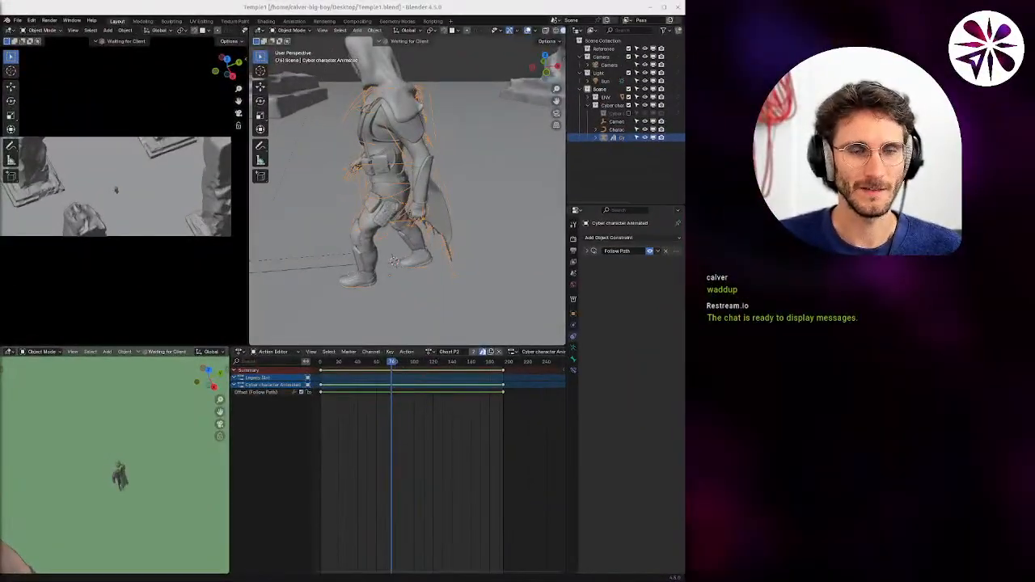
mouse_move(1, 33)
mouse_down()
mouse_move(243, 81)
mouse_move(24, 14)
mouse_move(0, 45)
mouse_up()
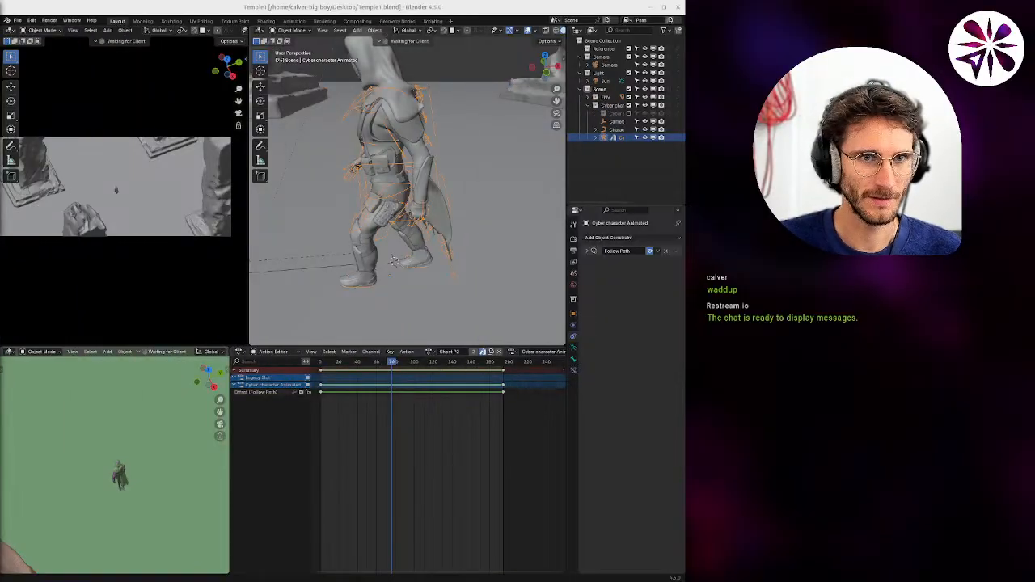
super+drag(0, 353, 65, 386)
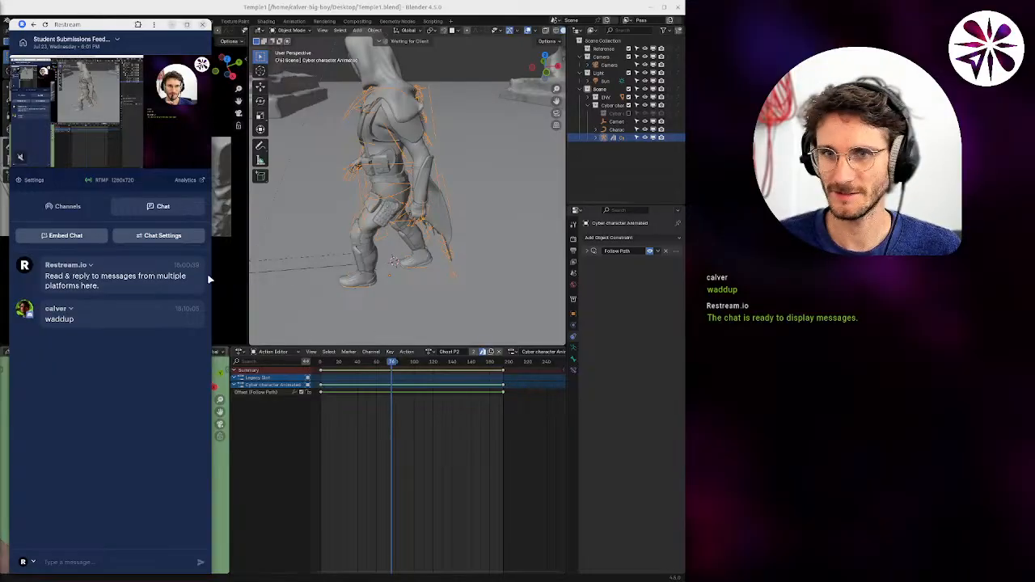
key(alt+Tab)
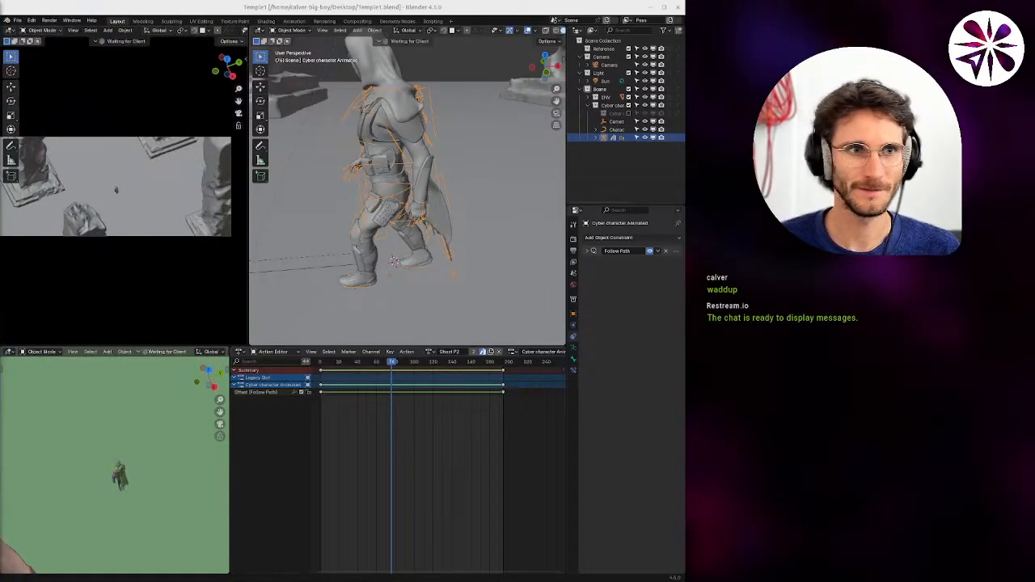
Play the character's walk animation and view the legs and feet from the side to check the motion.
key(space)
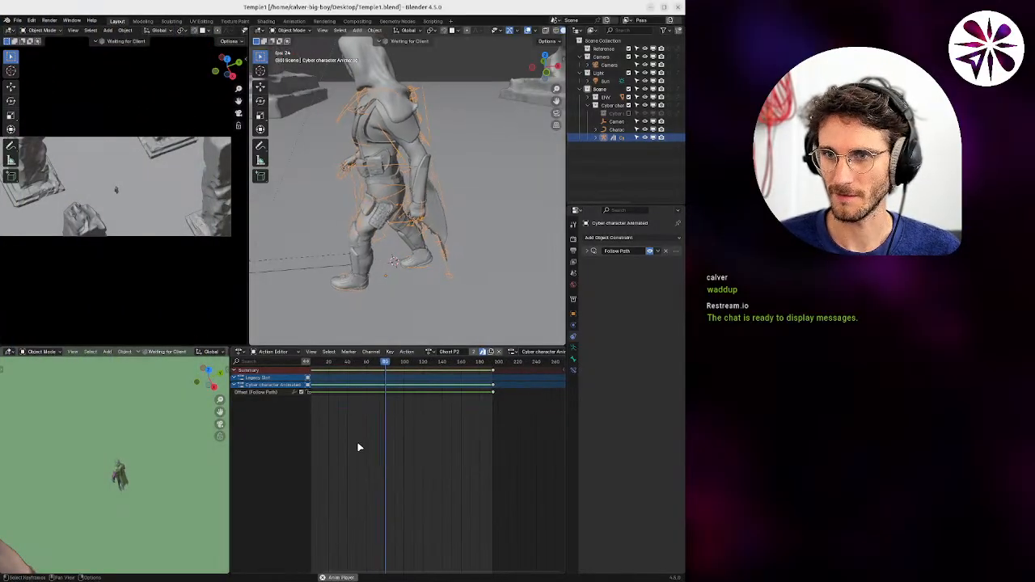
middle_drag(351, 267, 434, 229)
mouse_move(404, 275)
middle_down()
mouse_move(385, 243)
mouse_move(394, 261)
mouse_move(404, 255)
middle_up()
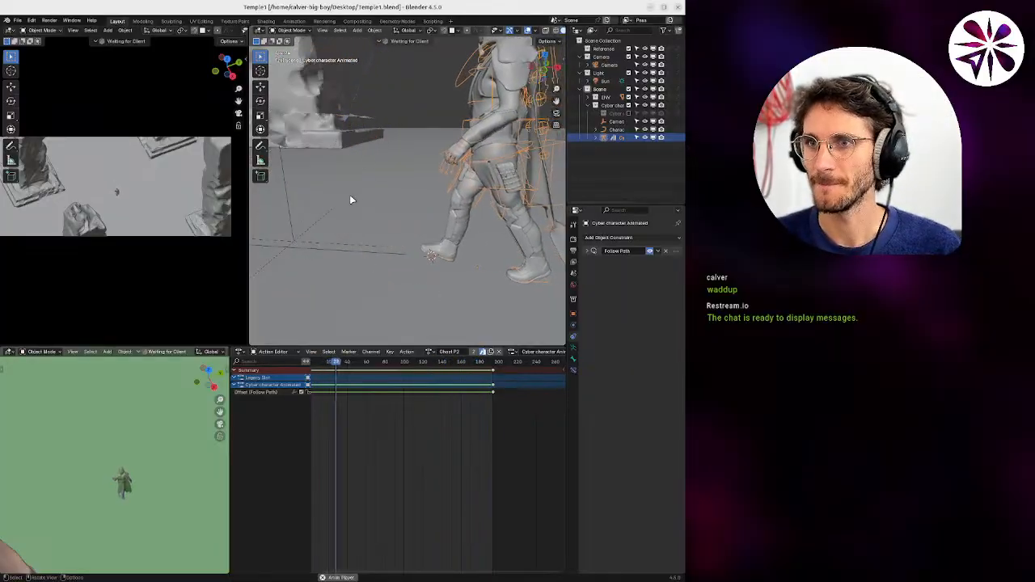
key(space)
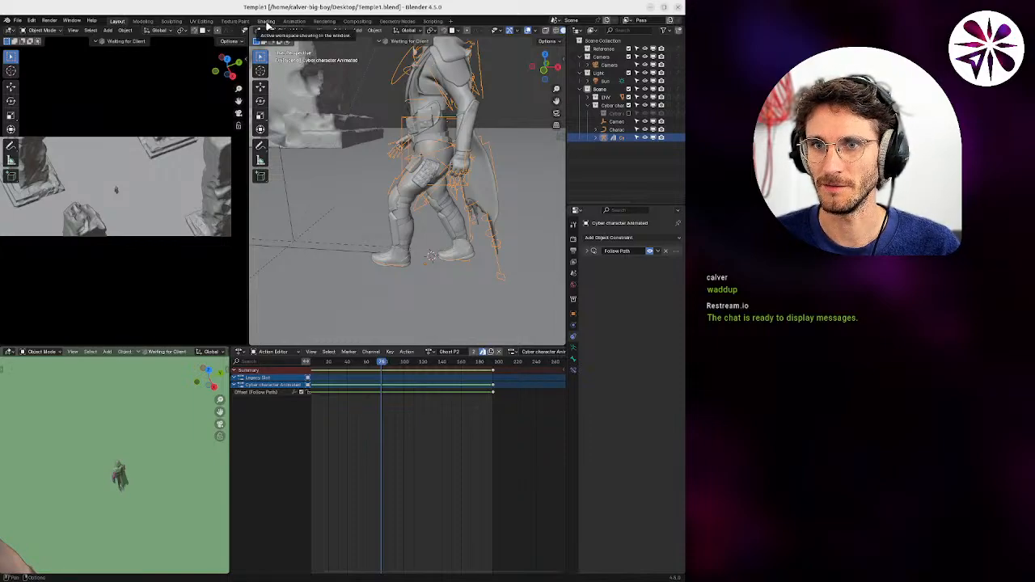
Open the Animation workspace, select the rig control at the character's feet, and play back the walk up close.
click(267, 22)
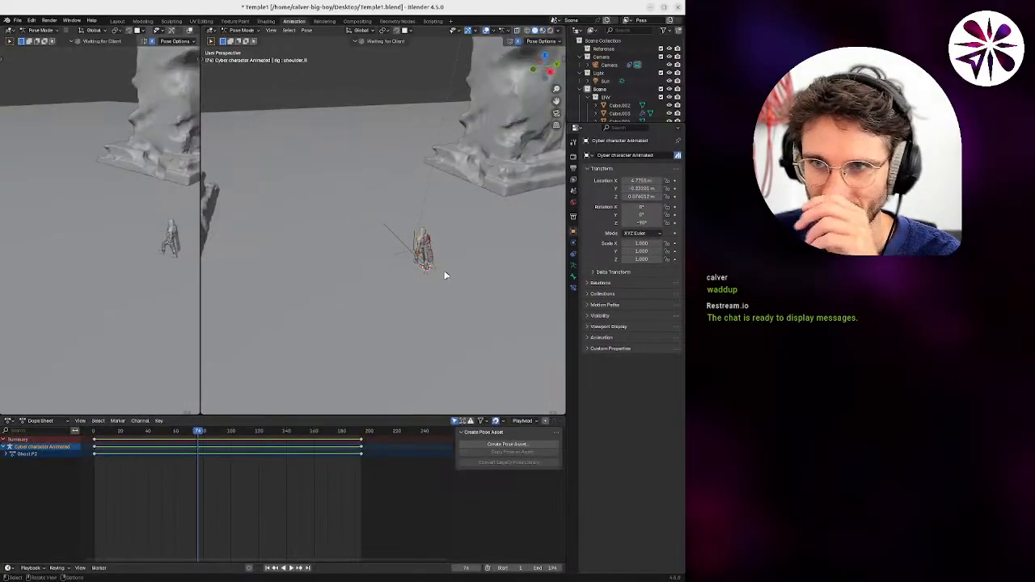
scroll(443, 273, up, 8)
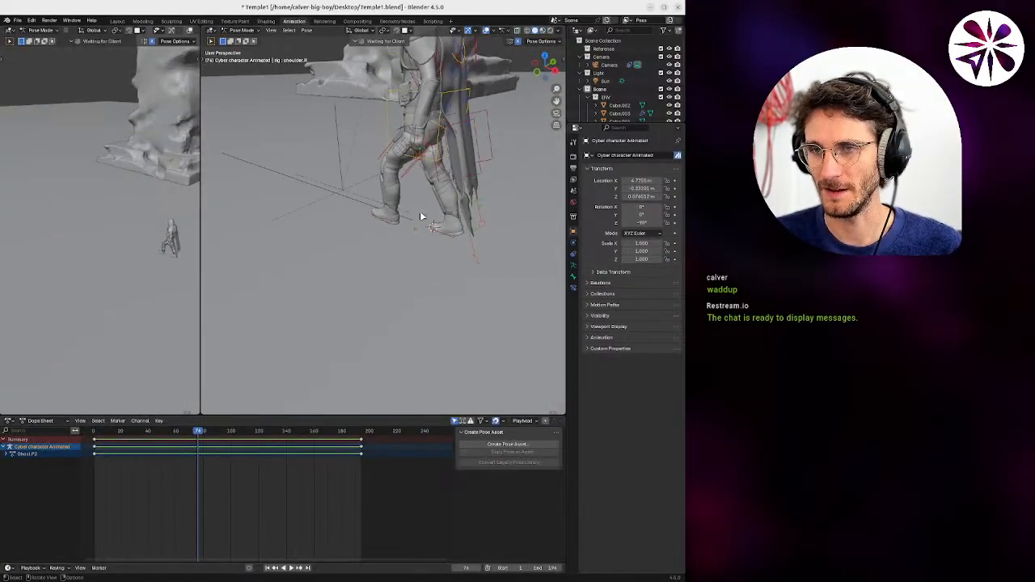
scroll(411, 203, up, 2)
middle_drag(402, 196, 405, 218)
click(383, 226)
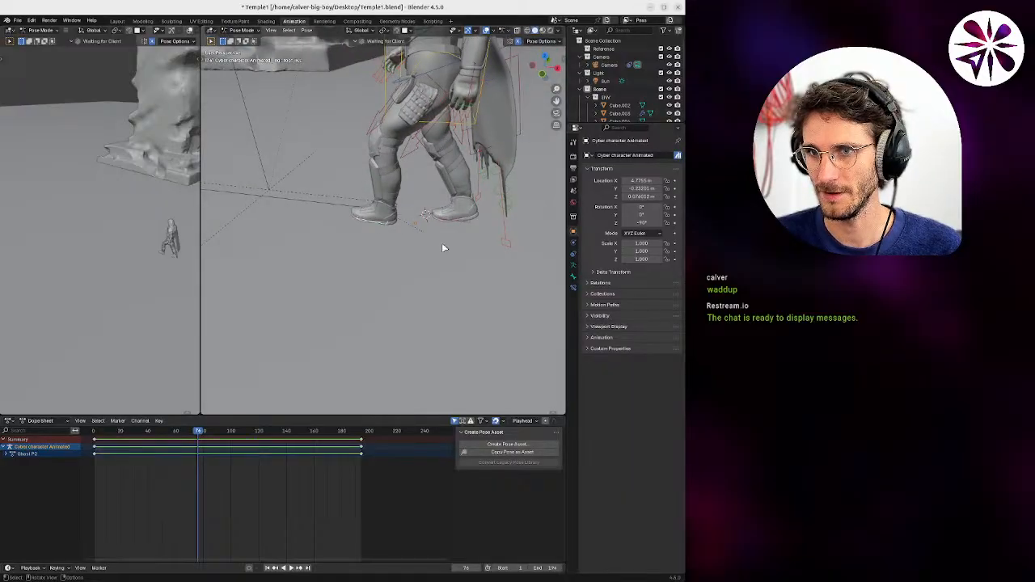
key(space)
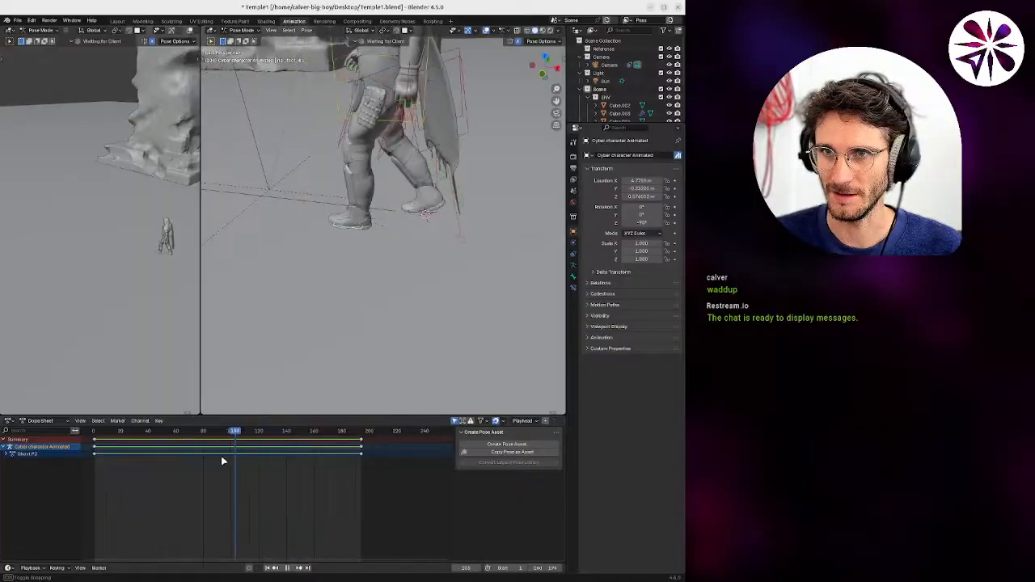
key(space)
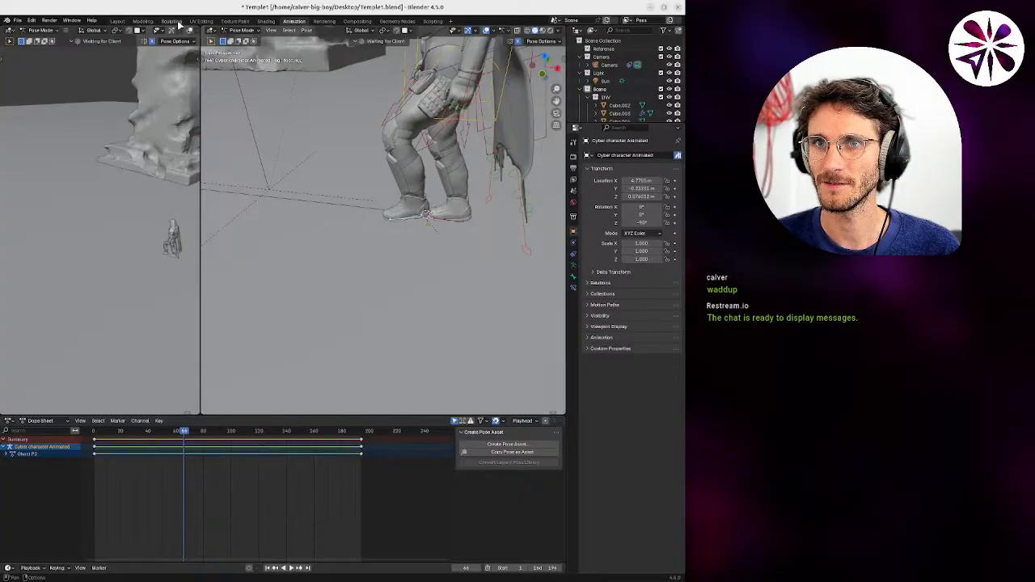
Check the character's keyframes in the Layout workspace's Action Editor and return to the Animation workspace.
click(118, 21)
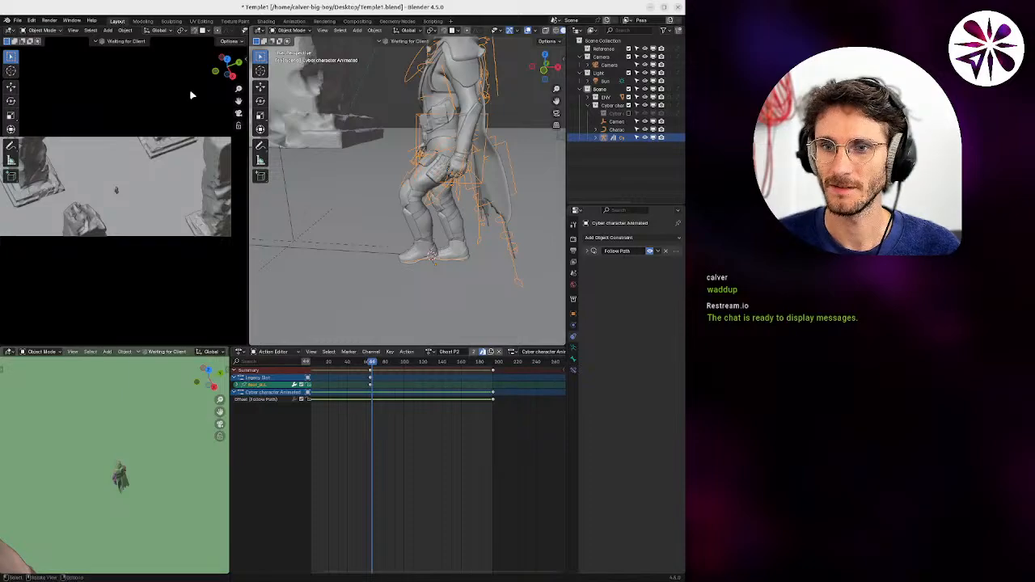
middle_drag(337, 450, 383, 458)
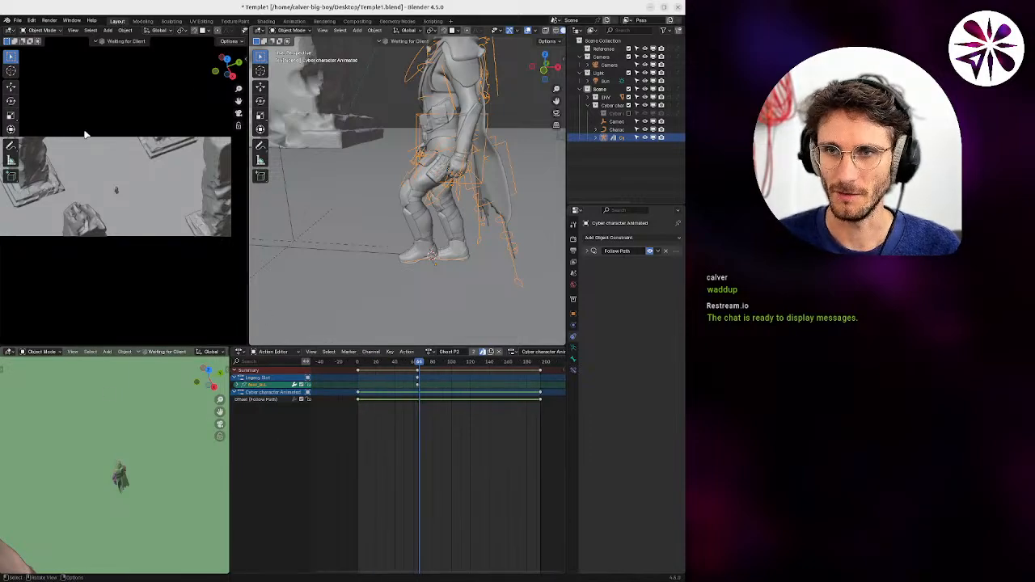
click(292, 22)
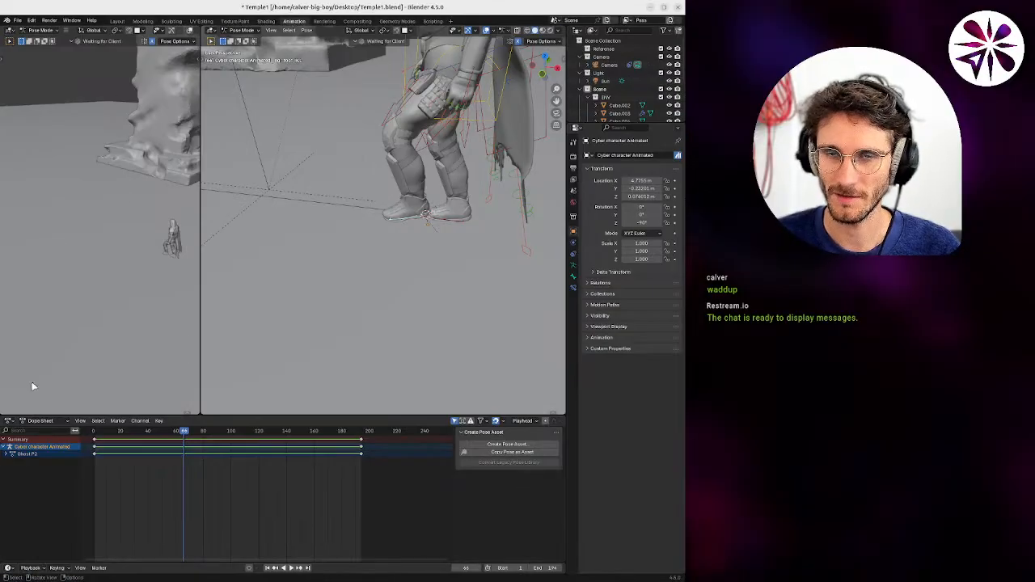
Change the lower Dope Sheet area to the Nonlinear Animation editor to show the character's action strips.
click(7, 32)
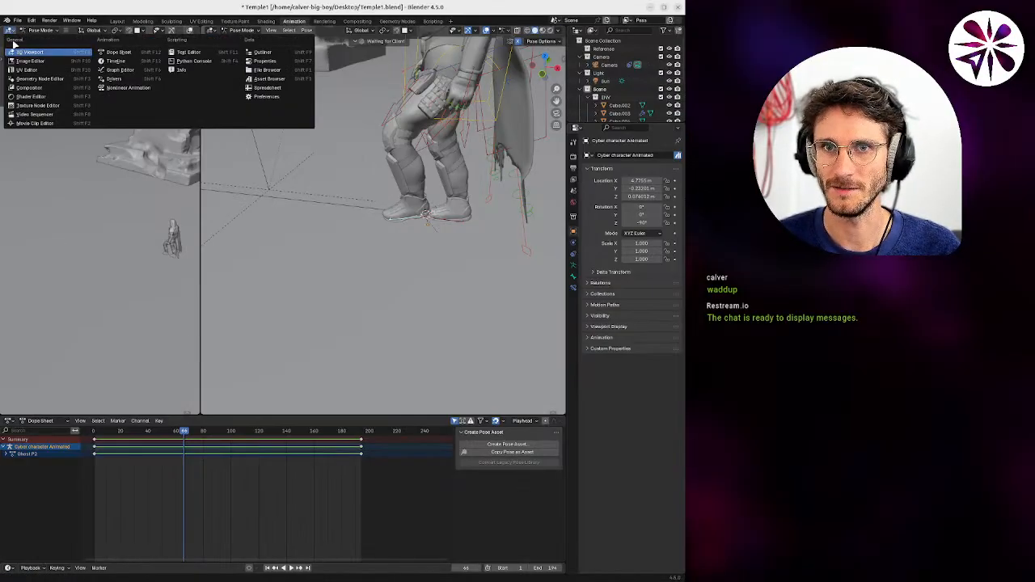
click(8, 421)
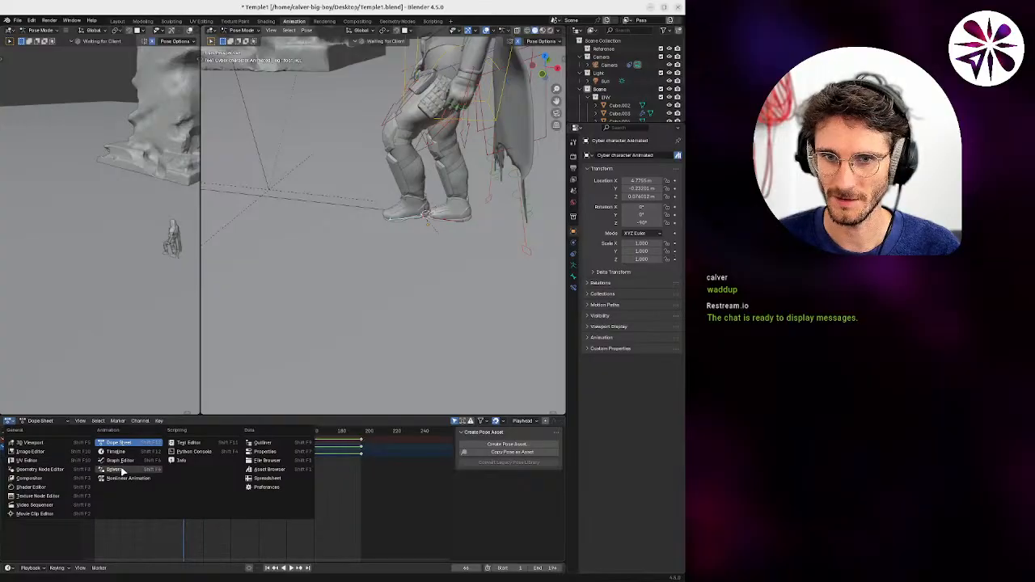
click(122, 478)
ctrl+scroll(218, 494, left, 2)
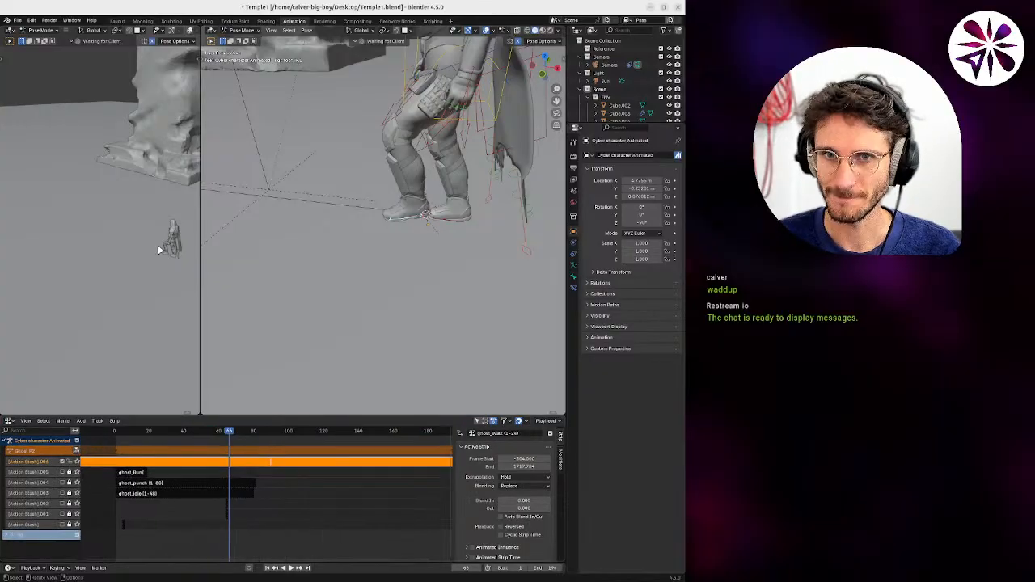
Change the small 3D viewport beside the main one to a Dope Sheet showing the character's keys.
click(8, 31)
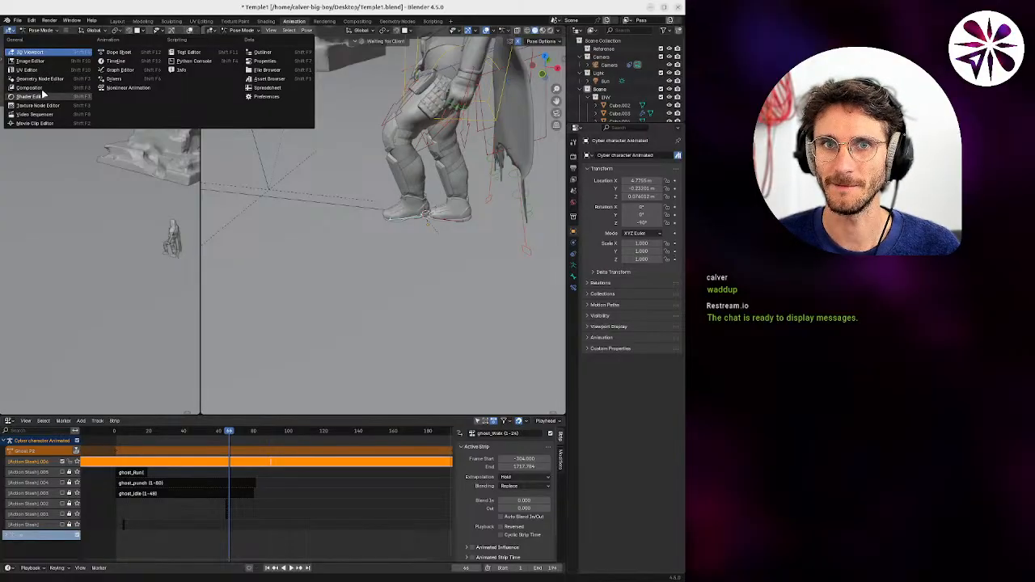
click(133, 54)
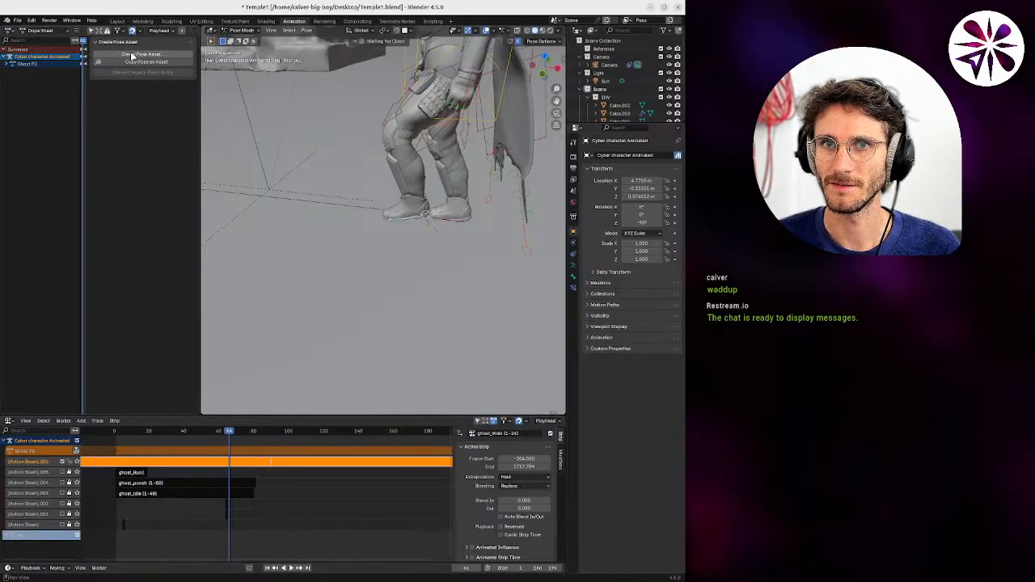
key(ctrl+bracketright)
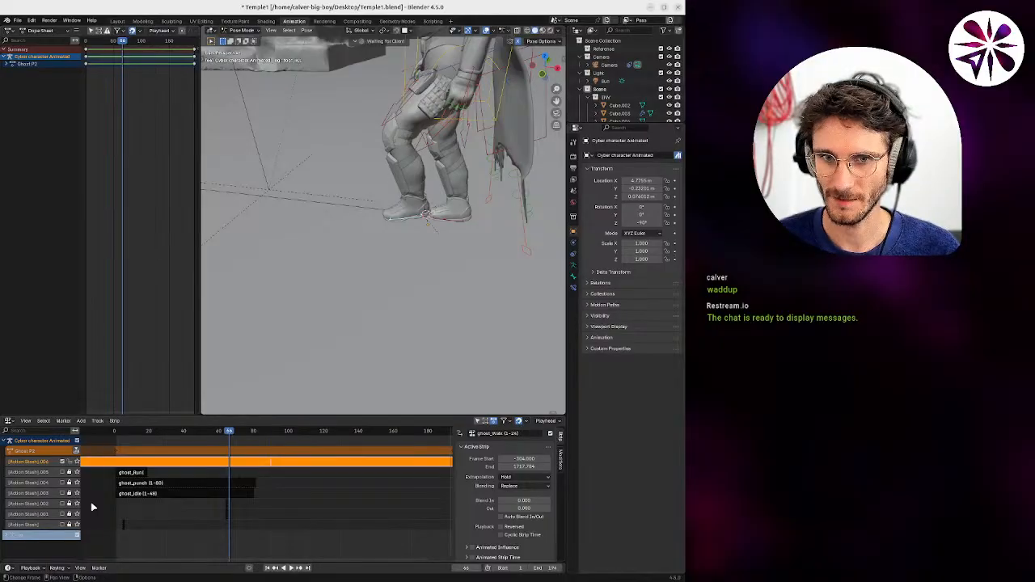
Select the ghost_Walk strip in the Nonlinear Animation editor and try to enter tweak mode on it.
click(182, 484)
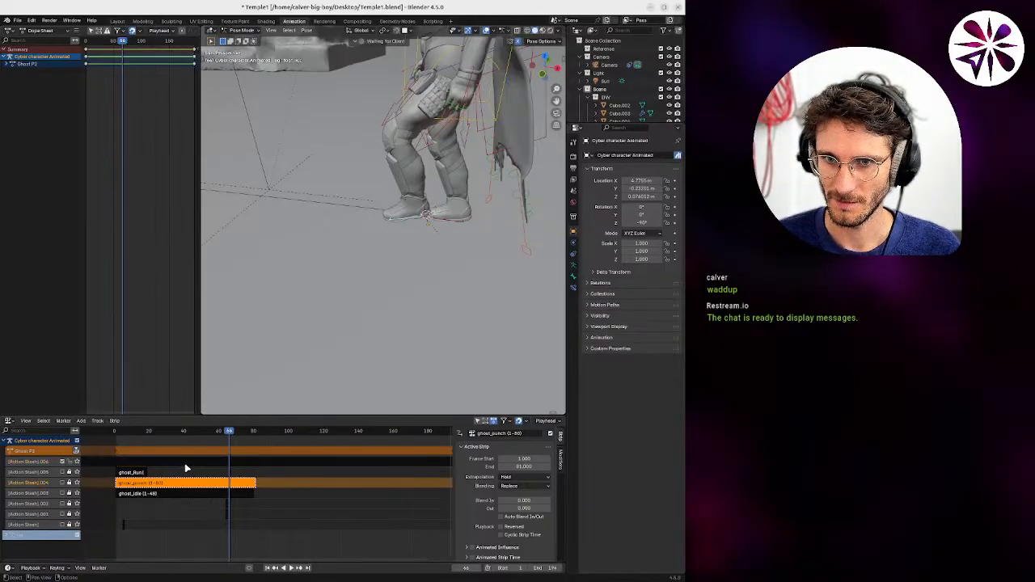
click(186, 465)
key(Tab)
key(Tab)
Set the current frame to 59 and bring the character's pose into closer view in the 3D viewport.
drag(222, 435, 217, 435)
shift+middle_drag(445, 202, 409, 288)
key(g)
click(408, 283)
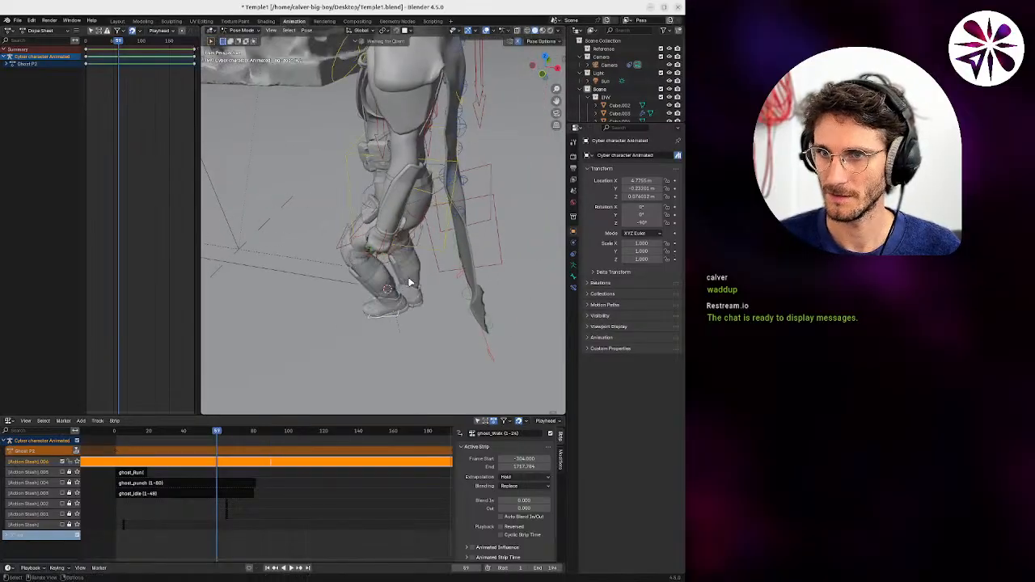
key(Tab)
key(Tab)
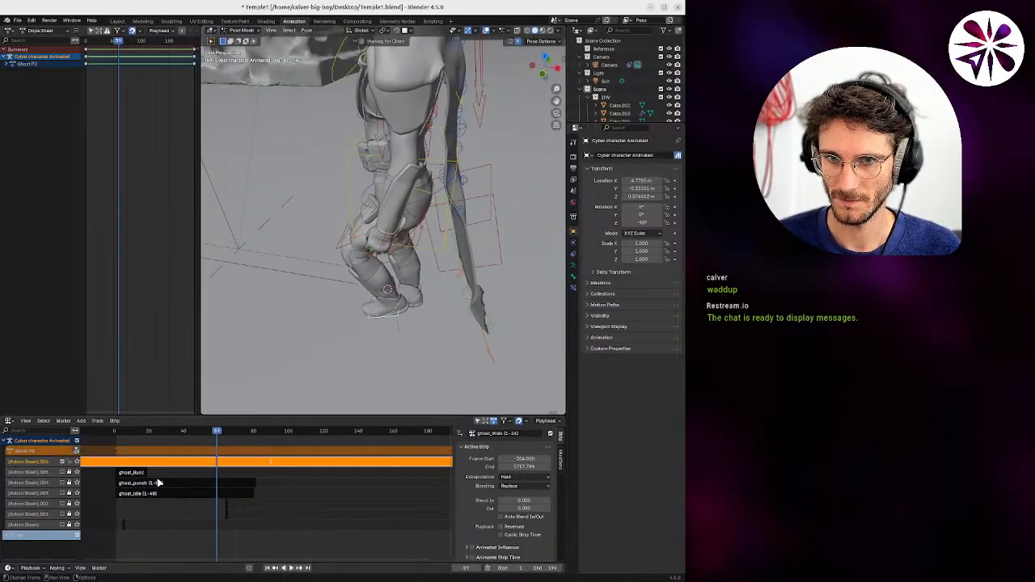
Select the ghost_punch strip and try to enter tweak mode on it.
click(177, 484)
key(Tab)
key(Tab)
key(Tab)
key(Tab)
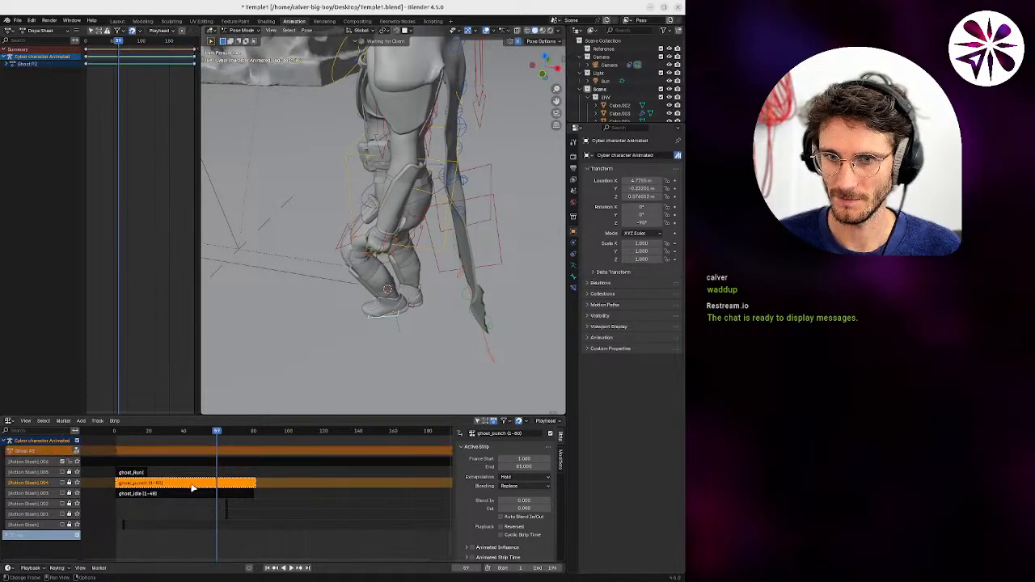
Unlock the stashed action tracks and try moving the ghost_idle, ghost_punch and ghost_Walk strips in time.
middle_drag(223, 487, 255, 491)
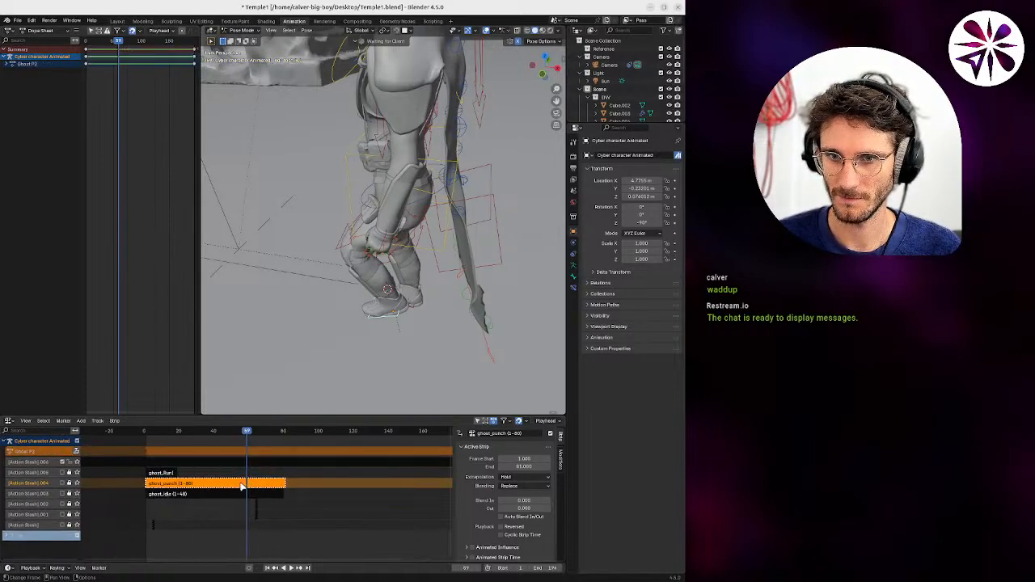
click(235, 493)
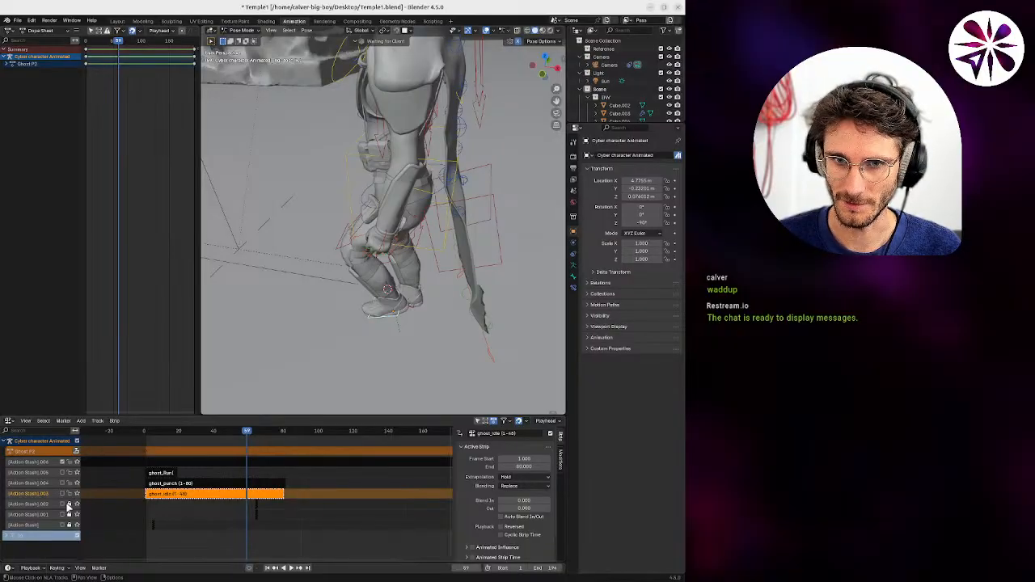
key(g)
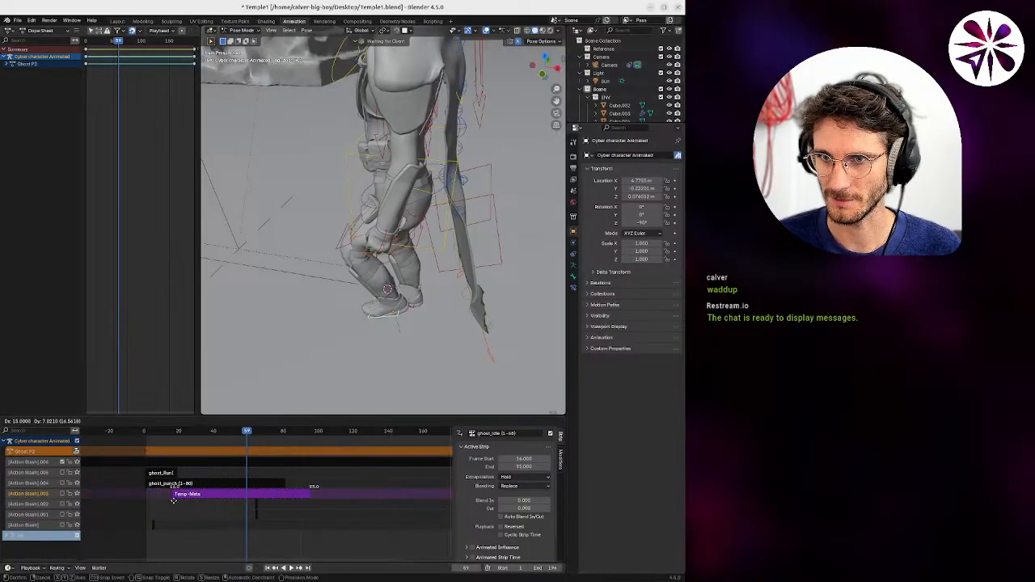
right_click(176, 498)
click(212, 486)
key(g)
right_click(240, 477)
click(232, 461)
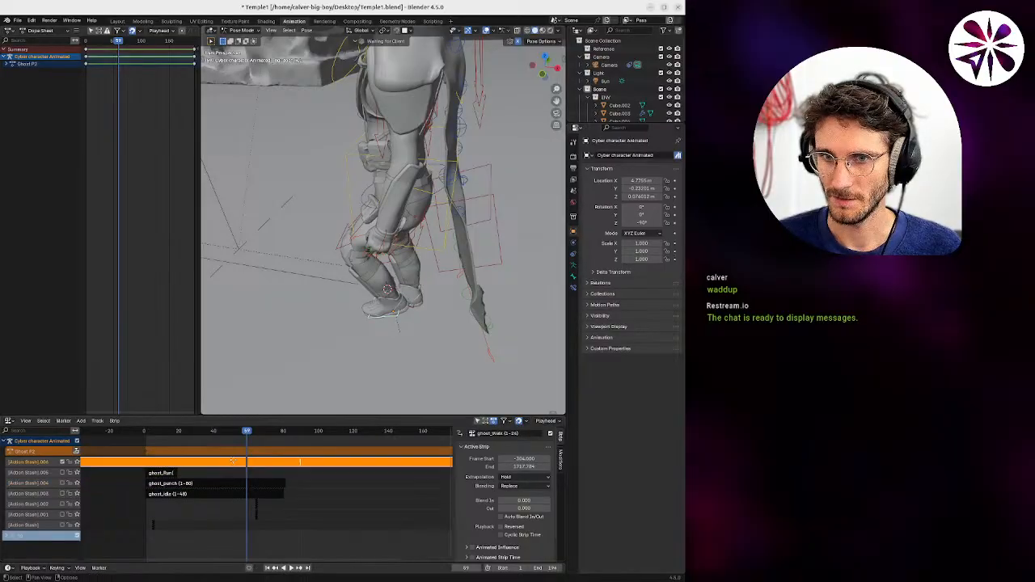
key(g)
right_click(214, 472)
Briefly enter and leave tweak mode on the ghost_Walk strip, and try moving the strip again.
key(Tab)
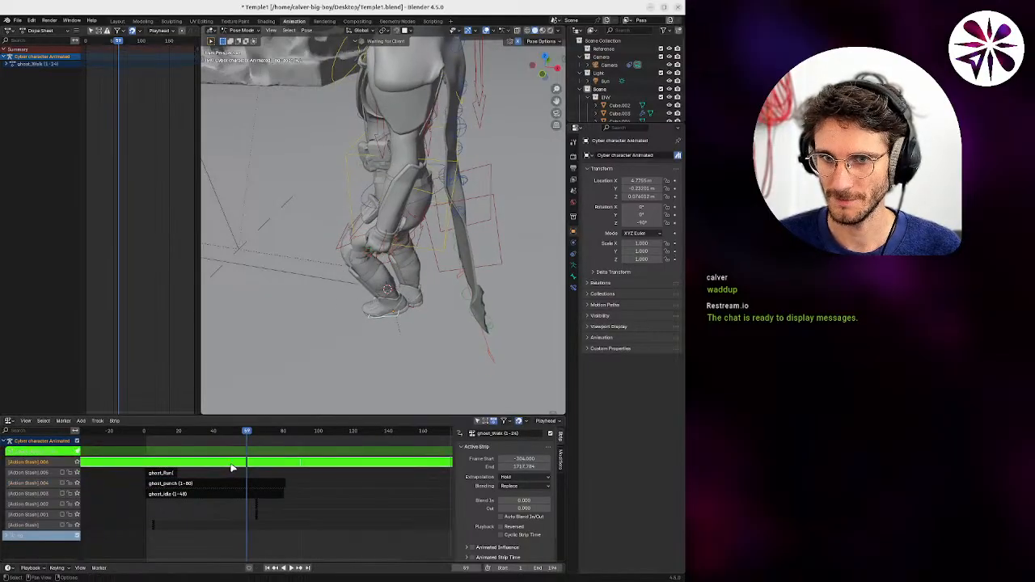
key(Tab)
key(g)
right_click(299, 463)
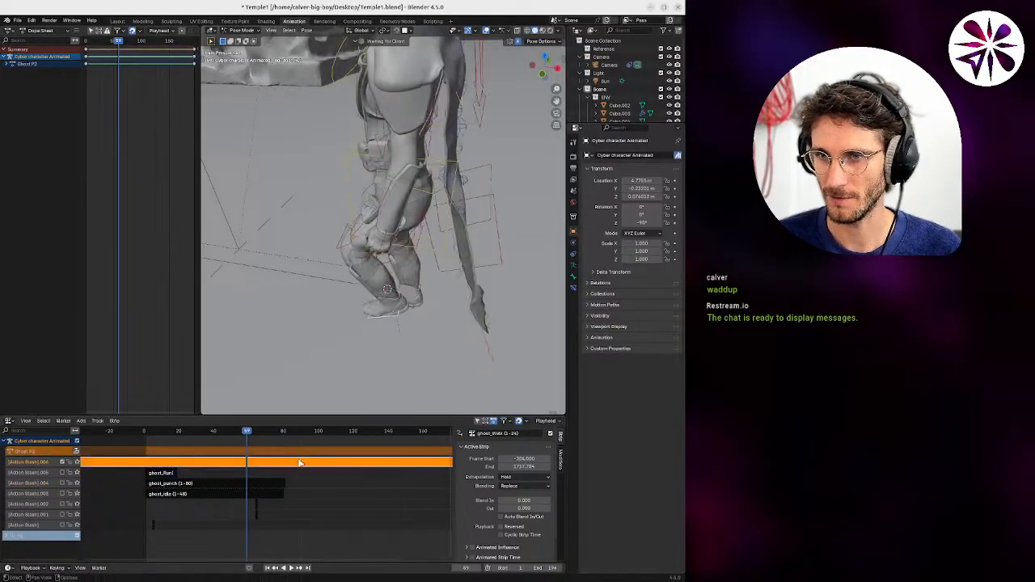
Enter tweak mode on the ghost_Walk strip and expand its action's bone channels in the Dope Sheet.
key(Tab)
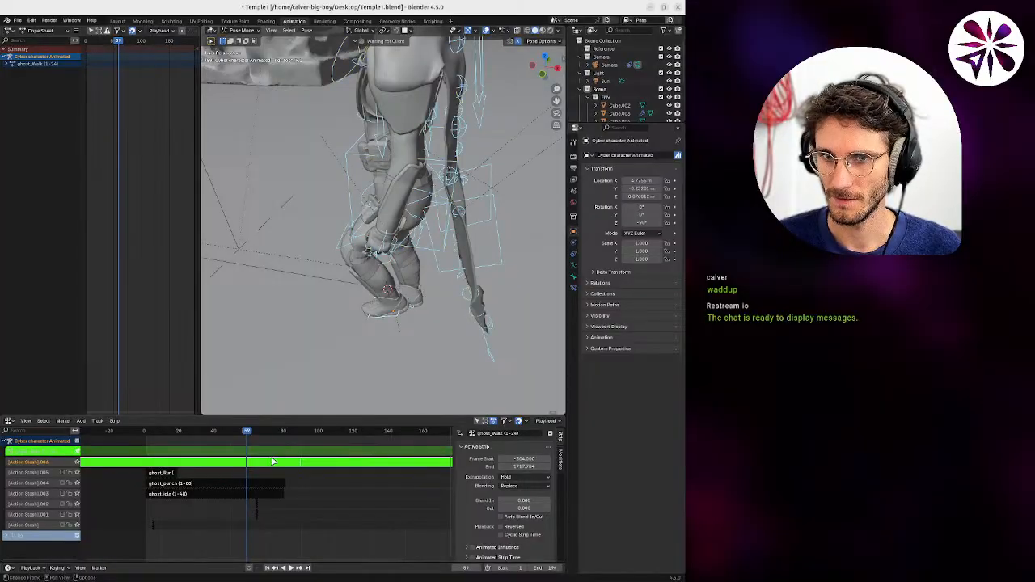
mouse_move(244, 463)
middle_down()
mouse_move(256, 474)
mouse_move(247, 463)
middle_up()
middle_drag(148, 194, 101, 236)
click(6, 64)
middle_drag(147, 265, 144, 323)
Inspect the ghost_Walk strip along its length from its start, and try moving it forward in time.
middle_drag(199, 491, 483, 524)
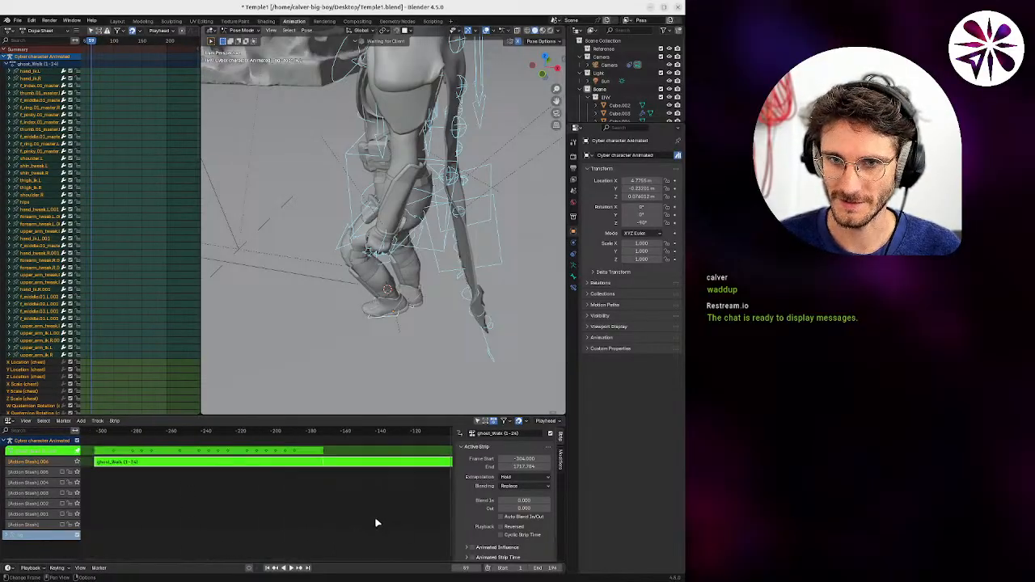
middle_drag(232, 524, 105, 516)
middle_drag(289, 509, 143, 508)
mouse_move(241, 497)
middle_down()
mouse_move(192, 497)
mouse_move(219, 496)
middle_up()
mouse_move(113, 323)
middle_down()
mouse_move(173, 322)
mouse_move(118, 324)
middle_up()
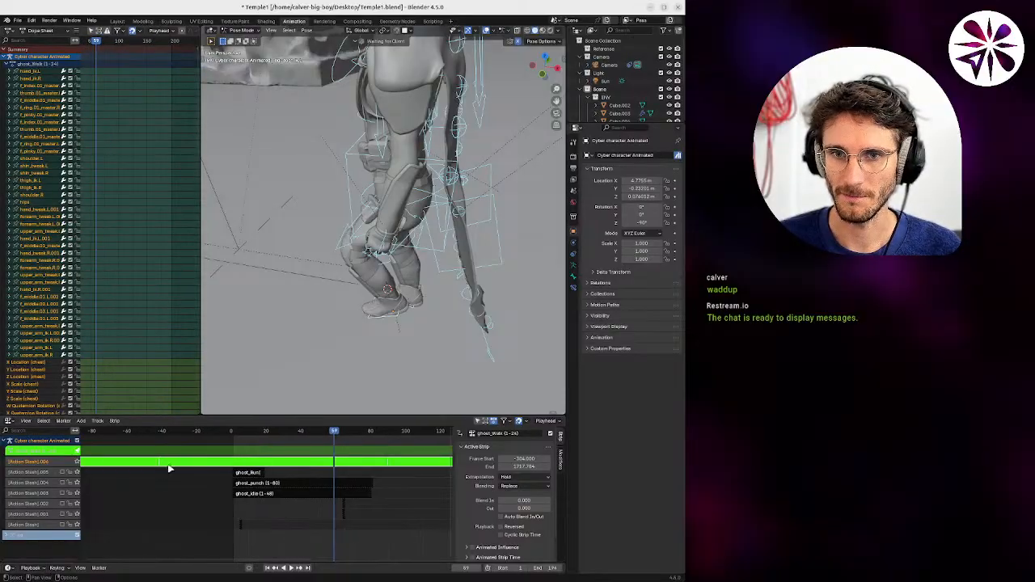
key(g)
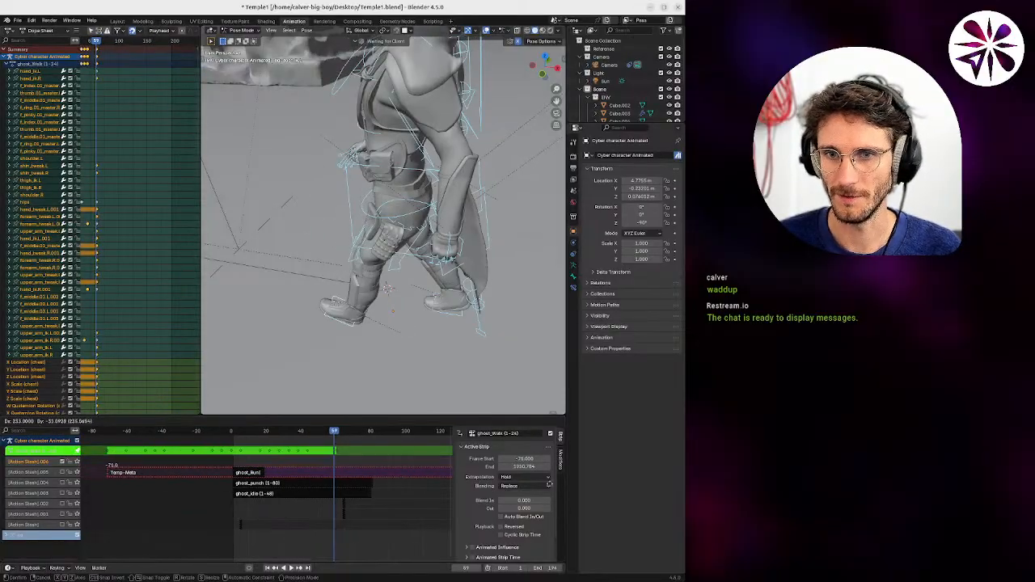
key(Escape)
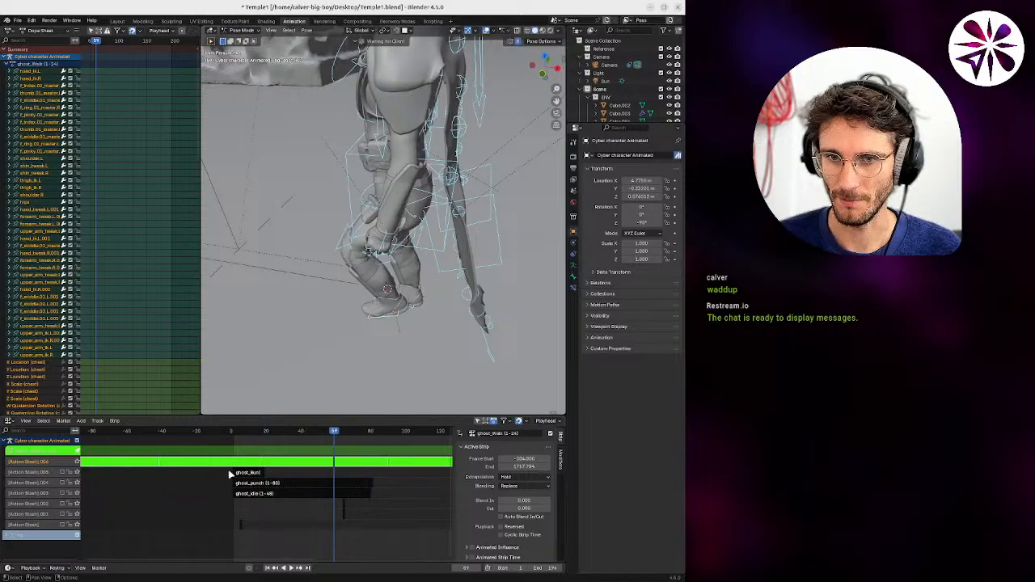
Leave tweak mode and move the ghost_Walk strip in time so that it starts at frame 1.
key(Tab)
key(g)
click(413, 472)
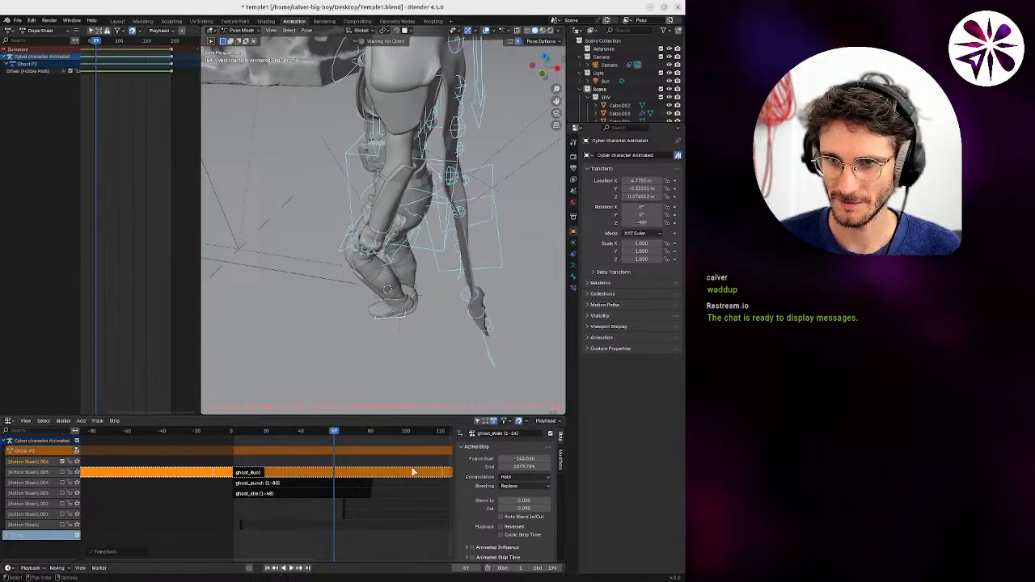
key(ctrl+z)
key(g)
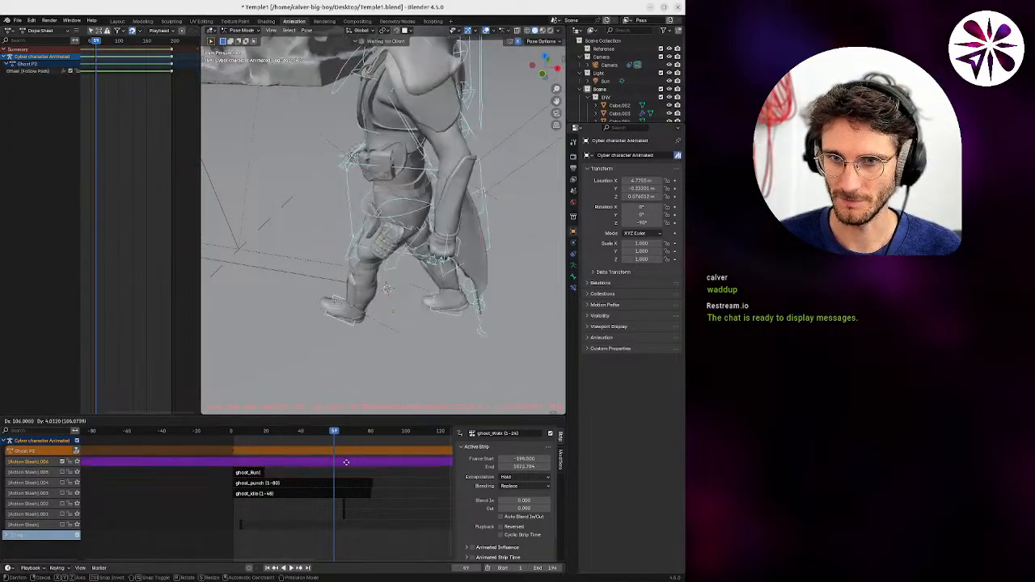
click(156, 469)
drag(155, 466, 282, 467)
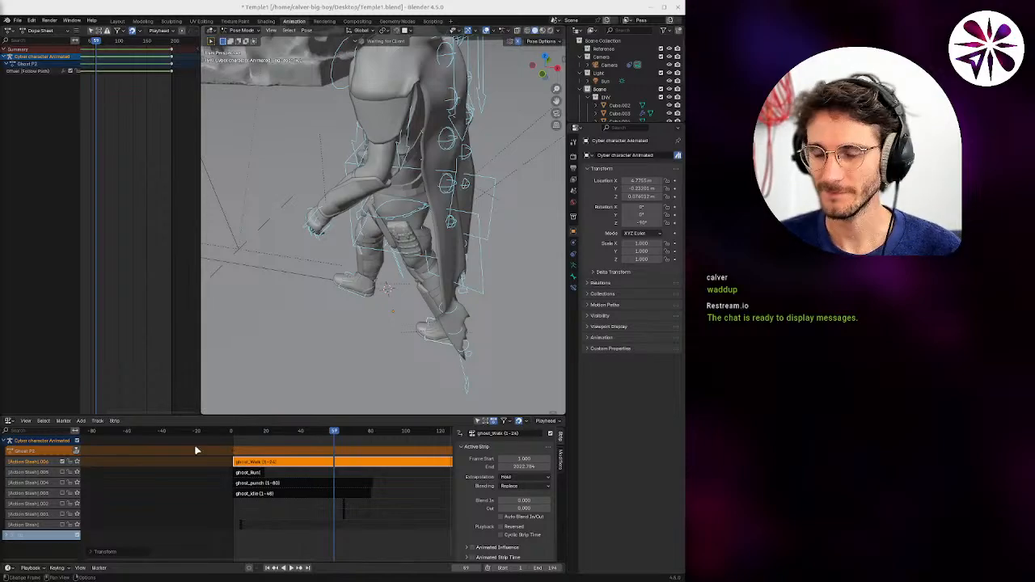
Enter tweak mode on the ghost_Walk strip at frame 38 and limit the Dope Sheet to the selected foot bones' channels.
drag(329, 436, 298, 453)
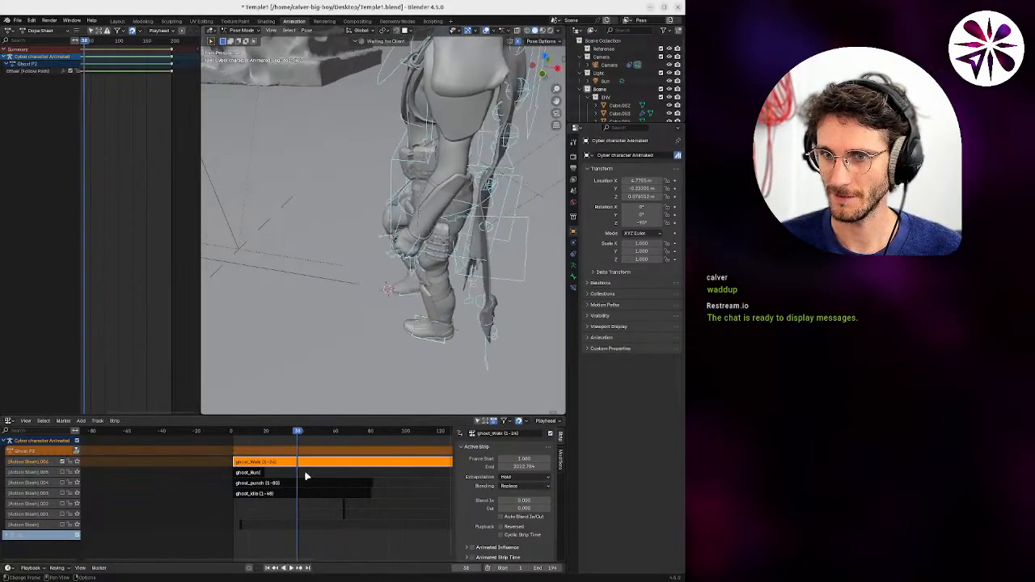
key(Tab)
mouse_move(104, 304)
middle_down()
mouse_move(136, 304)
mouse_move(123, 303)
middle_up()
middle_drag(164, 252, 166, 256)
click(442, 340)
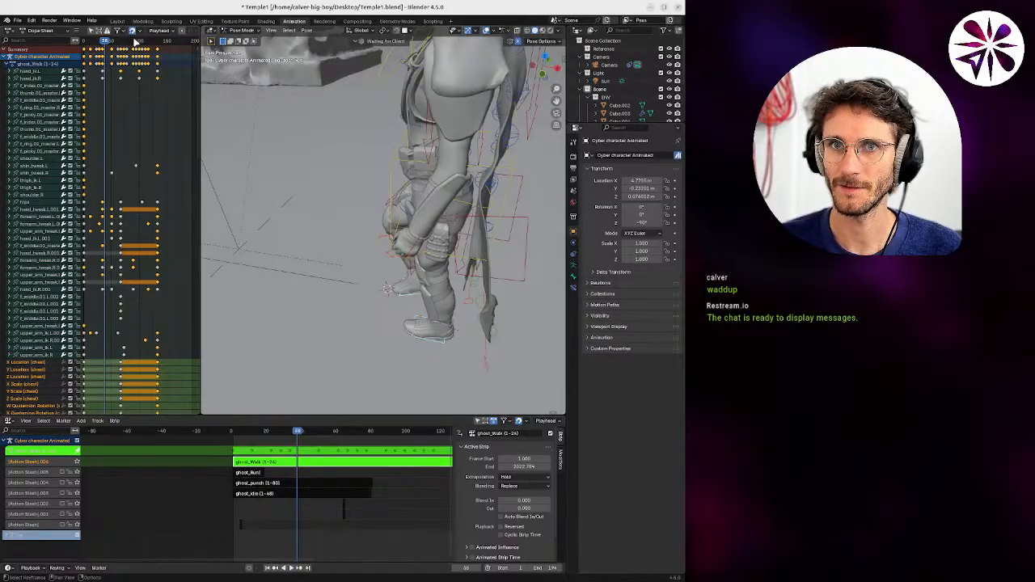
click(92, 31)
middle_drag(109, 179, 115, 185)
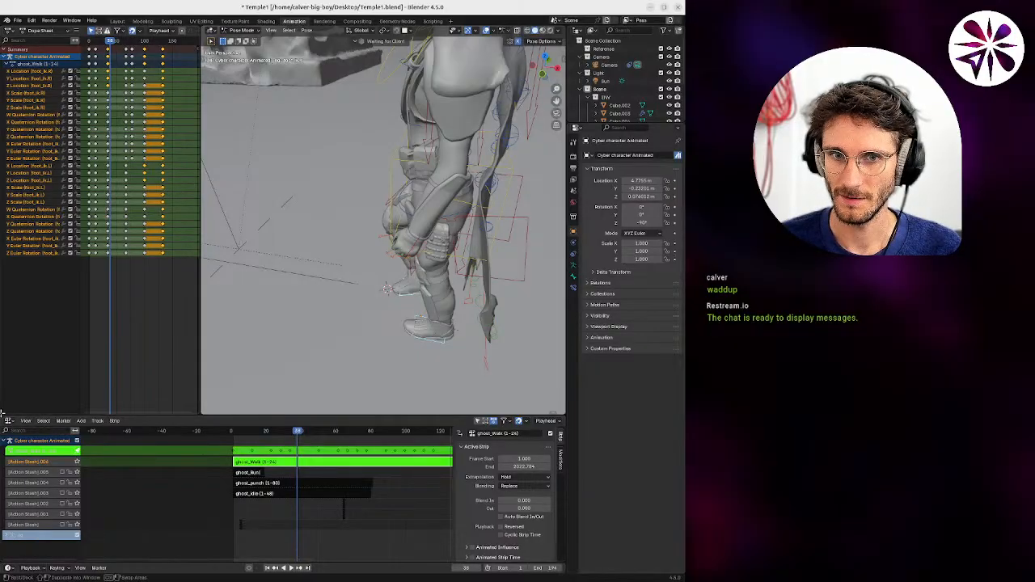
Split the Dope Sheet area horizontally and turn the lower part into a Graph Editor.
drag(1, 413, 18, 309)
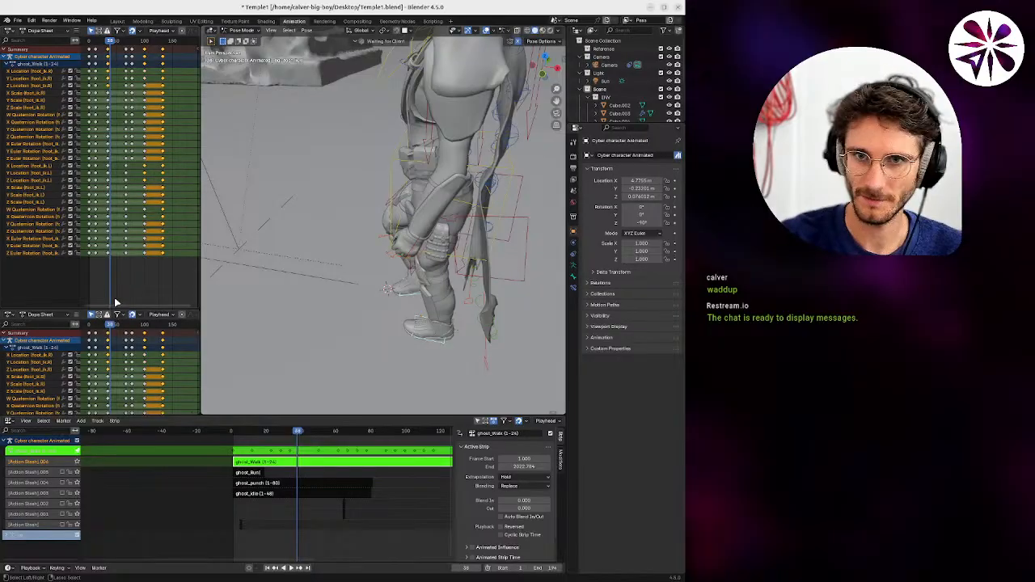
click(10, 313)
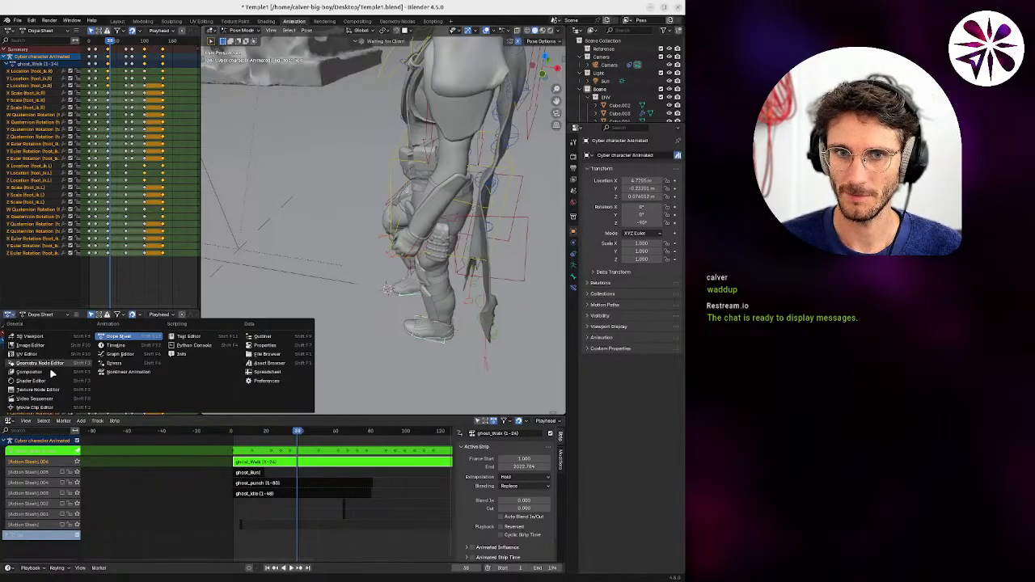
click(121, 355)
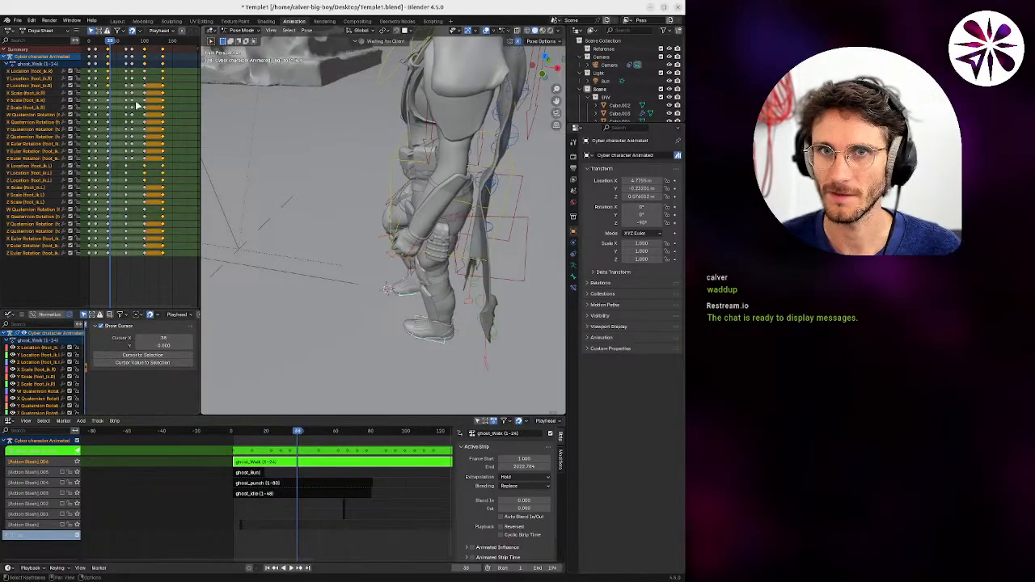
Select the left foot IK bone so that only its foot_ik.L channels are listed.
click(91, 31)
click(91, 32)
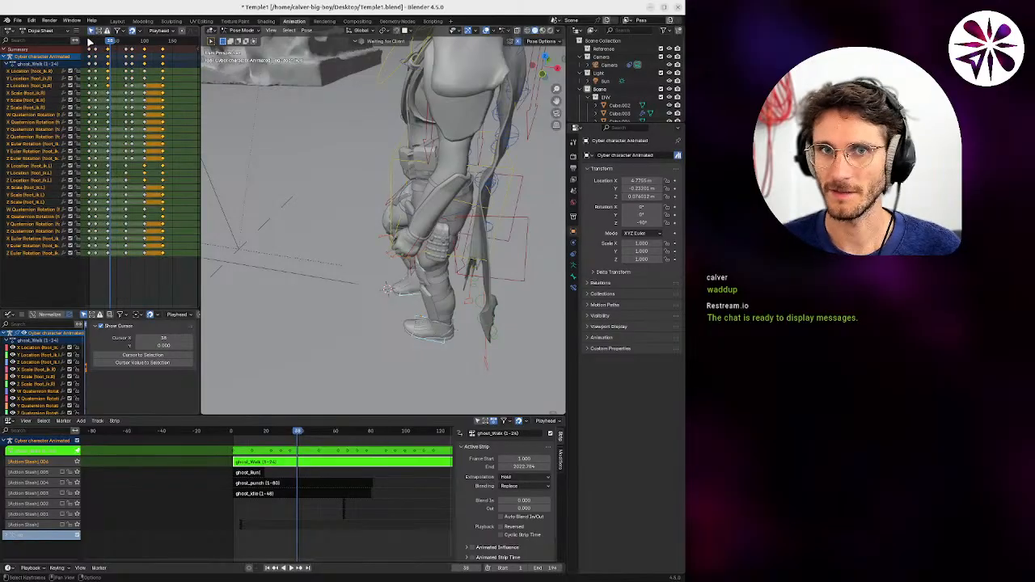
click(435, 272)
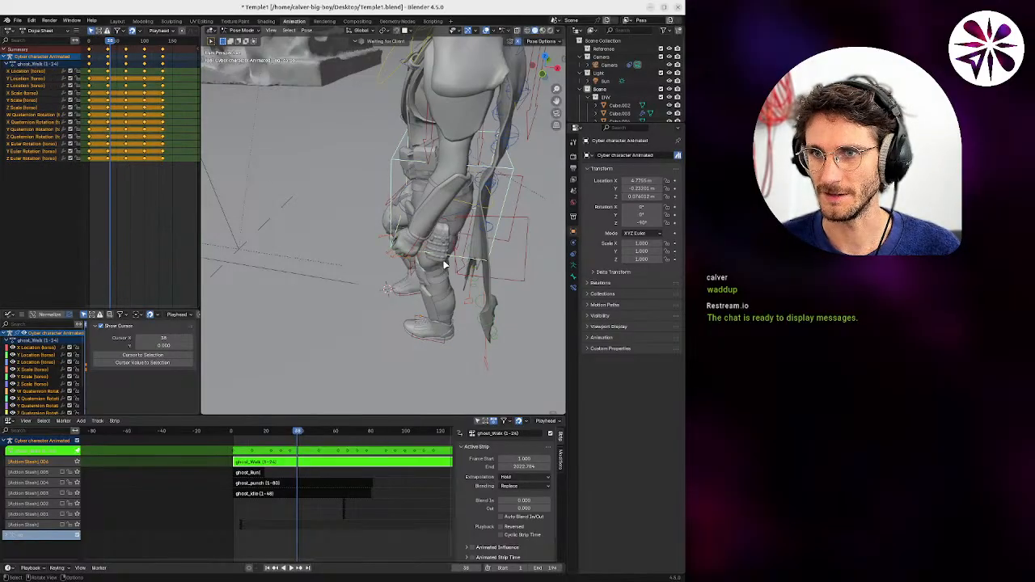
click(406, 298)
click(427, 340)
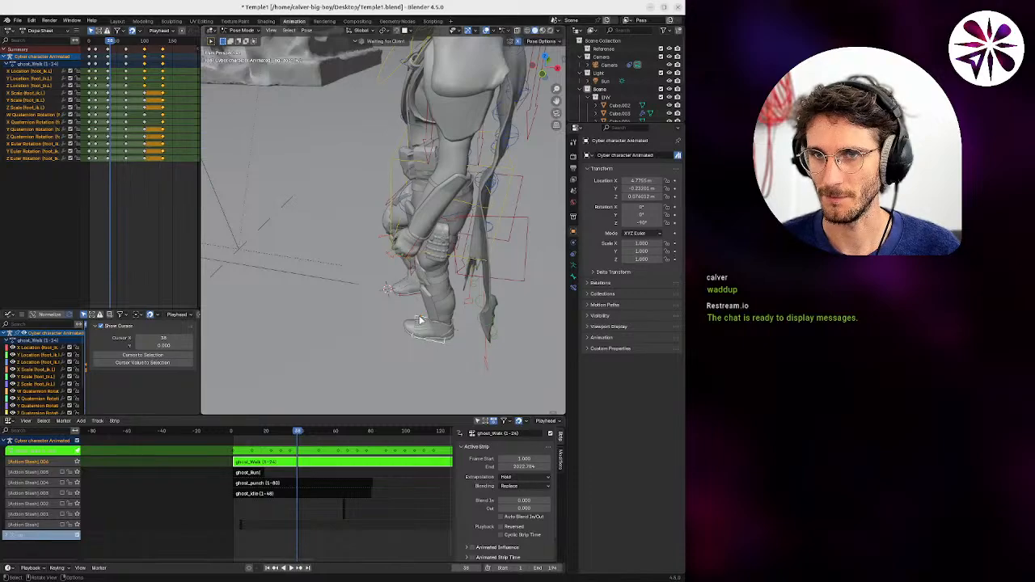
Enlarge the Graph Editor with its sidebar hidden and turn on curve normalization.
drag(93, 311, 93, 232)
key(n)
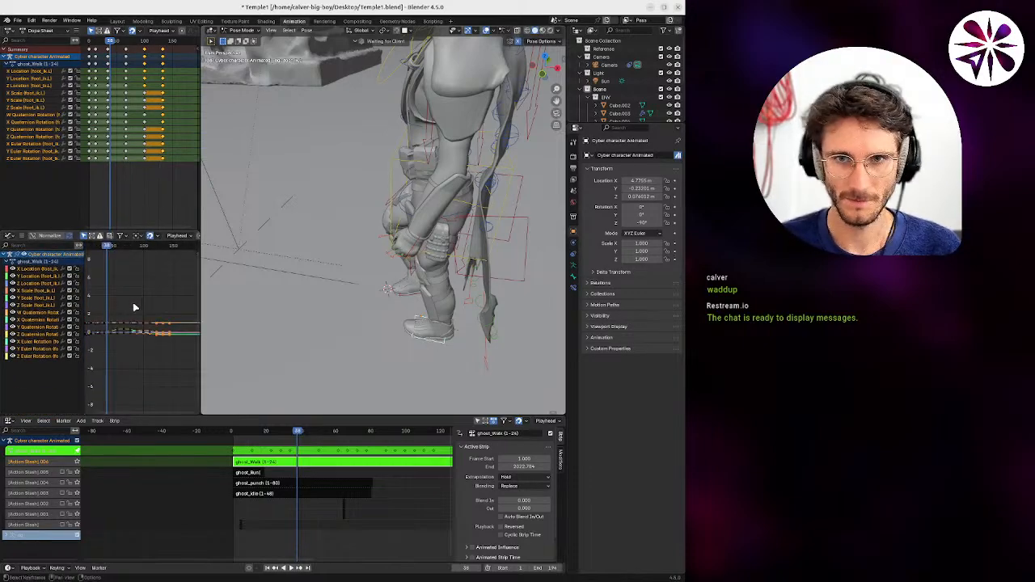
click(55, 236)
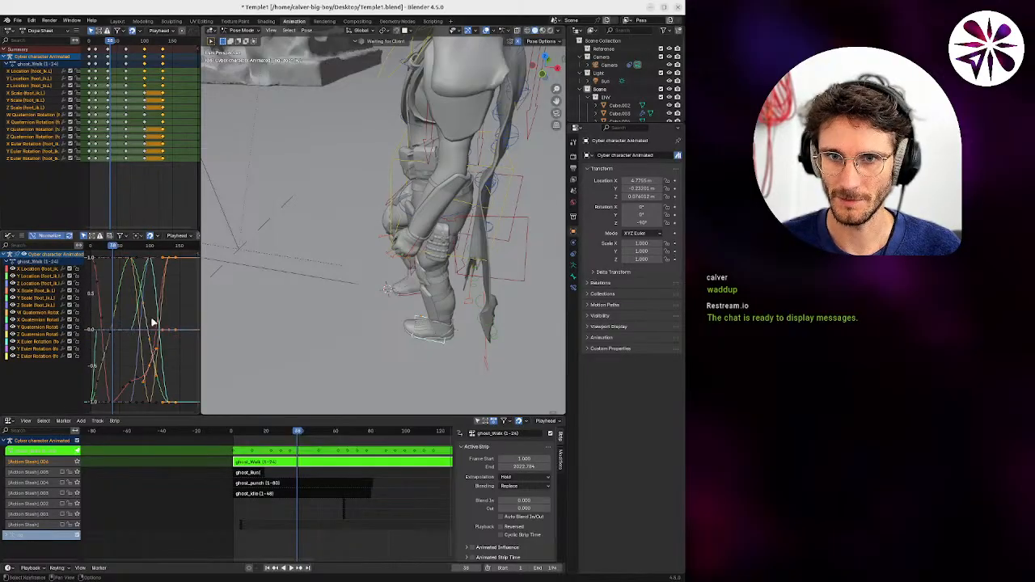
middle_drag(139, 324, 147, 322)
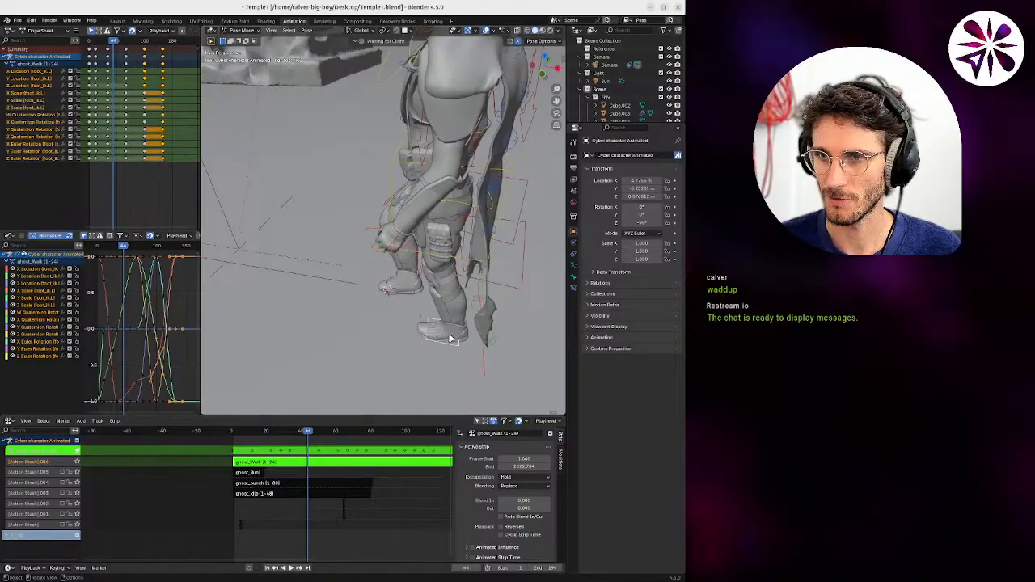
Try moving the left foot IK bone along the X axis in the viewport.
middle_drag(428, 326, 438, 331)
key(g)
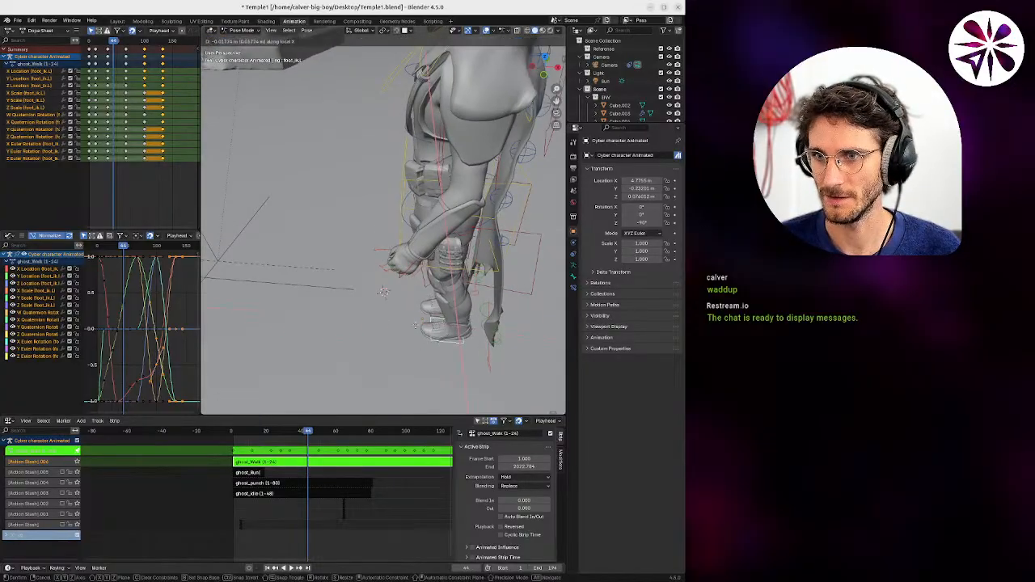
click(421, 333)
key(g)
right_click(423, 328)
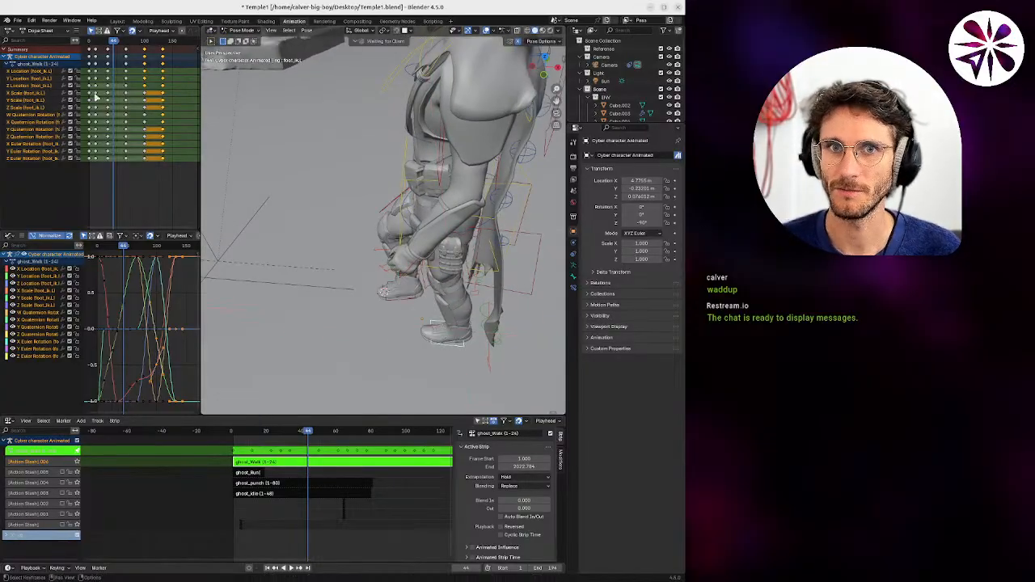
Isolate the Y Location (foot_ik.L) channel and try shifting its keyframes in time.
click(30, 95)
click(32, 79)
click(36, 72)
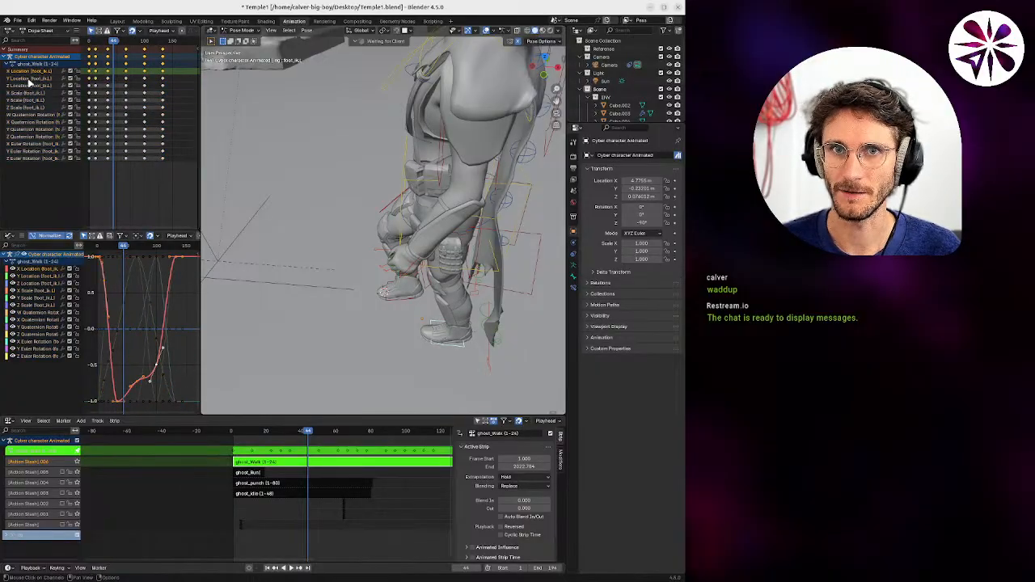
click(31, 79)
key(g)
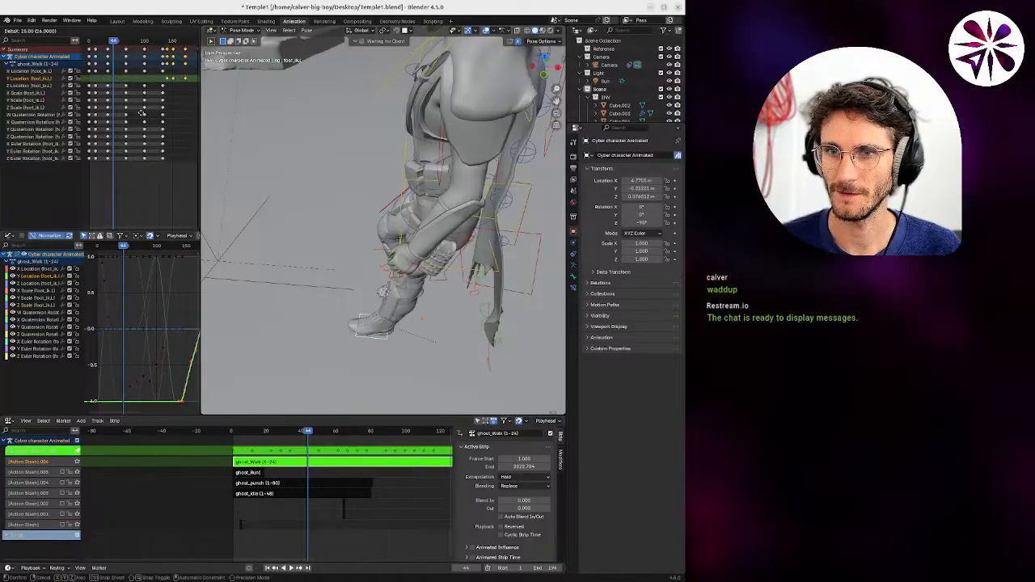
right_click(142, 112)
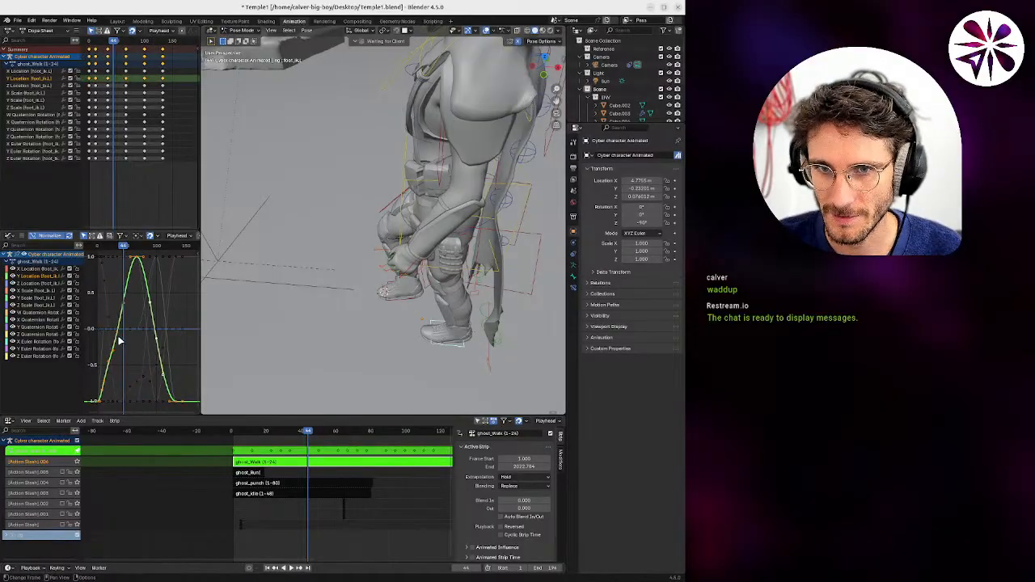
Play and scrub the walk back to frame 1, comparing the left foot's motion with its Y Location curve.
key(space)
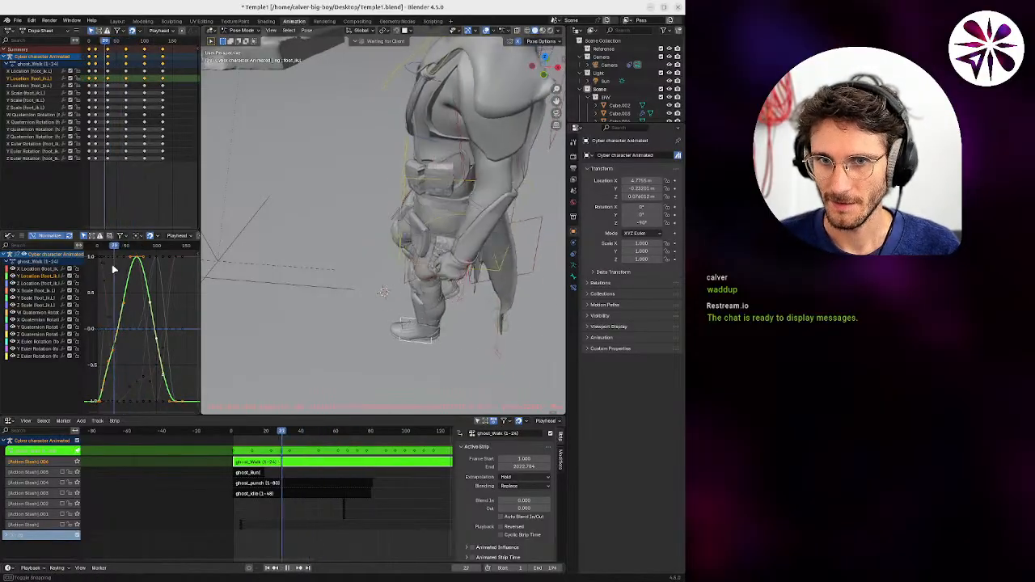
drag(110, 273, 110, 271)
ctrl+middle_drag(126, 145, 137, 136)
key(space)
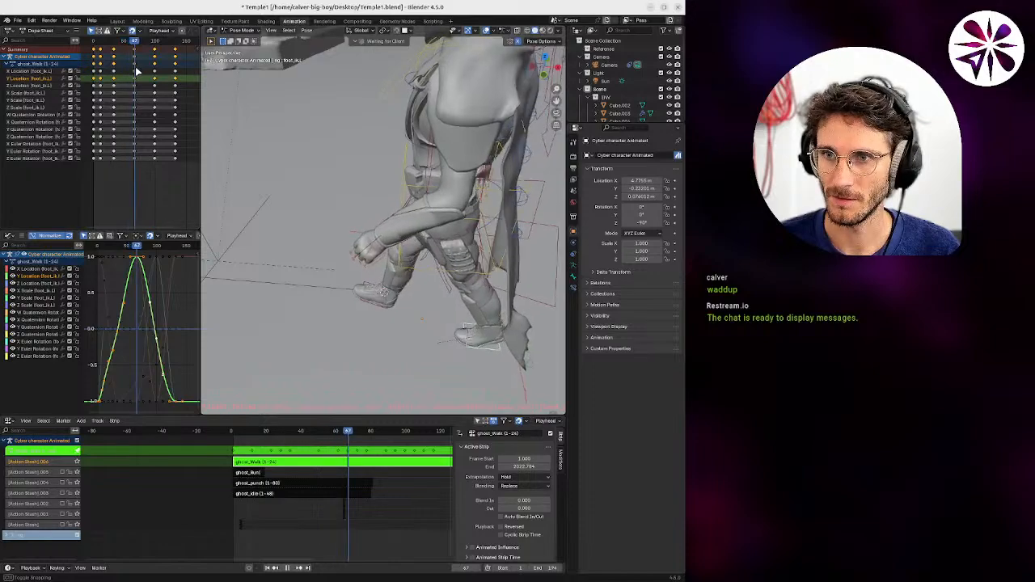
shift+right_drag(161, 75, 93, 81)
key(space)
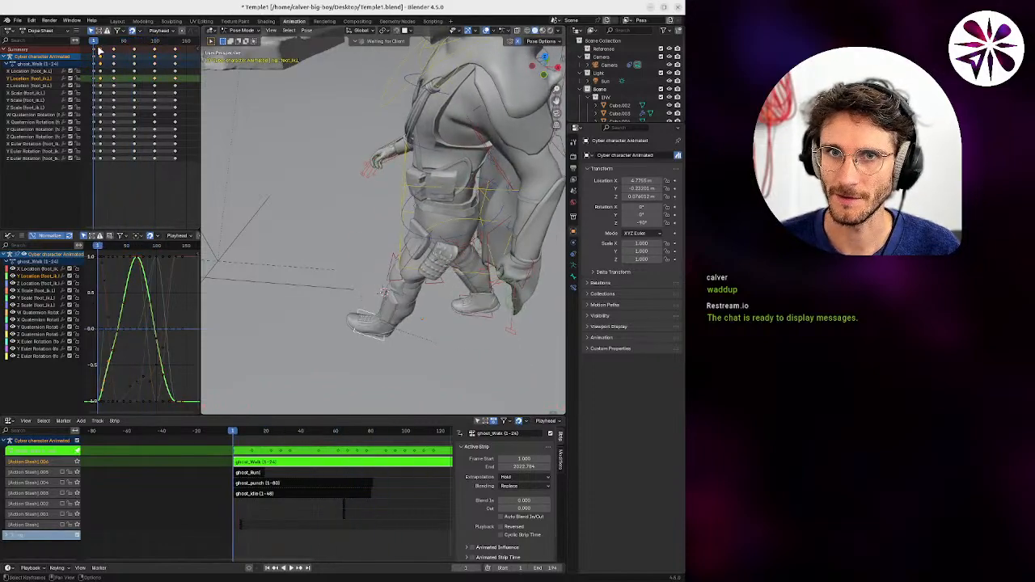
Play the walk to frame 65 and delete the left foot's intermediate Y Location keyframe before it.
key(space)
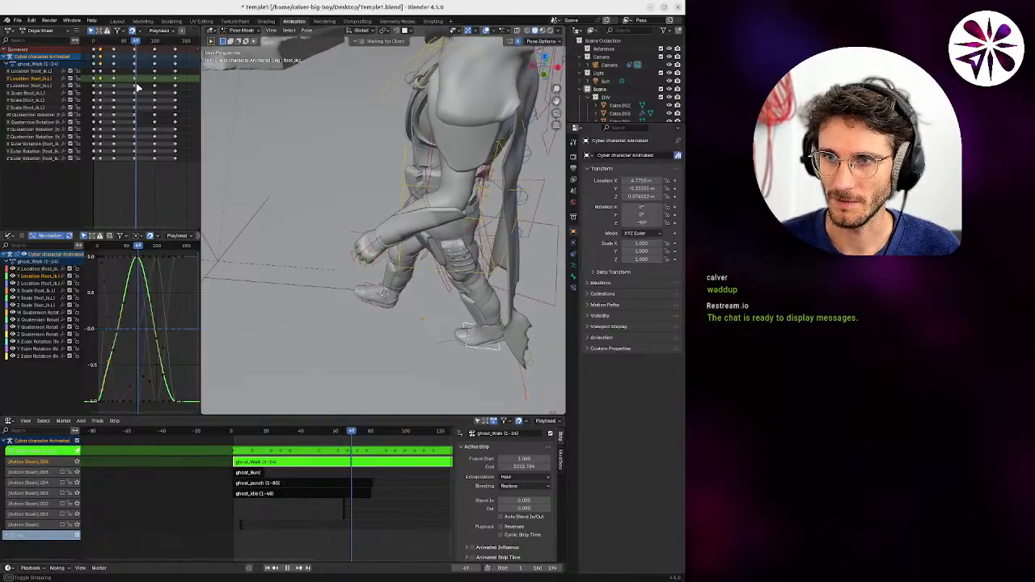
key(space)
key(x)
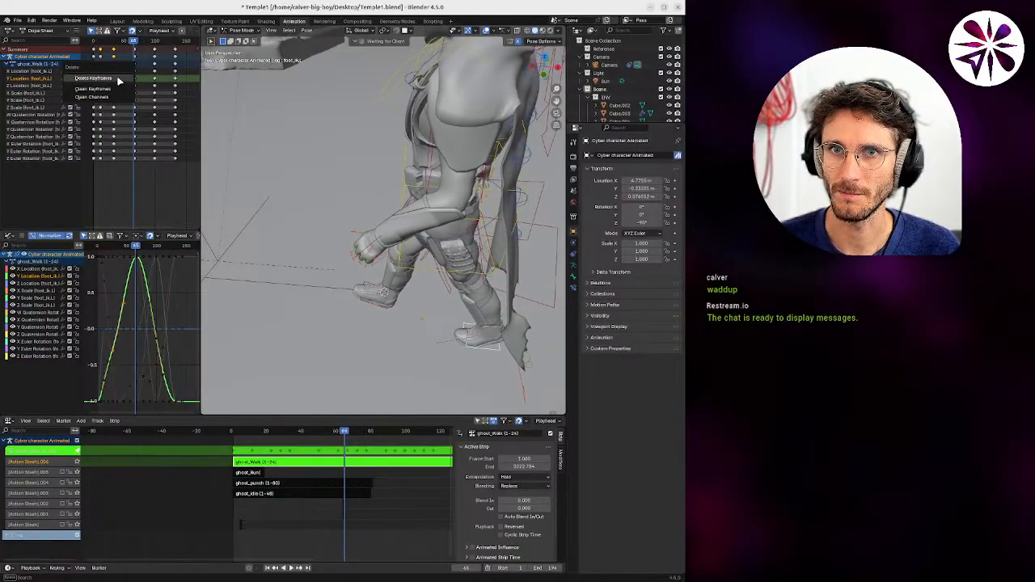
click(119, 79)
Try Linear interpolation on the left foot's Y Location keyframes, play the walk back and undo the change.
drag(134, 45, 135, 89)
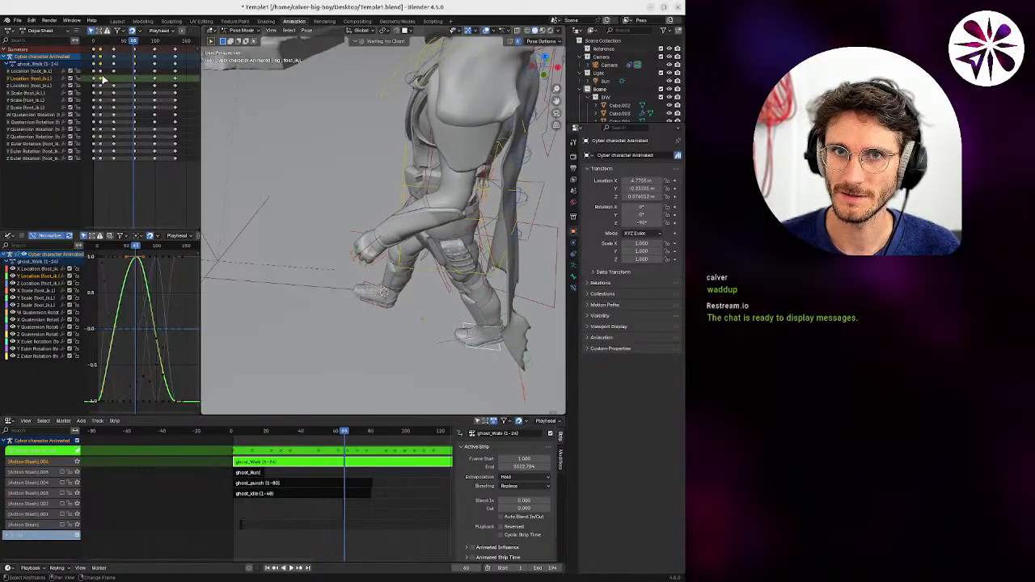
key(t)
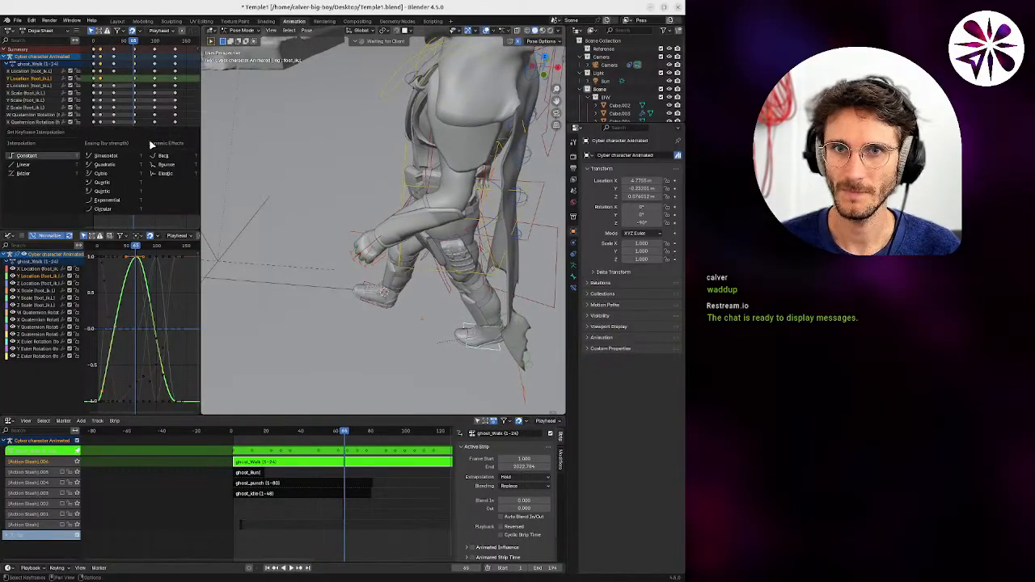
click(55, 166)
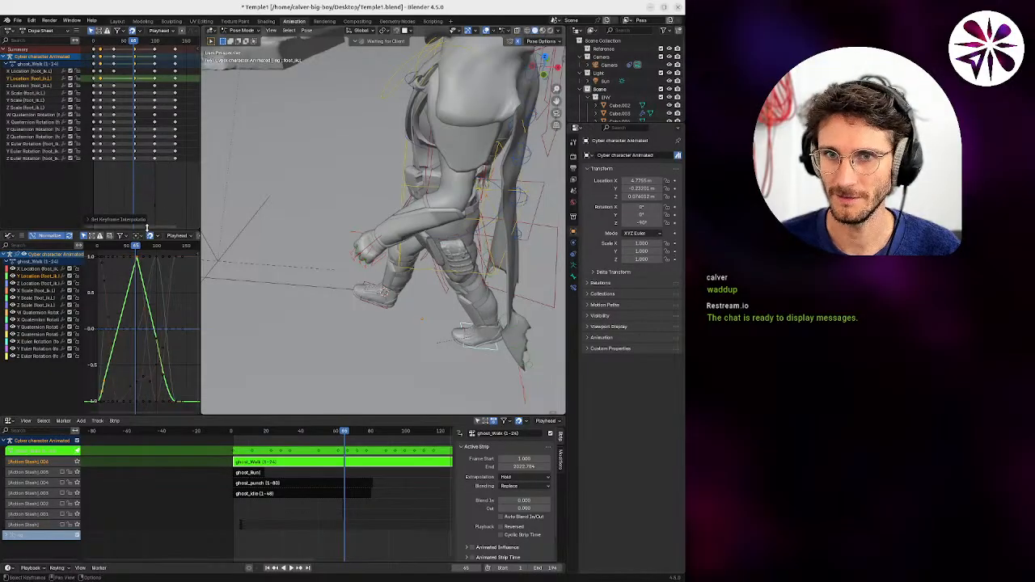
key(space)
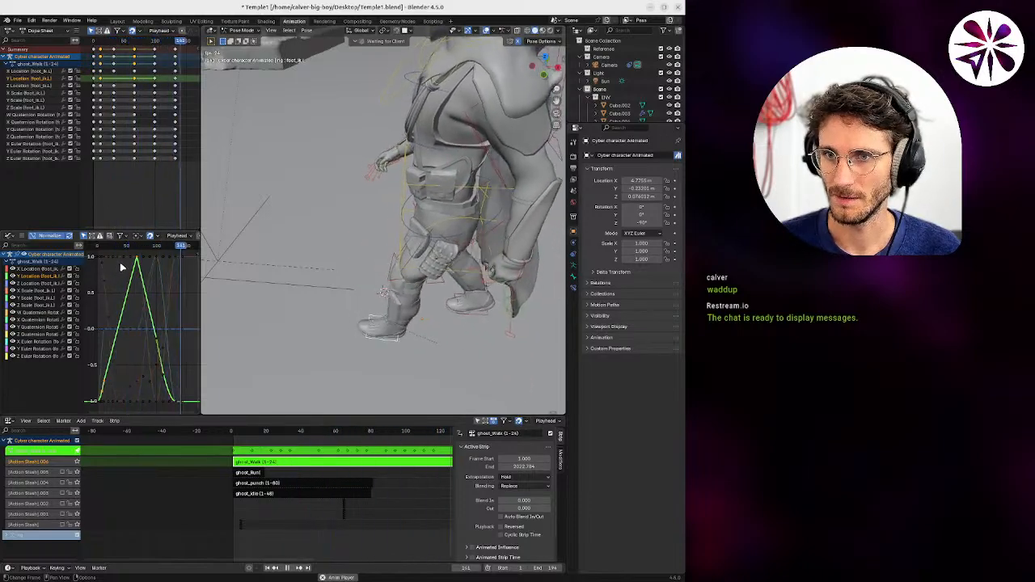
key(Escape)
key(ctrl+z)
key(ctrl+z)
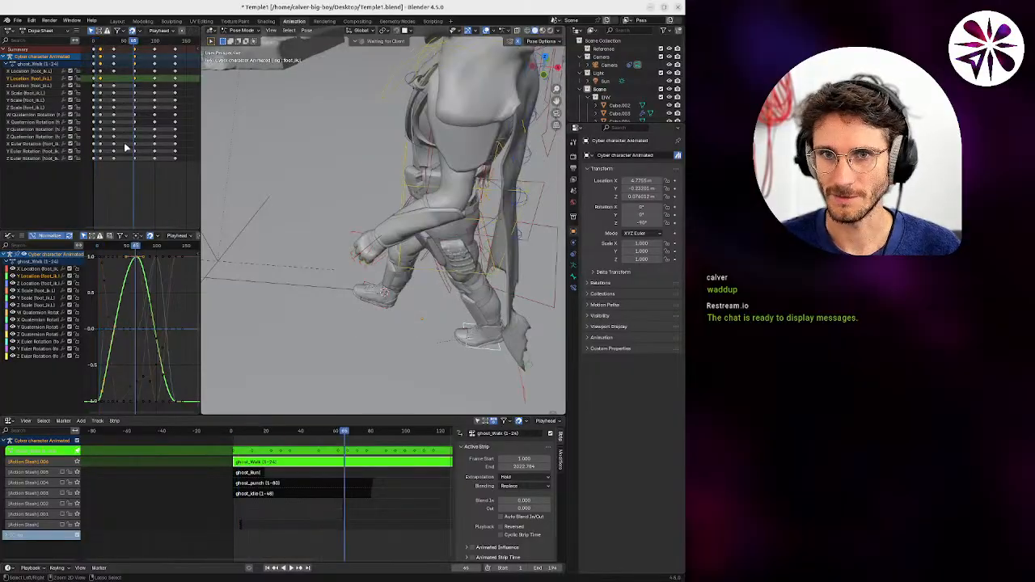
Turn off curve normalization in the Graph Editor and reselect the Y Location (foot_ik.L) channel.
click(64, 237)
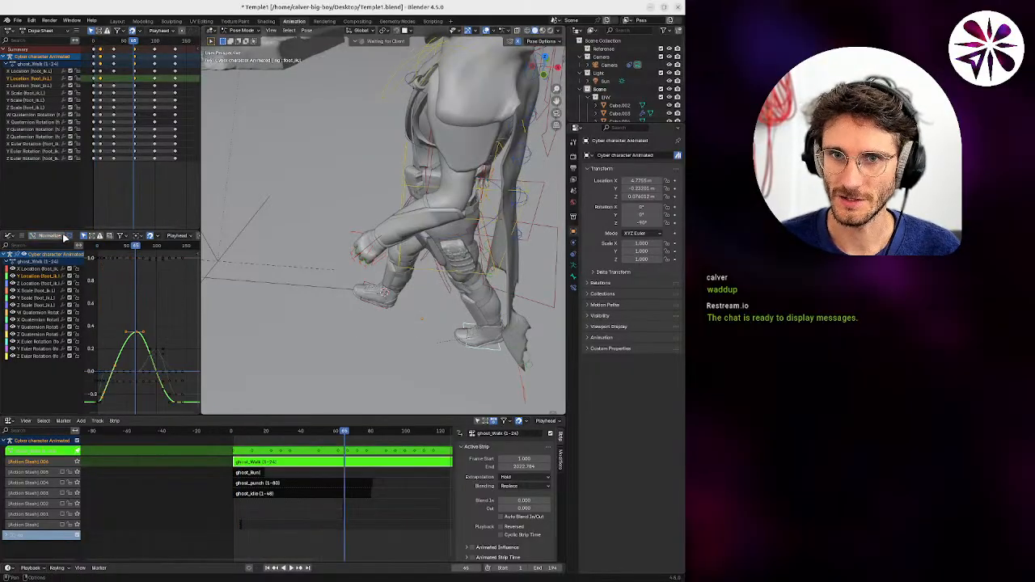
scroll(136, 317, up, 4)
mouse_move(144, 324)
middle_down()
mouse_move(157, 313)
mouse_move(153, 322)
middle_up()
click(161, 326)
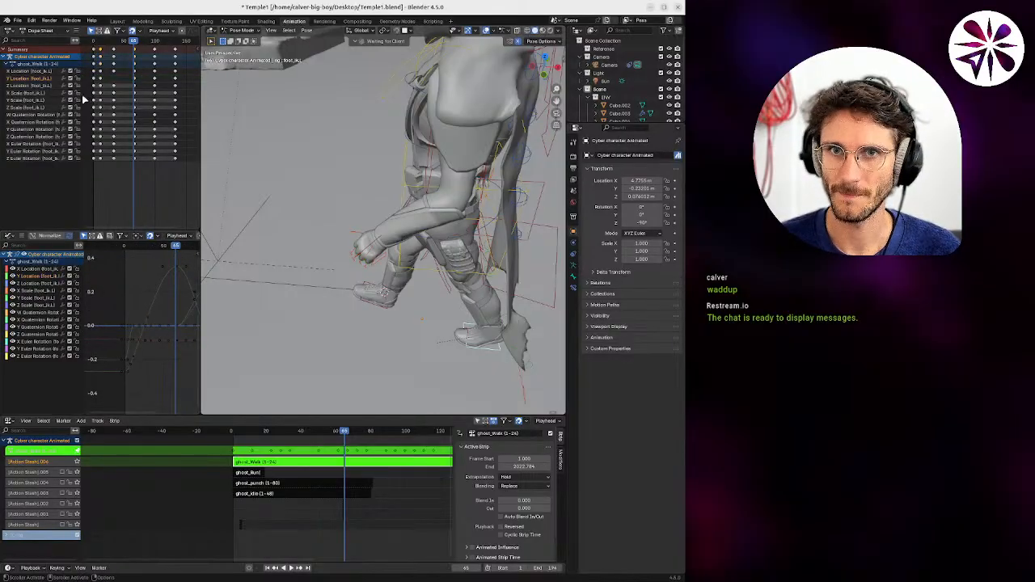
click(145, 78)
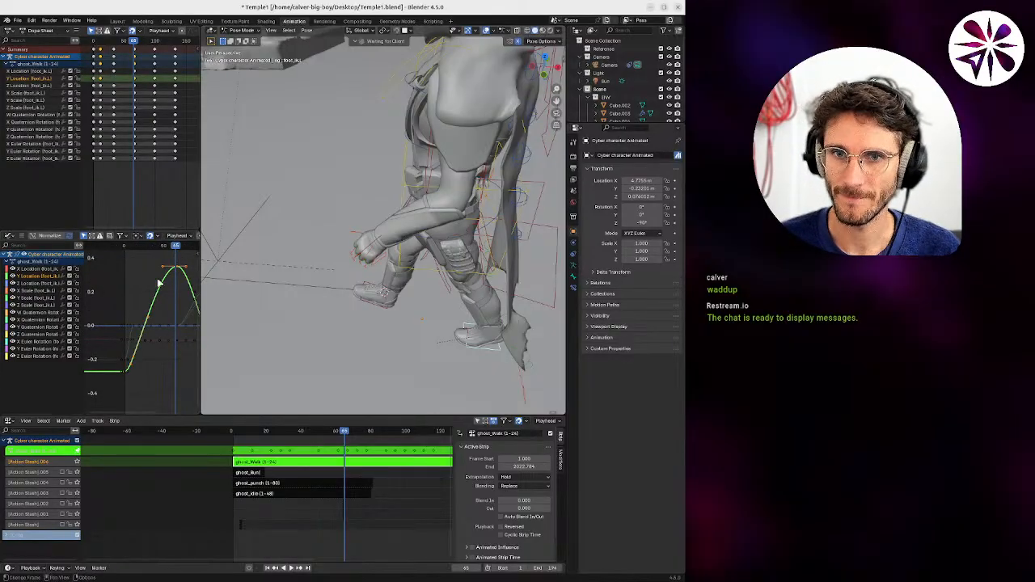
Collapse the outgoing handle of the left foot's early Y Location keyframe by scaling it to 0.
drag(149, 321, 167, 344)
right_click(166, 343)
key(s)
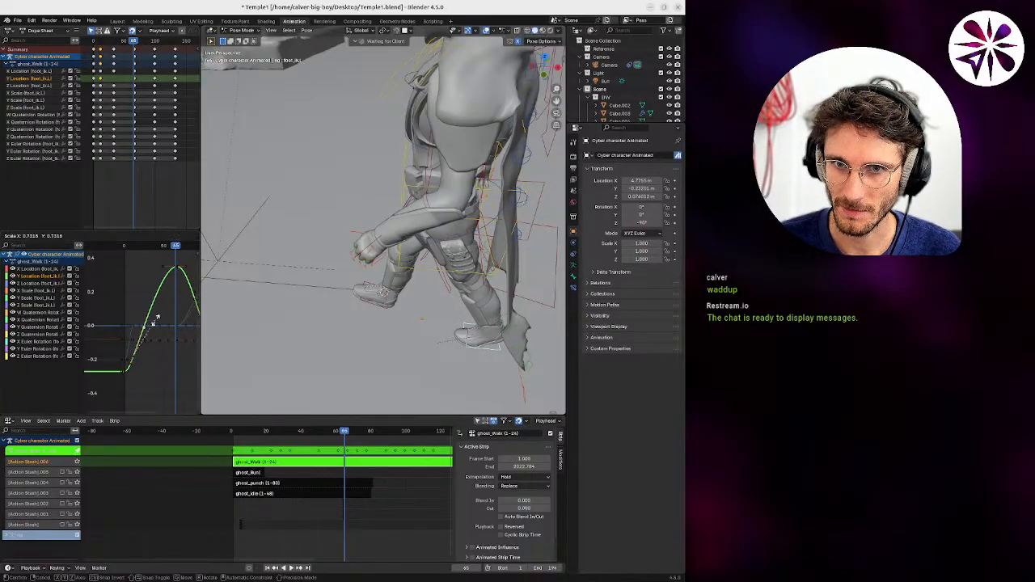
key(1)
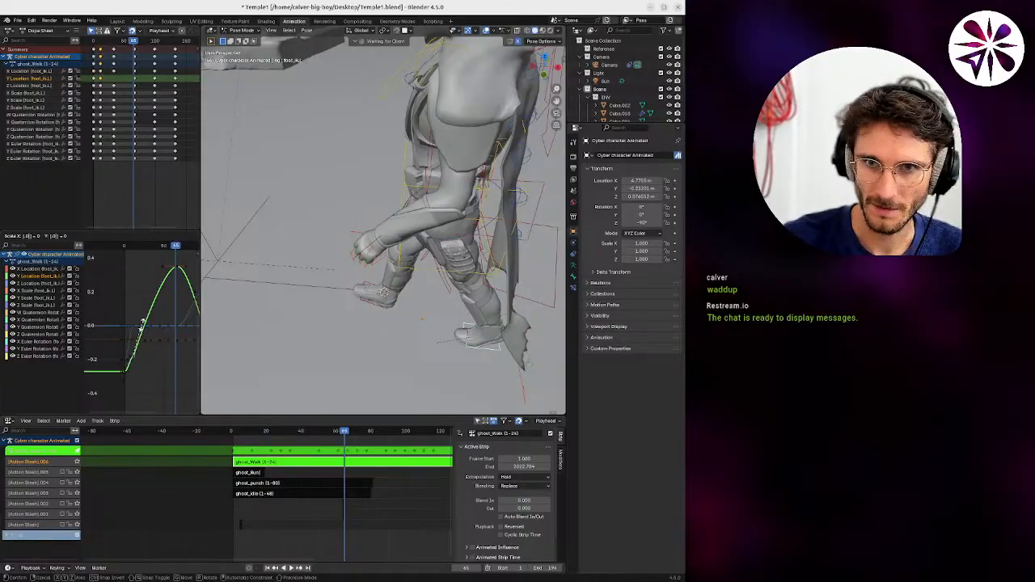
key(Return)
Scale down the incoming handle of the left foot's Y Location peak at frame 65 to straighten the rise.
click(164, 265)
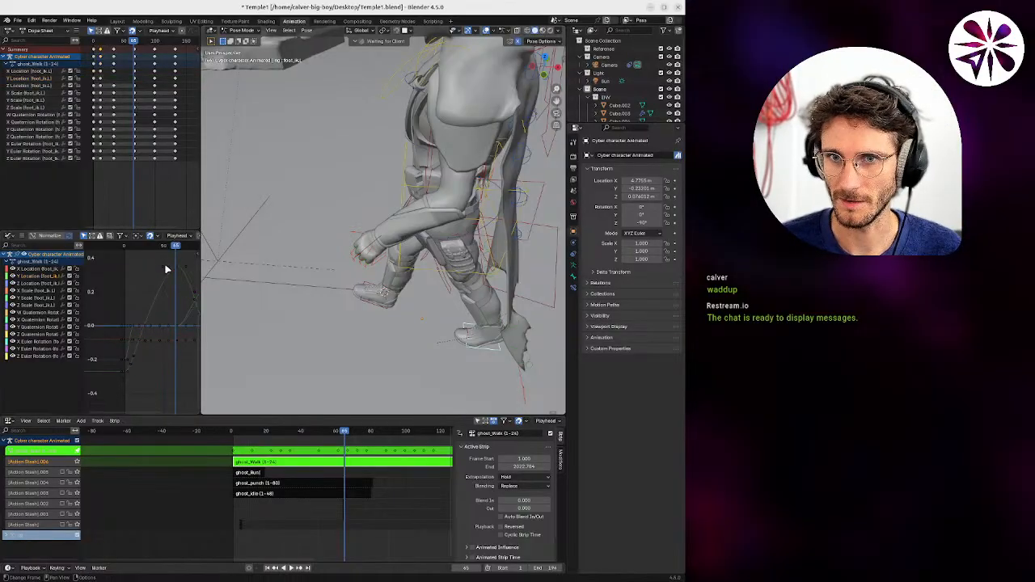
click(163, 267)
key(s)
key(0)
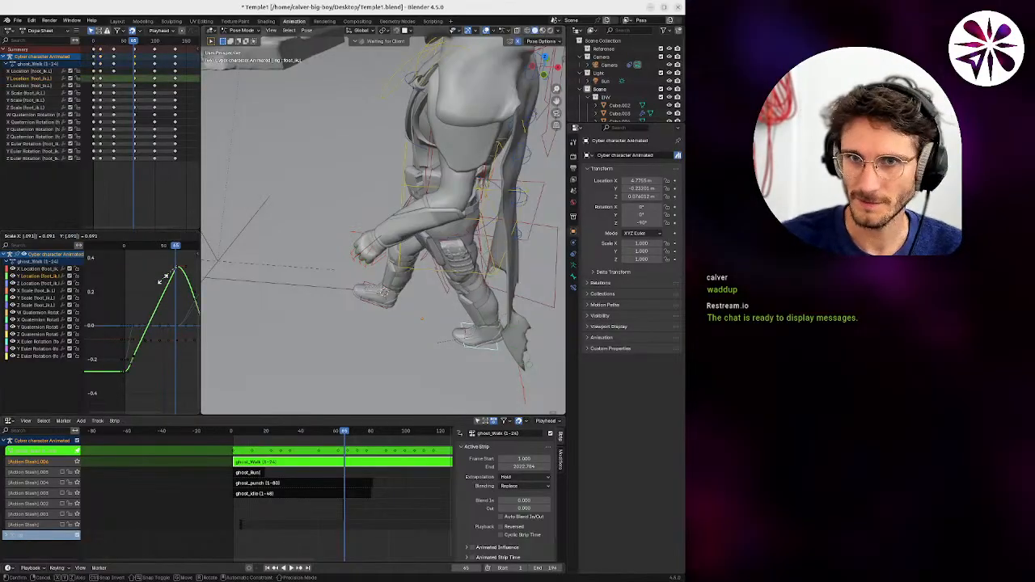
key(Escape)
key(s)
key(Return)
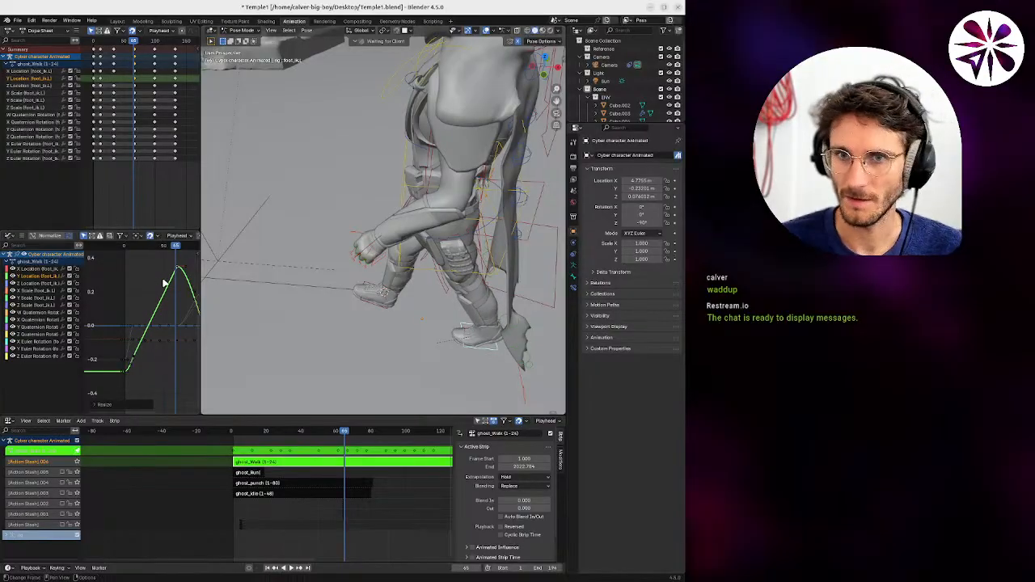
Play back the walk from the start to examine the left foot's motion with the straightened Y Location curve.
key(space)
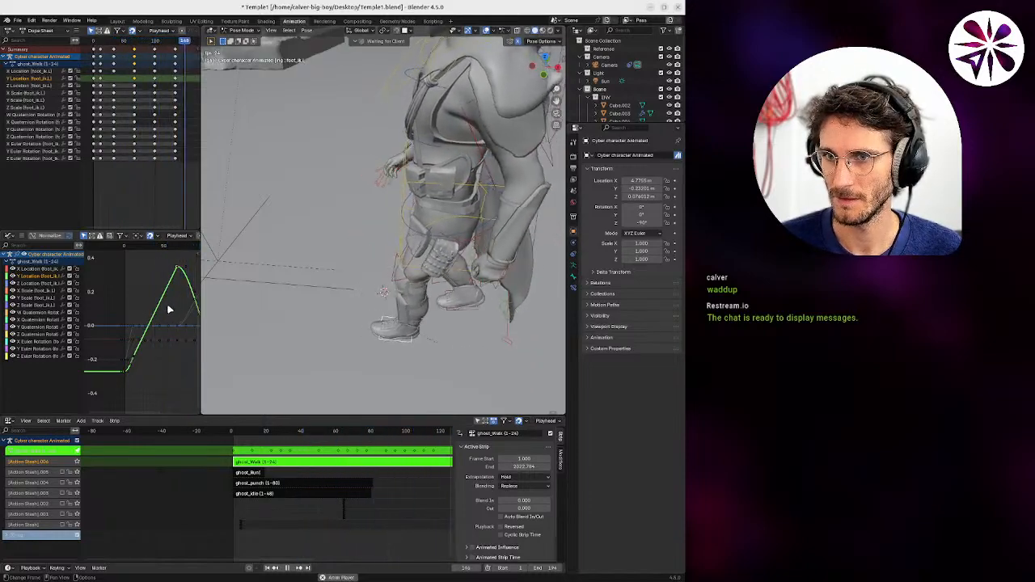
key(Escape)
middle_drag(322, 492, 166, 508)
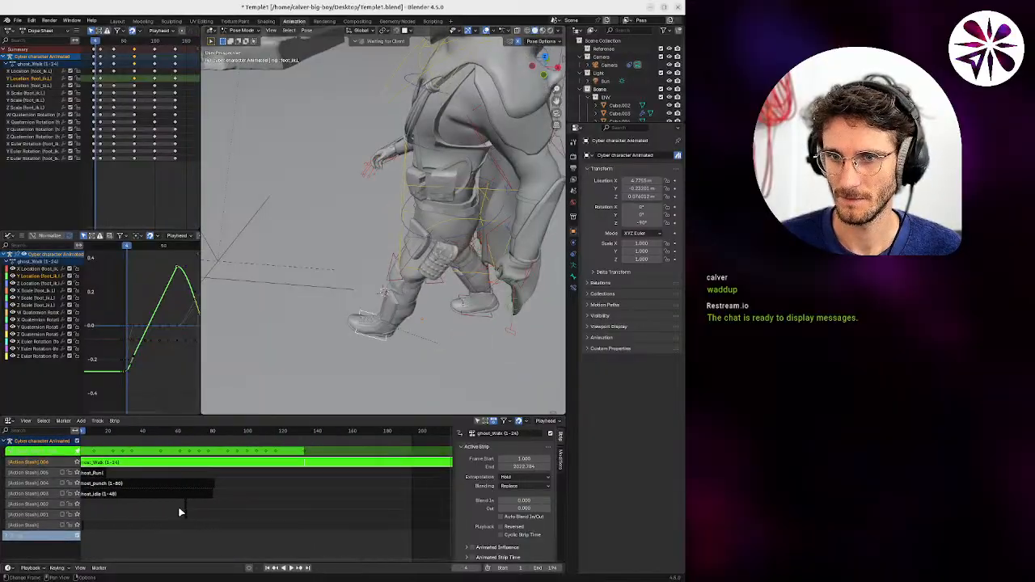
key(space)
scroll(263, 500, down, 4)
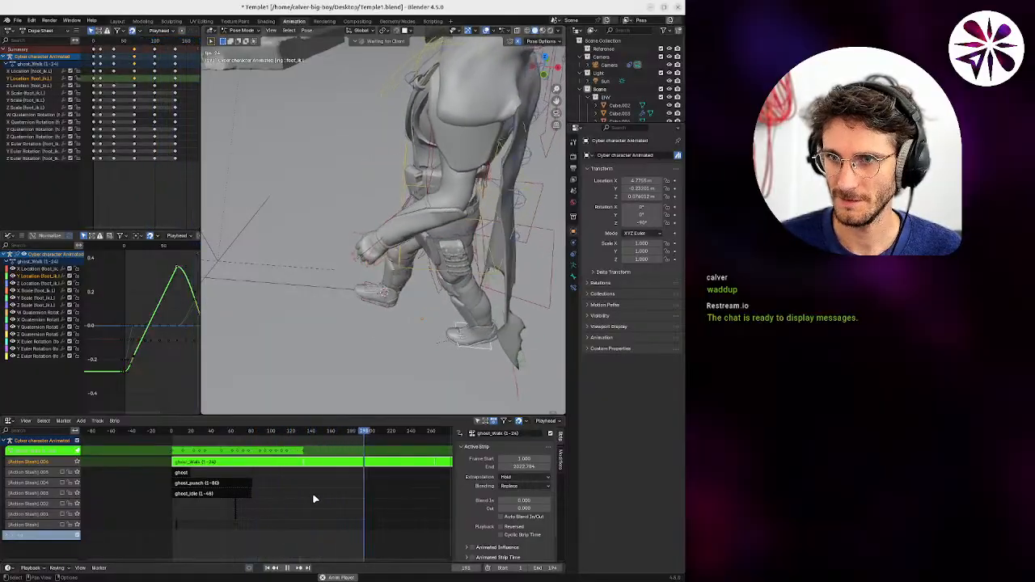
Select the right foot's IK control and its Y Location channel, then play and scrub the walk to frame 114.
click(478, 315)
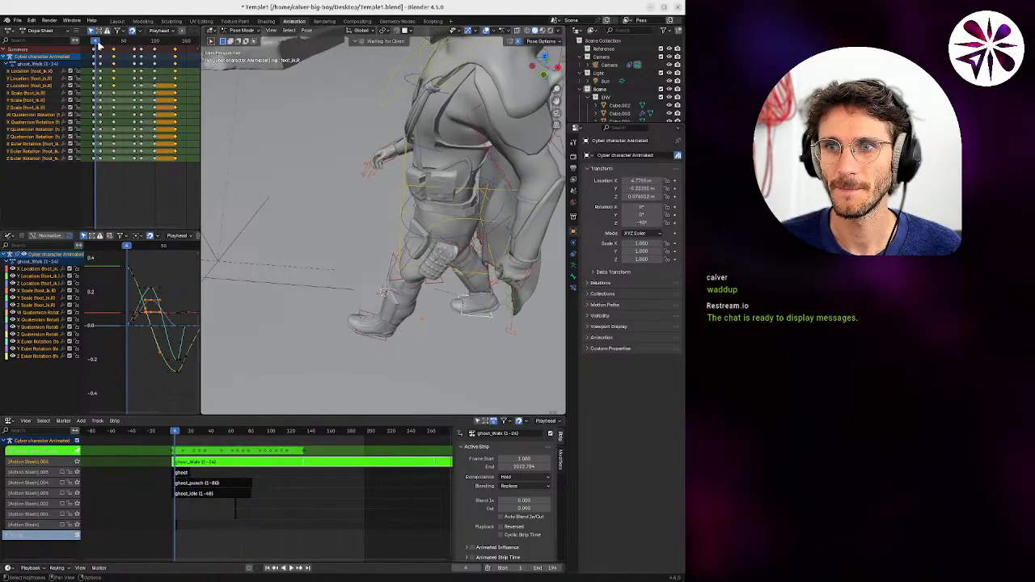
drag(98, 43, 101, 44)
double_click(39, 78)
key(g)
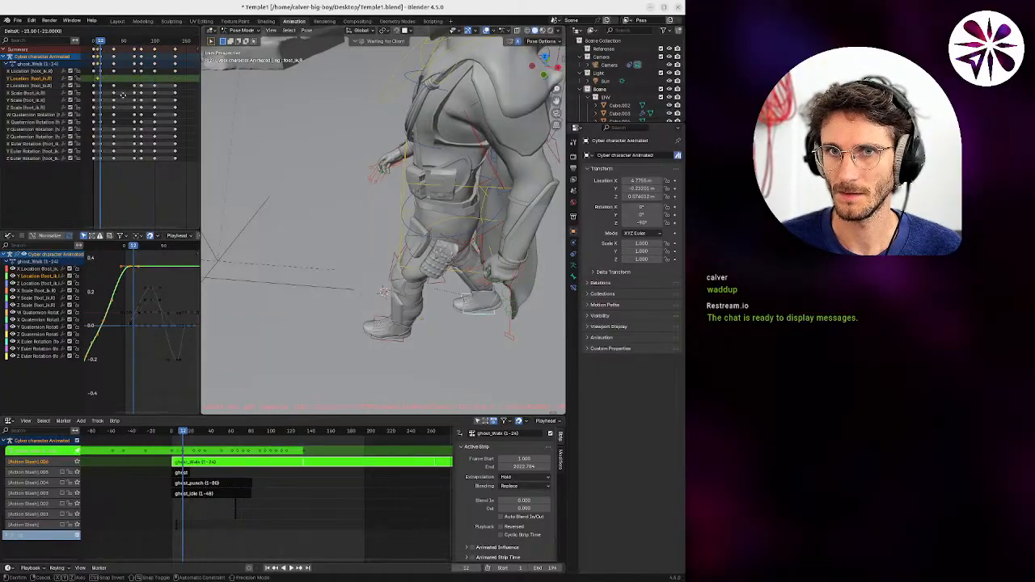
right_click(125, 89)
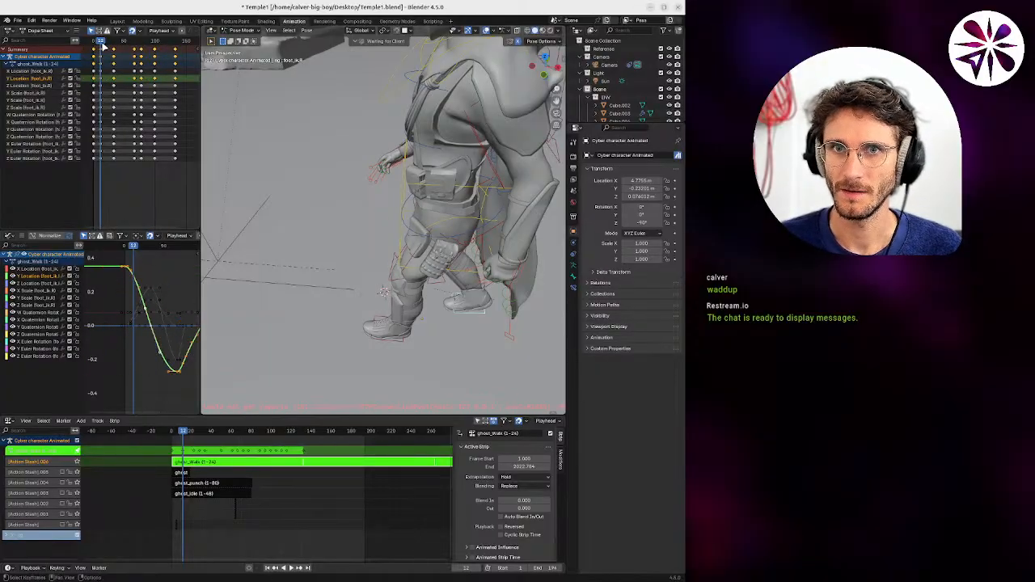
key(space)
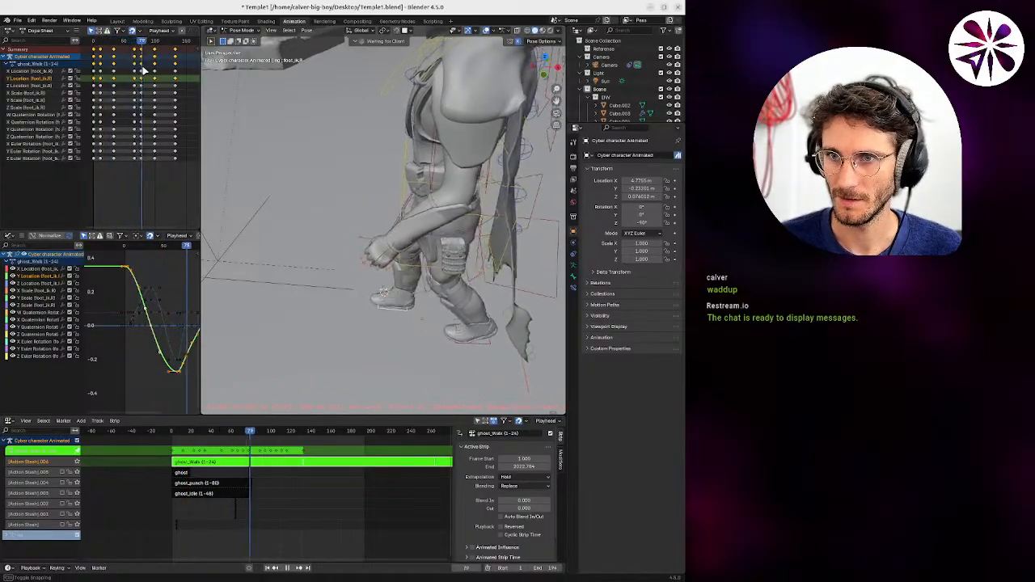
key(space)
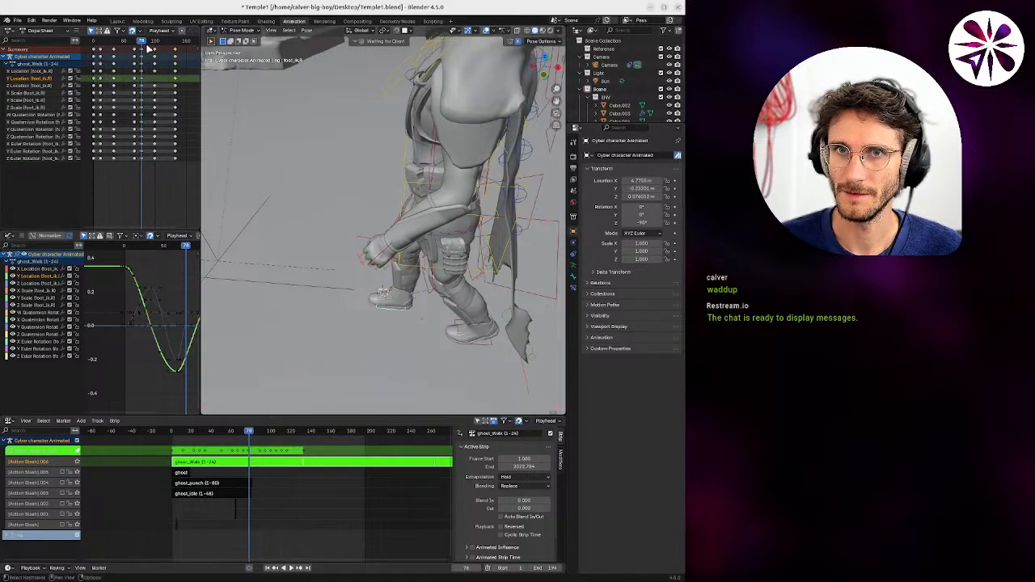
drag(149, 42, 163, 50)
Straighten the rise of the right foot's Y Location curve by scaling the handles at both ends towards 0.
middle_drag(153, 315, 95, 313)
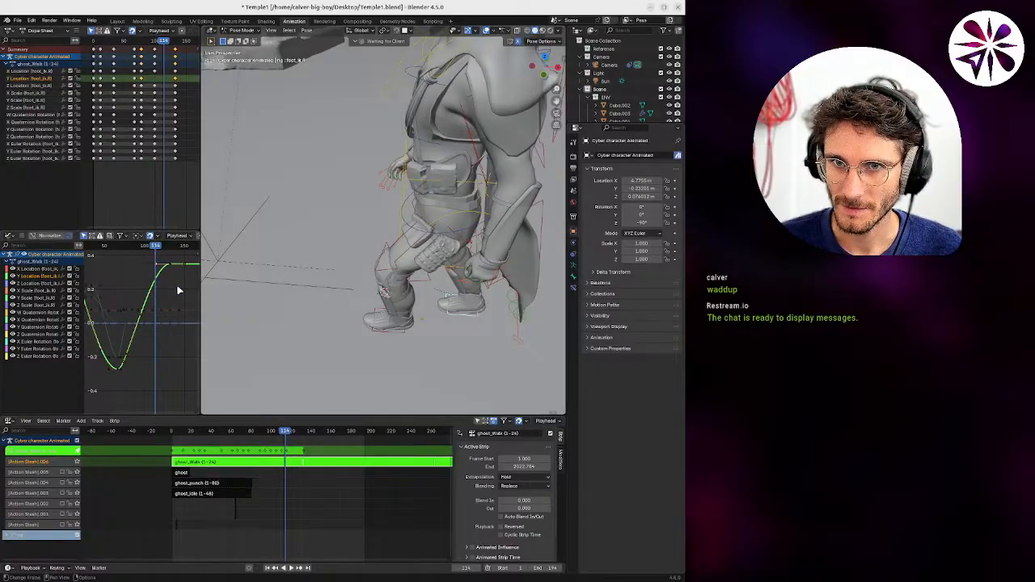
key(s)
click(168, 281)
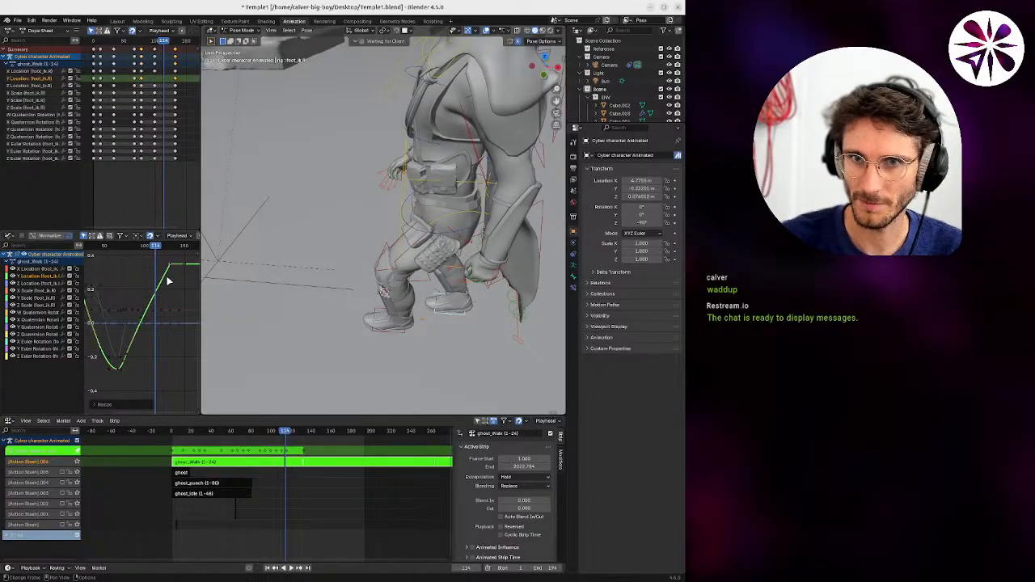
click(129, 355)
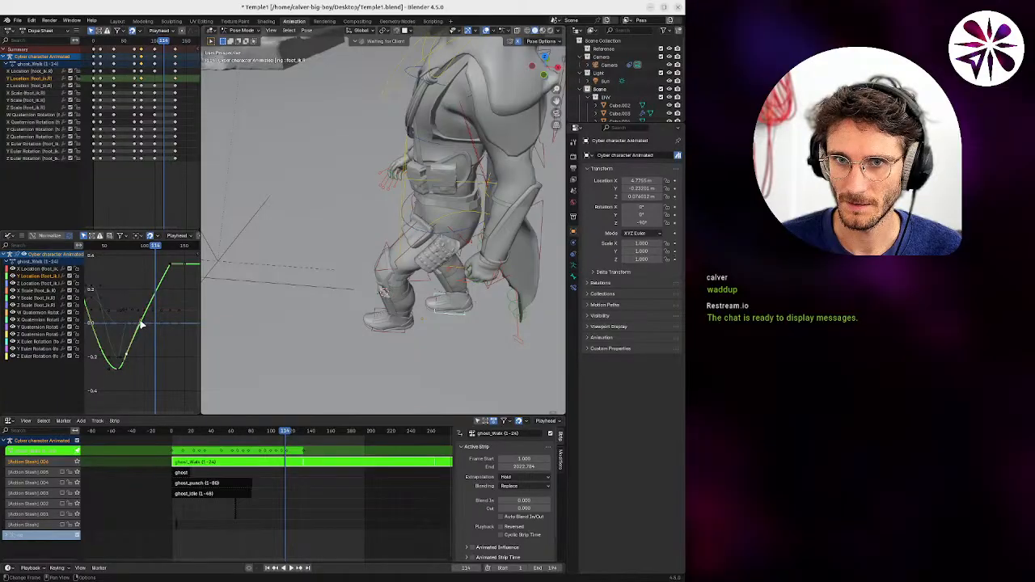
key(s)
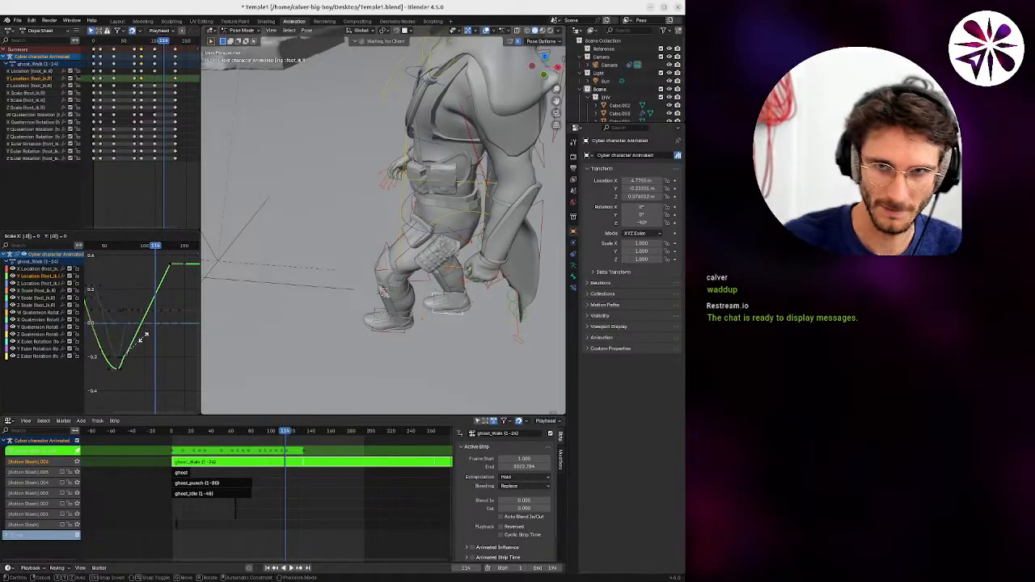
click(143, 335)
Replay the walk with the edited right foot curve and leave tweak mode on the ghost_Walk strip.
drag(156, 245, 123, 251)
key(space)
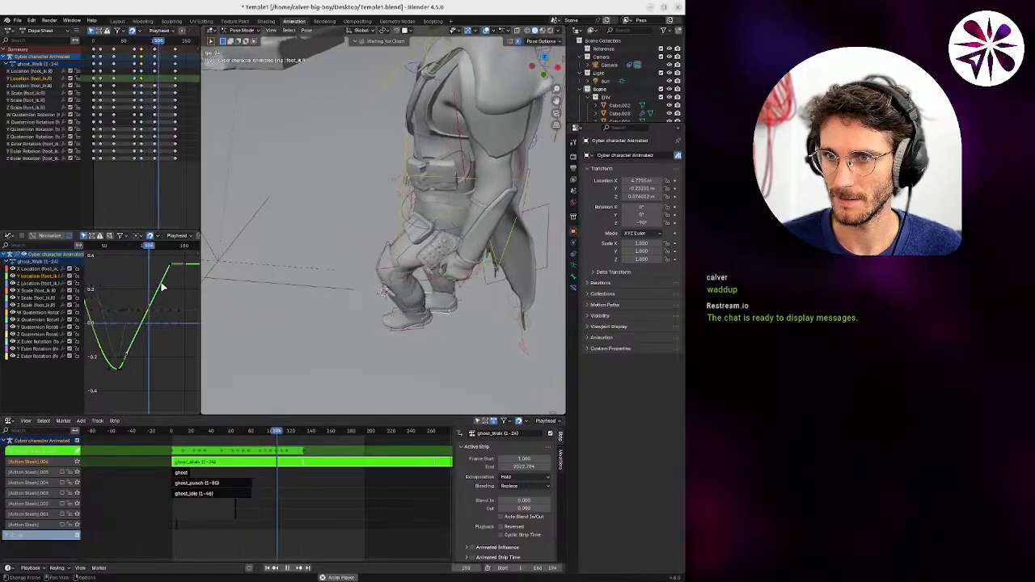
key(Tab)
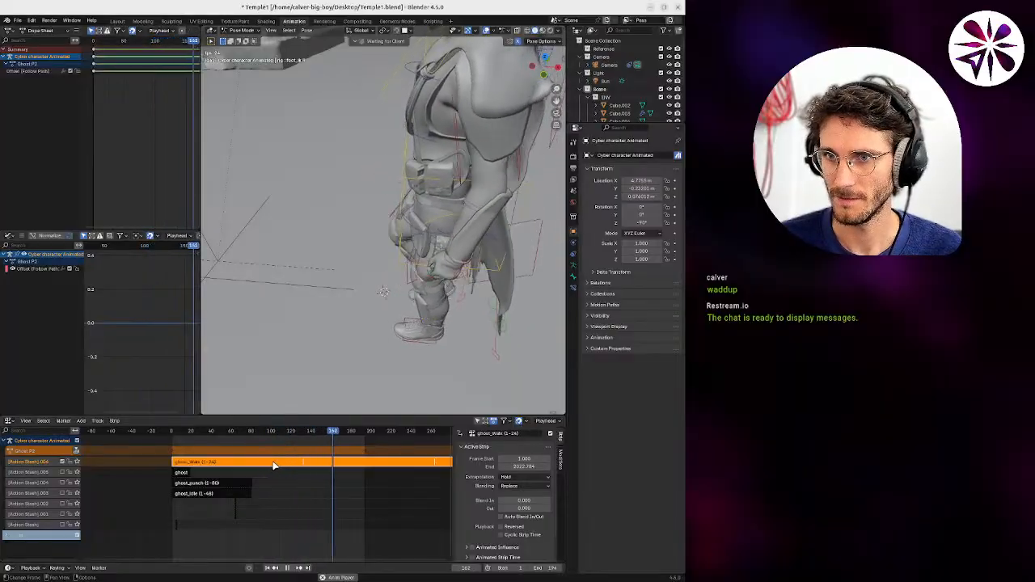
key(Escape)
middle_drag(334, 259, 380, 276)
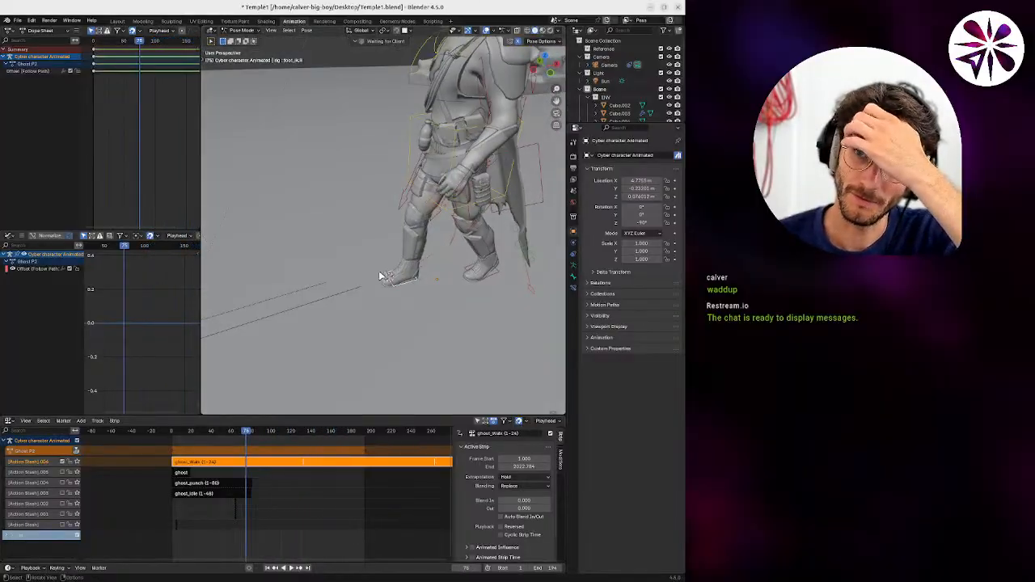
Enable the remaining Action Stash tracks, play the walk and switch the character to Object Mode.
click(62, 473)
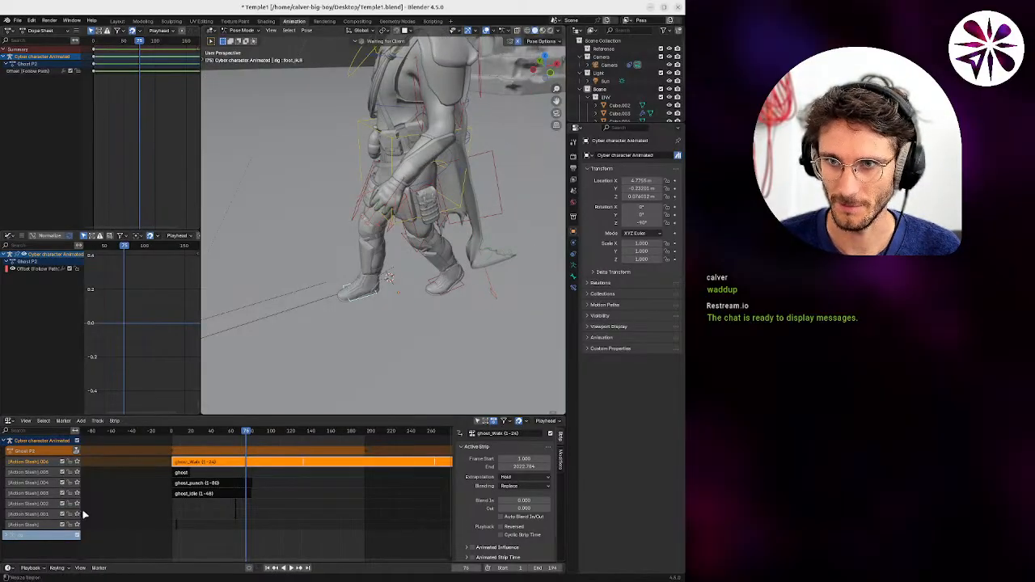
key(space)
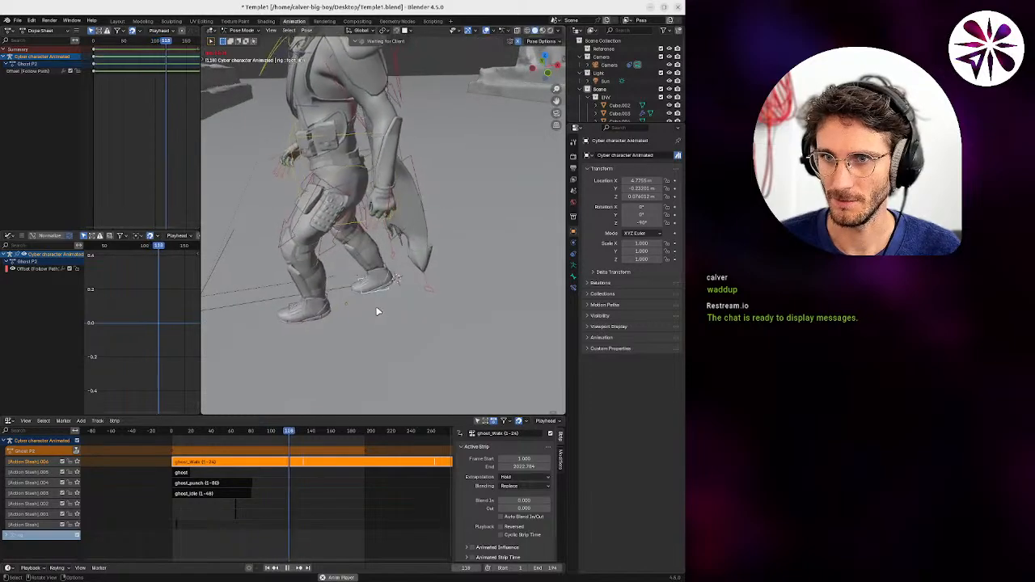
key(ctrl+Tab)
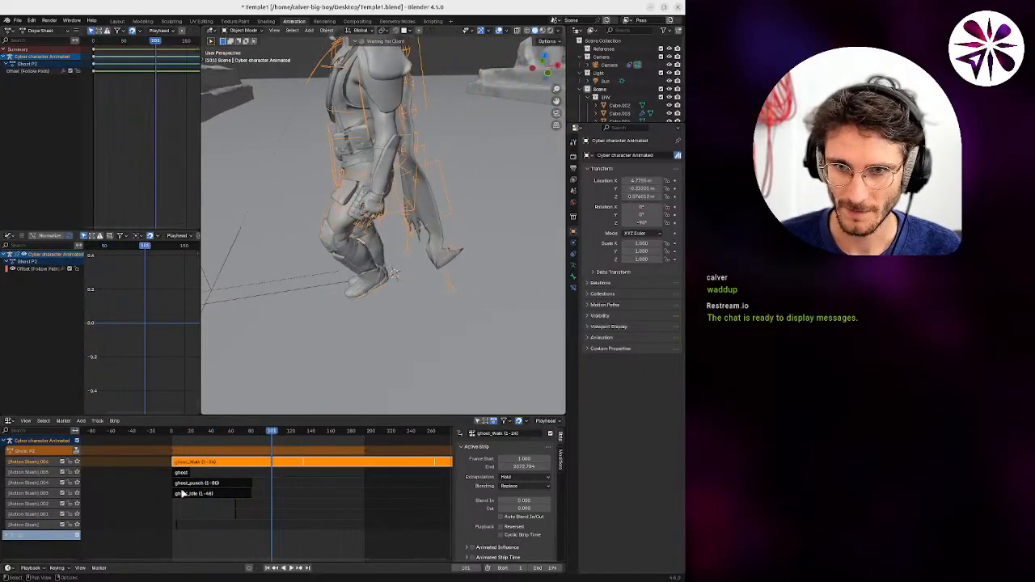
Try moving the ghost_punch and ghost_idle strips, cancel both moves and hide the Nonlinear Animation editor's sidebar.
click(197, 485)
key(g)
right_click(175, 478)
click(199, 494)
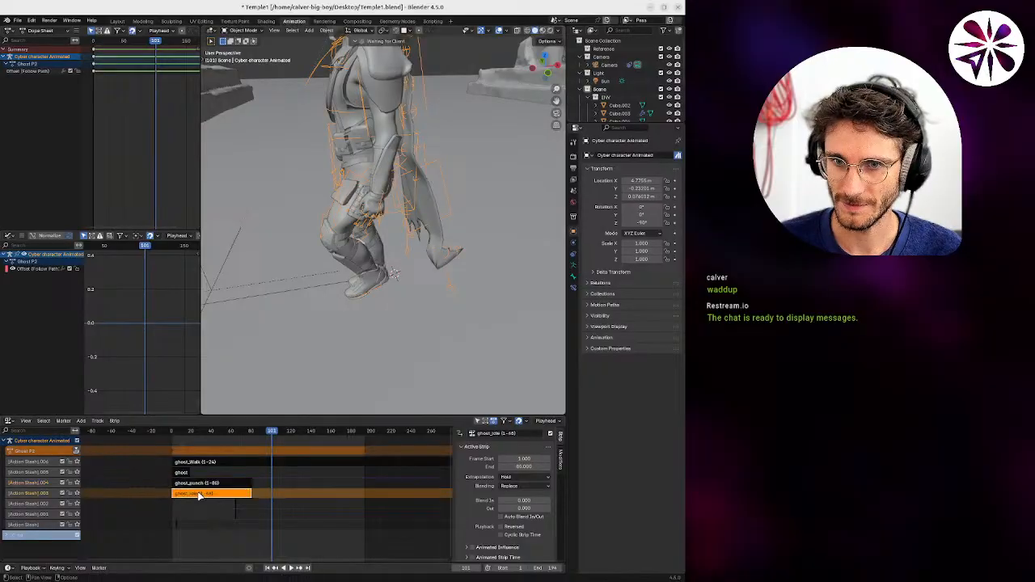
key(g)
right_click(194, 494)
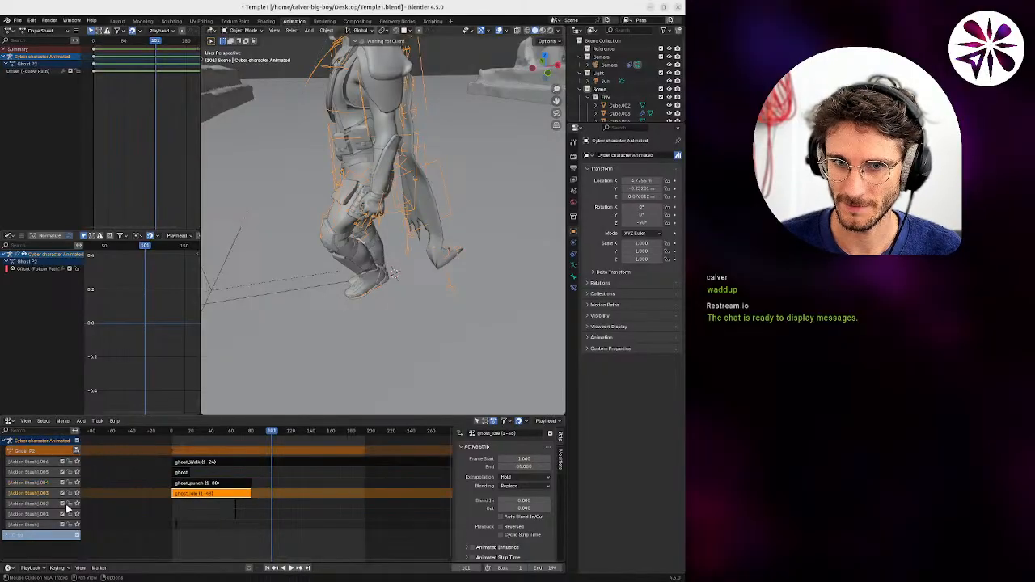
key(n)
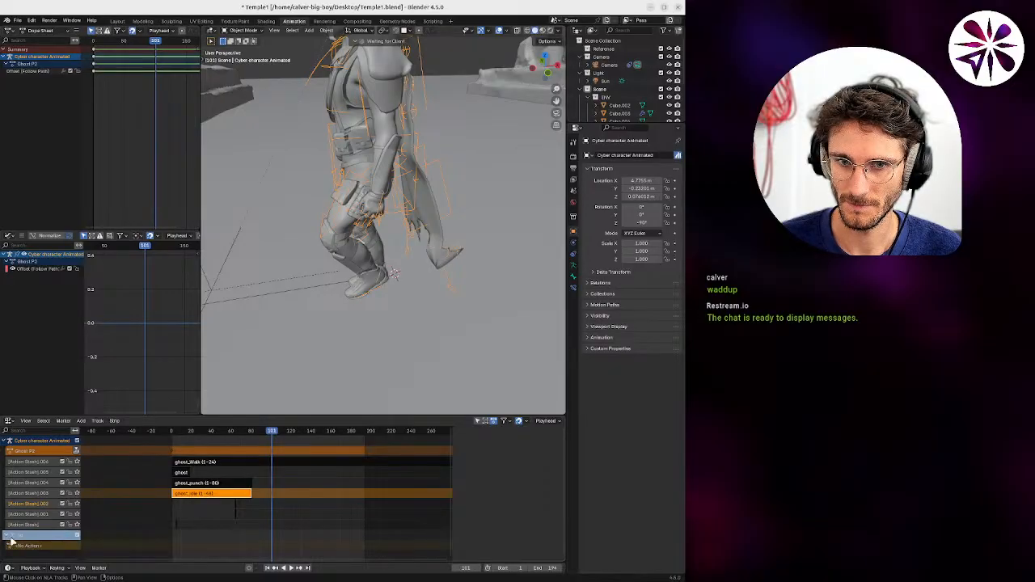
Toggle the ghost_Walk track off and on while playing and scrubbing to compare the character's motion.
click(61, 463)
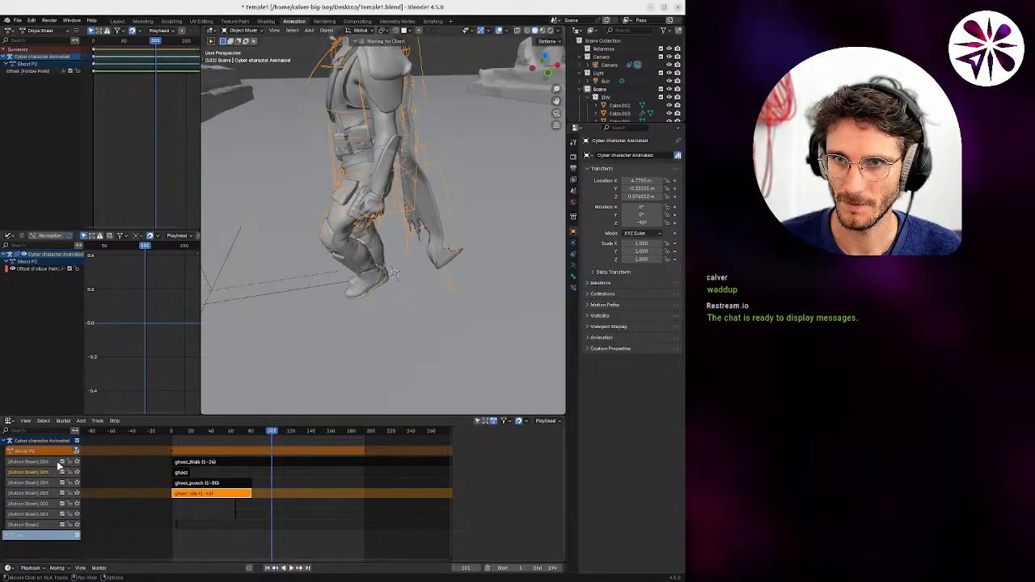
key(space)
drag(266, 433, 220, 449)
click(63, 462)
click(63, 462)
click(178, 441)
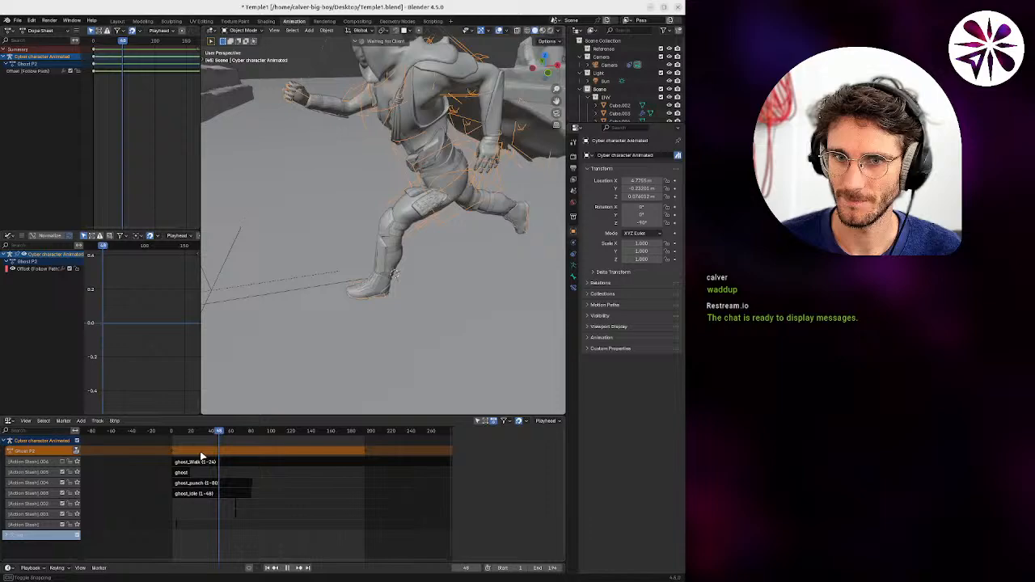
click(64, 461)
Play the walk and scrub to frame 70 to examine the foot contact along the path.
key(space)
key(space)
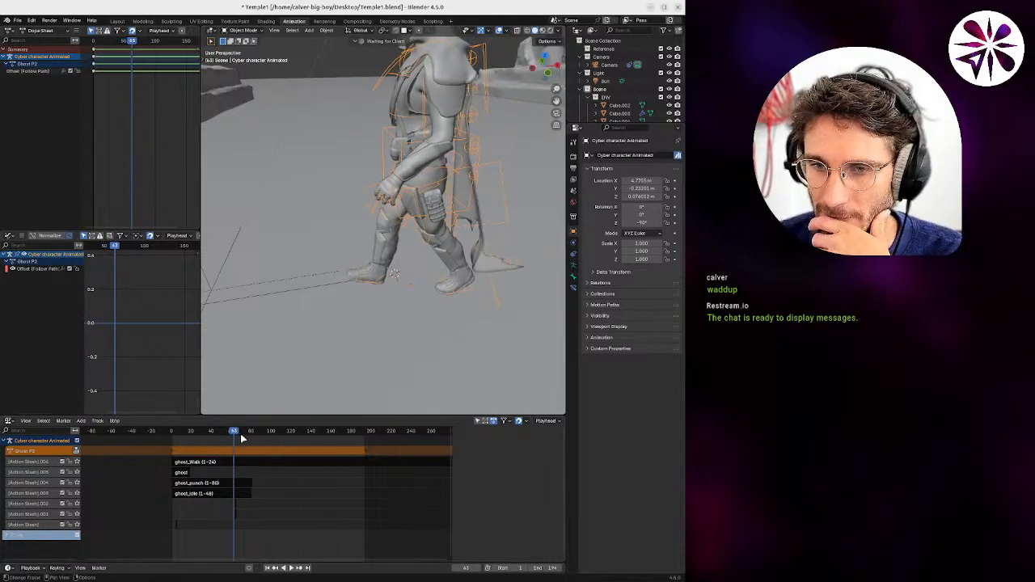
drag(241, 438, 240, 439)
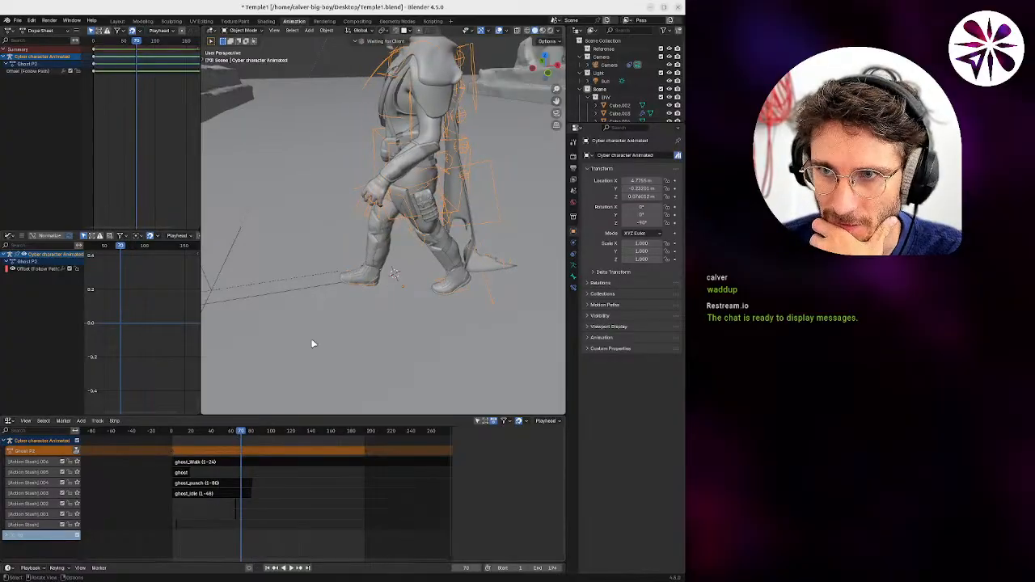
scroll(126, 127, down, 3)
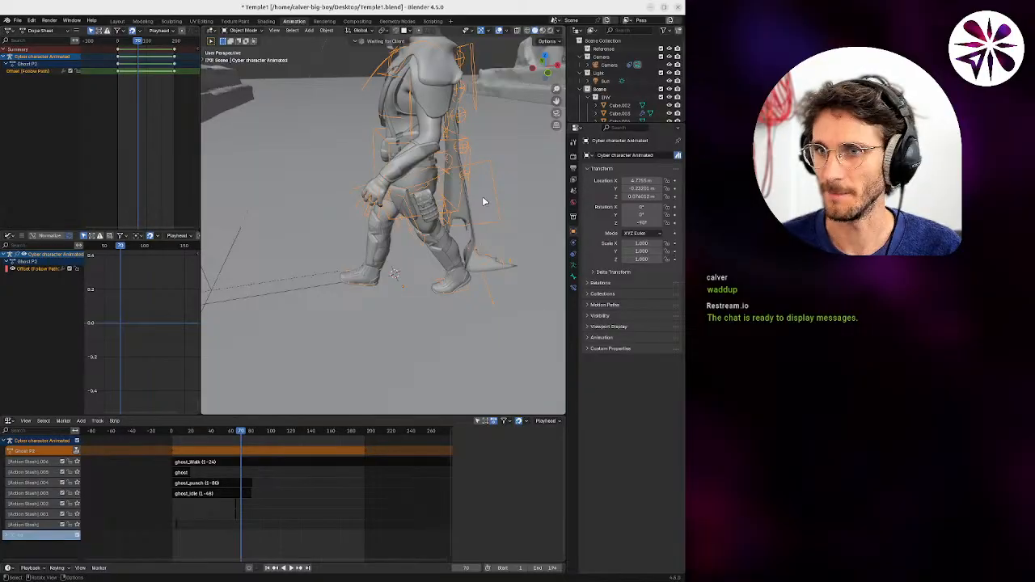
Select the Character walk path curve and start playing the character's movement along it.
middle_drag(483, 201, 458, 281)
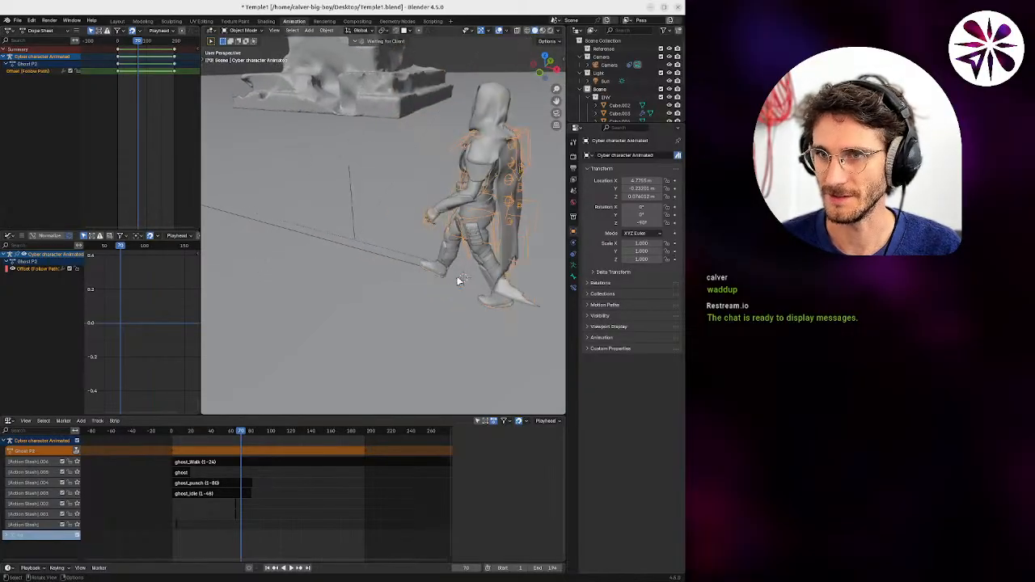
click(397, 261)
ctrl+middle_drag(380, 248, 353, 292)
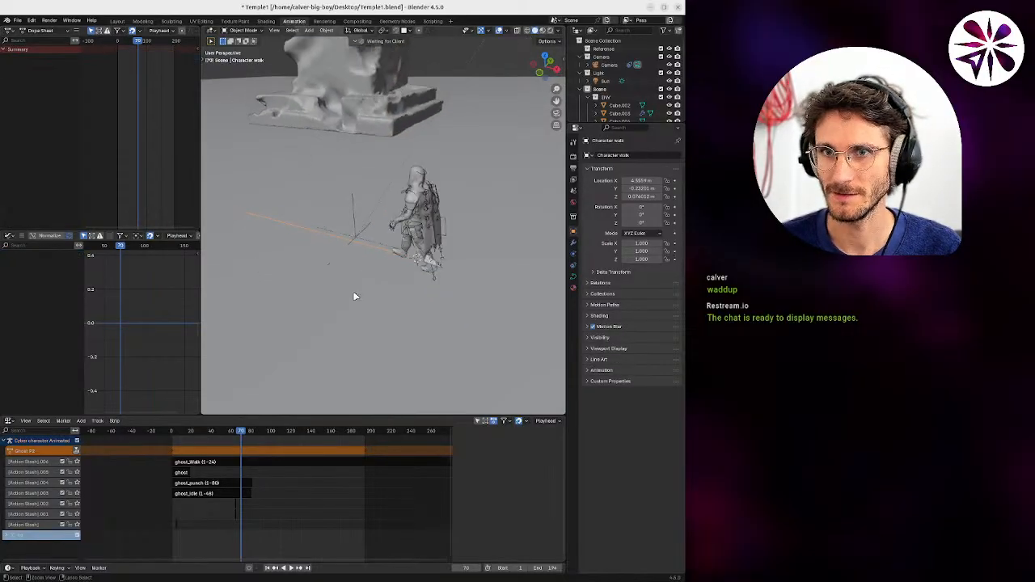
key(space)
shift+middle_drag(332, 241, 339, 301)
Extend the far end of the Character walk path by moving its last control point outward along the X axis.
key(Tab)
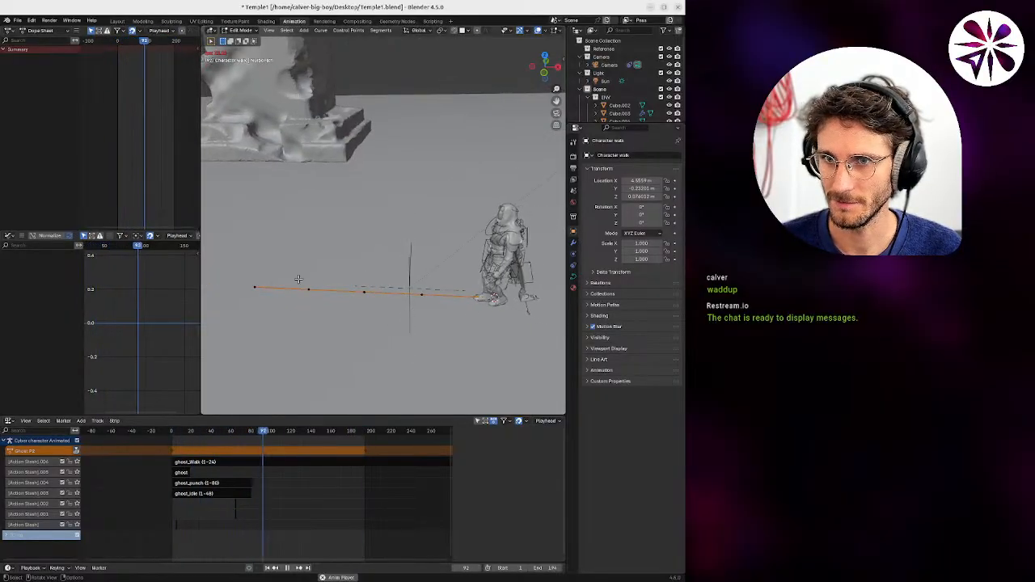
key(g)
key(x)
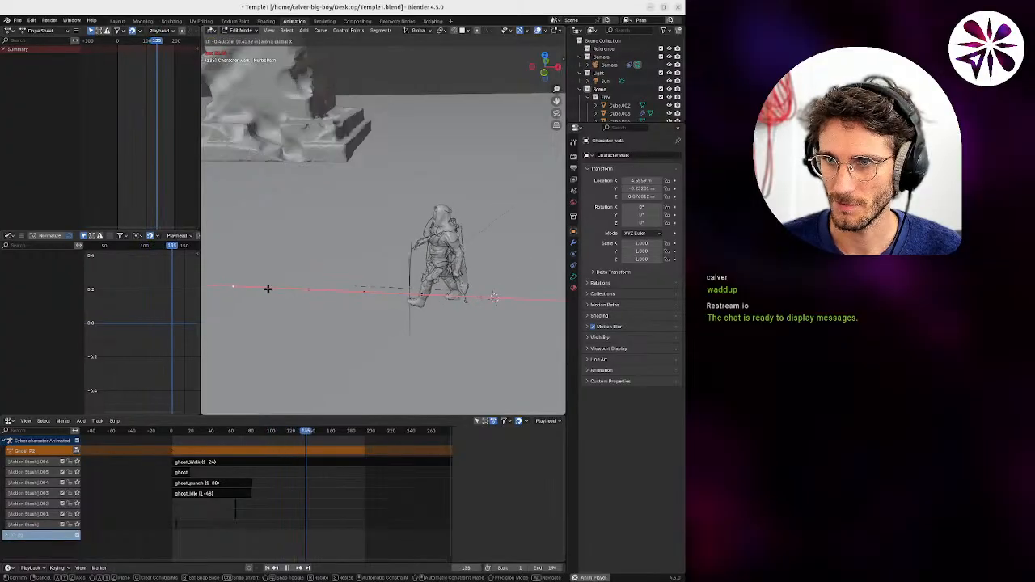
click(267, 288)
scroll(436, 302, up, 4)
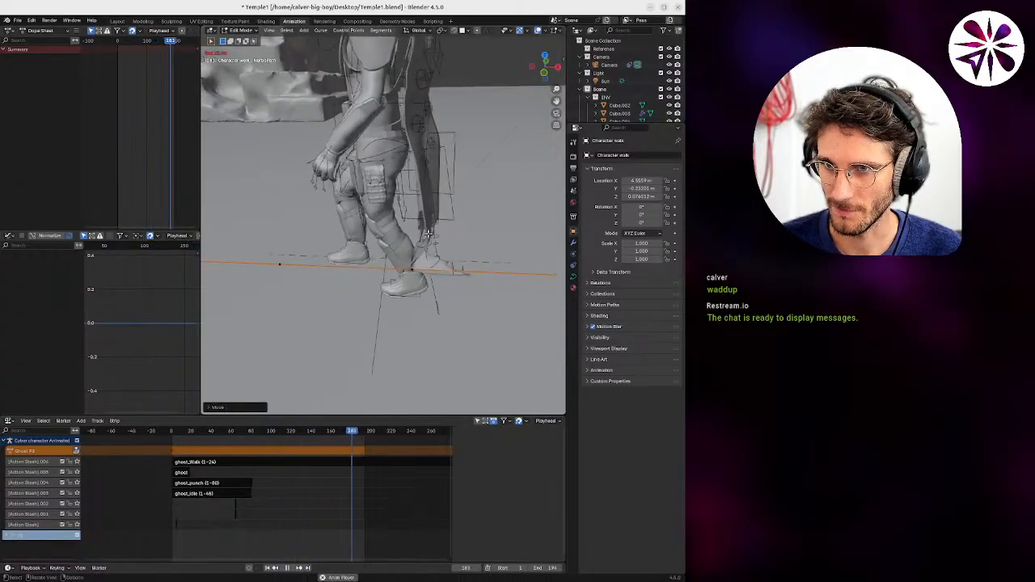
shift+middle_drag(429, 266, 291, 241)
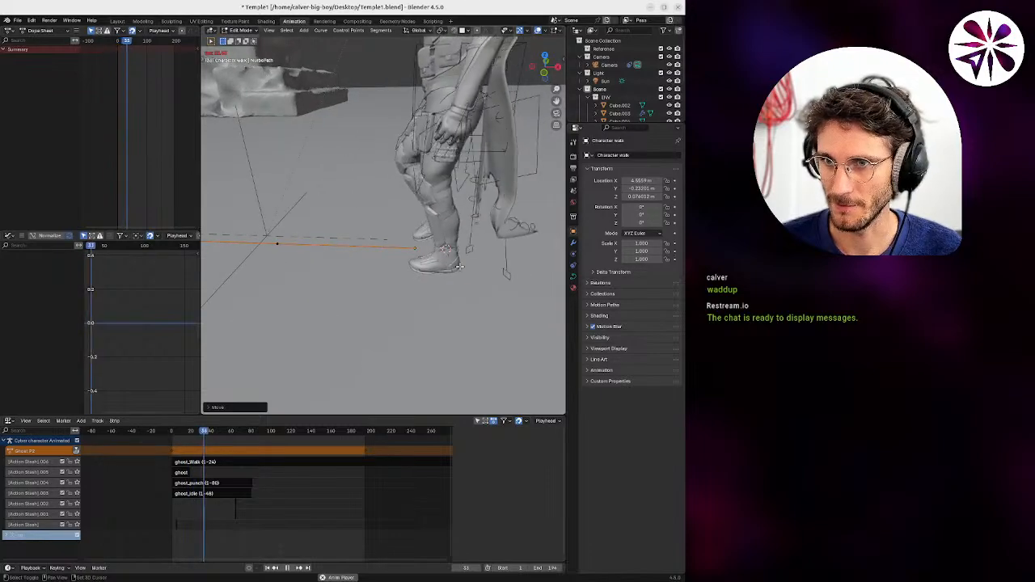
Adjust the near end of the Character walk path along the X axis and finish editing the curve.
key(g)
key(x)
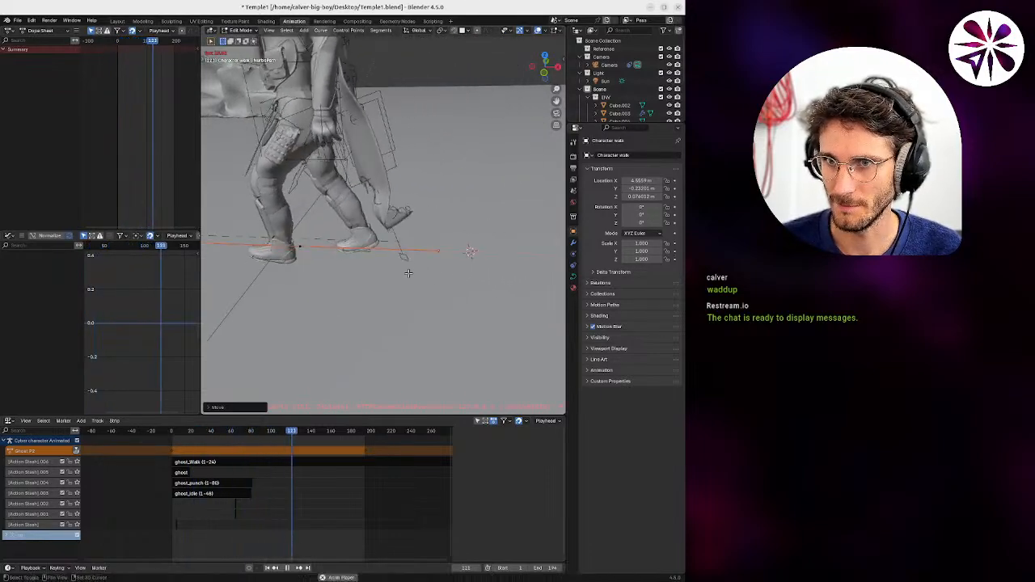
click(411, 270)
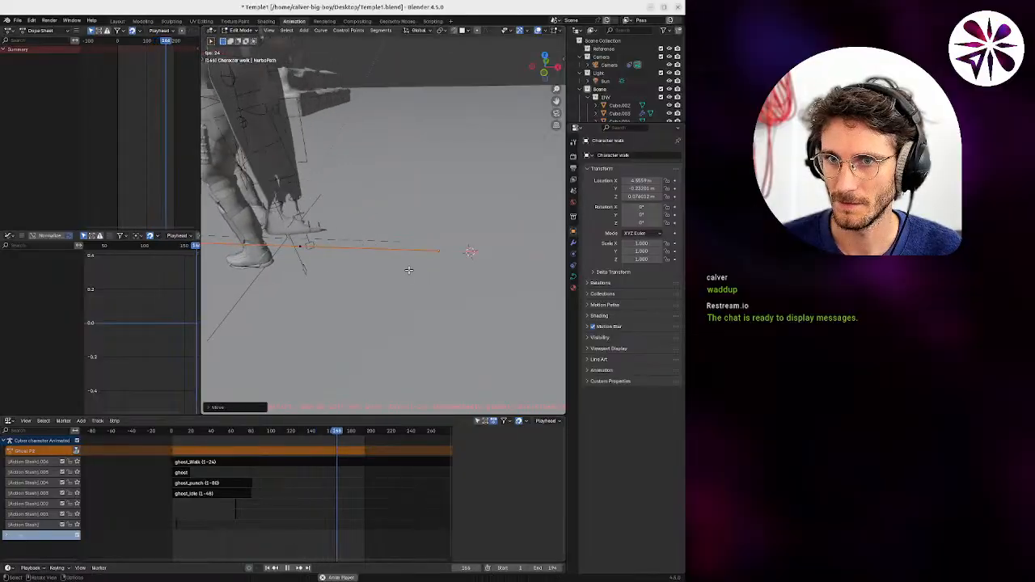
shift+middle_drag(410, 268, 479, 280)
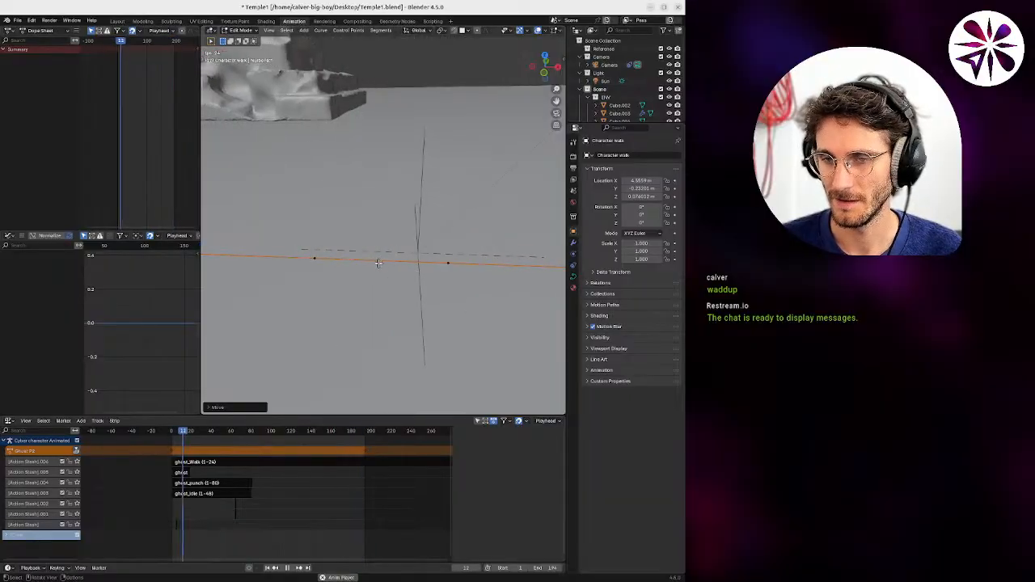
key(Tab)
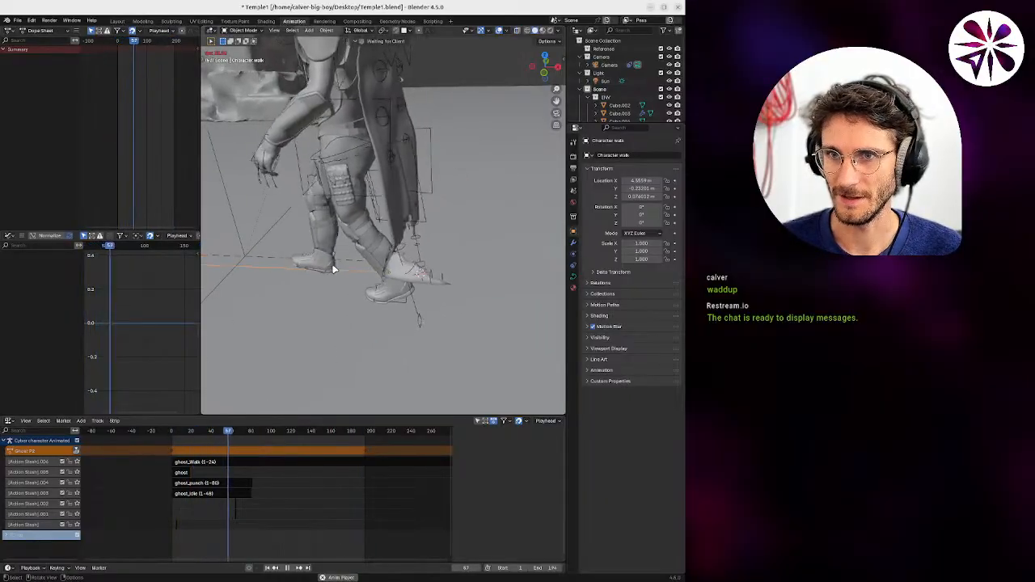
Stop playback, open the cyber character's ghost_Walk strip for editing and go to frame 65.
key(space)
click(301, 277)
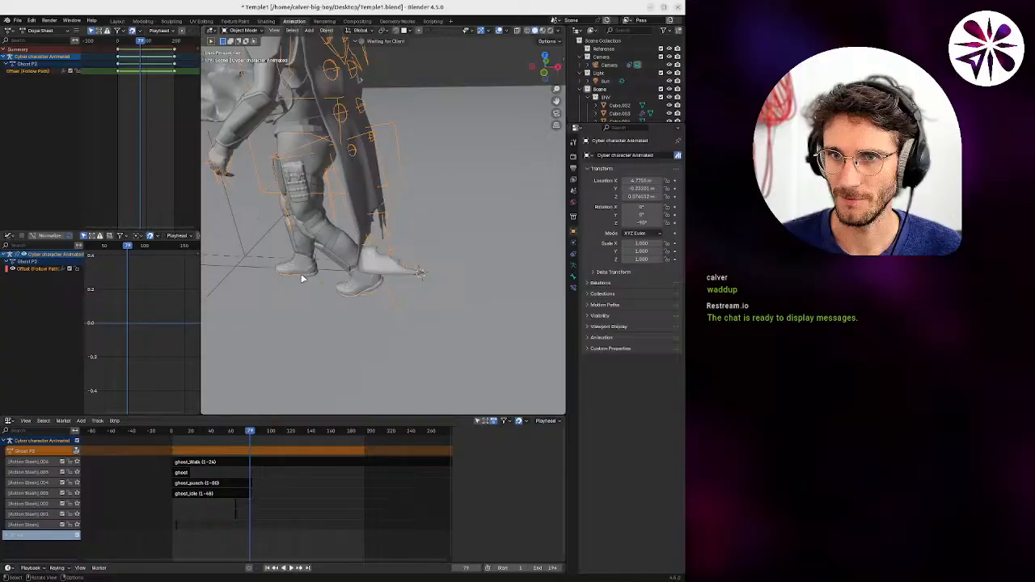
click(309, 355)
click(228, 463)
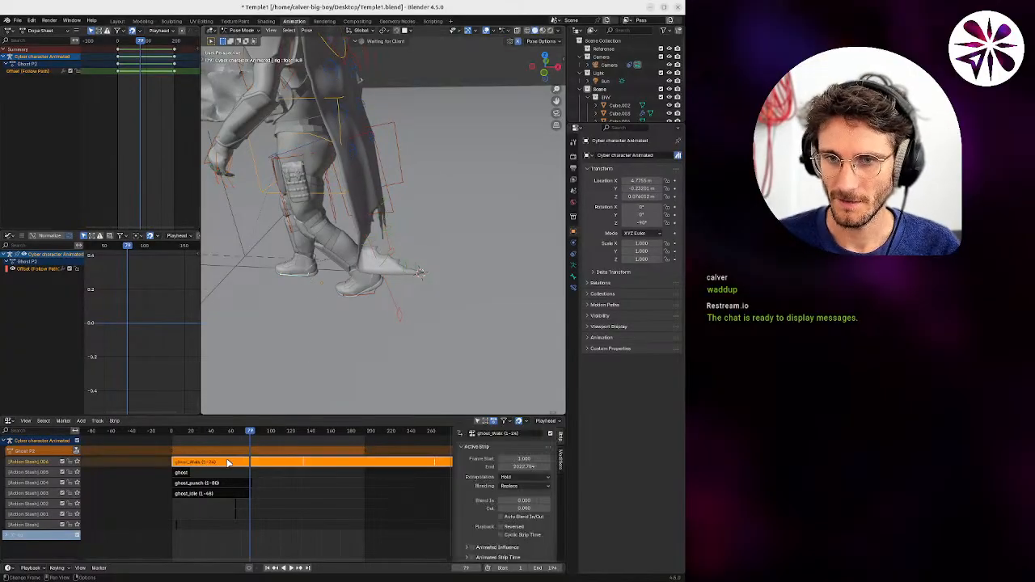
key(Tab)
drag(249, 431, 234, 448)
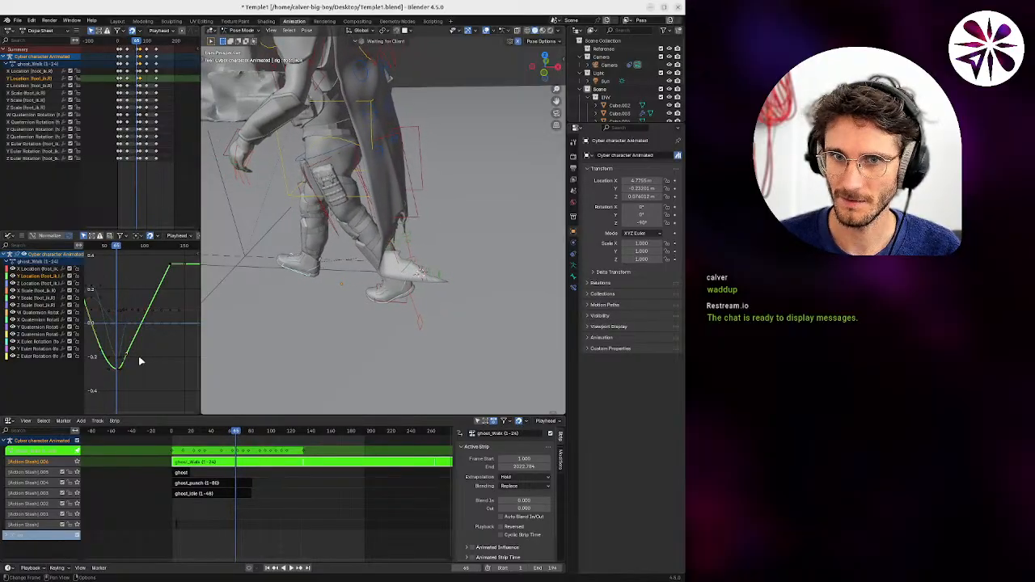
Move the lowest key of foot_ik.R's Y Location curve four frames earlier, to frame 62.
middle_drag(122, 370, 148, 350)
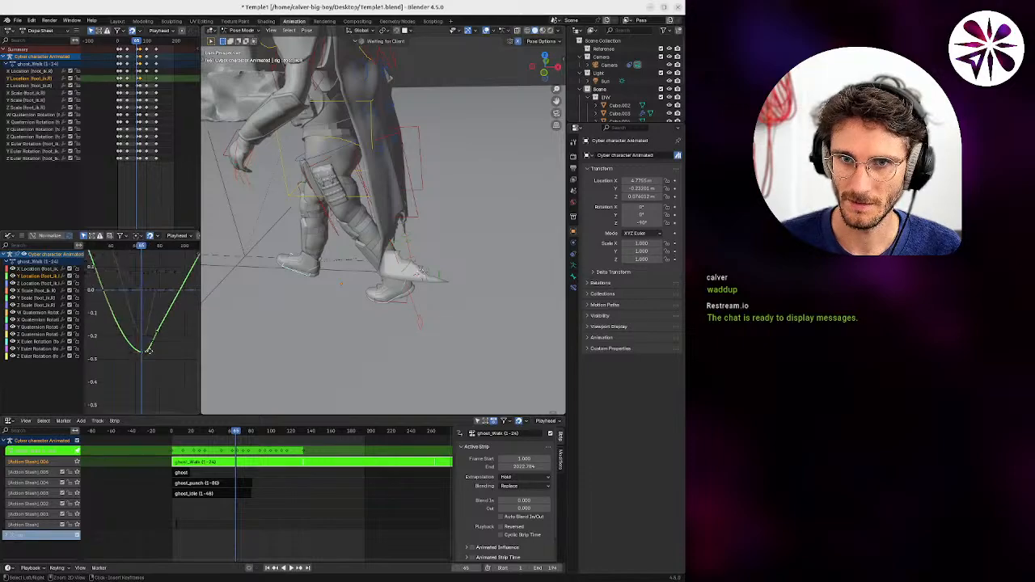
key(space)
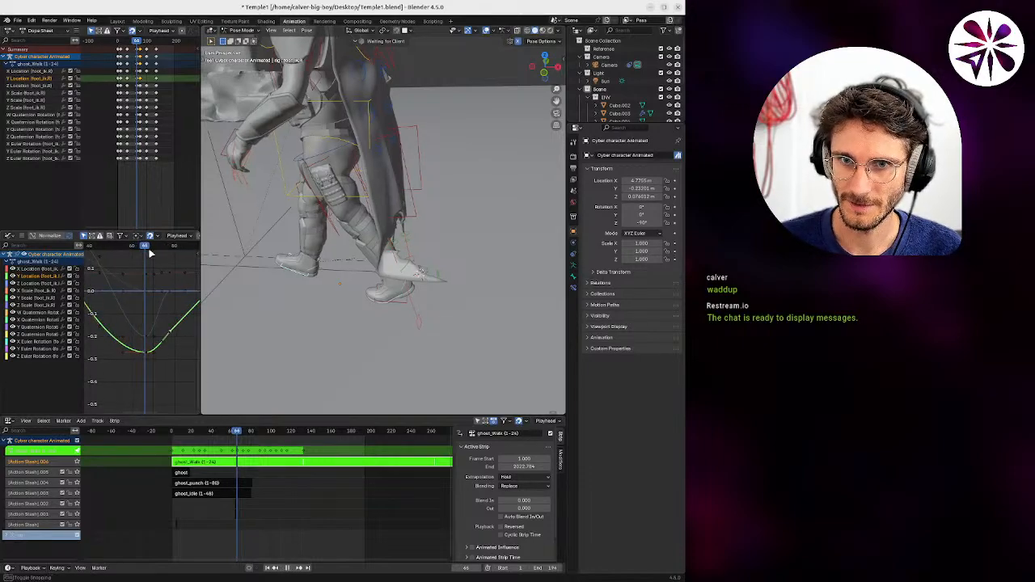
drag(149, 266, 137, 271)
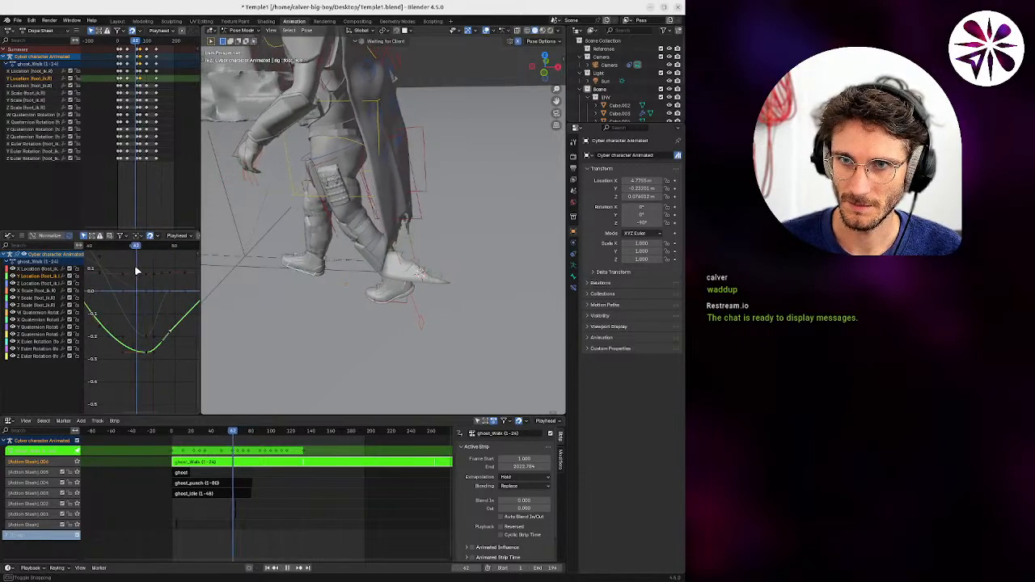
key(g)
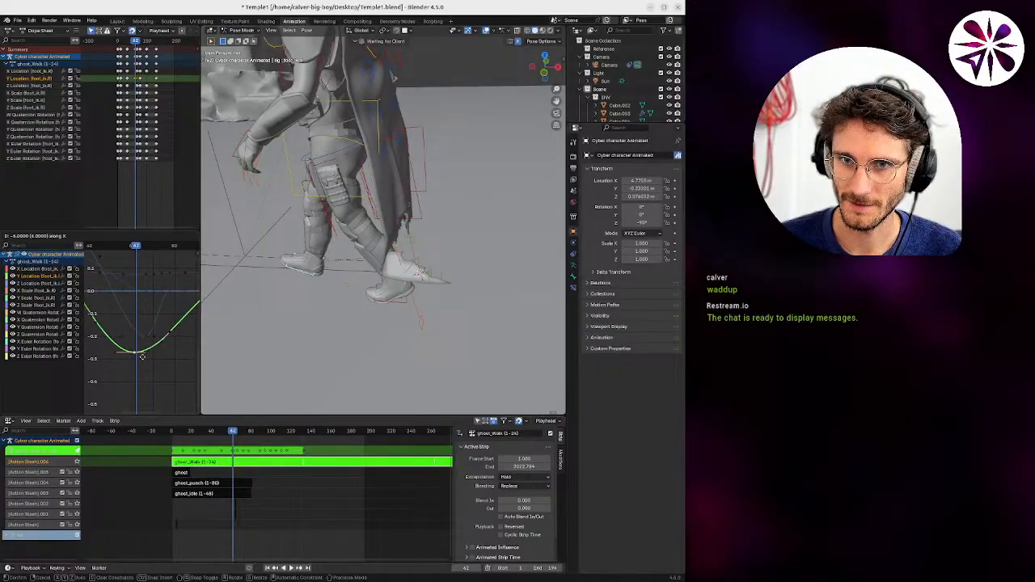
click(141, 356)
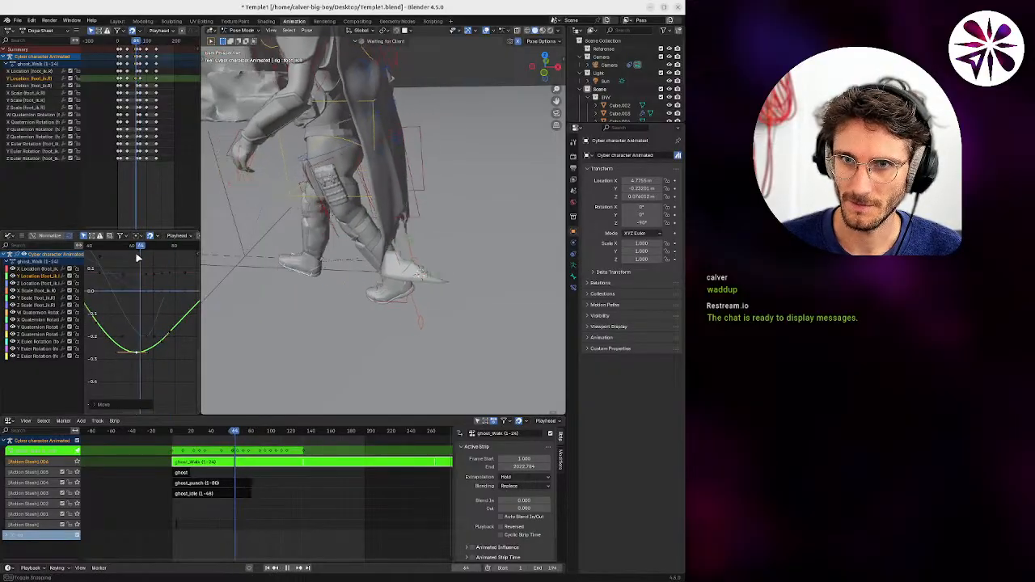
Try shifting foot_ik.R's lowest Y Location key even earlier, check the foot motion and undo the shift.
key(g)
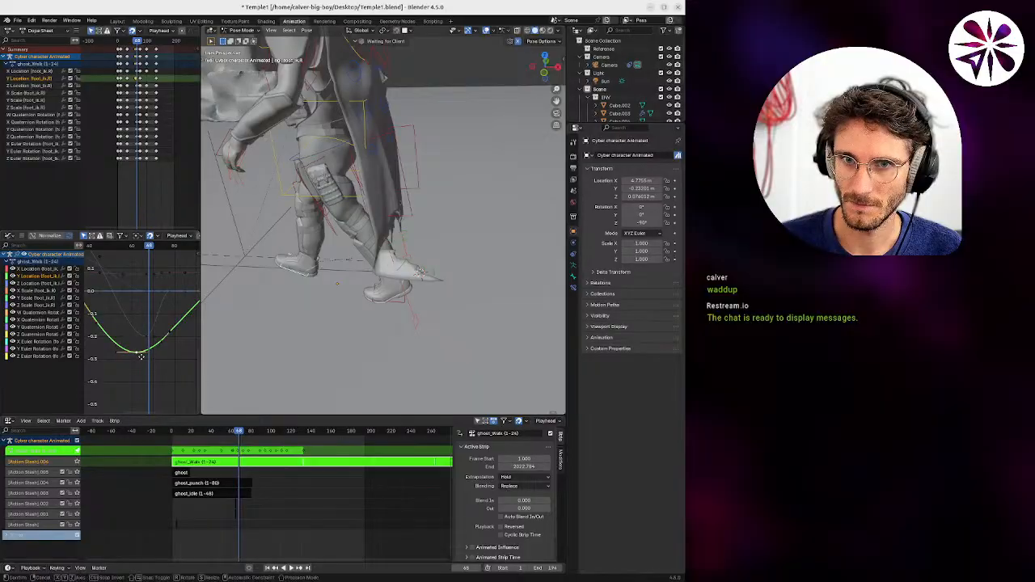
click(126, 357)
drag(129, 252, 82, 255)
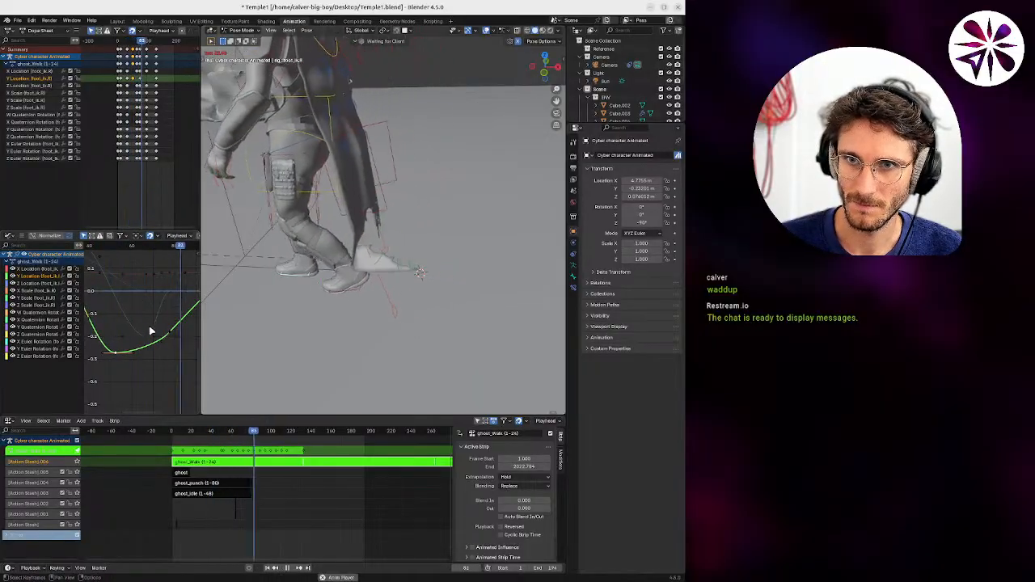
middle_drag(150, 331, 174, 338)
key(ctrl+z)
key(ctrl+z)
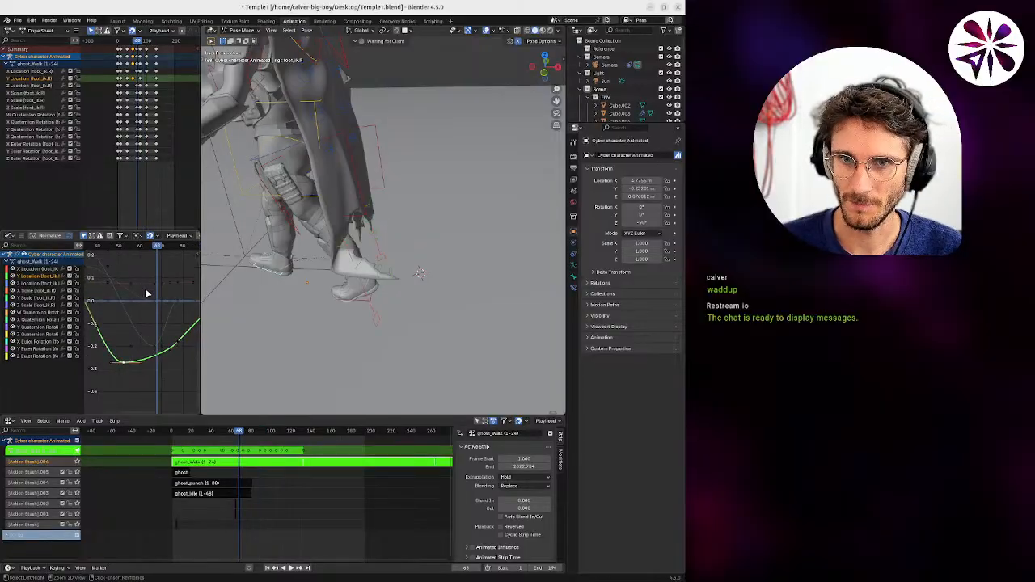
Leave the ghost_Walk strip's editing mode and play the walk along the path to examine the foot contact.
middle_drag(144, 277, 167, 283)
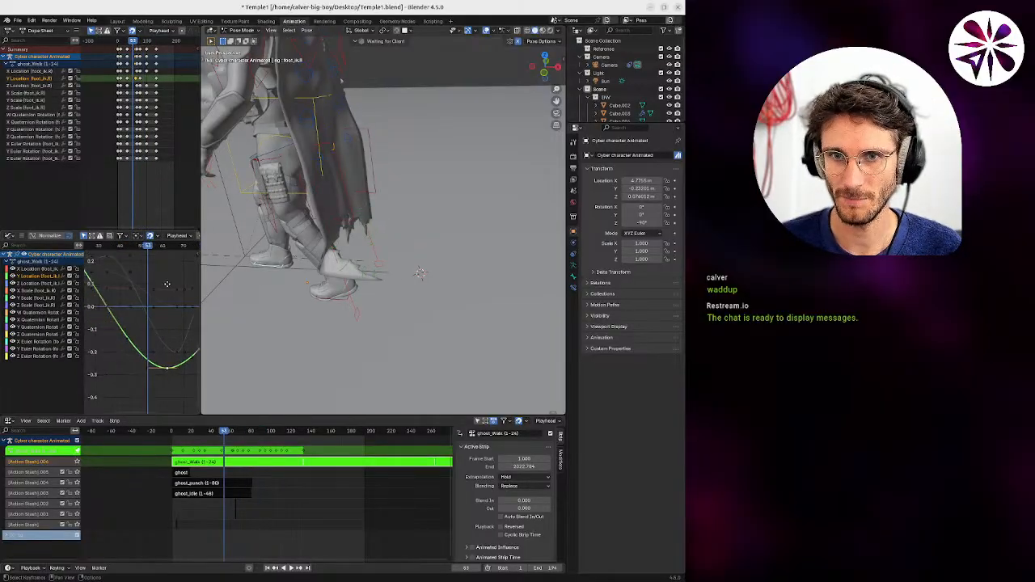
key(space)
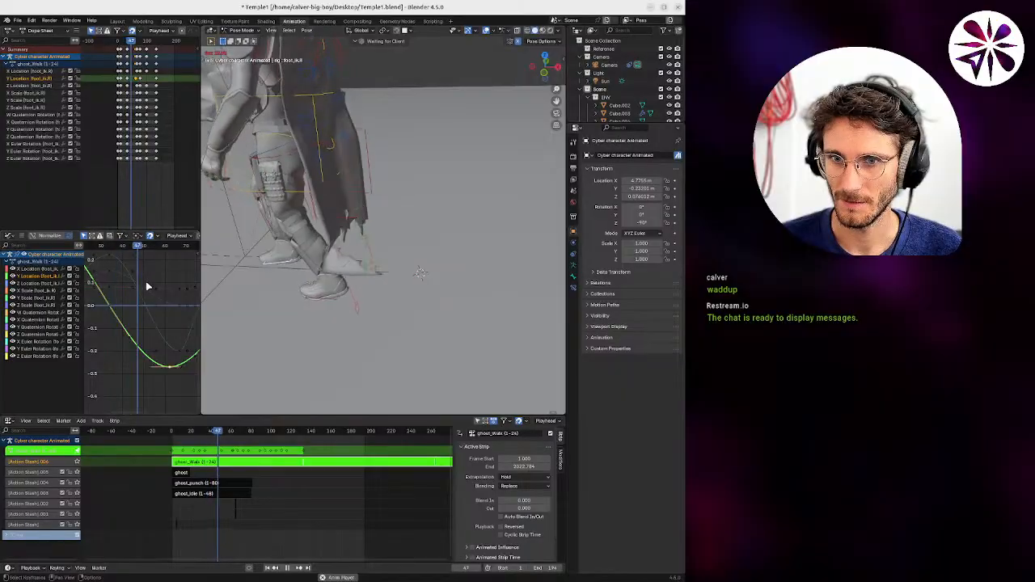
key(Escape)
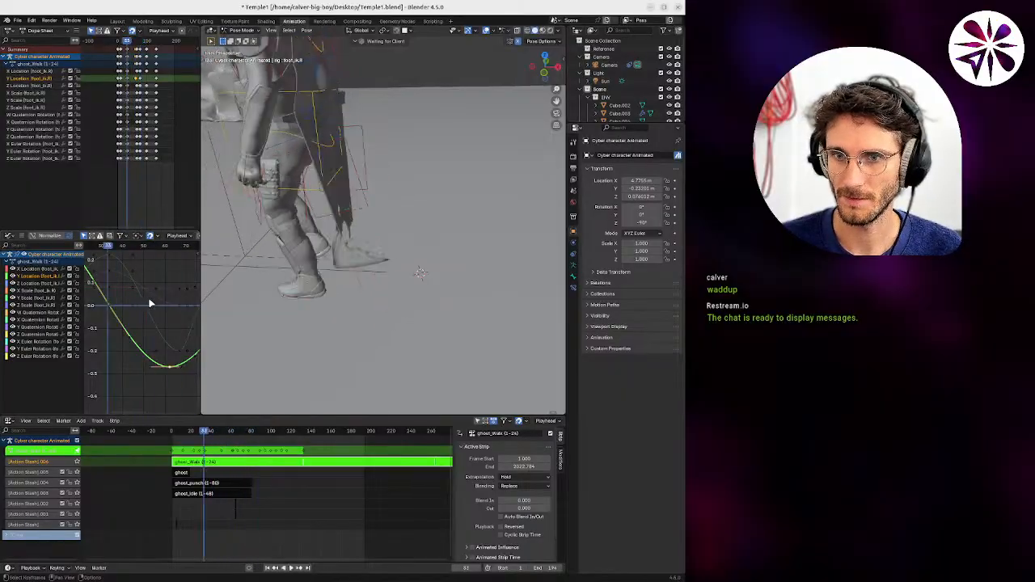
key(Tab)
key(space)
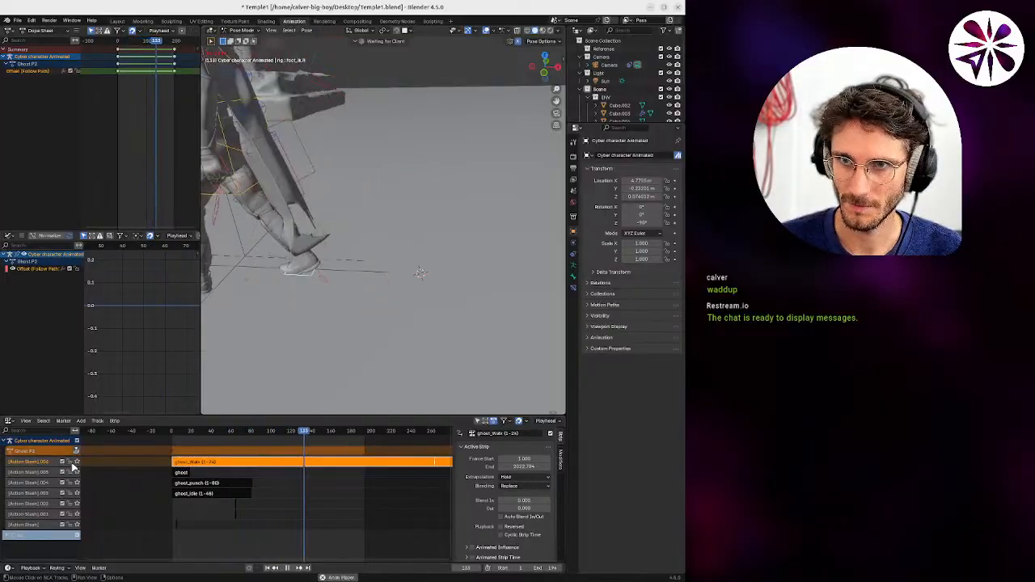
drag(279, 433, 250, 433)
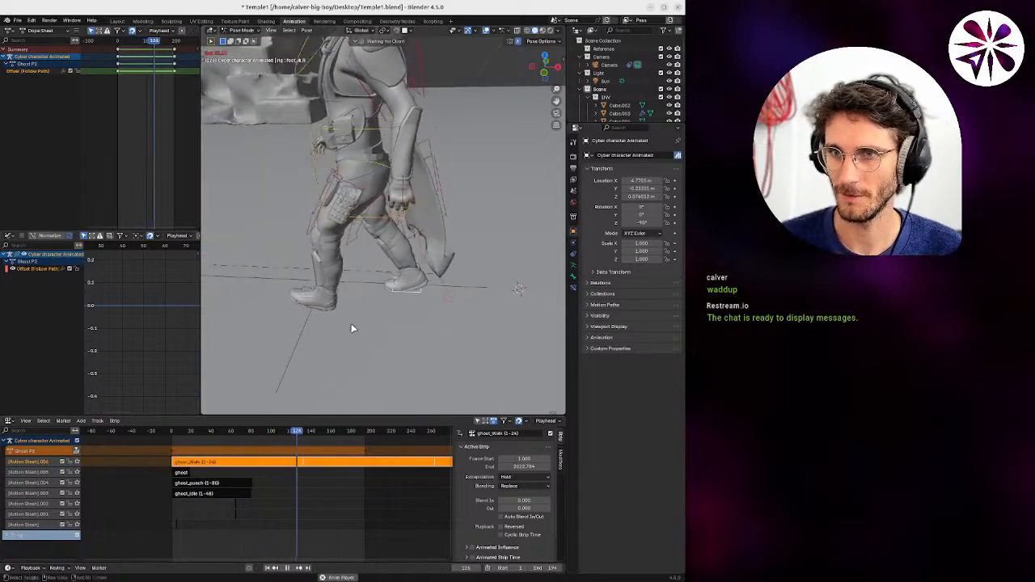
Reopen the ghost_Walk strip for editing and go to frame 66 to inspect foot_ik.R's Y Location curve.
key(Tab)
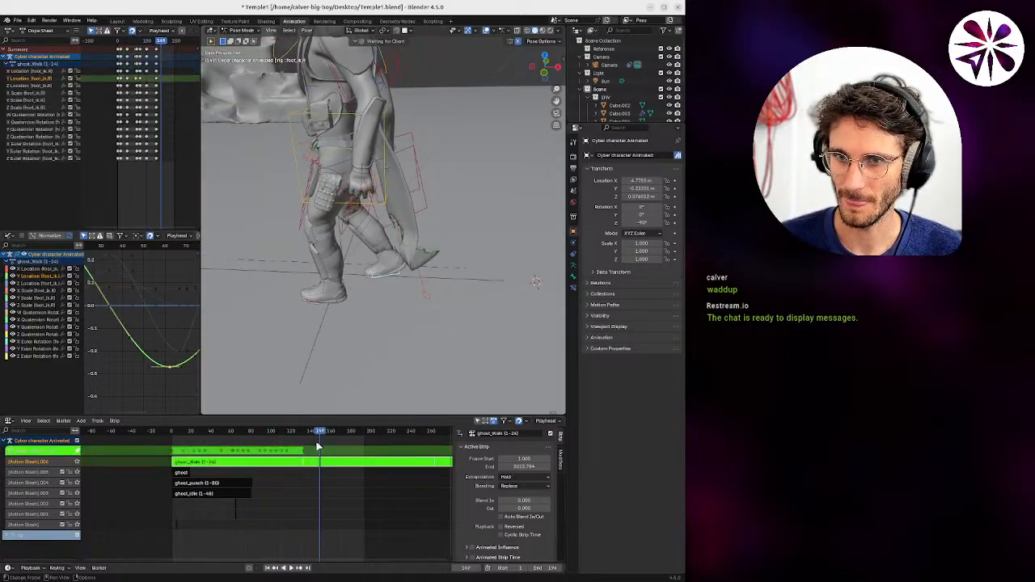
drag(319, 432, 233, 443)
key(space)
middle_drag(131, 349, 92, 355)
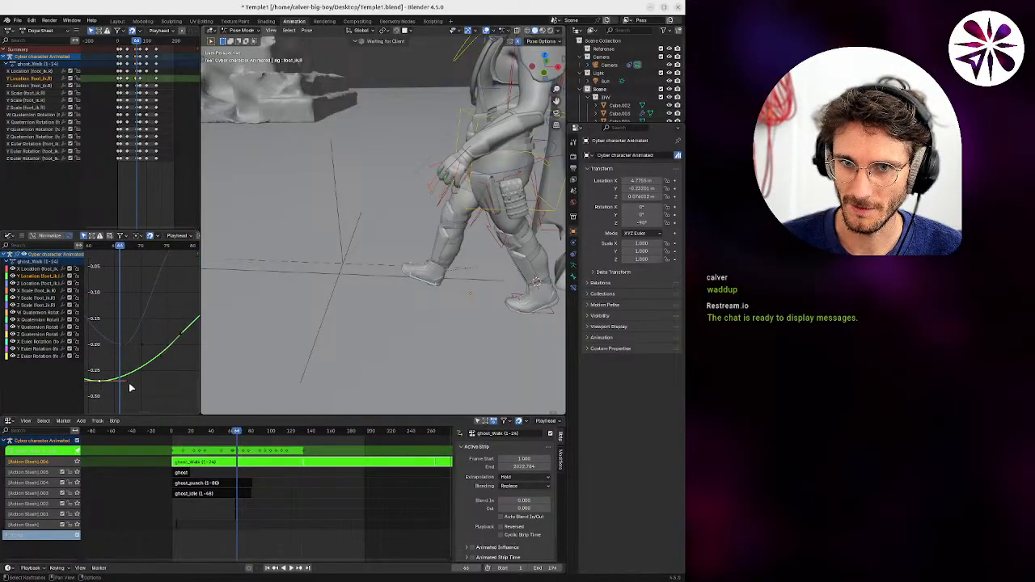
Try reshaping the handle of foot_ik.R's lowest Y Location key, check the motion and undo the handle changes.
key(s)
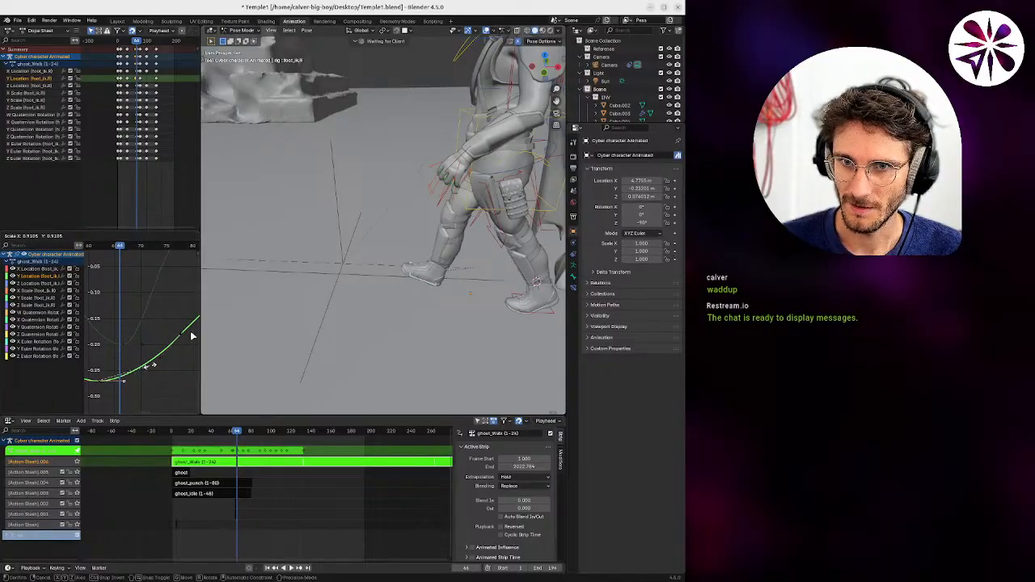
click(165, 354)
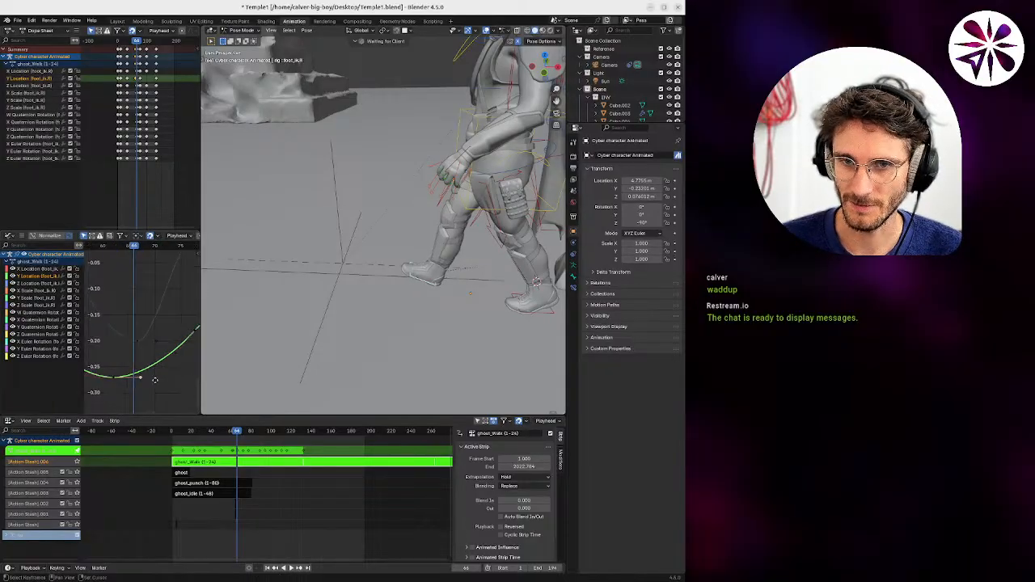
key(g)
click(156, 366)
key(g)
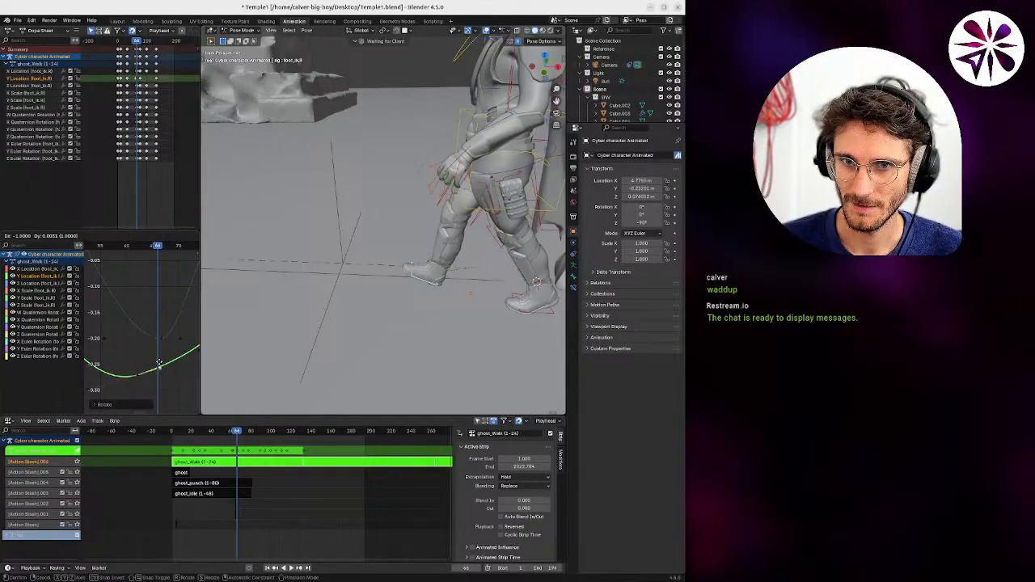
click(159, 356)
key(space)
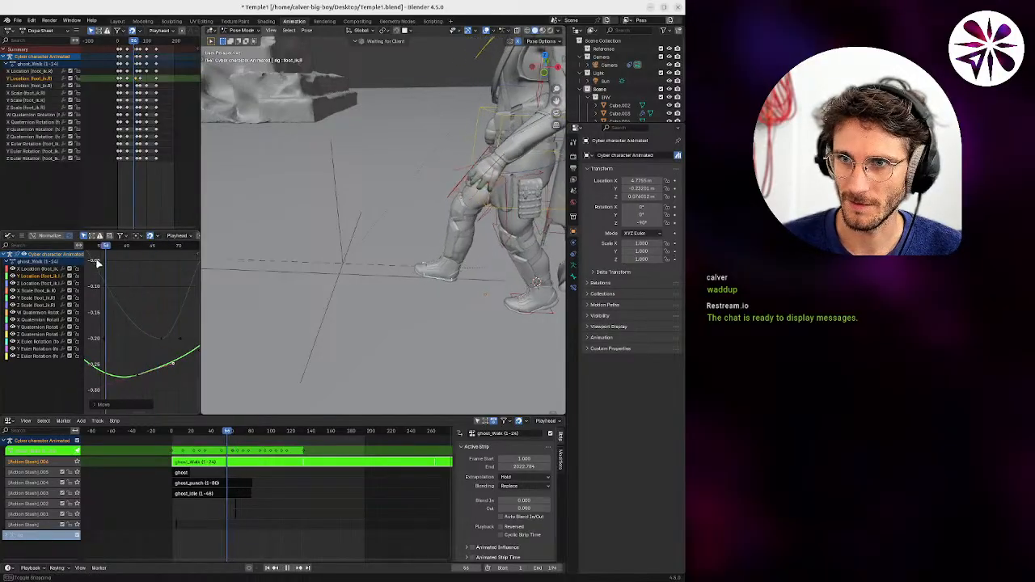
key(space)
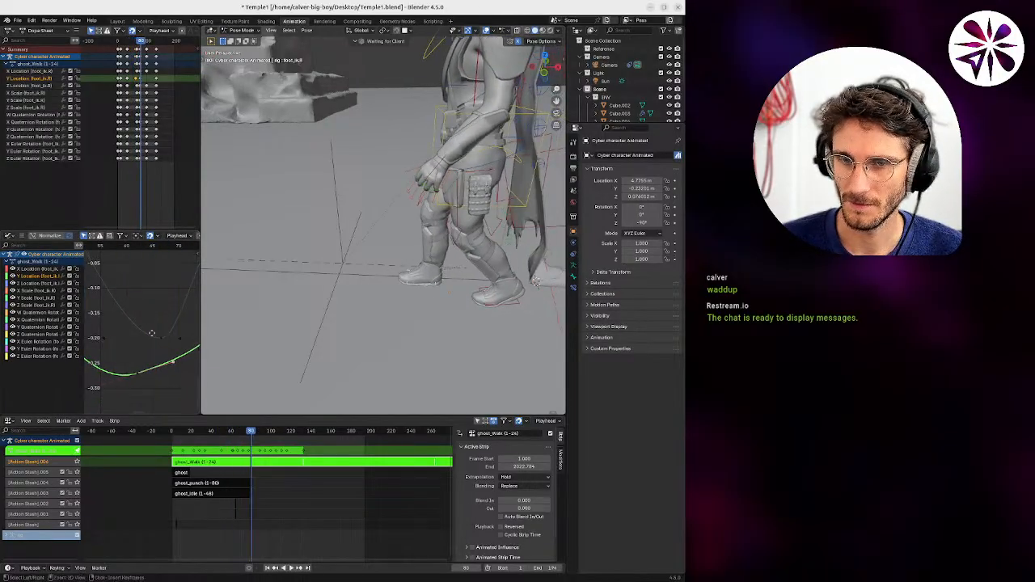
ctrl+middle_drag(139, 339, 141, 347)
key(ctrl+z)
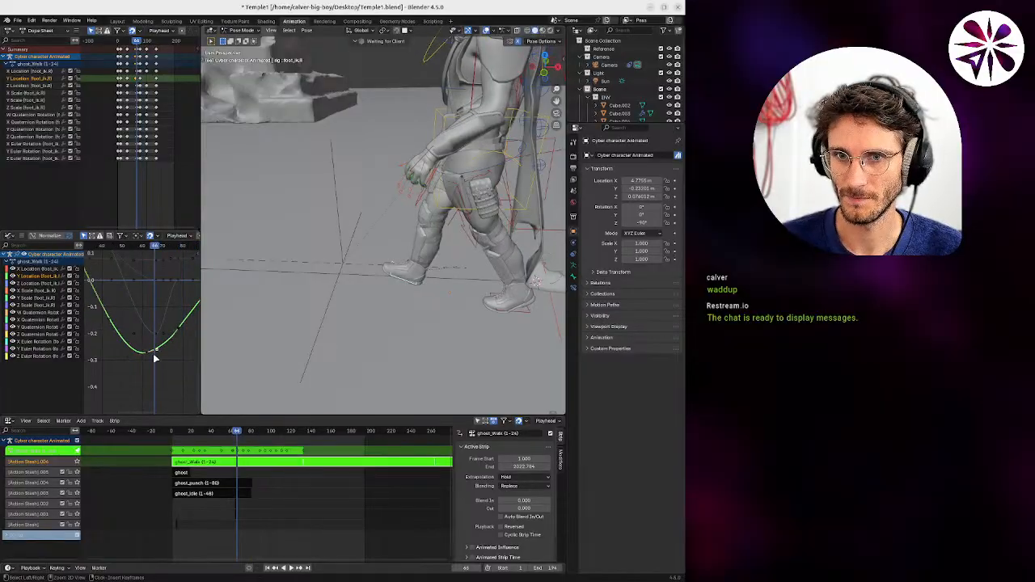
Move foot_ik.R's lowest Y Location key one frame earlier and slightly up, and replay the walk.
key(g)
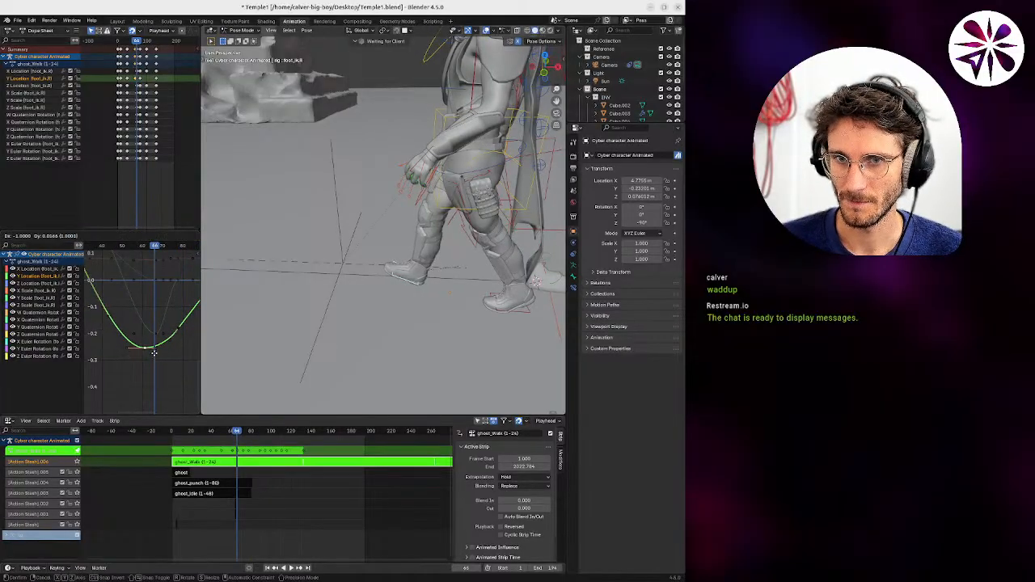
click(154, 357)
drag(156, 247, 114, 264)
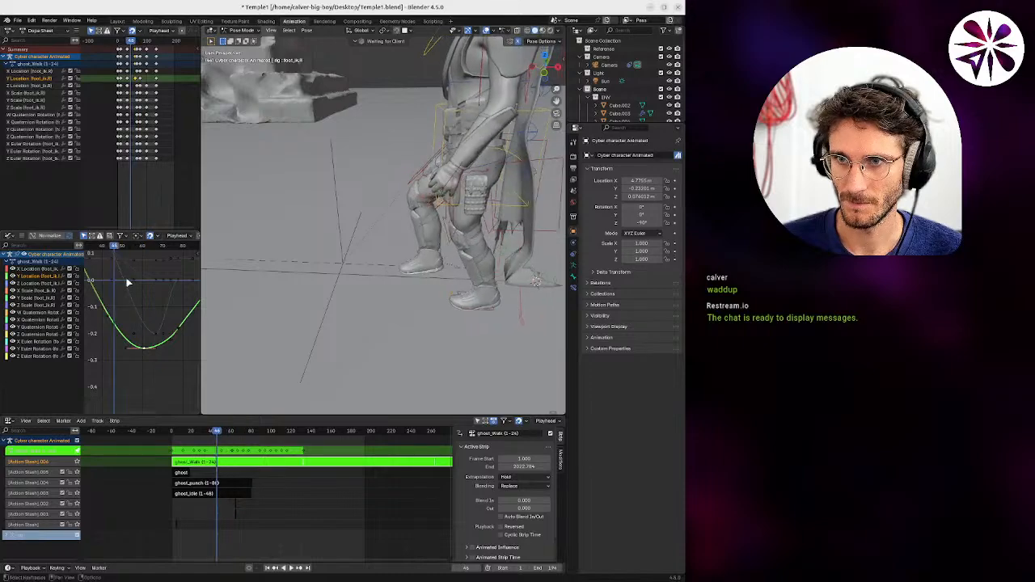
key(g)
click(152, 294)
key(space)
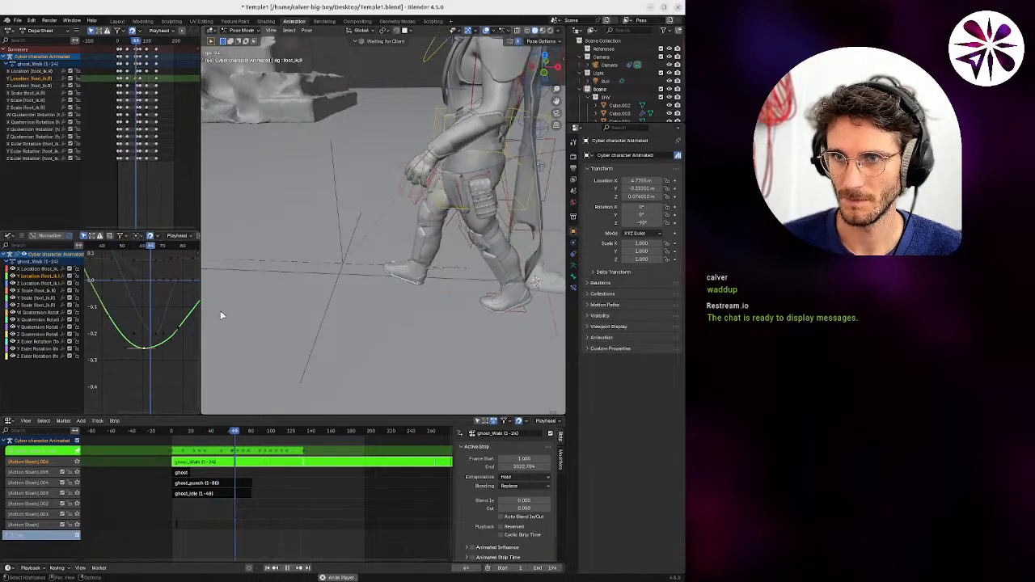
Leave the ghost_Walk strip's editing mode, play the walk along the path, and reopen the strip for another playback.
key(Escape)
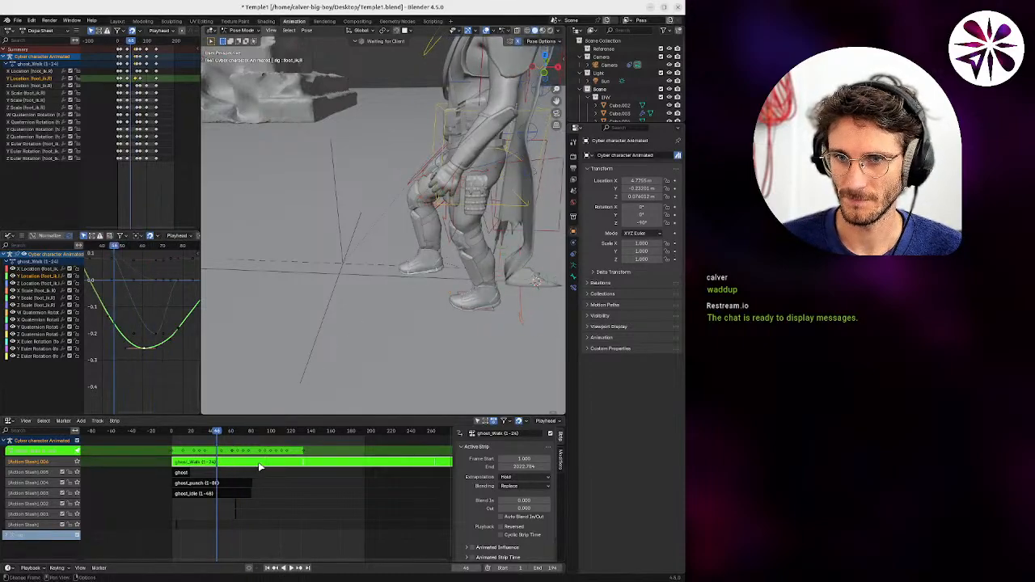
key(Tab)
key(space)
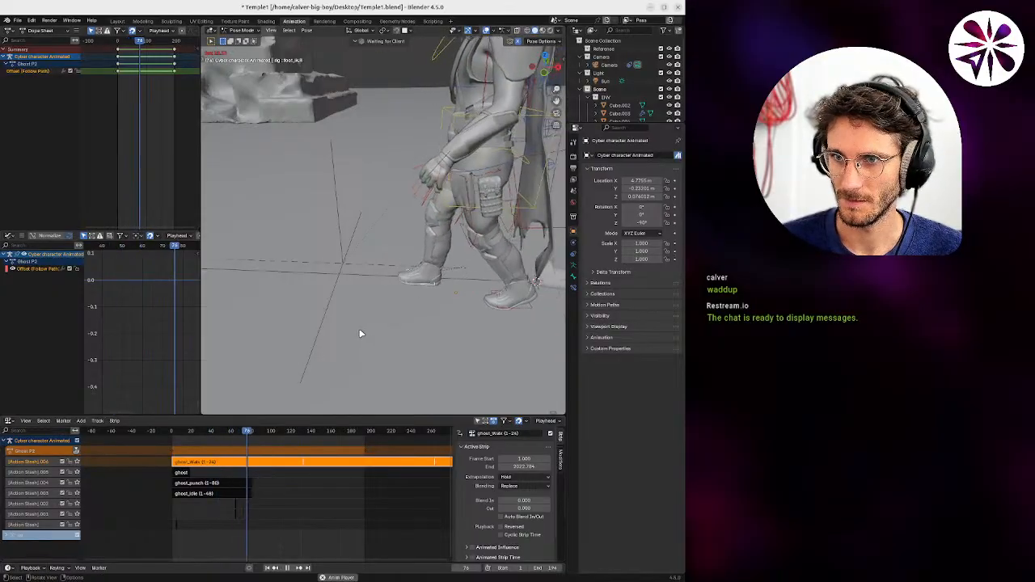
key(space)
key(Tab)
key(space)
key(space)
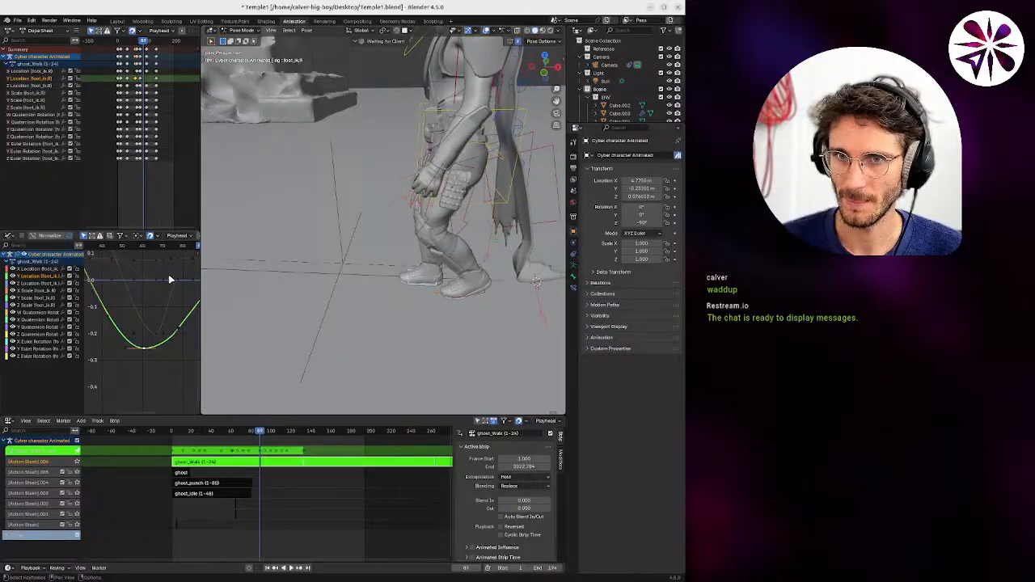
Try raising foot_ik.R's lowest Y Location key, replay the walk, and step back through the recent key changes.
drag(176, 246, 155, 274)
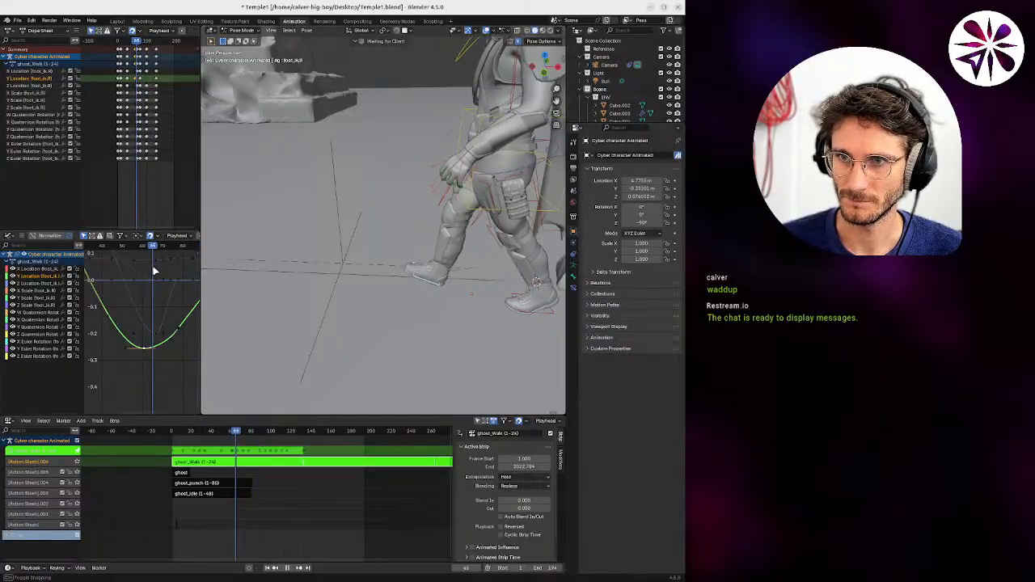
click(145, 346)
drag(156, 247, 120, 259)
key(space)
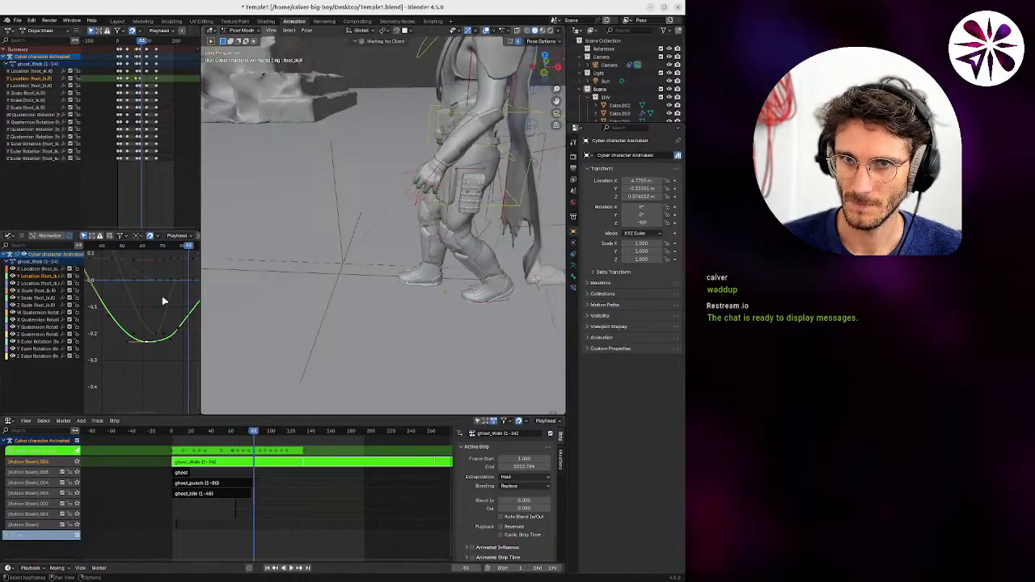
key(ctrl+z)
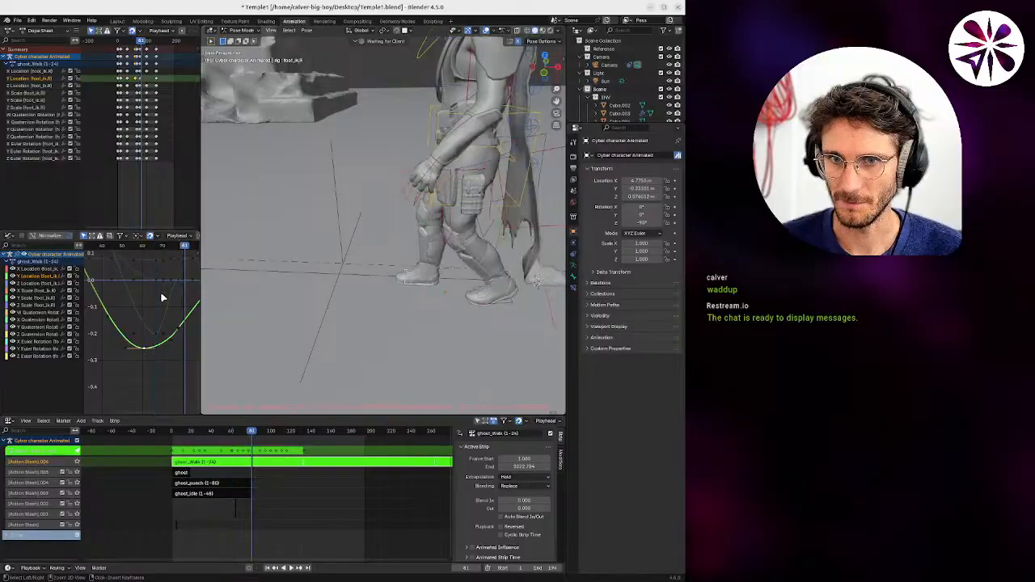
key(ctrl+z)
key(ctrl+z)
key(ctrl+shift+z)
key(ctrl+shift+z)
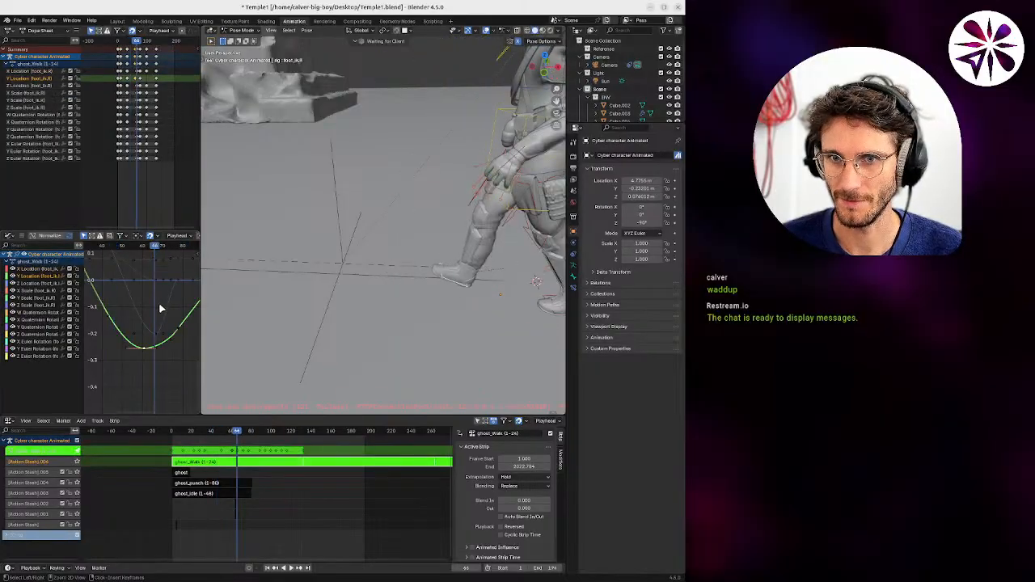
key(ctrl+shift+z)
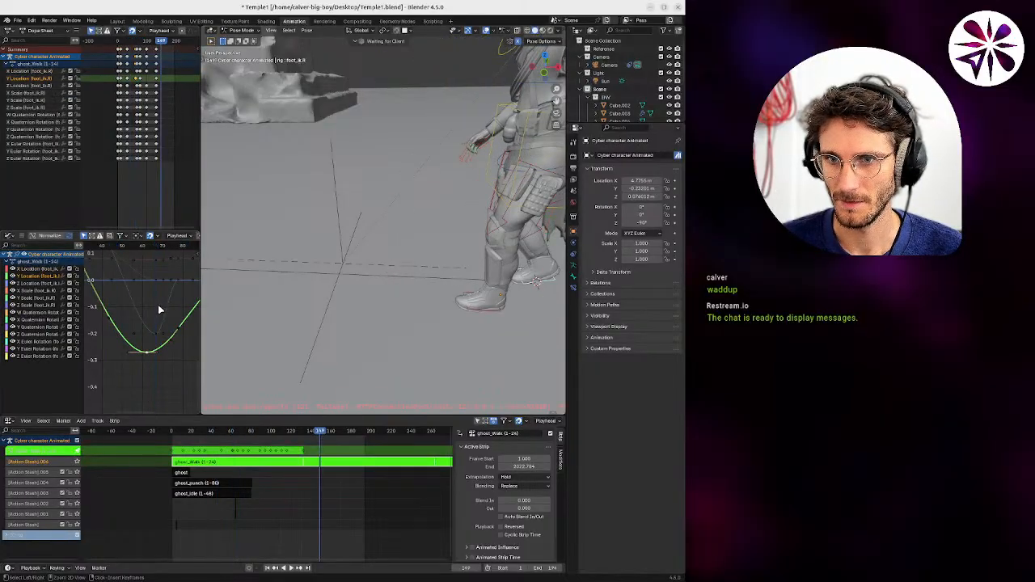
Check the foot contact around frame 65 in and out of the ghost_Walk strip's editing mode.
key(Tab)
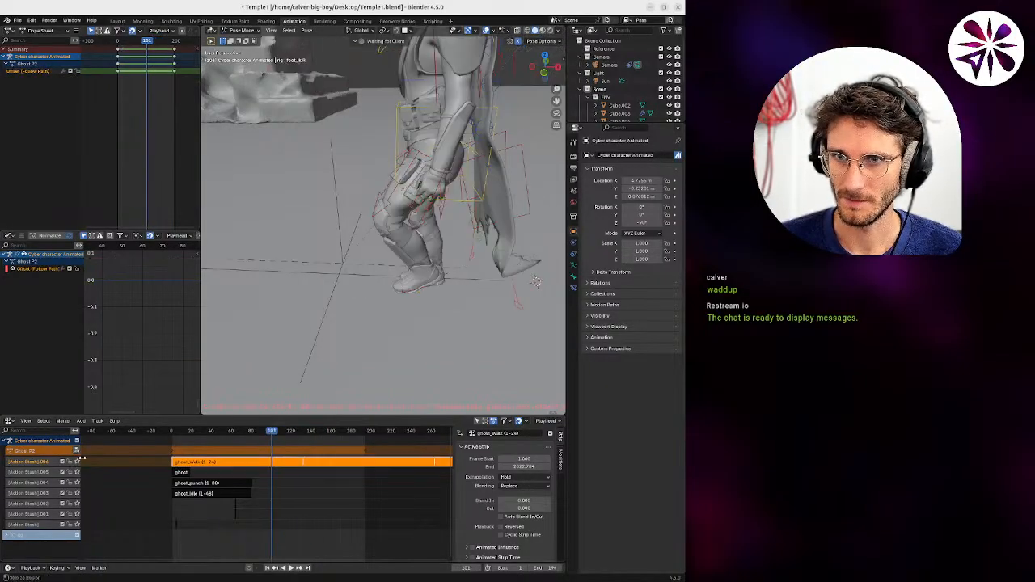
drag(281, 432, 232, 439)
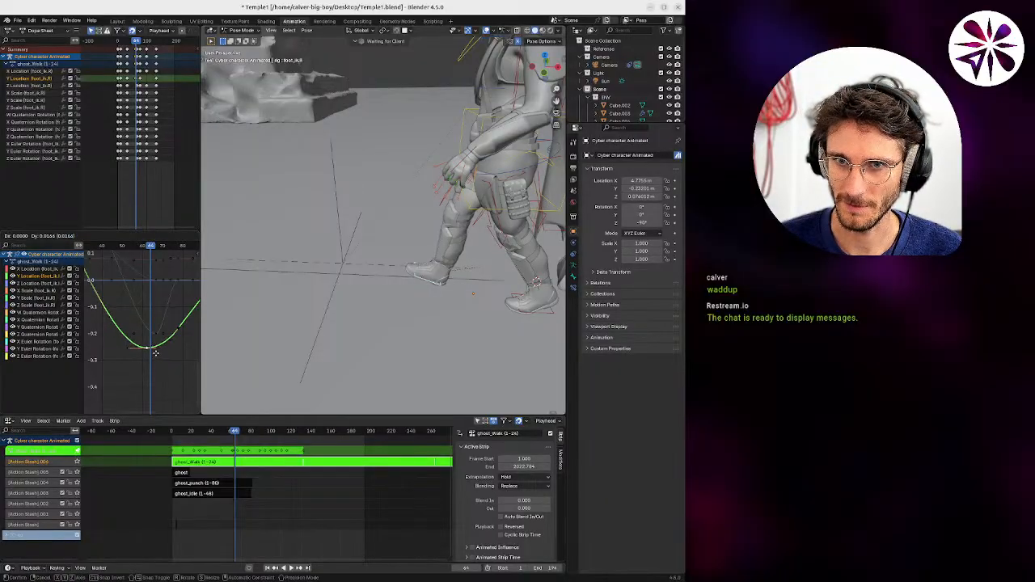
drag(159, 255, 159, 276)
Move foot_ik.R's lowest Y Location key about 3 frames later without changing its value, and replay the motion.
middle_drag(155, 320, 141, 319)
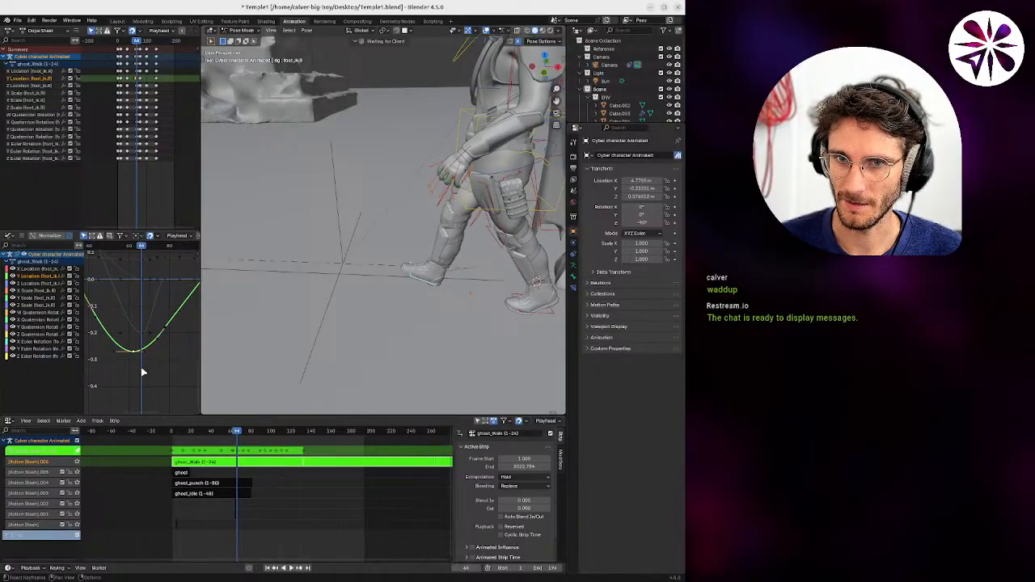
key(g)
key(x)
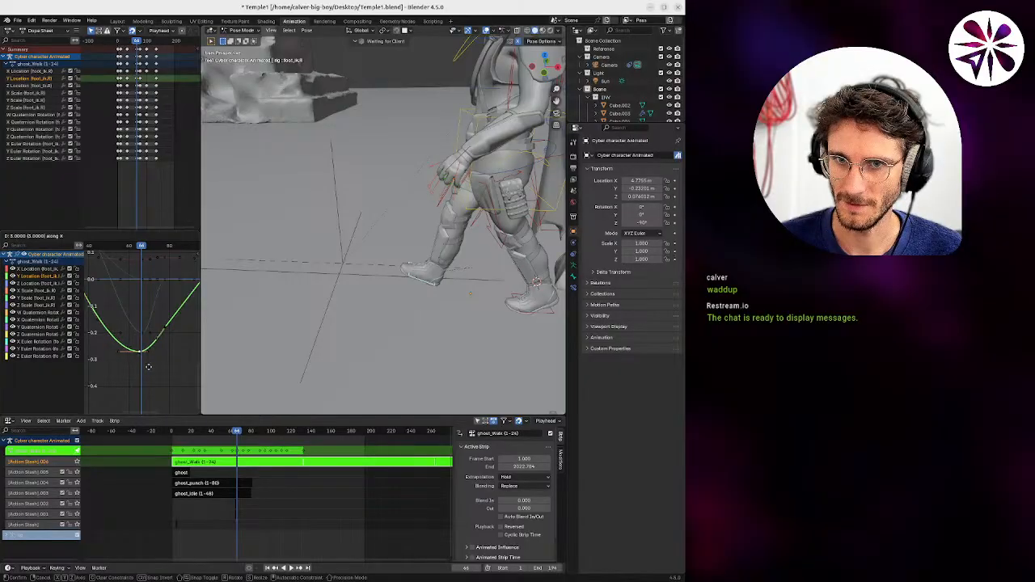
click(153, 367)
mouse_move(141, 252)
mouse_down()
mouse_move(129, 254)
mouse_move(157, 257)
mouse_move(137, 255)
mouse_up()
key(space)
drag(141, 247, 143, 259)
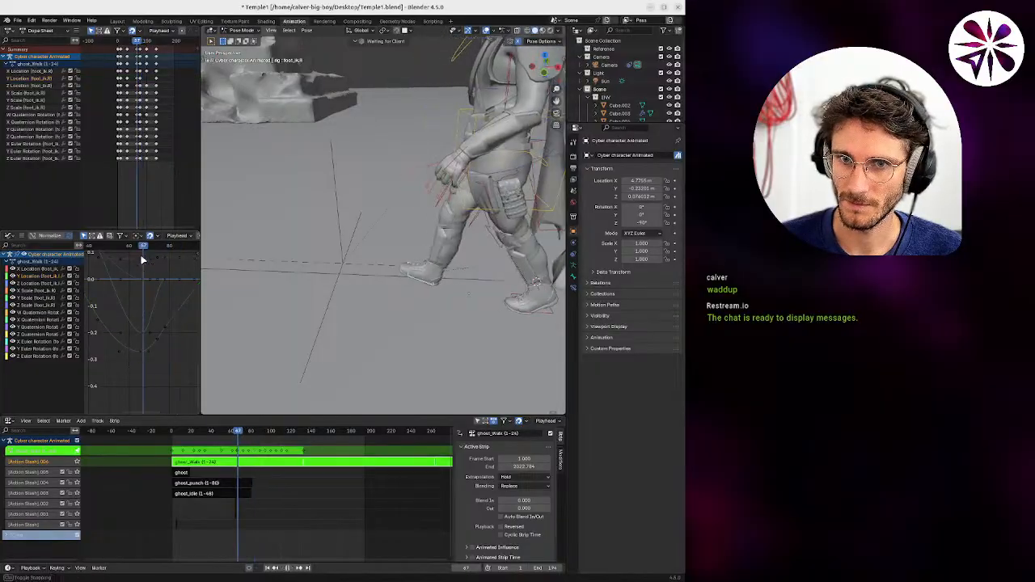
Try rotating the handles of foot_ik.R's lowest Y Location key to a steeper upward slope, and replay from frame 49.
click(141, 352)
key(r)
click(169, 321)
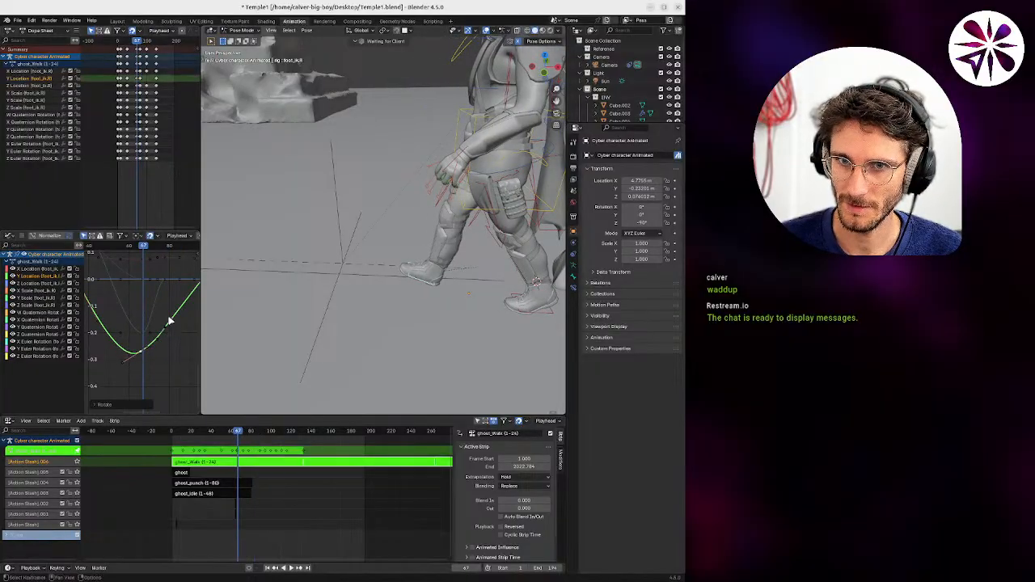
drag(146, 249, 107, 246)
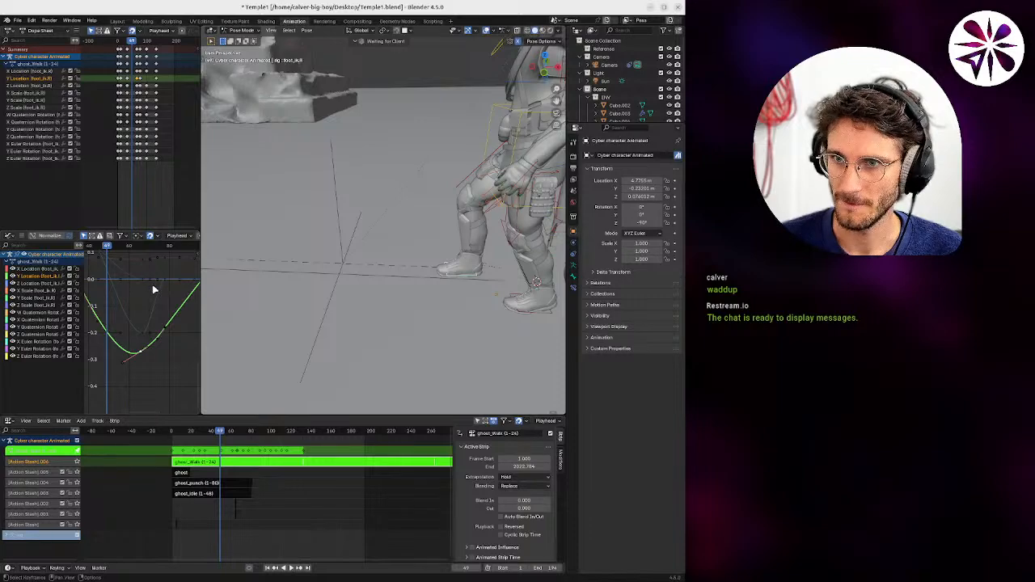
key(space)
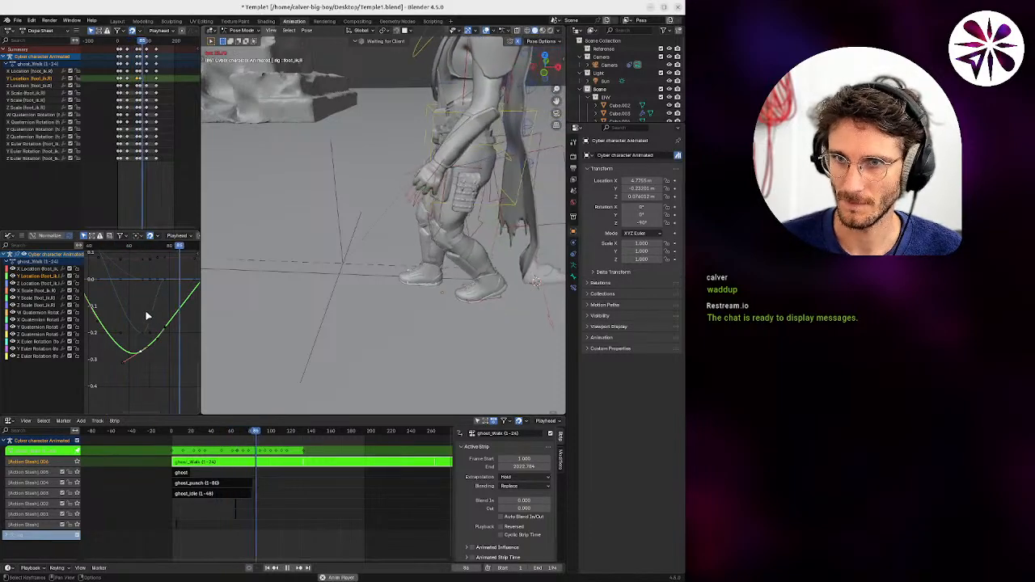
key(space)
Try flattening the handles of foot_ik.R's lowest Y Location key and raising it slightly, and replay the walk.
key(g)
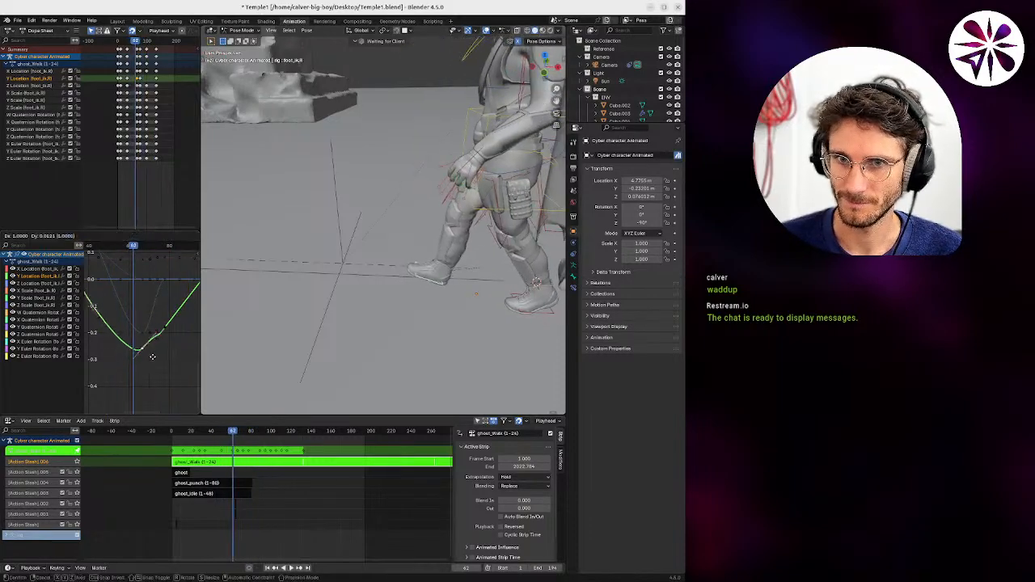
right_click(159, 359)
key(r)
click(161, 360)
key(g)
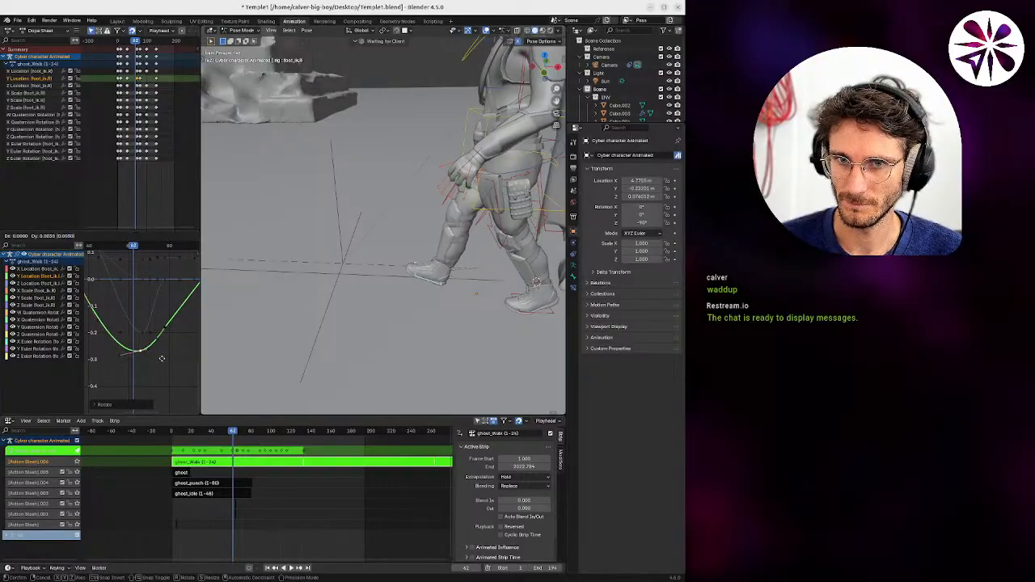
click(161, 357)
key(space)
key(space)
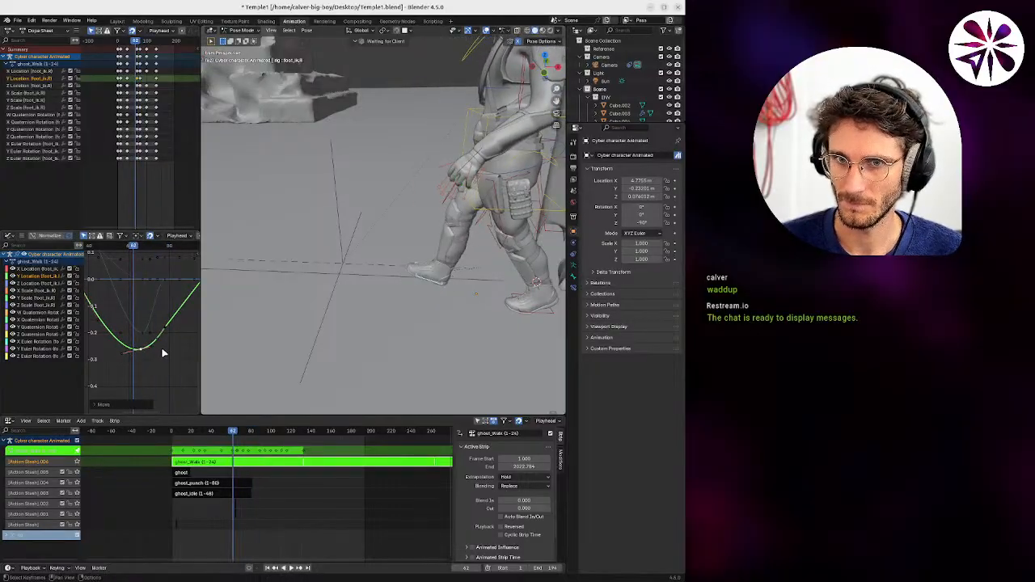
Try foot_ik.R's lowest Y Location key at a much lower value and raise it in stages, replaying between changes.
key(g)
click(162, 360)
key(space)
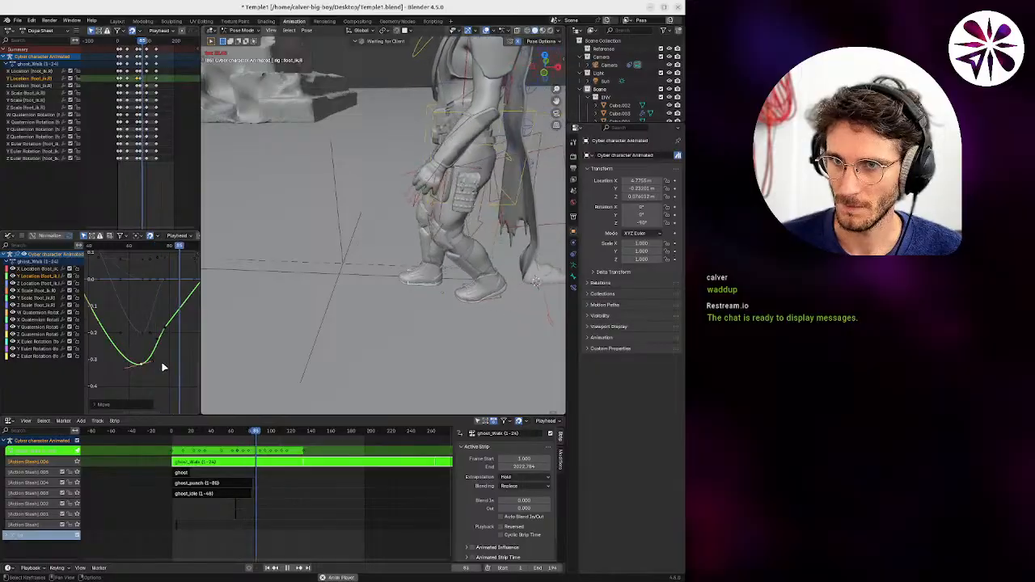
key(space)
key(g)
click(163, 355)
key(space)
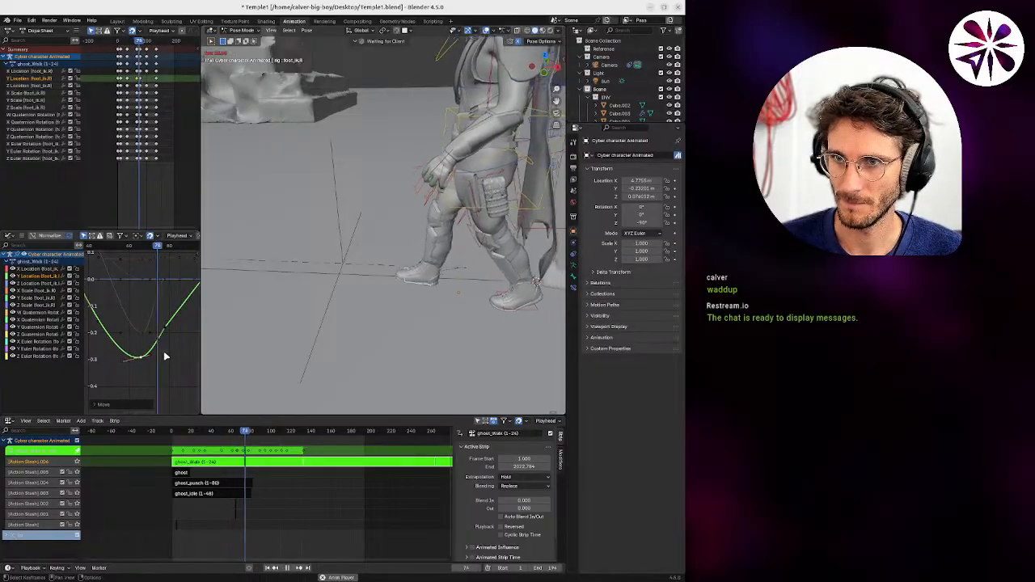
key(space)
key(g)
click(163, 346)
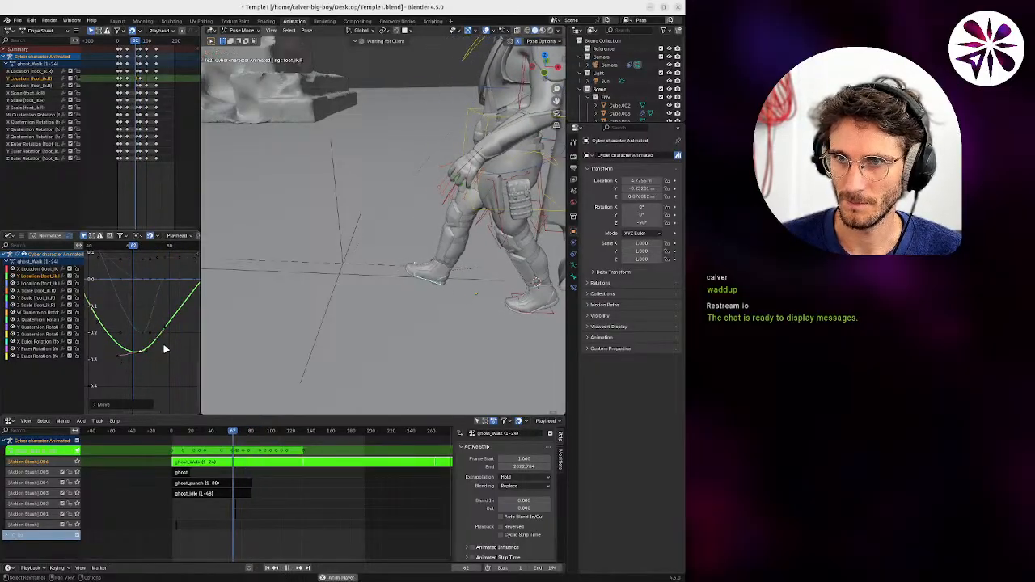
Try moving foot_ik.R's lowest Y Location key slightly earlier and up, replay, and undo all the trial handle and height changes.
key(space)
key(space)
key(g)
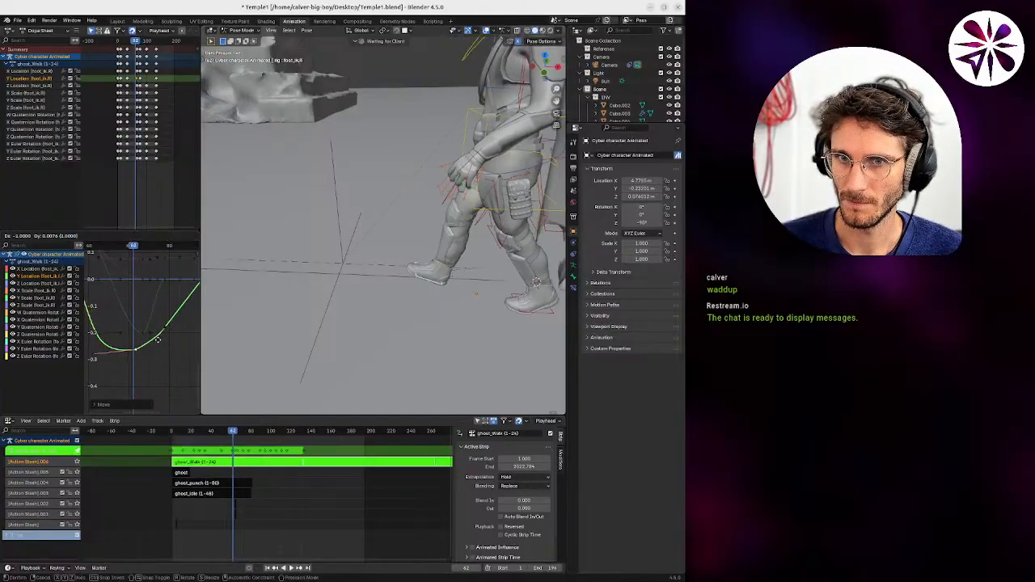
click(159, 340)
key(space)
key(space)
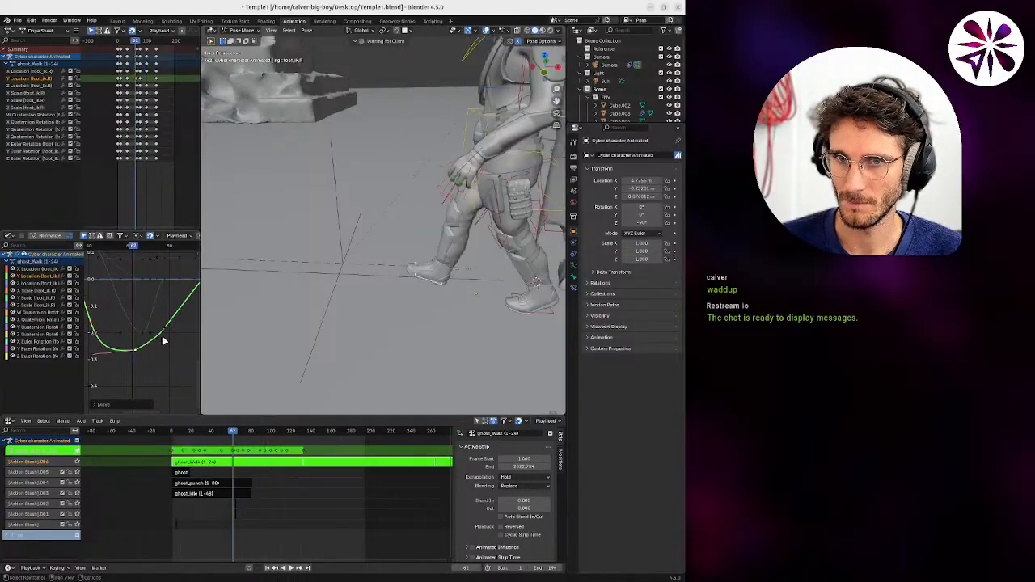
key(ctrl+z)
key(ctrl+z)
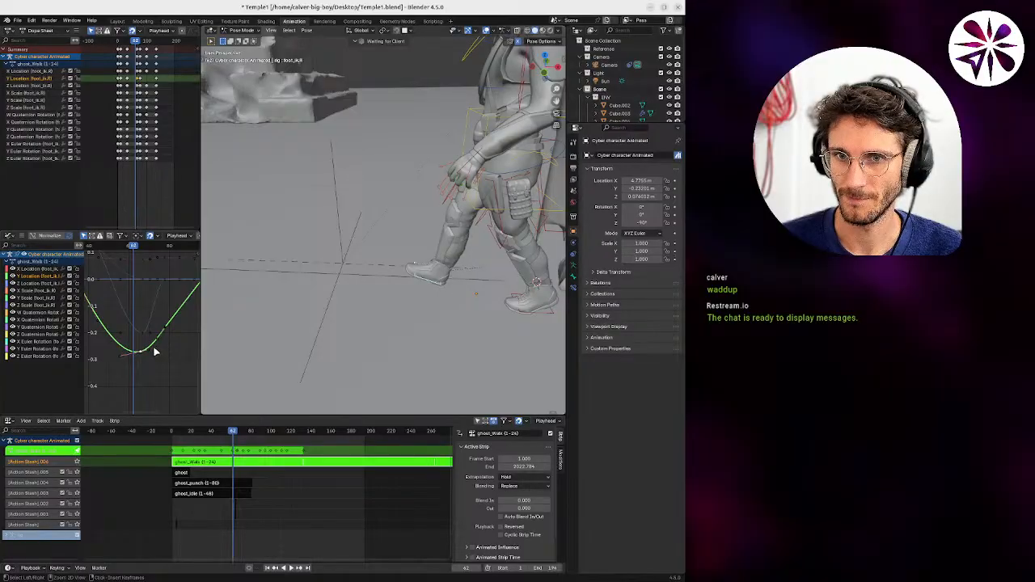
key(ctrl+z)
key(ctrl+z)
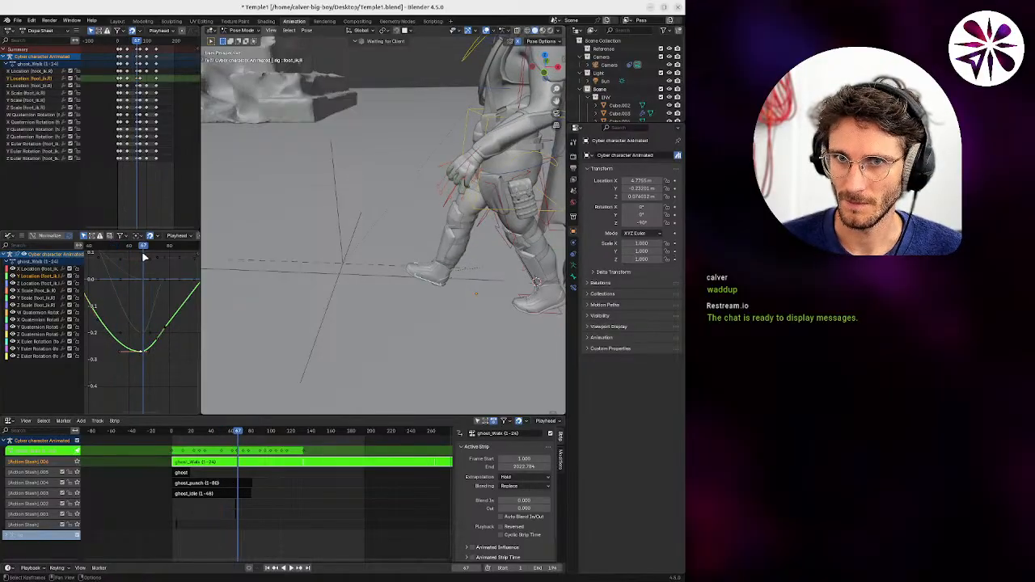
Scrub and replay the walk in and out of the ghost_Walk strip's editing mode to check the right foot's contact.
drag(144, 247, 107, 264)
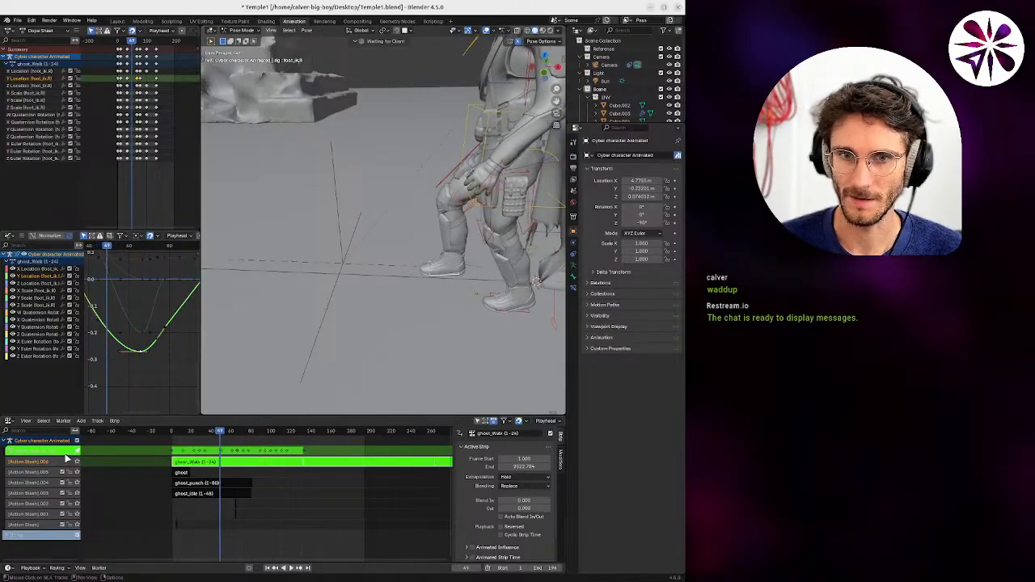
key(space)
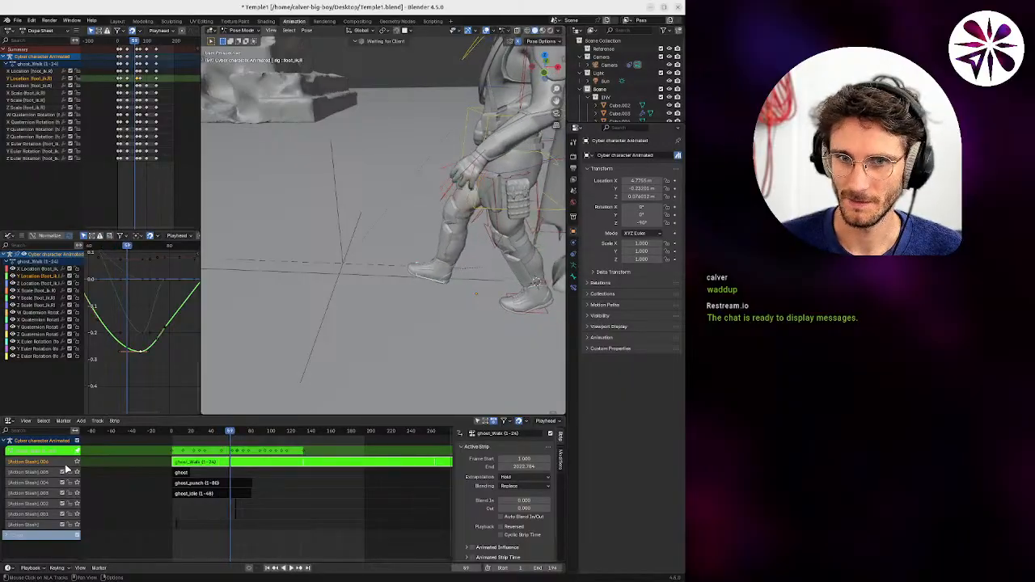
key(Tab)
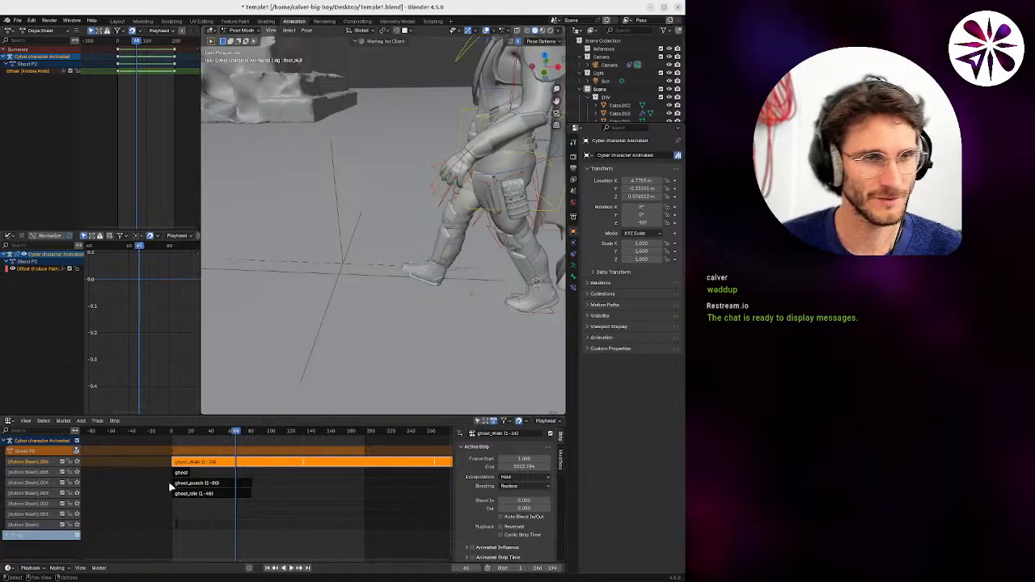
key(Tab)
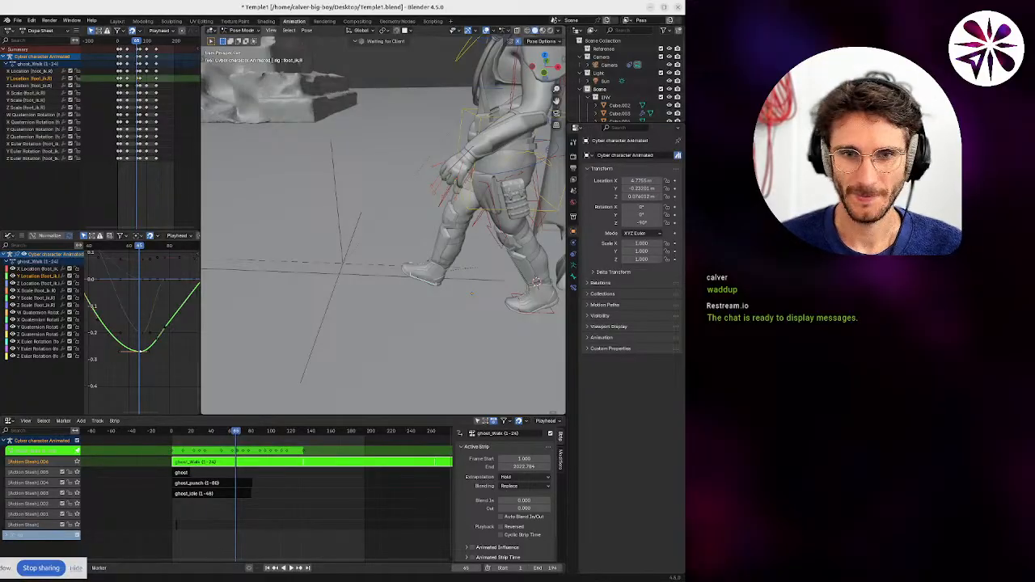
click(75, 568)
drag(247, 437, 219, 436)
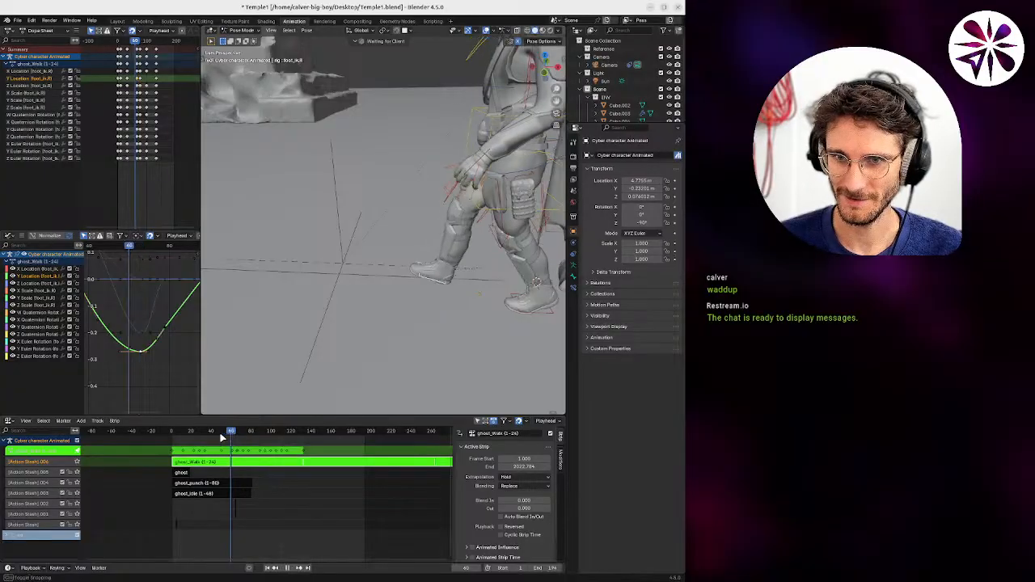
click(224, 467)
key(space)
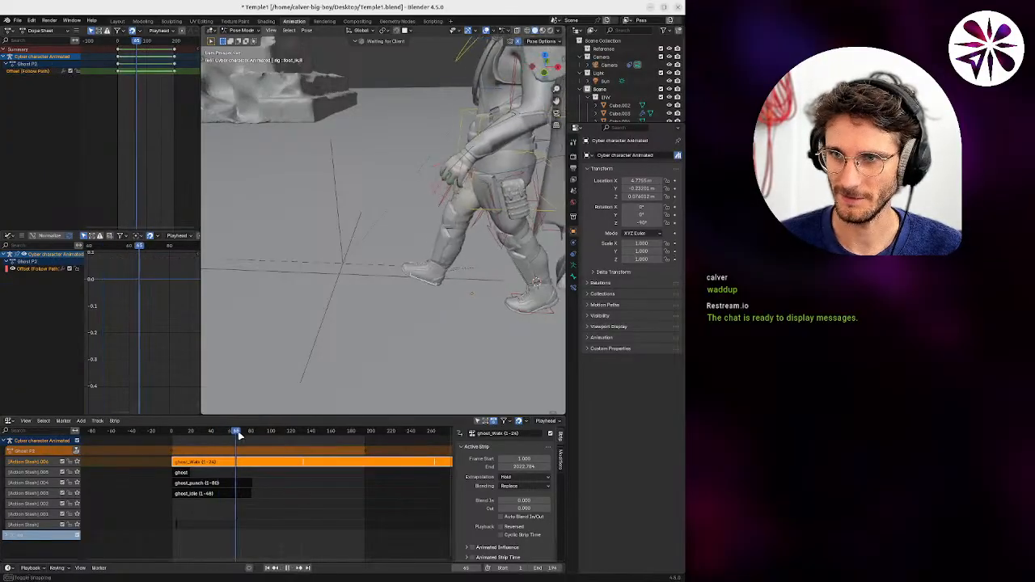
Go to frame 32, reopen the ghost_Walk strip for editing, and select the foot_ik.L bone.
drag(233, 442, 203, 440)
shift+middle_drag(391, 327, 343, 325)
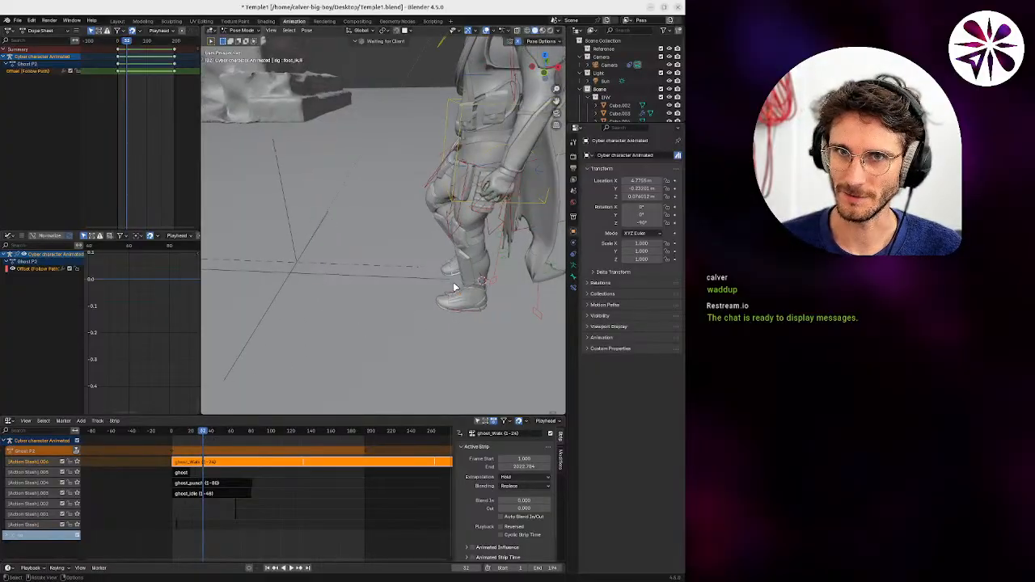
key(Tab)
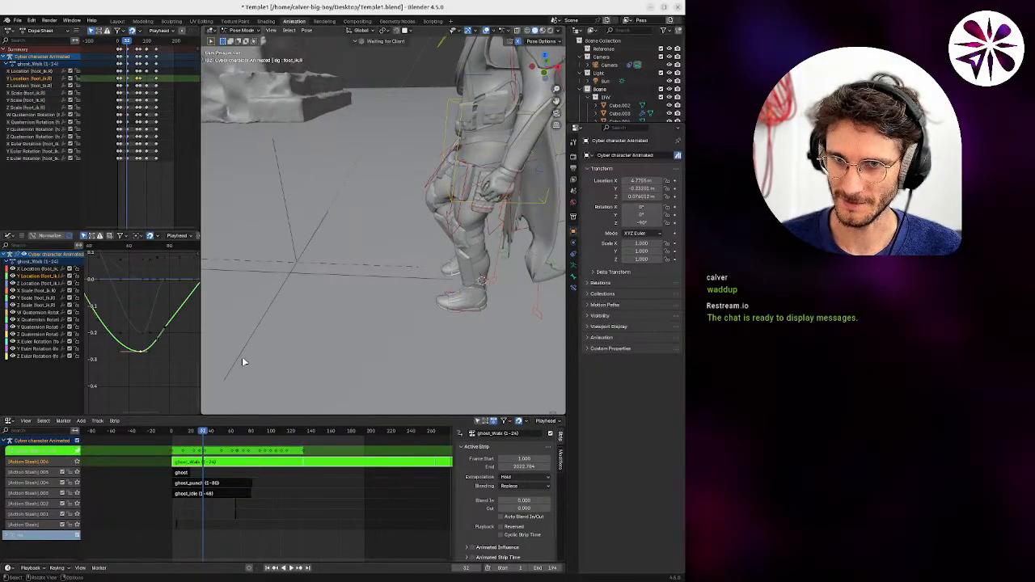
click(461, 317)
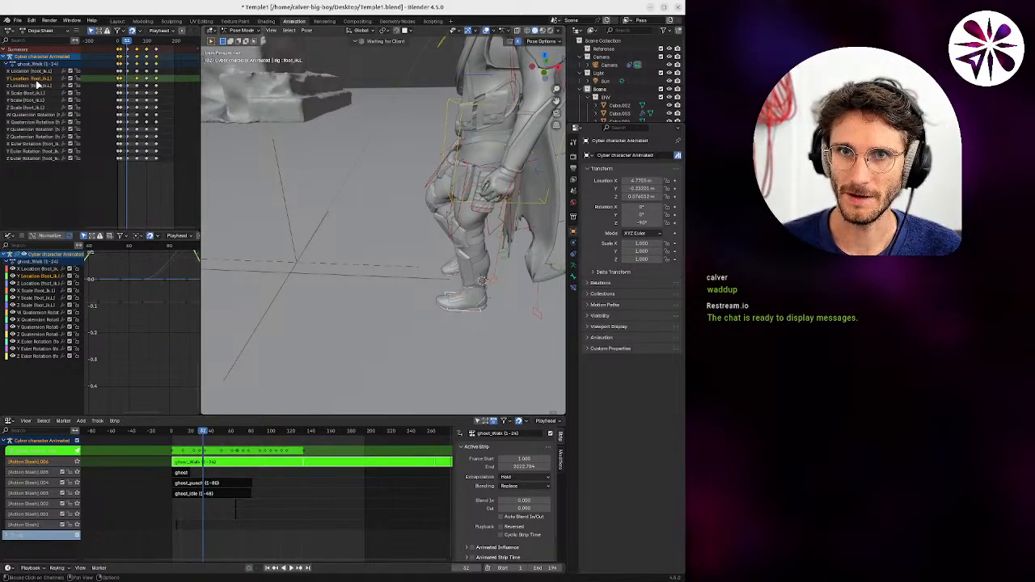
Bring foot_ik.L's whole Y Location curve into view and replay the walk from near its start.
middle_drag(103, 284, 142, 331)
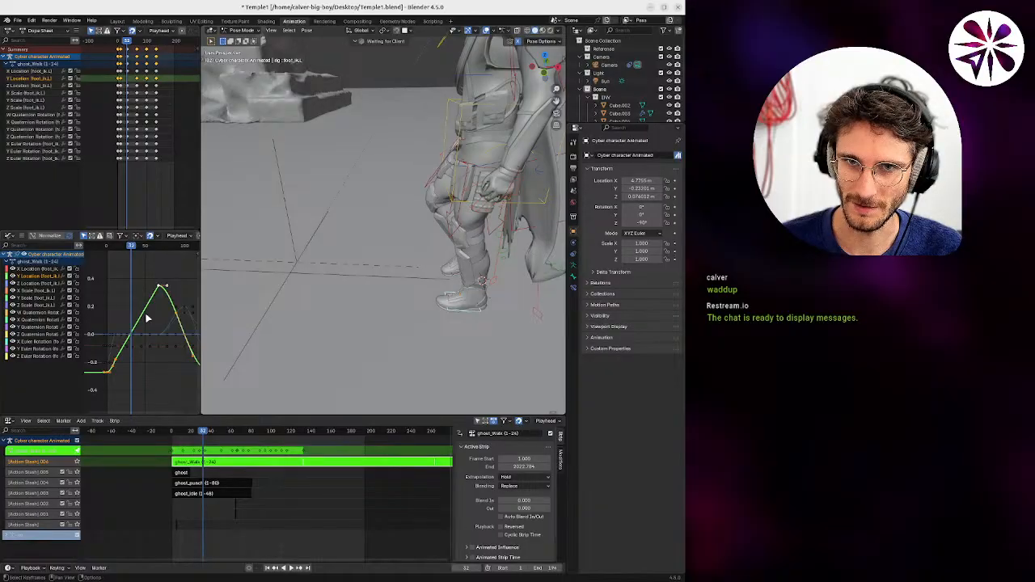
drag(129, 249, 110, 253)
key(space)
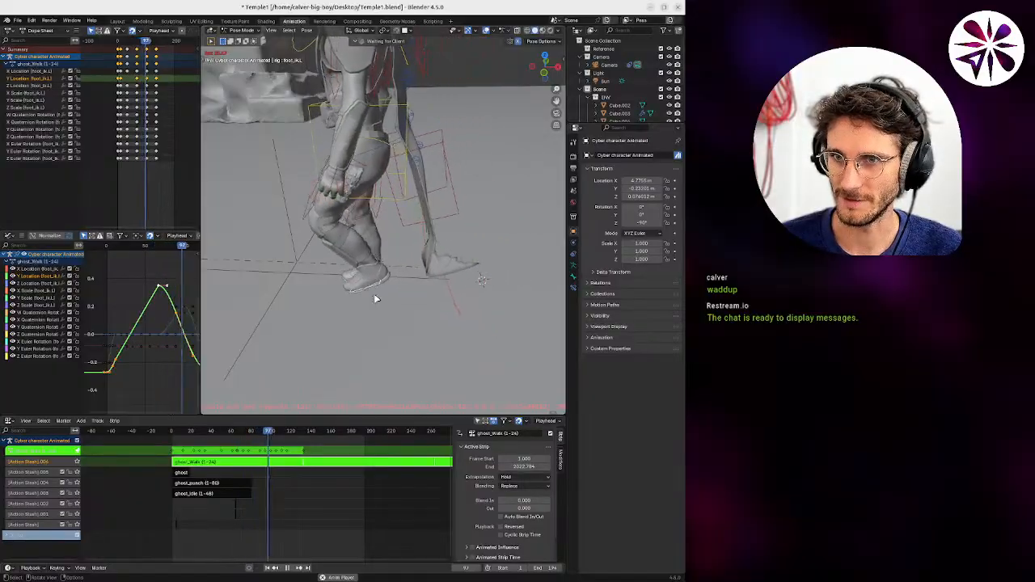
Switch to Object Mode, select the Character walk path, and extend its far end point slightly along the X axis in Edit Mode.
key(ctrl+Tab)
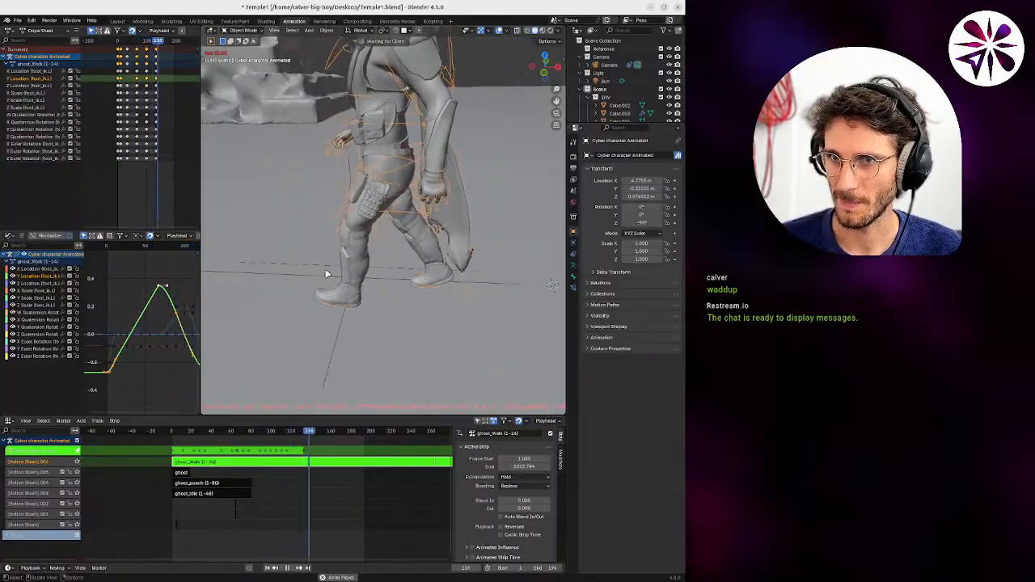
click(317, 270)
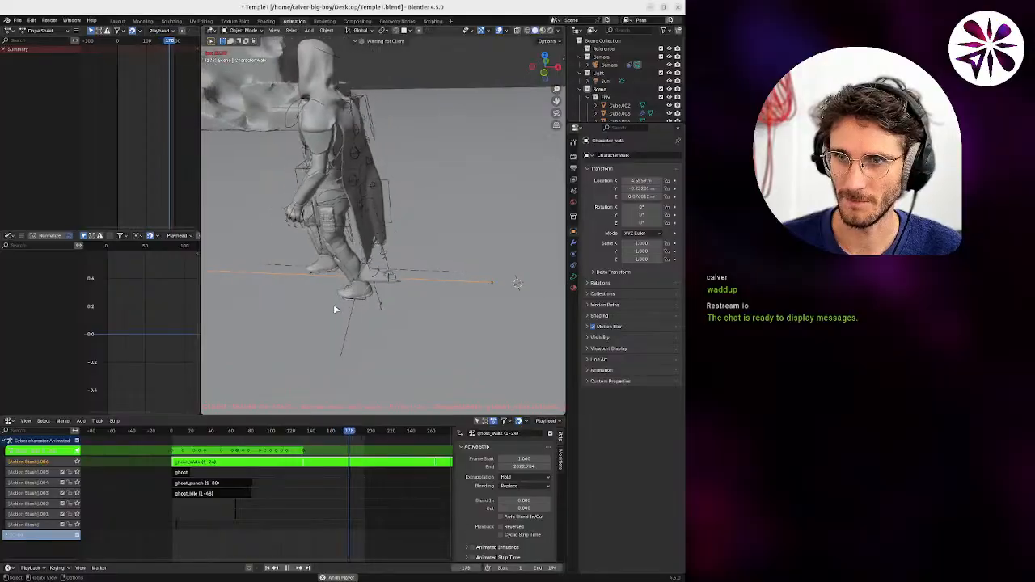
key(Tab)
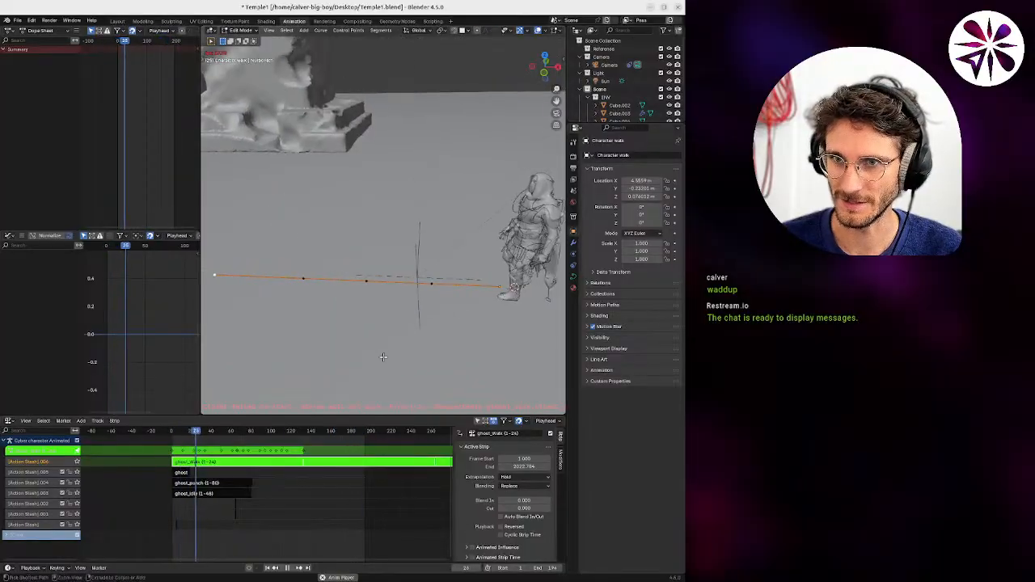
key(g)
key(x)
click(365, 308)
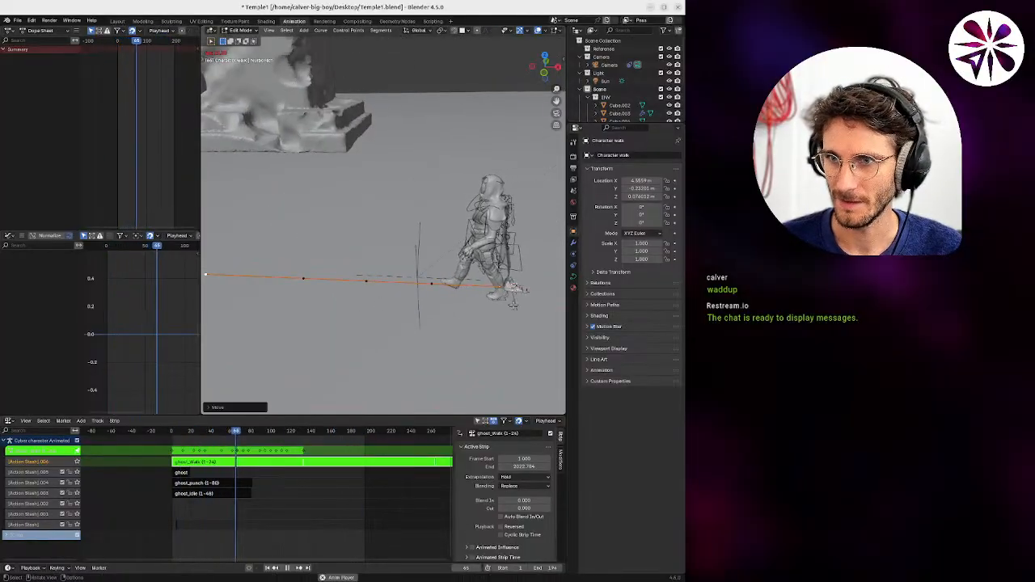
Inspect the feet up close during playback along the extended path, then stop the playback.
scroll(513, 295, up, 3)
scroll(452, 263, up, 2)
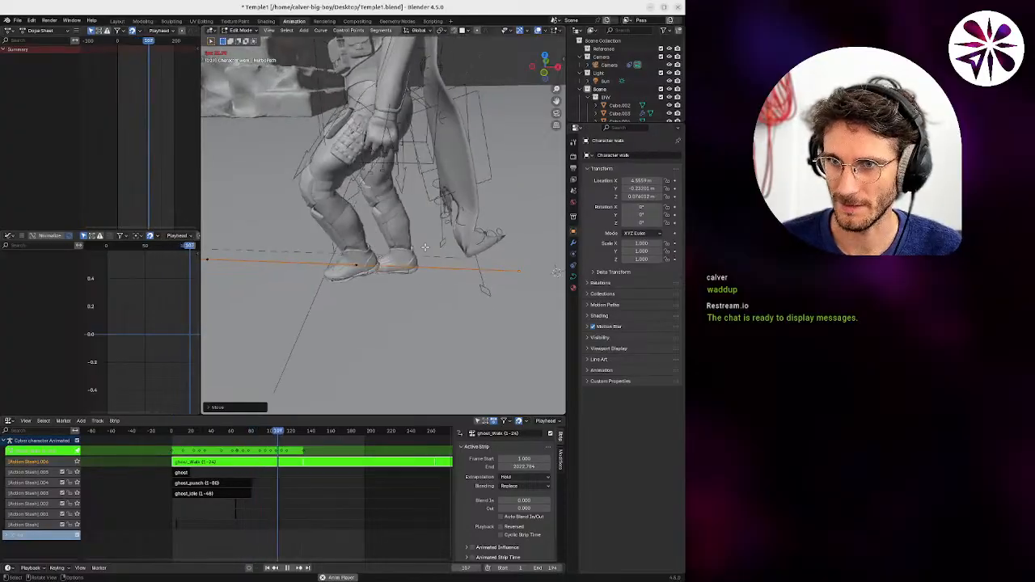
shift+middle_drag(415, 269, 542, 270)
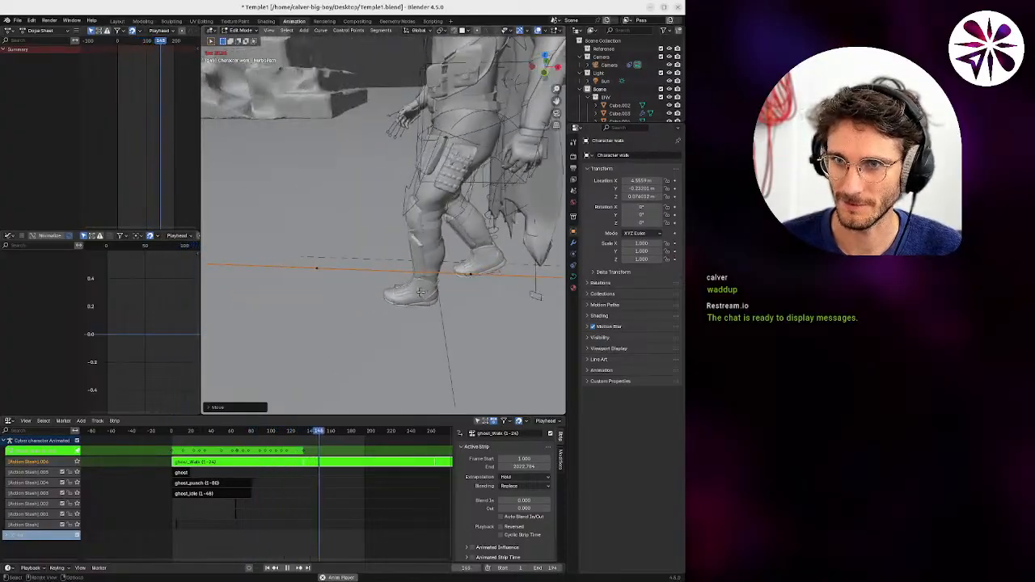
scroll(438, 255, up, 3)
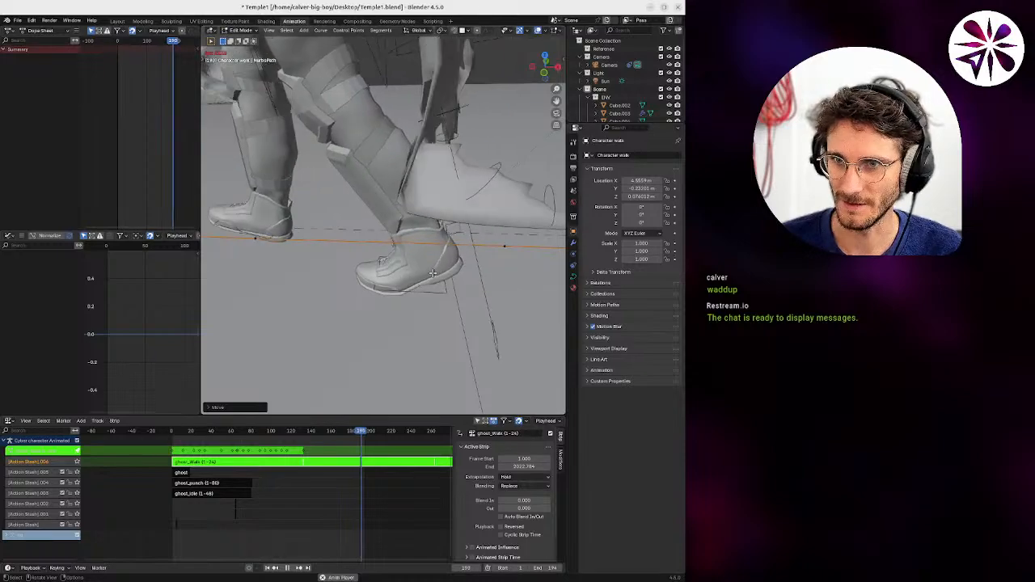
ctrl+middle_drag(430, 271, 403, 322)
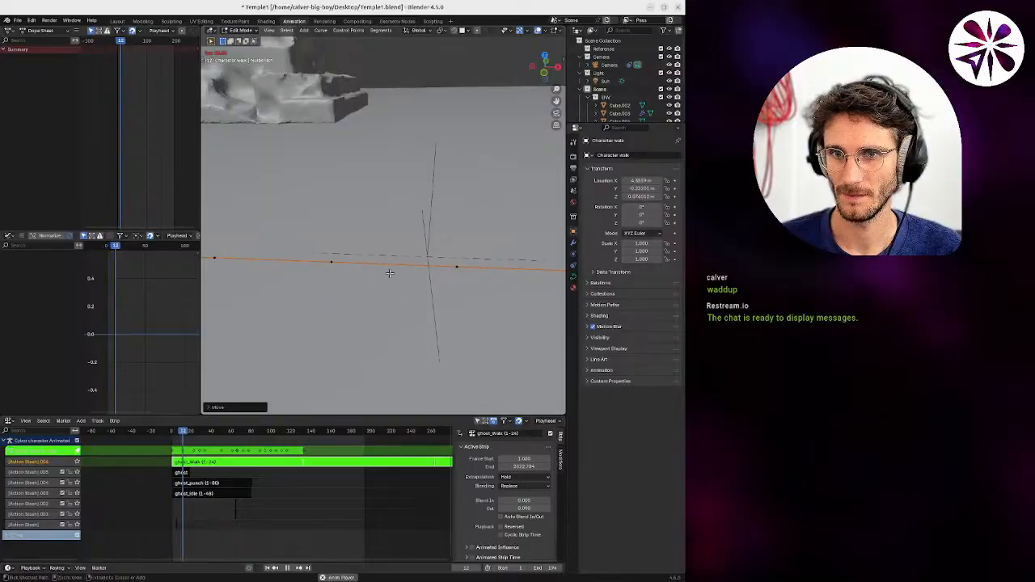
key(Escape)
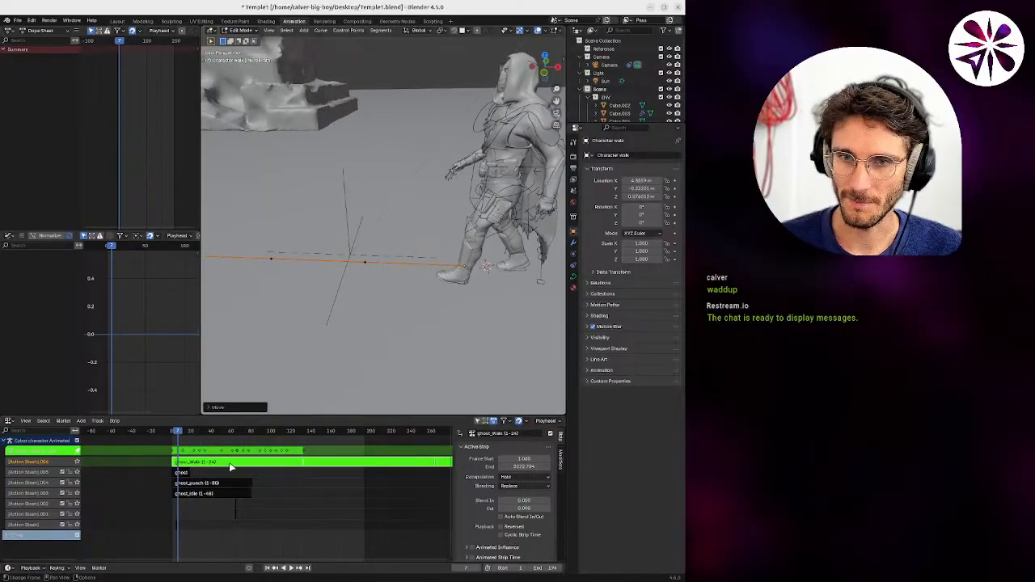
Leave the ghost_Walk strip's editing mode, try sliding the strip to start at frame -258, and reopen it to check its extent.
key(Tab)
key(Tab)
key(Tab)
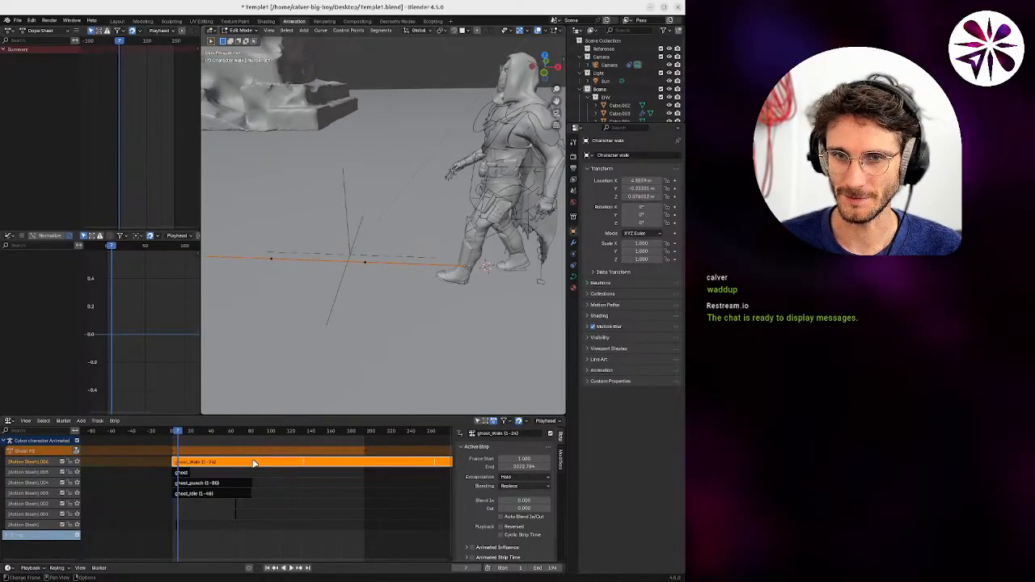
key(g)
key(Escape)
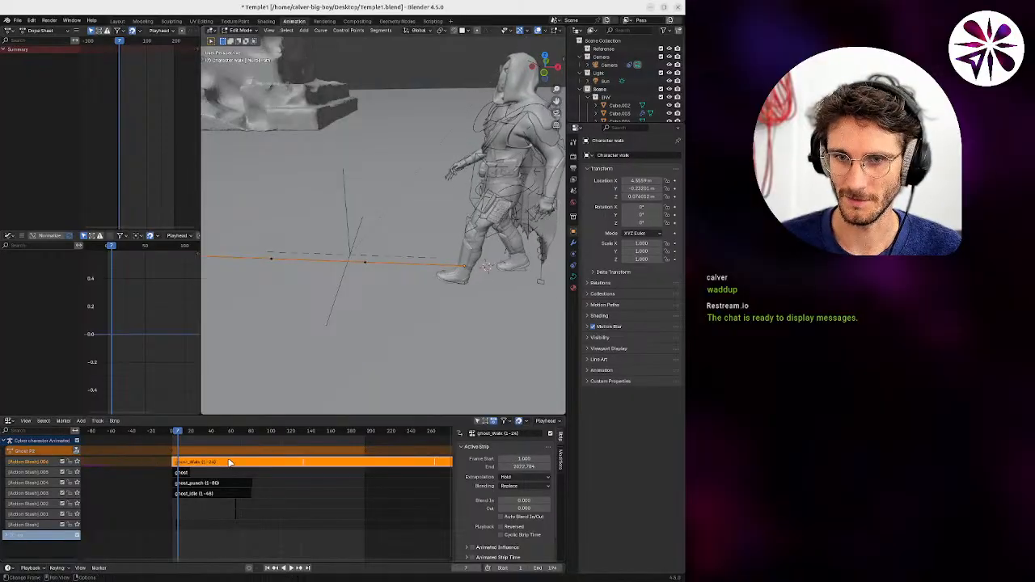
drag(230, 462, 120, 461)
key(Tab)
key(Tab)
key(Tab)
drag(178, 437, 190, 437)
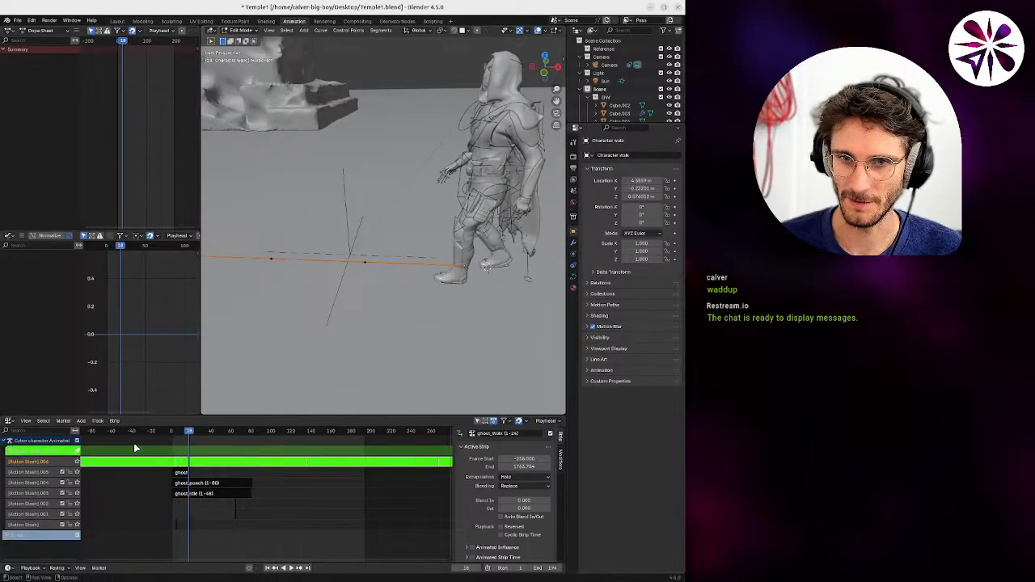
middle_drag(129, 455, 244, 461)
middle_drag(382, 463, 255, 463)
Leave the strip's editing mode and move the ghost_Walk strip back to start at frame 1.
key(Tab)
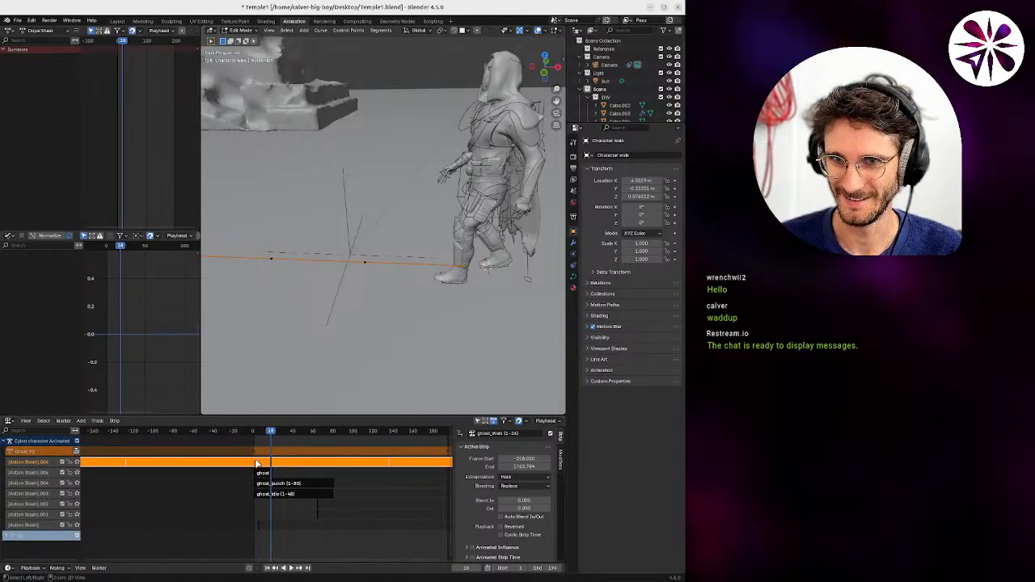
drag(201, 464, 365, 461)
drag(248, 465, 319, 463)
scroll(265, 464, up, 8)
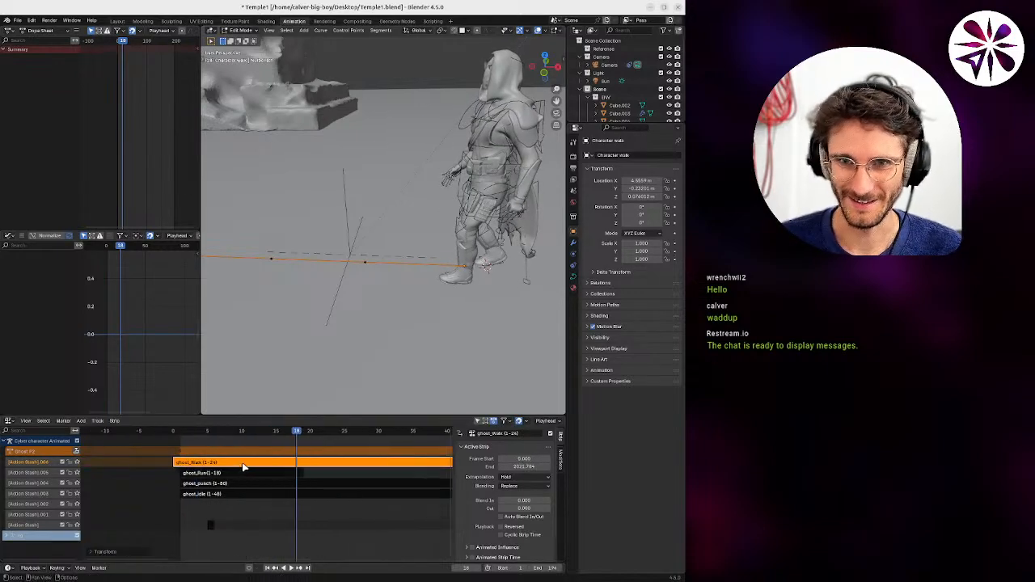
drag(245, 466, 254, 466)
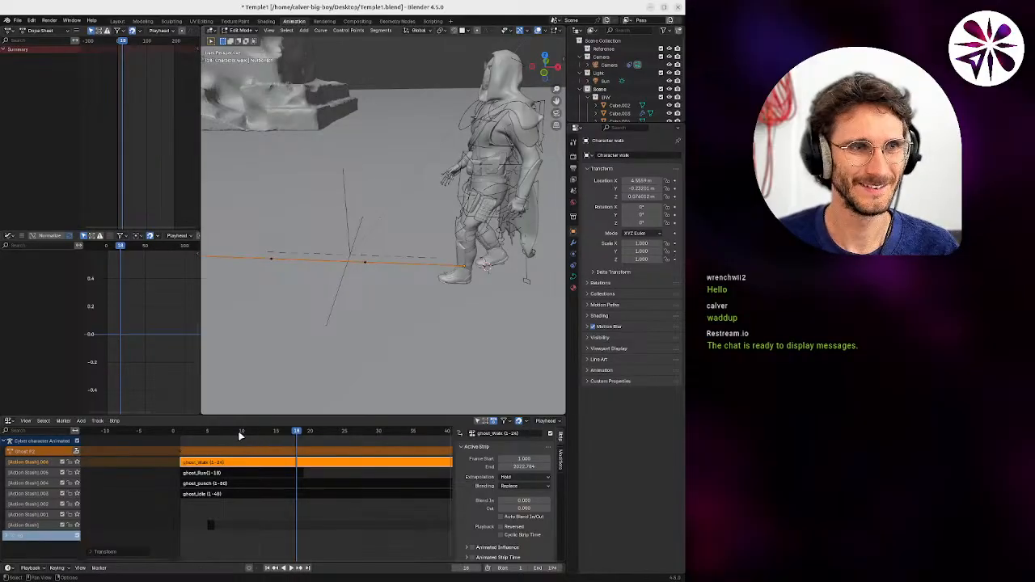
Replay the walk, switch from path editing to Object Mode, and stop playback at frame 77 to check foot contact.
scroll(287, 449, down, 6)
key(space)
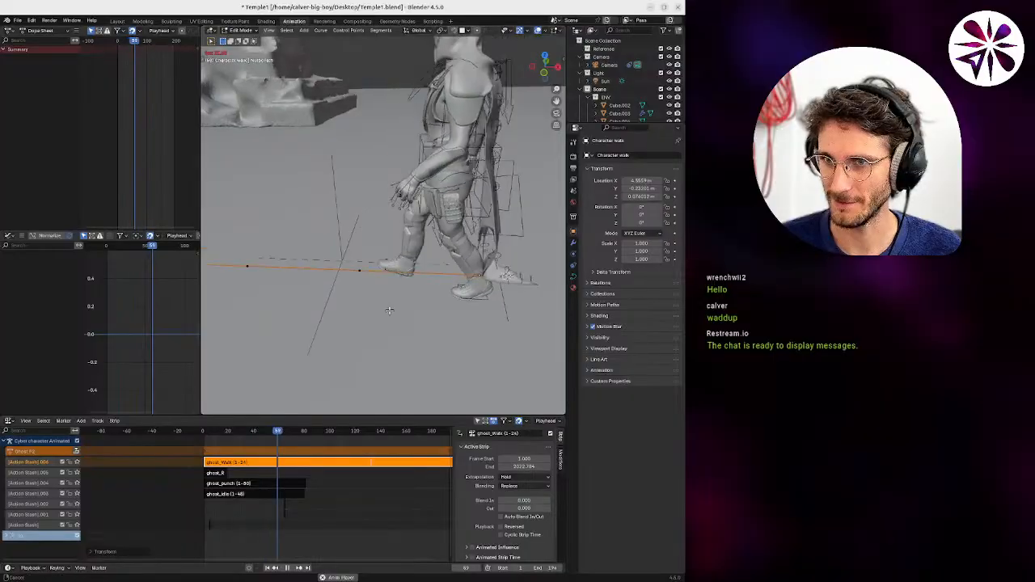
key(ctrl+Tab)
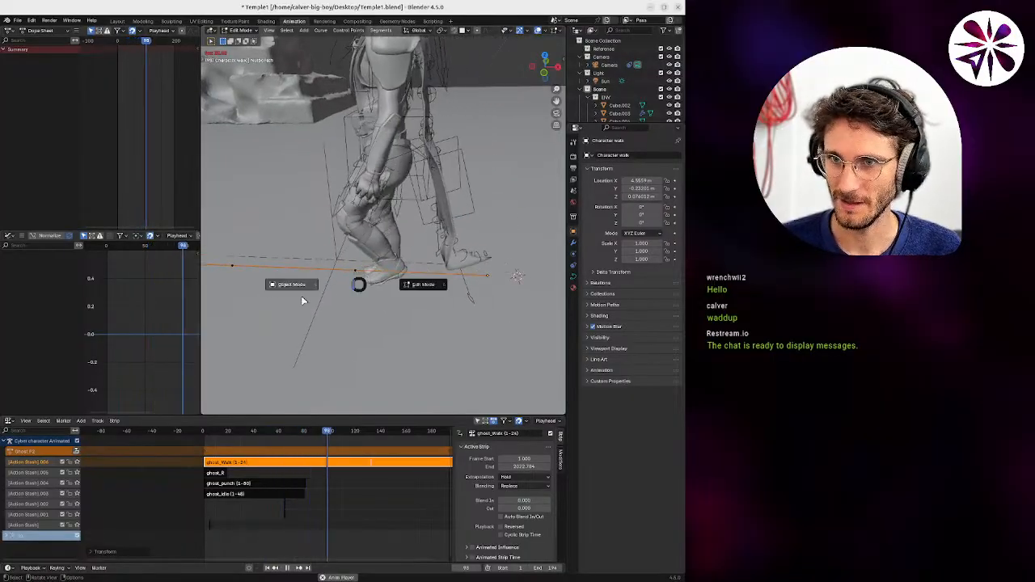
click(305, 299)
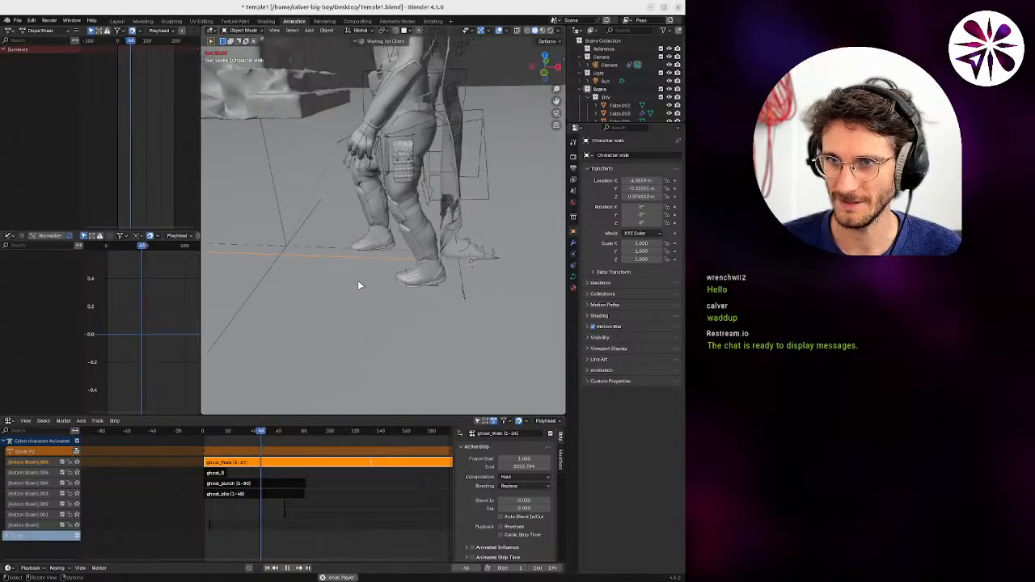
key(space)
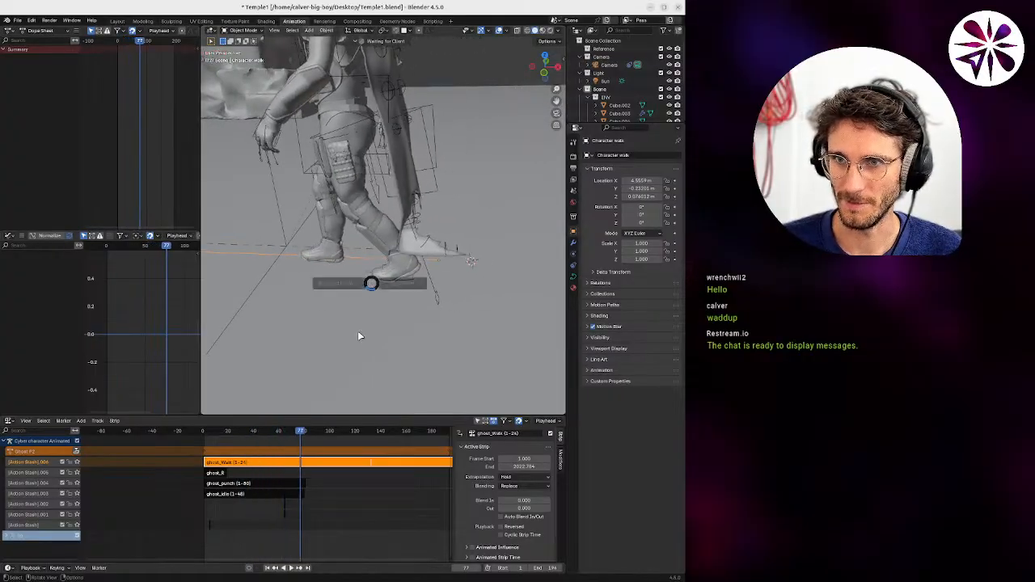
Select the Cyber character Animated rig, check its bones in Pose Mode, and return to Object Mode with the whole character in view.
click(388, 281)
click(389, 280)
key(Tab)
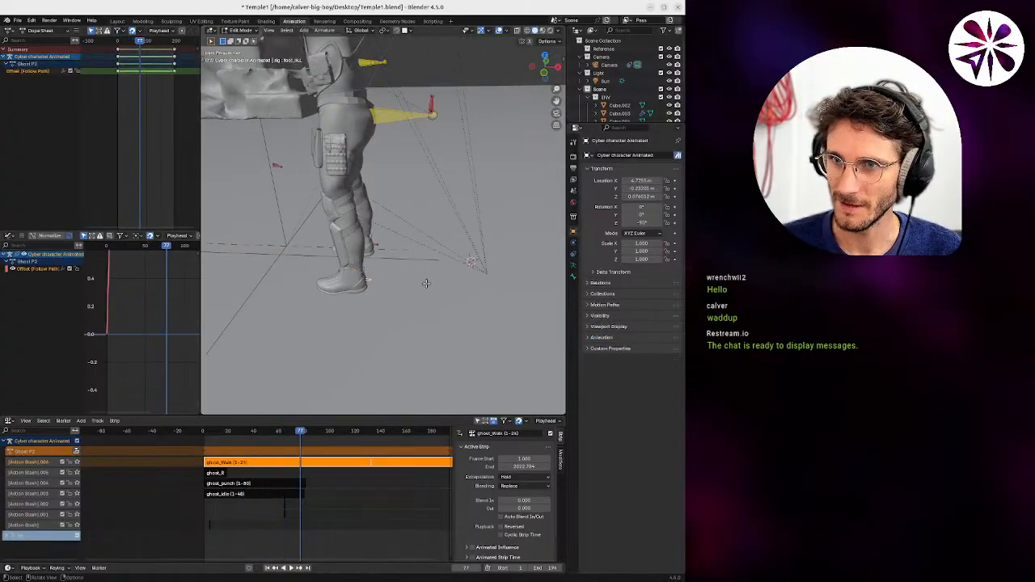
key(Tab)
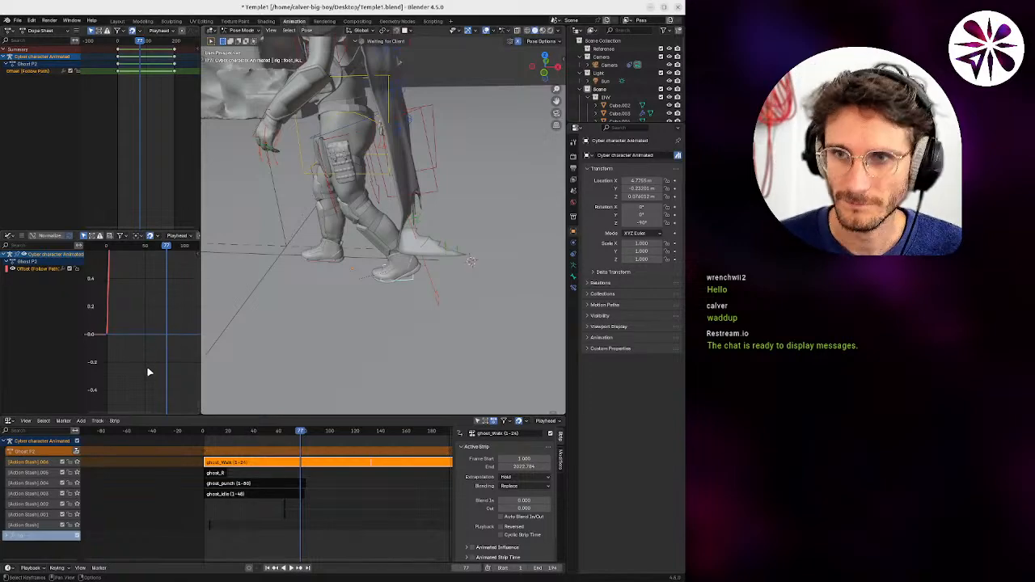
middle_drag(336, 282, 388, 265)
key(ctrl+Tab)
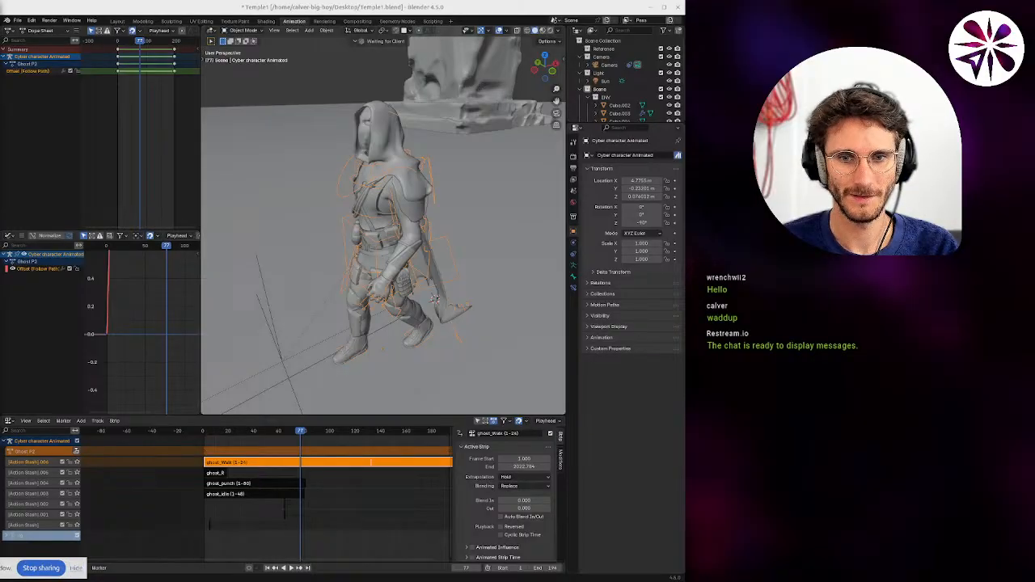
Open the Temple2.blend file in place of the current scene, without saving the changes.
click(76, 568)
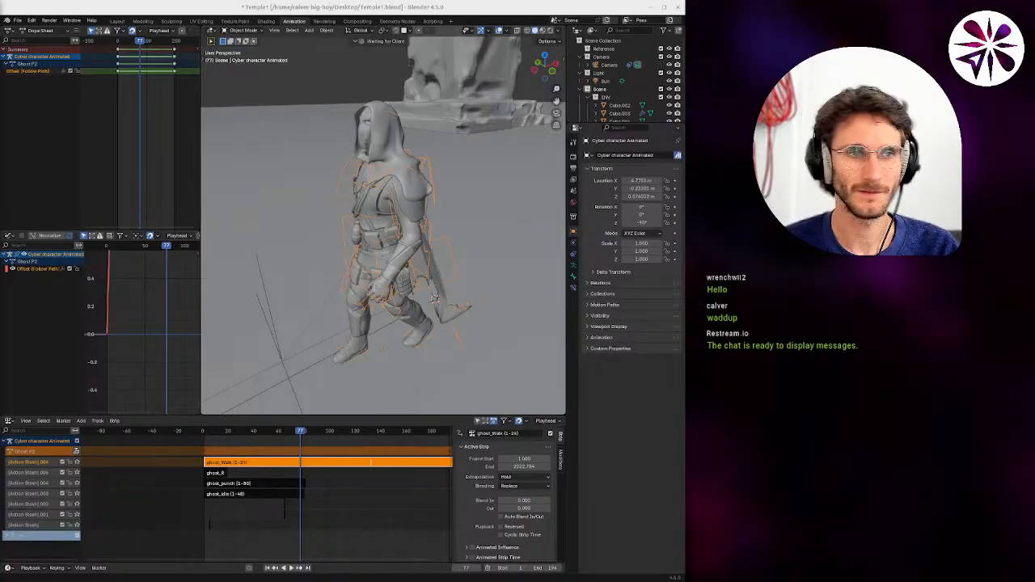
drag(138, 283, 212, 289)
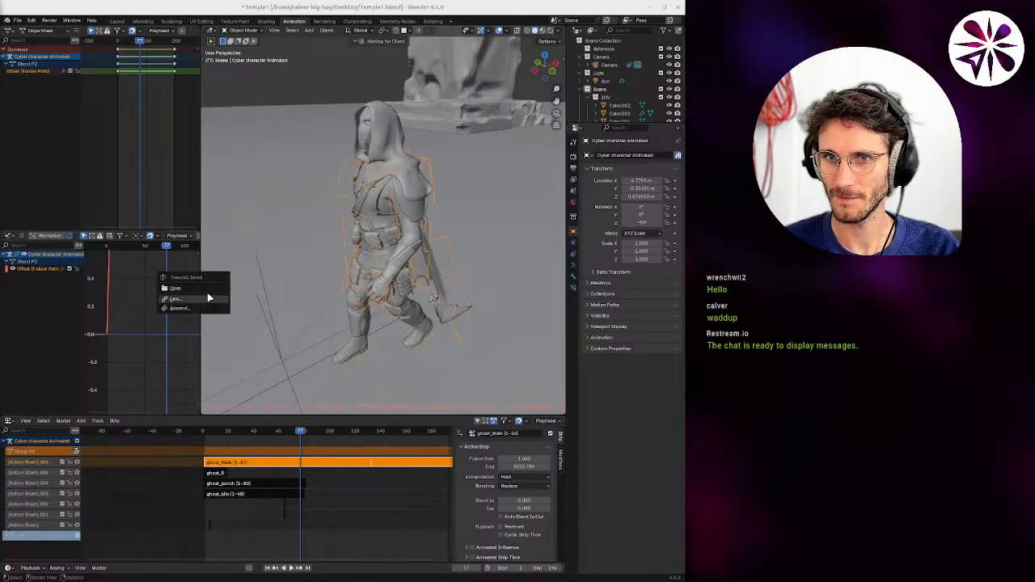
click(200, 289)
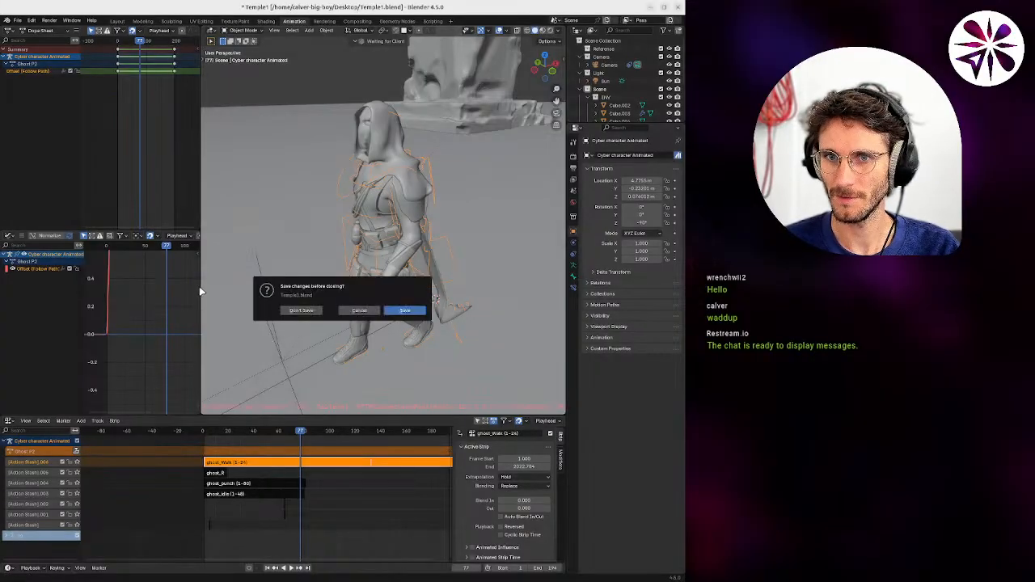
click(303, 311)
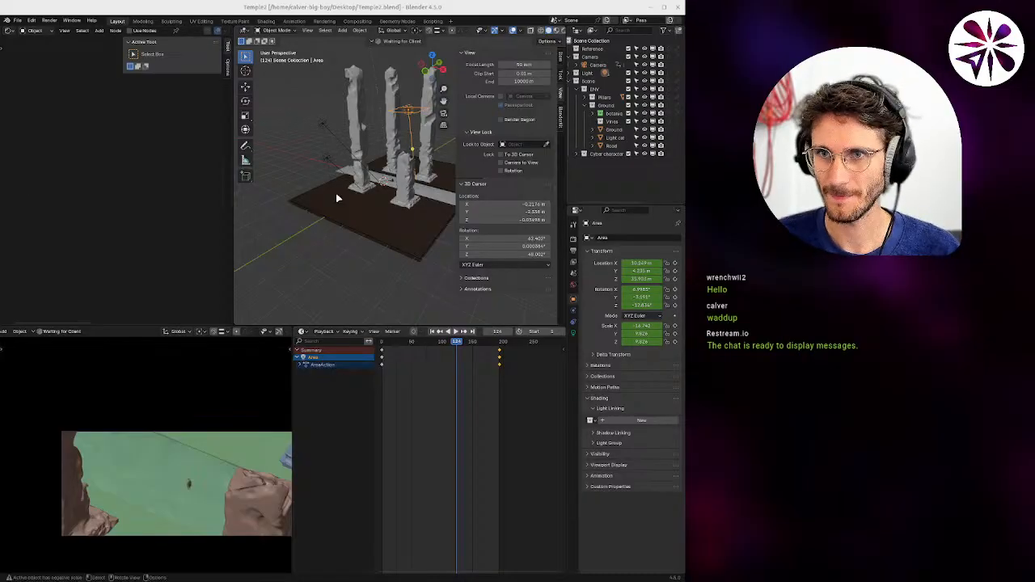
Hide the 3D viewport's sidebar and examine the walking character on the temple ground from several angles during short playbacks.
middle_drag(388, 200, 419, 202)
shift+middle_drag(413, 190, 342, 111)
key(n)
middle_drag(280, 226, 372, 154)
key(space)
ctrl+middle_drag(360, 212, 352, 323)
key(space)
middle_drag(402, 236, 378, 266)
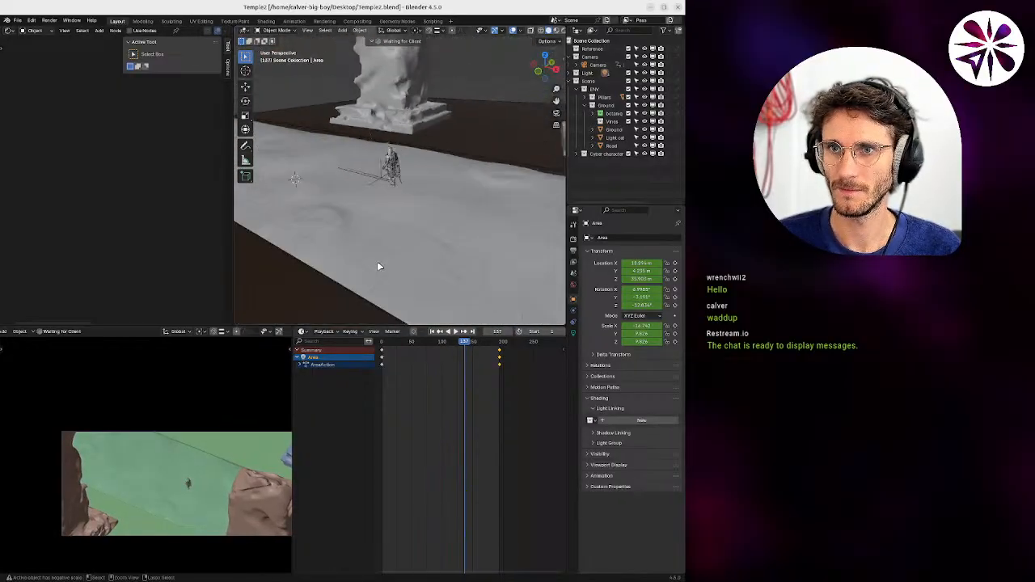
middle_drag(356, 174, 401, 223)
key(space)
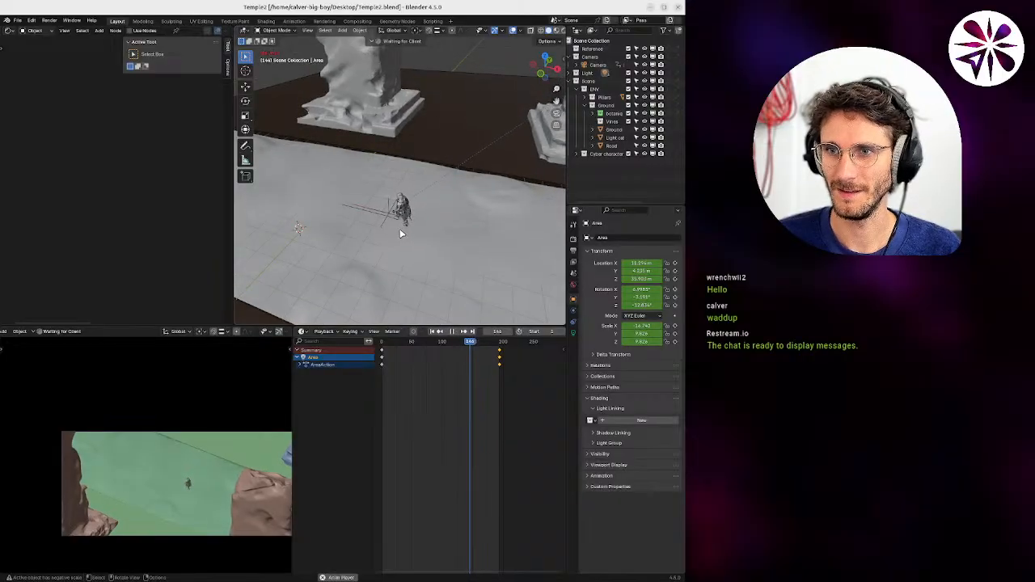
key(Escape)
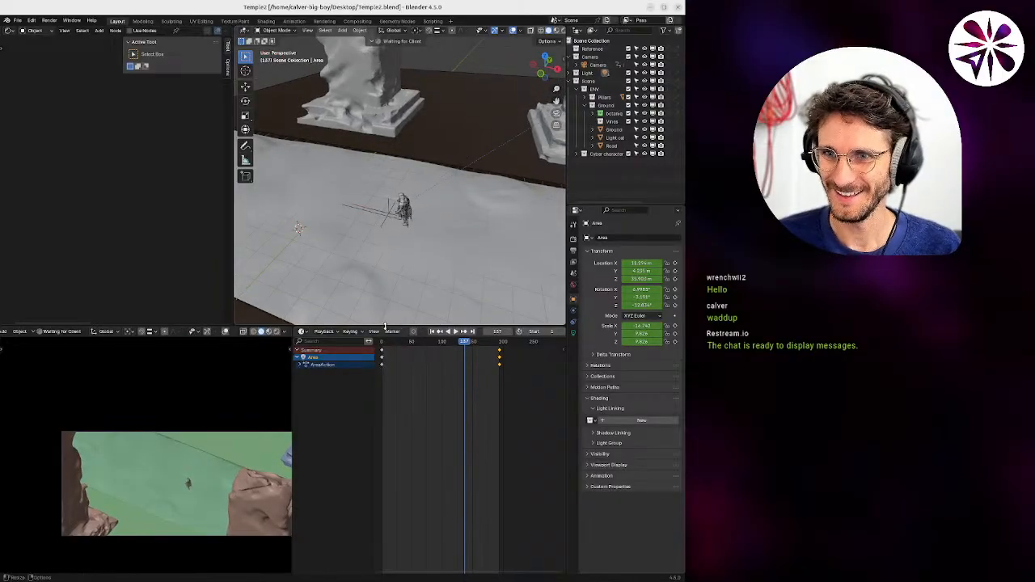
Return to frame 1, briefly preview the animation, and fit the camera view within its viewport.
click(434, 332)
key(space)
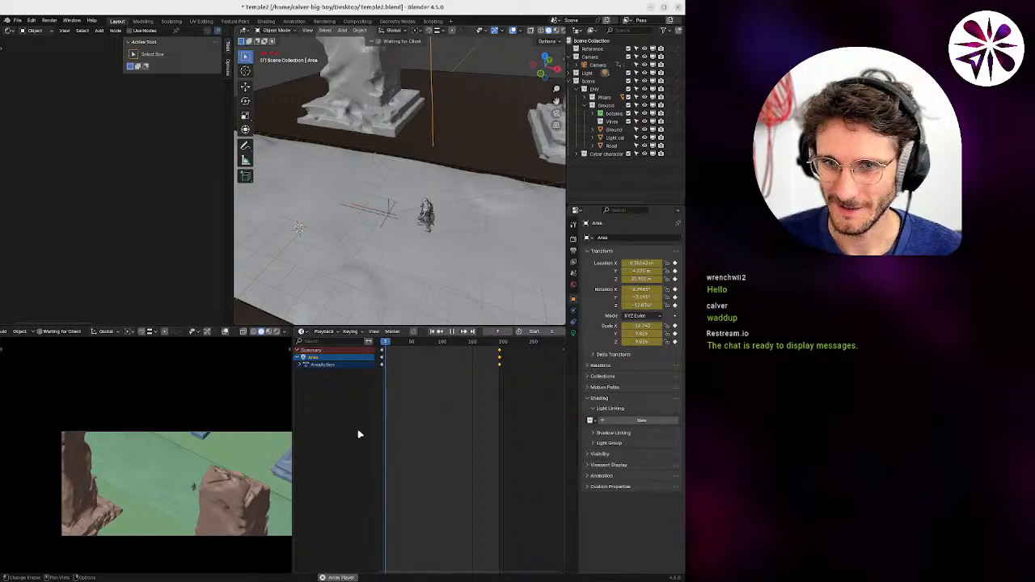
key(Escape)
shift+middle_drag(227, 494, 185, 472)
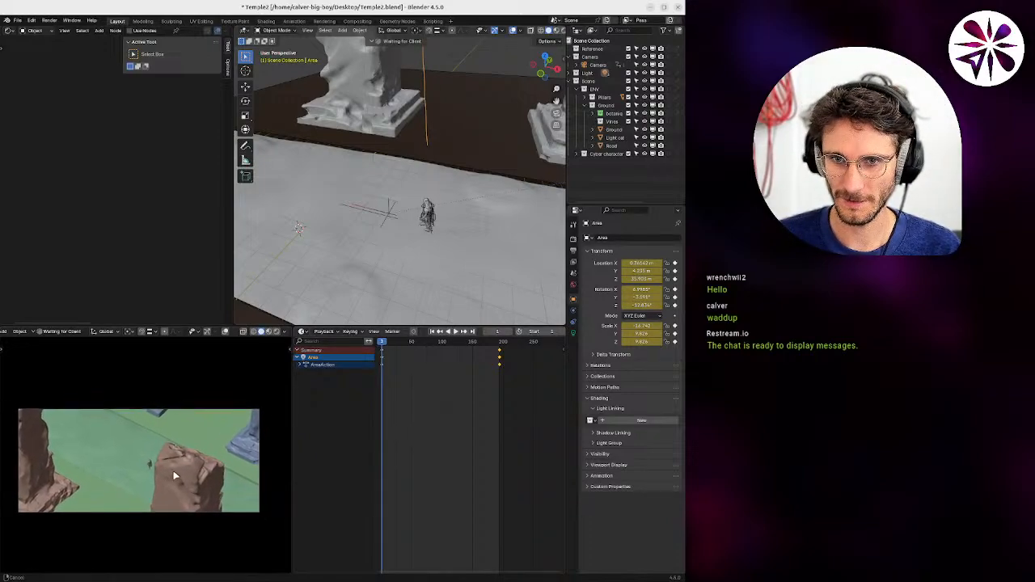
scroll(174, 469, up, 2)
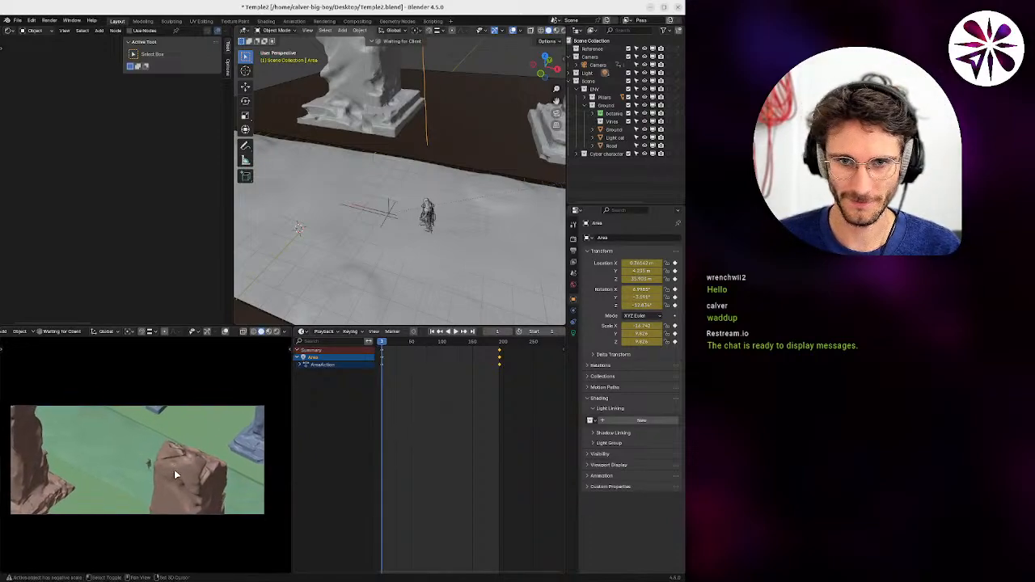
Review the scene's Cycles render settings and check the Cycles render devices in the system preferences.
click(574, 239)
mouse_move(615, 390)
middle_down()
mouse_move(614, 256)
mouse_move(616, 409)
middle_up()
click(31, 20)
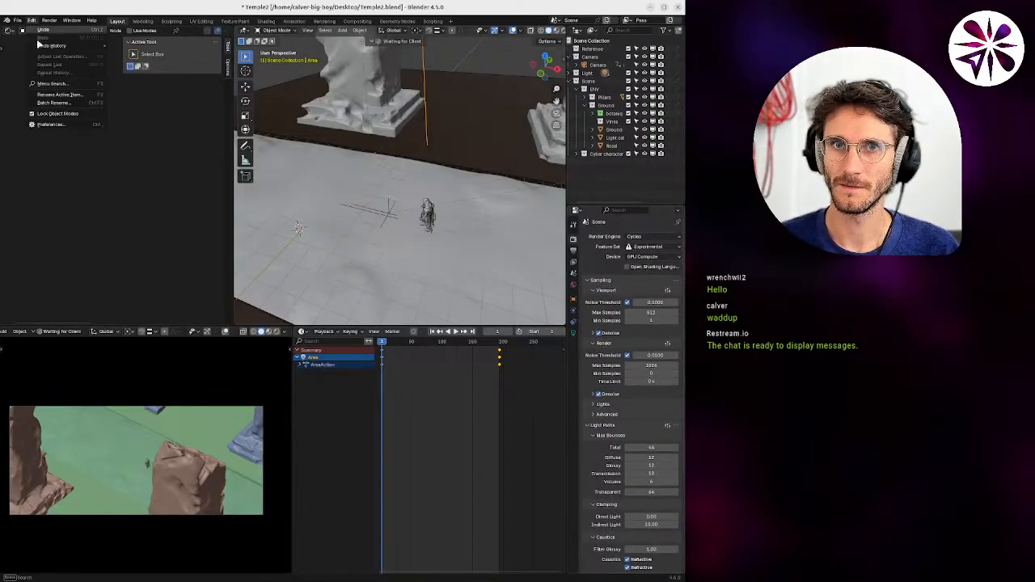
click(58, 128)
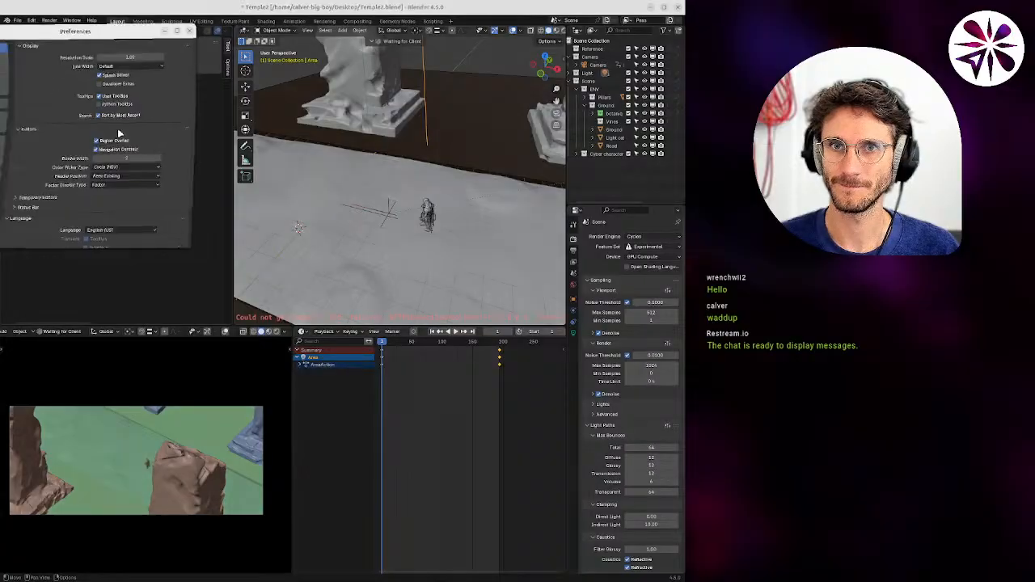
click(218, 251)
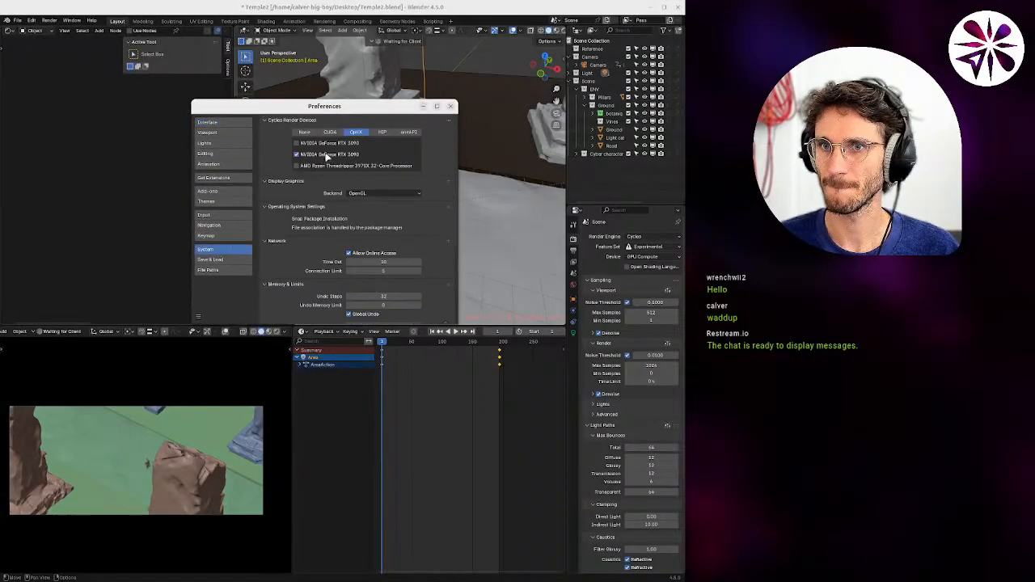
click(450, 106)
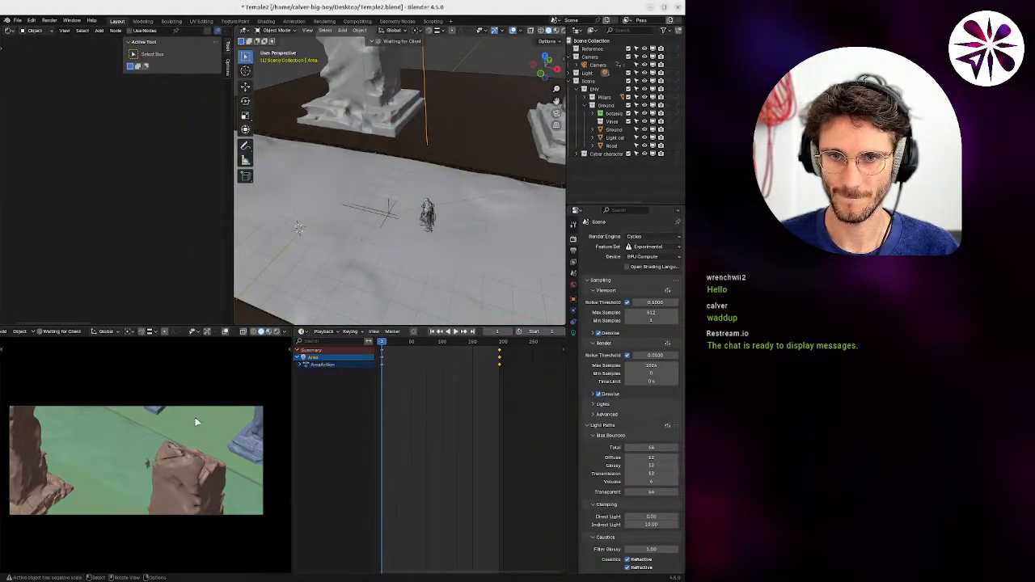
Switch the camera viewport to Rendered shading, preview the animation briefly, and return to frame 1.
key(z)
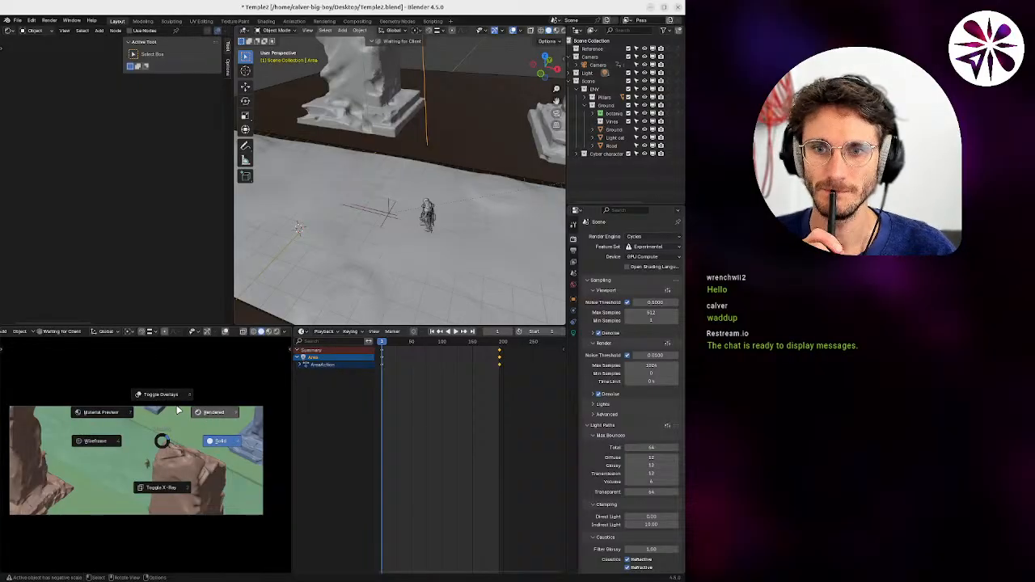
click(178, 411)
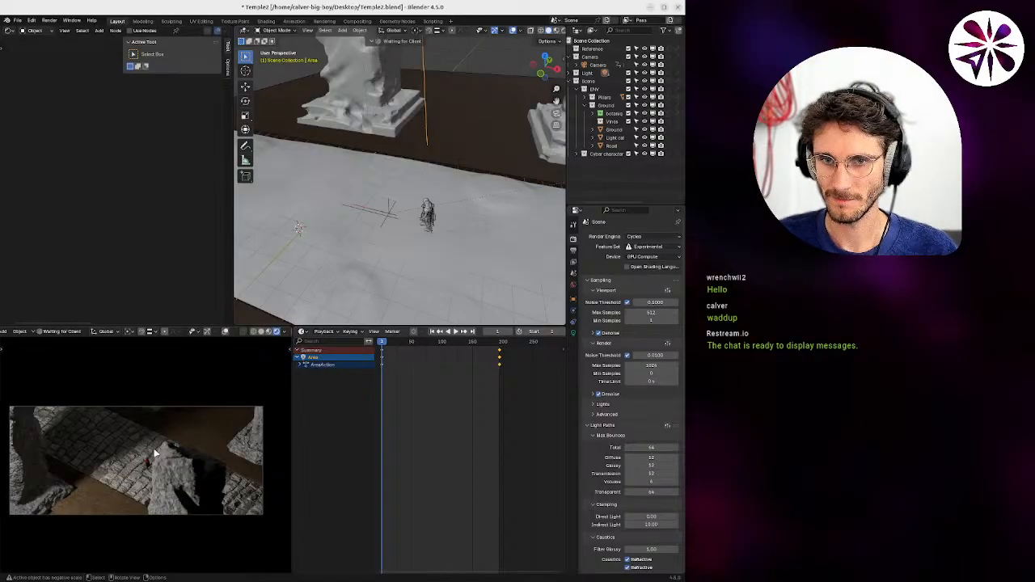
shift+middle_drag(179, 459, 185, 455)
middle_drag(416, 227, 393, 272)
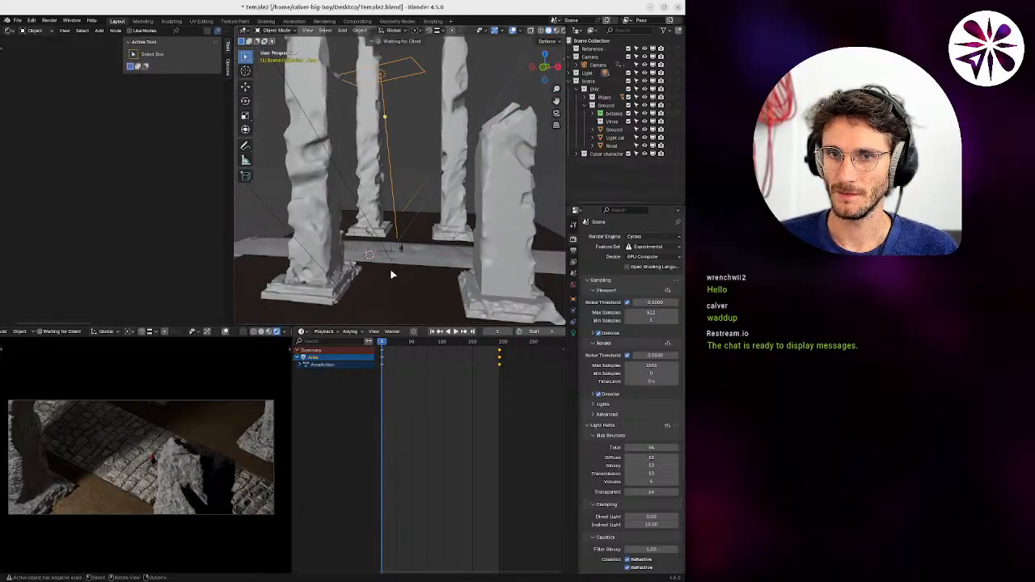
key(space)
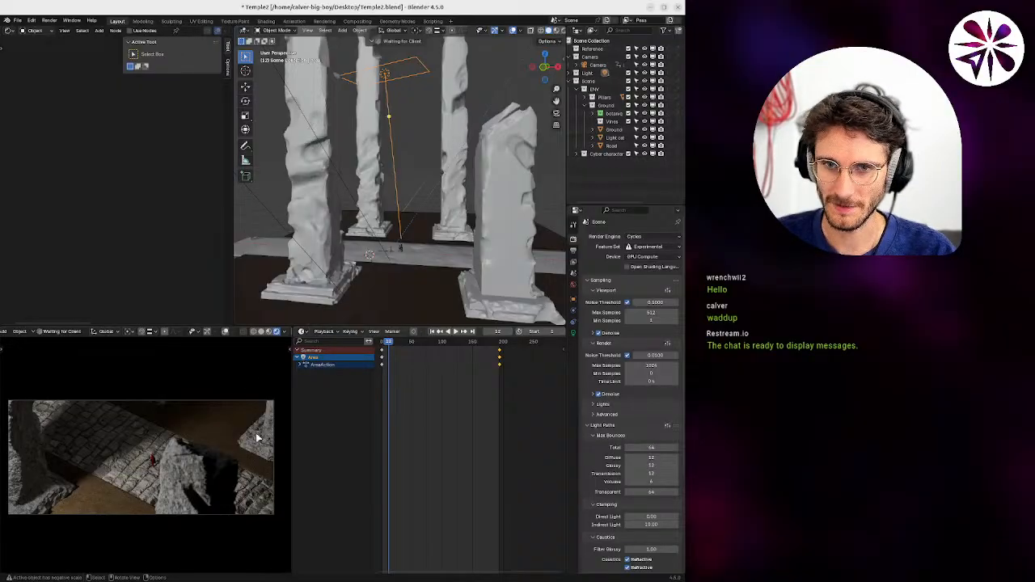
click(433, 332)
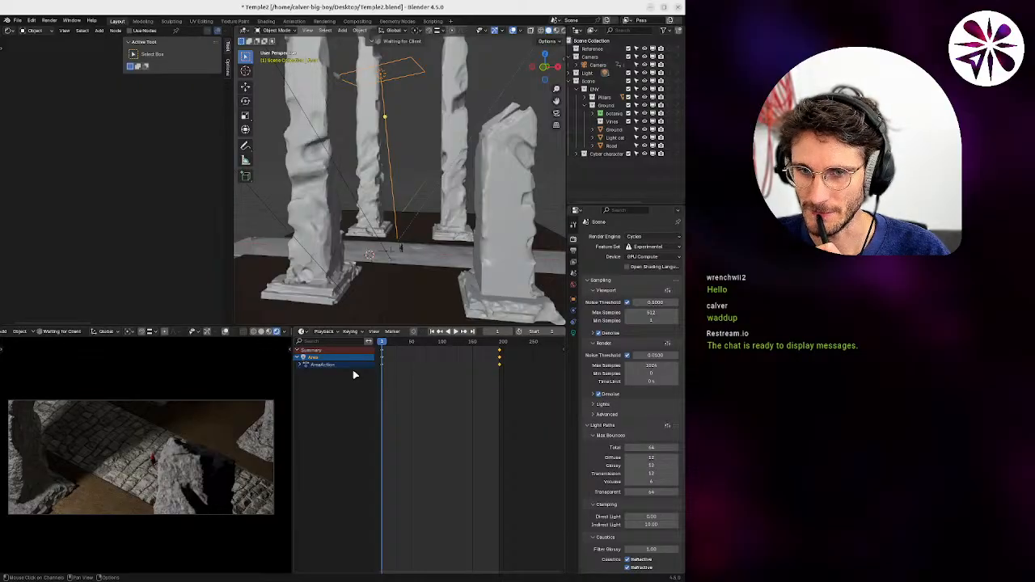
Examine the pillars, the road and the walking character's cloak and limbs from several angles and distances.
middle_drag(535, 257, 456, 302)
scroll(426, 276, down, 1)
scroll(389, 180, up, 6)
middle_drag(388, 175, 348, 197)
scroll(355, 190, down, 4)
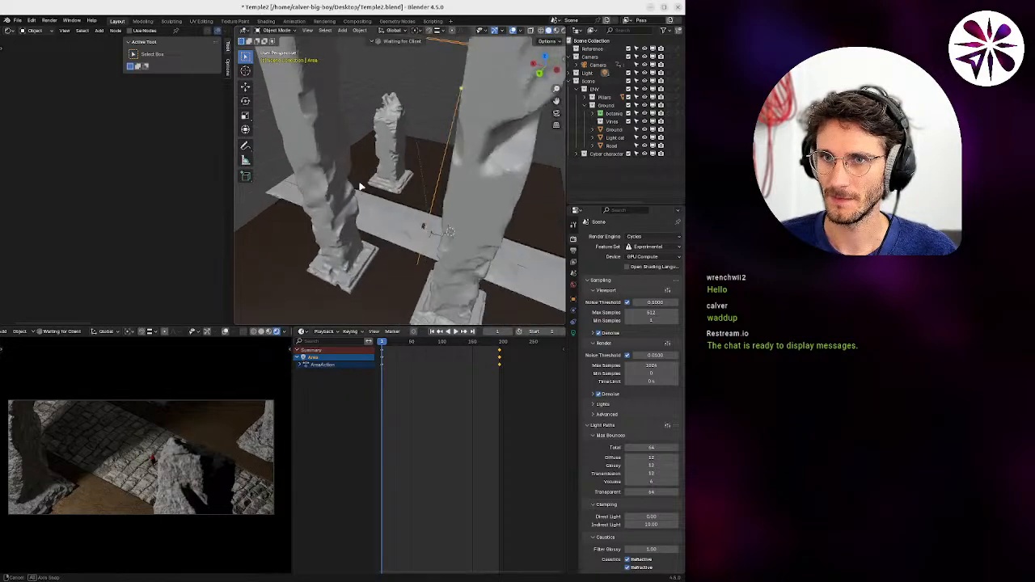
middle_drag(388, 232, 457, 251)
shift+middle_drag(368, 176, 416, 204)
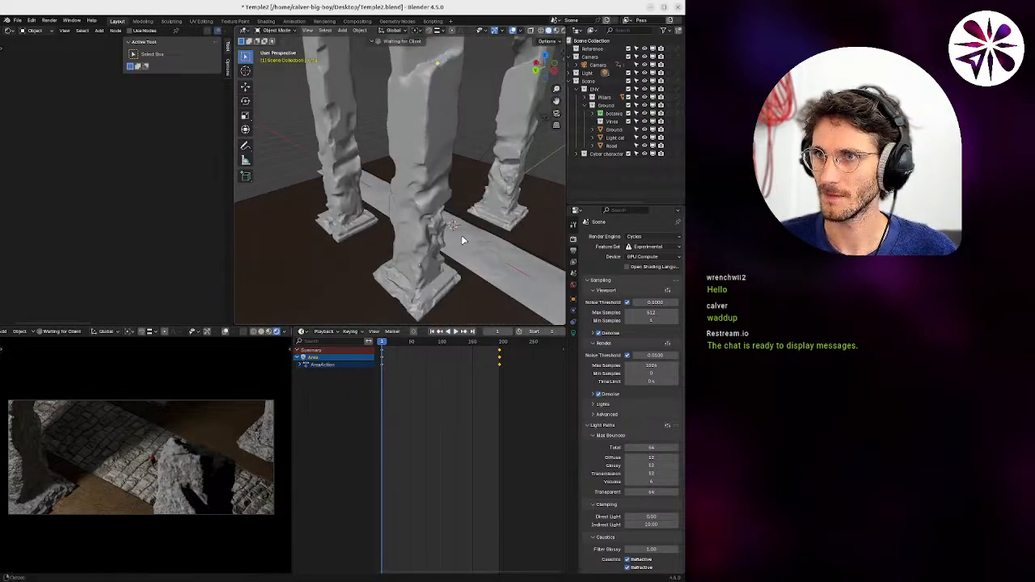
shift+middle_drag(462, 237, 424, 232)
middle_drag(621, 165, 628, 177)
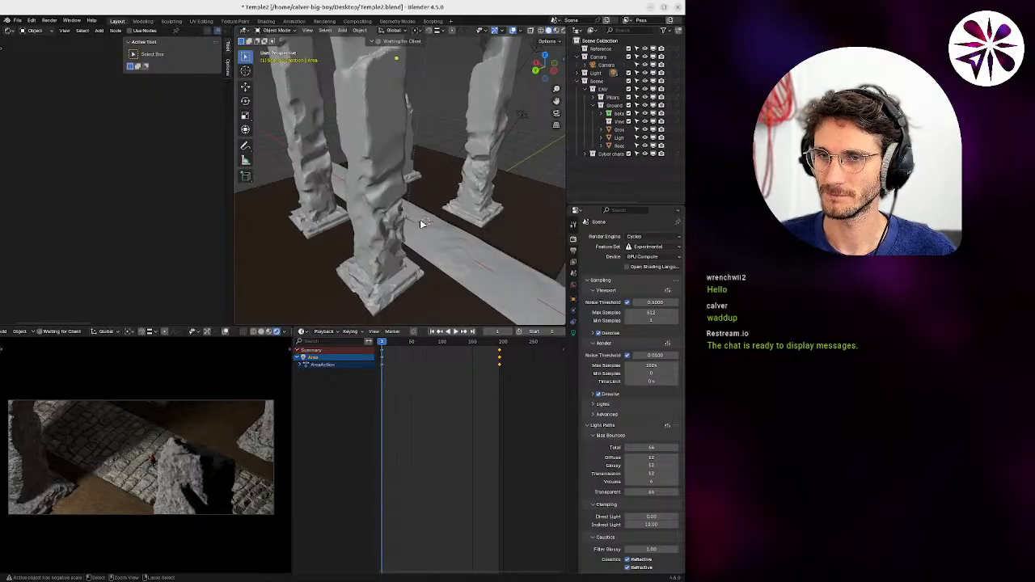
ctrl+middle_drag(420, 221, 356, 112)
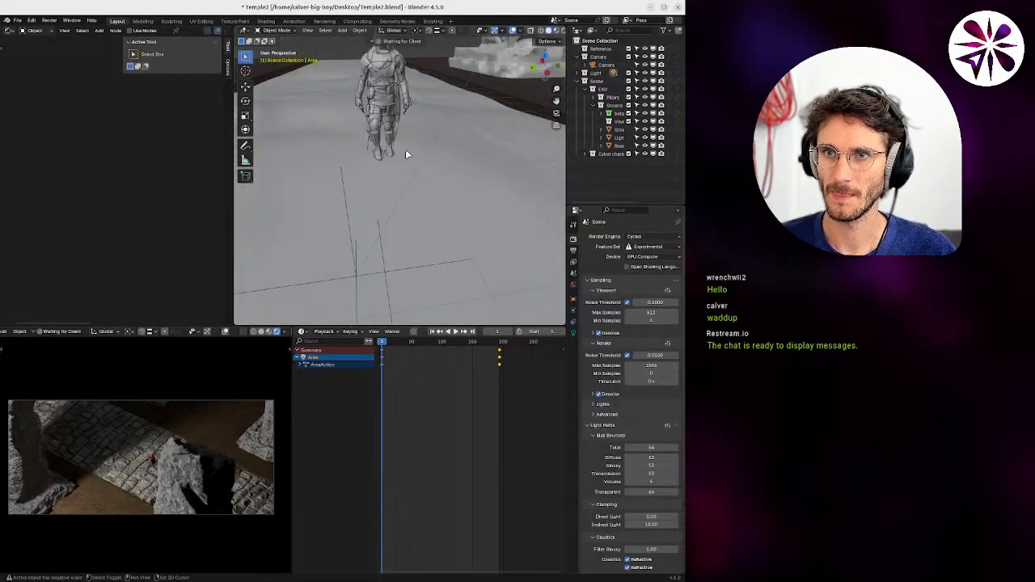
middle_drag(407, 154, 353, 194)
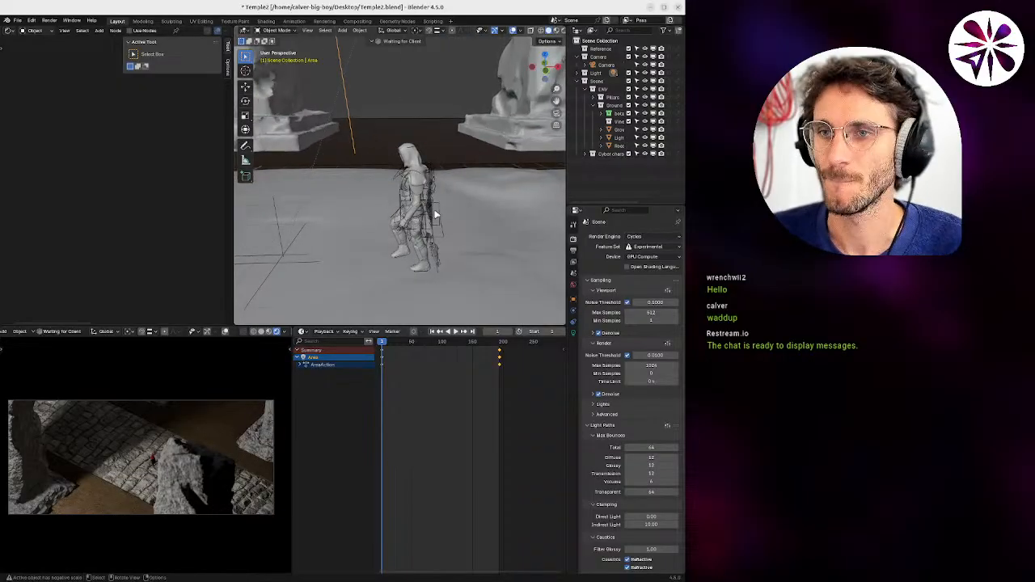
middle_drag(402, 212, 403, 188)
Preview the walk close to the character in short playbacks, and set the camera viewport back to Solid shading.
key(space)
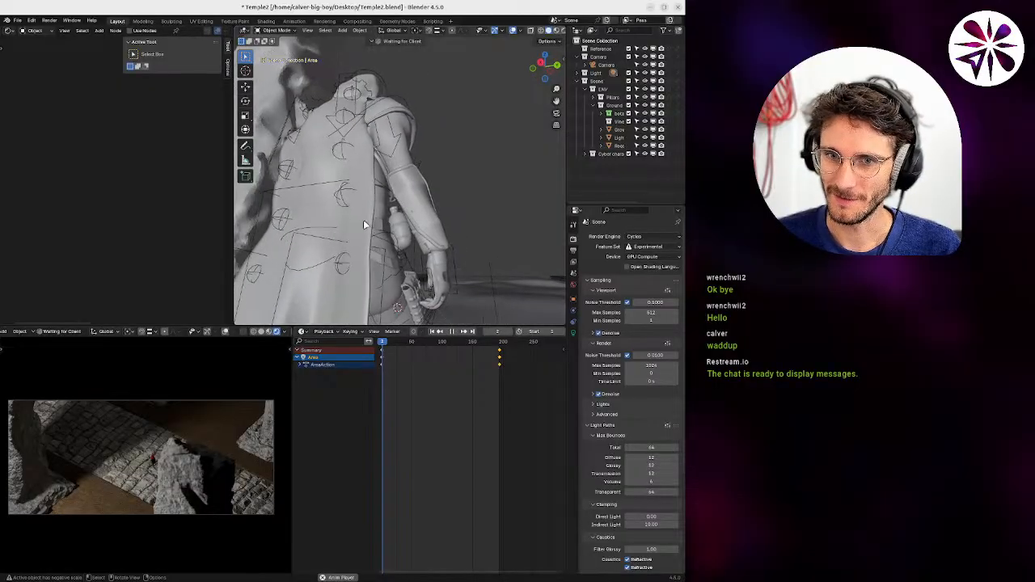
key(space)
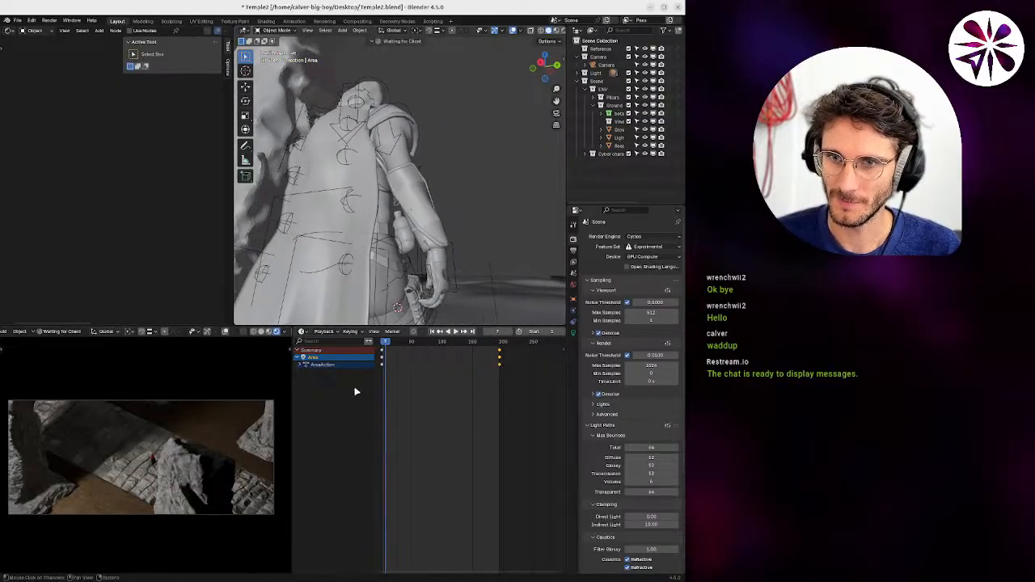
click(432, 332)
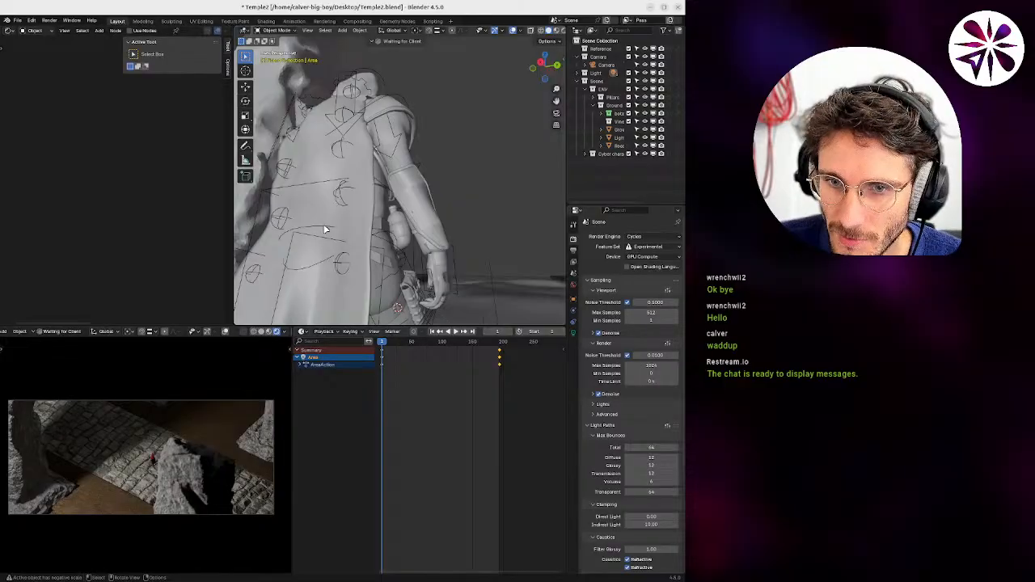
key(space)
key(space)
key(z)
click(249, 424)
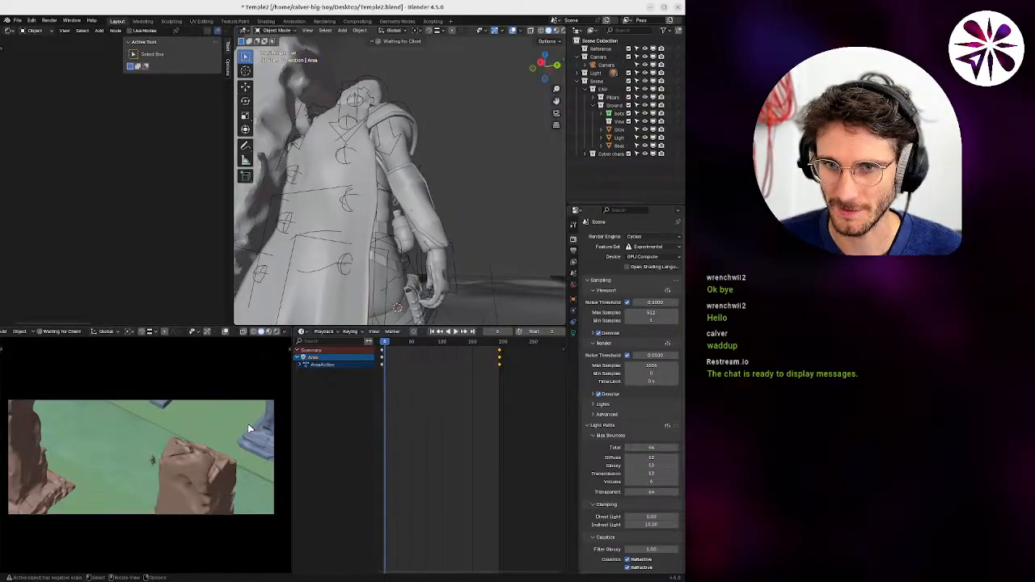
Play the animation, restore the camera view in its viewport, and change the playback sync mode while it runs.
key(space)
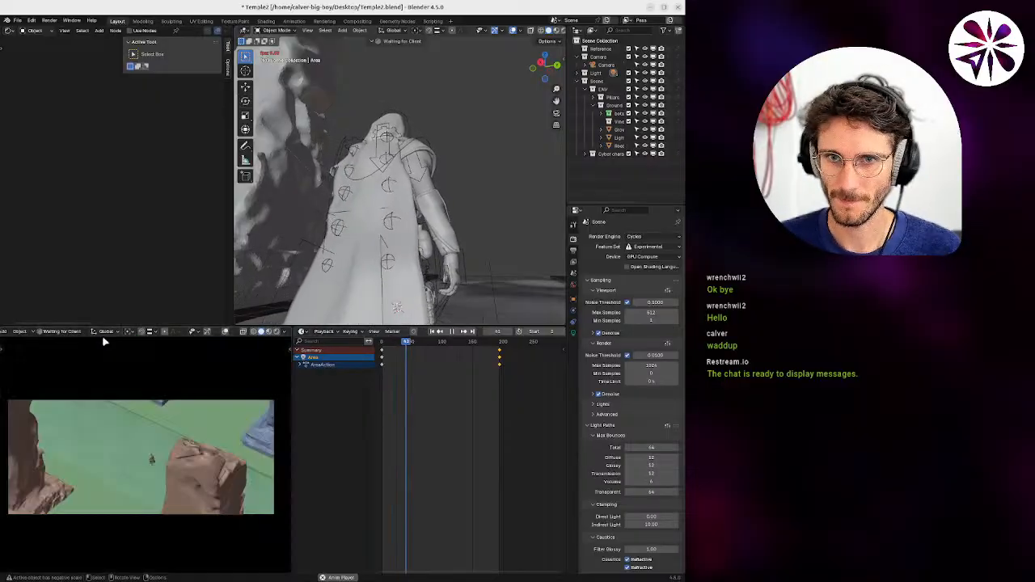
middle_drag(189, 339, 258, 352)
key(KP_0)
click(325, 332)
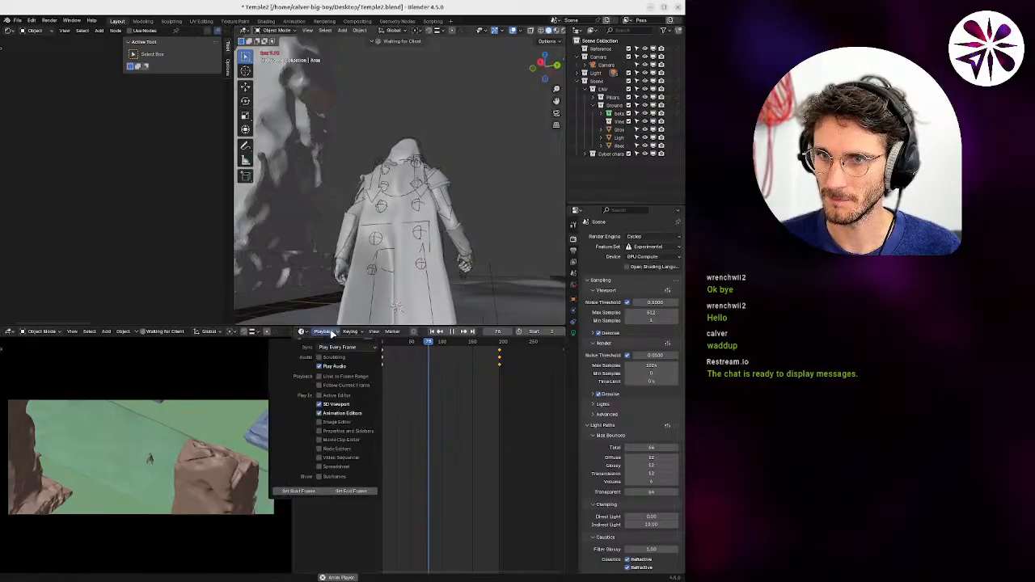
click(329, 333)
click(329, 333)
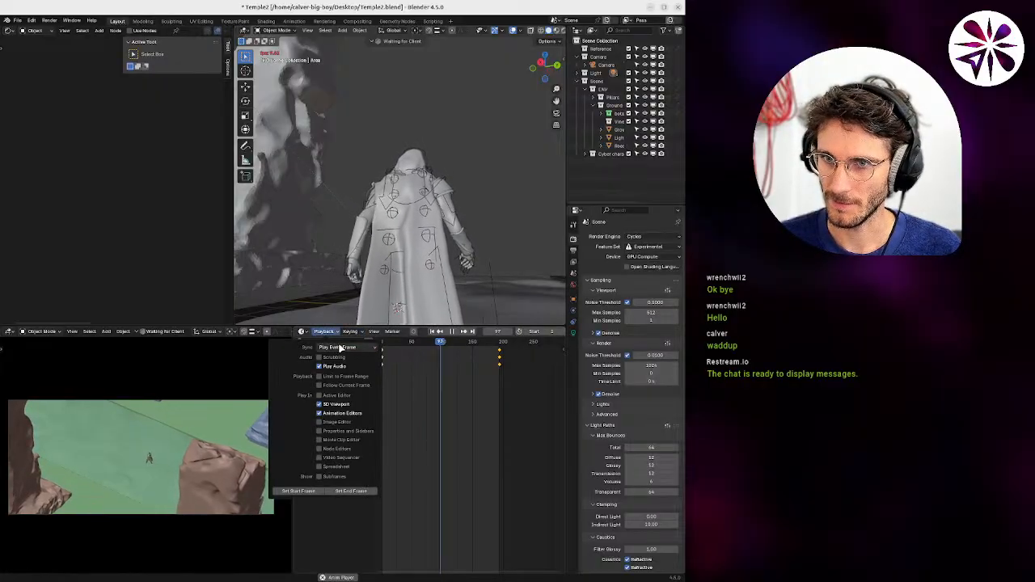
click(340, 348)
click(351, 374)
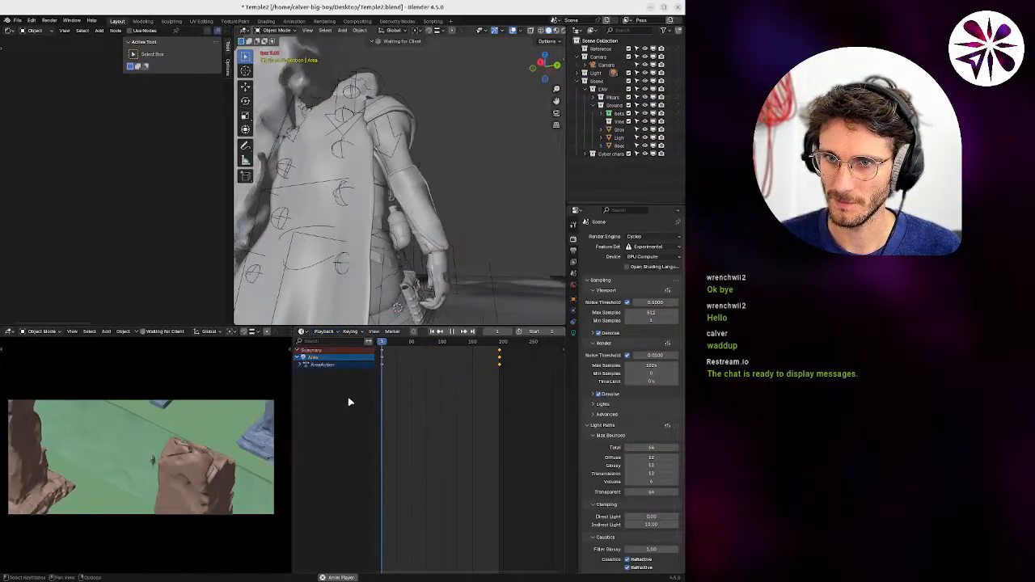
click(327, 333)
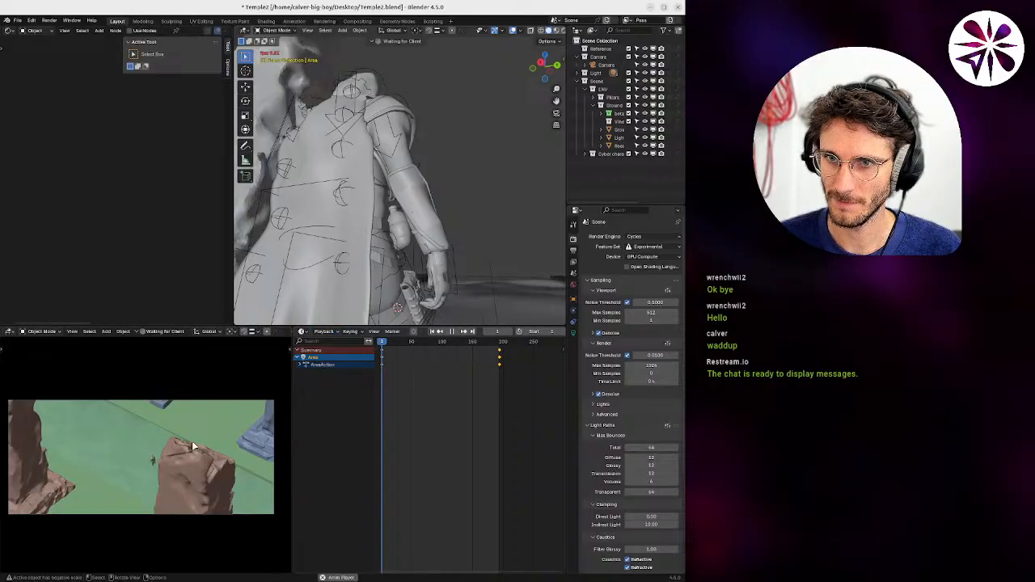
Review the character's walk from behind with further playbacks and timeline scrubbing, and return to frame 1.
key(space)
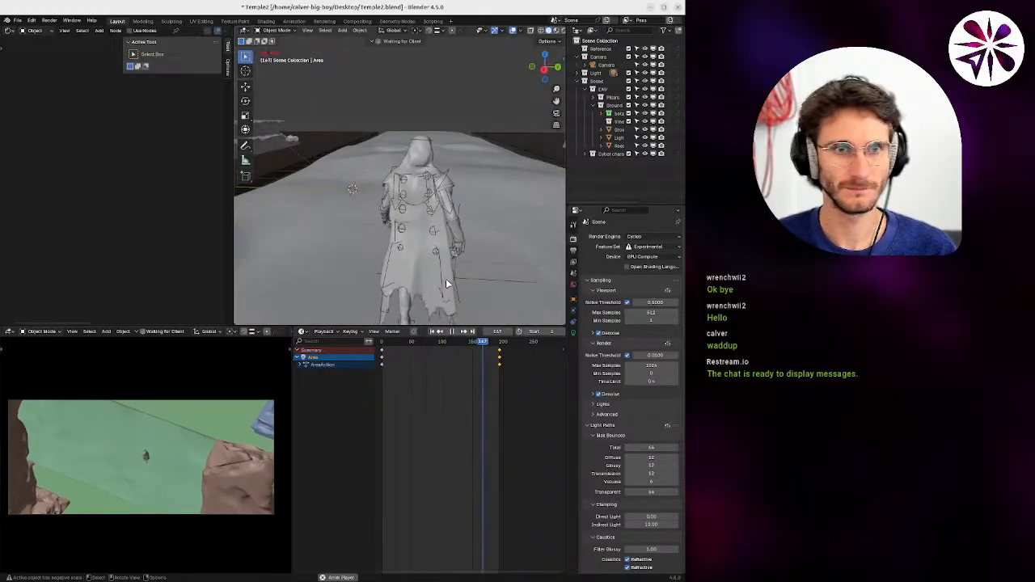
key(space)
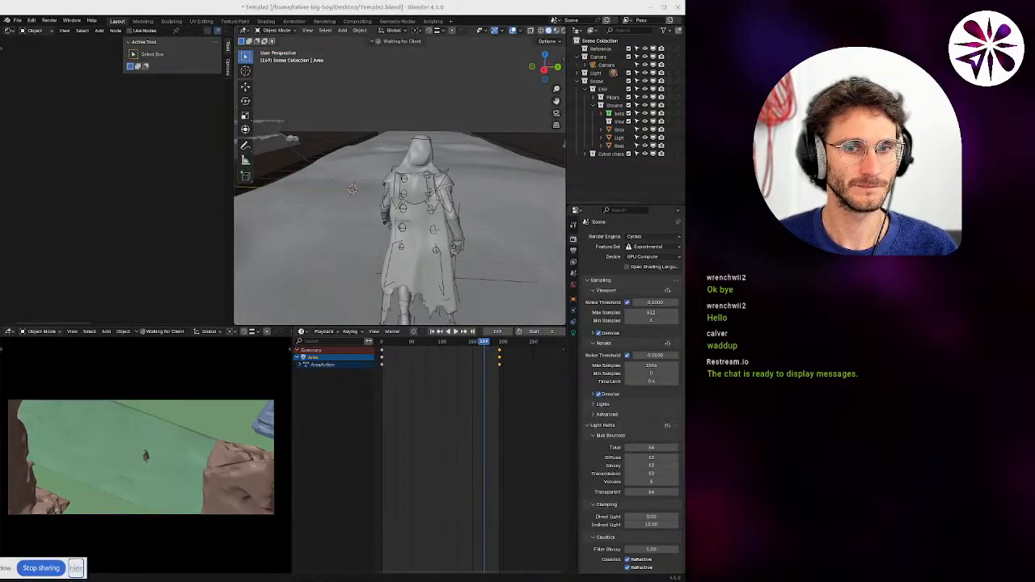
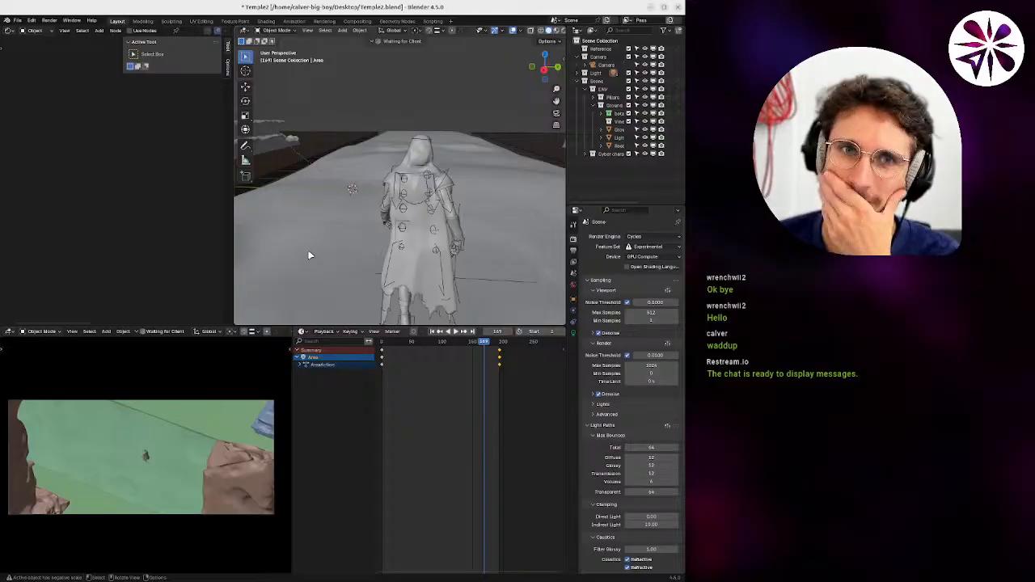
key(space)
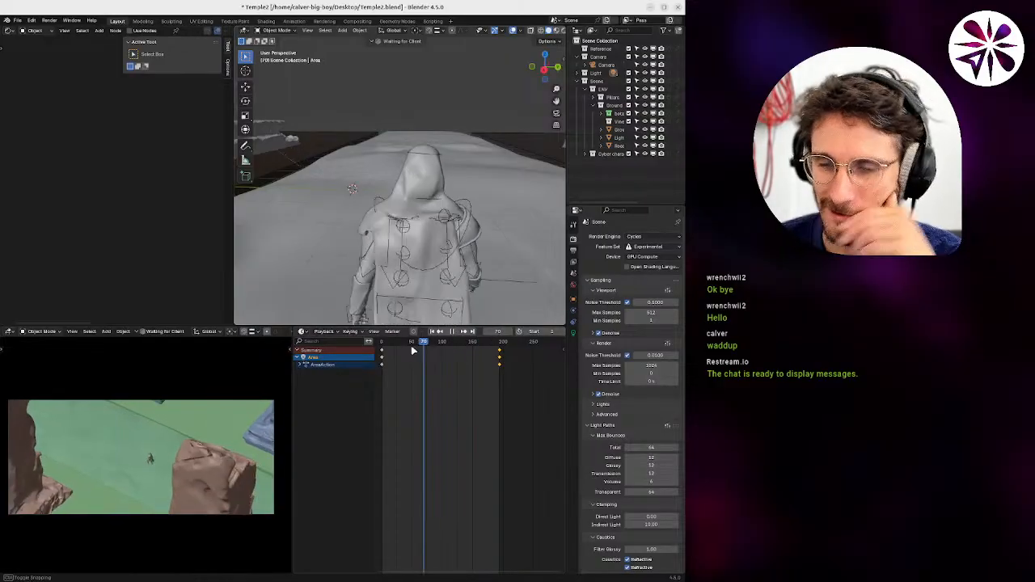
drag(422, 378, 416, 413)
click(434, 332)
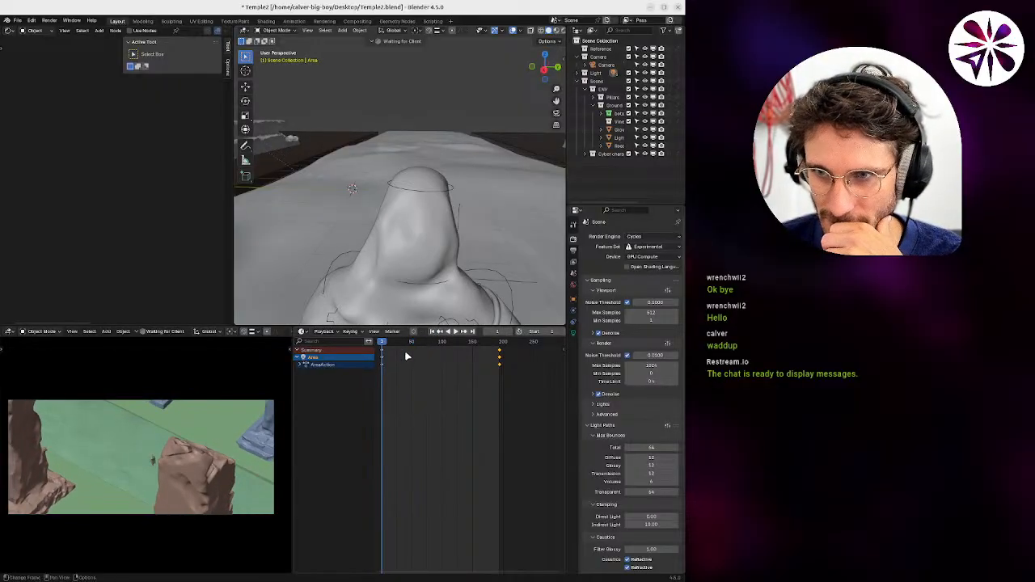
key(space)
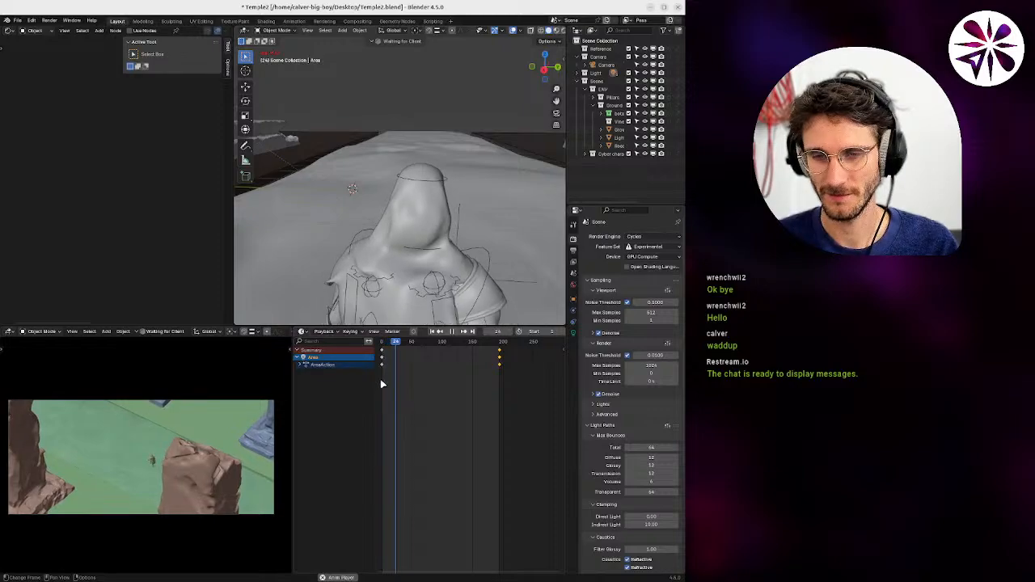
key(Escape)
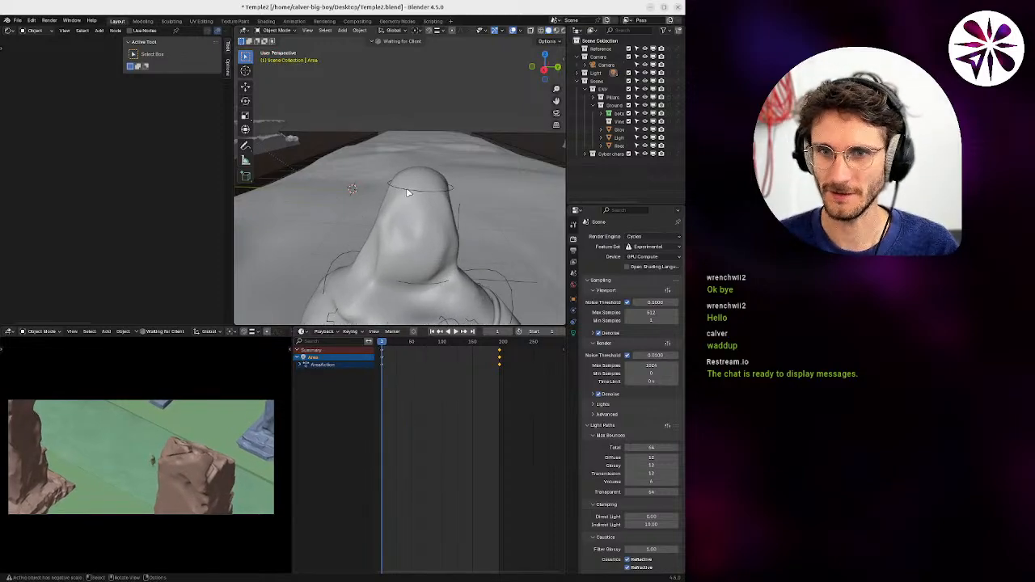
Duplicate the scene camera, place the copy beside the original, and make it the active camera.
middle_drag(356, 256, 321, 314)
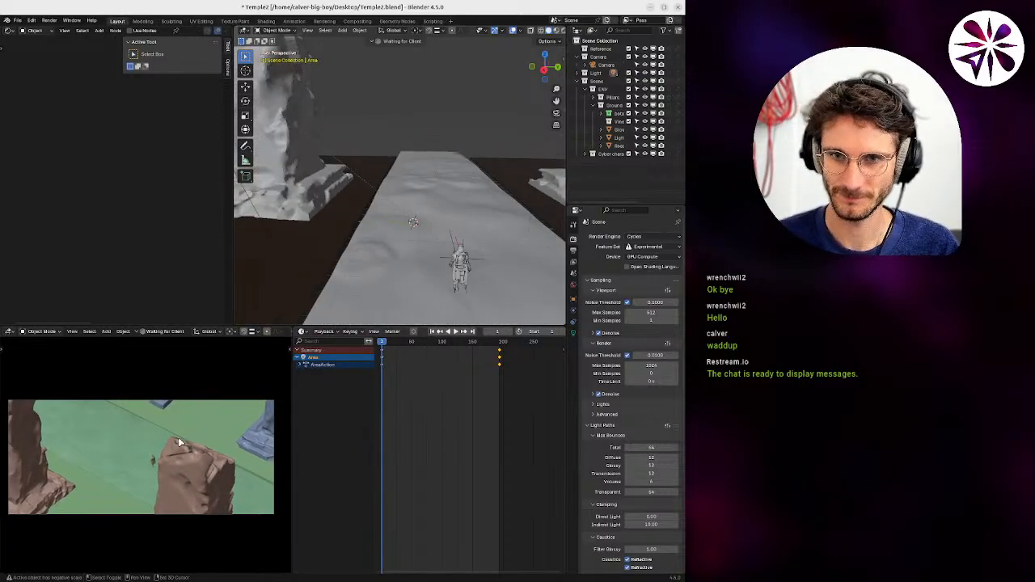
middle_drag(181, 442, 240, 421)
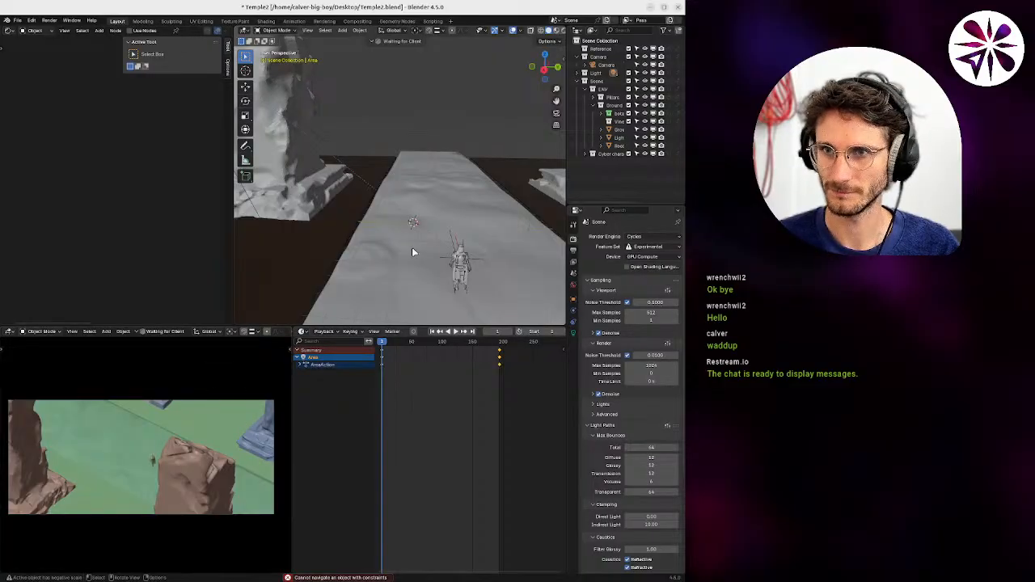
scroll(411, 247, down, 5)
shift+middle_drag(412, 232, 426, 275)
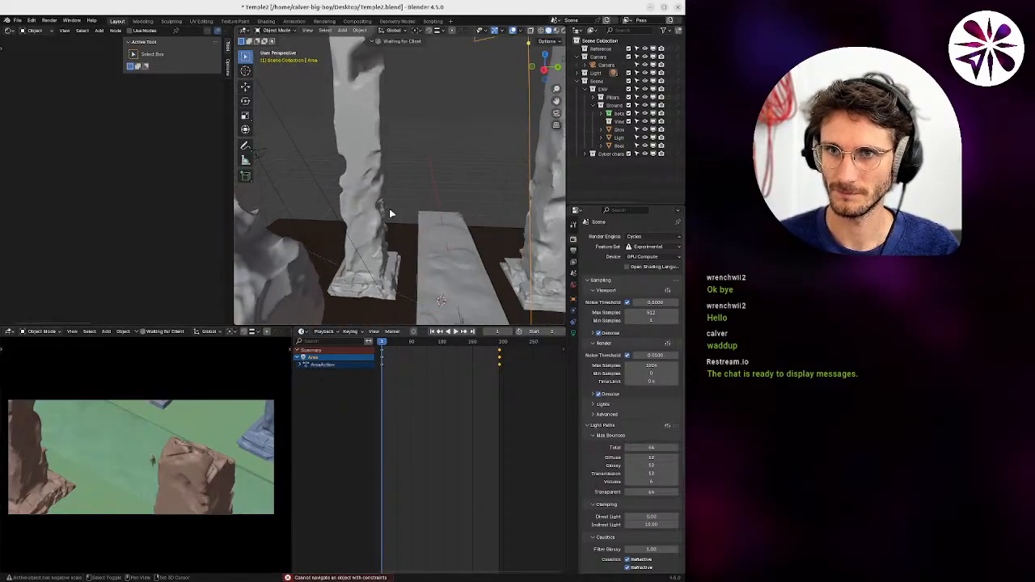
shift+middle_drag(391, 211, 333, 134)
click(335, 139)
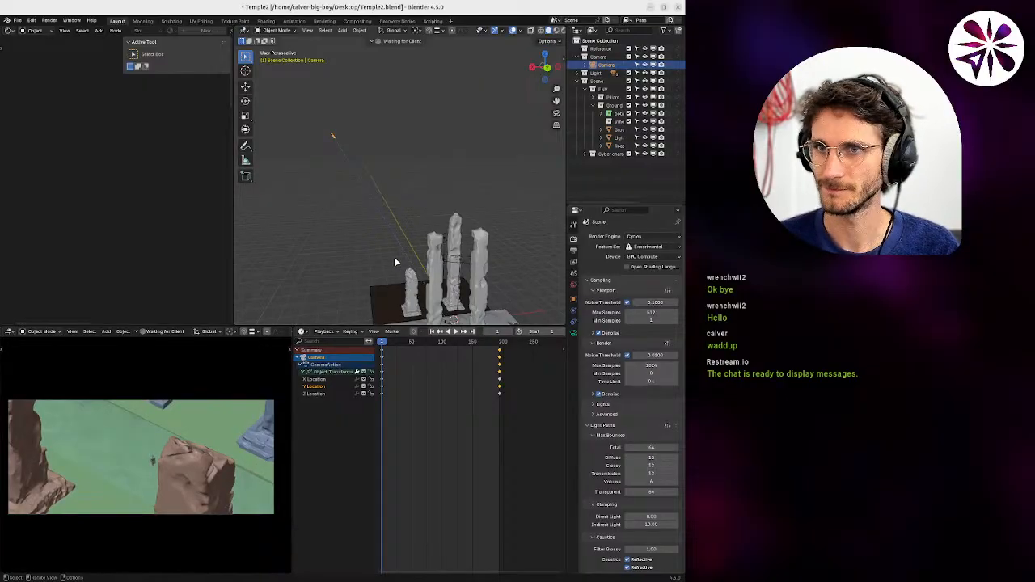
mouse_move(396, 262)
middle_down()
mouse_move(388, 257)
mouse_move(394, 266)
middle_up()
key(shift+d)
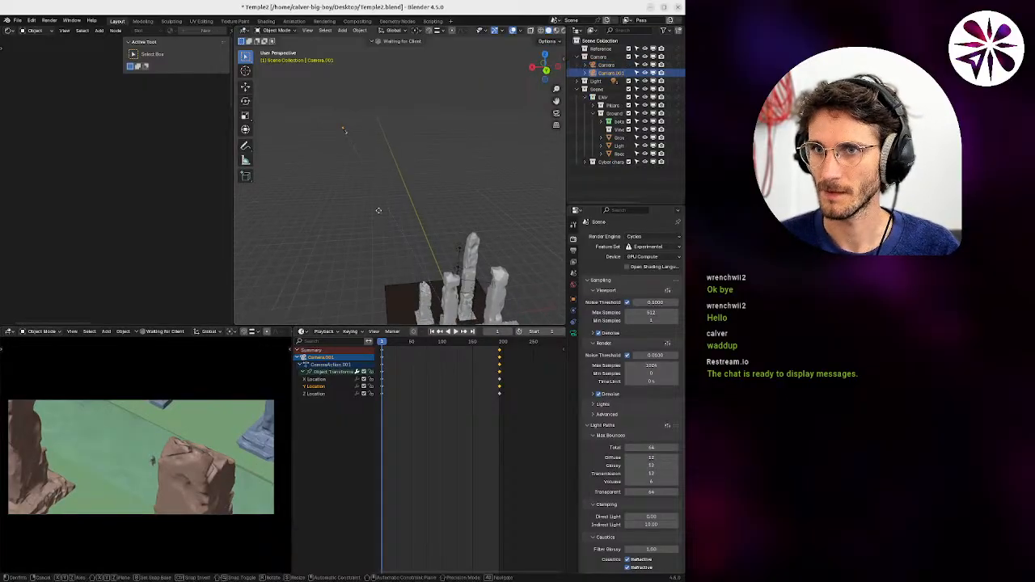
click(381, 211)
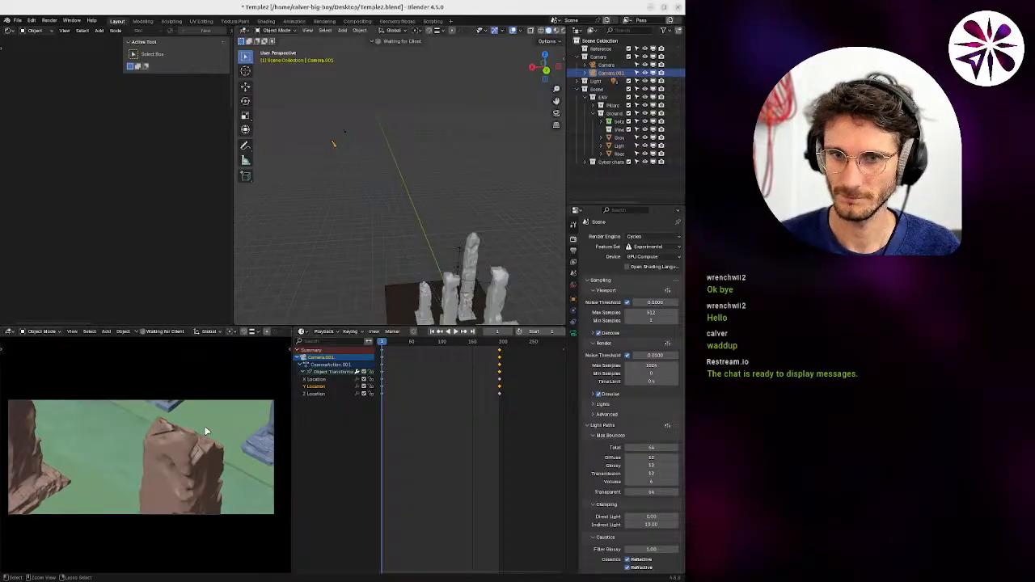
Remove the Track To constraint from the duplicated camera.
click(573, 333)
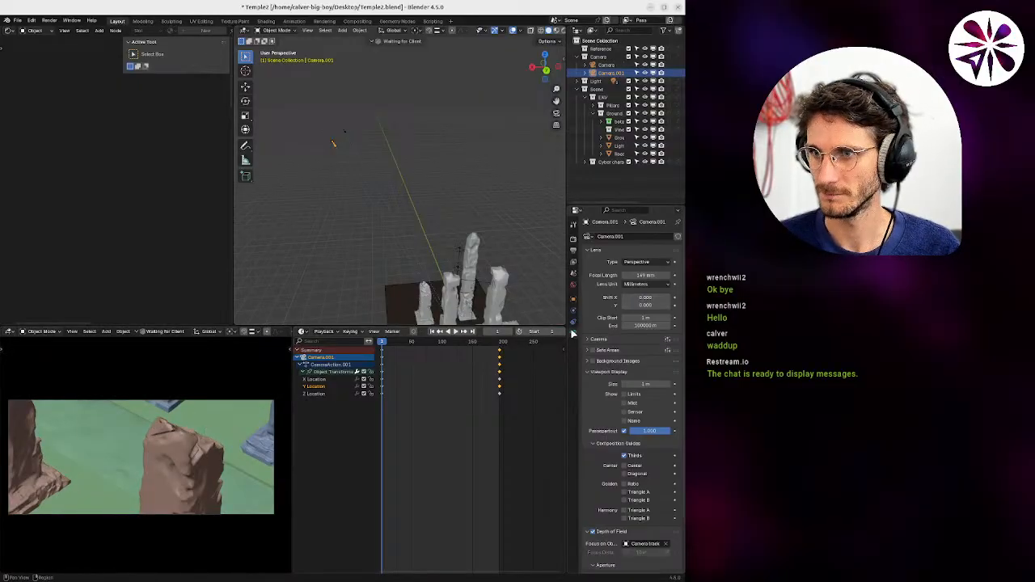
click(574, 322)
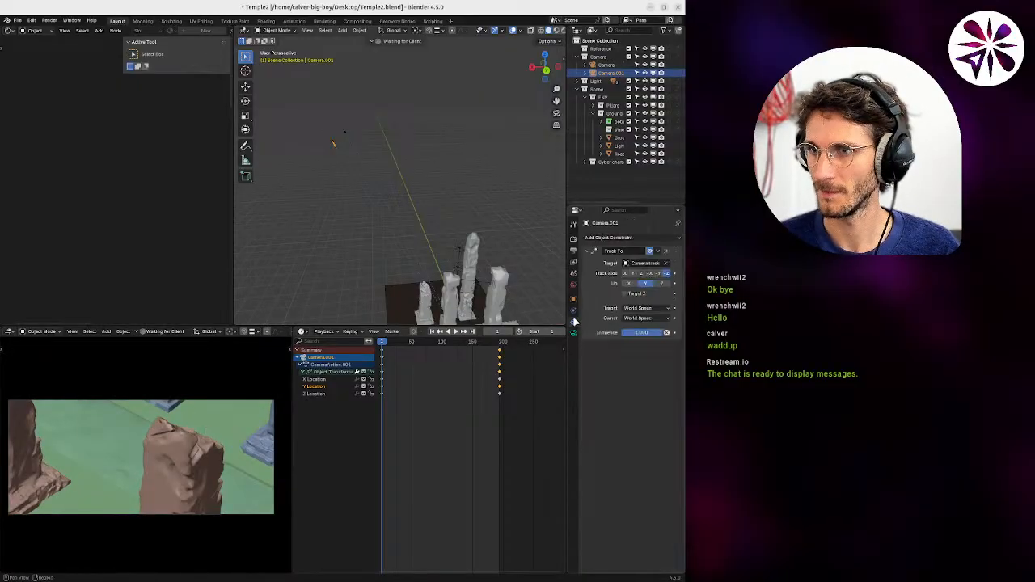
click(667, 251)
Fly the duplicated camera from its distant position in toward the pillars using walk navigation.
key(shift+grave)
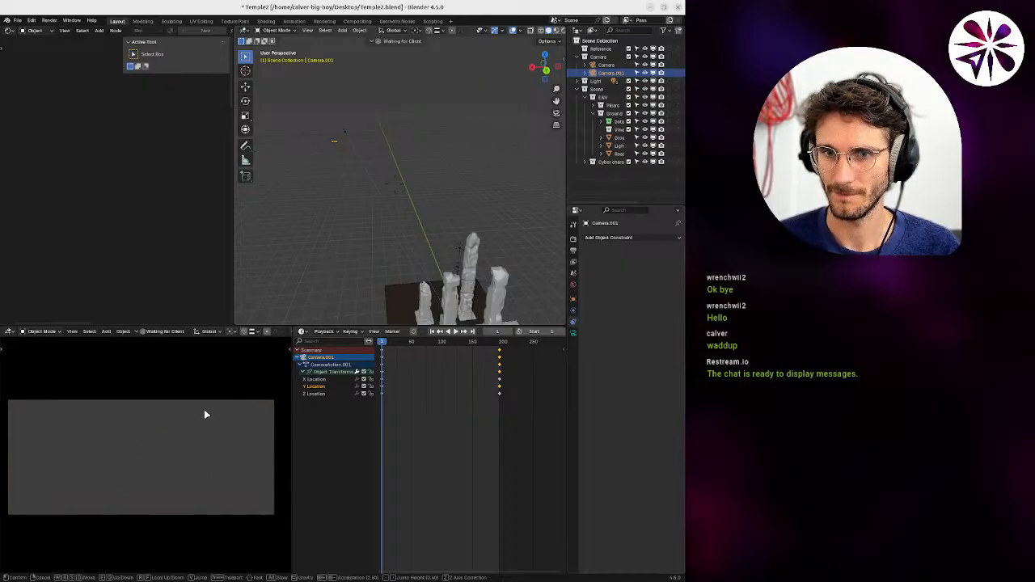
key(s)
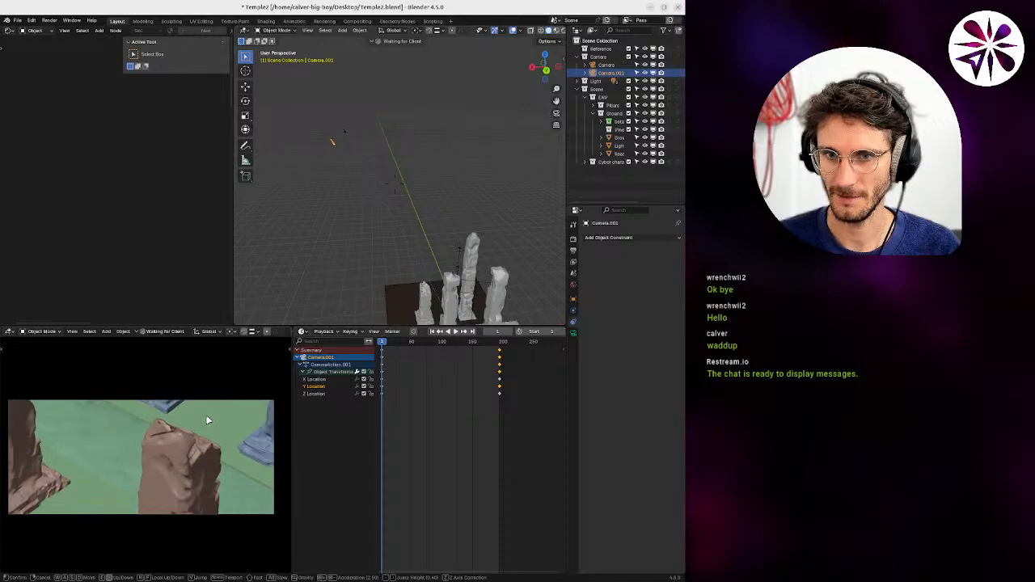
click(204, 411)
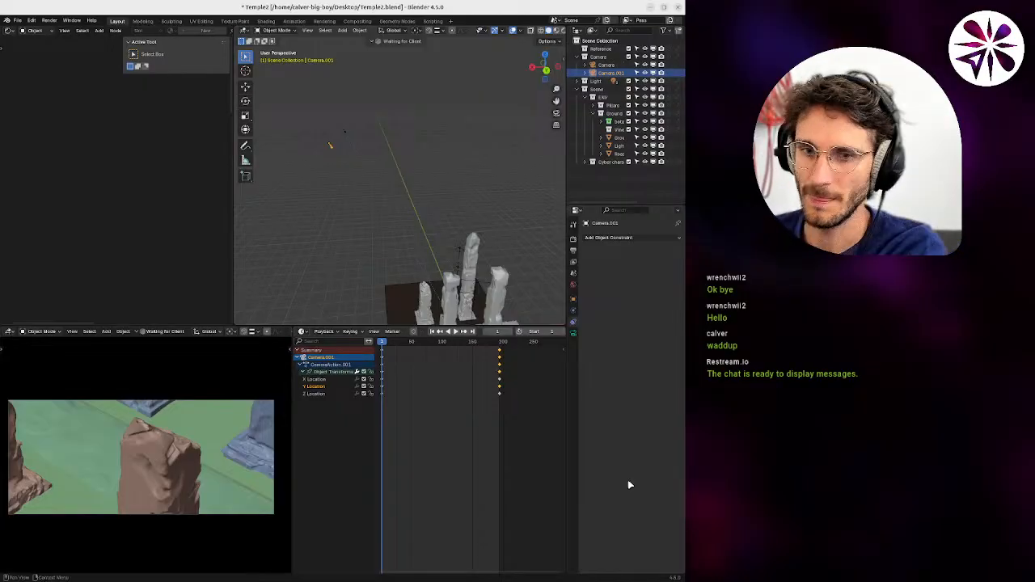
key(shift+grave)
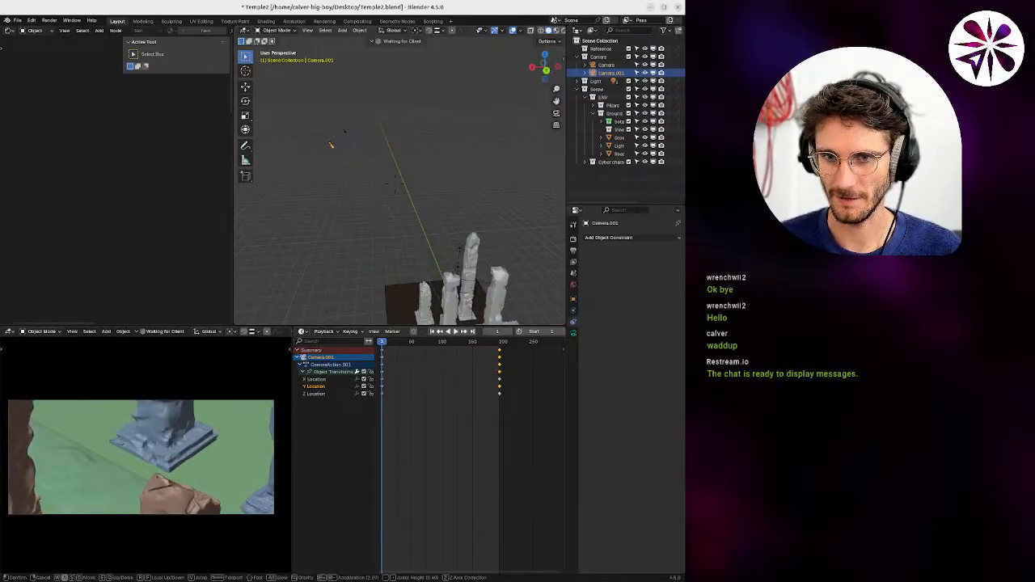
key(w)
scroll(141, 456, up, 20)
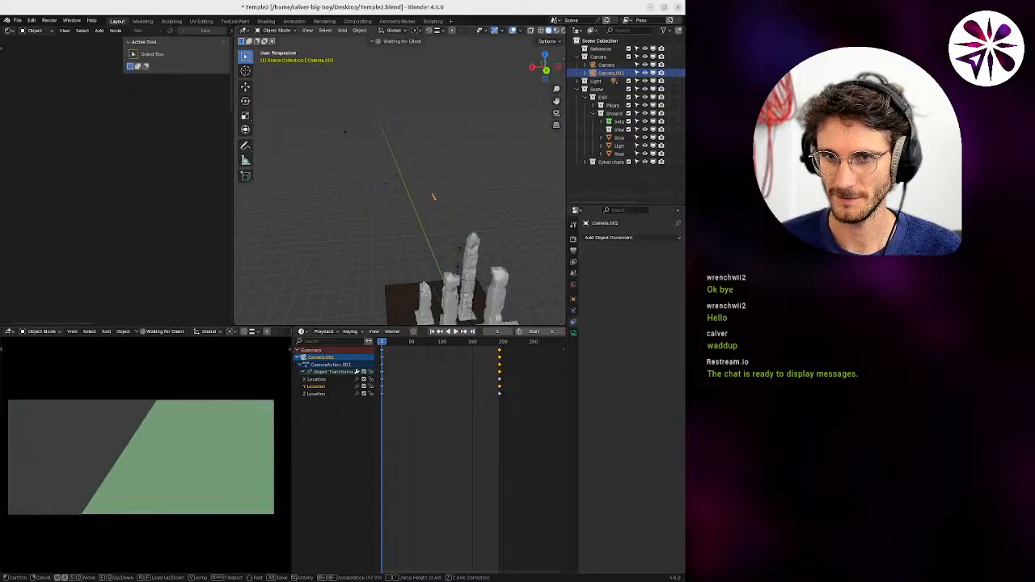
click(203, 511)
key(w)
key(q)
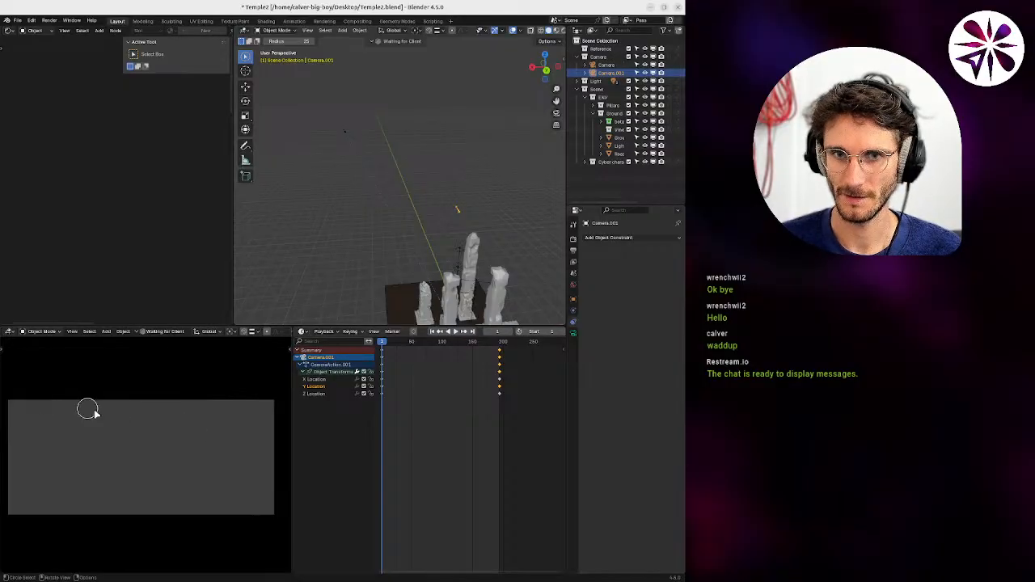
Clear the selection and fly the camera until it frames the character on the road between two pillars.
click(184, 457)
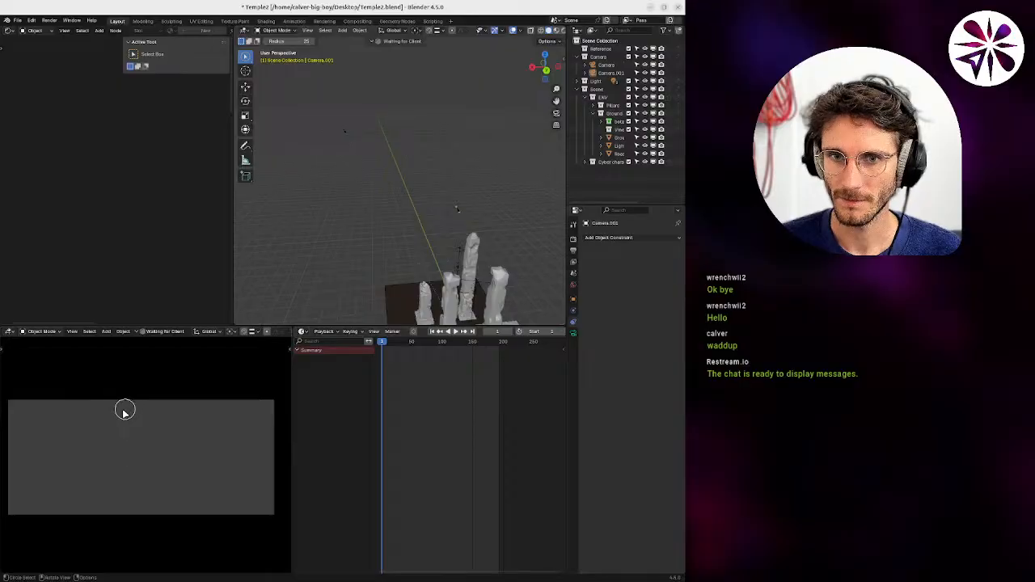
scroll(124, 413, down, 3)
scroll(120, 418, up, 2)
key(shift+grave)
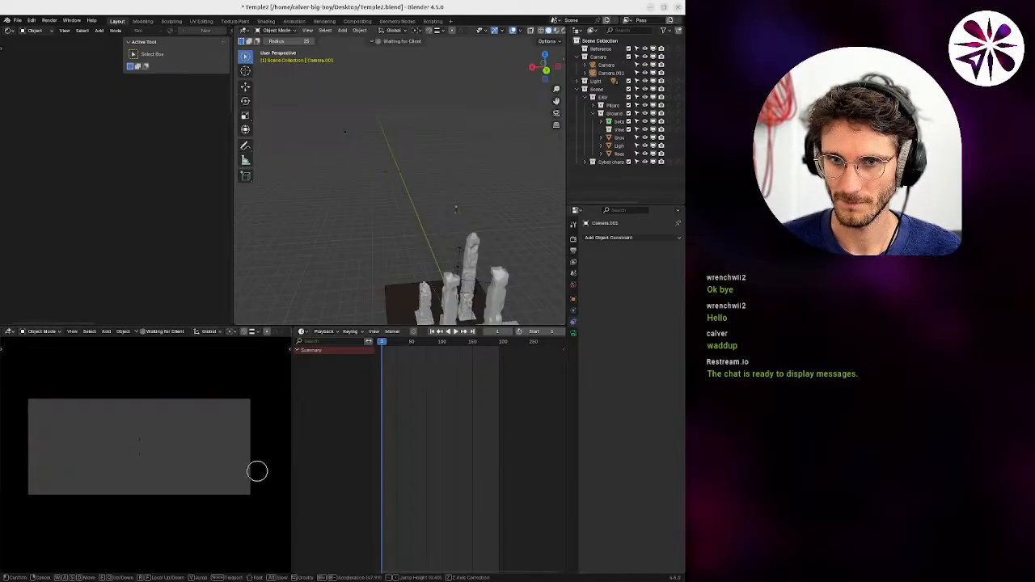
click(184, 427)
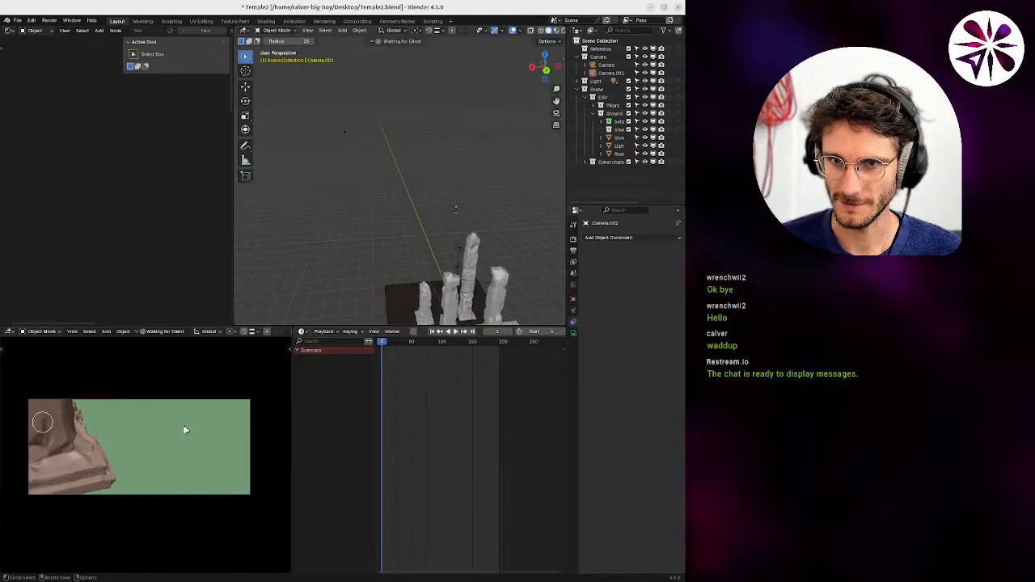
key(shift+grave)
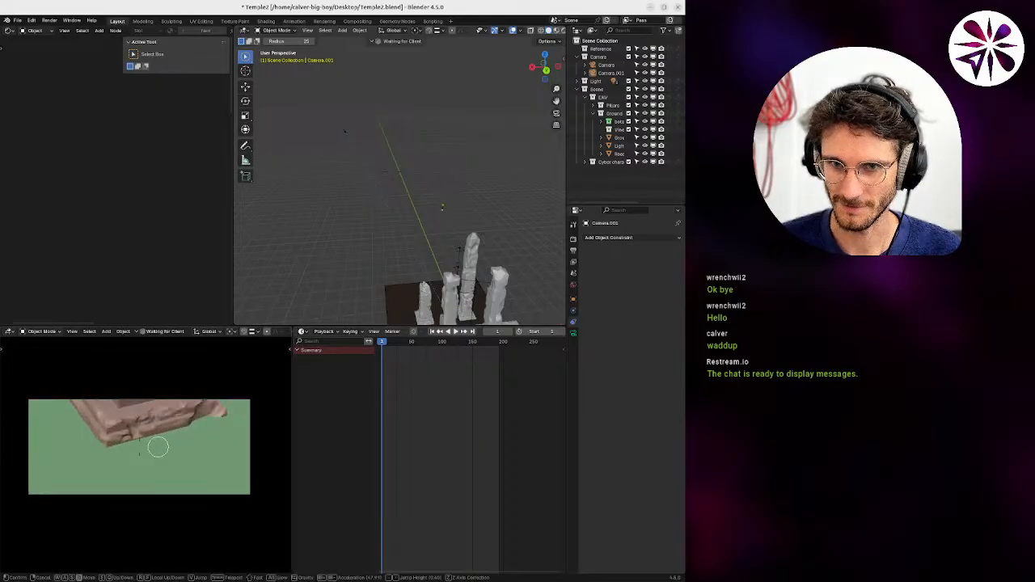
click(136, 438)
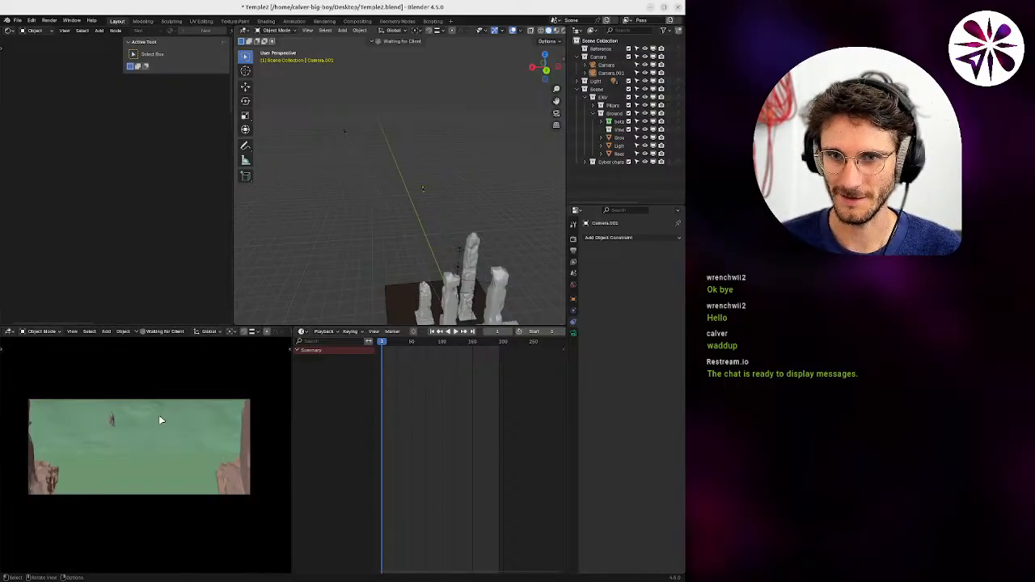
Move the camera to a low view with a large pillar in the foreground and the character small beside it.
key(shift+grave)
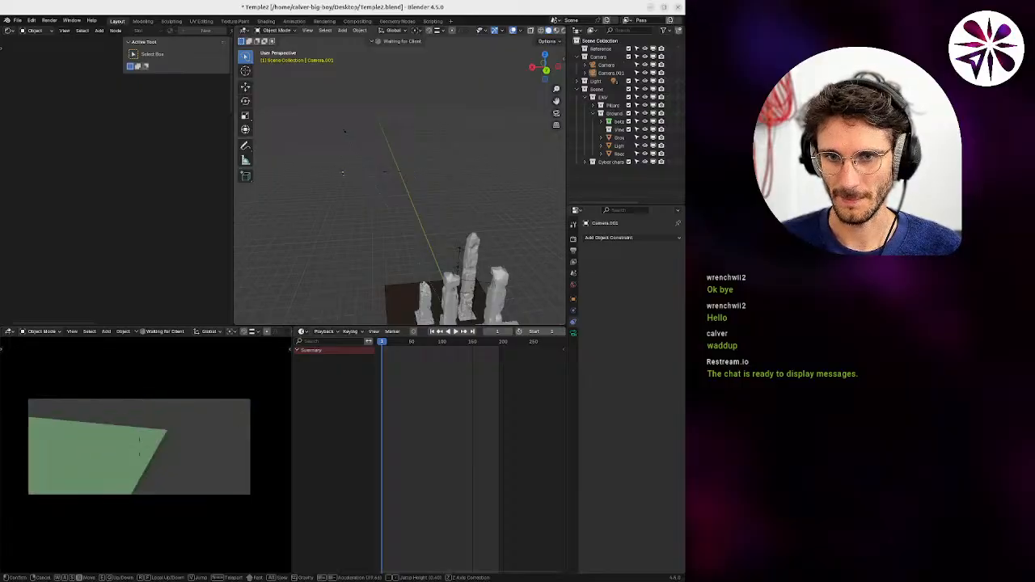
key(w)
key(a)
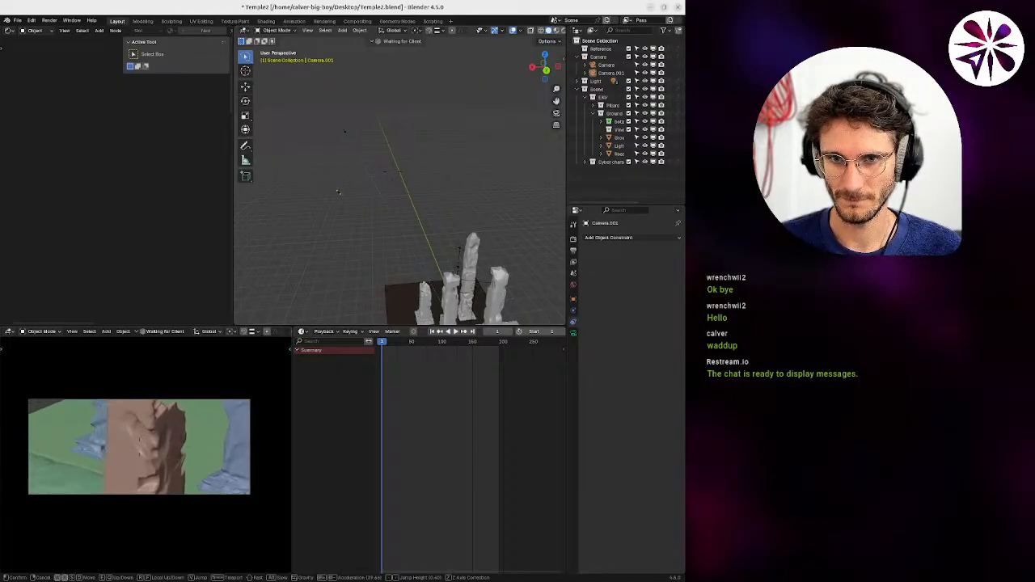
scroll(140, 446, down, 6)
key(d)
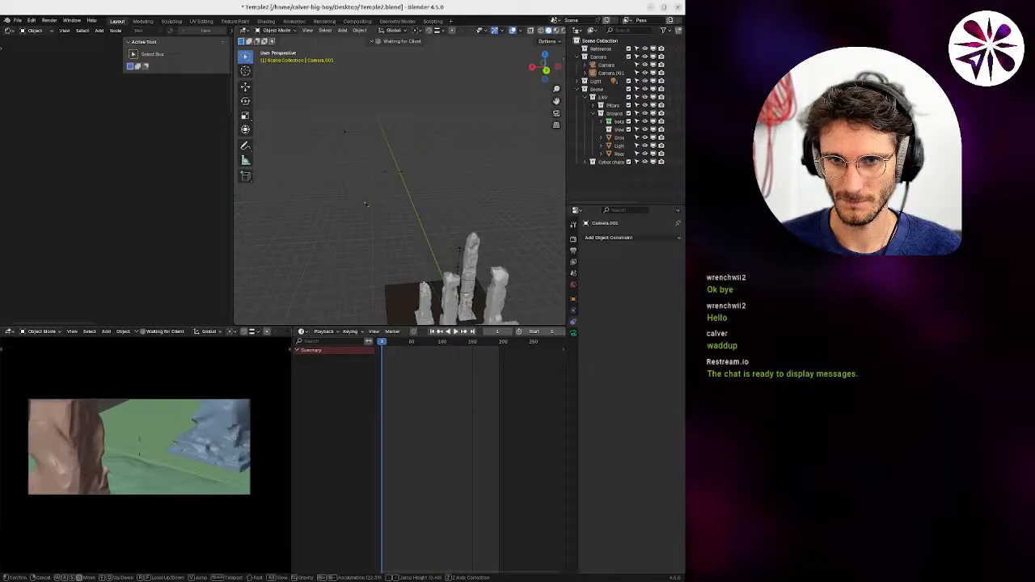
scroll(139, 446, down, 2)
key(w)
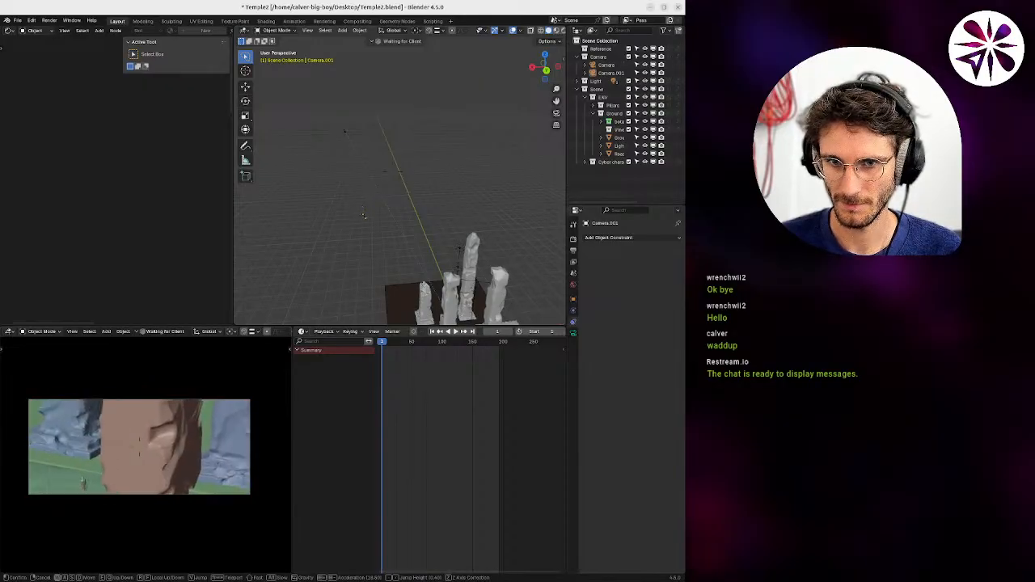
key(q)
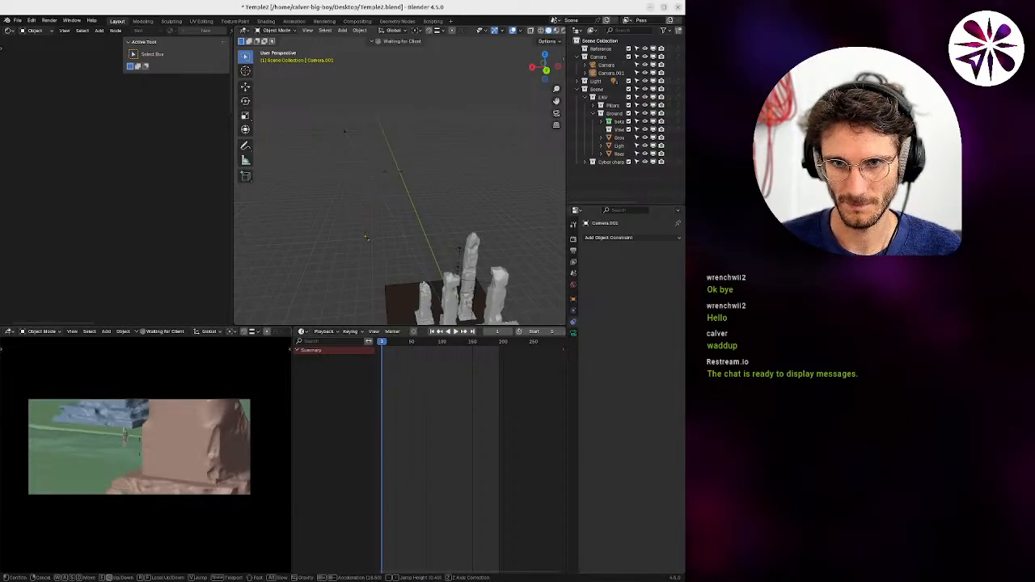
click(218, 434)
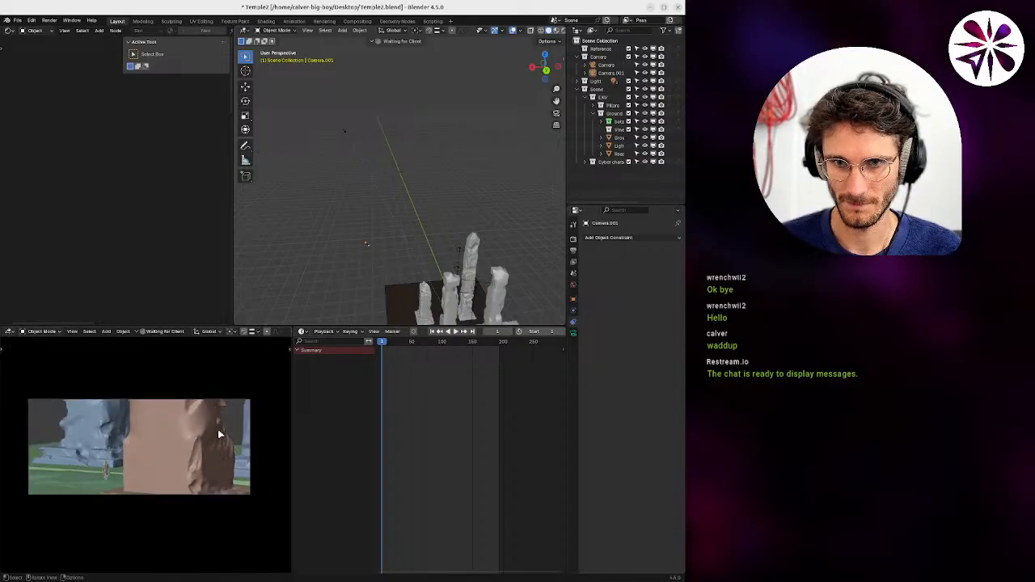
Examine the new camera framing, the pillars and the character on the road from several angles.
scroll(131, 470, up, 1)
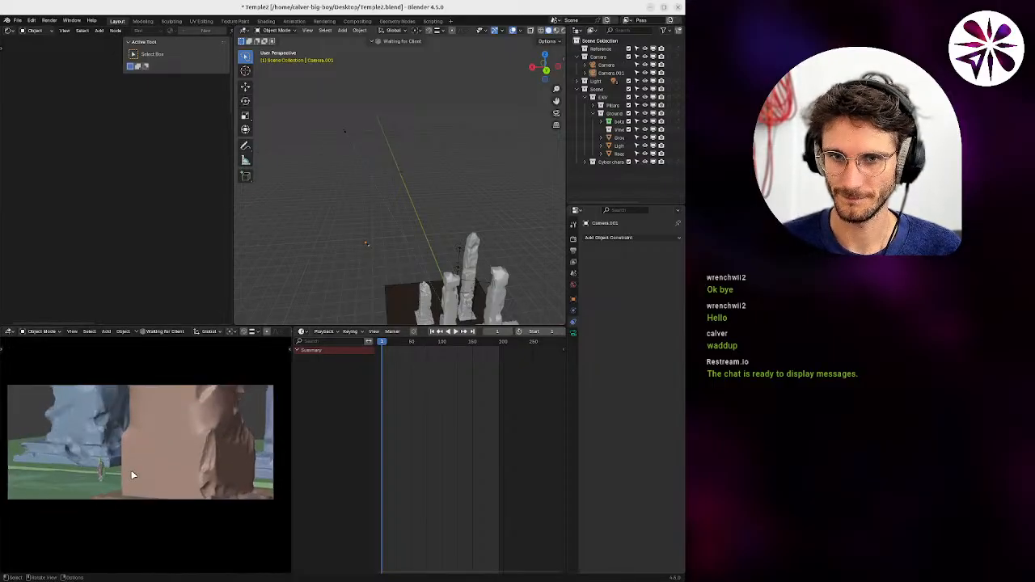
shift+middle_drag(138, 454, 138, 454)
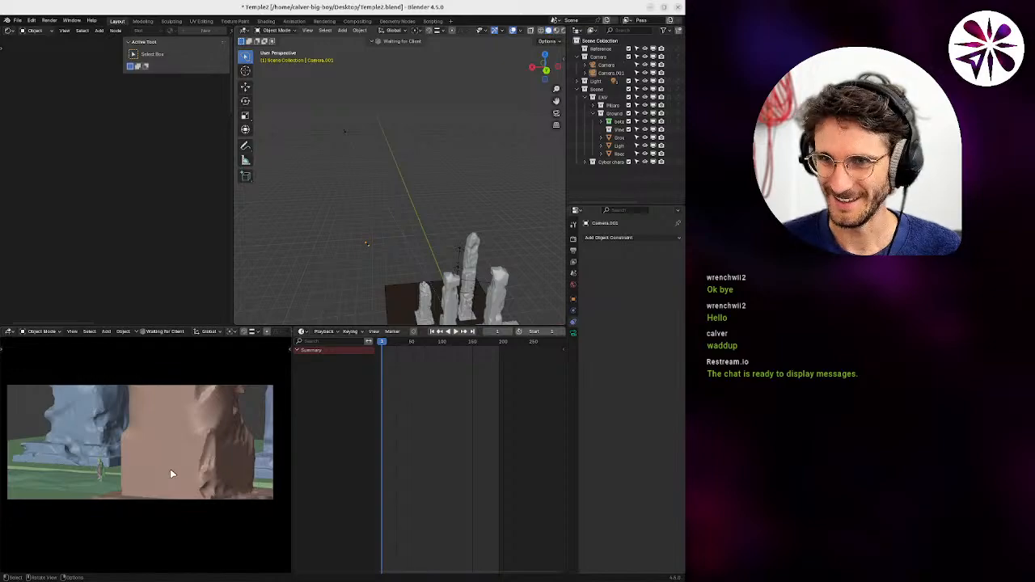
scroll(467, 119, up, 5)
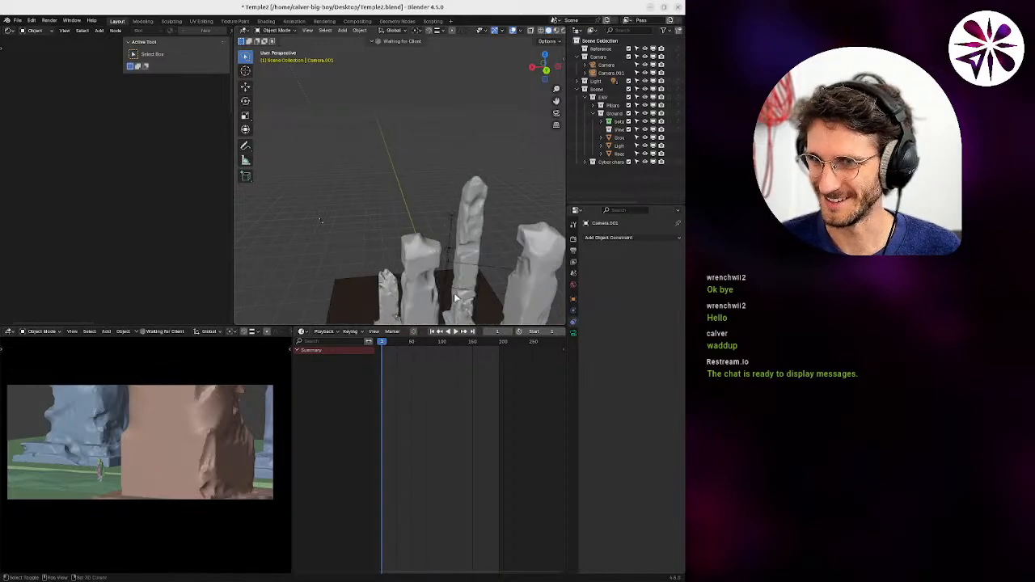
middle_drag(450, 216, 512, 284)
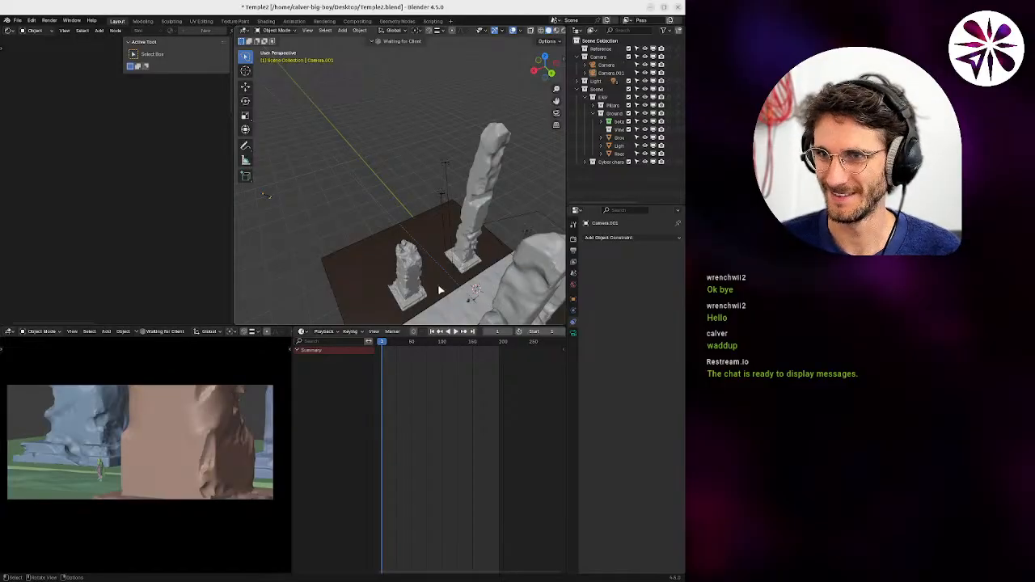
middle_drag(458, 289, 381, 169)
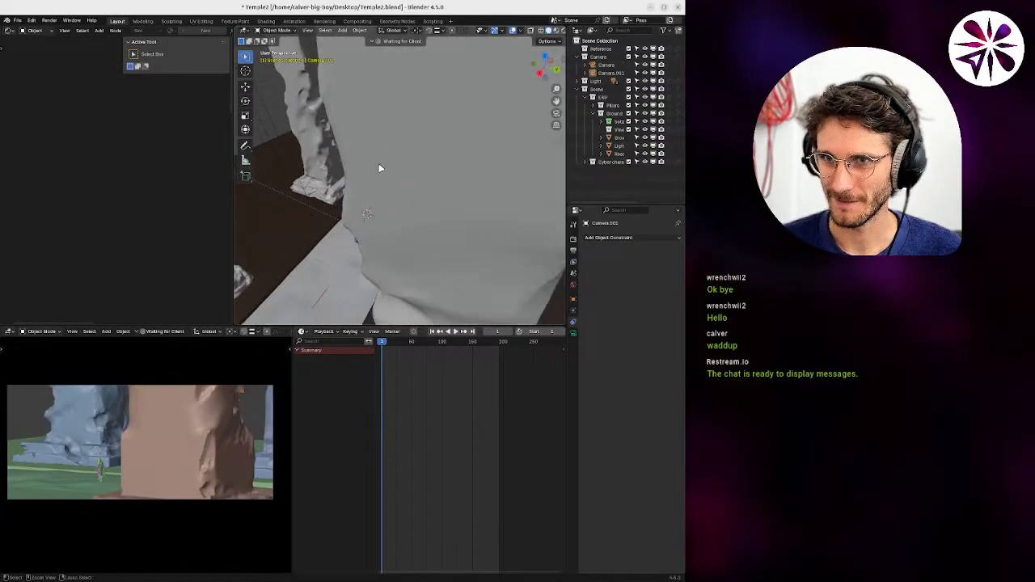
shift+middle_drag(324, 262, 409, 242)
ctrl+middle_drag(409, 242, 505, 214)
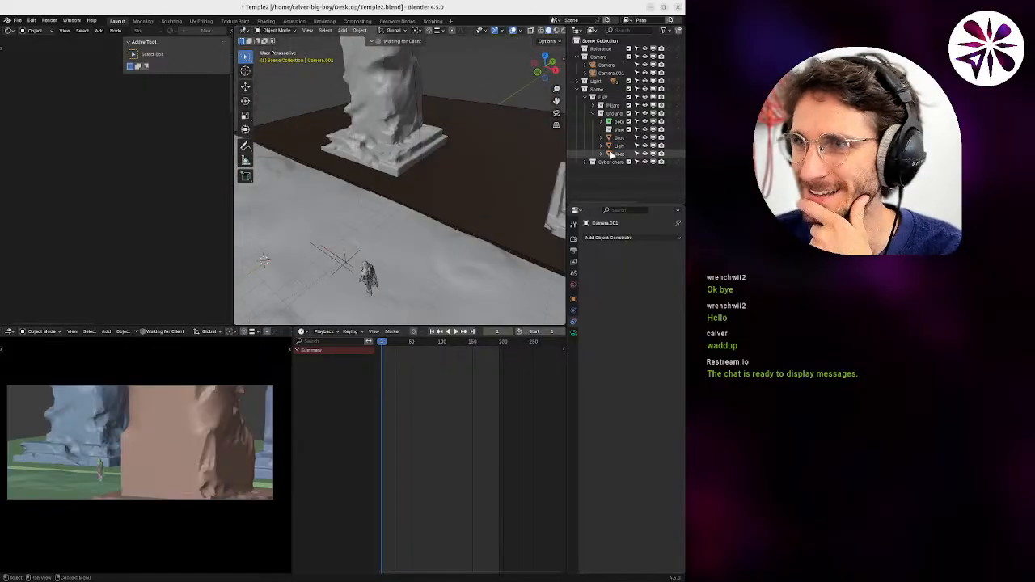
middle_drag(409, 156, 467, 173)
Inspect the ground object's particle systems and exclude the Ground collection from the view layer.
click(509, 175)
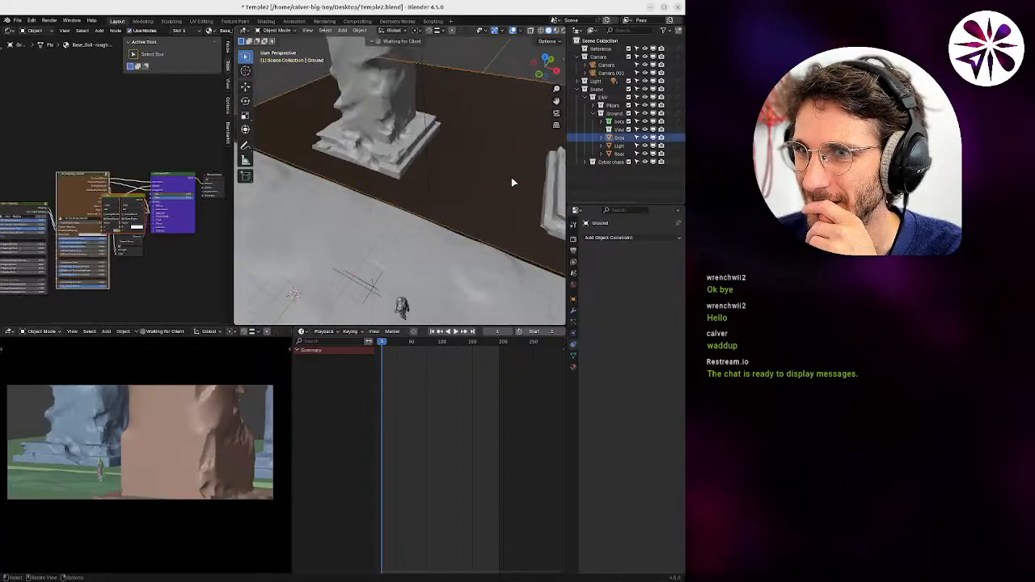
click(575, 334)
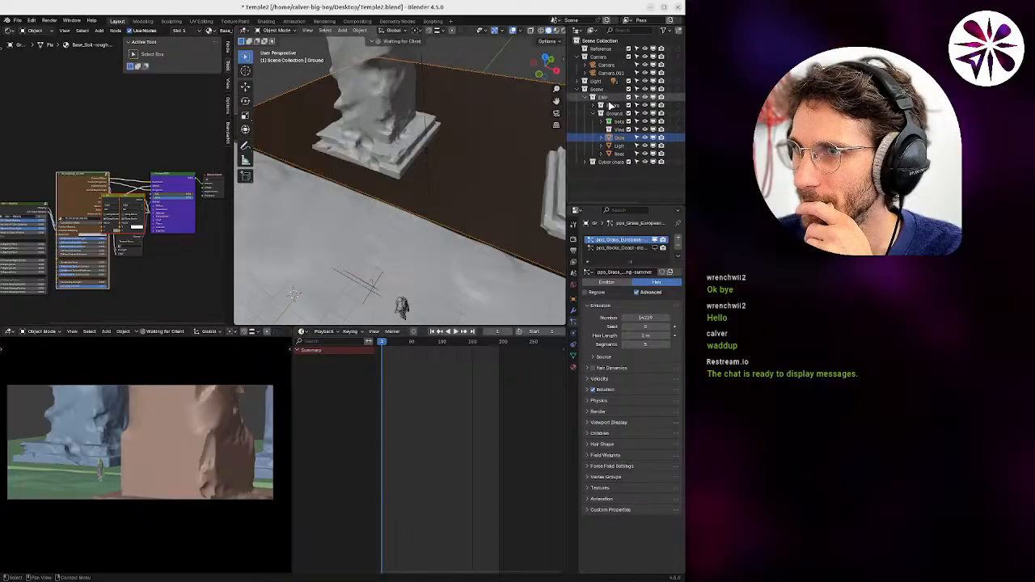
middle_drag(616, 115, 588, 117)
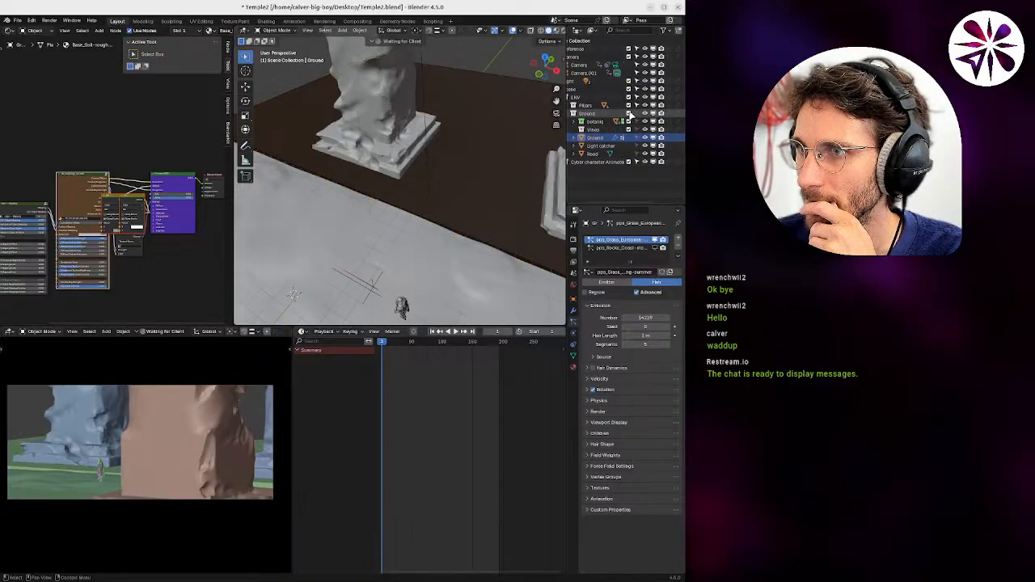
click(629, 114)
middle_drag(499, 196, 399, 189)
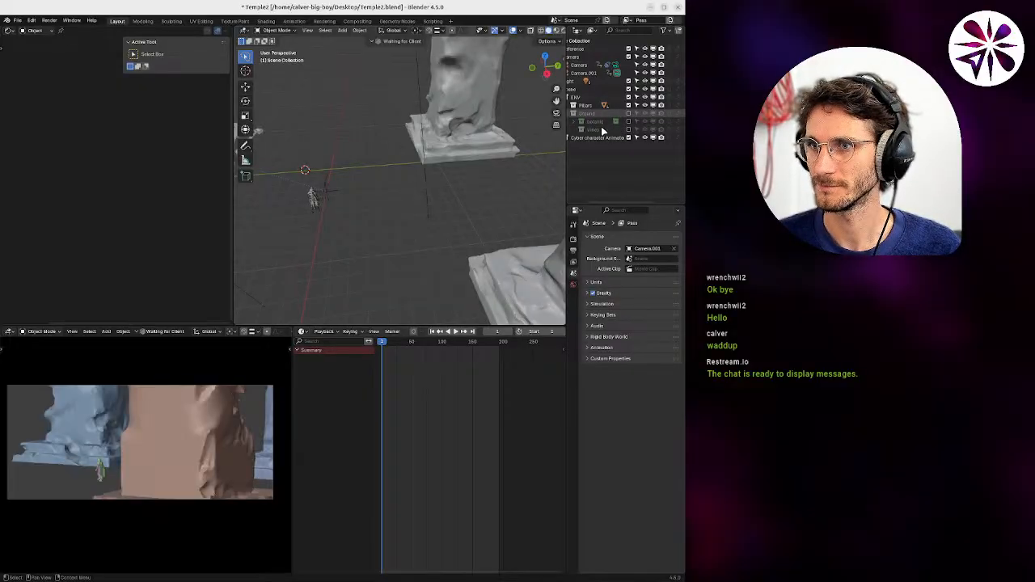
Include the Ground collection in the view layer again and turn off viewport display of the Ground object's grass particle modifier.
click(629, 114)
click(622, 122)
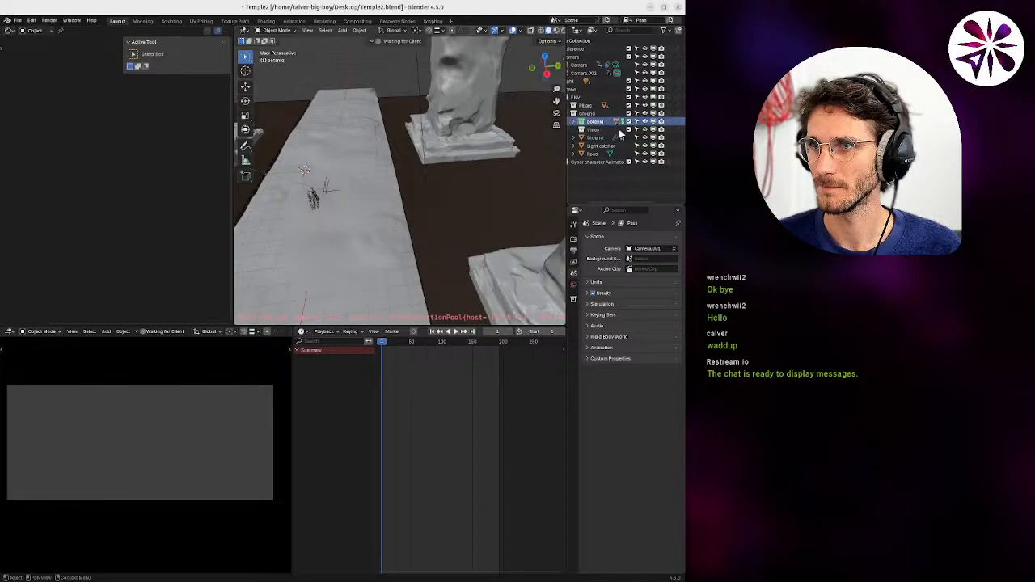
click(597, 137)
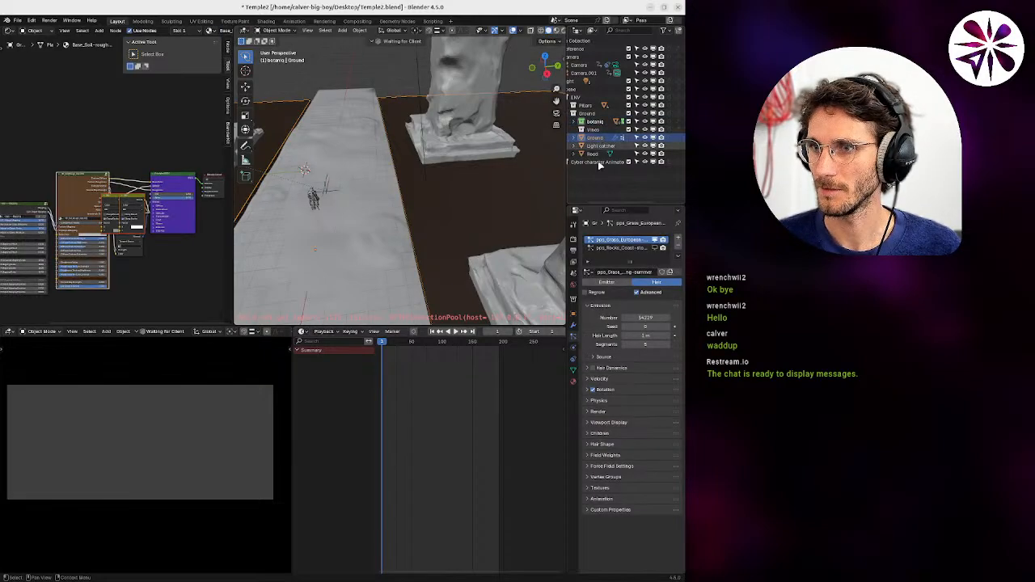
click(573, 326)
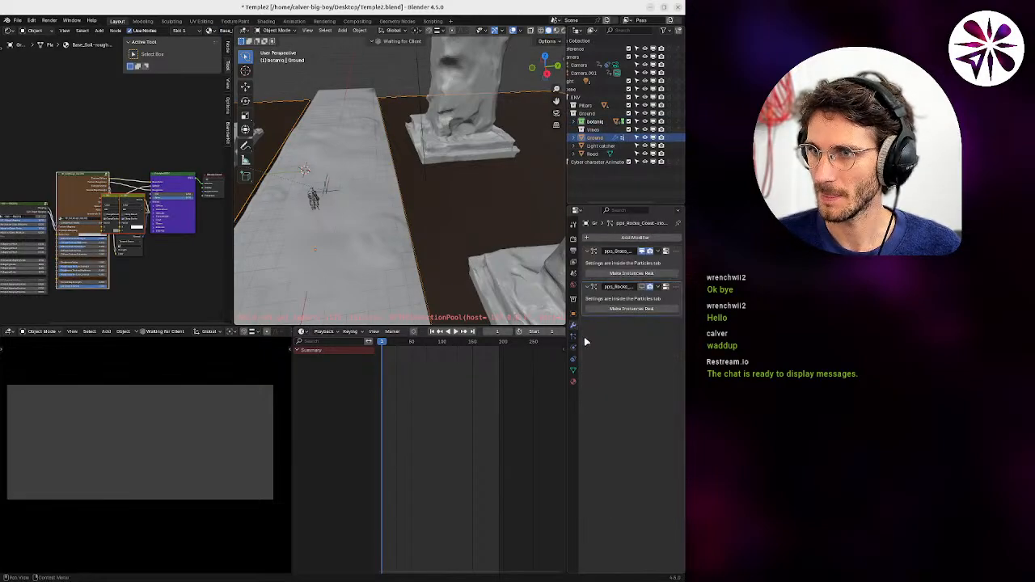
click(643, 253)
middle_drag(424, 283, 477, 275)
key(space)
key(Escape)
middle_drag(363, 209, 426, 185)
Fly the camera down to a low view with a pillar in the foreground and the character on the road beside it.
key(shift+grave)
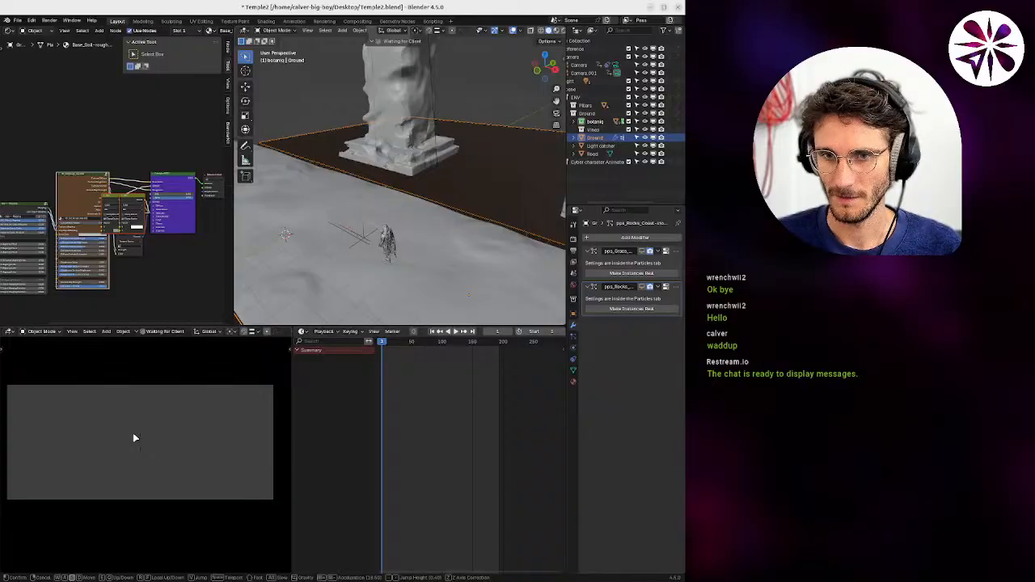
key(s)
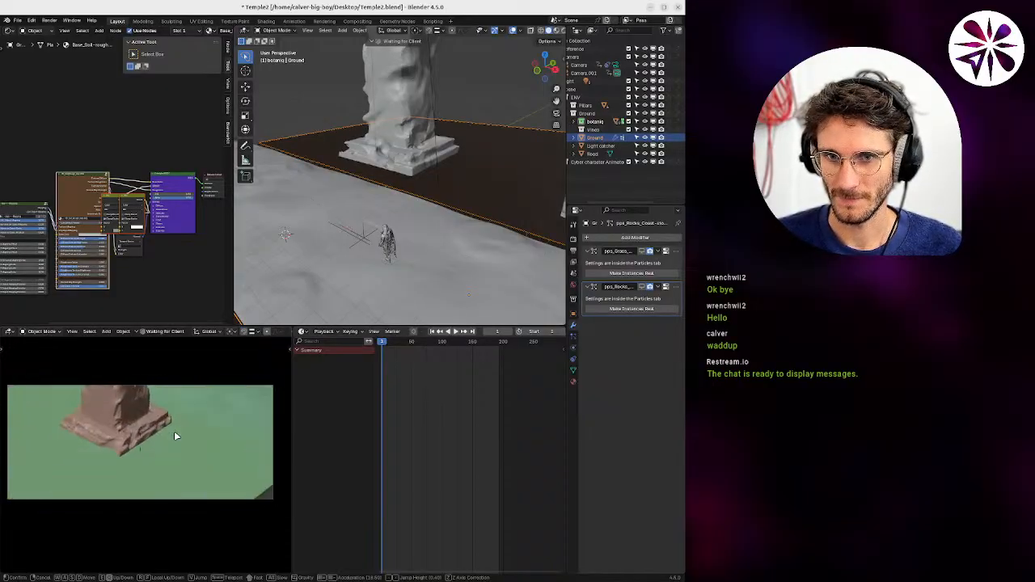
key(q)
key(s)
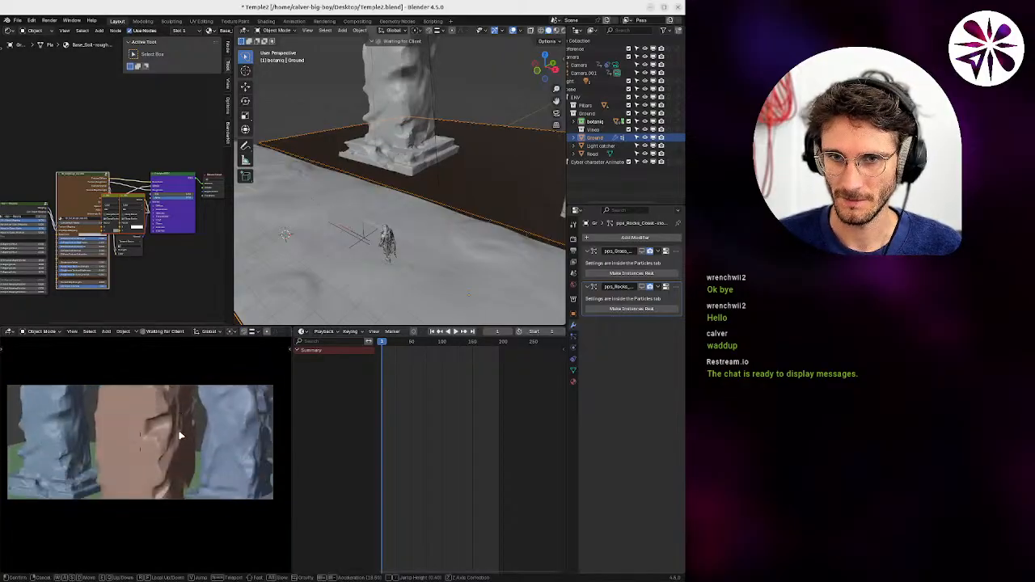
right_click(177, 432)
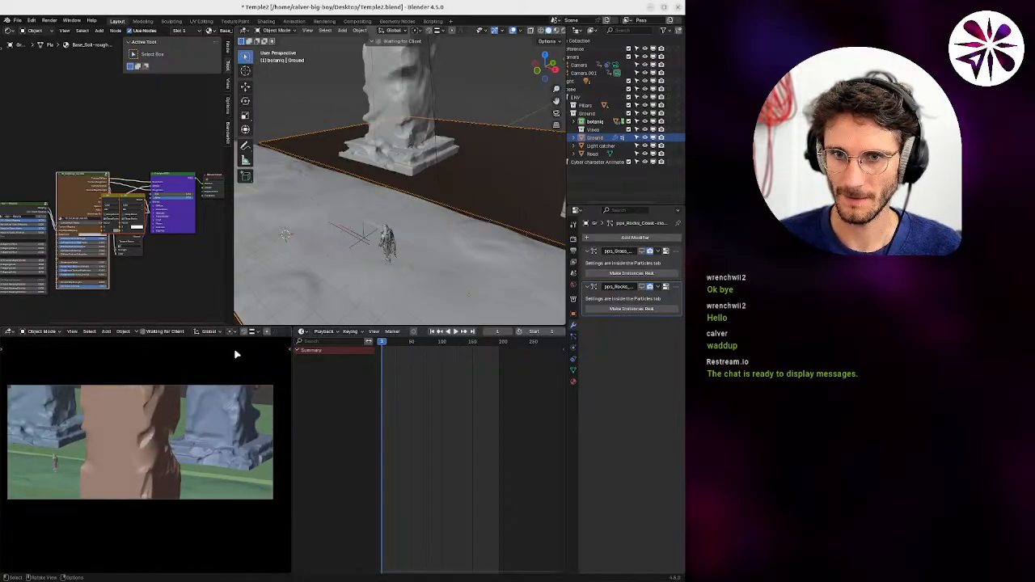
scroll(437, 187, down, 6)
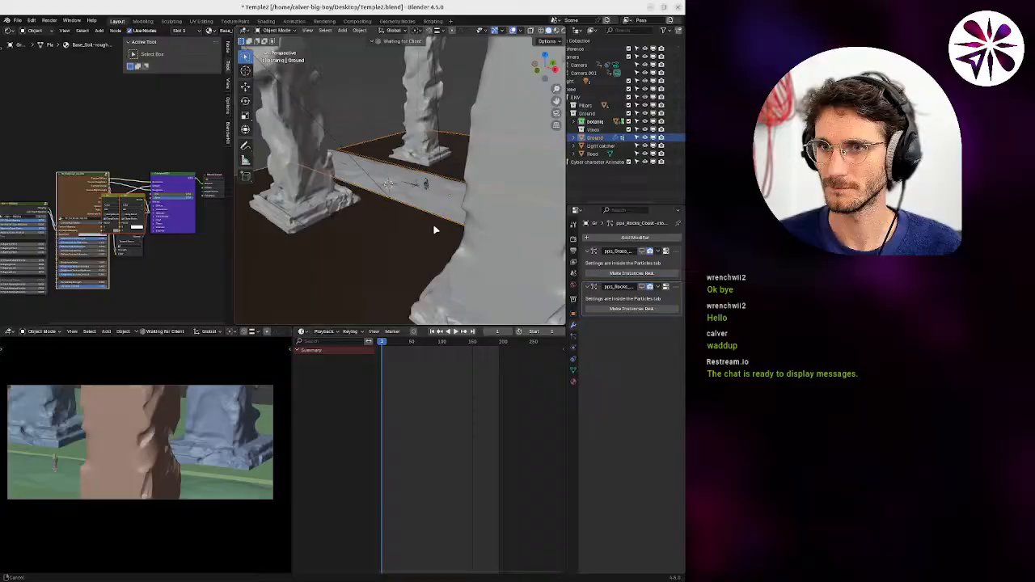
Set the display graphics backend to Vulkan in the system preferences and save the preferences.
click(32, 22)
click(50, 125)
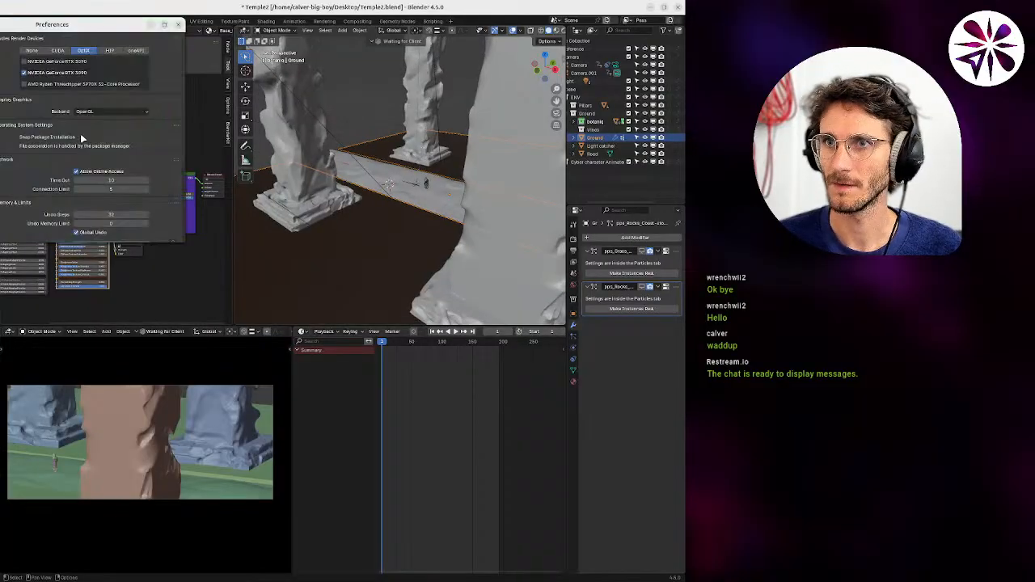
drag(83, 36, 238, 94)
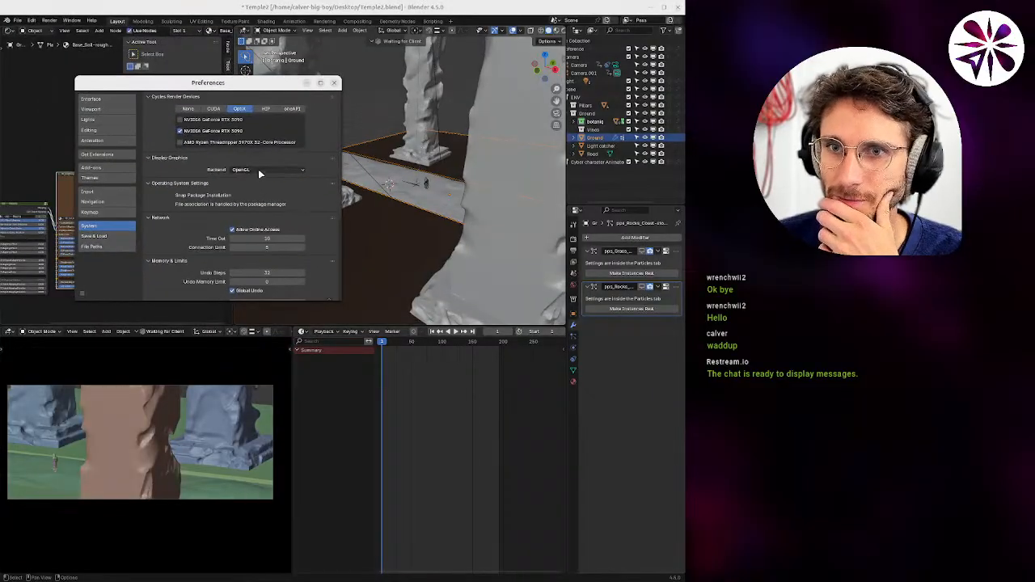
click(258, 169)
click(265, 186)
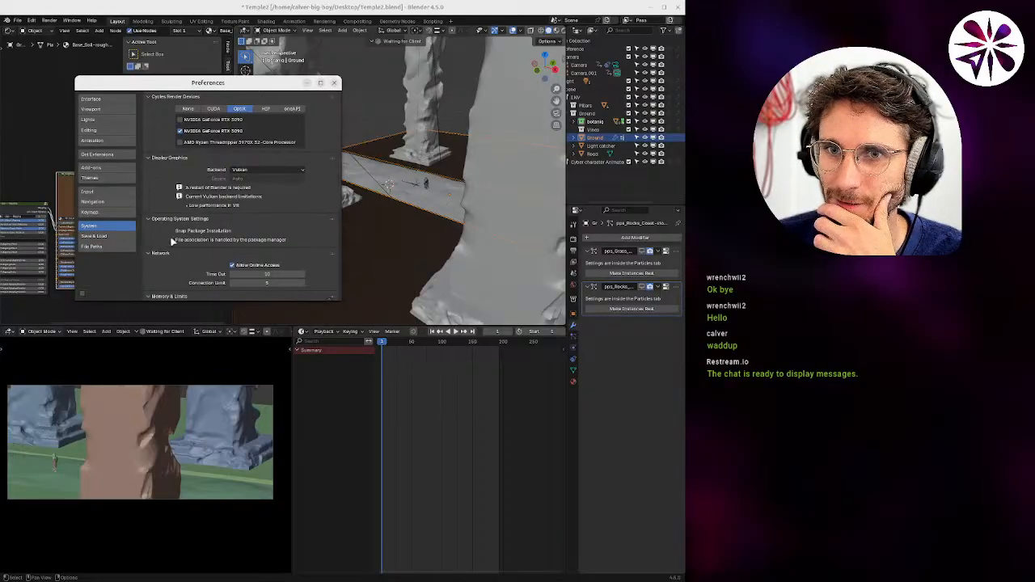
click(81, 295)
click(119, 266)
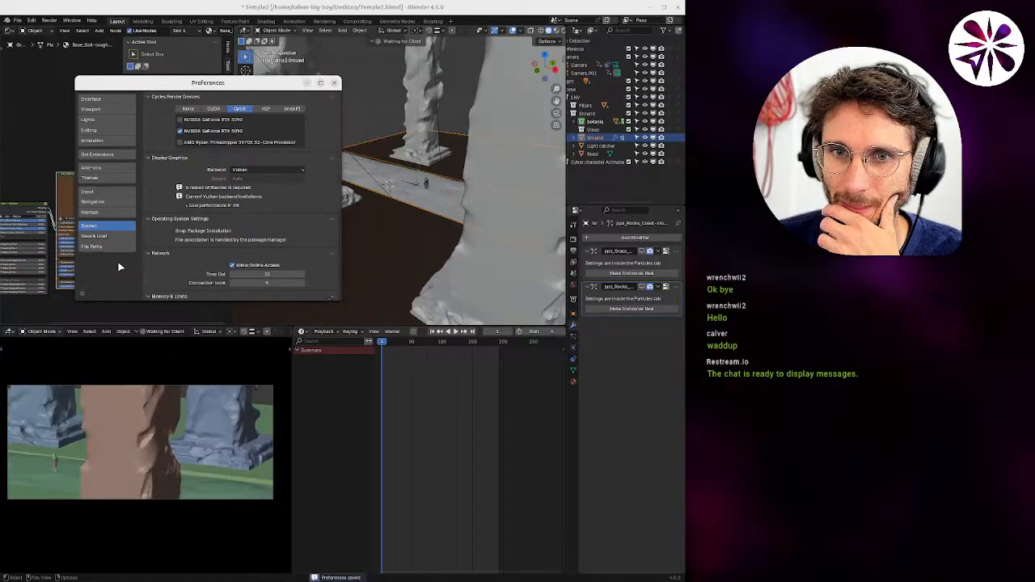
Close Blender with the scene changes saved, restart it and reopen Temple2.blend.
click(334, 82)
click(678, 6)
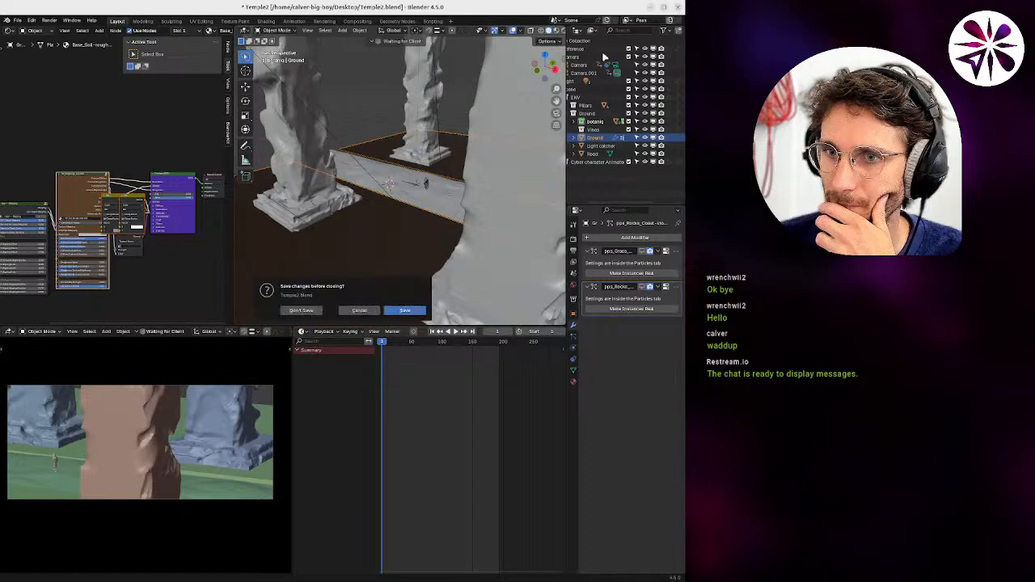
click(384, 310)
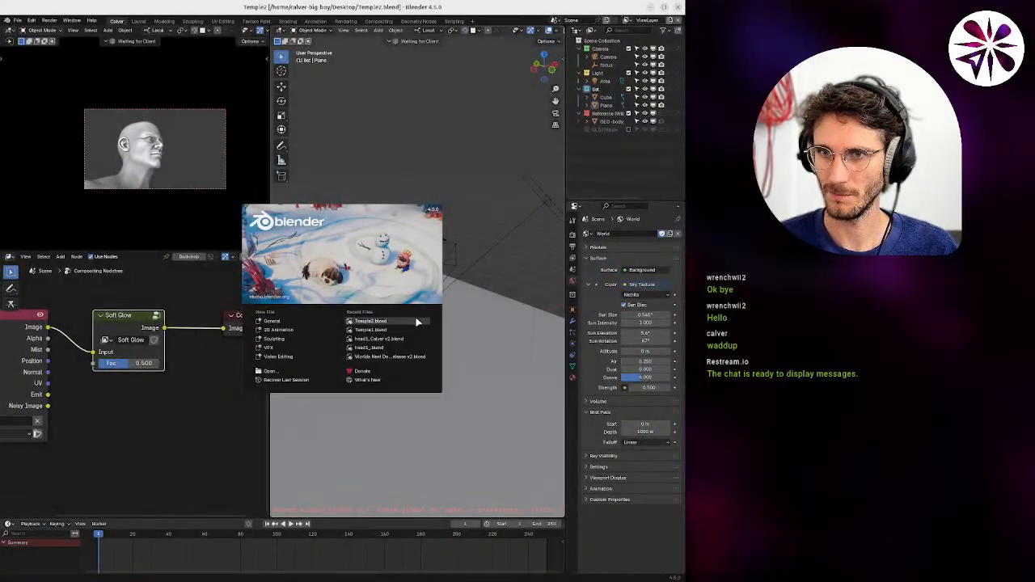
click(417, 321)
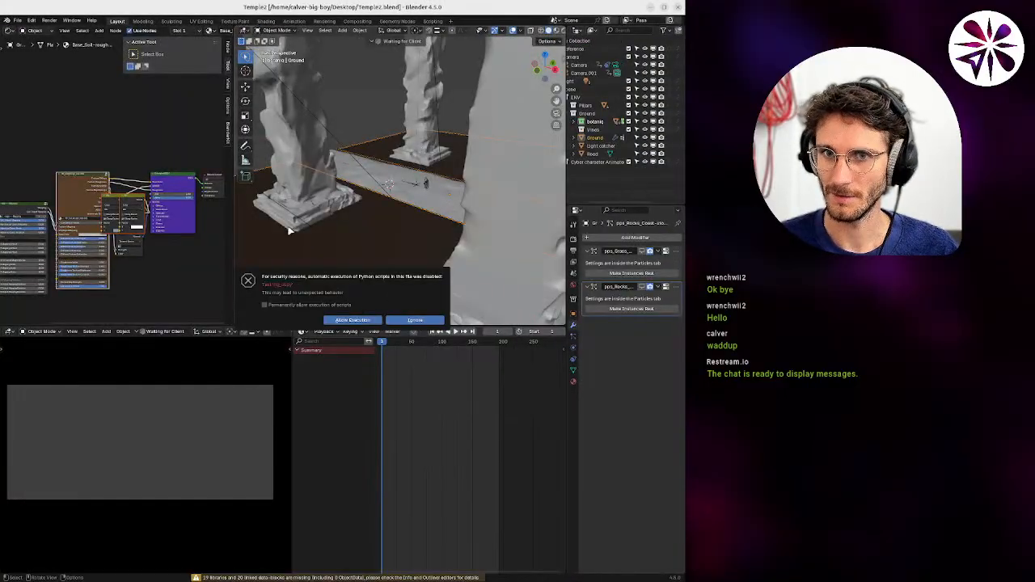
Check the display graphics backend in the system preferences and close them.
click(31, 21)
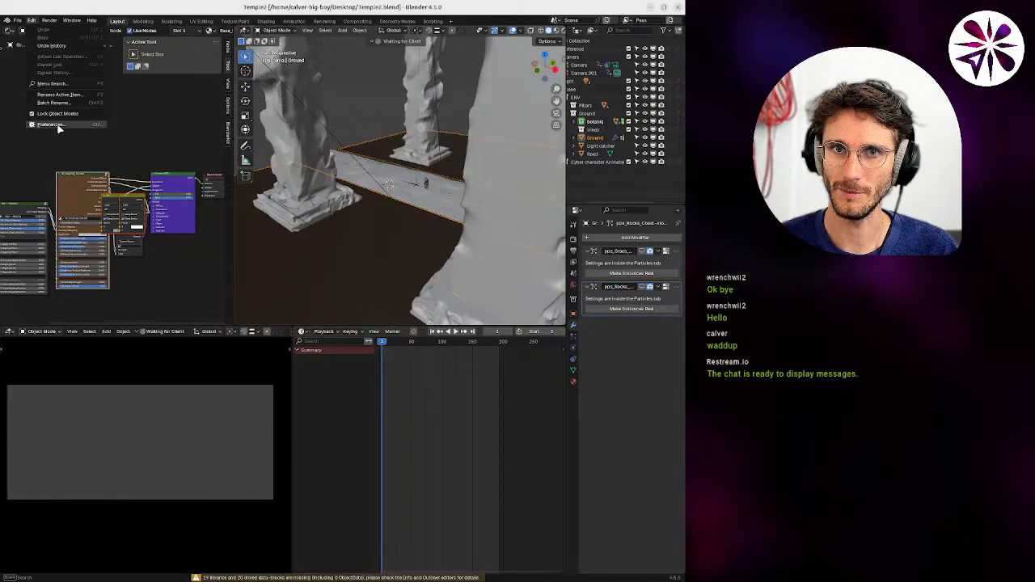
click(50, 124)
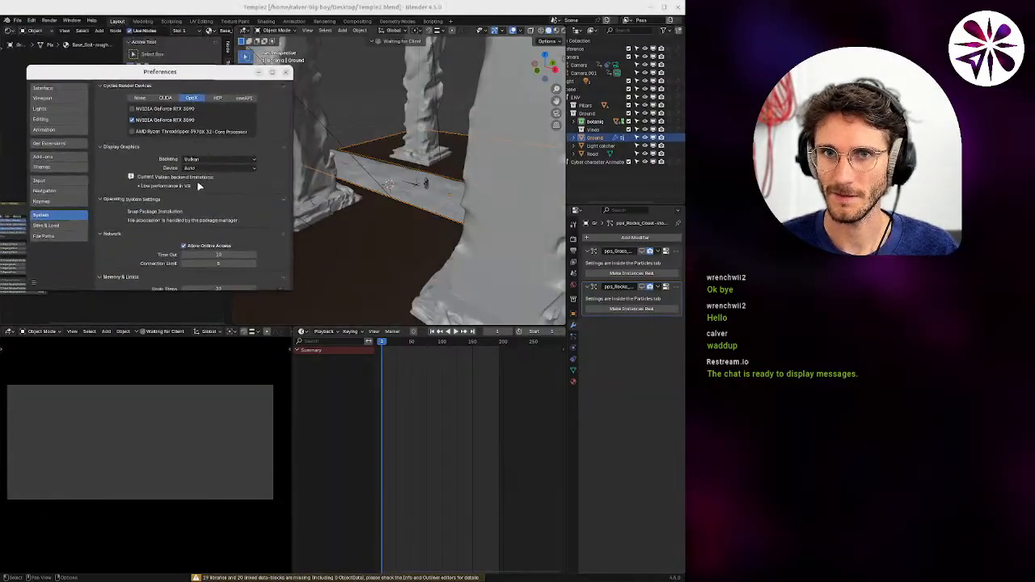
click(285, 72)
Enable both viewport and render display of the Ground object's grass particle modifier.
middle_drag(383, 216, 411, 222)
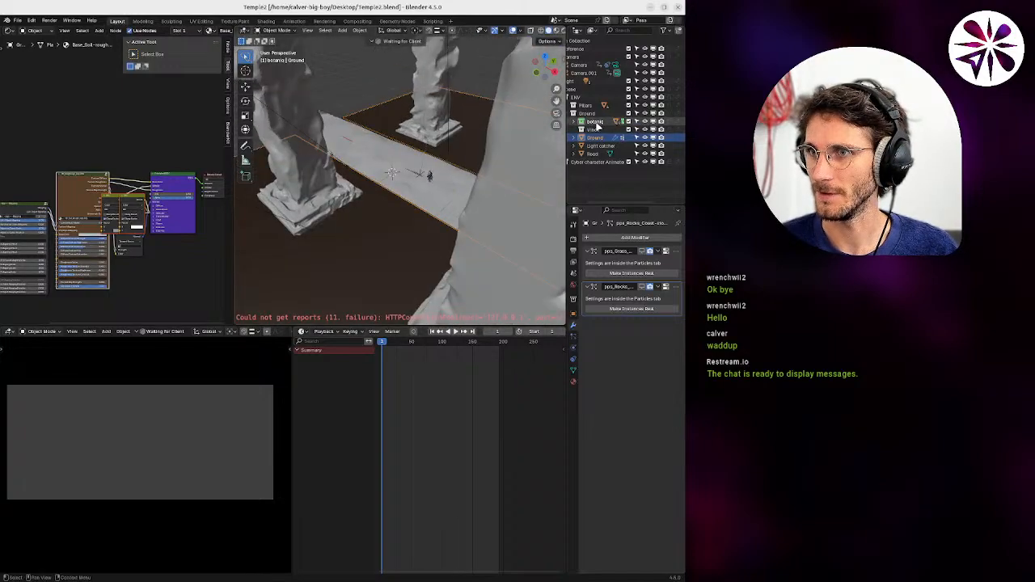
click(649, 251)
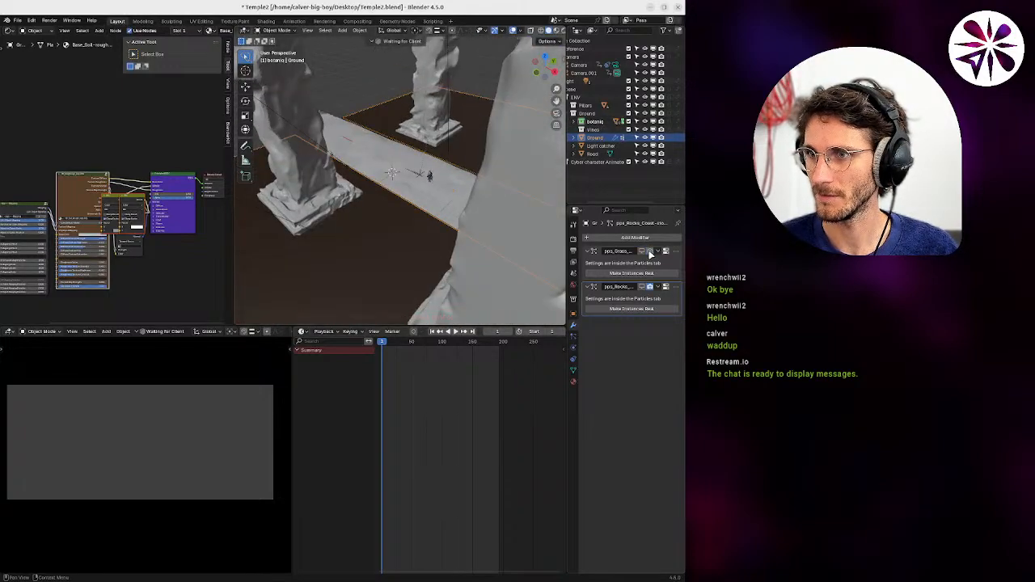
click(649, 251)
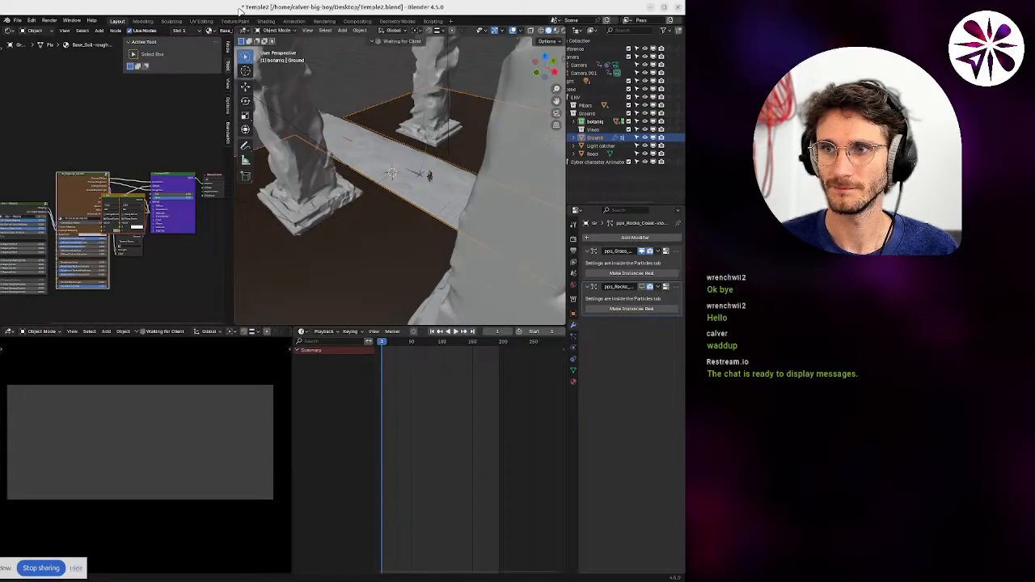
mouse_move(456, 240)
middle_down()
mouse_move(425, 245)
mouse_move(404, 232)
mouse_move(395, 240)
mouse_move(404, 255)
mouse_move(390, 240)
mouse_move(514, 191)
mouse_move(462, 235)
mouse_move(520, 238)
mouse_move(462, 259)
mouse_move(458, 236)
mouse_move(469, 233)
mouse_move(446, 224)
middle_up()
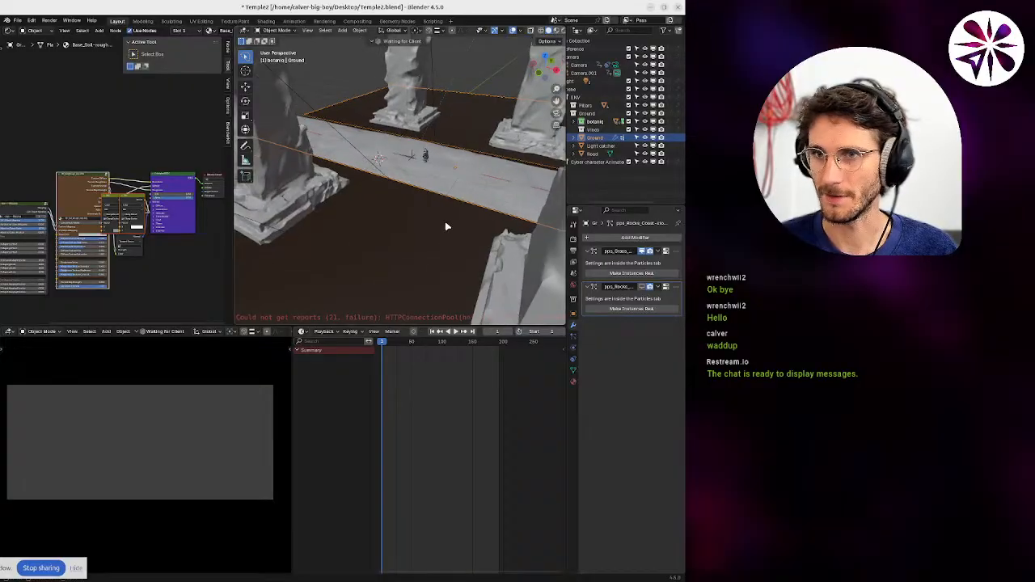
Review the Vulkan backend and device settings in the preferences once more.
click(30, 20)
click(50, 125)
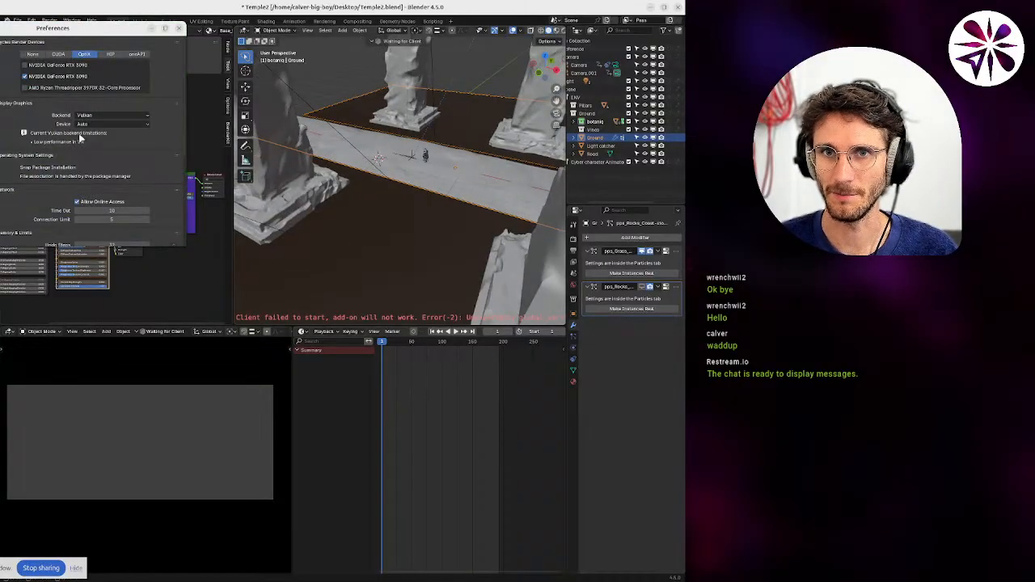
super+drag(48, 125, 182, 215)
click(481, 228)
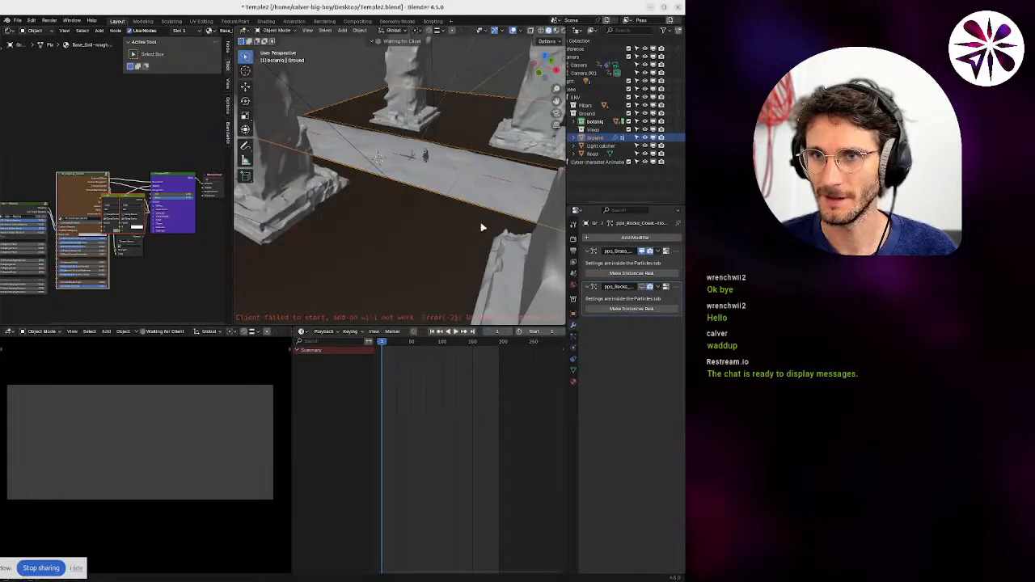
Select Camera.001 and delete all its location keyframes.
middle_drag(429, 197, 392, 211)
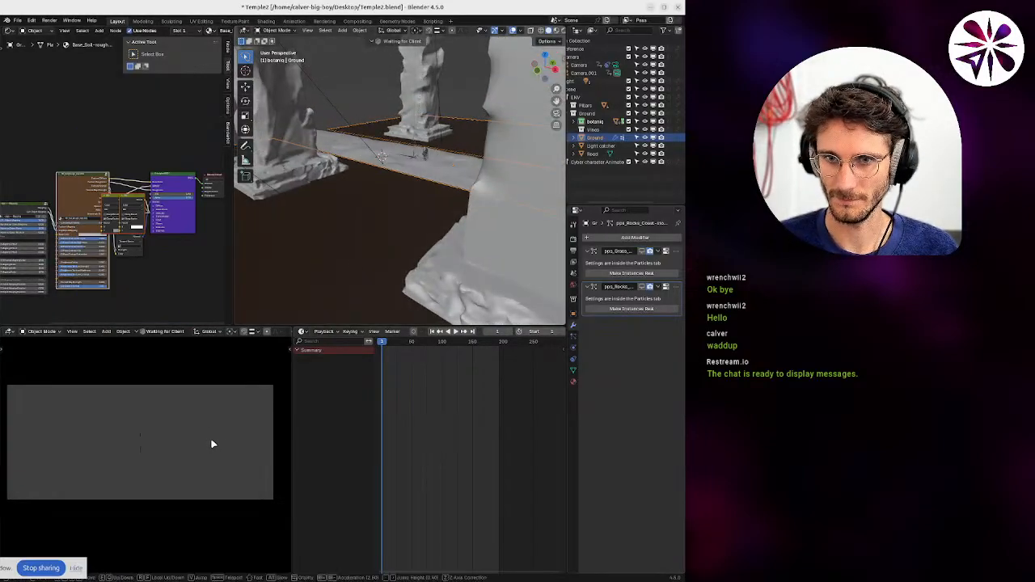
middle_drag(443, 174, 479, 255)
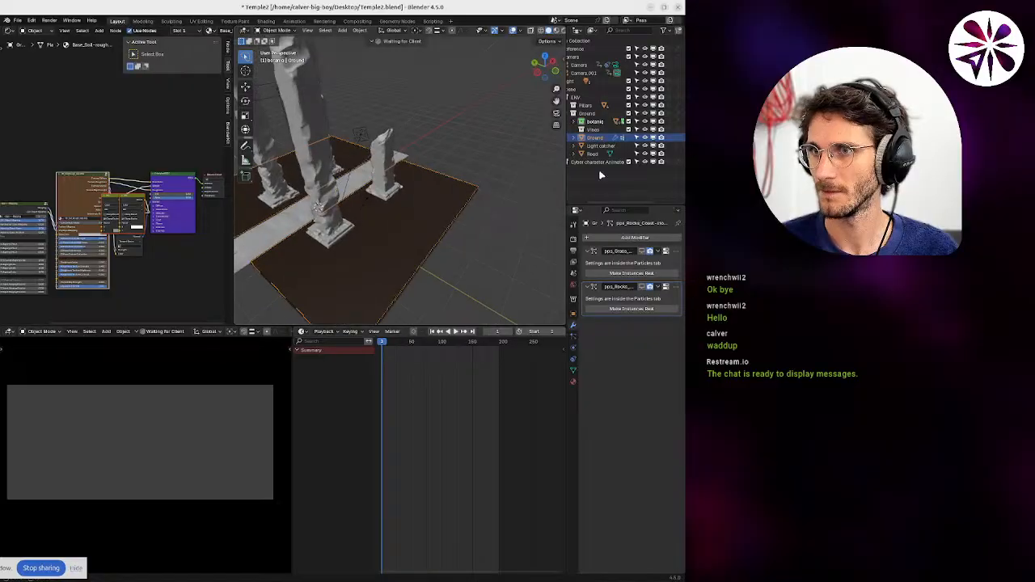
middle_drag(599, 125, 624, 108)
click(607, 75)
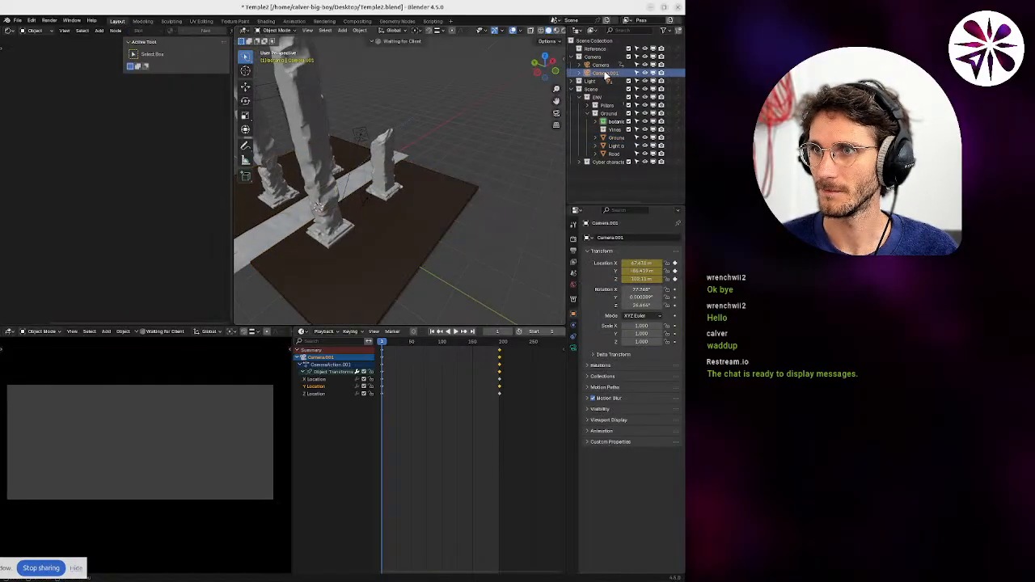
middle_drag(475, 195, 462, 231)
key(x)
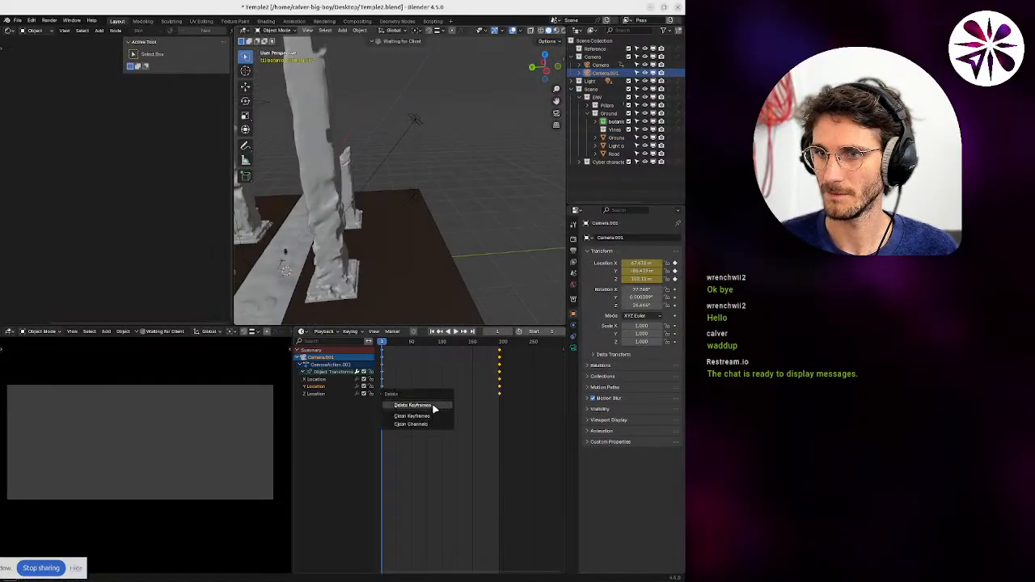
click(433, 406)
Move Camera.001 freely away from the pillars to about X 72, Y -99, Z 119 m.
key(g)
click(418, 218)
key(g)
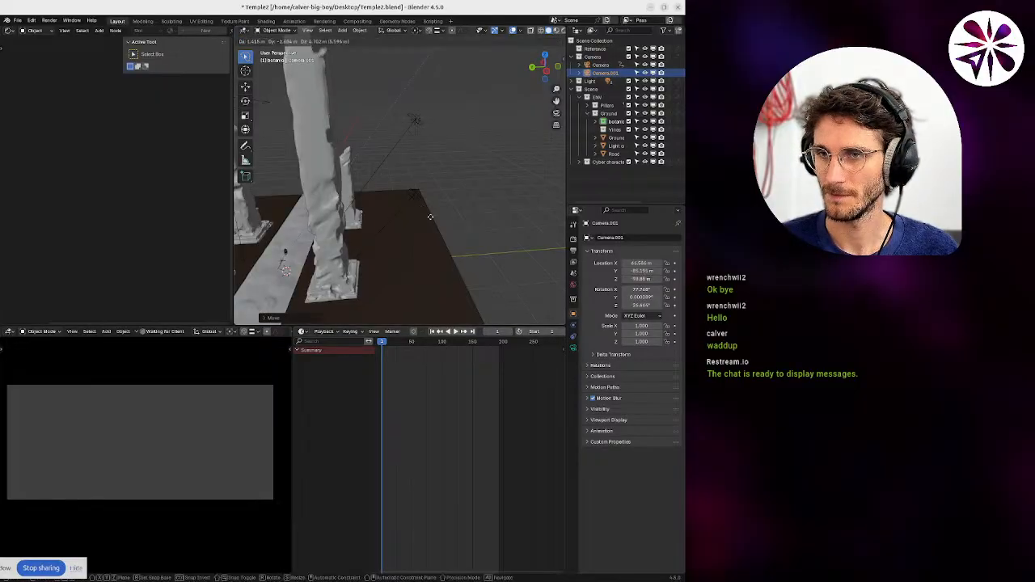
click(457, 168)
middle_drag(457, 169, 472, 203)
key(KP_Decimal)
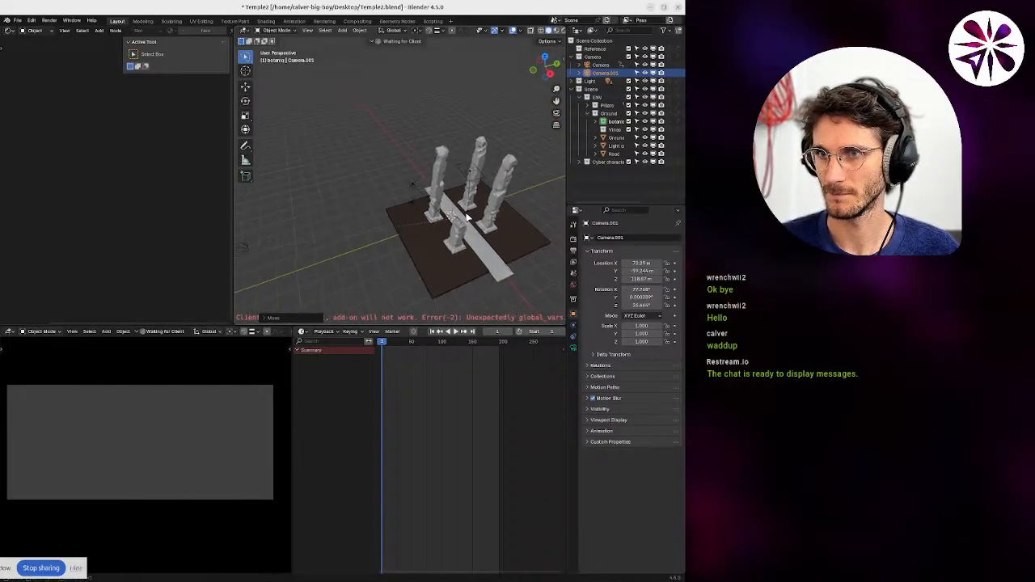
scroll(449, 237, down, 3)
Fly Camera.001 down to a height of about 29 m, framing a foreground pillar with the small character beside it on the road.
key(shift+grave)
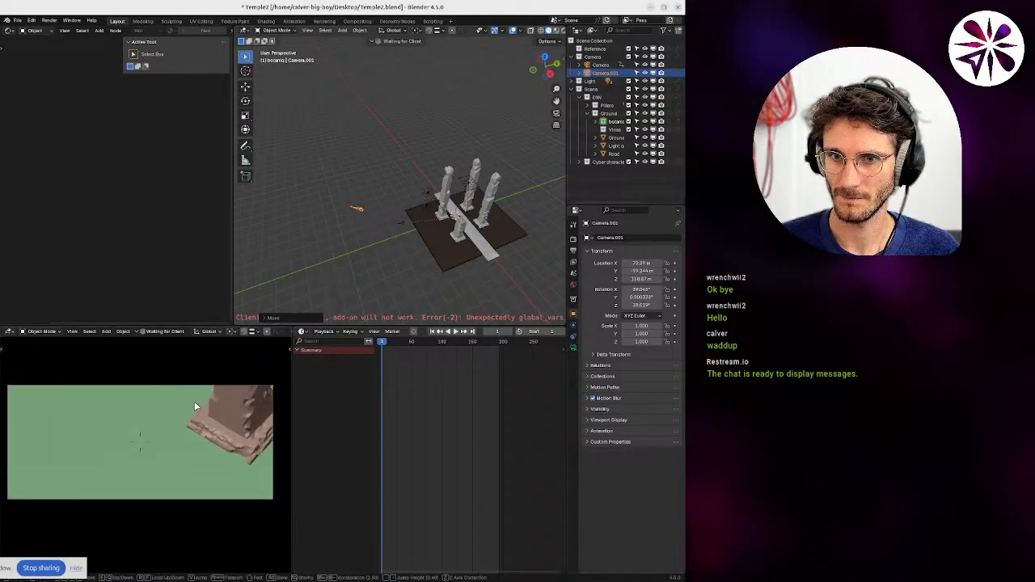
key(q)
key(q)
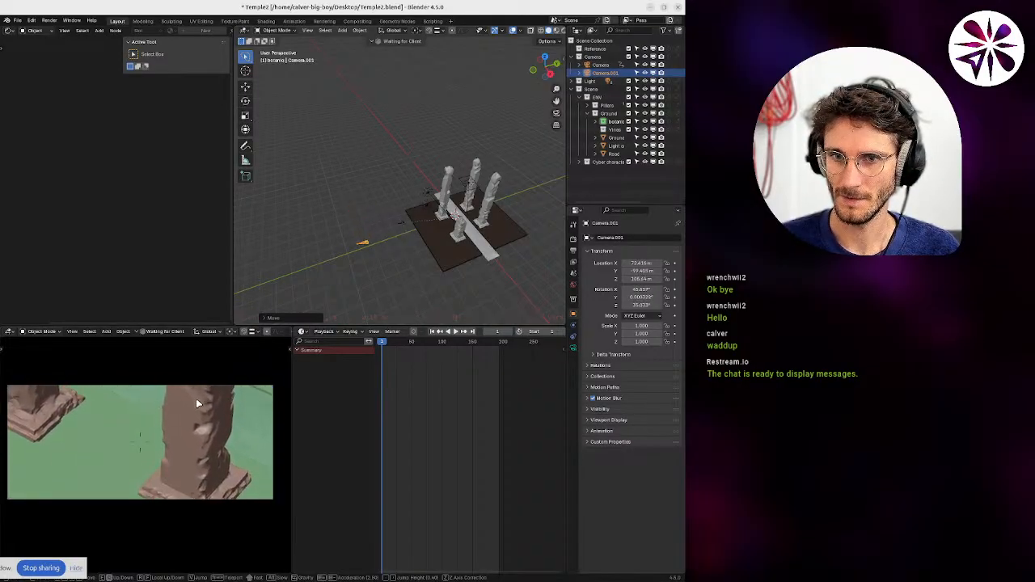
key(q)
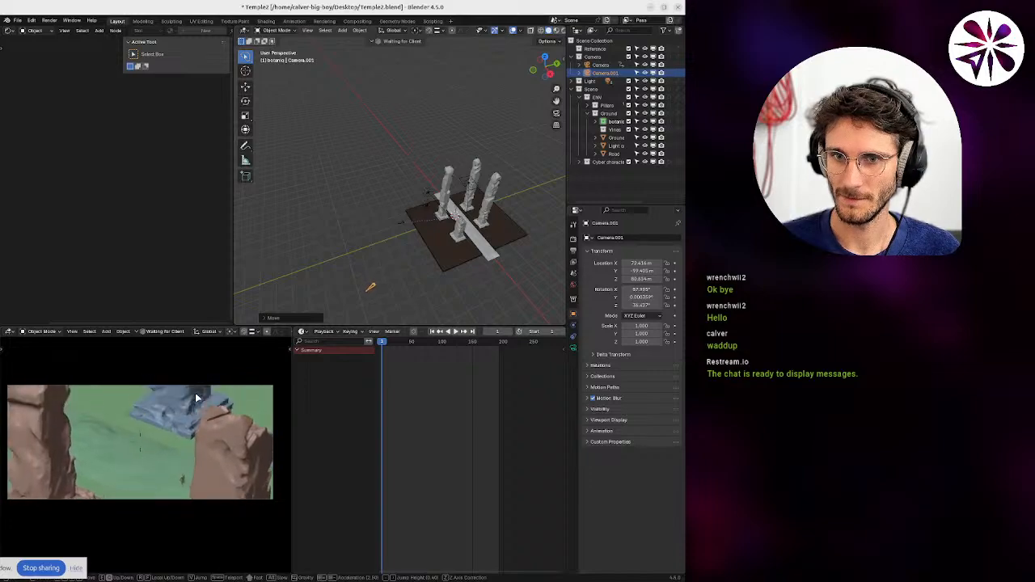
key(q)
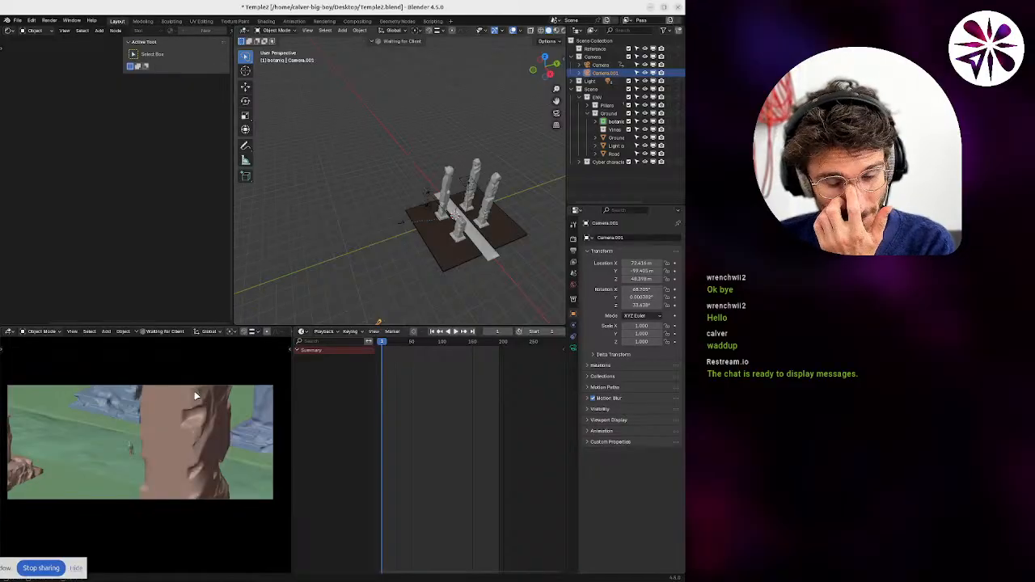
key(q)
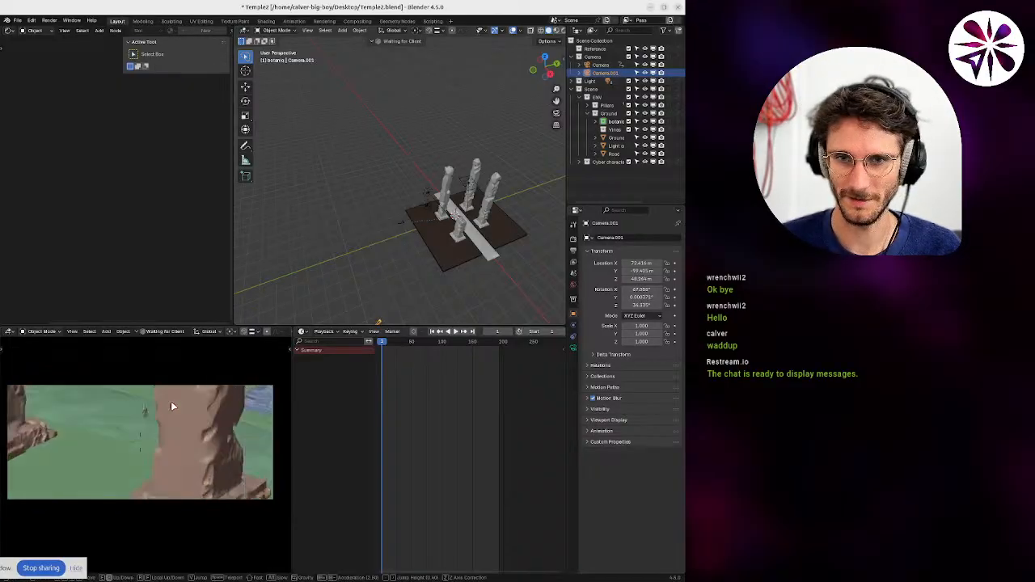
key(q)
click(173, 399)
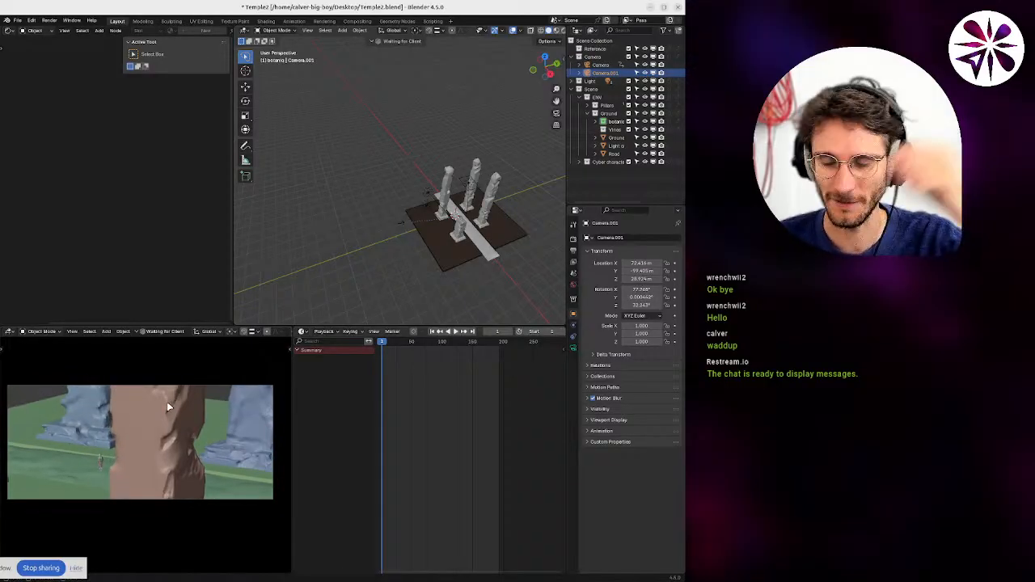
Fly Camera.001 slightly closer to the foreground pillar, keeping its base and the small character on the road in frame.
key(shift+grave)
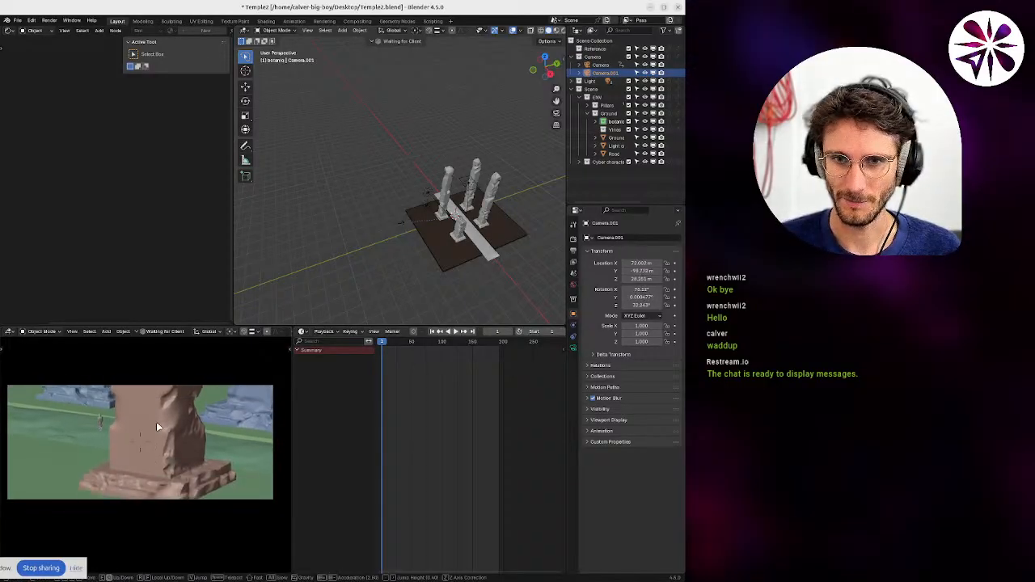
key(q)
key(w)
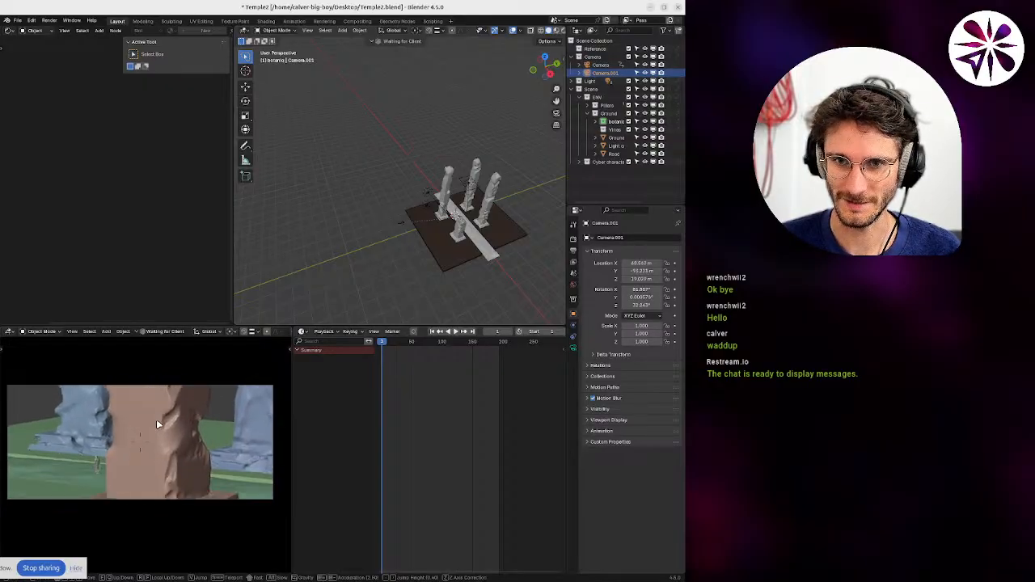
click(153, 419)
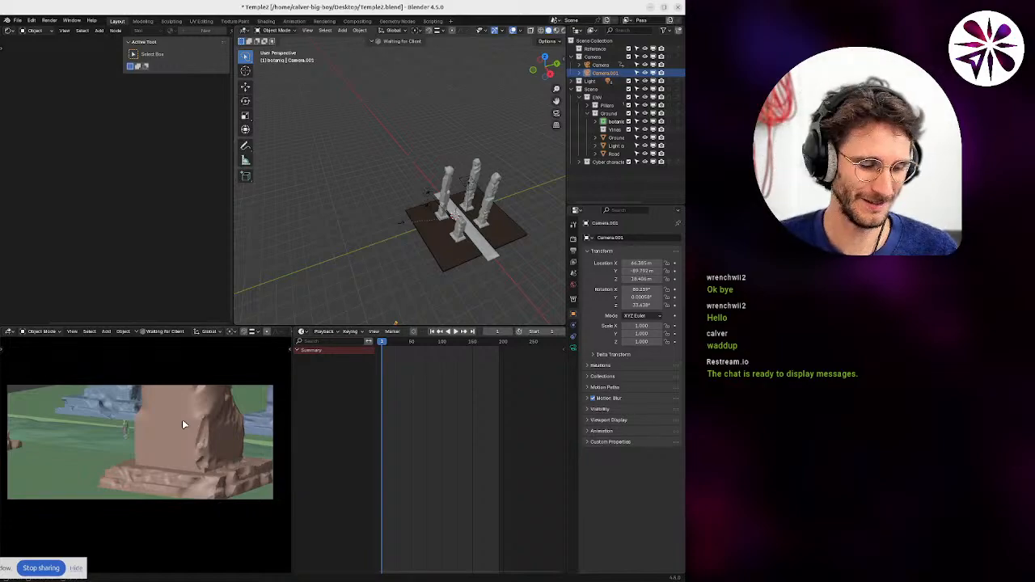
Fly Camera.001 forward and down to a height of about 15 m, framing the pillar base with the character beside it.
key(shift+grave)
key(a)
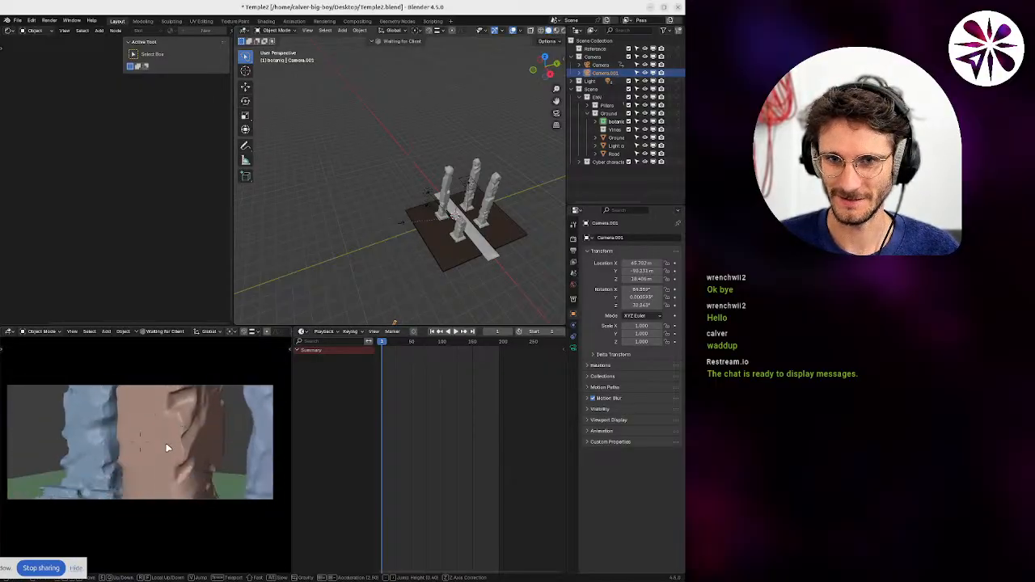
key(w)
key(a)
key(w)
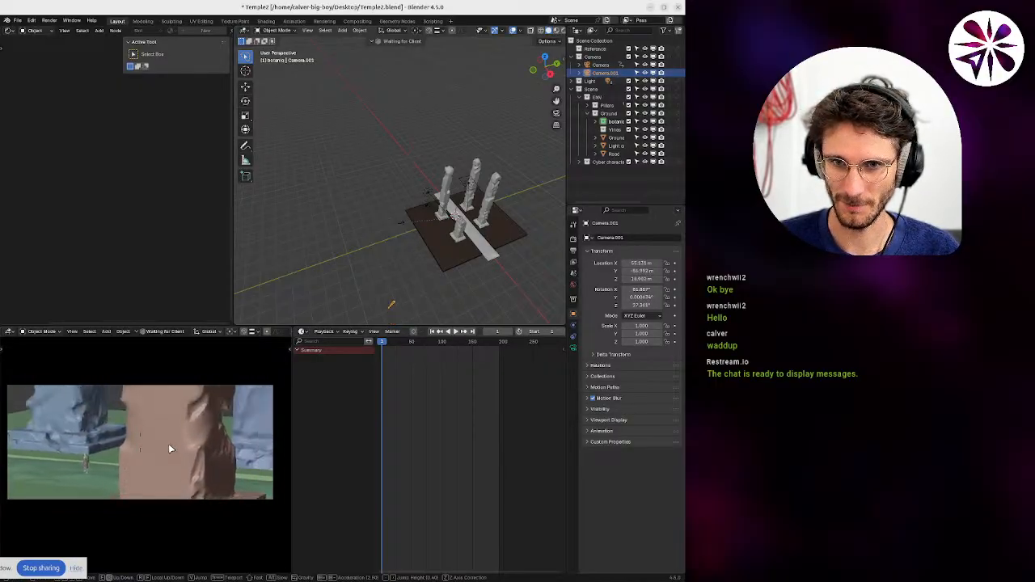
key(a)
key(q)
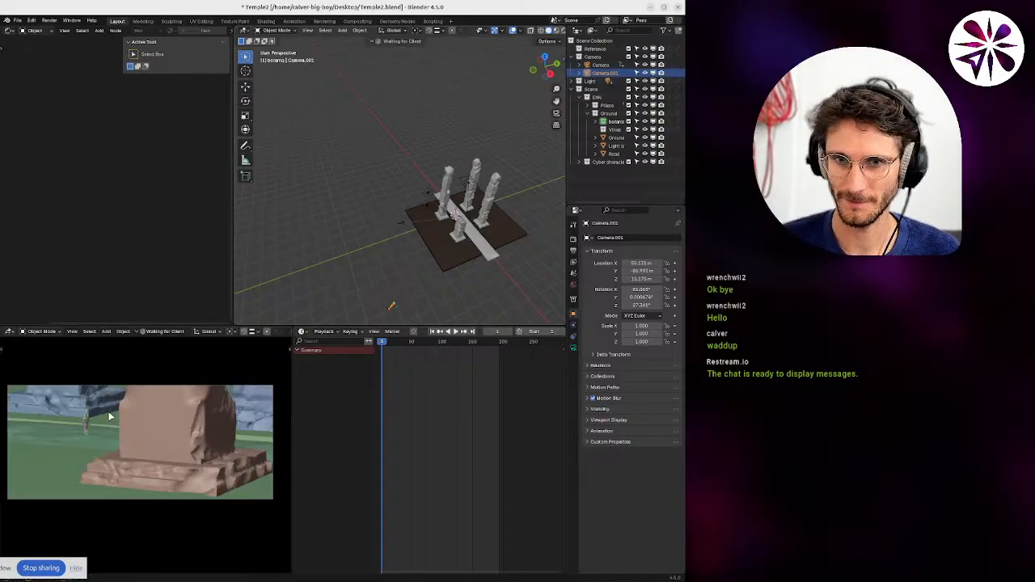
Fly Camera.001 past the foreground pillar to about 3.4 m above the ground, framing the character beside the pillar's stepped base.
key(shift+grave)
key(w)
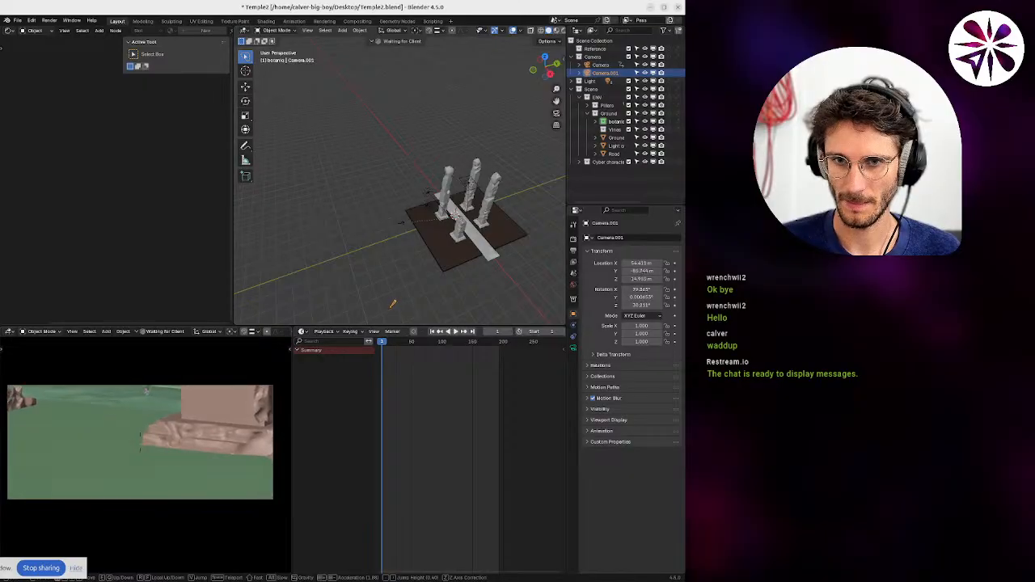
key(w)
key(a)
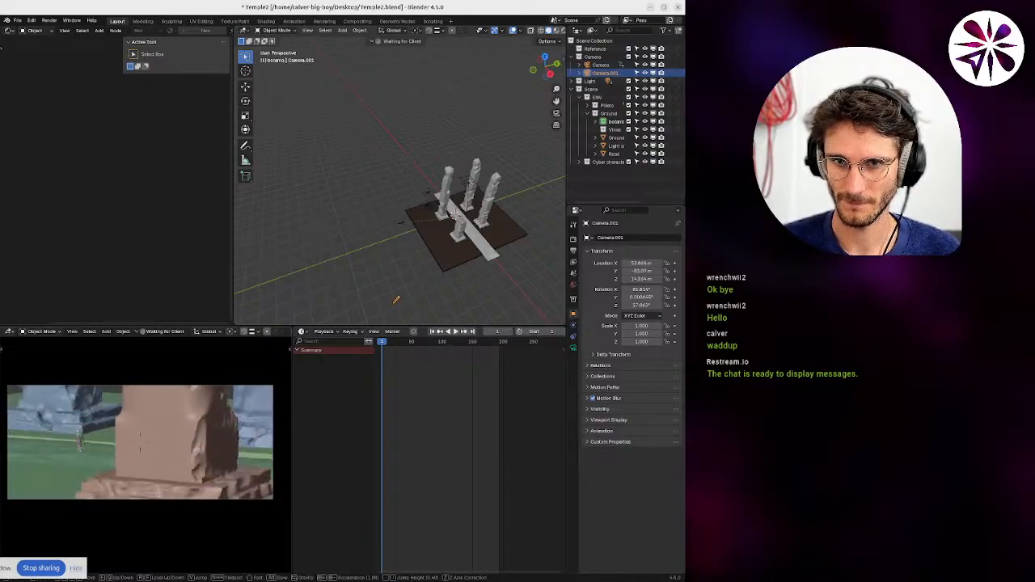
key(w)
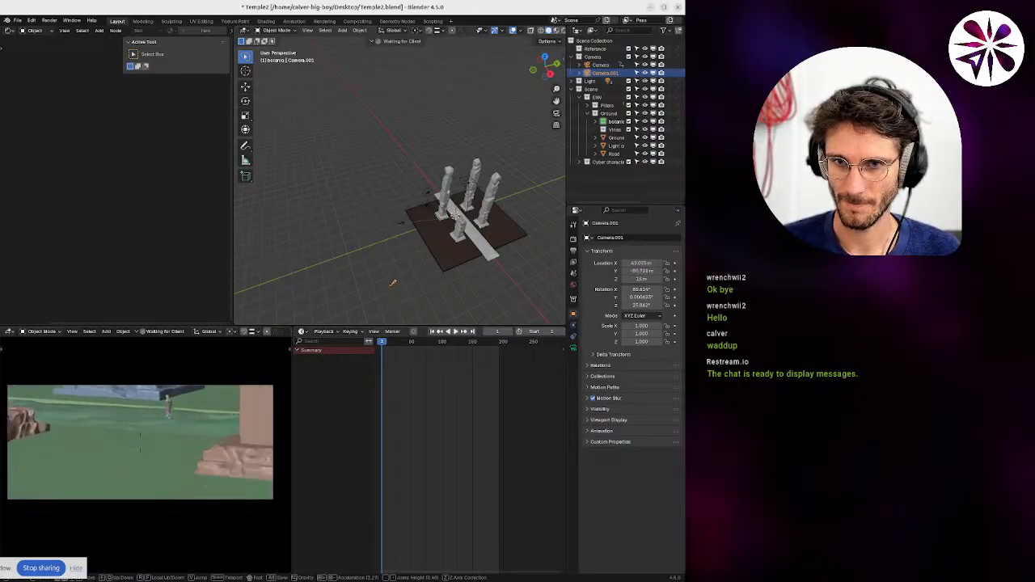
key(w)
scroll(140, 442, up, 2)
key(q)
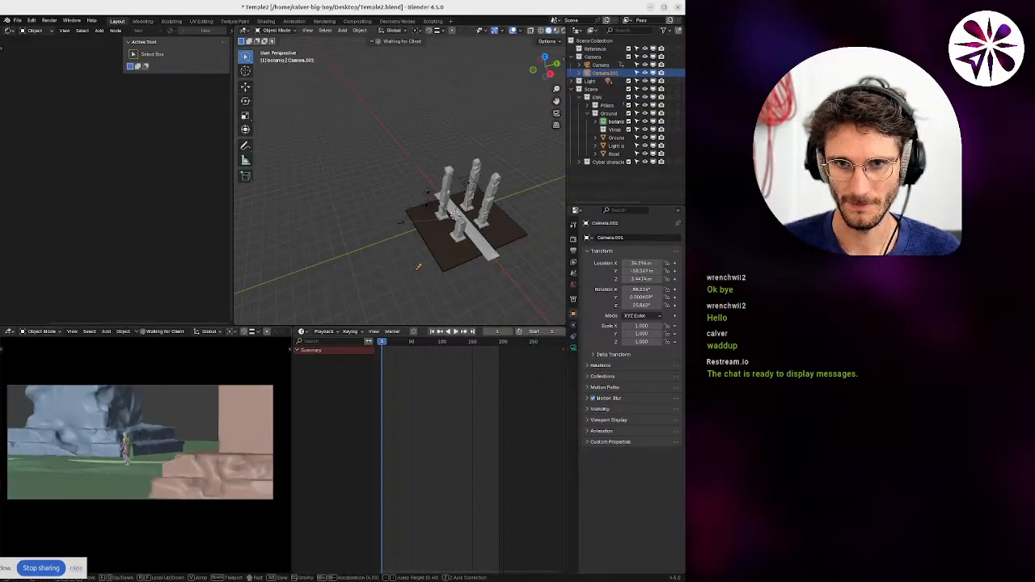
Refine Camera.001's low view at a height of about 3.1 m, with the character near the centre beside the foreground pillar base.
key(e)
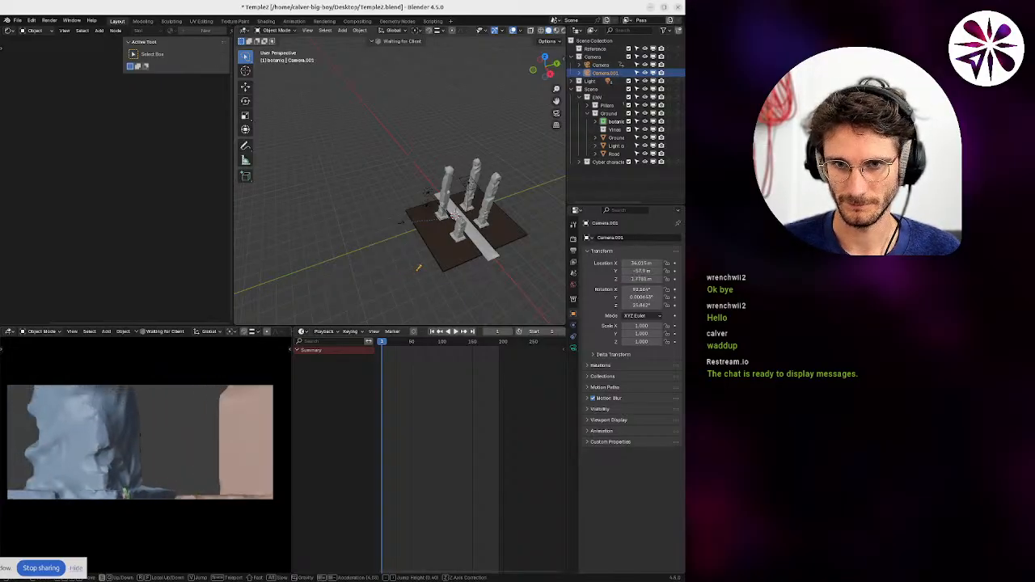
key(d)
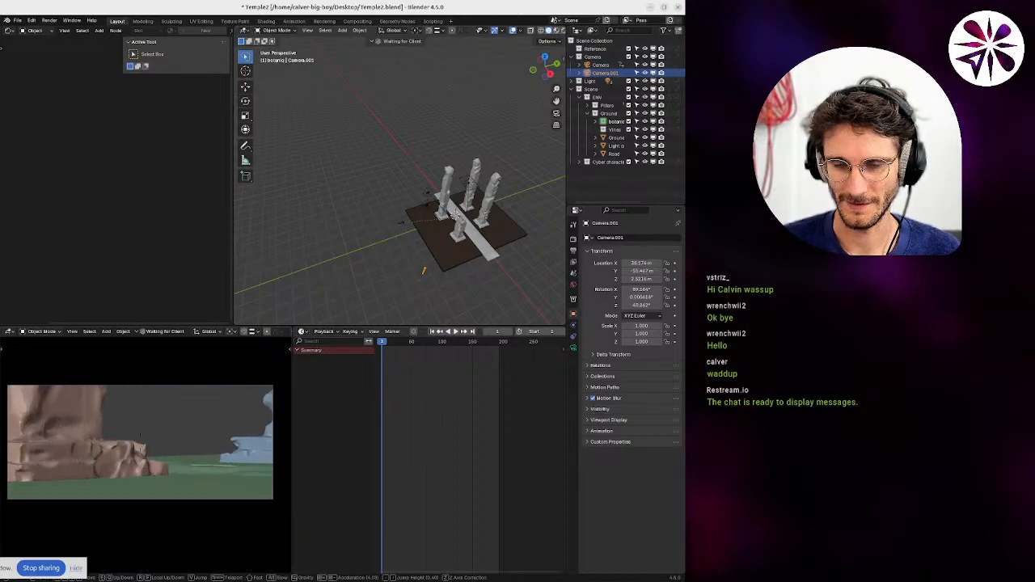
key(a)
key(w)
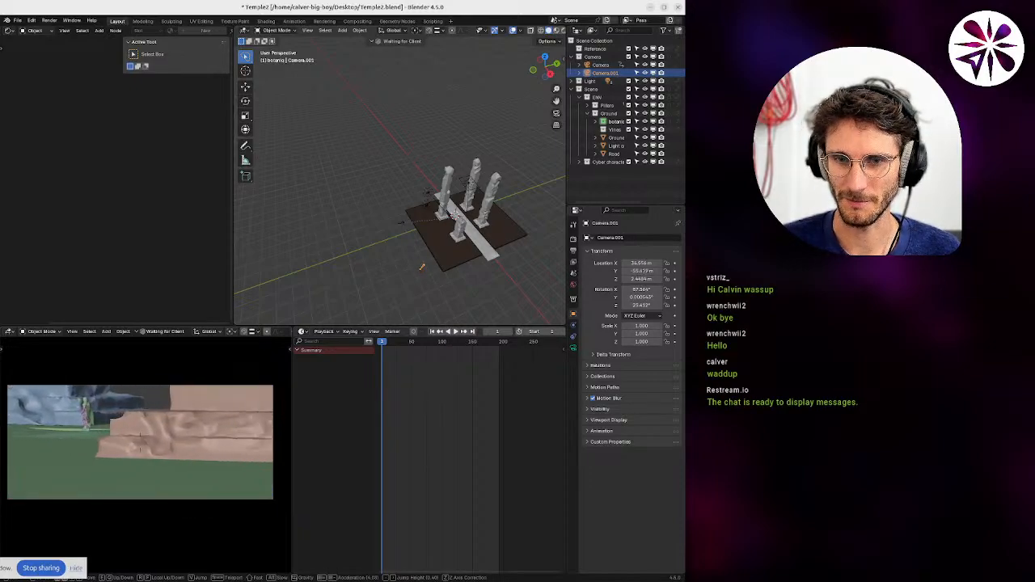
key(e)
key(q)
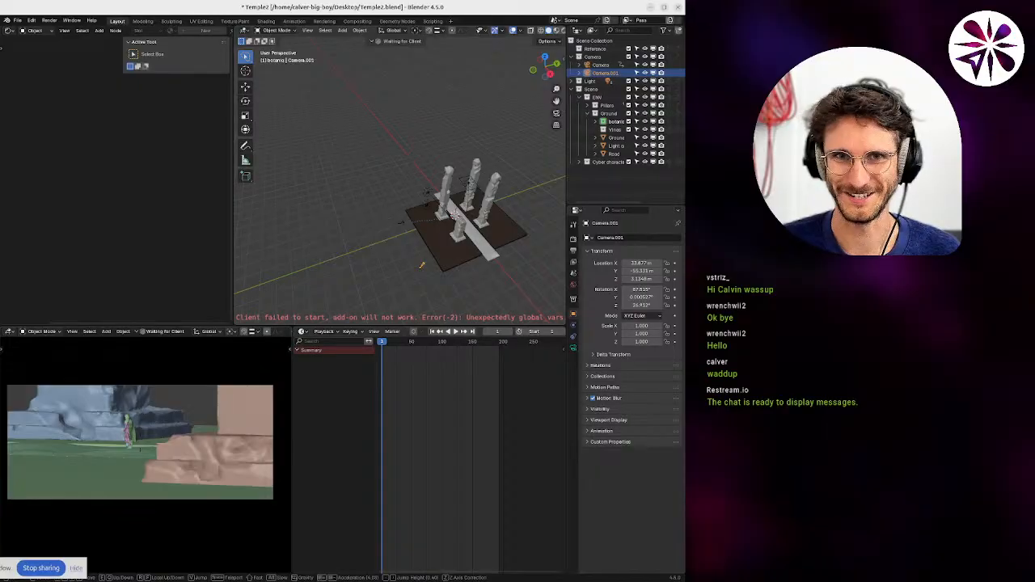
Fly Camera.001 back and up to a height of about 109 m, looking down at the character between the pillars.
key(e)
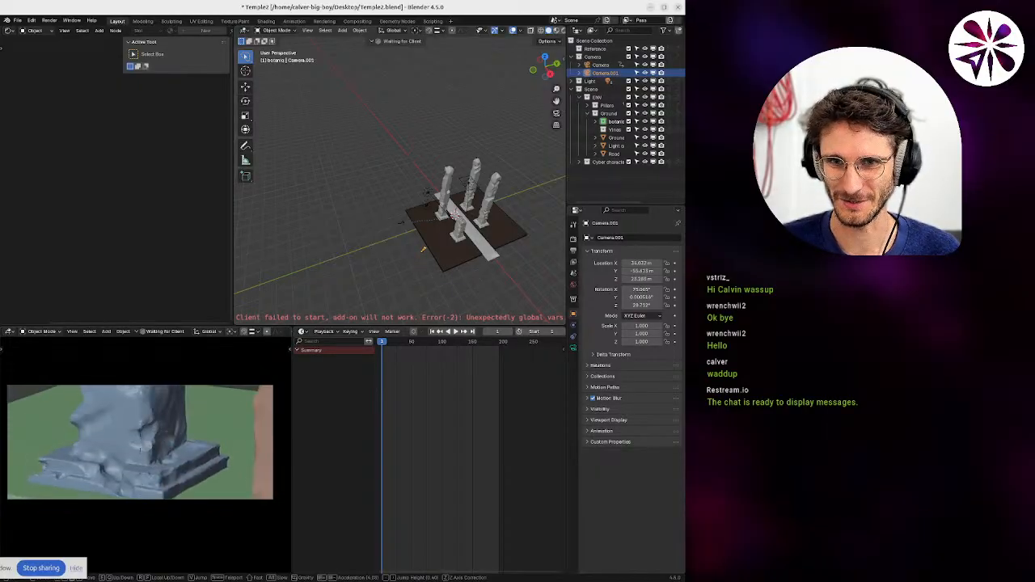
key(s)
key(e)
key(s)
key(e)
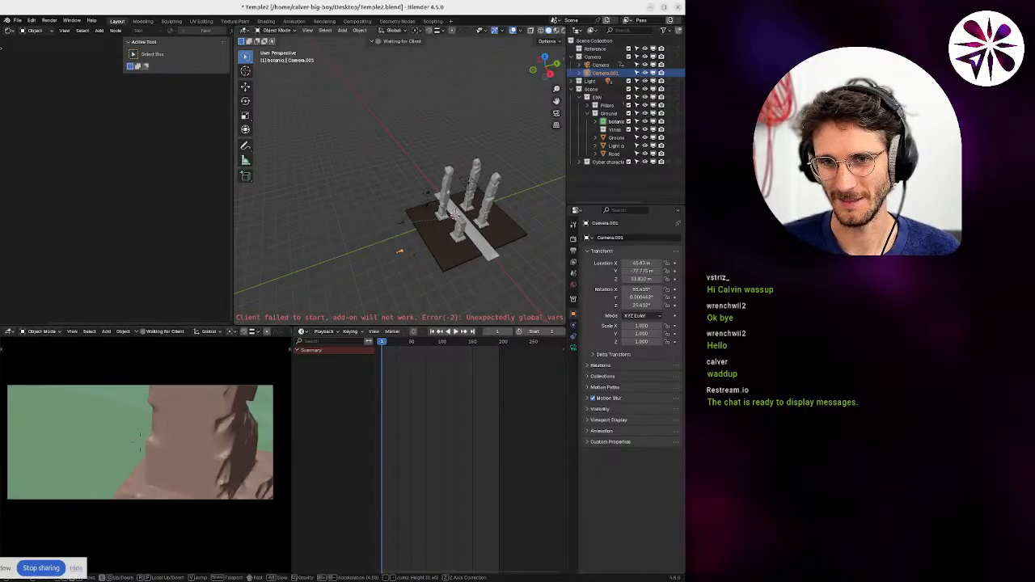
key(s)
key(e)
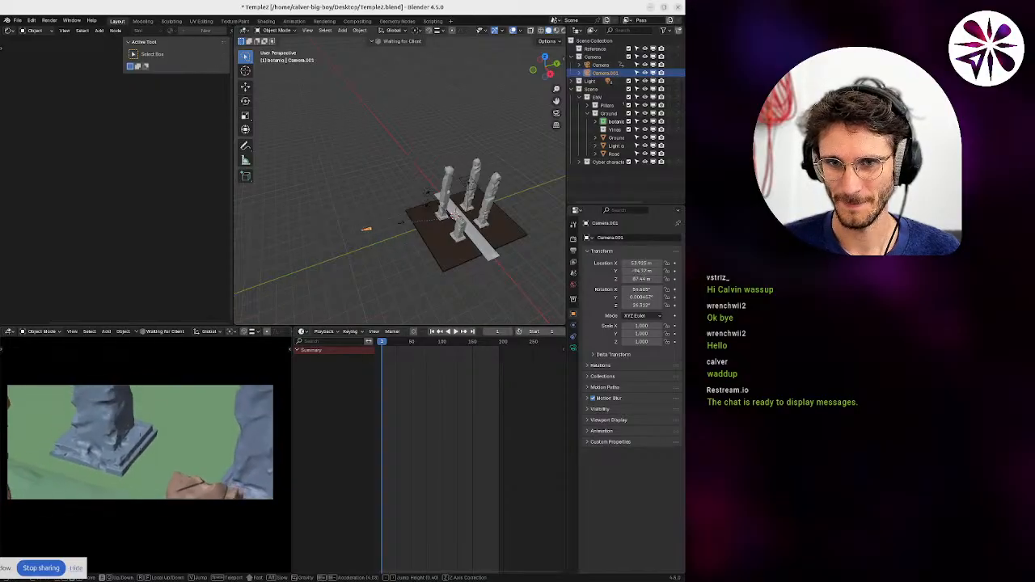
key(s)
key(e)
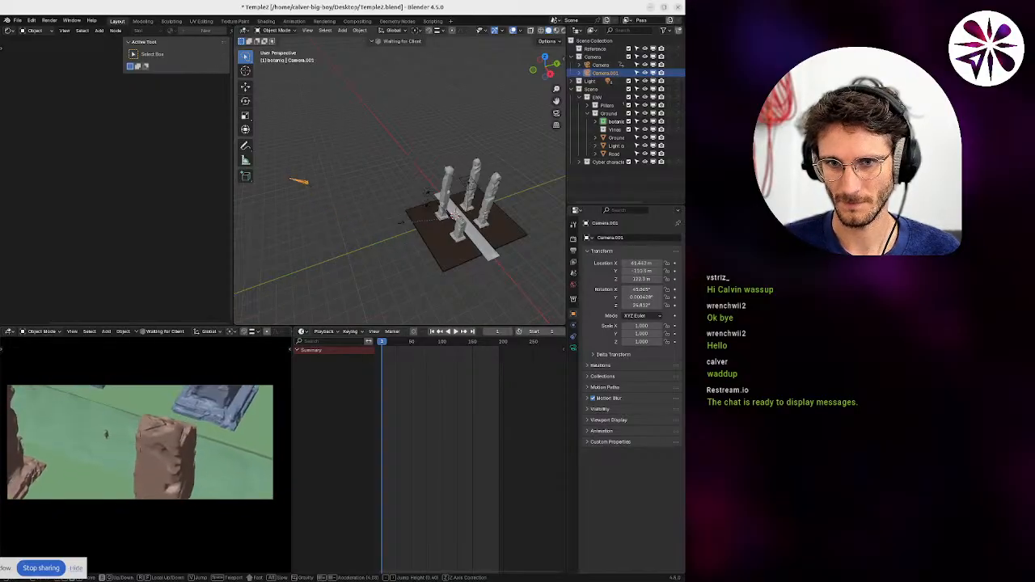
key(w)
key(q)
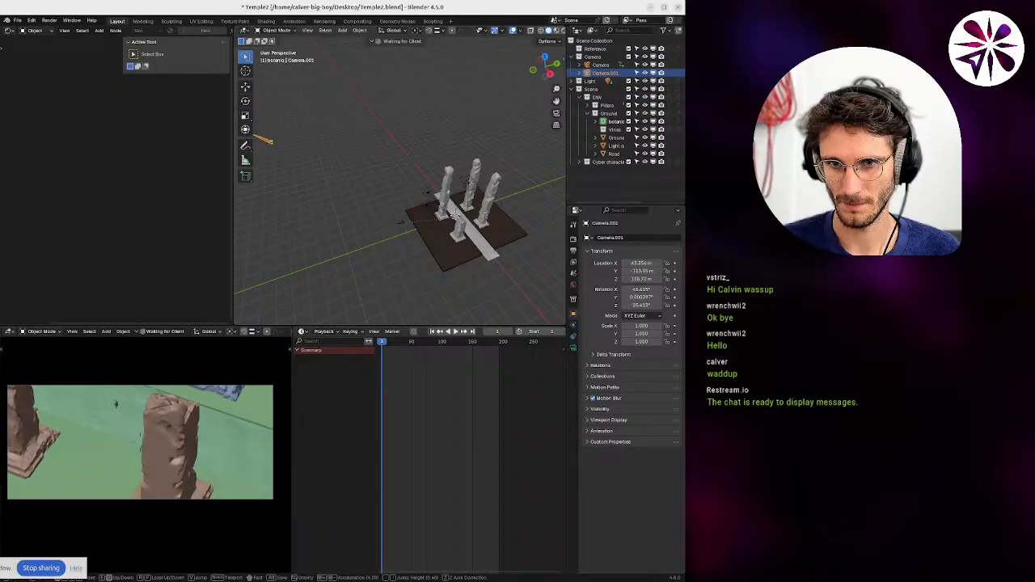
click(140, 443)
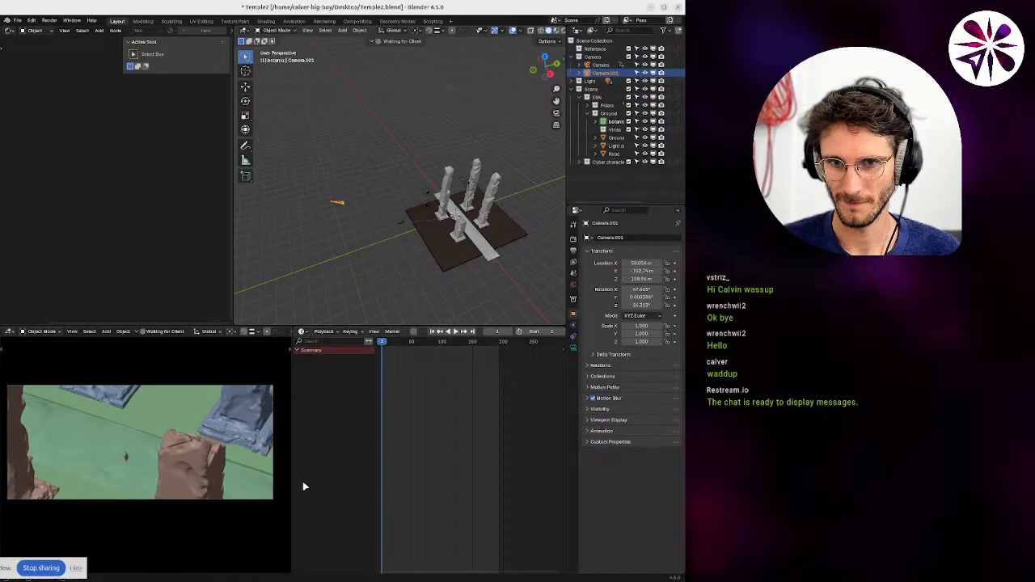
Set Camera.001's focal length to 100 mm.
click(574, 349)
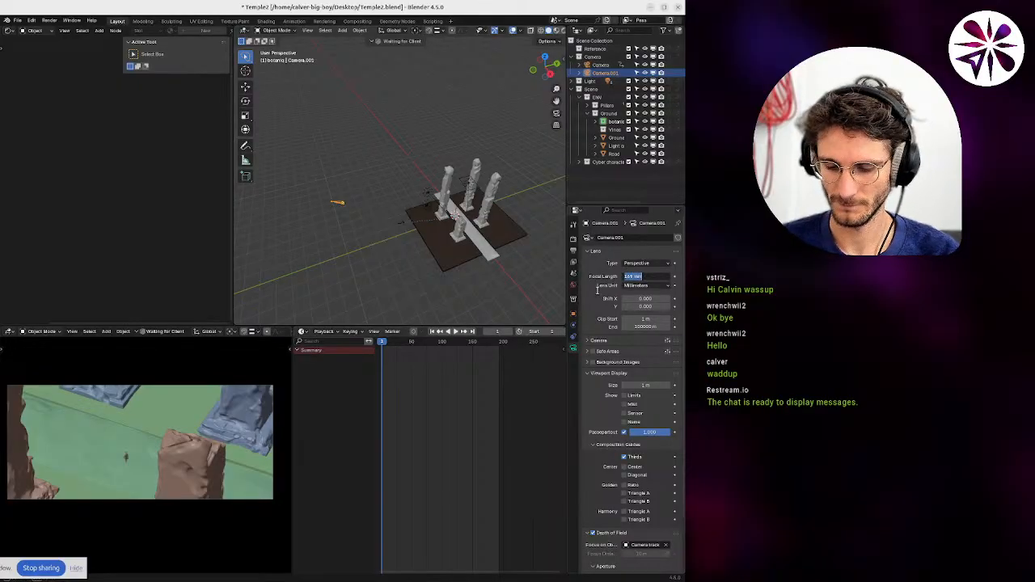
text(100)
key(Return)
Fly Camera.001 around and above the temple for a steep overhead view with a pillar top beside the character on the road.
key(shift+grave)
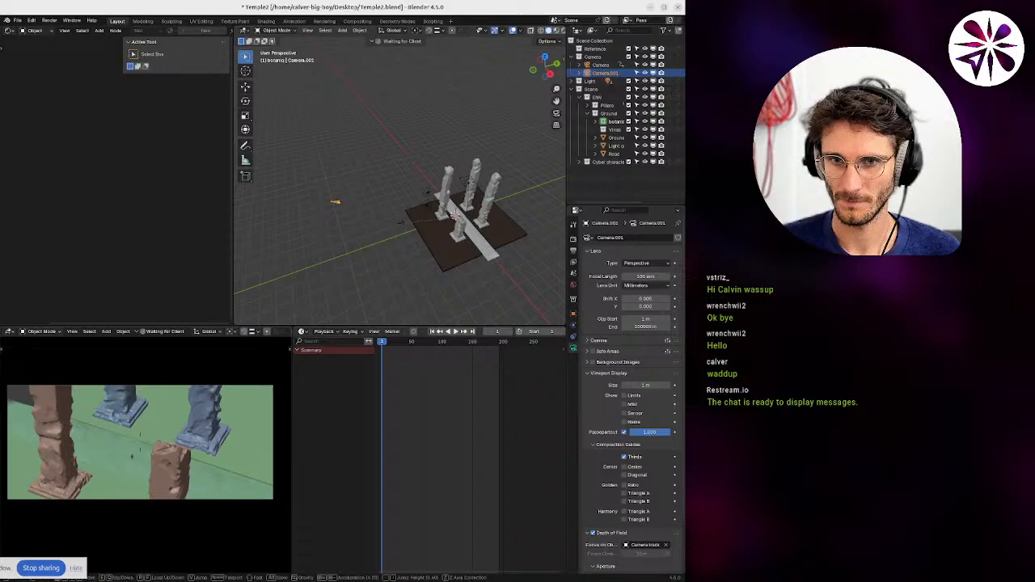
key(e)
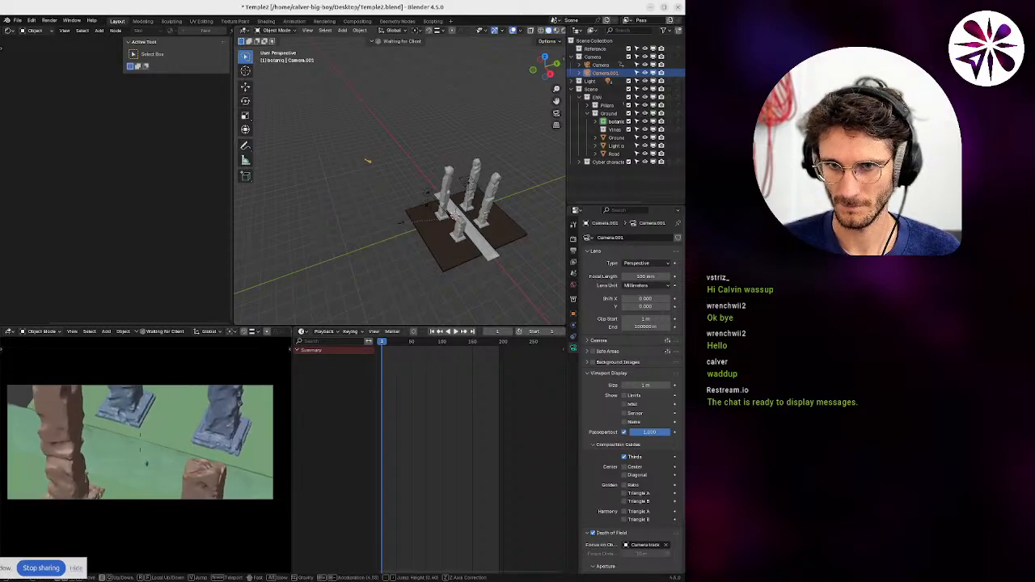
key(e)
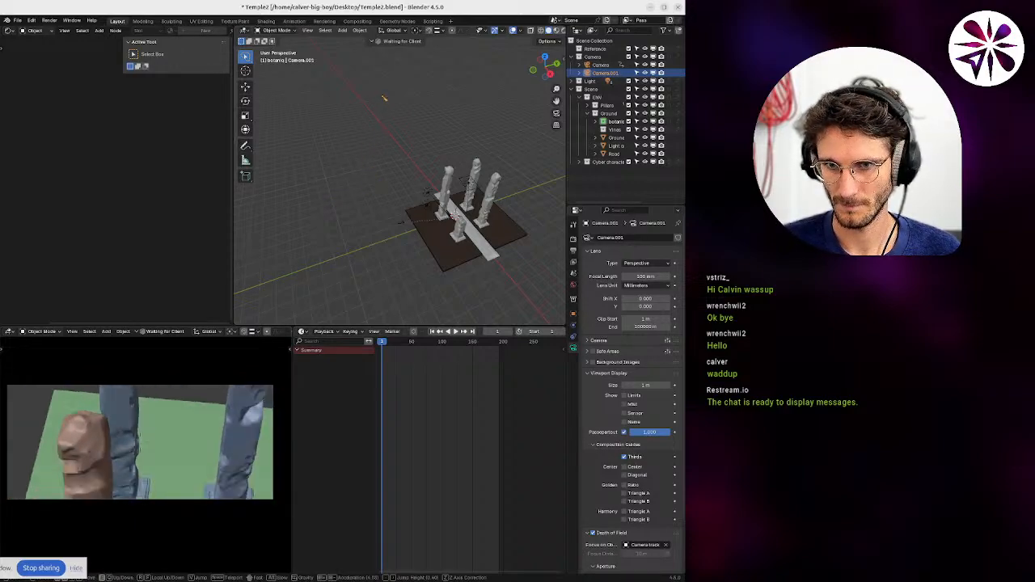
key(a)
key(a)
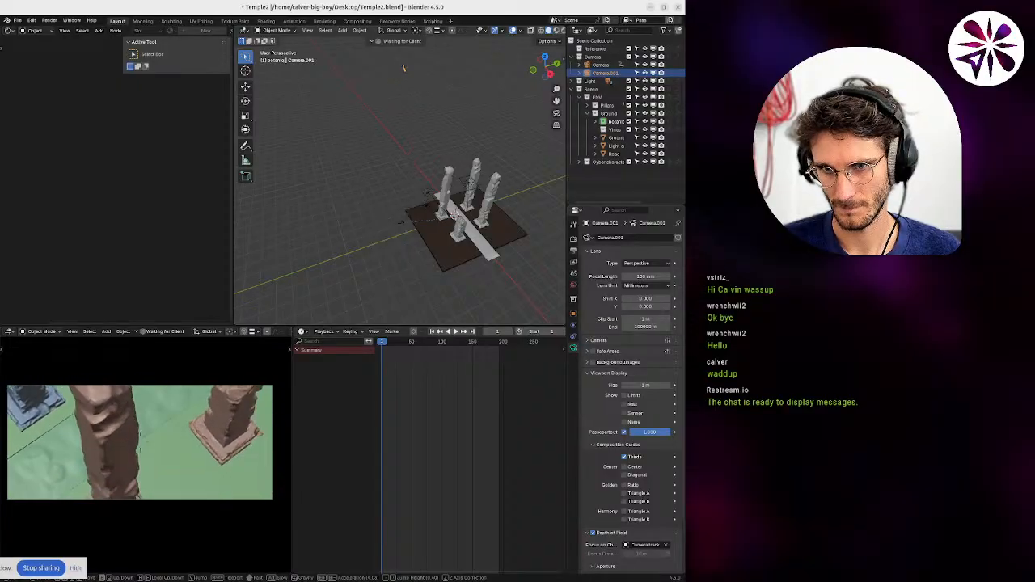
key(a)
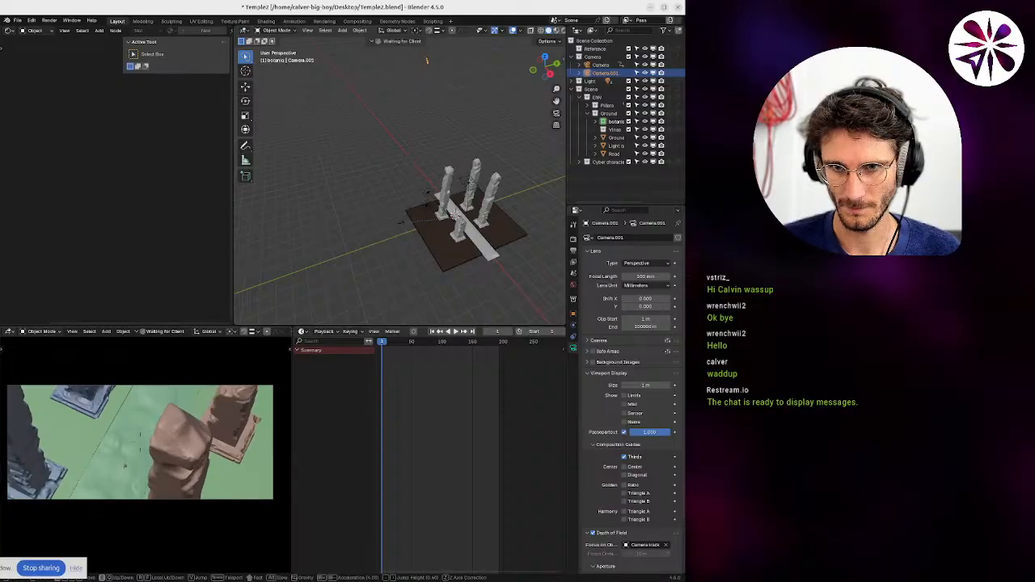
key(a)
key(q)
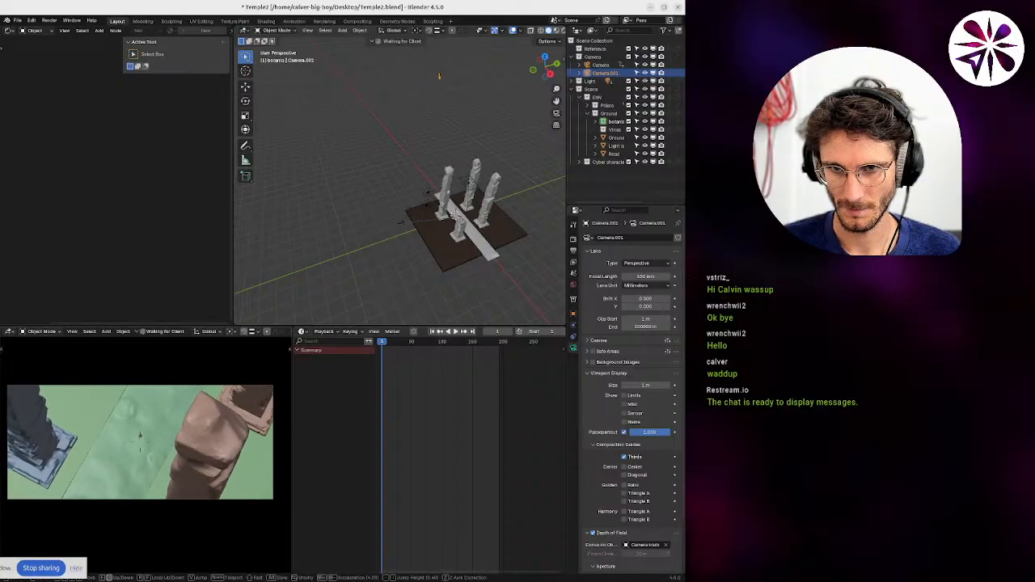
key(q)
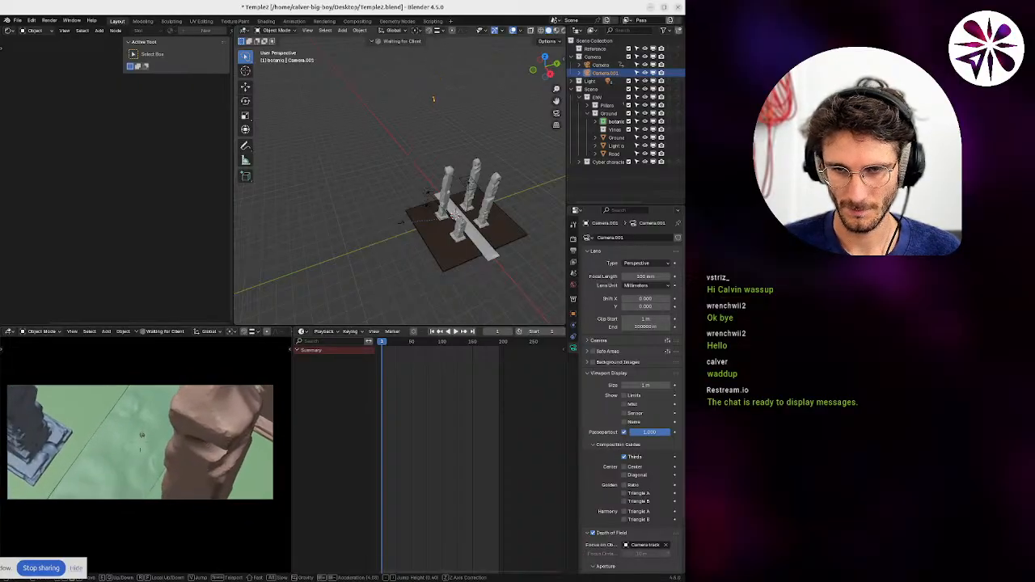
key(e)
click(178, 489)
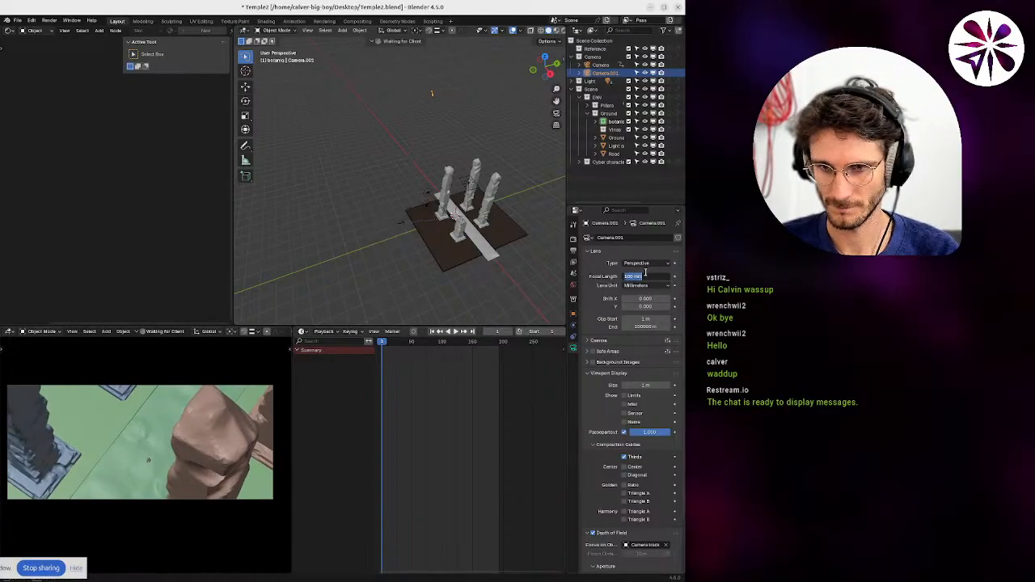
Try a 70 mm focal length for Camera.001's overhead view and restore it to 100 mm.
text(70)
key(Return)
key(shift+grave)
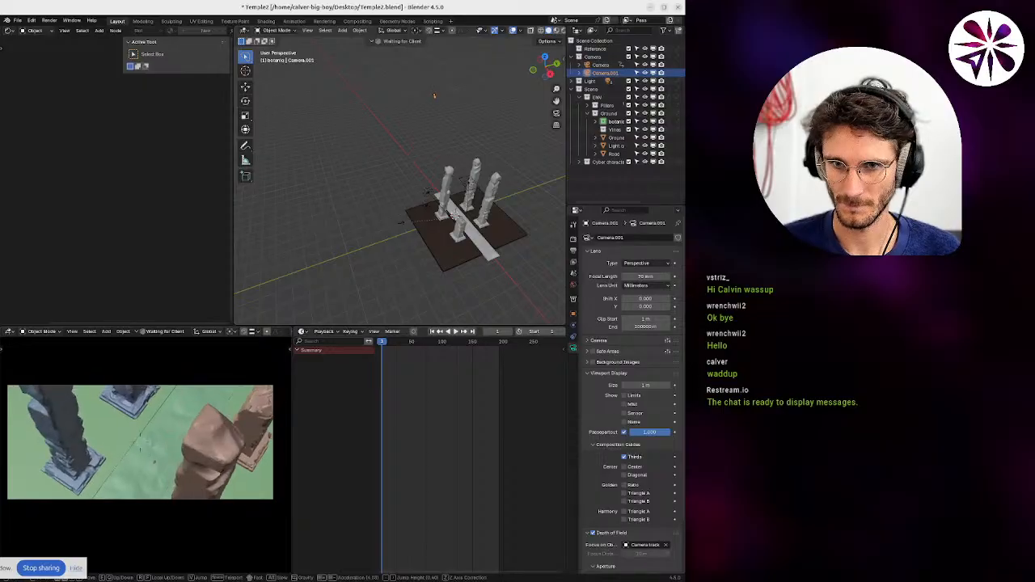
key(w)
key(s)
click(170, 450)
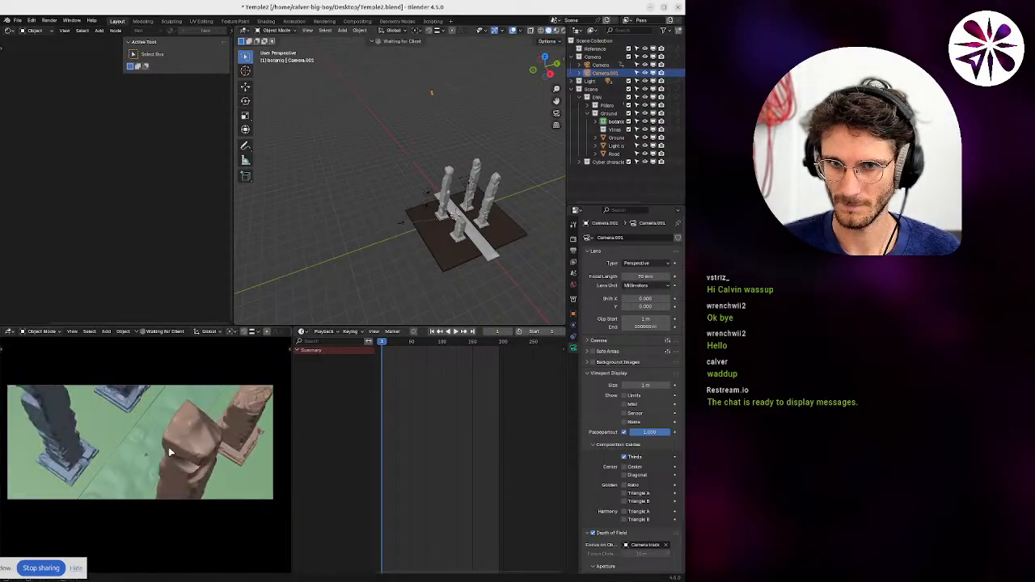
click(638, 275)
text(100)
key(Return)
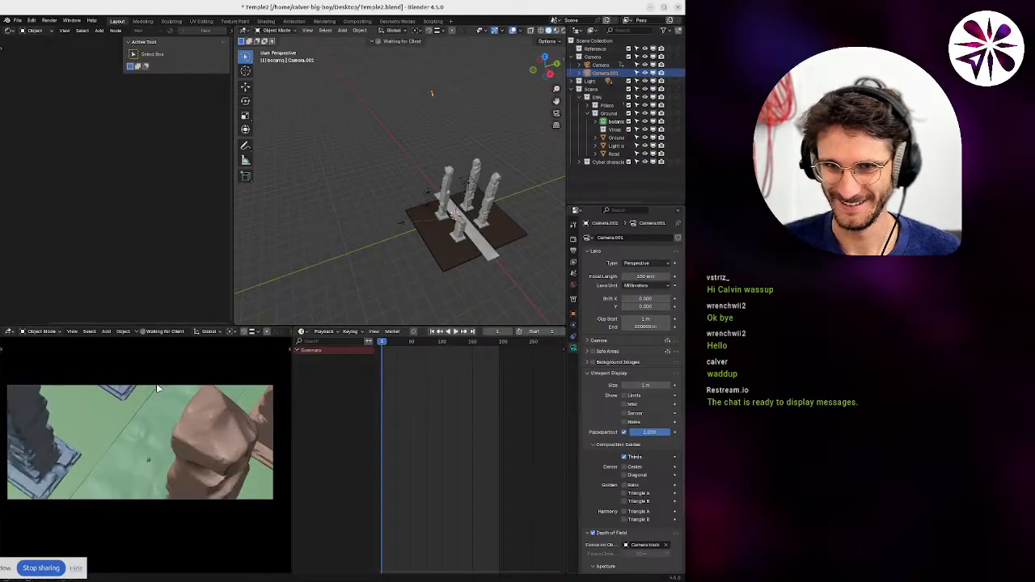
Refine Camera.001's overhead framing in fly mode, keeping the character on the road beside the pillar top with other pillar bases around them.
key(shift+grave)
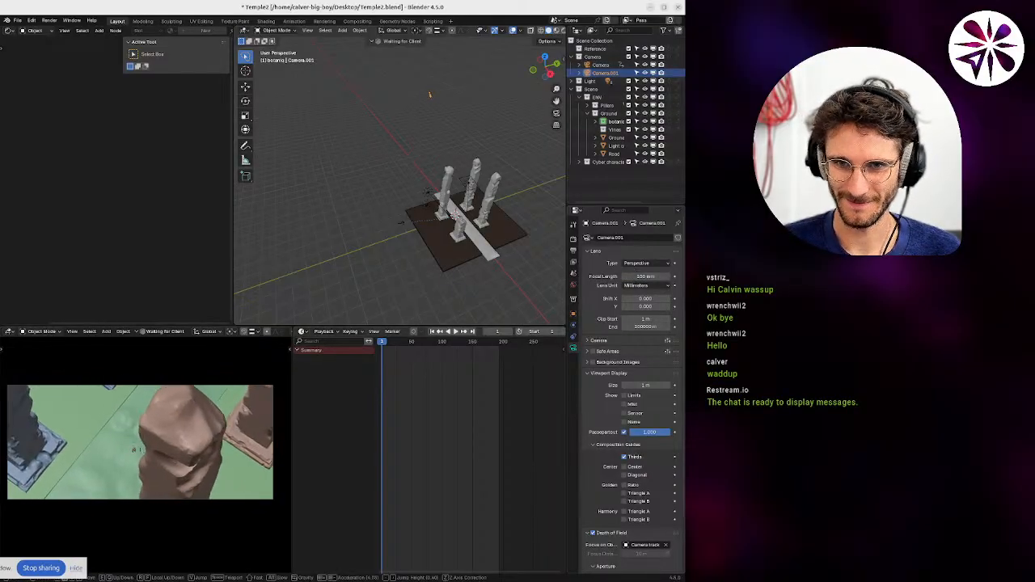
key(w)
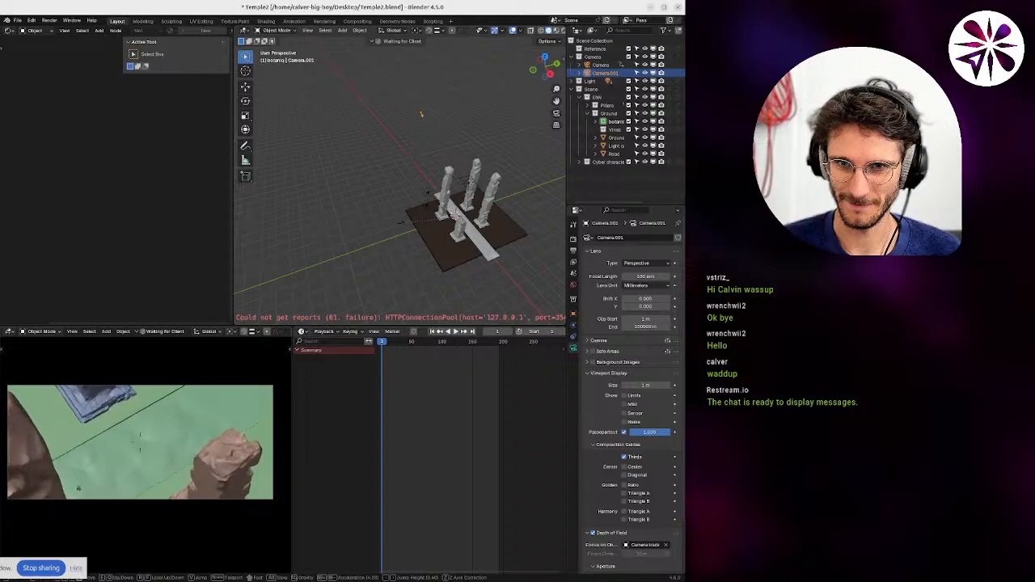
key(w)
key(s)
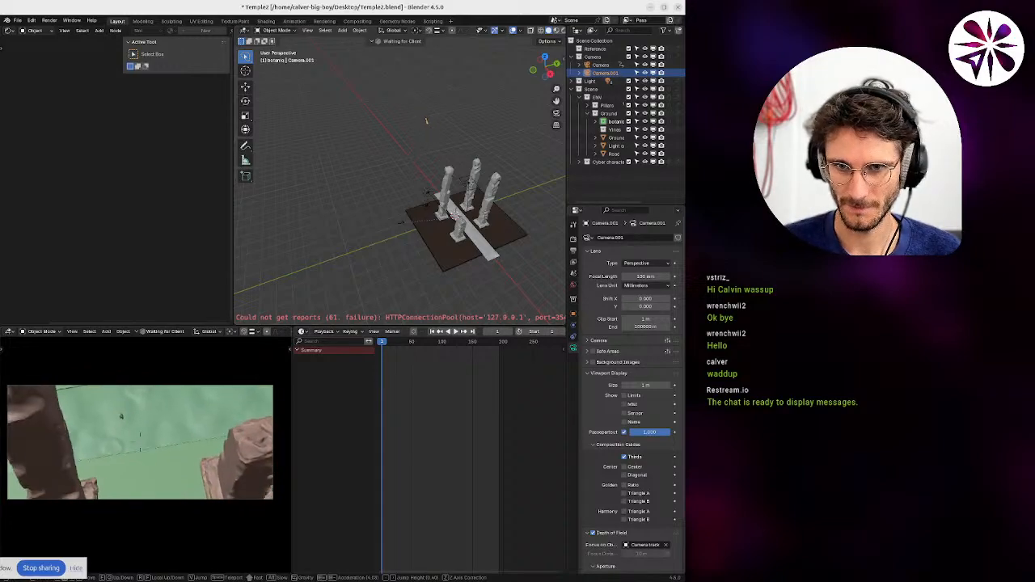
key(a)
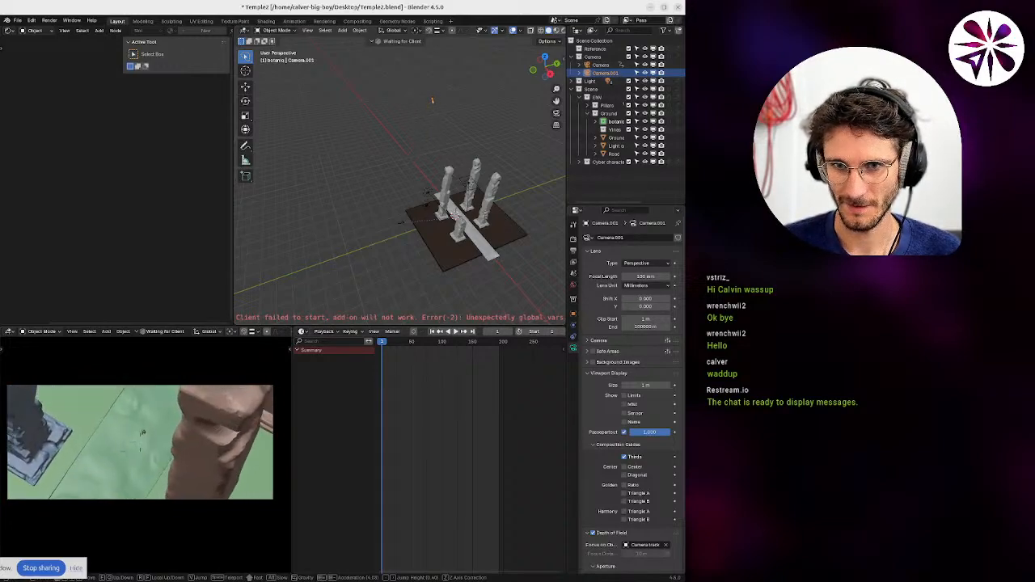
key(s)
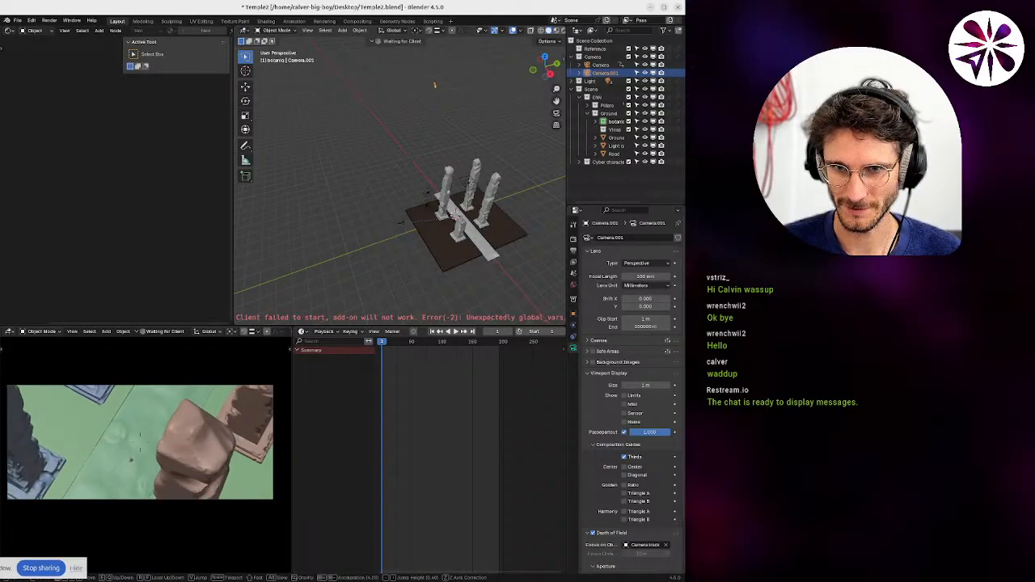
key(w)
key(s)
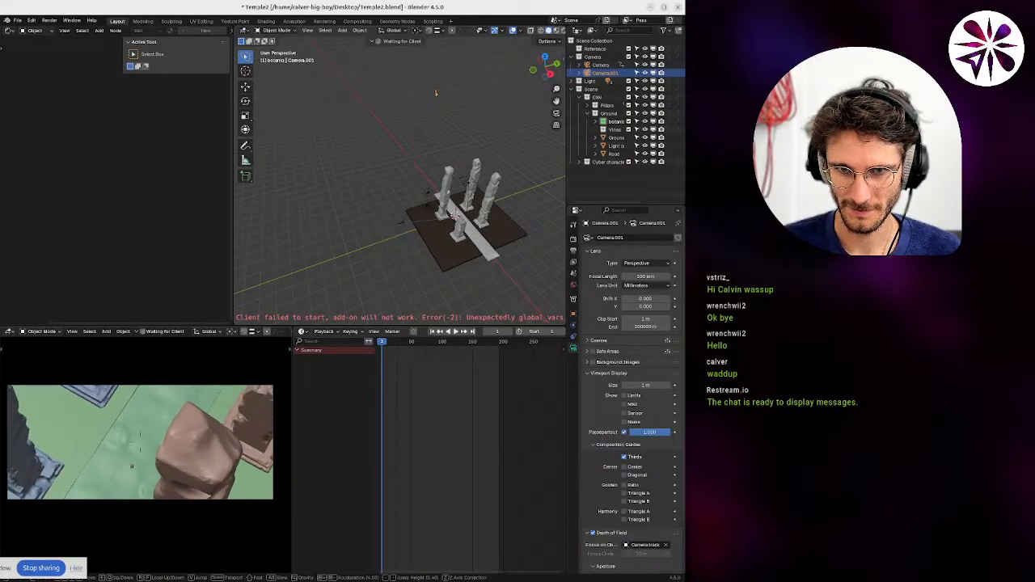
key(s)
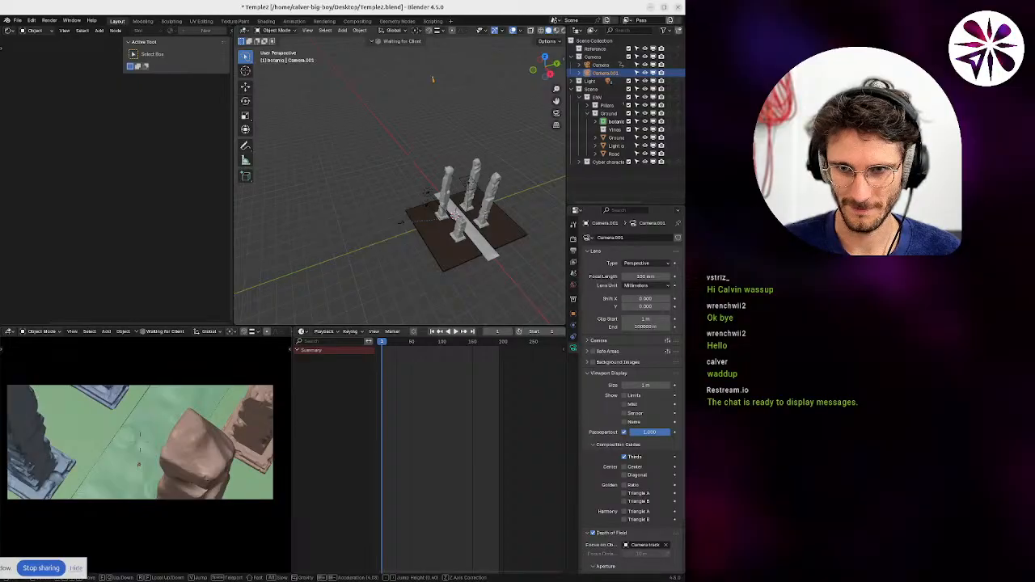
click(139, 437)
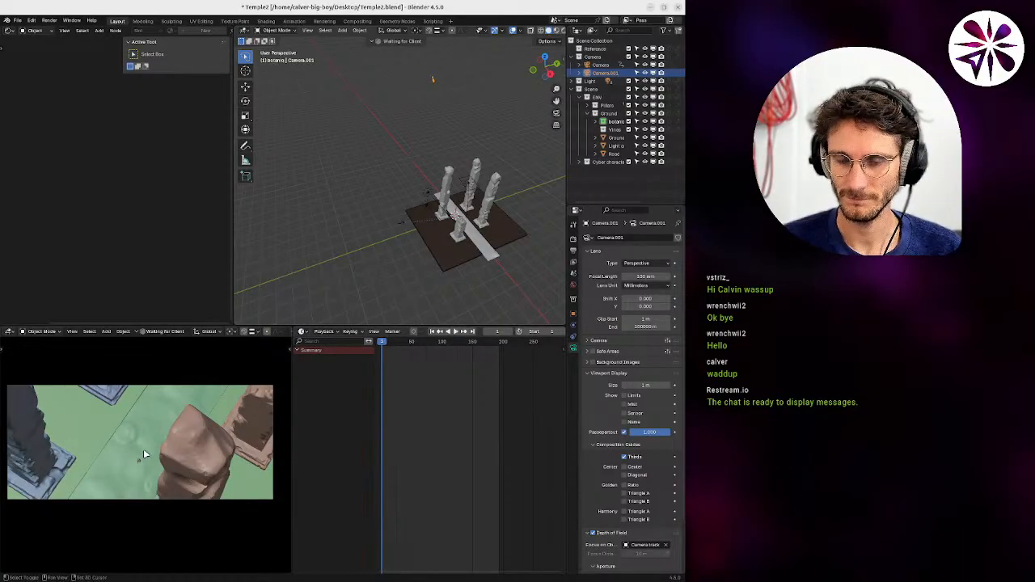
Try other fly positions for Camera.001 around the foreground pillar and return to the previous overhead framing.
key(shift+grave)
key(d)
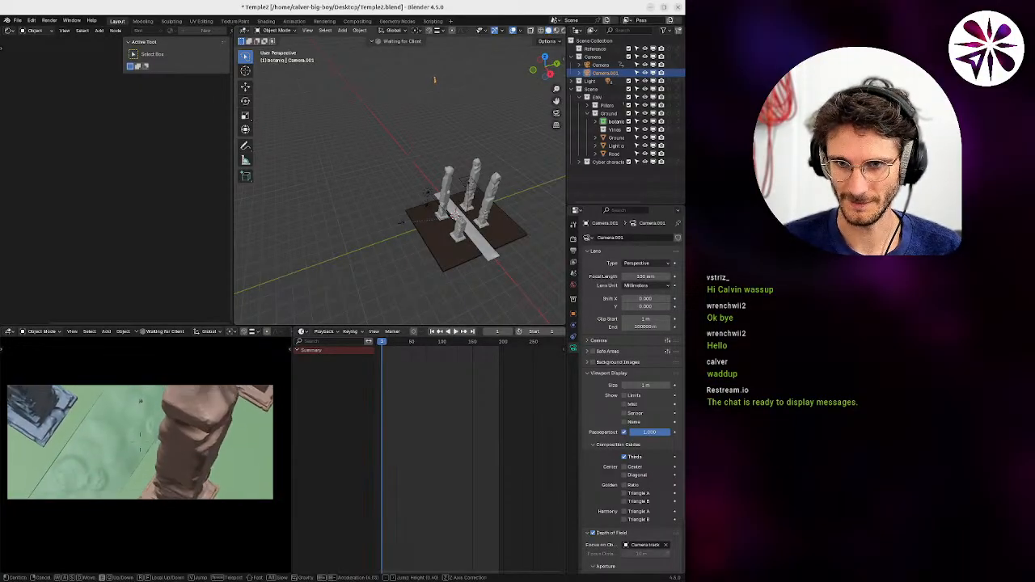
key(q)
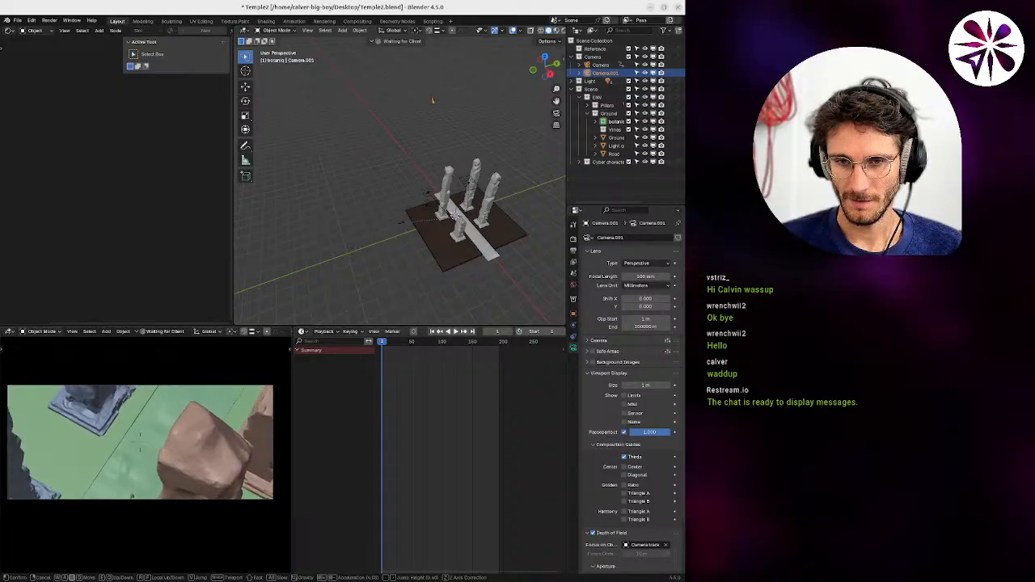
key(s)
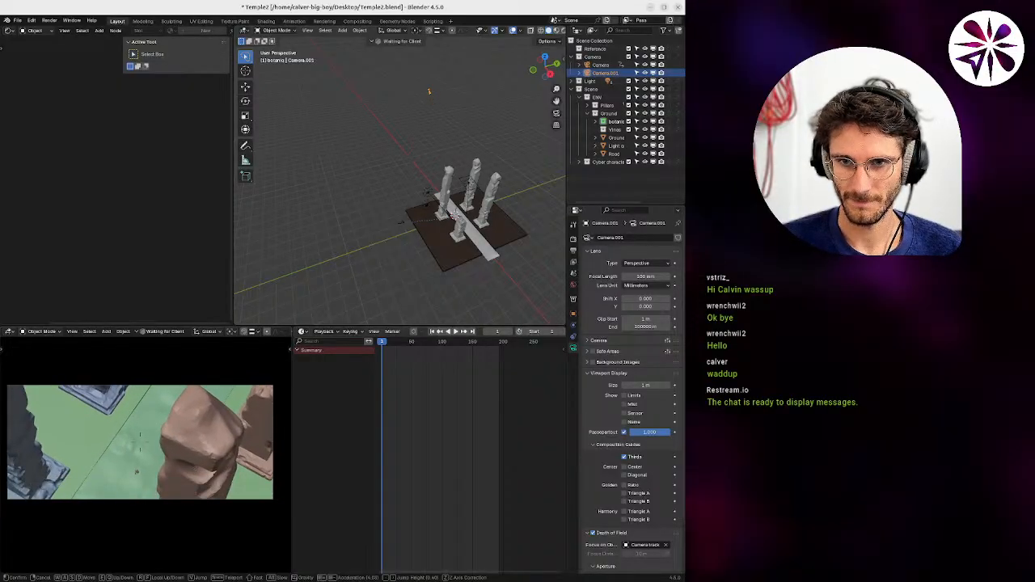
click(144, 455)
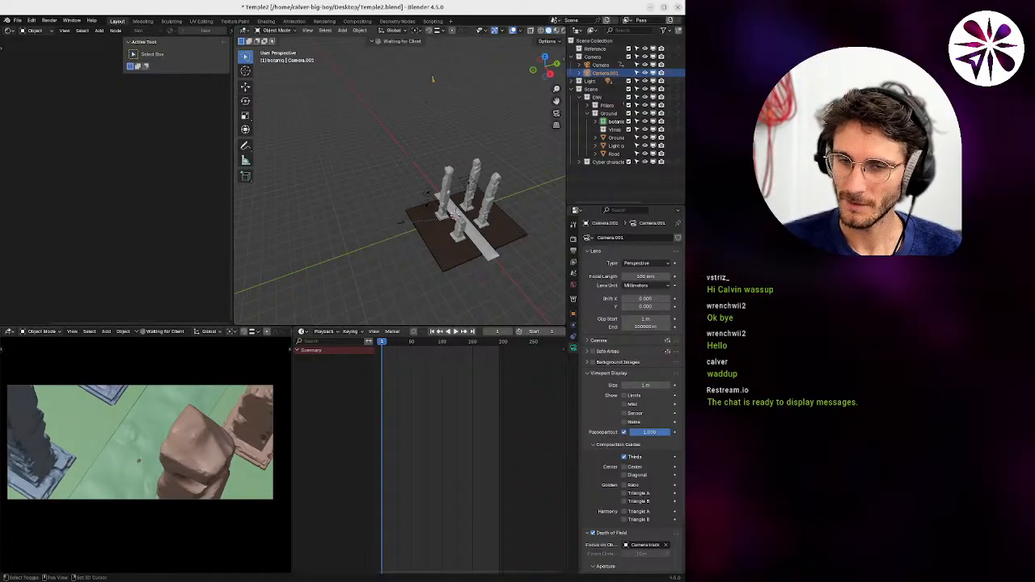
key(shift+grave)
key(s)
key(d)
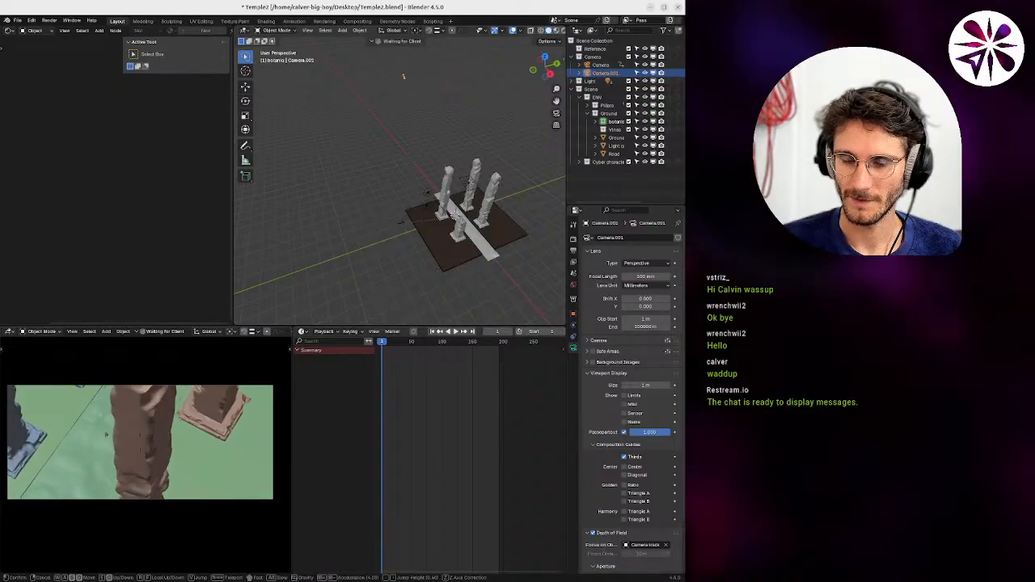
key(Escape)
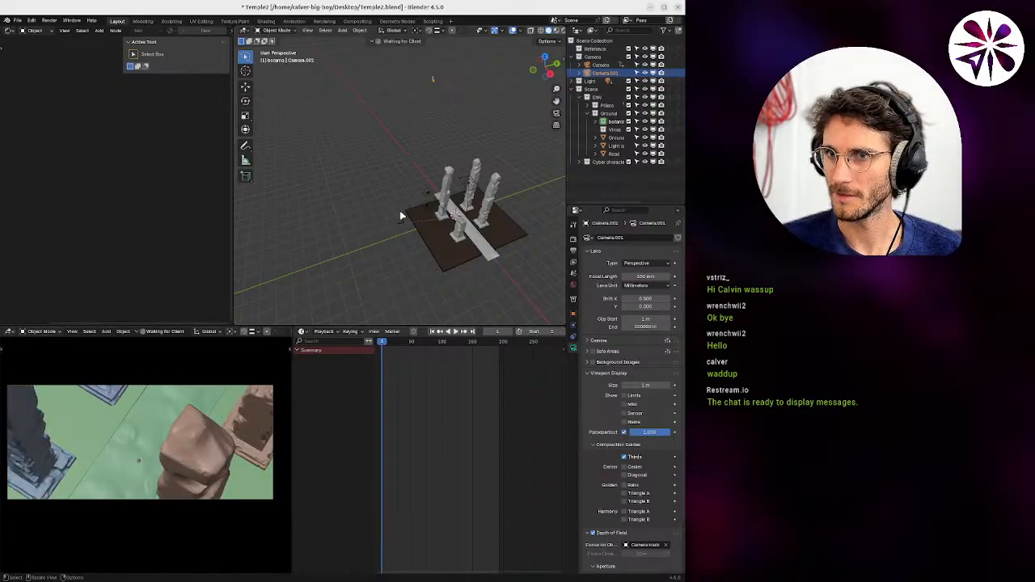
Switch the camera view to the original Camera and briefly play back its shot.
click(398, 220)
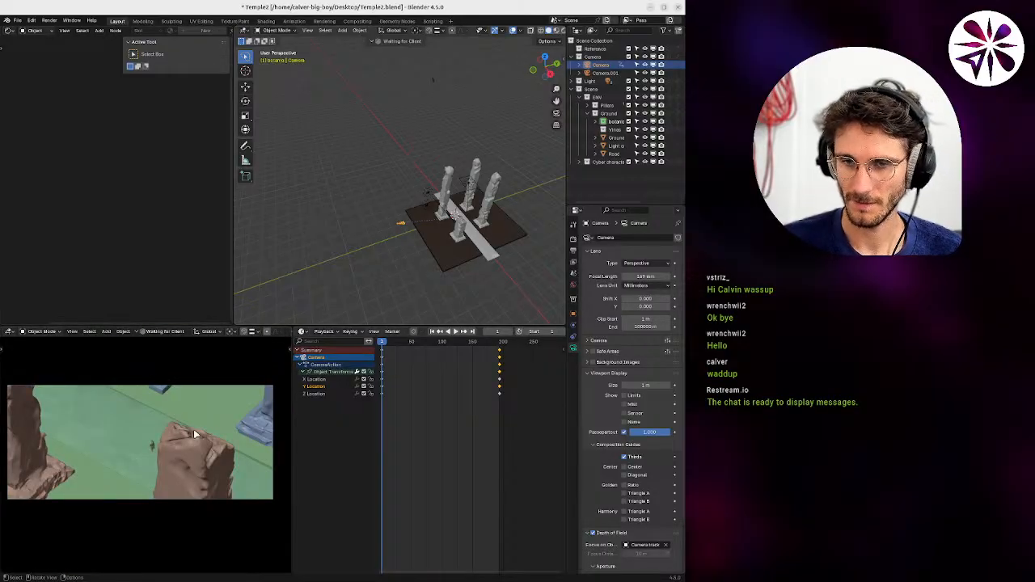
key(shift+space)
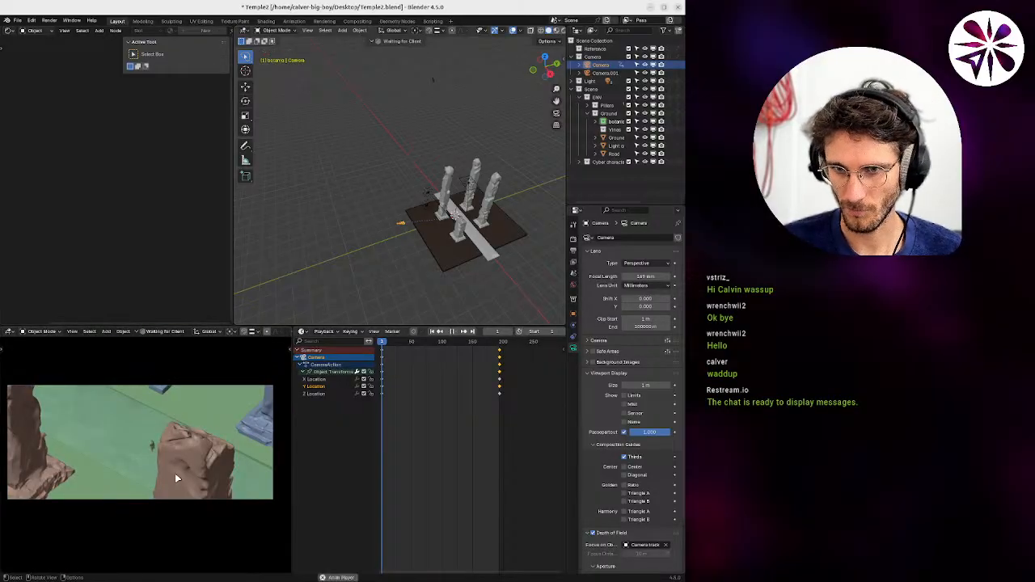
key(Escape)
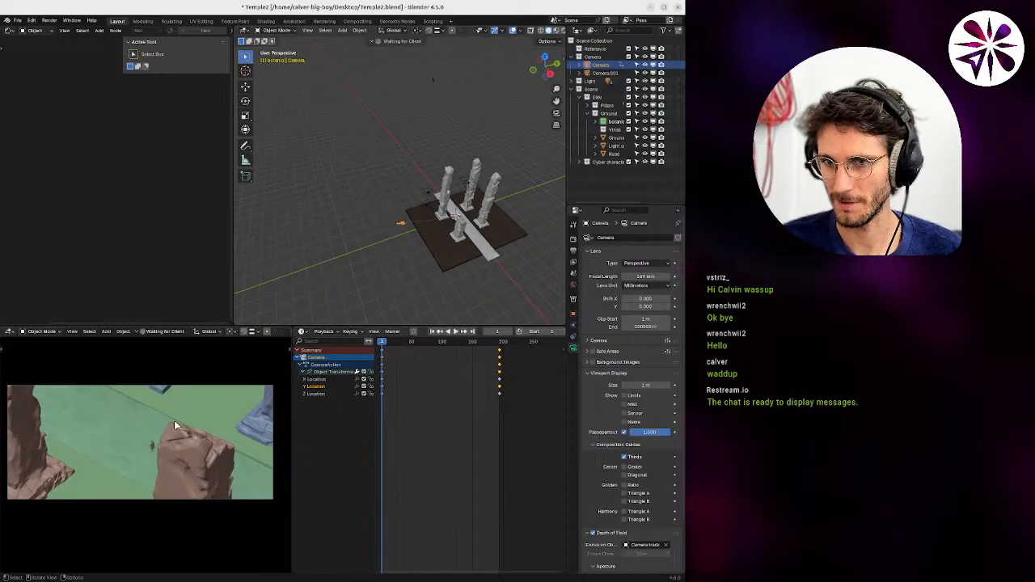
Try pulling the original Camera back about 91 m along its local Z axis, cancel the move and play the shot.
key(shift+grave)
middle_drag(393, 181, 476, 291)
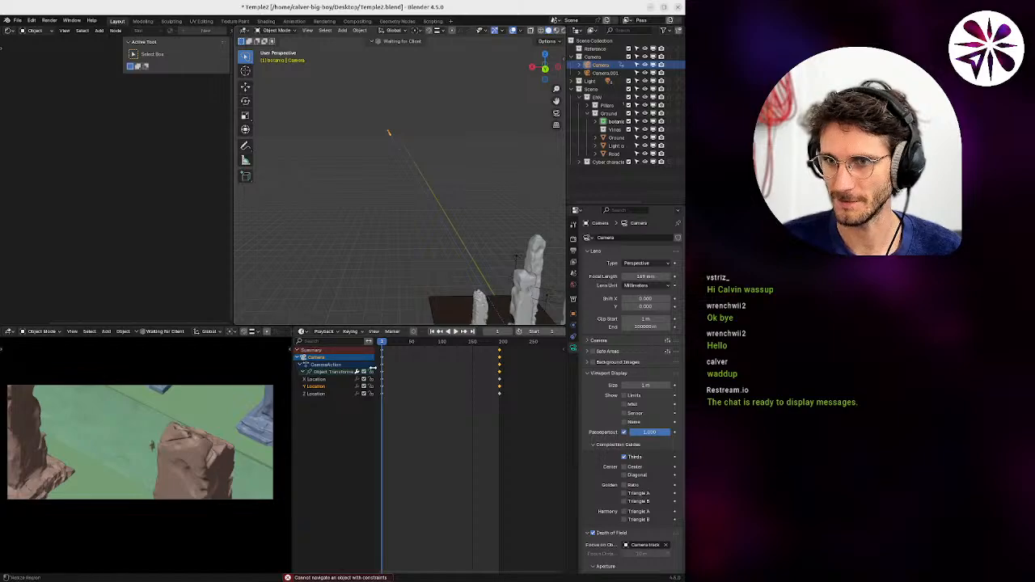
key(g)
key(z)
key(z)
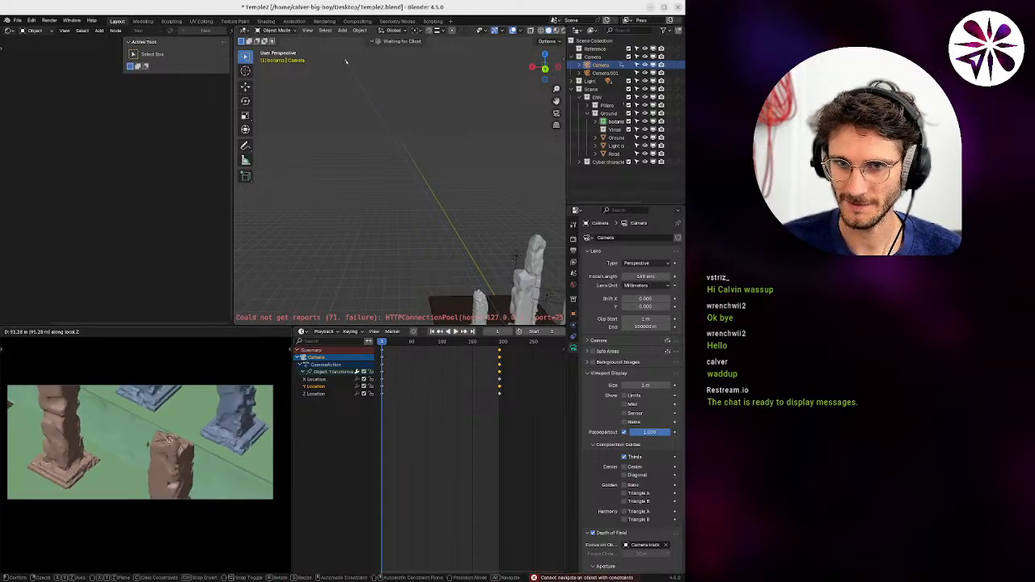
right_click(134, 464)
key(space)
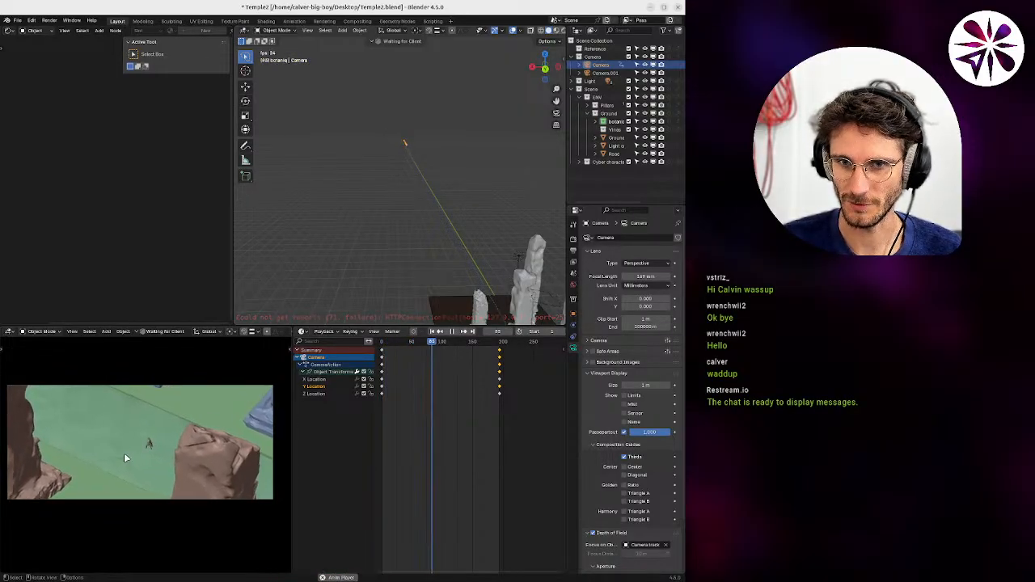
key(Escape)
Try a wider framing by pulling the original Camera back along its local Z axis, test small position shifts and play the shot.
key(g)
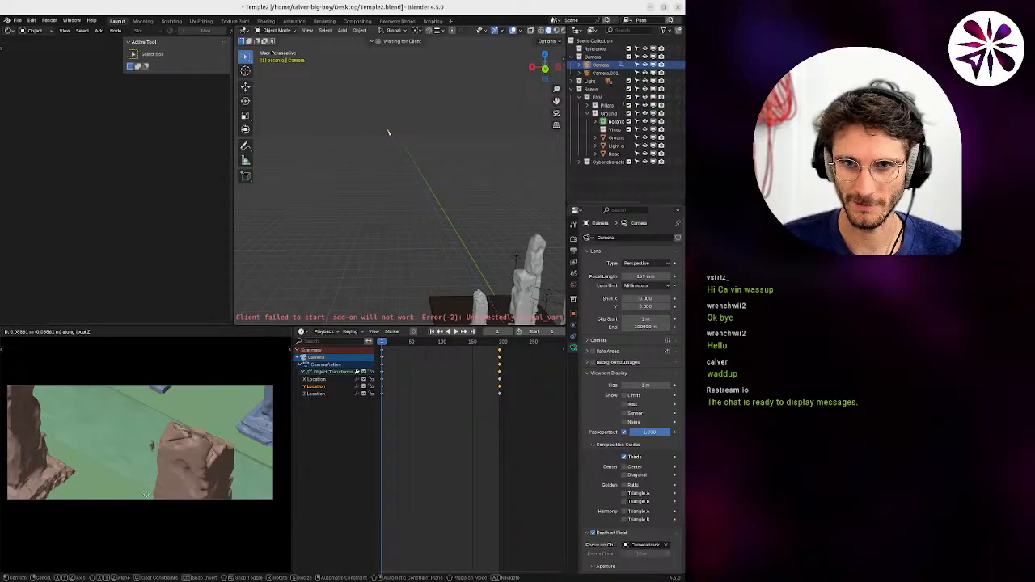
click(181, 492)
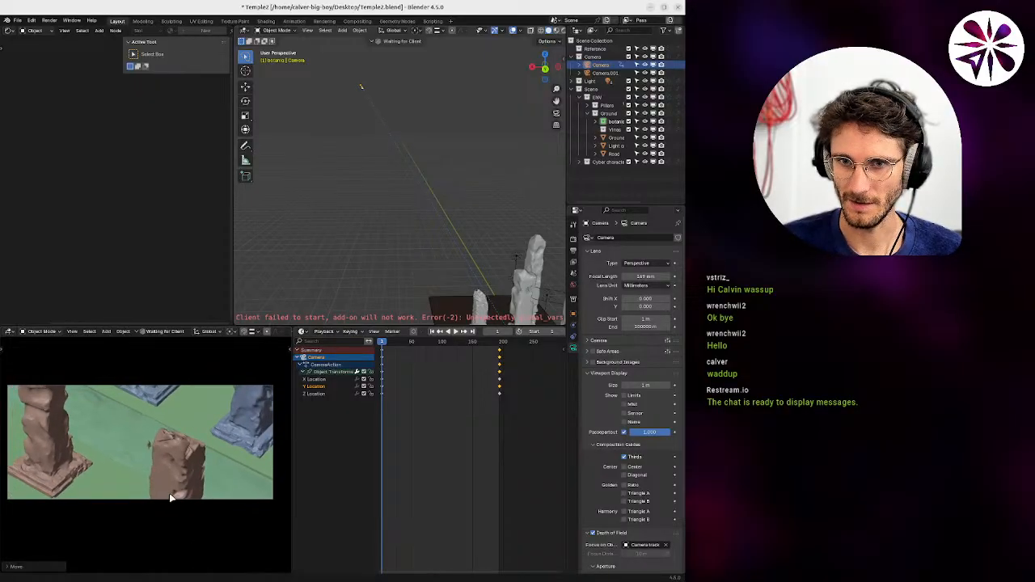
key(g)
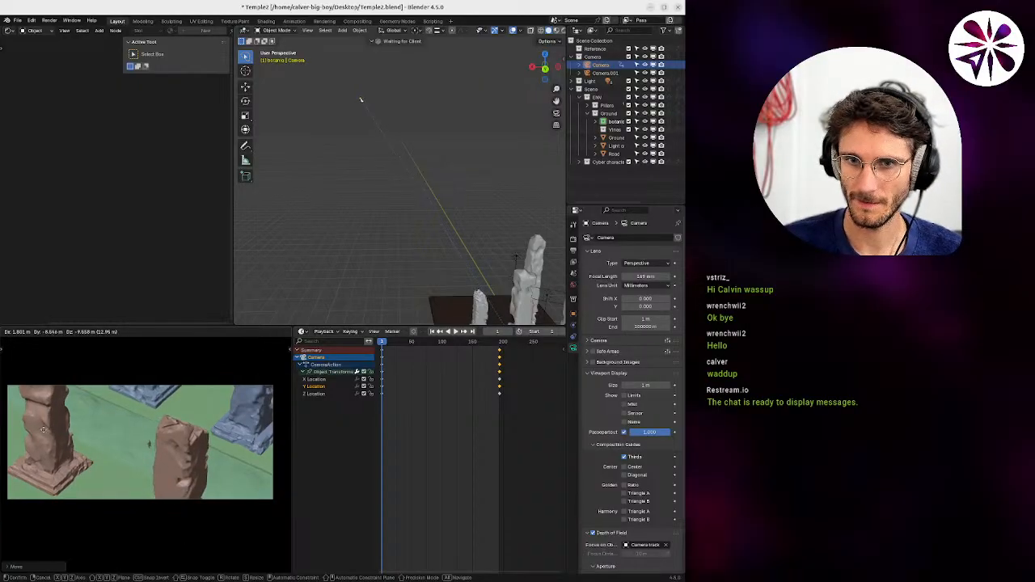
click(50, 427)
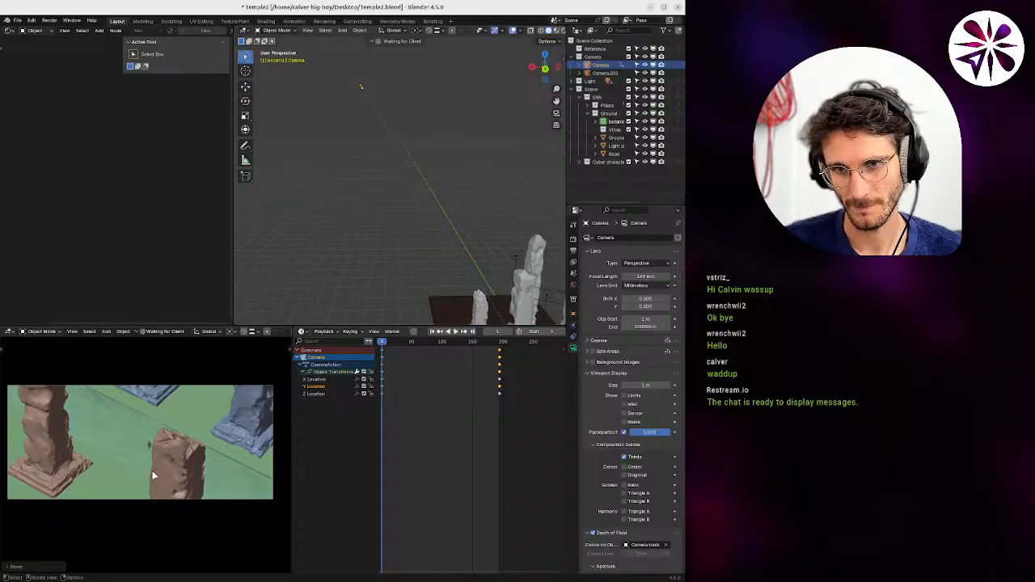
key(g)
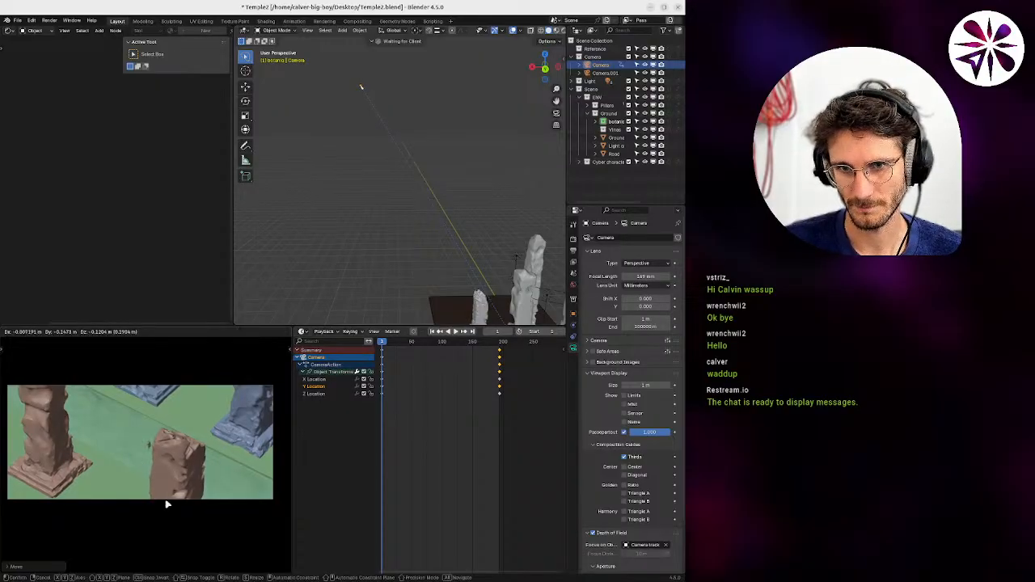
click(160, 494)
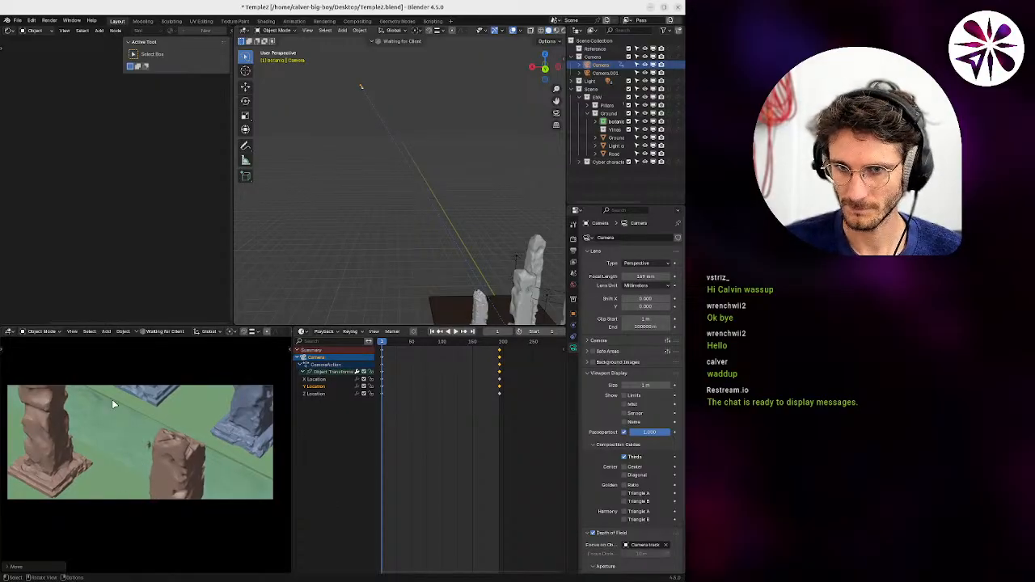
key(g)
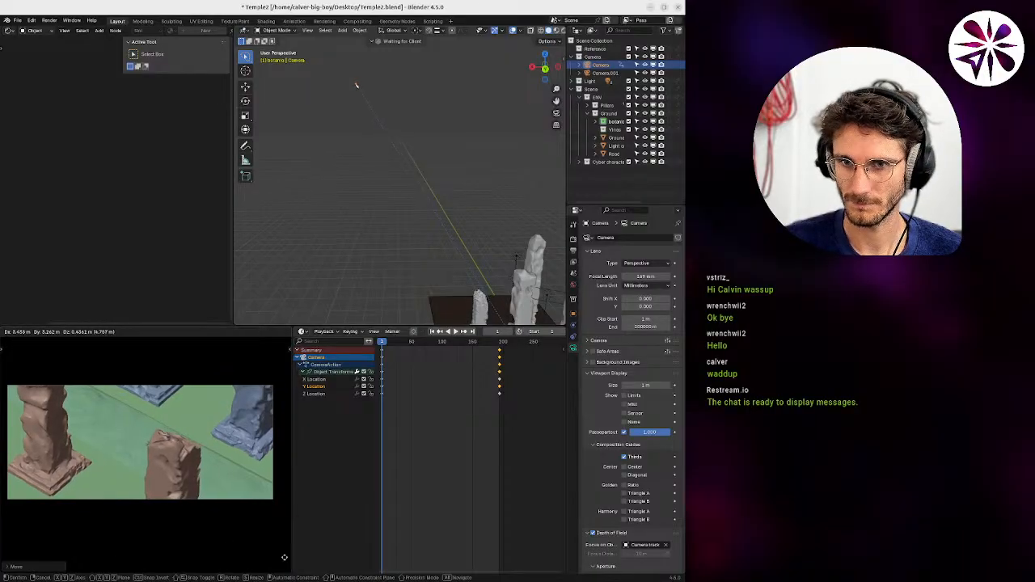
click(54, 566)
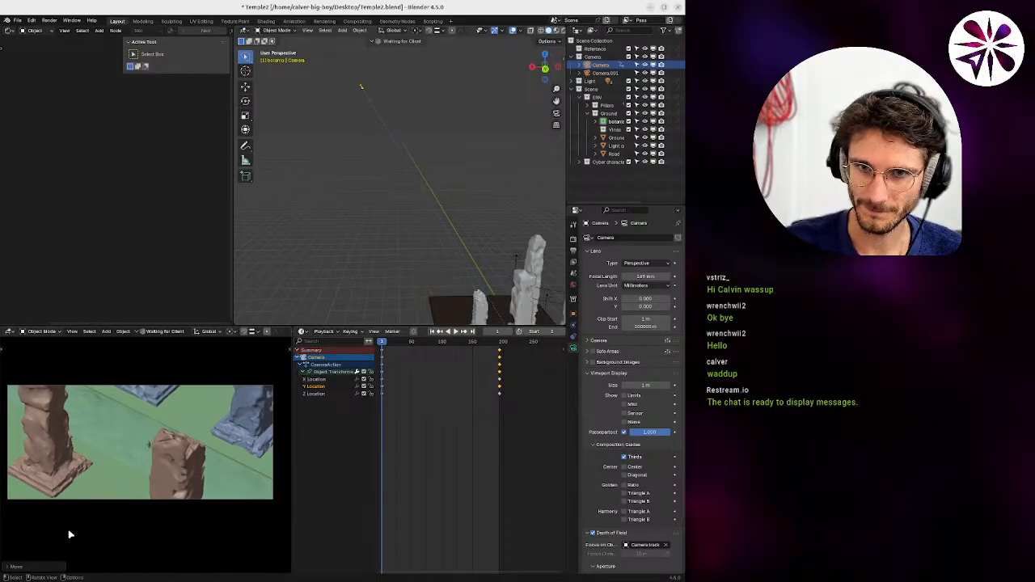
key(g)
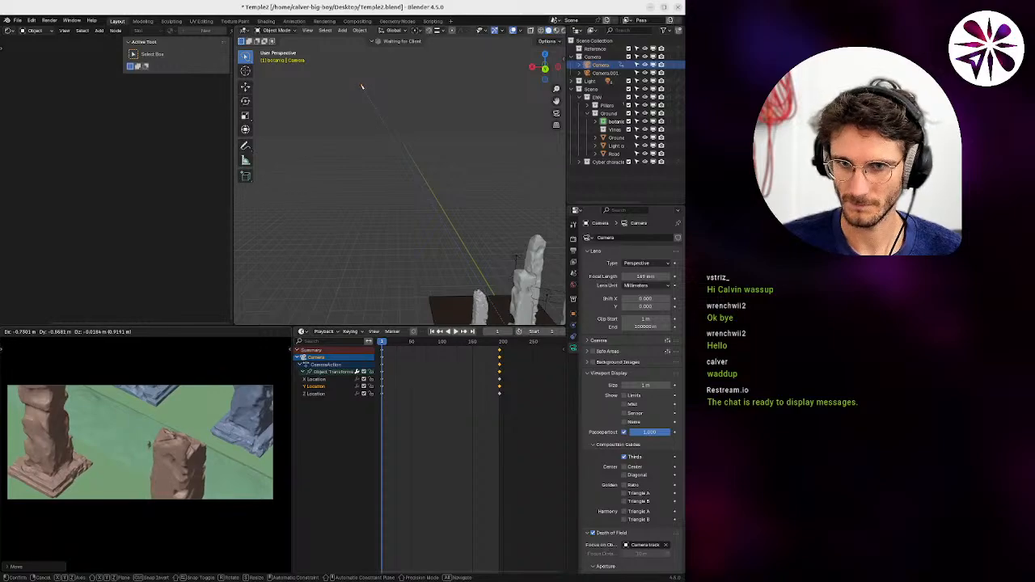
click(190, 436)
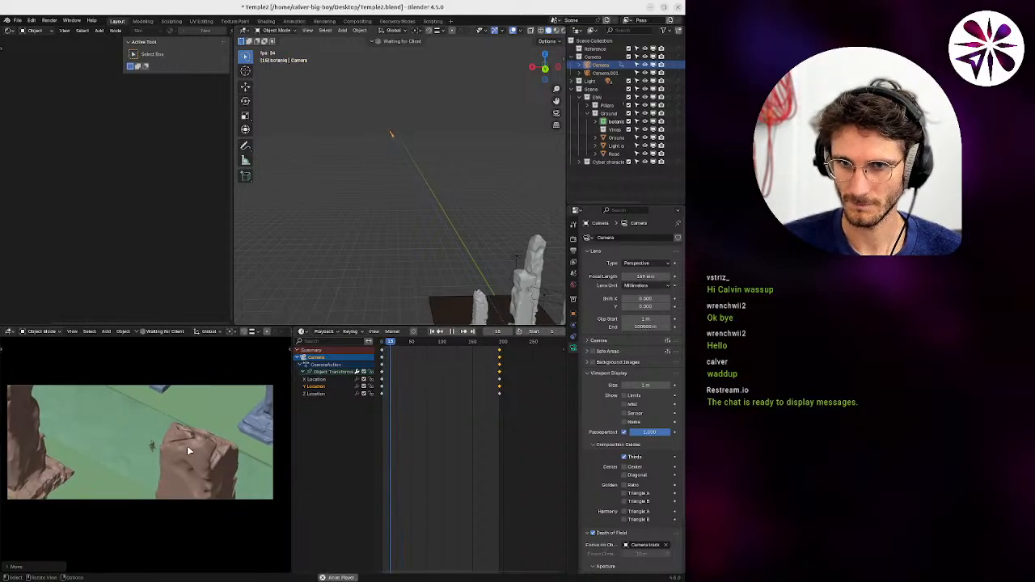
Try offsetting the original Camera by 50 m and 100 m along its local Z axis and clear the entered distance.
key(g)
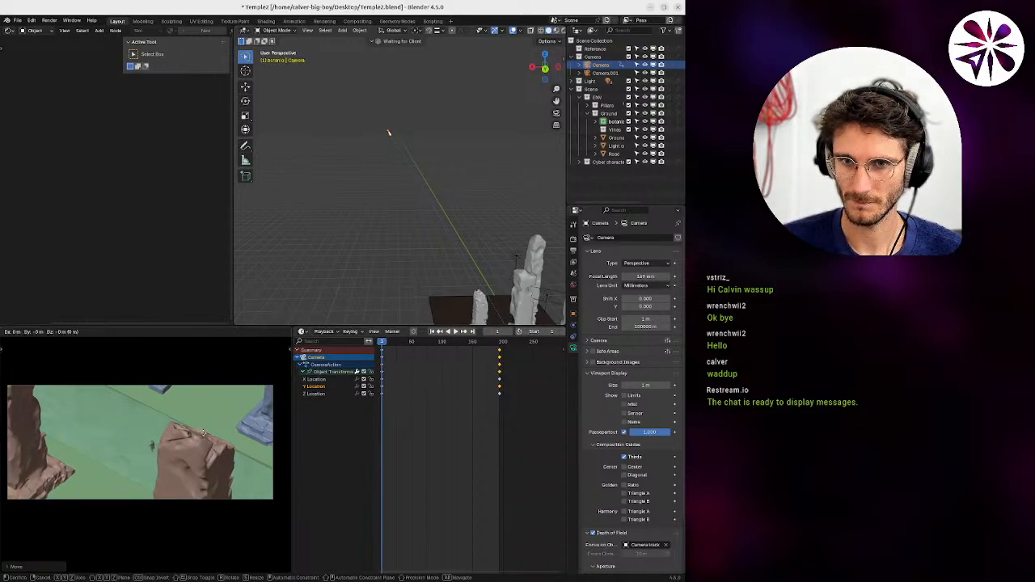
click(195, 435)
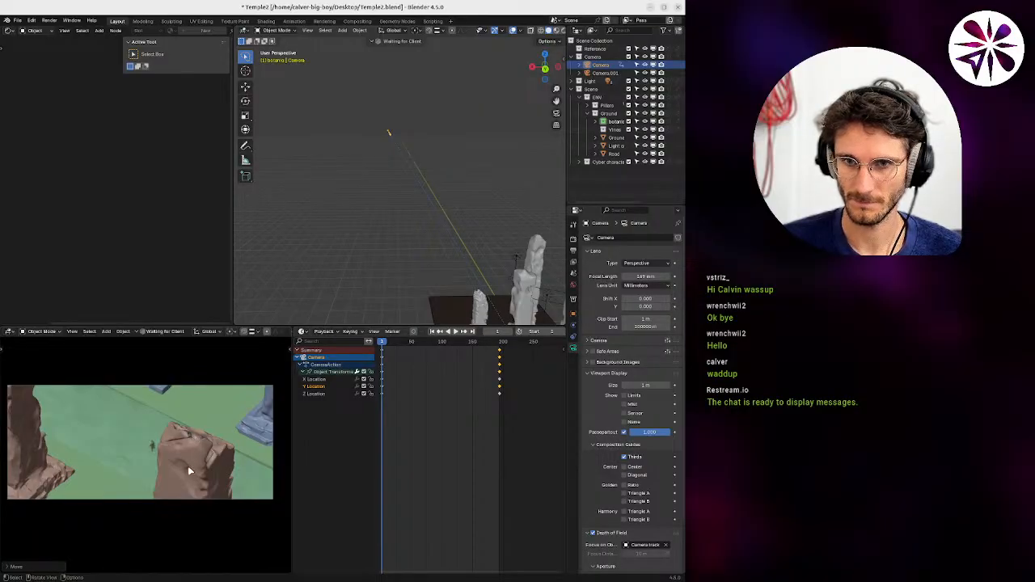
key(g)
key(z)
key(z)
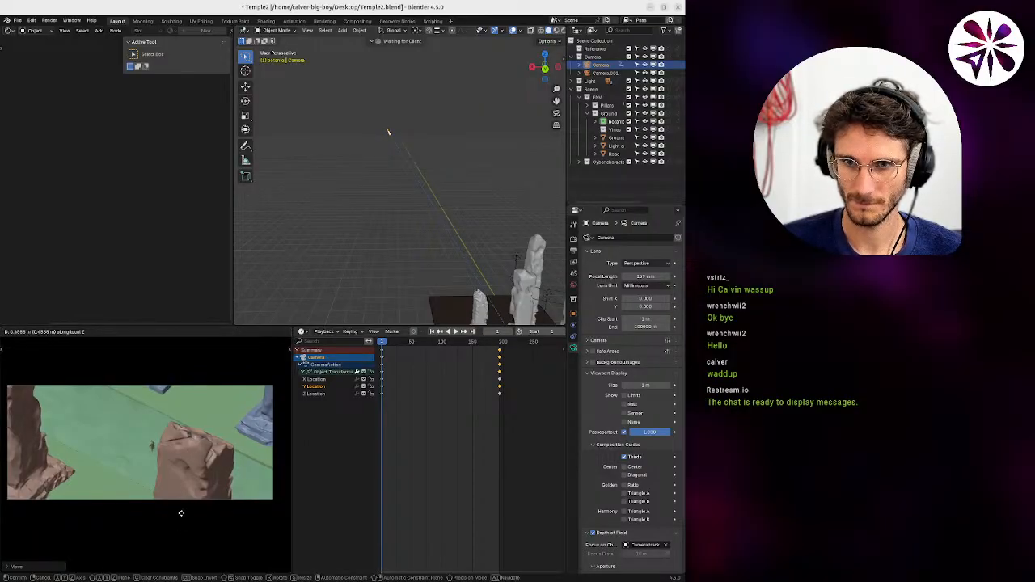
text(50)
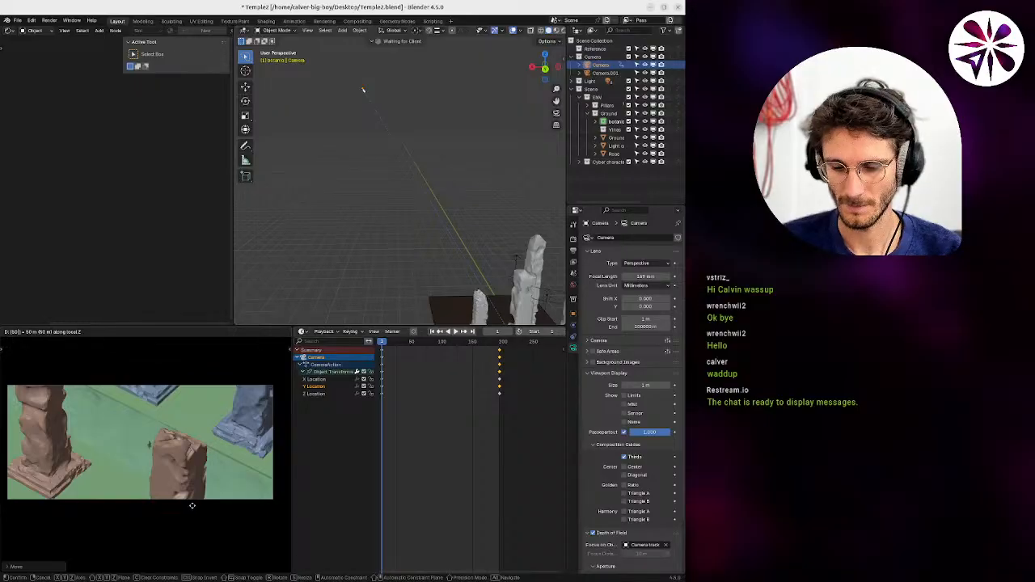
key(BackSpace)
key(BackSpace)
text(100)
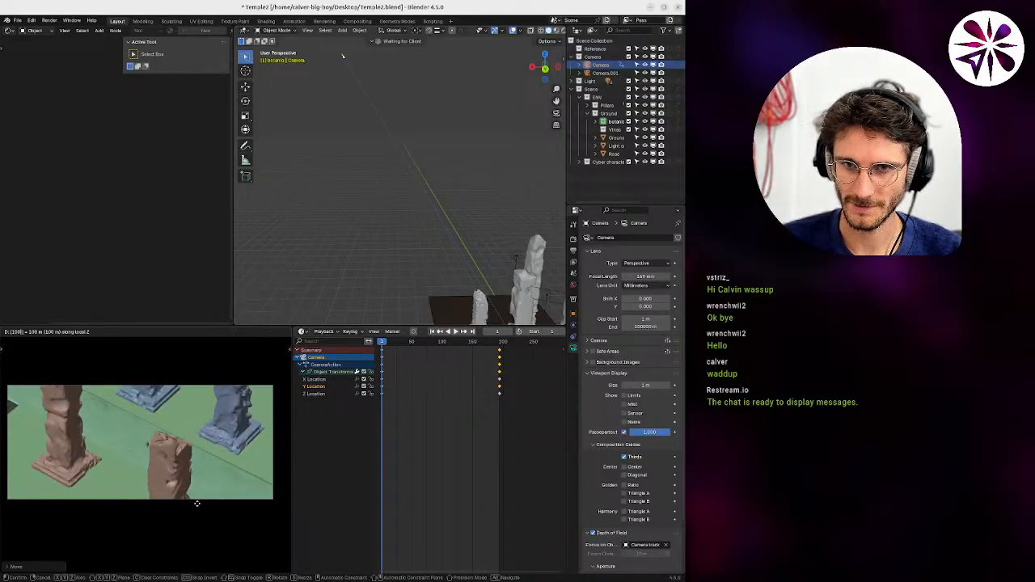
key(BackSpace)
key(BackSpace)
key(BackSpace)
key(BackSpace)
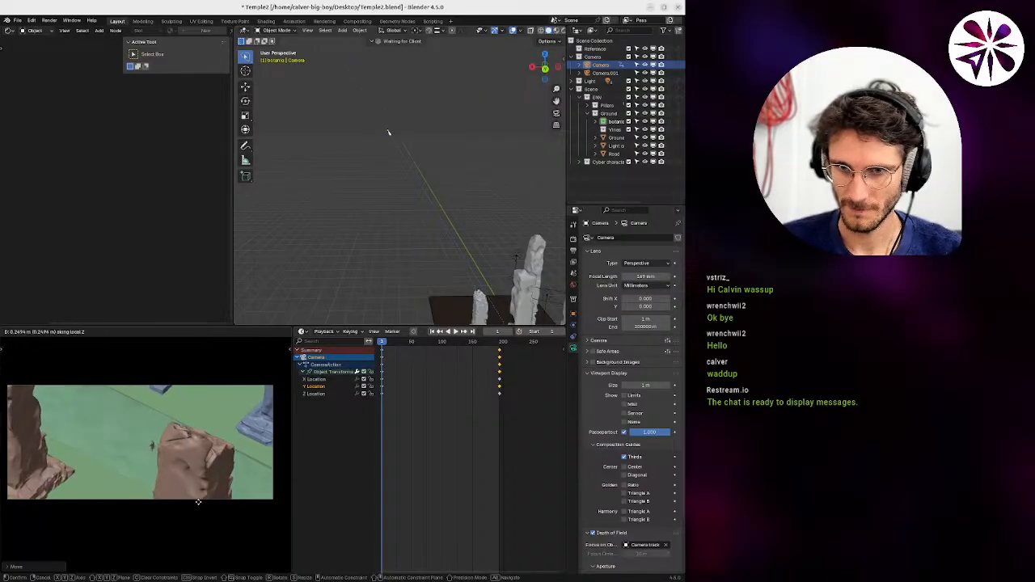
Try to move the broken foreground pillar along the X axis, and play the animation to check the camera shot.
right_click(201, 495)
click(202, 481)
middle_drag(474, 289, 439, 211)
scroll(440, 211, up, 3)
key(x)
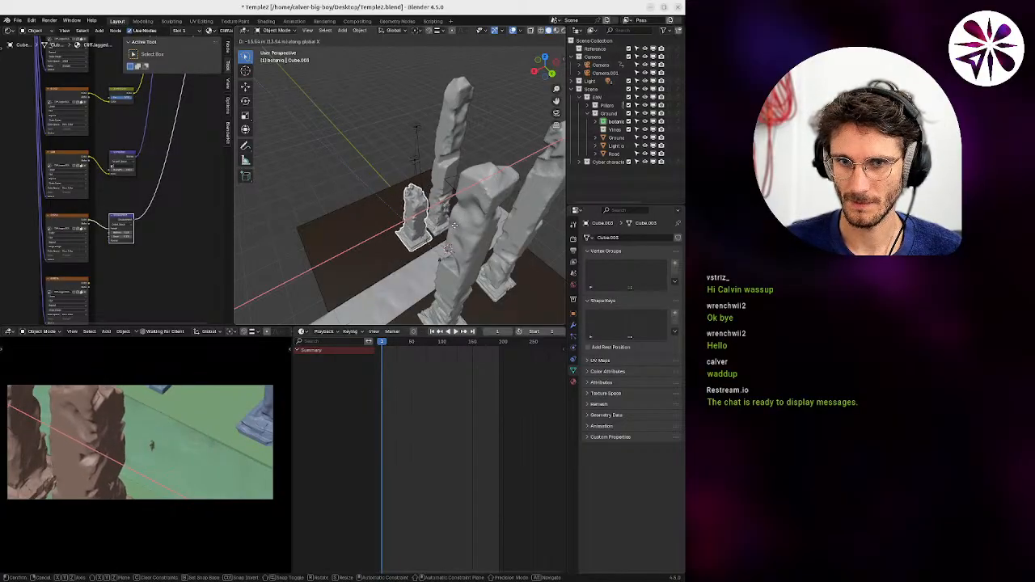
click(384, 258)
key(space)
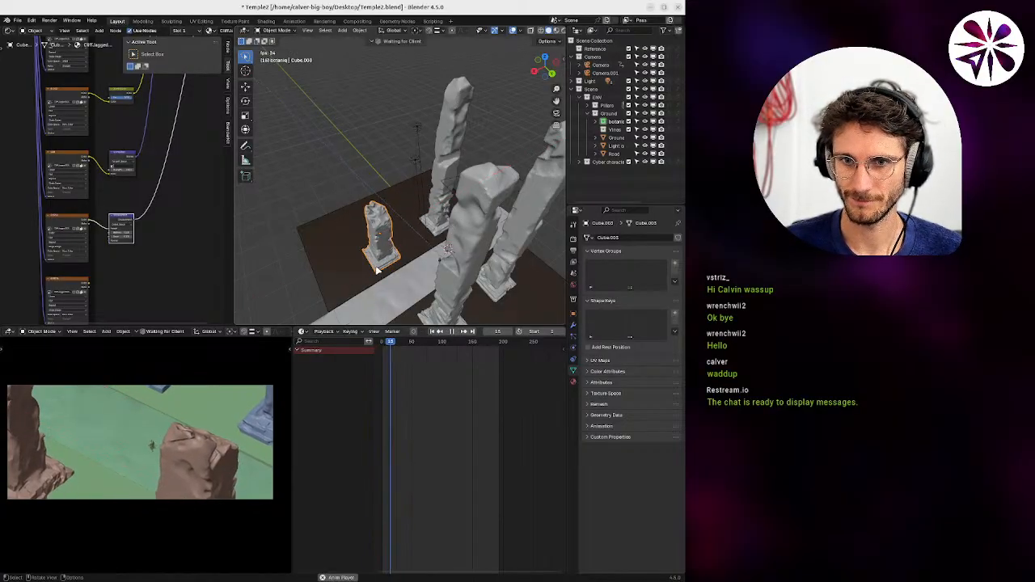
key(Escape)
middle_drag(385, 252, 388, 275)
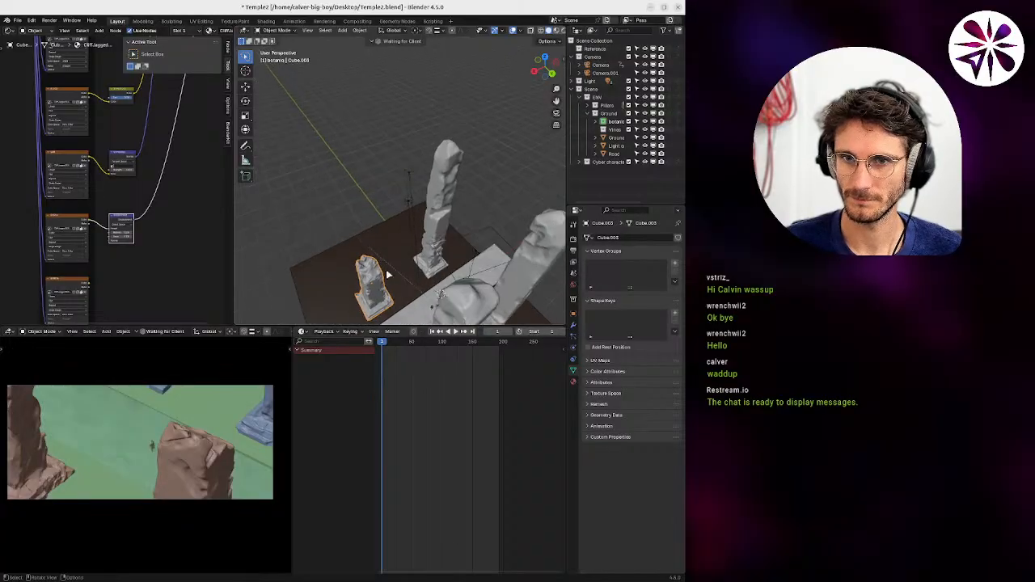
mouse_move(432, 247)
middle_down()
mouse_move(416, 219)
mouse_move(429, 248)
middle_up()
click(430, 248)
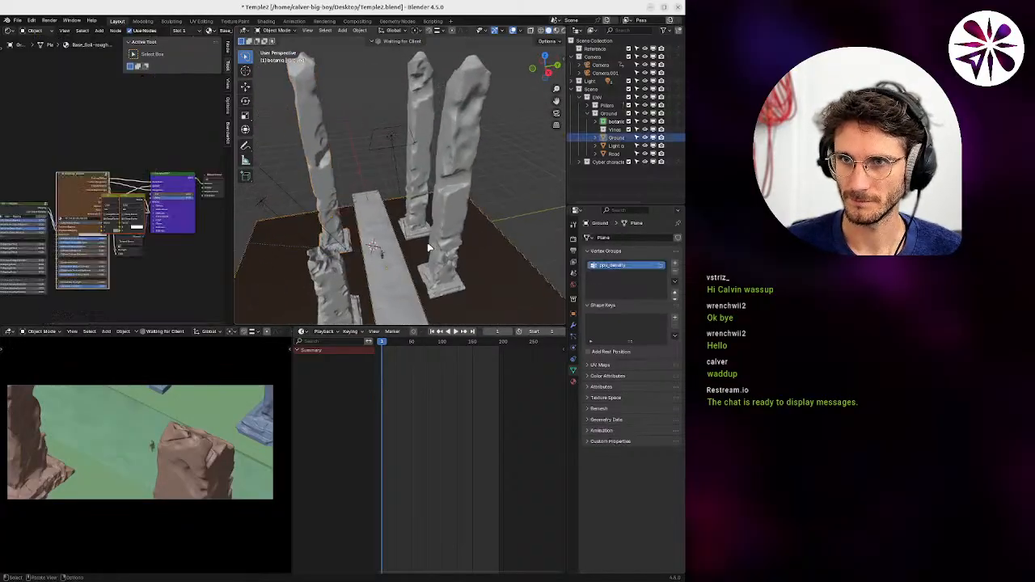
key(g)
key(y)
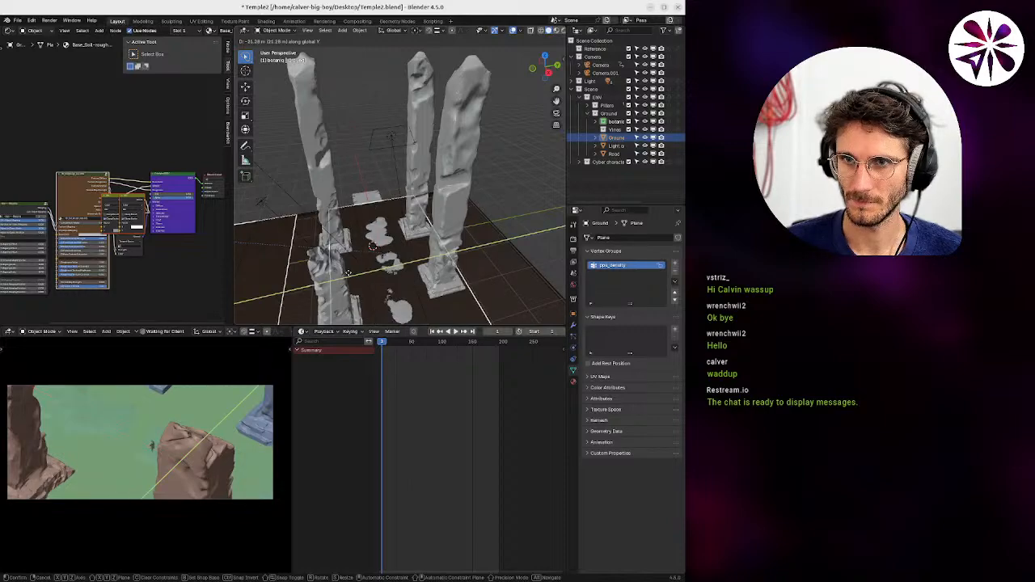
click(396, 282)
shift+click(487, 279)
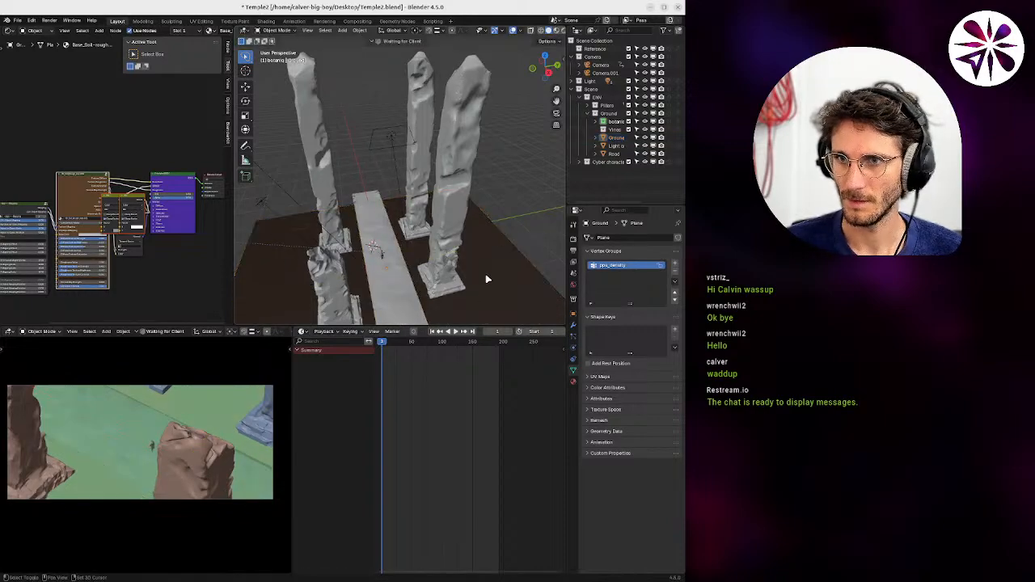
Move the ground plane and the light catcher together along the Y axis so they end beside the road.
click(486, 277)
middle_drag(487, 275, 498, 261)
shift+middle_drag(498, 261, 445, 204)
shift+click(455, 227)
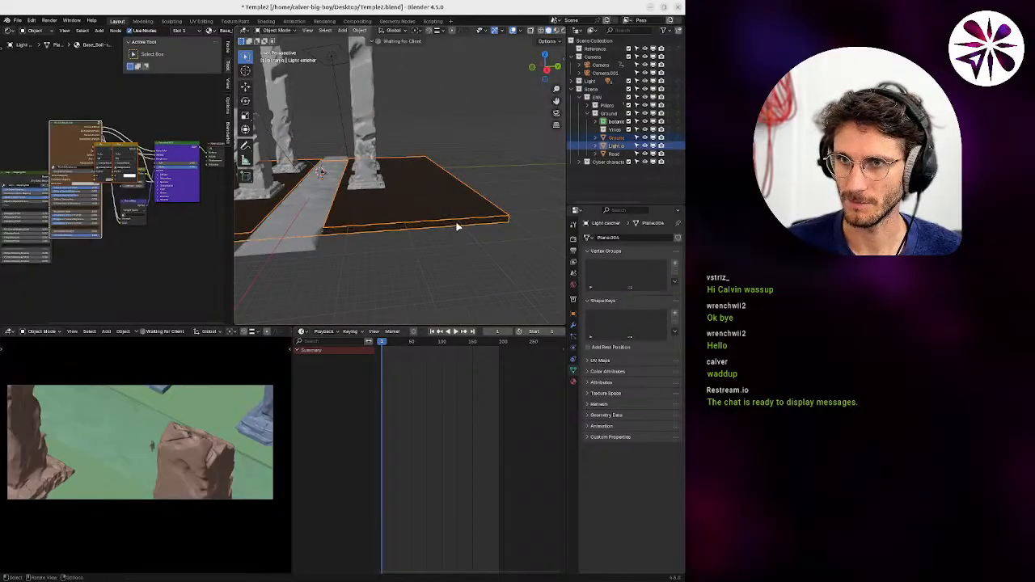
key(g)
key(y)
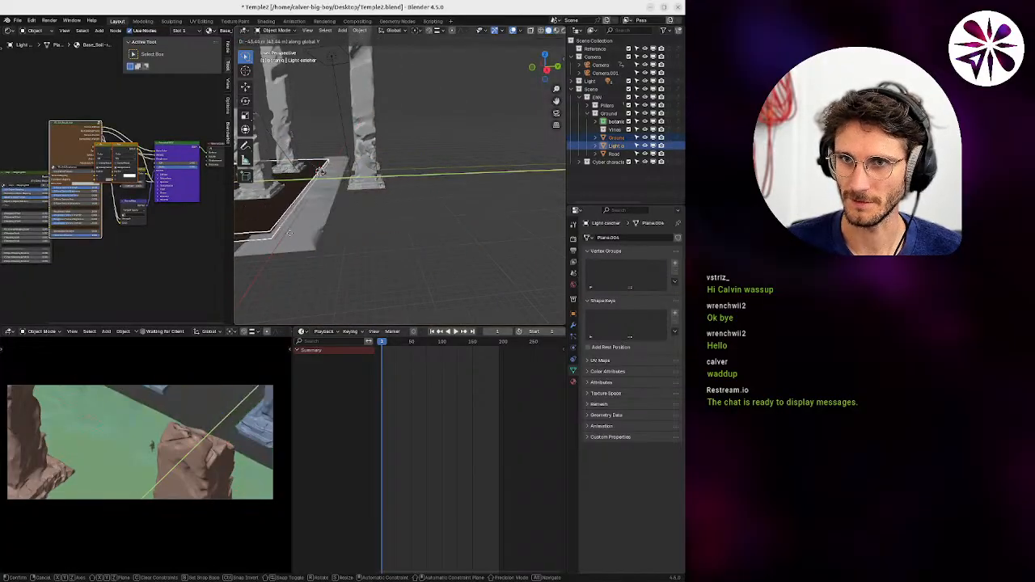
click(280, 236)
Lower the two background pillars along local Z and shift them along the Y and X axes, checking the shot in playback.
middle_drag(280, 236, 423, 240)
click(424, 241)
key(g)
key(z)
key(z)
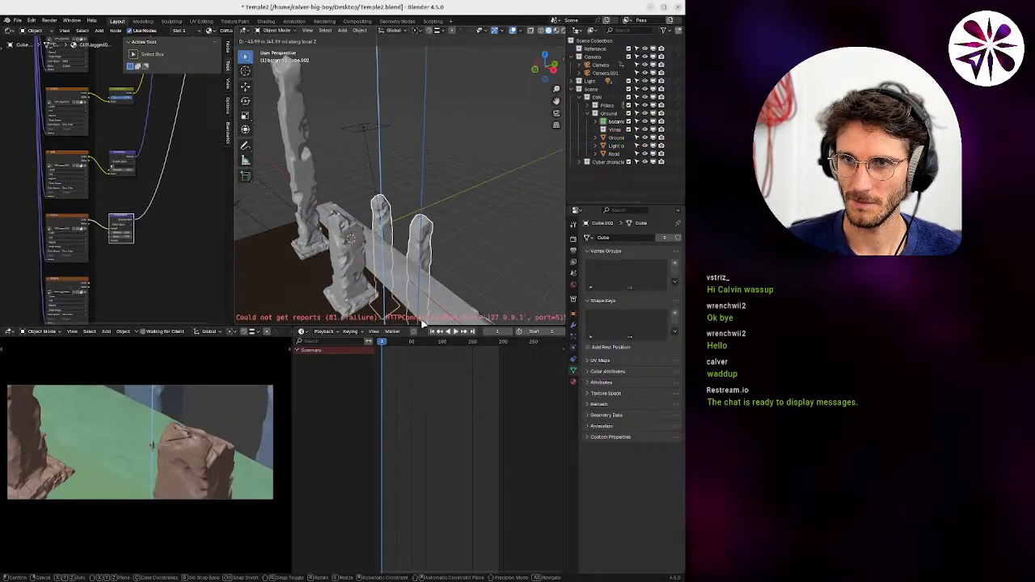
key(y)
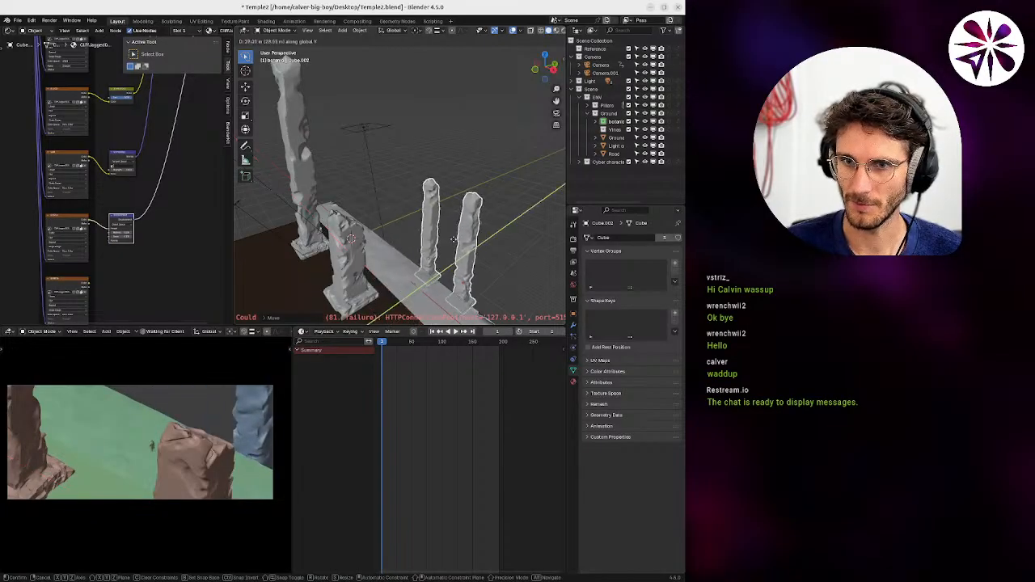
key(x)
click(426, 238)
key(space)
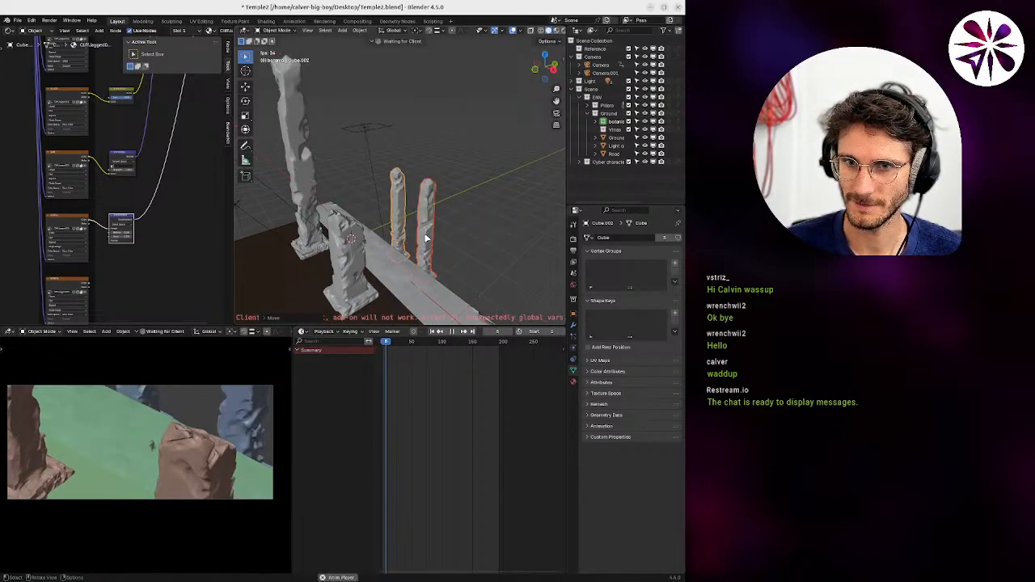
key(Escape)
Shift the two background pillars along Y and adjust their position freely in the camera view, previewing the animation.
key(g)
key(y)
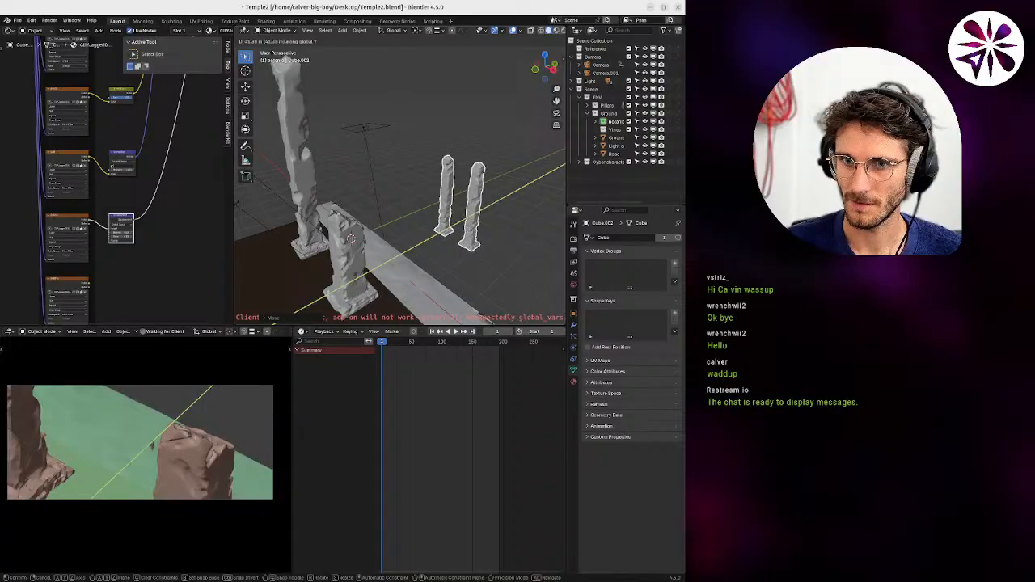
click(234, 420)
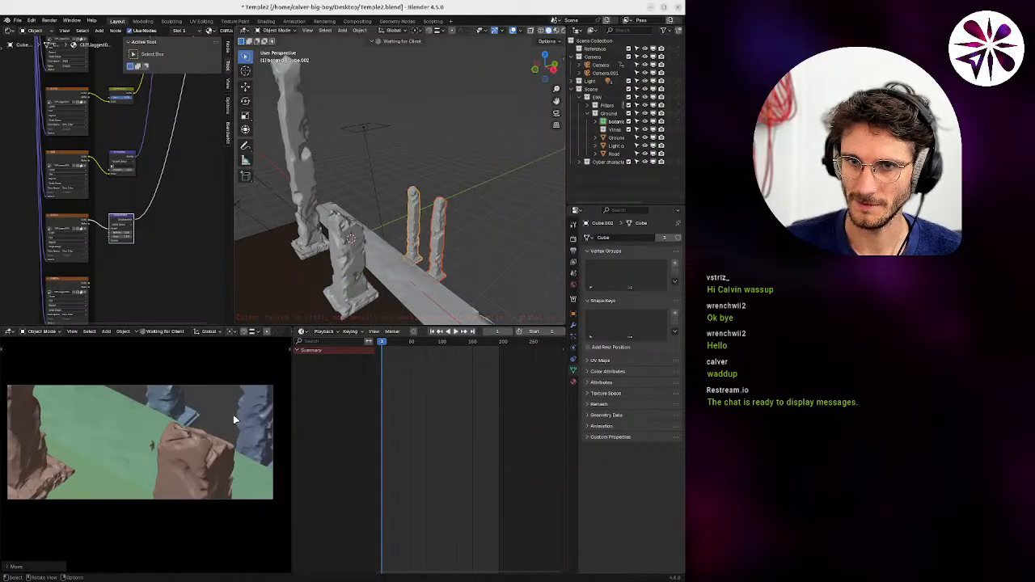
key(g)
click(237, 397)
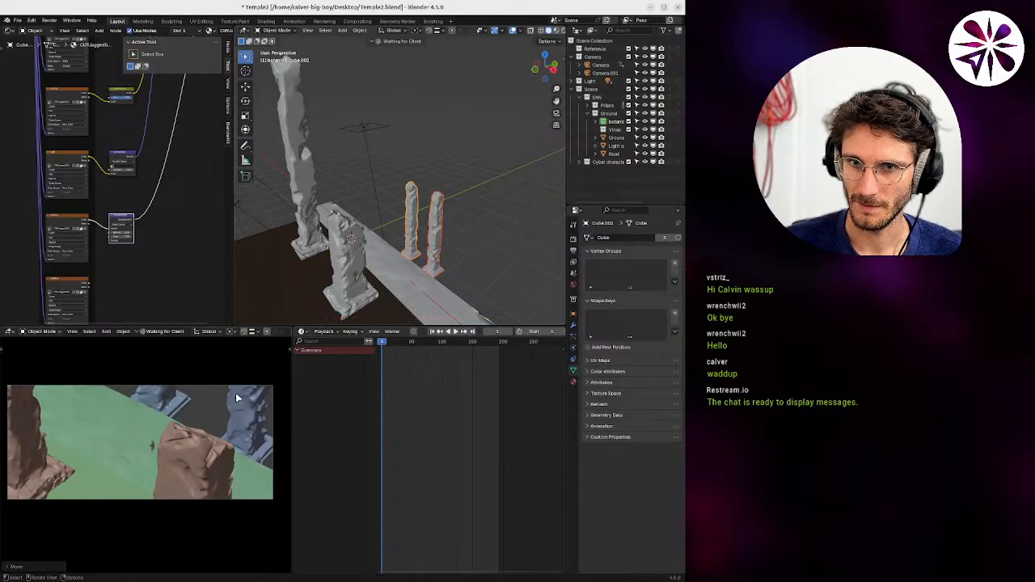
middle_drag(418, 284, 341, 228)
key(space)
key(Escape)
Reposition the background pillar pair farther away and below the road, fine-tuning it in the camera view with playback checks.
key(g)
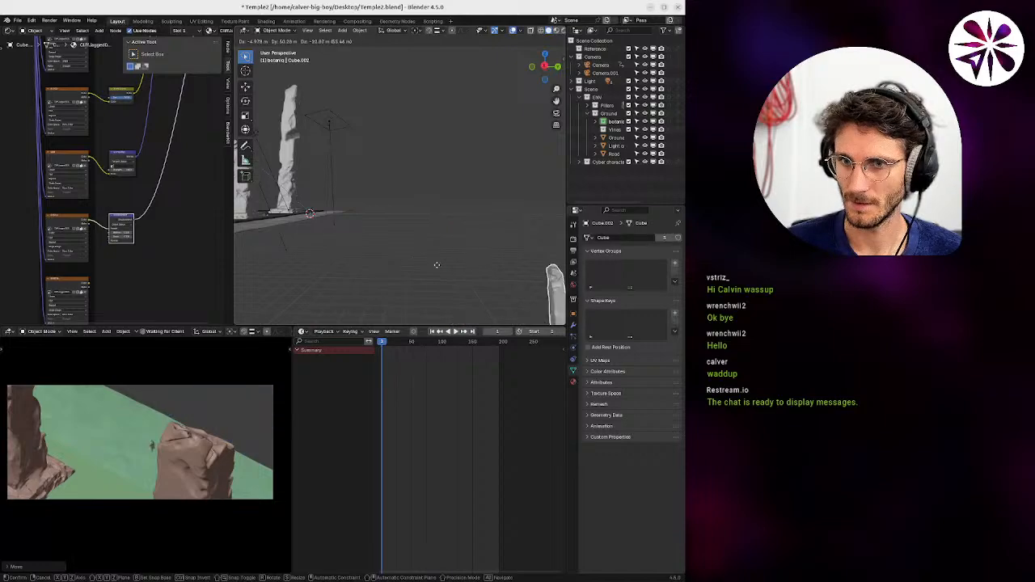
click(437, 265)
key(g)
click(110, 421)
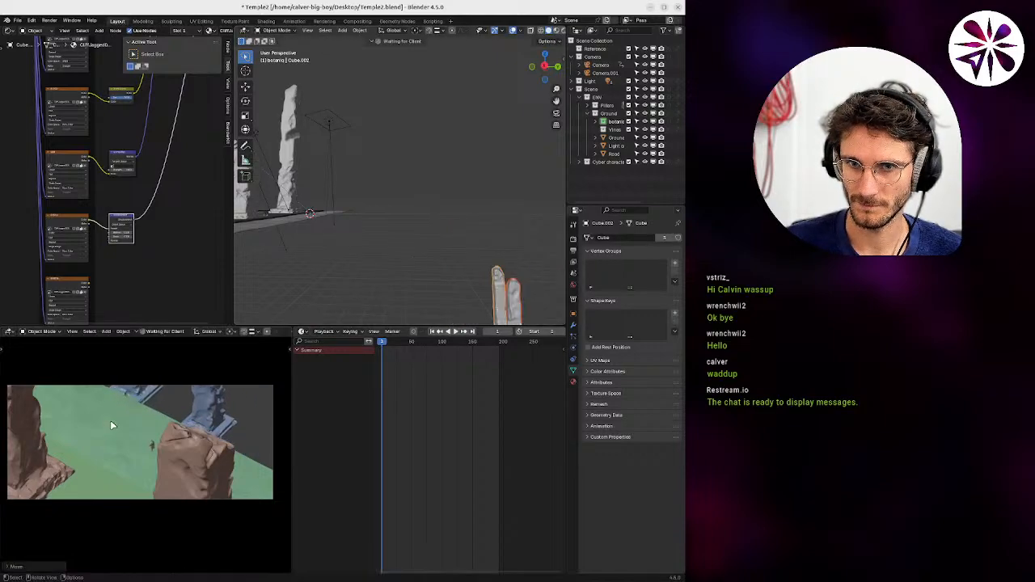
key(space)
key(Escape)
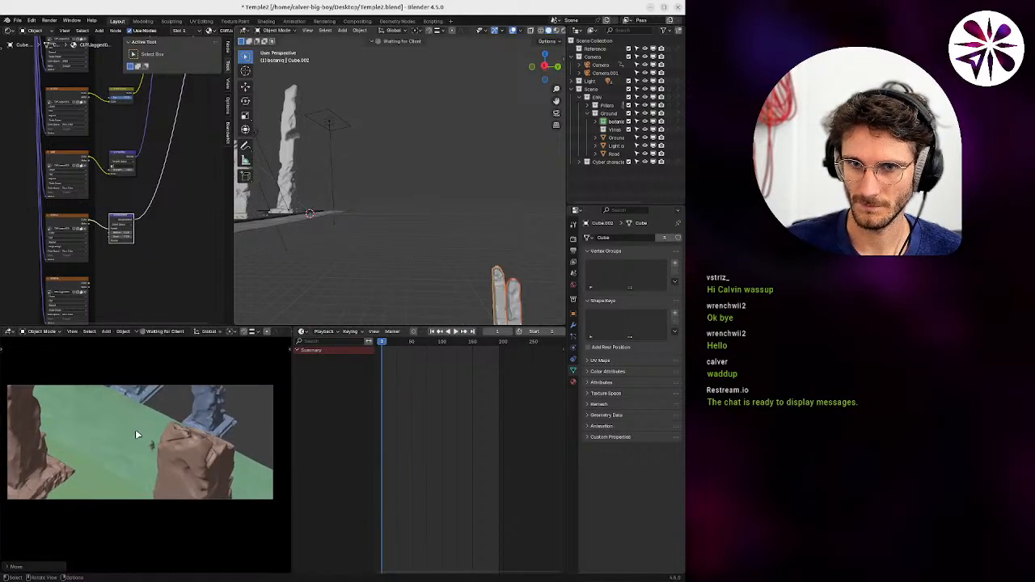
key(g)
click(162, 438)
key(space)
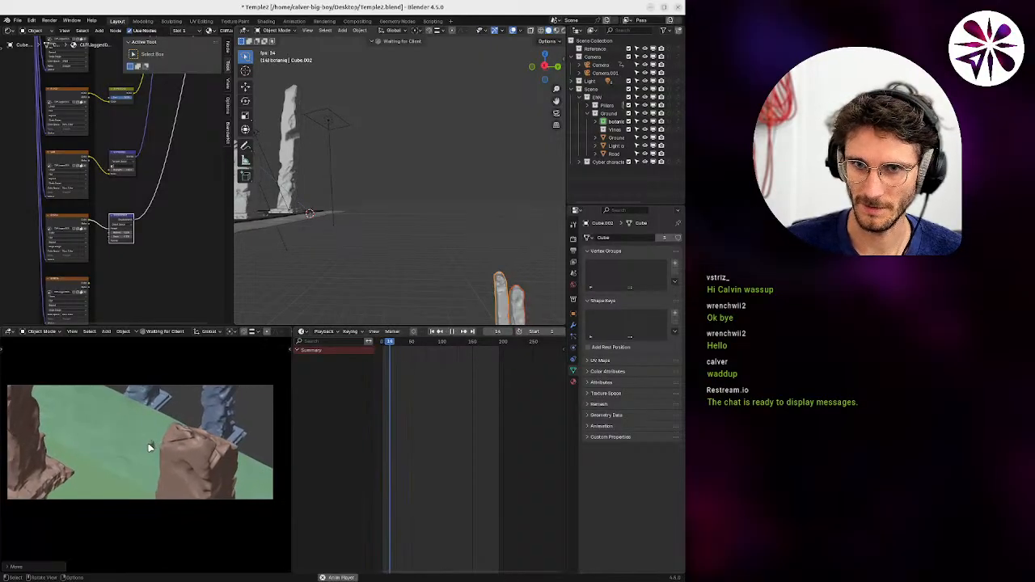
key(Escape)
Make linked duplicates of the ground plane and light catcher and place them near the two distant pillars.
middle_drag(288, 296, 330, 237)
click(302, 274)
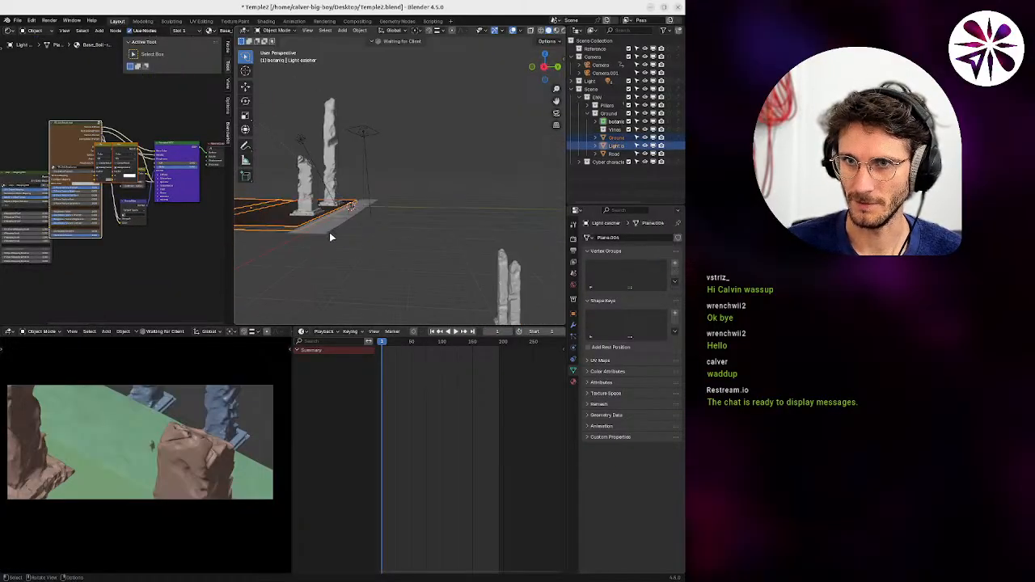
key(alt+d)
click(521, 310)
Nudge the duplicated ground and light catcher until they sit under the bases of the distant pillars, checking the result in playback.
middle_drag(521, 311, 552, 240)
key(g)
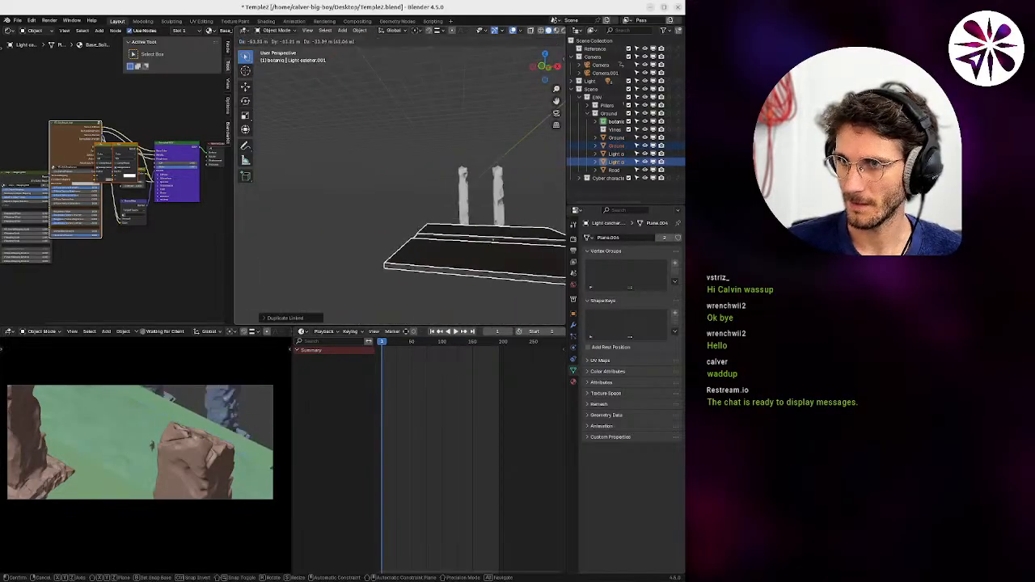
click(515, 252)
key(g)
click(490, 265)
middle_drag(490, 265, 461, 250)
key(g)
click(458, 261)
key(g)
click(468, 277)
key(g)
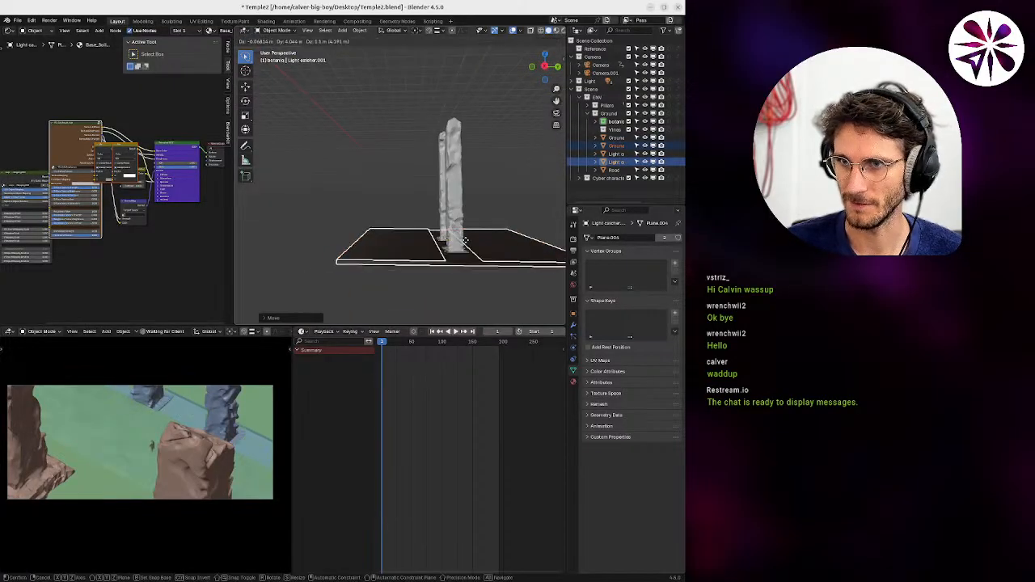
click(471, 245)
key(space)
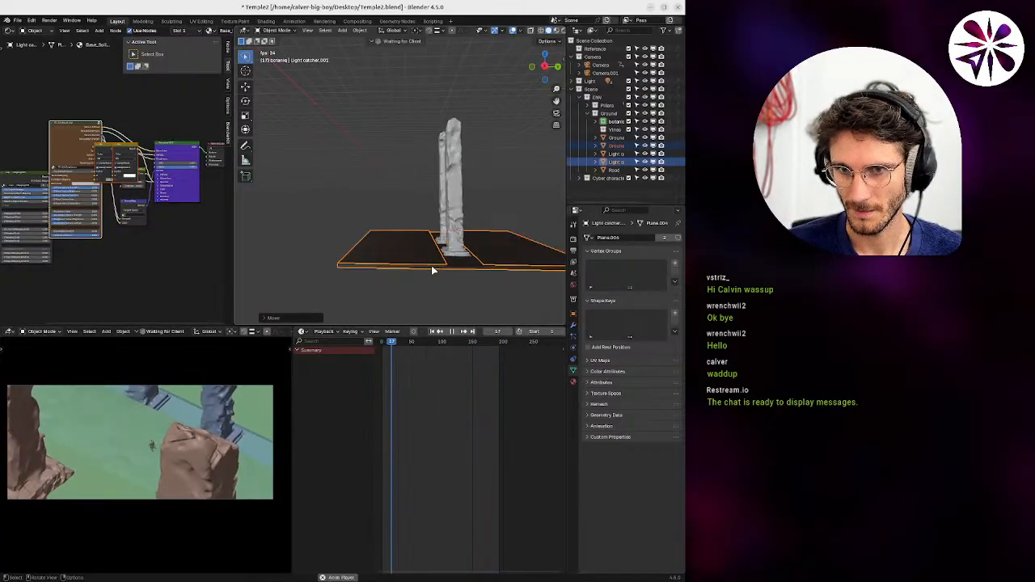
key(Escape)
Slide the duplicated ground and light catcher along their local X axis beneath the distant pillars.
middle_drag(432, 266, 482, 282)
key(g)
key(x)
key(x)
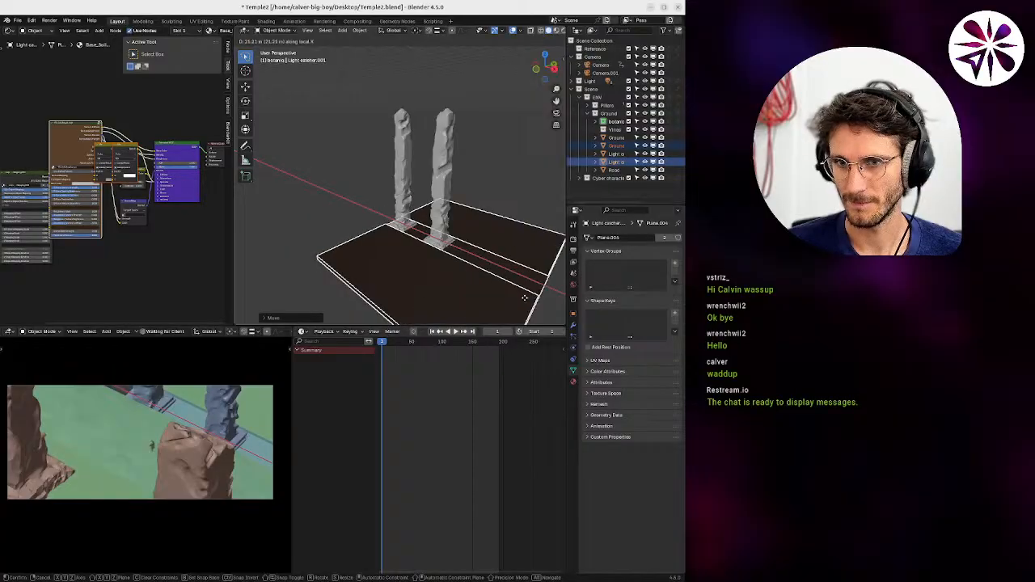
click(494, 292)
Play the camera animation up to its final frames and save the file.
key(space)
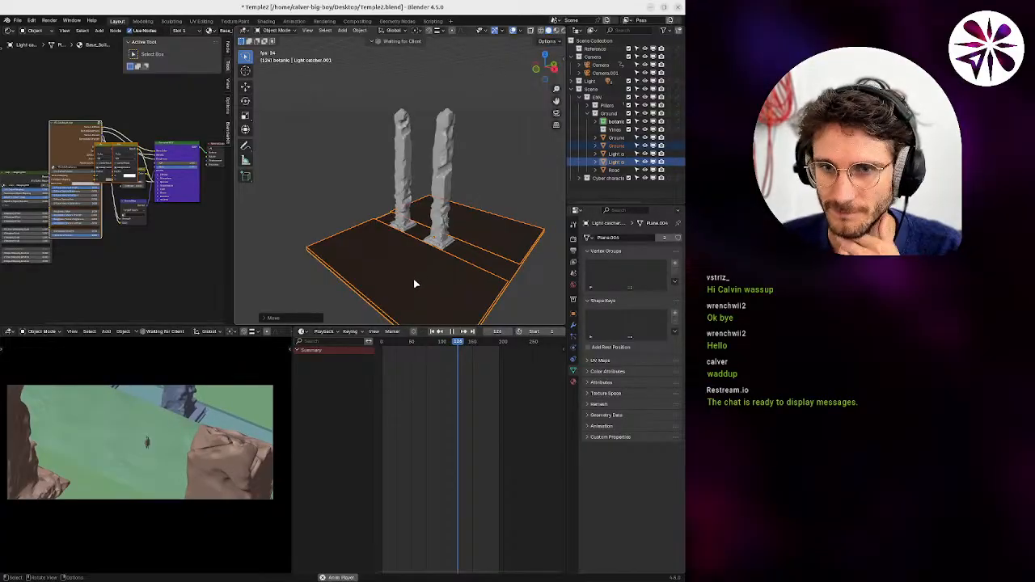
key(space)
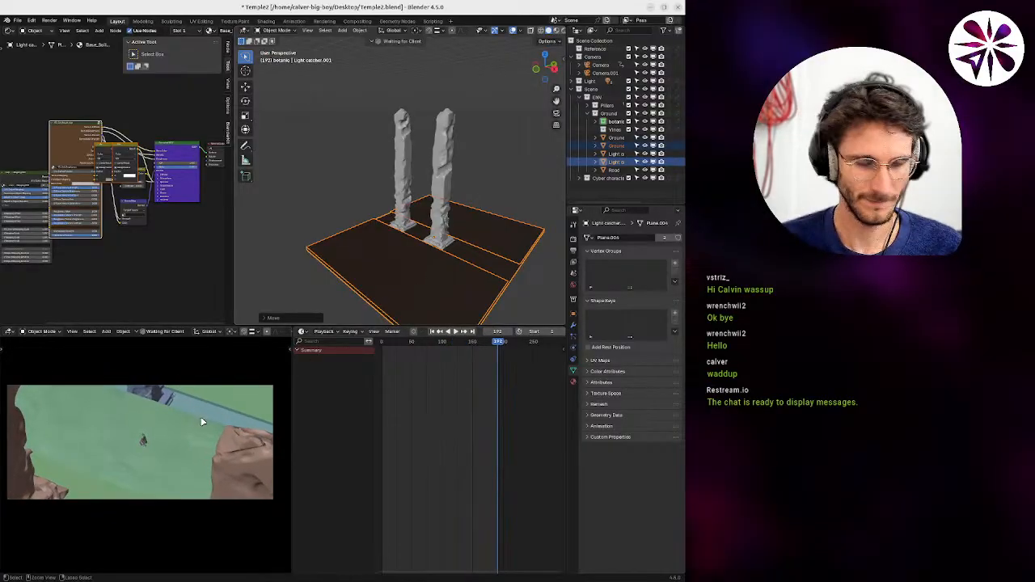
key(ctrl+s)
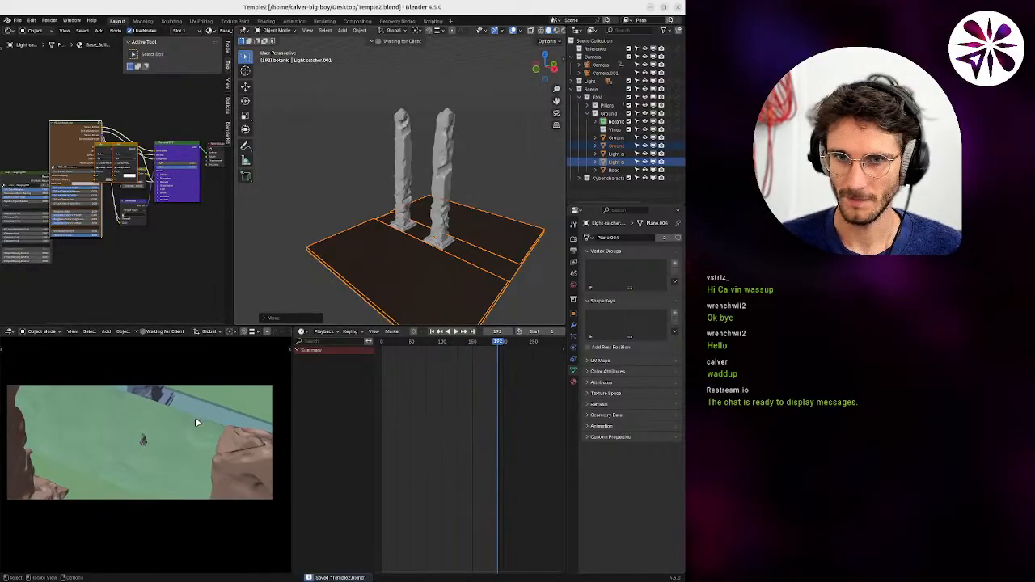
Review the Cycles render device settings in the Preferences.
click(34, 19)
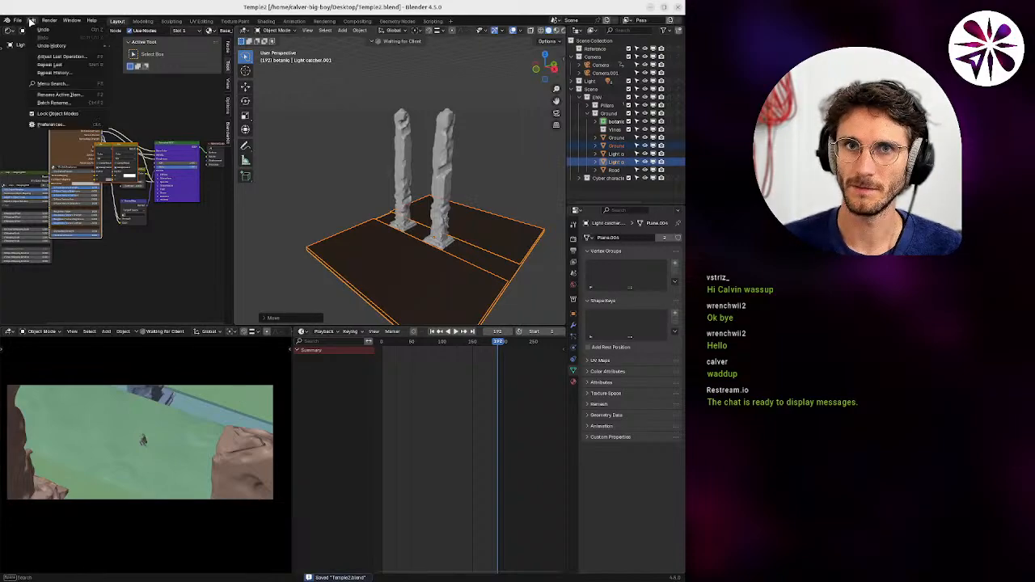
click(54, 125)
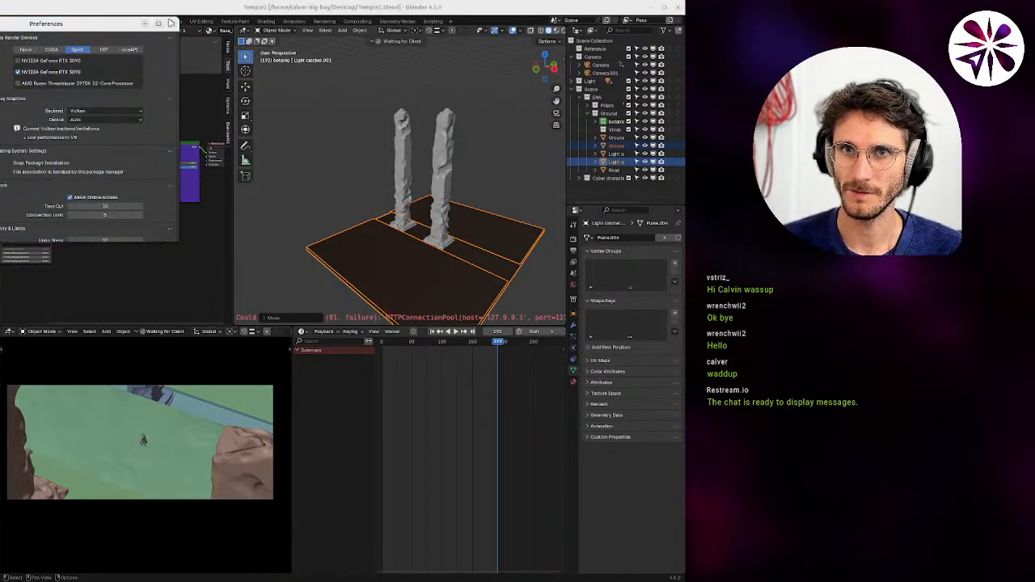
click(171, 23)
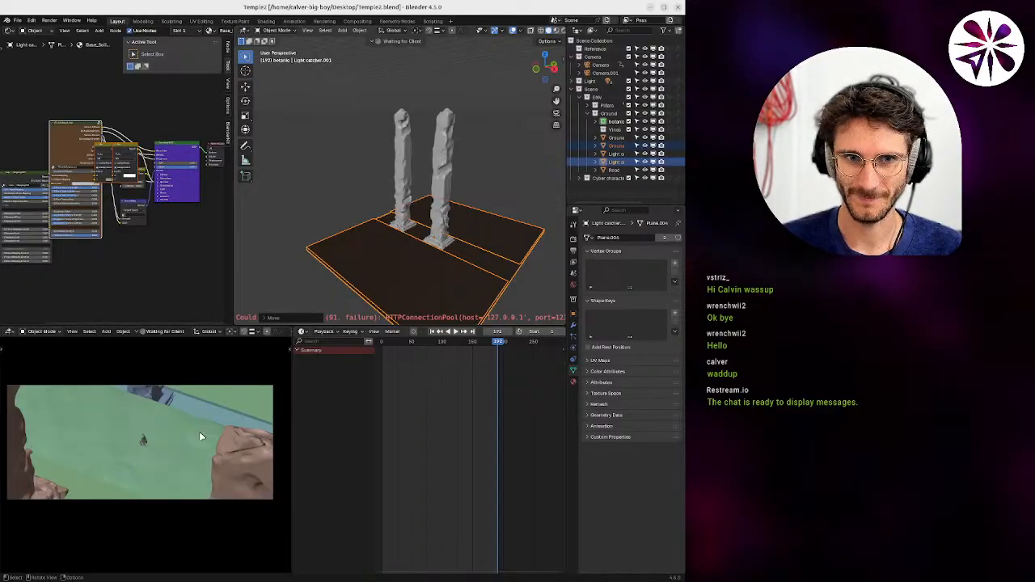
Switch the camera view to rendered shading and scrub the timeline back to frame 11.
key(z)
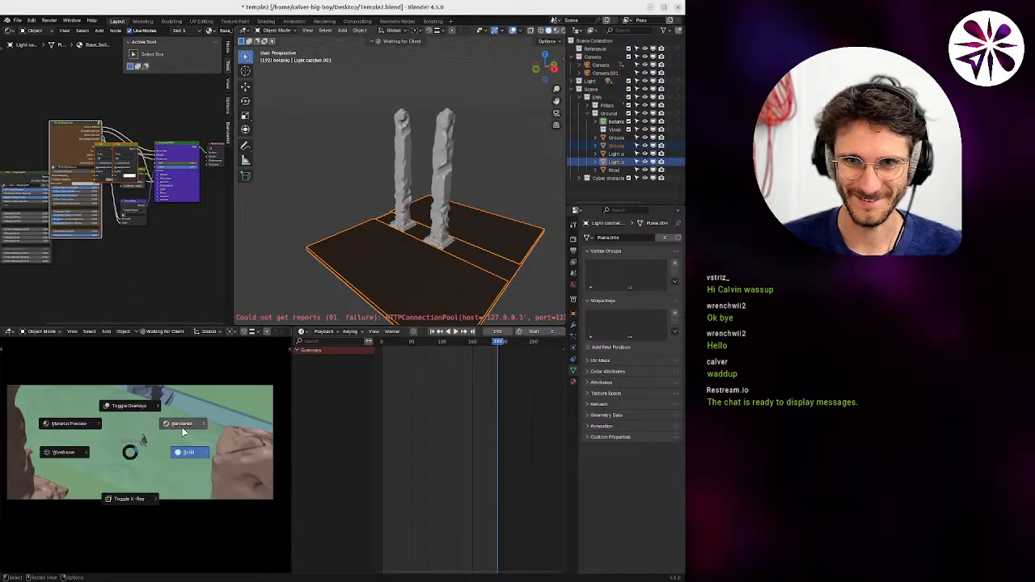
click(185, 428)
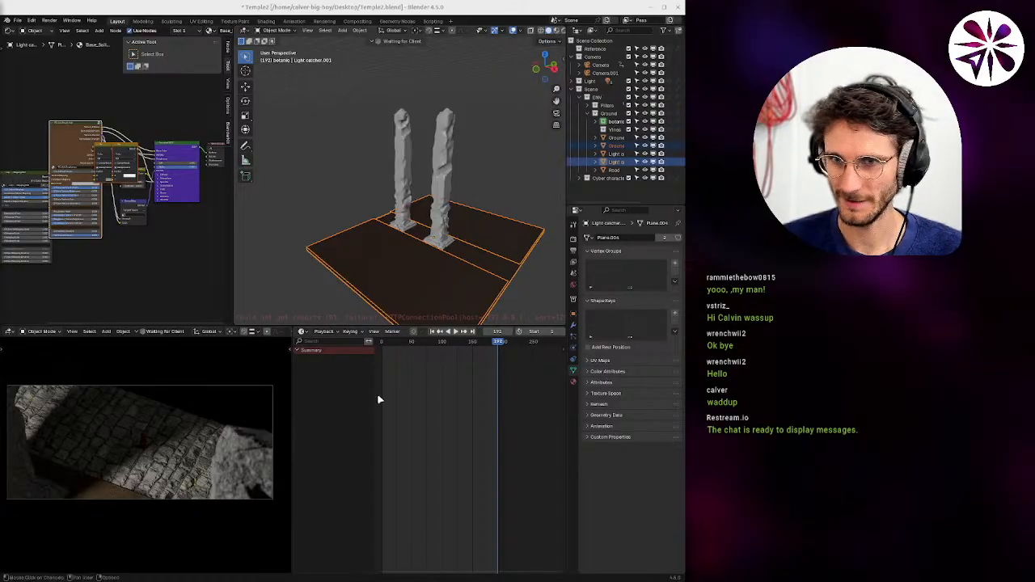
drag(454, 348, 388, 349)
middle_drag(415, 228, 464, 268)
scroll(388, 202, down, 5)
scroll(393, 214, up, 3)
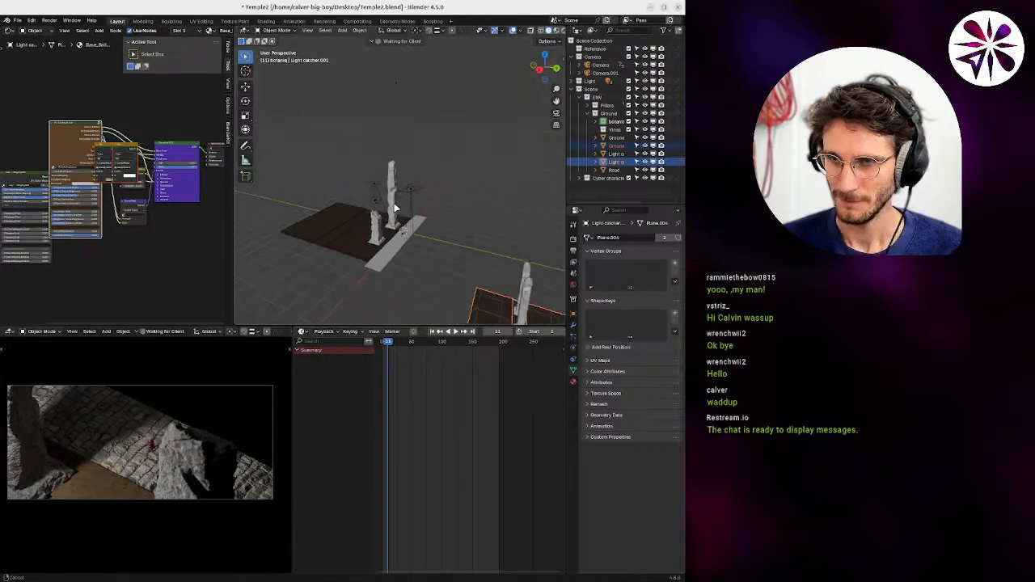
middle_drag(396, 212, 426, 213)
click(425, 168)
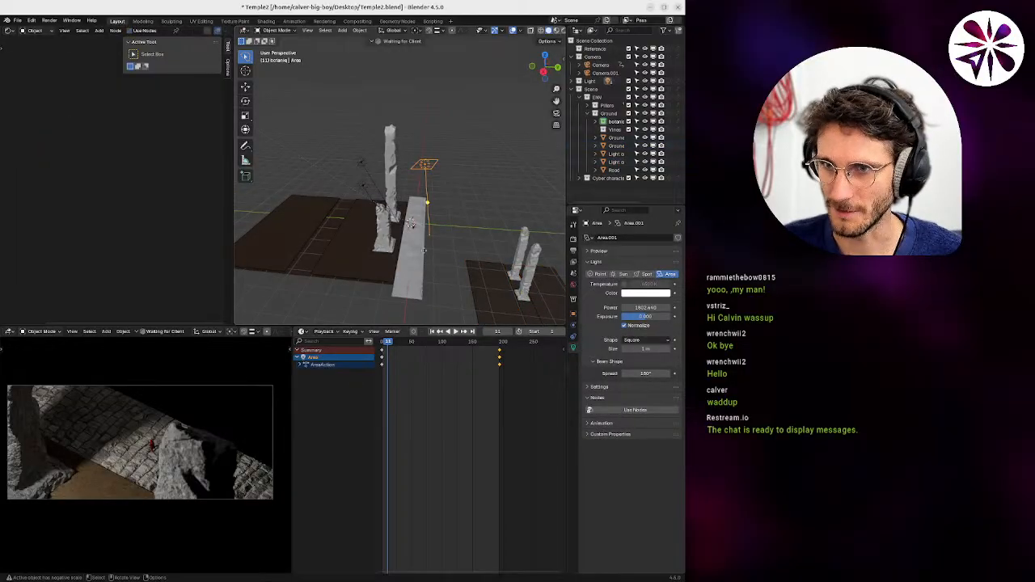
key(g)
key(Escape)
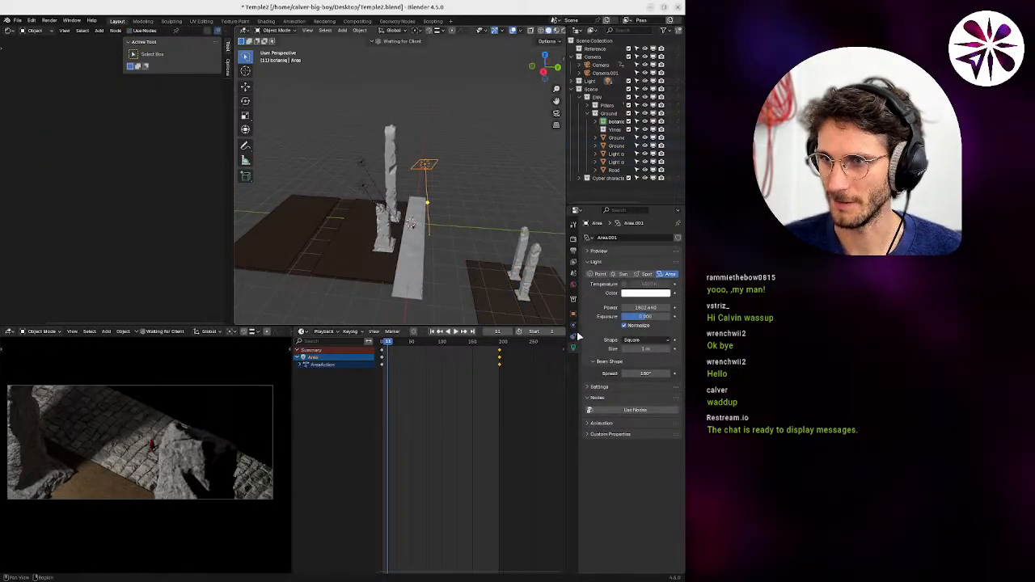
Set the world background strength to 0.
click(573, 285)
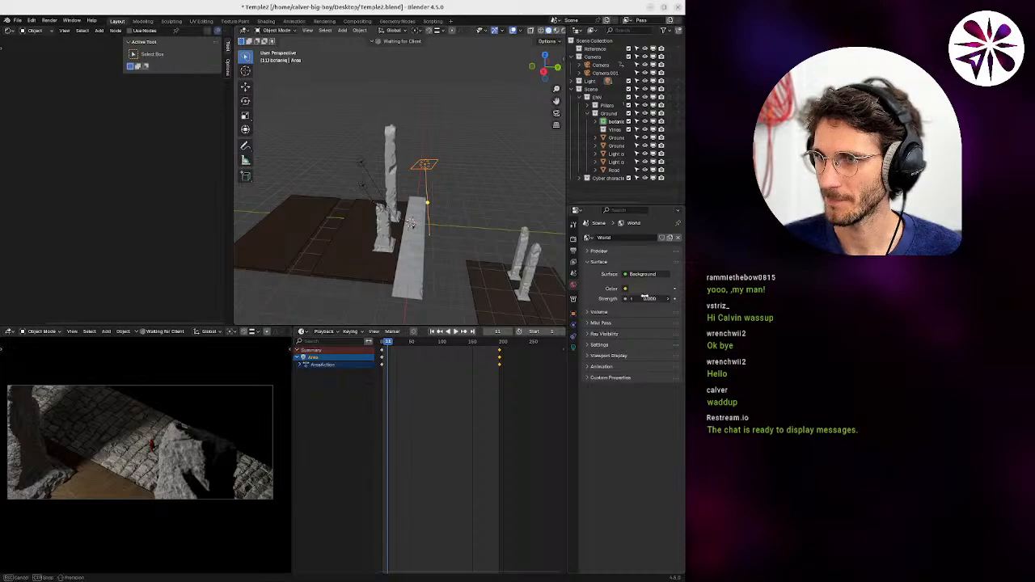
drag(670, 298, 627, 298)
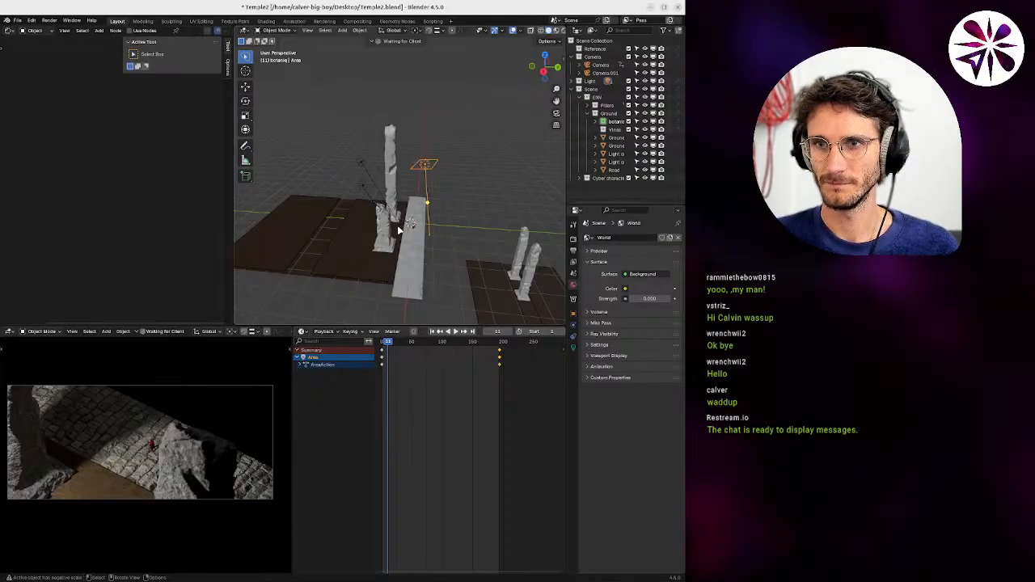
Save the scene as a new file named "Temple2 calver v1.blend".
middle_drag(398, 230, 423, 205)
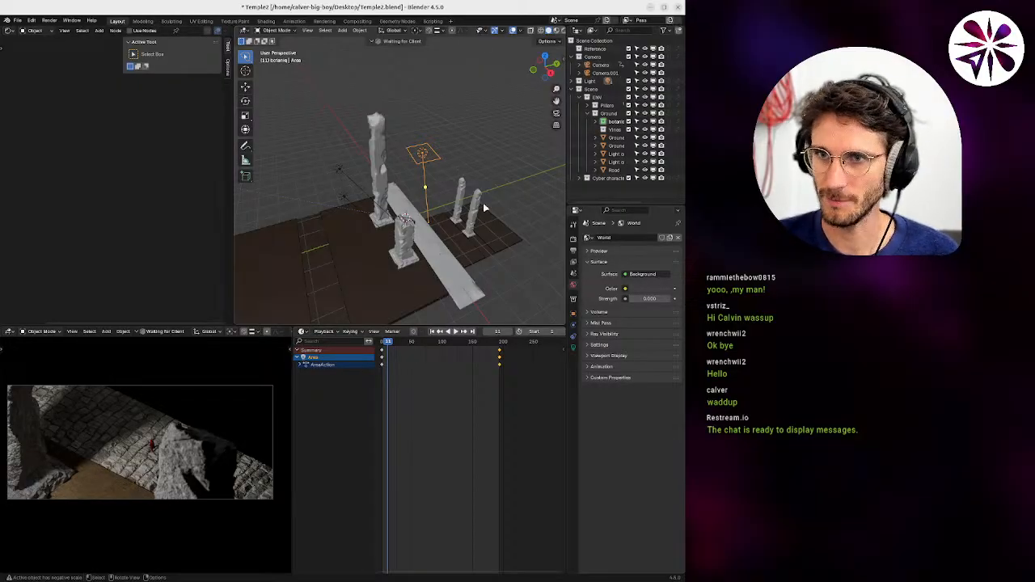
scroll(418, 248, up, 8)
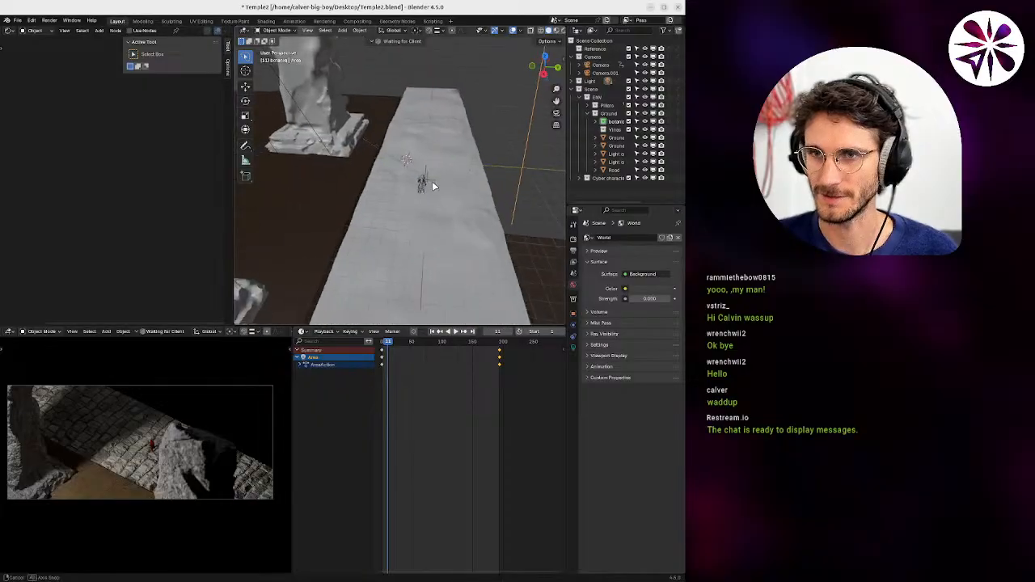
middle_drag(449, 204, 391, 211)
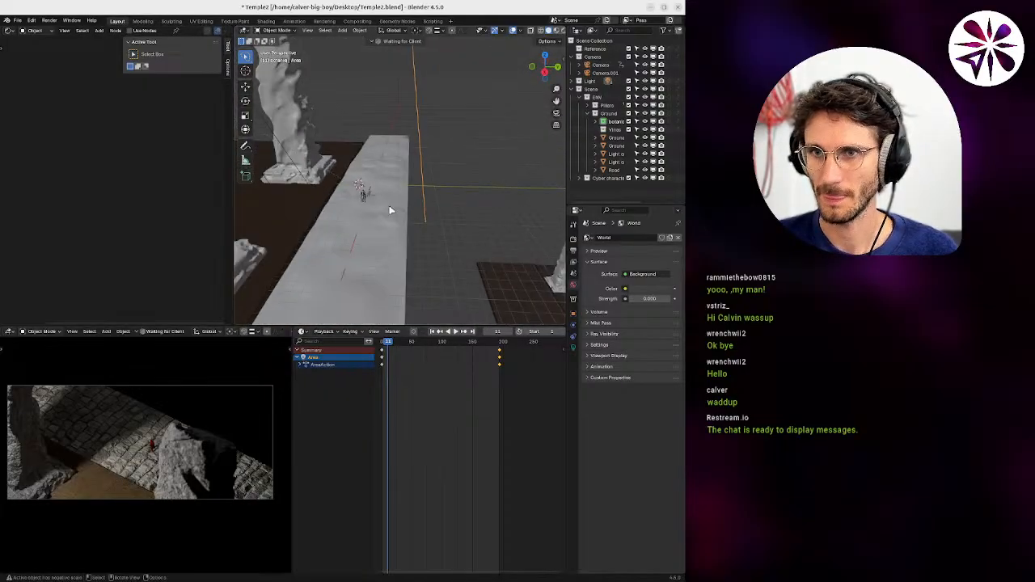
key(ctrl+shift+s)
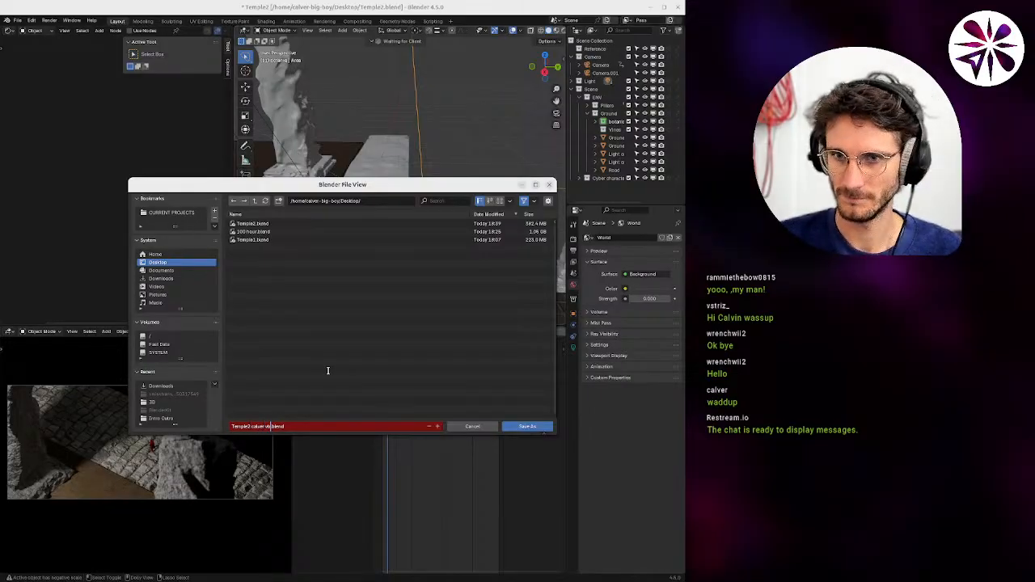
key(Return)
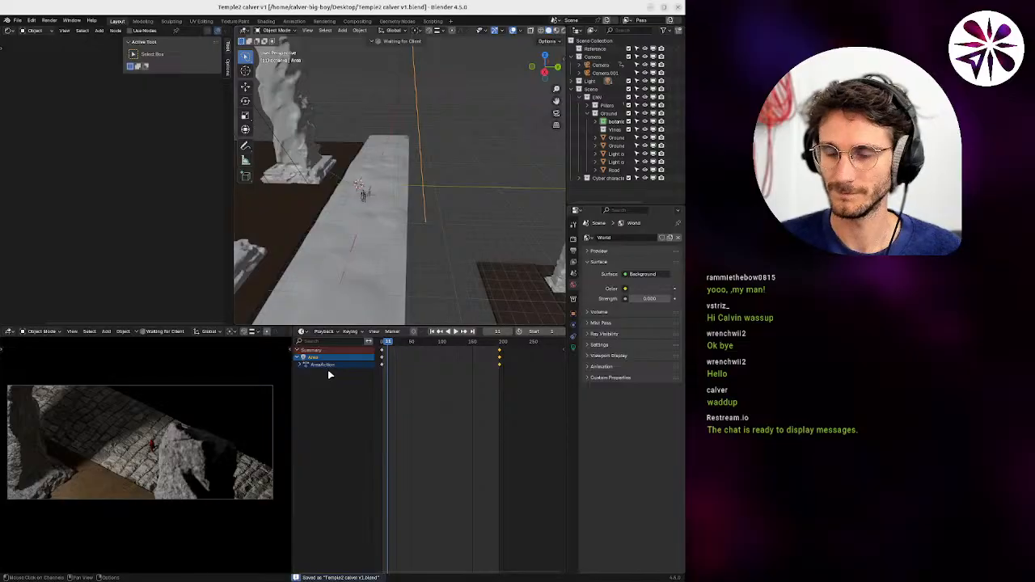
Disable the BlenderKit Online Asset Library add-on in the Preferences.
mouse_move(372, 241)
middle_down()
mouse_move(388, 218)
mouse_move(362, 250)
middle_up()
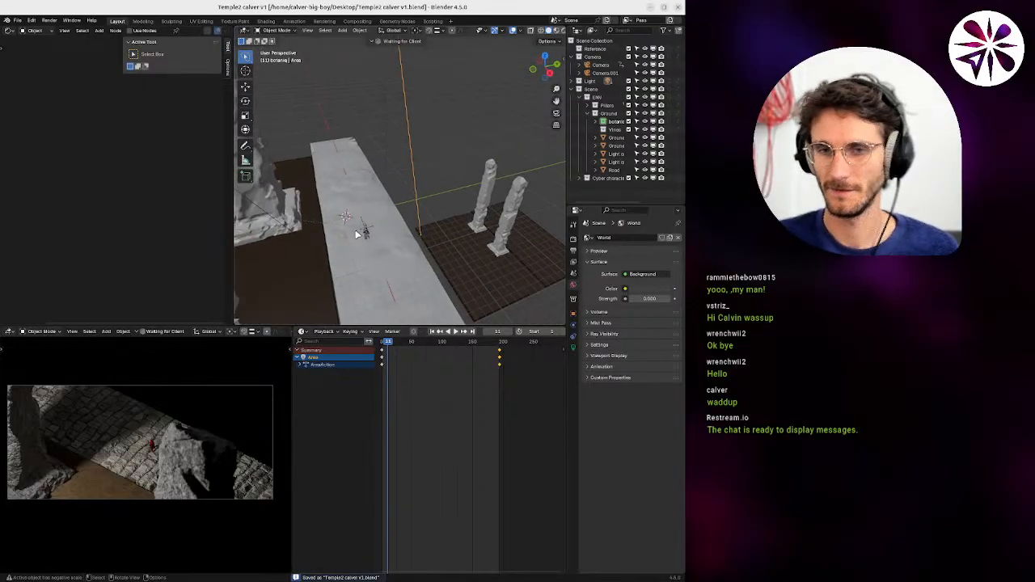
middle_drag(340, 228, 380, 229)
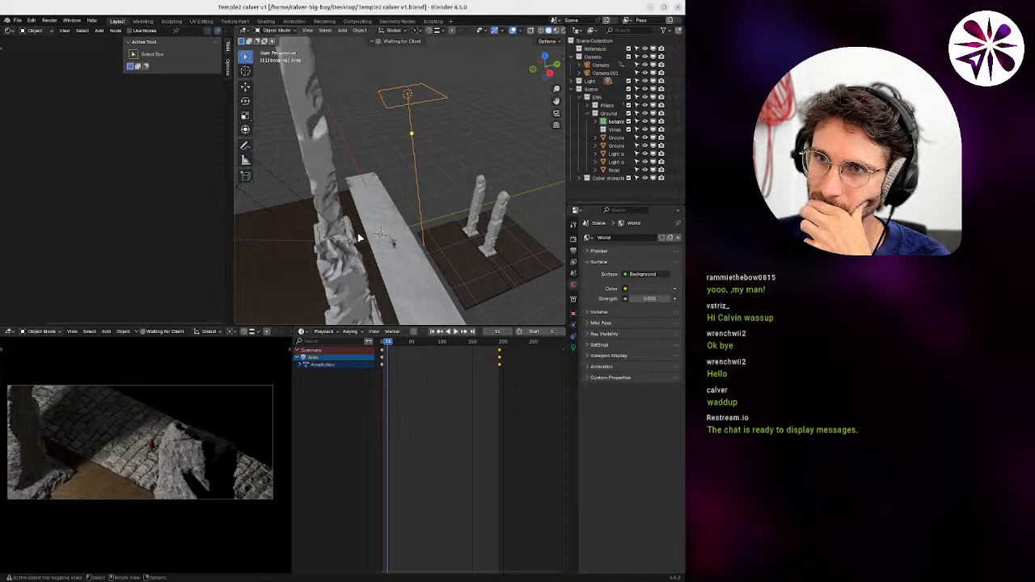
mouse_move(362, 238)
middle_down()
mouse_move(348, 241)
mouse_move(425, 237)
mouse_move(404, 263)
mouse_move(437, 239)
mouse_move(364, 227)
middle_up()
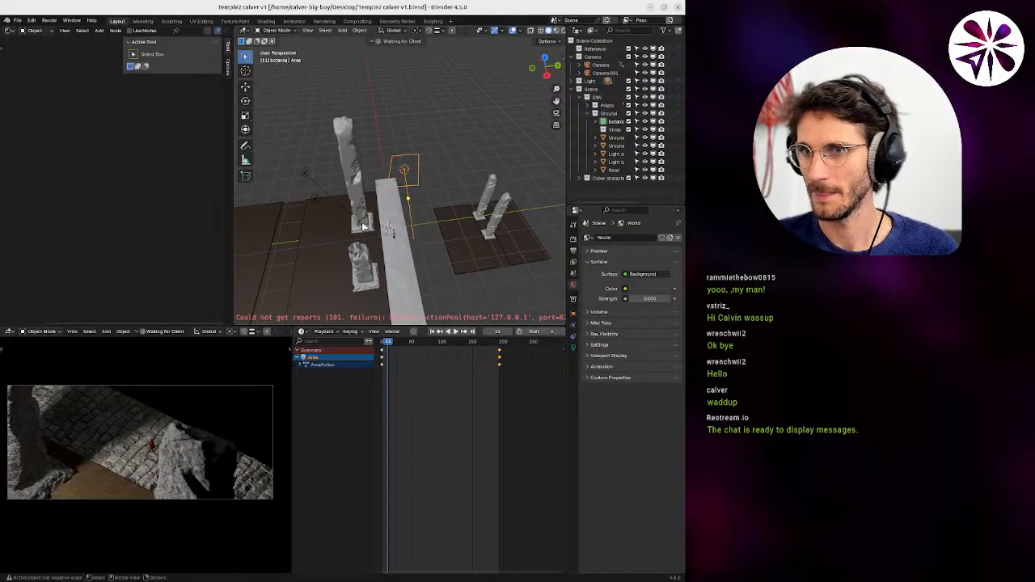
click(32, 21)
click(52, 124)
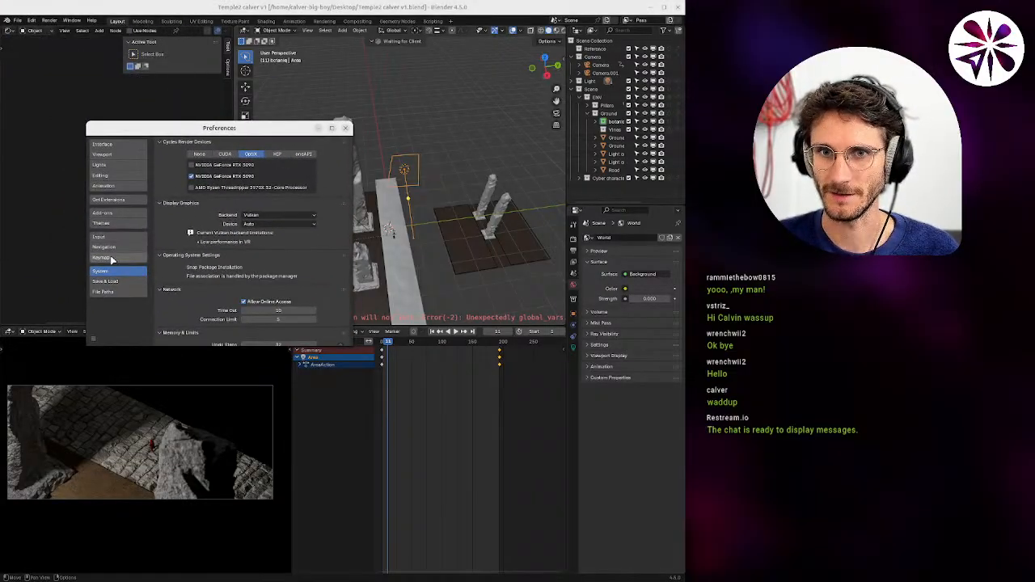
click(110, 213)
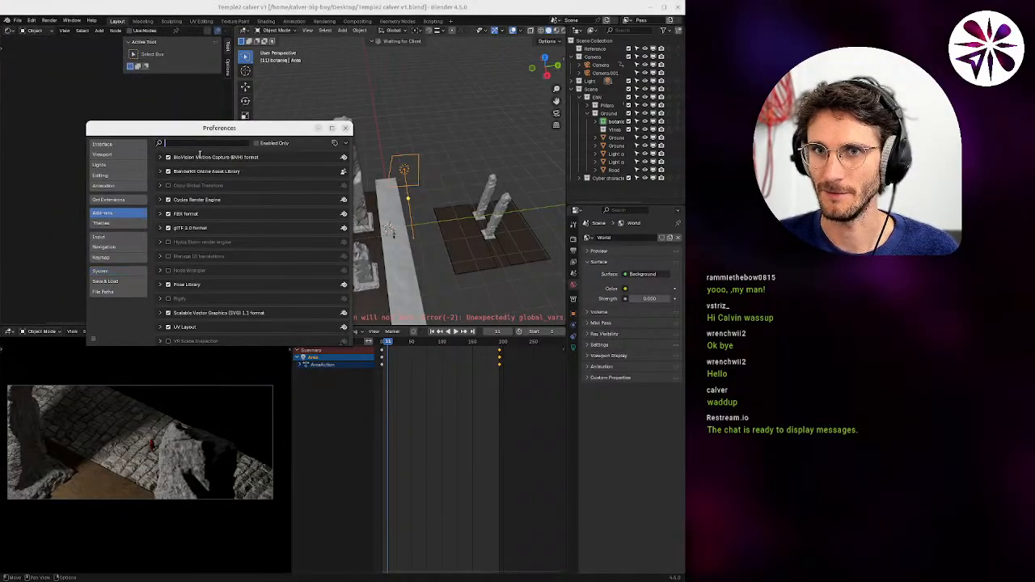
click(199, 161)
click(168, 171)
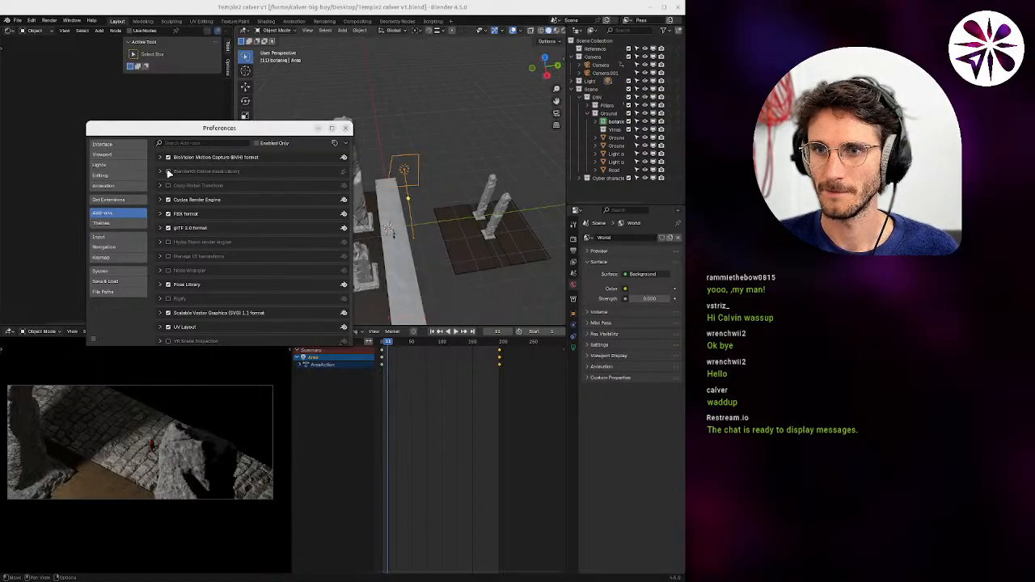
click(344, 129)
Exclude the existing Light collection from the view layer.
middle_drag(370, 225, 366, 252)
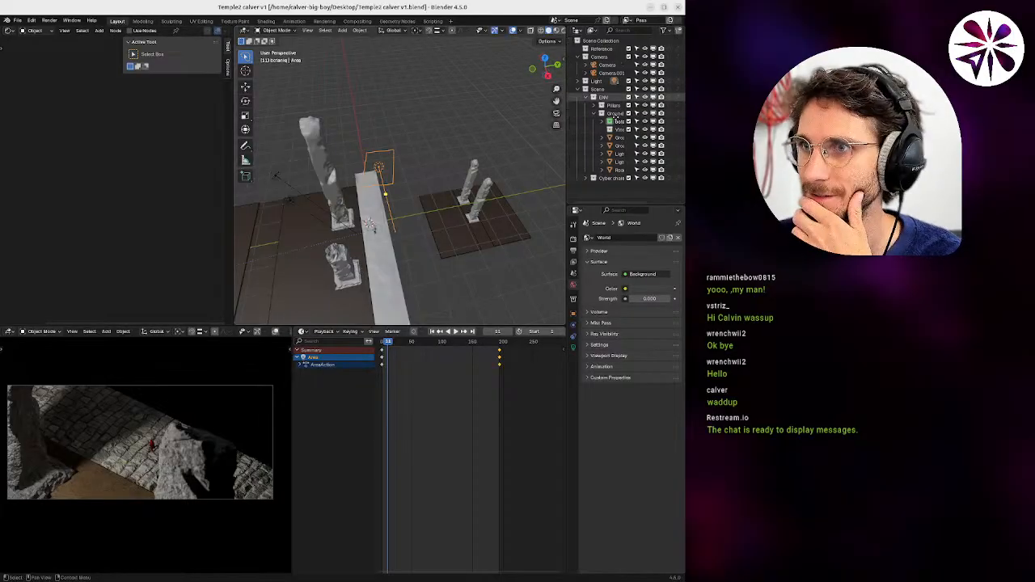
click(598, 81)
middle_drag(605, 91, 595, 90)
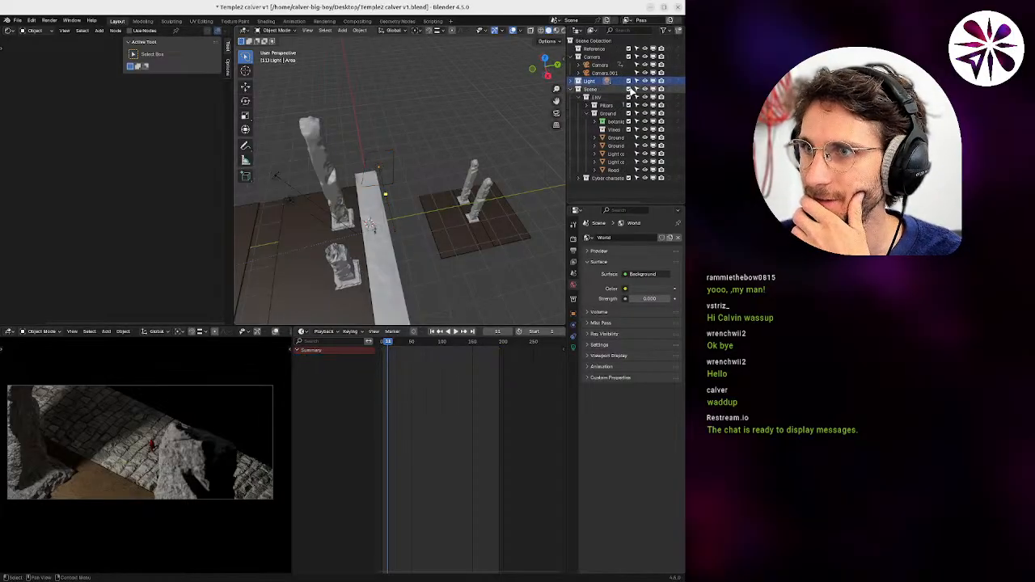
click(629, 82)
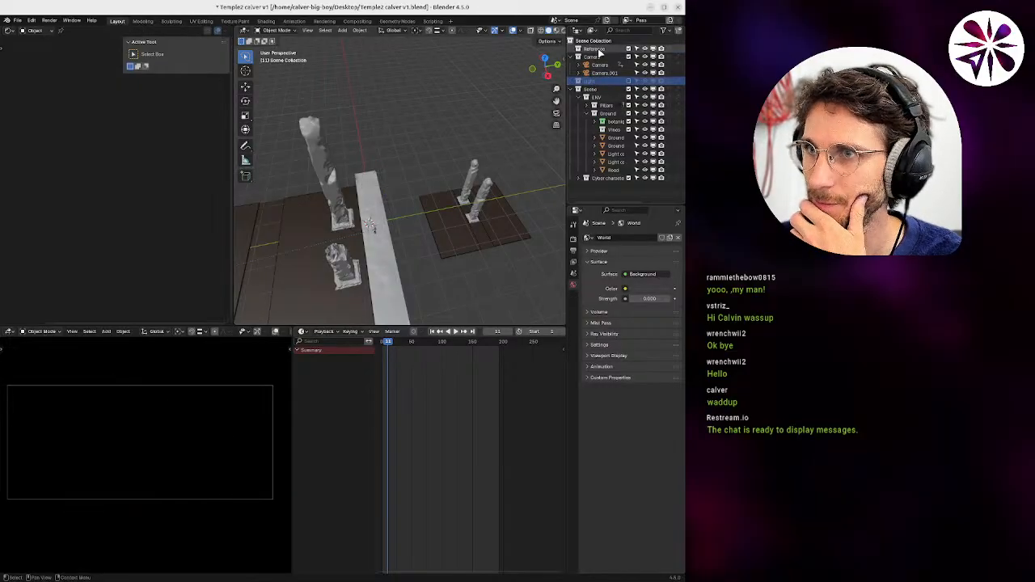
Create a new collection under the Scene Collection and name it "Light Calver".
click(591, 41)
right_click(589, 44)
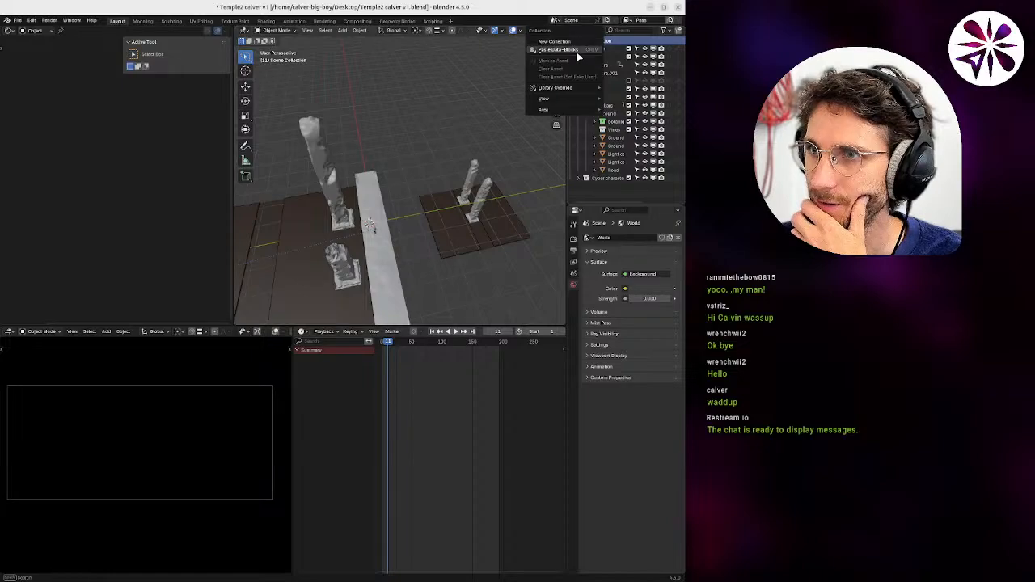
click(582, 40)
double_click(598, 186)
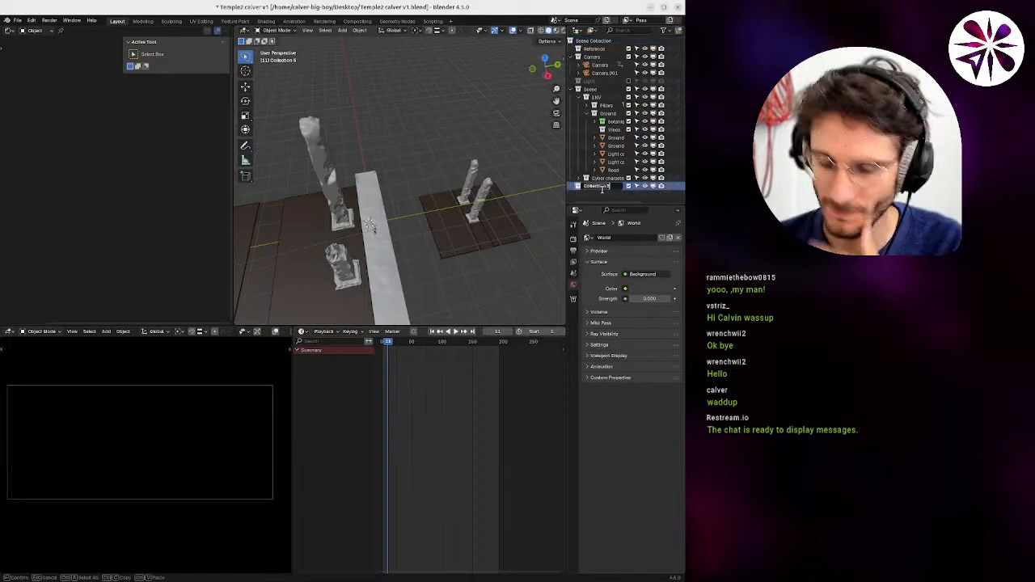
text(Light Calv)
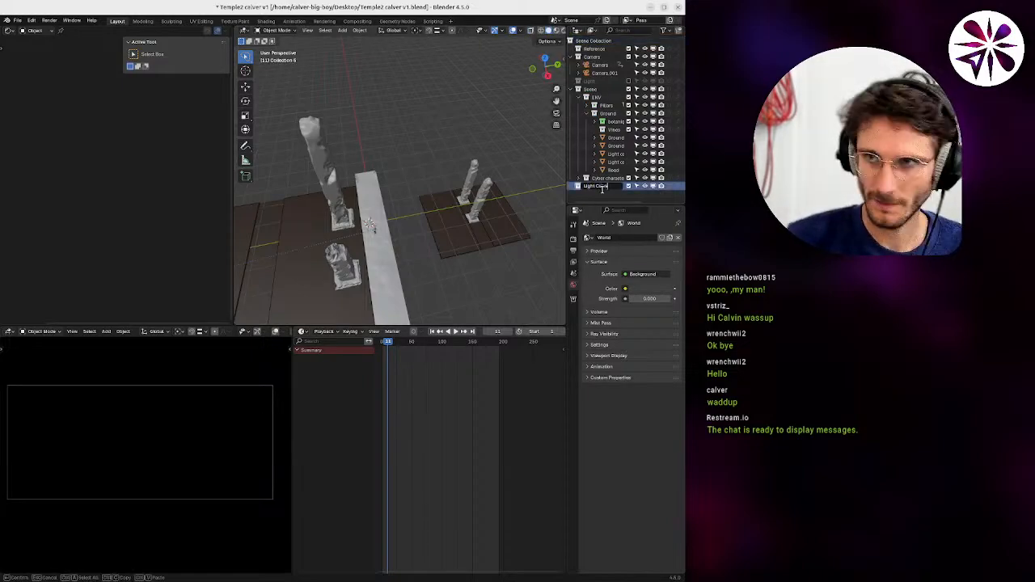
text(er)
key(Return)
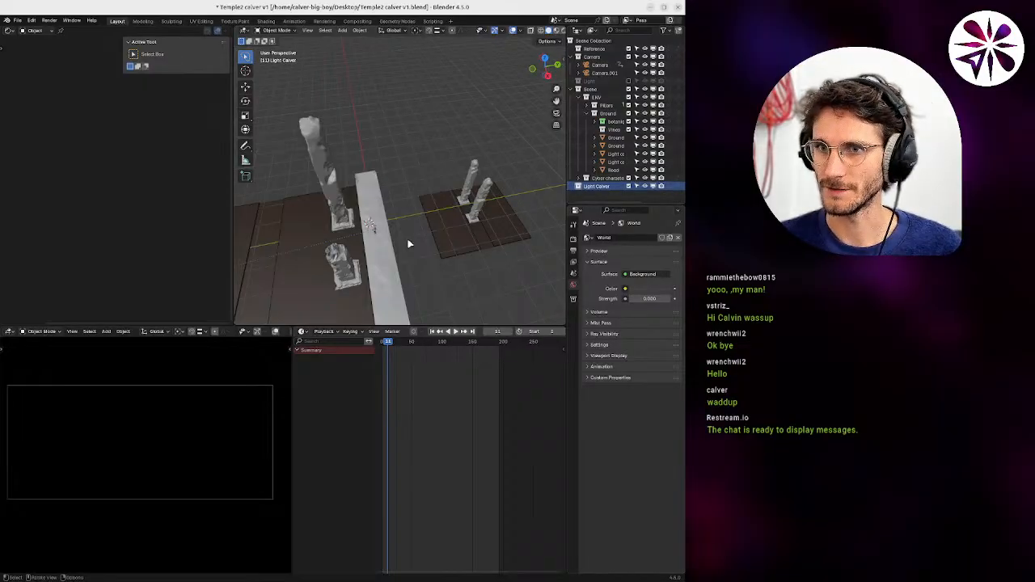
Add an area light to the Light Calver collection and move it above the dark ground near the large pillars.
middle_drag(408, 243, 404, 219)
key(shift+a)
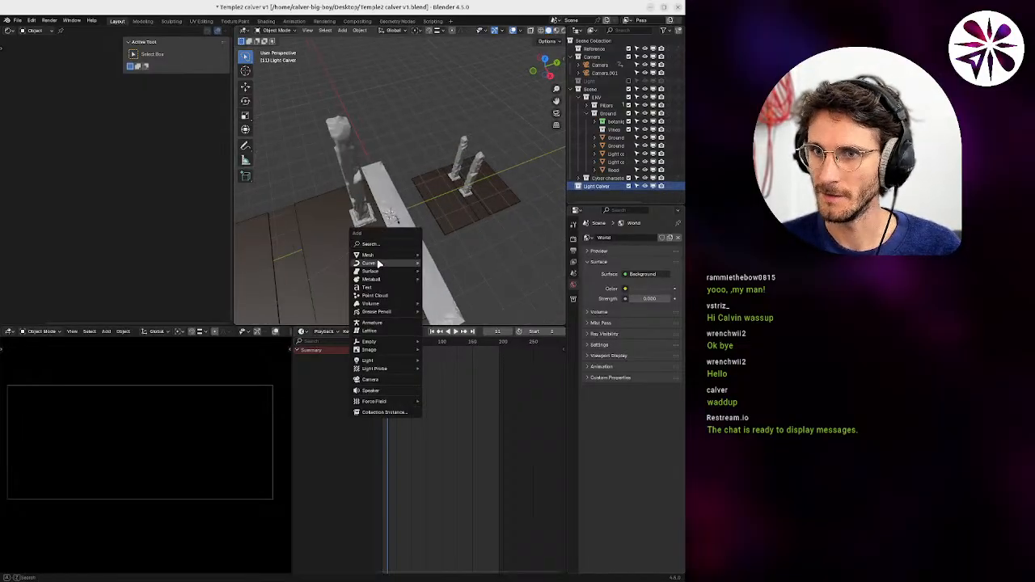
mouse_move(374, 361)
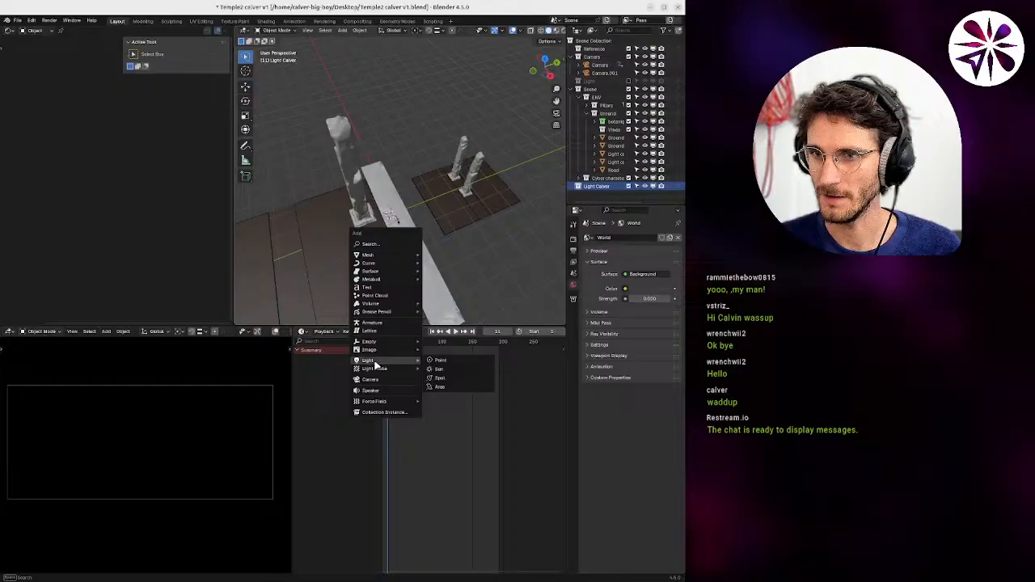
click(446, 388)
middle_drag(415, 230, 400, 220)
key(g)
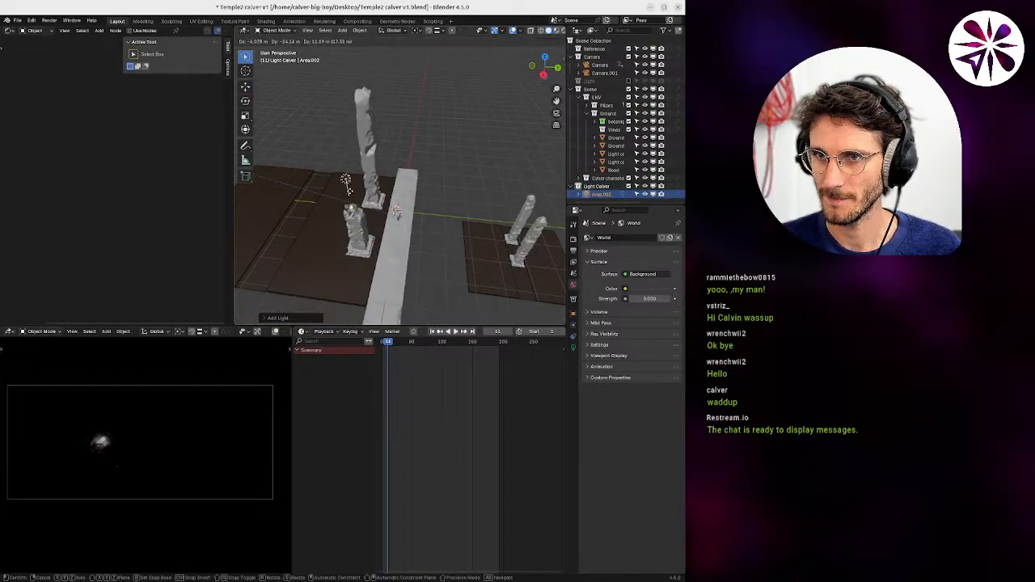
click(348, 196)
Add the General workspace preset named Calver.
middle_drag(348, 196, 236, 321)
scroll(348, 183, up, 7)
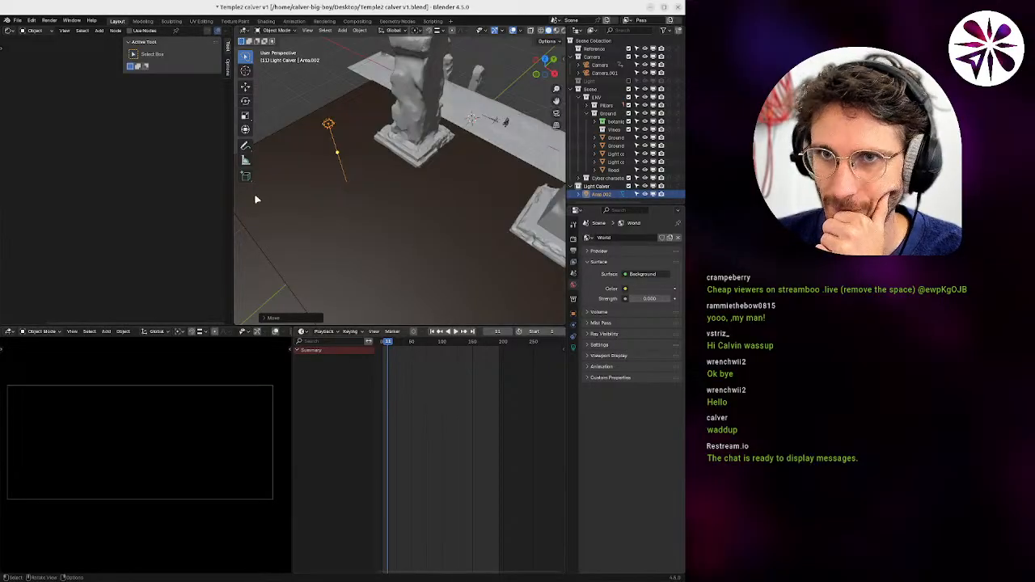
click(450, 22)
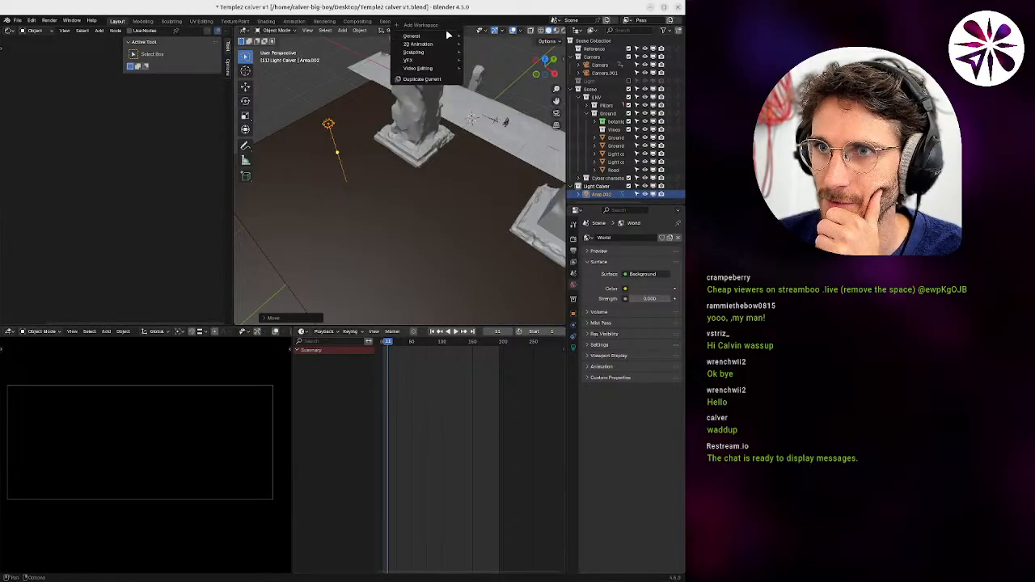
mouse_move(413, 35)
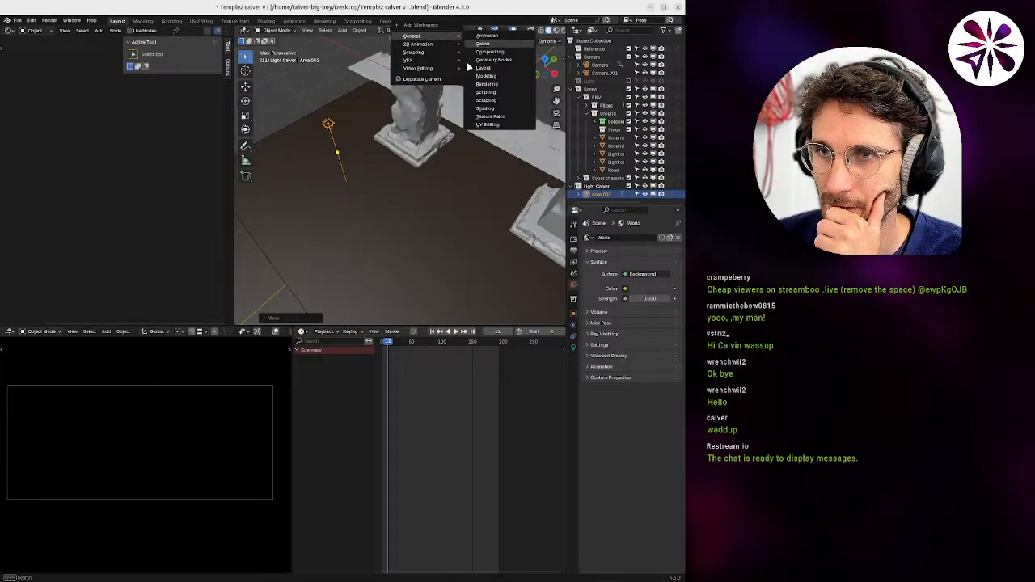
click(482, 43)
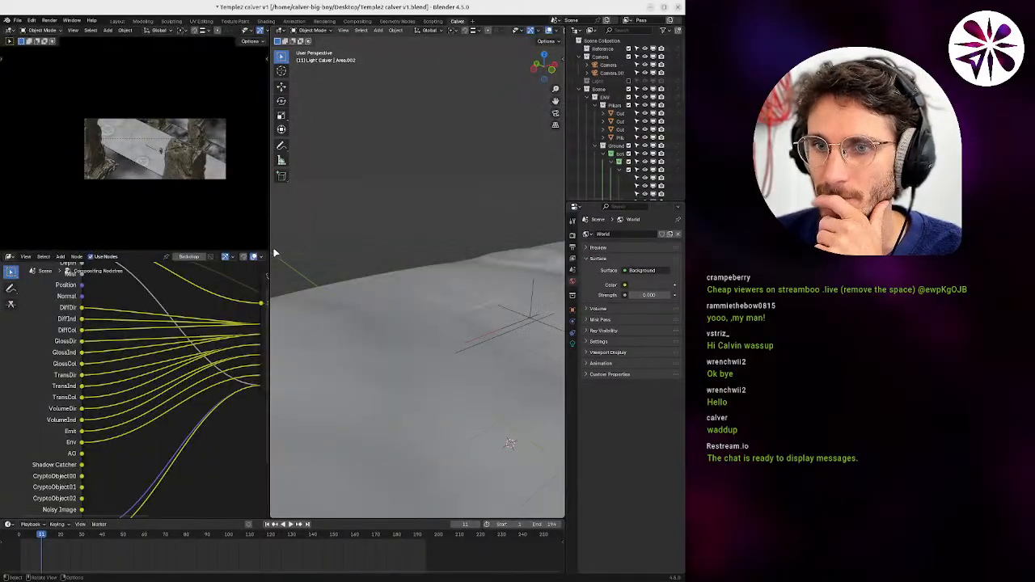
Enlarge the camera view area, zoom its frame to fill it, and switch it to rendered shading.
drag(158, 254, 185, 310)
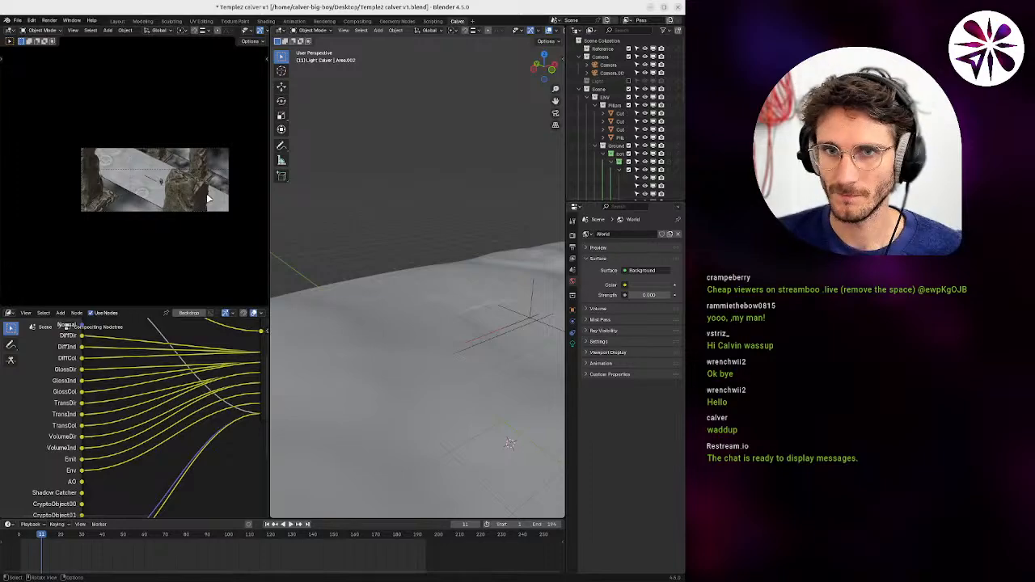
scroll(217, 156, up, 3)
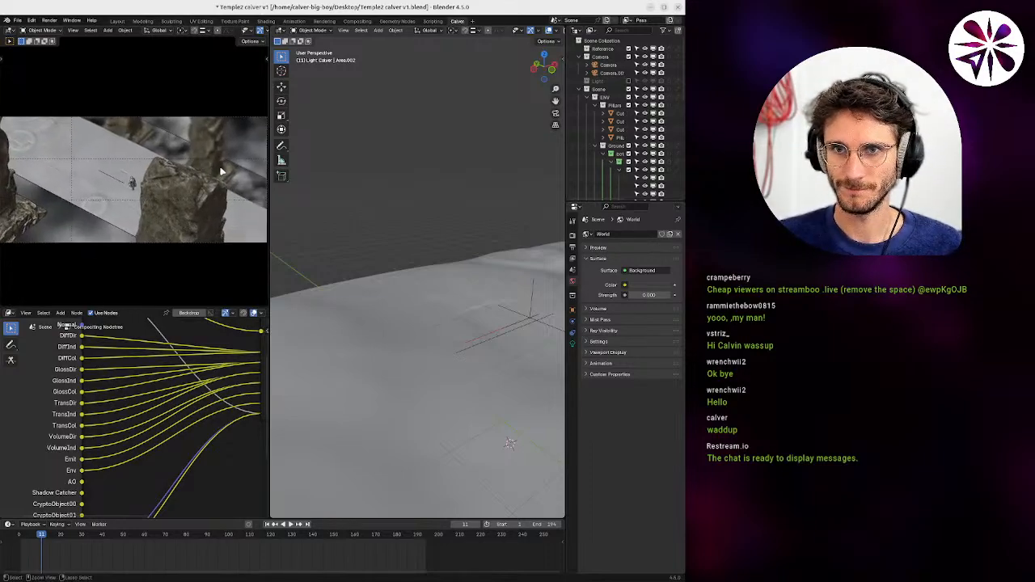
drag(270, 209, 302, 226)
shift+middle_drag(118, 193, 117, 195)
mouse_move(390, 284)
middle_down()
mouse_move(481, 334)
mouse_move(438, 236)
mouse_move(450, 264)
mouse_move(425, 281)
mouse_move(395, 277)
middle_up()
scroll(424, 281, down, 2)
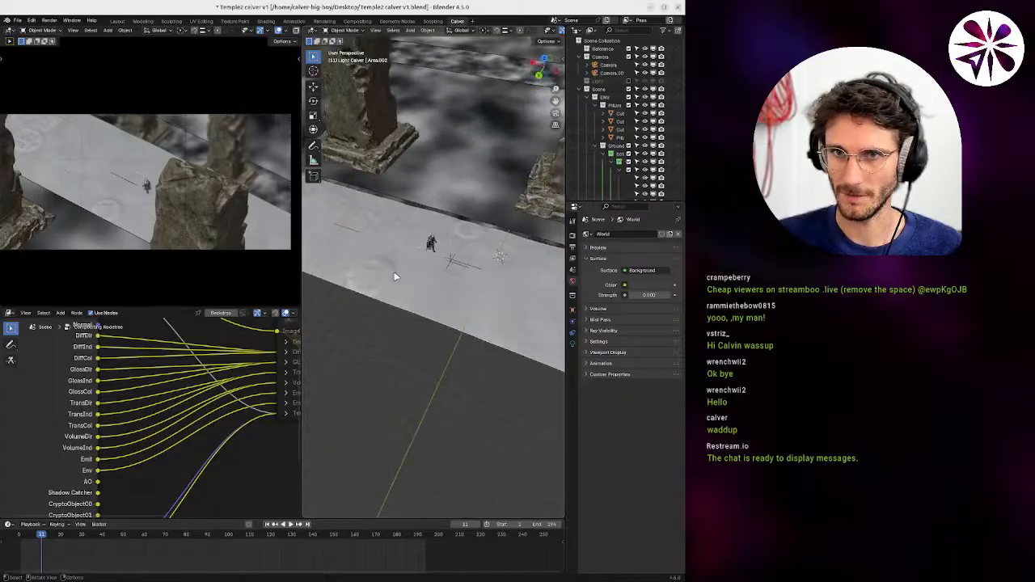
key(z)
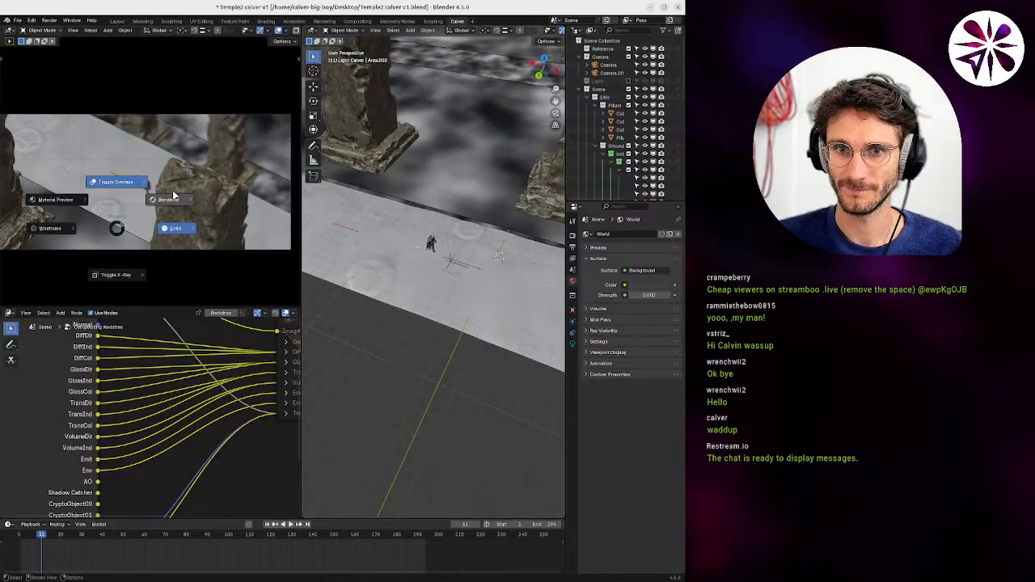
click(173, 196)
Turn the compositor area into a Shader Editor showing the World nodes and make that area taller.
click(10, 313)
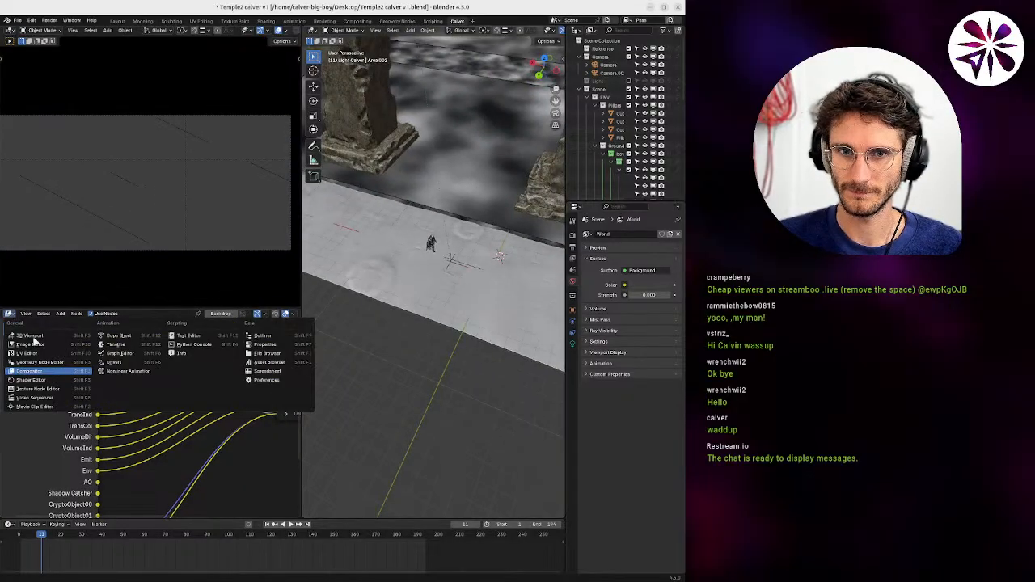
click(49, 378)
drag(129, 305, 120, 251)
middle_drag(213, 306, 121, 331)
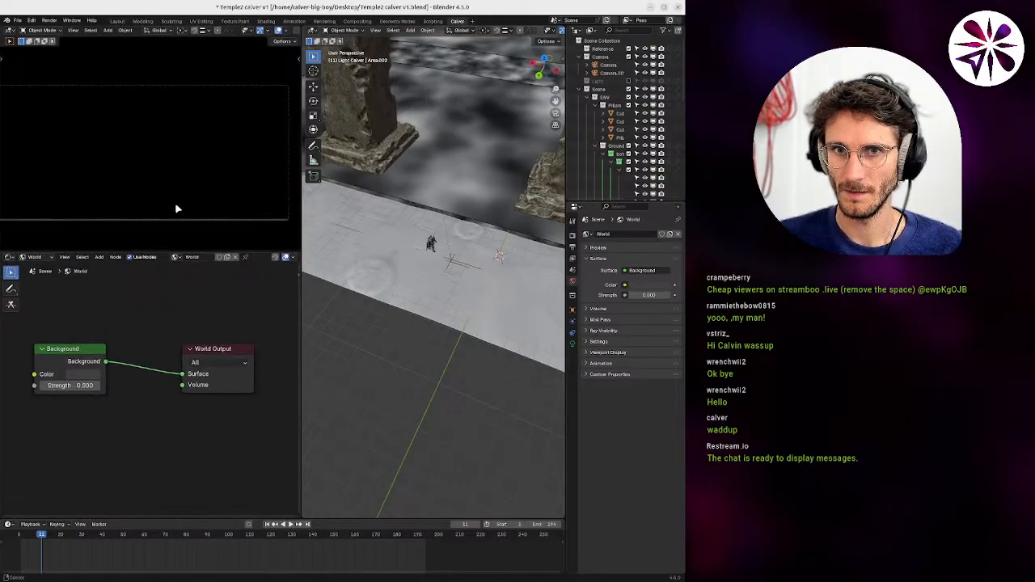
Move the new area light beside the base of the tall pillar.
middle_drag(428, 243, 407, 301)
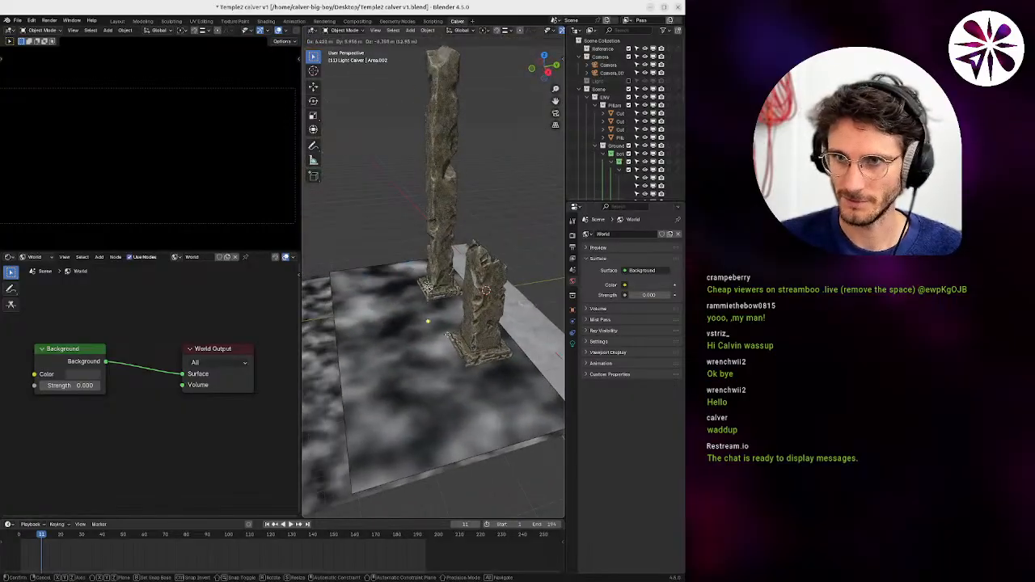
drag(401, 289, 451, 316)
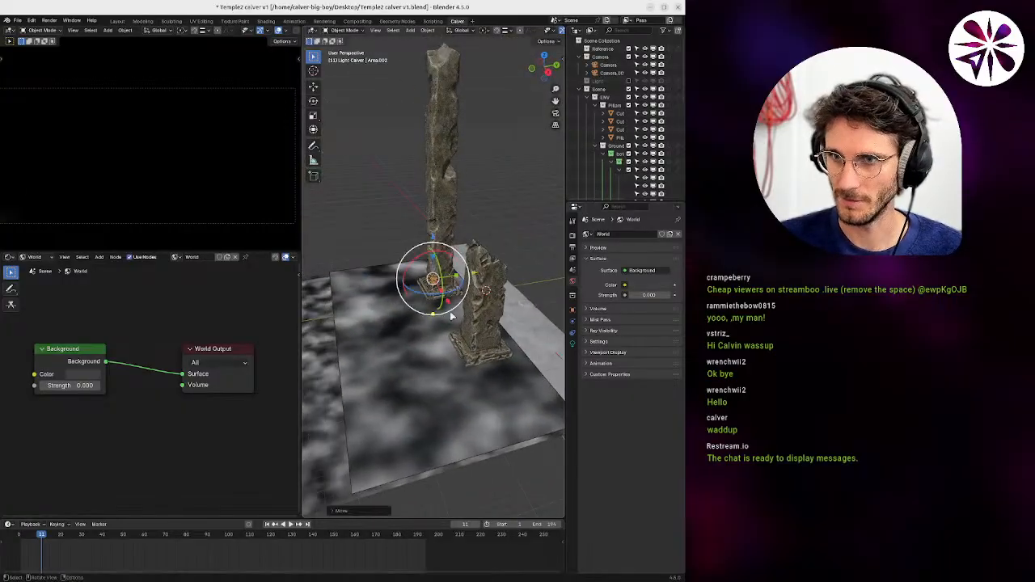
Reposition the area light just beyond the tall pillar's base and bring up its light settings.
click(573, 344)
middle_drag(453, 243, 493, 266)
scroll(492, 265, up, 3)
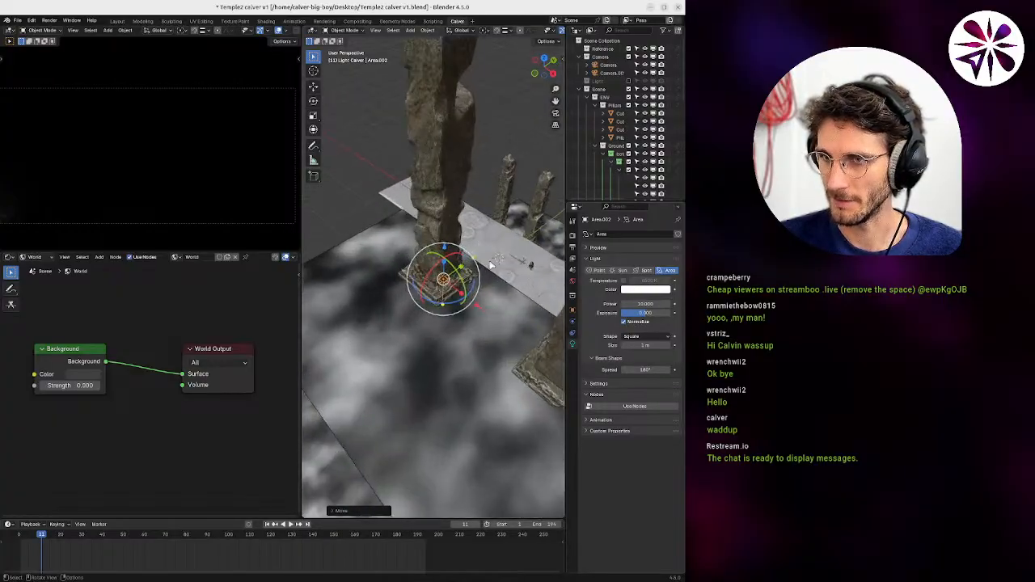
drag(461, 297, 481, 304)
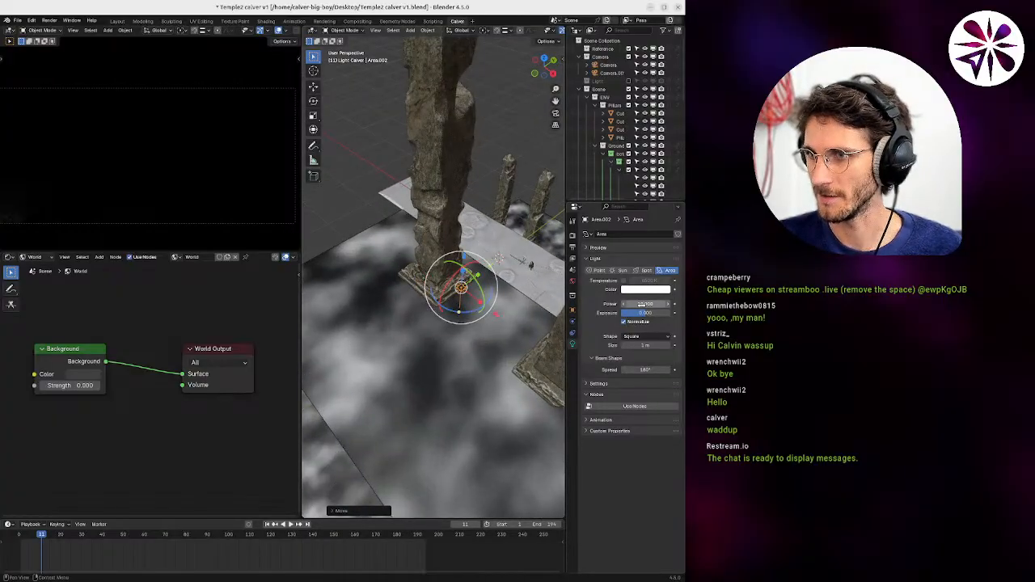
Change the area light's shape to Rectangle with an X size of 100 m.
click(638, 337)
click(647, 354)
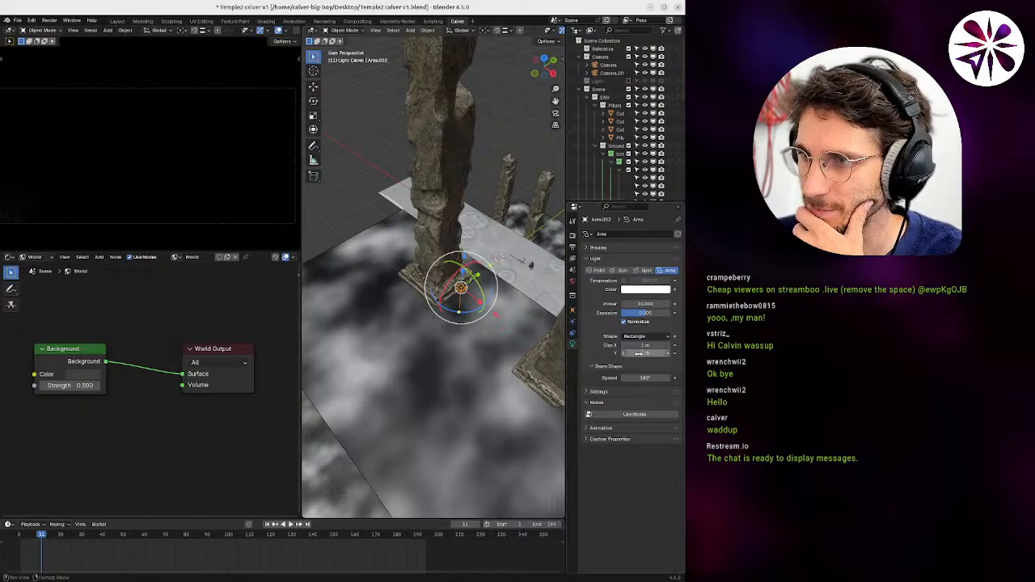
drag(654, 362, 638, 362)
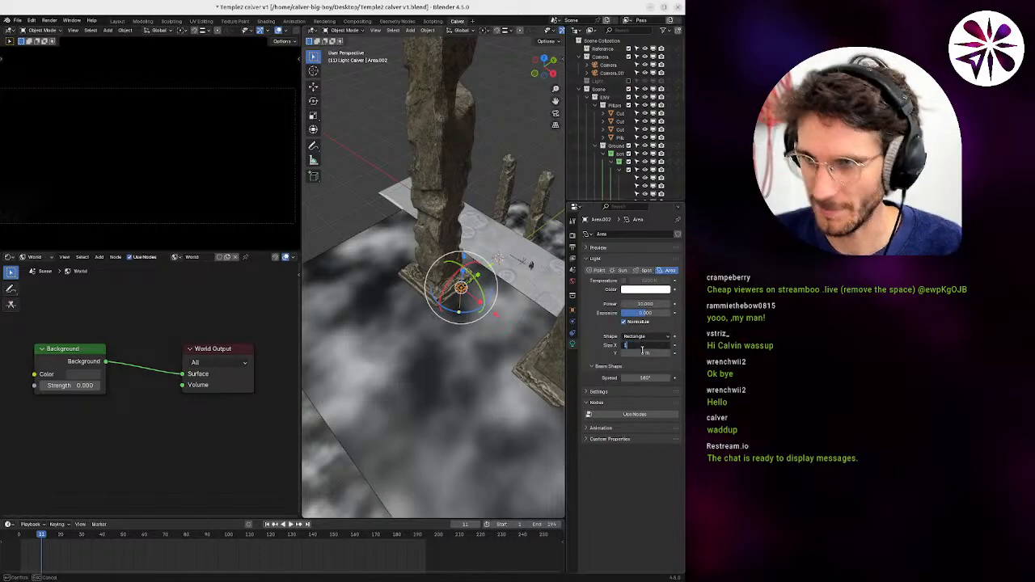
key(Return)
Move the long area light off to the side of the pillars and rotate it about the X axis to face them.
middle_drag(522, 373, 436, 363)
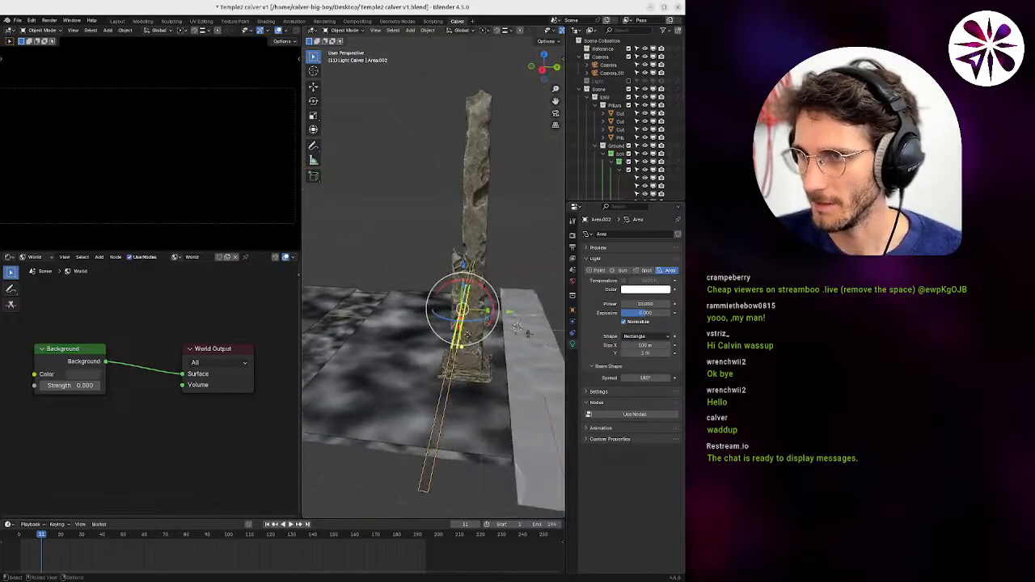
drag(506, 310, 473, 309)
key(r)
key(x)
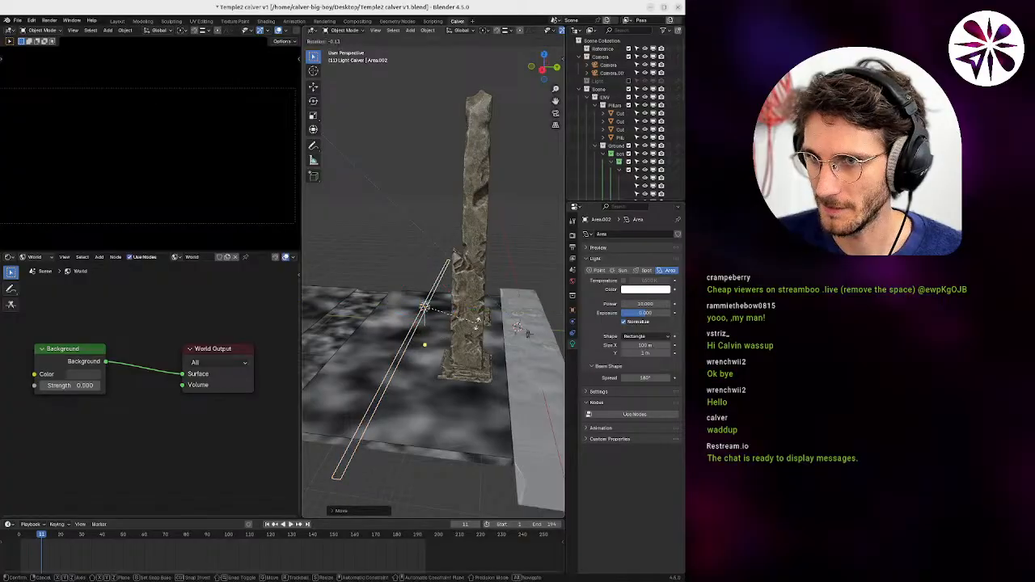
click(444, 263)
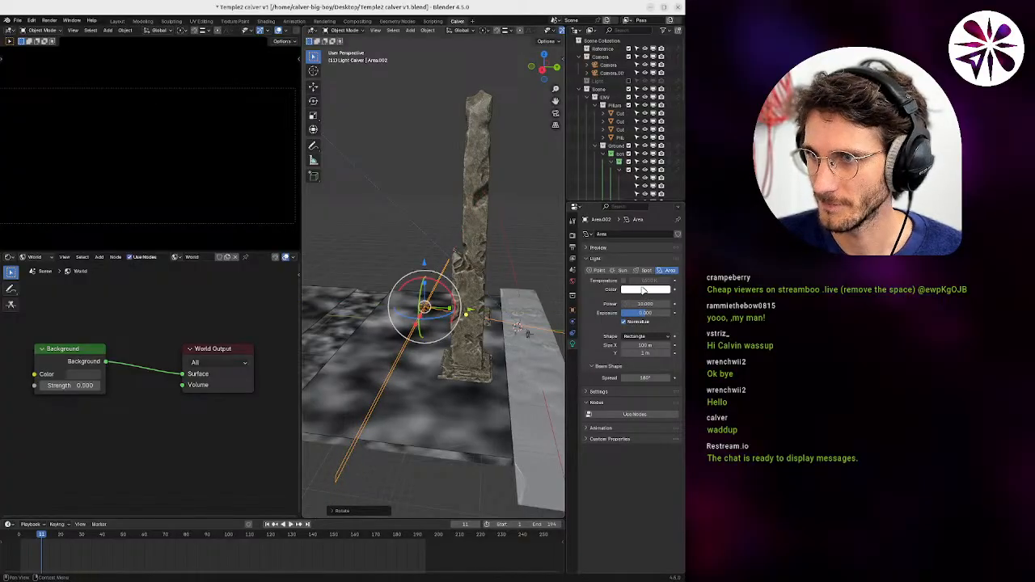
Set the area light's power to 100000 and its spread to 1°.
click(641, 304)
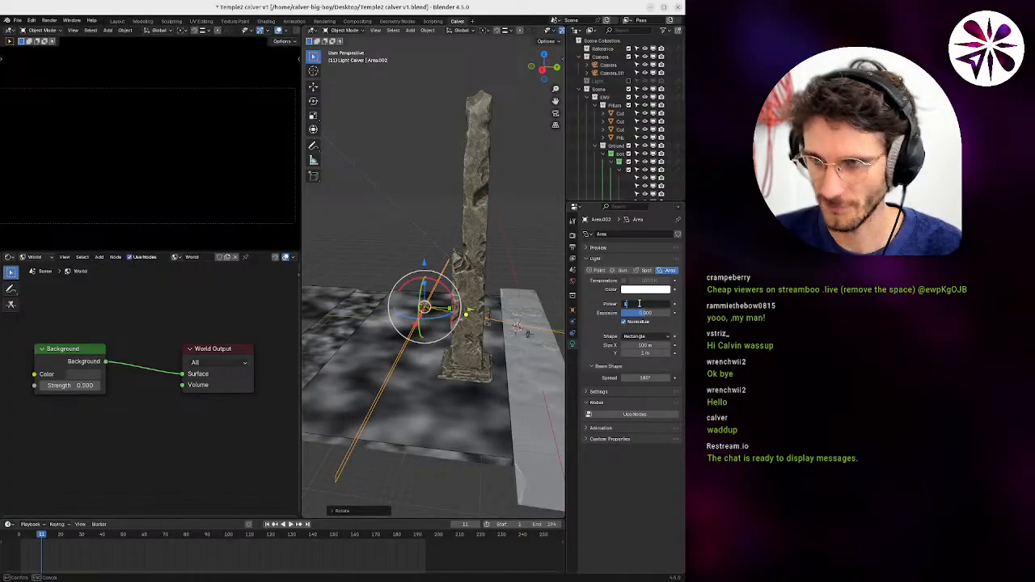
text(100000)
key(Return)
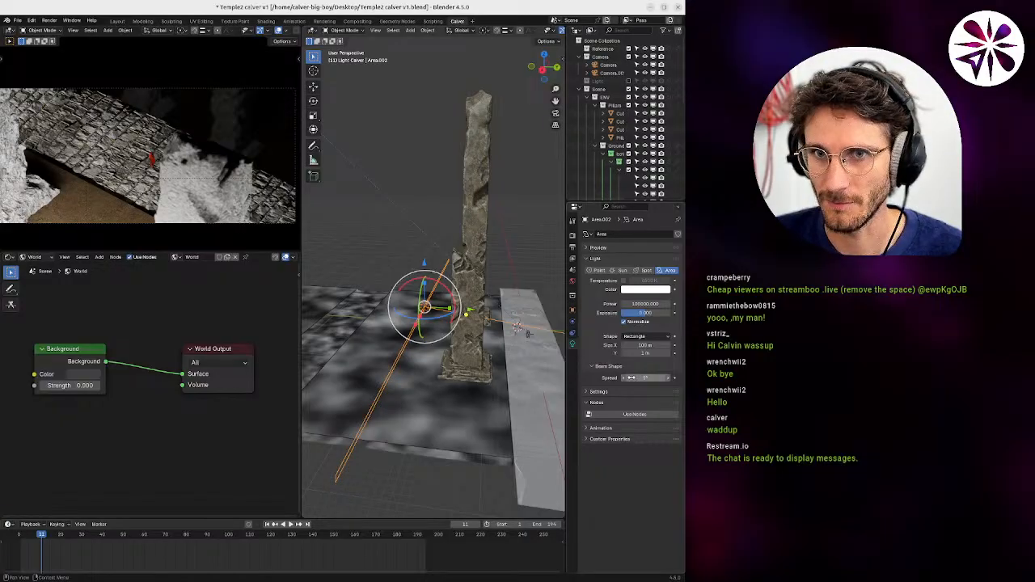
Rotate the narrow-beam area light slightly about the X axis so it shines on the temple walkway.
middle_drag(439, 332, 550, 331)
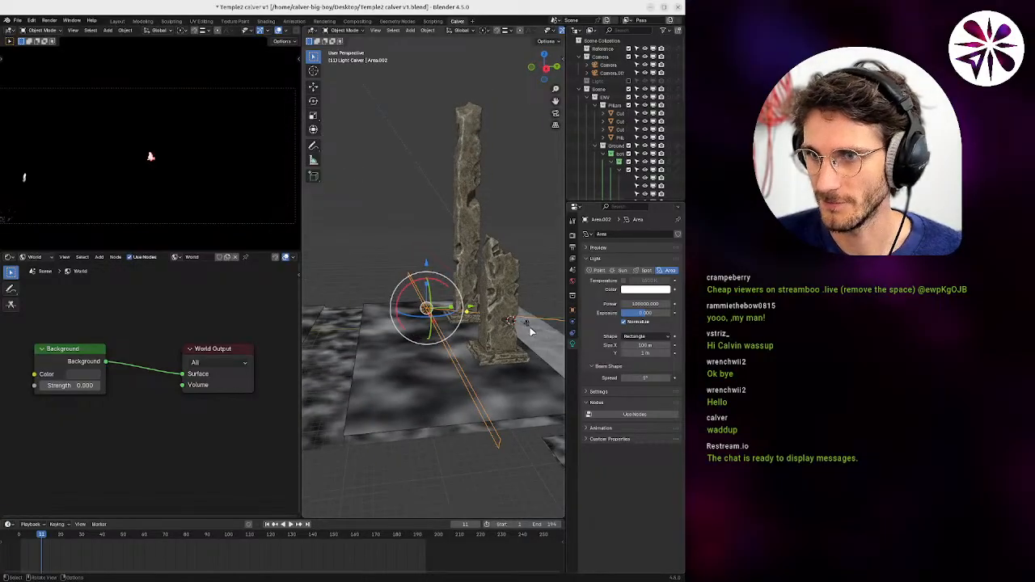
key(r)
key(x)
click(525, 340)
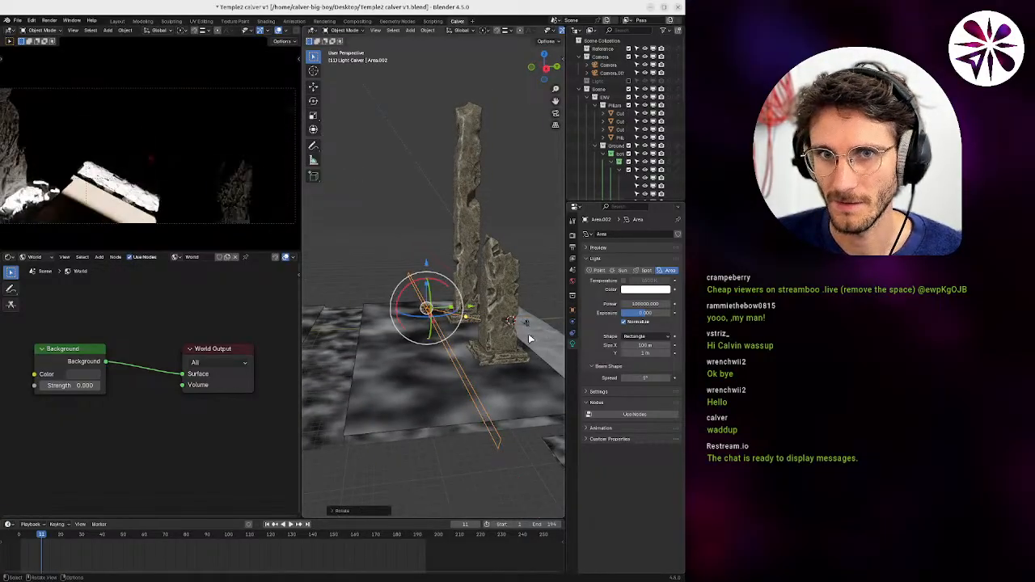
Move the area light farther away from the pillars and adjust its height along the Z axis.
middle_drag(441, 325, 456, 346)
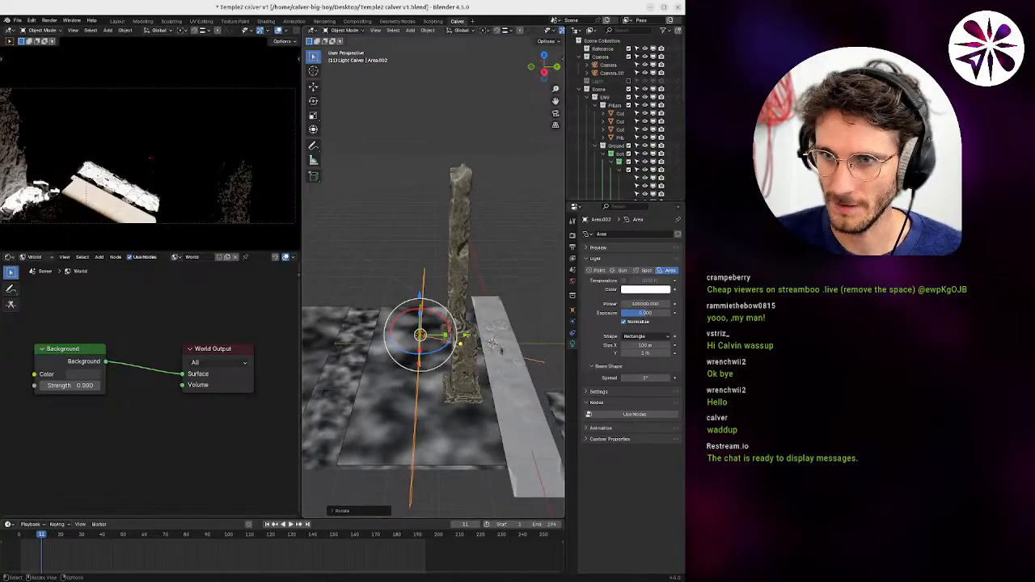
key(g)
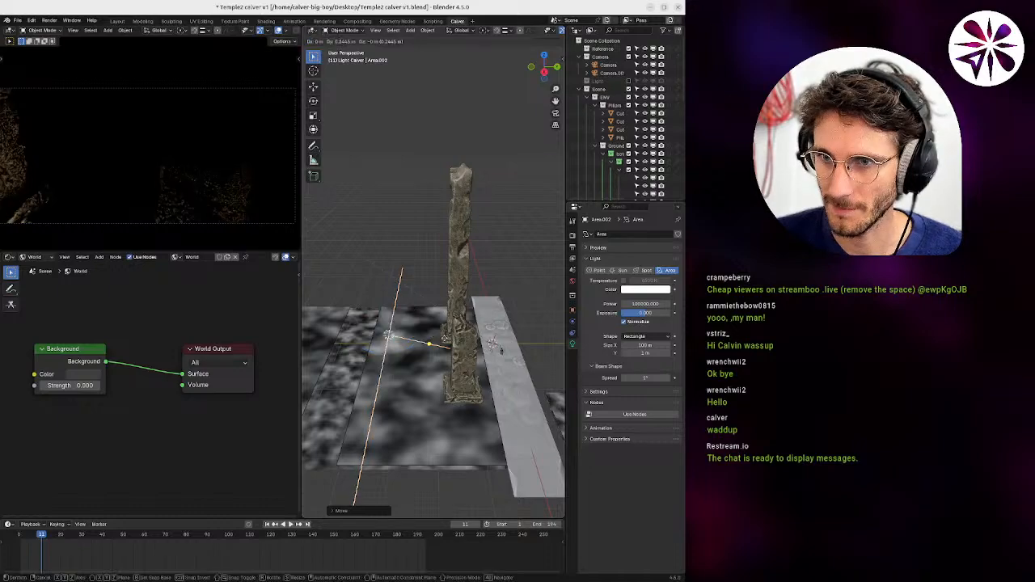
key(z)
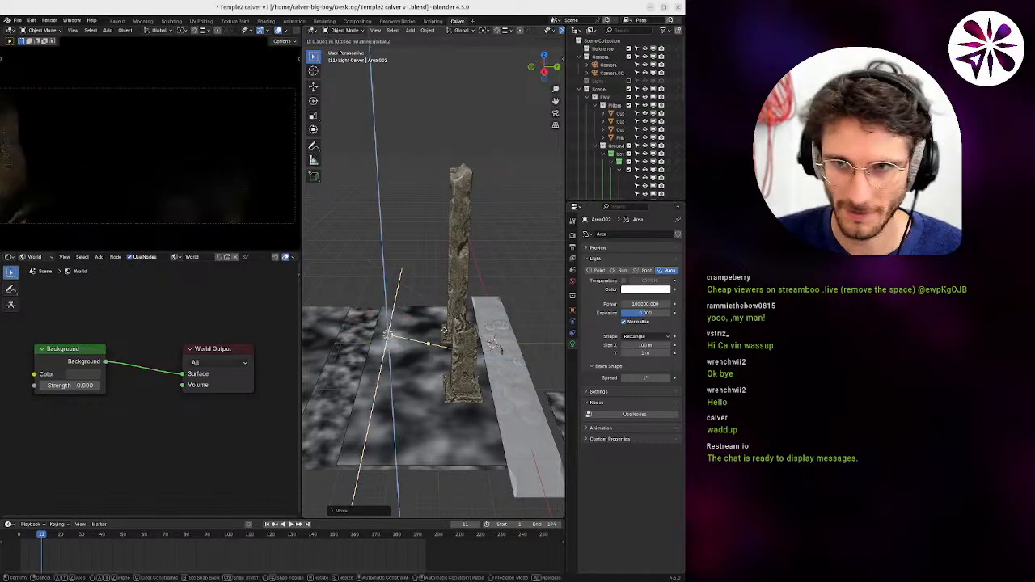
click(457, 328)
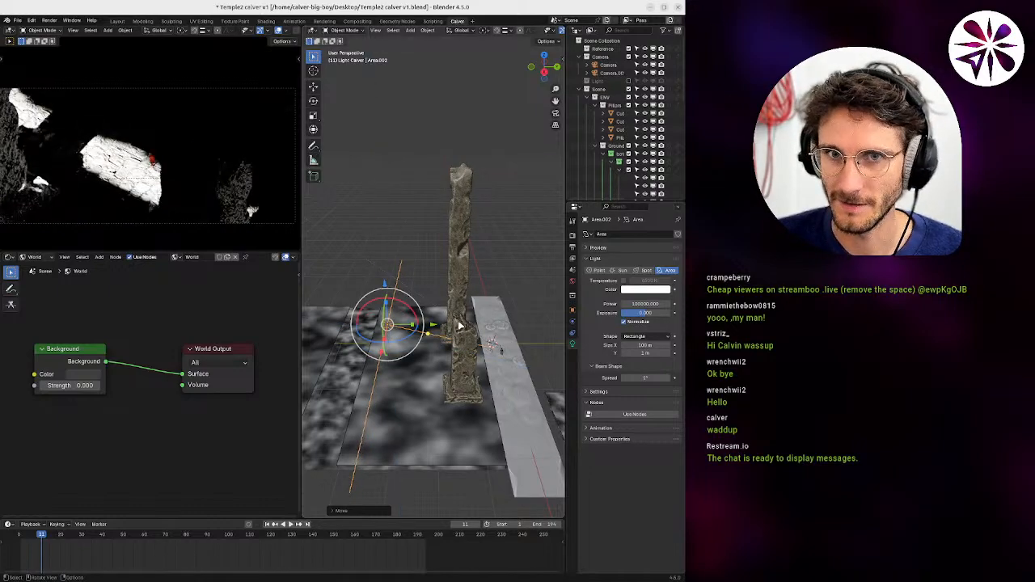
key(g)
key(z)
click(465, 314)
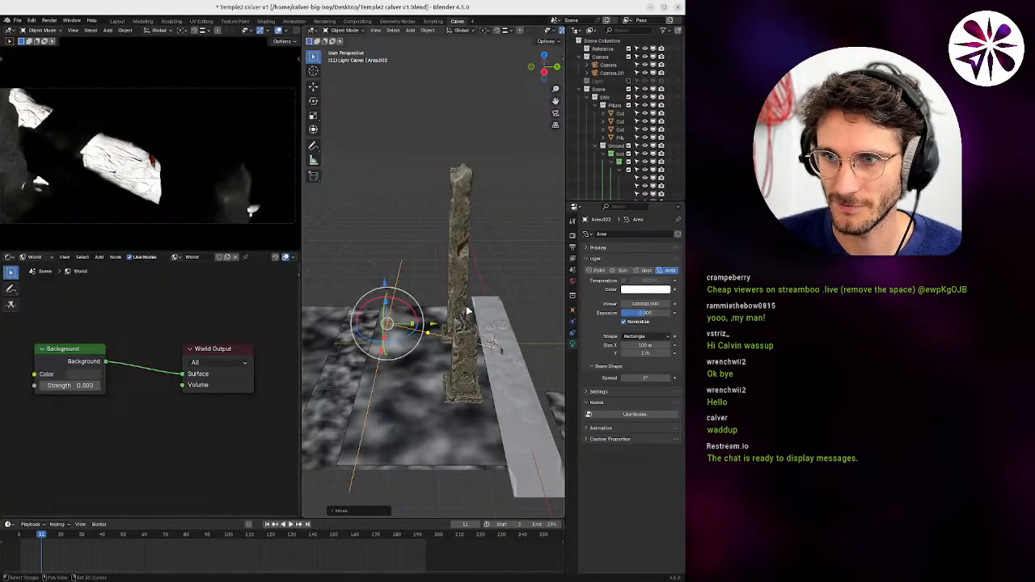
key(g)
key(z)
click(506, 356)
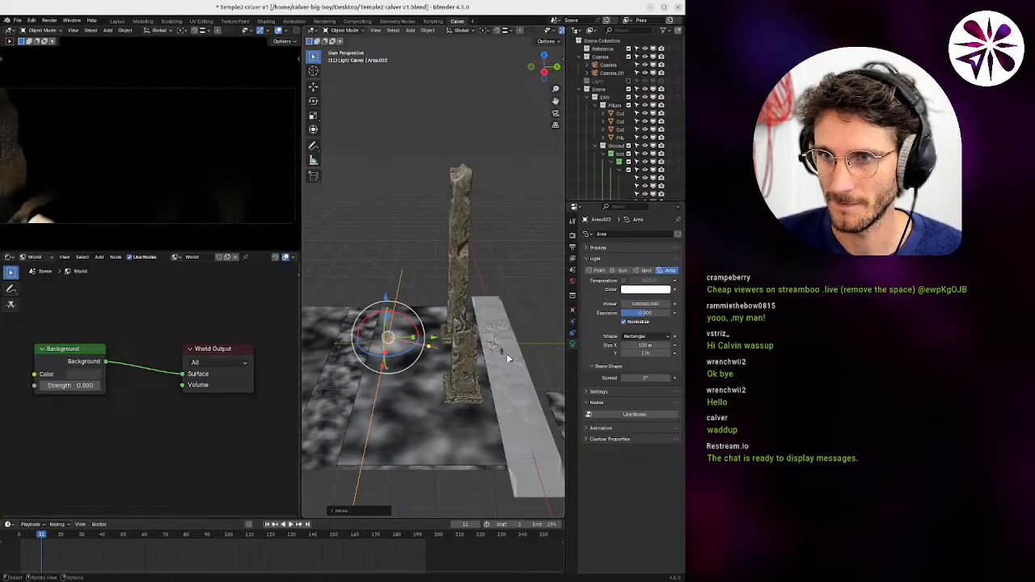
Tilt the area light about the X axis until its beam lights the stone floor around the red figure.
key(r)
key(x)
click(519, 348)
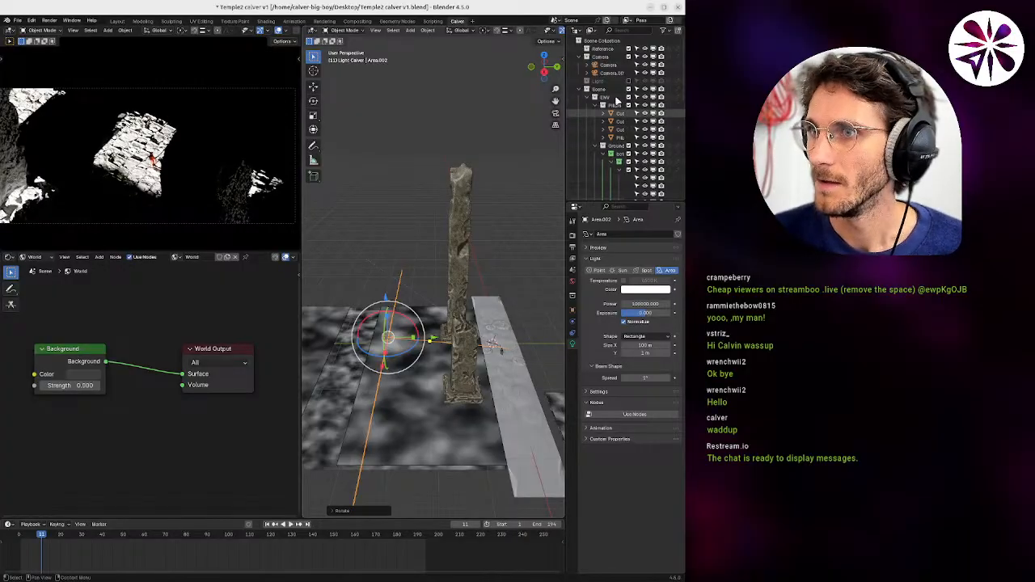
Collapse the Scene collection, make Light Calver the active collection, and add a cube mesh to it.
click(579, 90)
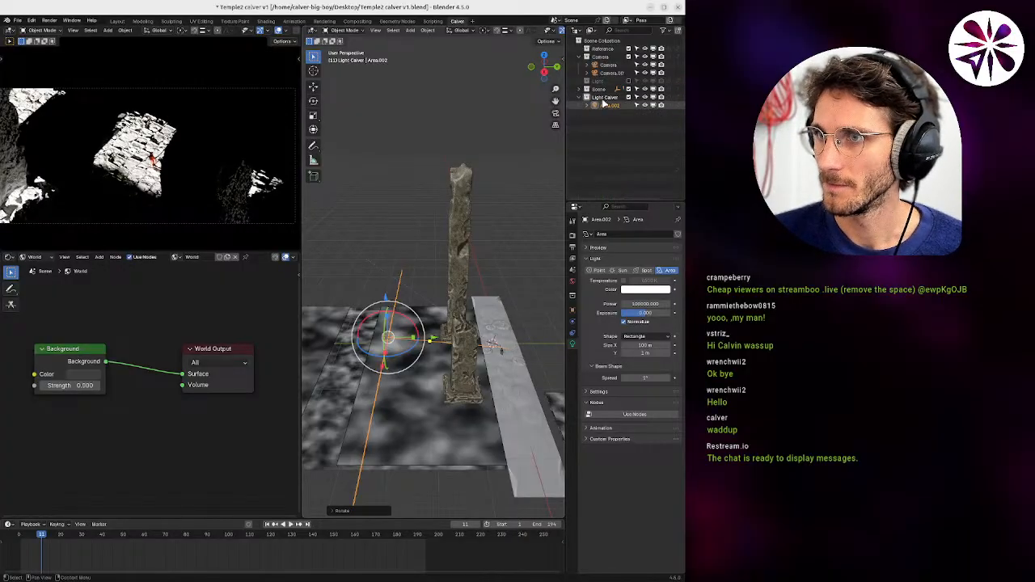
click(600, 97)
key(shift+a)
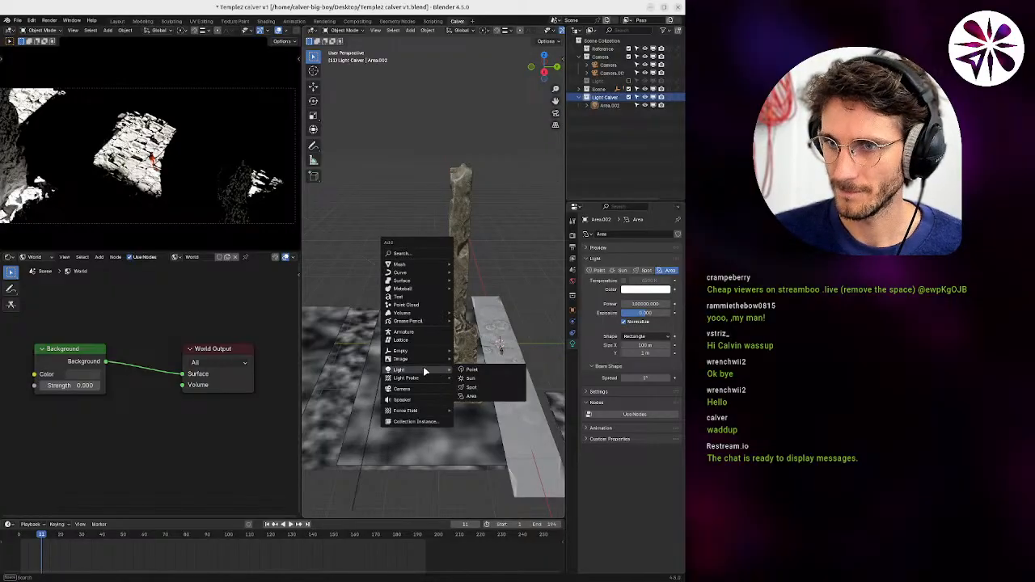
mouse_move(404, 264)
click(471, 278)
middle_drag(472, 277, 437, 366)
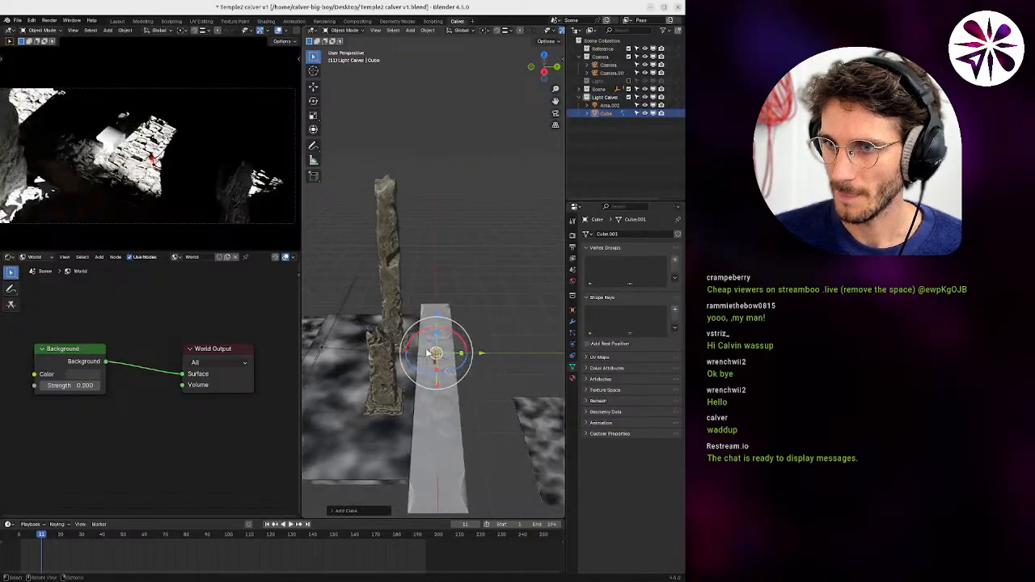
Scale the cube up uniformly until it encloses the pillars, ground and camera.
key(s)
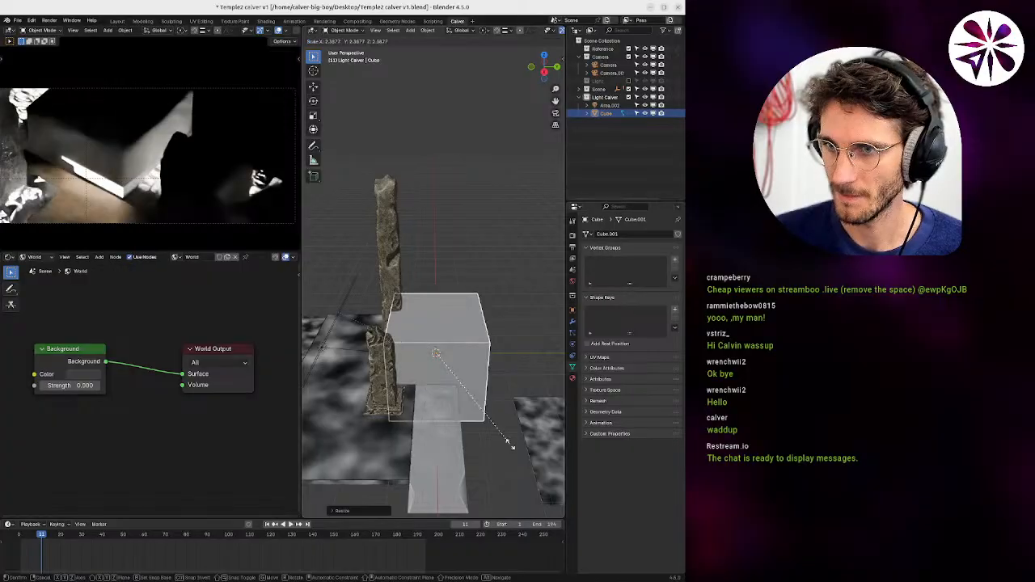
click(524, 471)
key(s)
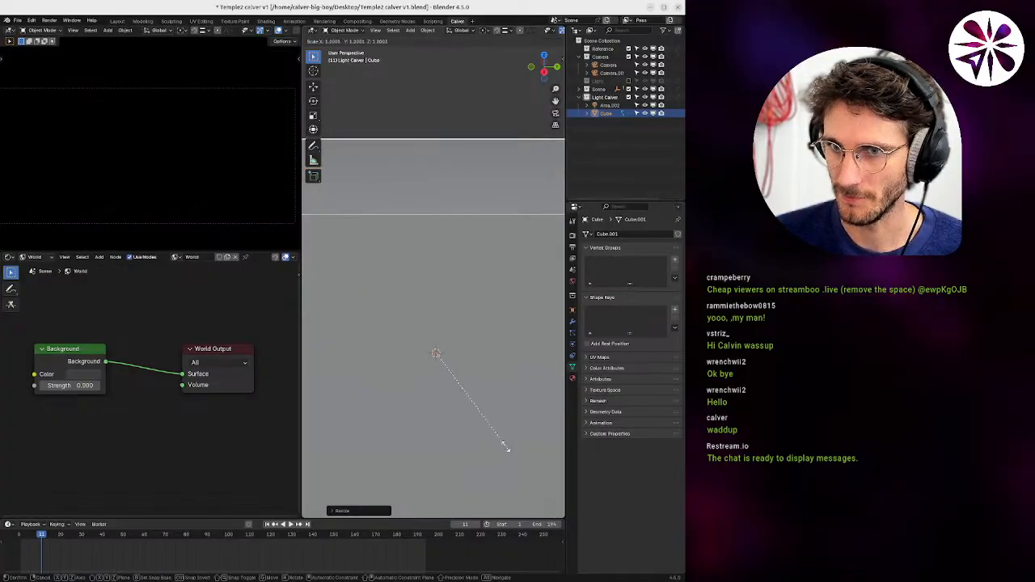
click(516, 459)
Switch the shader editor to object shading, create a new material for the cube, and delete its Principled BSDF node.
click(27, 257)
click(38, 270)
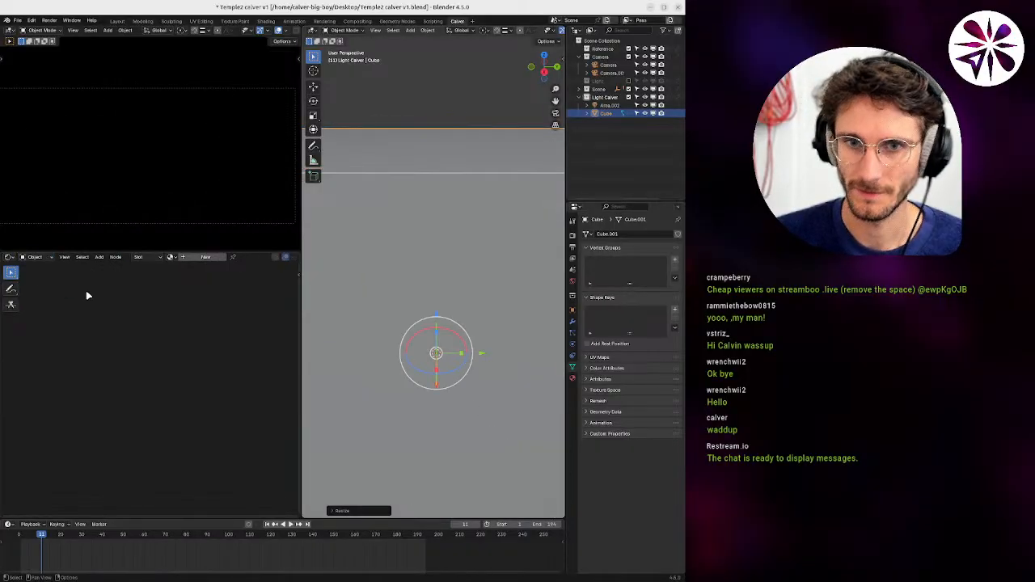
click(194, 259)
middle_drag(189, 342, 148, 326)
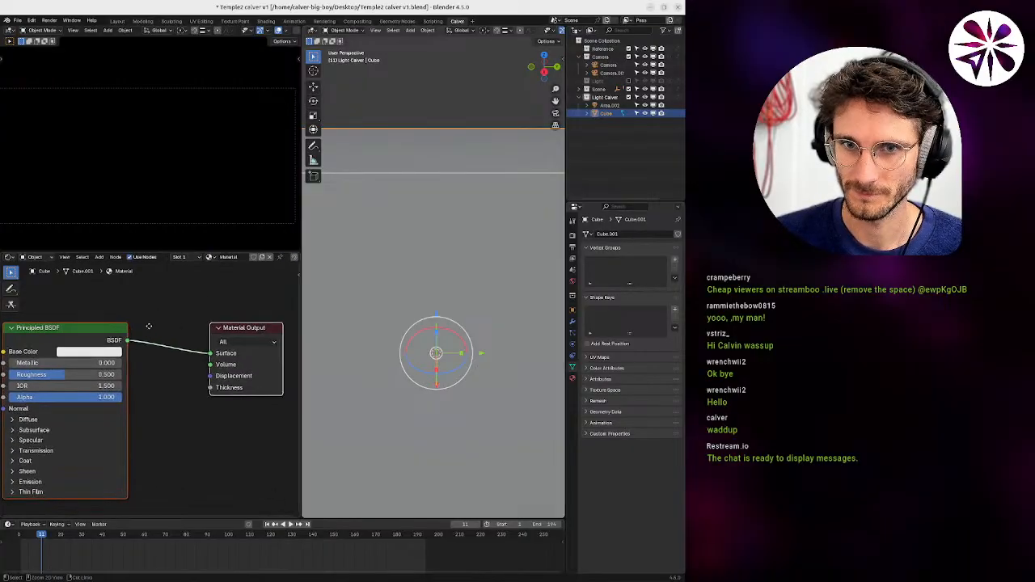
scroll(146, 325, down, 2)
click(102, 331)
key(x)
Add a Volume Scatter node and connect it to the Material Output's Volume input.
key(shift+a)
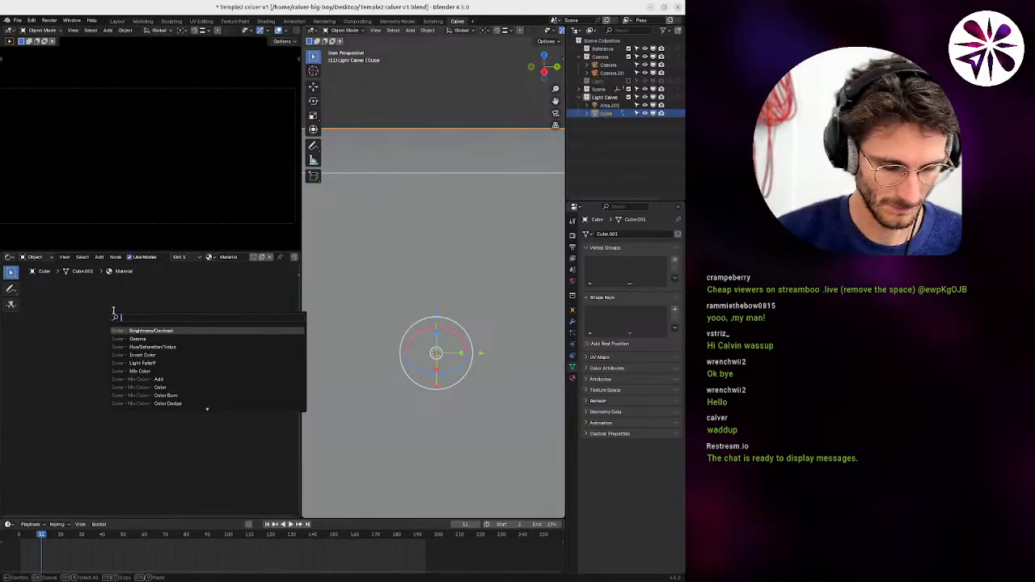
text(volume)
click(150, 339)
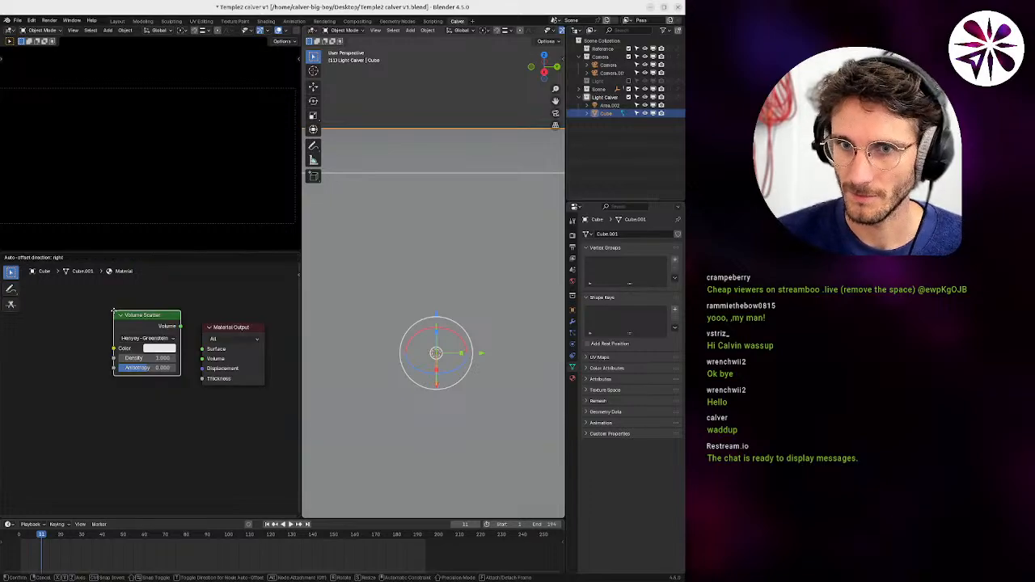
click(144, 338)
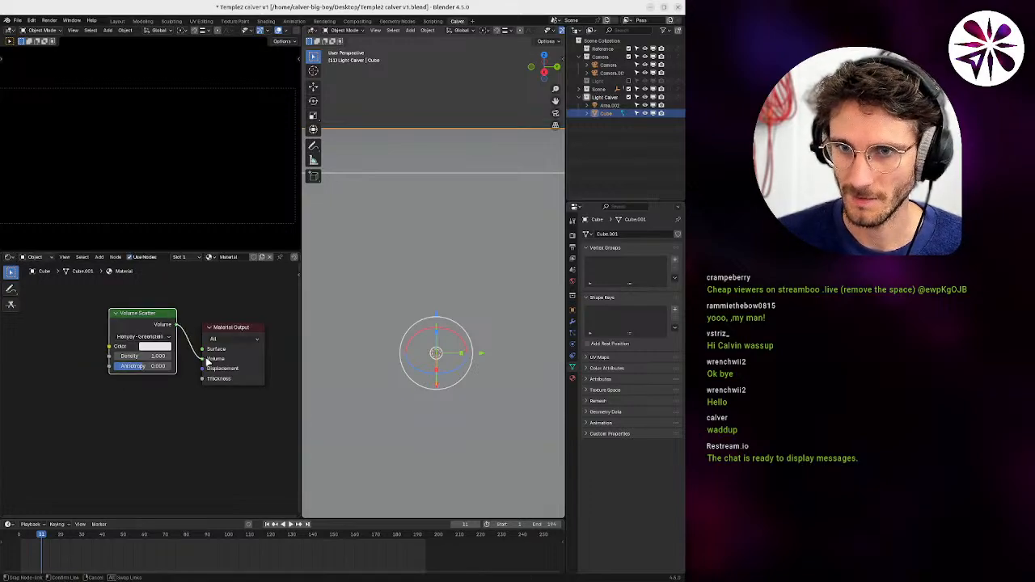
drag(207, 361, 203, 359)
Set the cube's viewport display to Wire so the scene inside can be seen.
click(573, 310)
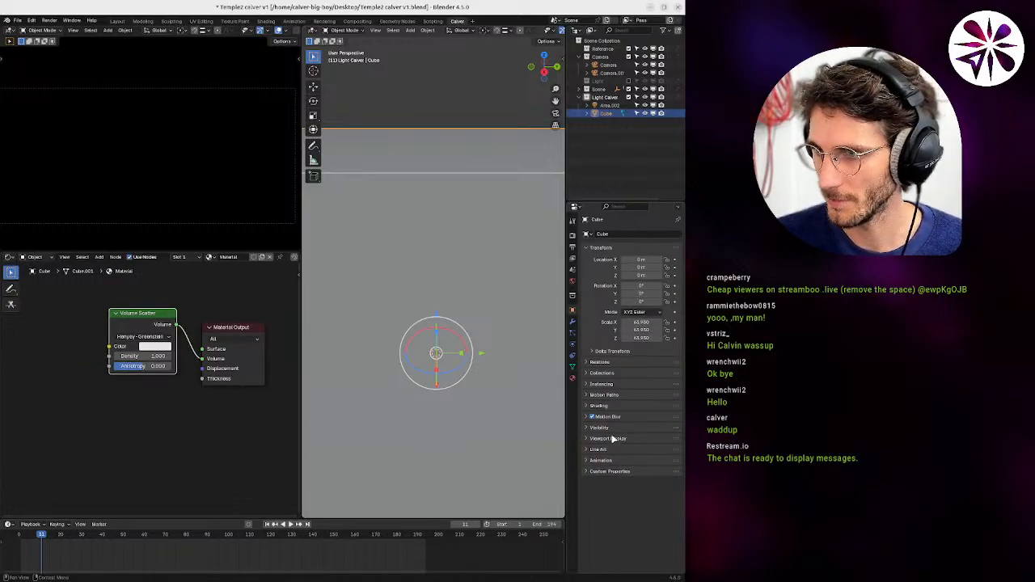
click(614, 438)
click(643, 523)
click(633, 546)
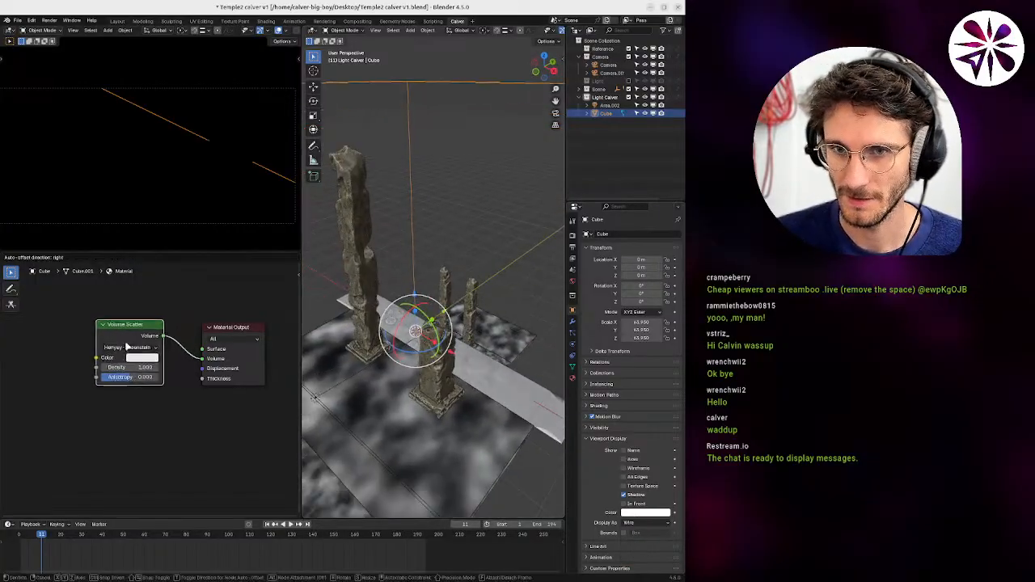
Reposition the Volume Scatter node and lower its density to 0.01, then to 0.001.
drag(143, 330, 128, 345)
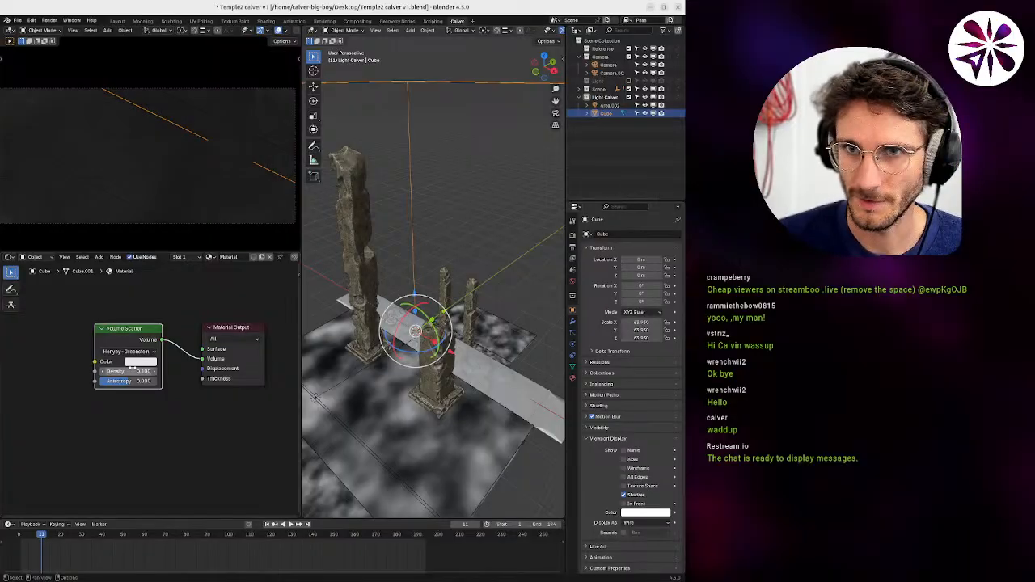
click(137, 370)
text(.0)
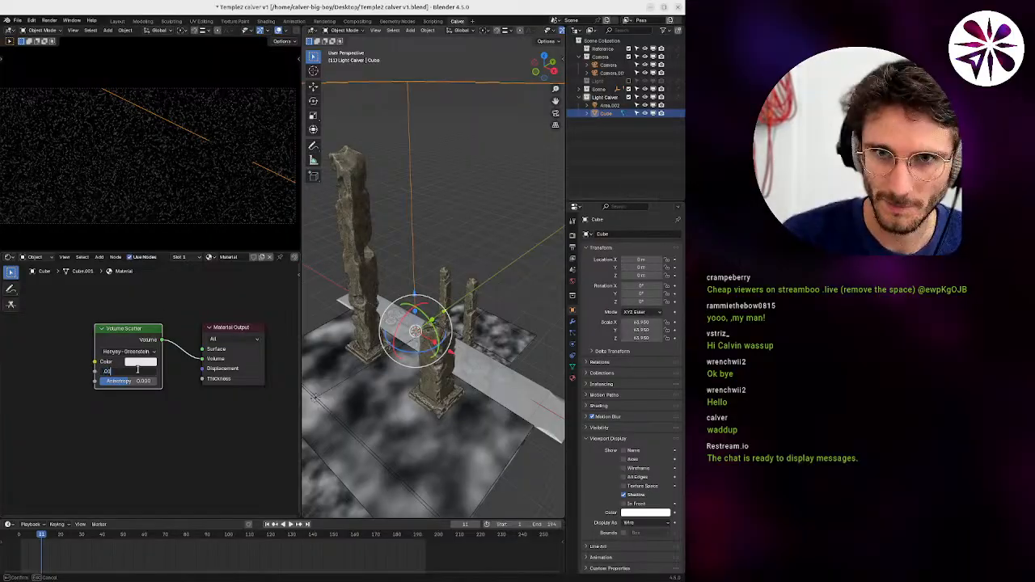
text(1)
key(Return)
click(130, 370)
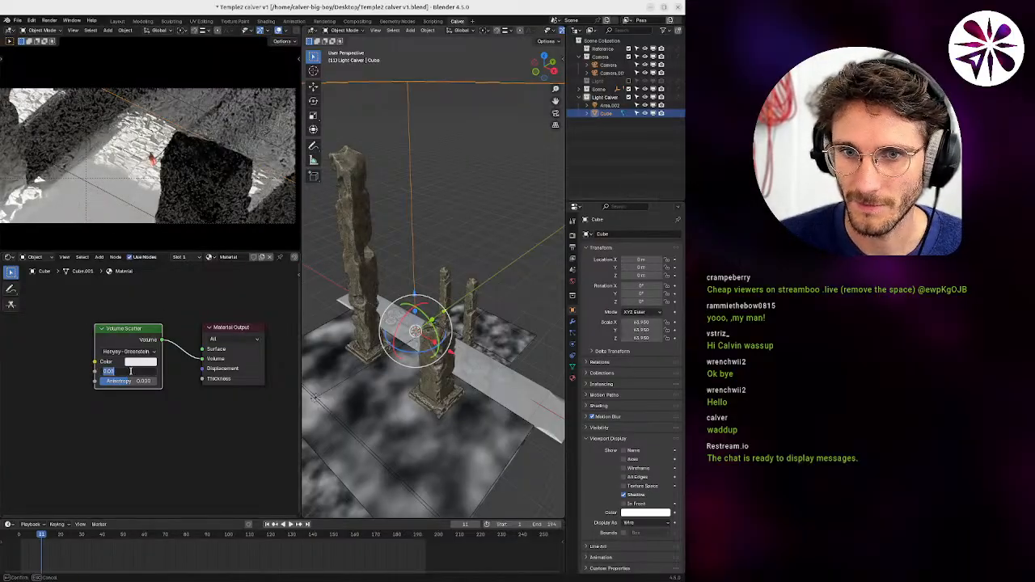
text(0.001)
key(Return)
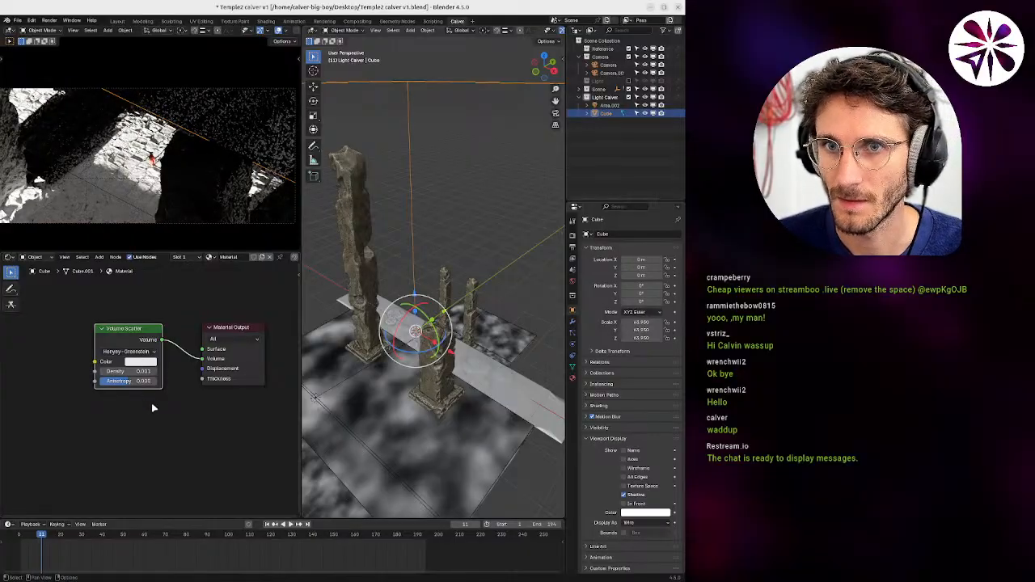
Try an anisotropy of about -0.43 on the cube's Volume Scatter node and reset it to 0.
click(139, 352)
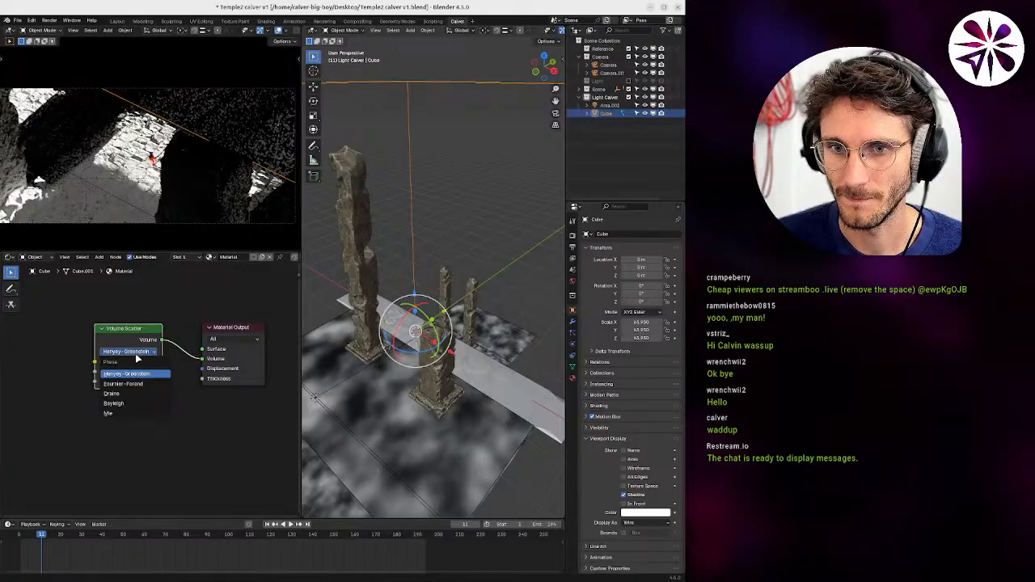
click(128, 313)
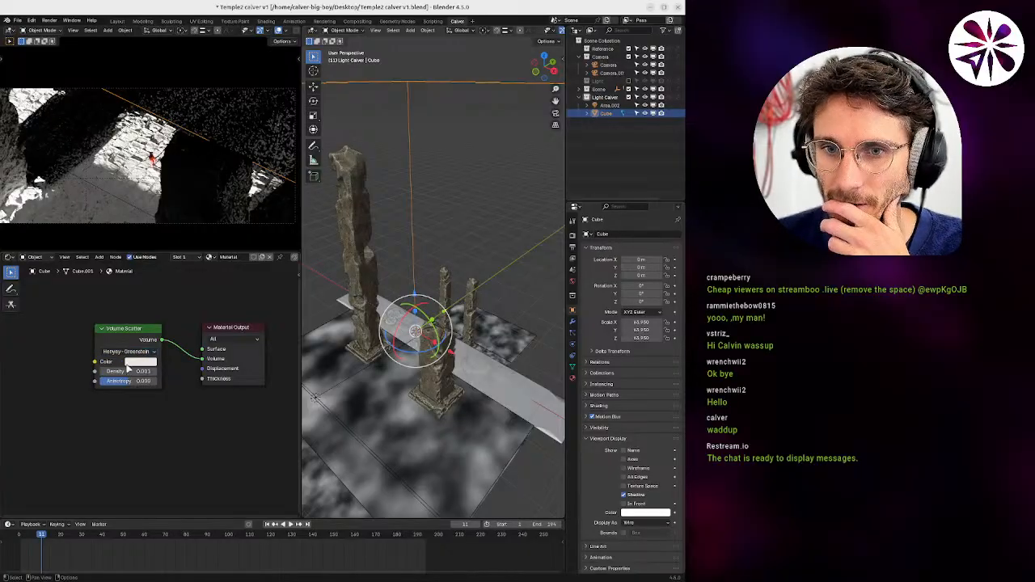
drag(154, 386, 113, 389)
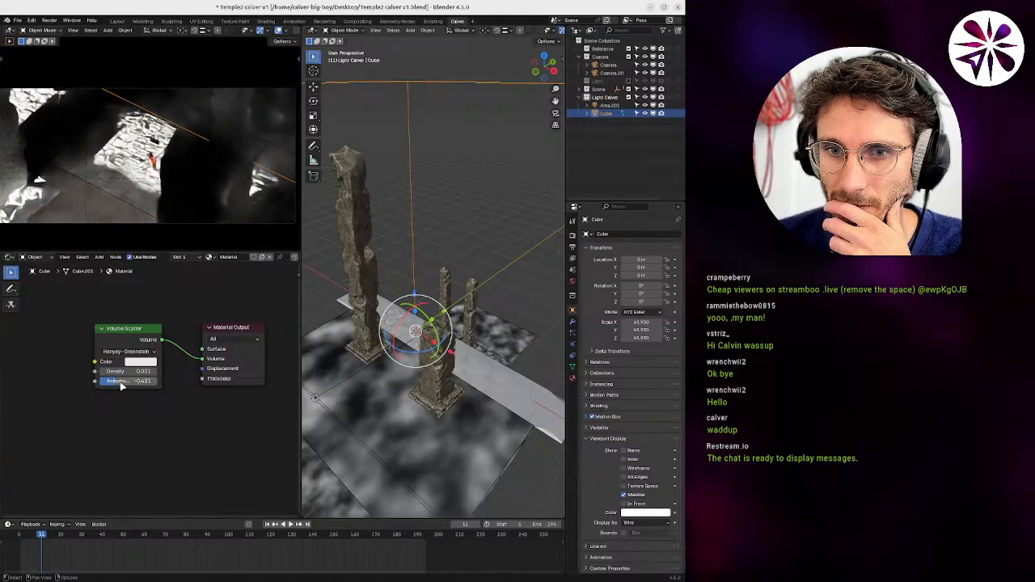
click(129, 384)
key(Return)
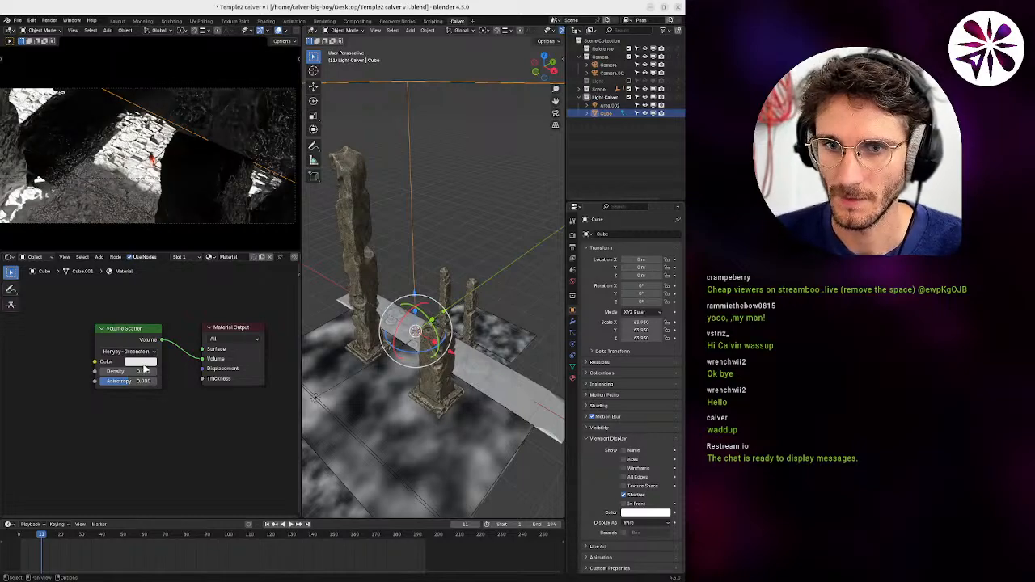
Try the Fournier-Forand, Draine, Rayleigh and Mie phase functions on the Volume Scatter node, and return it to Henyey-Greenstein.
click(143, 352)
click(139, 384)
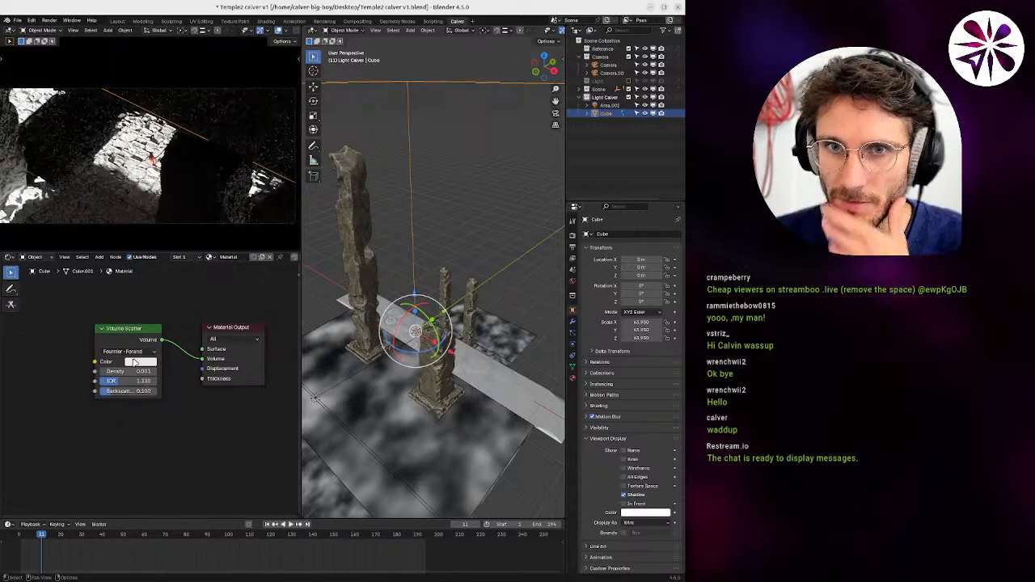
click(137, 350)
click(132, 362)
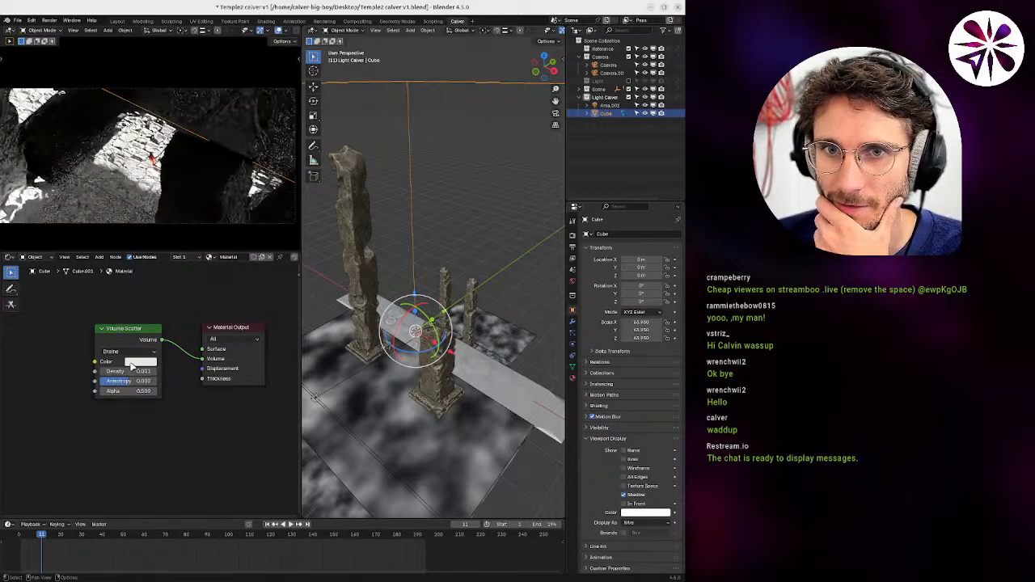
click(133, 352)
click(129, 392)
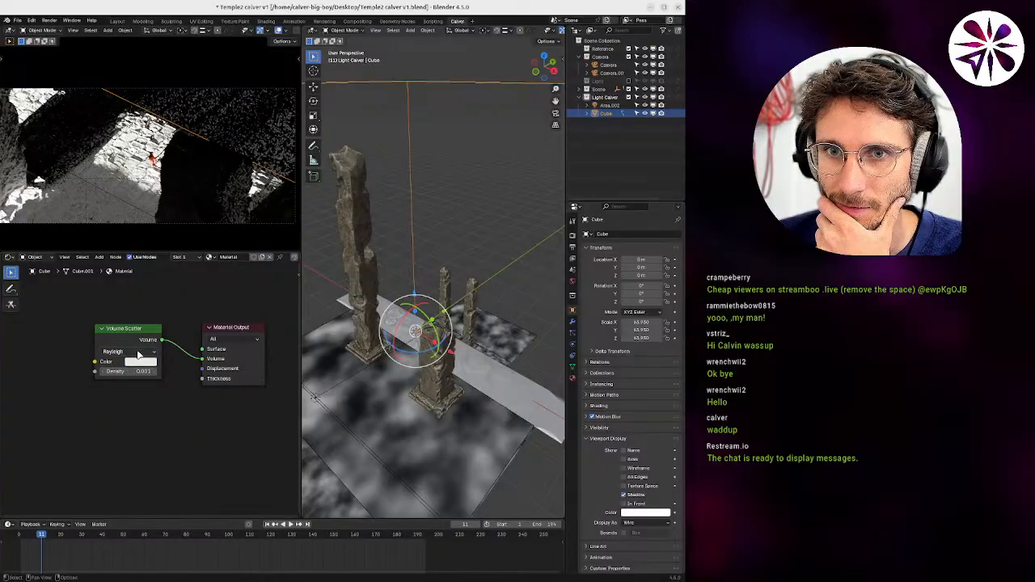
click(139, 353)
click(127, 413)
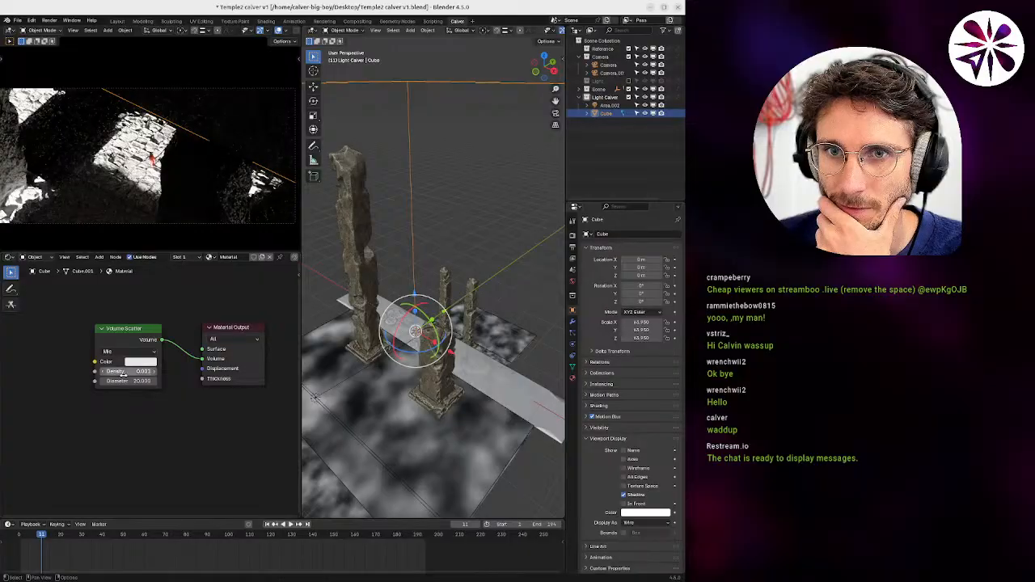
click(132, 357)
click(135, 357)
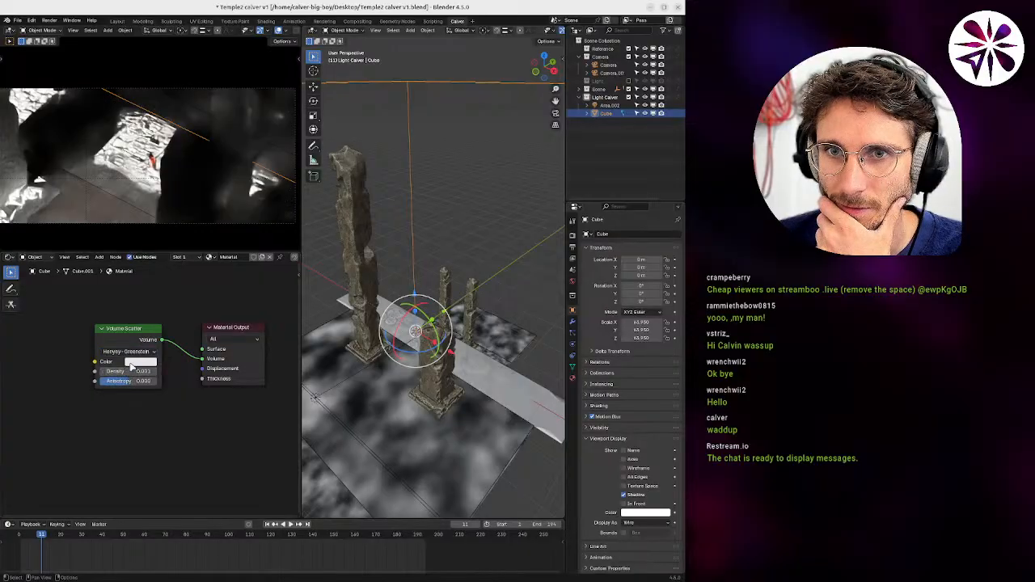
Examine the viewport denoising options in the Cycles render settings, leaving the scatter density as it is.
double_click(139, 372)
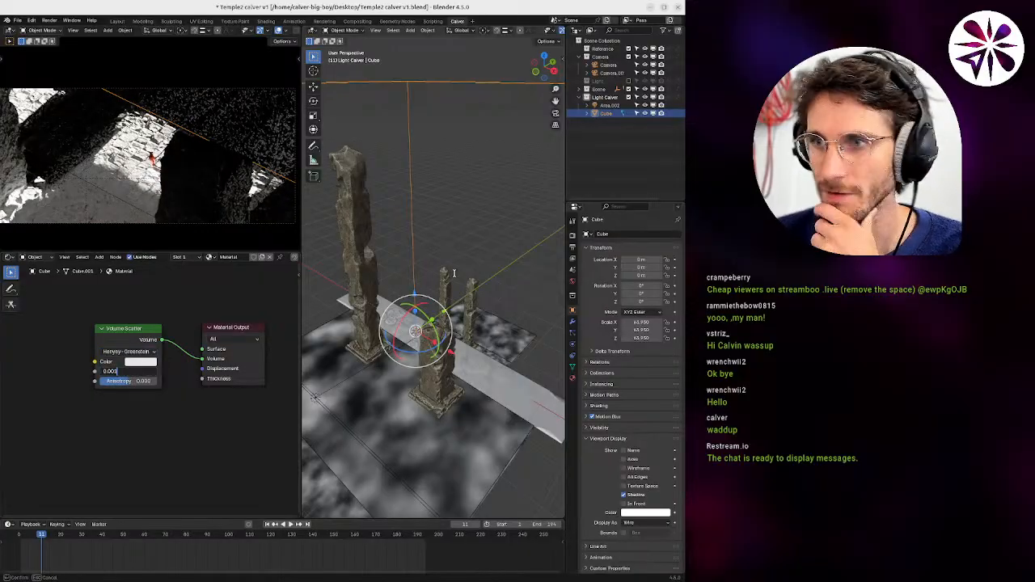
click(576, 237)
click(575, 236)
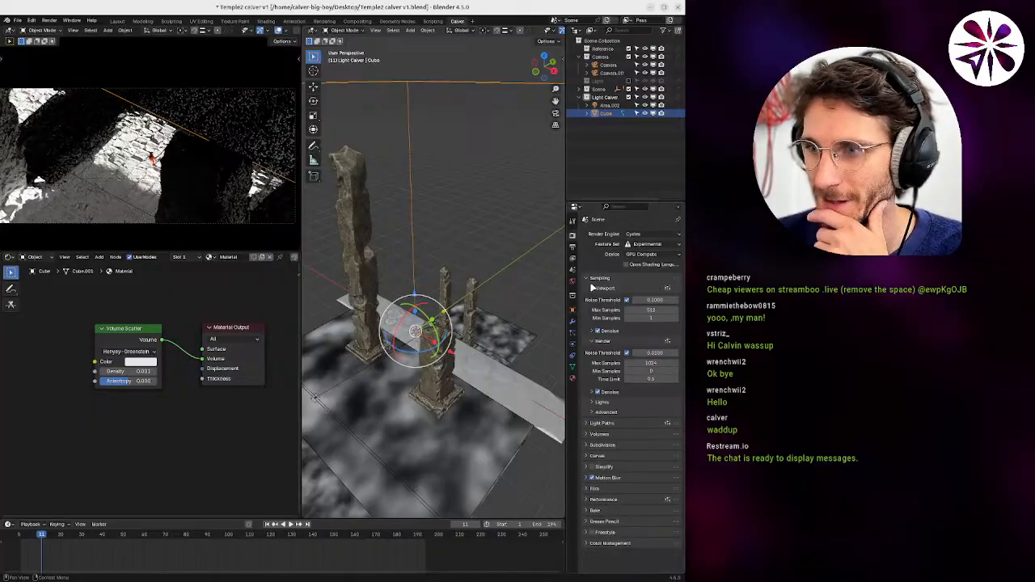
click(618, 393)
click(615, 393)
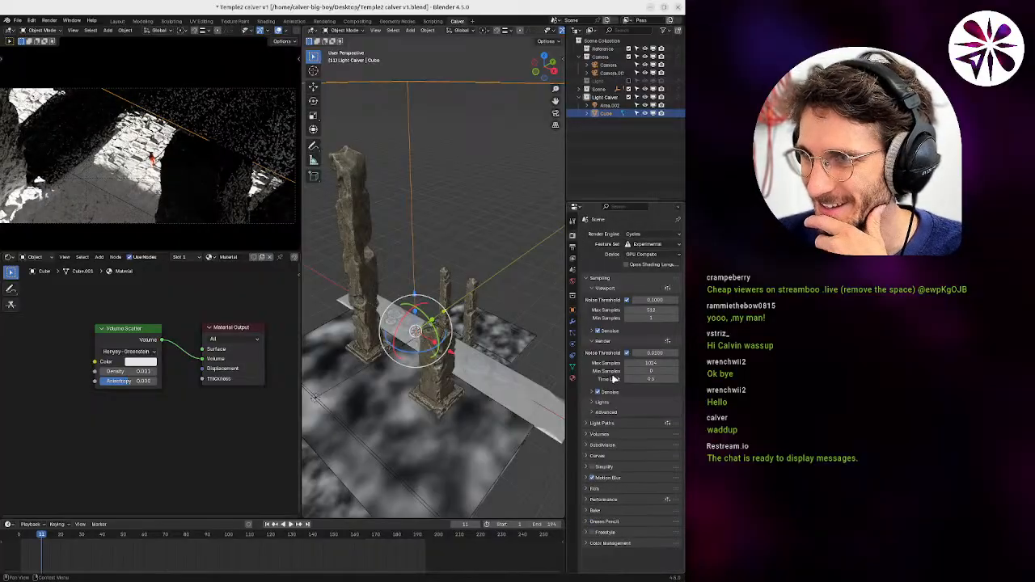
click(597, 331)
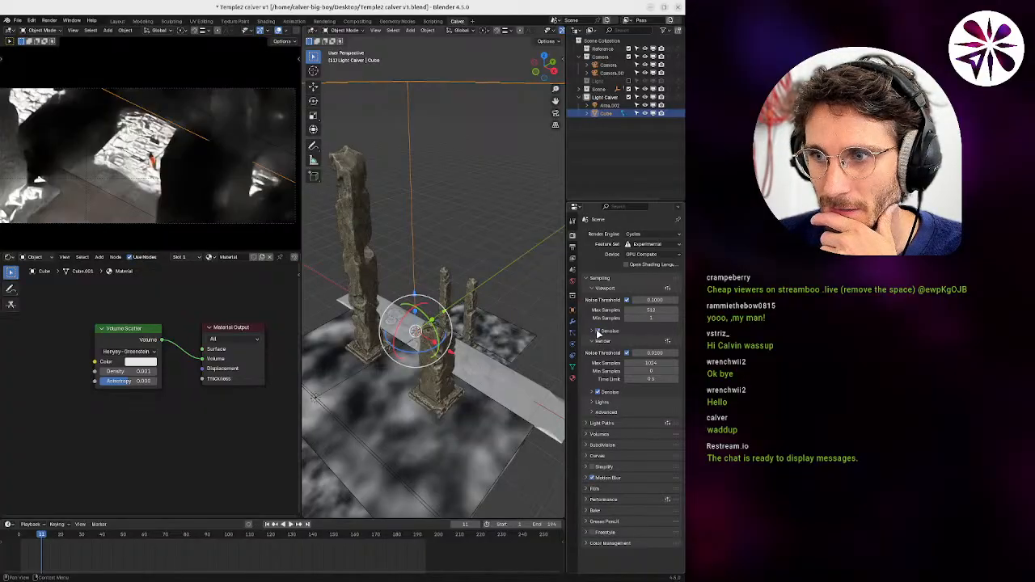
click(610, 332)
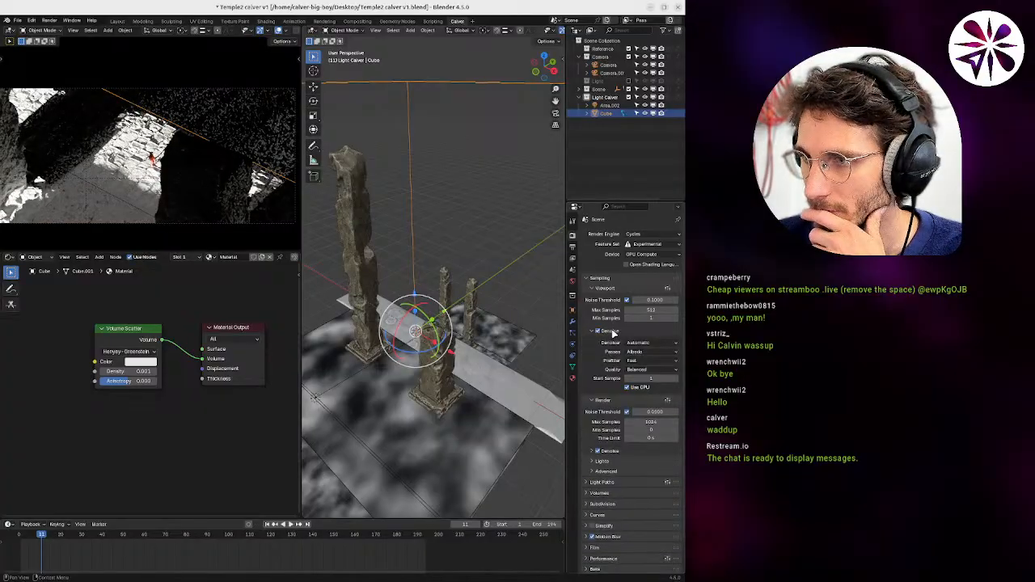
click(612, 331)
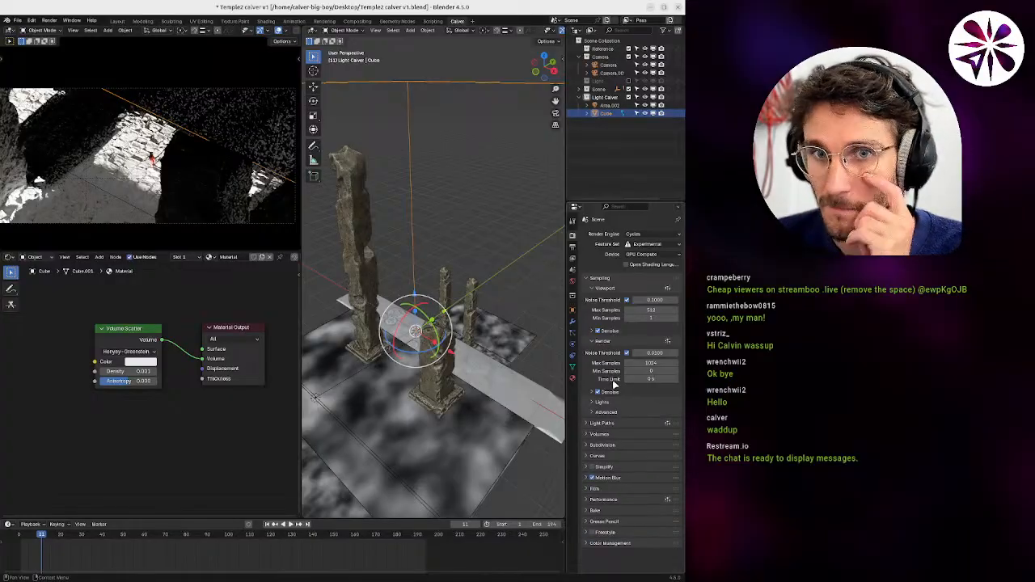
Select the area light Area.002 and try several higher positions for it along the global Z axis.
middle_drag(466, 334, 421, 333)
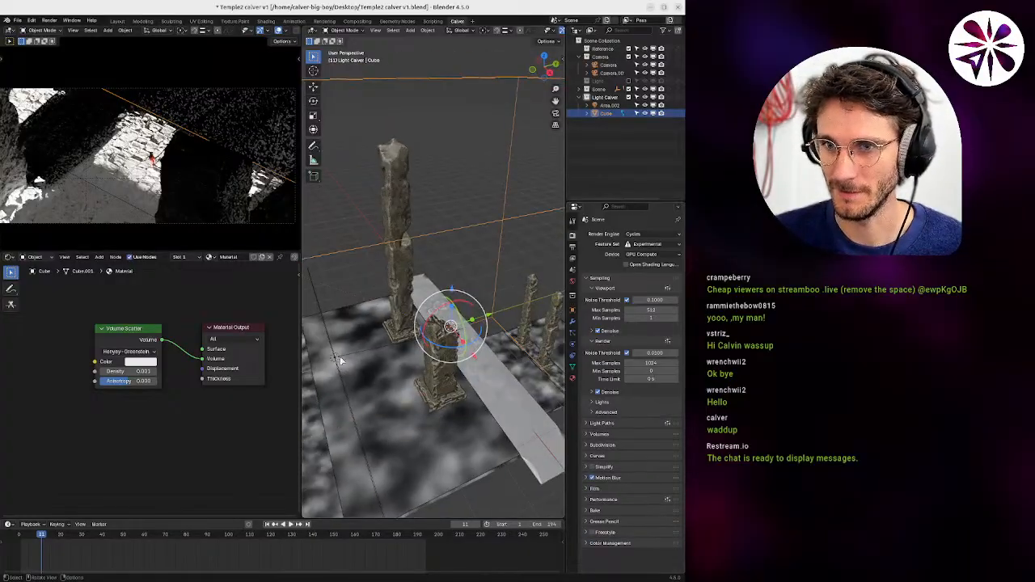
click(340, 361)
key(g)
key(z)
key(z)
click(389, 349)
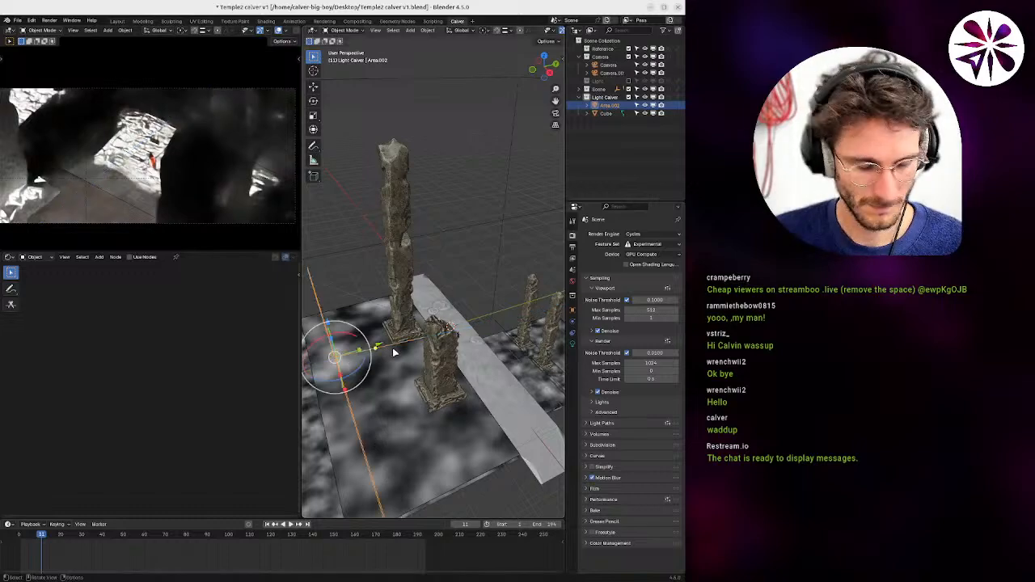
key(g)
key(z)
click(394, 350)
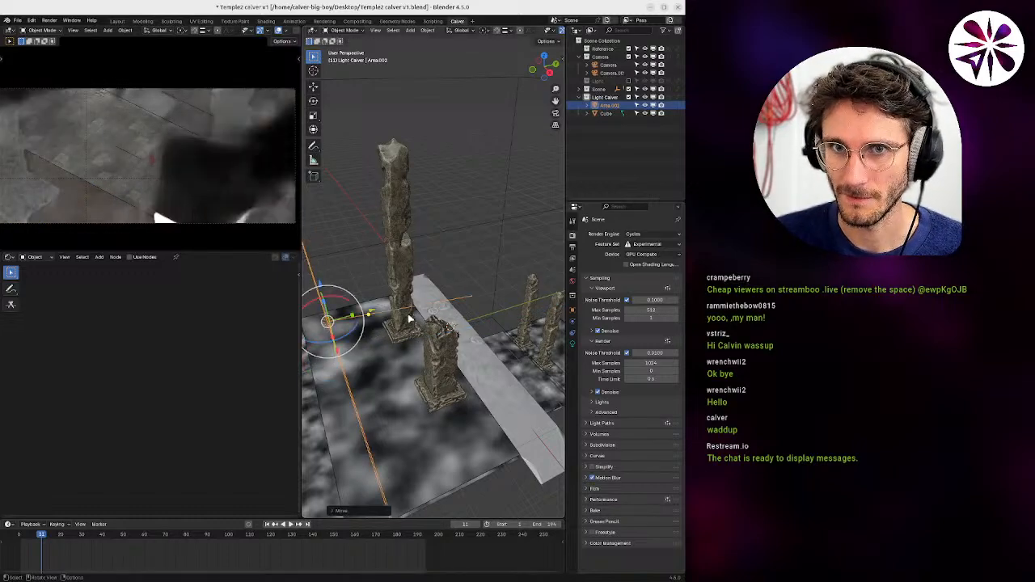
key(g)
key(z)
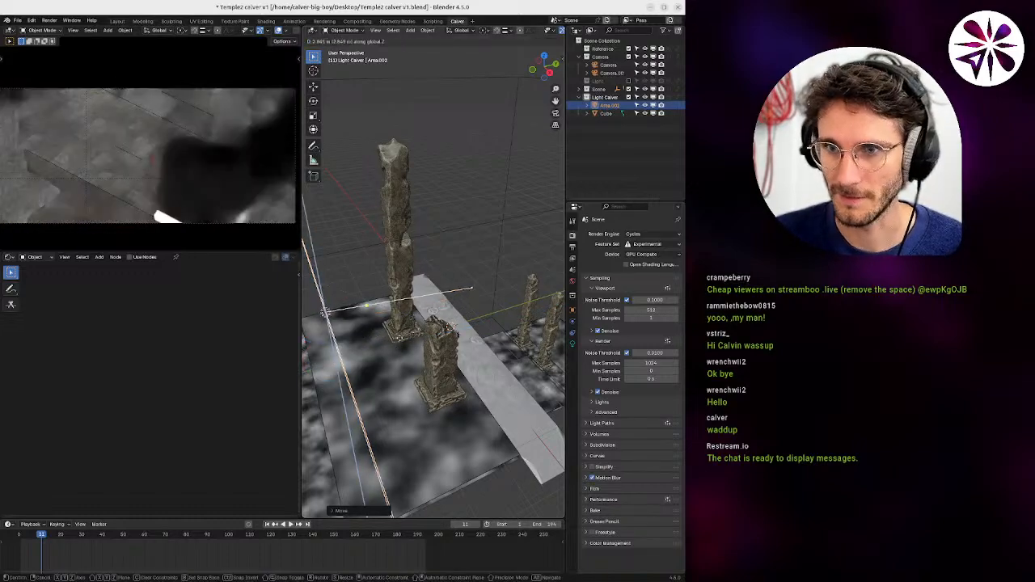
click(402, 318)
key(g)
key(z)
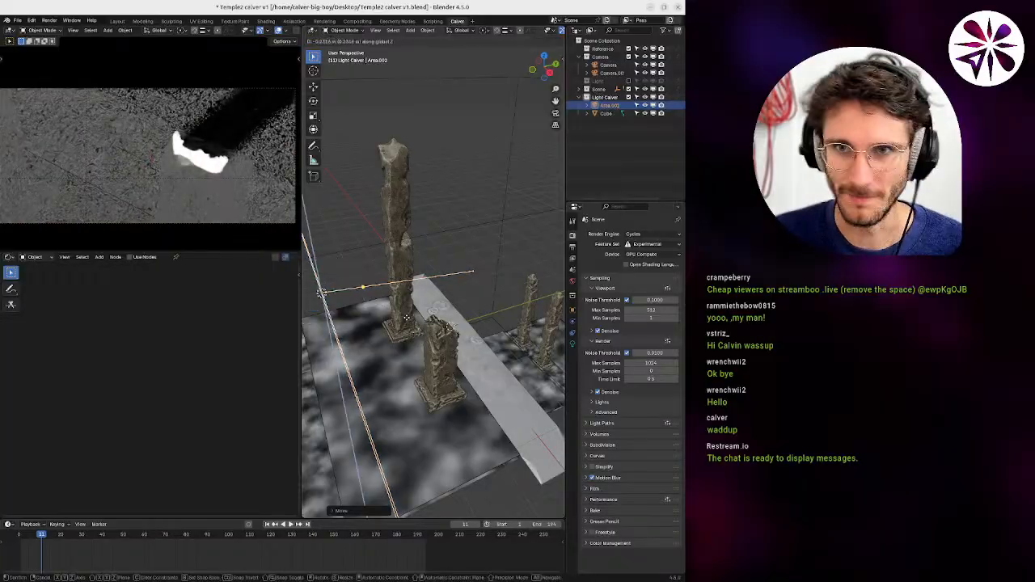
click(414, 339)
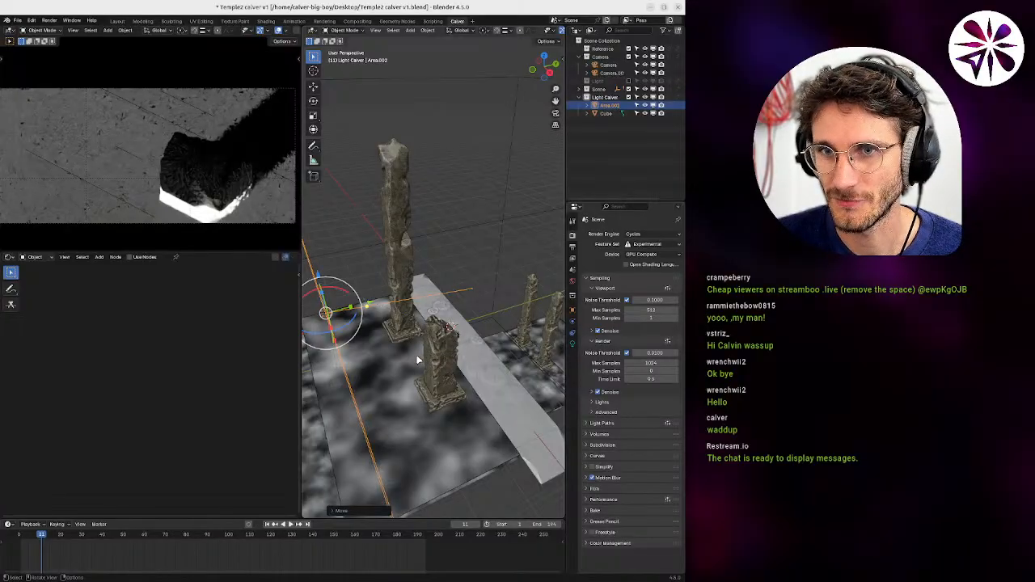
Set the fog cube's Volume Scatter density to 0.0001 and brighten its scatter color to white.
click(458, 232)
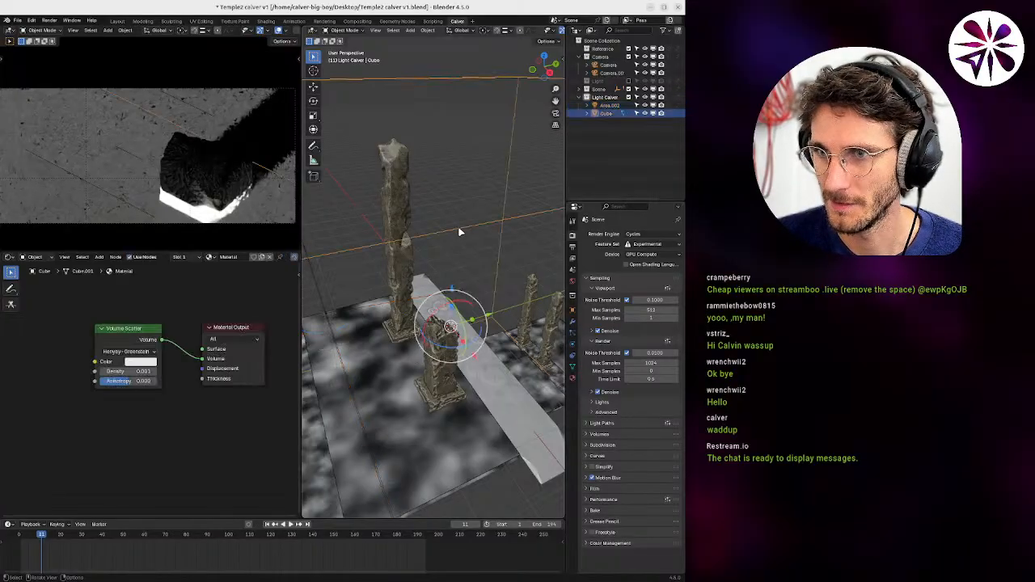
click(141, 370)
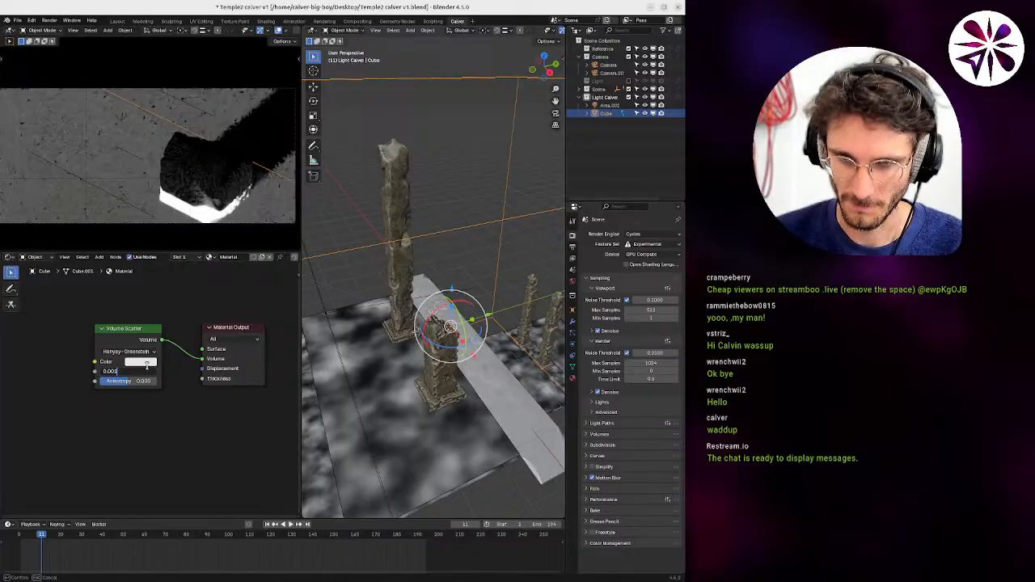
text(0.0001)
key(Return)
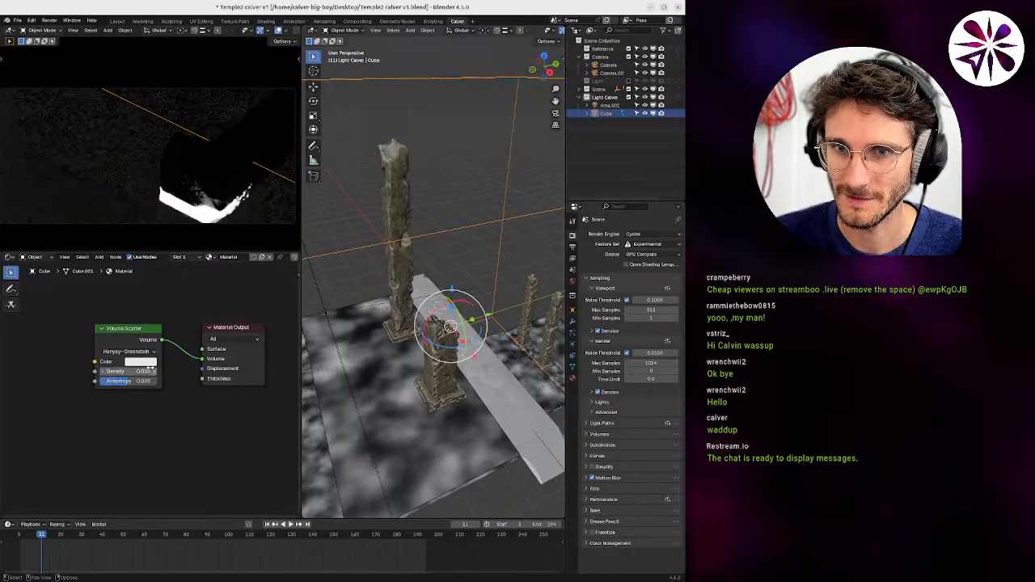
click(141, 362)
drag(203, 227, 207, 207)
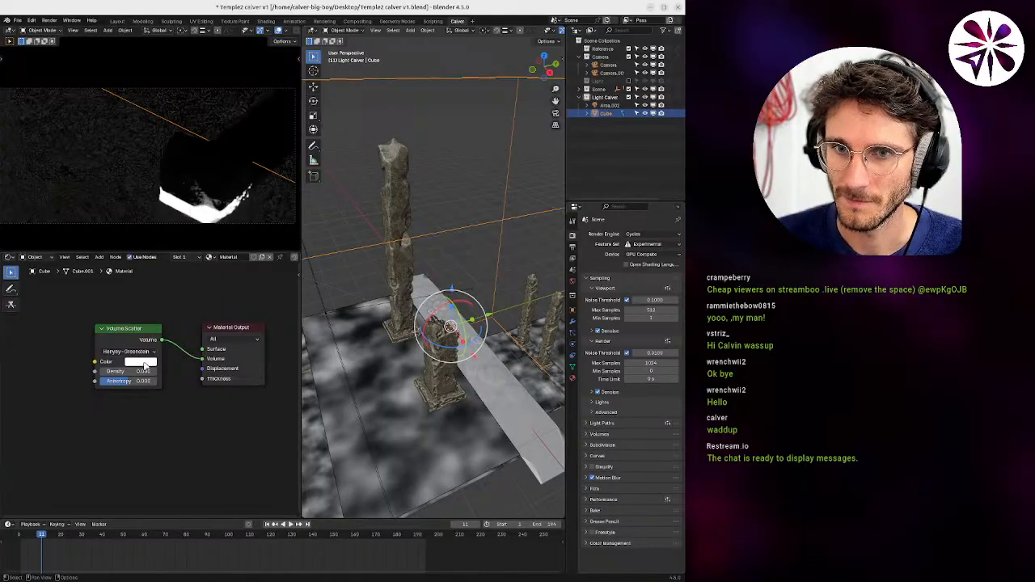
Lower the area light about 14 m along the global Z axis, back to its height near the ground.
click(327, 312)
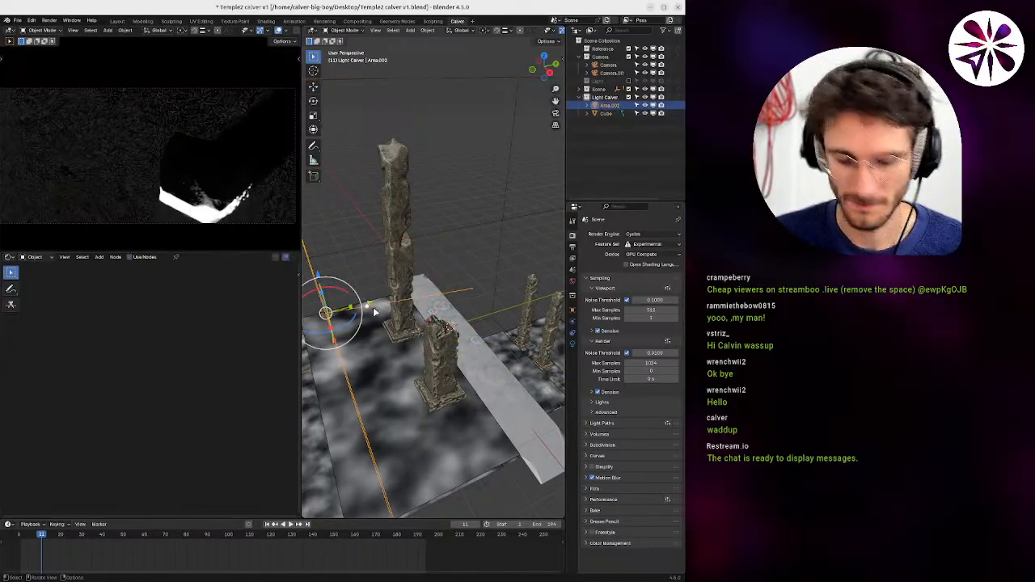
key(g)
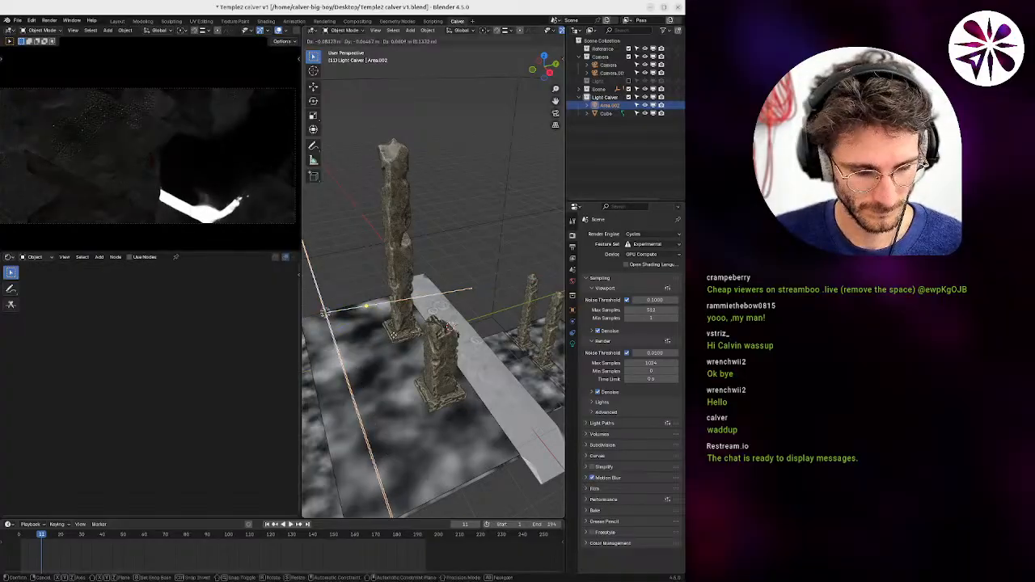
key(z)
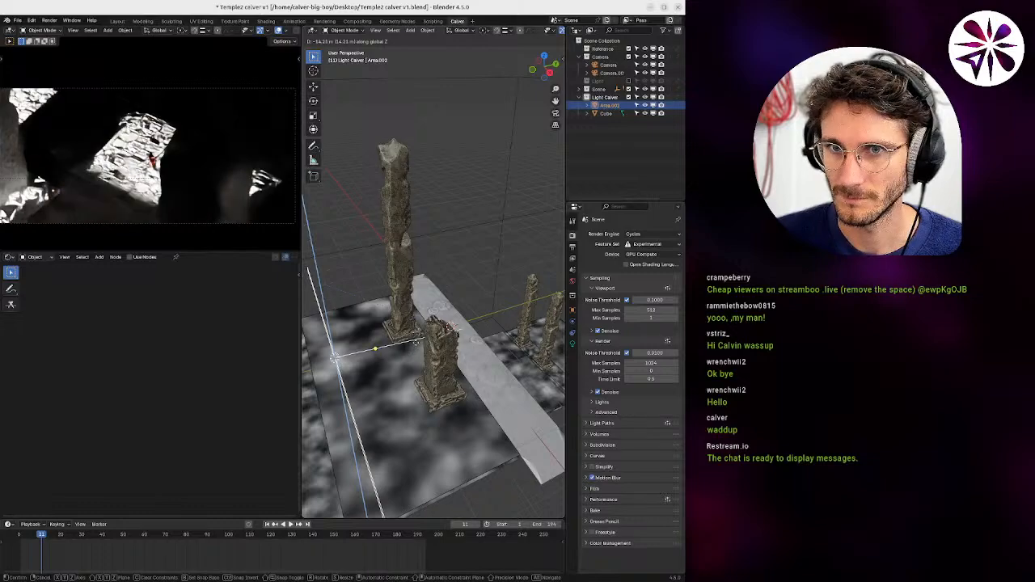
click(415, 342)
Set the area light's power to 10000.
click(573, 344)
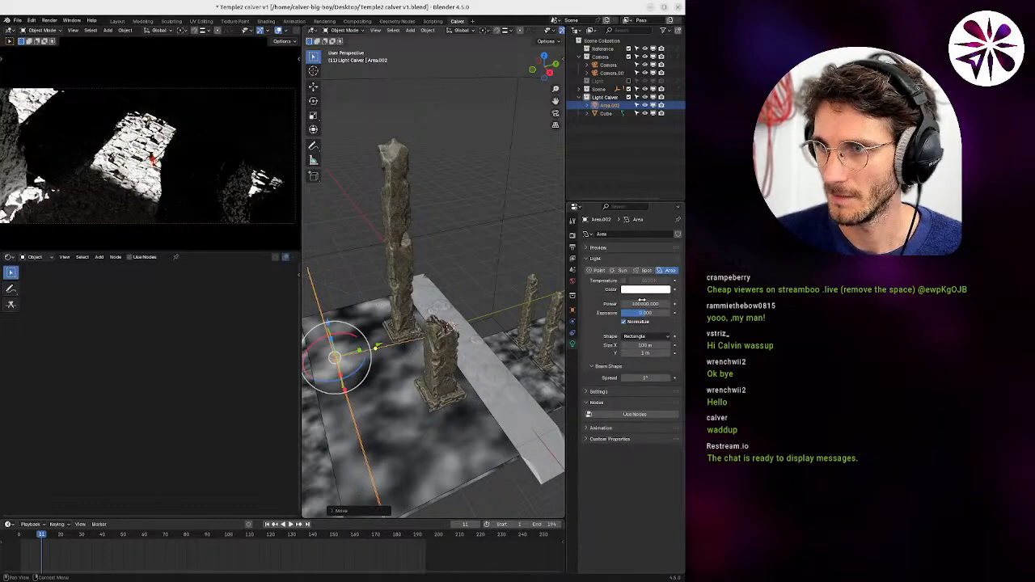
click(641, 303)
text(10000)
key(Return)
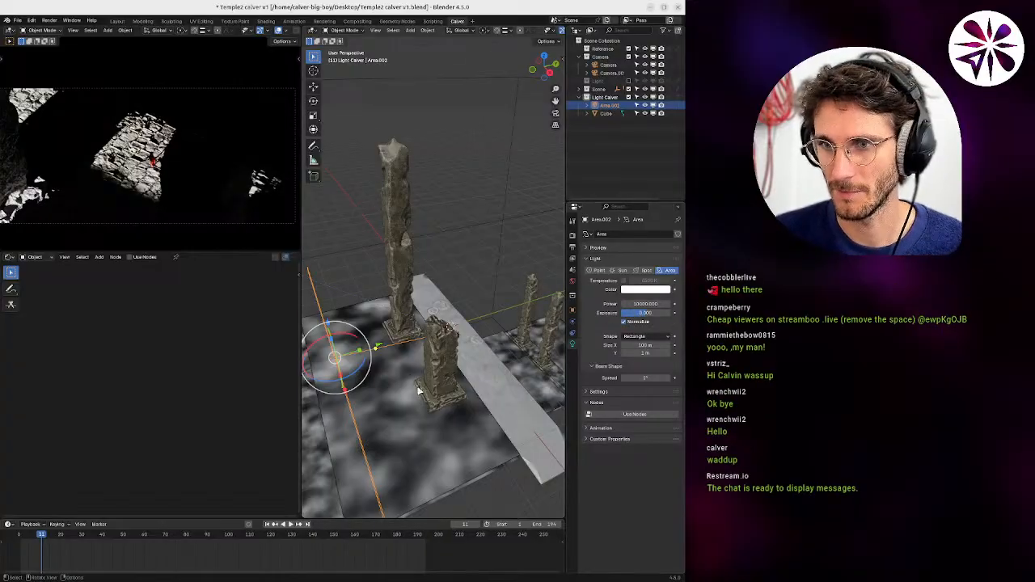
Try rotating the area light about the global Z axis from the top view.
key(KP_7)
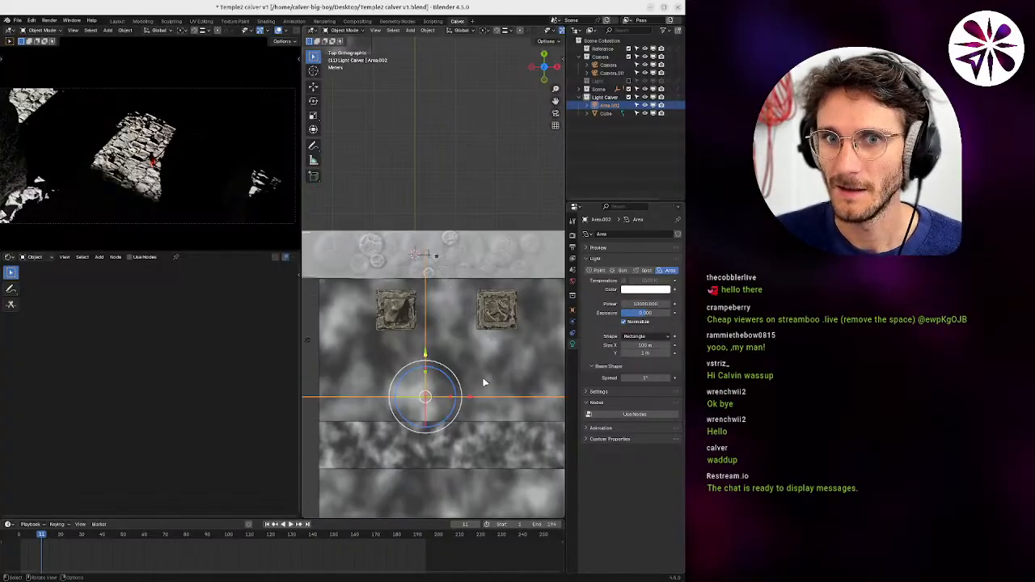
key(r)
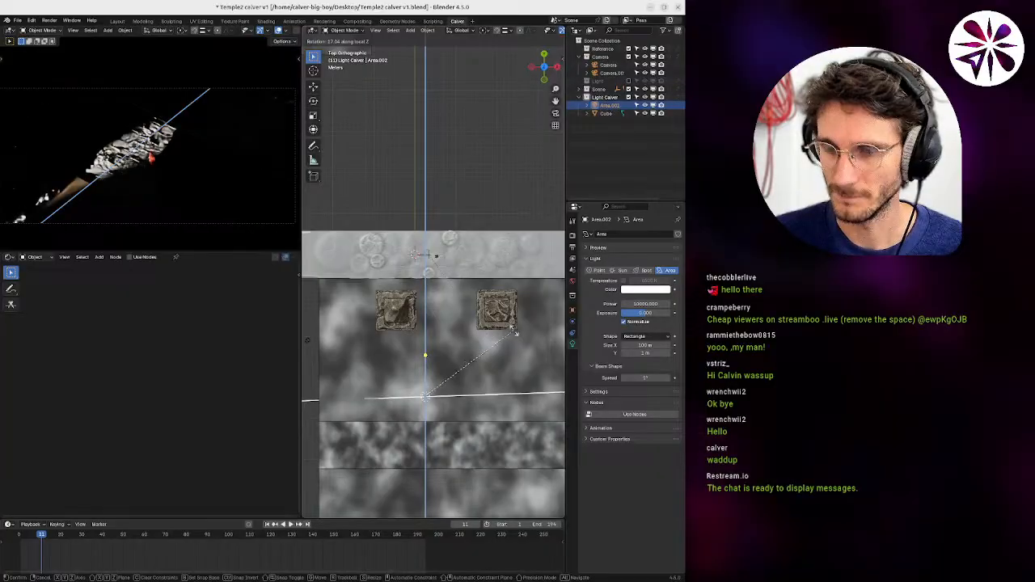
key(z)
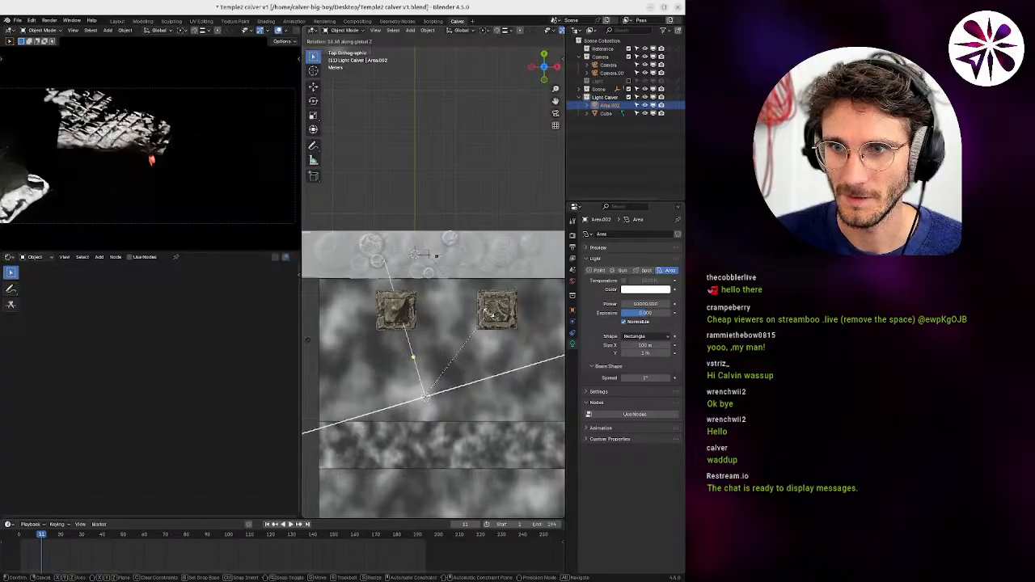
click(478, 326)
Try a Volume Scatter density of 0.001 on the fog cube and settle on 0.01.
mouse_move(479, 326)
middle_down()
mouse_move(481, 278)
mouse_move(487, 310)
middle_up()
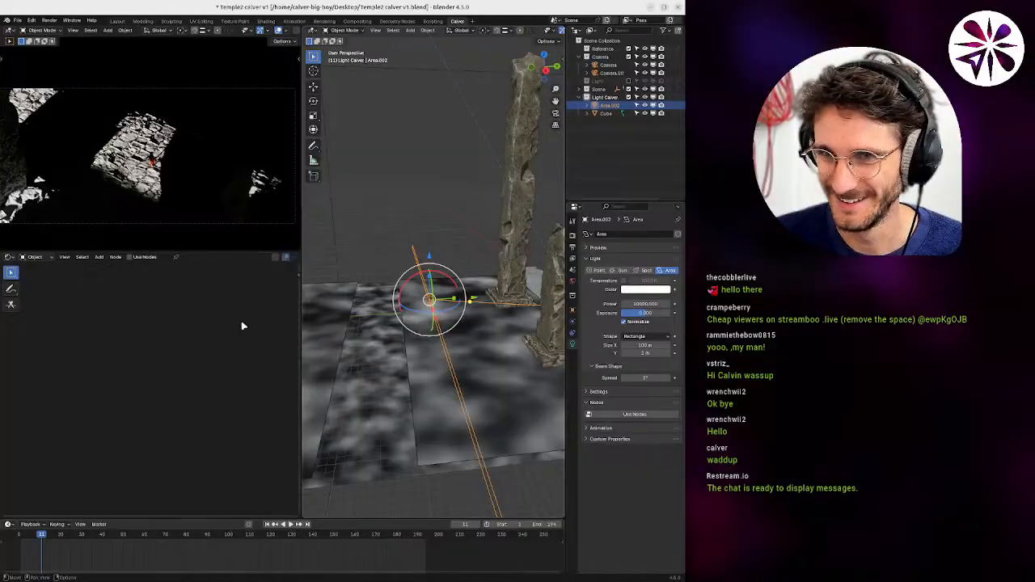
middle_drag(501, 252, 427, 278)
click(326, 252)
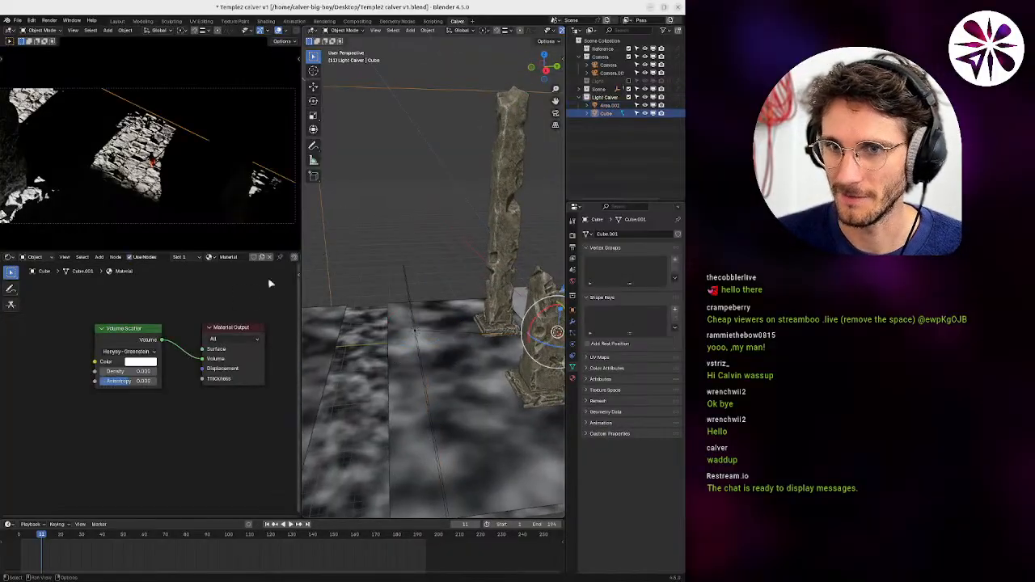
click(146, 371)
text(0.00)
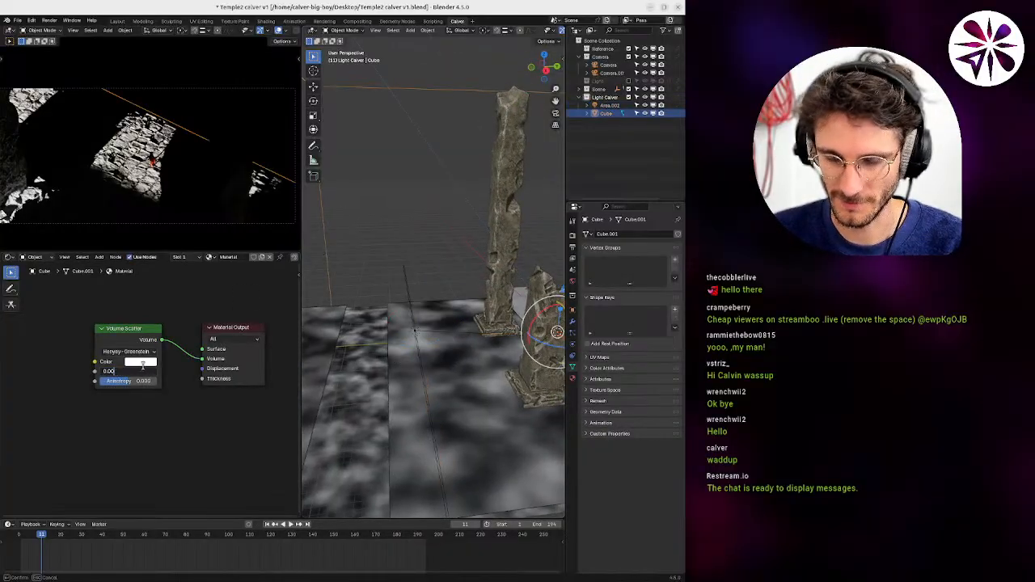
text(1)
key(Return)
click(138, 371)
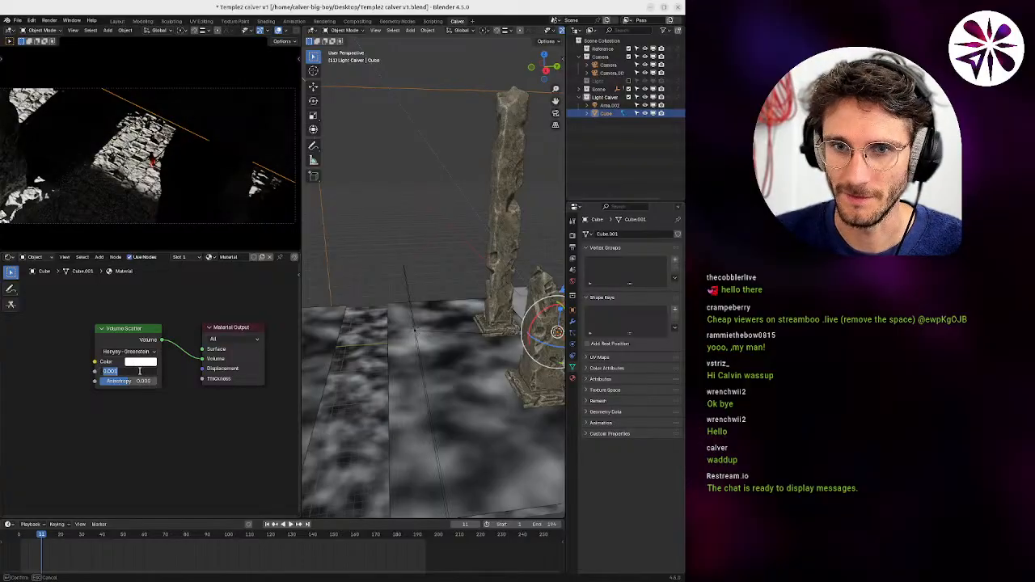
text(0.01)
key(Return)
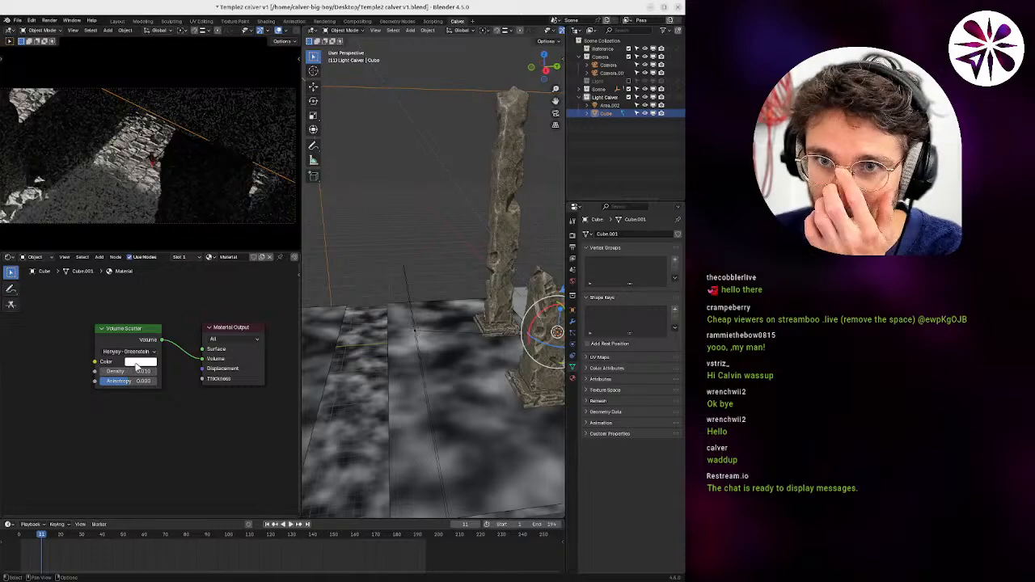
Reposition the fog cube and scale it up in several passes so it surrounds the whole temple set.
middle_drag(465, 312, 485, 388)
key(g)
click(502, 393)
key(s)
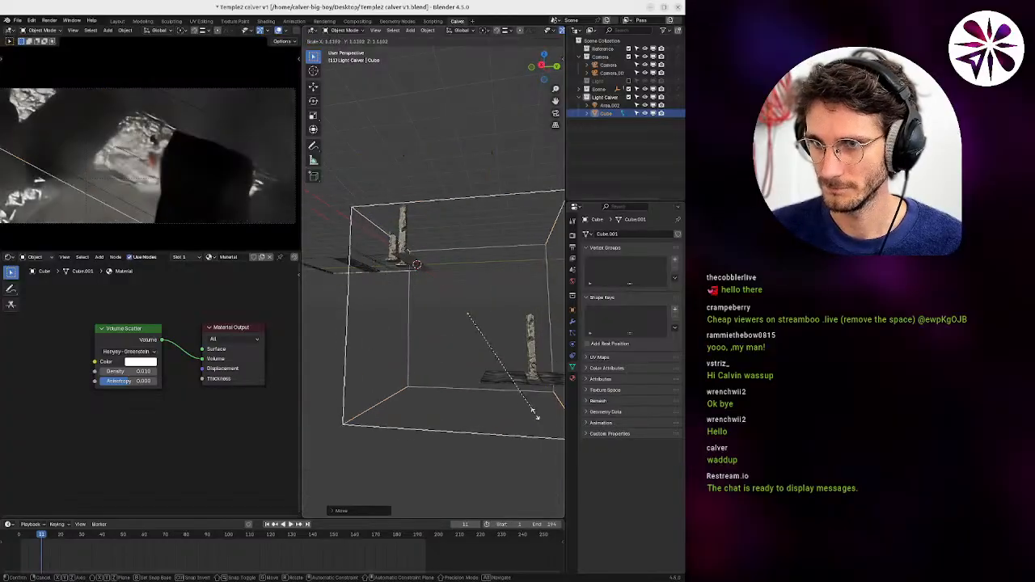
click(518, 456)
key(g)
click(514, 398)
key(s)
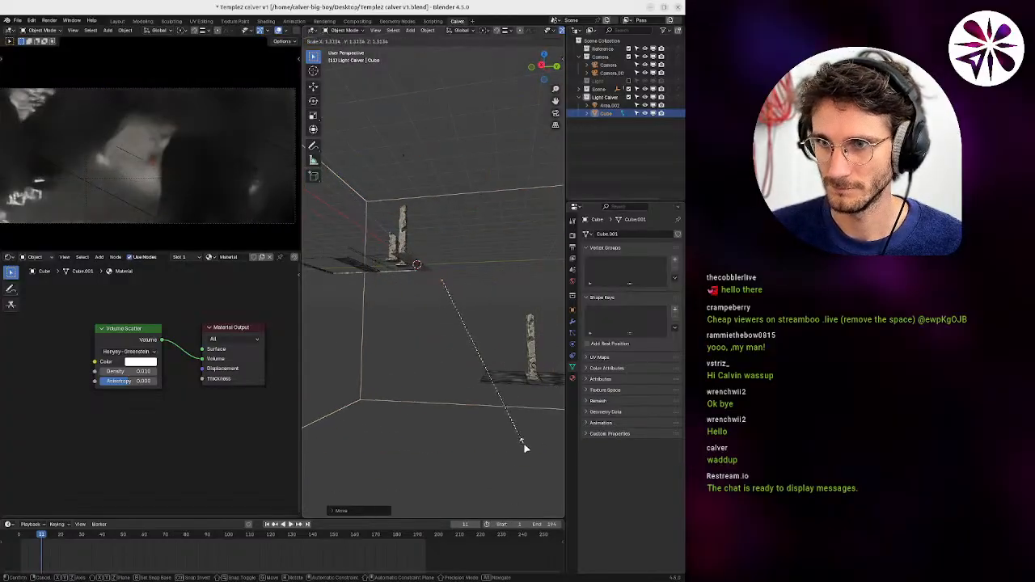
click(524, 446)
middle_drag(524, 445, 403, 334)
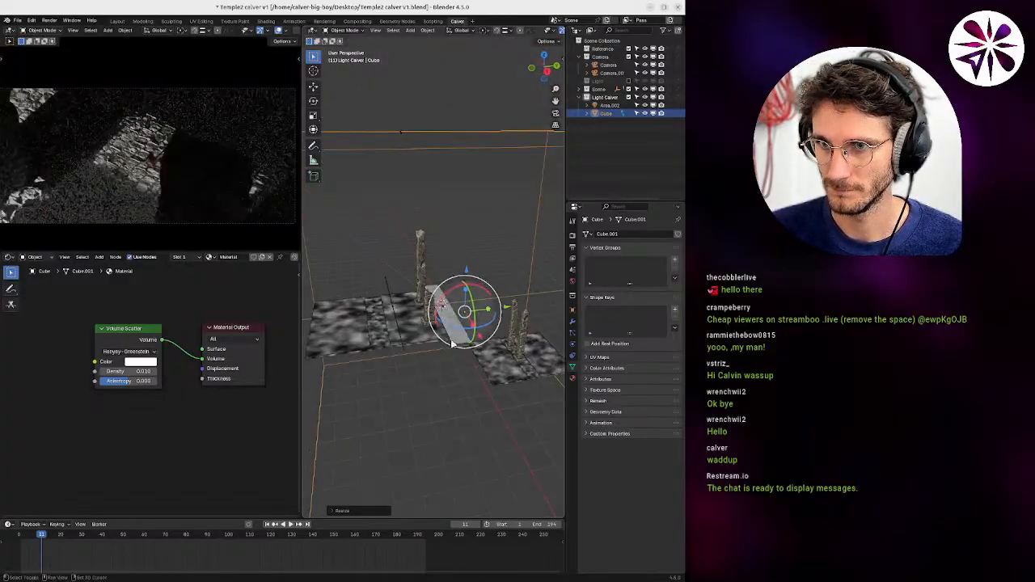
Try a pinkish-red color on the area light and undo the tint.
click(393, 308)
click(639, 291)
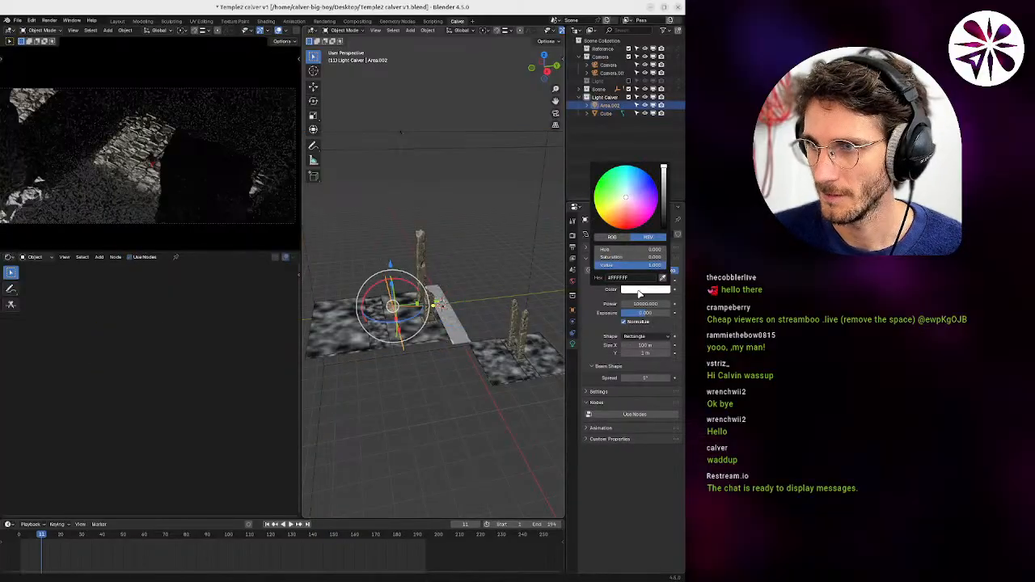
drag(614, 217, 627, 222)
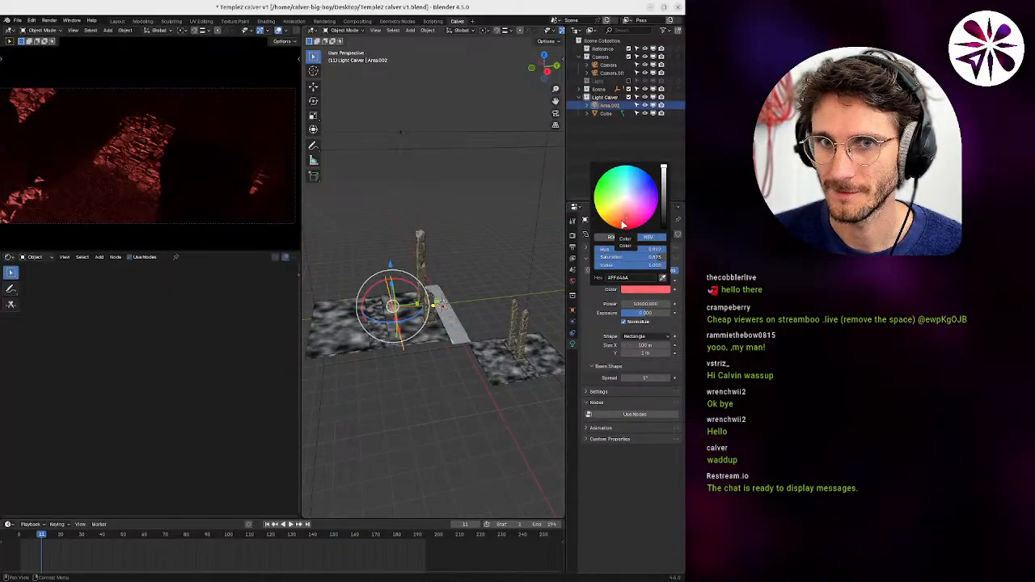
key(ctrl+z)
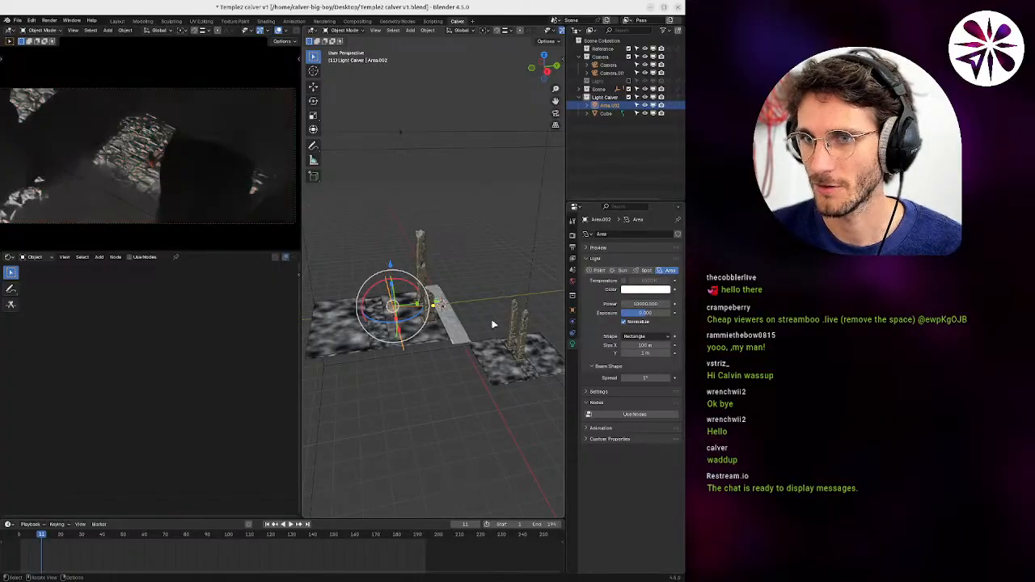
Try disabling Cast Shadow on the area light and switch it back on.
middle_drag(420, 322, 430, 261)
middle_drag(434, 308, 534, 323)
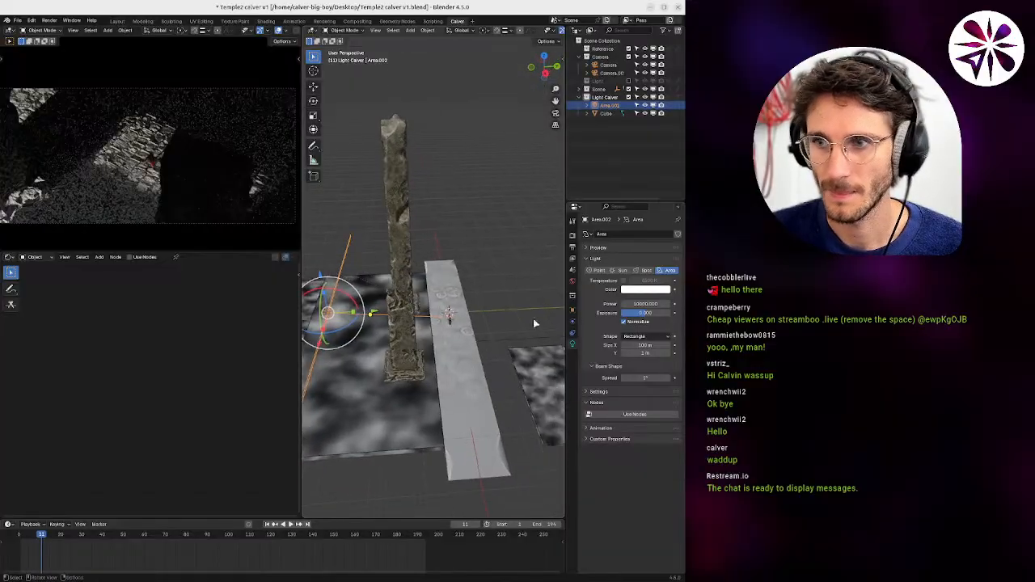
click(600, 393)
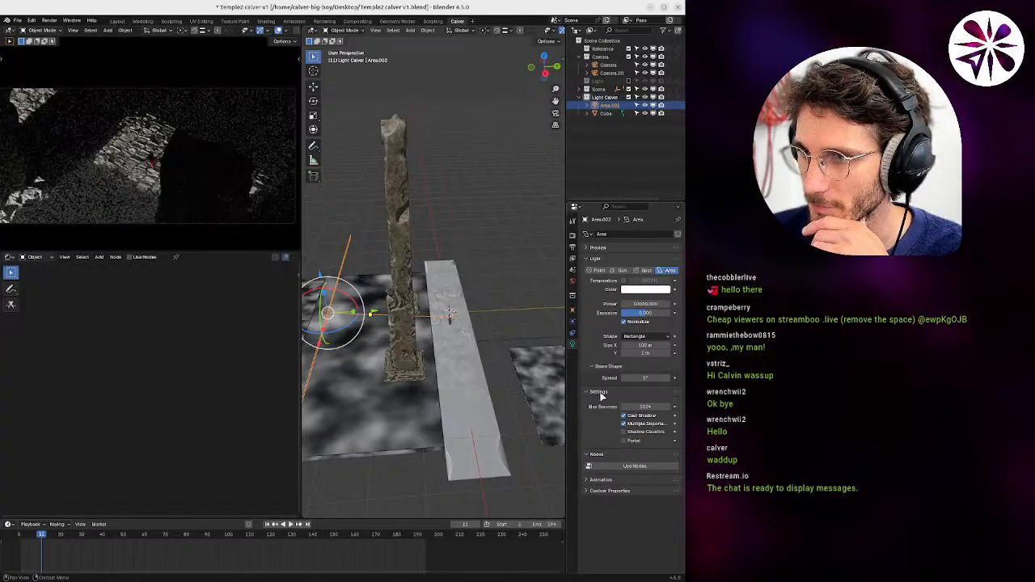
click(635, 416)
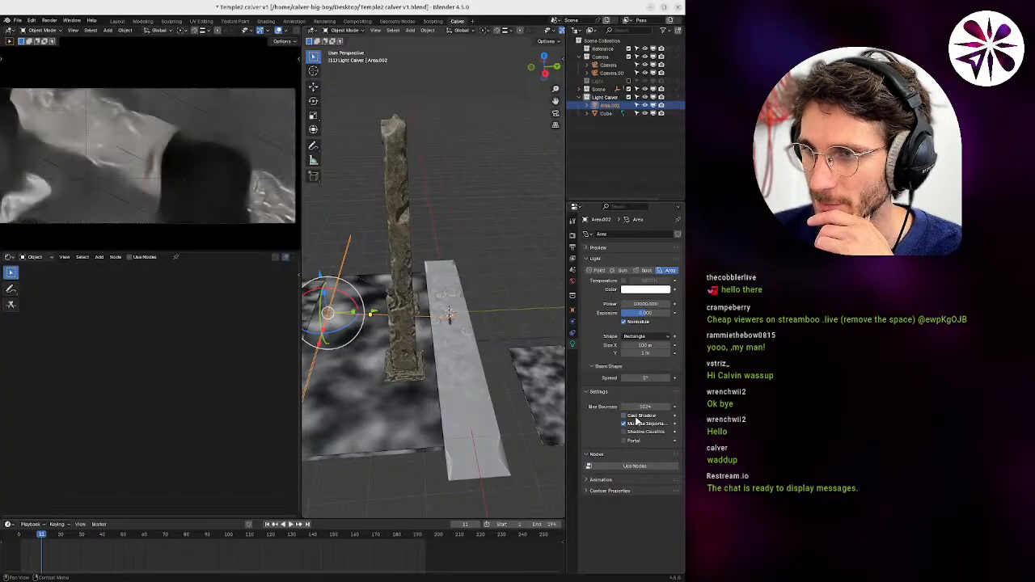
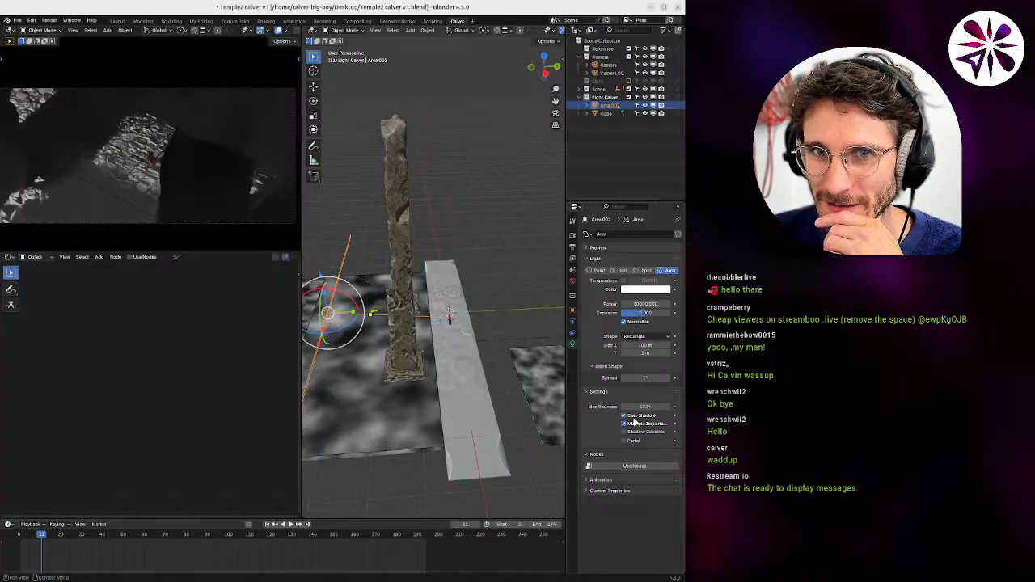
Shorten the area light's rectangle by setting its Size X to 5 m.
middle_drag(444, 337, 427, 313)
scroll(478, 388, down, 6)
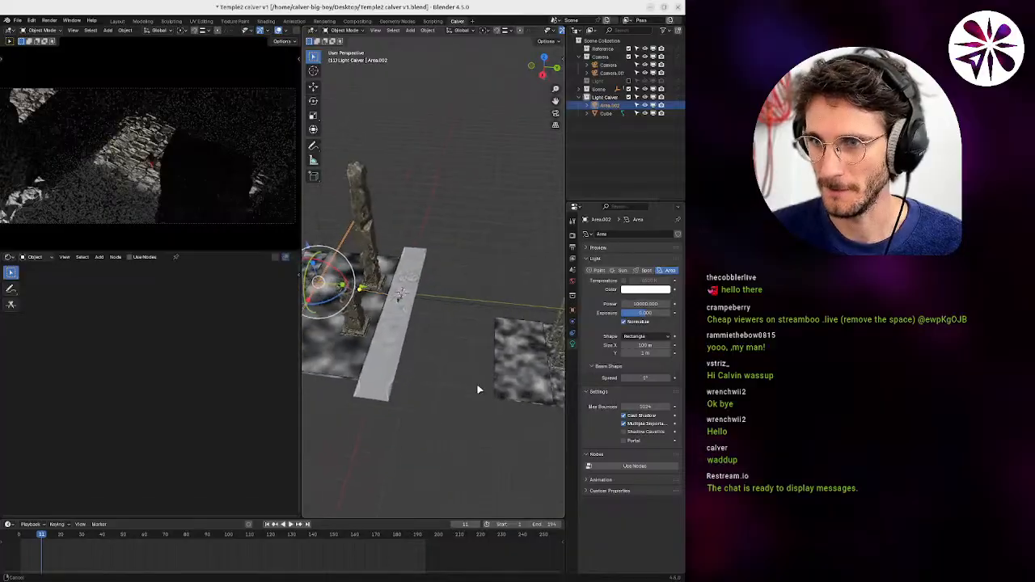
mouse_move(478, 388)
middle_down()
mouse_move(477, 329)
mouse_move(471, 395)
middle_up()
scroll(454, 339, up, 2)
middle_drag(453, 296, 464, 335)
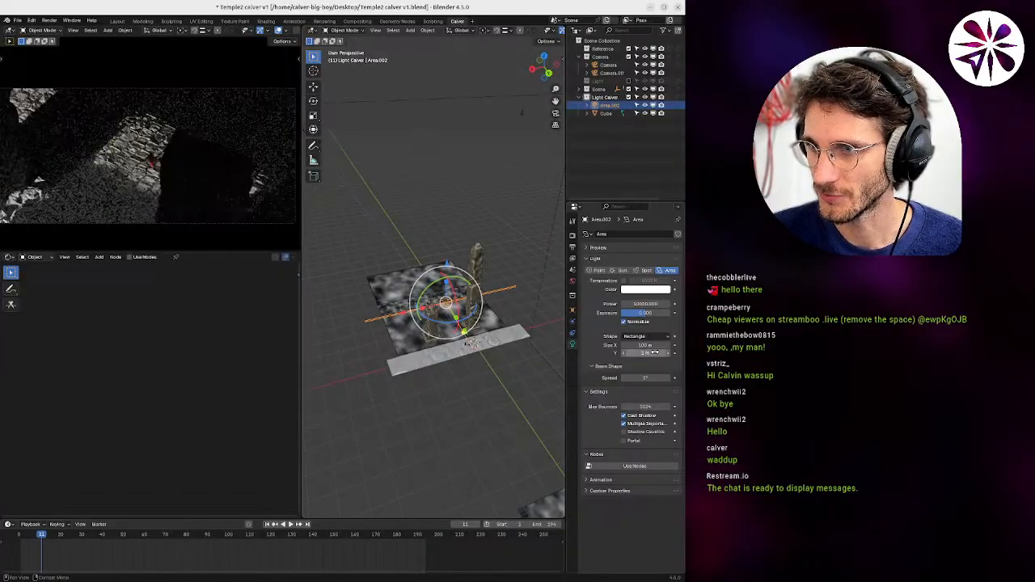
drag(639, 345, 391, 367)
key(Escape)
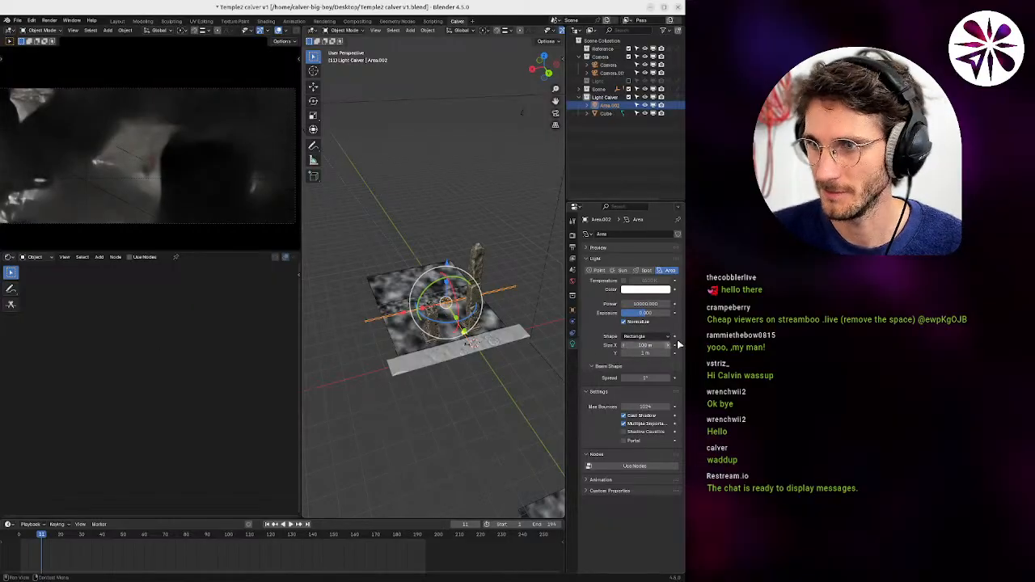
click(643, 346)
text(5)
key(Return)
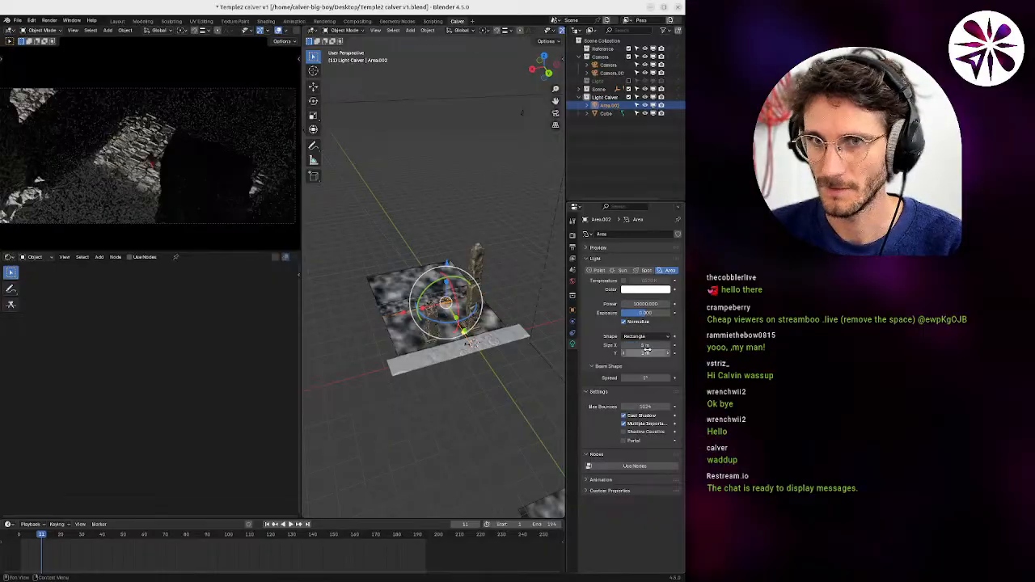
Rotate the area light a few degrees about the global Z axis to aim its beam between the pillars.
middle_drag(420, 303, 485, 323)
scroll(469, 309, up, 4)
shift+middle_drag(409, 272, 345, 311)
key(r)
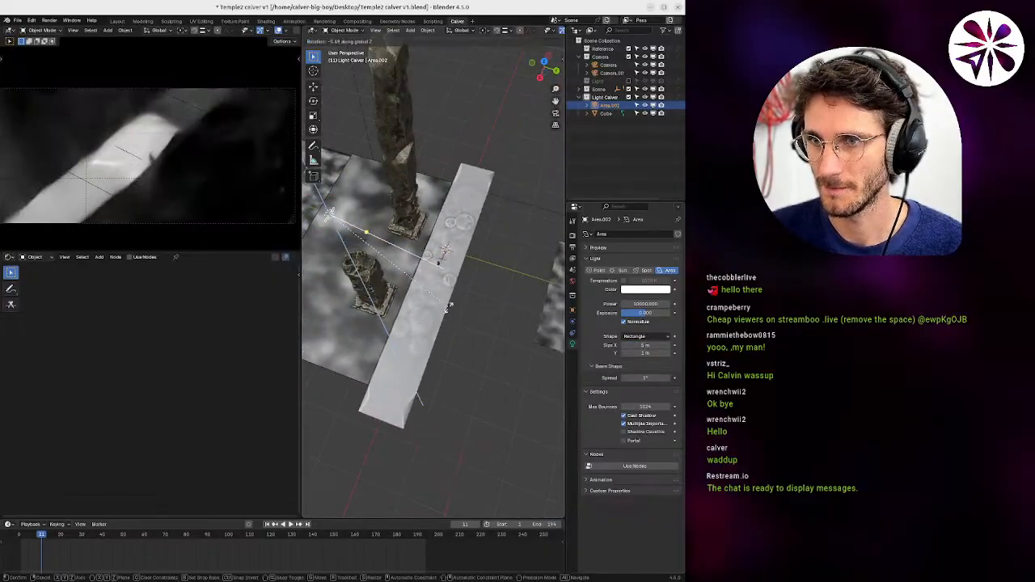
key(z)
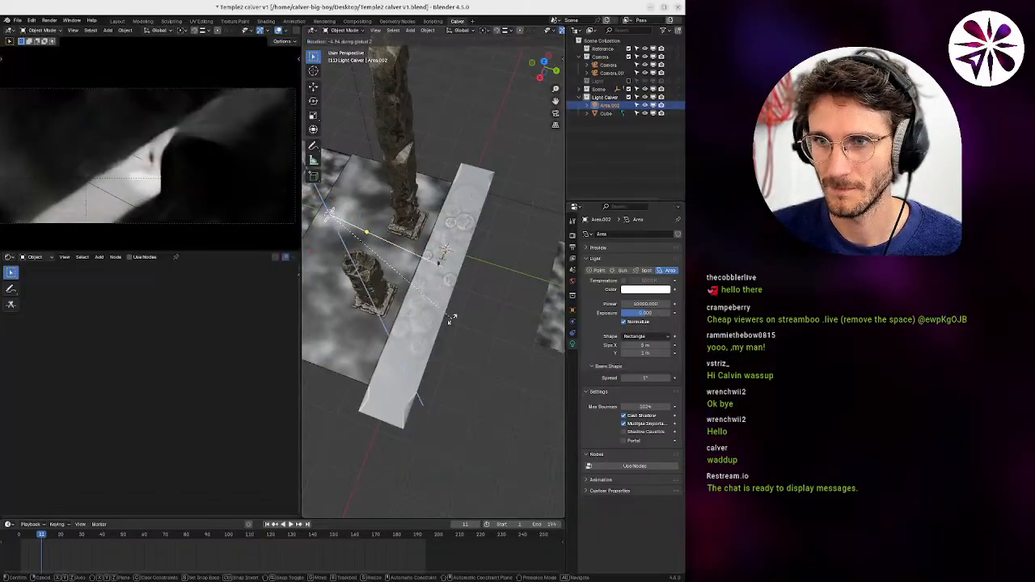
click(453, 316)
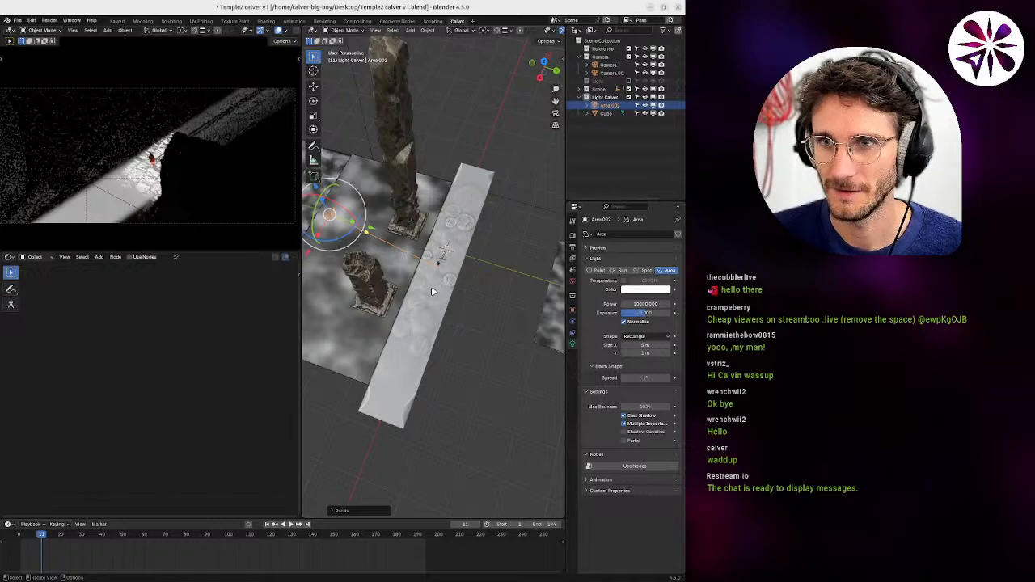
Adjust the area light's height and shift it slightly along the global X axis so its beam passes beside the pillar.
middle_drag(430, 283, 464, 243)
key(g)
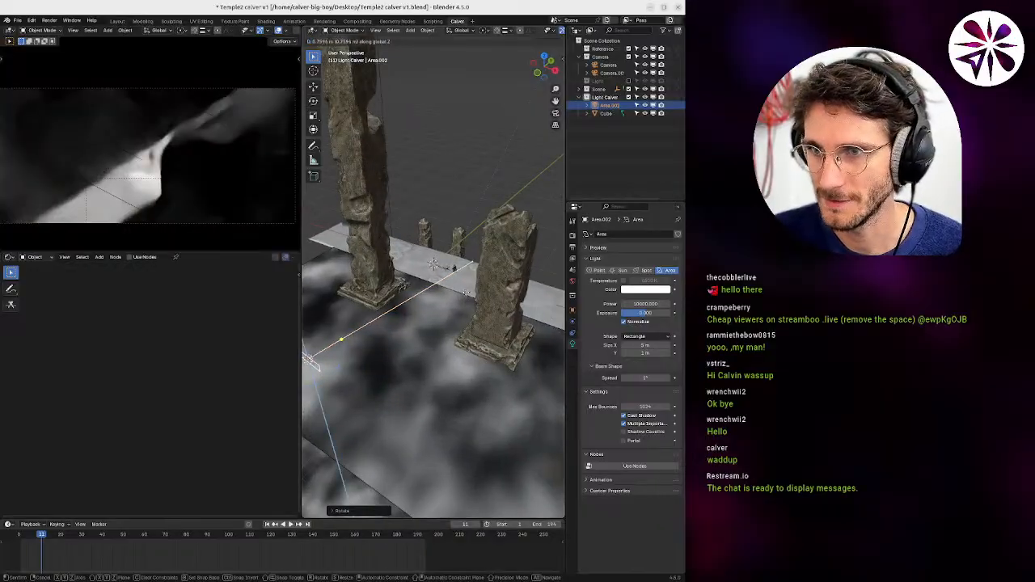
click(464, 307)
middle_drag(464, 307, 436, 283)
key(g)
key(x)
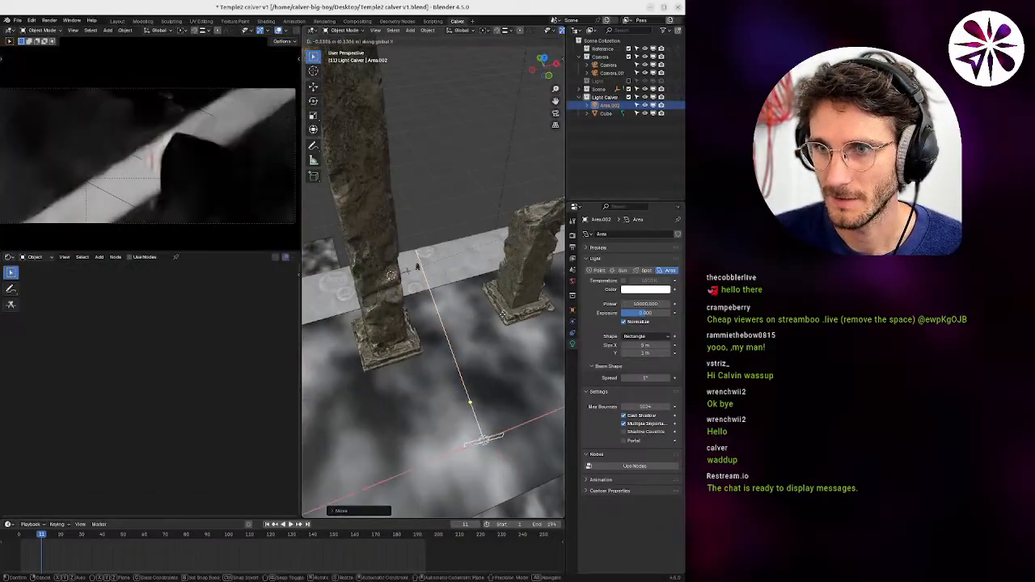
click(496, 314)
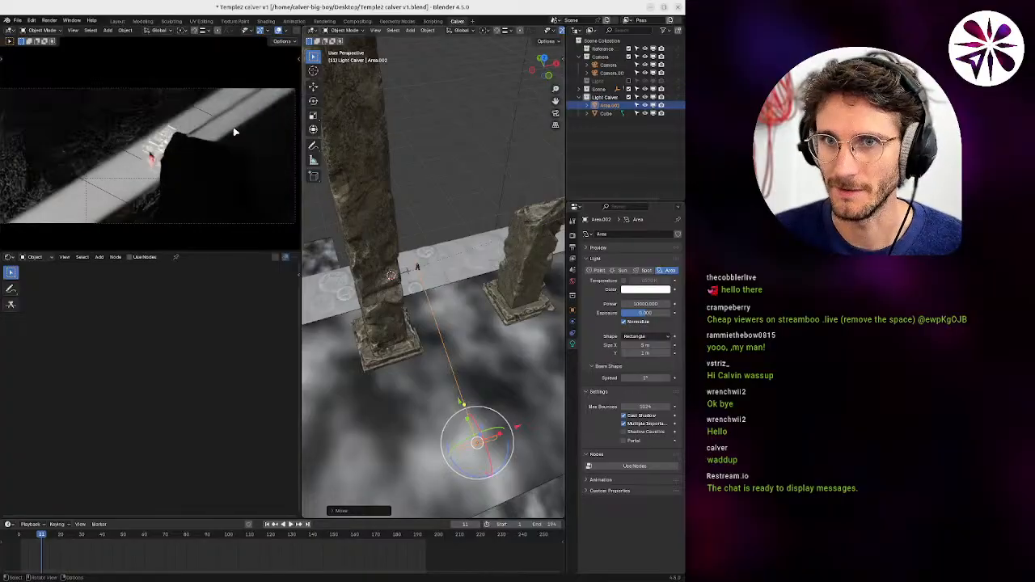
Adjust the area light's height along the global Z axis and fine-tune its position in the camera view.
middle_drag(321, 203, 457, 315)
key(g)
key(z)
click(468, 319)
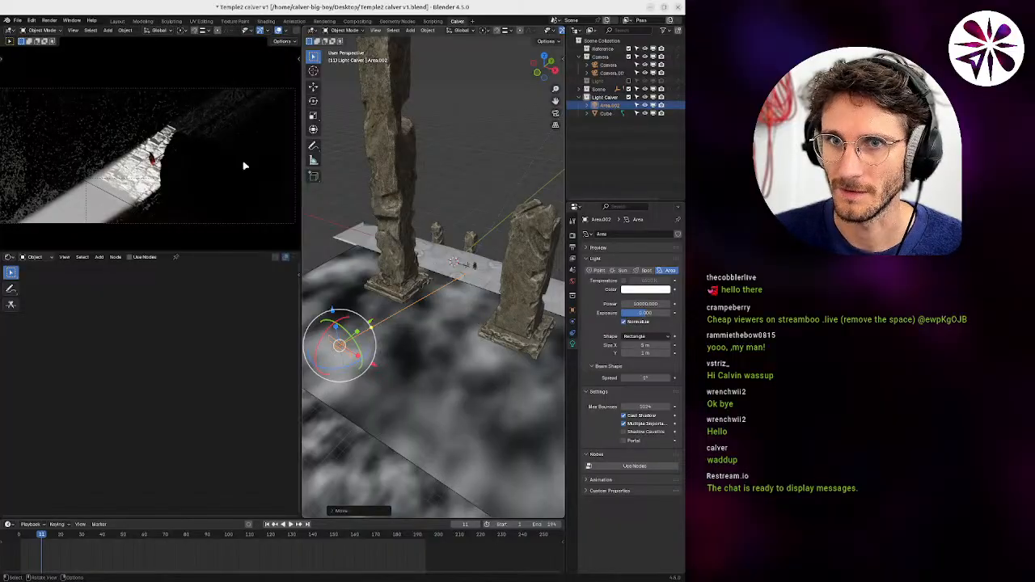
key(g)
click(187, 135)
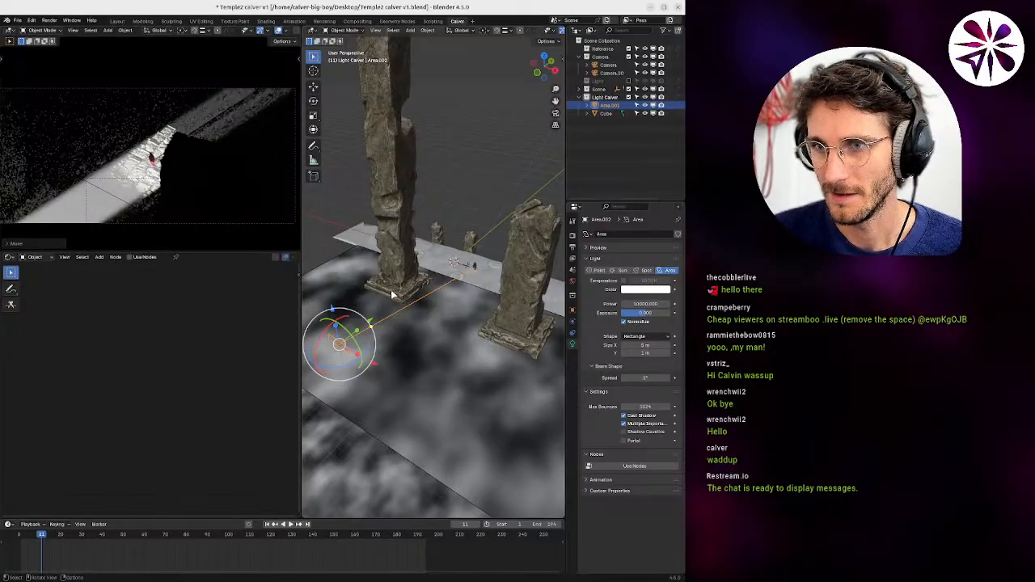
Compare negative and positive Volume Scatter anisotropy on the fog cube and settle on about 0.83.
middle_drag(422, 304, 387, 277)
click(505, 205)
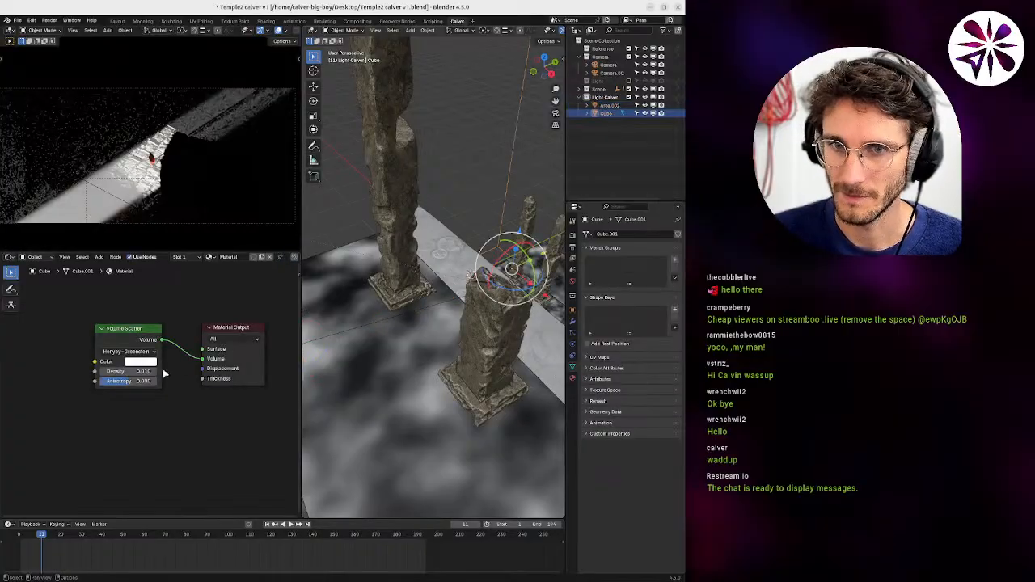
click(137, 371)
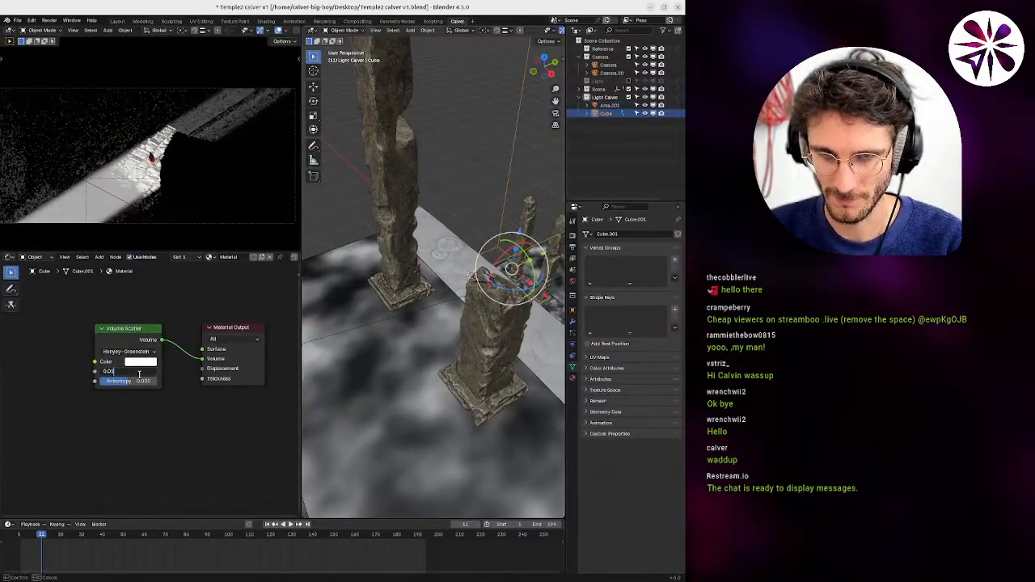
mouse_move(134, 381)
mouse_down()
mouse_move(157, 383)
mouse_move(147, 379)
mouse_up()
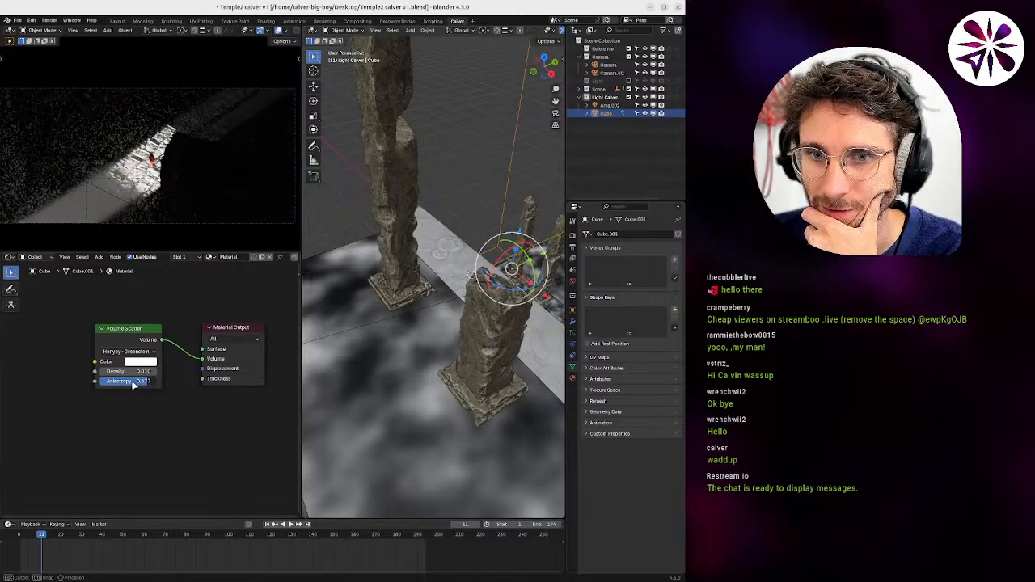
drag(139, 385, 110, 389)
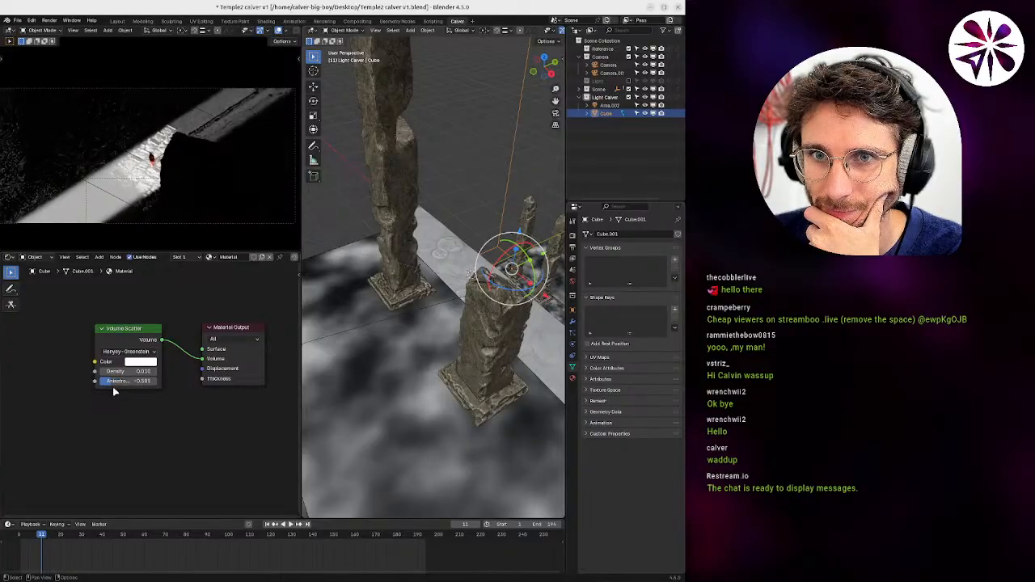
drag(117, 389, 141, 386)
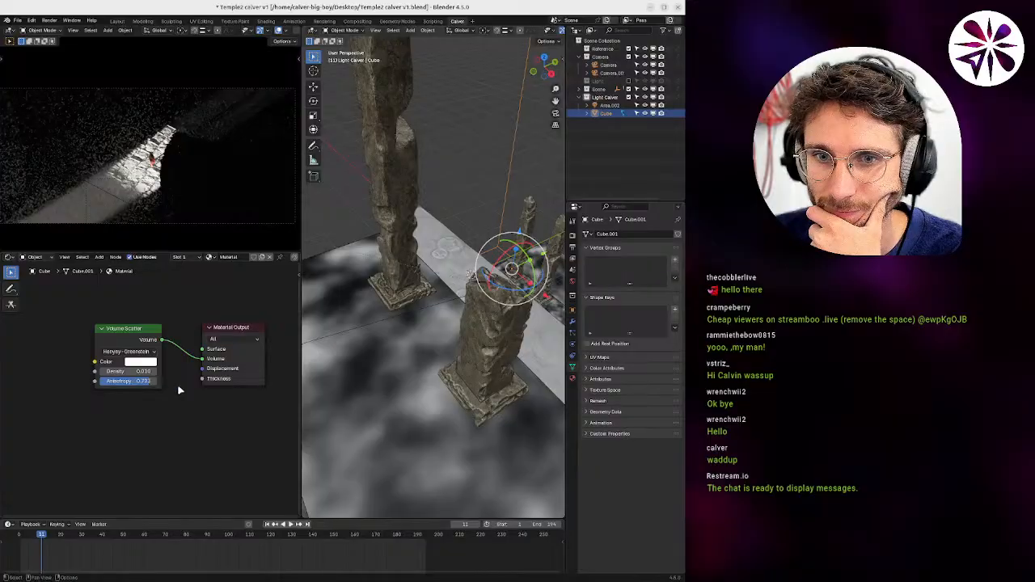
drag(143, 387, 146, 385)
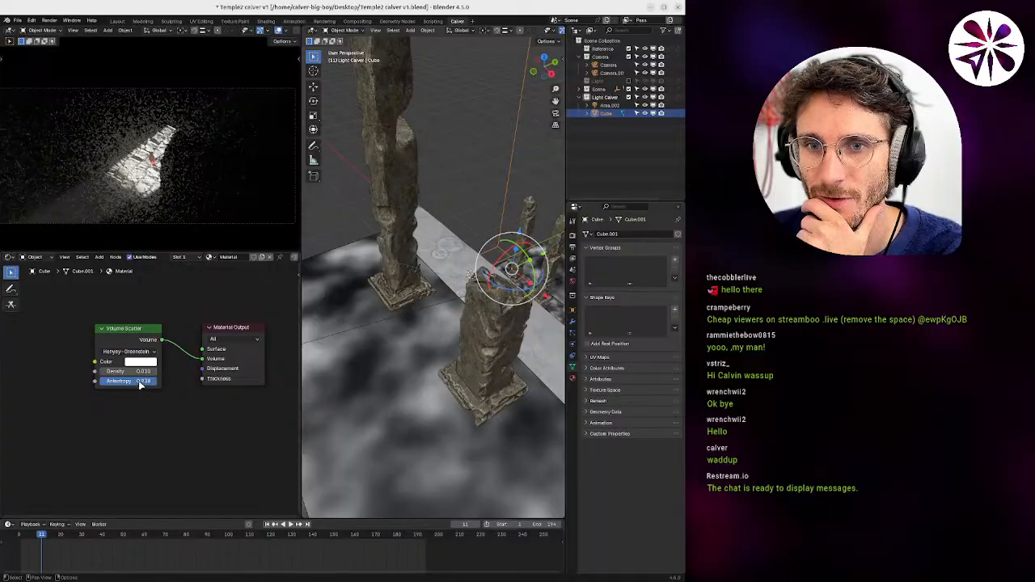
drag(147, 387, 141, 381)
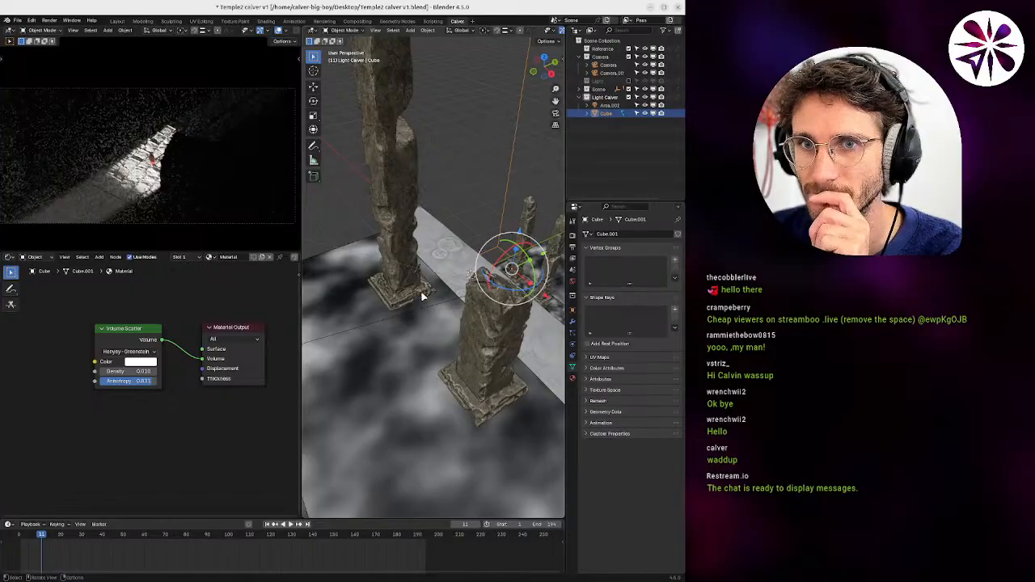
Toggle viewport denoising in the Cycles sampling settings to compare the raw and denoised previews, leaving denoising enabled.
click(574, 236)
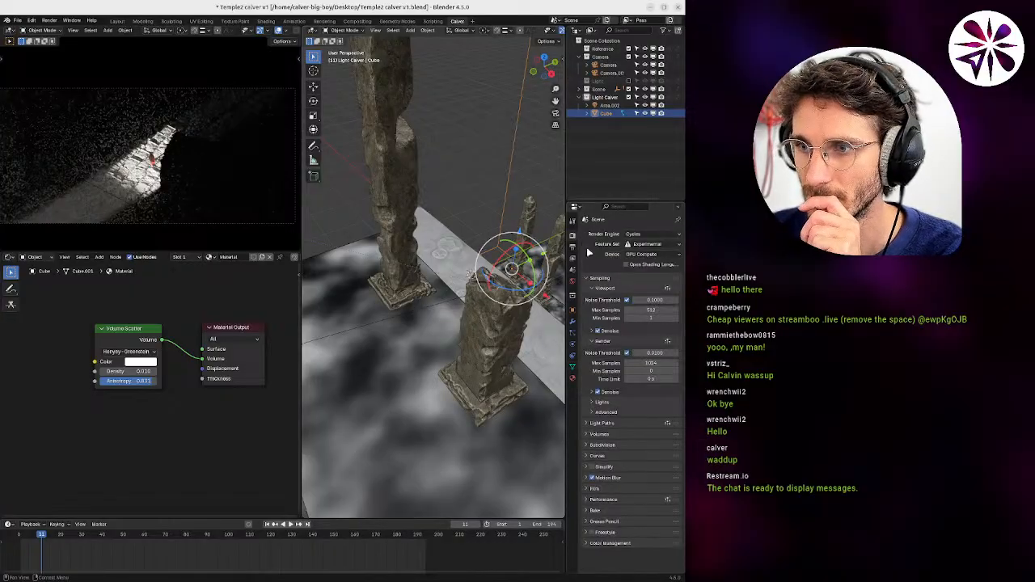
click(598, 331)
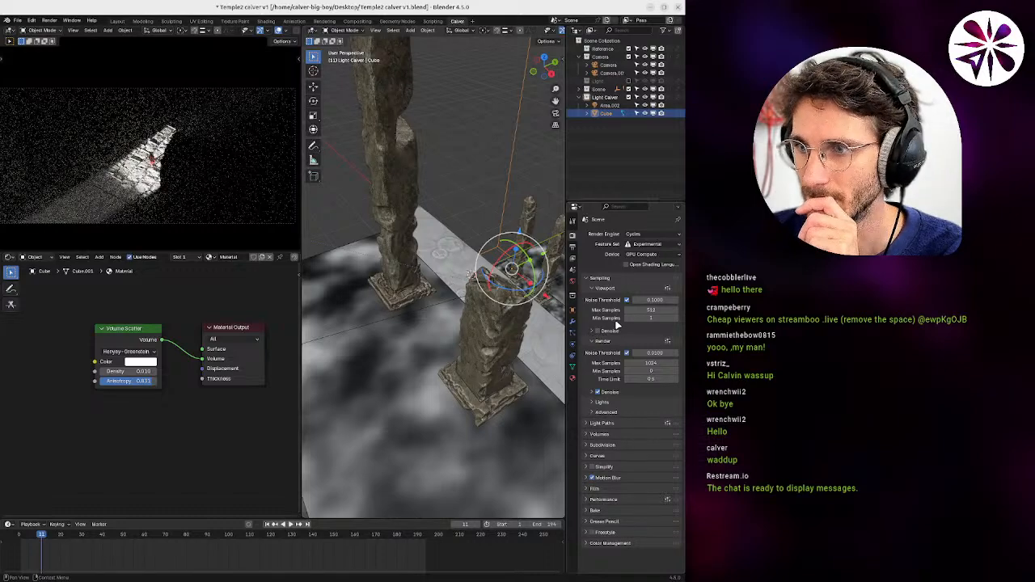
click(614, 333)
click(599, 332)
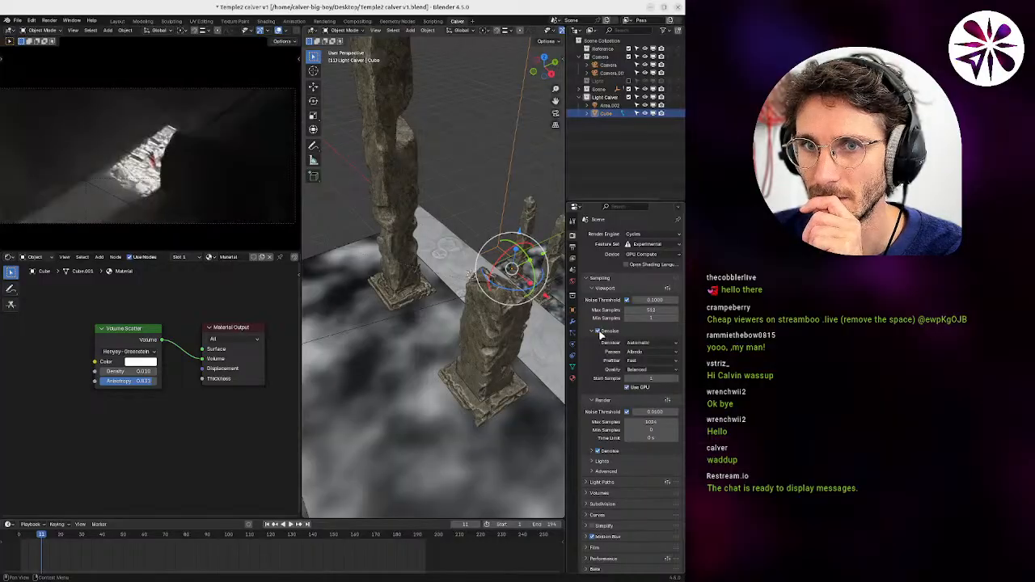
click(599, 332)
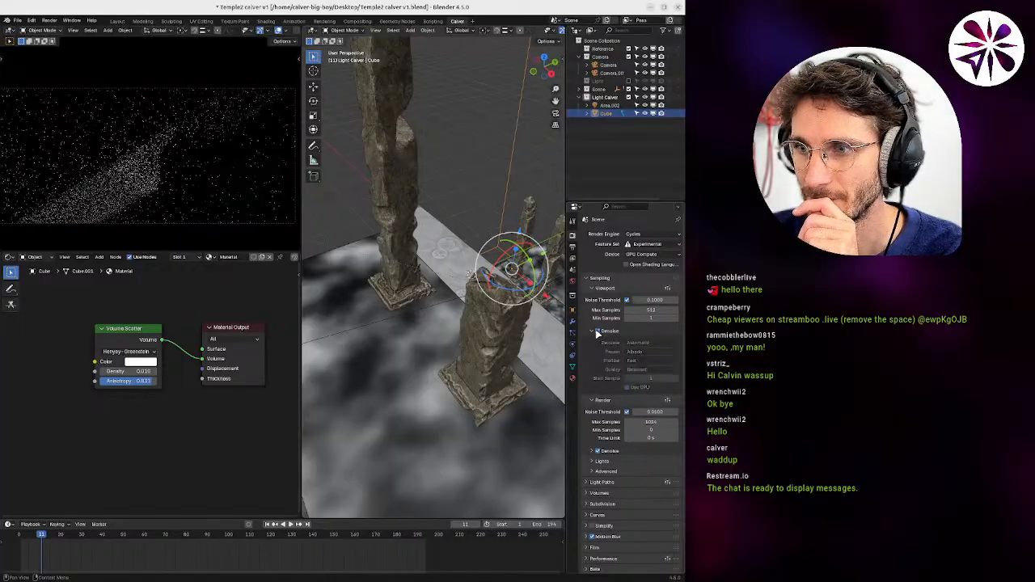
click(599, 333)
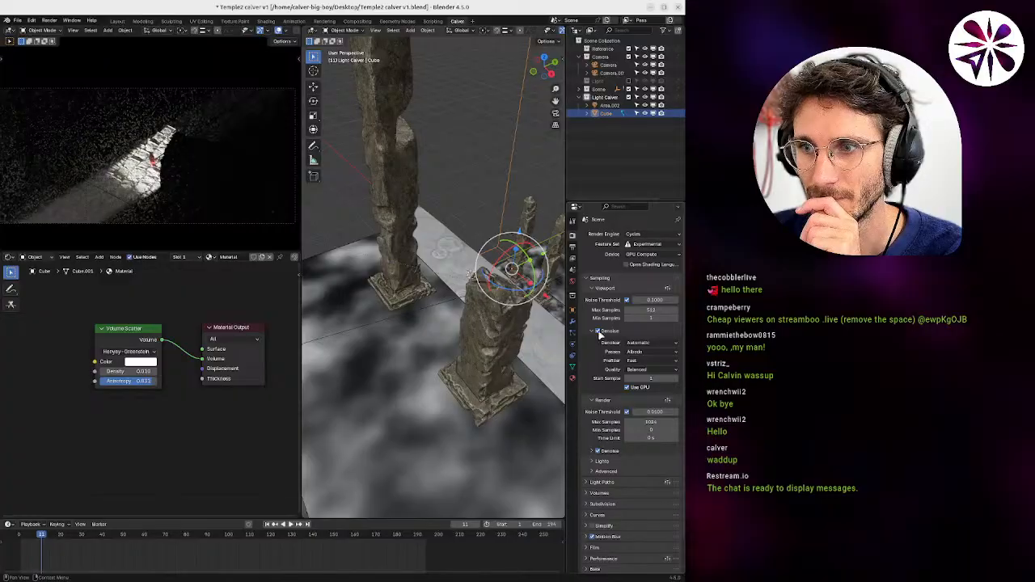
click(600, 333)
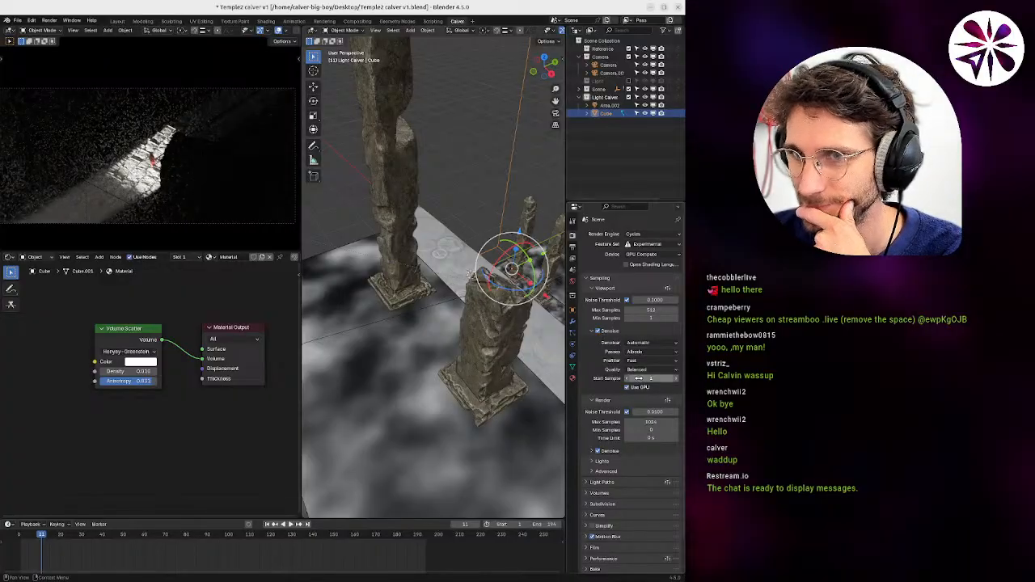
Try the Accurate prefilter for viewport denoising, comparing it with Fast, and return to Fast.
click(641, 361)
click(642, 381)
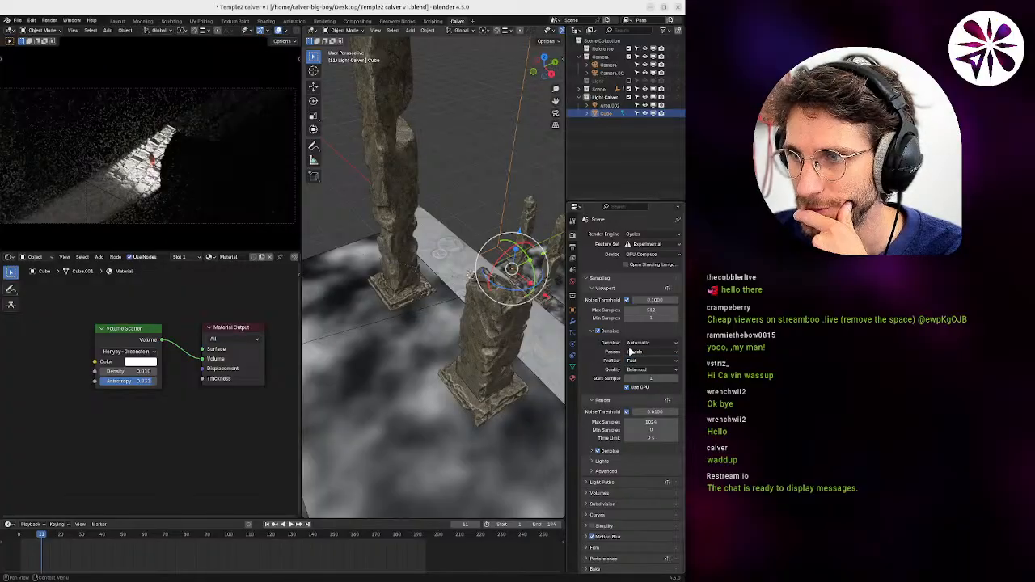
click(644, 361)
click(643, 387)
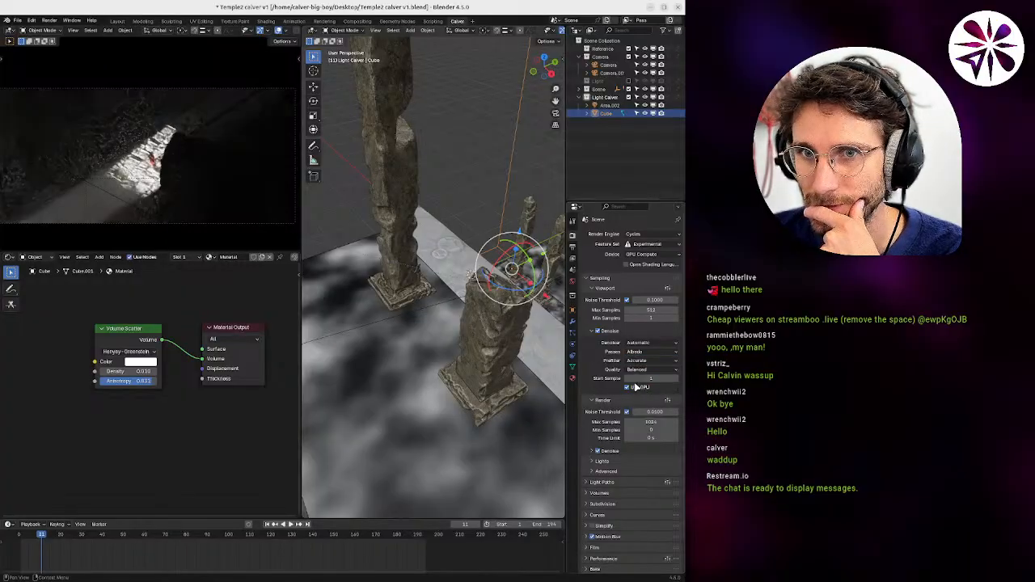
click(641, 363)
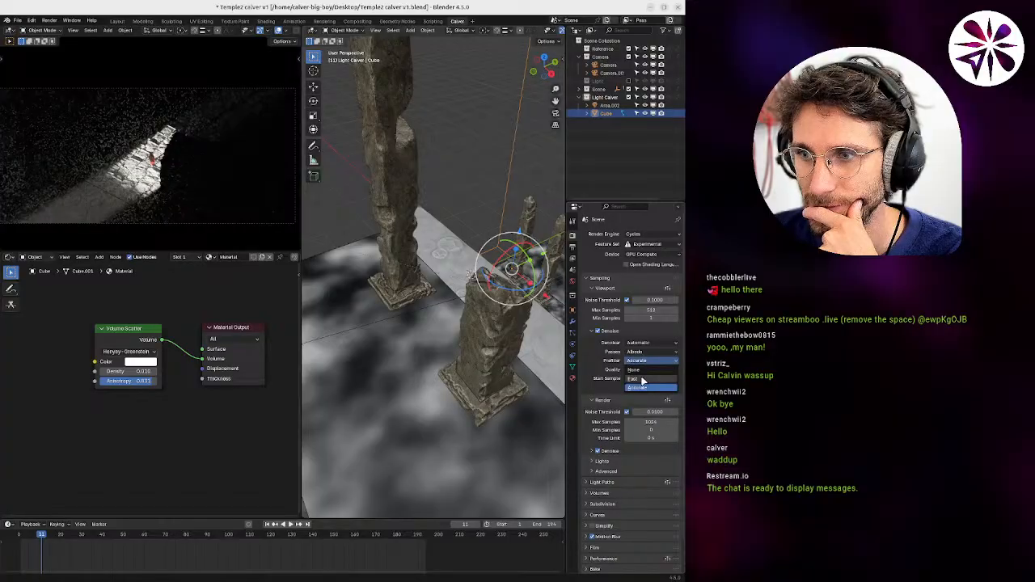
click(642, 379)
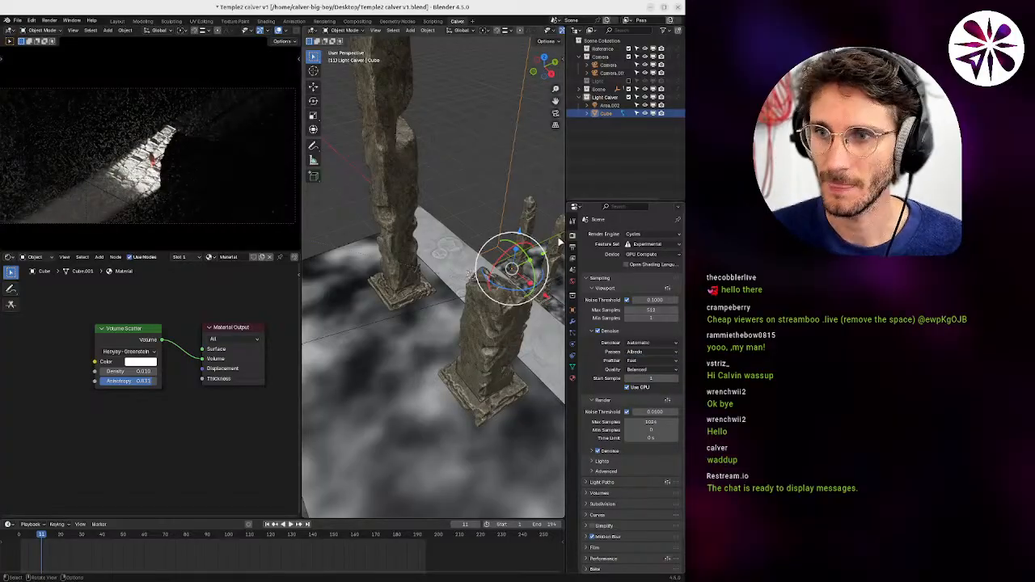
Tint the world background pale blue and set its strength to 0.050.
click(573, 283)
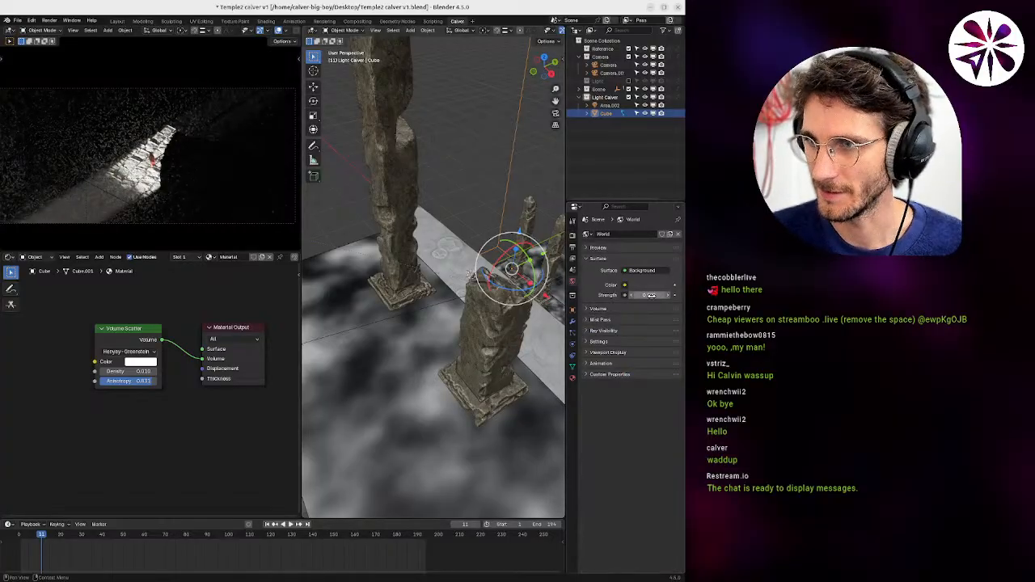
mouse_move(650, 296)
mouse_down()
mouse_move(674, 297)
mouse_move(649, 297)
mouse_up()
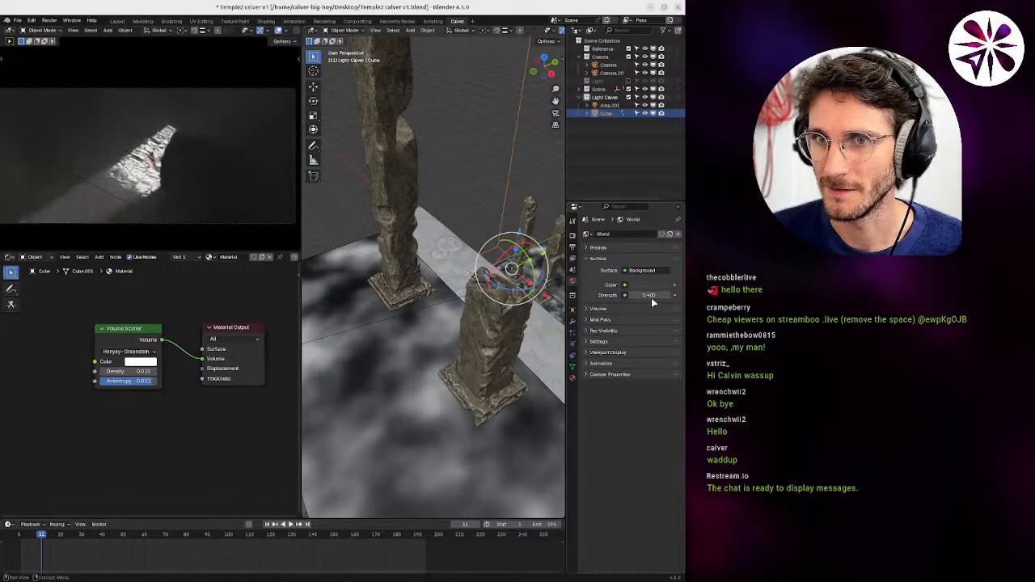
click(651, 296)
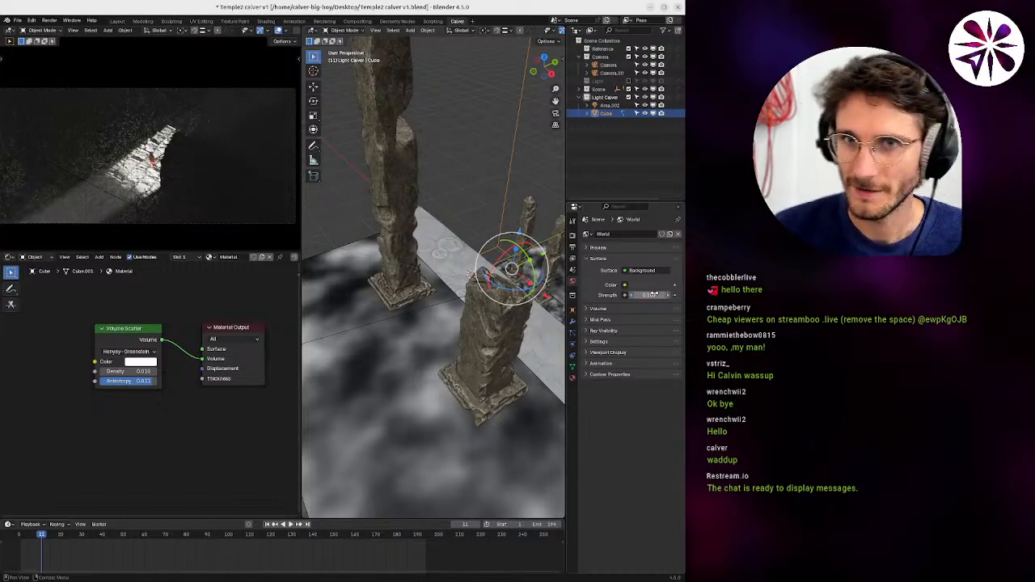
click(646, 286)
drag(663, 194, 663, 155)
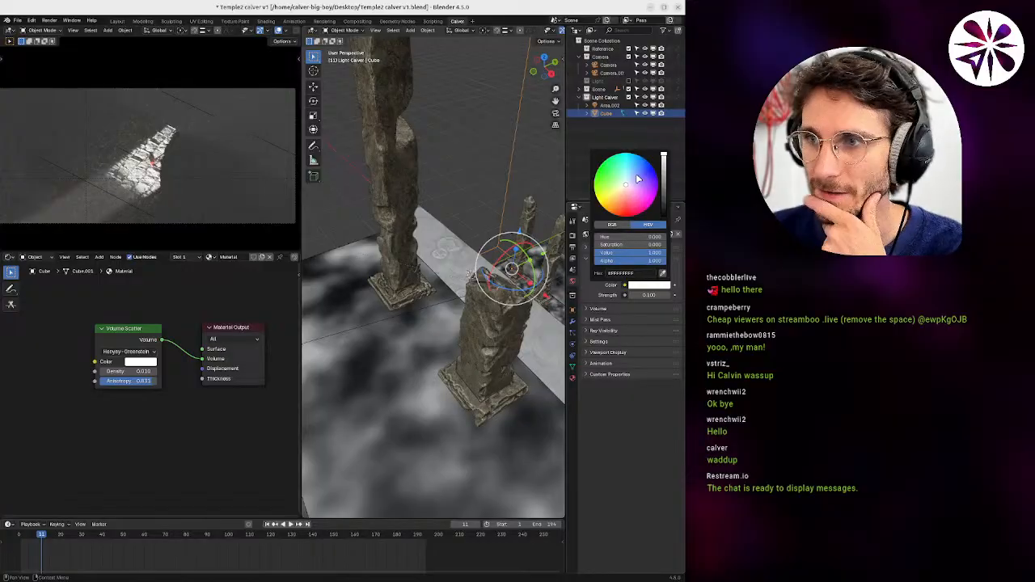
click(637, 178)
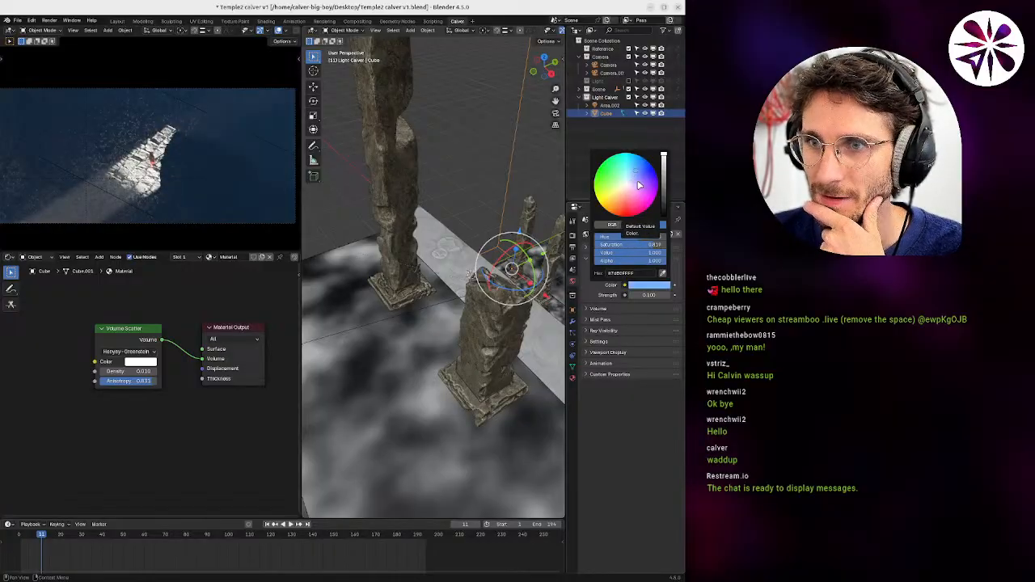
click(629, 179)
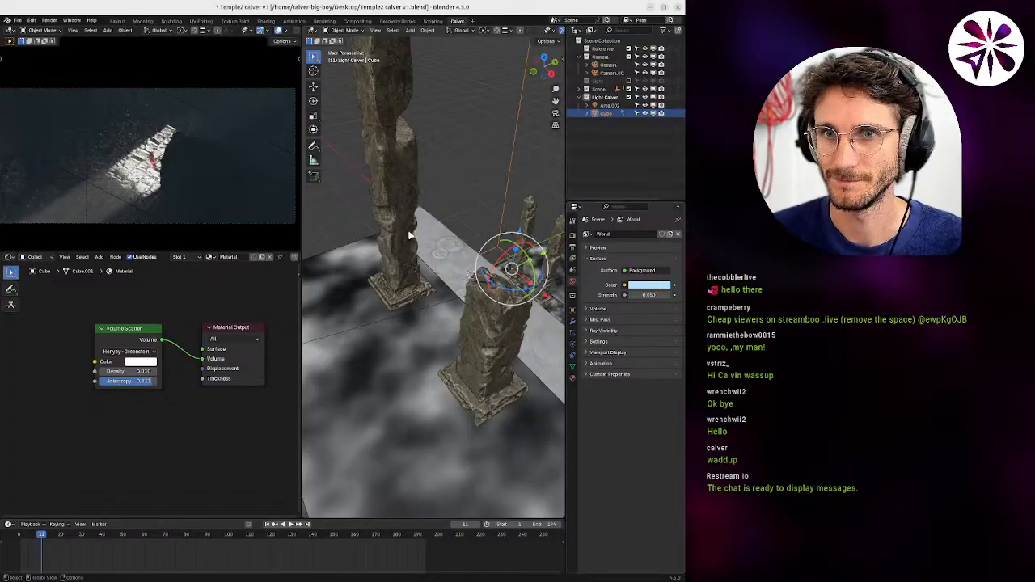
Select the area light and scrub the timeline to frame 139 and back to frame 23 to check the beam through the camera animation.
middle_drag(398, 277, 433, 289)
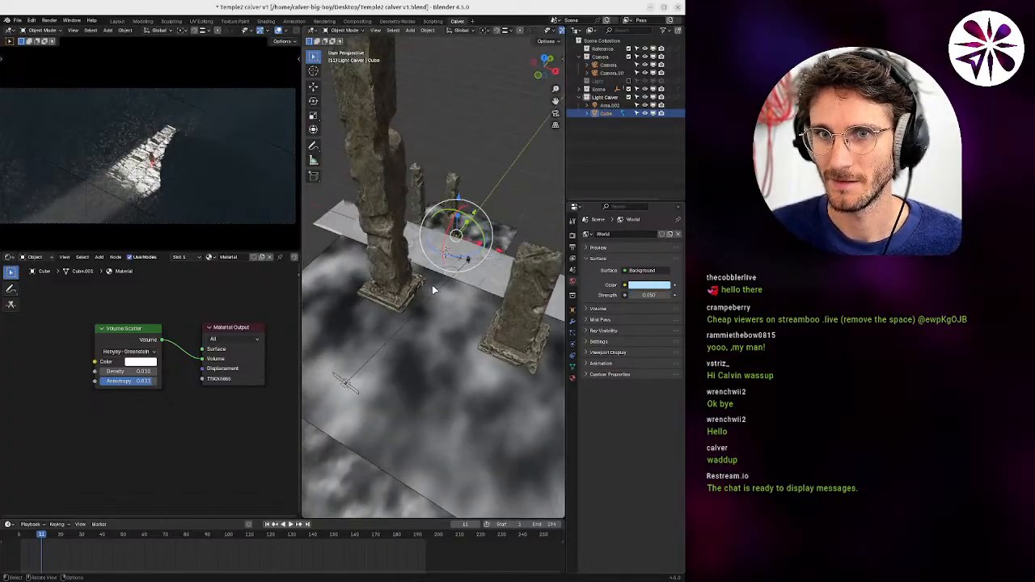
click(439, 294)
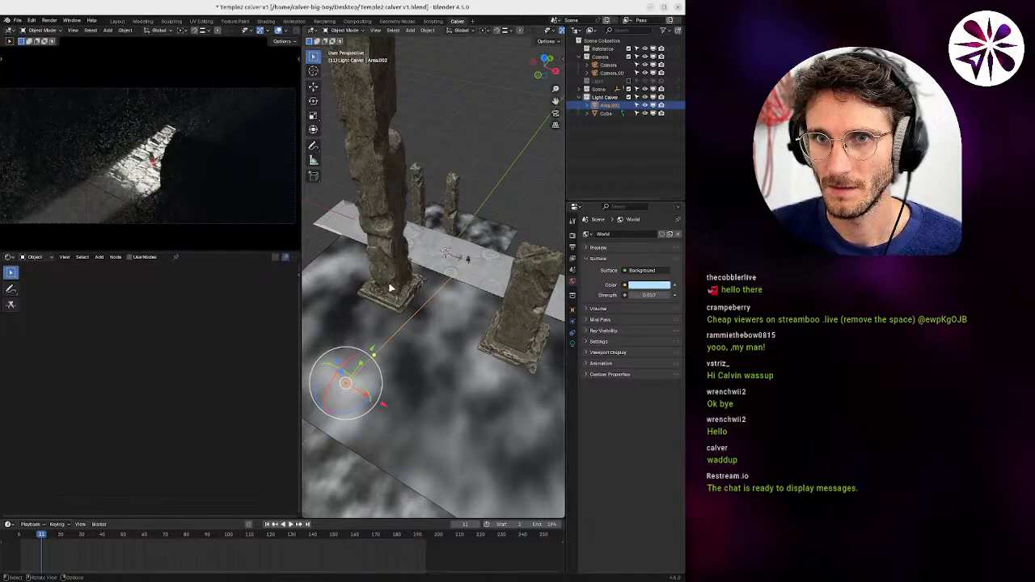
scroll(390, 271, down, 2)
middle_drag(416, 315, 439, 313)
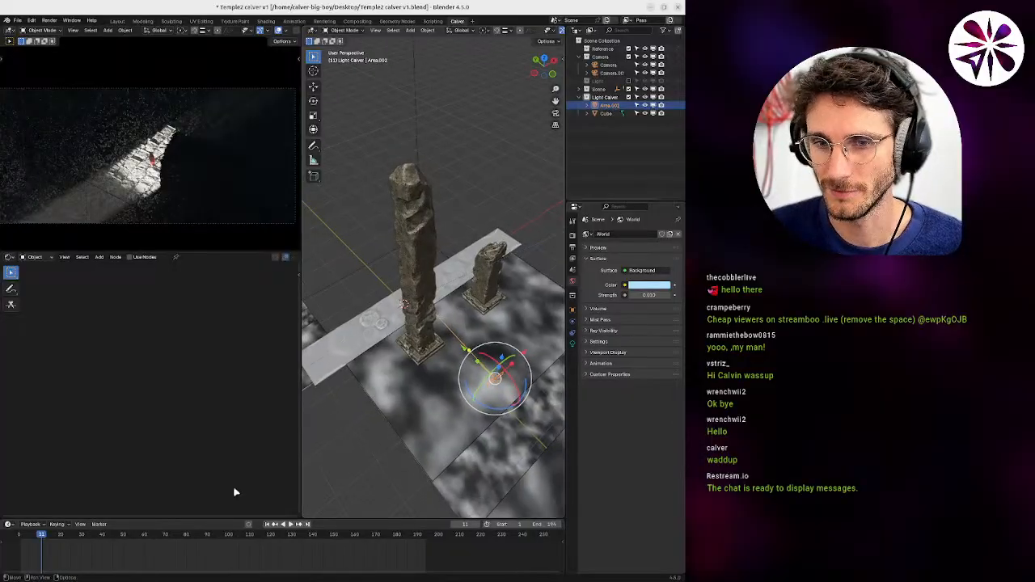
drag(91, 540, 162, 536)
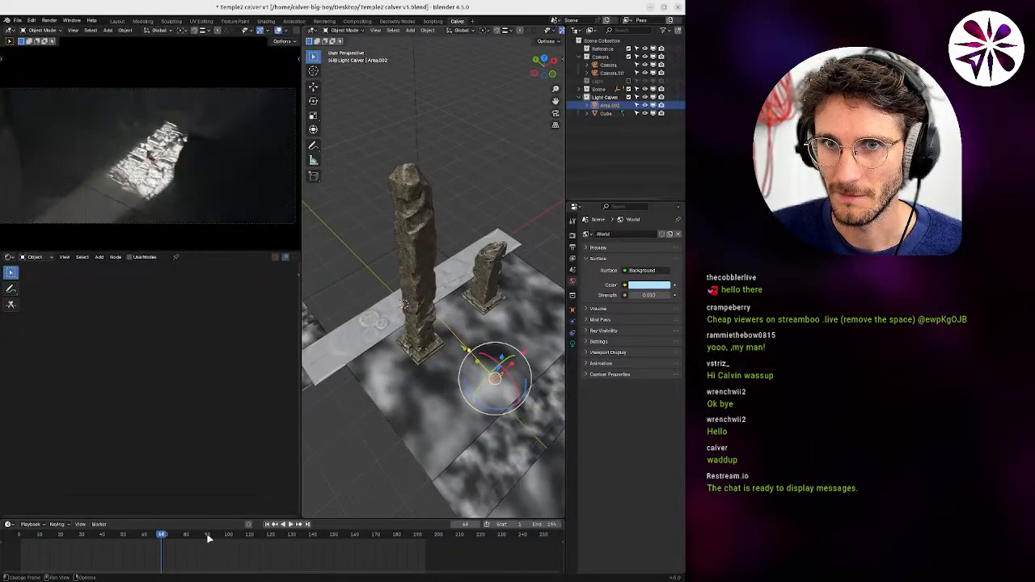
drag(260, 540, 311, 536)
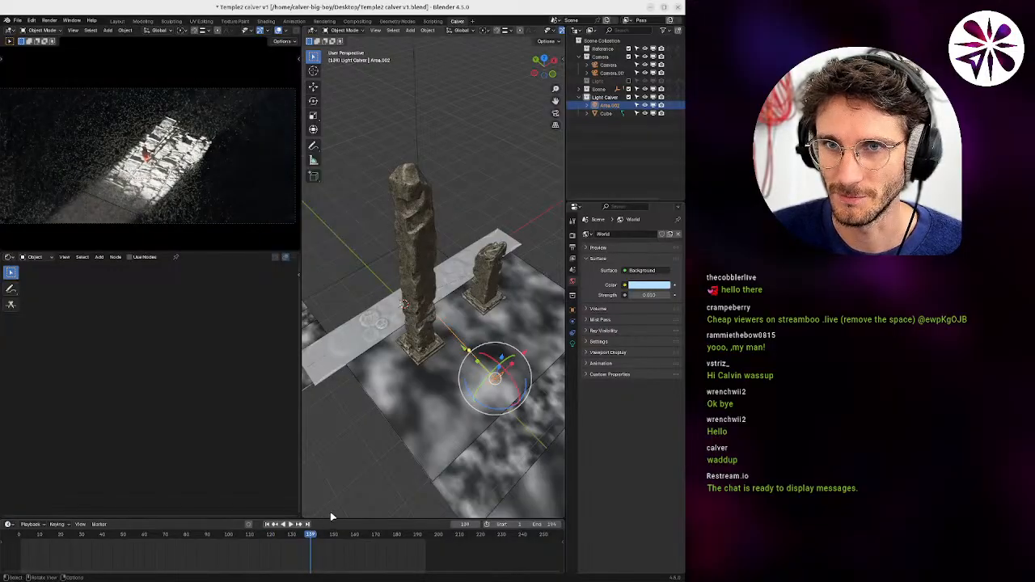
drag(316, 535, 67, 538)
Duplicate the area light to the other side of the tall pillar and clear the copy's rotation and scale.
middle_drag(357, 420, 487, 327)
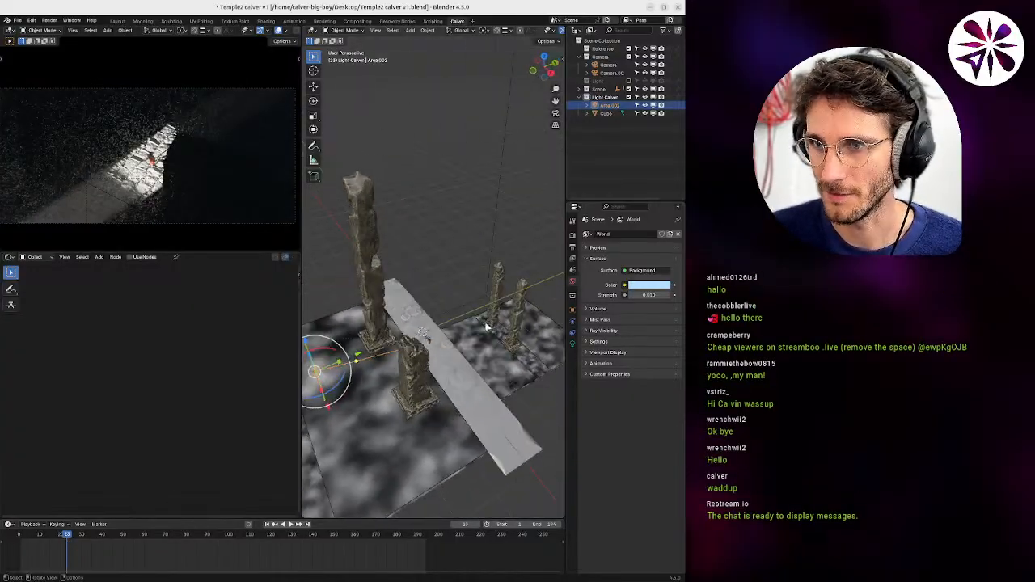
middle_drag(375, 336, 518, 364)
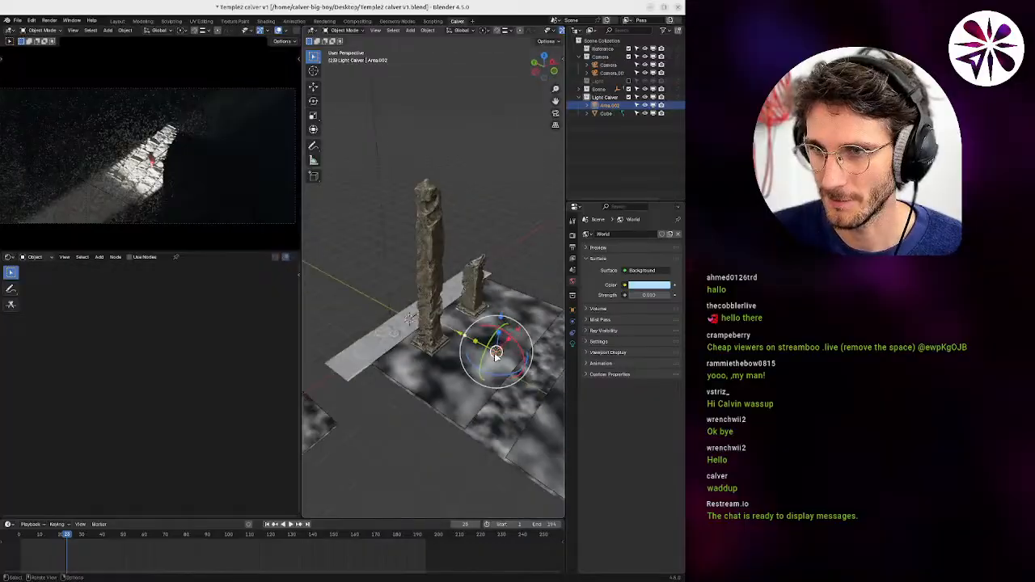
key(shift+d)
click(385, 308)
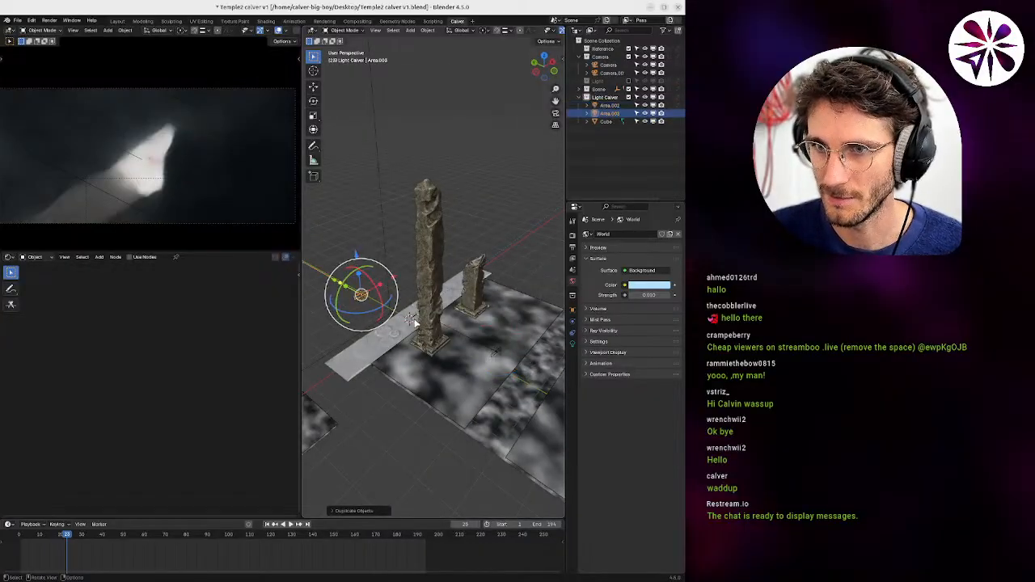
key(alt+r)
key(alt+s)
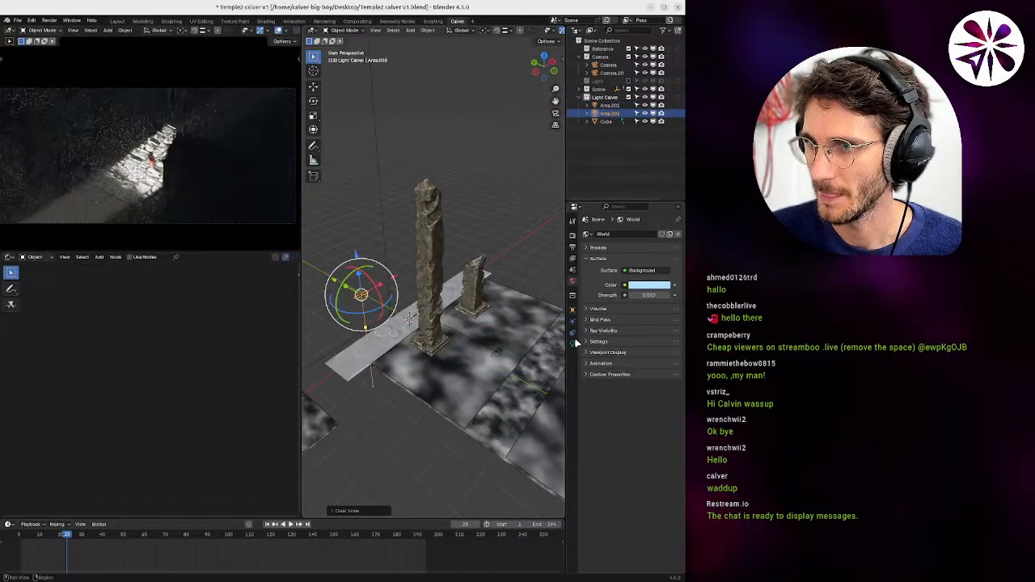
Enlarge the duplicated light's rectangle to about 15 by 16 m and rotate it to face the pillars.
click(574, 345)
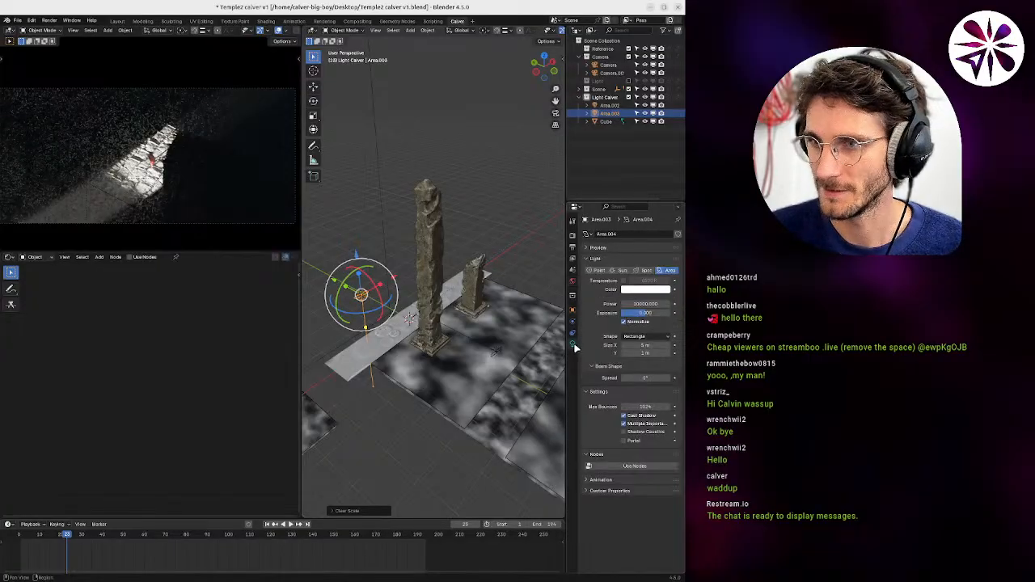
click(643, 336)
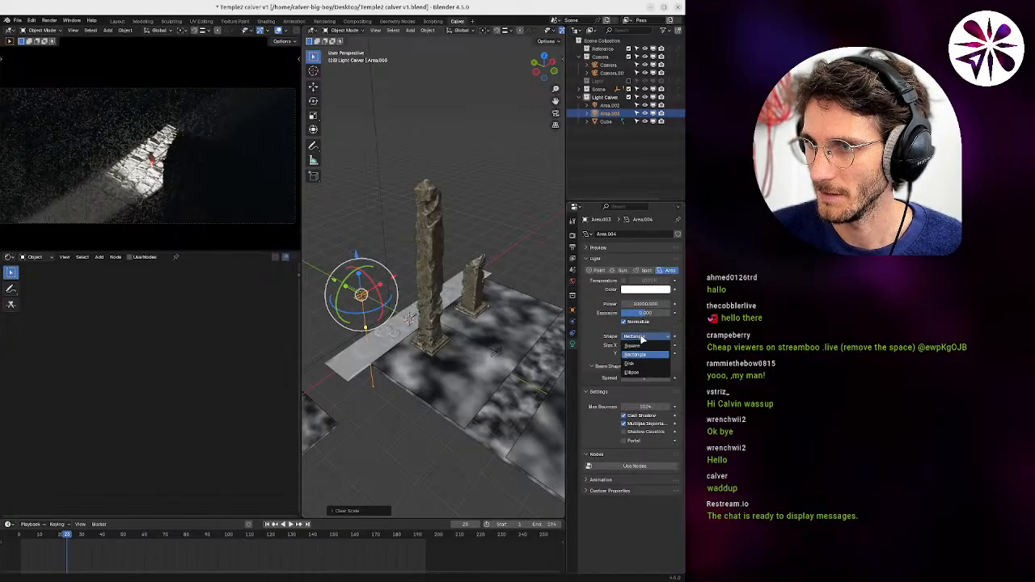
click(643, 353)
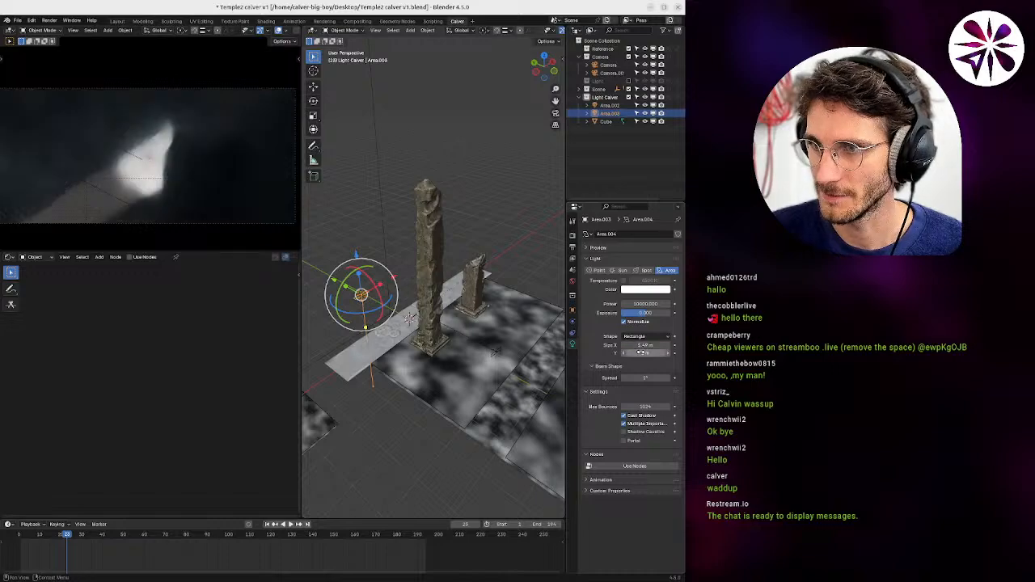
drag(357, 300, 345, 326)
middle_drag(346, 327, 498, 242)
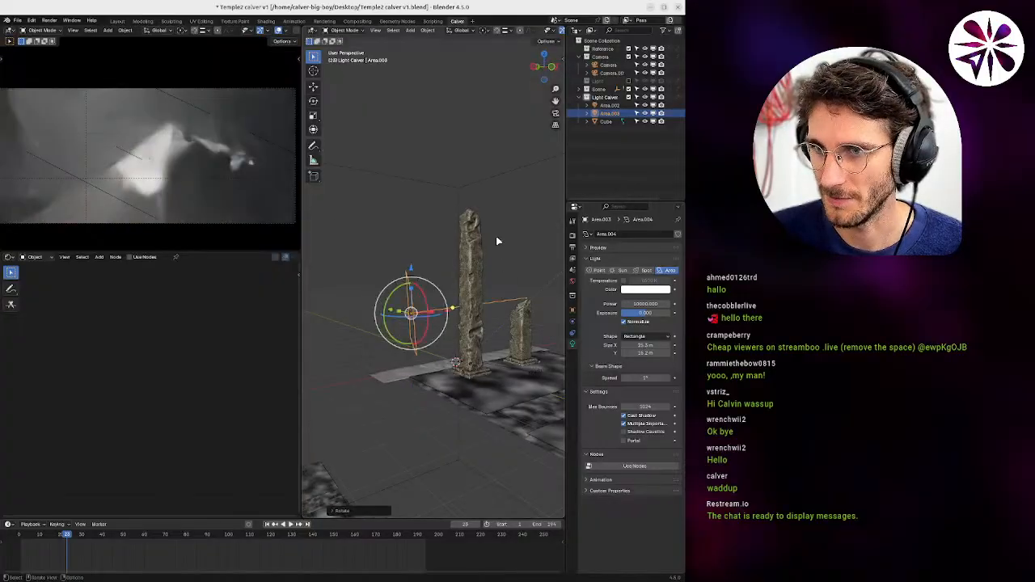
Disable the duplicated area light's Volume Scatter ray visibility so it does not light the fog.
click(572, 309)
click(599, 405)
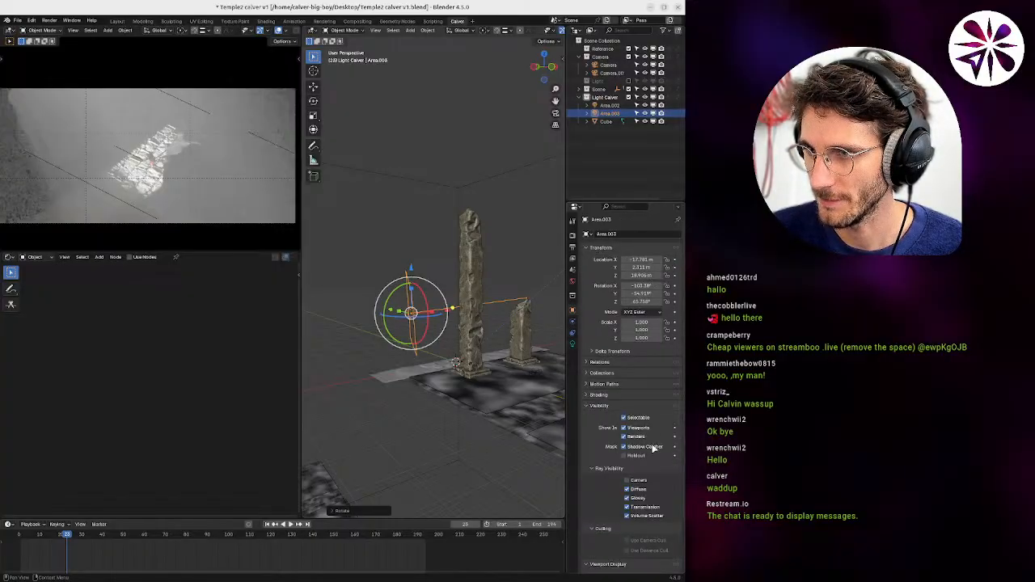
click(641, 517)
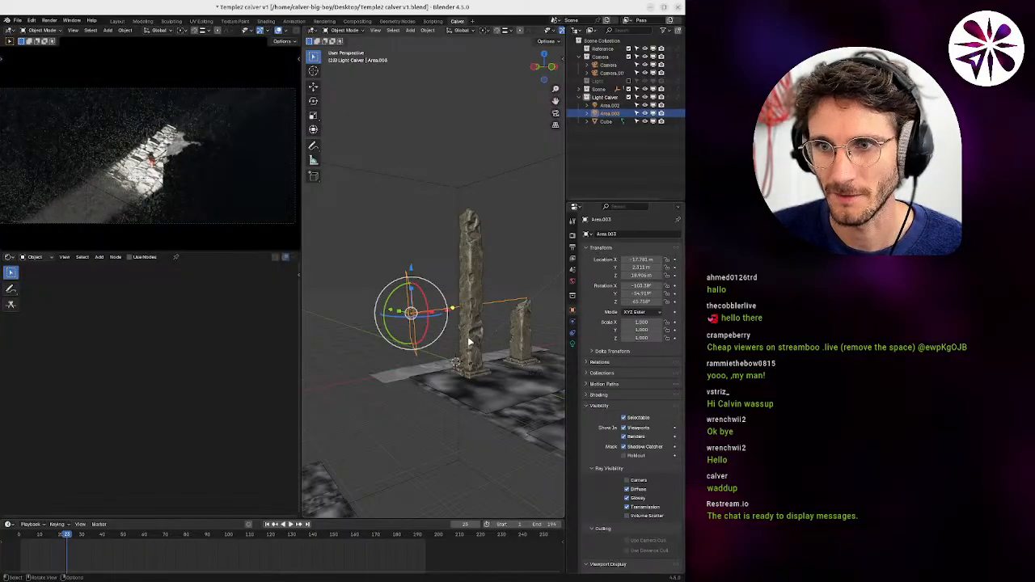
Re-aim the duplicated area light with a view-axis rotation followed by a free trackball rotation.
middle_drag(471, 342, 475, 349)
key(r)
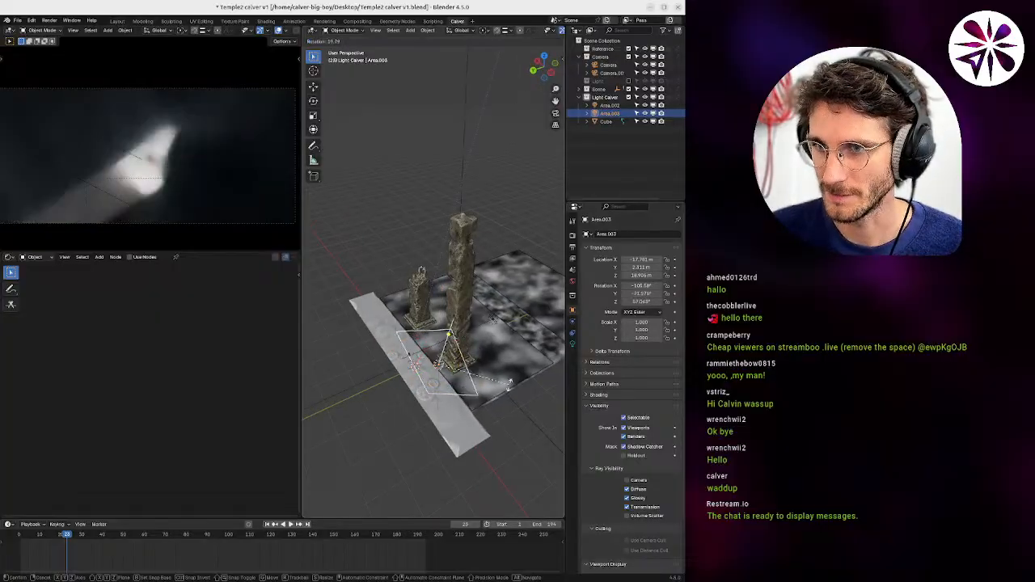
click(529, 426)
key(r)
key(r)
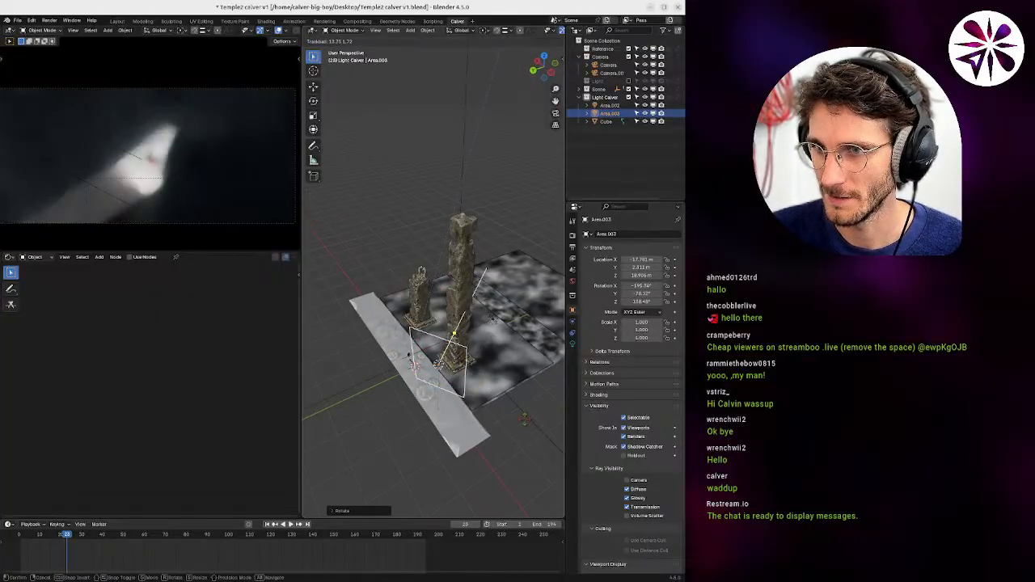
click(490, 371)
Reposition the second area light behind the tall pillar from the top view and rotate it to aim at the pillars.
middle_drag(483, 369, 545, 369)
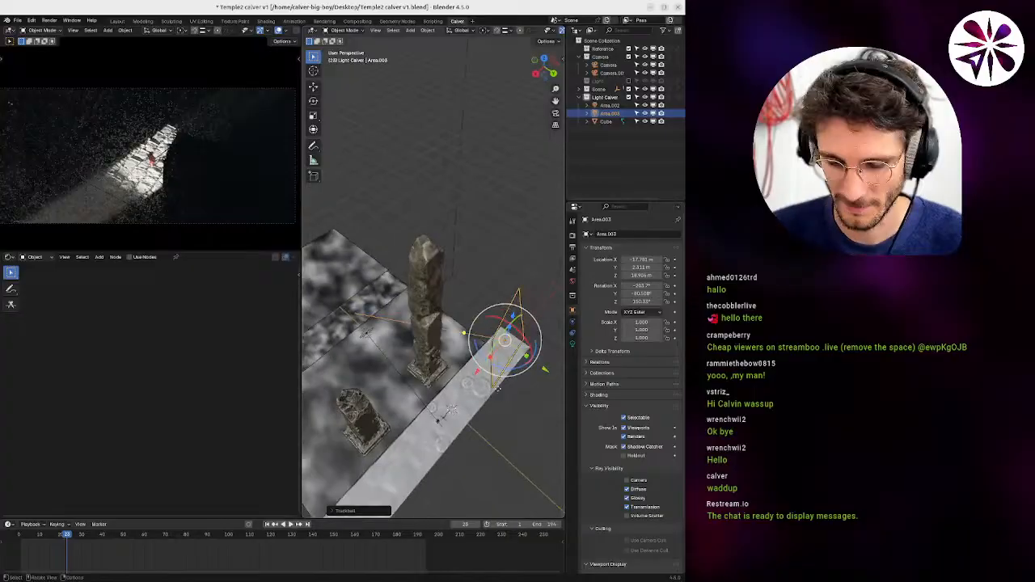
key(KP_7)
key(g)
click(540, 321)
key(r)
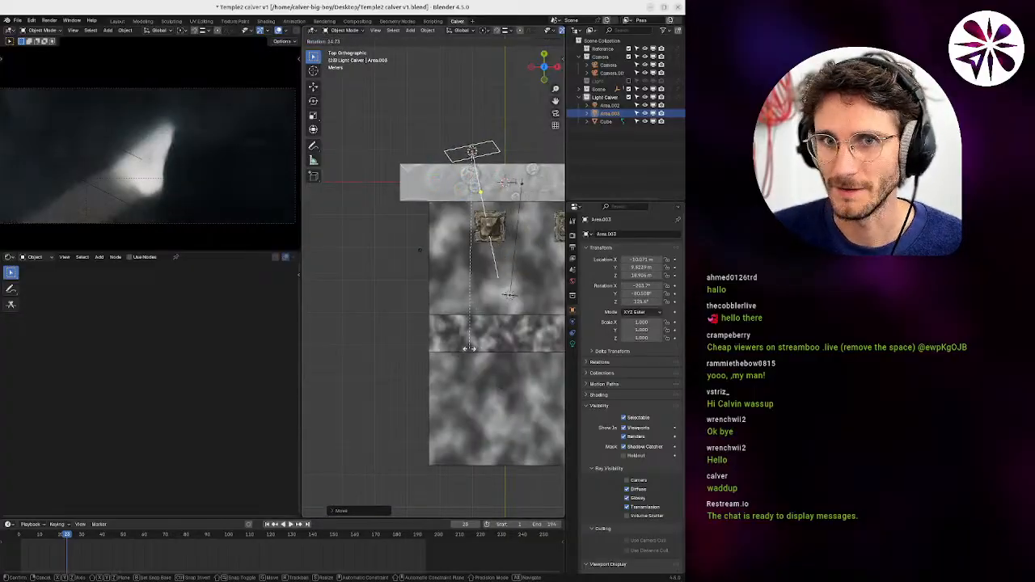
click(468, 346)
shift+middle_drag(544, 281, 510, 347)
key(g)
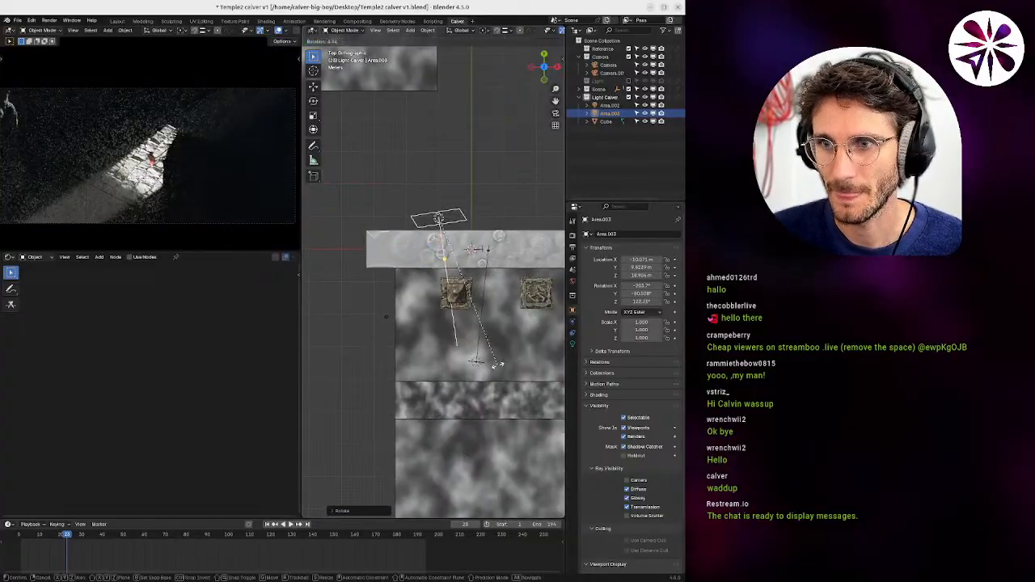
click(511, 353)
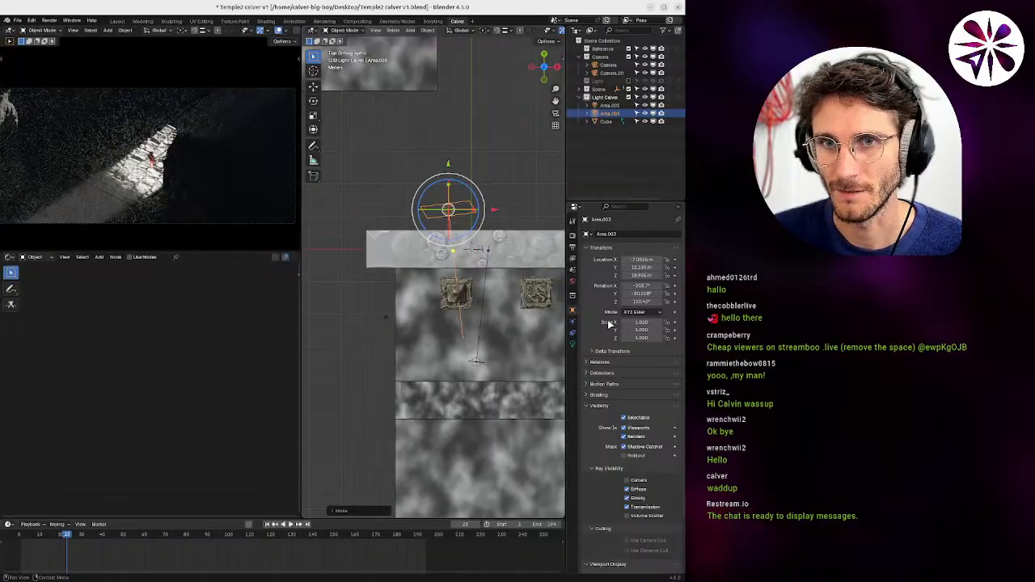
Set the second area light's beam spread to 4°.
click(573, 343)
click(644, 379)
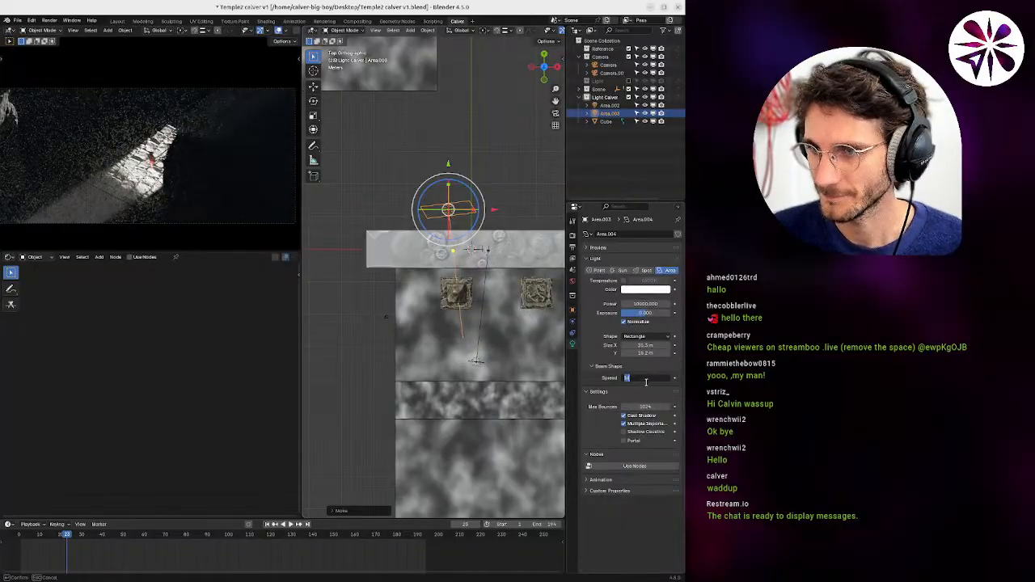
text(4)
key(Return)
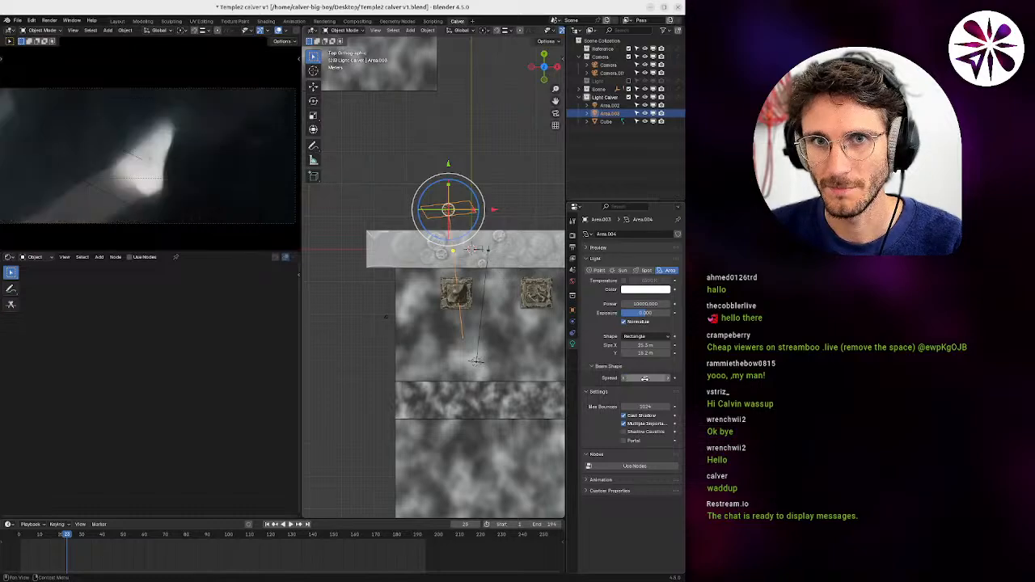
Enlarge the second area light's rectangle to about 47 by 68 m so it spans both pillars.
mouse_move(481, 326)
middle_down()
mouse_move(414, 335)
mouse_move(466, 313)
middle_up()
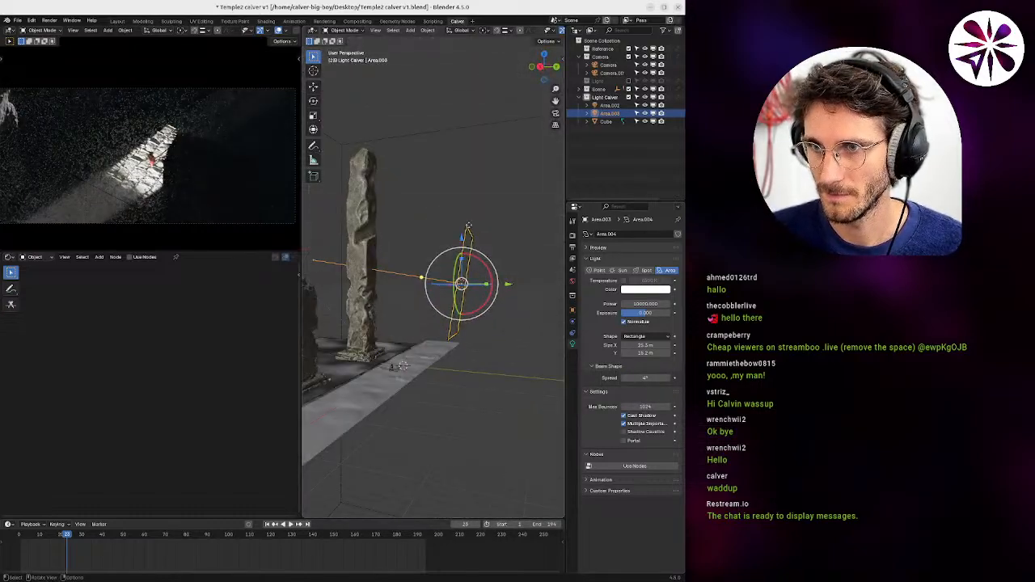
drag(468, 226, 457, 188)
scroll(458, 187, down, 2)
middle_drag(481, 250, 432, 252)
drag(440, 244, 443, 217)
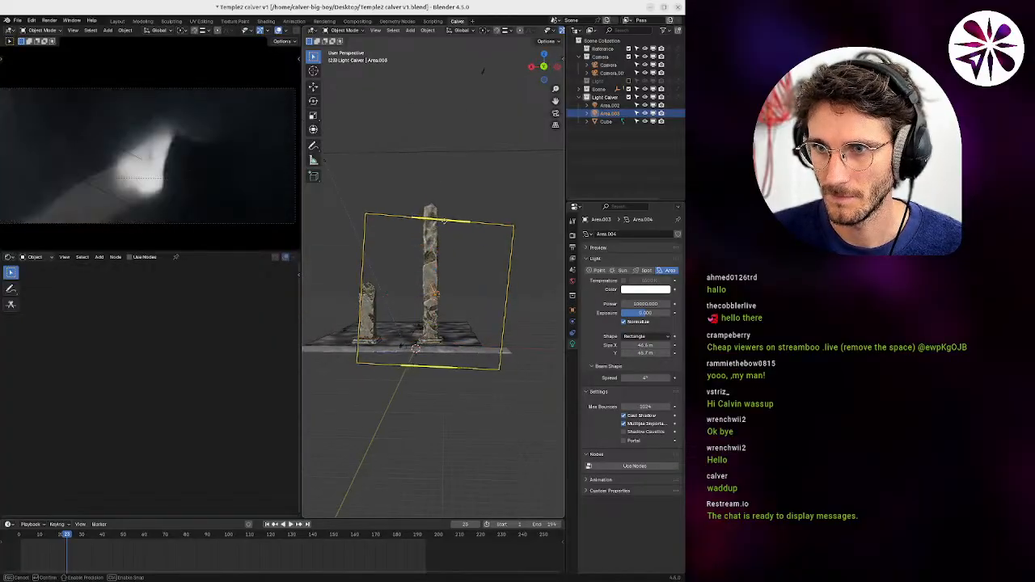
drag(506, 312, 541, 316)
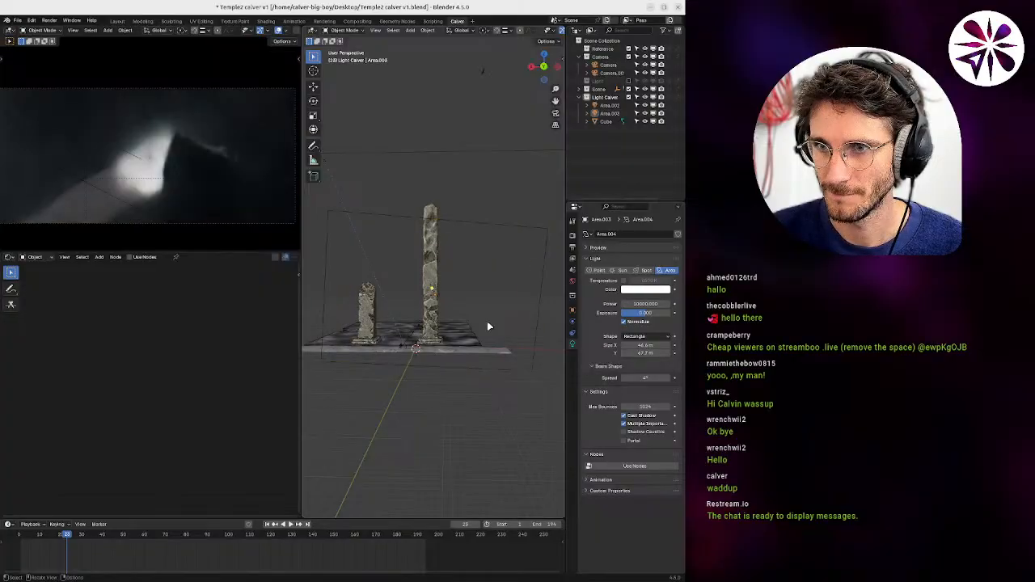
Move the enlarged area light over the two pillars and rotate it so its rectangle sits nearly level with the ground.
click(437, 295)
middle_drag(475, 314, 507, 321)
key(g)
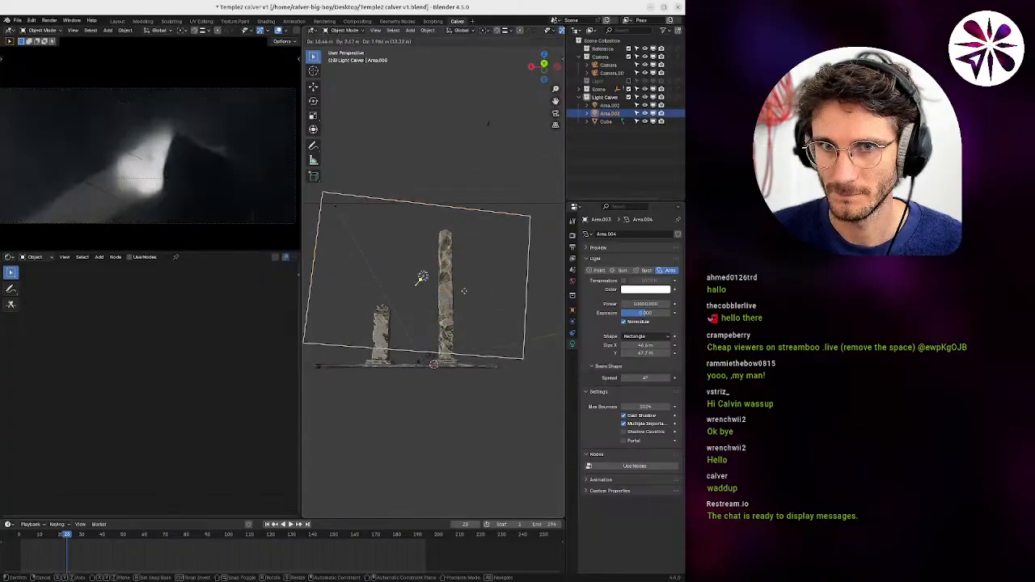
click(465, 291)
key(r)
click(513, 305)
key(g)
click(528, 319)
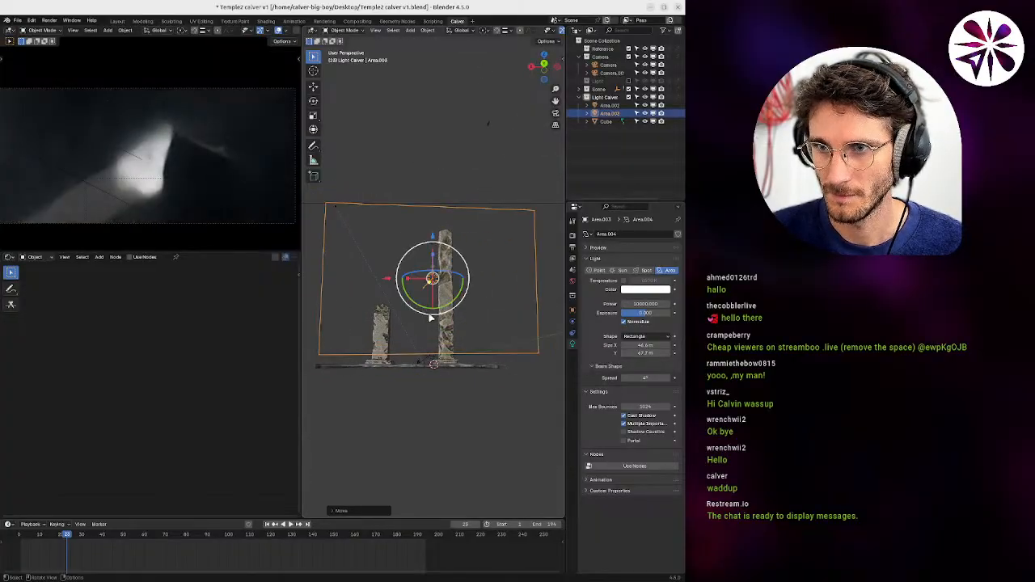
Set the second area light's power to 20000.
middle_drag(529, 320, 404, 307)
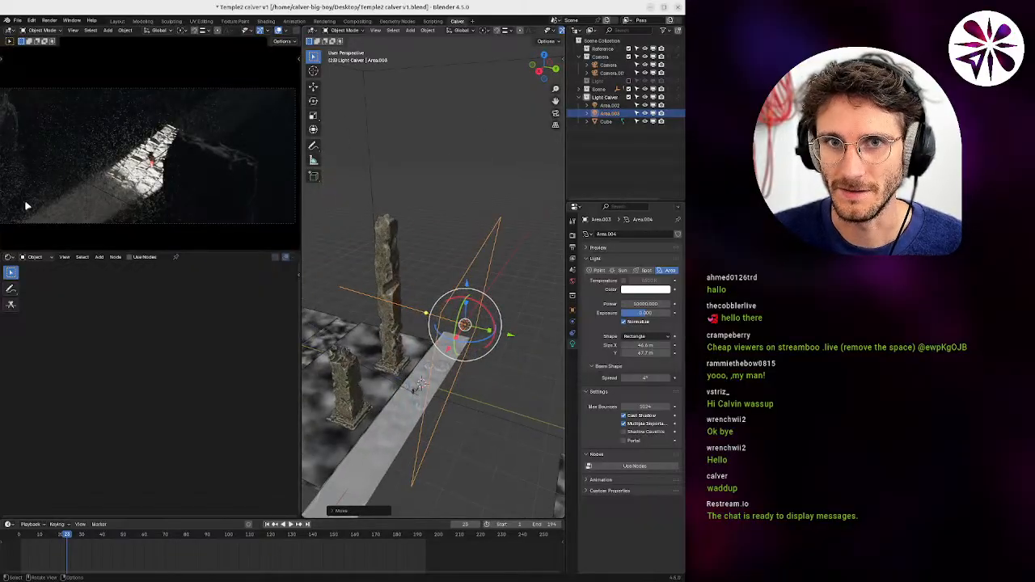
click(637, 302)
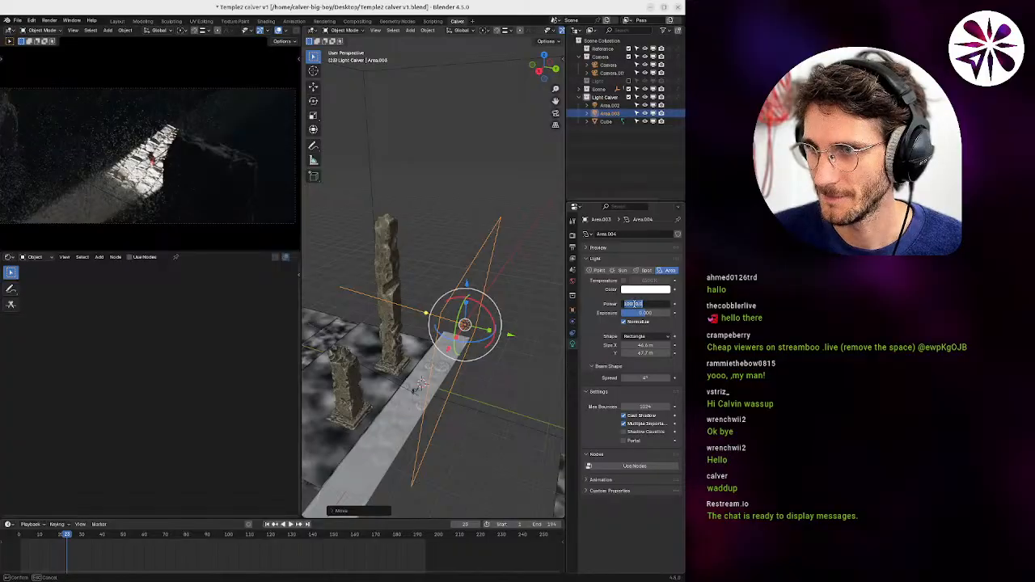
key(Return)
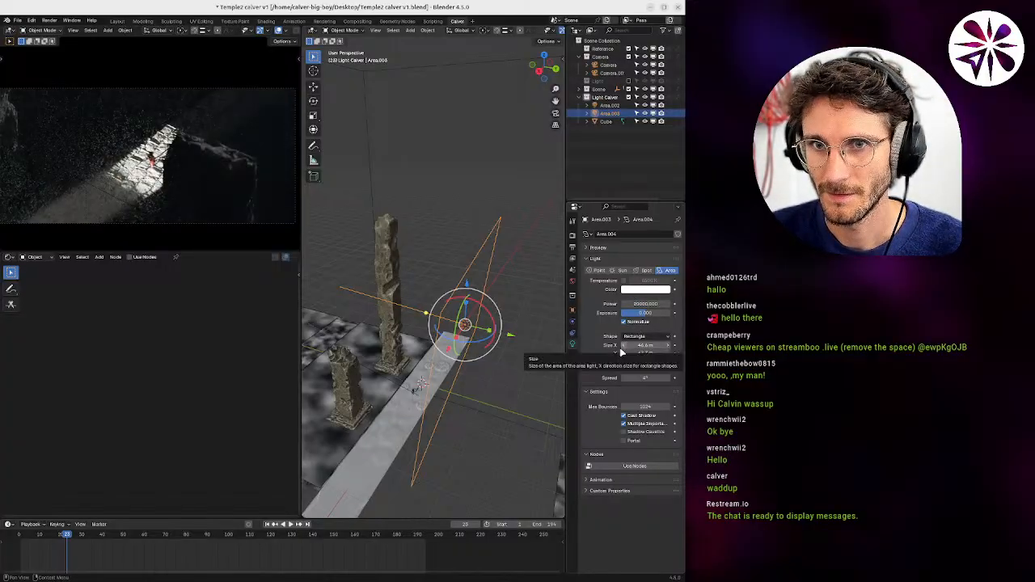
Lower the second area light along the global Z axis and fine-tune its height against the pillars.
middle_drag(327, 408, 407, 347)
key(g)
key(z)
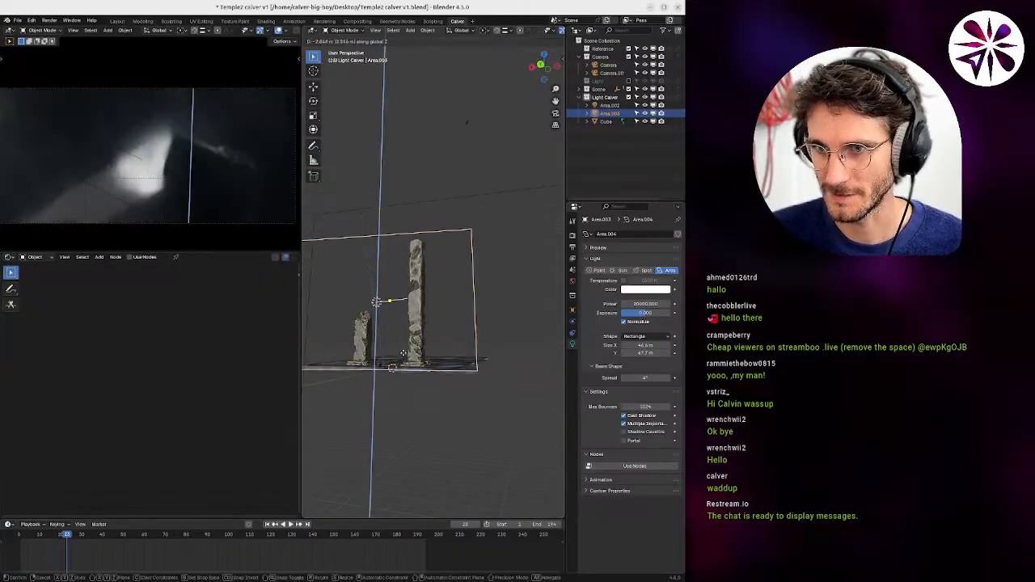
click(410, 357)
key(g)
key(z)
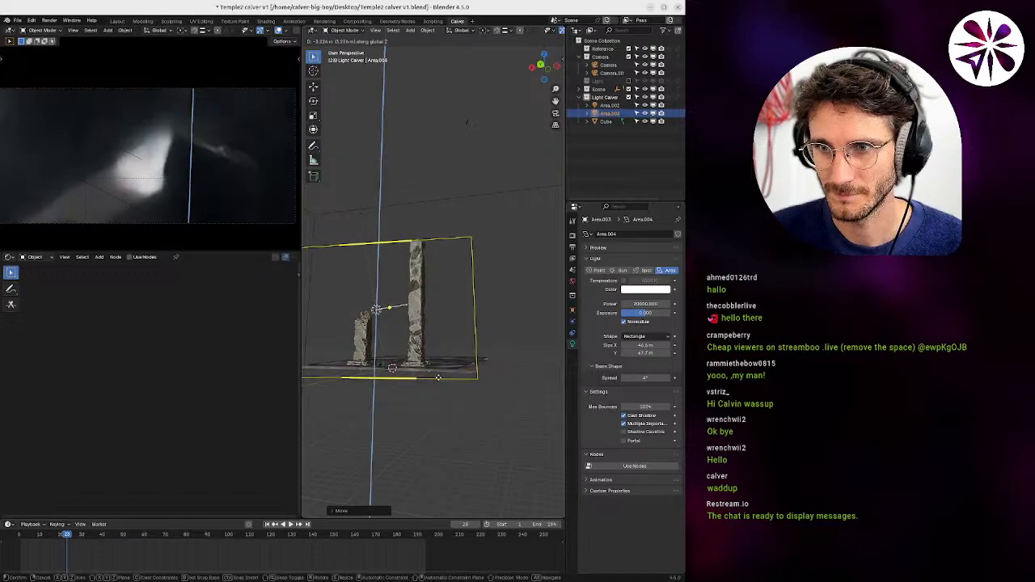
click(445, 378)
key(g)
key(z)
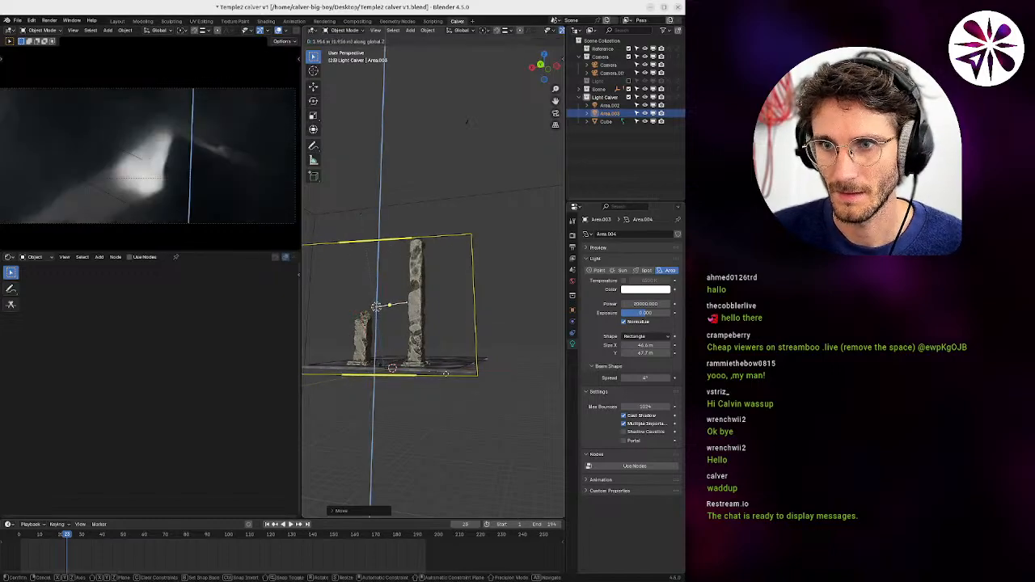
click(453, 375)
key(g)
key(z)
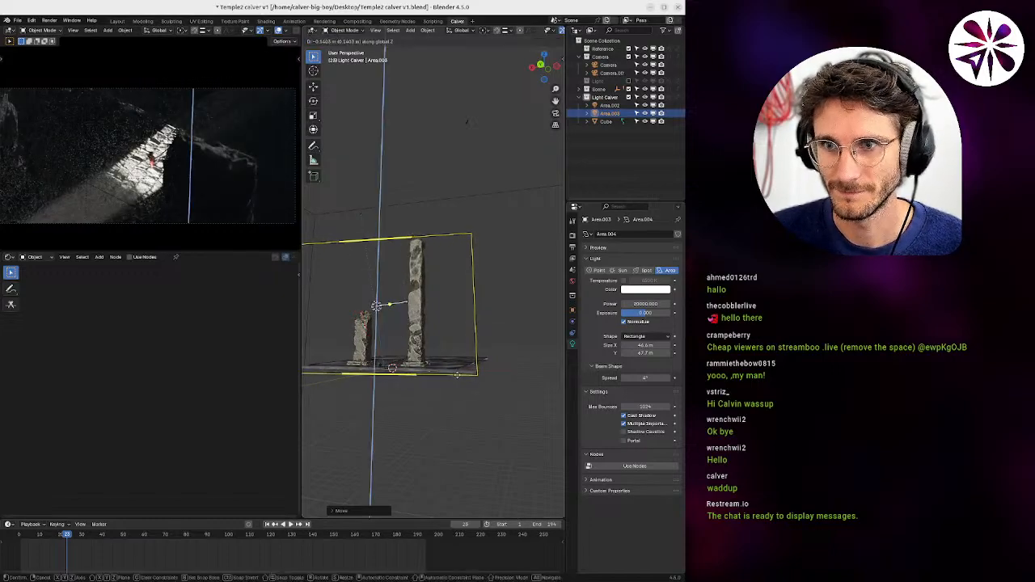
click(450, 376)
Enlarge the second area light's Size X to about 59 m and raise its power.
drag(394, 241, 394, 221)
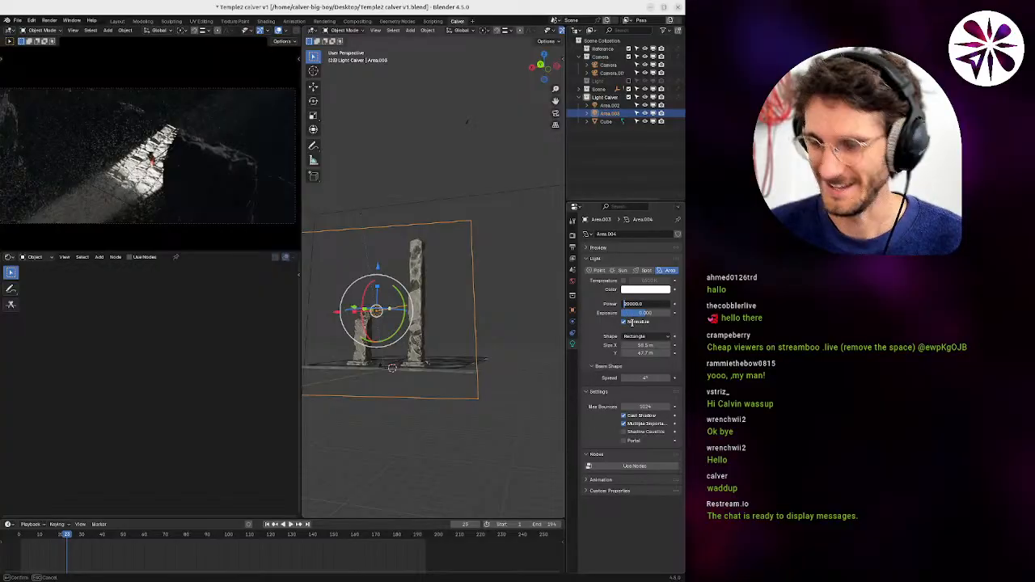
key(Return)
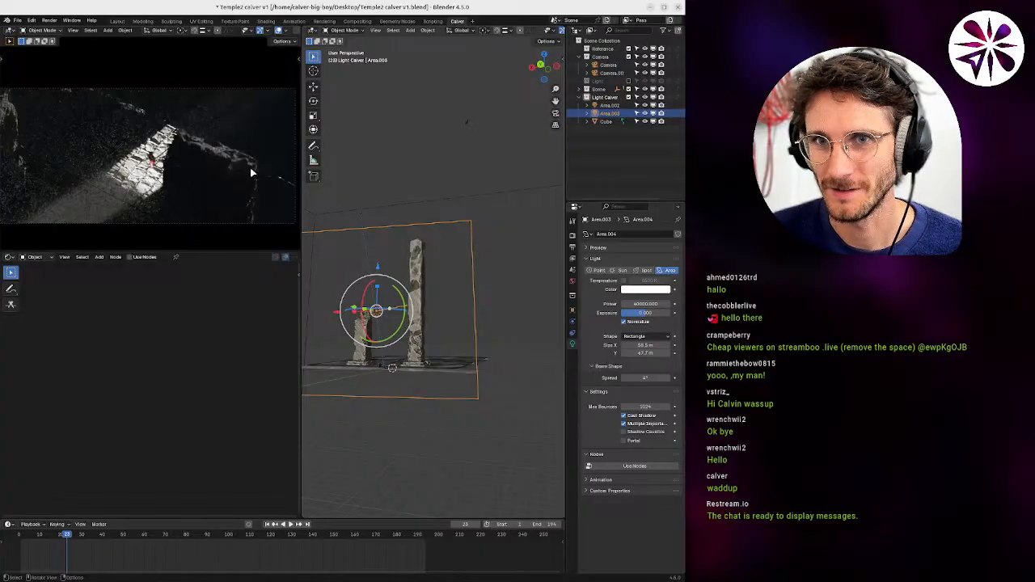
Duplicate the second area light and place the copy beside the distant pair of pillars.
middle_drag(395, 380, 410, 450)
click(409, 451)
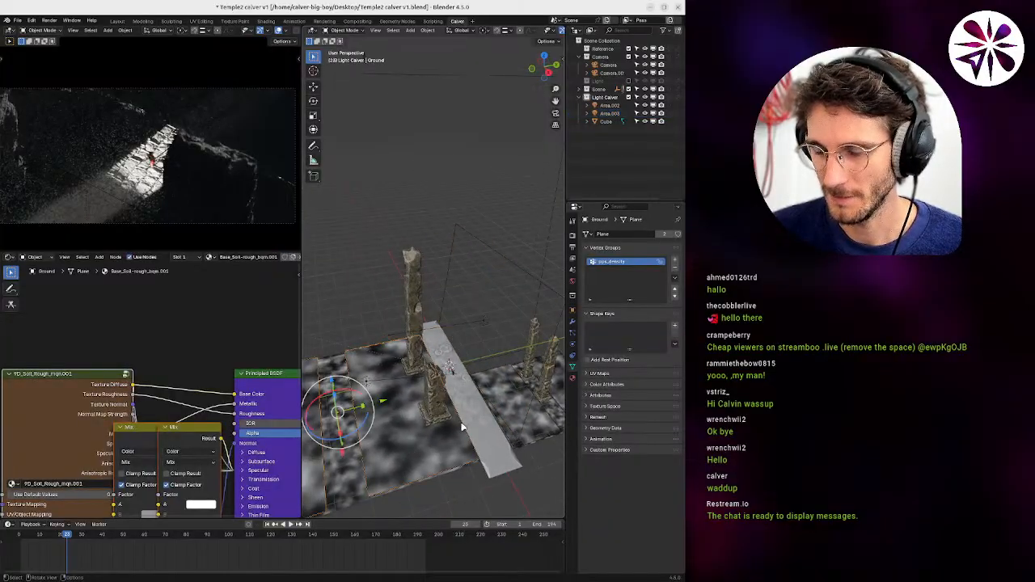
middle_drag(461, 426, 431, 377)
click(430, 336)
middle_drag(429, 336, 400, 365)
key(shift+d)
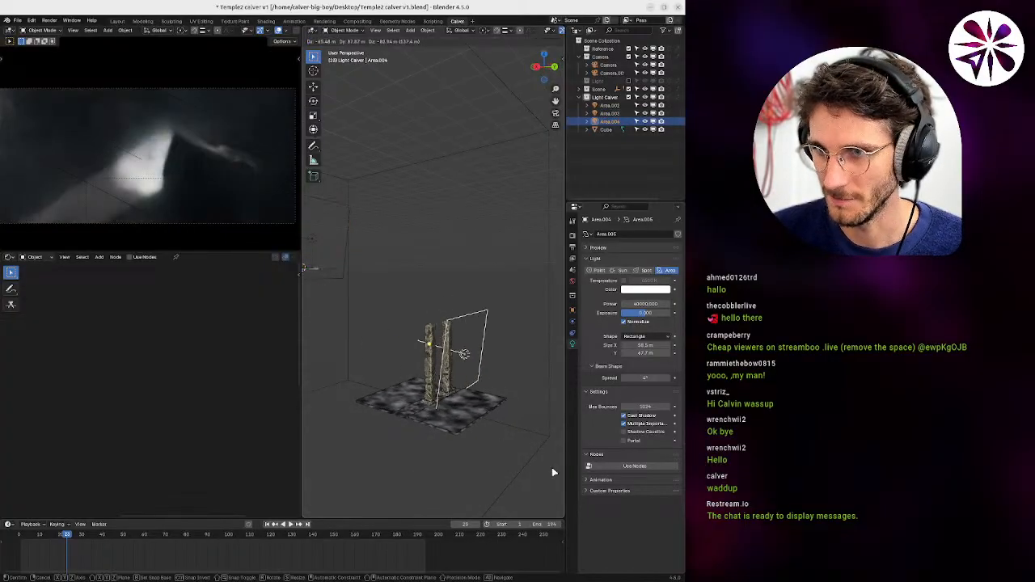
click(490, 397)
Raise the copied light's power by a factor of 100 and widen its beam spread.
middle_drag(491, 398, 549, 380)
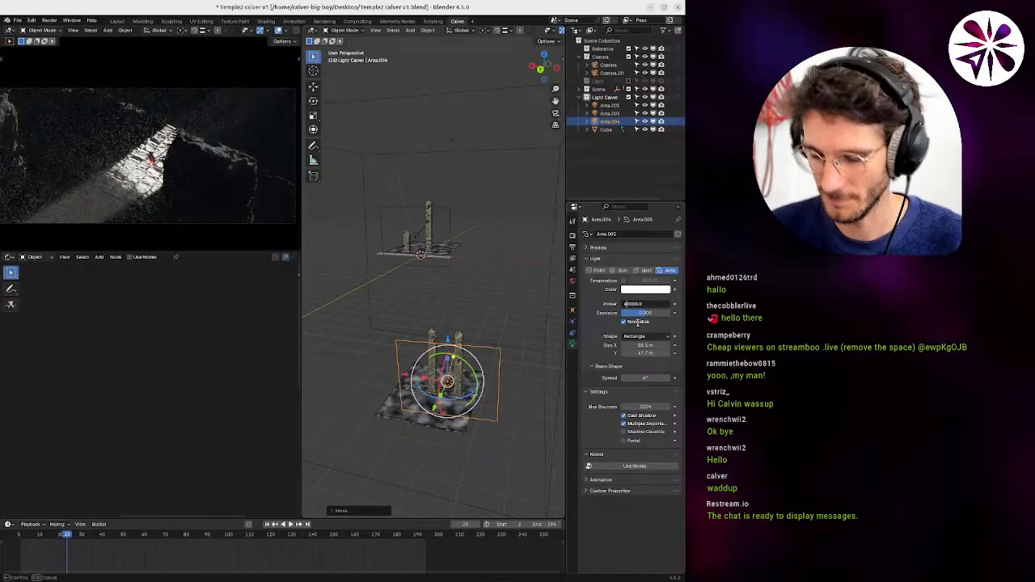
key(Return)
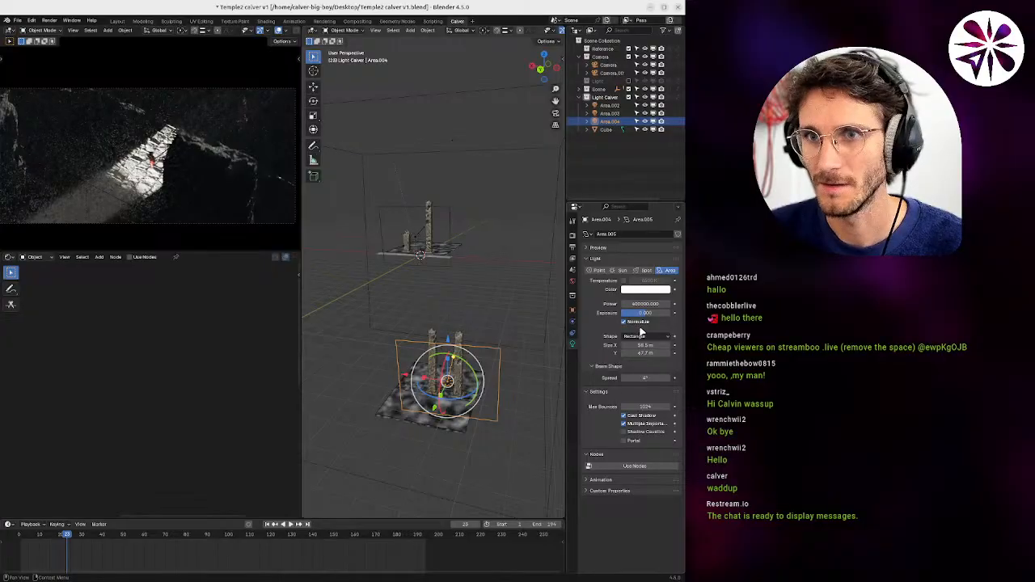
key(Return)
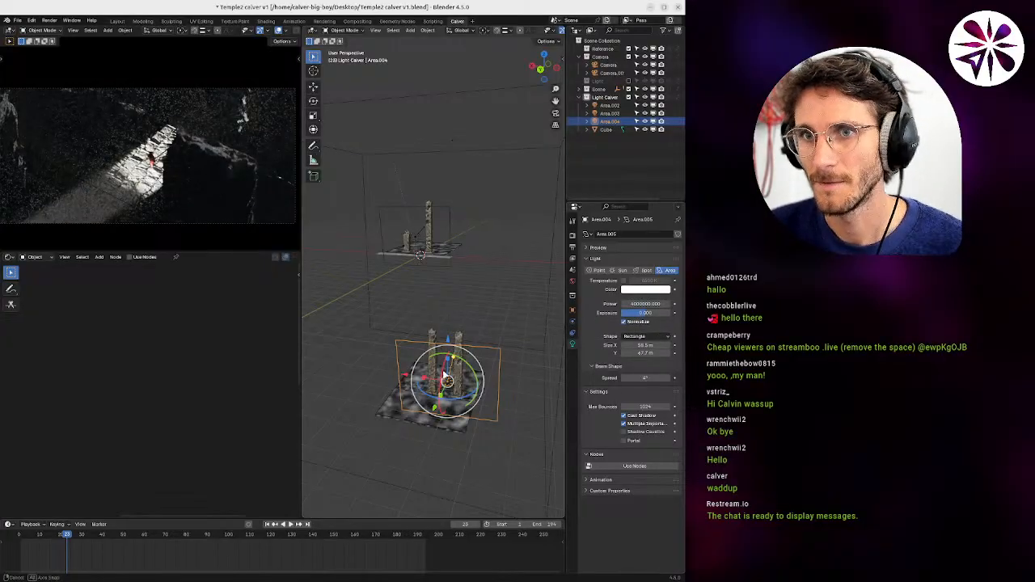
middle_drag(444, 375, 375, 379)
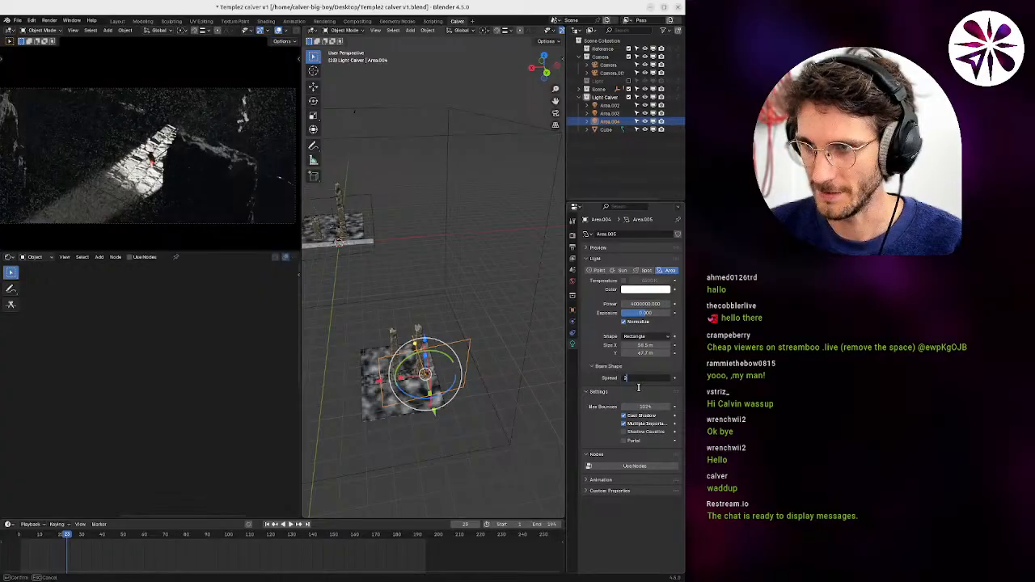
middle_drag(377, 368, 412, 386)
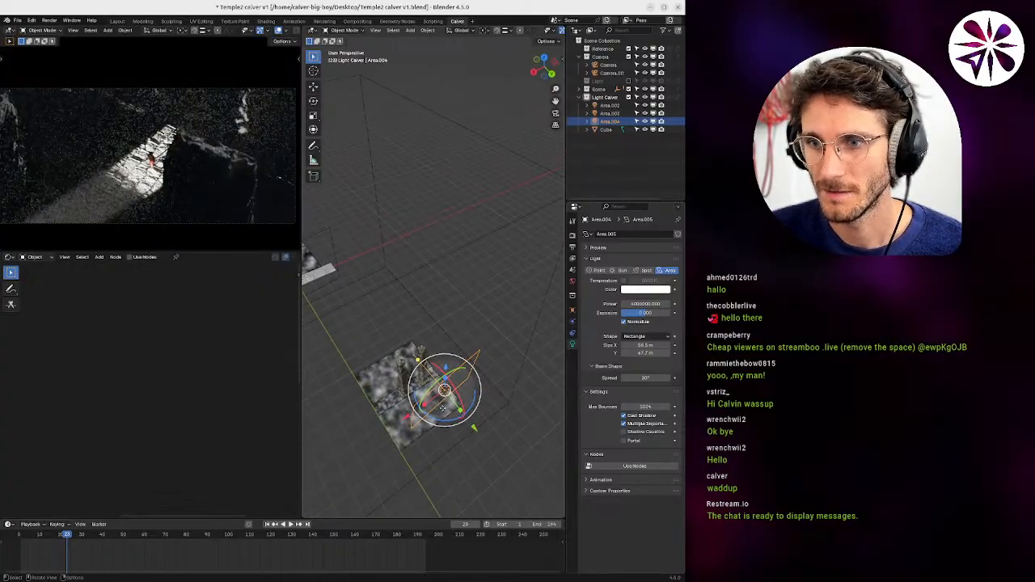
Reposition the copied area light around the distant pillars, including a move along the Y axis.
key(g)
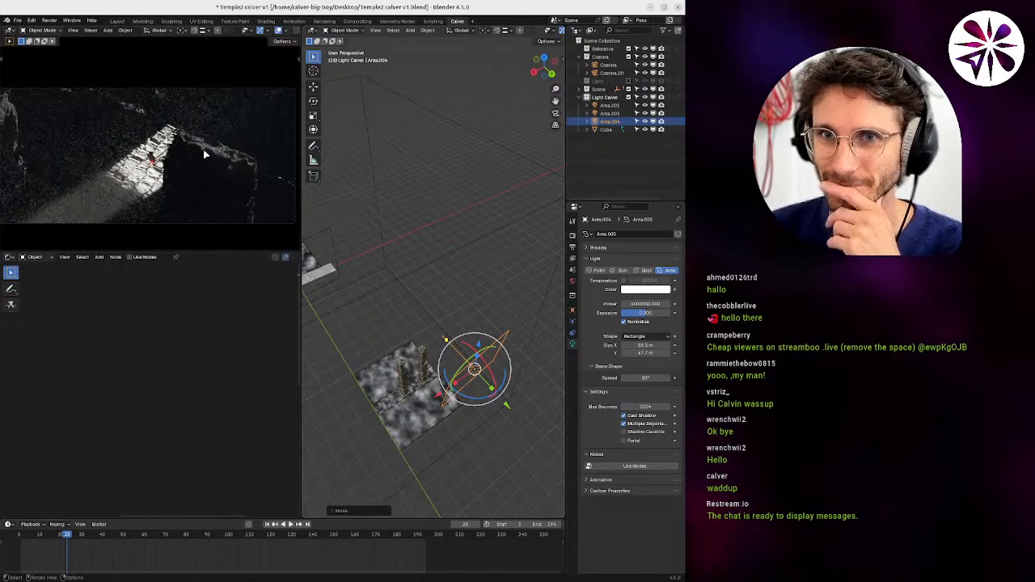
key(g)
key(y)
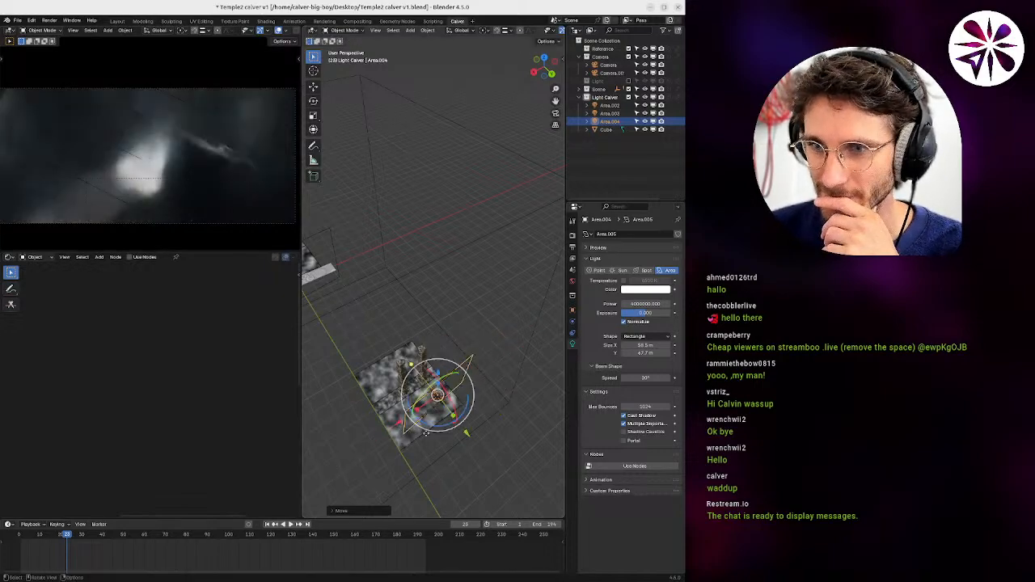
click(474, 444)
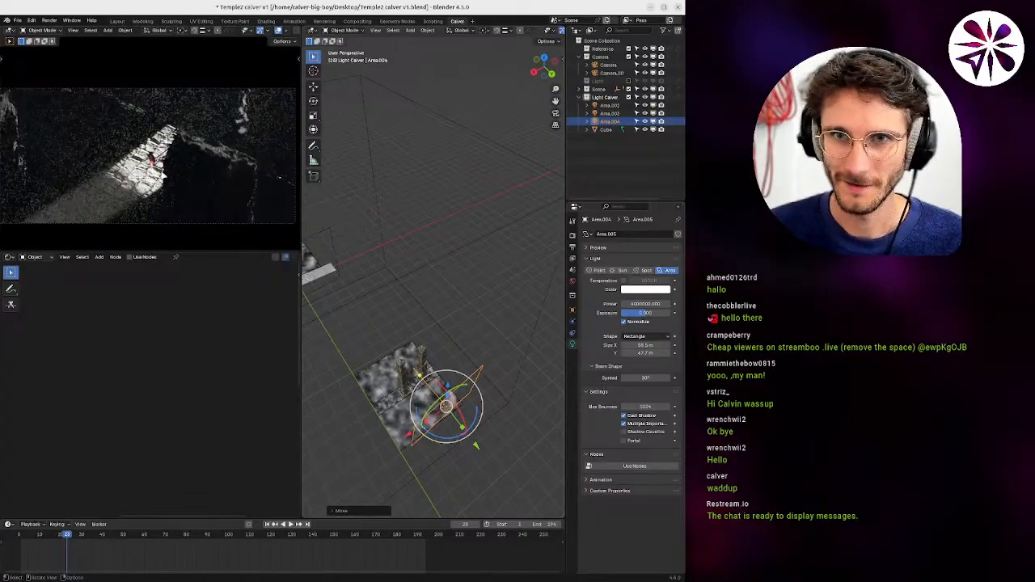
Examine the scene in Solid and Material Preview shading, both outside and through the camera view.
key(z)
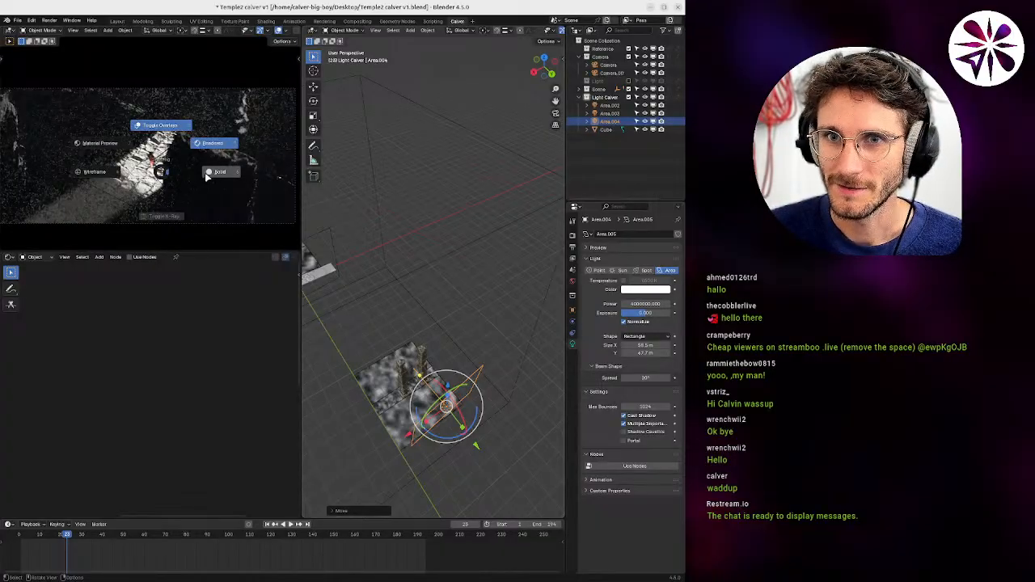
click(191, 175)
key(z)
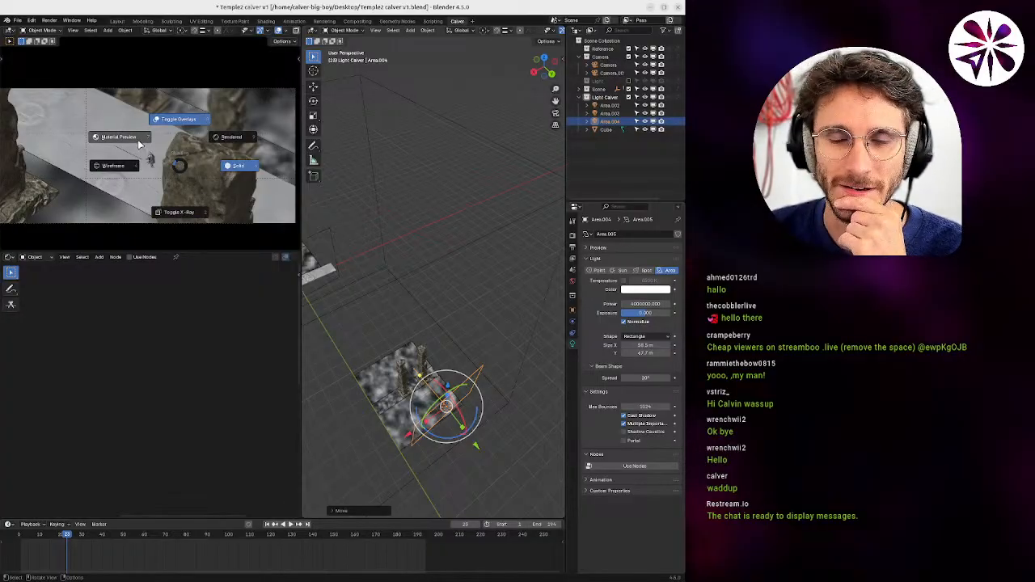
click(133, 138)
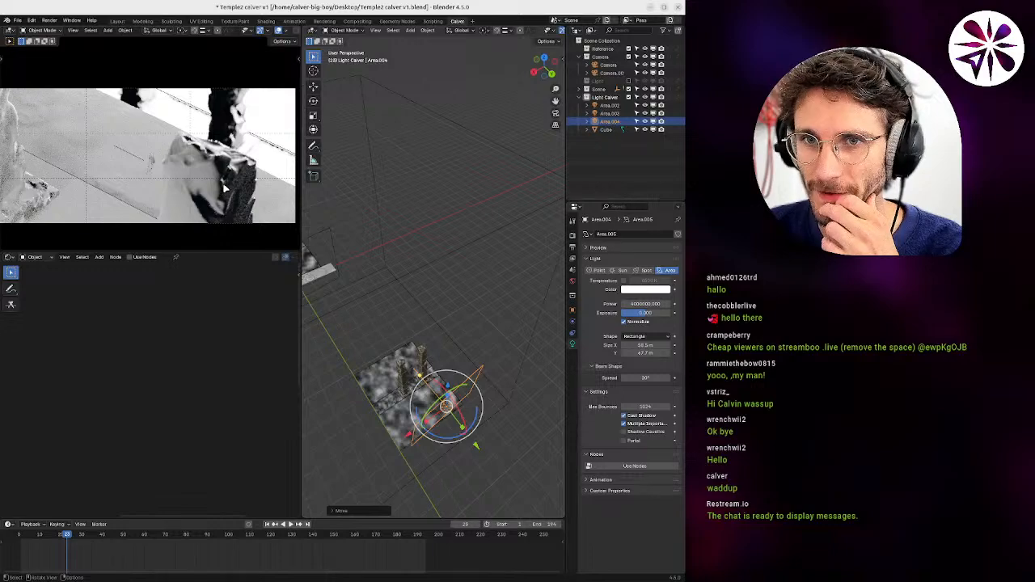
key(KP_0)
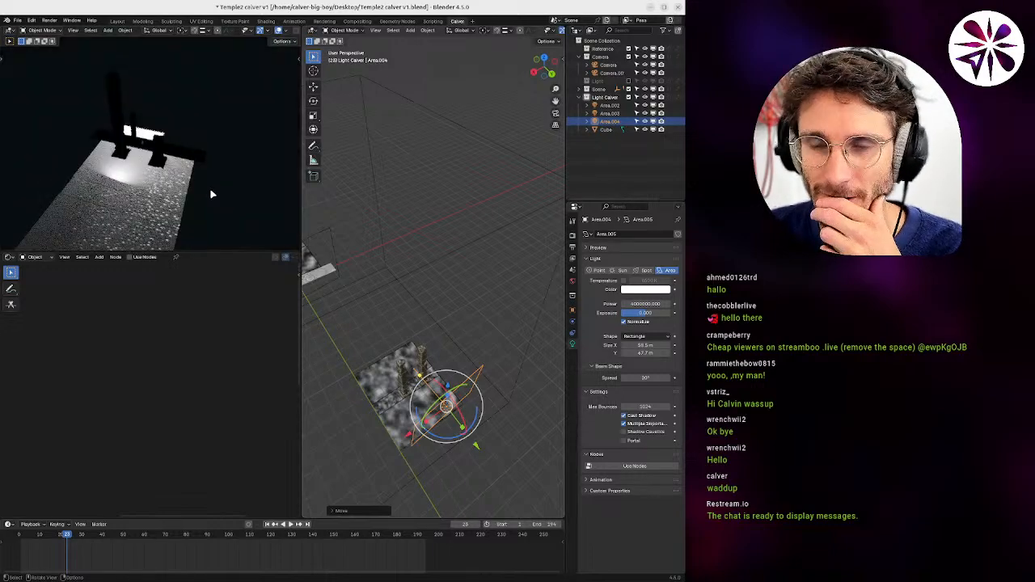
key(KP_0)
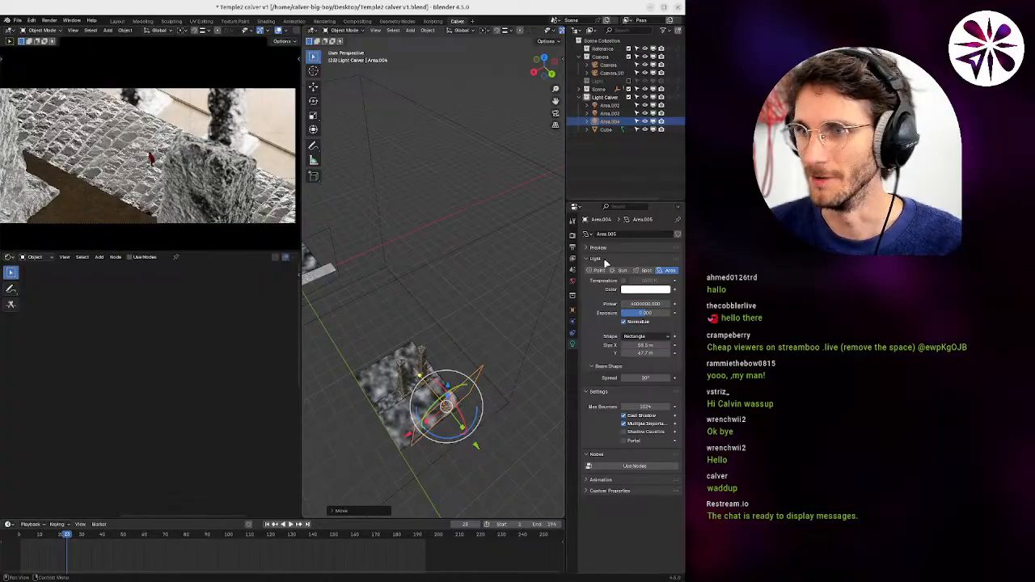
Try the EEVEE render engine and toggle scene lights and scene world off and on in the camera viewport's shading.
click(573, 235)
click(636, 235)
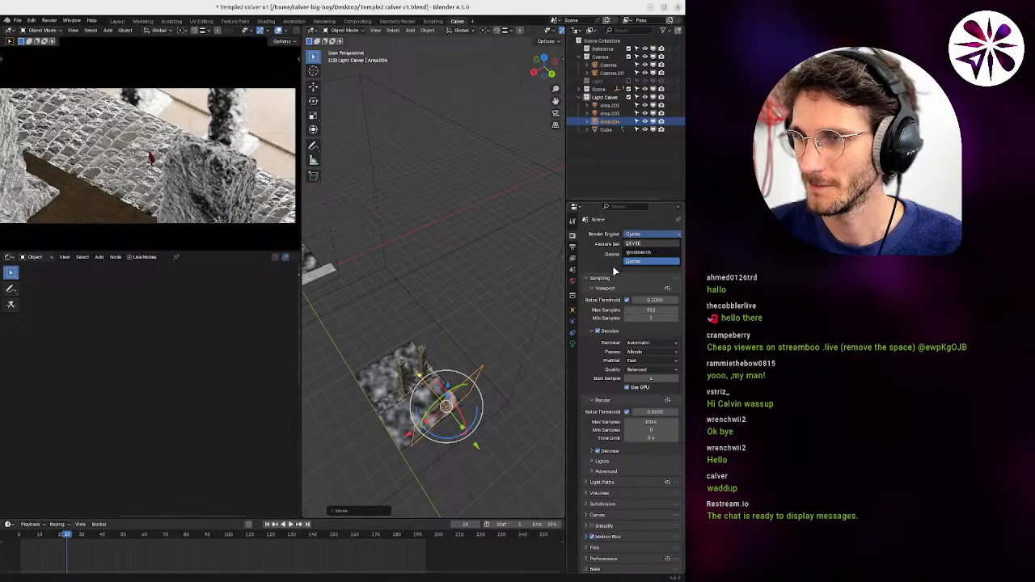
click(641, 245)
scroll(294, 33, down, 3)
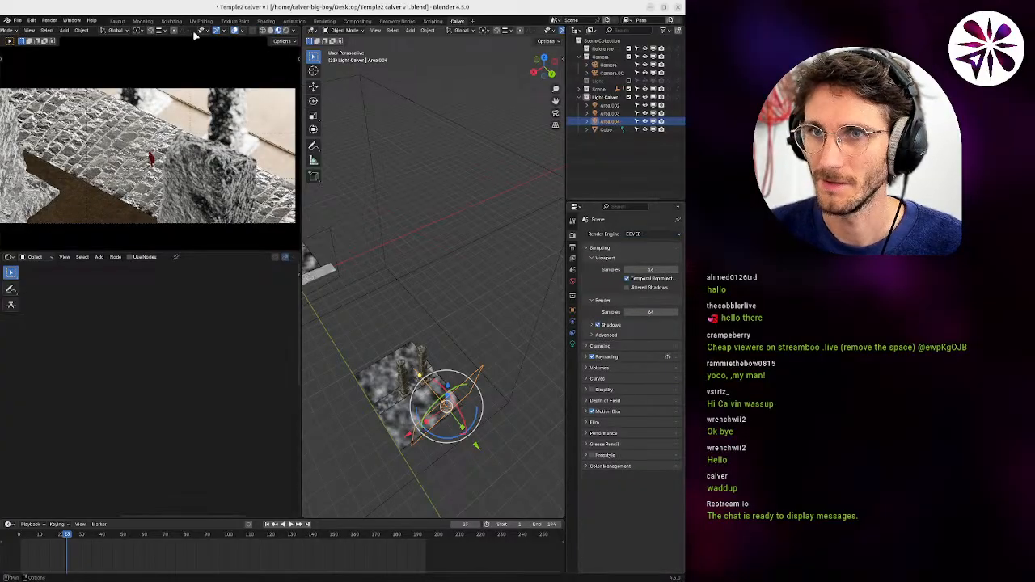
click(293, 31)
click(266, 72)
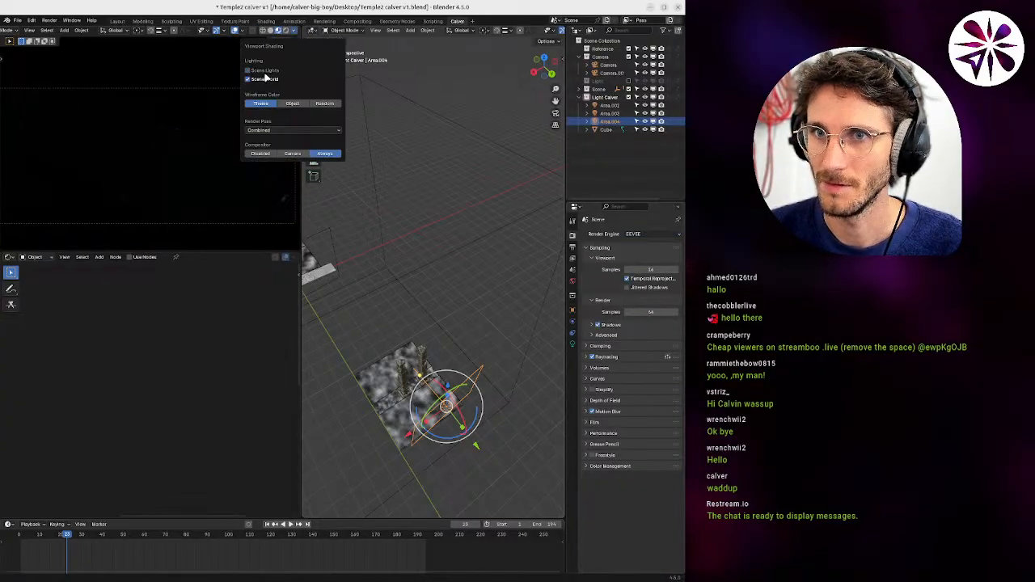
click(266, 79)
click(267, 71)
click(266, 80)
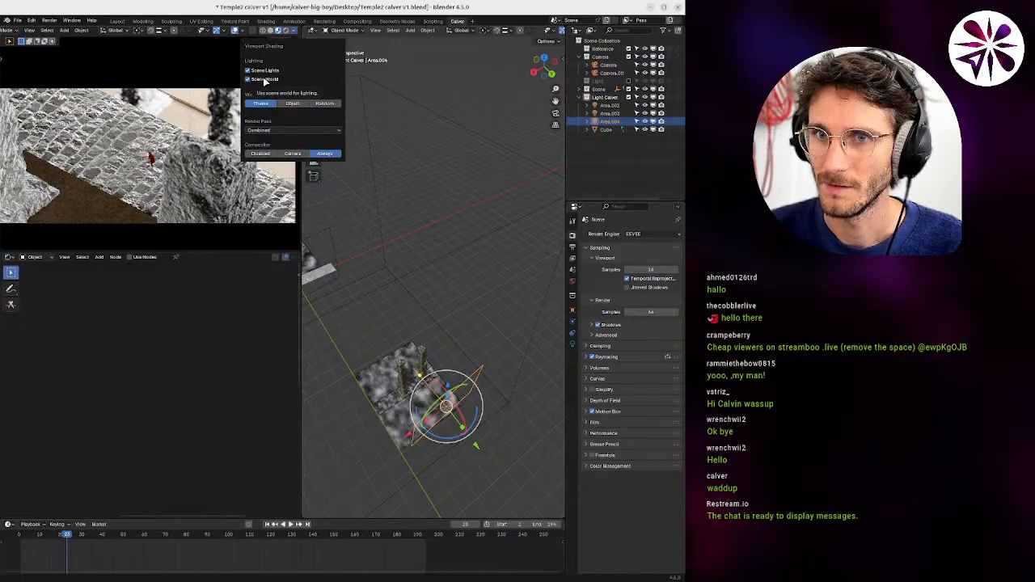
Select the fog cube and switch the render engine back to Cycles.
click(432, 119)
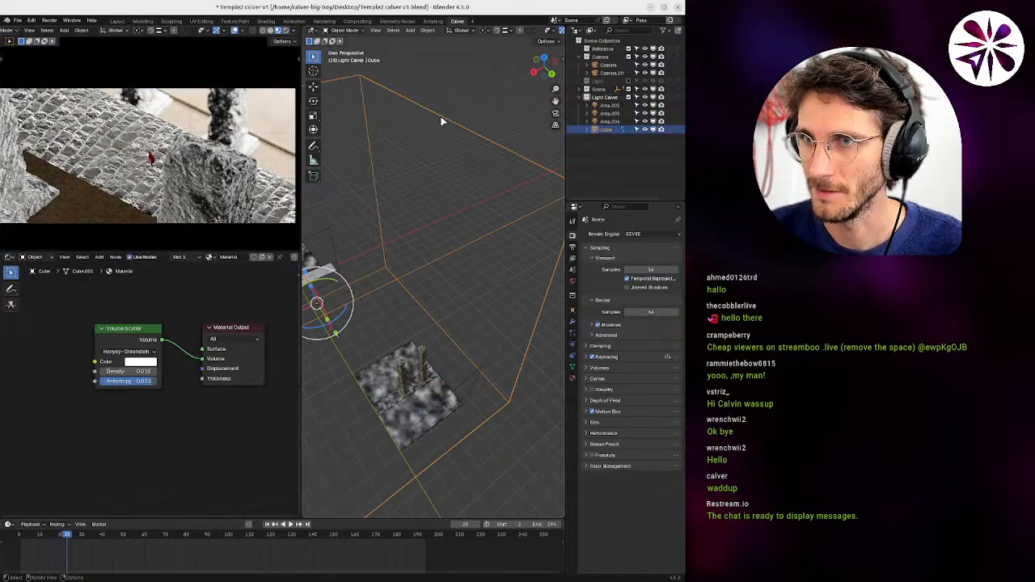
click(651, 233)
click(638, 261)
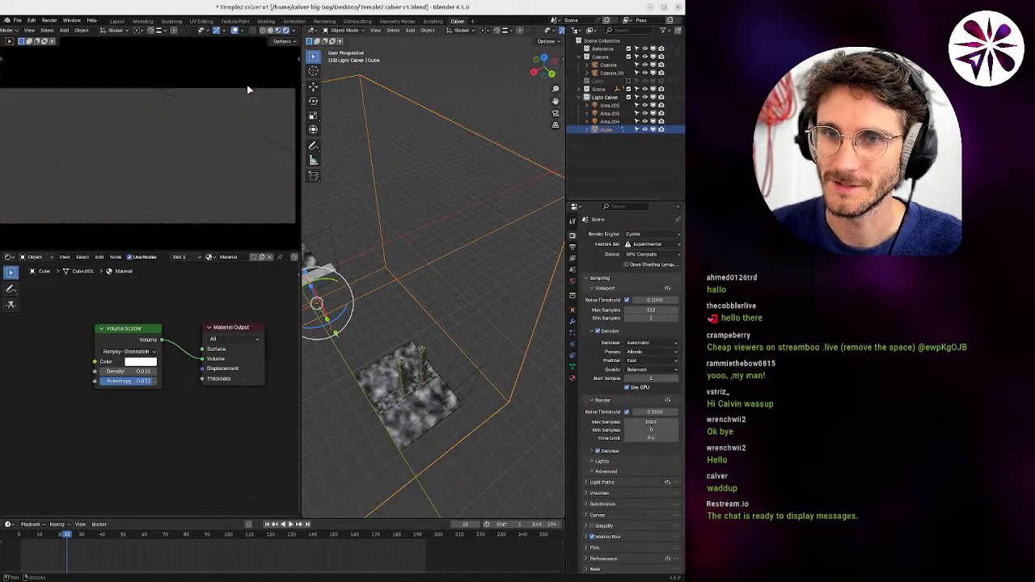
Set the scene camera's depth-of-field F-stop to 1.2 and refine it to 1.4.
middle_drag(389, 368, 507, 324)
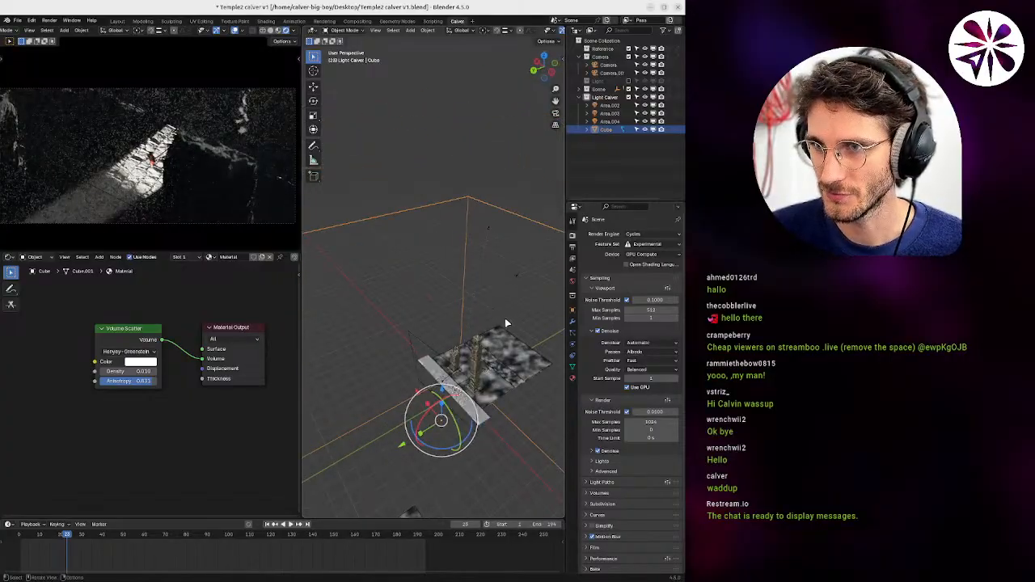
click(483, 236)
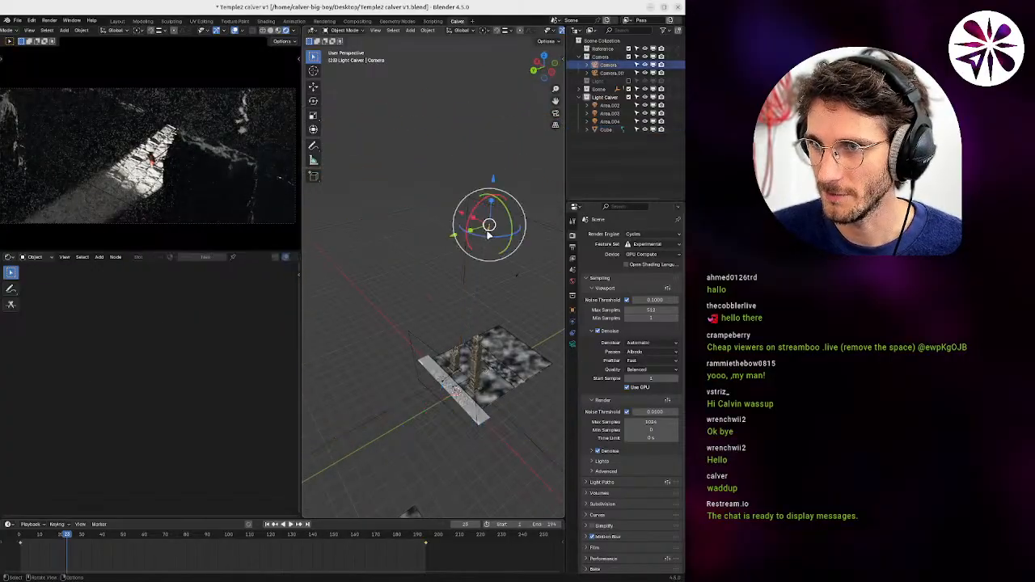
click(575, 346)
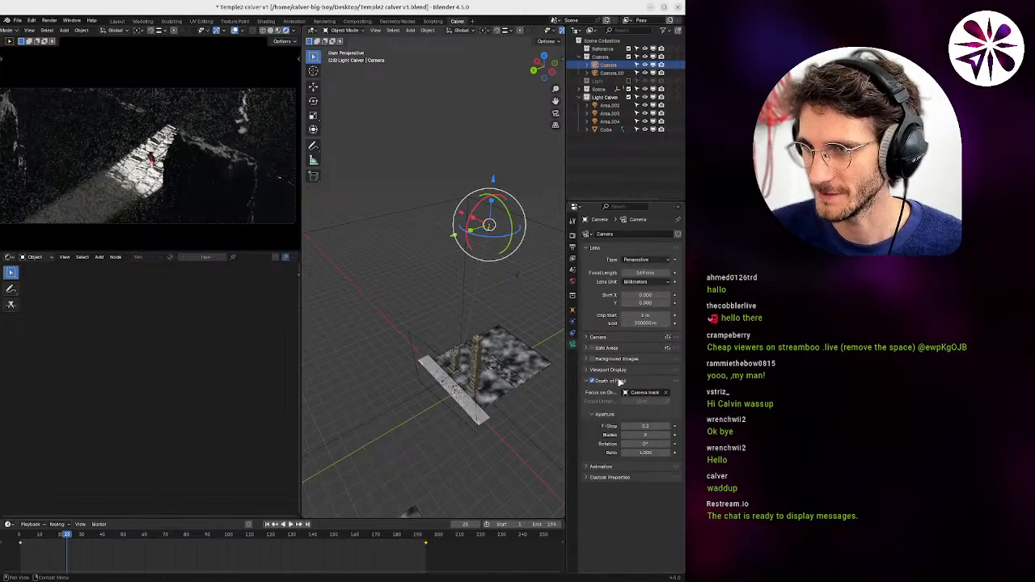
click(651, 424)
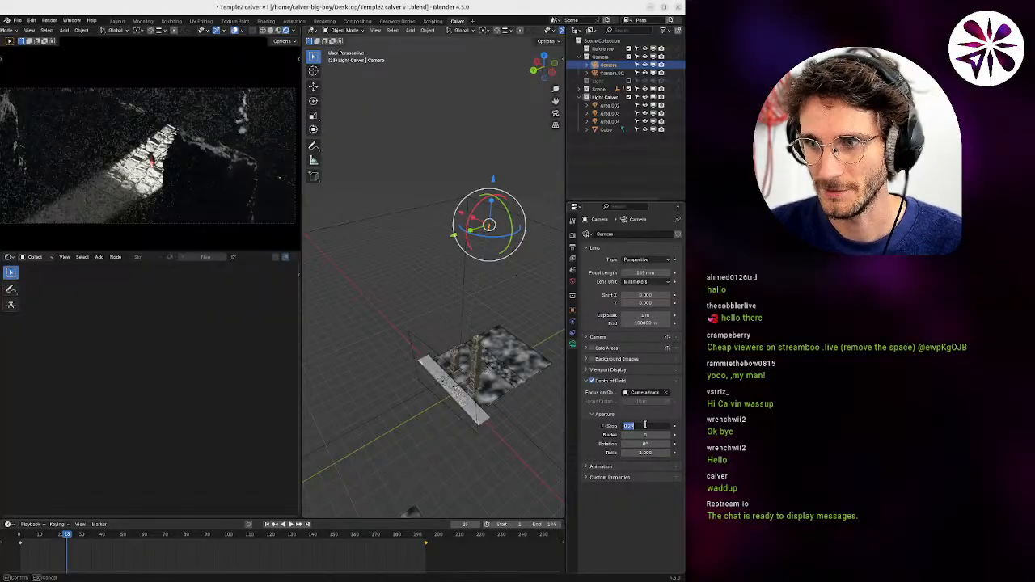
text(1)
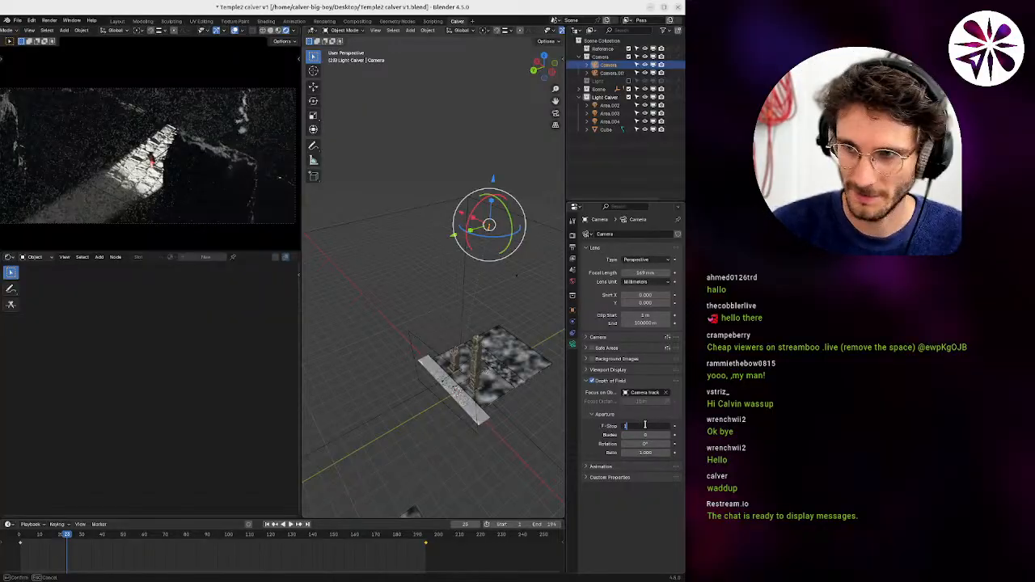
text(.2)
key(Return)
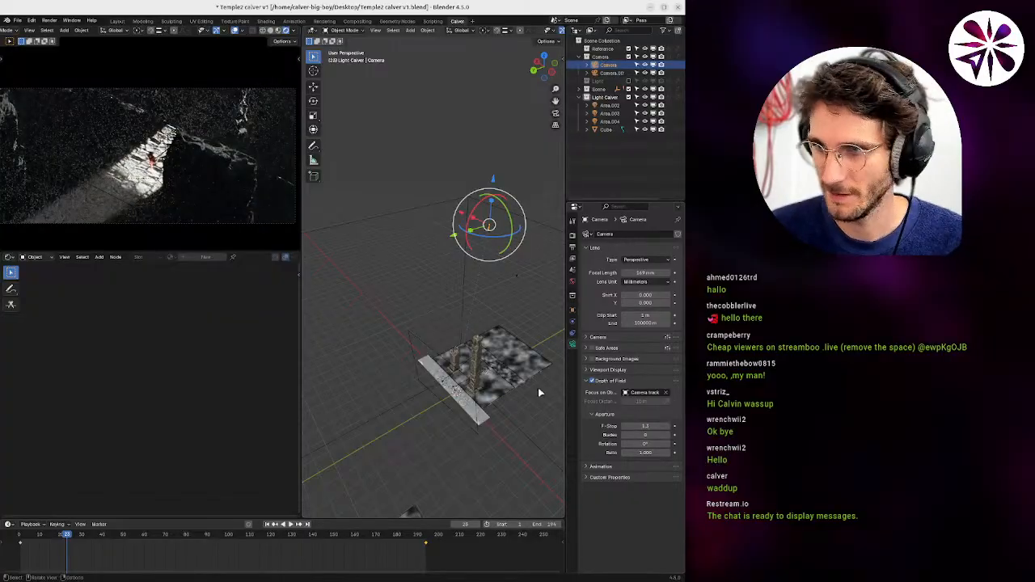
drag(630, 417, 644, 417)
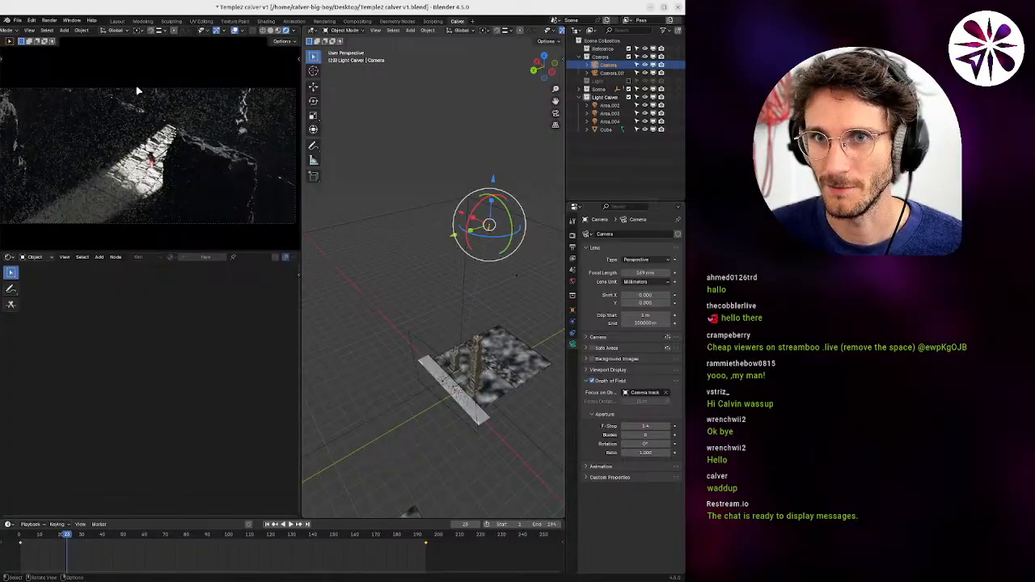
Select the area light at the distant pillars and, in top view, rotate and shift it along the far side of their ground block.
middle_drag(396, 282, 411, 342)
key(KP_0)
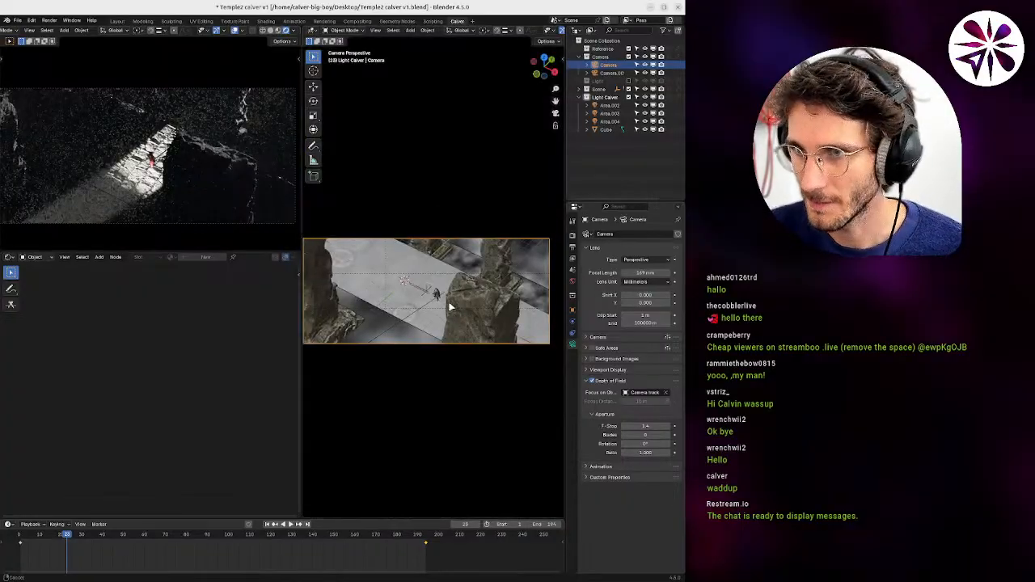
middle_drag(468, 261, 467, 296)
click(460, 252)
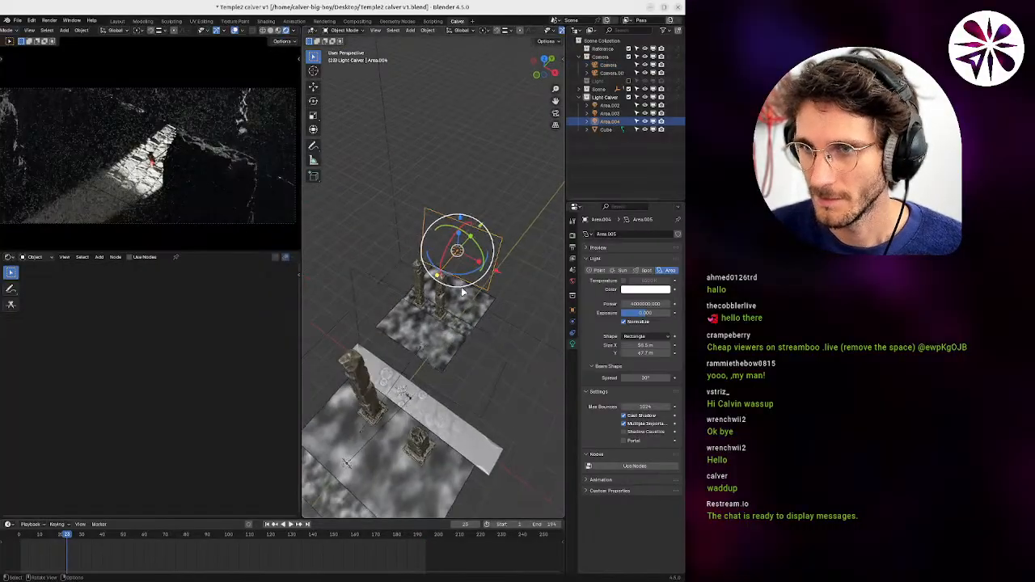
key(KP_7)
key(r)
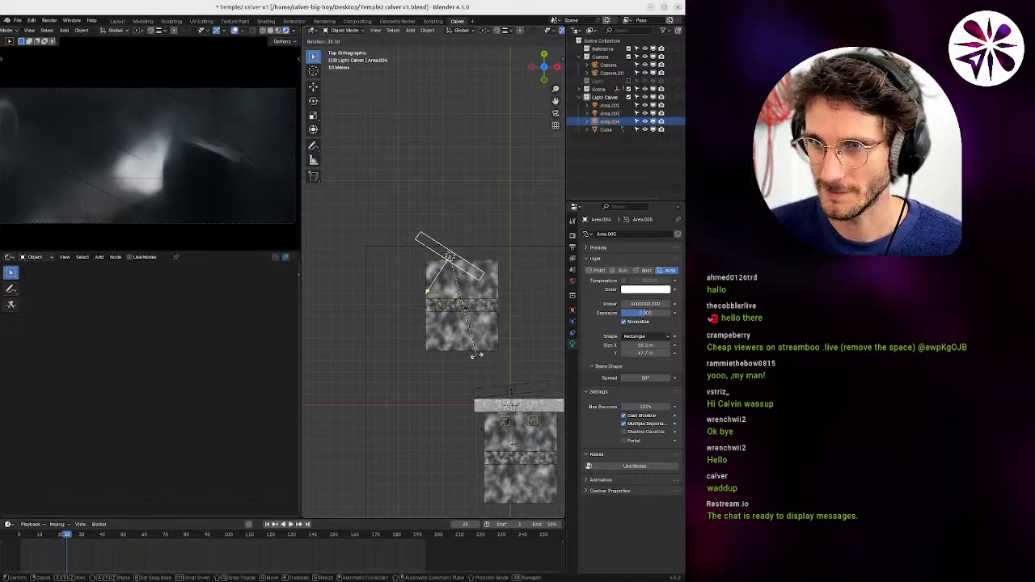
click(510, 372)
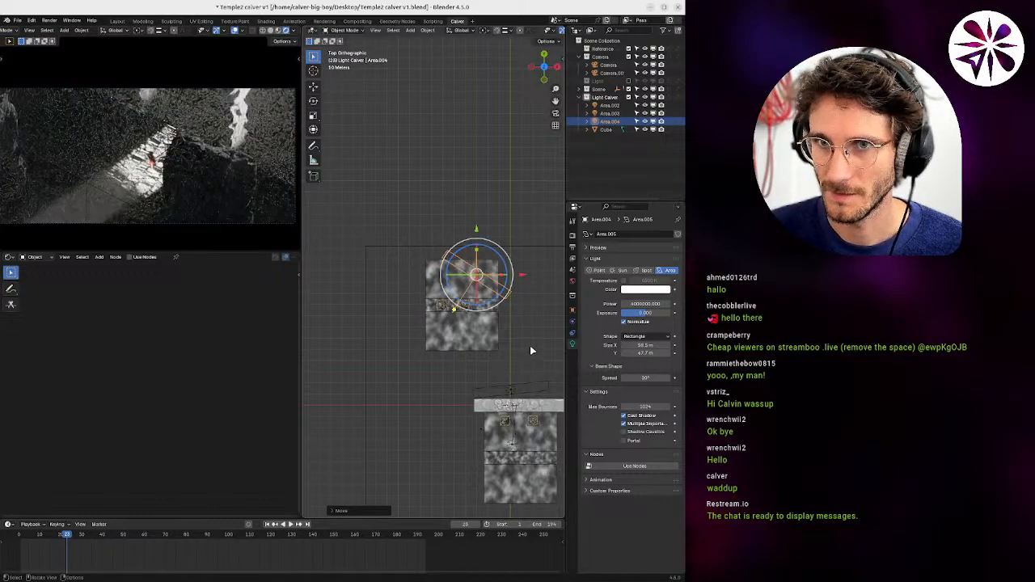
key(r)
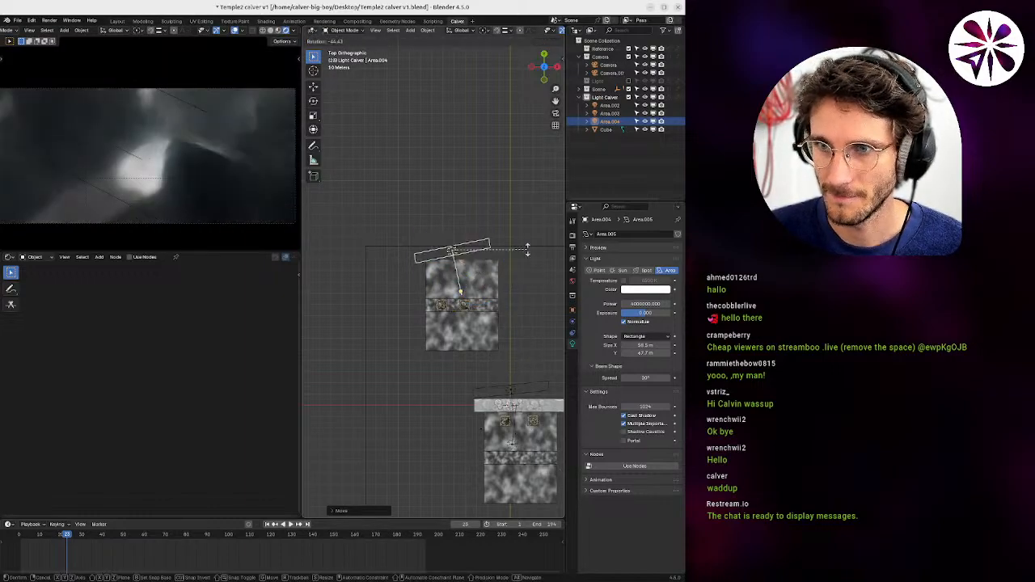
click(464, 256)
Swing the area light around to the negative X side of the distant pillars, angled toward them.
key(r)
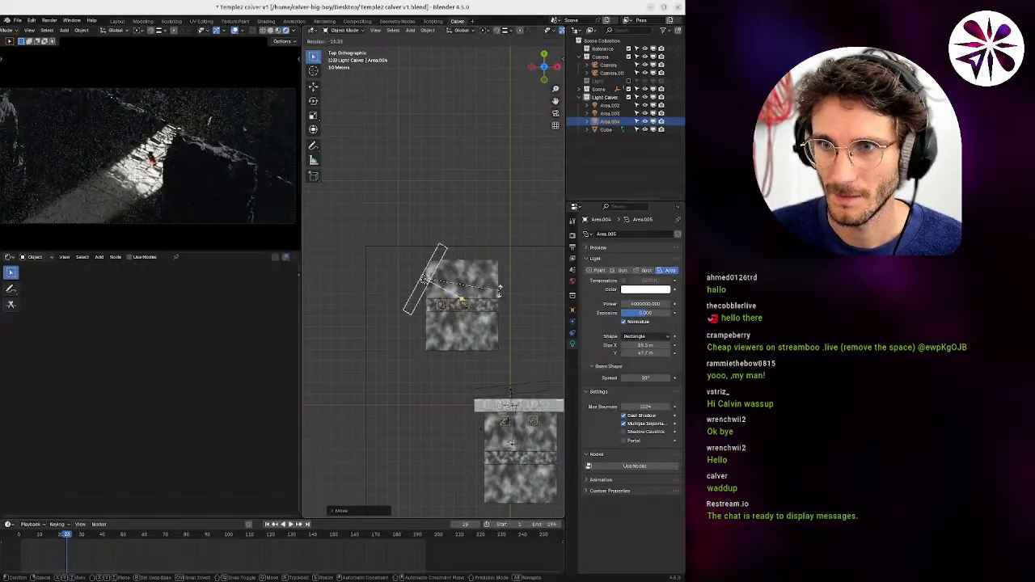
click(484, 252)
key(g)
click(468, 313)
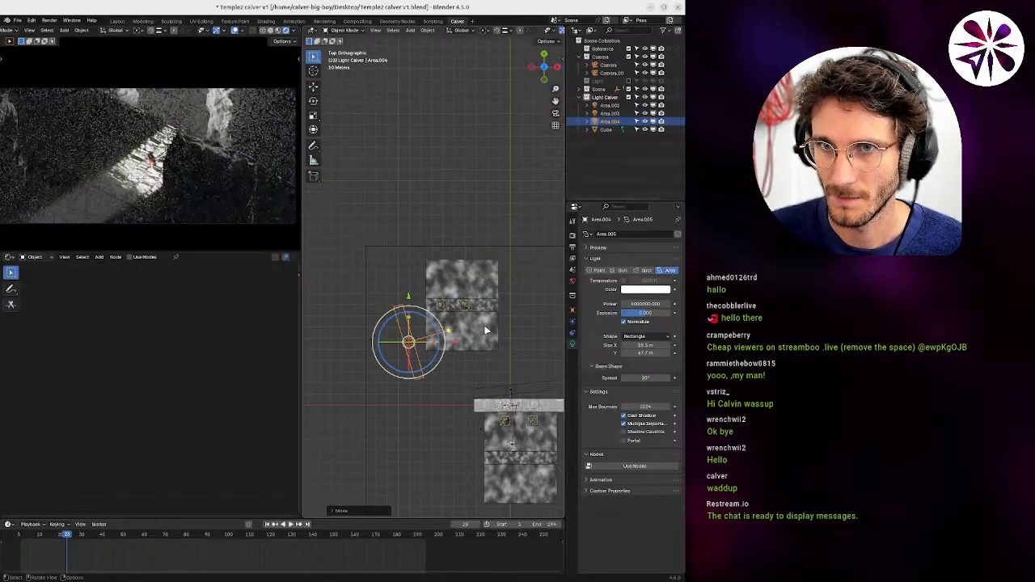
key(g)
click(489, 304)
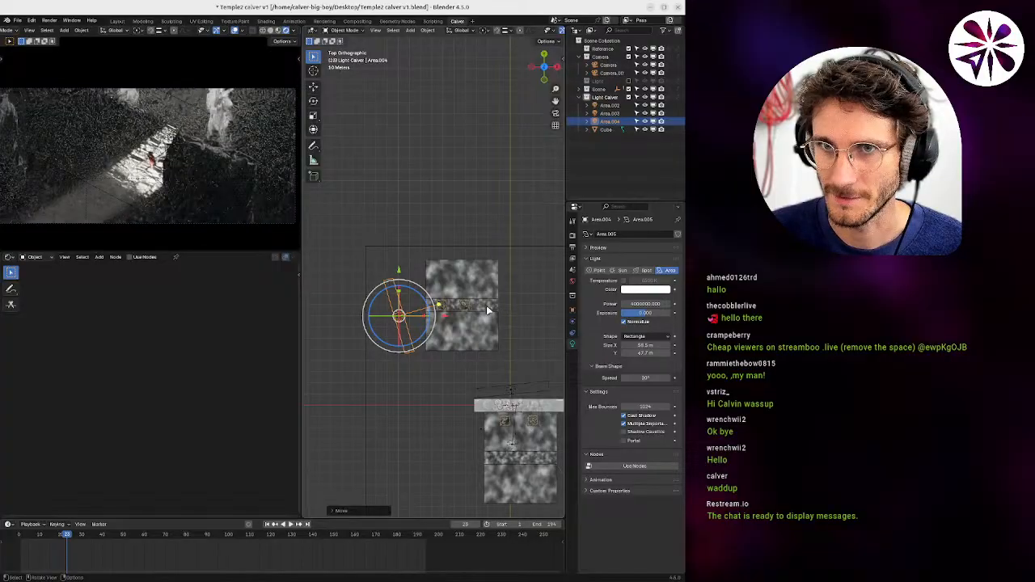
Fine-tune the area light's position and rotation so it sits farther out and faces the distant pillars along positive X.
key(r)
click(483, 342)
key(g)
click(486, 314)
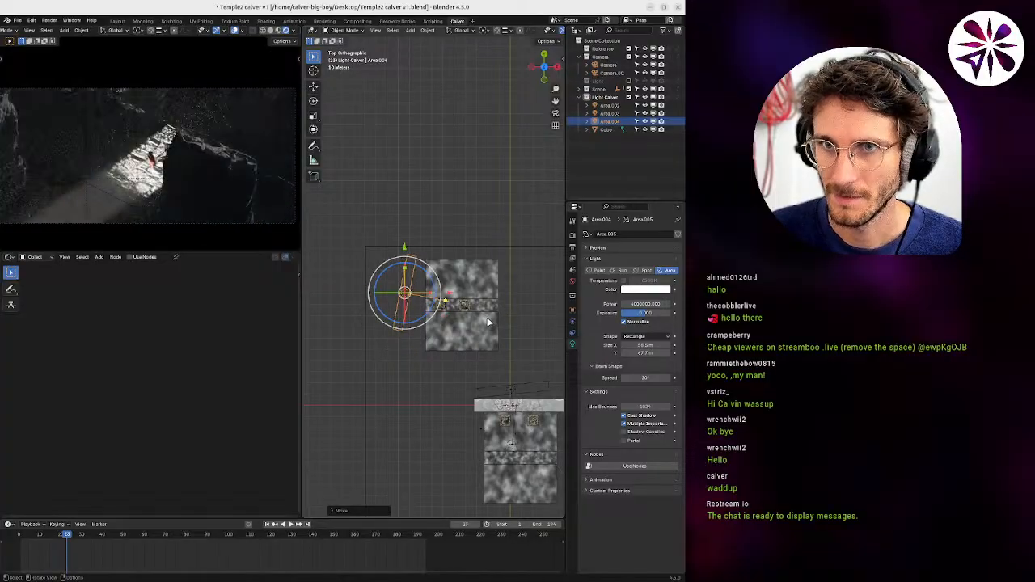
key(r)
click(492, 287)
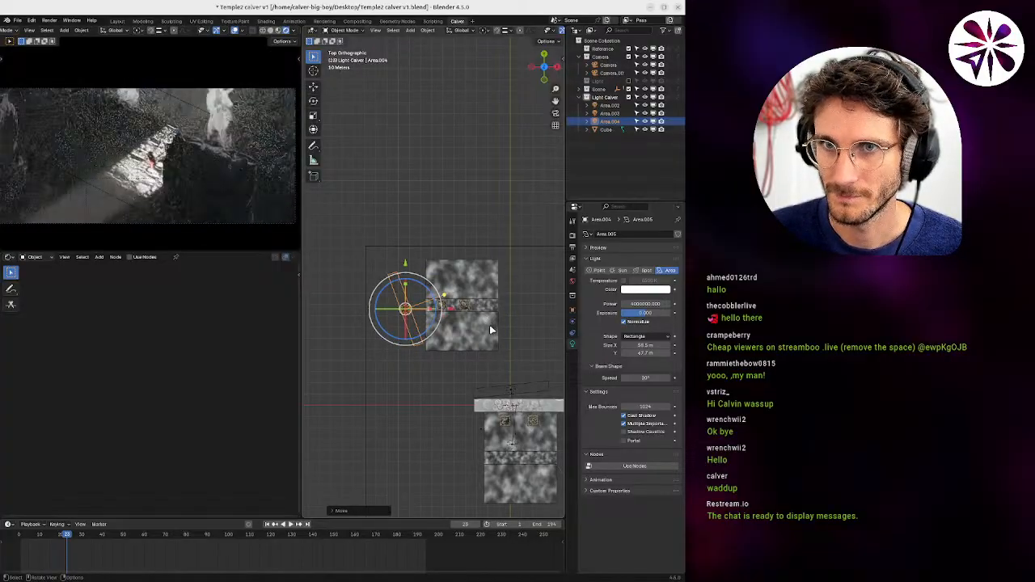
key(g)
click(469, 327)
key(r)
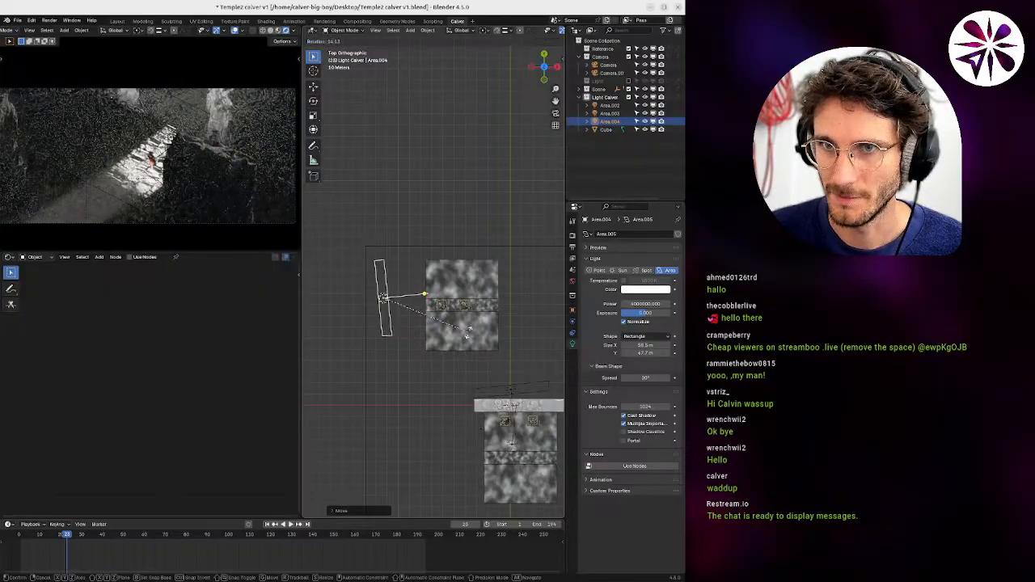
click(474, 329)
key(g)
click(474, 328)
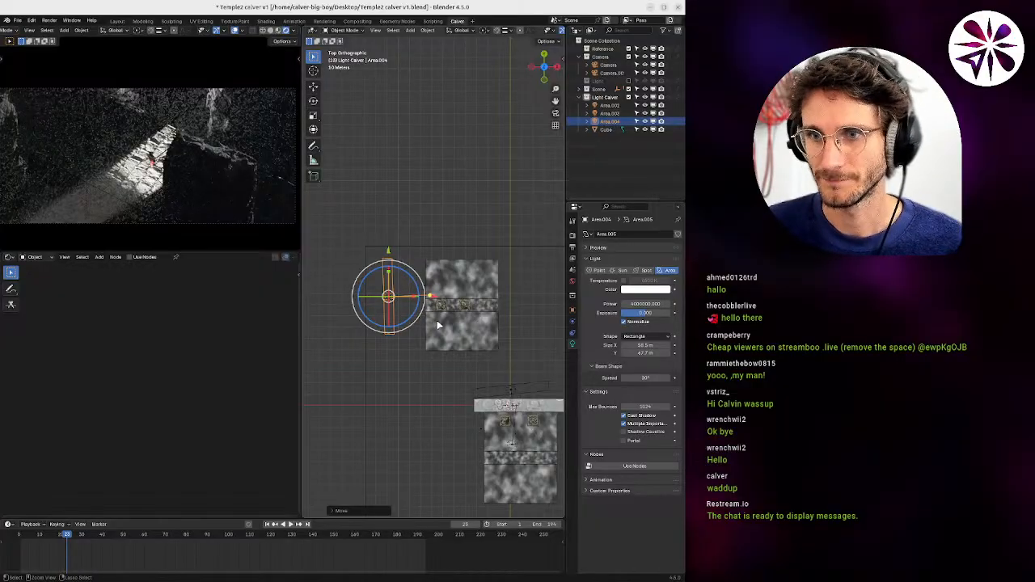
Save the file and switch the camera viewport to Solid shading.
key(ctrl+s)
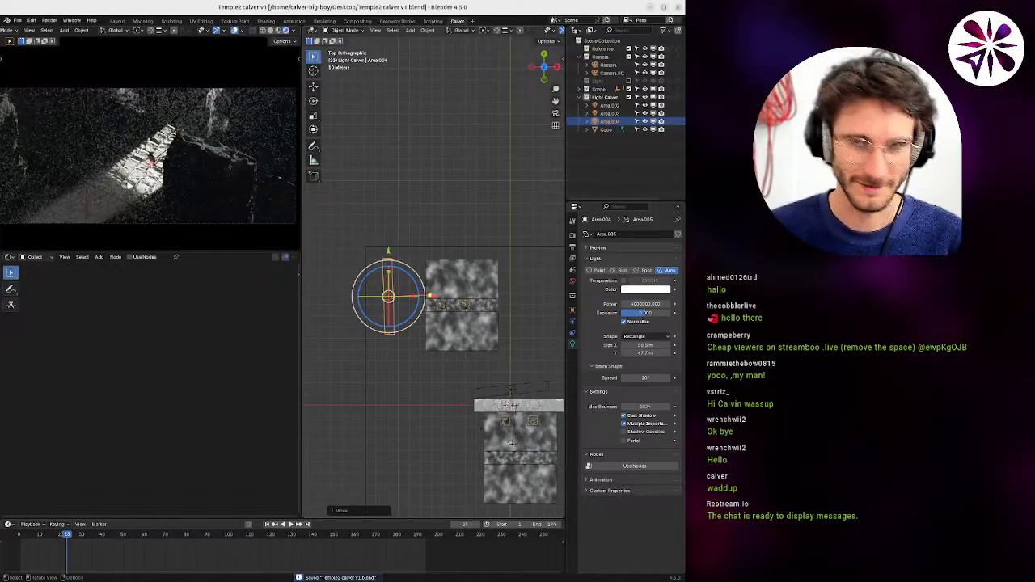
key(z)
click(216, 186)
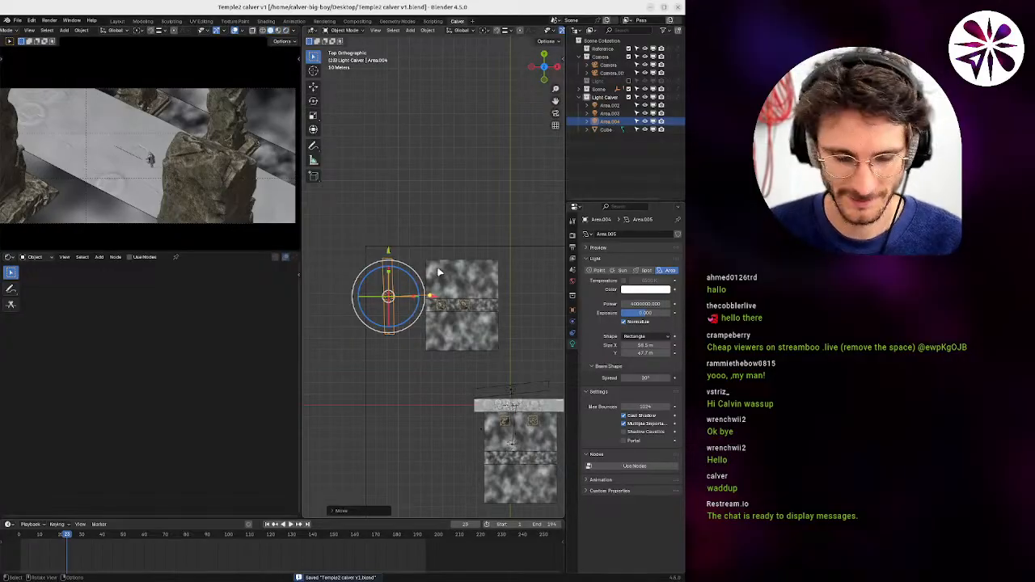
Start a test render of the current frame in a maximized window and close that window.
key(F12)
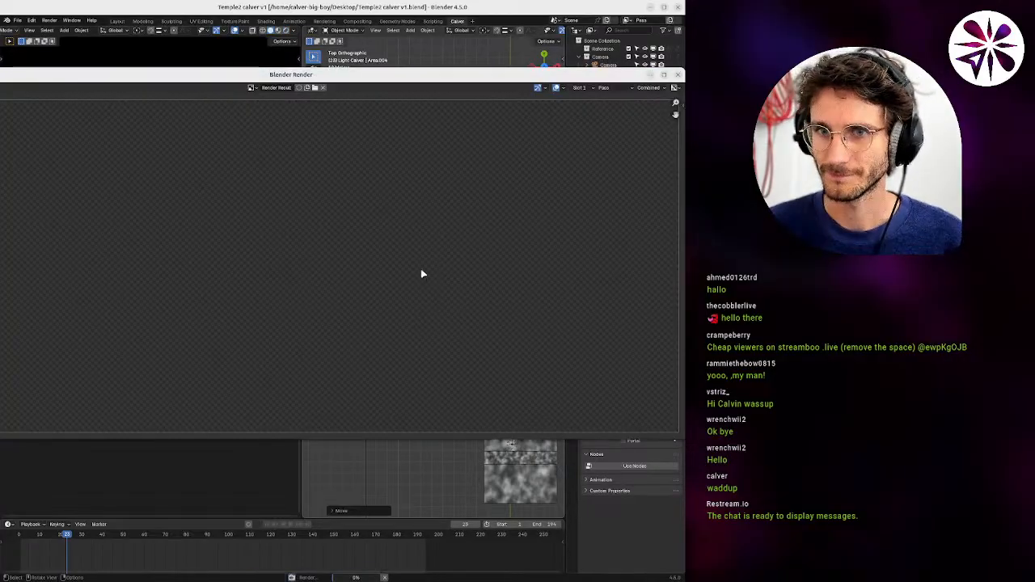
super+drag(367, 272, 672, 287)
key(super+Up)
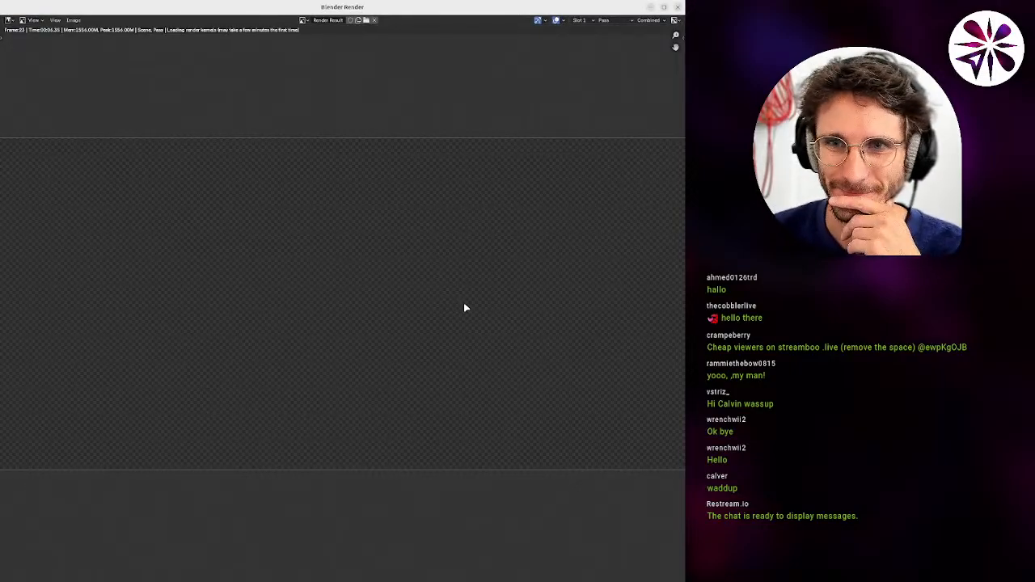
click(677, 7)
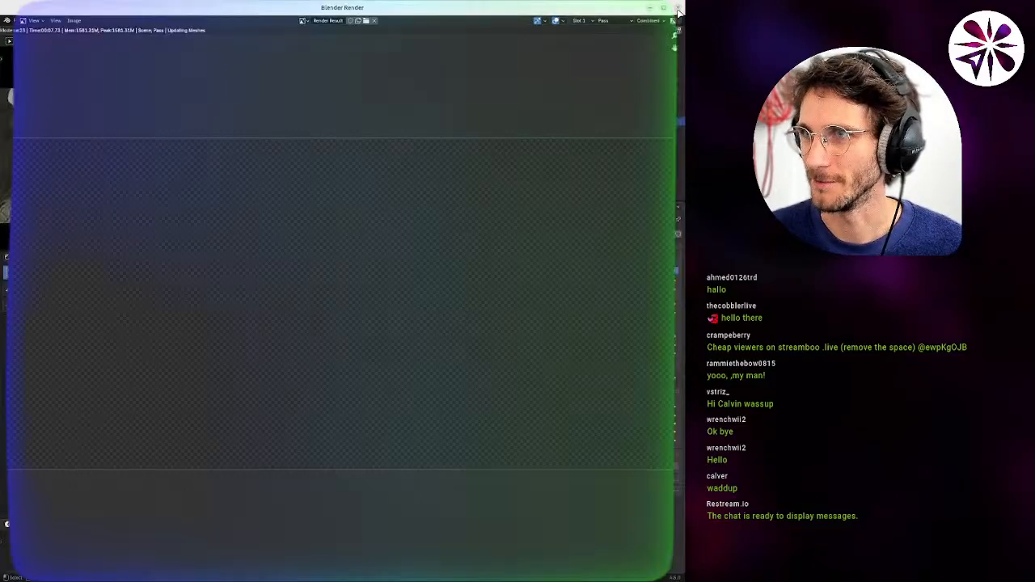
Set the interface preference for temporary editors so renders open in the Image Editor.
click(16, 20)
mouse_move(32, 20)
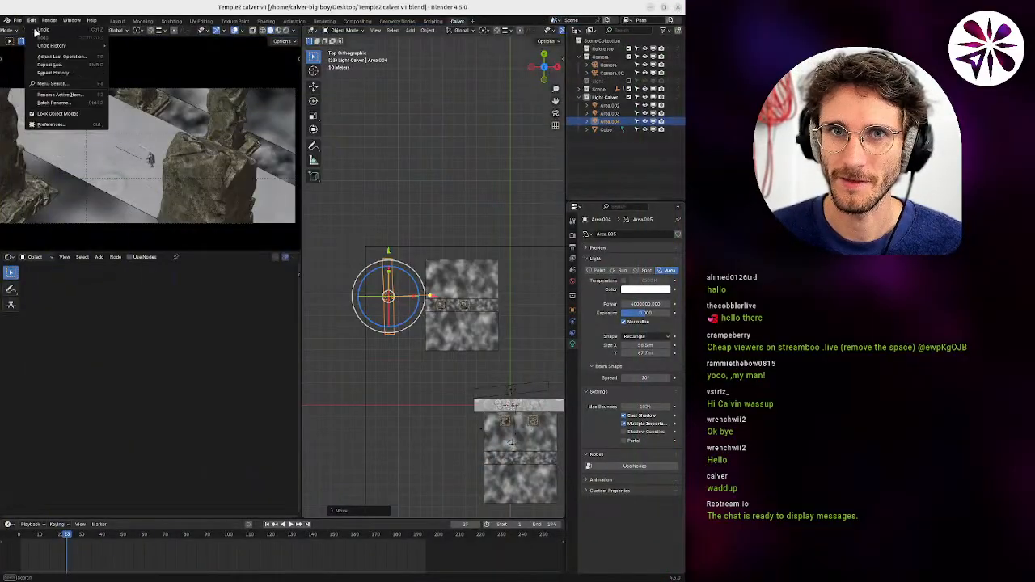
click(65, 124)
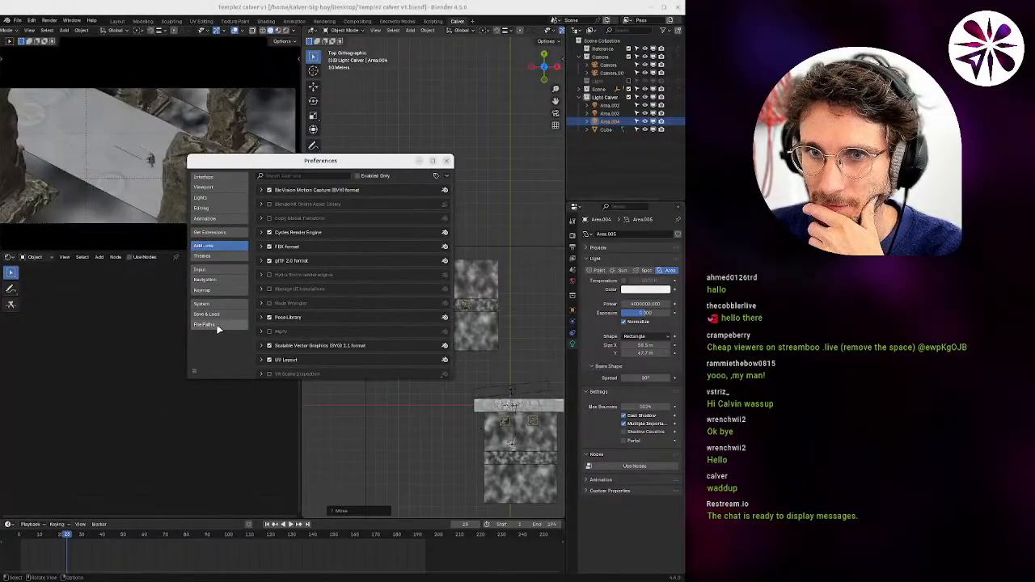
click(218, 186)
click(226, 175)
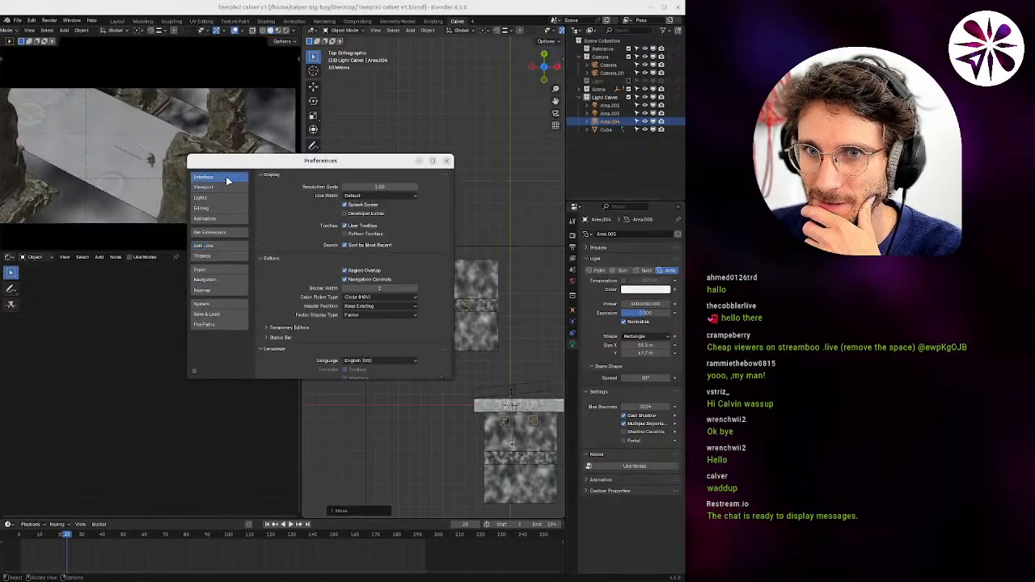
scroll(289, 279, down, 2)
click(289, 280)
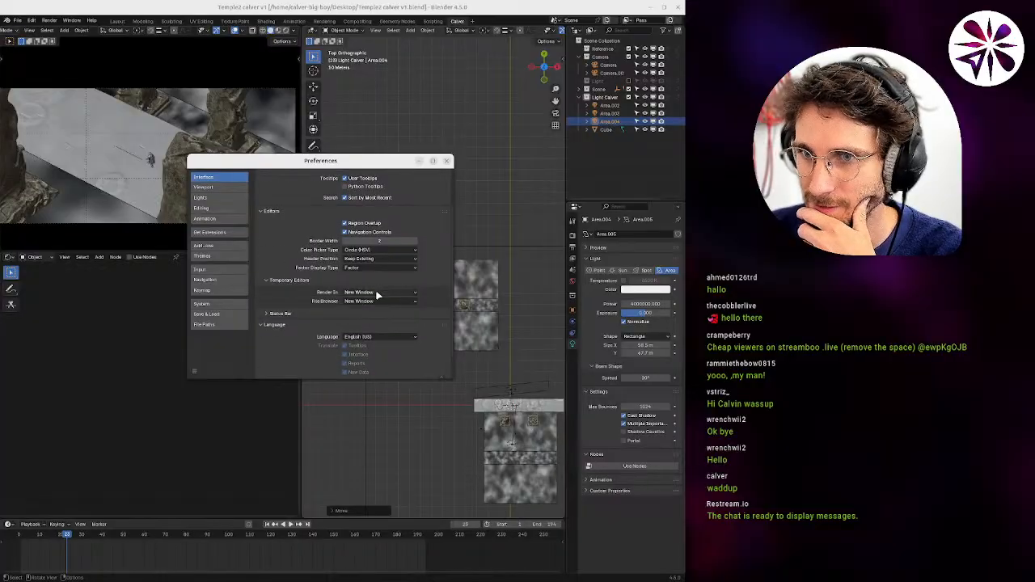
click(378, 292)
click(374, 320)
click(446, 161)
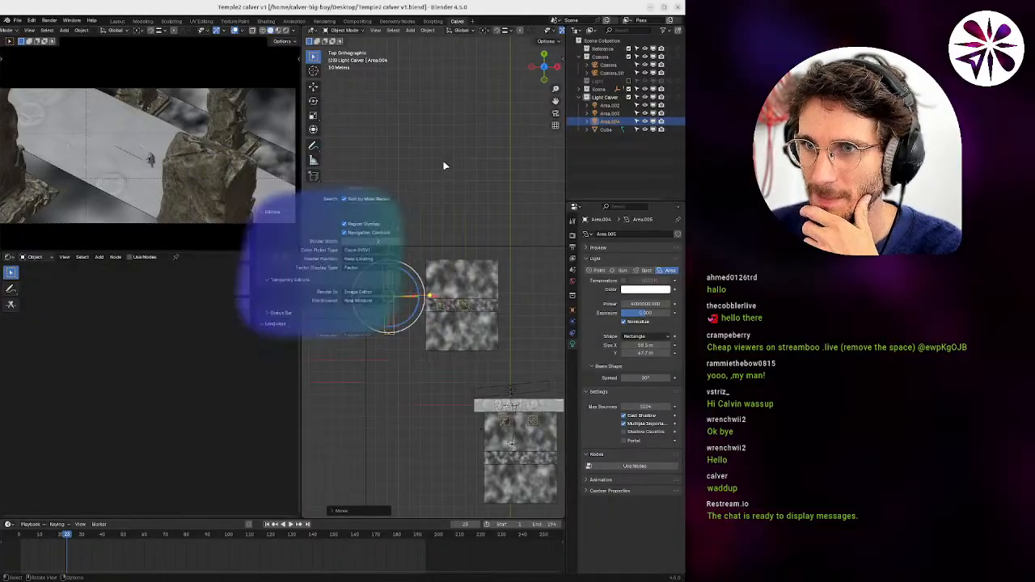
Render the current frame and show the result in a maximized Image Editor.
key(F12)
key(ctrl+space)
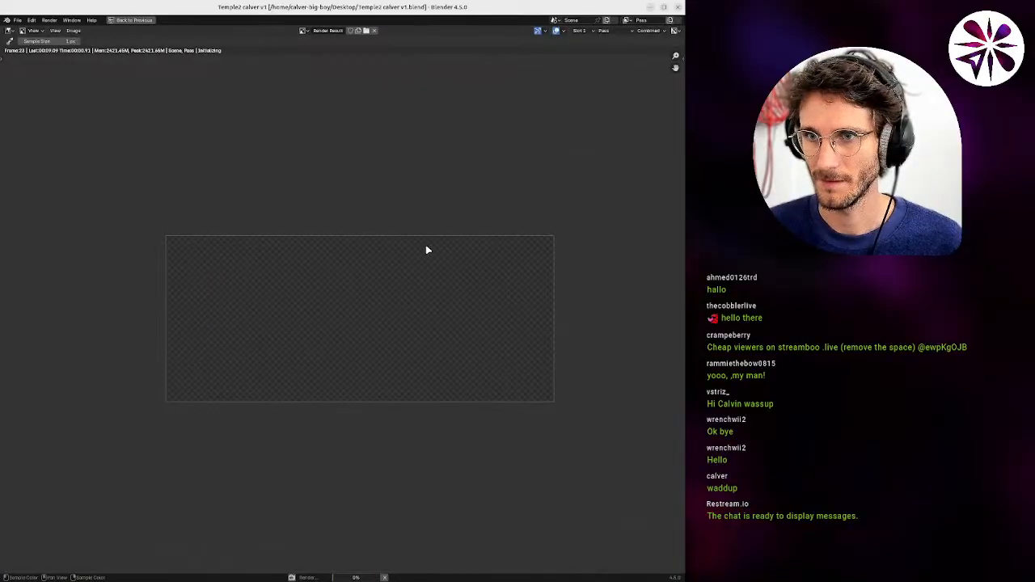
ctrl+middle_drag(400, 284, 406, 197)
mouse_move(390, 231)
middle_down()
mouse_move(403, 208)
mouse_move(400, 219)
middle_up()
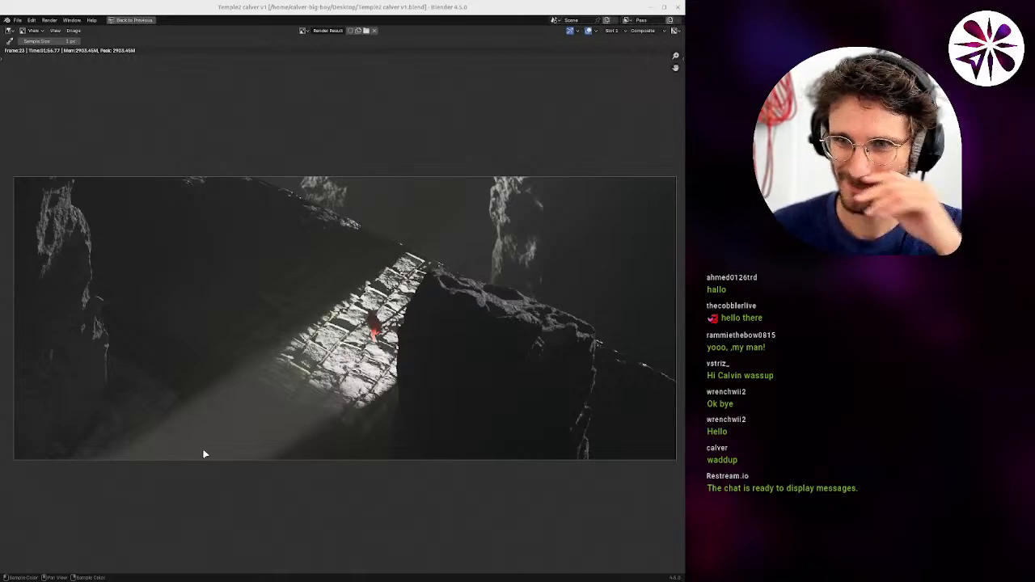
Examine the finished render around the lit path, the character and the pillar rims, and return to the scene layout.
middle_drag(330, 351, 363, 348)
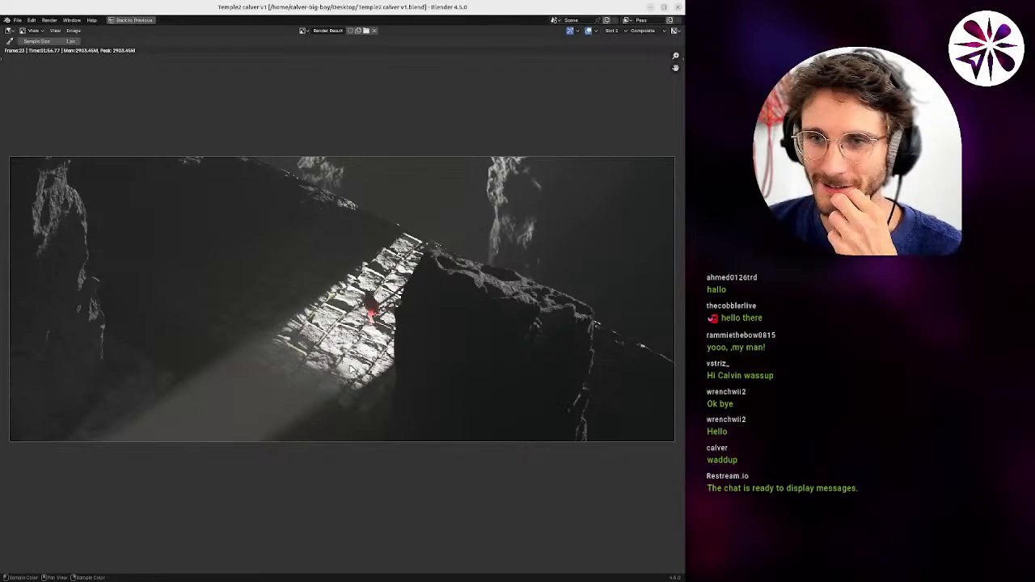
middle_drag(370, 356, 383, 366)
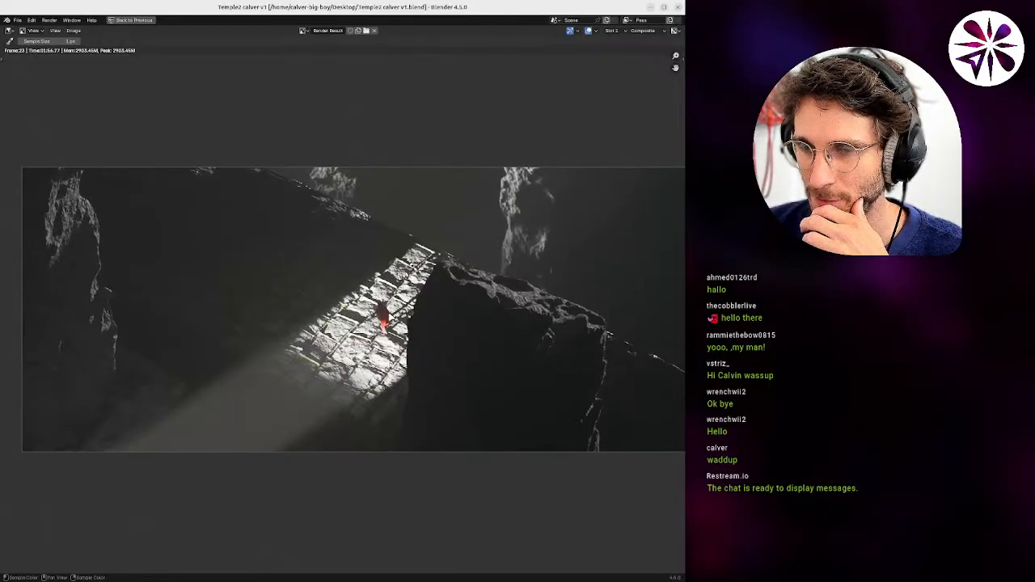
middle_drag(383, 320, 369, 324)
scroll(372, 325, up, 1)
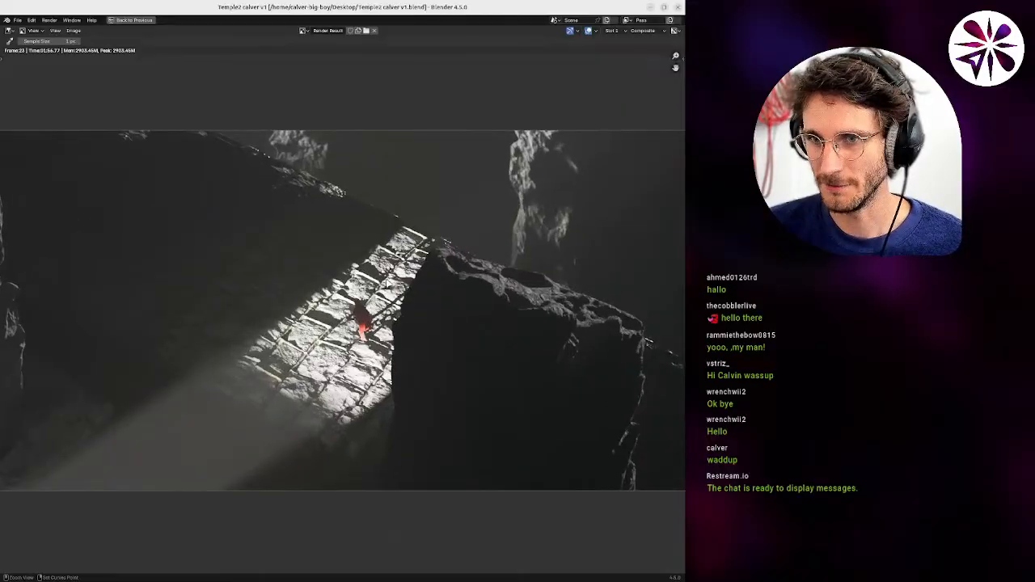
scroll(374, 325, up, 1)
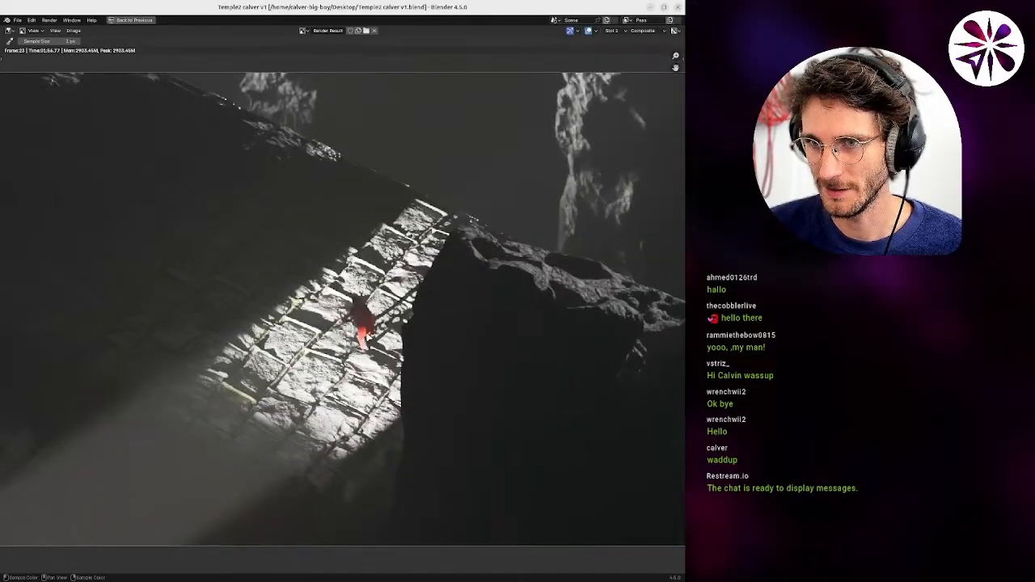
scroll(363, 325, down, 2)
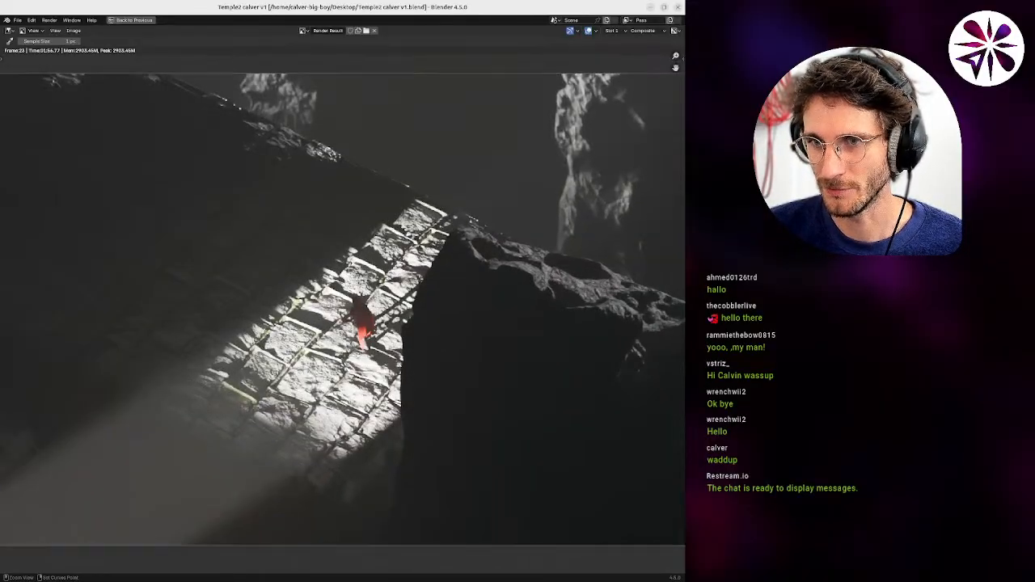
middle_drag(358, 360, 362, 347)
ctrl+middle_drag(361, 347, 369, 328)
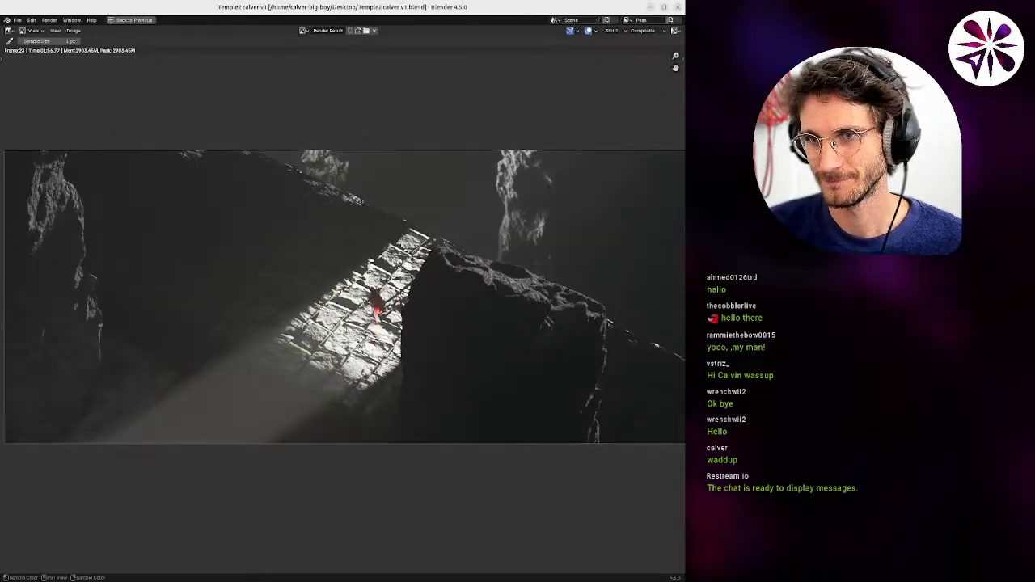
mouse_move(368, 346)
middle_down()
mouse_move(354, 348)
mouse_move(364, 347)
middle_up()
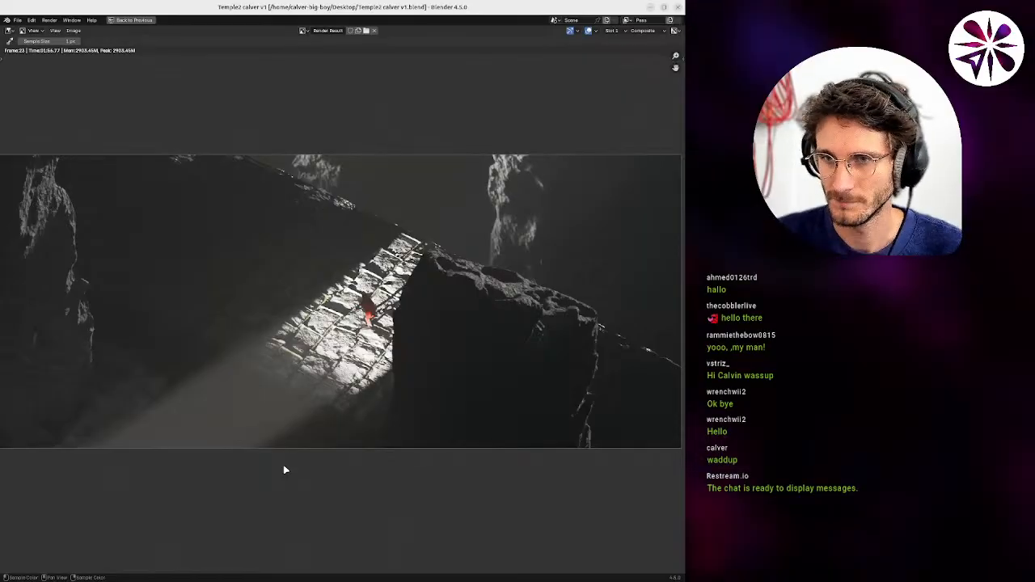
key(Escape)
key(ctrl+space)
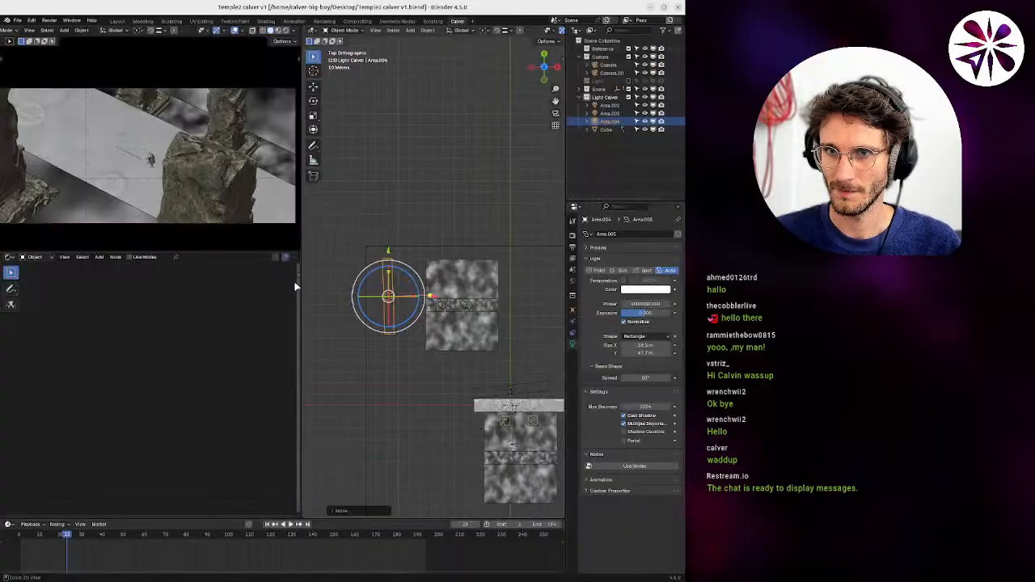
Switch the camera viewport to Rendered shading with overlays hidden, framed closely on the character.
key(z)
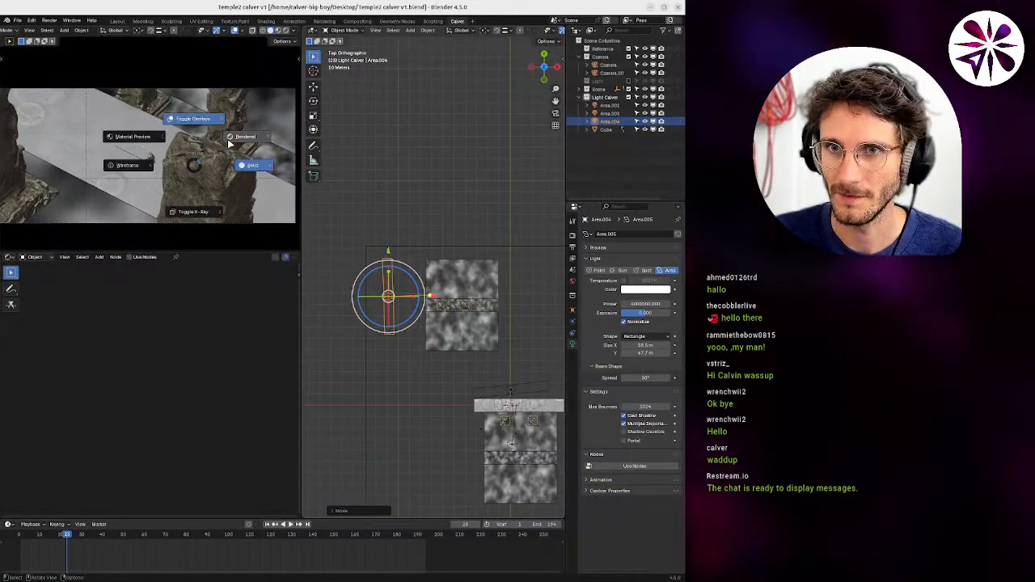
click(240, 138)
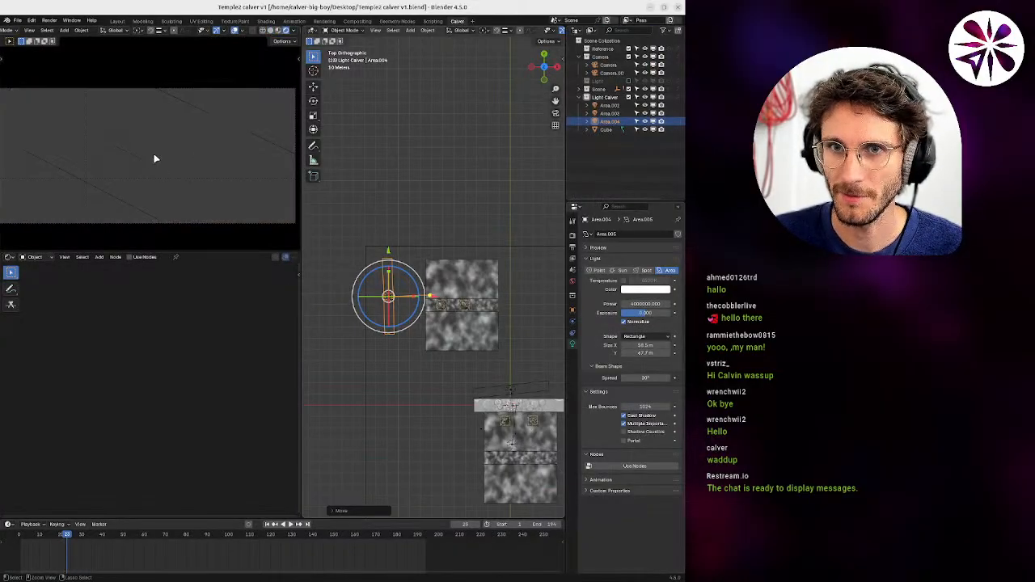
ctrl+middle_drag(153, 155, 161, 131)
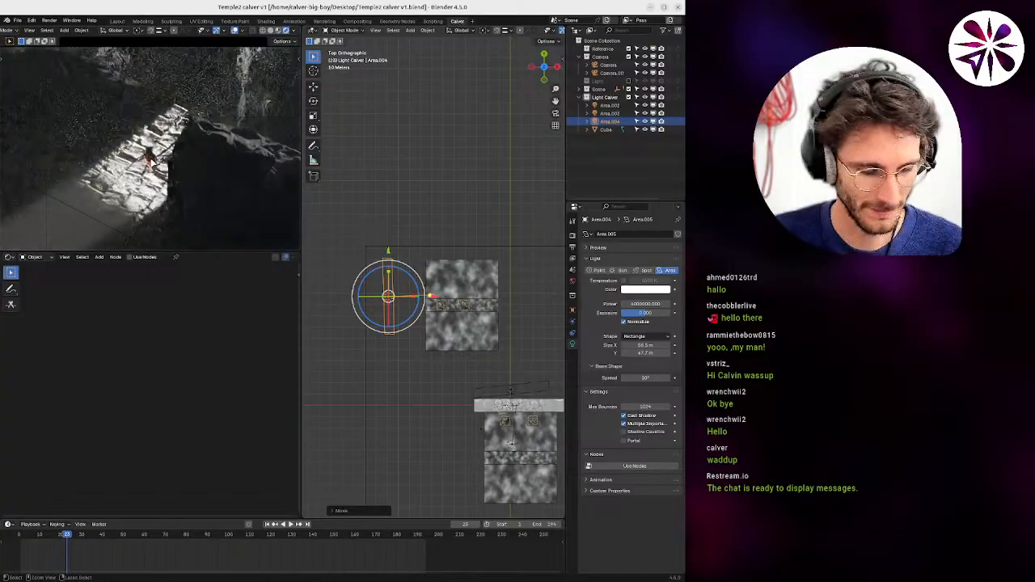
click(235, 32)
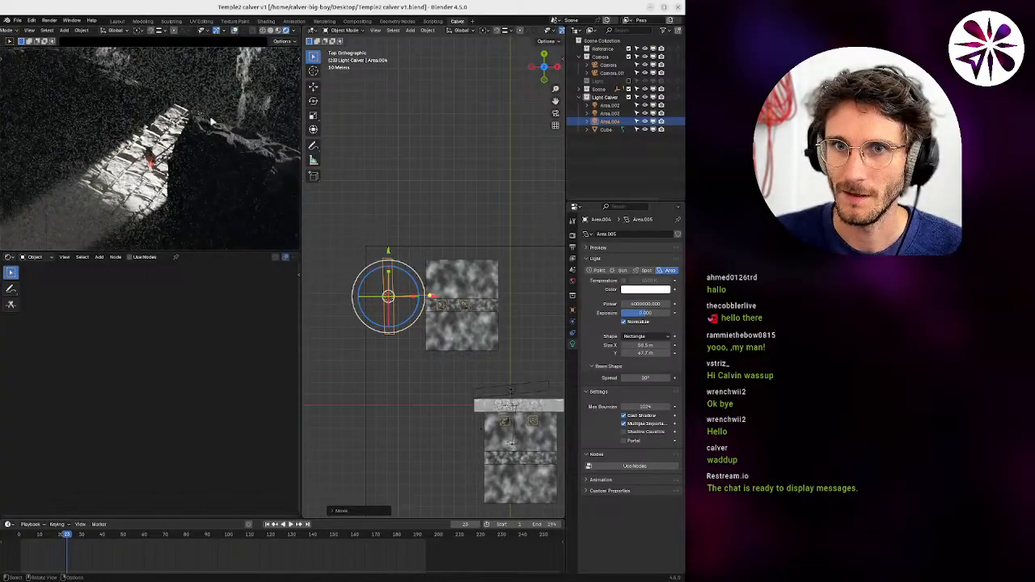
ctrl+middle_drag(164, 149, 159, 127)
Add an area light on the road near the character.
middle_drag(363, 226, 371, 303)
ctrl+middle_drag(372, 303, 368, 425)
shift+middle_drag(437, 293, 389, 323)
ctrl+middle_drag(390, 323, 543, 263)
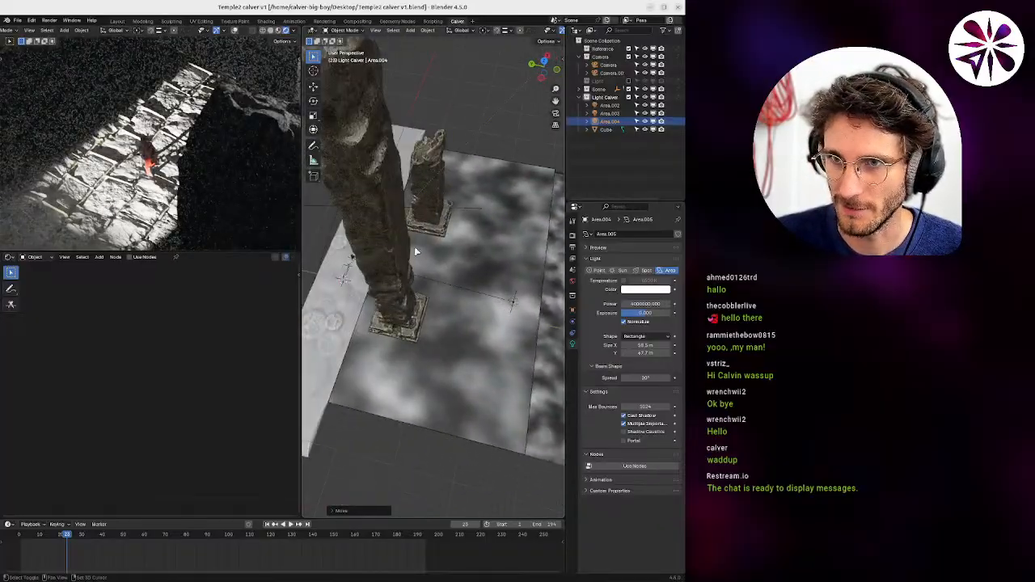
shift+middle_drag(414, 246, 372, 224)
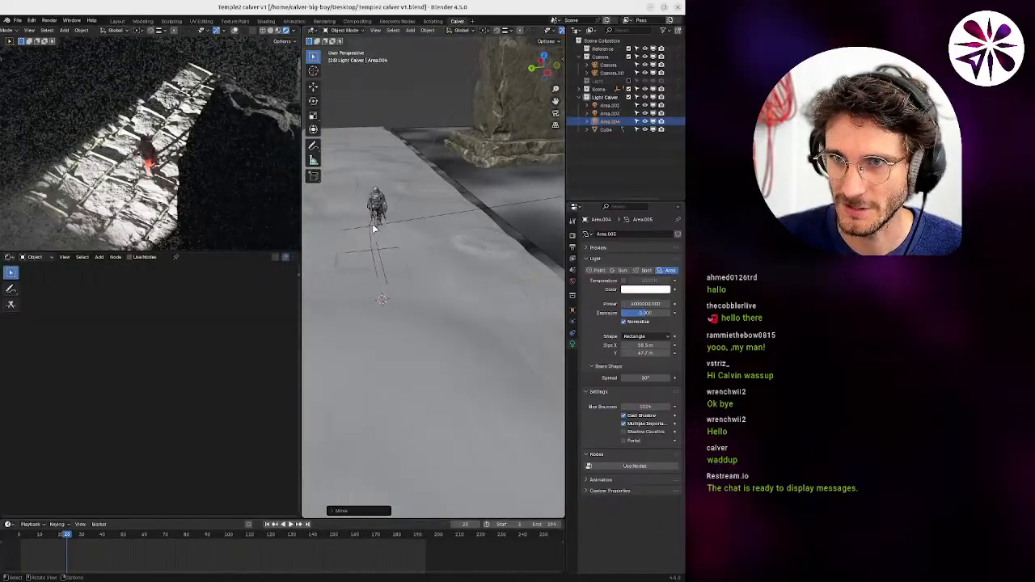
click(370, 230)
click(405, 239)
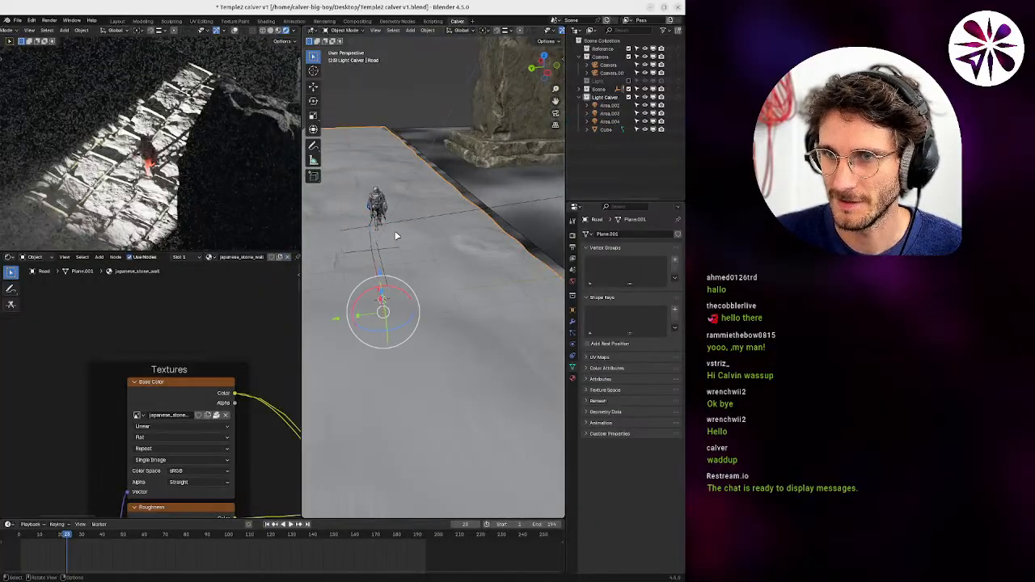
key(shift+a)
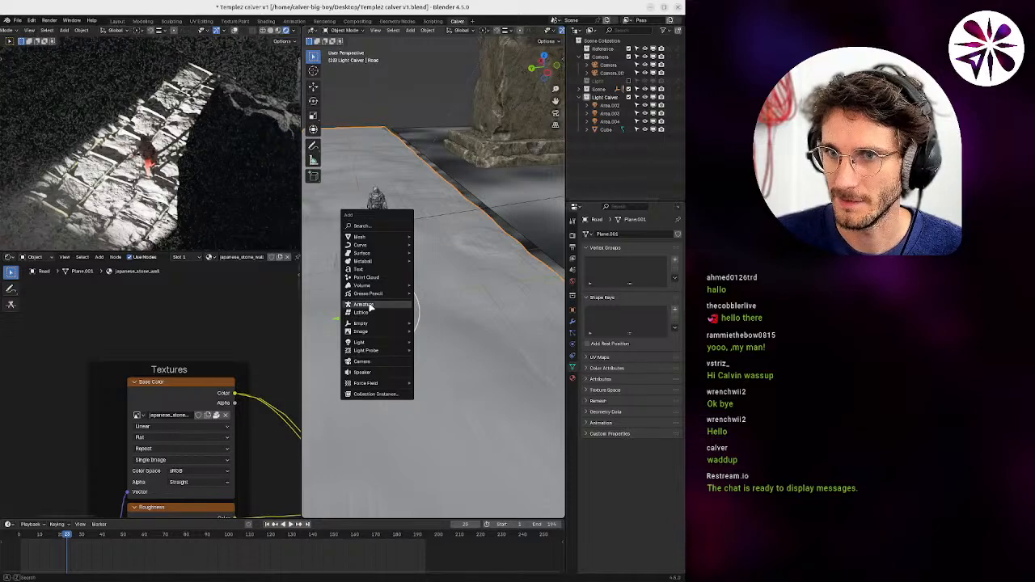
mouse_move(372, 346)
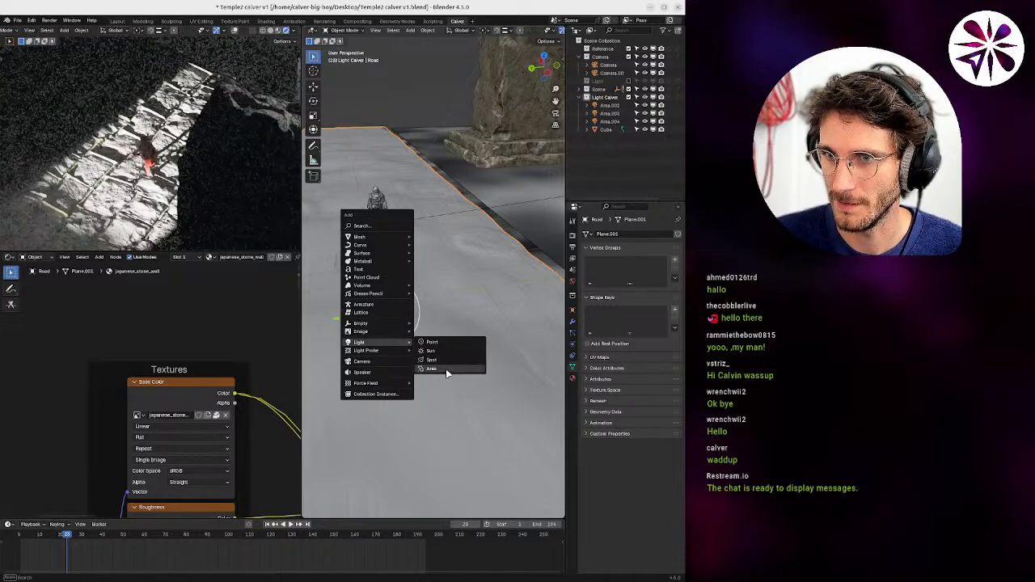
click(446, 371)
Move the new area light up beside the character and rotate it to face sideways toward him.
middle_drag(353, 271, 437, 260)
key(g)
click(464, 199)
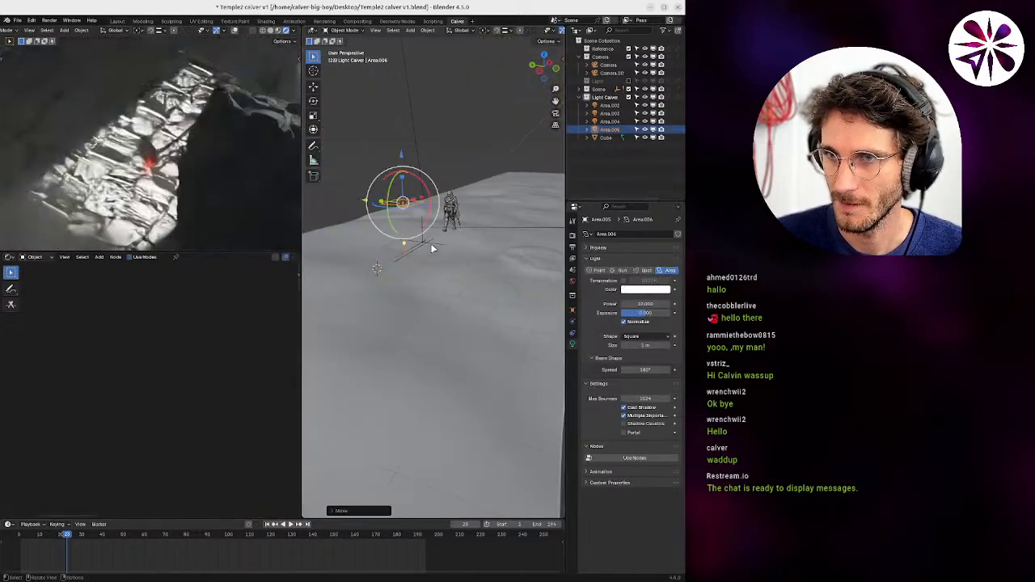
key(r)
key(r)
right_click(442, 249)
key(r)
click(471, 115)
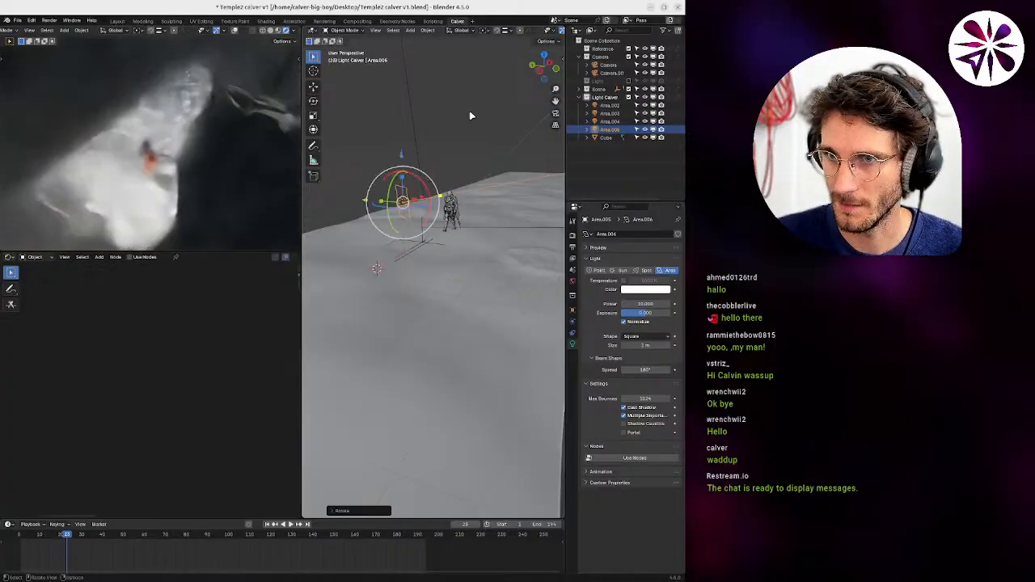
Move the area light below the road's edge behind the character and tilt it up toward him.
middle_drag(471, 115, 506, 226)
key(g)
click(450, 282)
middle_drag(450, 283, 558, 229)
key(g)
click(529, 295)
key(r)
click(519, 318)
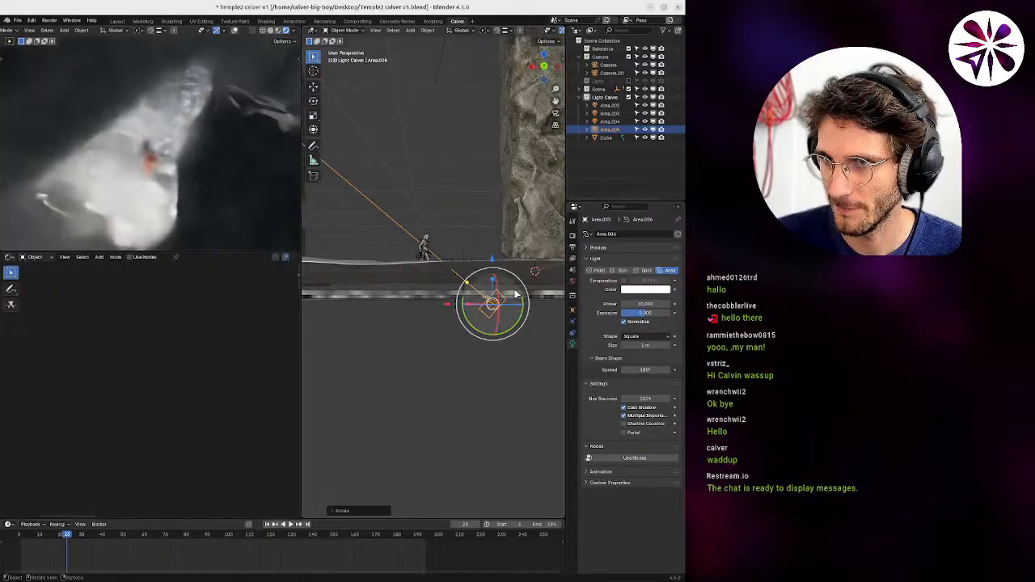
Turn off shadow casting for the new area light, set its power to 100, and check its ray visibility options.
middle_drag(516, 294, 485, 323)
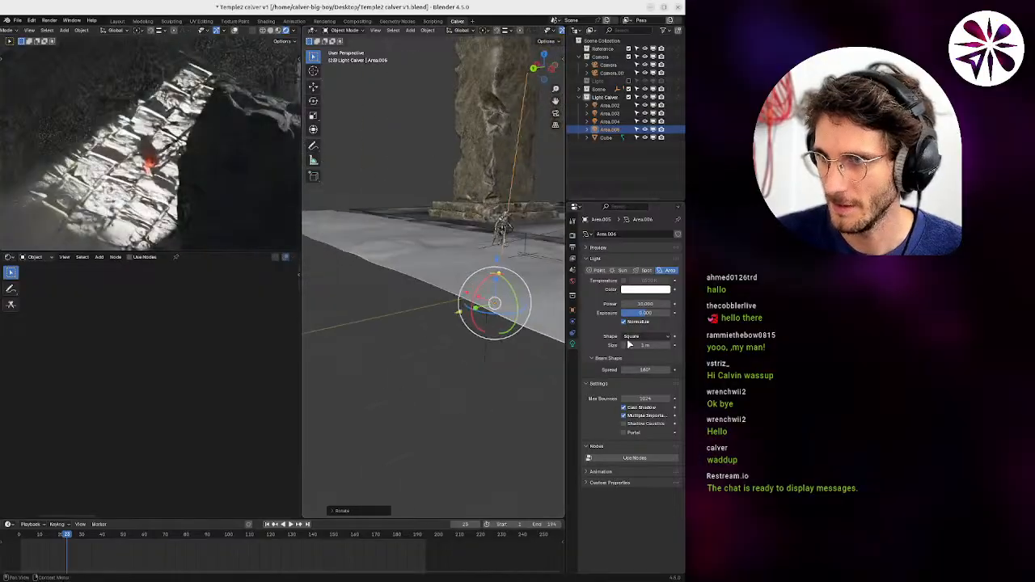
click(638, 409)
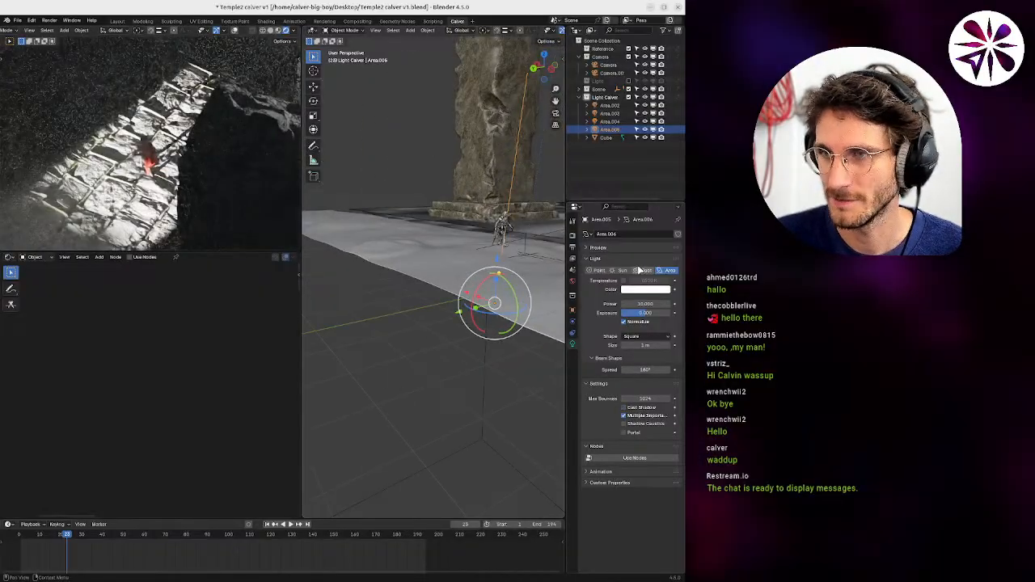
click(642, 303)
text(100)
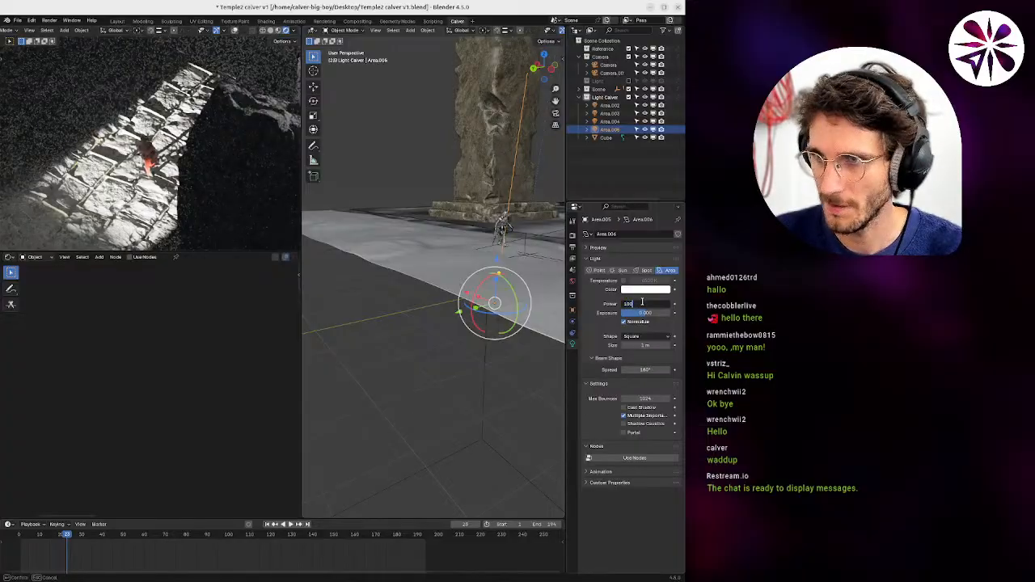
key(Return)
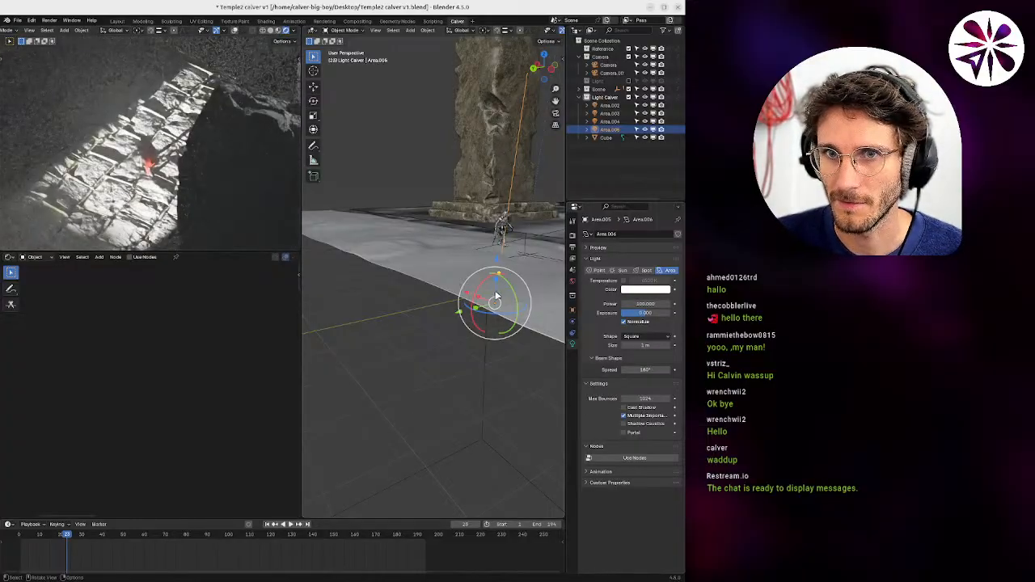
click(572, 310)
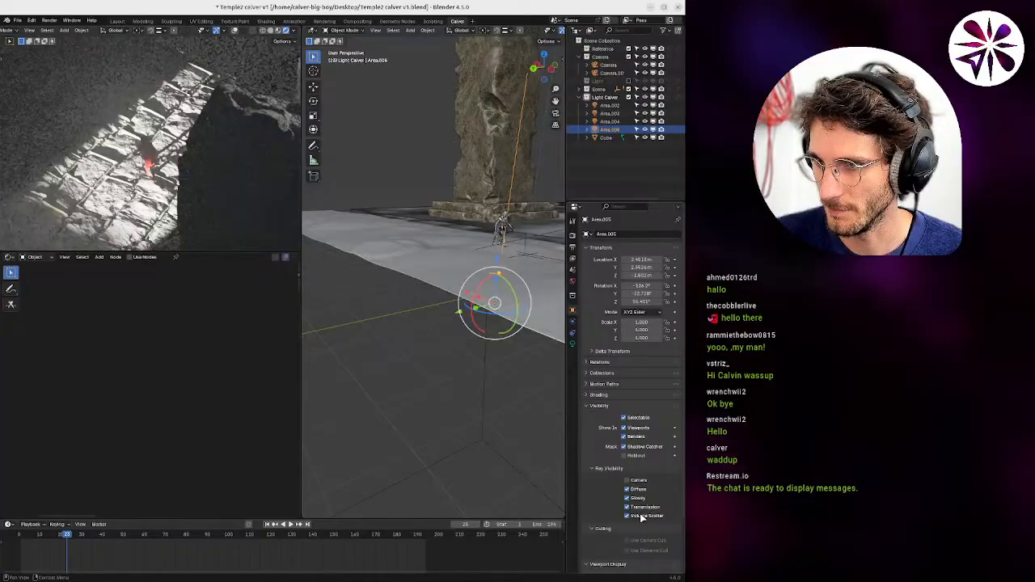
click(572, 343)
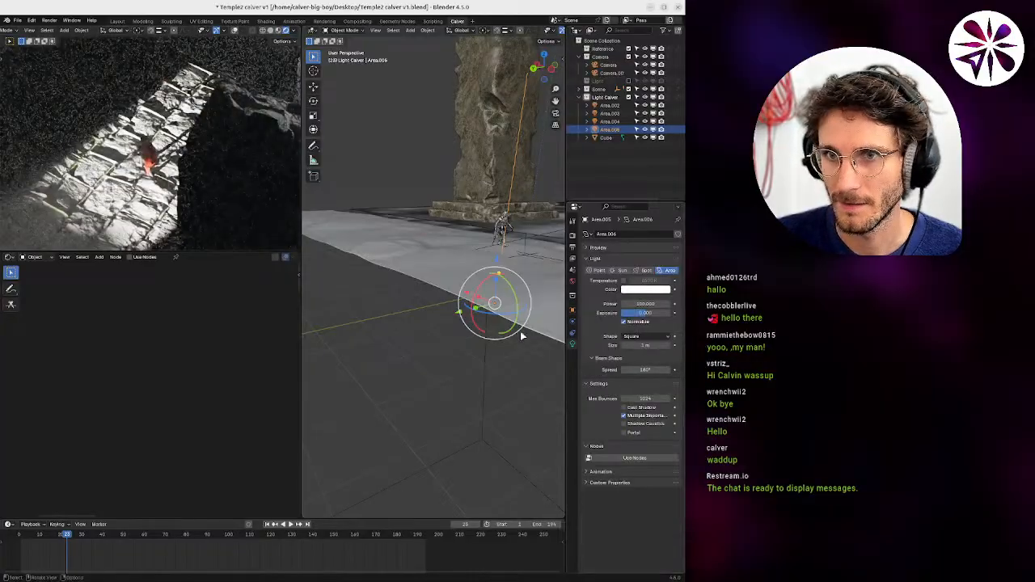
Reposition the area light below the road, enlarge it to about 1.93 m and rotate it to aim at the character.
middle_drag(521, 335, 448, 310)
key(g)
click(485, 324)
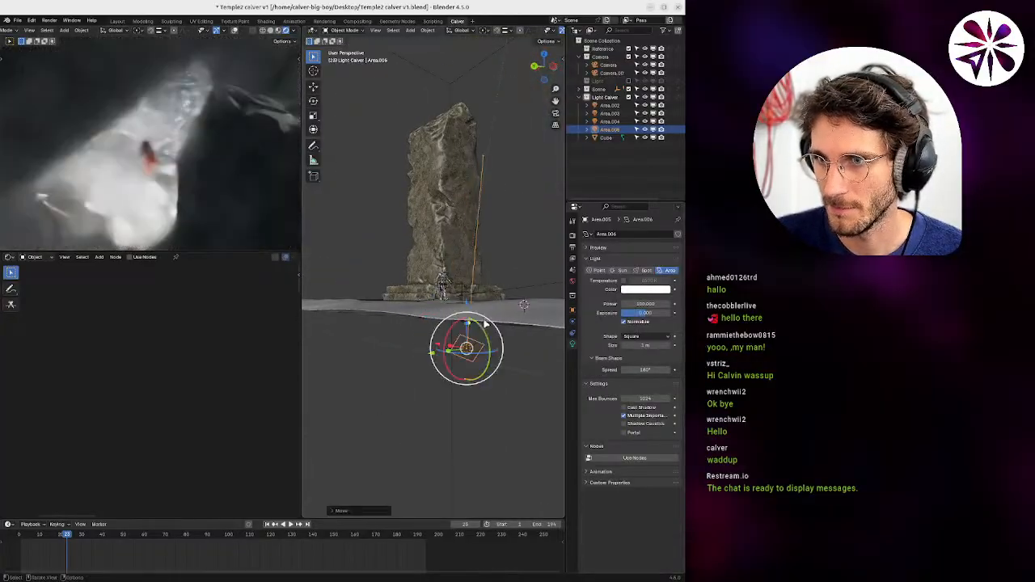
drag(483, 349, 499, 354)
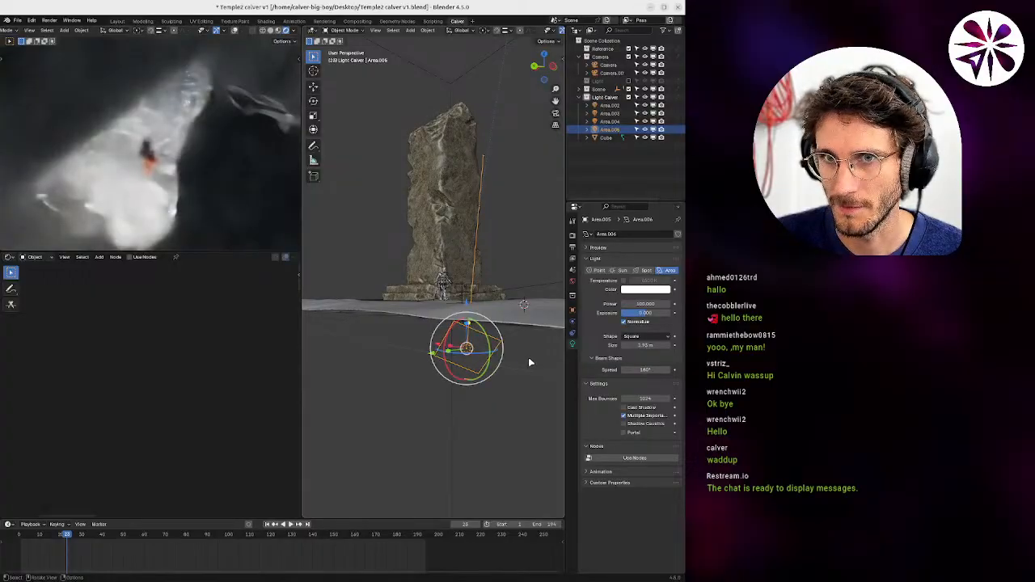
key(r)
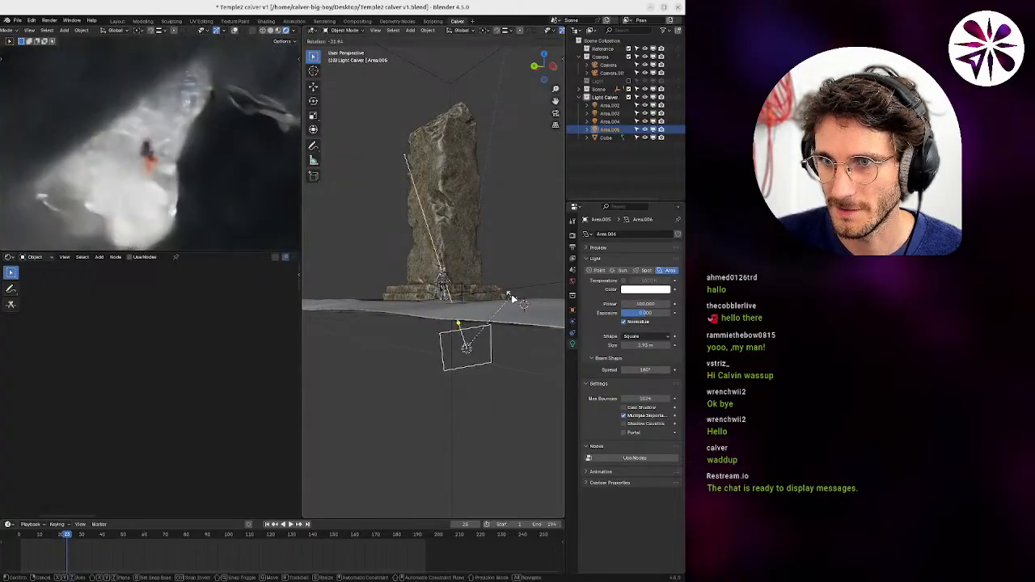
click(509, 299)
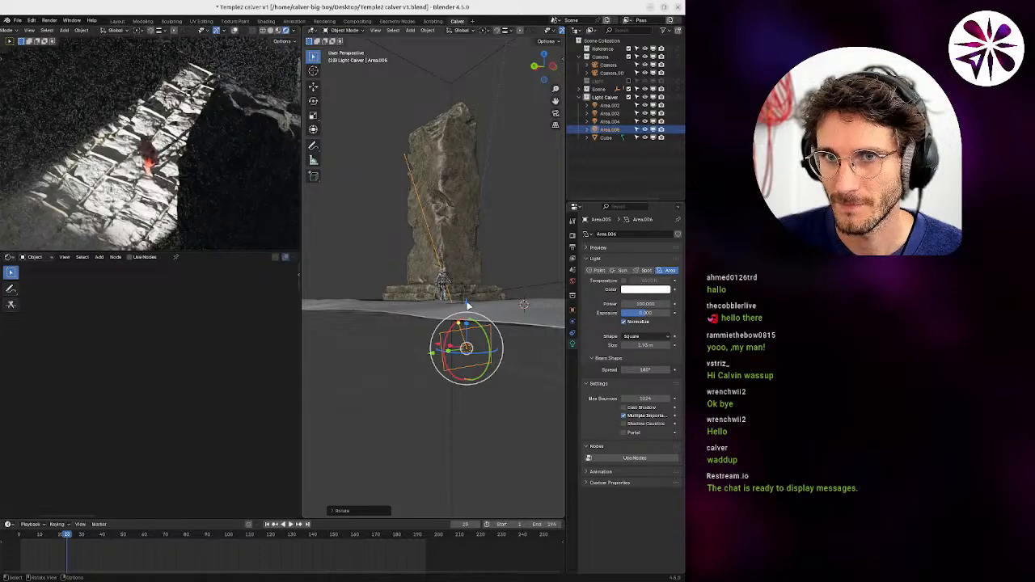
Raise the area light to the character's height above the road and freely rotate it to a new aim.
drag(467, 304, 465, 247)
key(r)
key(r)
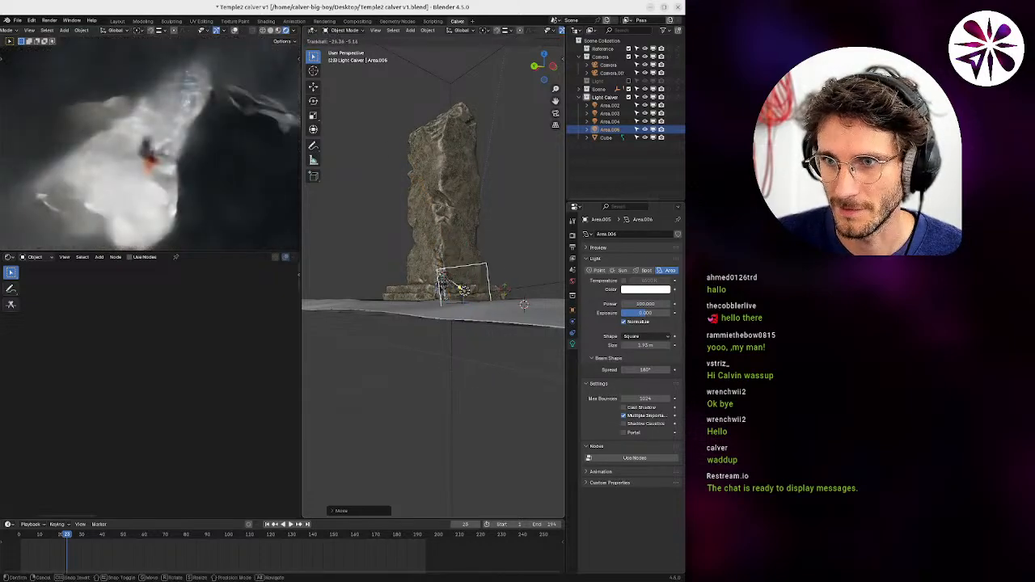
click(529, 340)
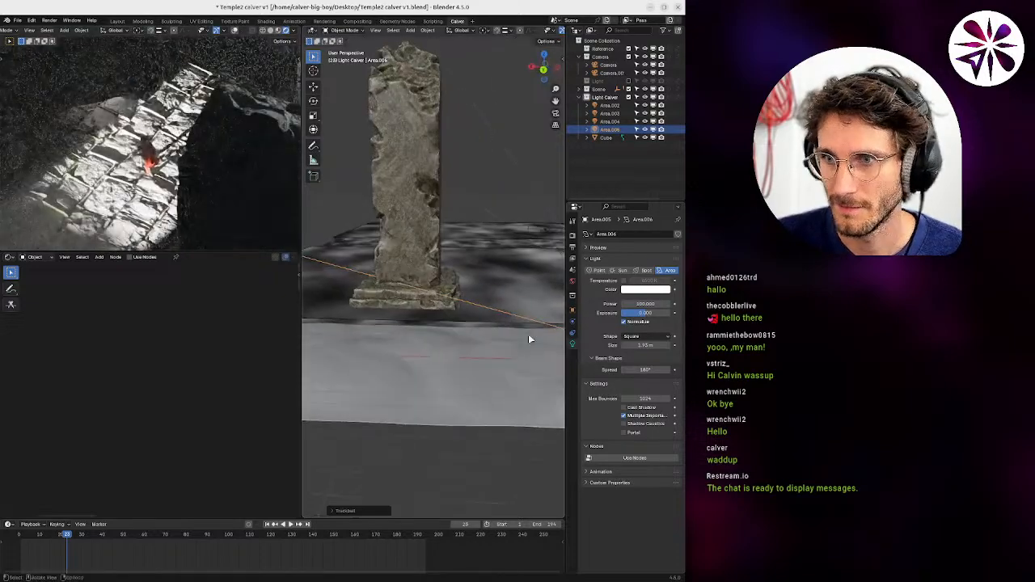
mouse_move(530, 339)
middle_down()
mouse_move(434, 360)
mouse_move(532, 329)
middle_up()
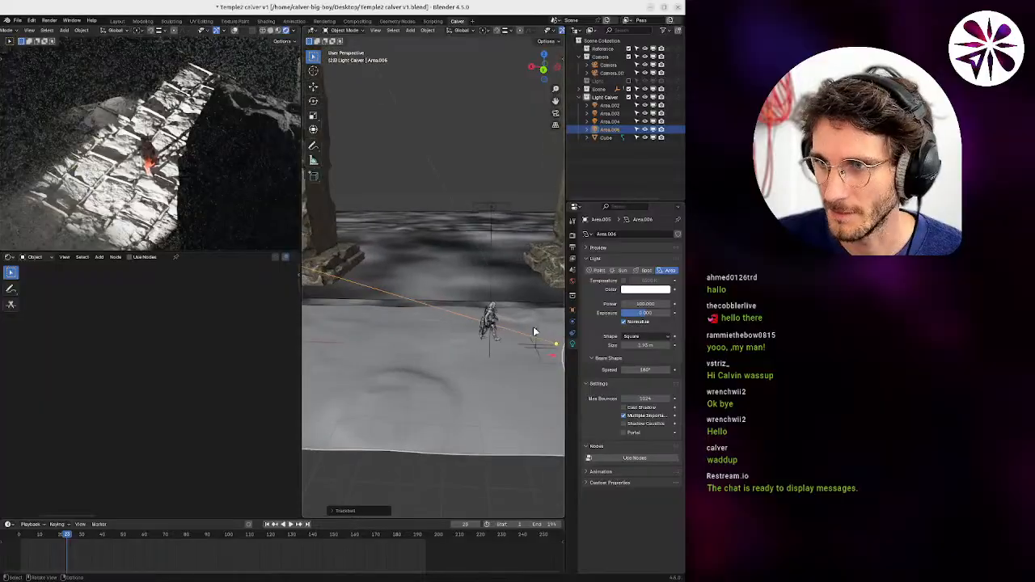
Set the area light's power to 1000 and rotate it toward the character from the top view.
click(635, 303)
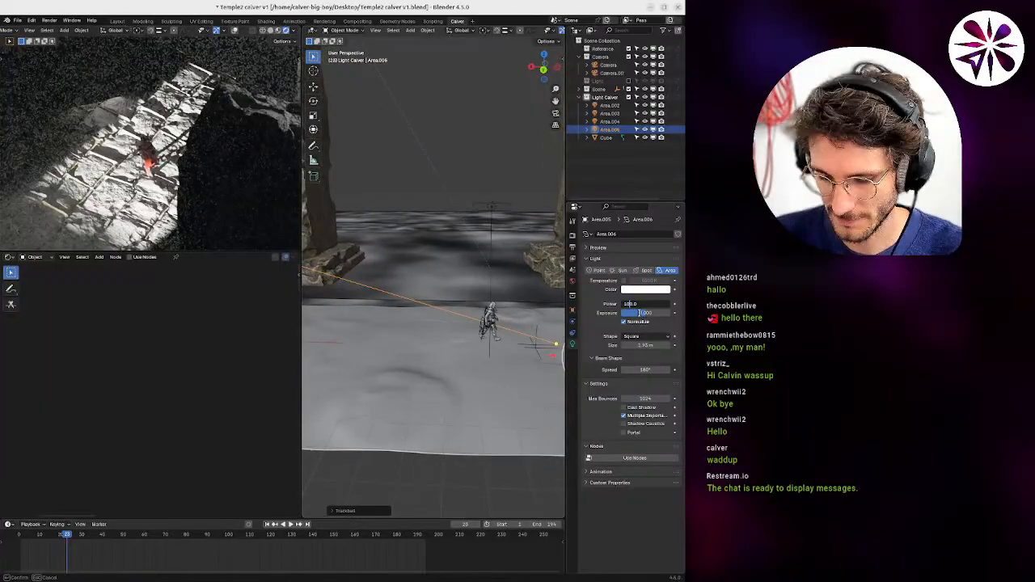
text(5000)
key(Return)
middle_drag(485, 315, 434, 322)
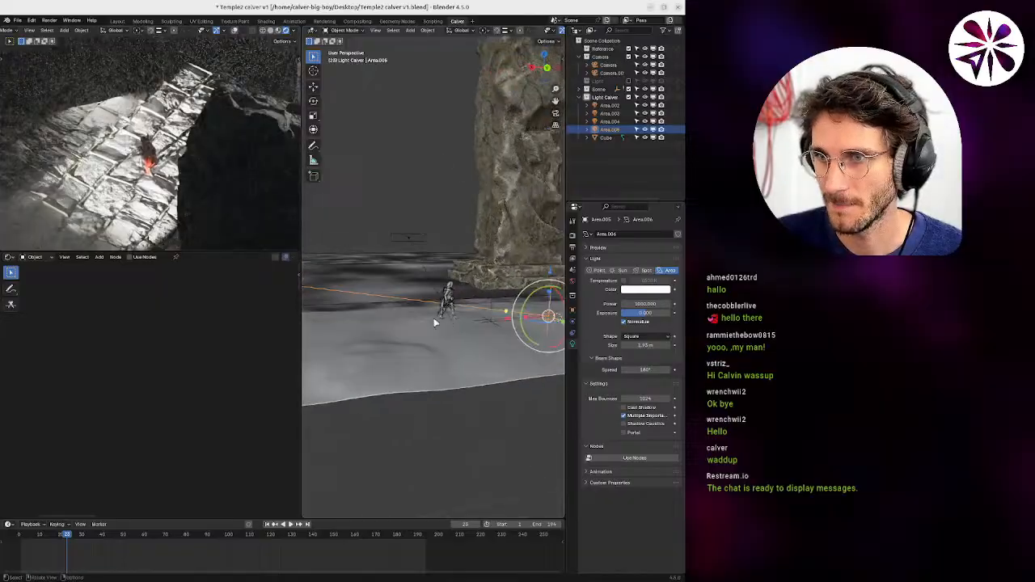
key(KP_7)
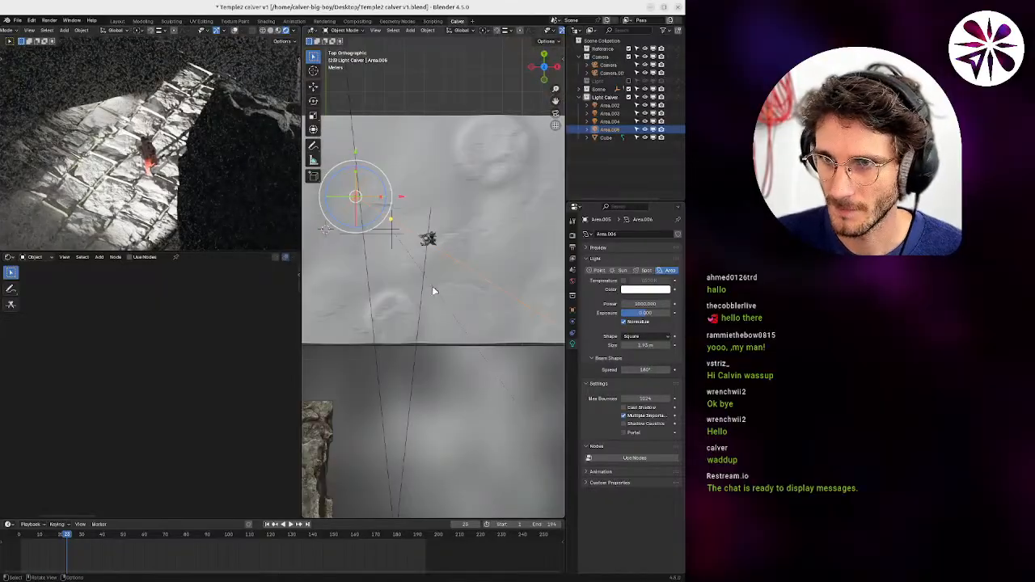
key(r)
click(420, 281)
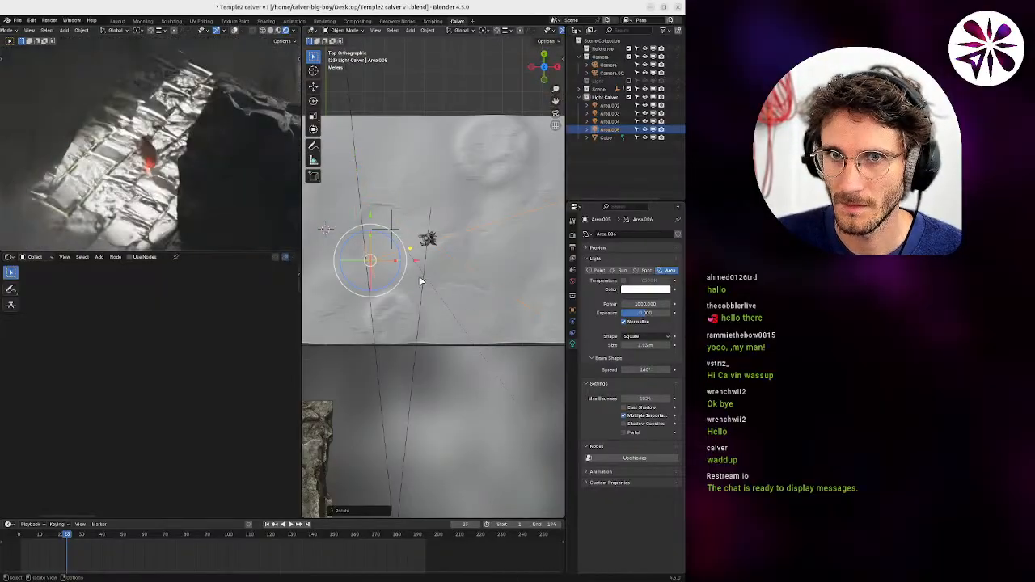
Move the area light around the character's side and re-aim it so its beam passes through him.
middle_drag(432, 285, 408, 235)
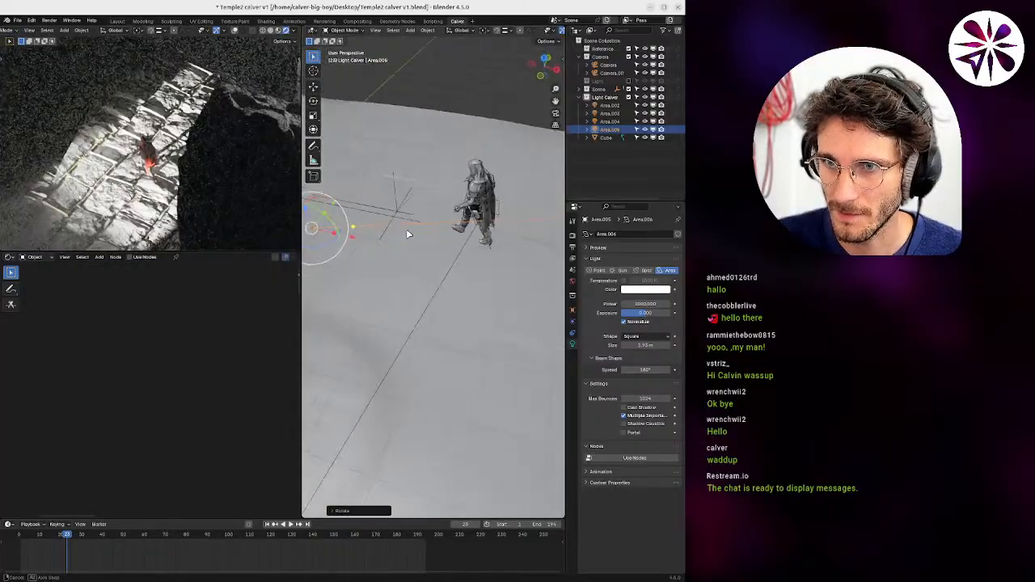
key(g)
click(494, 230)
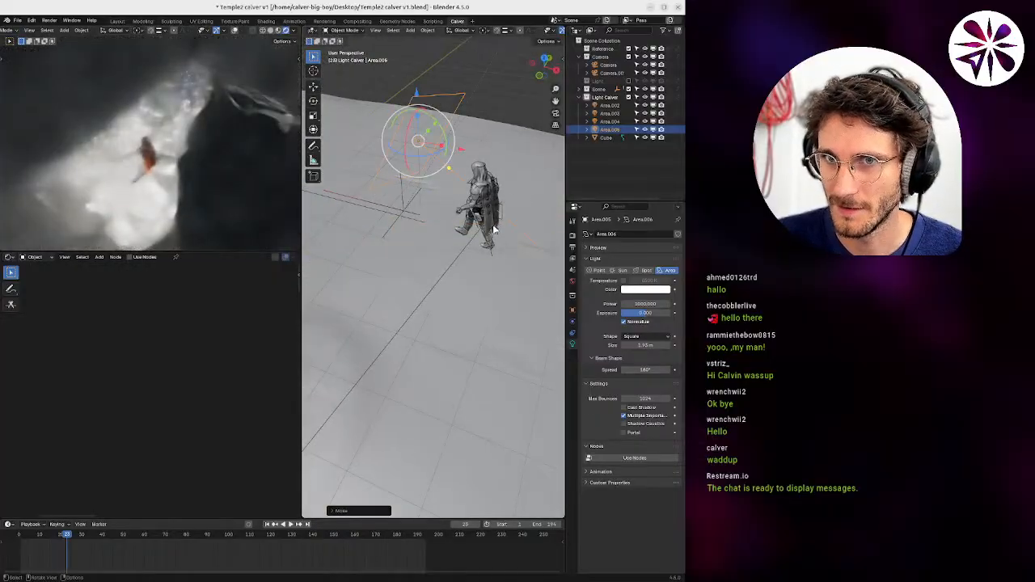
middle_drag(467, 253, 554, 289)
key(g)
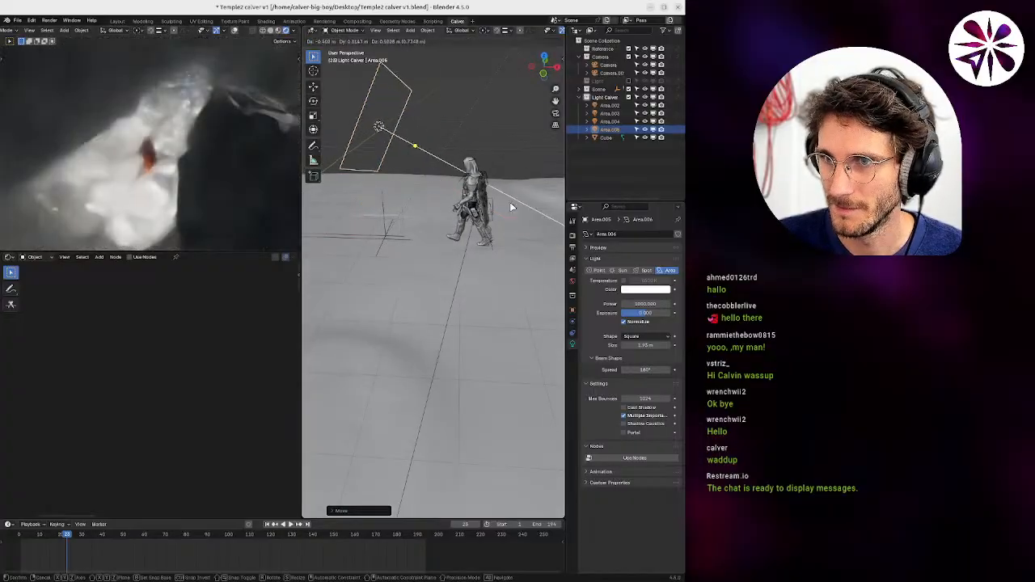
click(469, 319)
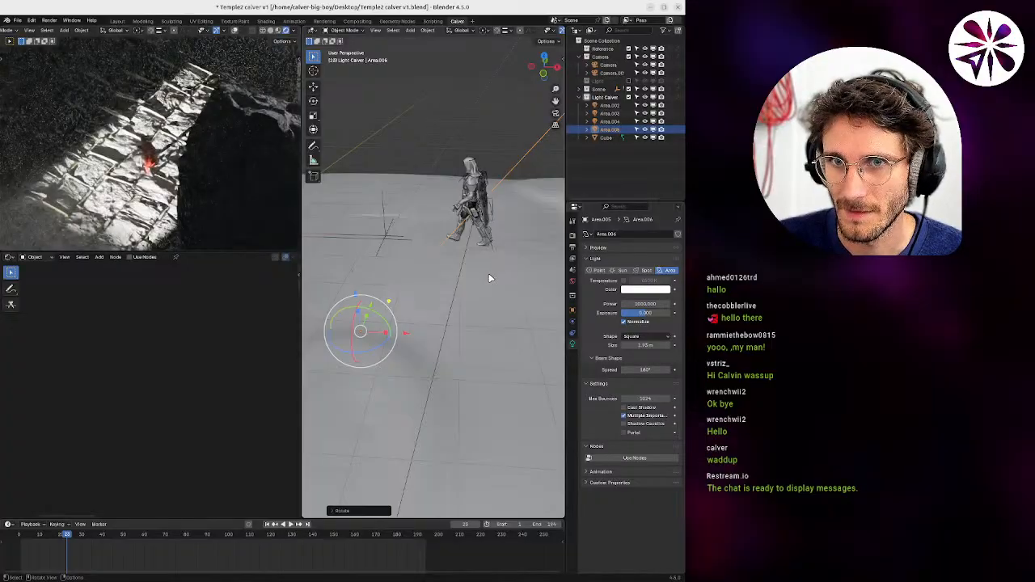
Raise the selected area light's power to 10000.
click(645, 303)
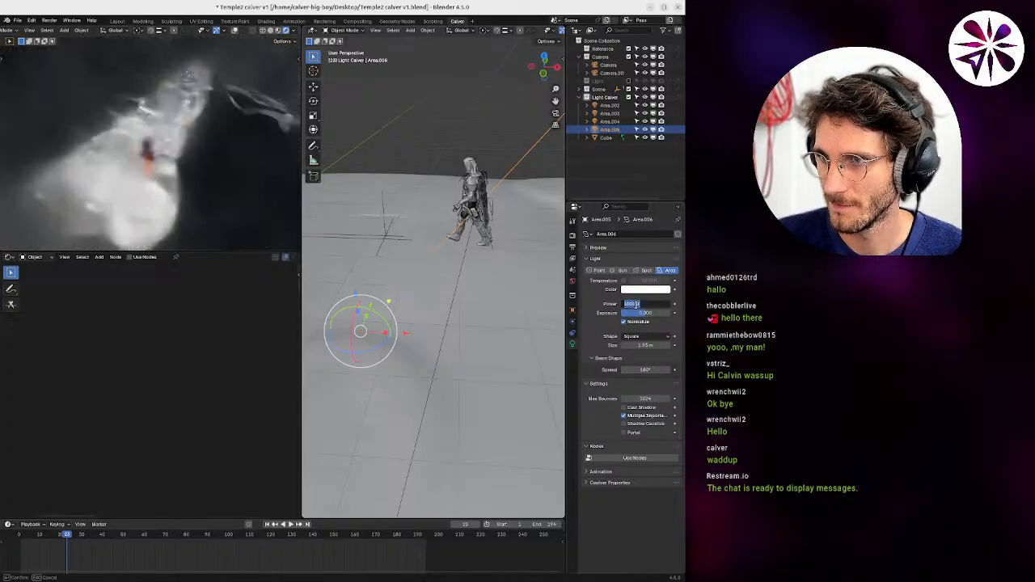
click(636, 305)
text(0)
key(Return)
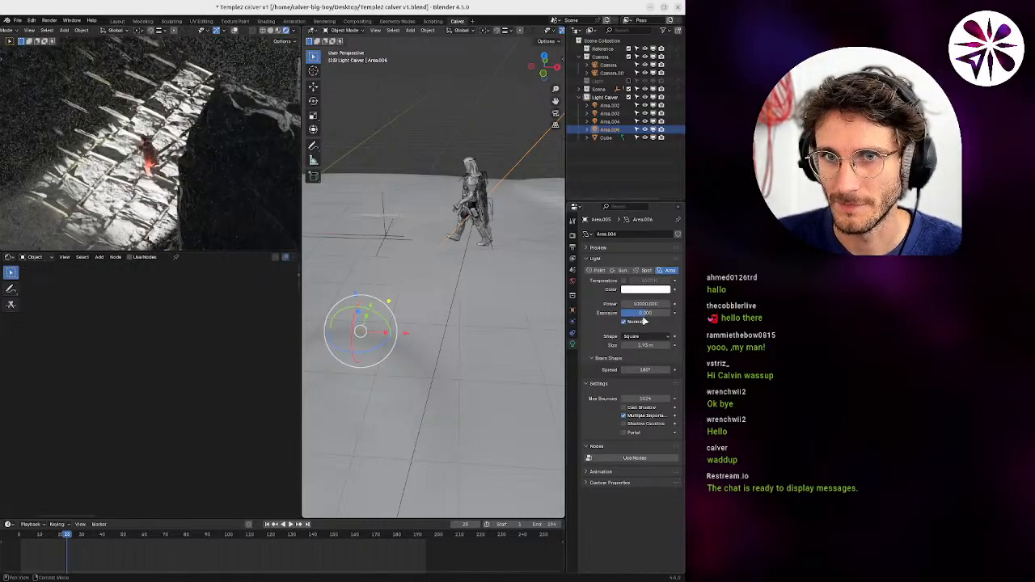
From the top view, move the area light in stages around to the character's +X/+Y side, rotating it toward him.
key(KP_7)
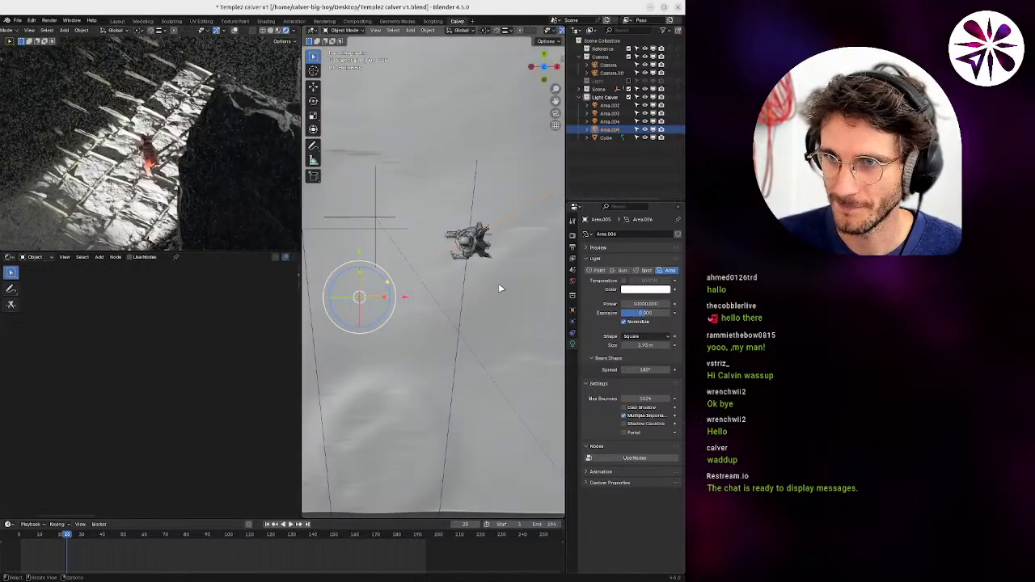
key(g)
click(491, 218)
key(r)
click(356, 324)
key(g)
click(437, 238)
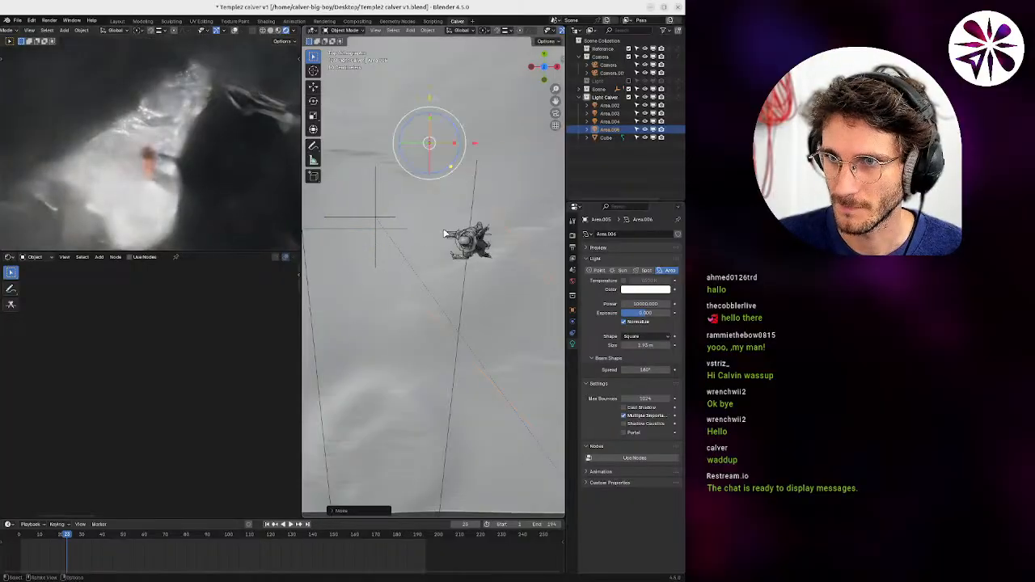
key(r)
click(375, 236)
key(g)
click(477, 257)
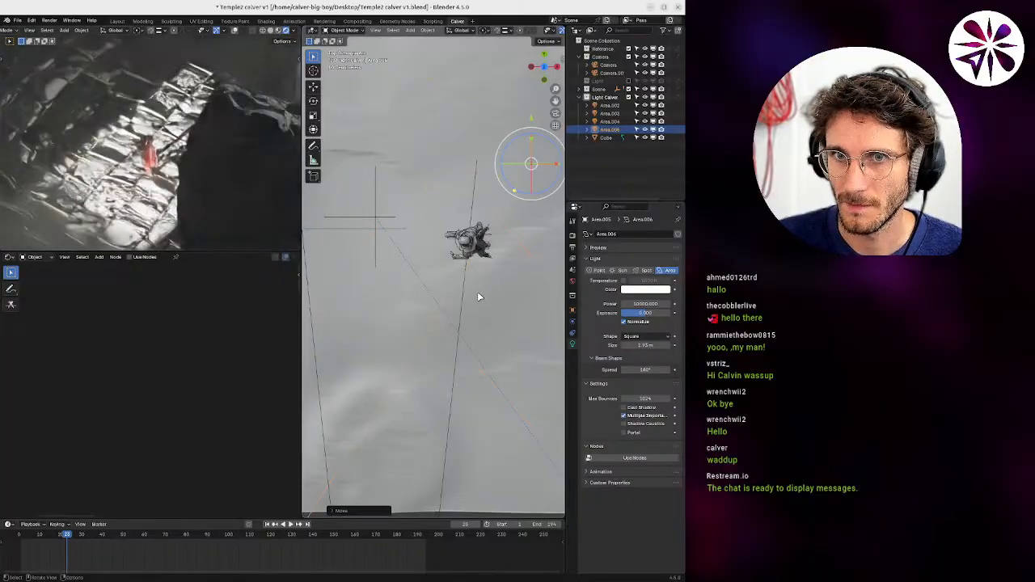
Rotate and shift the area light so it sits directly on the character's +Y side, aimed along the -Y direction at him.
key(r)
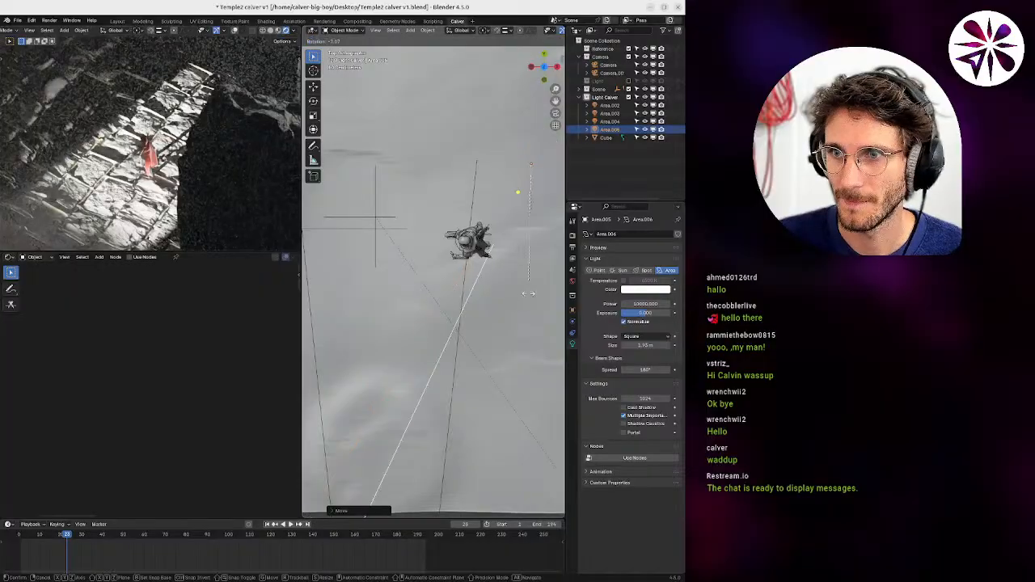
click(510, 295)
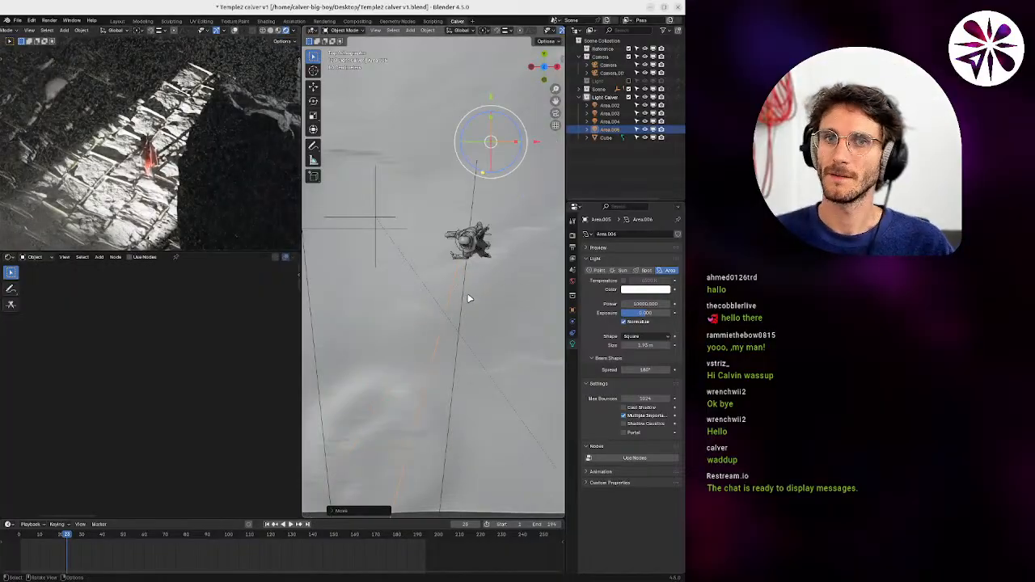
key(r)
click(523, 288)
key(g)
click(508, 279)
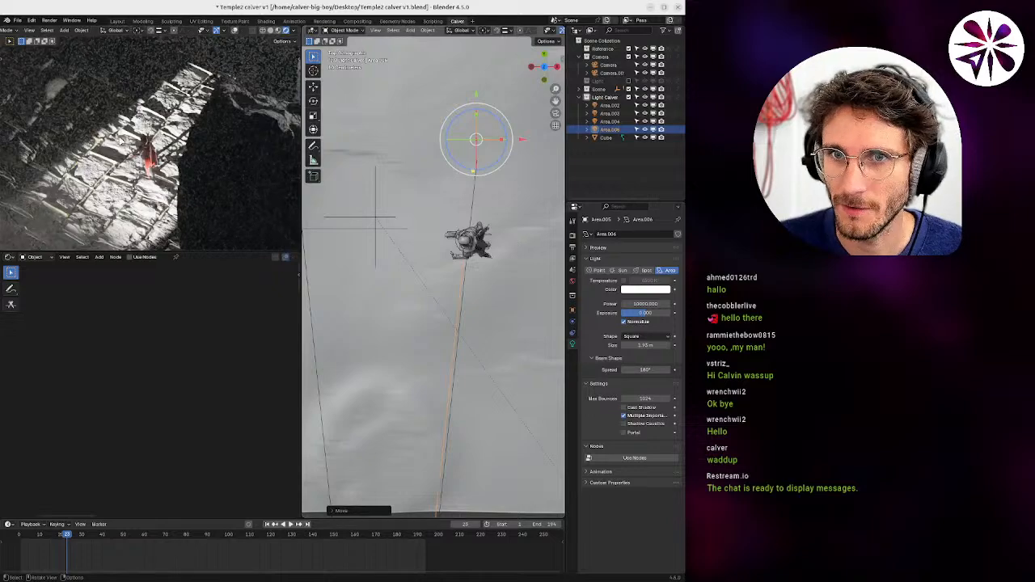
Compare the character's close-up render with the area light's power at 0 and back at 10000.
scroll(152, 103, up, 5)
shift+middle_drag(157, 109, 156, 187)
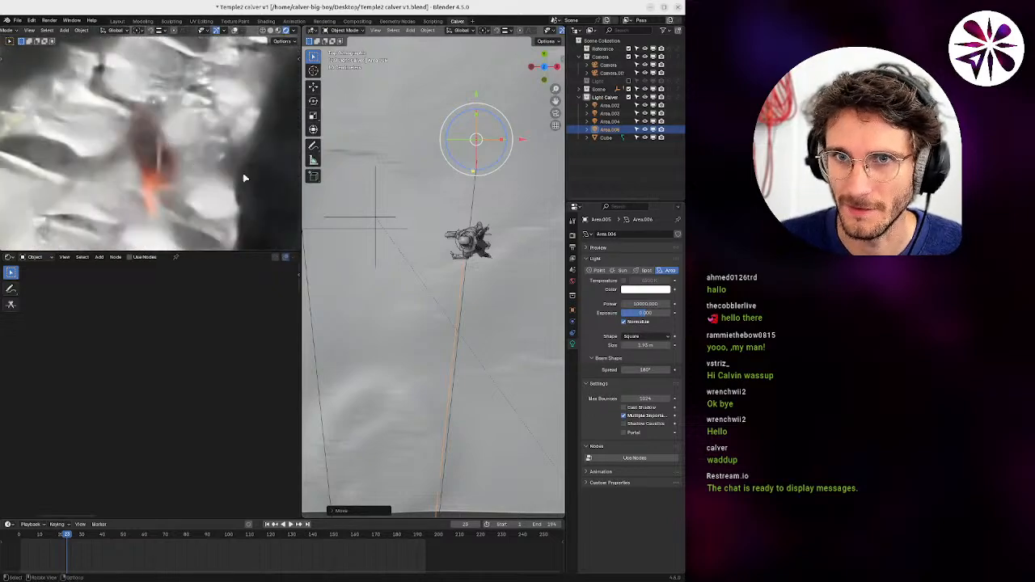
click(645, 304)
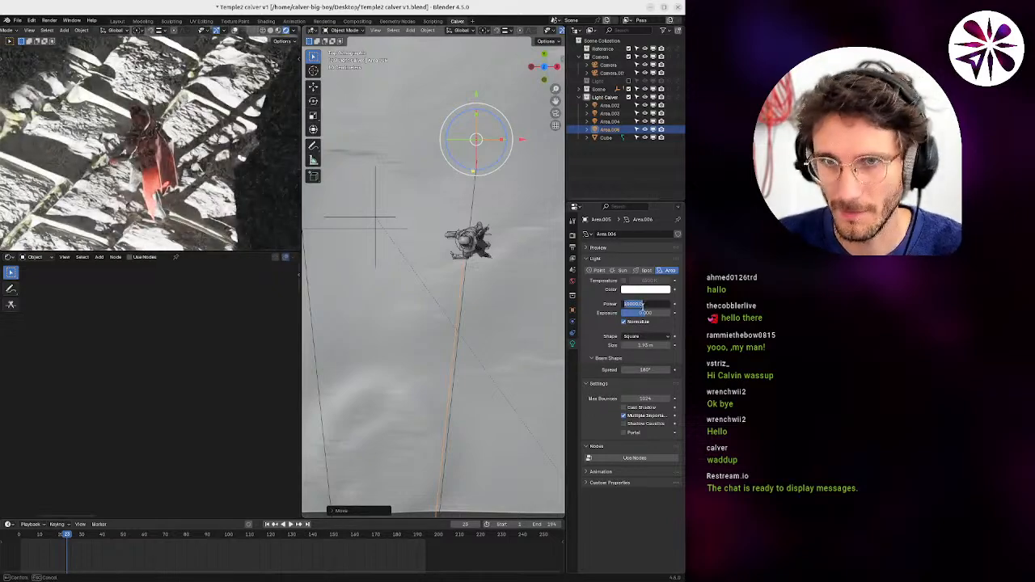
text(0)
key(Return)
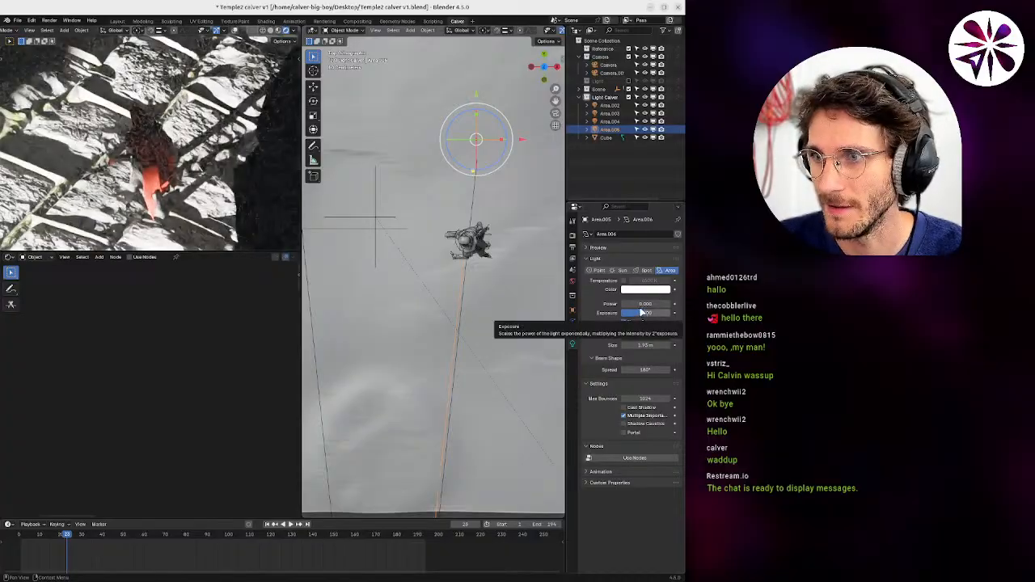
click(643, 304)
text(1000)
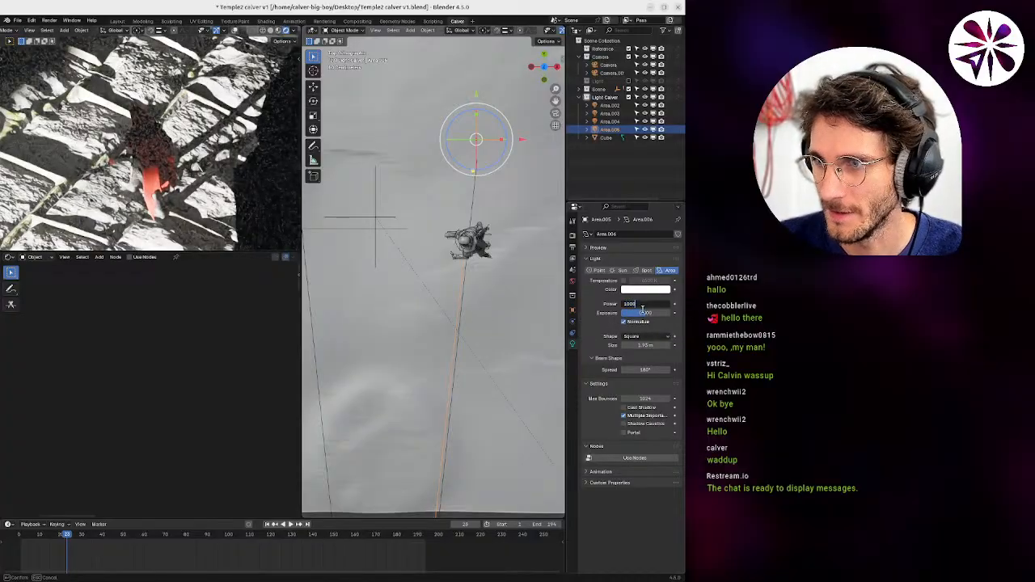
key(Return)
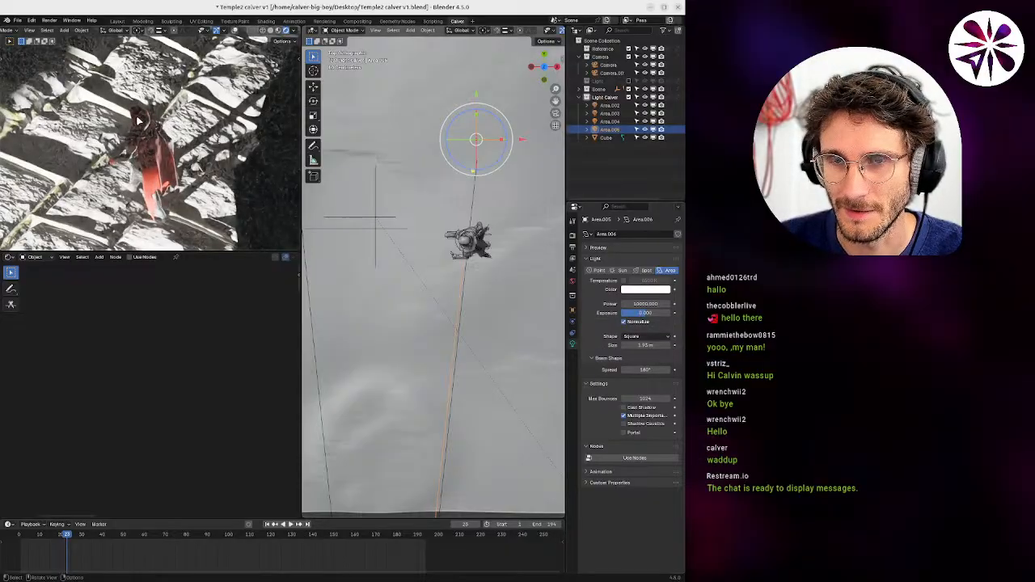
Rotate the area light slightly and try it at two positions on the character's +Y side.
shift+middle_drag(490, 256, 483, 277)
key(r)
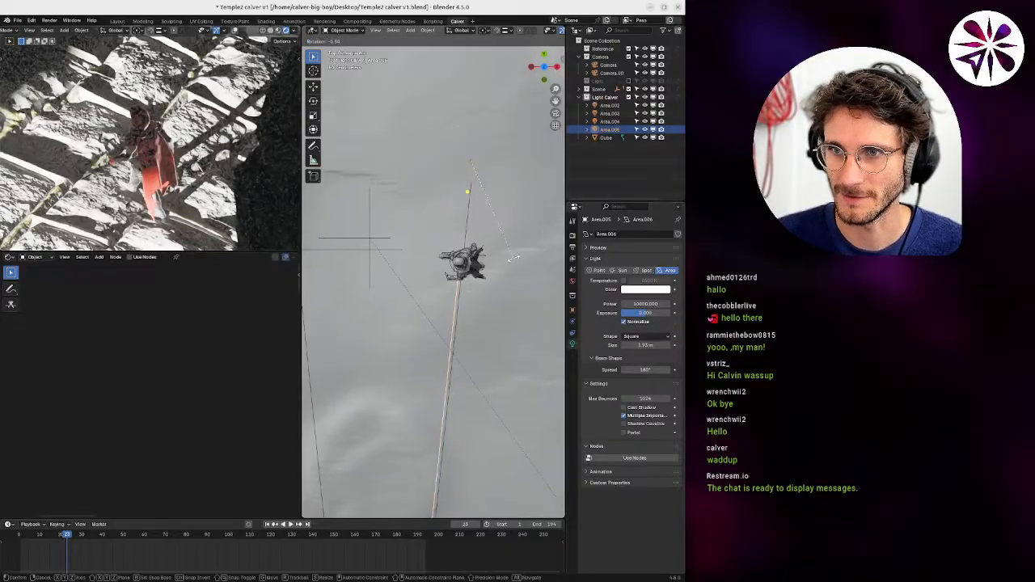
click(539, 229)
key(g)
click(489, 220)
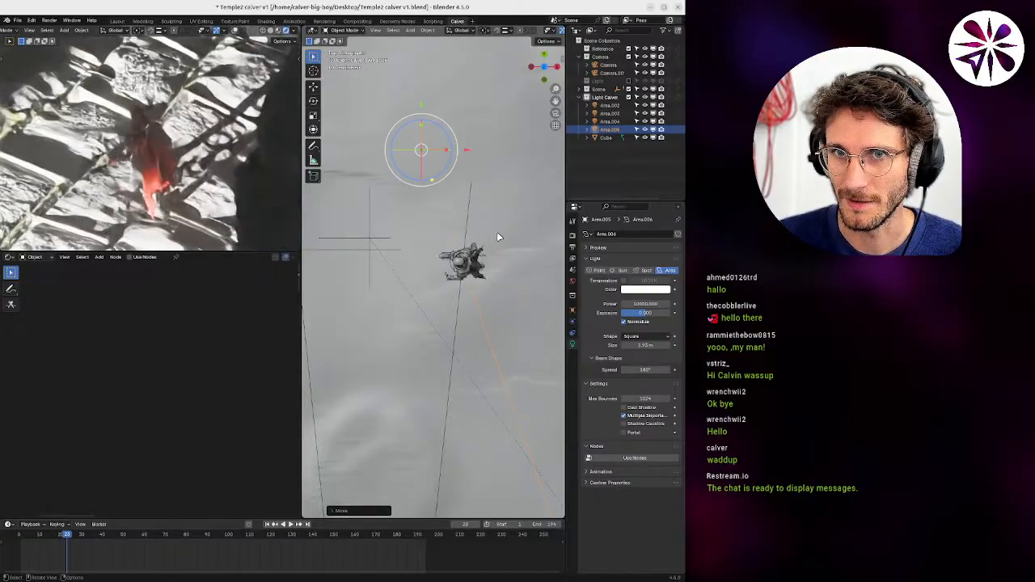
key(g)
click(520, 279)
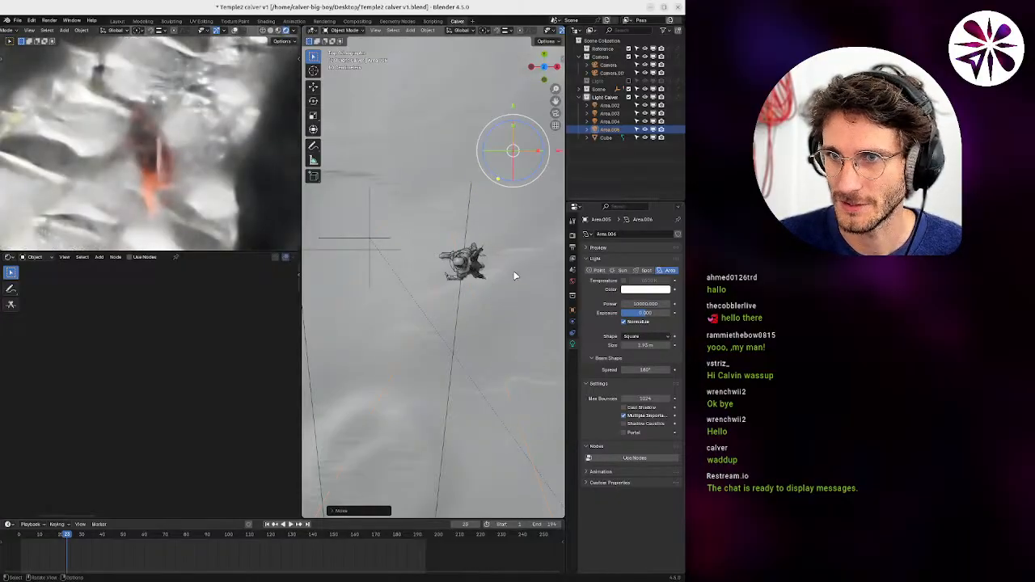
Rotate the area light and move it to the character's -X side so it shines across him.
key(r)
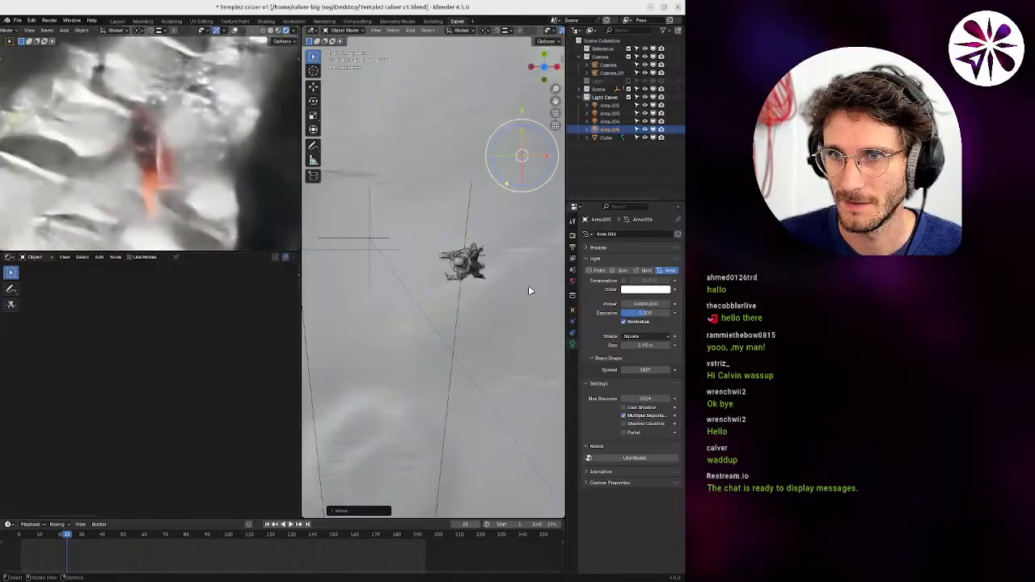
click(540, 194)
key(g)
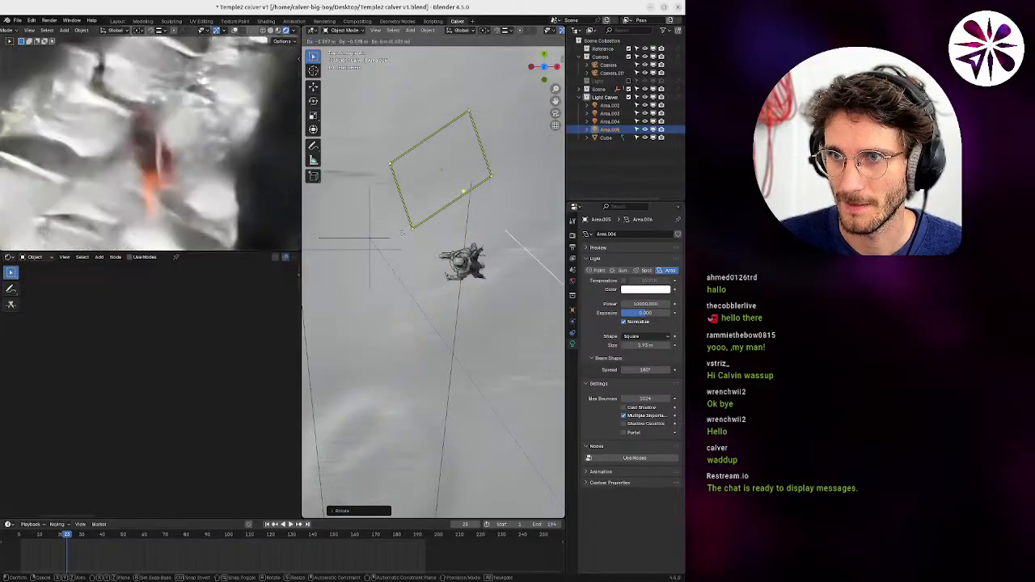
click(430, 208)
key(g)
click(442, 264)
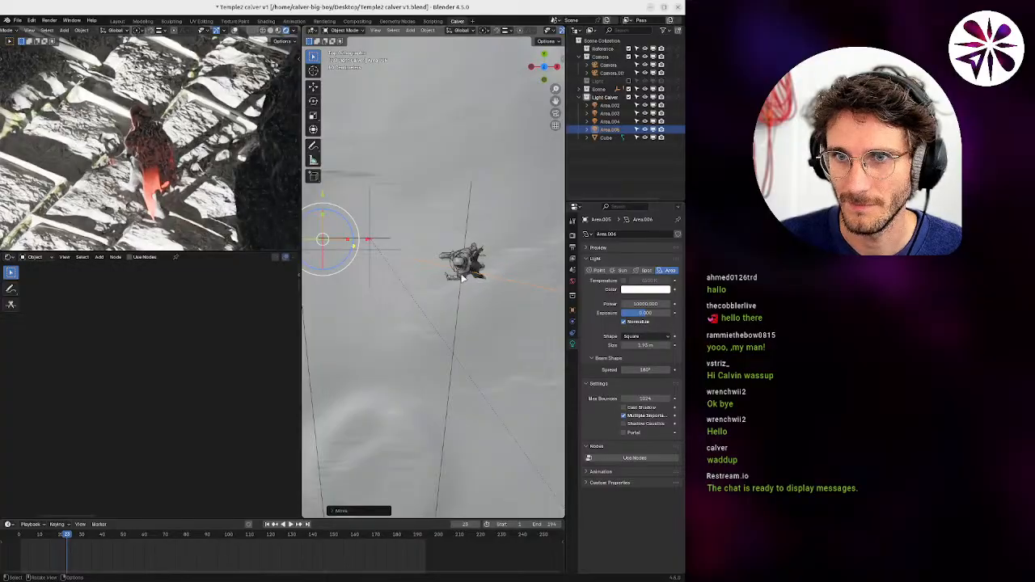
Check the light's effect in the full camera frame of the render and save the temple file.
middle_drag(506, 282, 361, 248)
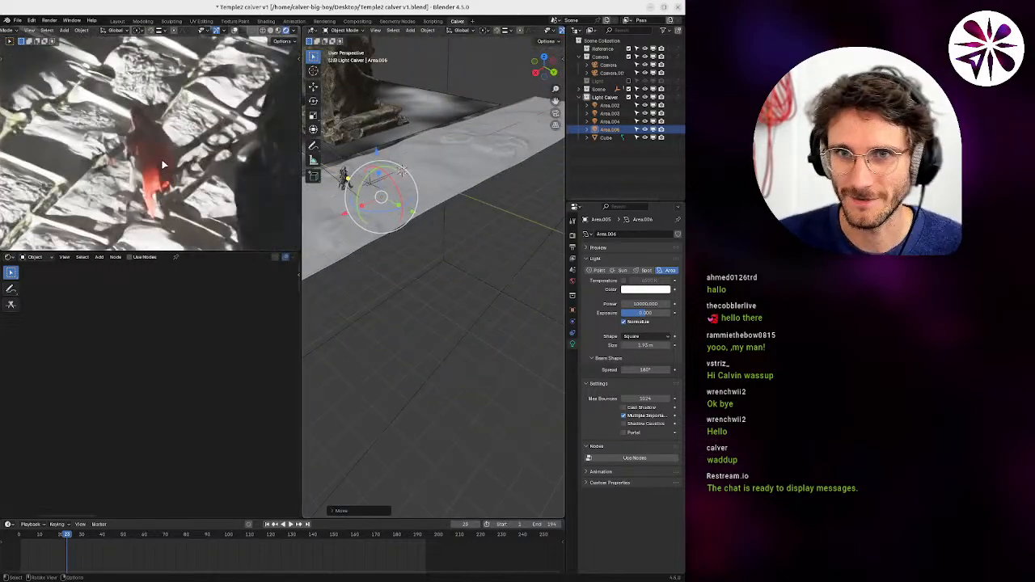
ctrl+middle_drag(167, 165, 109, 262)
ctrl+middle_drag(154, 119, 132, 135)
key(ctrl+s)
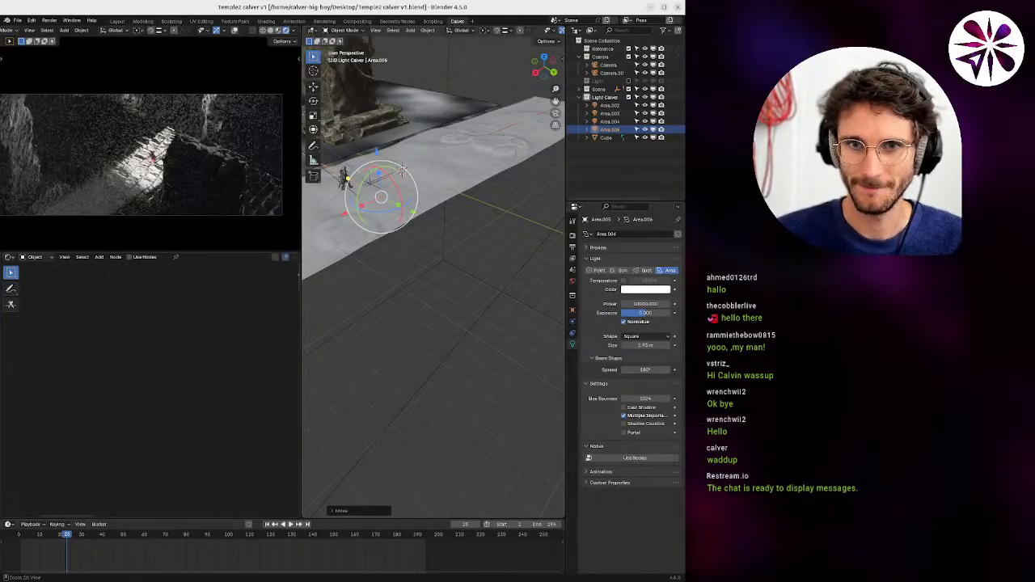
key(ctrl+s)
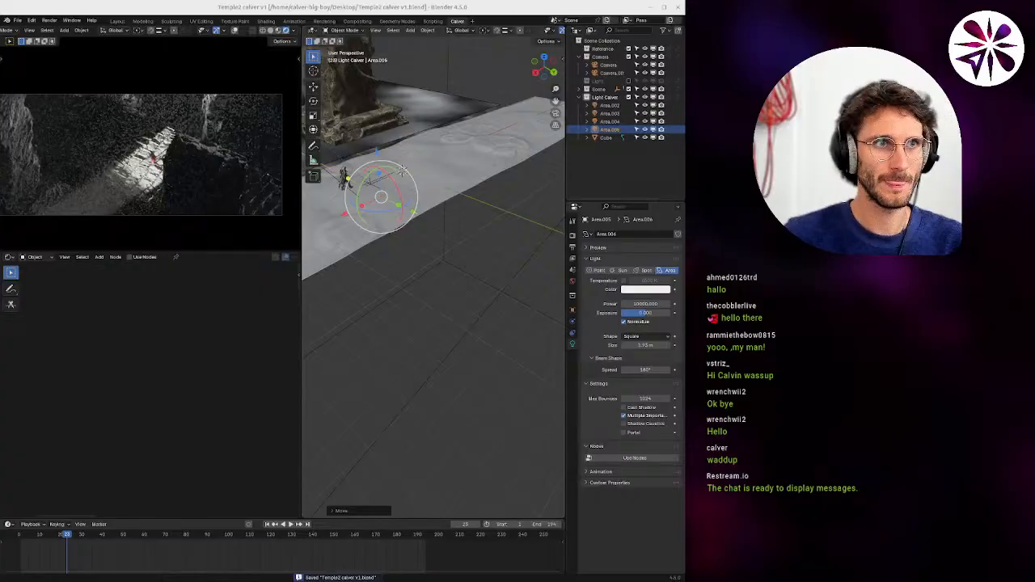
Switch briefly to the SwissTransfer browser window, return to Blender and save the temple file again.
key(alt+Tab)
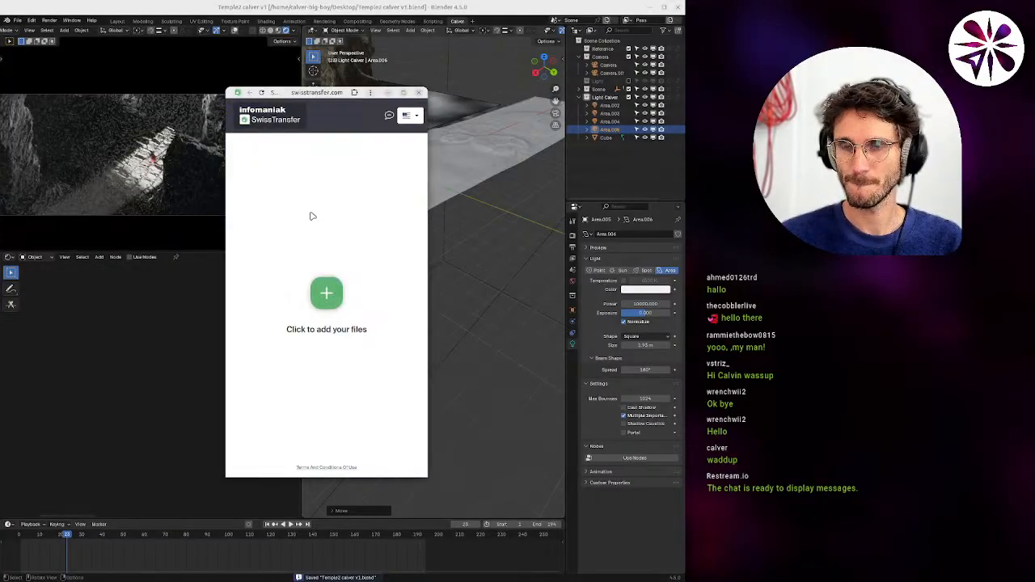
key(alt+Tab)
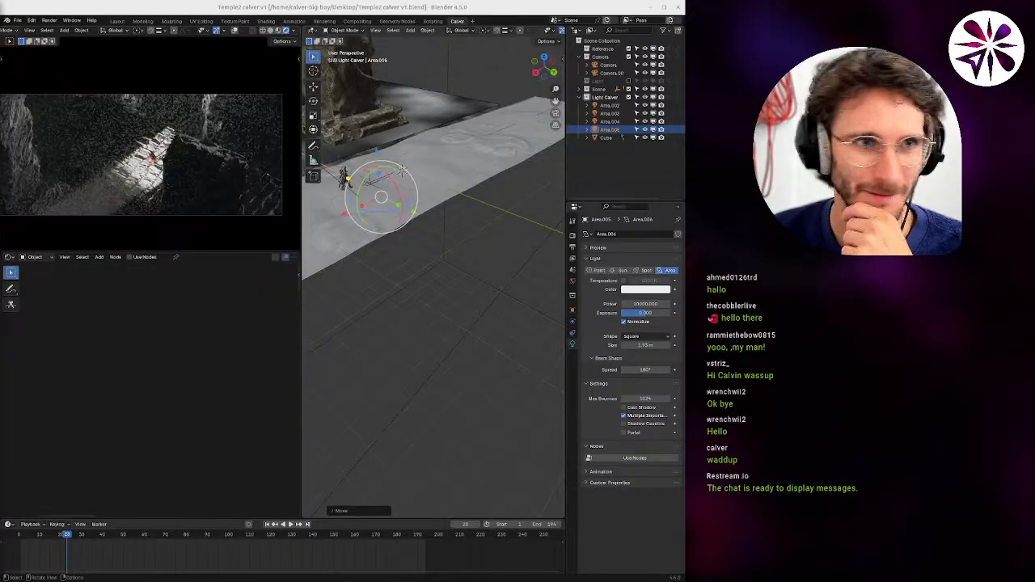
key(ctrl+s)
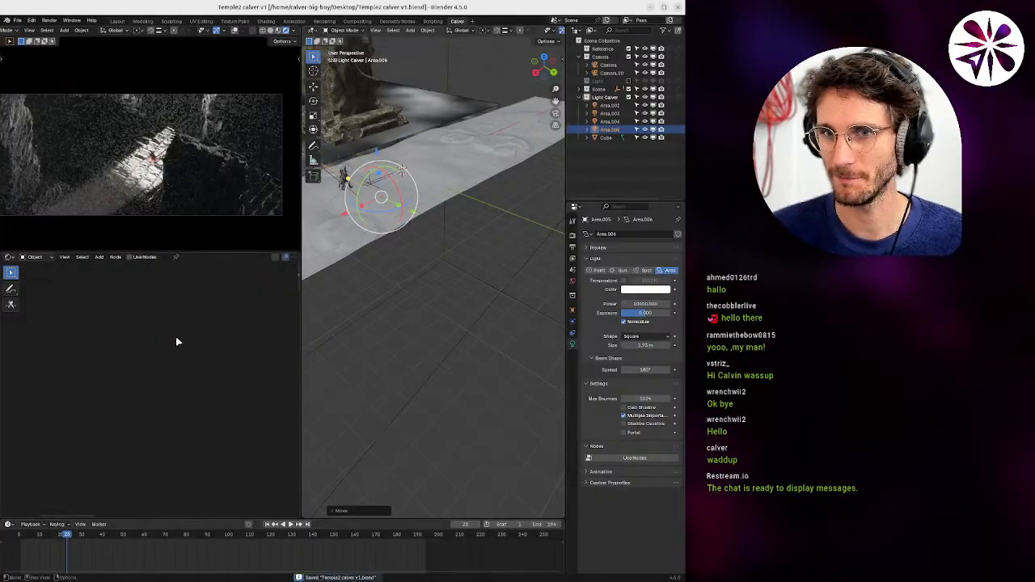
Close the temple project and look closer at the autumn forest scene in 100 hour.blend through its camera.
click(678, 9)
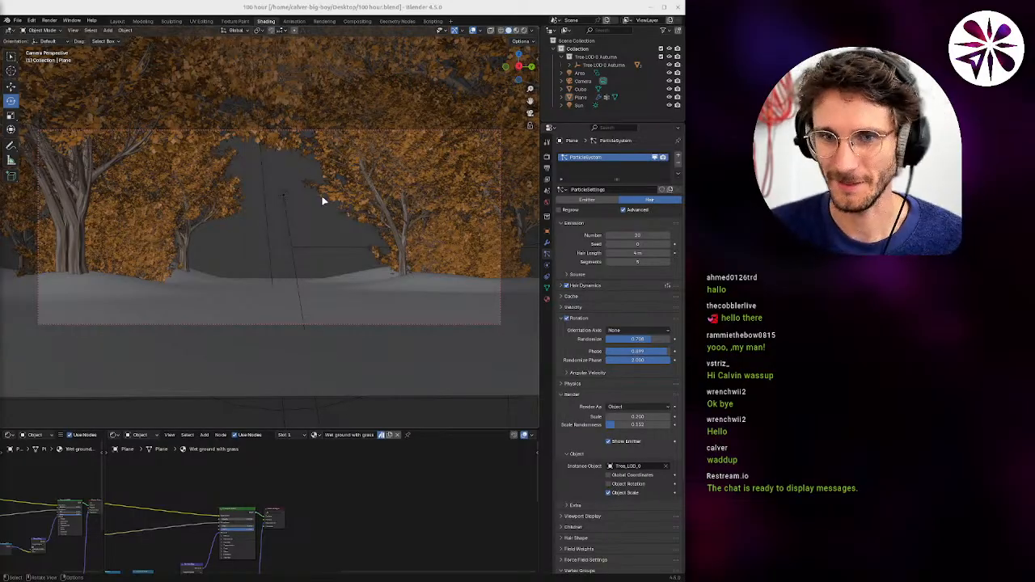
scroll(317, 232, up, 1)
scroll(311, 235, up, 2)
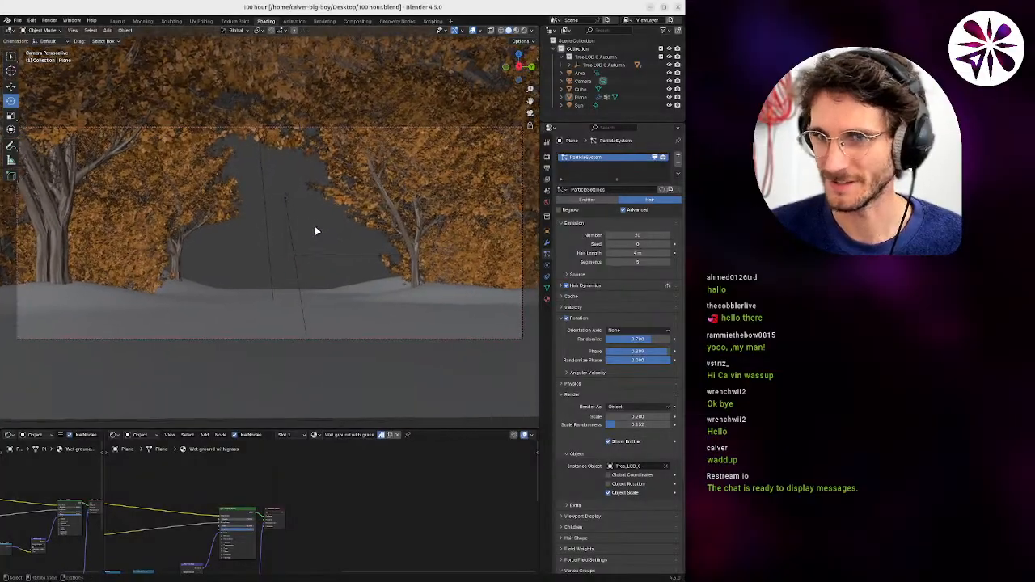
Bring up the scene's render settings and preview the forest in rendered shading through the camera.
shift+middle_drag(309, 236, 315, 224)
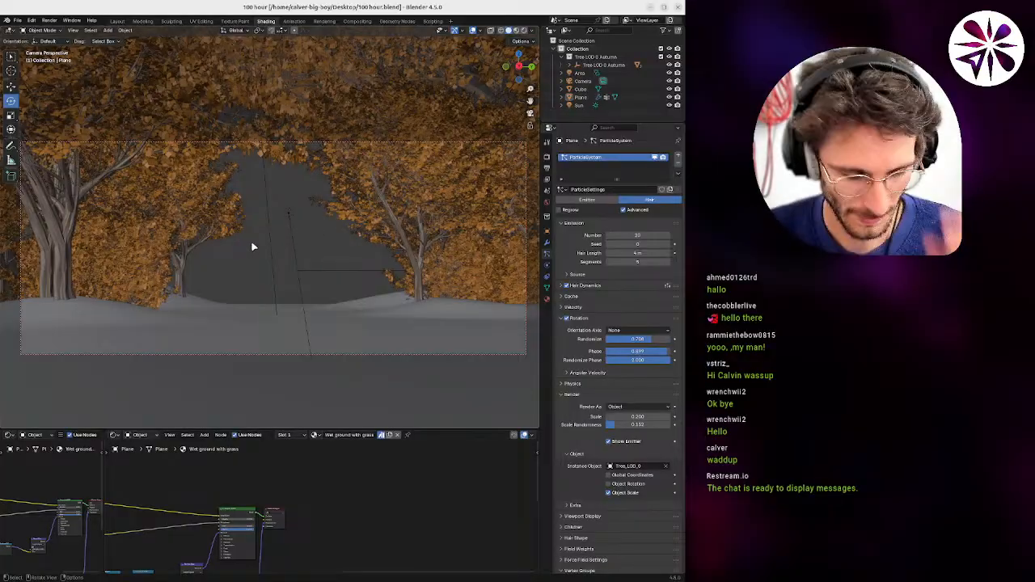
click(546, 157)
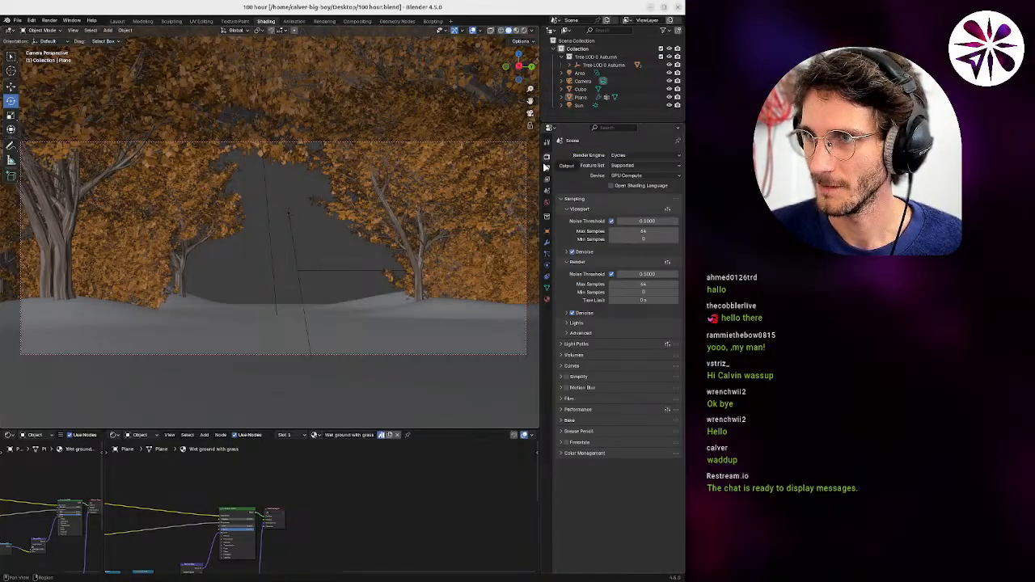
key(z)
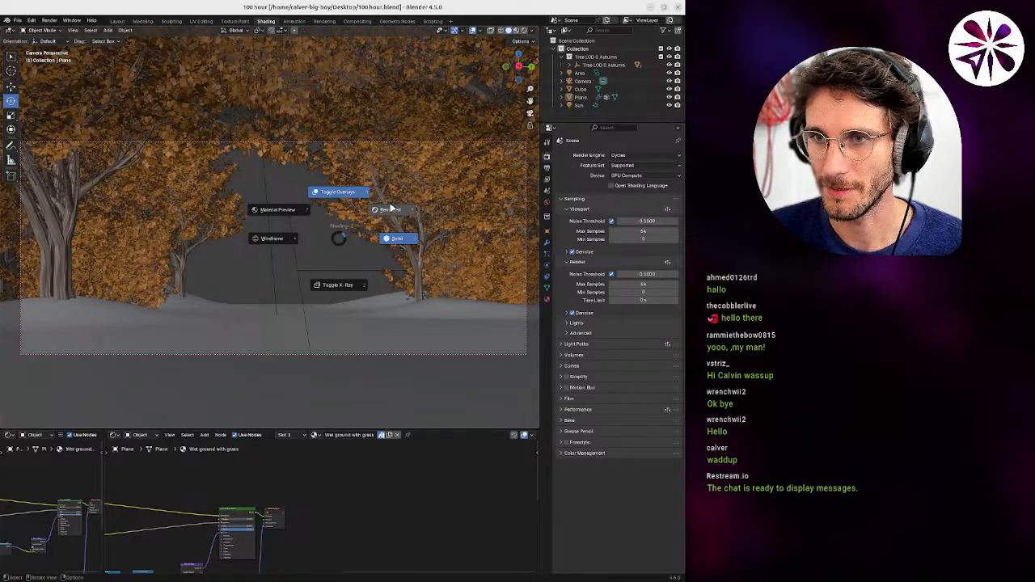
click(392, 209)
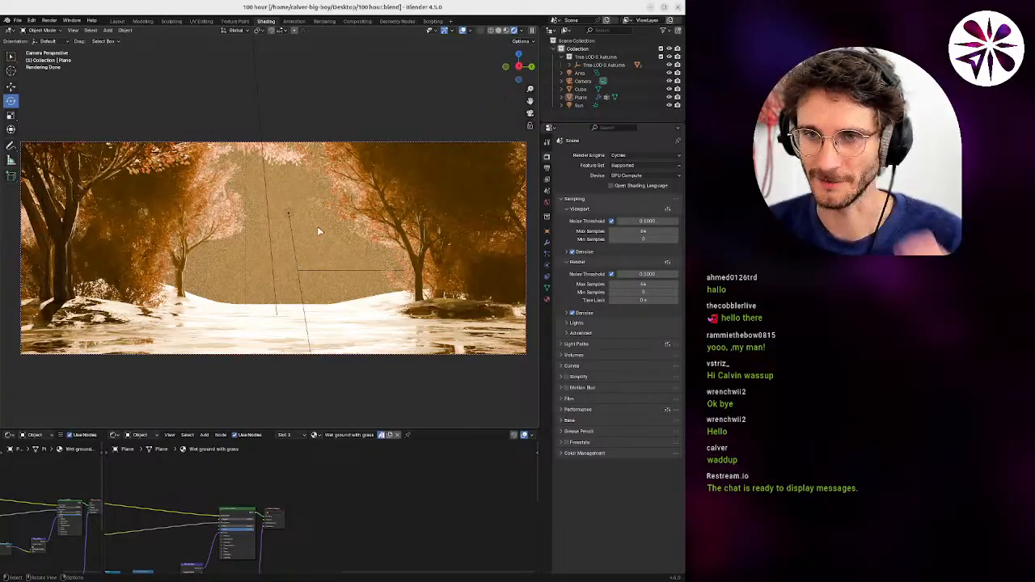
shift+middle_drag(322, 225, 324, 219)
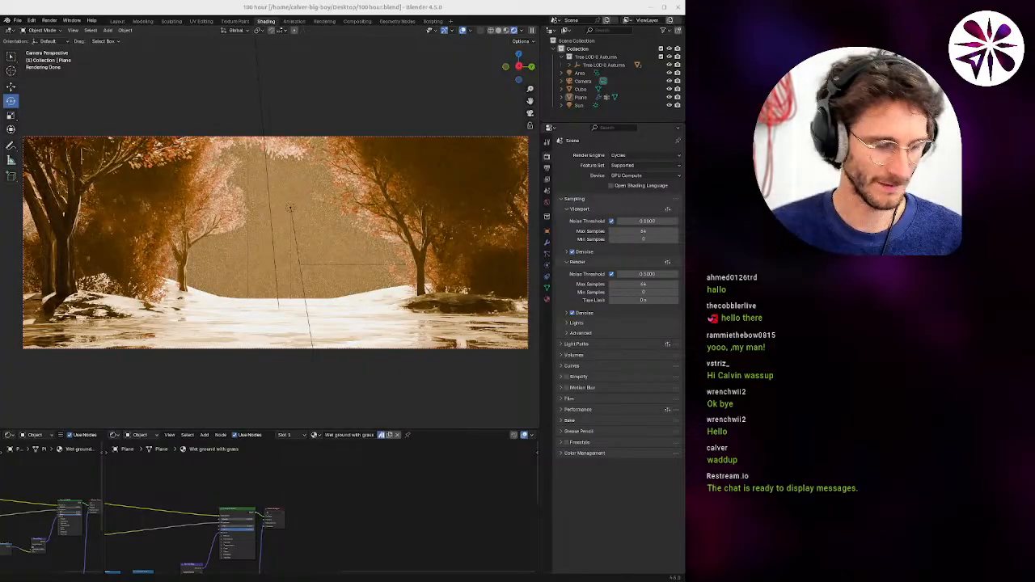
Switch to the Discord submission post, compare the Ghost of Tsushima reference image with the submitted render, and return to Blender.
super+drag(0, 247, 487, 284)
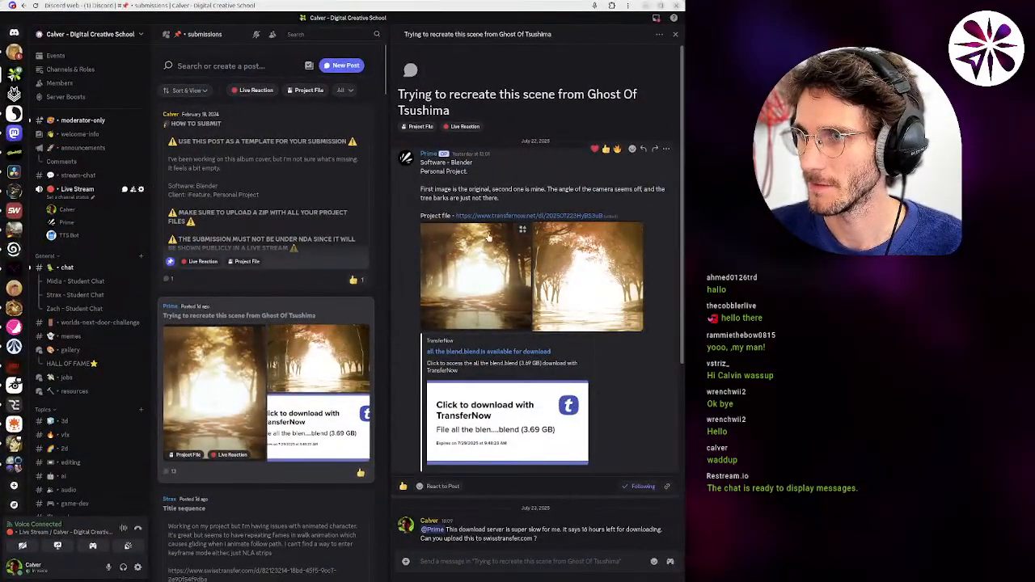
click(489, 292)
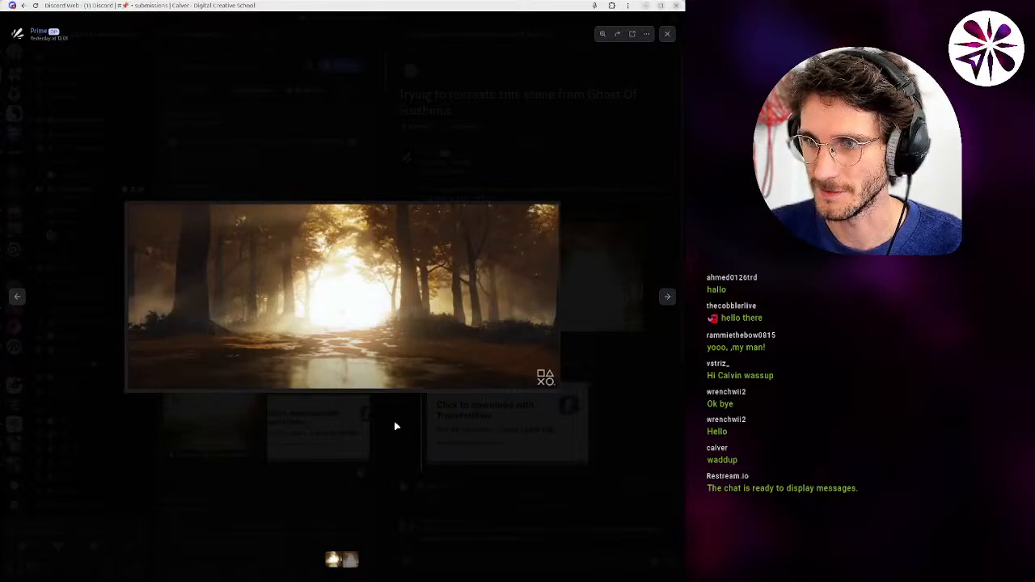
key(Right)
key(Left)
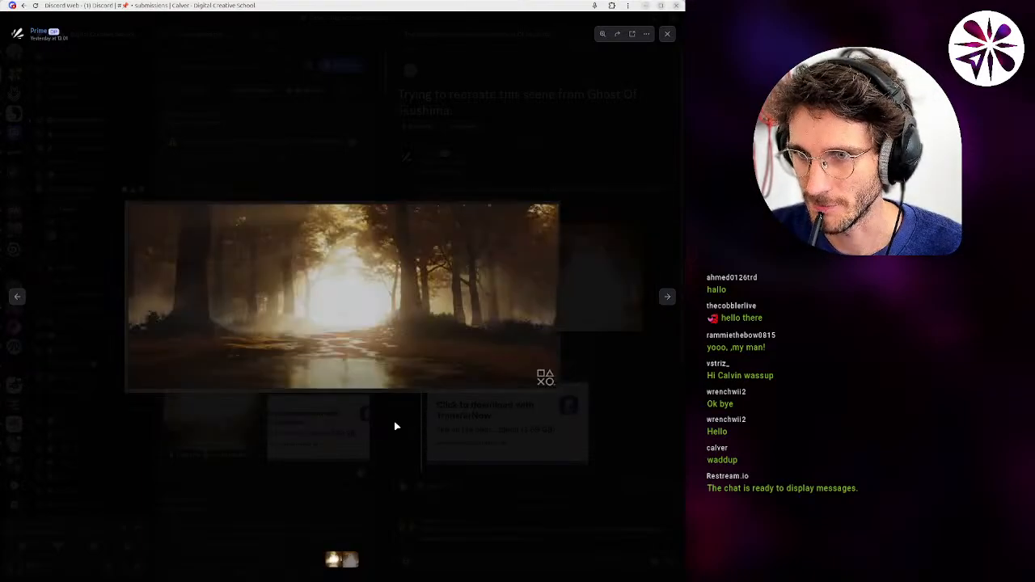
key(Right)
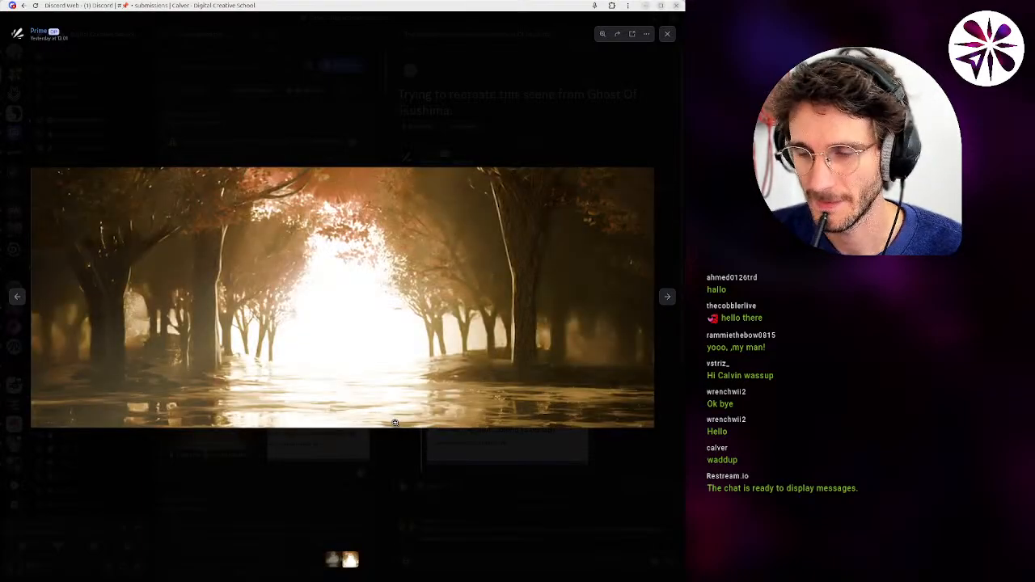
key(Left)
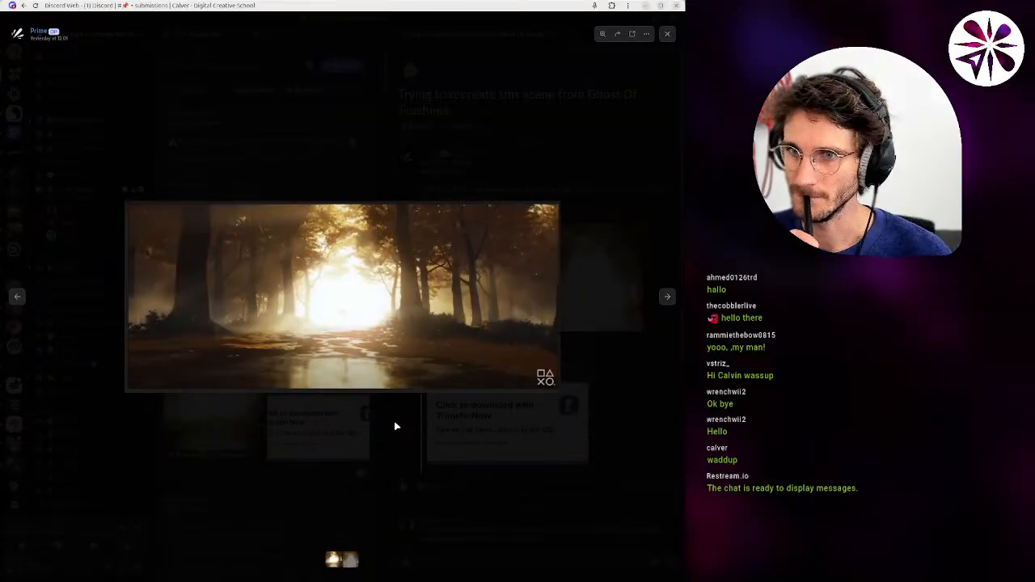
key(Right)
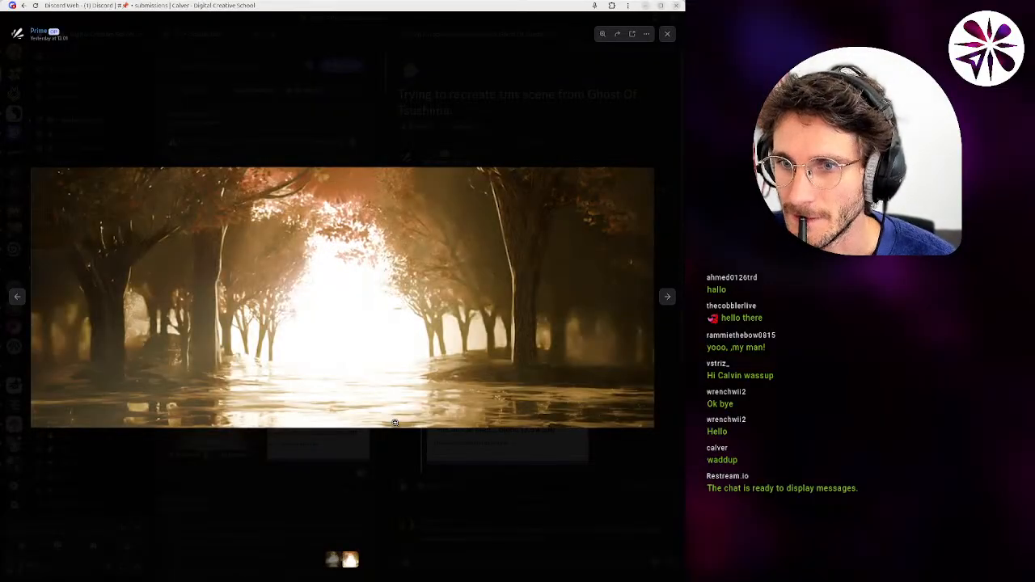
key(Left)
key(Right)
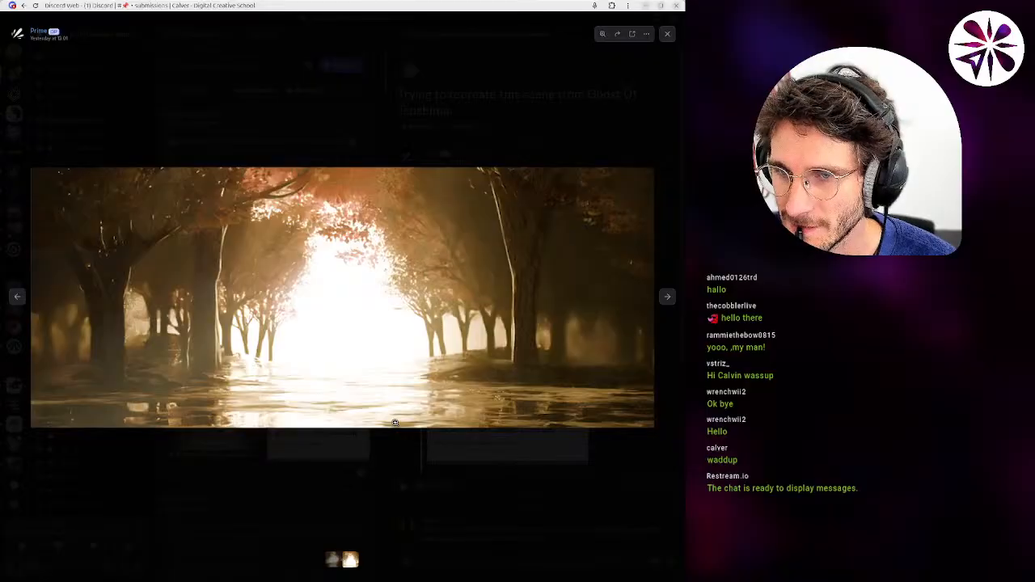
key(Left)
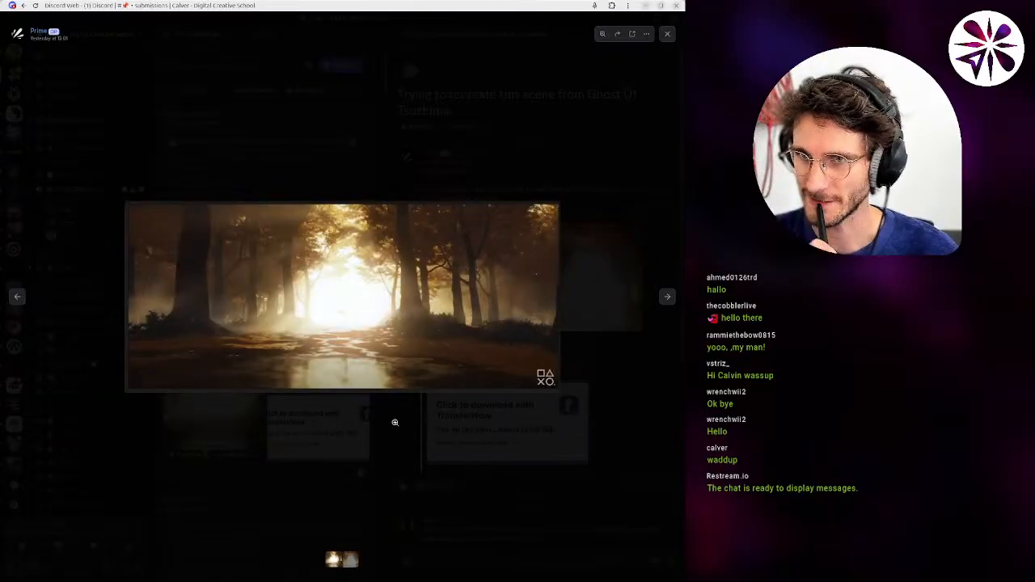
key(Right)
key(Left)
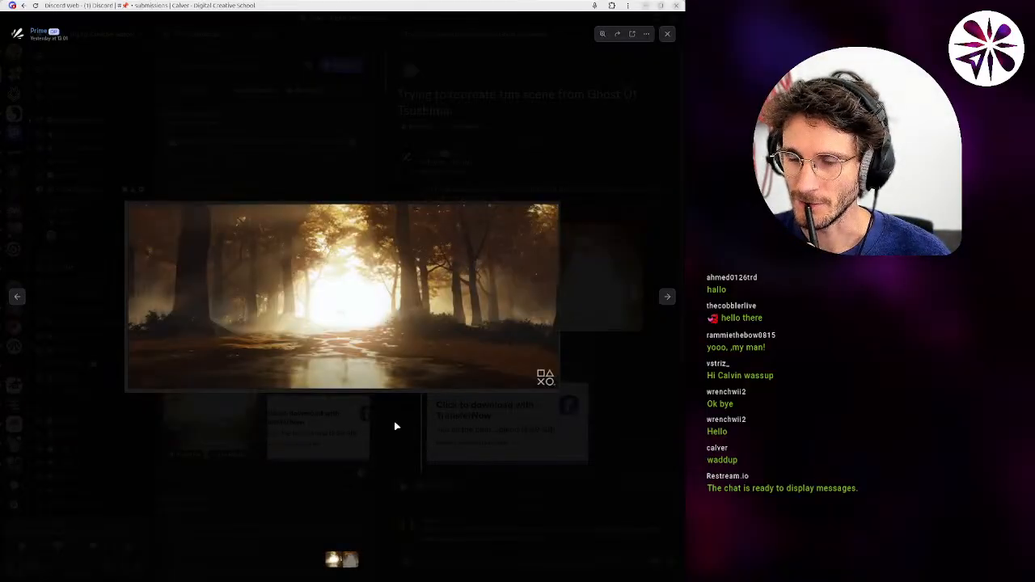
key(Right)
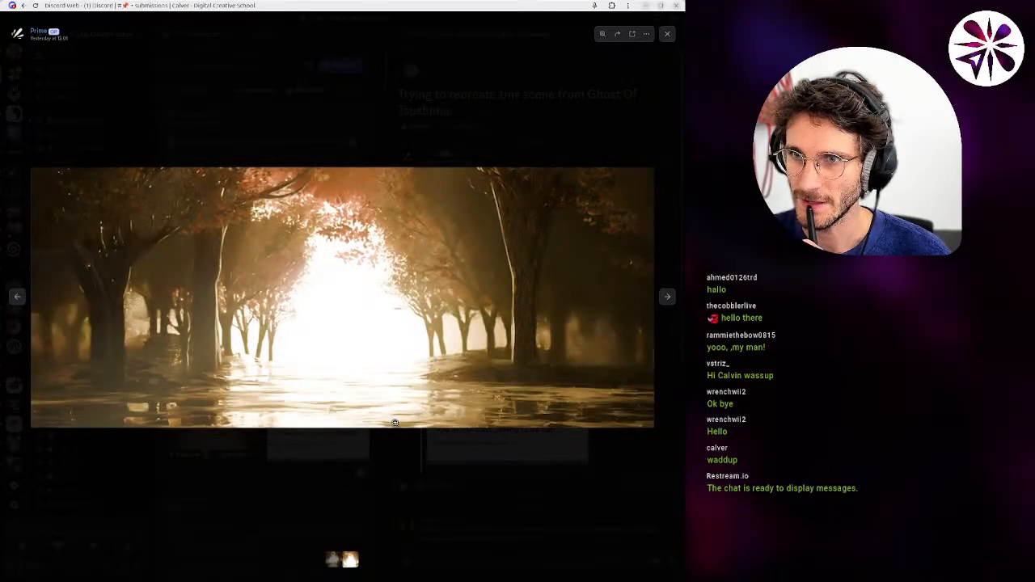
key(Left)
key(Right)
key(Left)
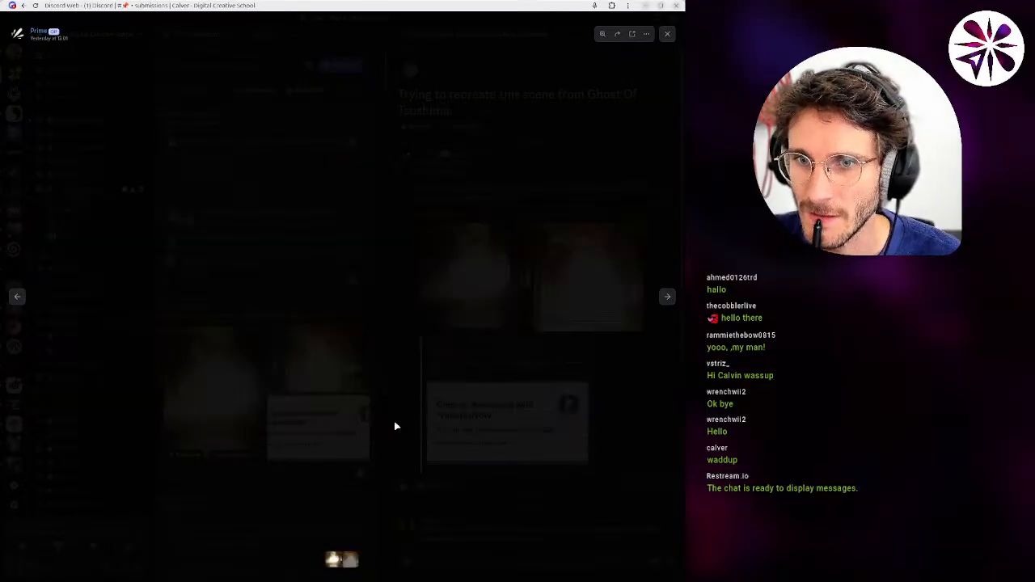
key(Right)
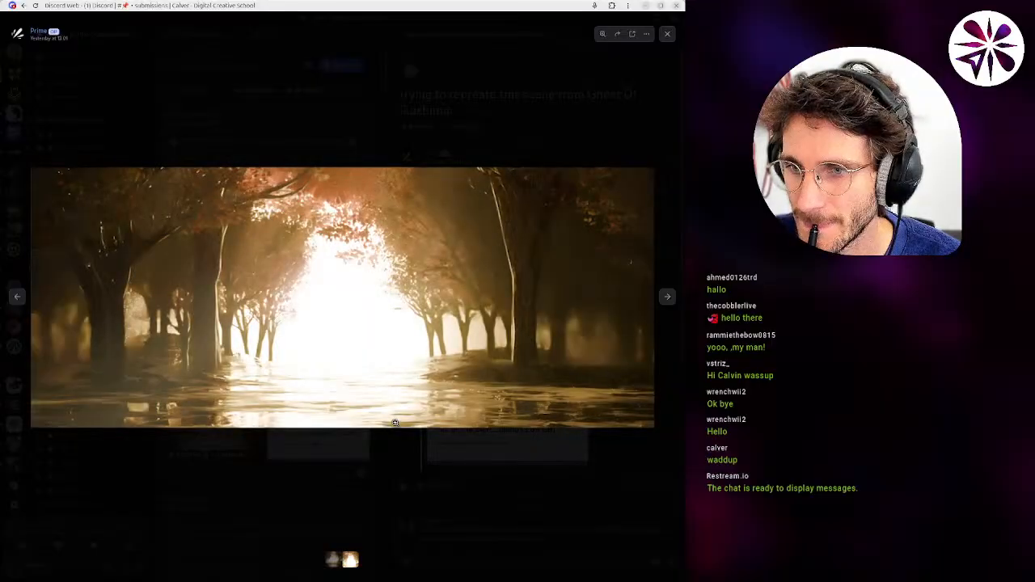
key(Left)
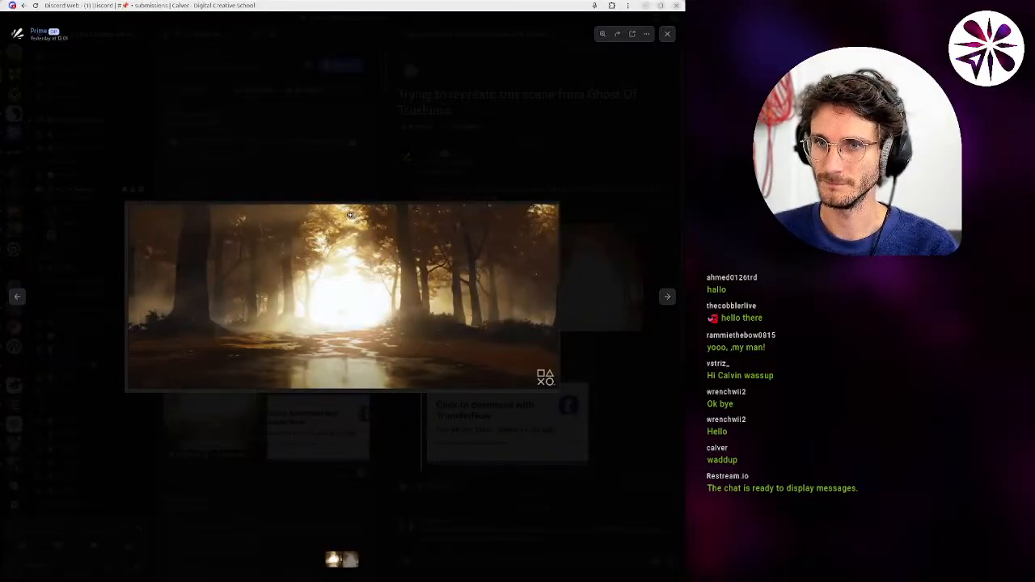
key(Right)
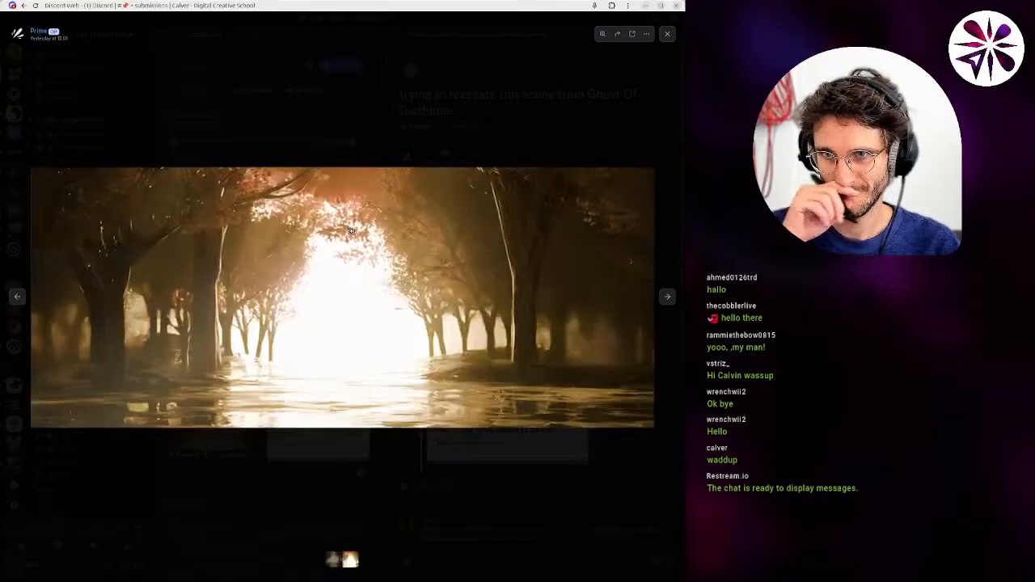
key(Escape)
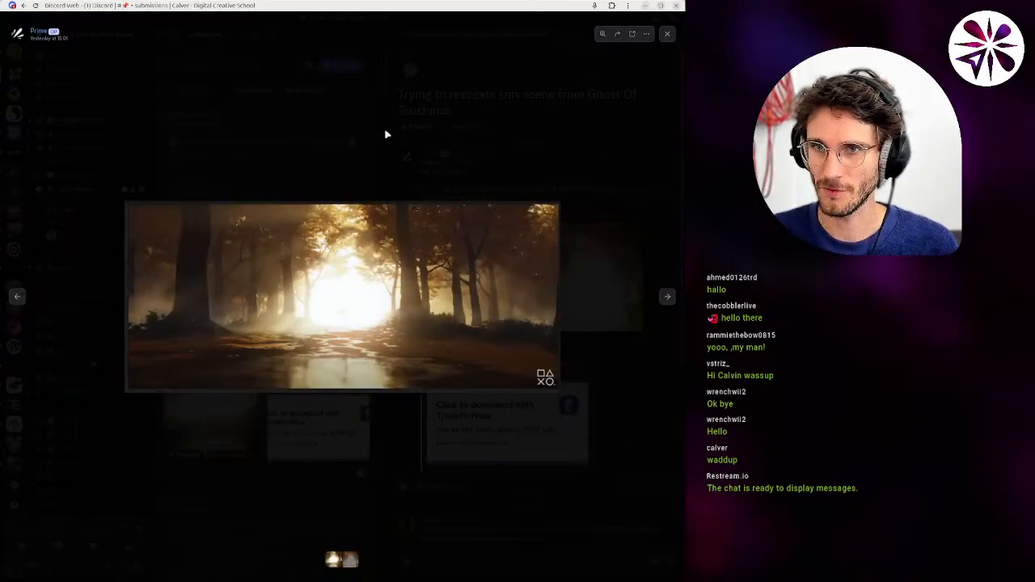
key(alt+Tab)
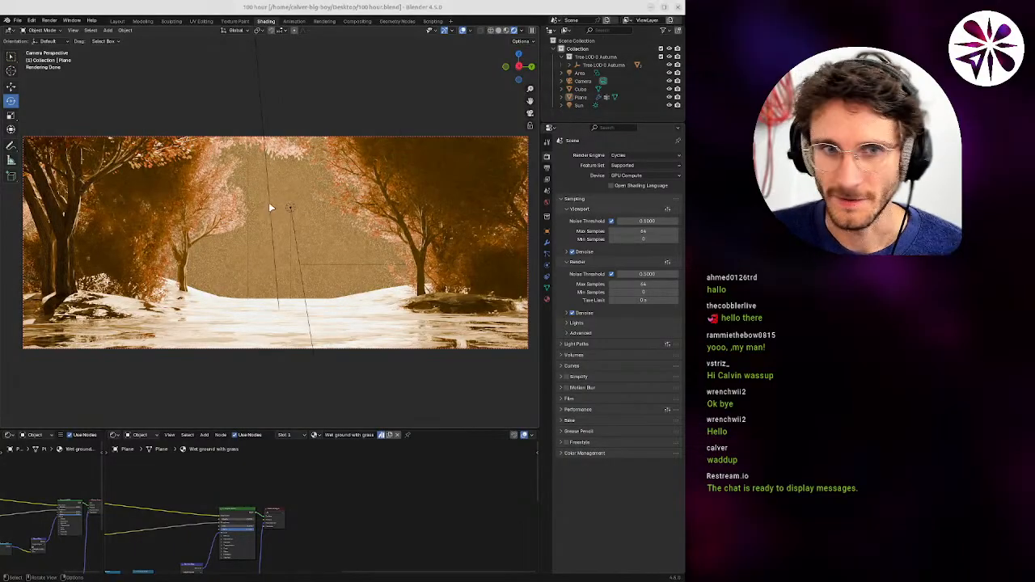
key(alt+Tab)
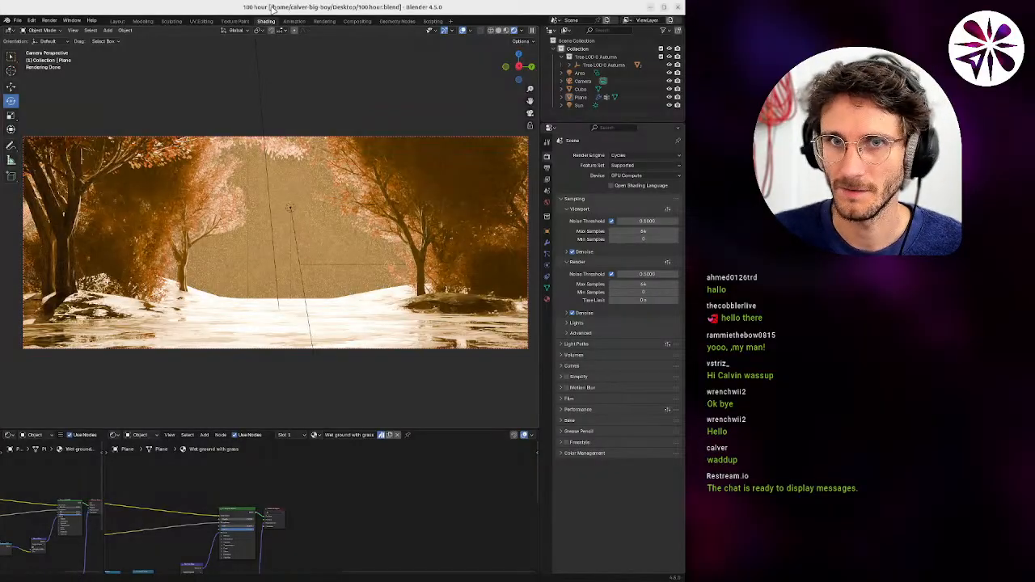
Inspect the ground plane's material and the world's surface settings.
click(546, 299)
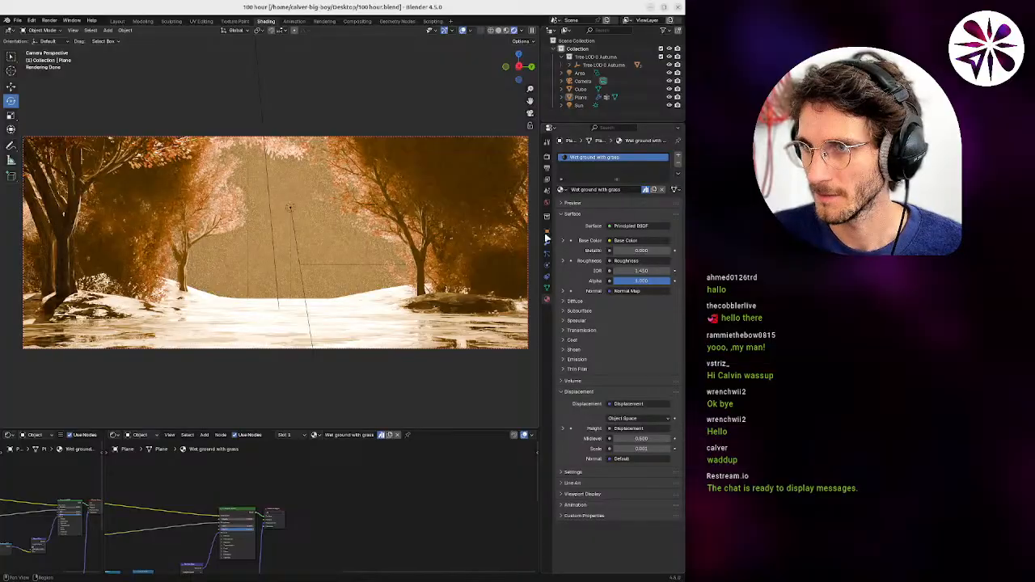
click(547, 203)
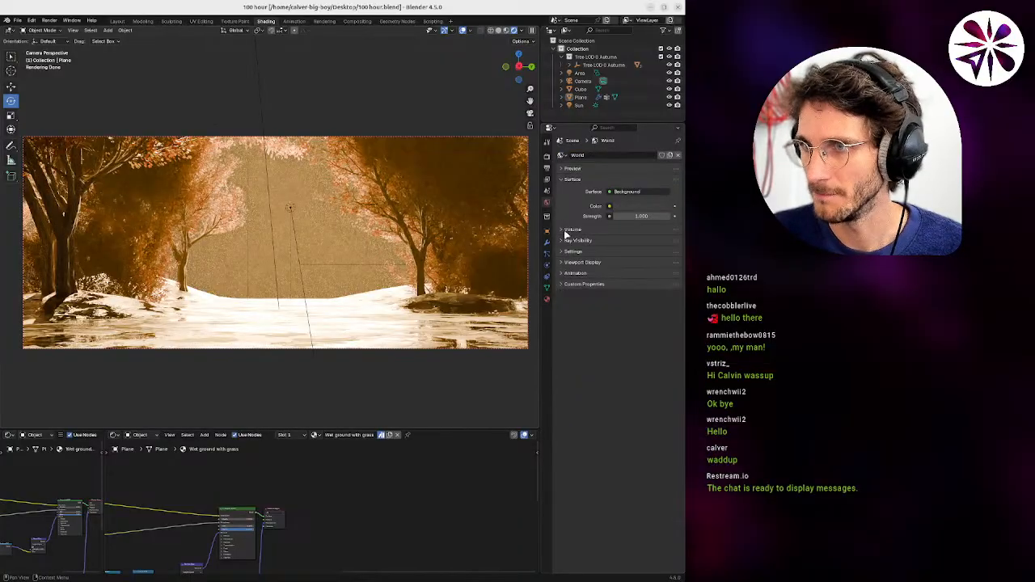
click(575, 169)
click(575, 169)
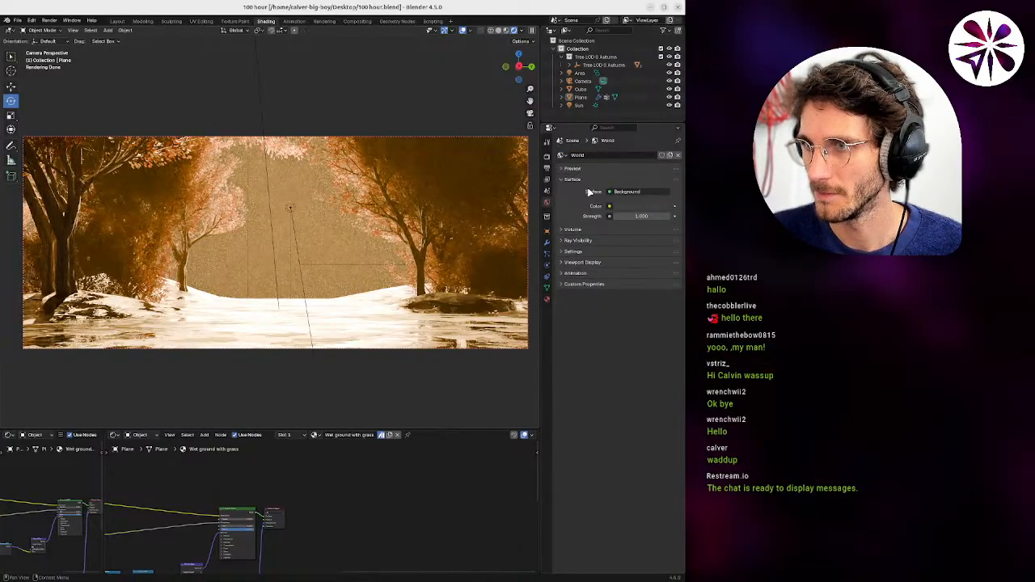
Select the cube enclosing the forest to show its Principled Volume material, and compare the camera render with the Discord reference image.
middle_drag(276, 280, 421, 208)
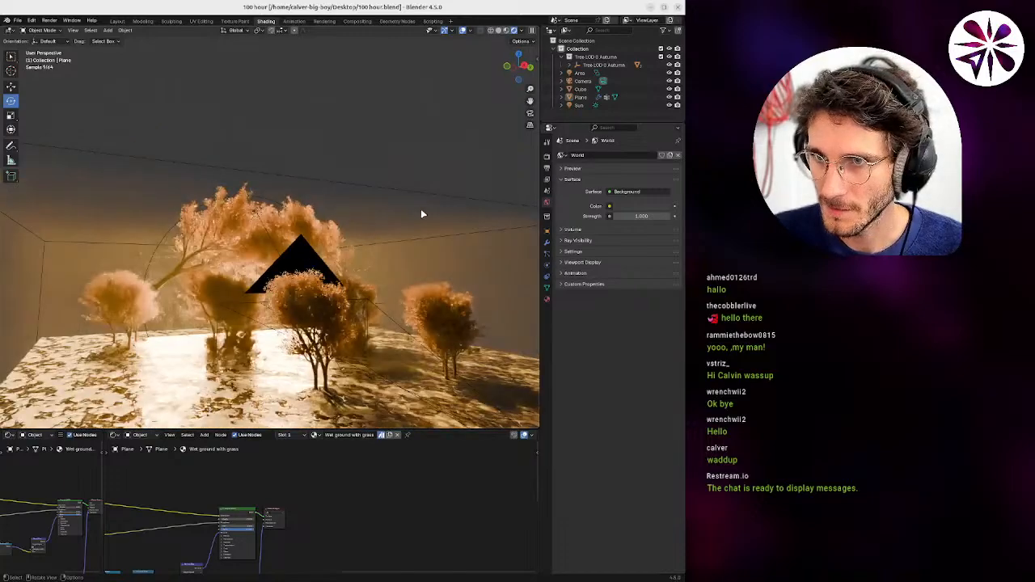
click(424, 200)
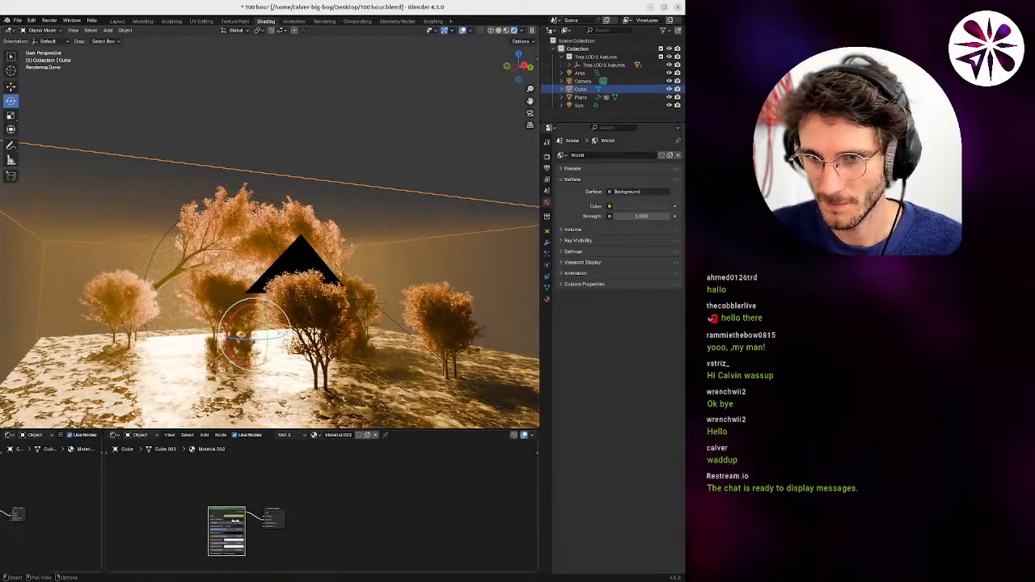
key(KP_0)
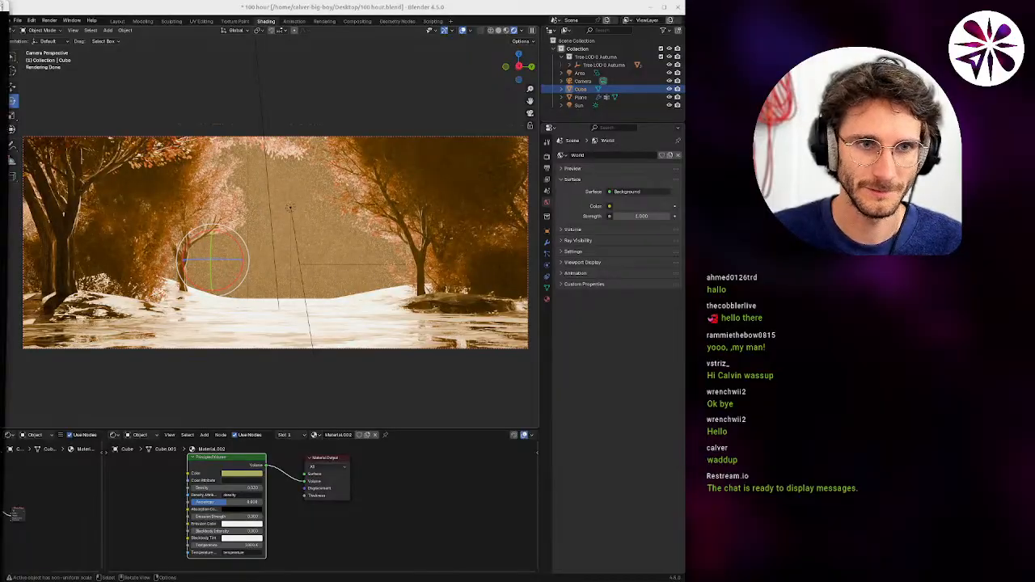
key(alt+Tab)
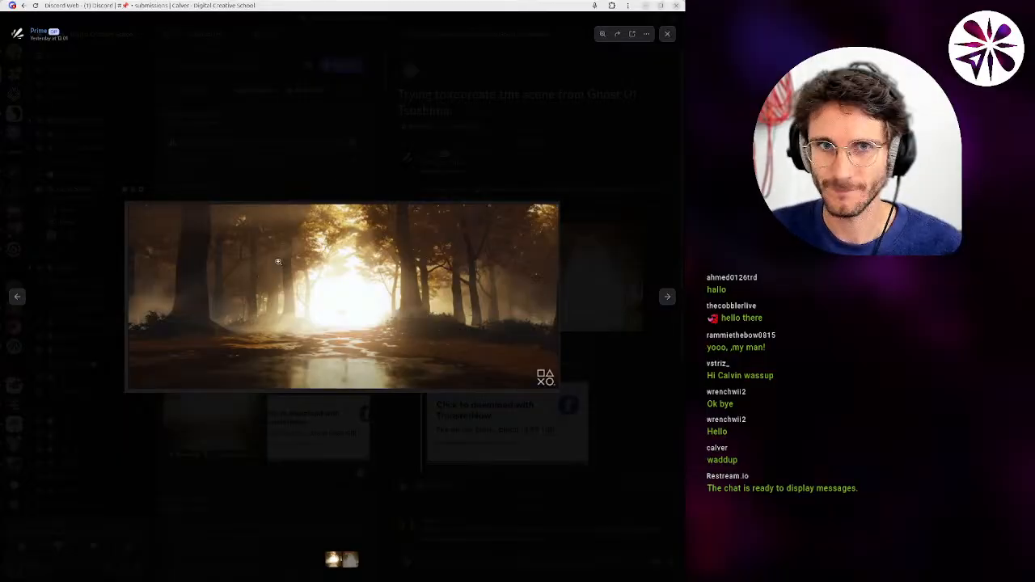
key(alt+Tab)
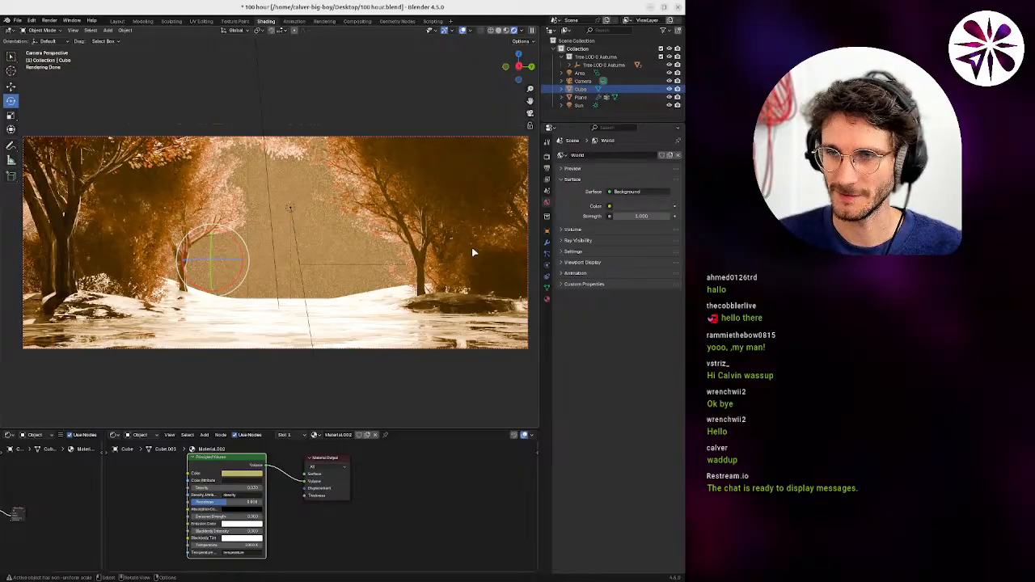
Enlarge the shader editor and set the Principled Volume density of the fog cube to 0.1.
scroll(256, 496, up, 1)
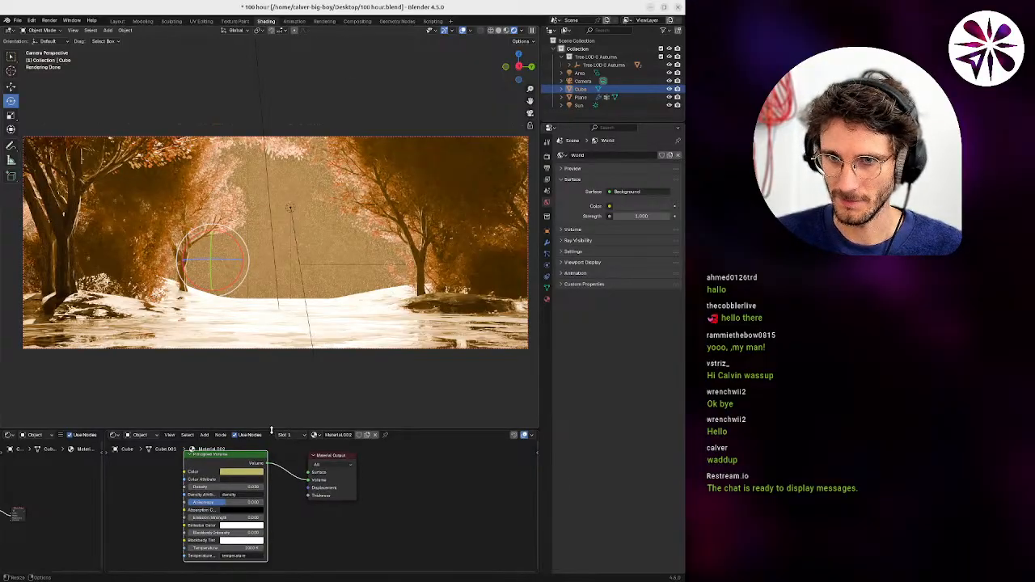
drag(271, 431, 271, 339)
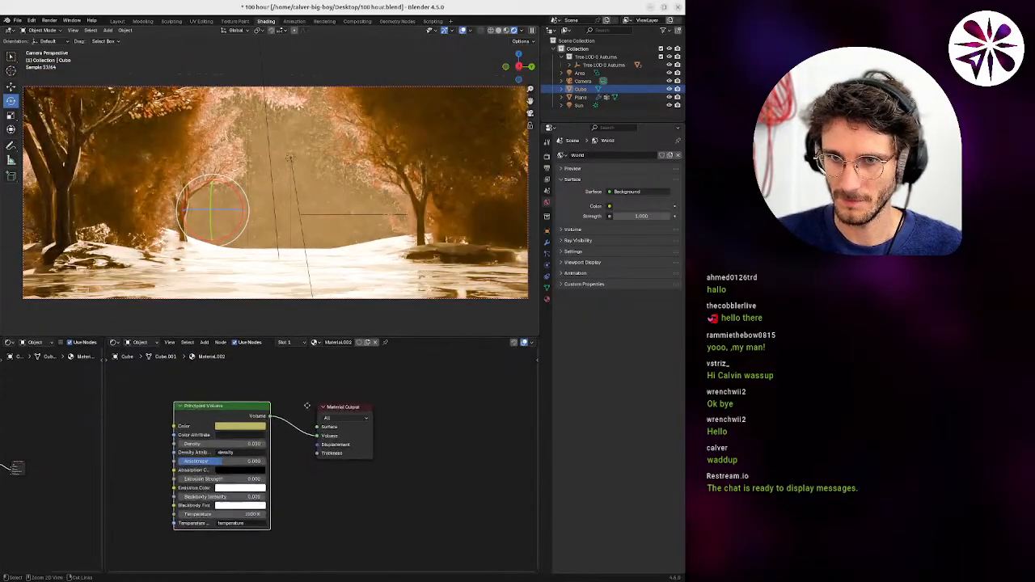
scroll(251, 436, up, 2)
click(250, 435)
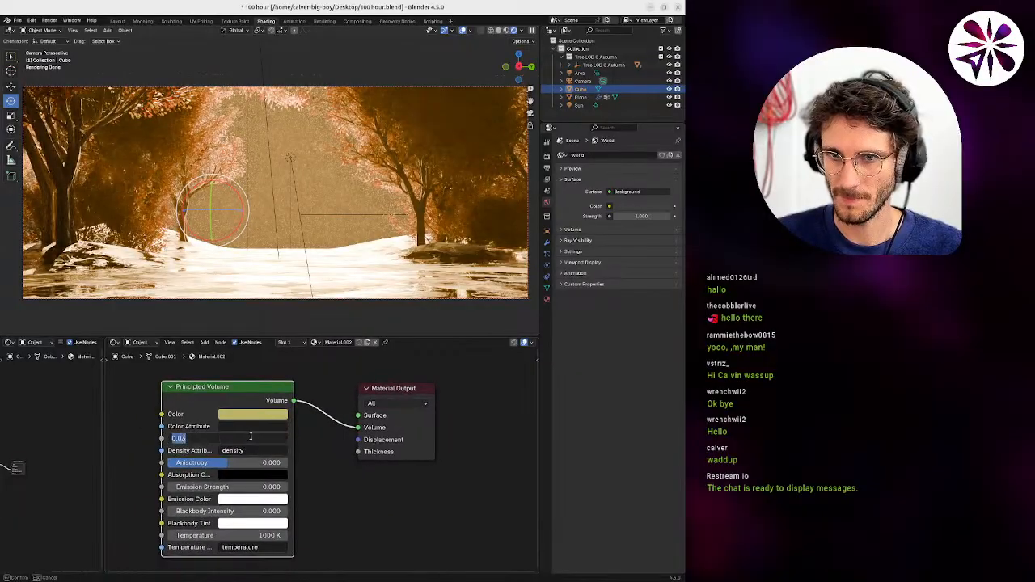
text(0.1)
key(Return)
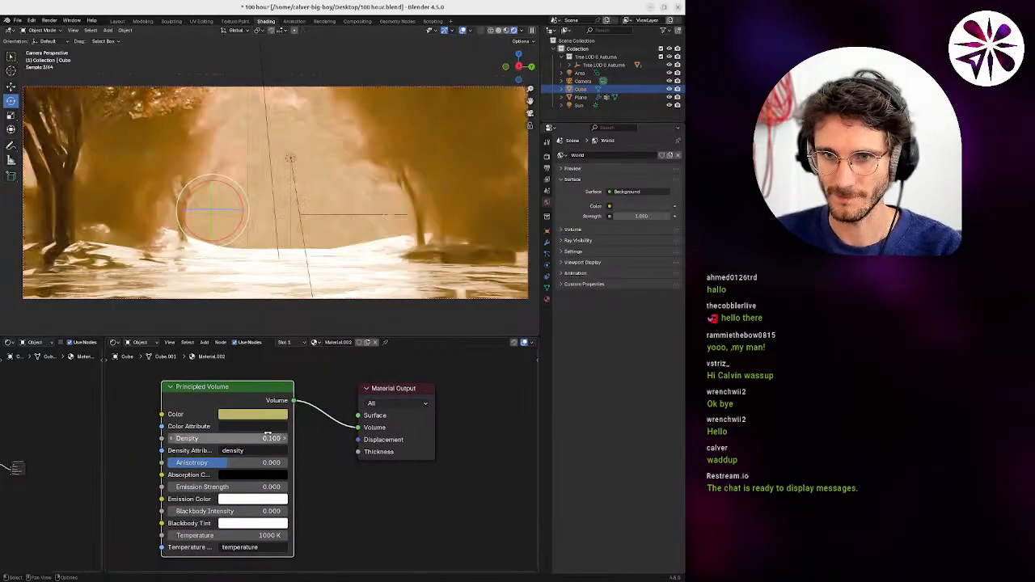
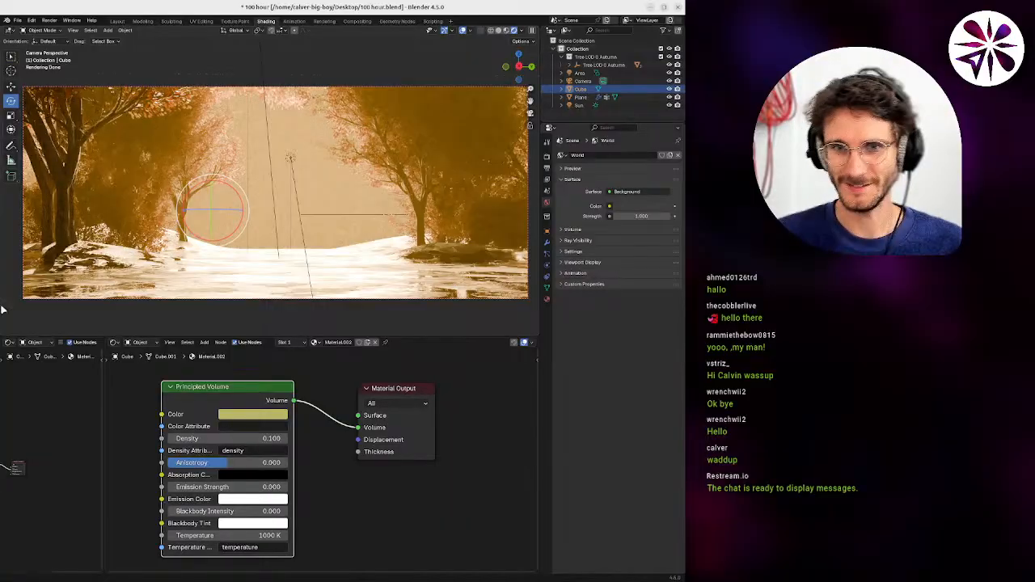
Try a Principled Volume density of 0.5, and set the density to 1.
click(254, 444)
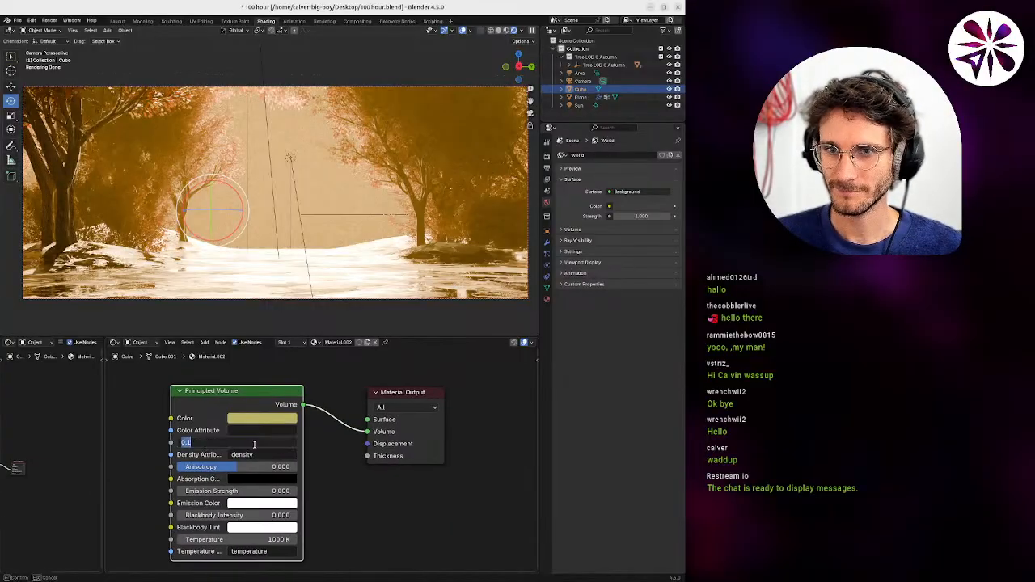
text(0.)
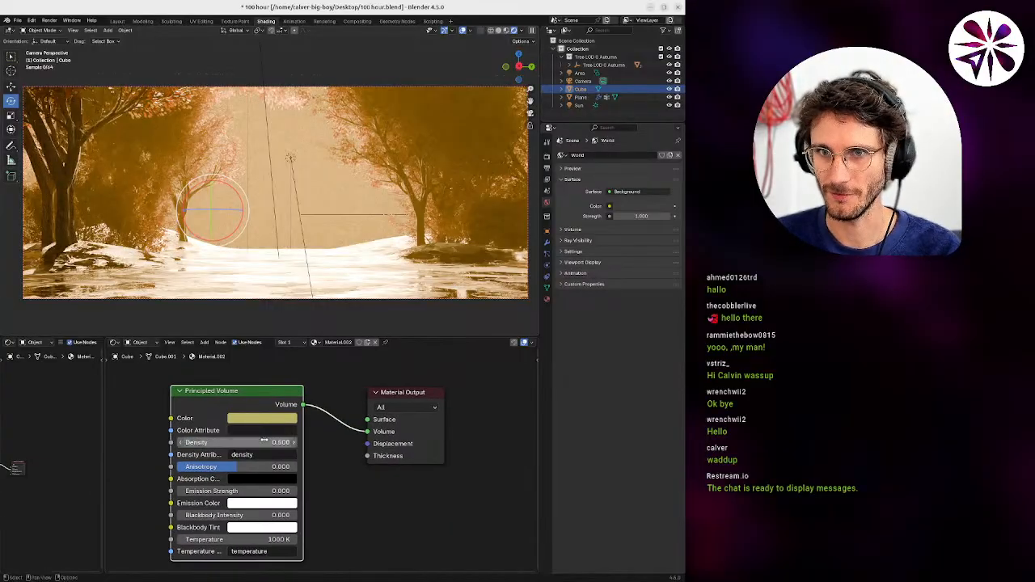
text(5)
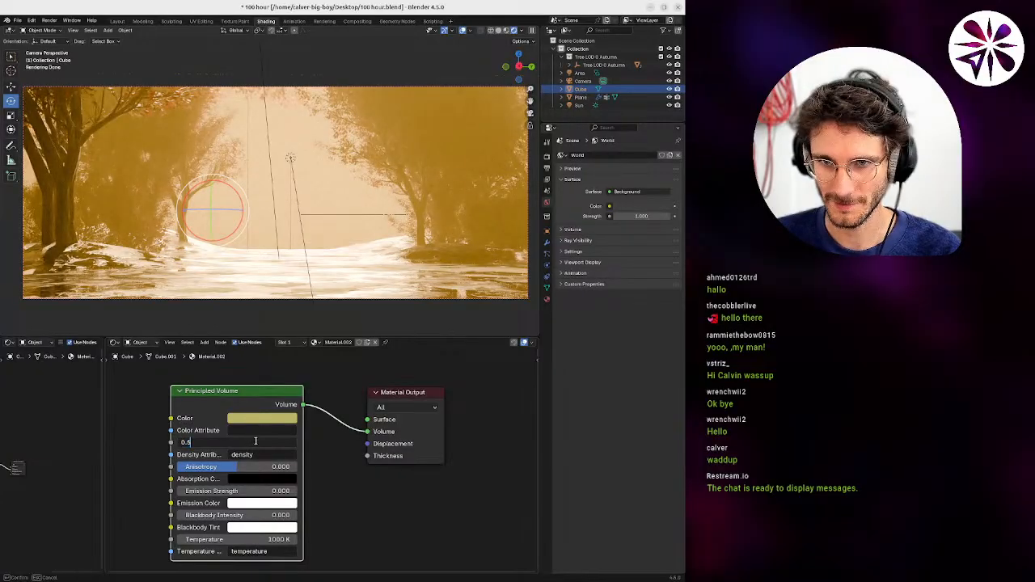
key(BackSpace)
text(1)
key(Return)
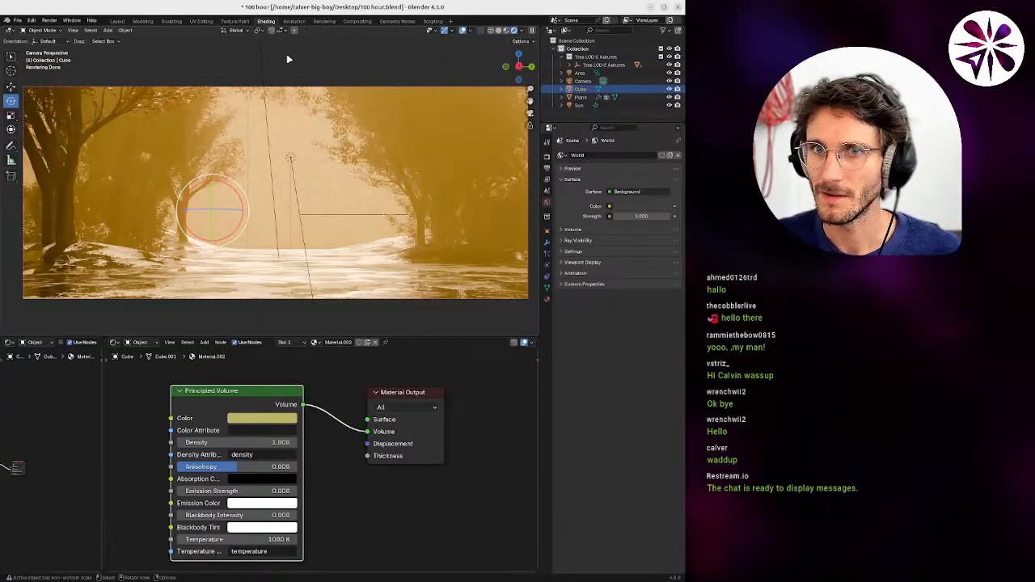
Raise the Principled Volume anisotropy to about 0.955, trying a negative value and undoing it.
drag(238, 468, 284, 473)
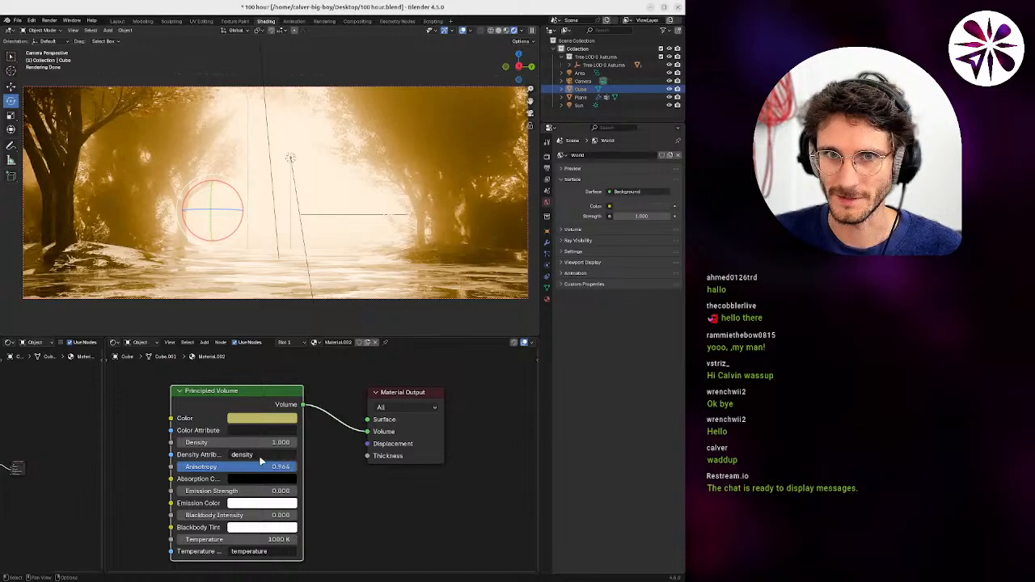
drag(282, 469, 267, 474)
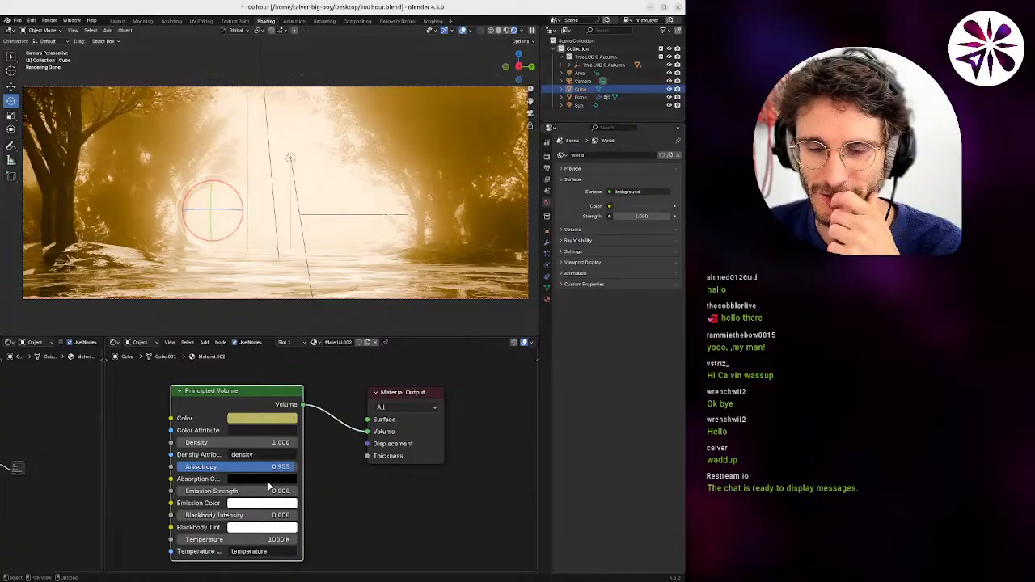
drag(283, 473, 207, 472)
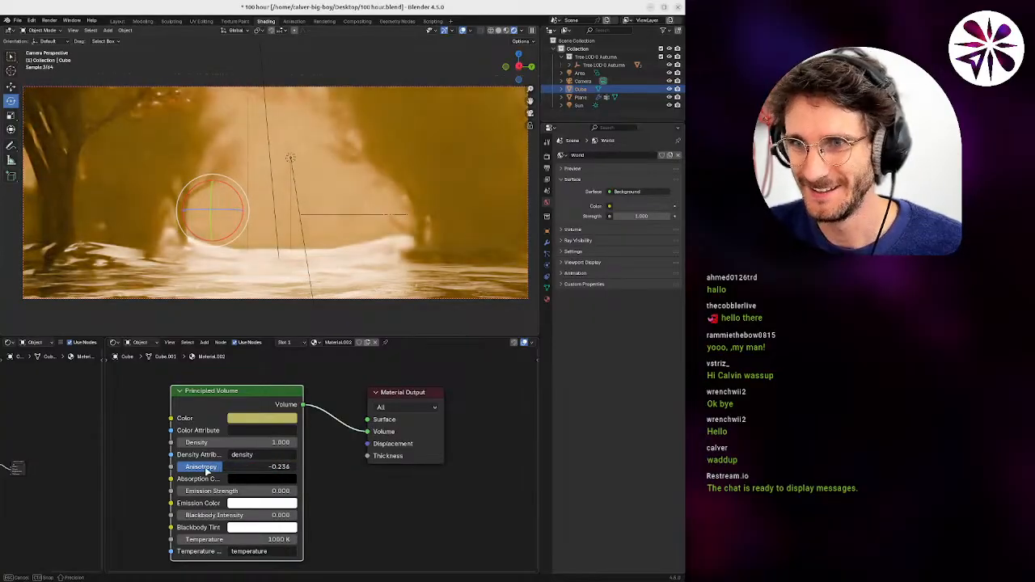
key(ctrl+z)
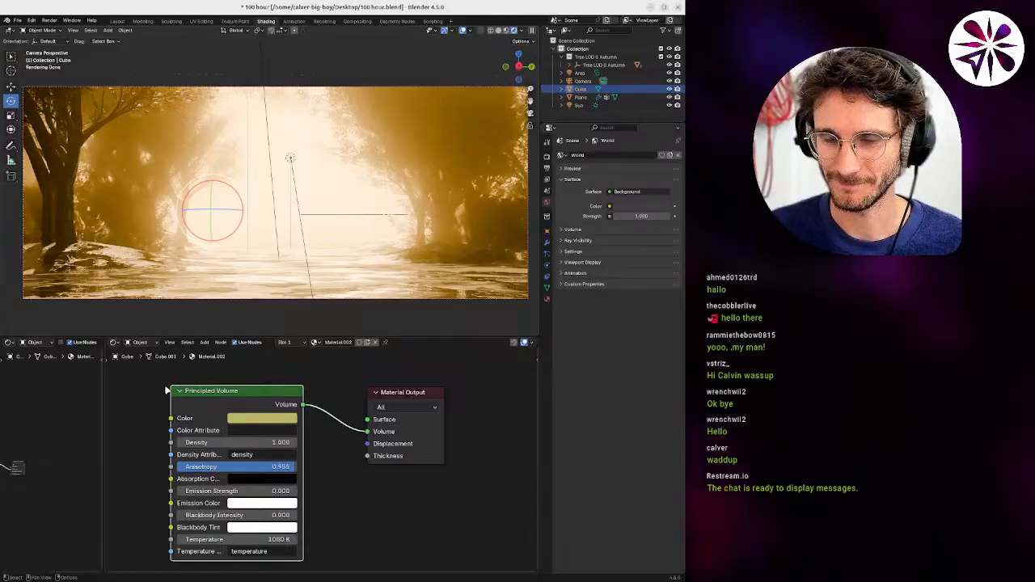
Add a Noise Texture node and connect its Fac output to the Principled Volume's Density input.
middle_drag(195, 390, 307, 391)
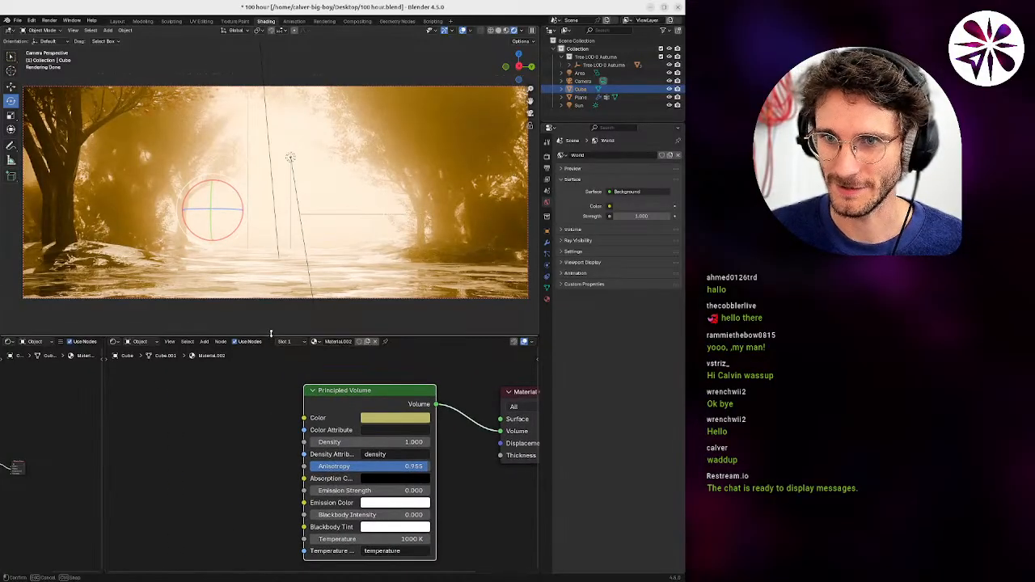
drag(274, 341, 272, 319)
middle_drag(285, 394, 251, 377)
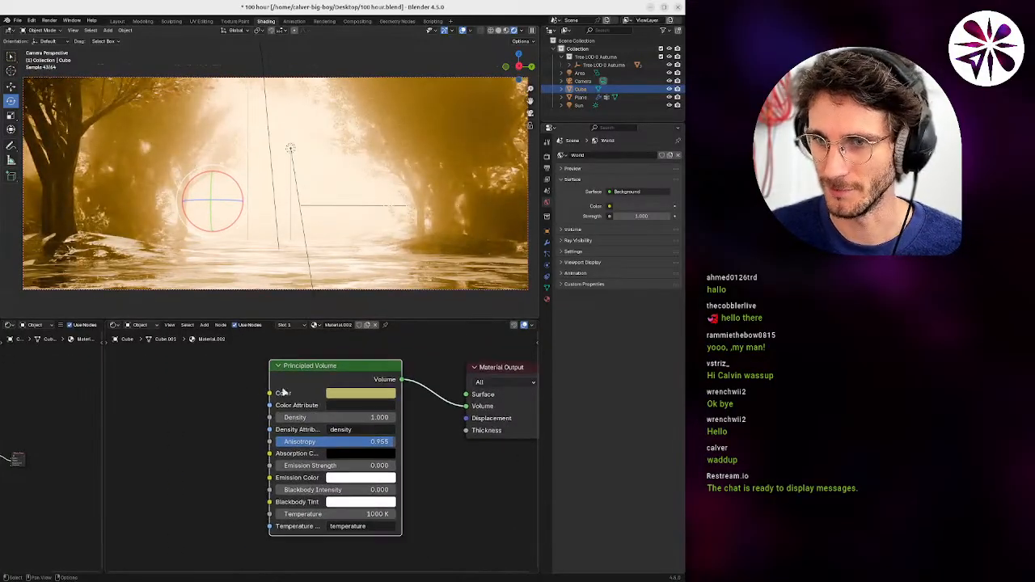
mouse_move(313, 371)
mouse_down()
mouse_move(320, 380)
mouse_move(331, 372)
mouse_up()
key(shift+a)
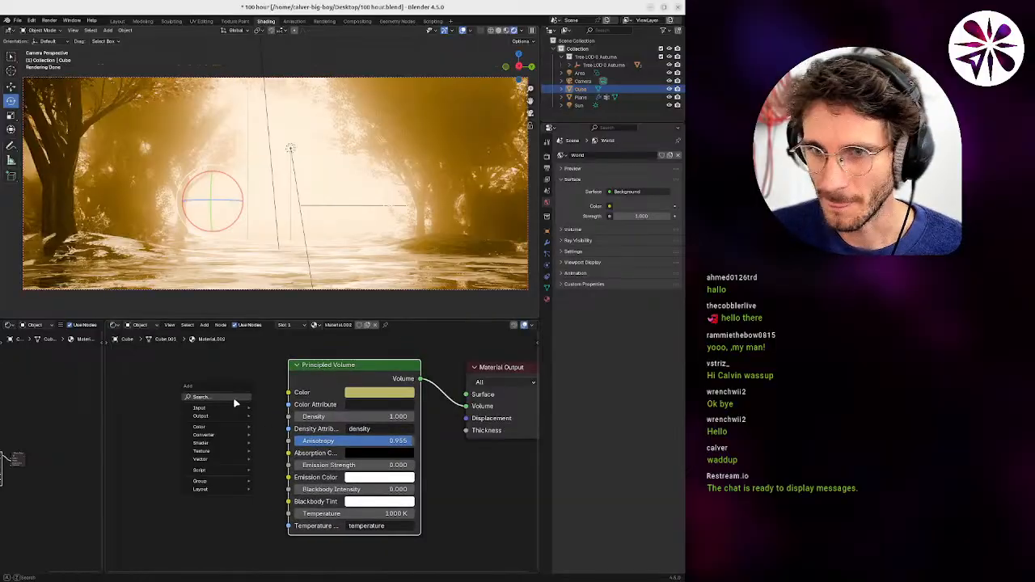
click(238, 399)
text(noise)
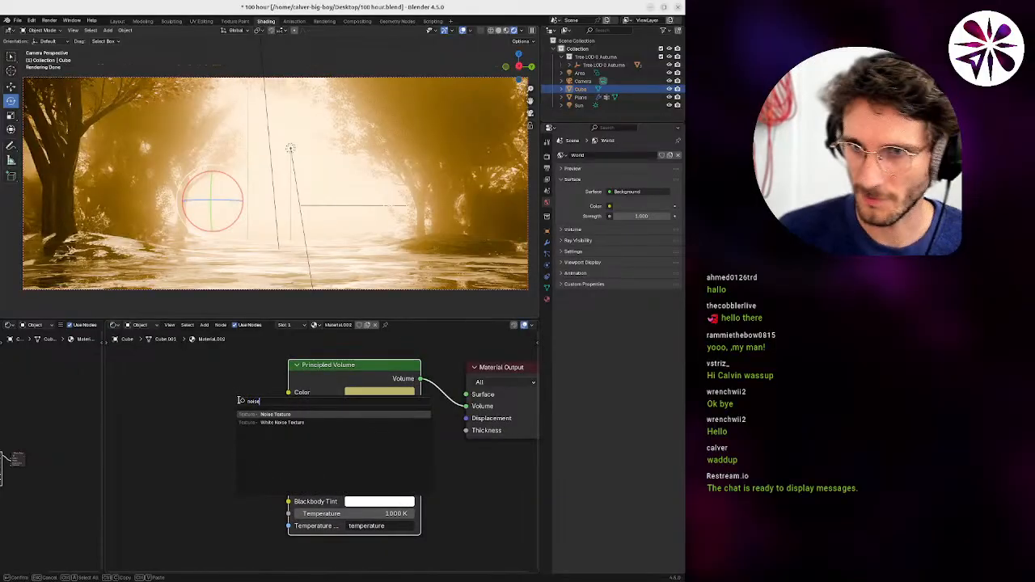
key(Return)
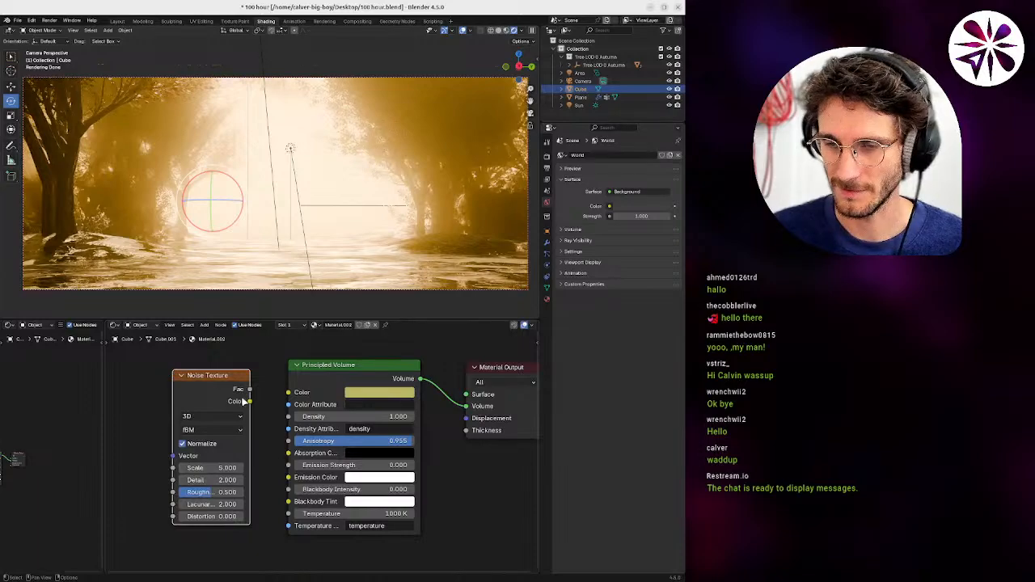
drag(232, 391, 286, 417)
Insert a Color Ramp between the Noise Texture and the volume density, and tighten its stops with black at about 0.609.
middle_drag(213, 415, 276, 433)
drag(183, 398, 158, 401)
drag(189, 483, 239, 486)
right_click(240, 485)
key(shift+a)
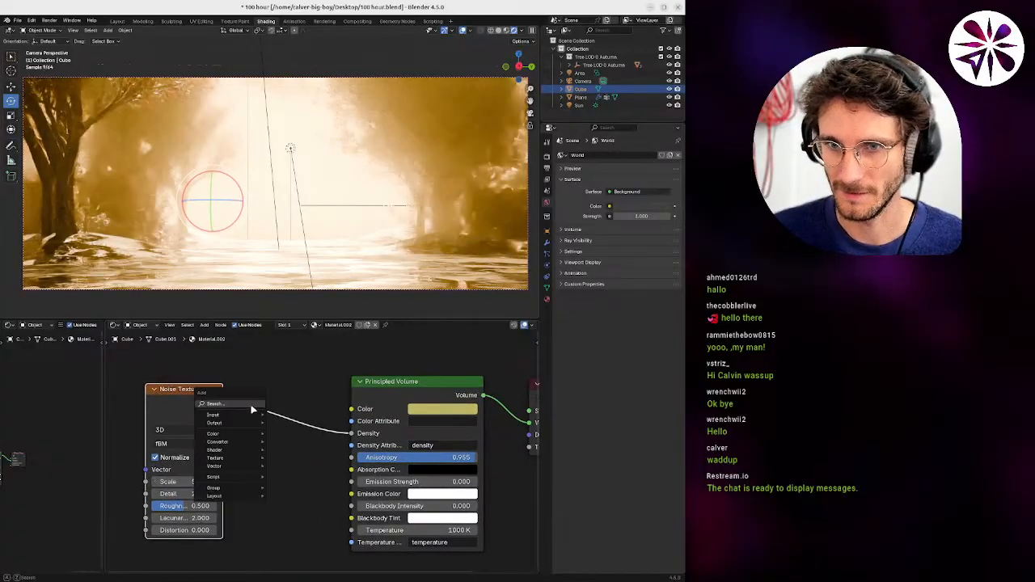
click(250, 404)
text(ramp)
key(Return)
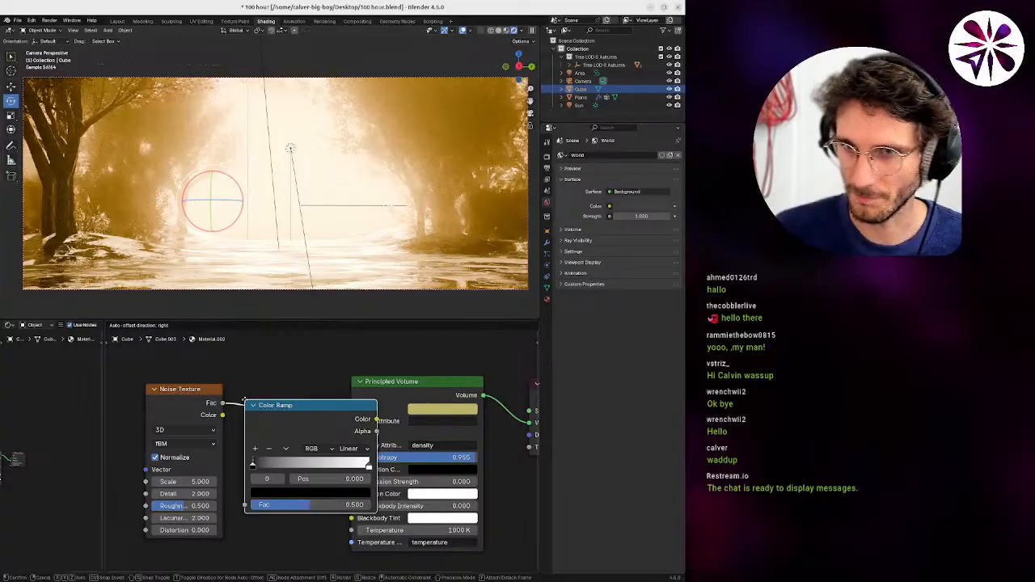
click(322, 437)
mouse_move(322, 441)
mouse_down()
mouse_move(315, 445)
mouse_move(372, 444)
mouse_move(321, 446)
mouse_move(330, 445)
mouse_up()
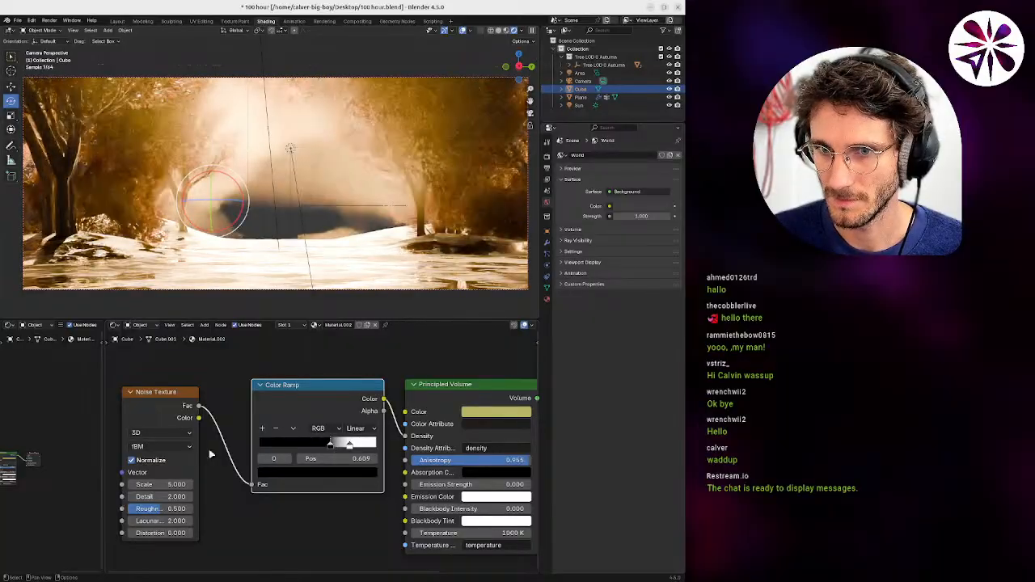
Set the Noise Texture's scale to about 10.9 and its roughness to about 0.175.
drag(167, 485, 188, 485)
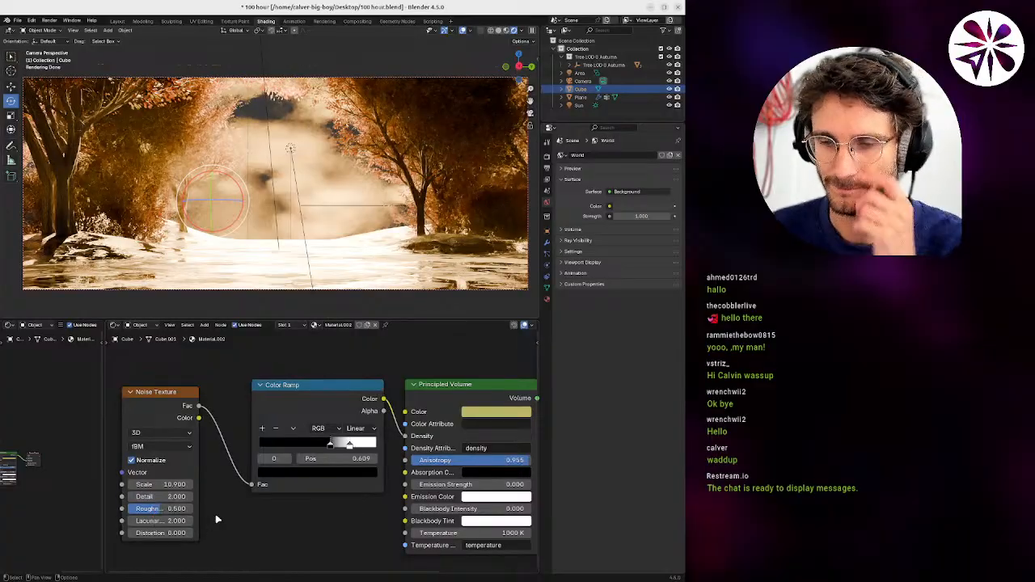
mouse_move(172, 512)
mouse_down()
mouse_move(225, 516)
mouse_move(139, 518)
mouse_move(160, 522)
mouse_up()
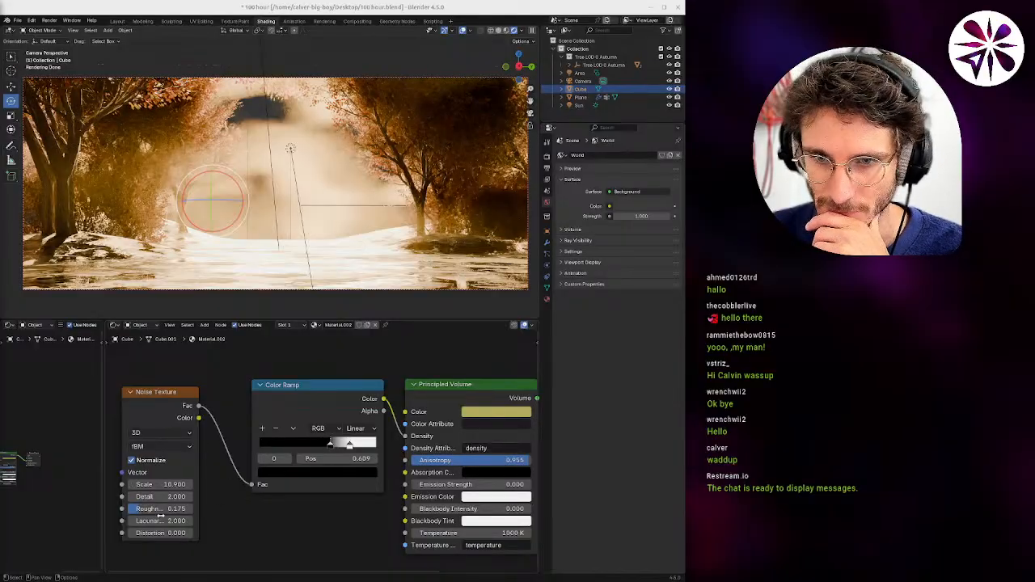
drag(172, 521, 173, 521)
Soften the Color Ramp by moving the white stop to the end and the black stop to about 0.468.
drag(329, 444, 393, 447)
drag(299, 444, 315, 443)
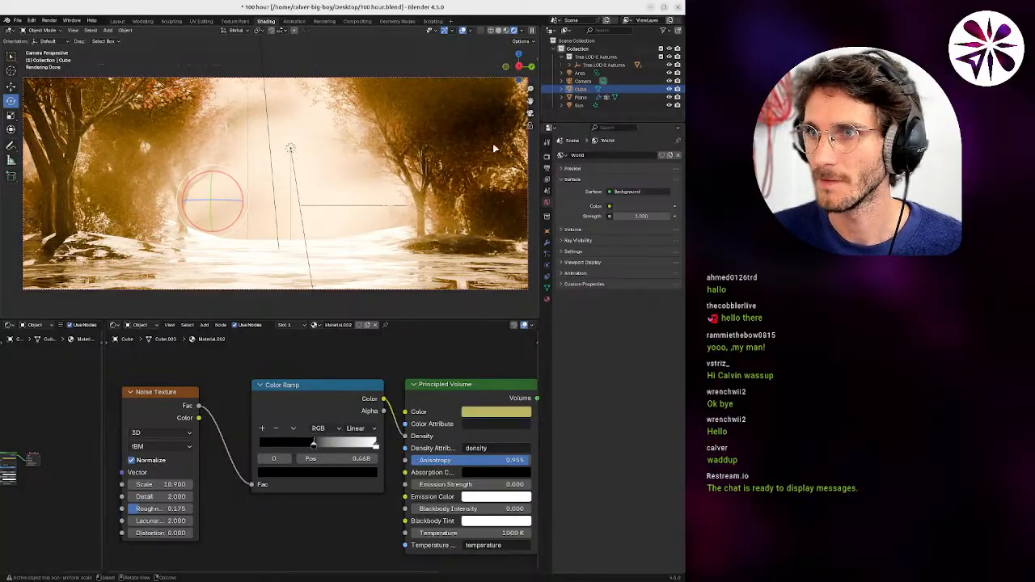
Open the Area light's settings and hide that light in the viewport, keeping the camera view.
click(586, 97)
click(580, 105)
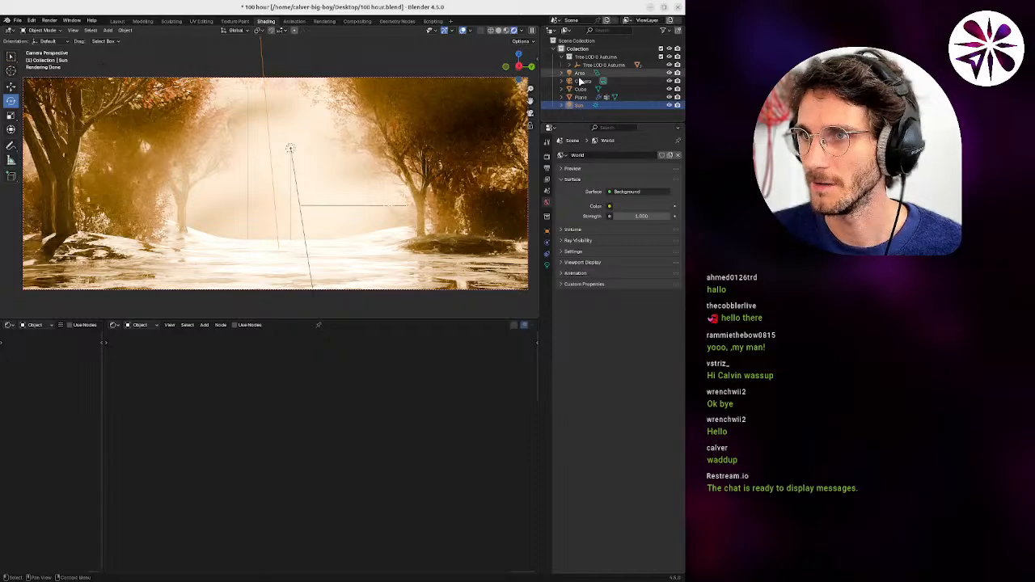
click(579, 73)
click(547, 265)
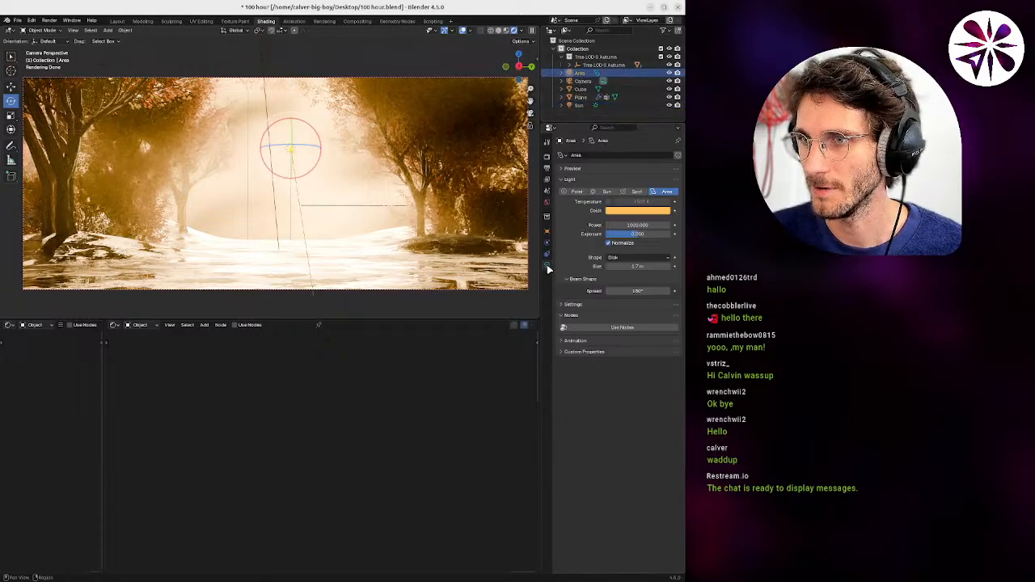
click(678, 72)
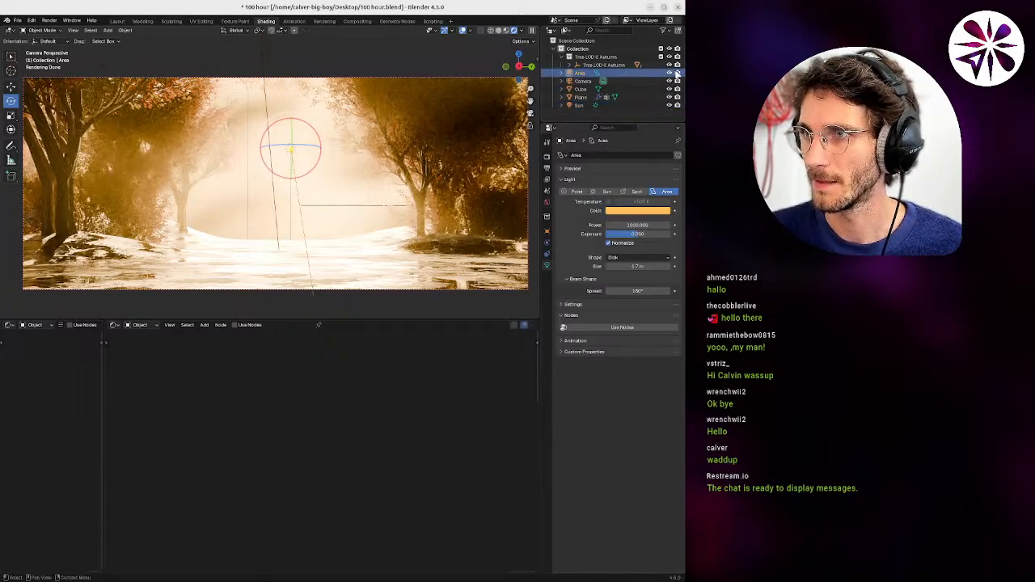
click(669, 72)
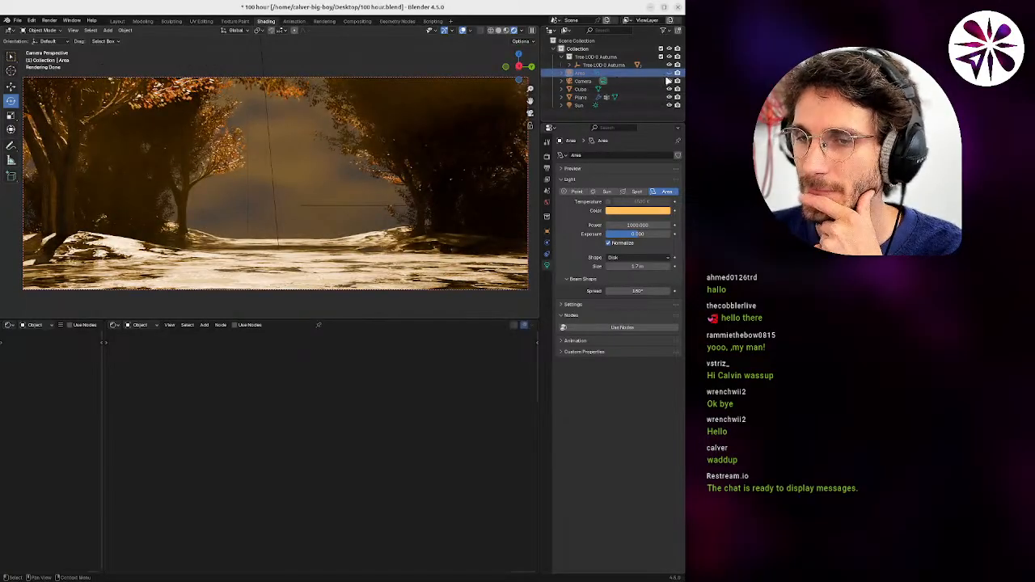
middle_drag(267, 194, 276, 240)
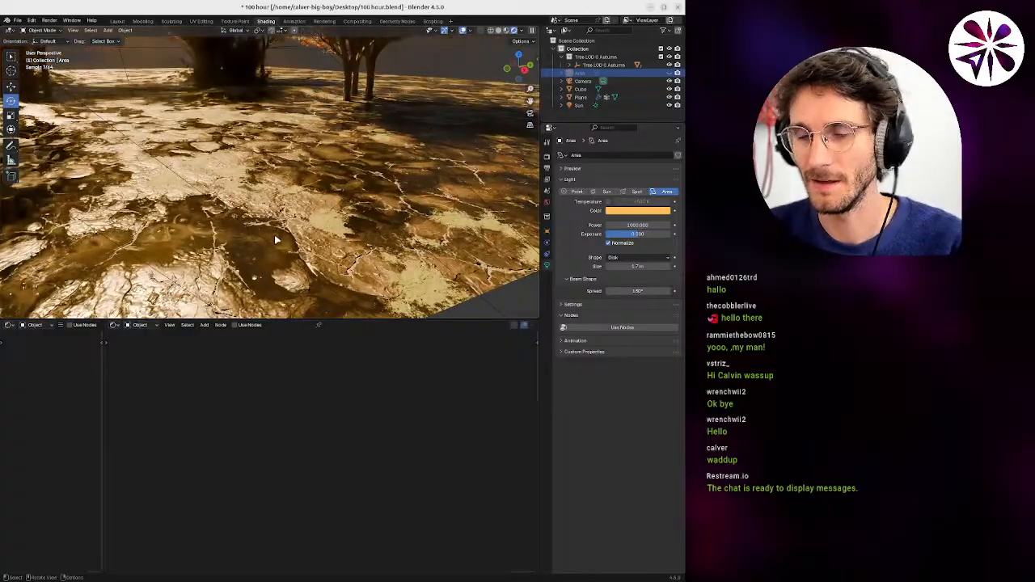
key(KP_0)
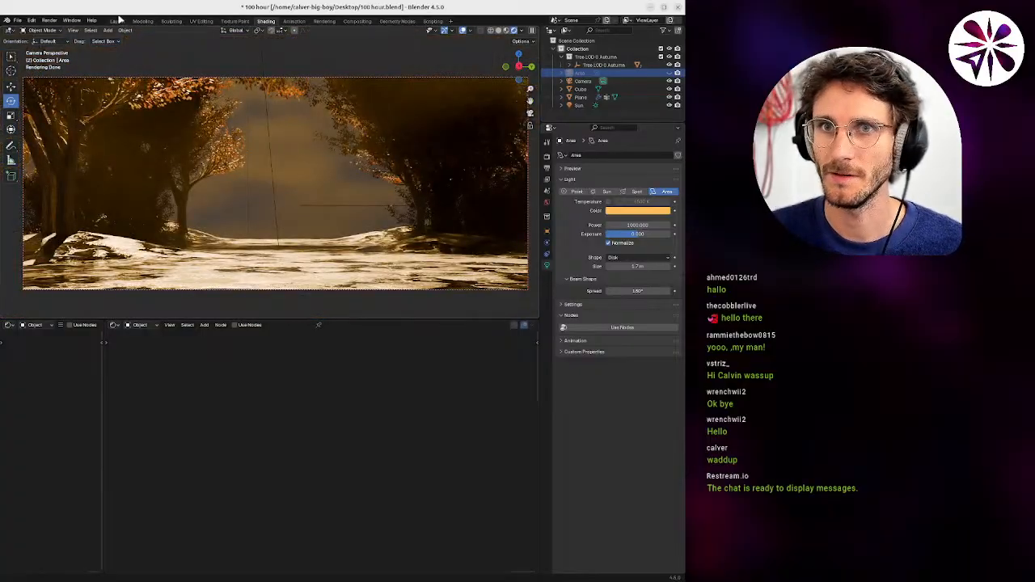
Add the custom Calver workspace to the file.
click(441, 22)
click(450, 22)
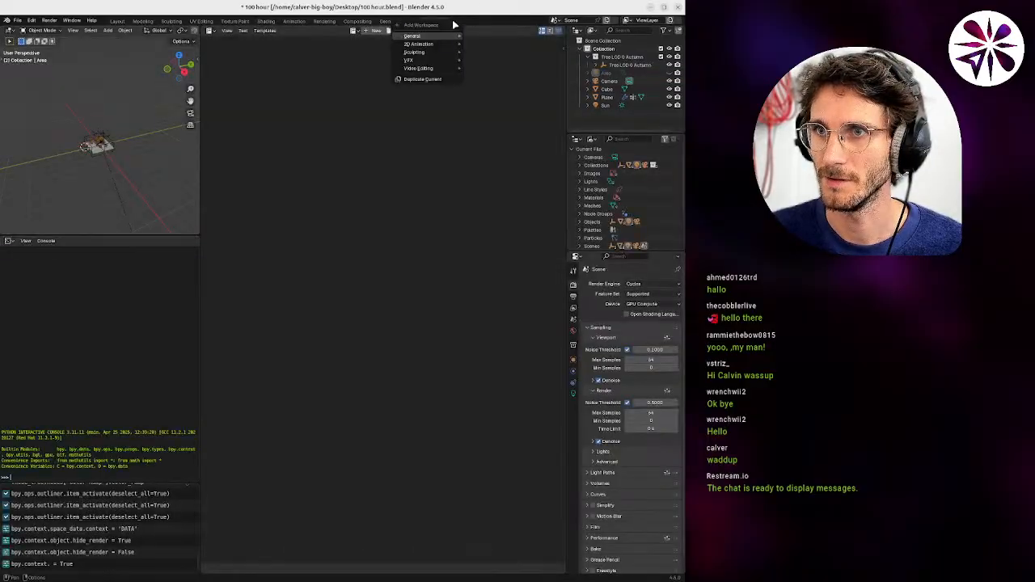
mouse_move(445, 37)
click(488, 44)
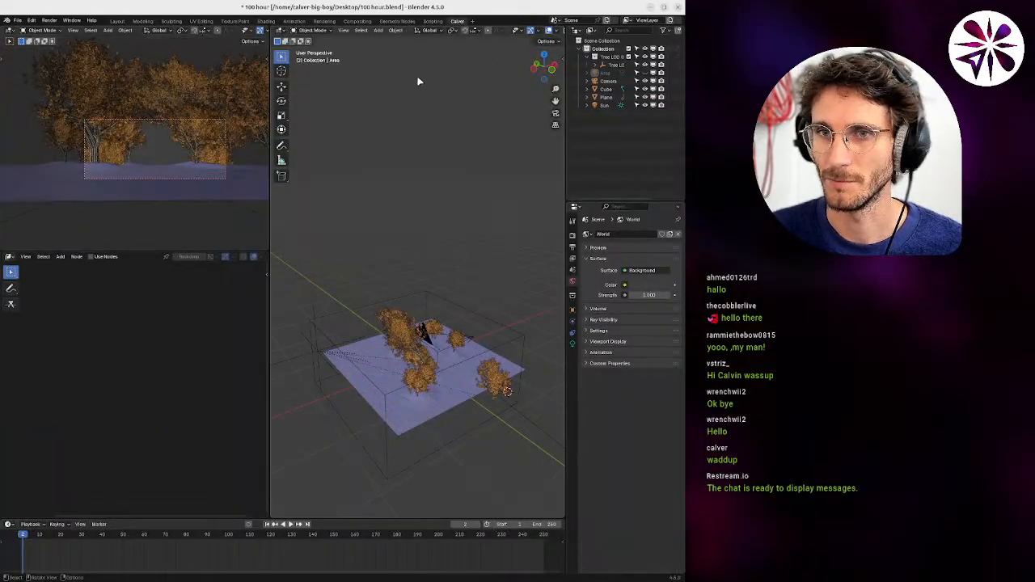
Switch the camera viewport to rendered shading, enlarge it, and frame the trees in the perspective viewport.
scroll(189, 156, up, 3)
key(z)
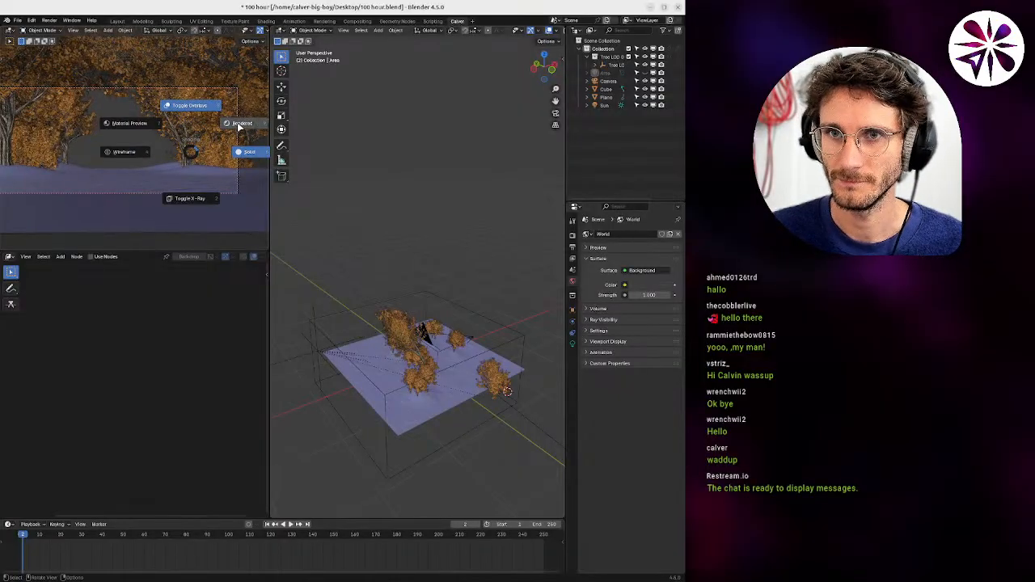
click(239, 124)
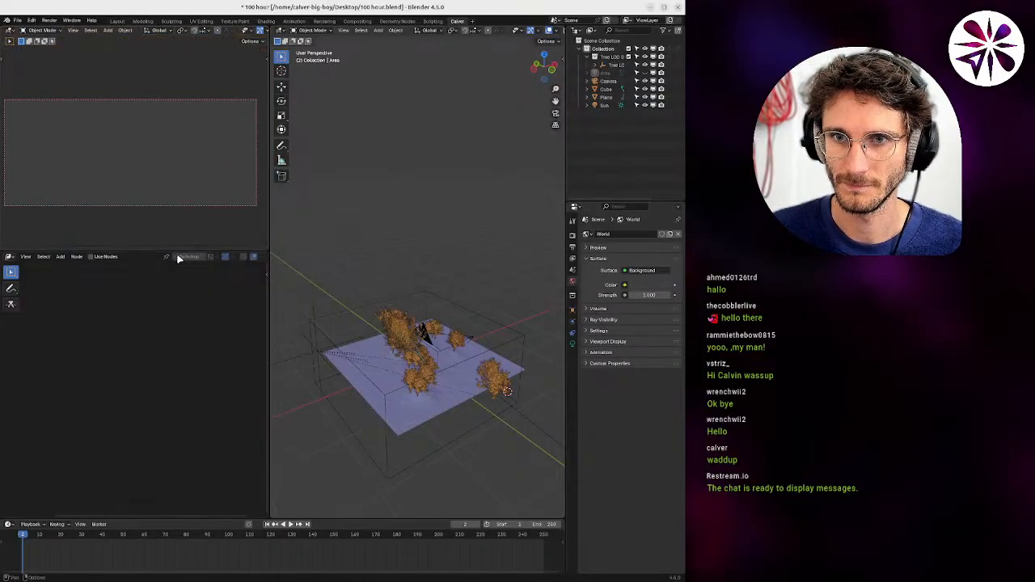
drag(218, 252, 337, 215)
middle_drag(429, 336, 490, 331)
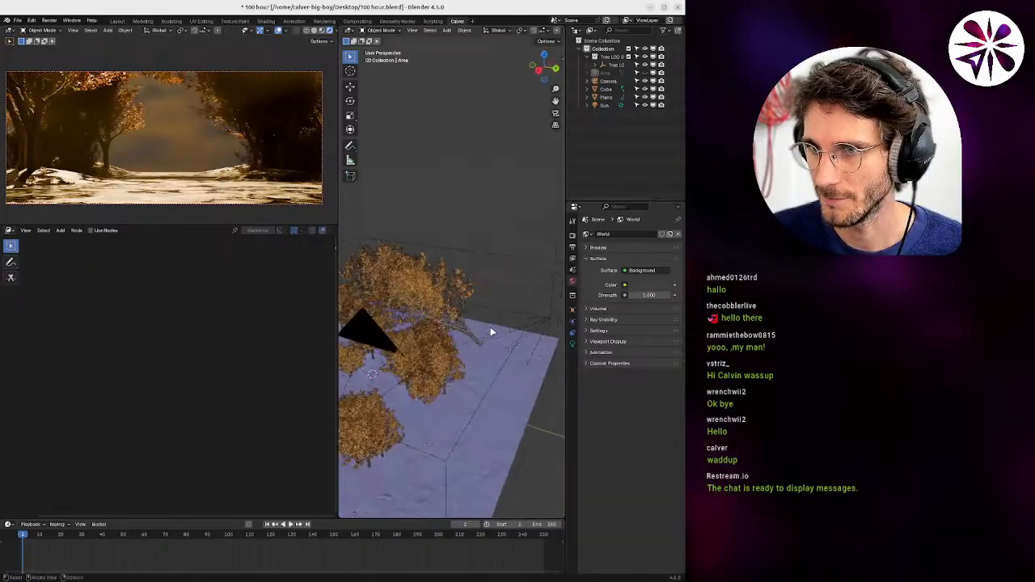
Hide the Sun light in the viewport and open the World surface settings.
click(608, 97)
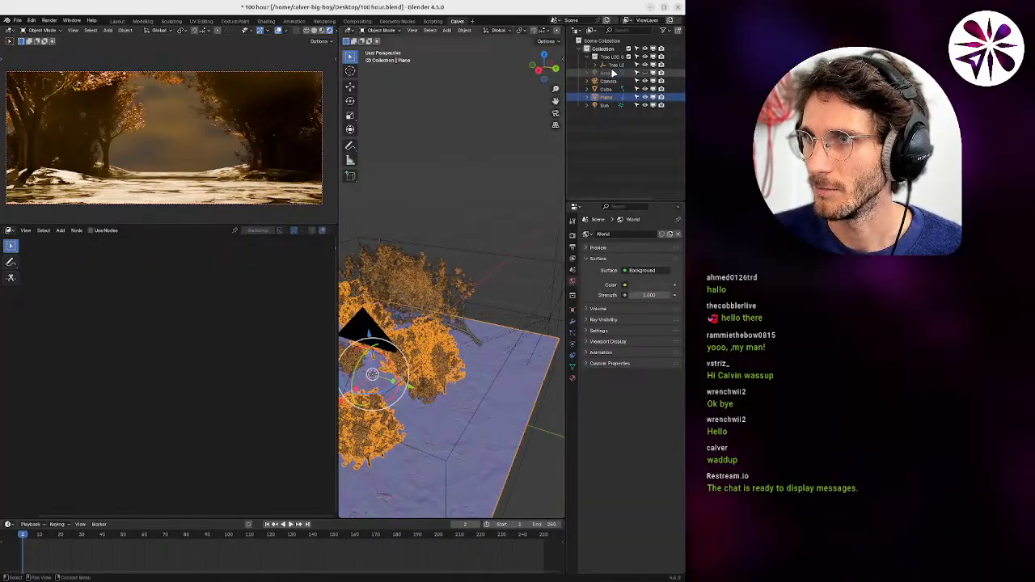
click(604, 105)
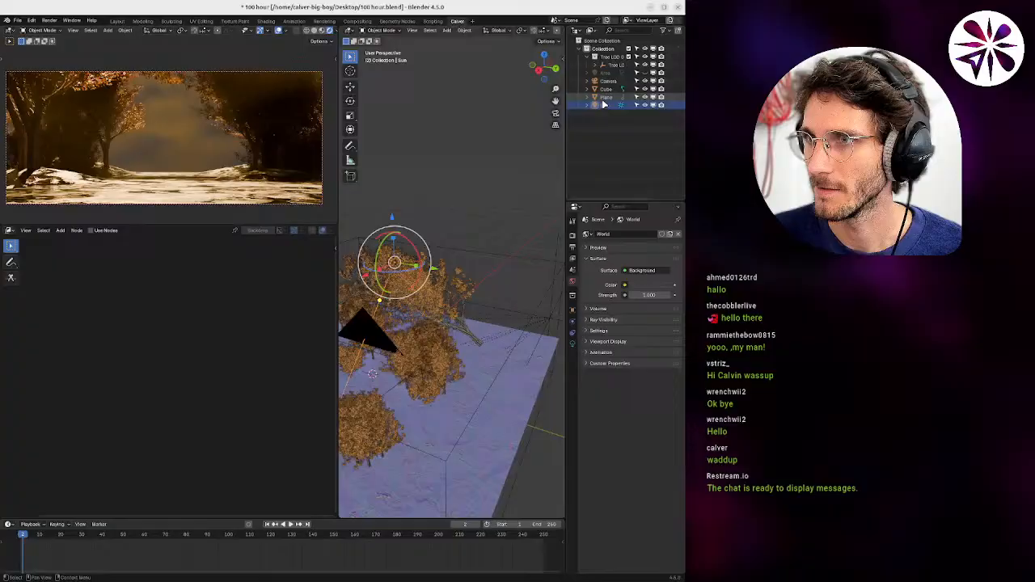
click(644, 105)
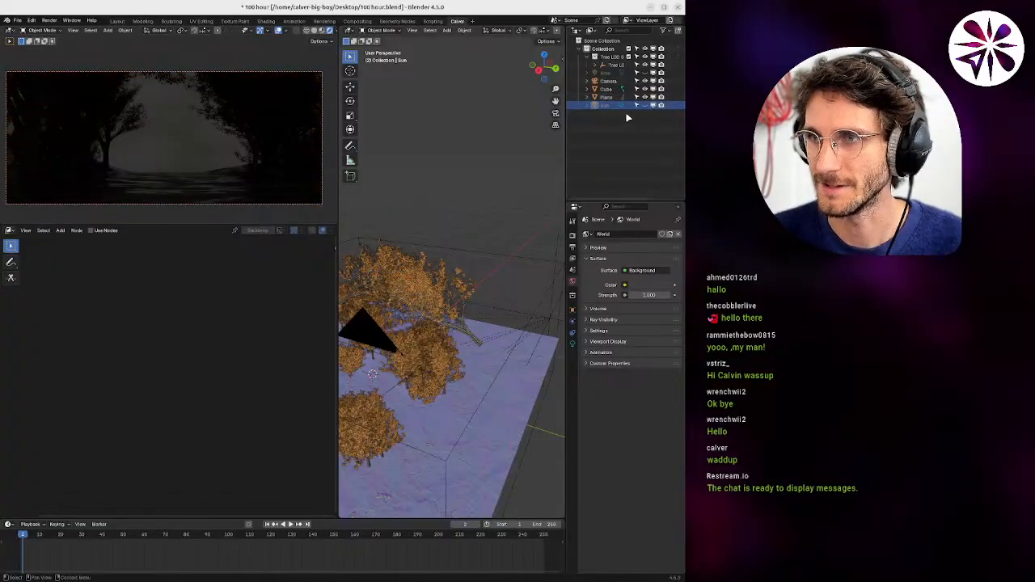
click(574, 346)
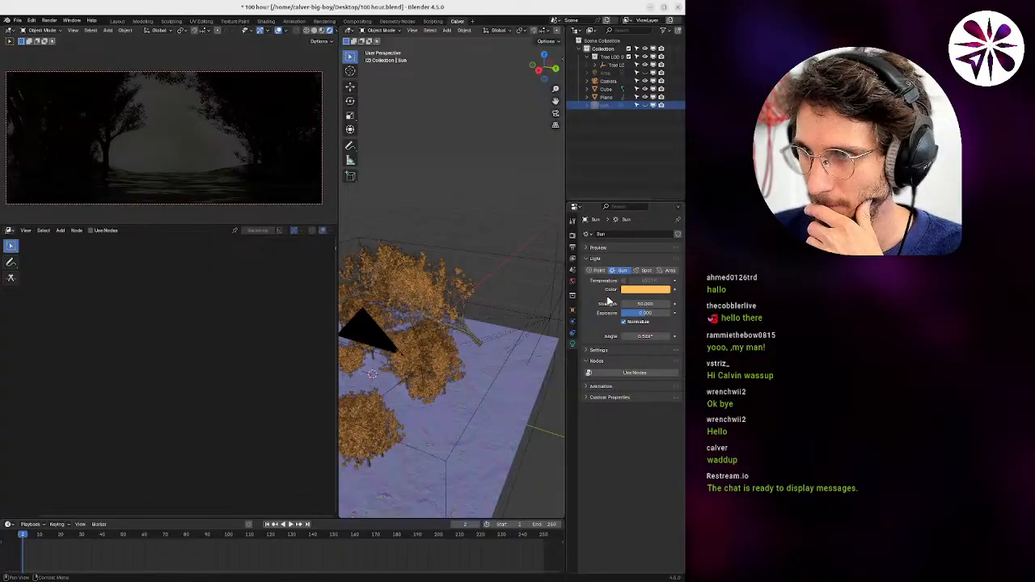
click(571, 282)
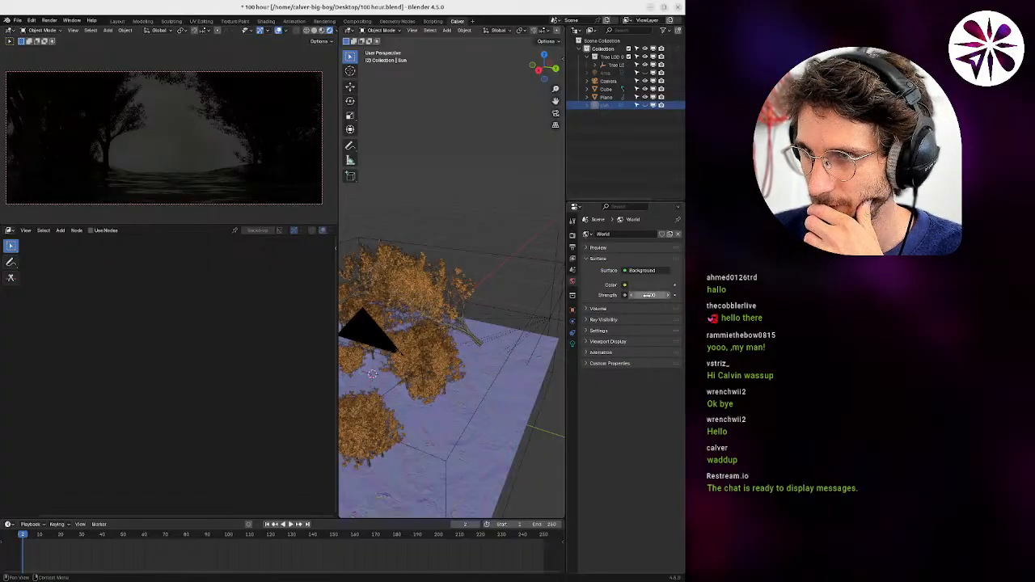
click(649, 285)
drag(664, 198, 667, 148)
key(Escape)
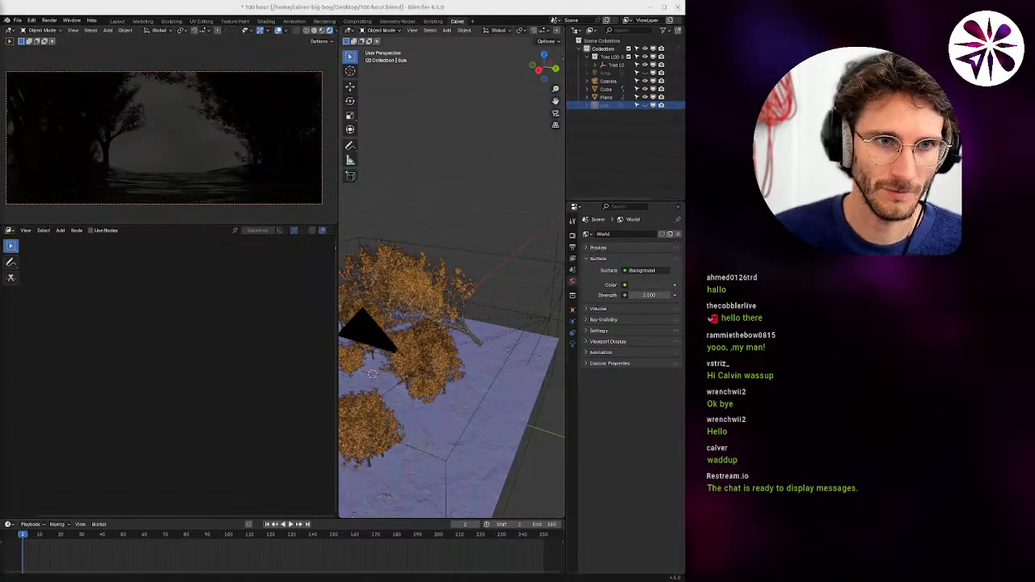
Examine the lighting in the Ghost of Tsushima forest reference image, and return to the Blender scene.
super+drag(2, 226, 357, 236)
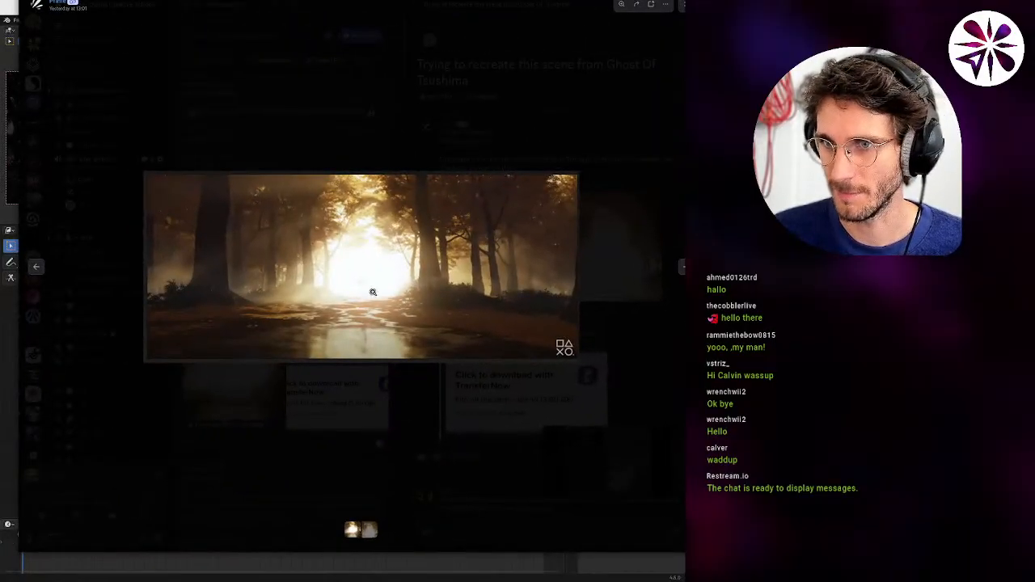
click(458, 263)
click(352, 311)
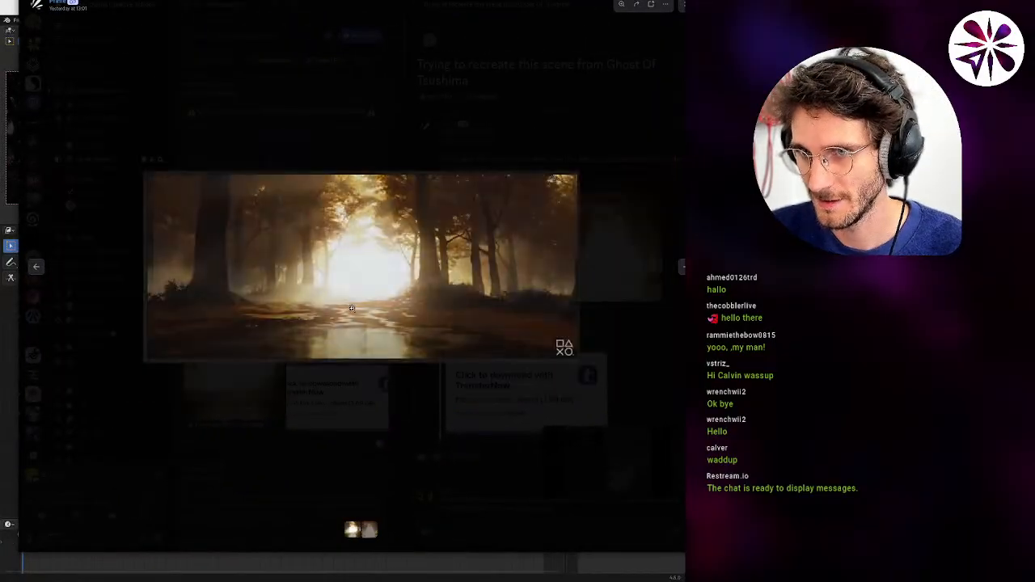
super+drag(369, 242, 2, 283)
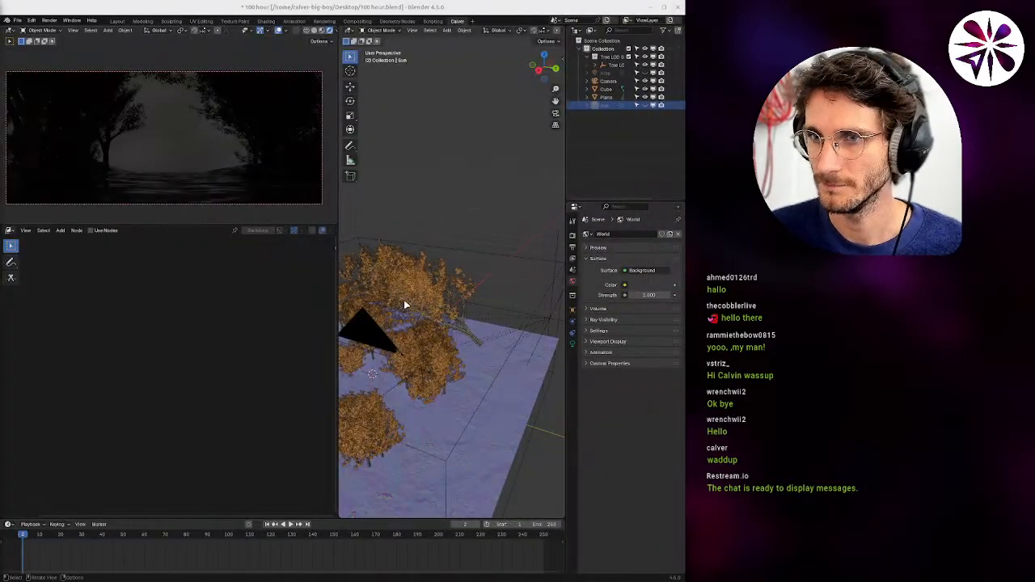
Set the World background color to pure white.
middle_drag(405, 305, 451, 295)
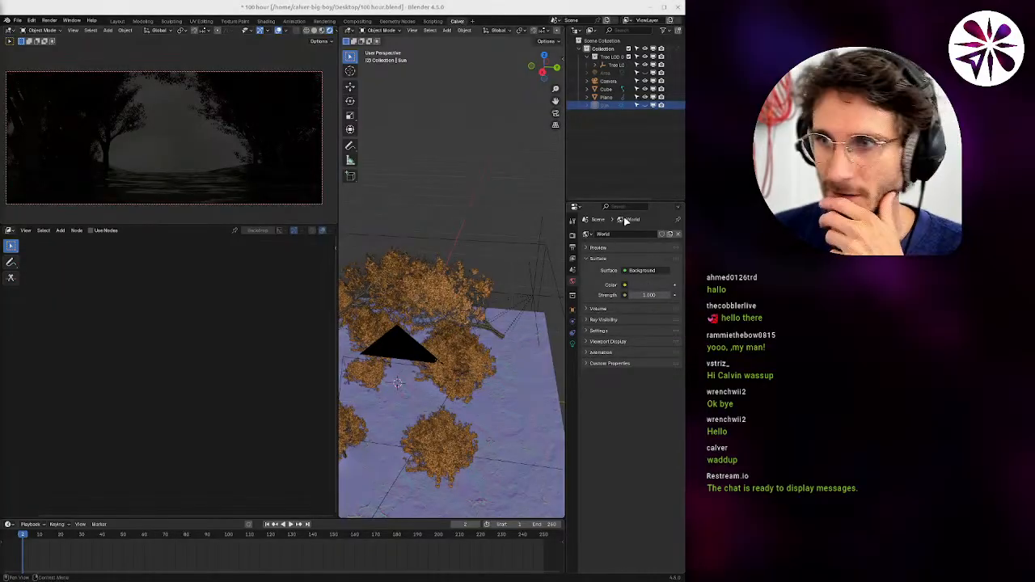
click(649, 287)
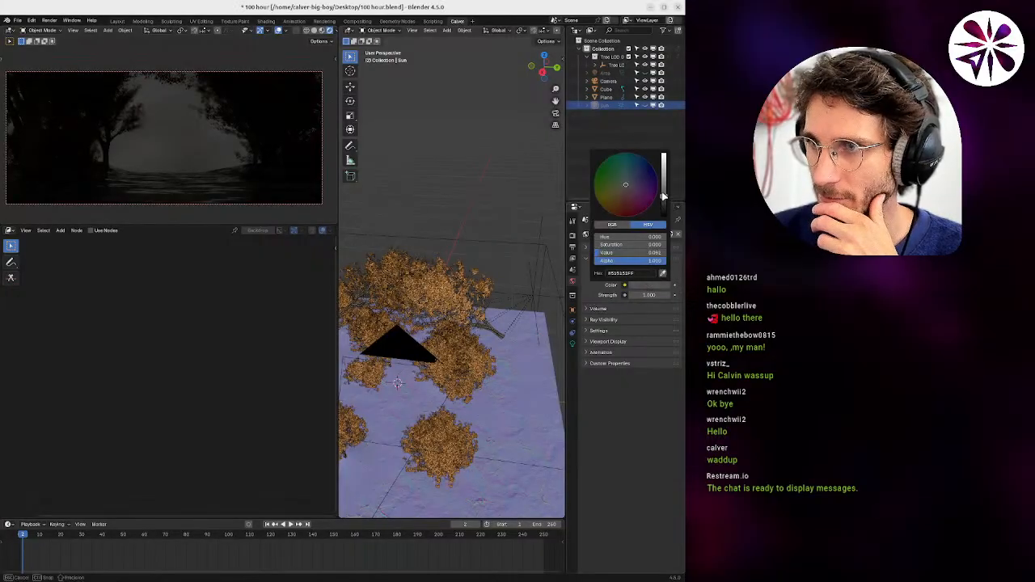
drag(664, 214, 664, 154)
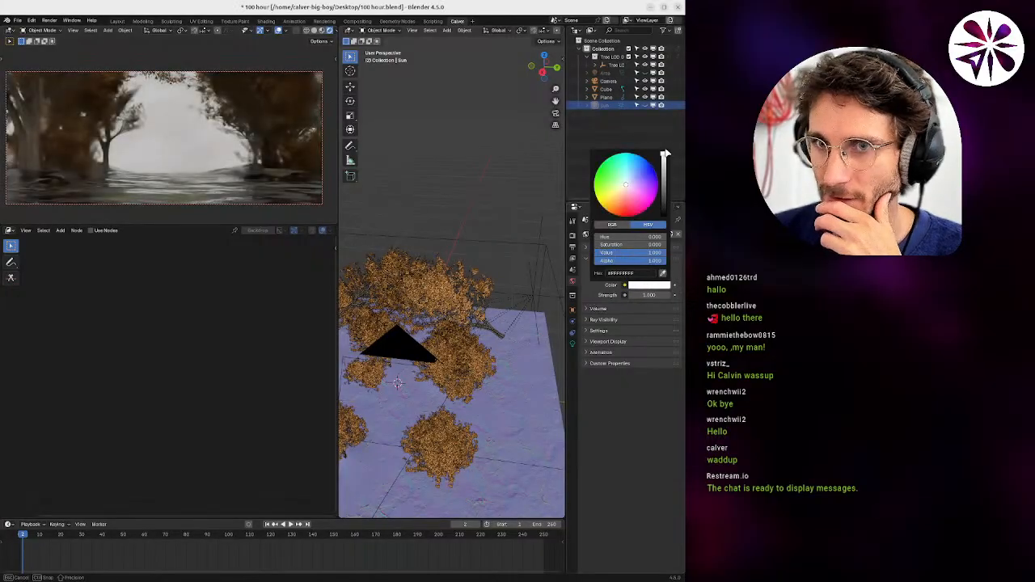
Limit the World background's ray visibility to Camera only and set its strength to 10.
click(604, 320)
drag(641, 367, 639, 342)
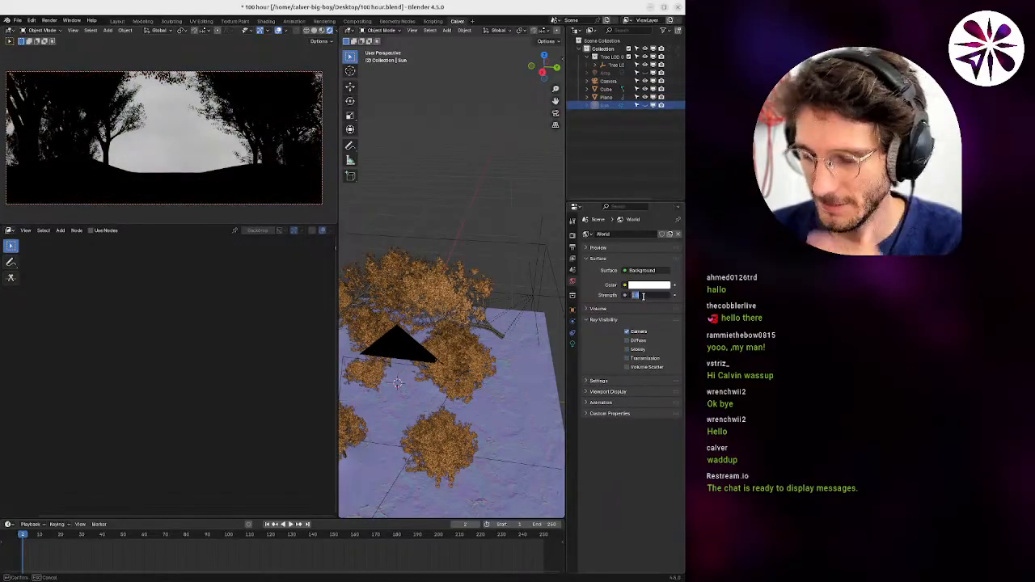
key(Return)
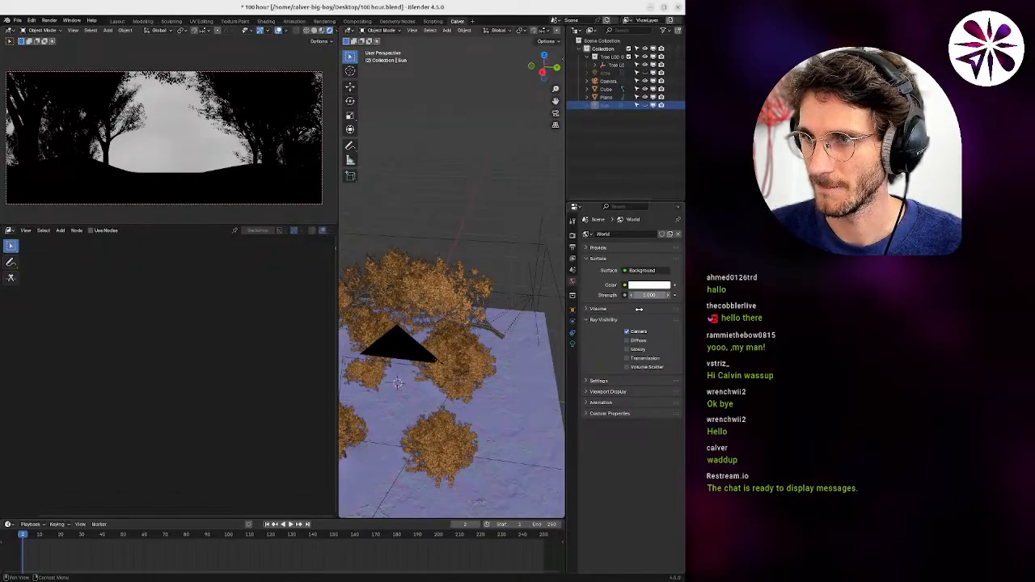
key(Return)
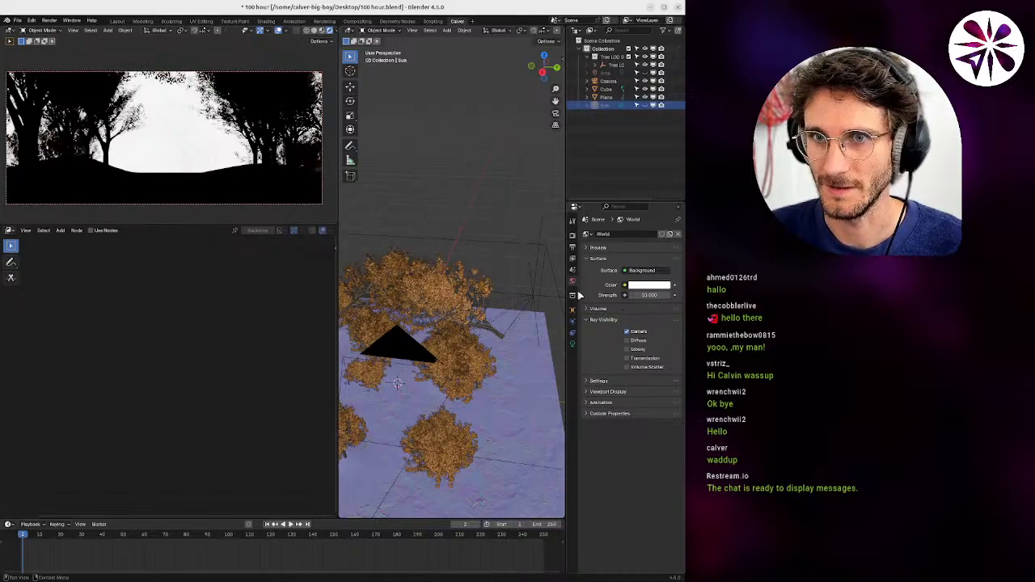
Show the Sun light briefly for comparison, hide it again, and show the Area light in the viewport.
middle_drag(445, 322, 468, 358)
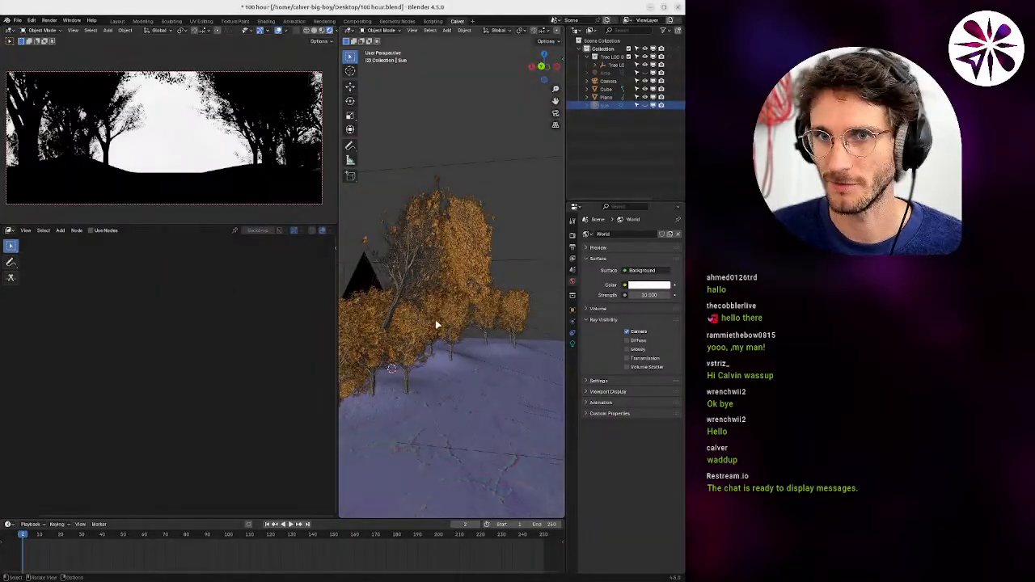
middle_drag(435, 324, 453, 347)
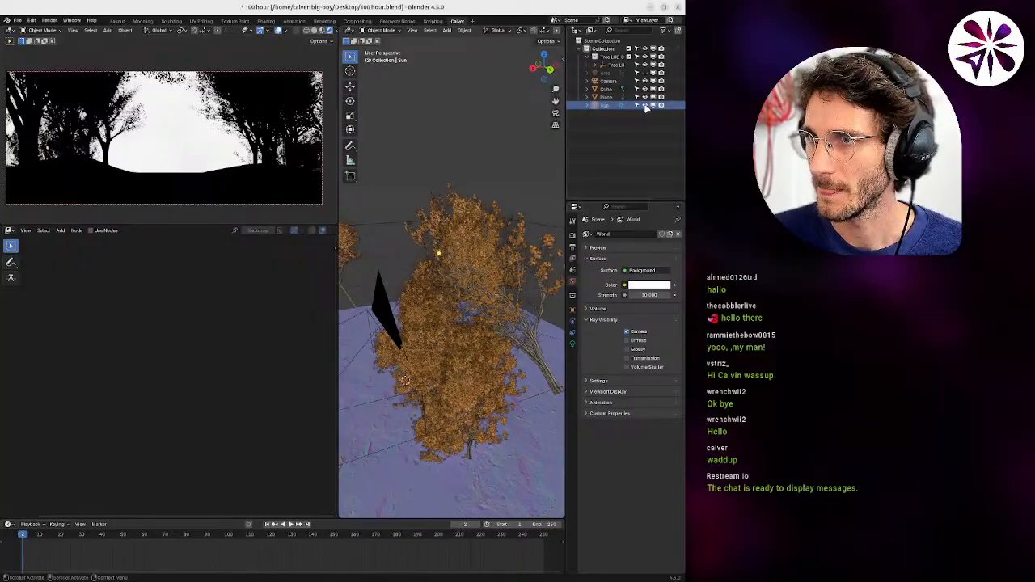
click(604, 105)
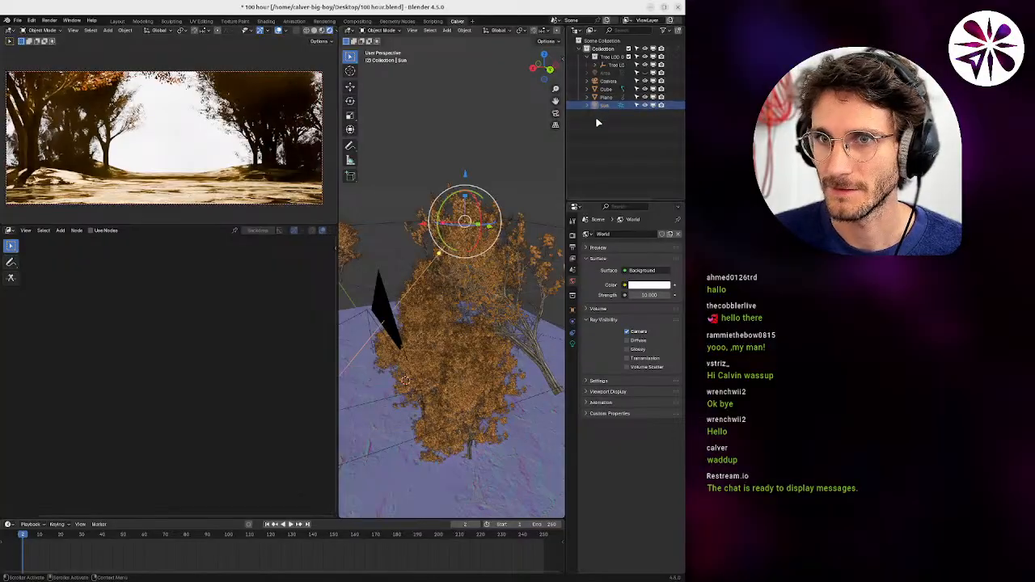
click(645, 106)
click(644, 73)
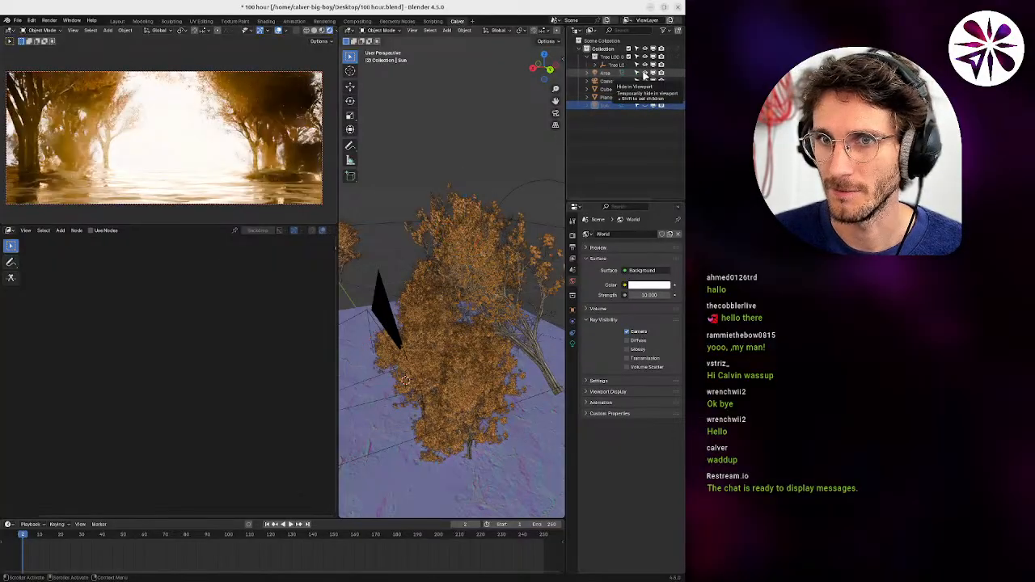
Scale down the Area light behind the trees and raise it along the Z axis.
click(605, 73)
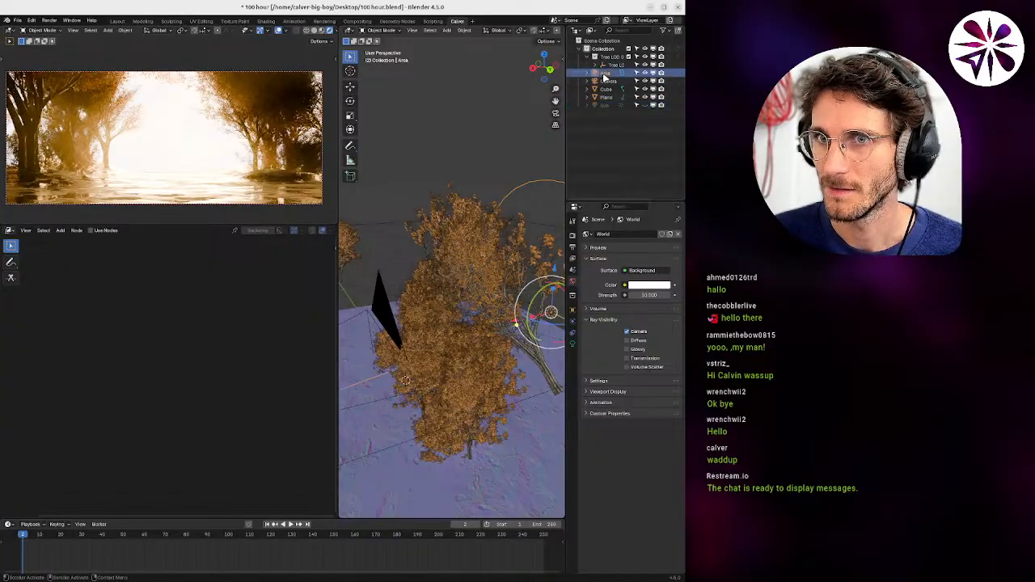
middle_drag(515, 325, 467, 319)
middle_drag(547, 340, 532, 326)
key(r)
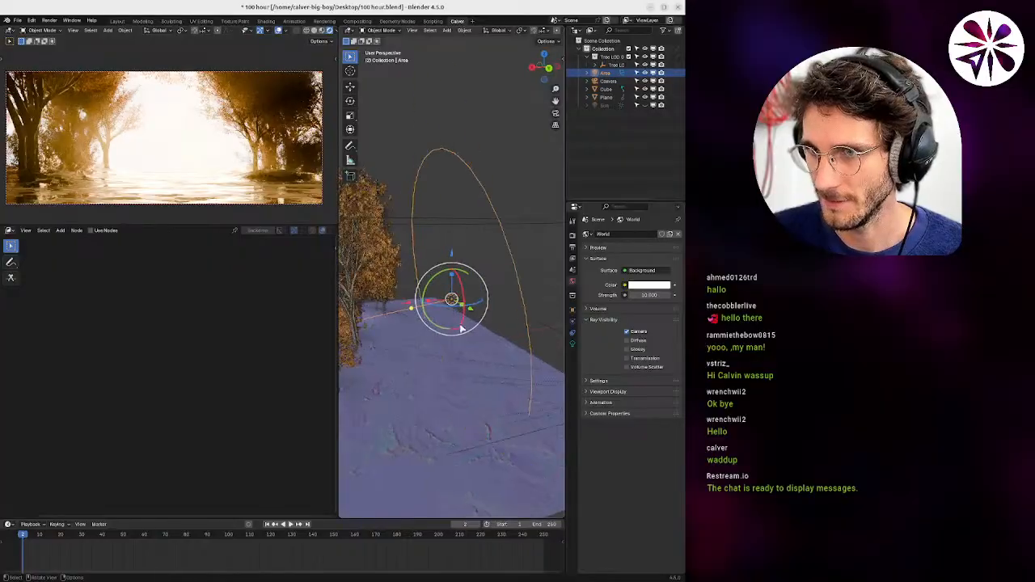
drag(475, 312, 481, 316)
key(g)
key(z)
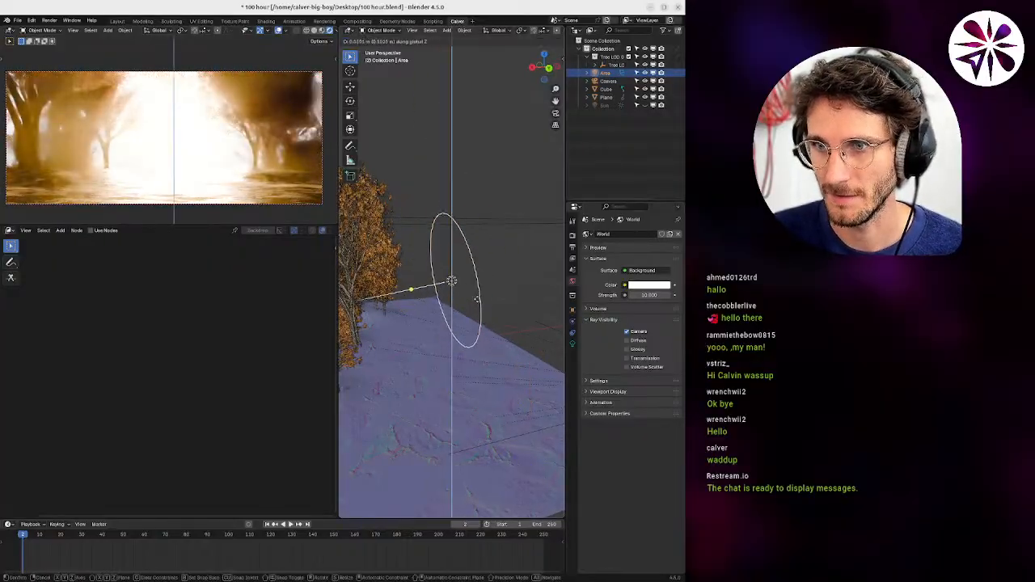
click(476, 286)
mouse_move(481, 278)
mouse_down()
mouse_move(462, 274)
mouse_move(478, 289)
mouse_up()
key(g)
key(z)
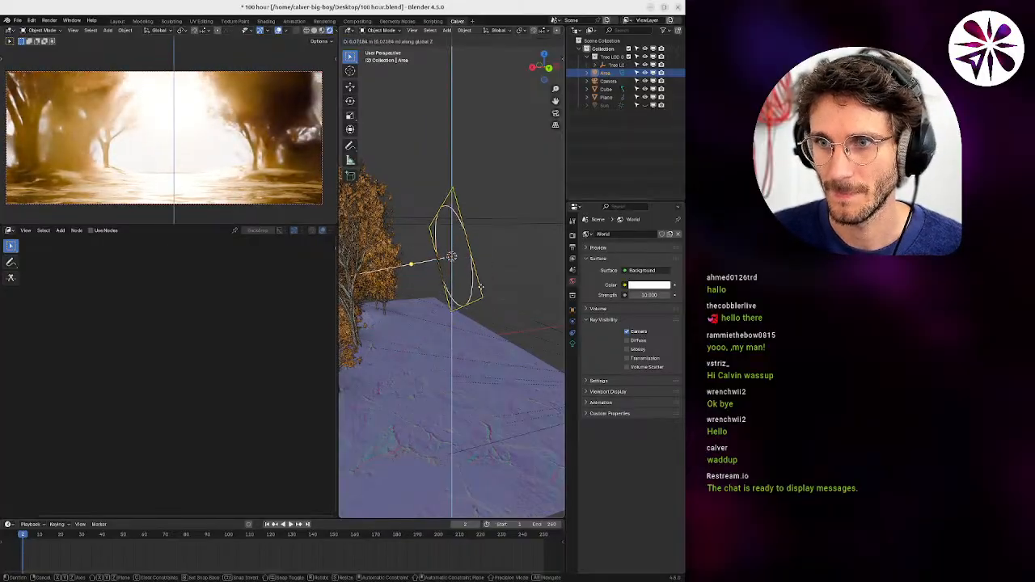
click(480, 283)
middle_drag(479, 294, 502, 299)
key(r)
right_click(502, 293)
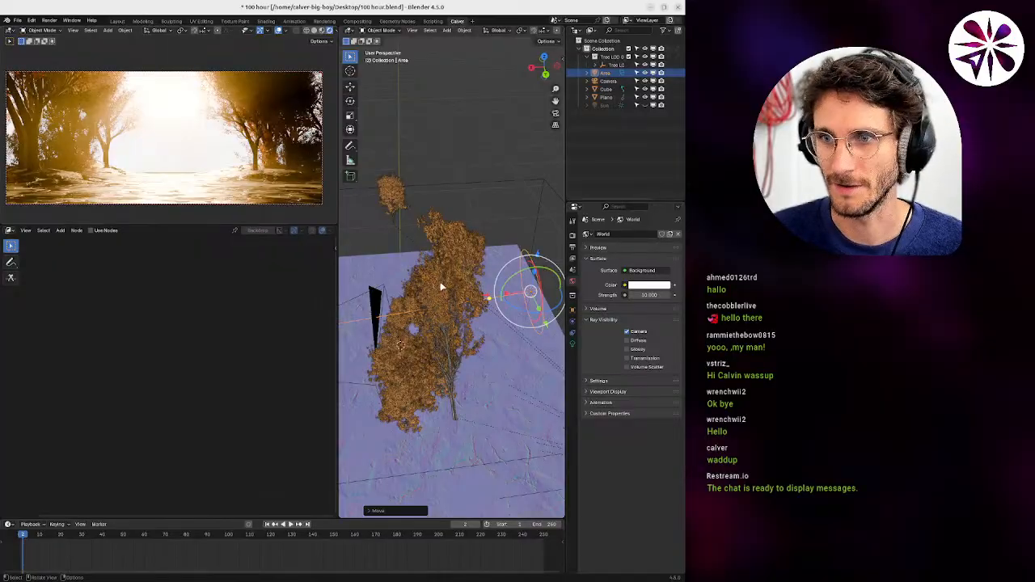
Try a different World background strength and set it back to 10.
middle_drag(442, 287, 559, 297)
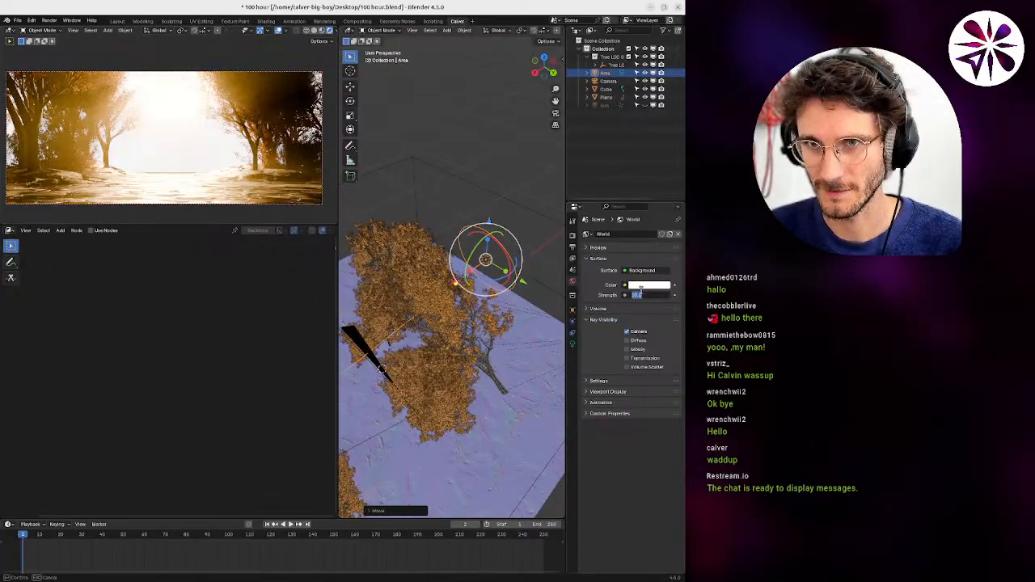
key(Return)
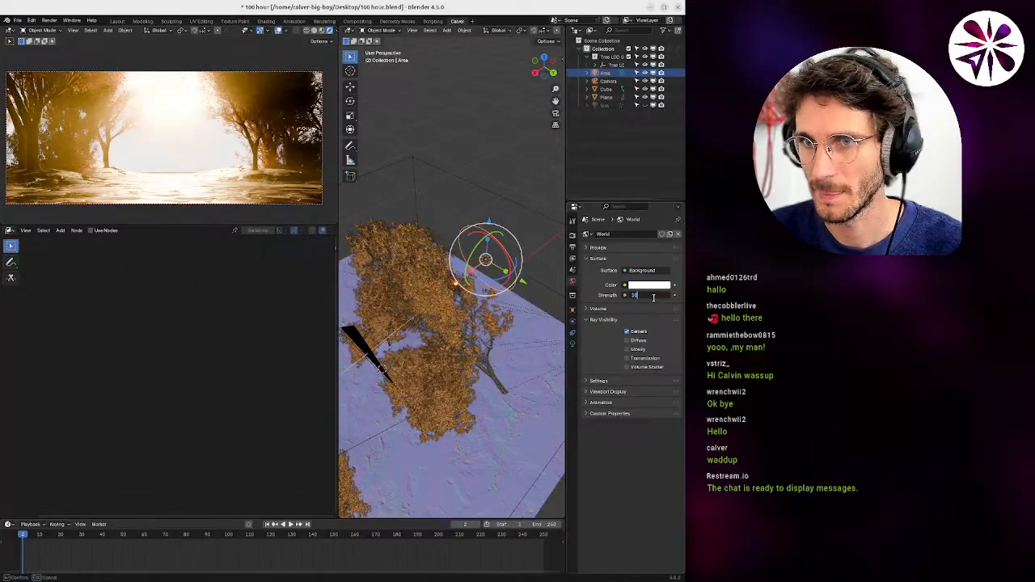
key(Return)
Try lowering the World background strength to 0.1 and open its color for checking.
middle_drag(486, 275, 376, 387)
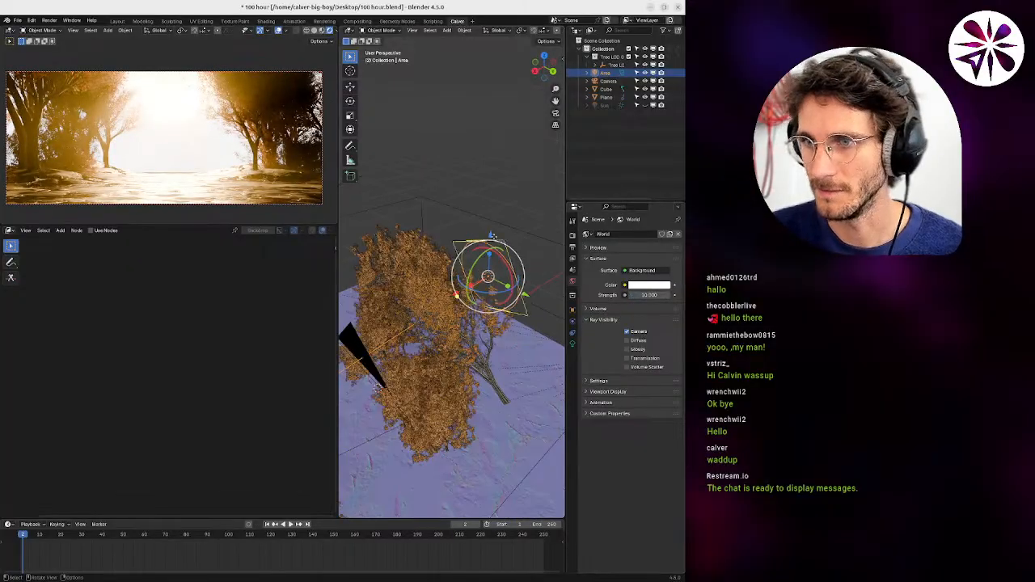
click(505, 237)
middle_drag(504, 239, 440, 284)
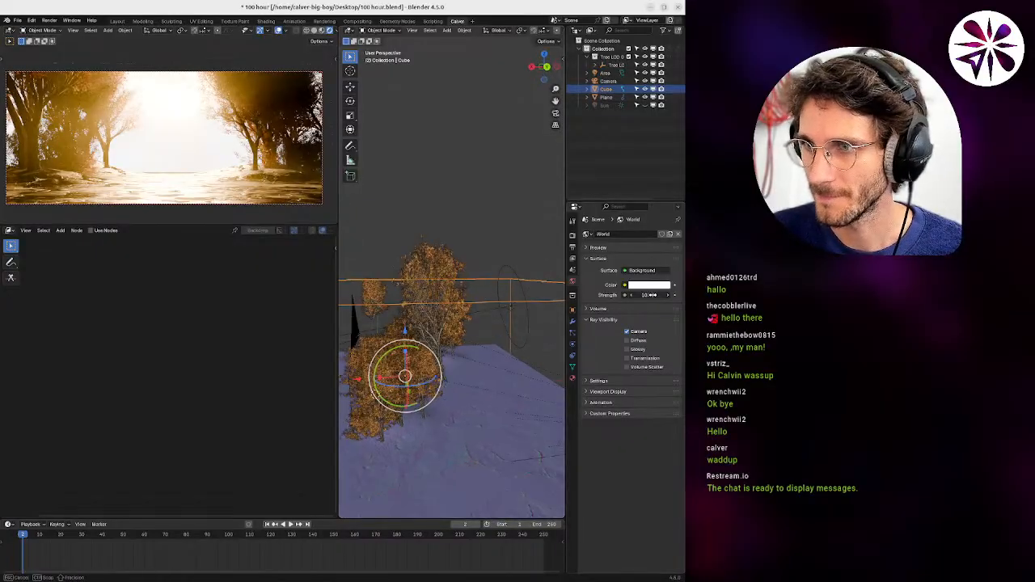
drag(652, 294, 598, 297)
drag(648, 295, 529, 296)
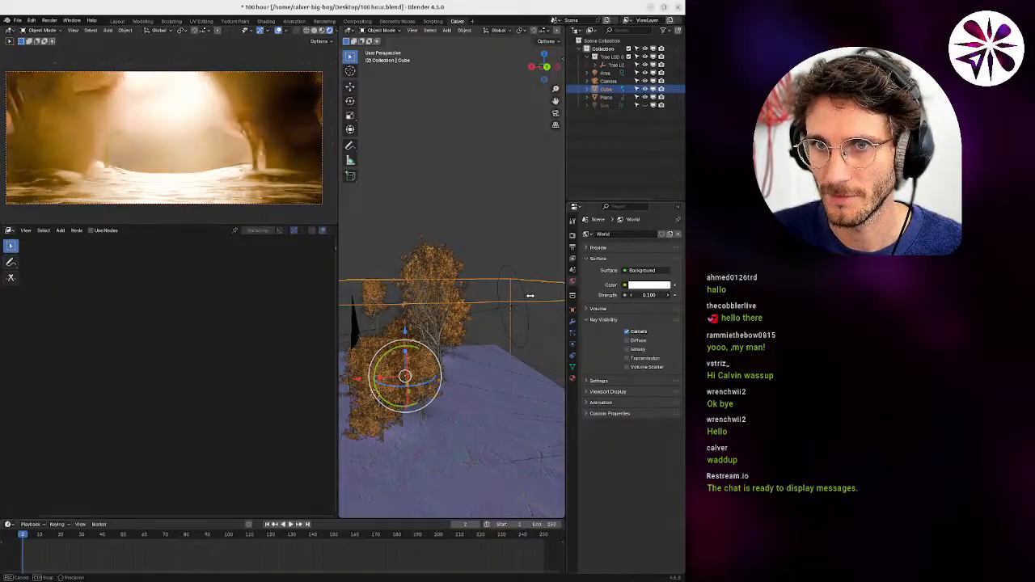
click(655, 285)
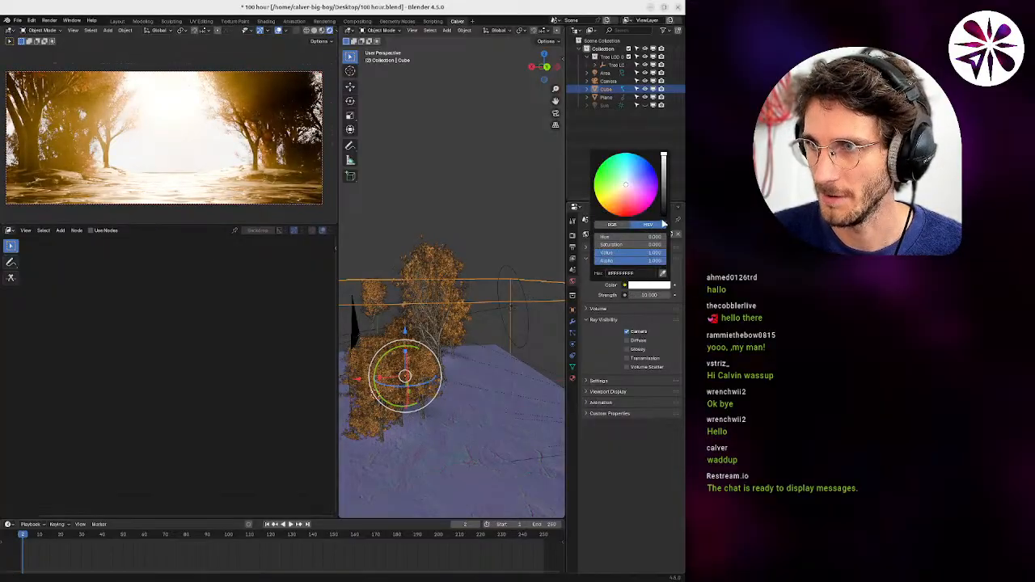
click(665, 274)
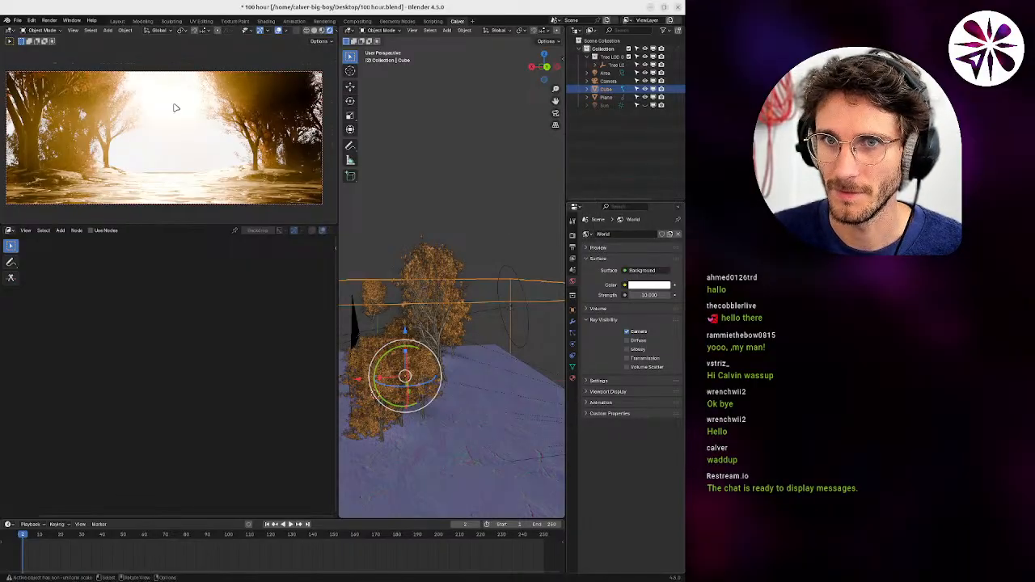
Adjust the World background strength for a brighter backdrop behind the trees.
click(647, 297)
text(4)
key(Return)
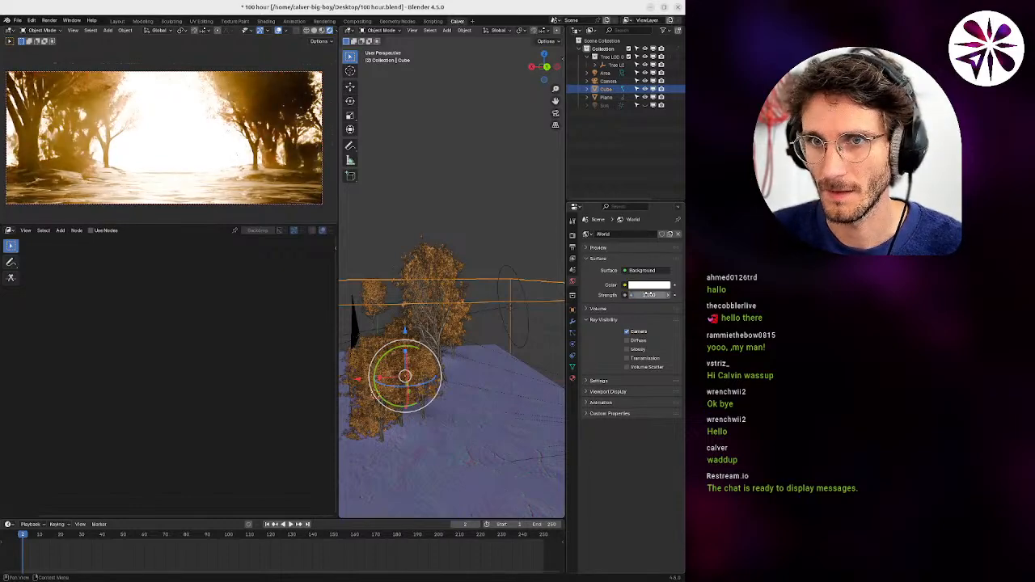
key(Return)
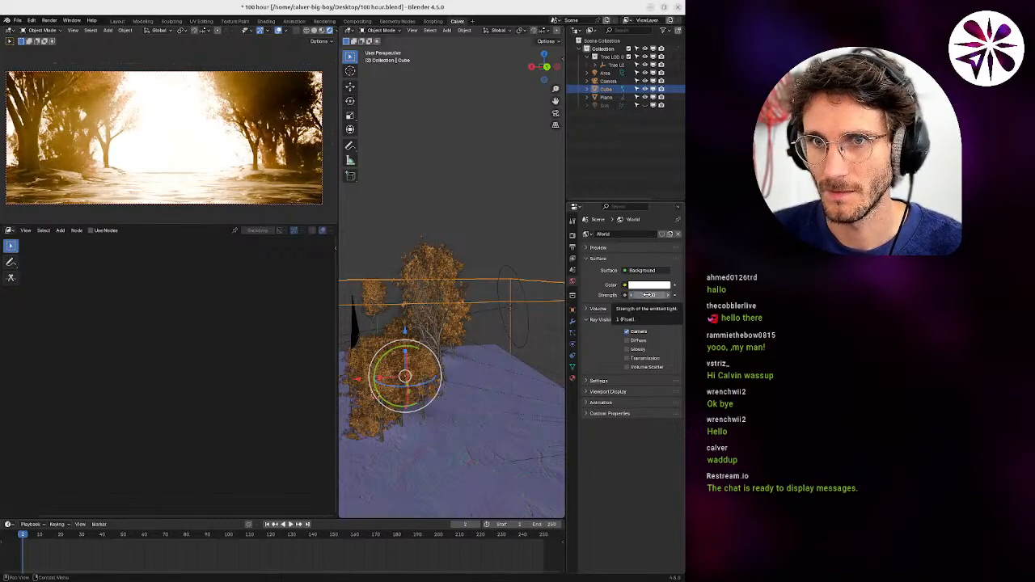
Select the ground plane and toggle its particle system's viewport visibility off and back on to identify its trees.
middle_drag(490, 328, 407, 321)
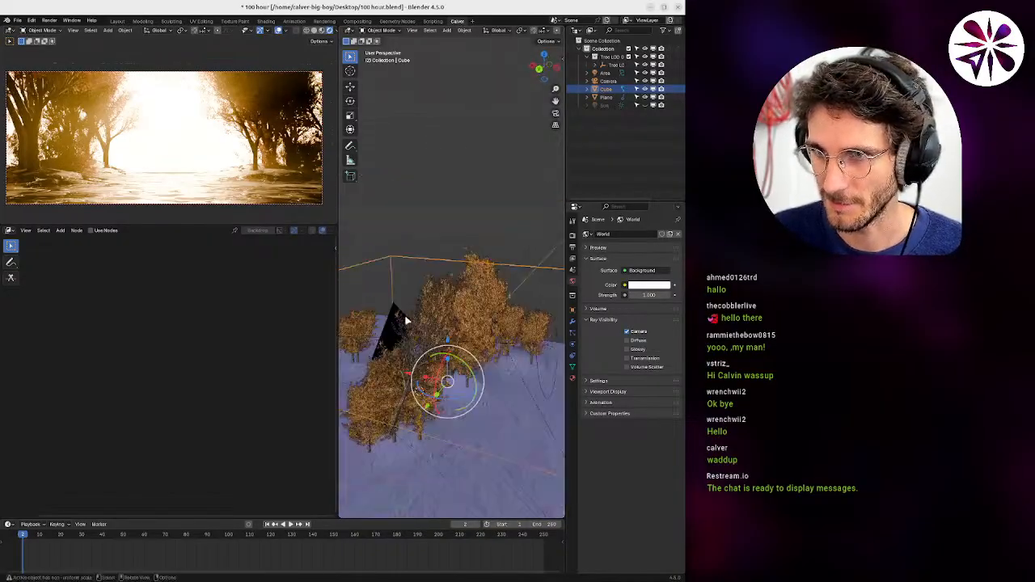
click(411, 365)
middle_drag(411, 365, 526, 385)
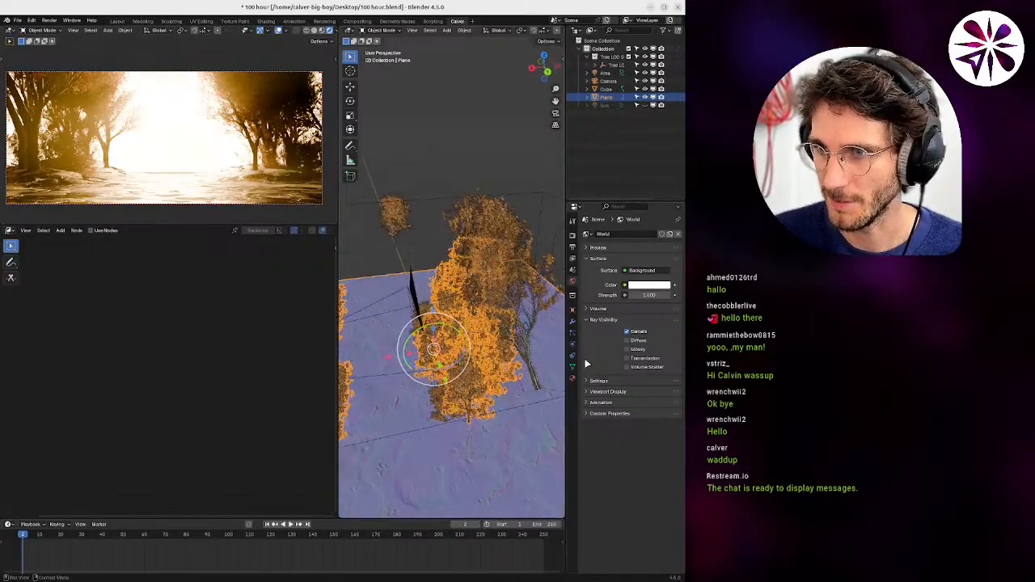
middle_drag(587, 364, 483, 332)
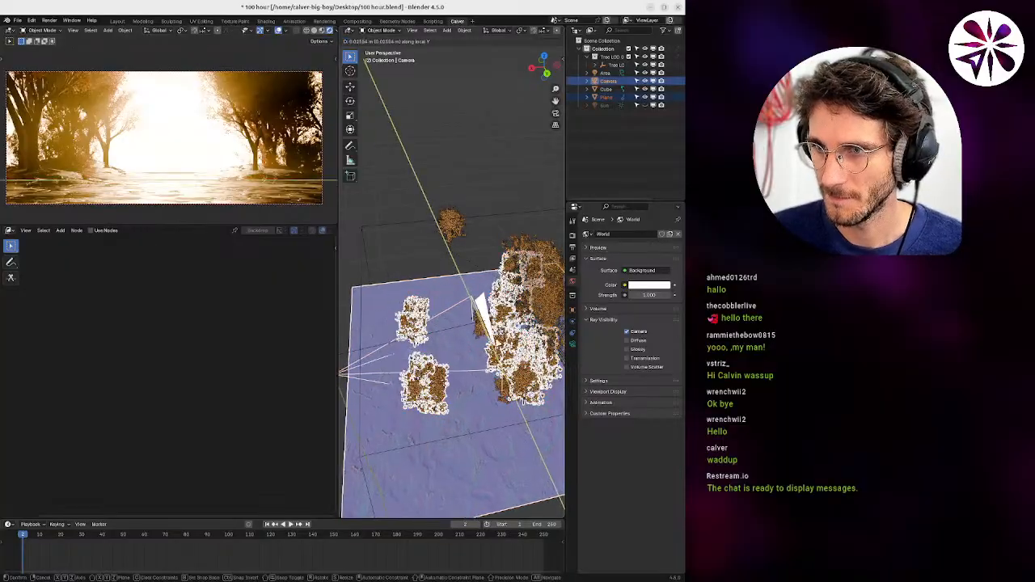
middle_drag(527, 364, 559, 369)
click(573, 321)
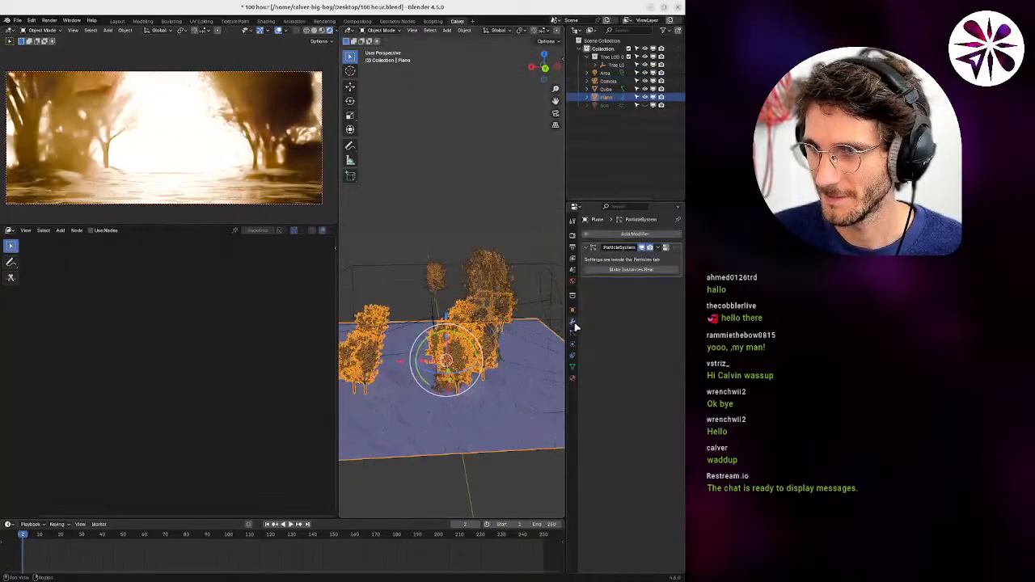
click(644, 247)
click(644, 248)
Open the ground plane's particle settings and try adjusting the emission Number.
middle_drag(485, 345, 469, 380)
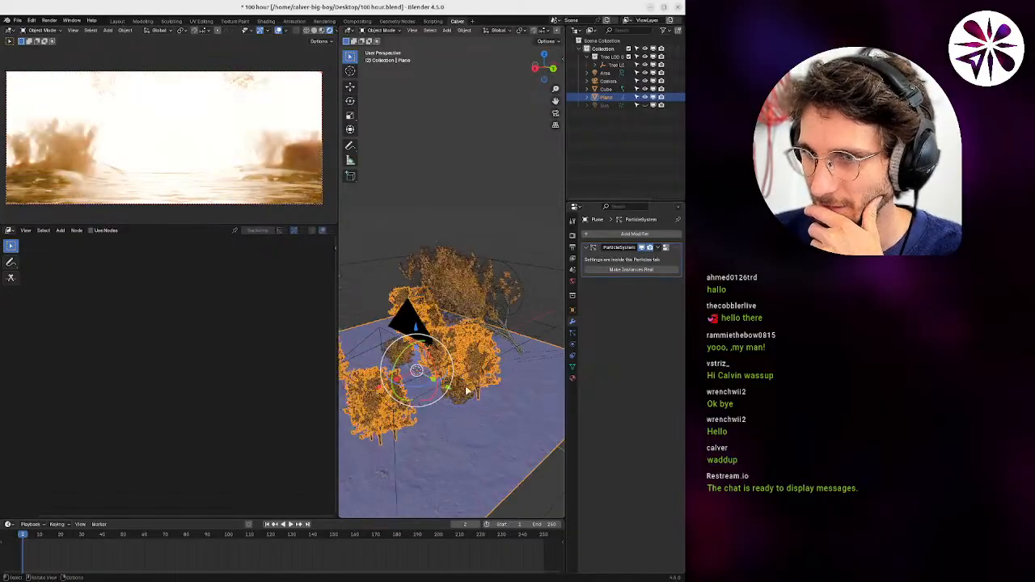
click(467, 386)
click(480, 366)
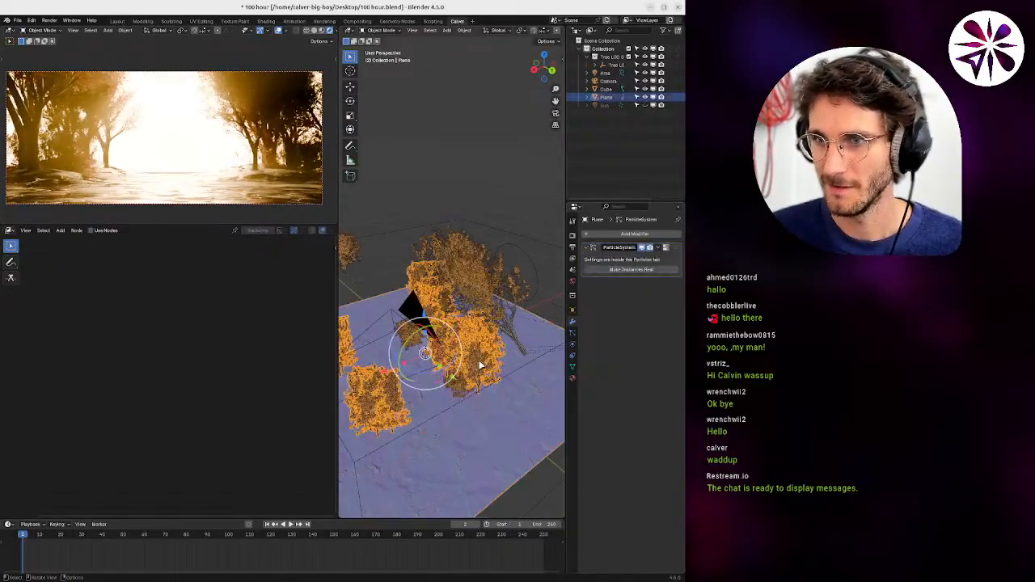
middle_drag(457, 362, 460, 373)
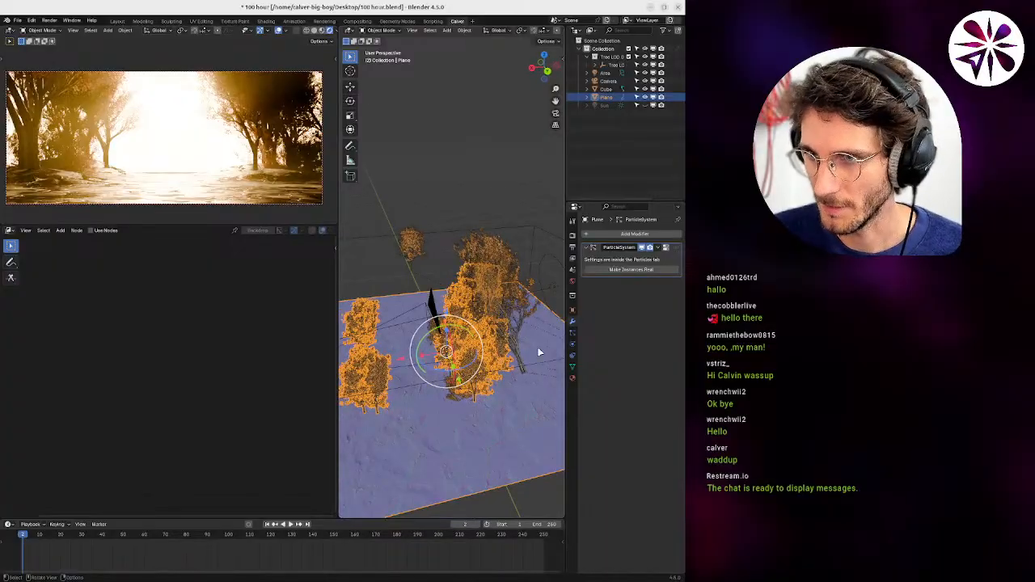
click(572, 333)
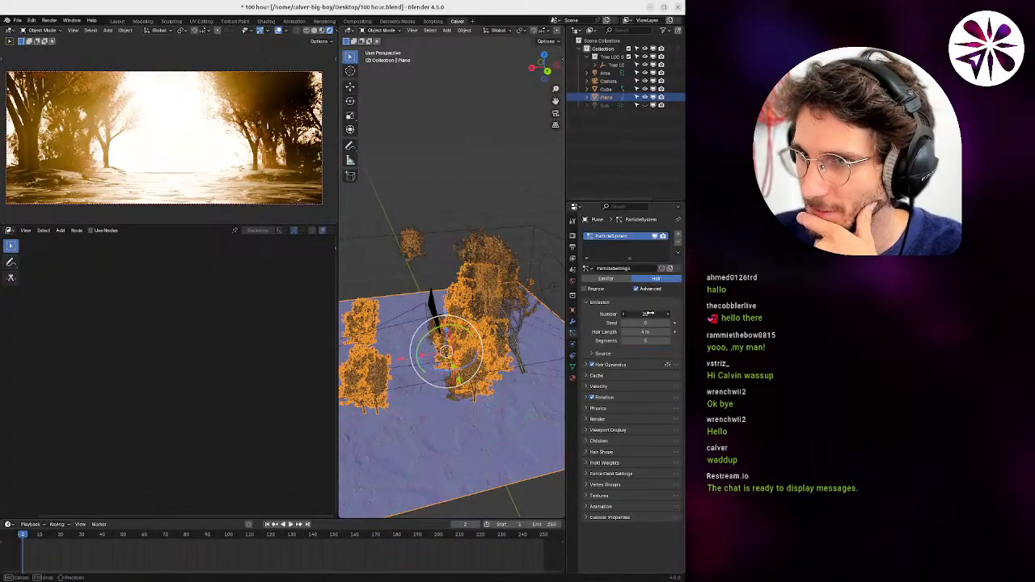
mouse_move(650, 313)
mouse_down()
mouse_move(663, 314)
mouse_move(649, 316)
mouse_up()
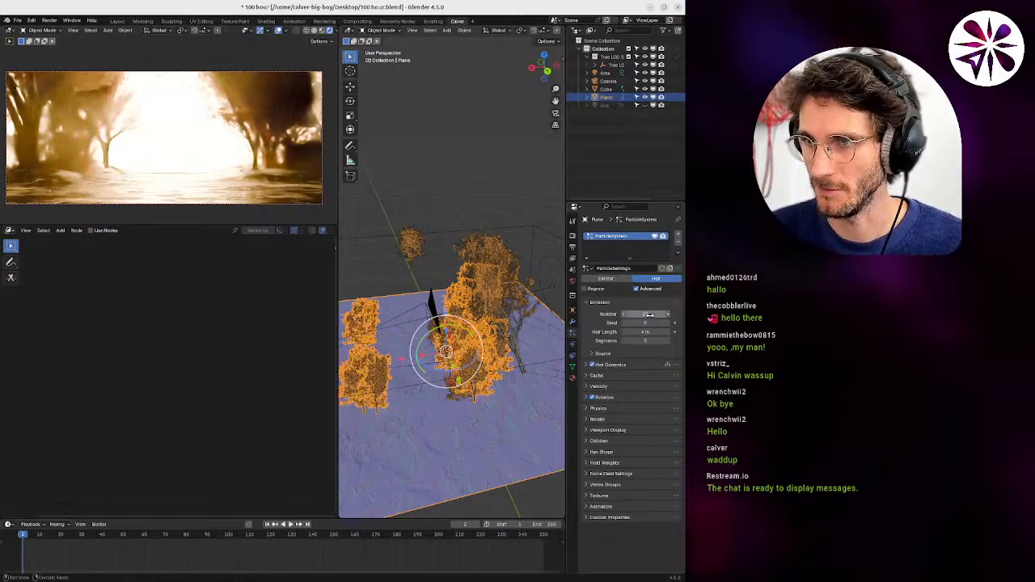
Examine the ground plane's tree distribution weights from above in Weight Paint mode and return to Object mode.
key(ctrl+Tab)
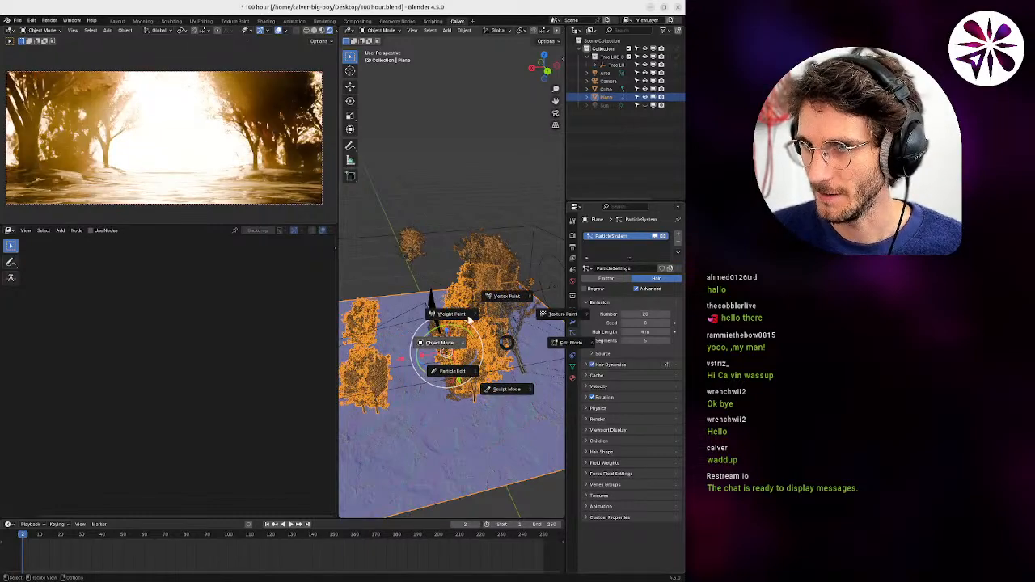
click(469, 315)
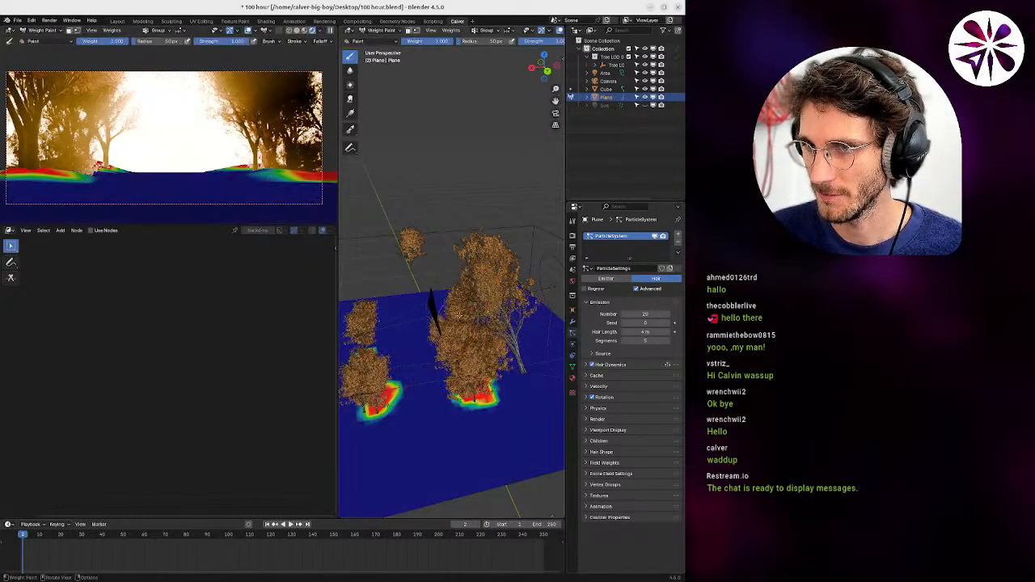
mouse_move(469, 324)
middle_down()
mouse_move(443, 369)
mouse_move(440, 356)
middle_up()
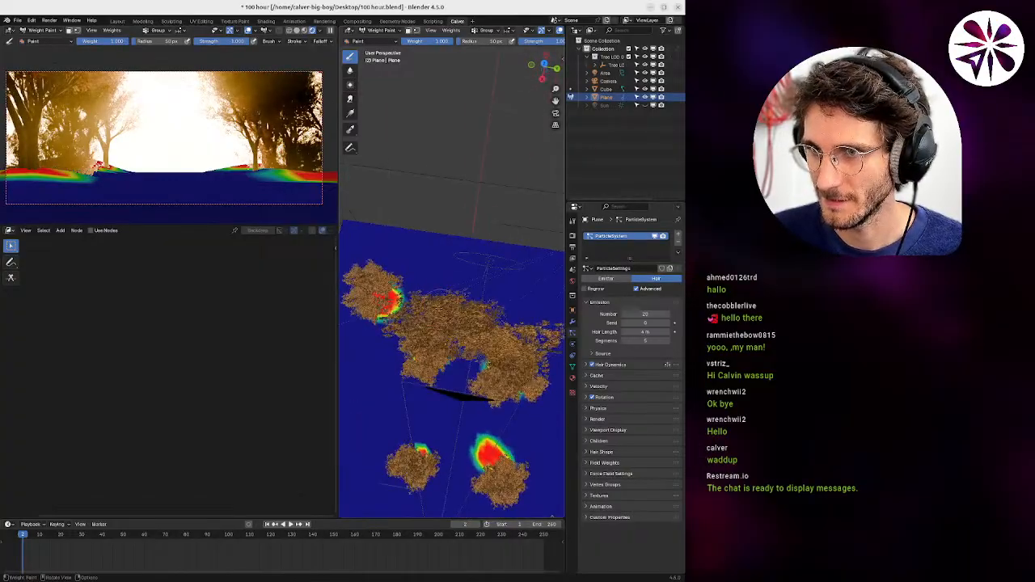
key(ctrl+Tab)
click(430, 297)
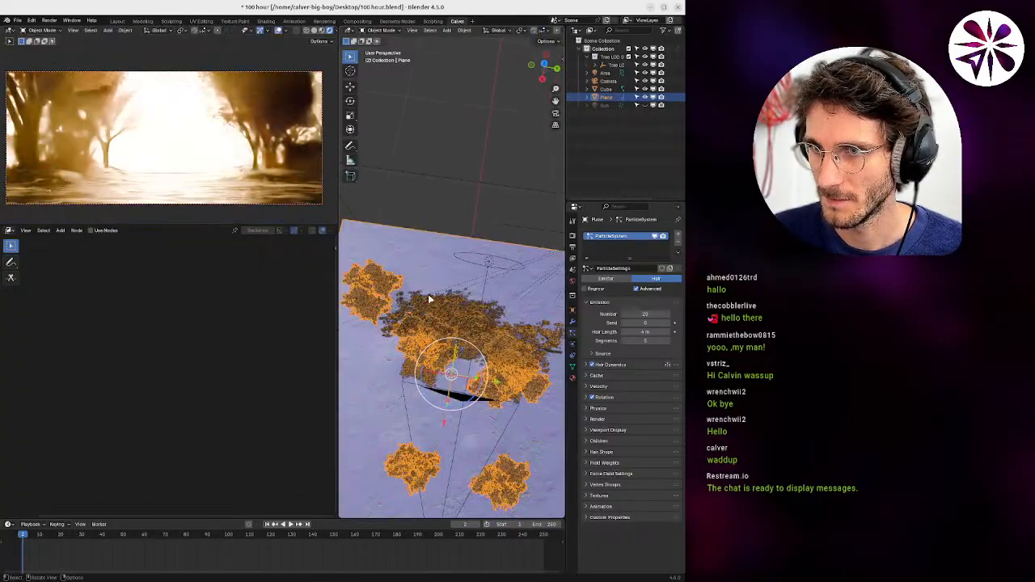
In Weight Paint mode at frame 1, paint weight on the ground plane beside the existing tree patches.
middle_drag(430, 298, 521, 267)
key(ctrl+Tab)
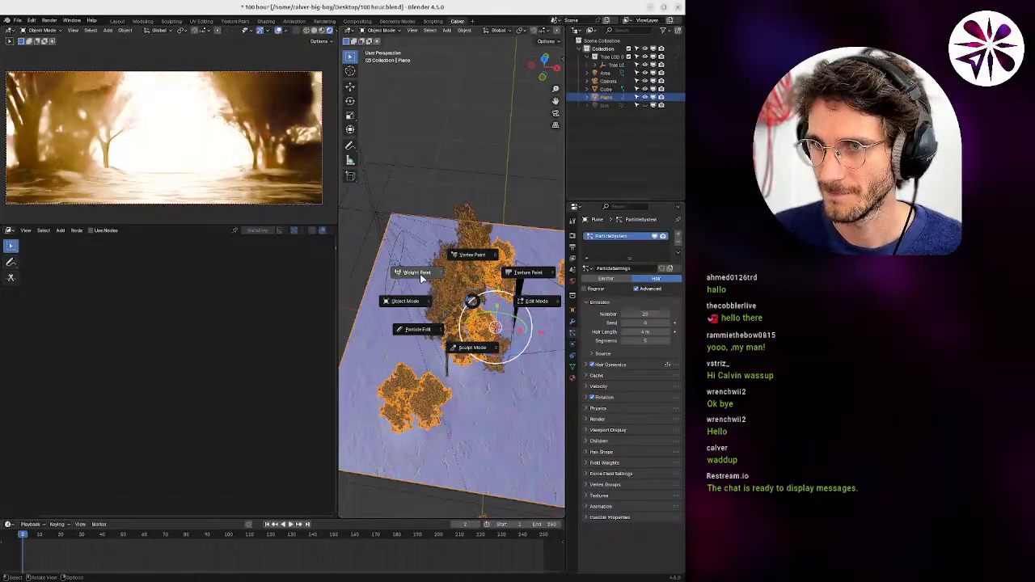
click(417, 272)
middle_drag(417, 273, 437, 328)
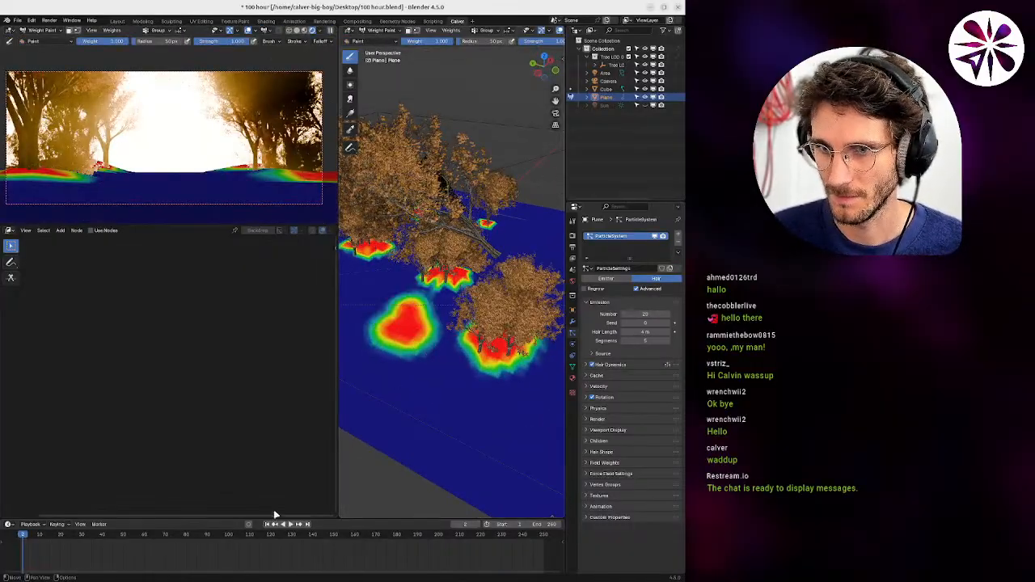
click(446, 390)
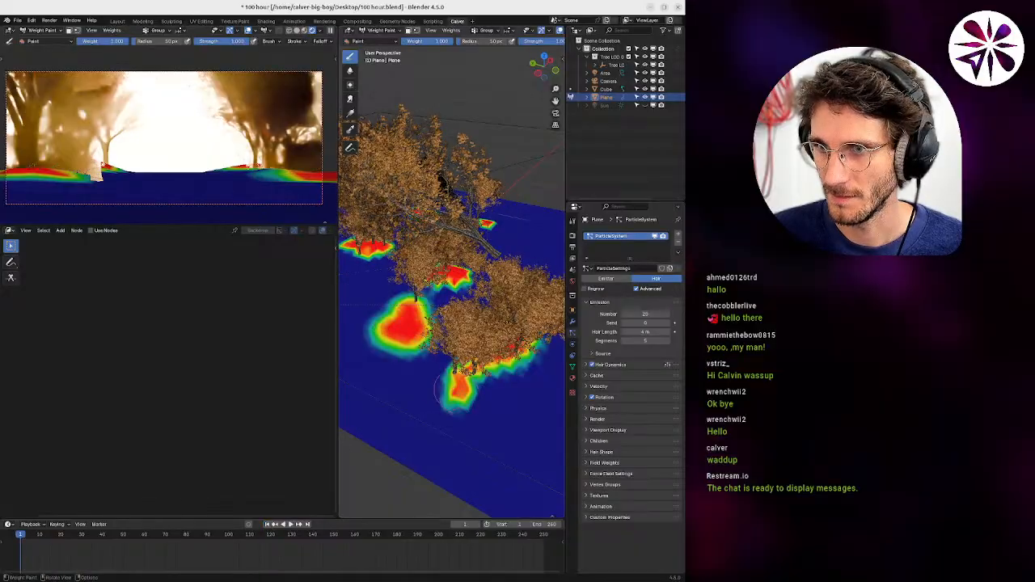
middle_drag(445, 388, 413, 309)
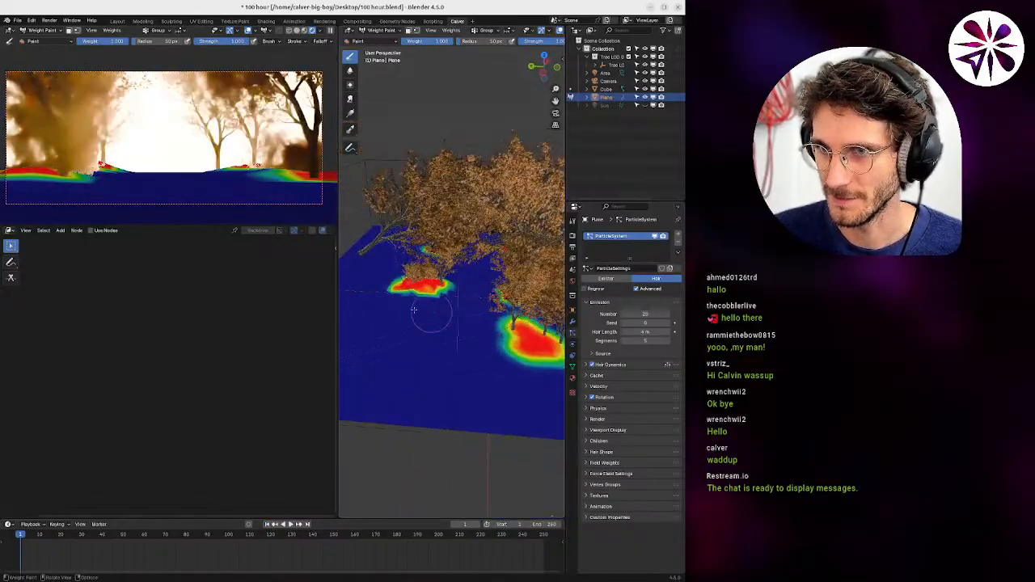
middle_drag(393, 364, 452, 344)
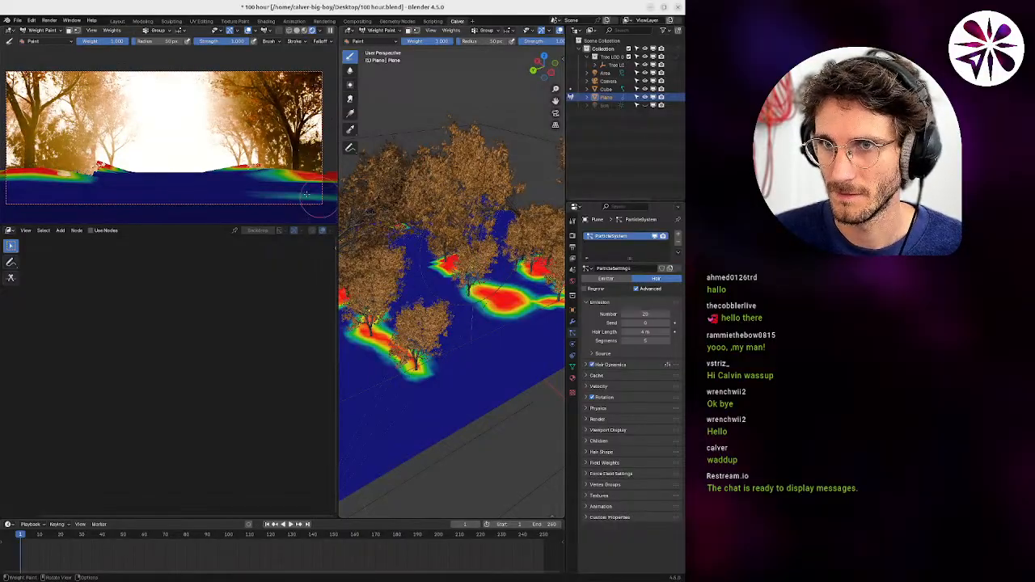
Paint extra weight on the ground in the camera view's right foreground and along the clearing between trees.
drag(313, 187, 304, 201)
mouse_move(462, 288)
middle_down()
mouse_move(477, 328)
mouse_move(507, 275)
middle_up()
drag(491, 283, 405, 321)
shift+middle_drag(410, 321, 485, 320)
drag(451, 311, 429, 316)
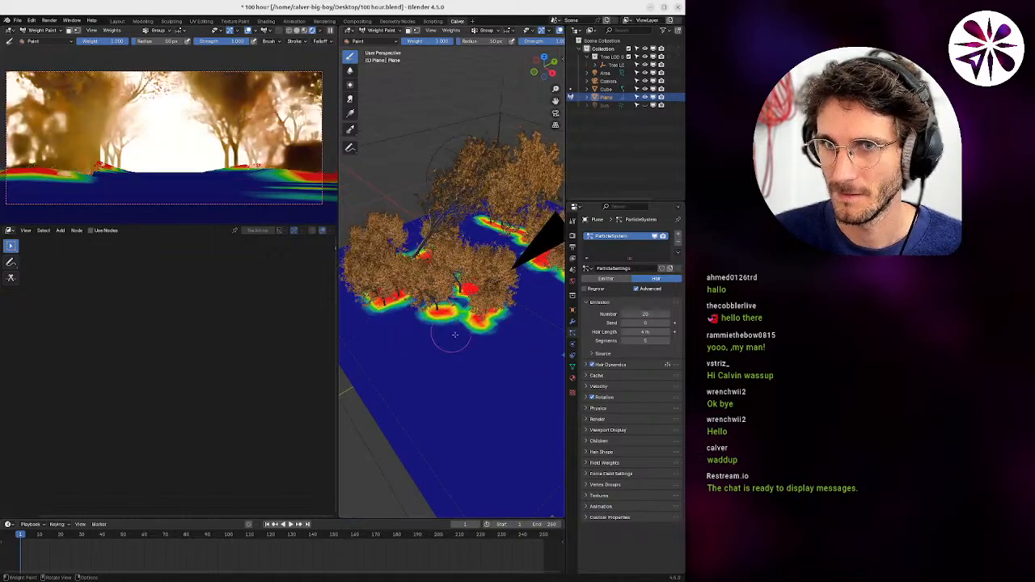
Paint further weight patches around the outer tree clusters and return the ground plane to Object mode.
middle_drag(468, 331, 462, 371)
shift+middle_drag(412, 262, 450, 316)
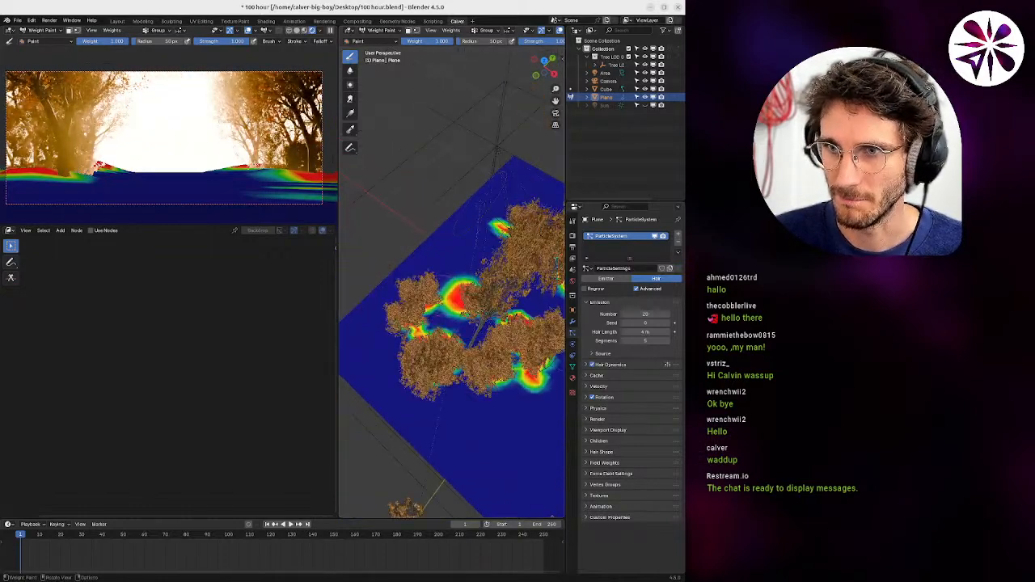
mouse_move(444, 317)
mouse_down()
mouse_move(432, 265)
mouse_move(411, 290)
mouse_move(423, 276)
mouse_move(464, 306)
mouse_up()
shift+middle_drag(527, 218, 510, 296)
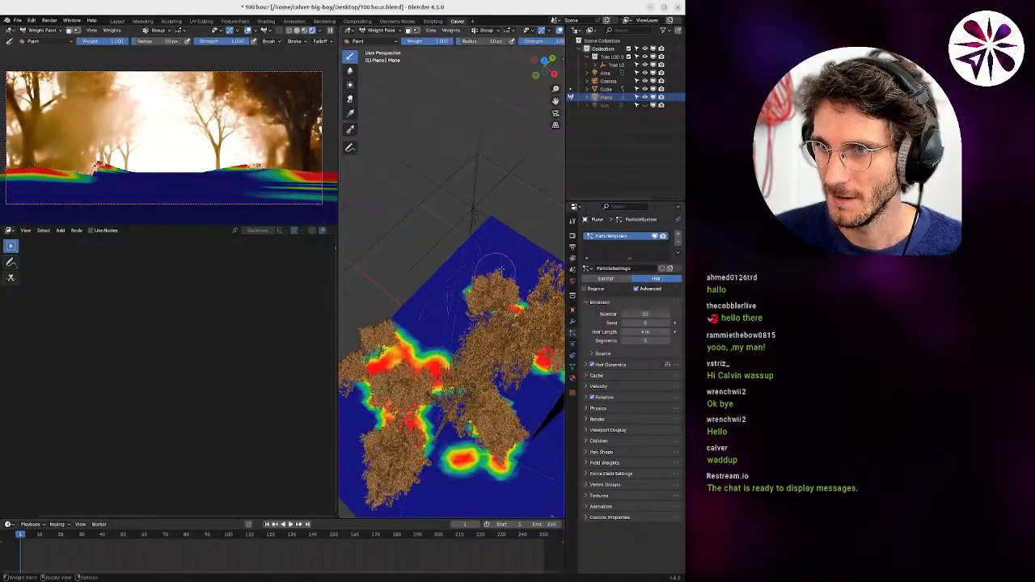
drag(485, 245, 514, 275)
shift+middle_drag(544, 311, 451, 299)
drag(457, 299, 451, 325)
shift+middle_drag(362, 271, 447, 296)
drag(436, 289, 449, 302)
middle_drag(492, 330, 455, 303)
key(ctrl+Tab)
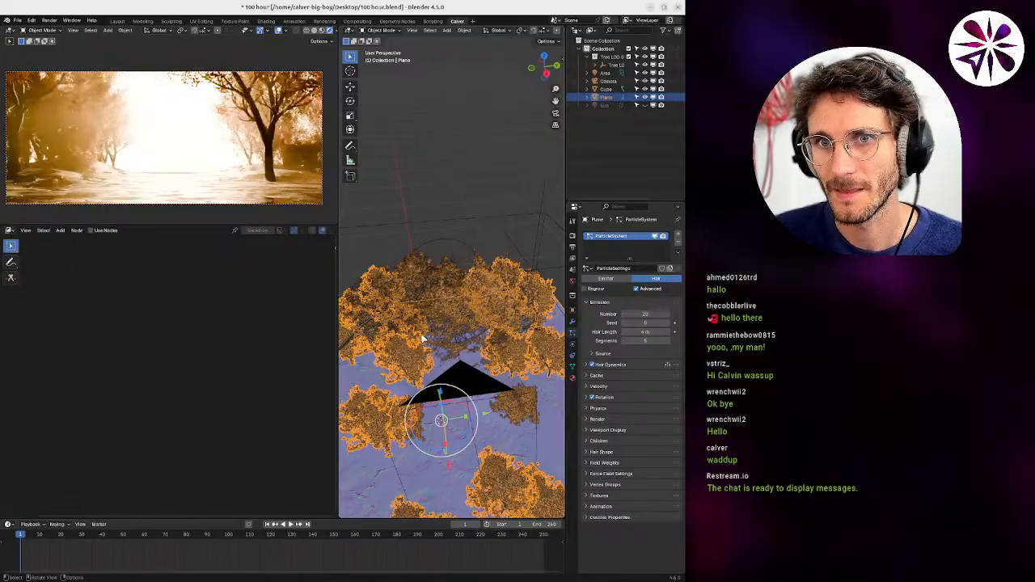
Try moving a tree beside the camera and reselect the ground plane.
middle_drag(429, 362, 432, 385)
scroll(439, 376, up, 4)
middle_drag(443, 346, 423, 365)
click(409, 388)
key(g)
click(414, 369)
mouse_move(515, 351)
middle_down()
mouse_move(455, 397)
mouse_move(500, 346)
middle_up()
scroll(499, 399, down, 3)
click(464, 438)
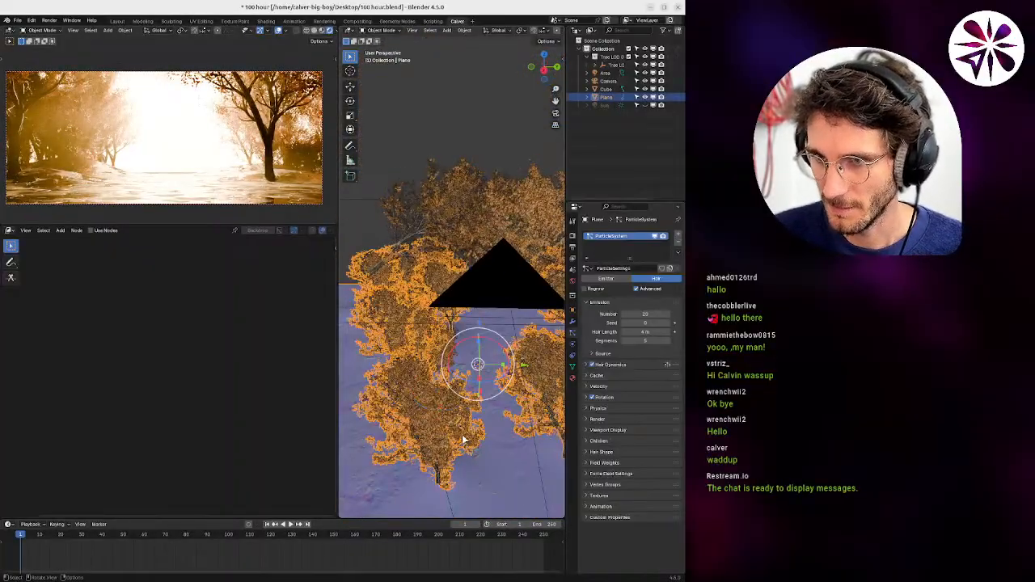
Paint weight on both sides of the ground just in front of the camera and return to Object mode.
middle_drag(464, 438, 488, 365)
key(ctrl+Tab)
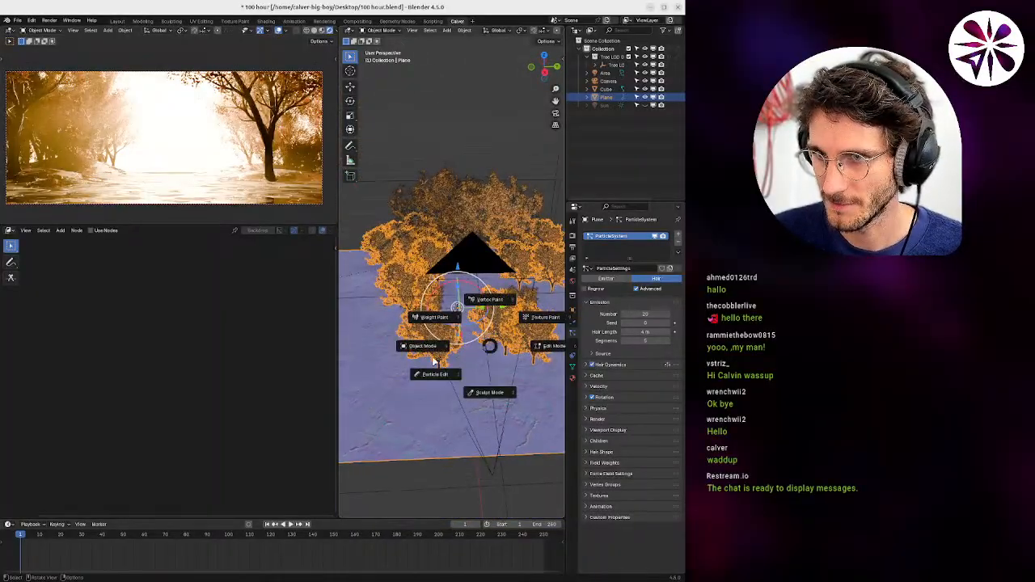
click(429, 321)
click(454, 368)
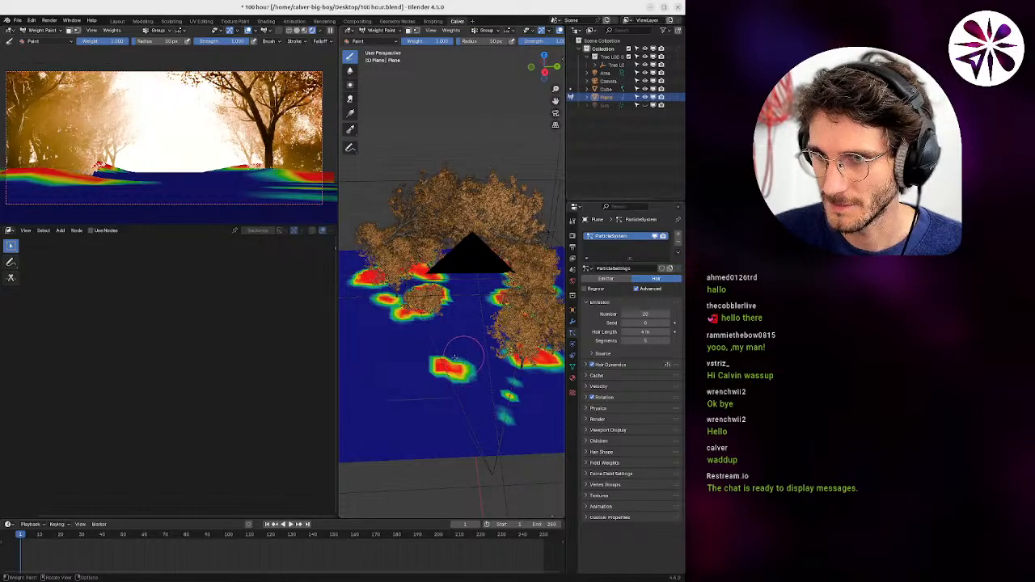
click(464, 353)
click(518, 356)
click(508, 355)
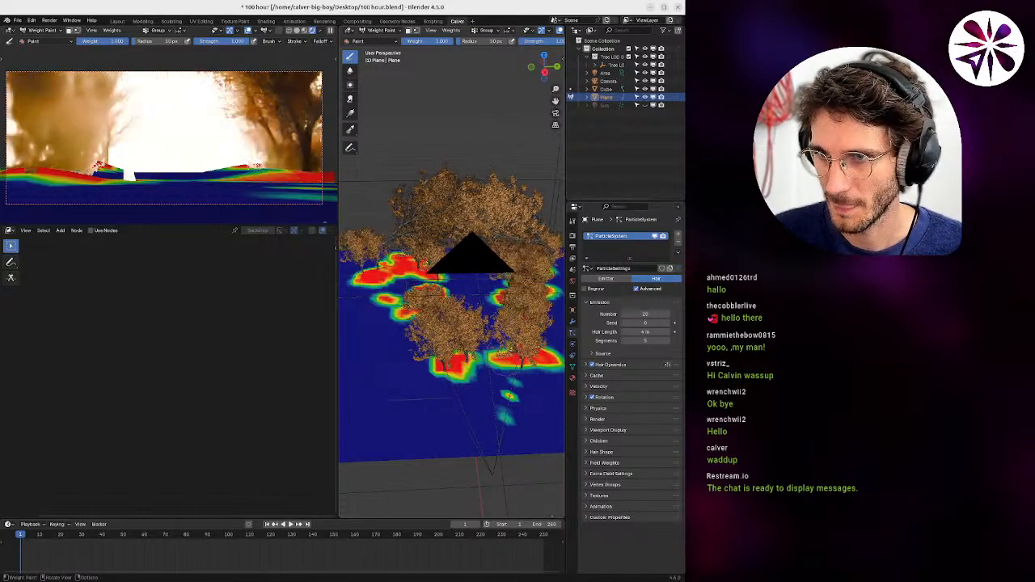
key(ctrl+Tab)
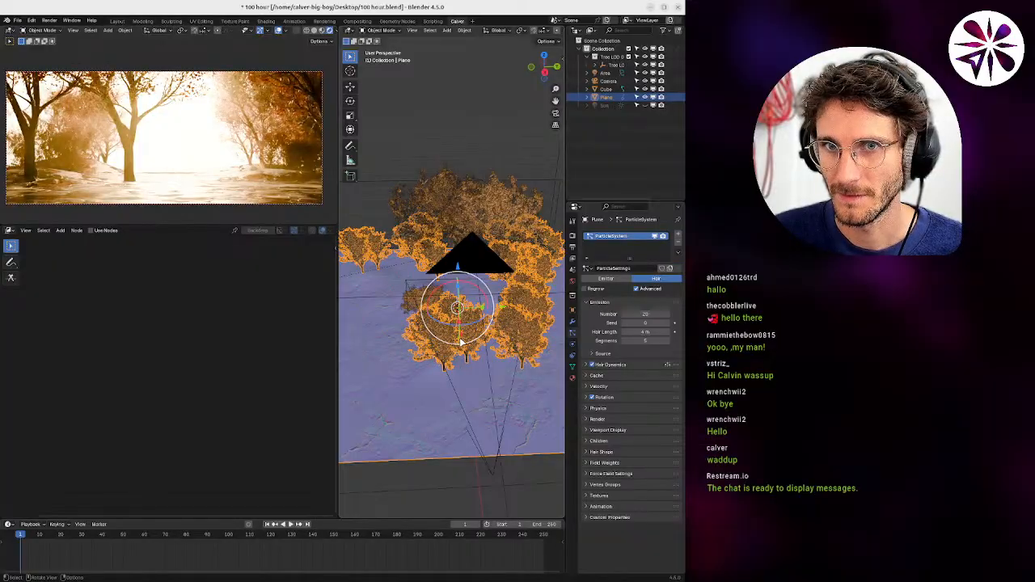
Revert the weight painting to the Frame Change entry in the undo history and return to Object mode.
key(q)
mouse_move(478, 315)
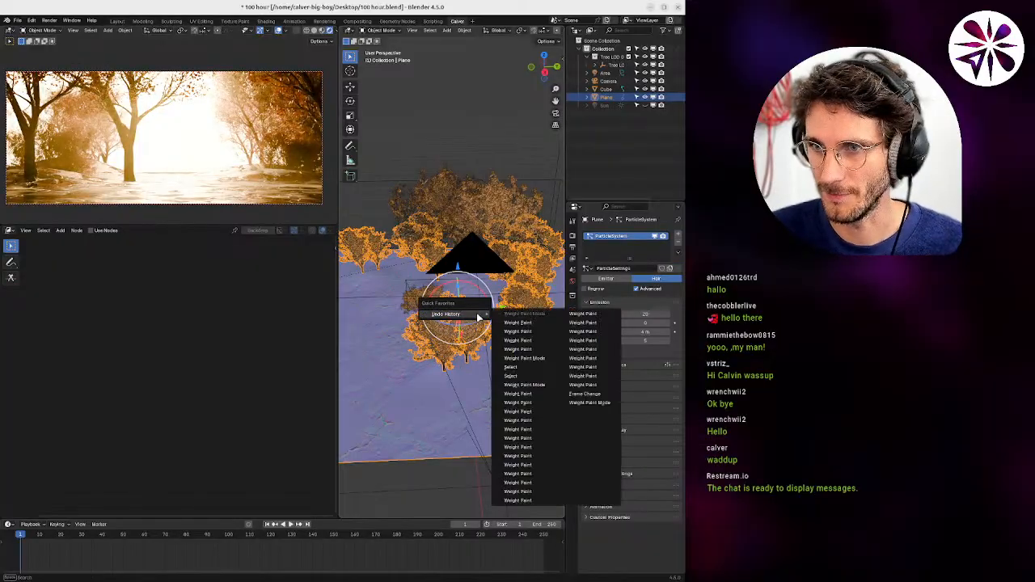
click(589, 394)
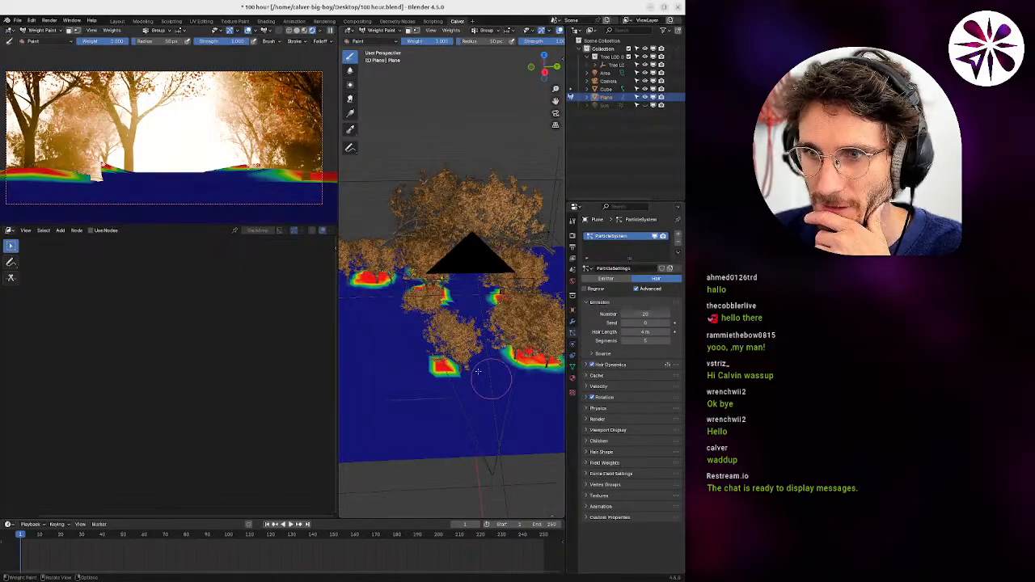
key(ctrl+Tab)
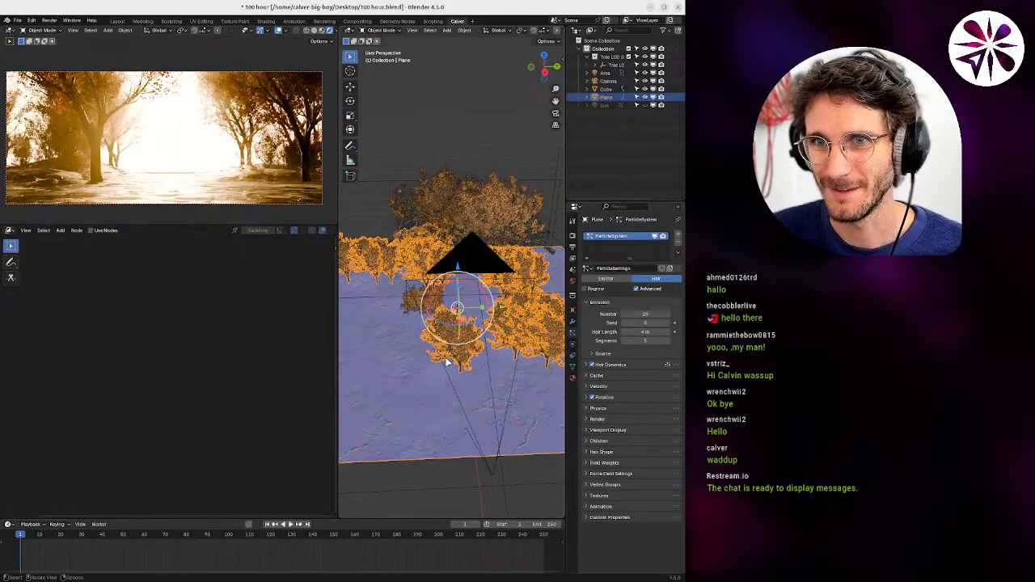
Revert to the Weight Paint Mode entry in the undo history and switch the plane back to Object mode.
key(q)
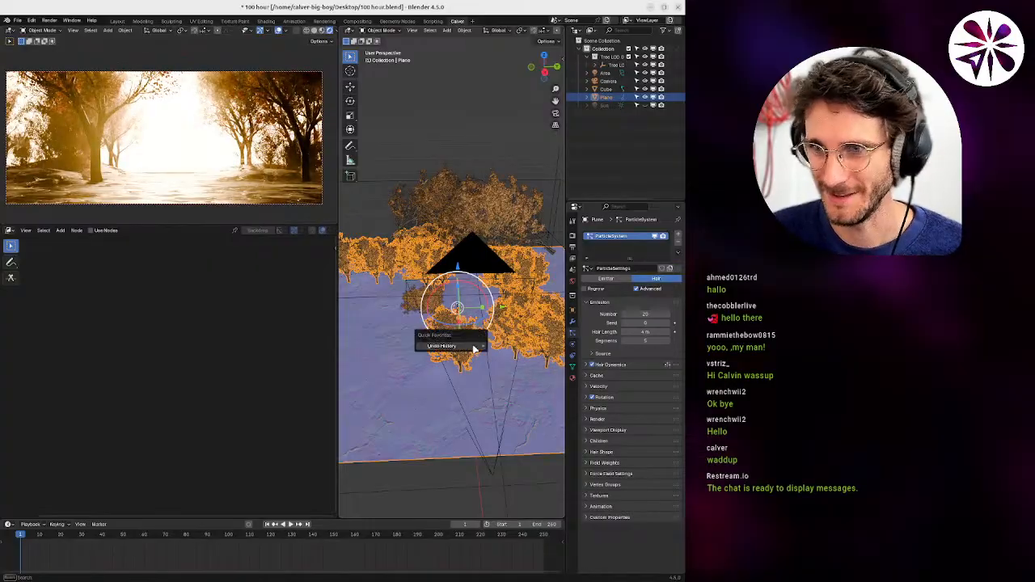
mouse_move(475, 346)
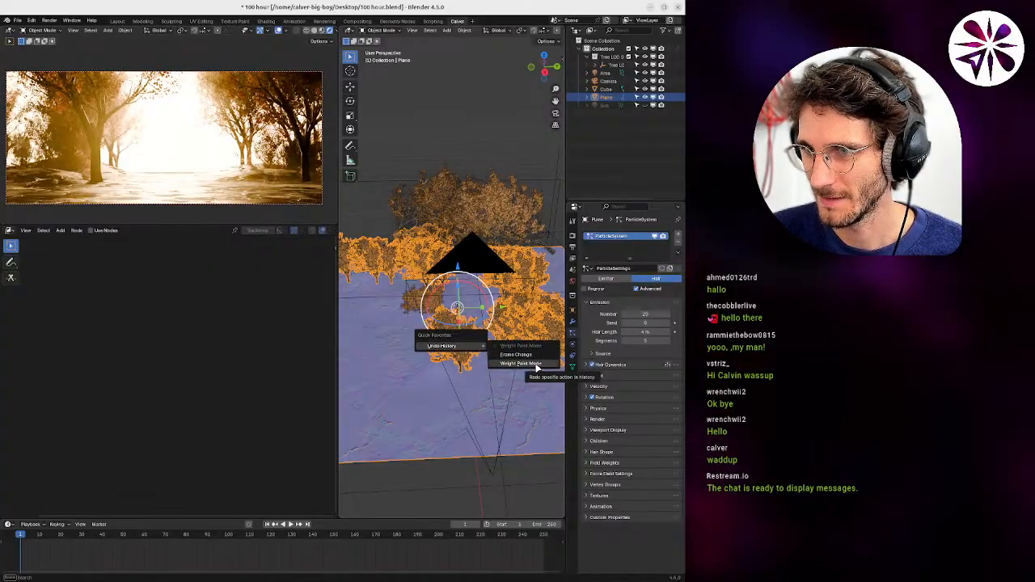
click(535, 364)
key(ctrl+Tab)
click(381, 352)
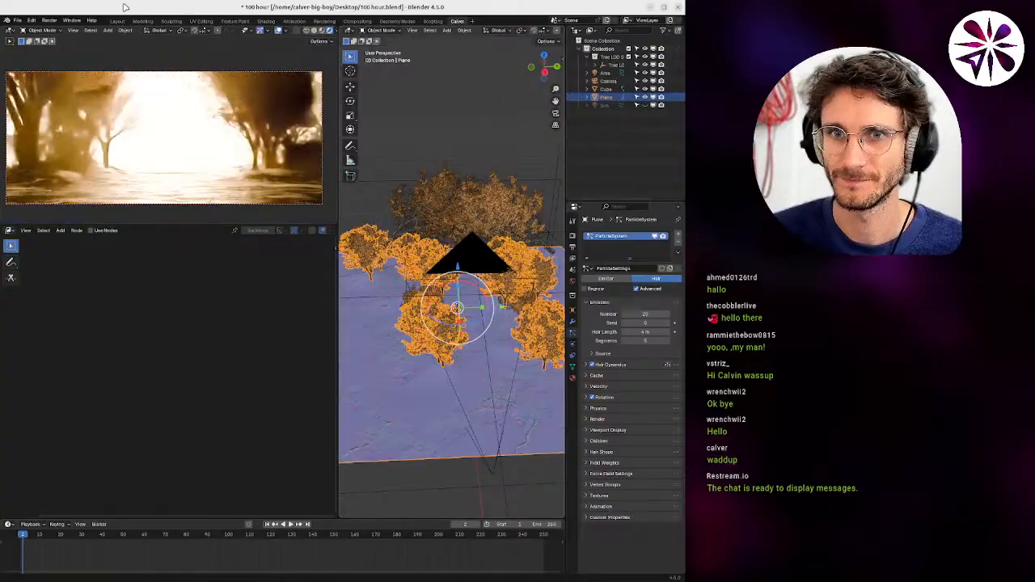
Open the preferences and look through the categories for the undo settings in System under Memory & Limits.
click(34, 20)
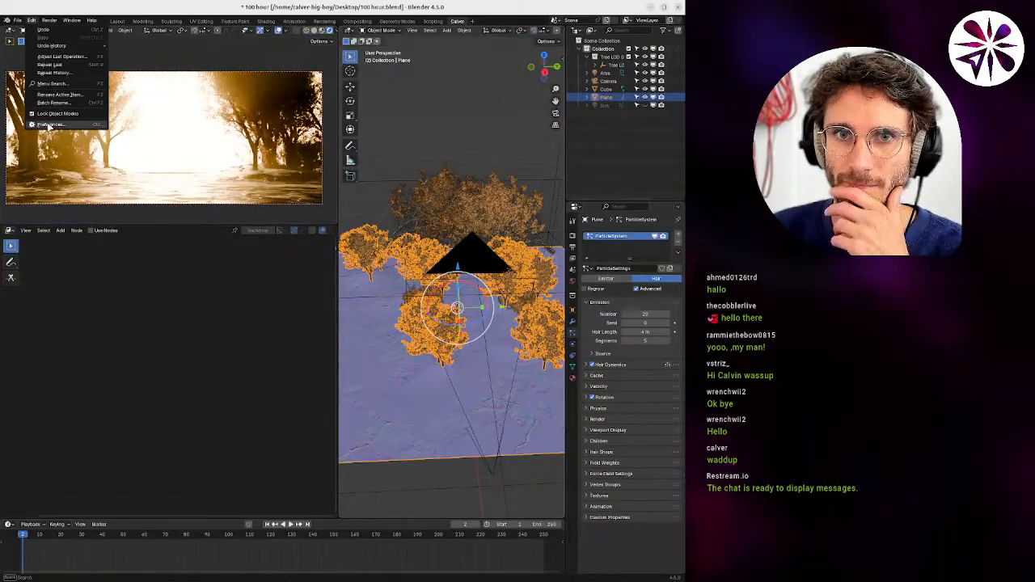
key(Return)
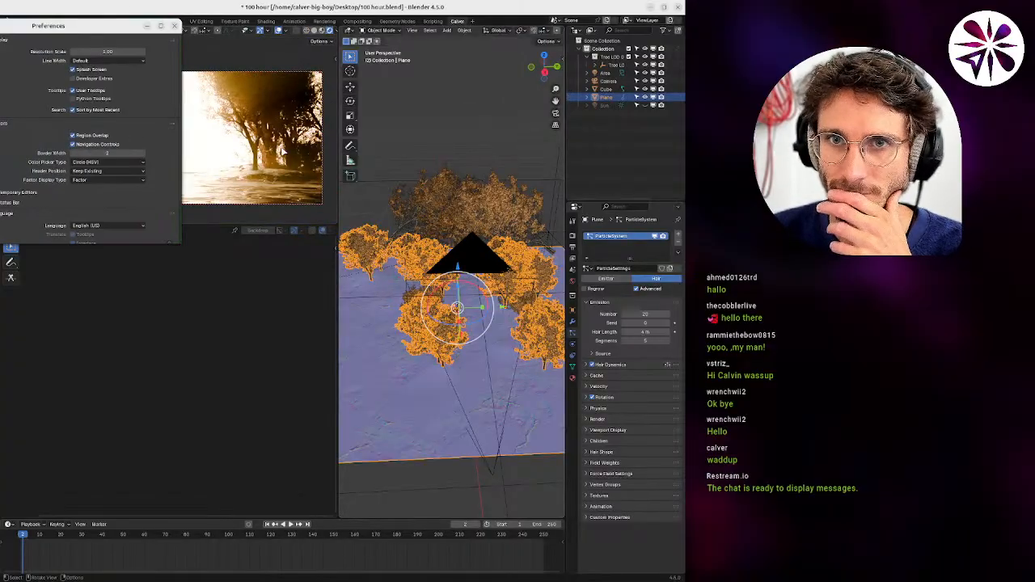
drag(56, 22, 347, 151)
click(234, 240)
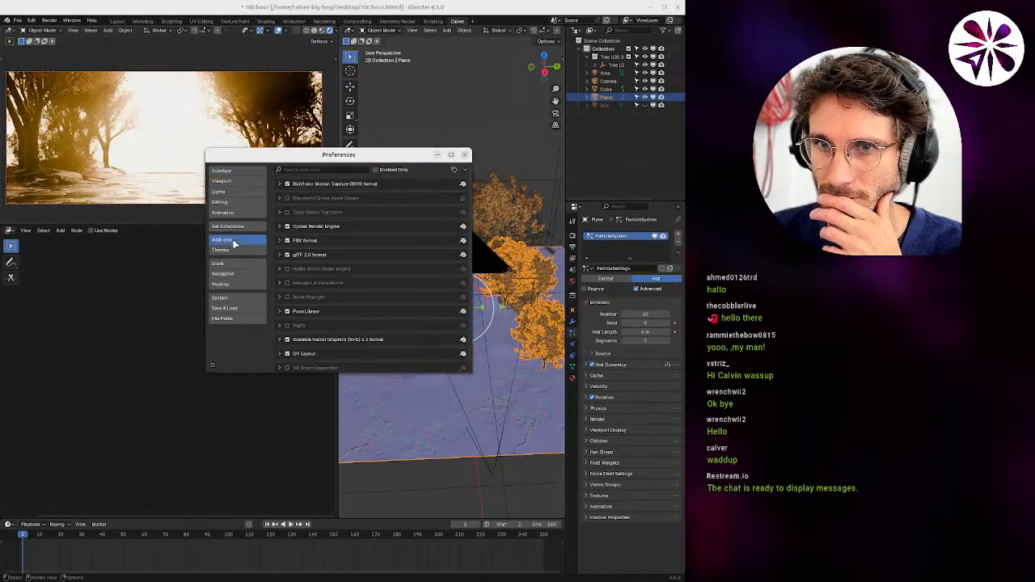
click(229, 203)
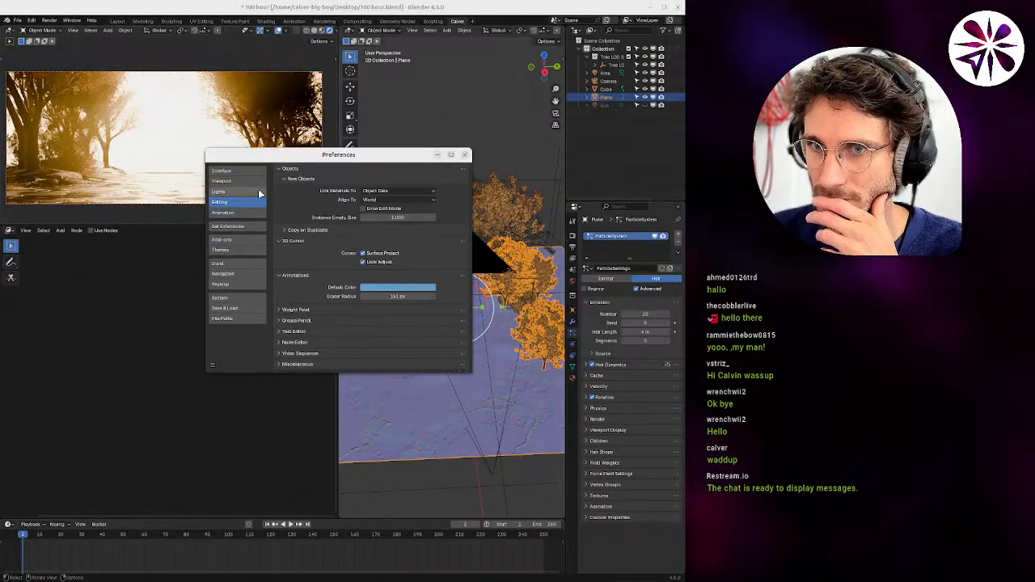
click(243, 192)
click(241, 173)
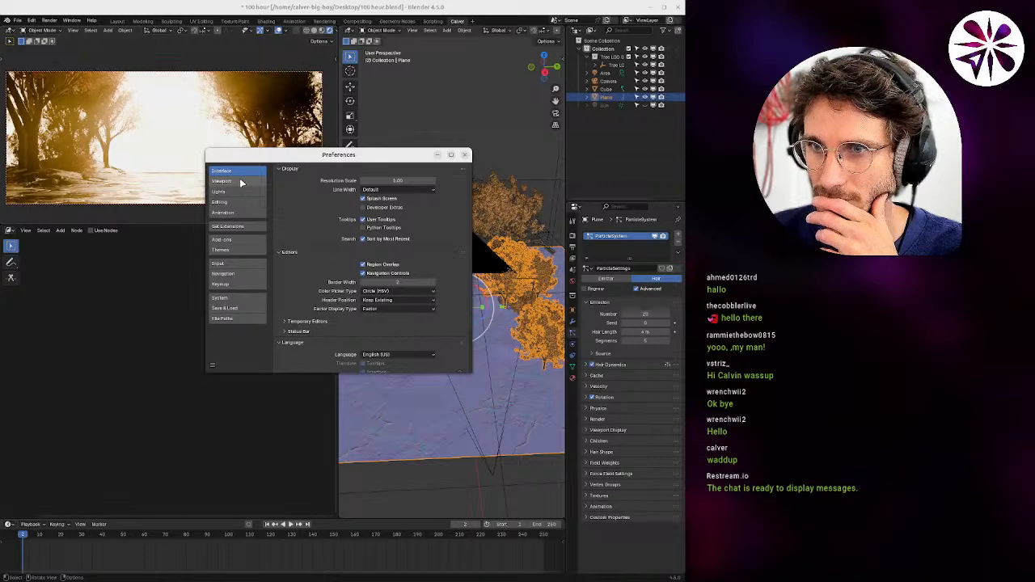
click(233, 298)
scroll(396, 251, down, 4)
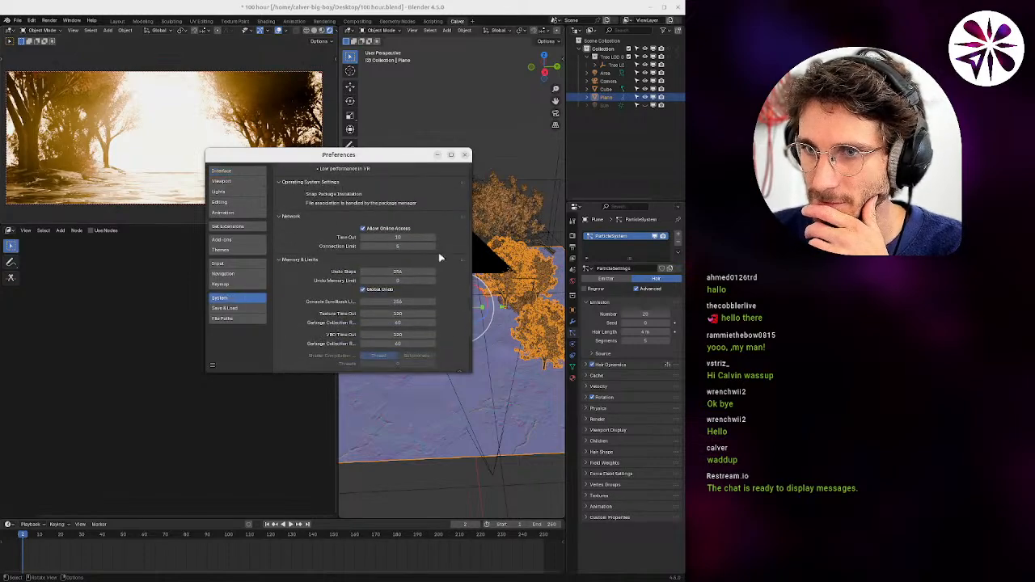
Save the preferences and close their window.
click(212, 367)
click(234, 341)
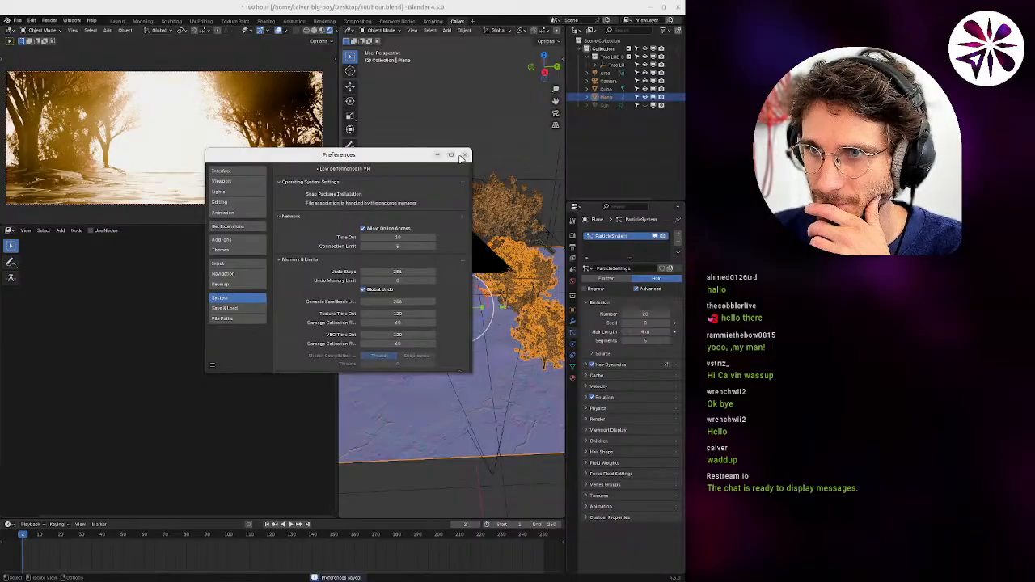
click(464, 154)
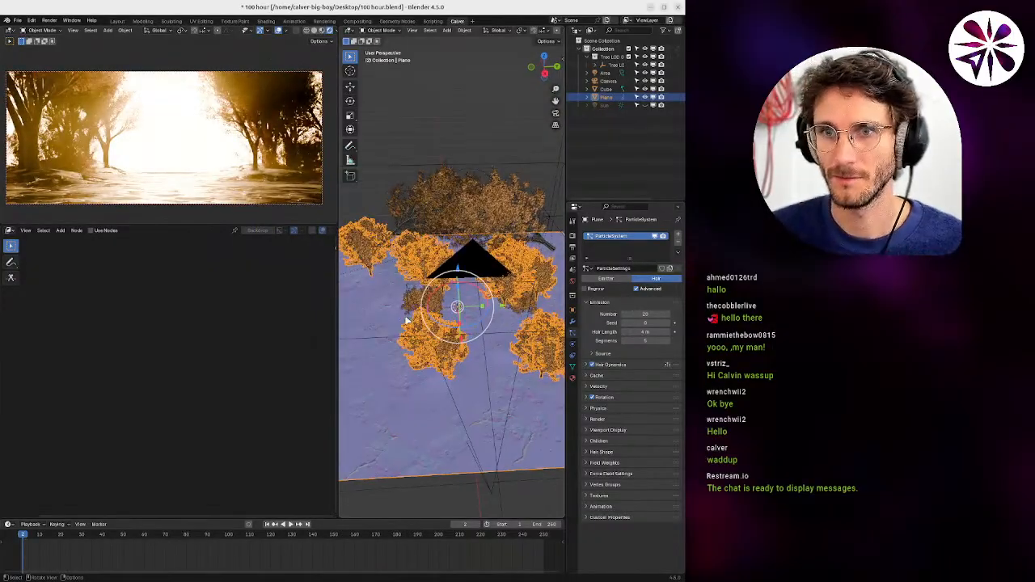
Select the single tree near the camera, set the snap target to Face and try moving the tree over the ground.
click(431, 299)
mouse_move(430, 299)
middle_down()
mouse_move(439, 324)
mouse_move(477, 332)
mouse_move(473, 316)
mouse_move(499, 320)
mouse_move(434, 294)
middle_up()
scroll(437, 316, up, 3)
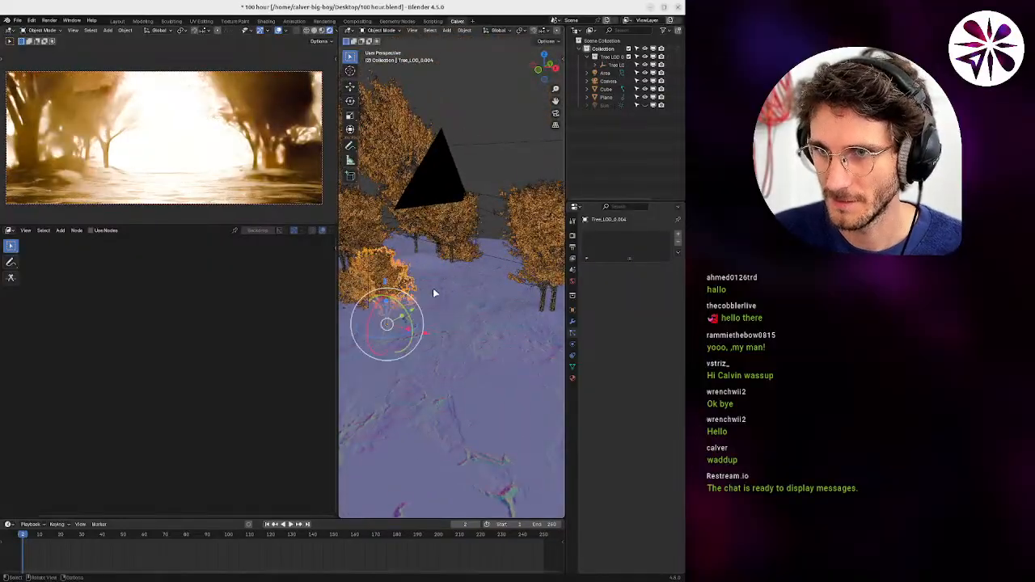
click(498, 30)
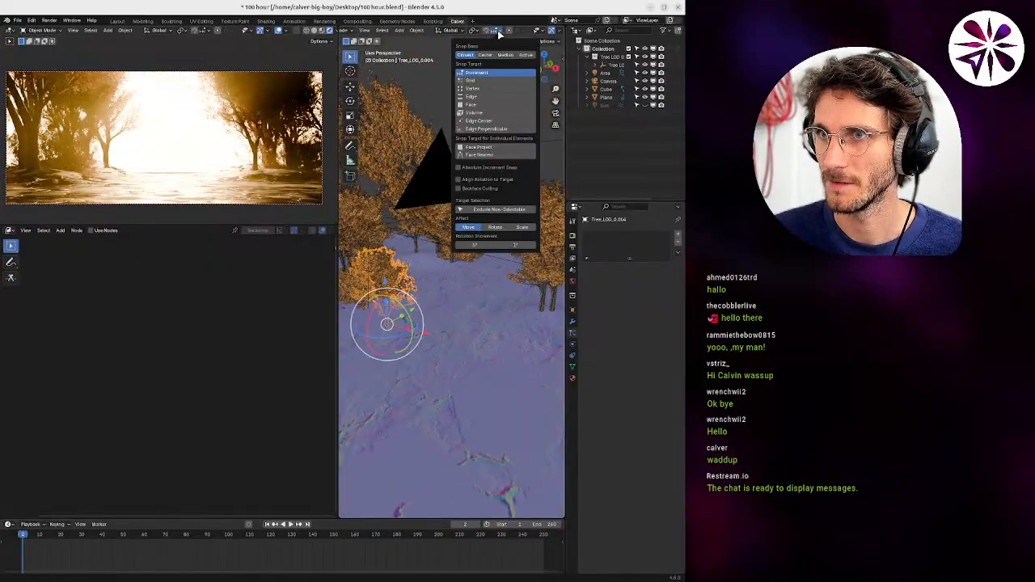
click(480, 106)
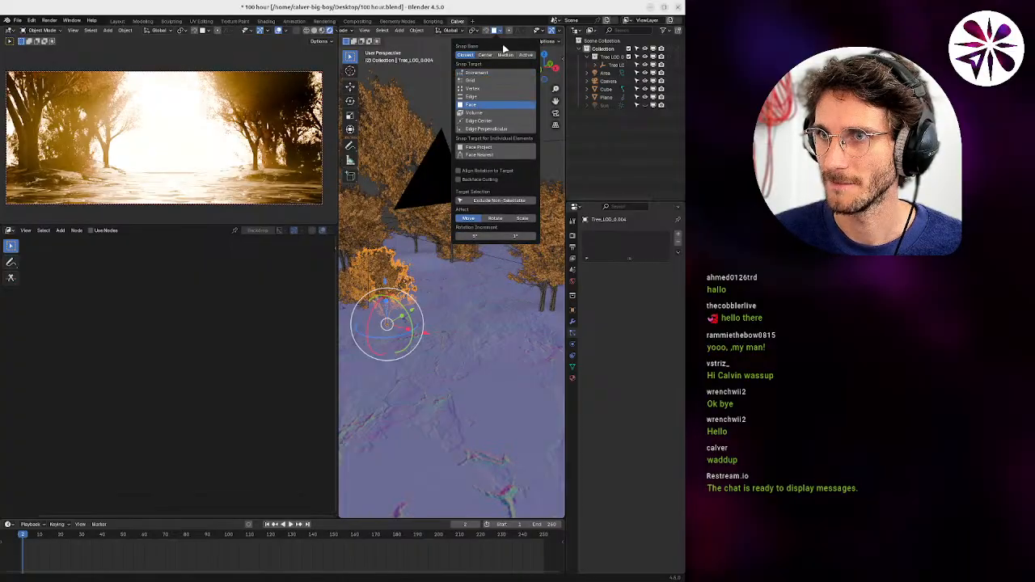
key(g)
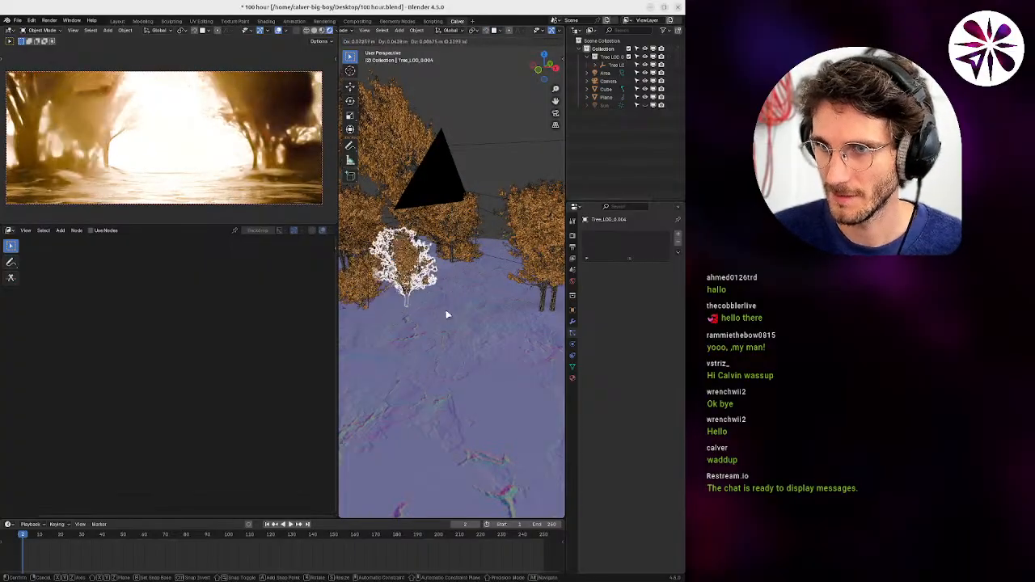
right_click(448, 314)
Set the snap base to Active and move the selected tree across the ground plane in front of the camera.
click(495, 31)
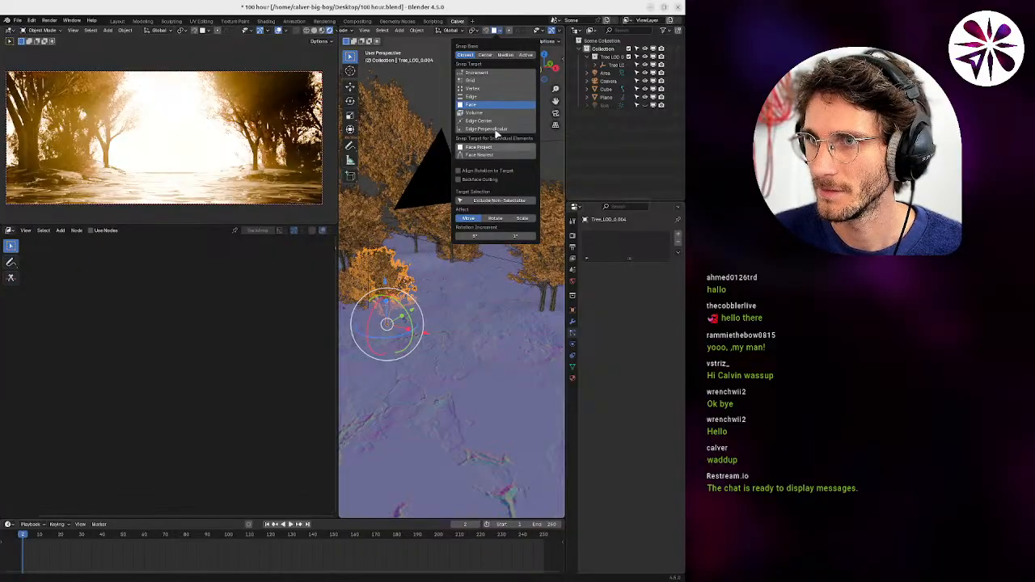
click(522, 55)
key(g)
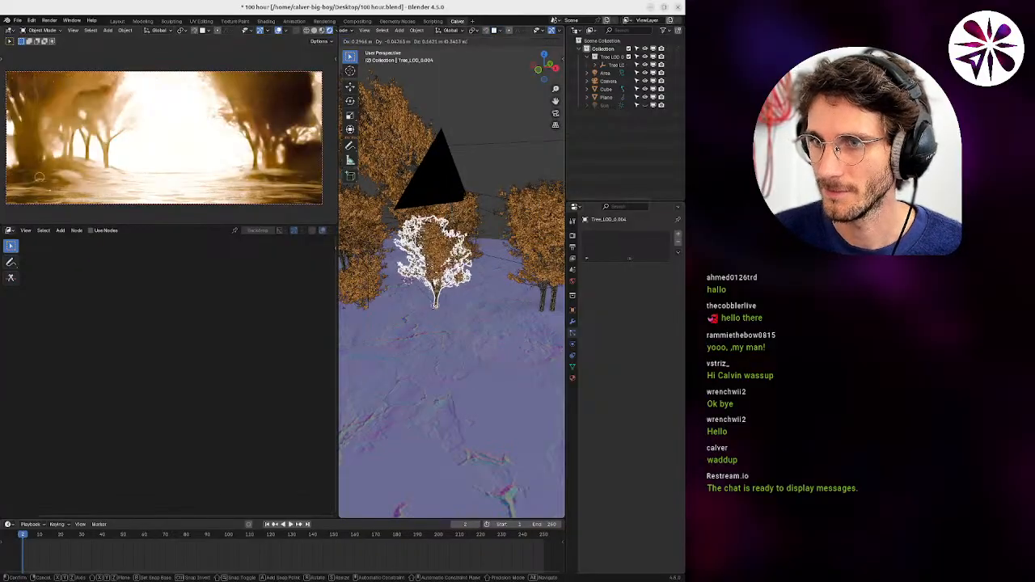
click(452, 297)
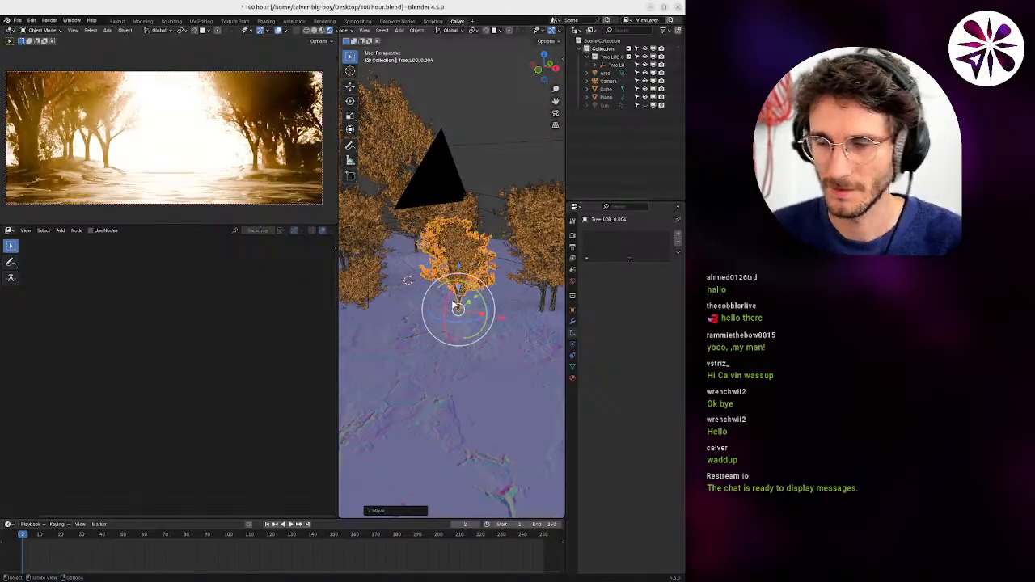
In a maximized camera view, move the selected tree onto the ground in the left foreground of the frame.
key(KP_0)
key(ctrl+alt+space)
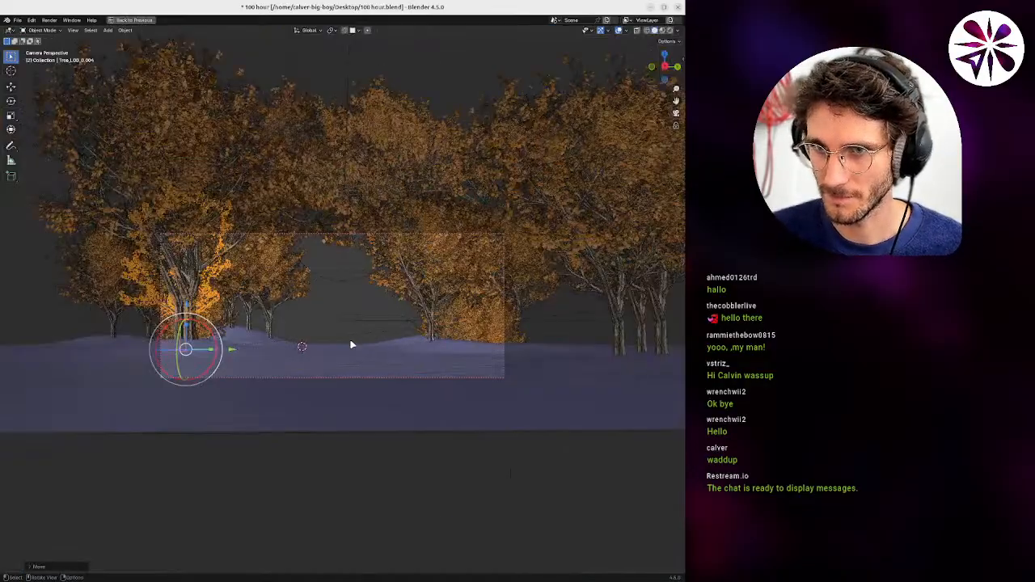
key(g)
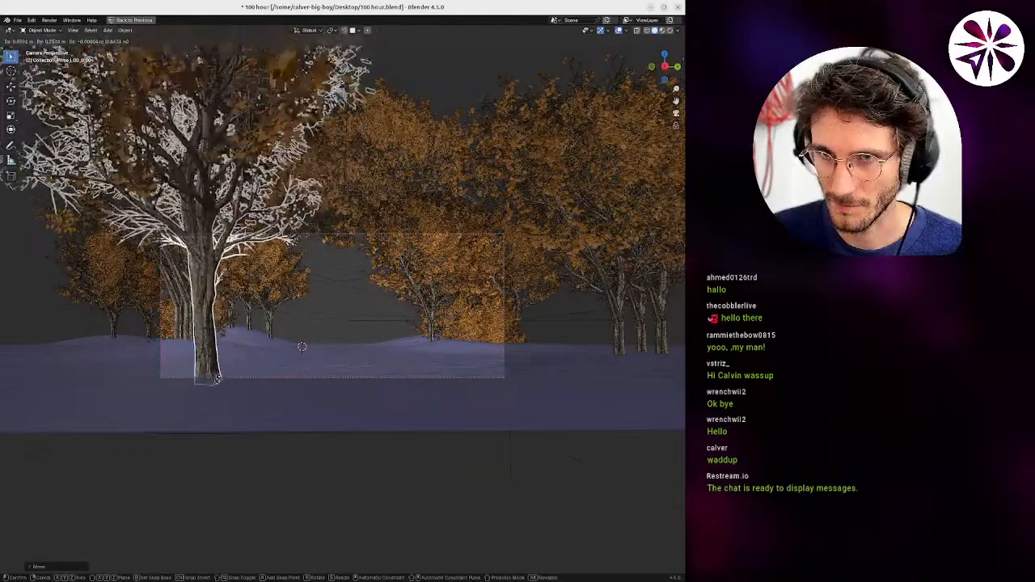
click(234, 367)
key(g)
key(shift+z)
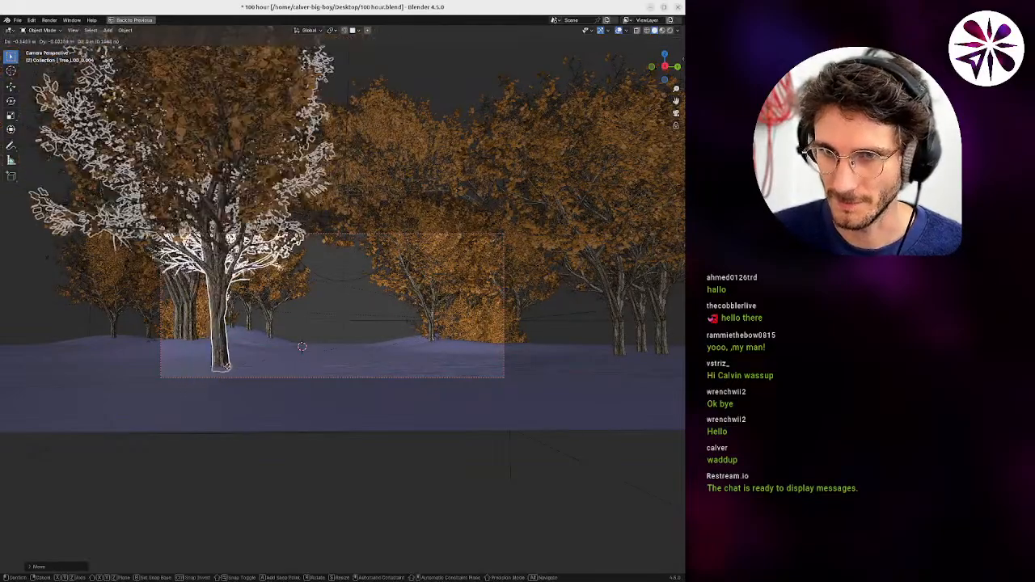
click(238, 355)
Make a linked duplicate of the foreground tree at the right edge of the camera frame, then rotate and reposition it.
key(alt+d)
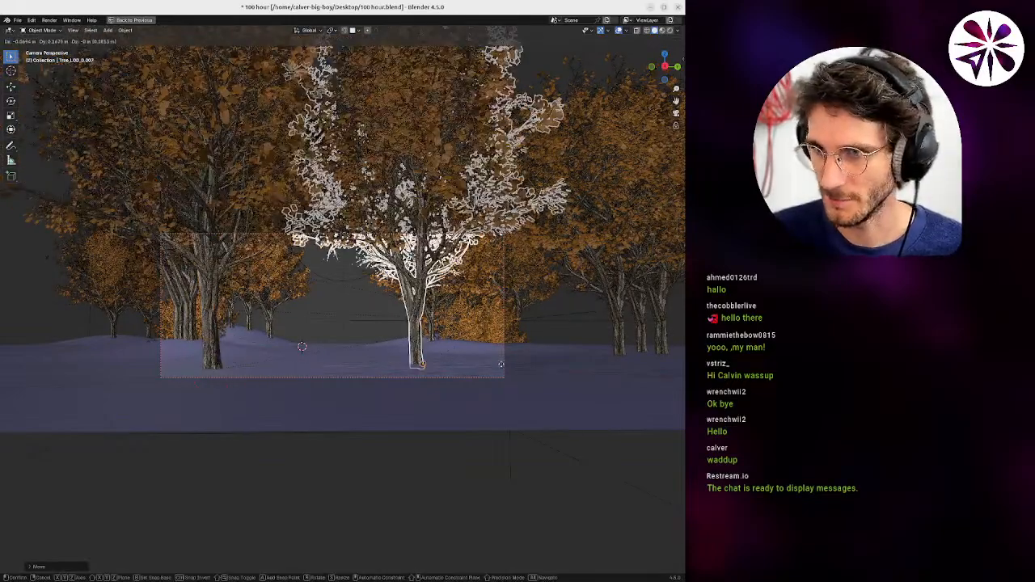
click(515, 368)
key(r)
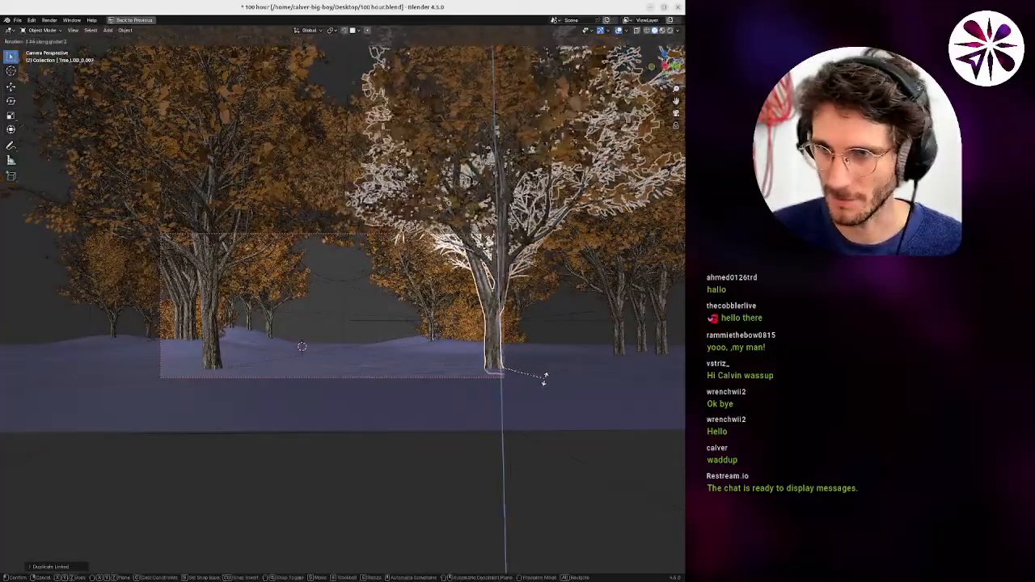
click(524, 340)
key(g)
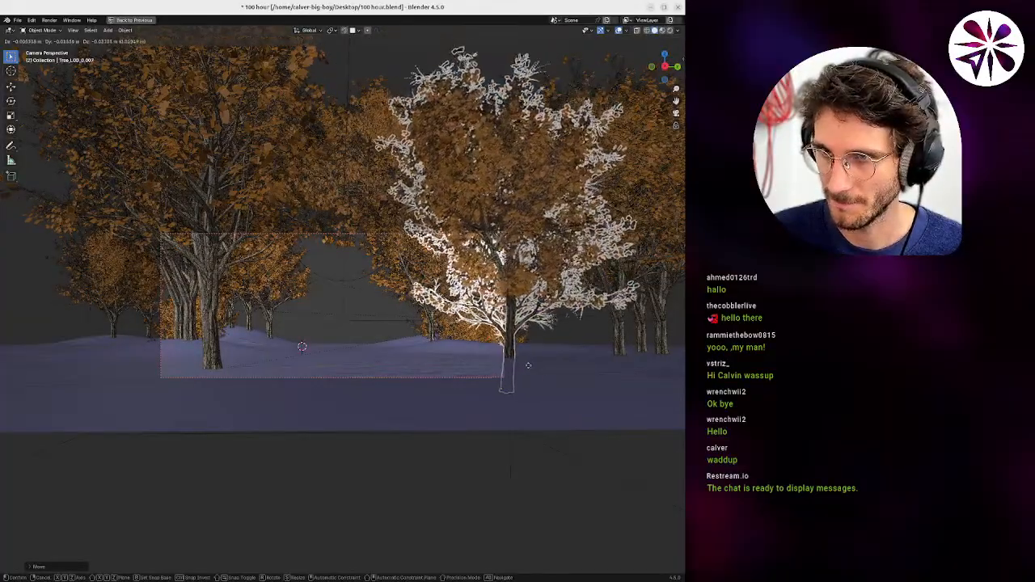
click(532, 340)
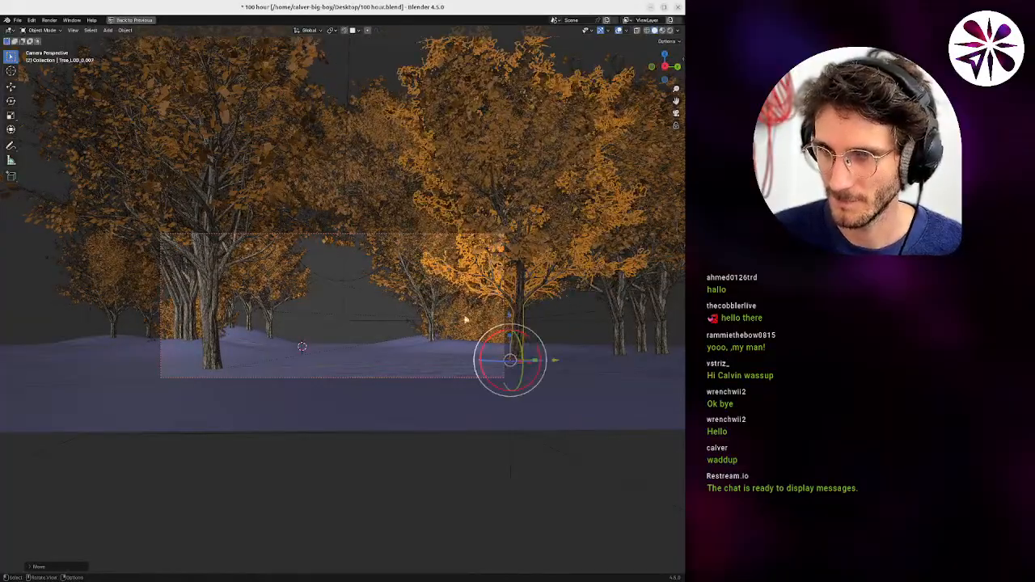
Make another linked duplicate of the tree and place it farther back, just right of the left foreground tree.
key(alt+d)
click(277, 347)
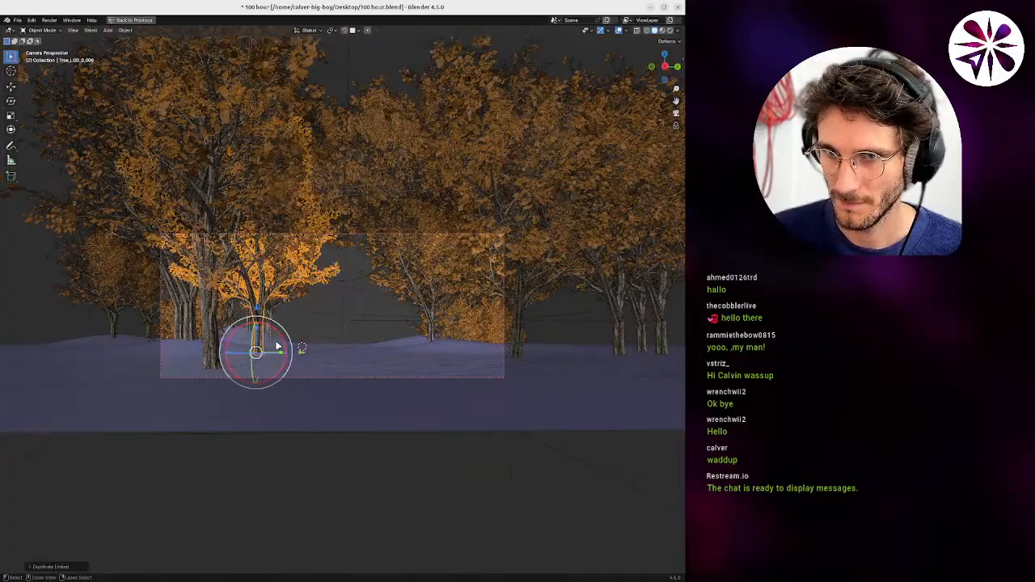
key(g)
click(284, 343)
Rotate the new background tree about Z and shift it closer to the left foreground trunk.
scroll(279, 303, up, 2)
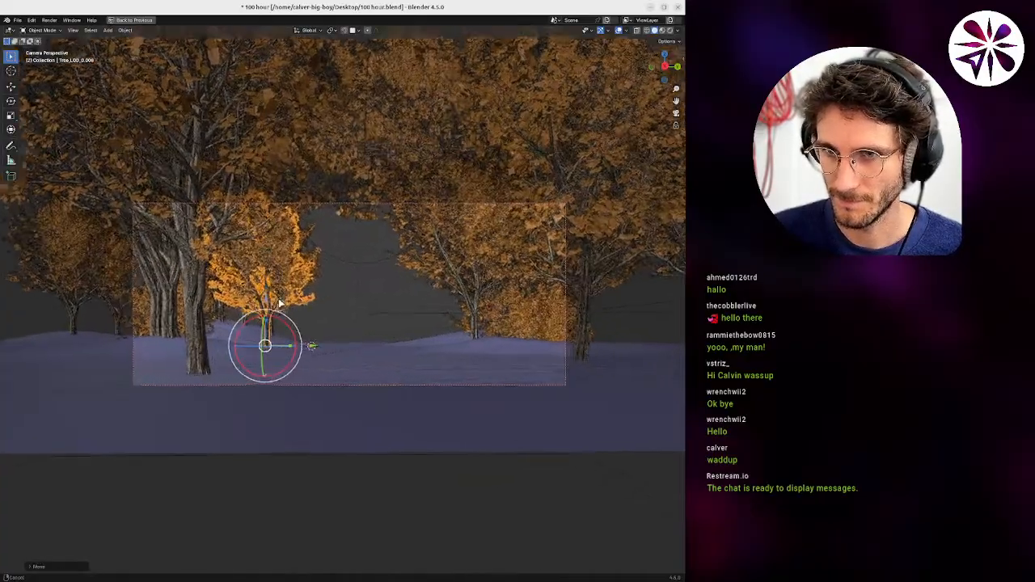
scroll(279, 303, up, 1)
key(r)
key(z)
click(251, 303)
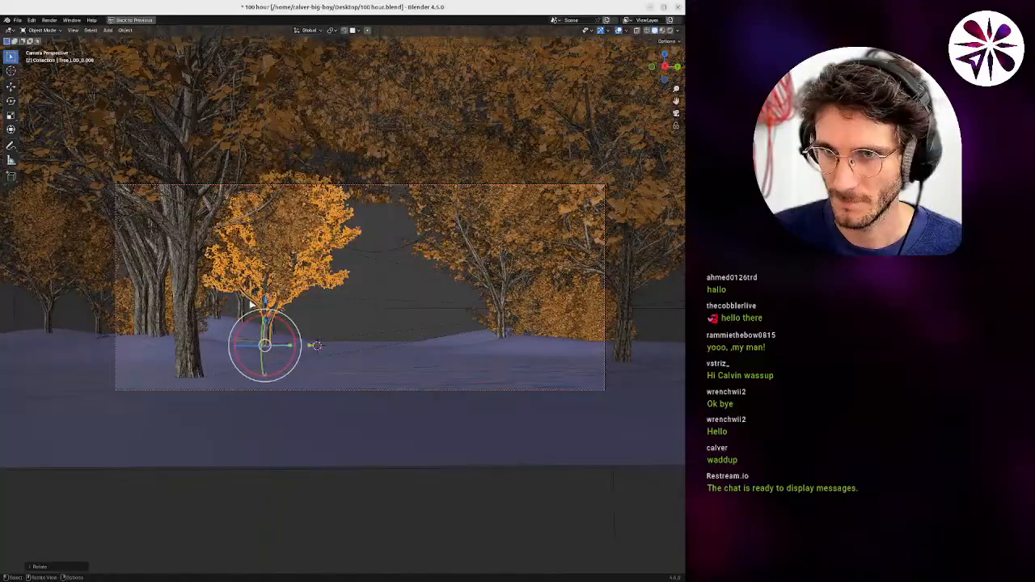
key(g)
click(263, 346)
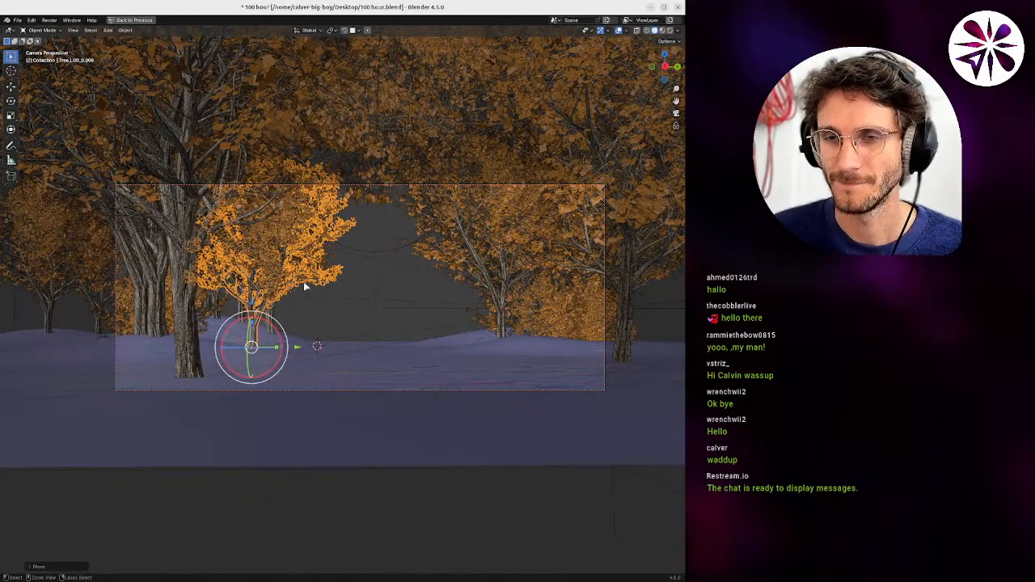
Restore the full layout, select the two overhead canopy trees and duplicate them along the global X axis.
key(ctrl+space)
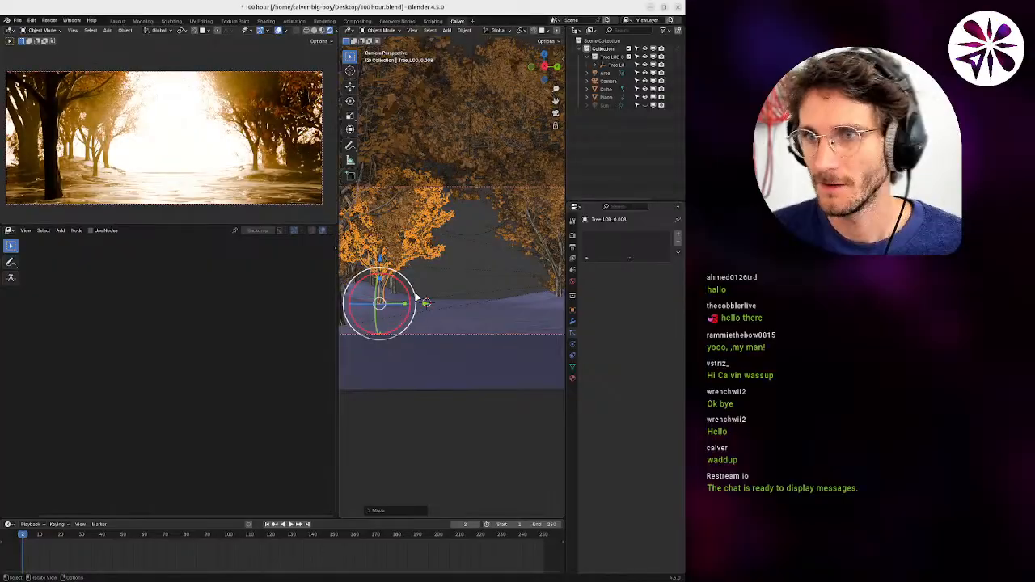
middle_drag(418, 245, 421, 270)
click(421, 270)
middle_drag(434, 287, 460, 293)
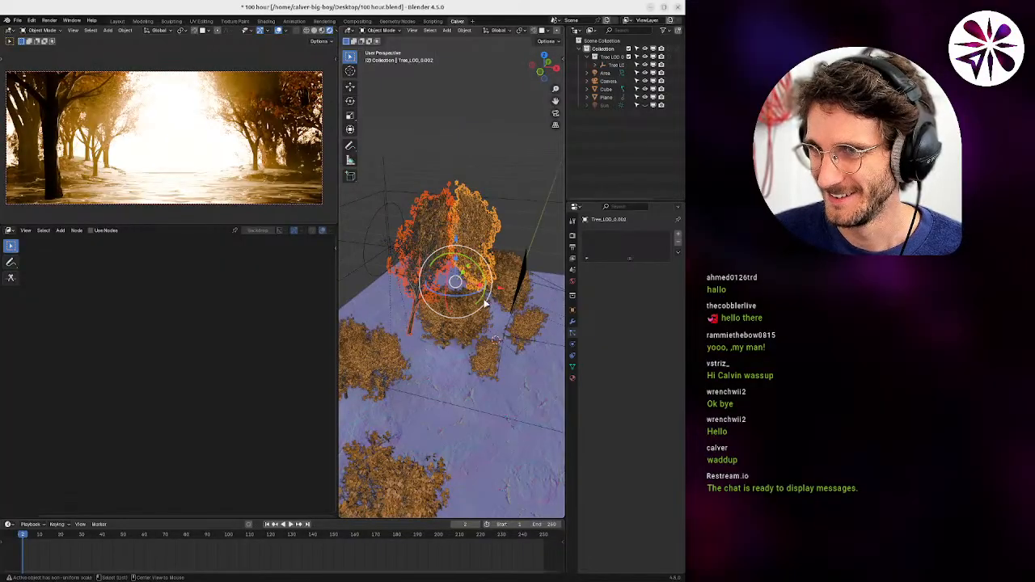
key(g)
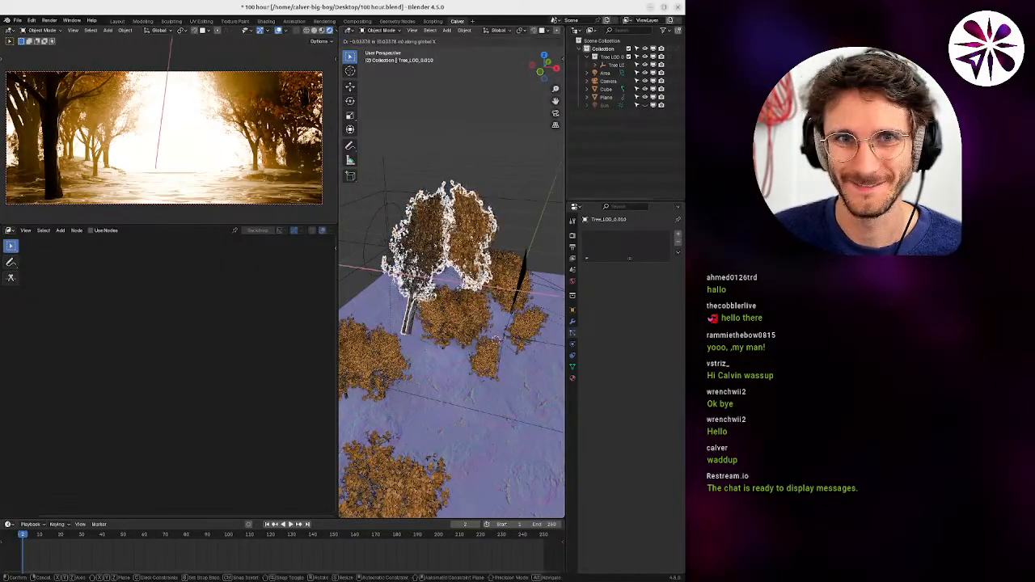
key(x)
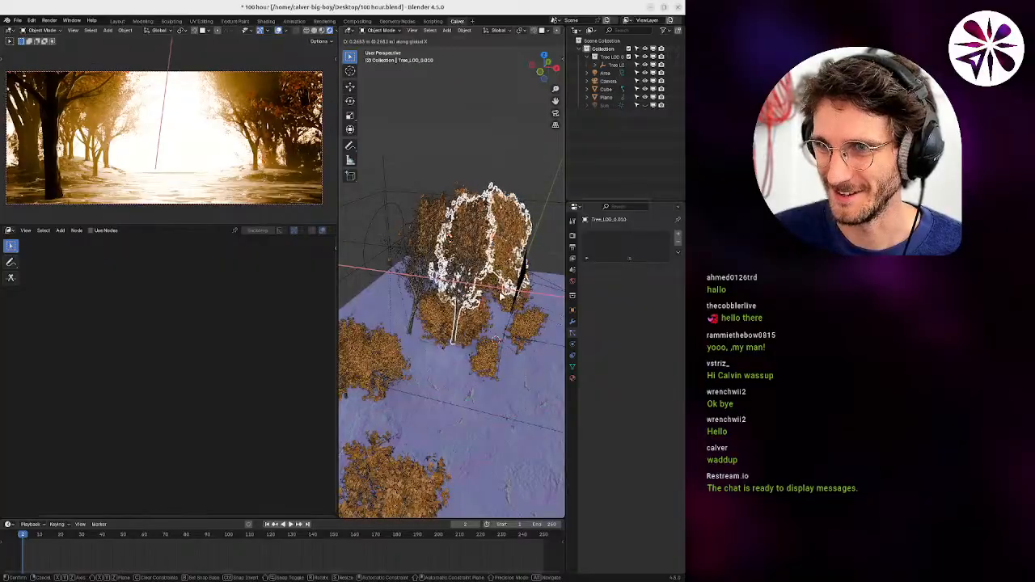
click(515, 295)
Reposition the duplicated canopy trees above the path while checking them from behind the camera.
middle_drag(515, 296, 469, 304)
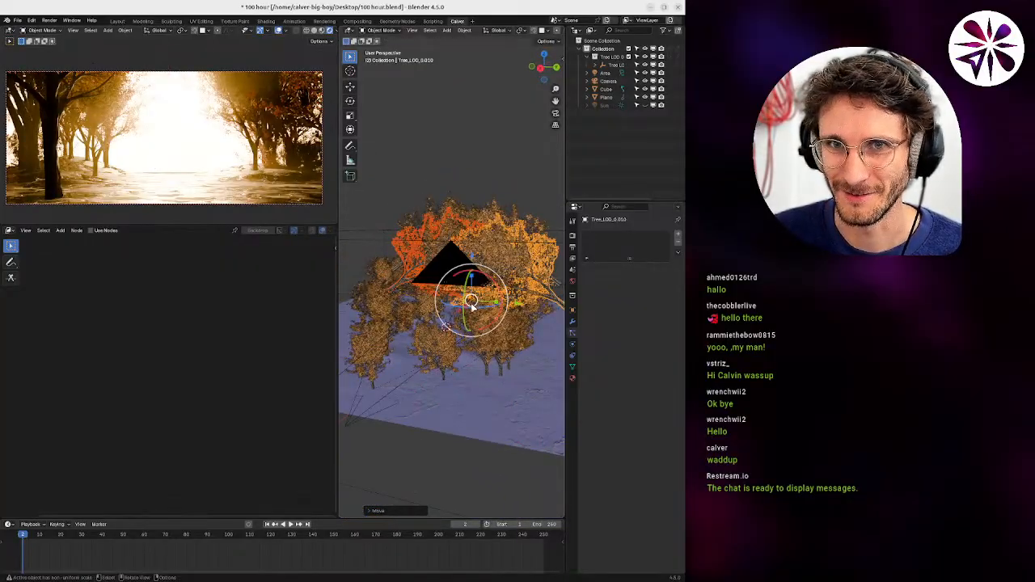
middle_drag(471, 304, 489, 294)
key(g)
click(483, 294)
key(g)
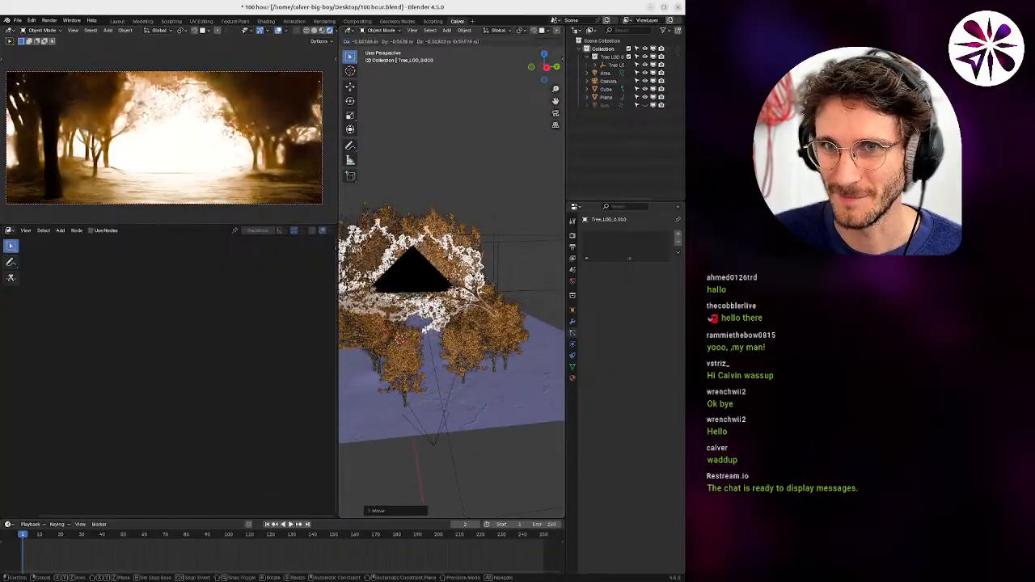
click(485, 274)
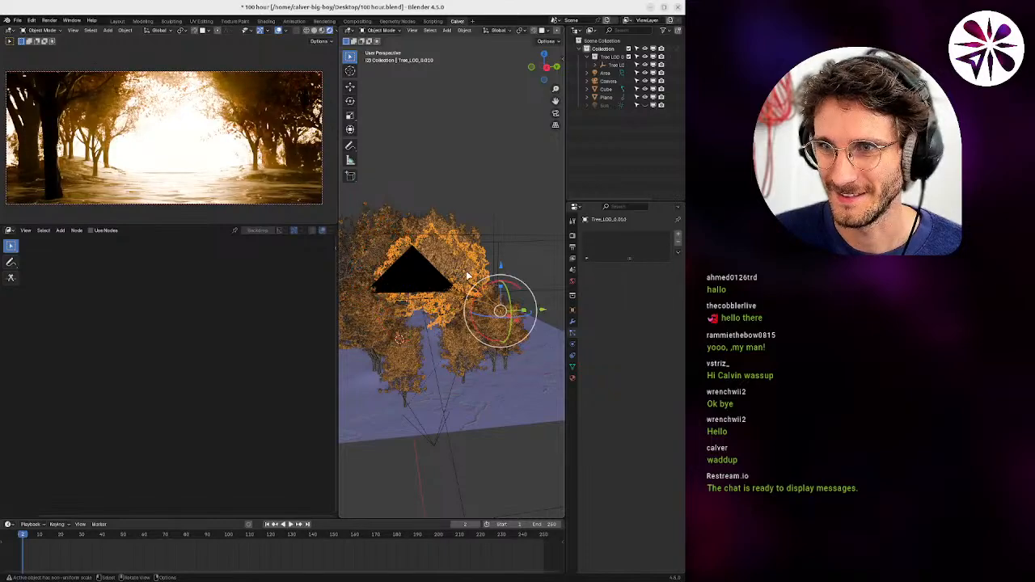
Nudge the right canopy tree and rotate it freely so its crown leans across the path.
key(g)
click(474, 270)
key(r)
key(r)
click(510, 265)
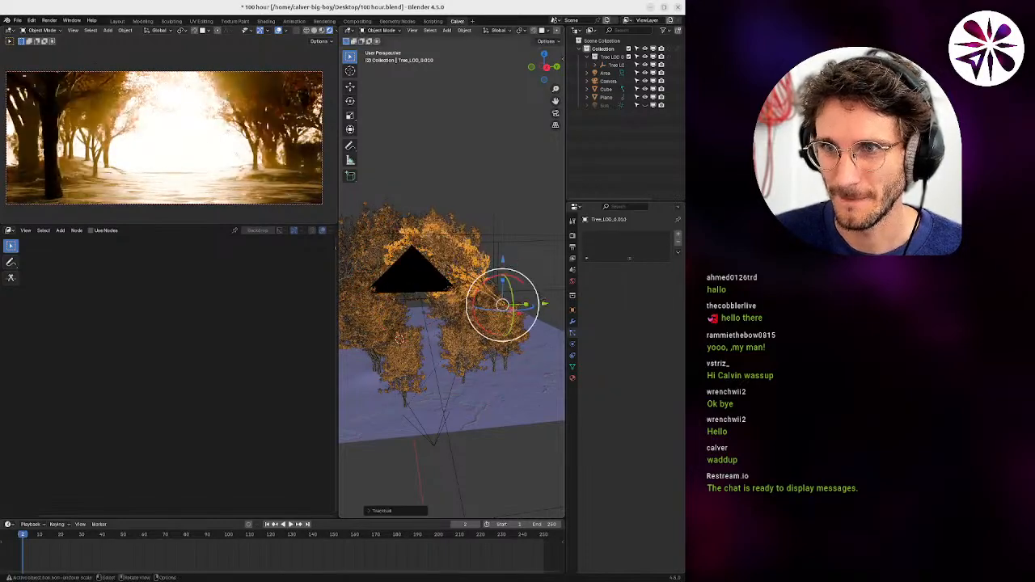
key(r)
click(535, 281)
Shift the right canopy tree slightly outward so its branches frame the upper right of the camera view.
key(g)
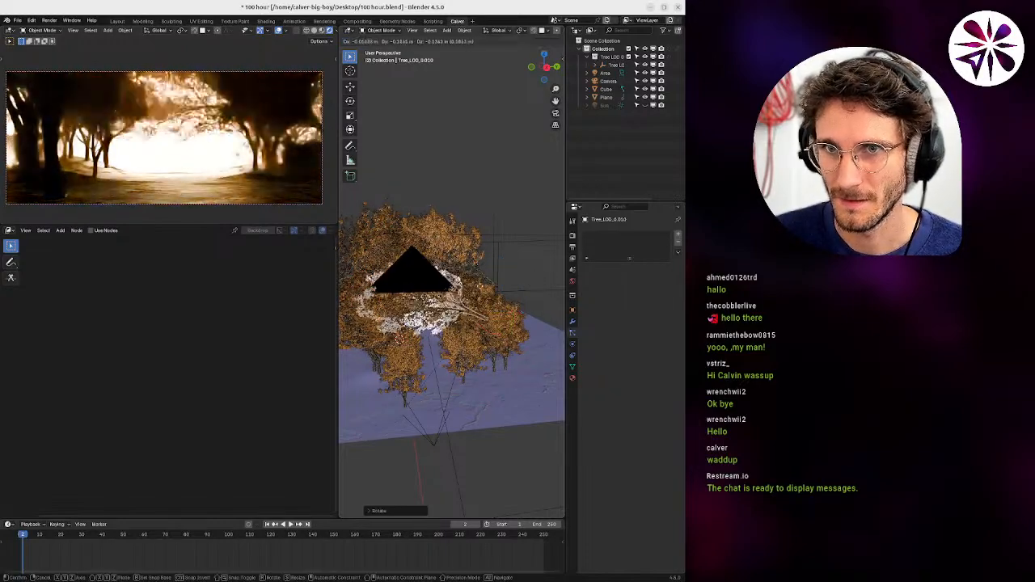
click(517, 268)
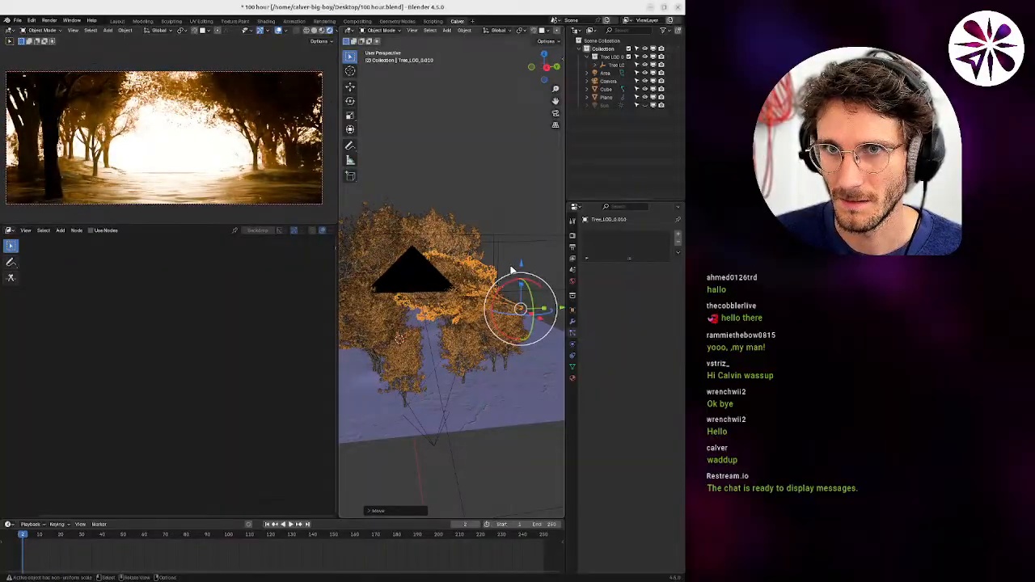
key(g)
click(511, 269)
Select the left canopy tree and rotate it freely to tilt its crown over the path.
click(393, 256)
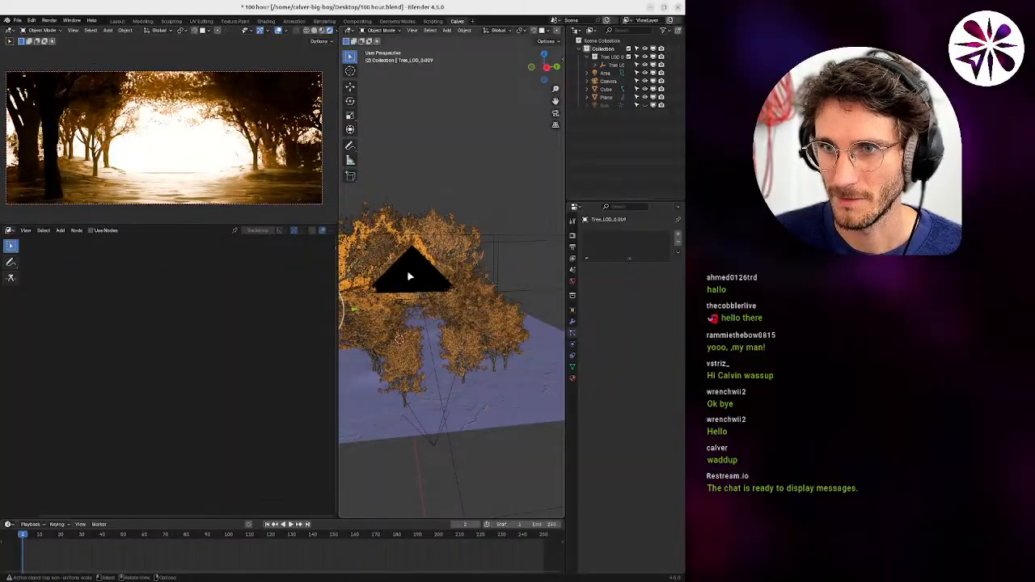
middle_drag(408, 276, 542, 286)
key(r)
click(518, 314)
key(r)
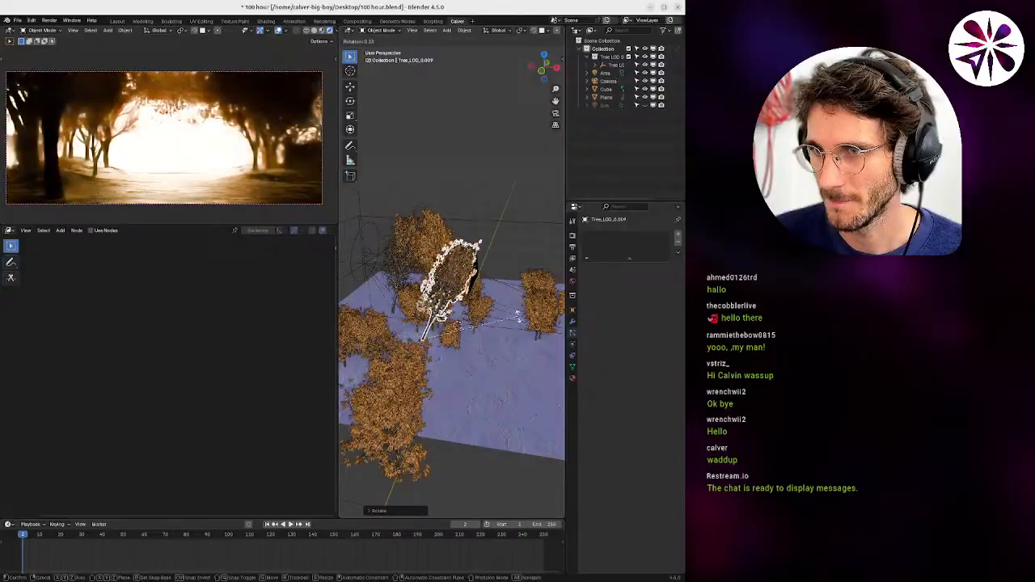
key(r)
click(546, 325)
key(r)
click(508, 328)
Move the left canopy tree upward near the camera and adjust its tilt toward the path.
middle_drag(464, 289, 375, 268)
key(g)
click(507, 304)
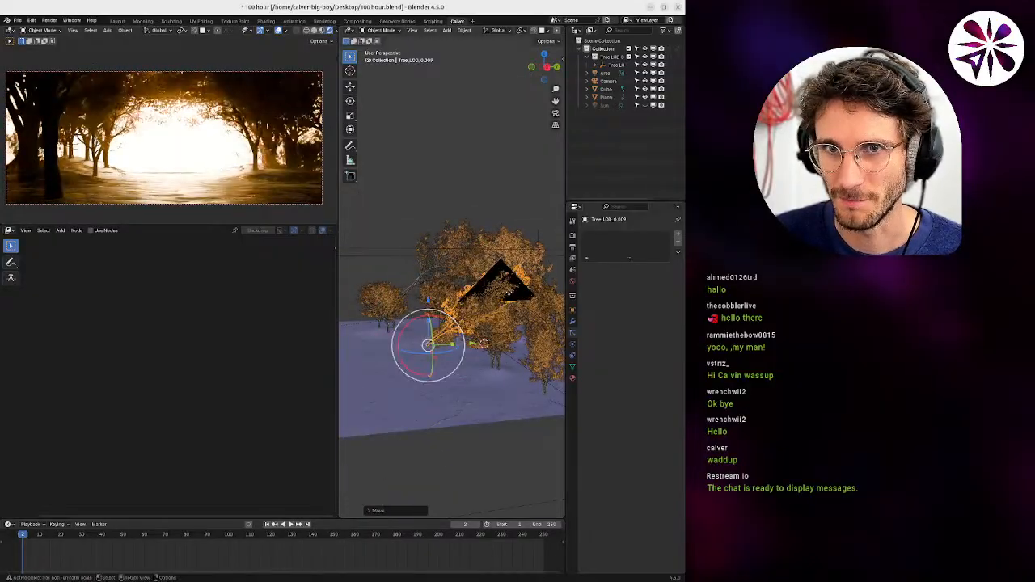
key(g)
click(502, 281)
key(r)
click(511, 314)
Fine-tune the left canopy tree's position so its foliage fills the upper edge of the camera view.
key(g)
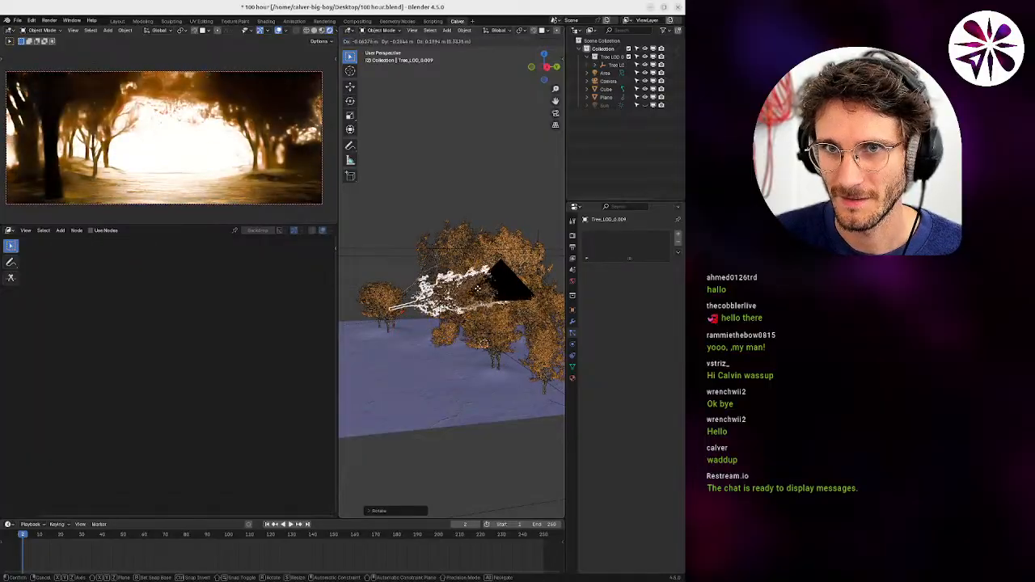
click(482, 286)
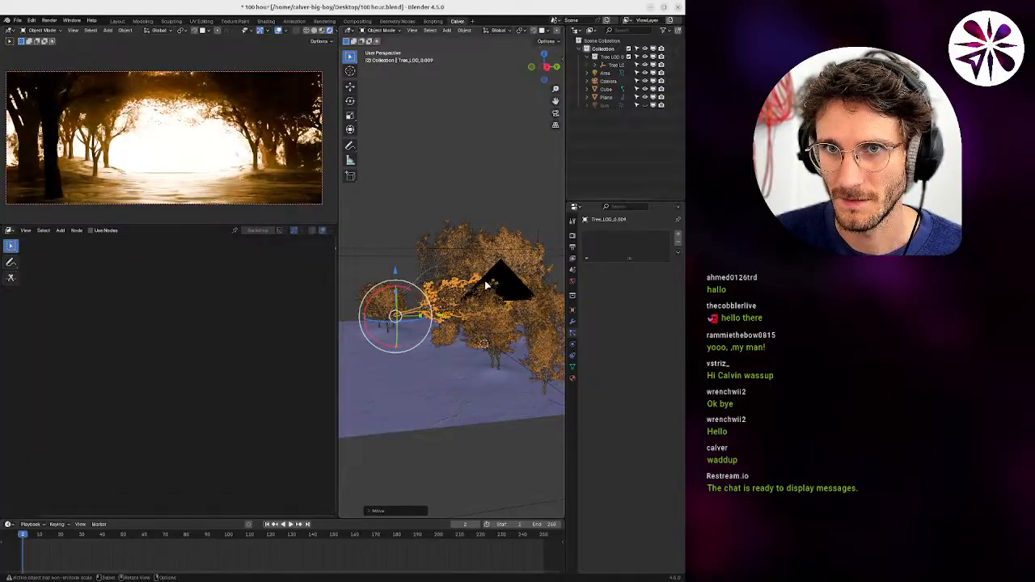
key(g)
click(472, 288)
key(g)
click(469, 284)
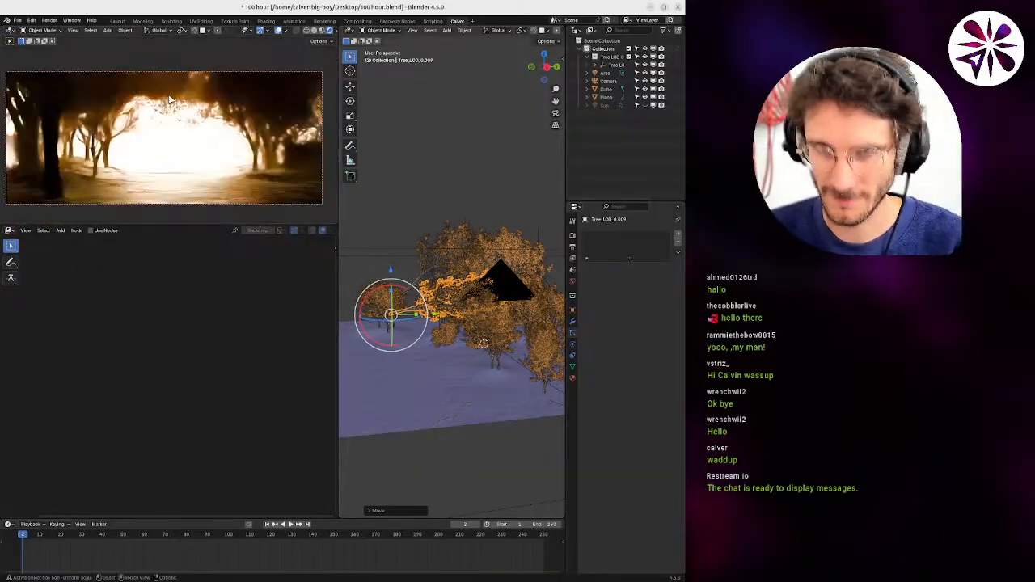
Replace the compositor with the Shader Editor and show the object nodes of the canopy tree's leaf autumn material.
scroll(169, 85, up, 3)
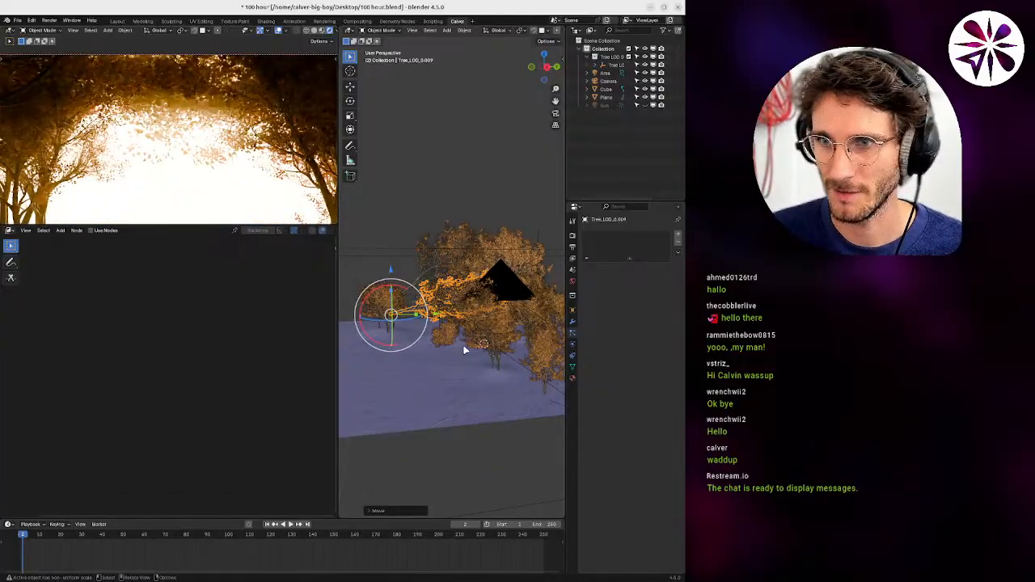
middle_drag(465, 349, 453, 322)
click(575, 378)
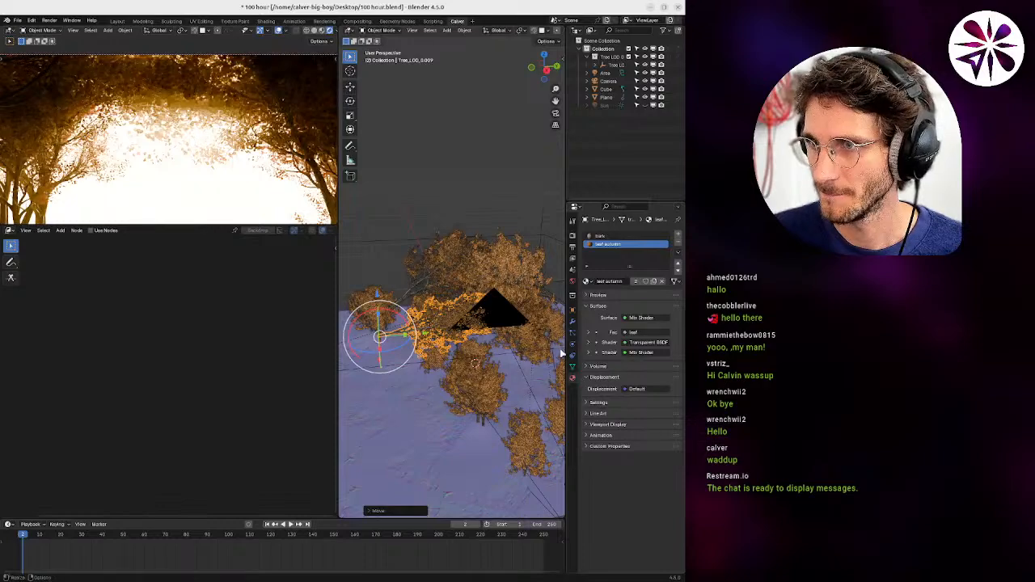
click(10, 231)
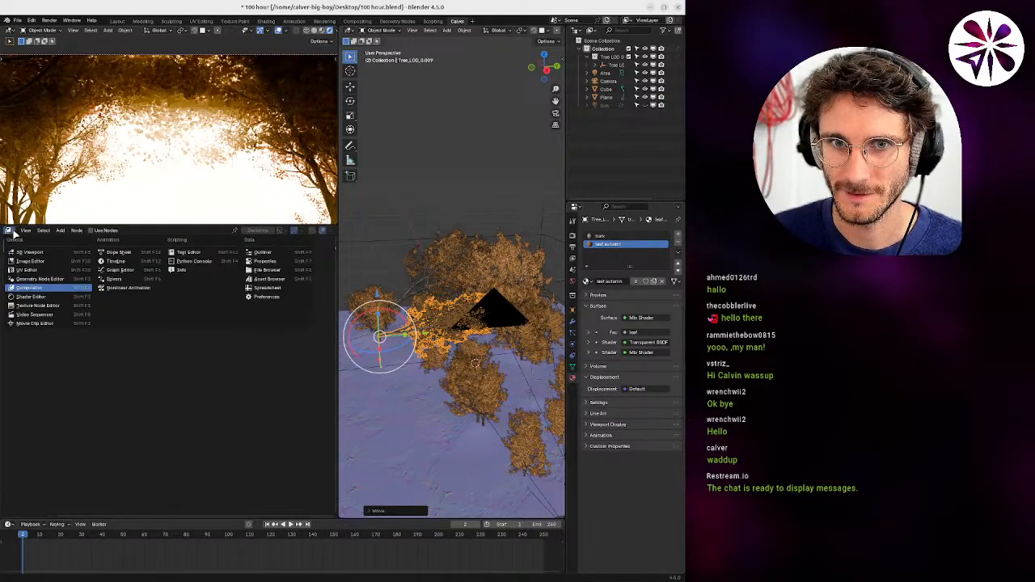
click(32, 296)
key(Home)
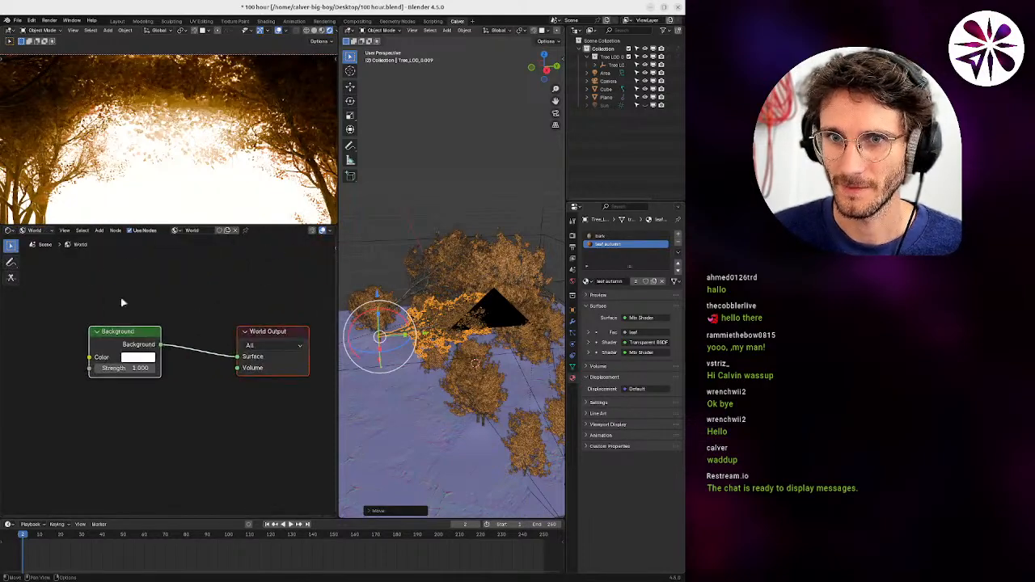
click(35, 231)
click(37, 246)
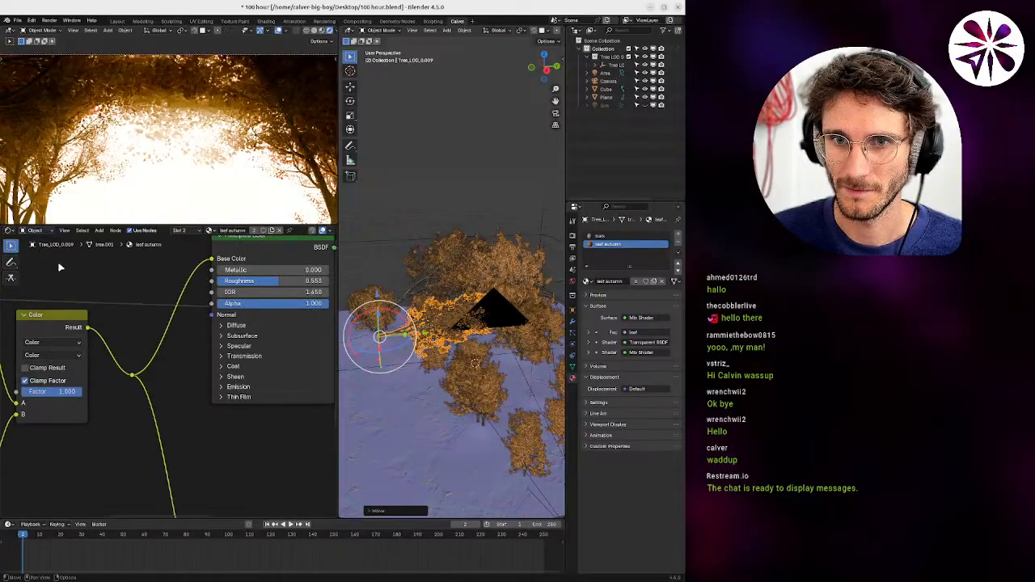
key(Home)
Examine the leaf autumn shader nodes and inspect the canopy leaves close up in the rendered camera view.
middle_drag(151, 350, 2, 379)
middle_drag(199, 361, 184, 345)
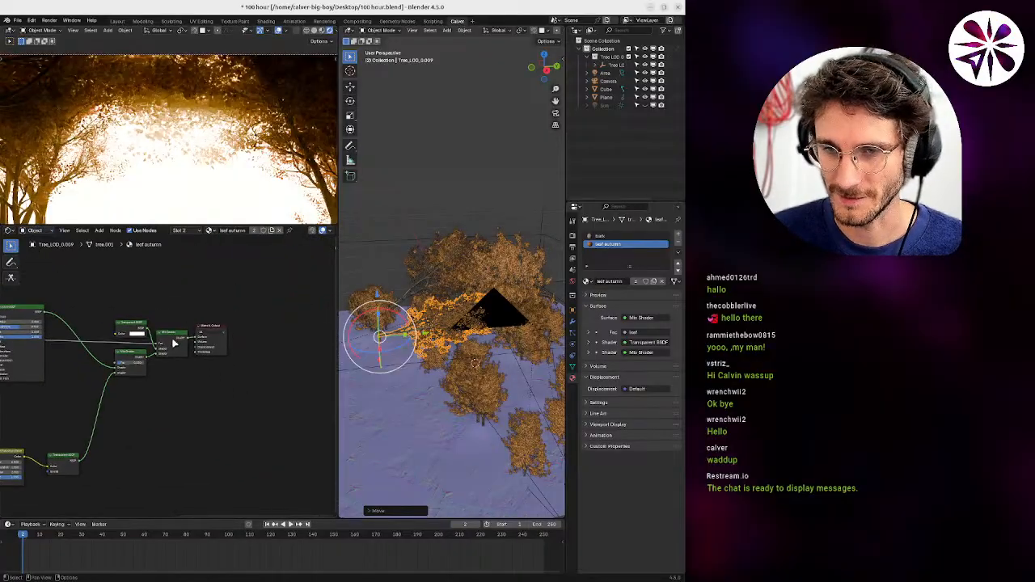
scroll(183, 348, up, 6)
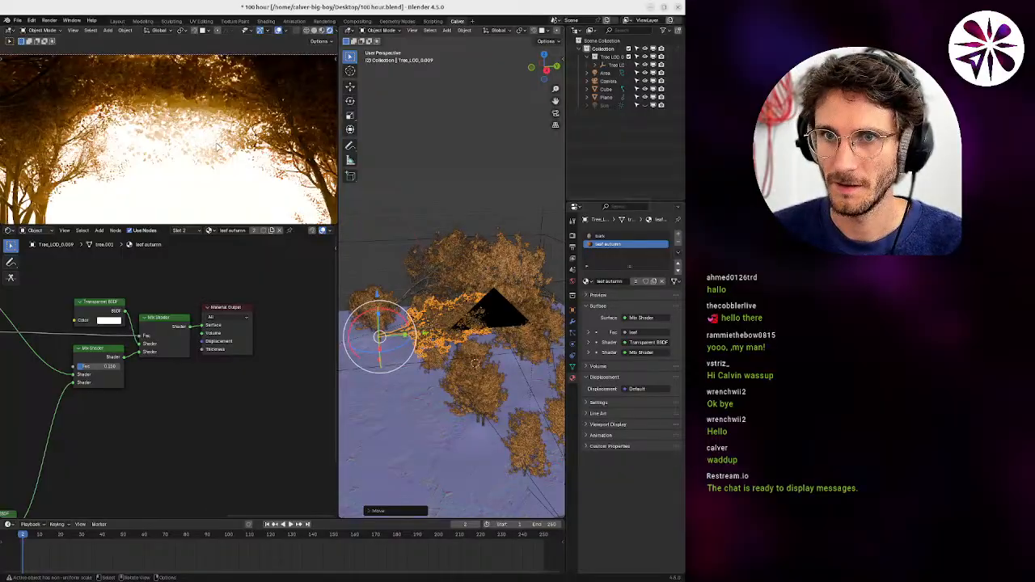
key(slash)
scroll(199, 124, up, 6)
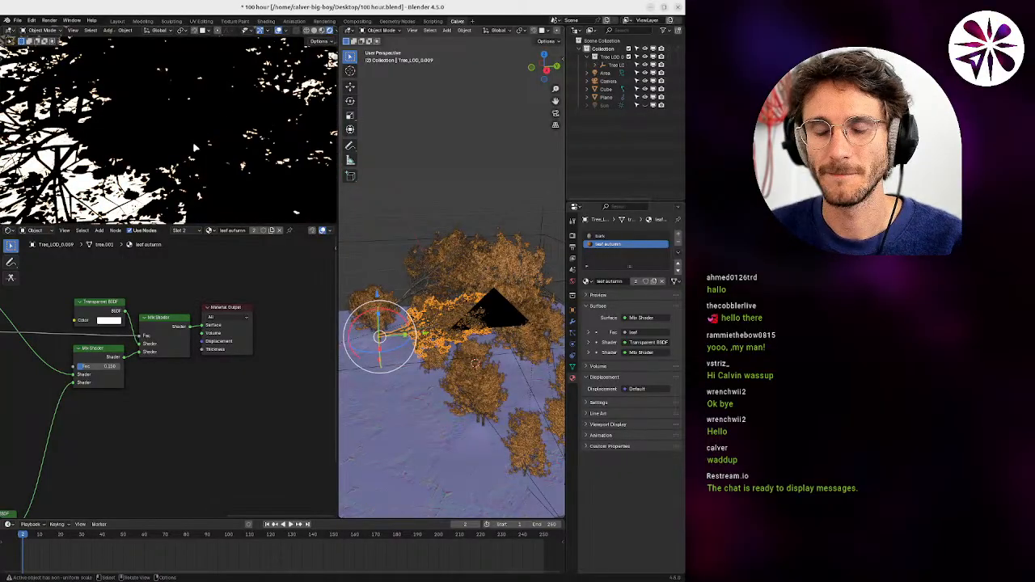
middle_drag(43, 360, 143, 337)
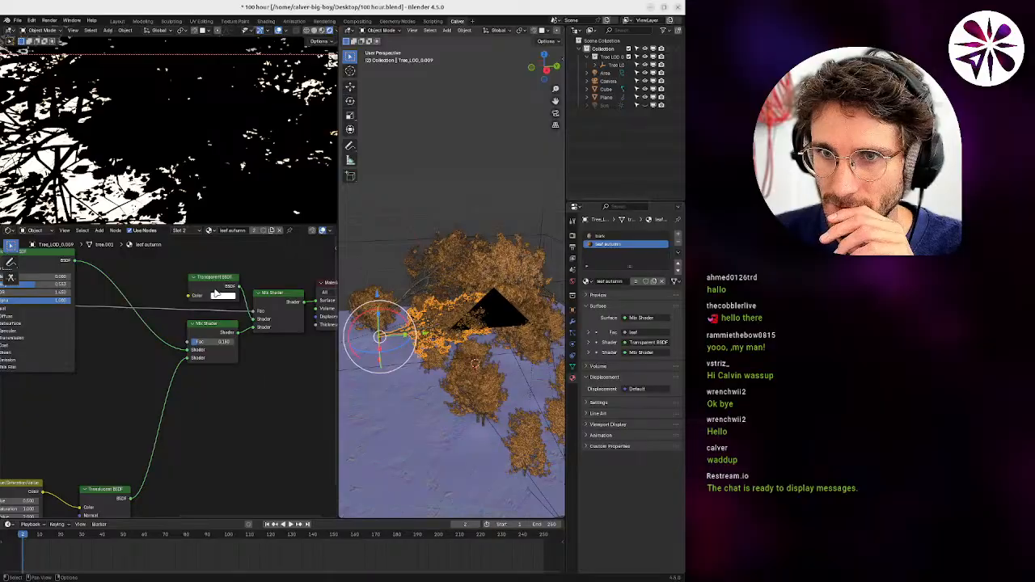
middle_drag(217, 285, 159, 313)
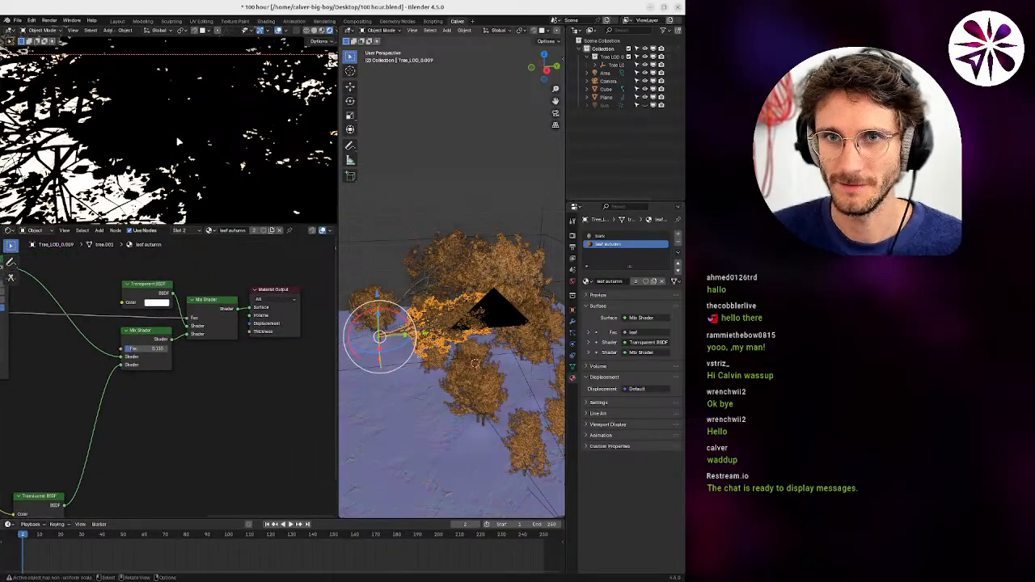
middle_drag(121, 323, 254, 305)
middle_drag(42, 304, 248, 320)
drag(121, 296, 120, 299)
middle_drag(243, 288, 15, 300)
Try a higher factor on the Mix Shader that blends the Principled and Translucent leaf shaders.
middle_drag(328, 321, 236, 283)
middle_drag(154, 353, 161, 325)
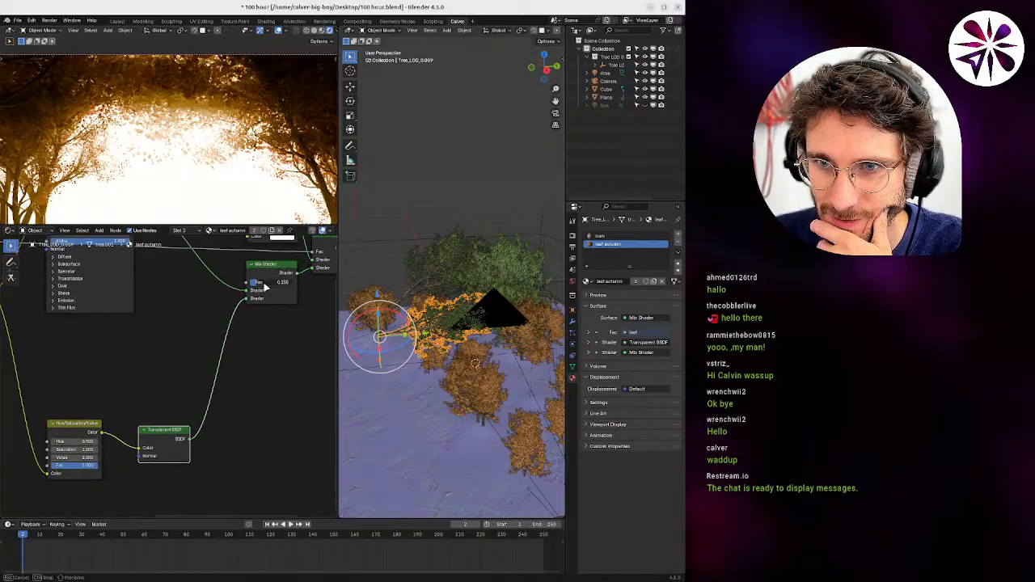
drag(264, 288, 328, 293)
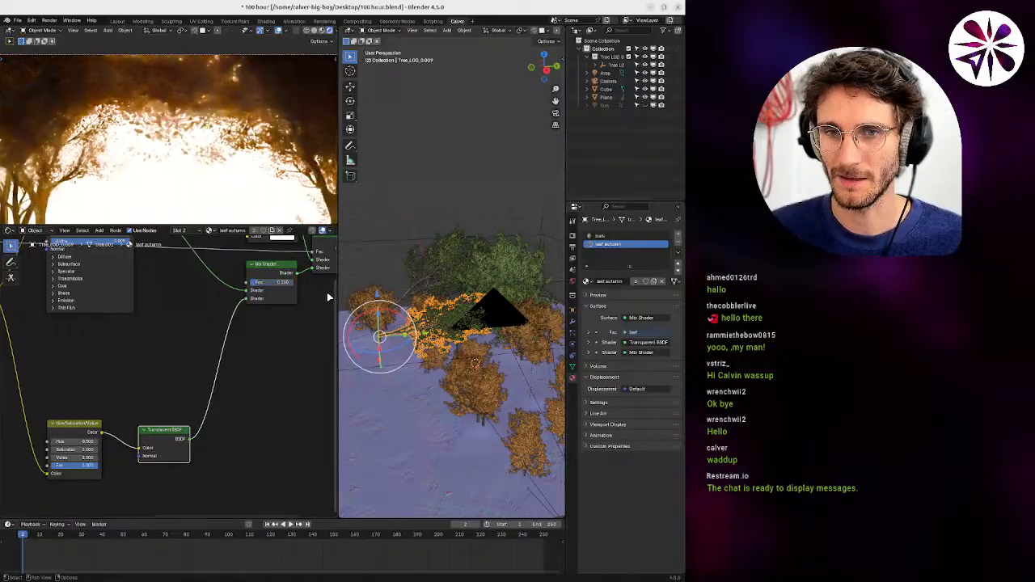
key(ctrl+z)
Set the Subsurface weight of the leaf material's Principled BSDF to 10.
middle_drag(222, 328, 130, 342)
middle_drag(245, 363, 328, 412)
middle_drag(186, 348, 200, 345)
click(109, 351)
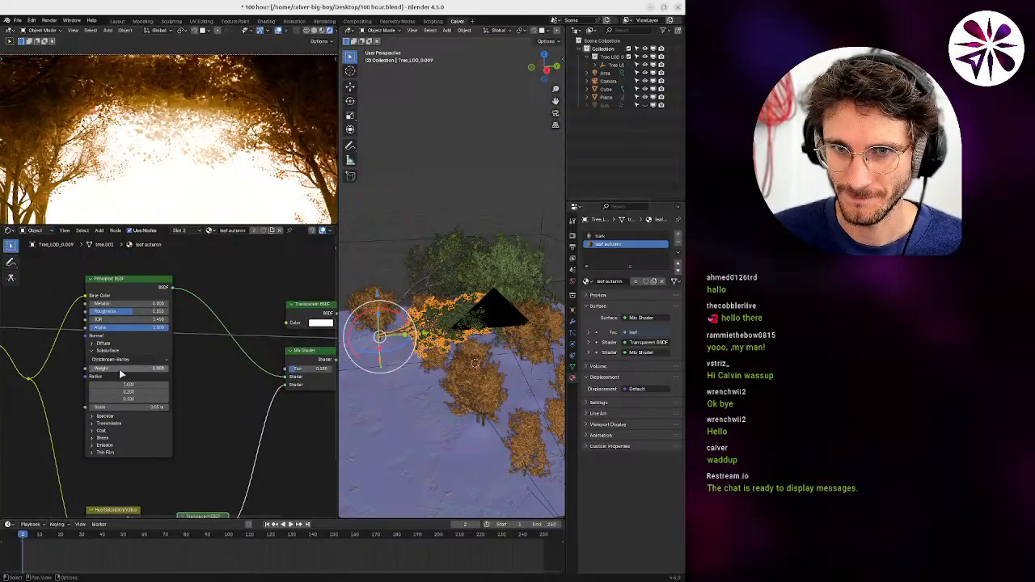
drag(119, 369, 162, 369)
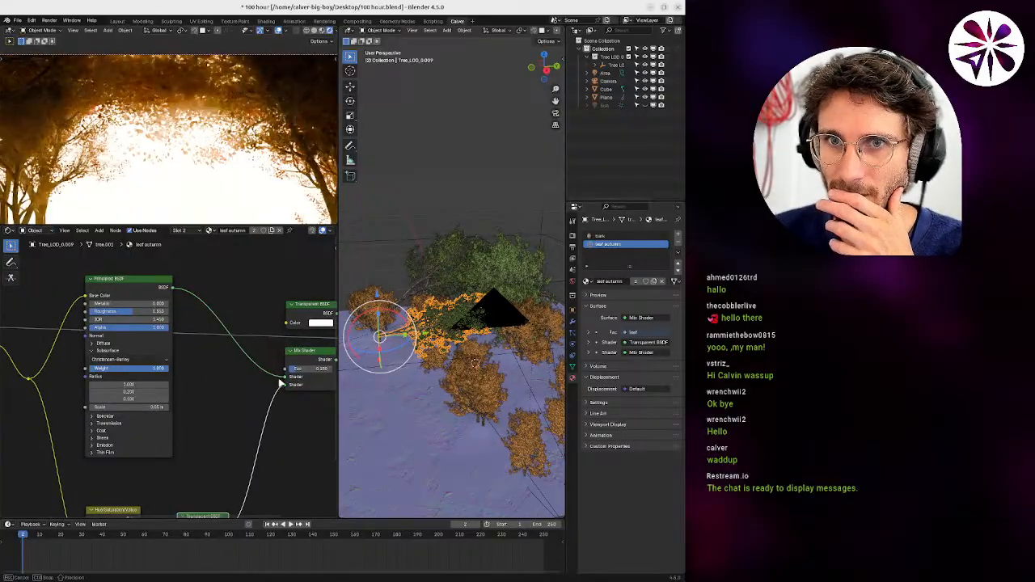
drag(281, 383, 224, 393)
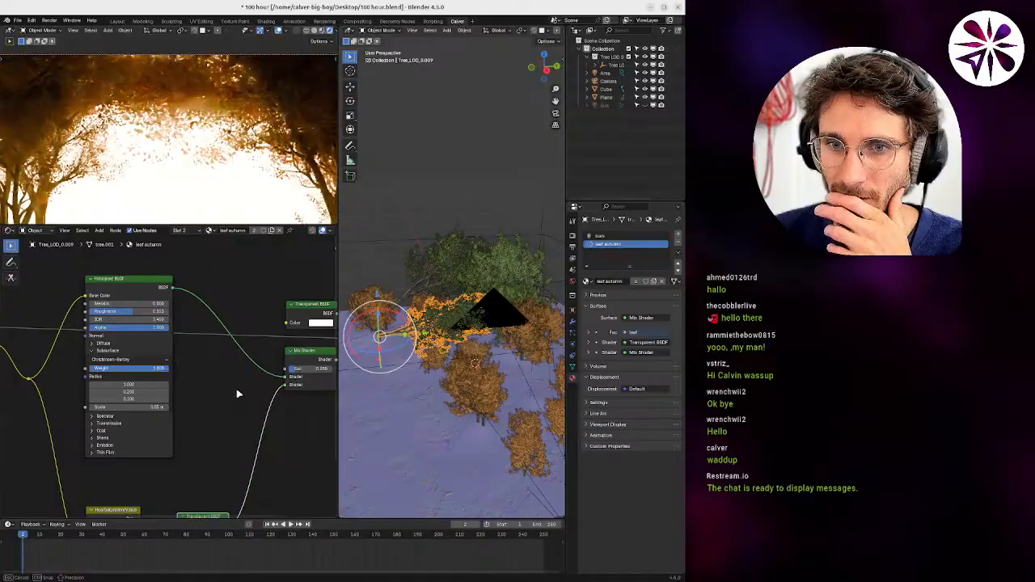
click(128, 371)
text(10)
key(Return)
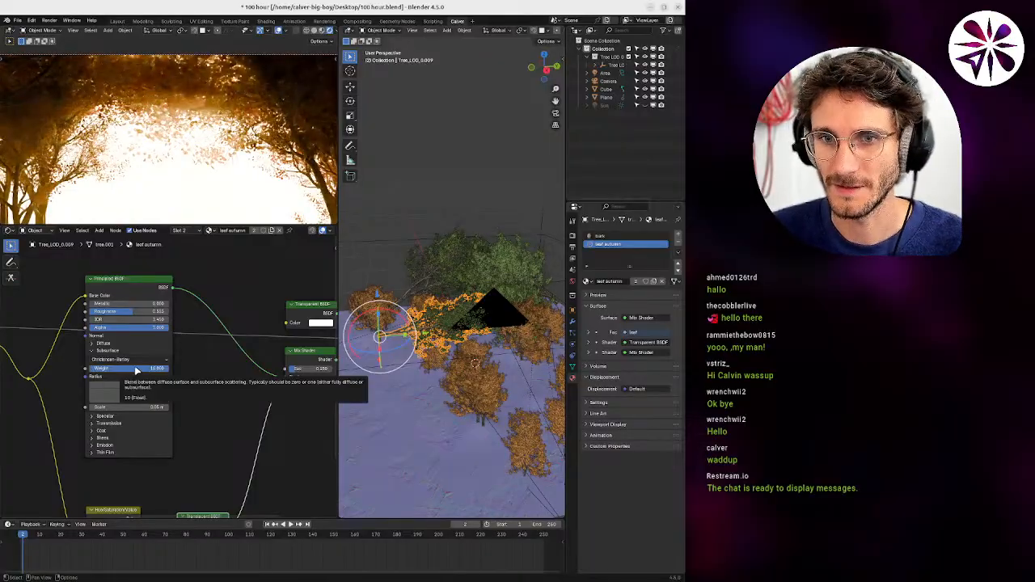
Try all three Subsurface radius values at about 17 and check the canopy in the full camera view.
mouse_move(145, 391)
mouse_down()
mouse_move(129, 399)
mouse_move(167, 397)
mouse_move(143, 406)
mouse_up()
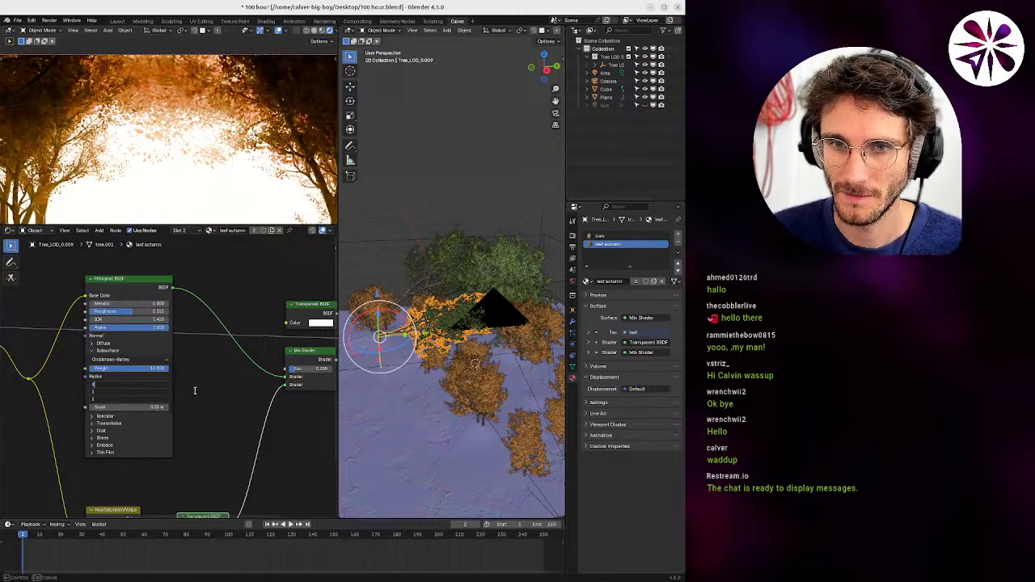
drag(137, 396, 191, 398)
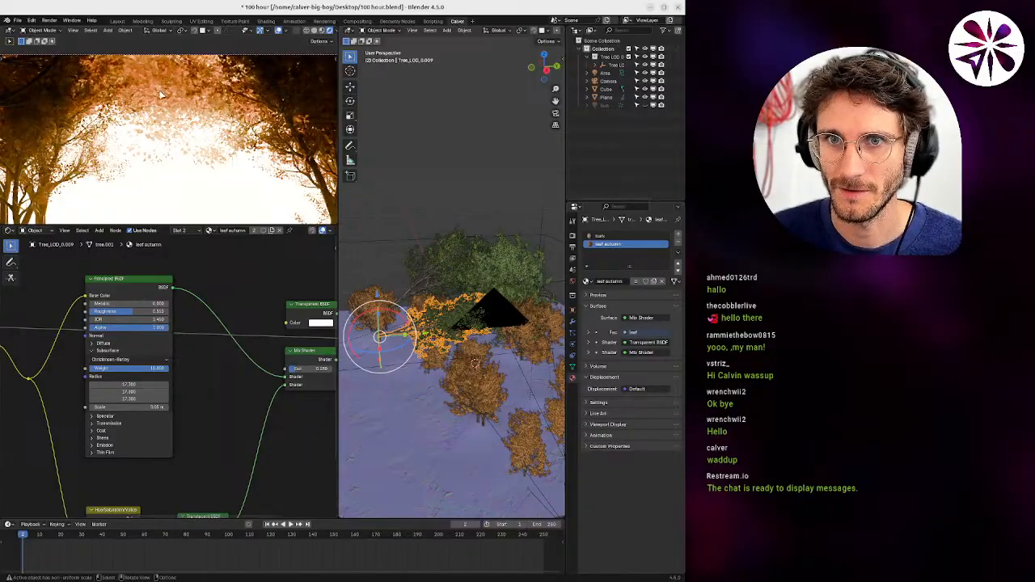
scroll(158, 96, down, 7)
scroll(146, 123, up, 3)
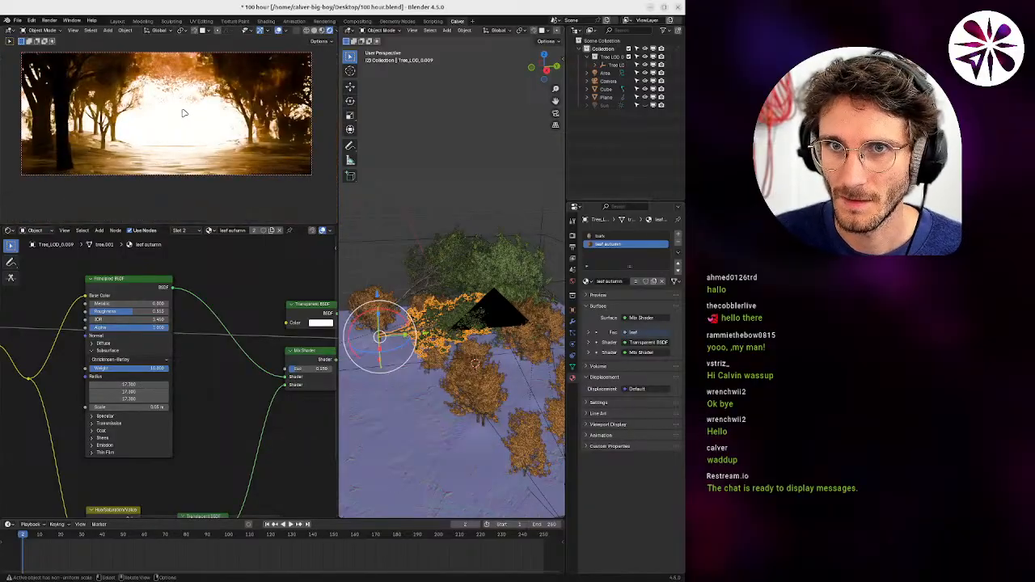
scroll(192, 132, up, 3)
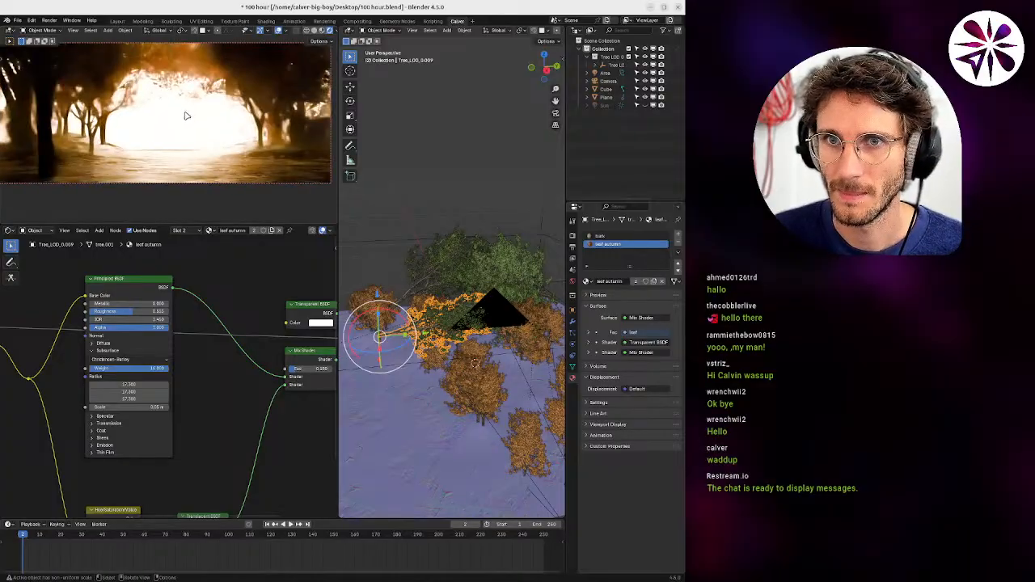
Raise the leaf material's Subsurface scale and set all three radius values to 1.
drag(149, 410, 180, 406)
text(1)
key(Return)
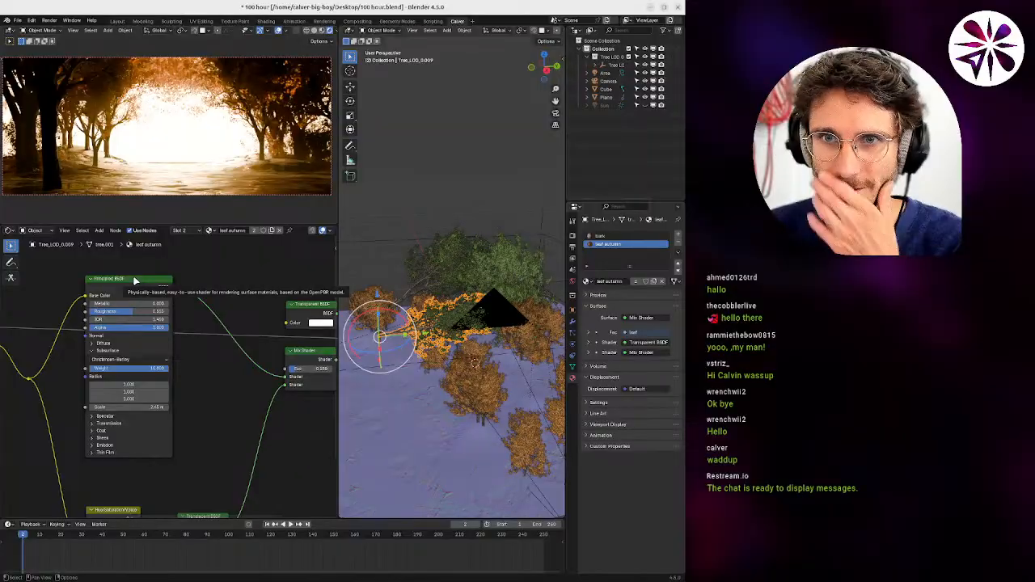
Select the area light behind the trees and set its disk size to 0.105 m.
middle_drag(400, 243, 412, 241)
click(398, 235)
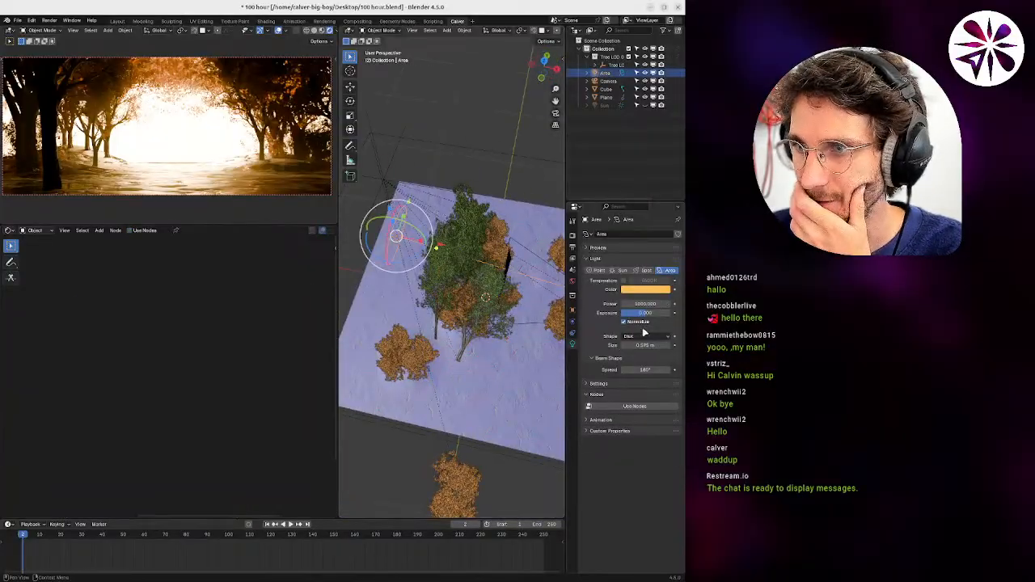
drag(639, 345, 617, 346)
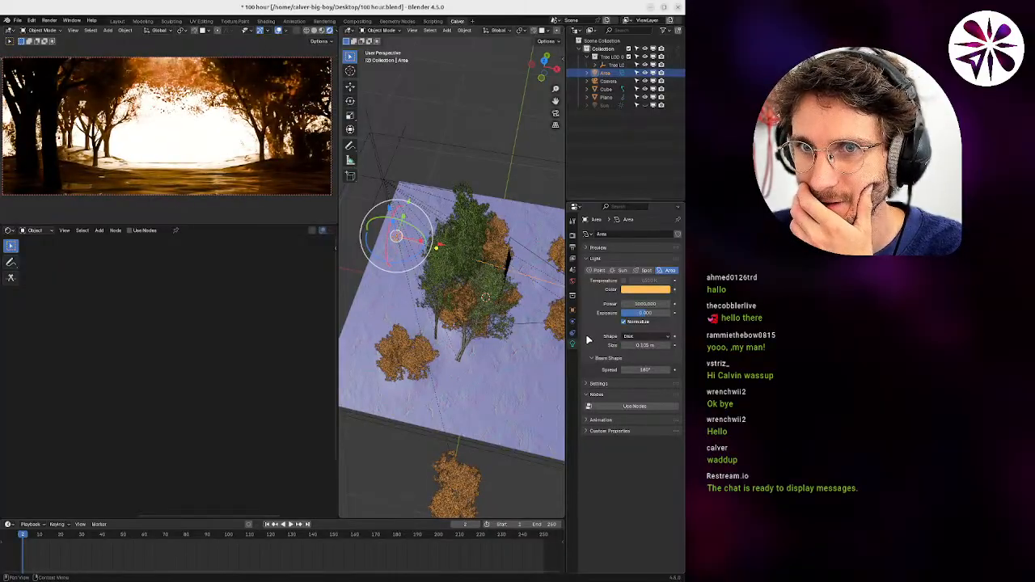
Reposition the area light higher beyond the far edge of the ground plane, judging the backlight in the camera render.
middle_drag(418, 257, 452, 284)
key(g)
click(434, 260)
key(g)
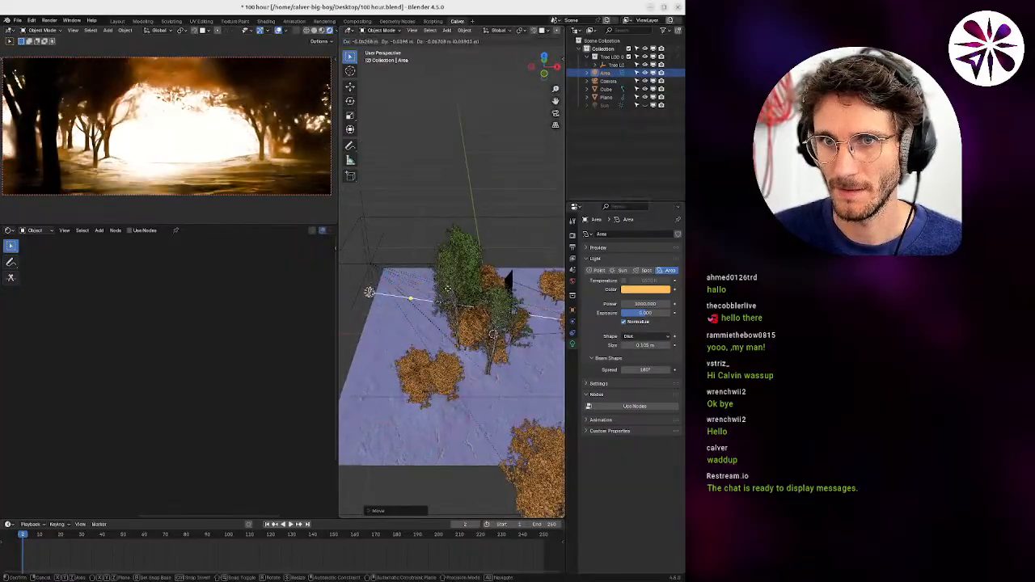
click(453, 294)
key(g)
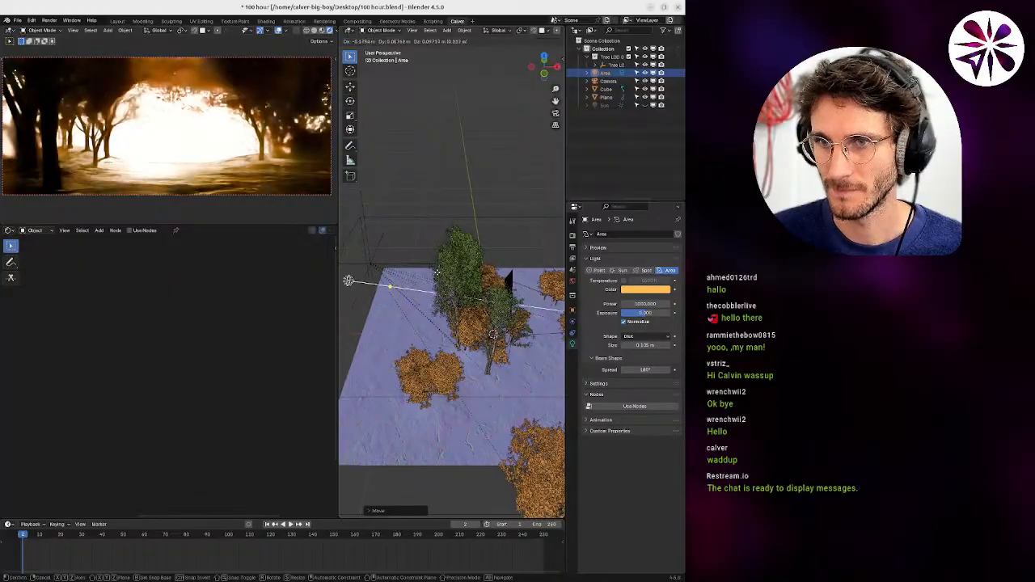
click(457, 279)
key(g)
click(459, 276)
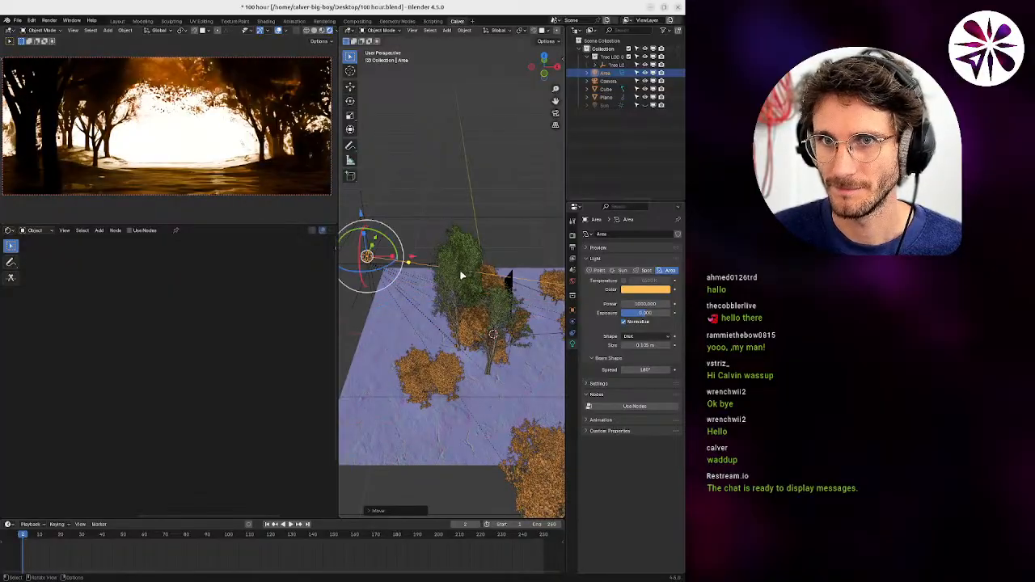
Reposition the area light inward over the far edge of the ground plane, judging its backlight in the camera render.
key(g)
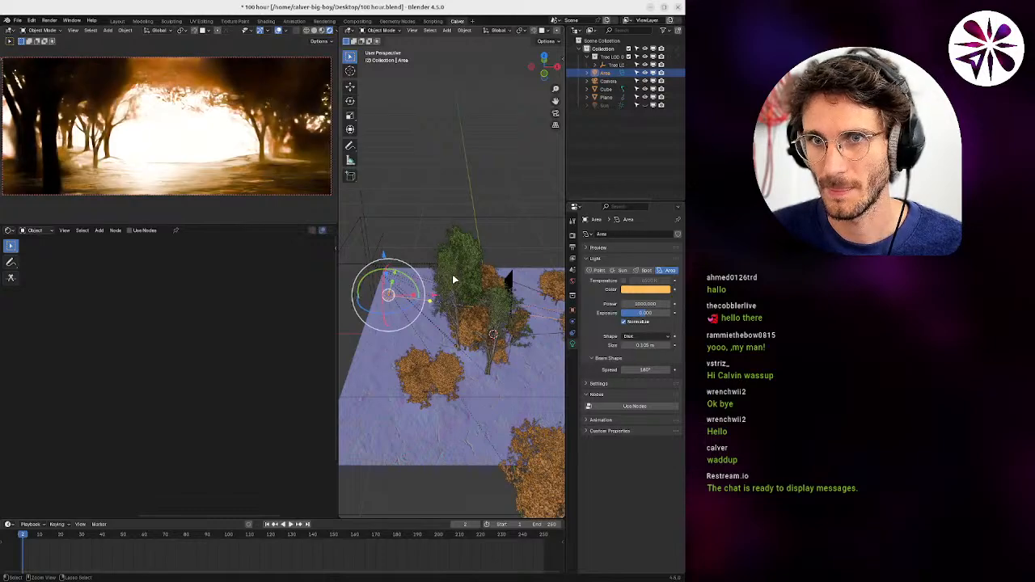
click(452, 274)
key(g)
click(451, 291)
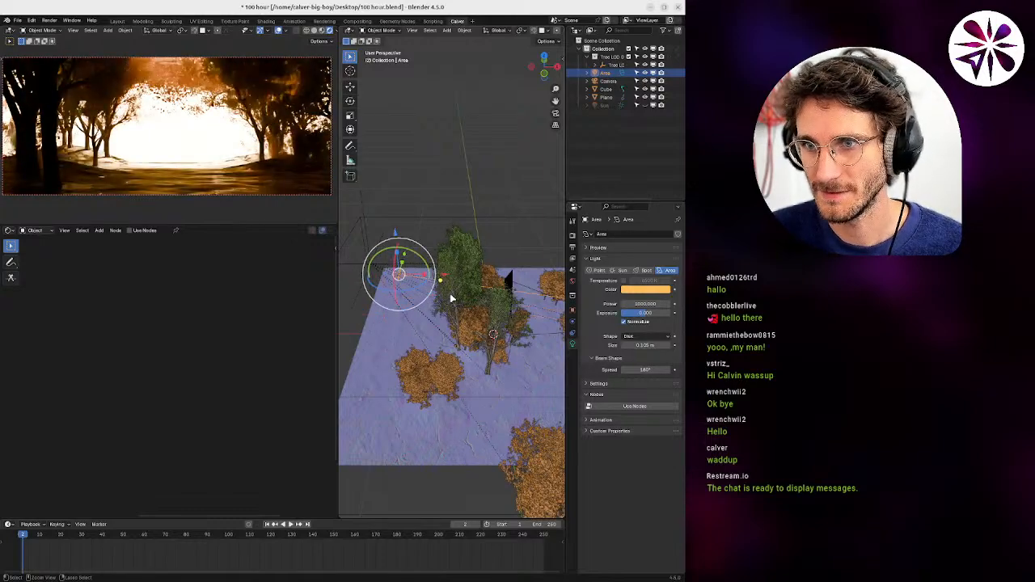
mouse_move(461, 304)
middle_down()
mouse_move(493, 348)
mouse_move(435, 311)
mouse_move(429, 281)
mouse_move(443, 313)
middle_up()
Examine the ground plane, its tree scatter and the area light against the camera render.
click(443, 313)
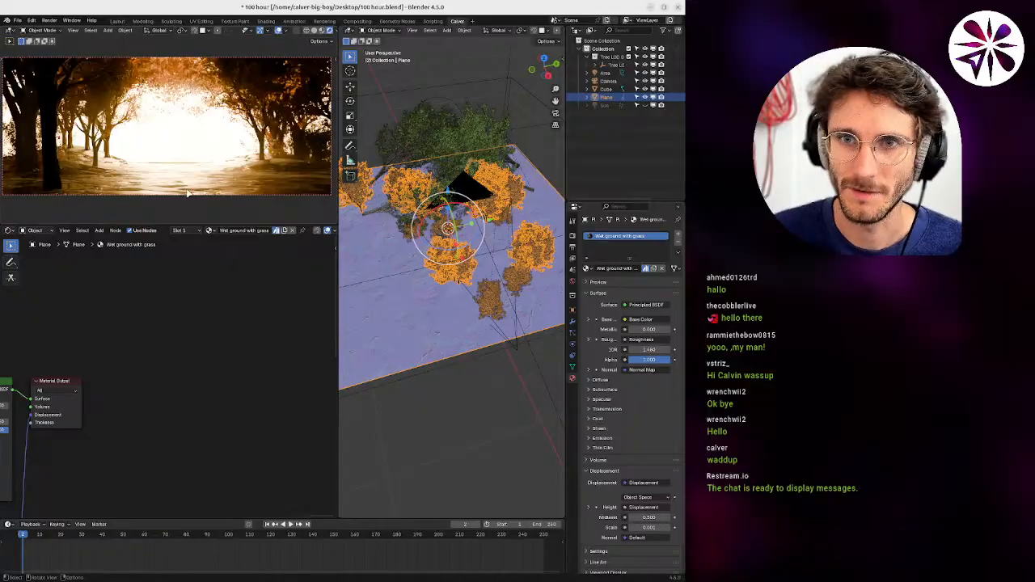
scroll(182, 182, up, 2)
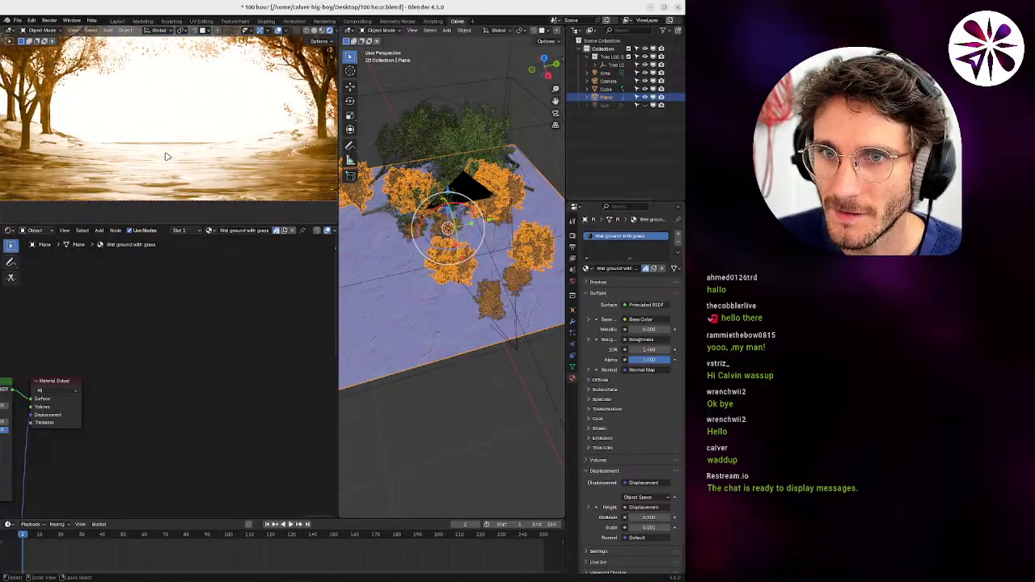
ctrl+middle_drag(168, 156, 165, 185)
shift+middle_drag(162, 138, 158, 174)
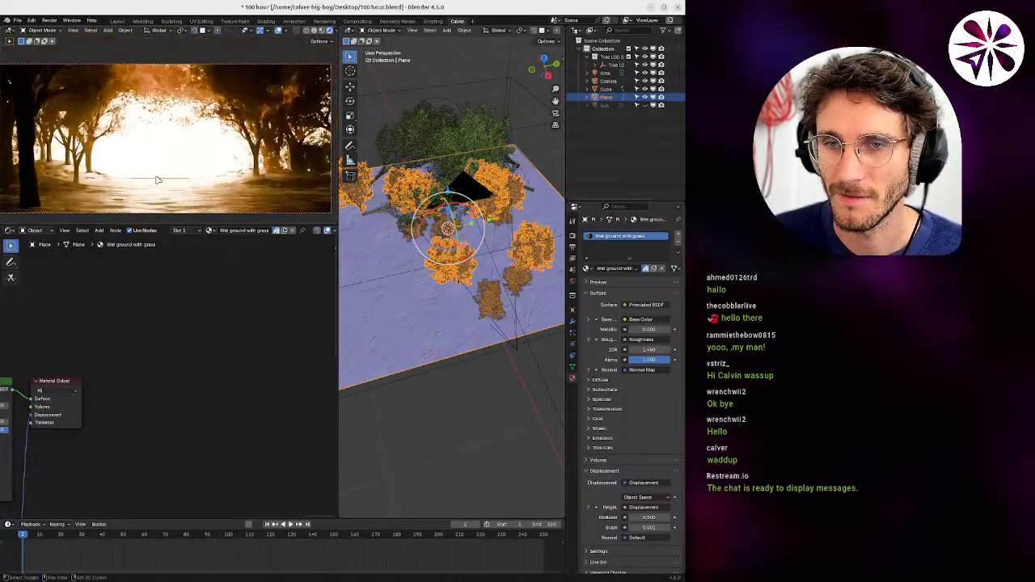
ctrl+middle_drag(467, 306, 355, 280)
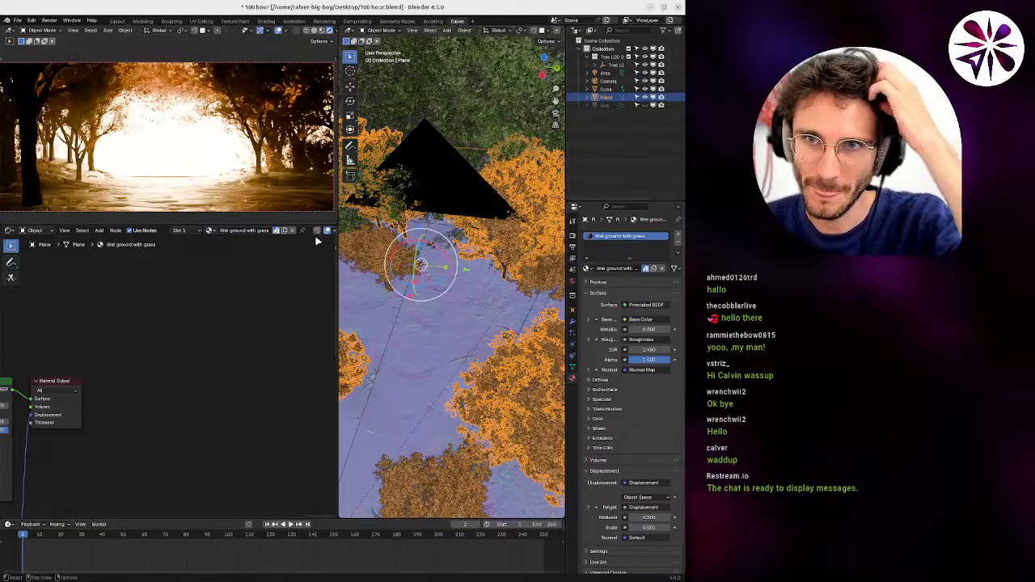
middle_drag(365, 273, 444, 374)
click(573, 322)
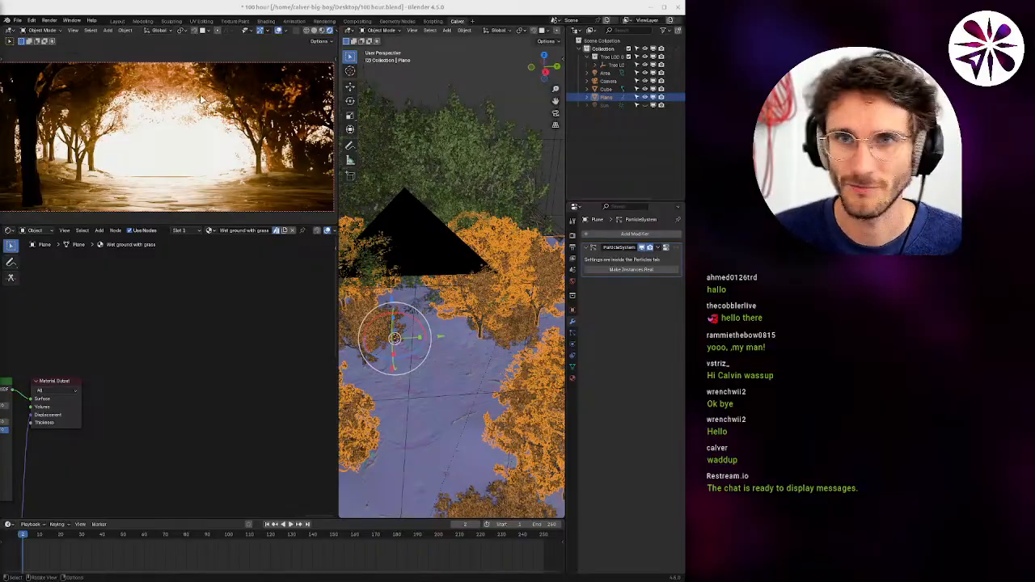
mouse_move(451, 347)
middle_down()
mouse_move(415, 373)
mouse_move(460, 359)
middle_up()
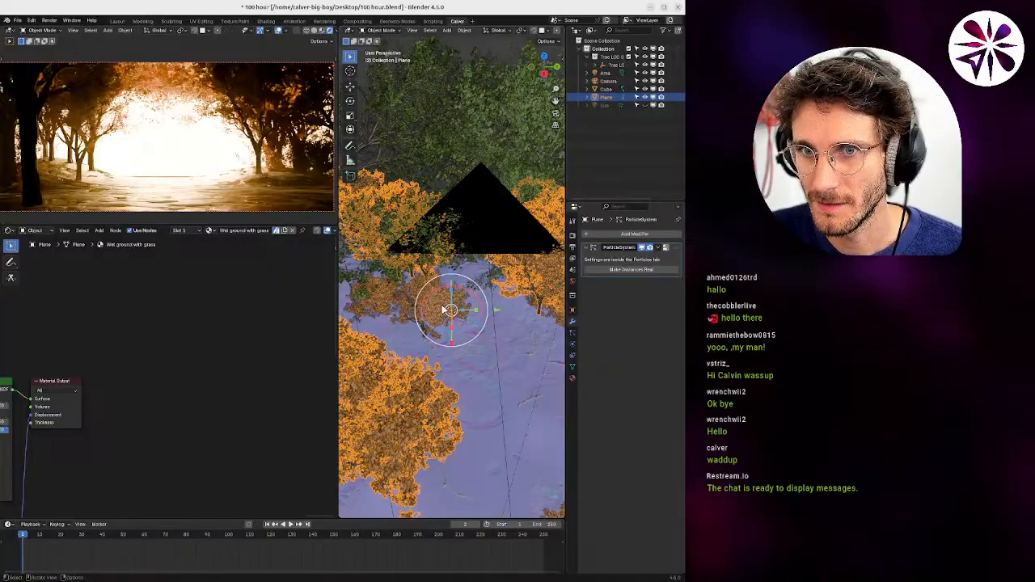
middle_drag(443, 310, 452, 277)
click(486, 242)
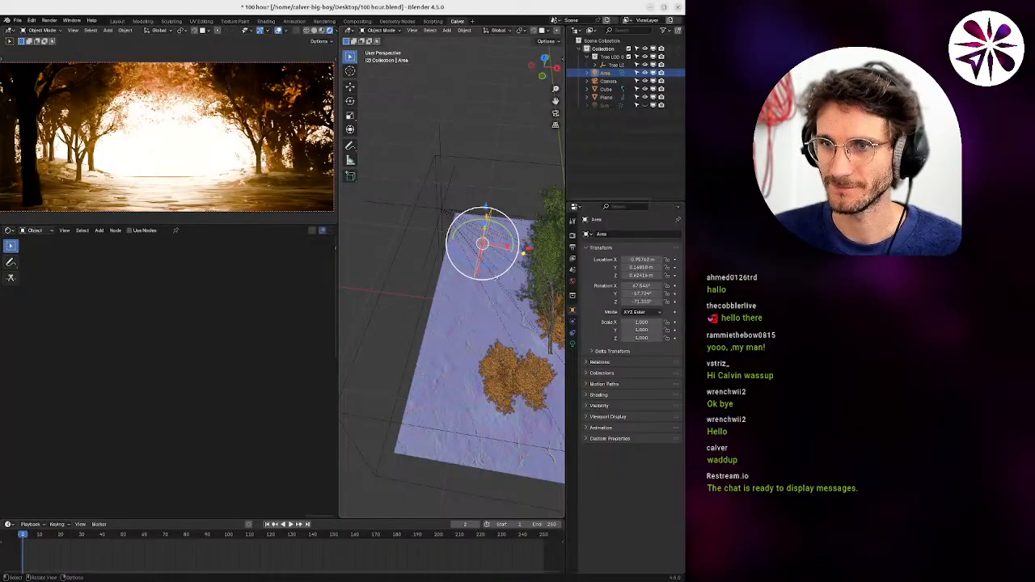
Select the ground plane and toggle in and out of Edit Mode to refresh its tree scatter.
middle_drag(523, 273, 477, 299)
click(455, 301)
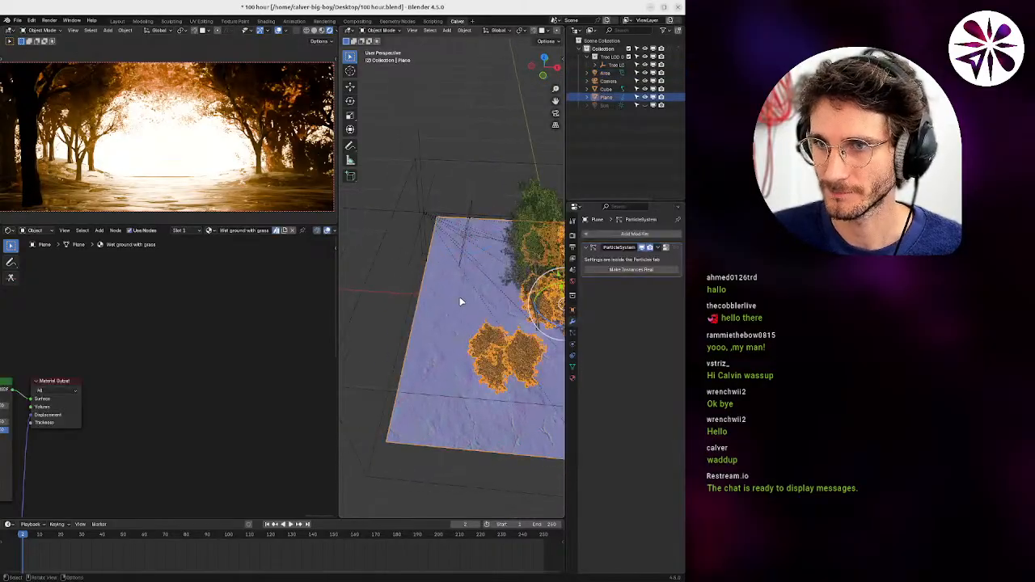
key(Tab)
key(Tab)
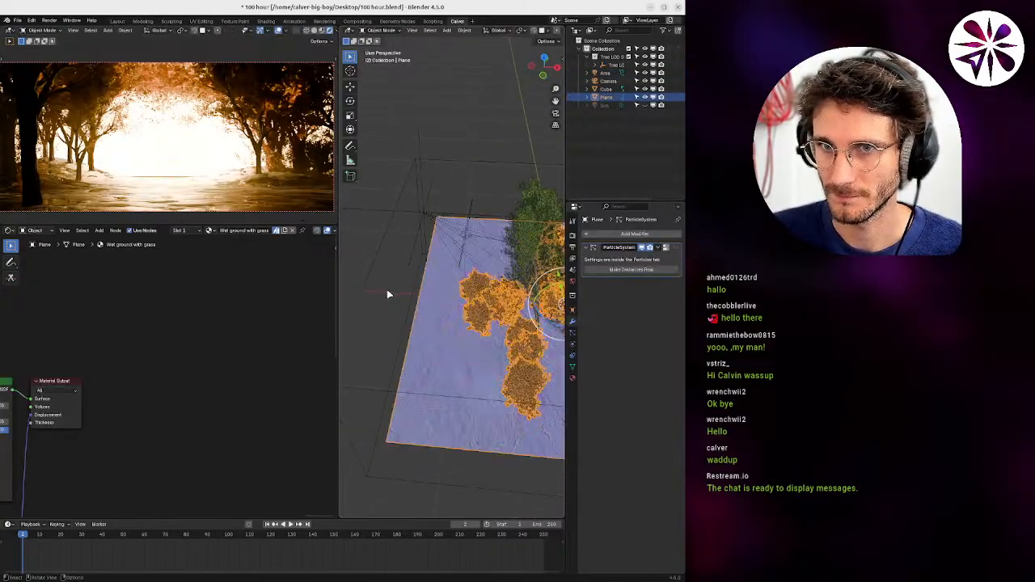
Select the fog cube around the scene and bring its Color Ramp and Principled Volume nodes into view.
middle_drag(462, 287, 435, 281)
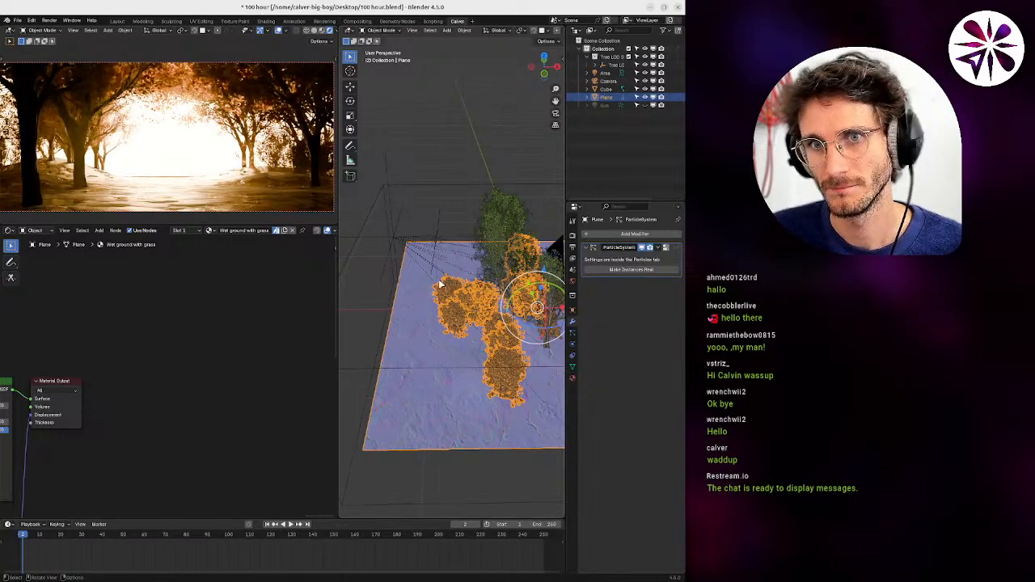
middle_drag(445, 278, 429, 320)
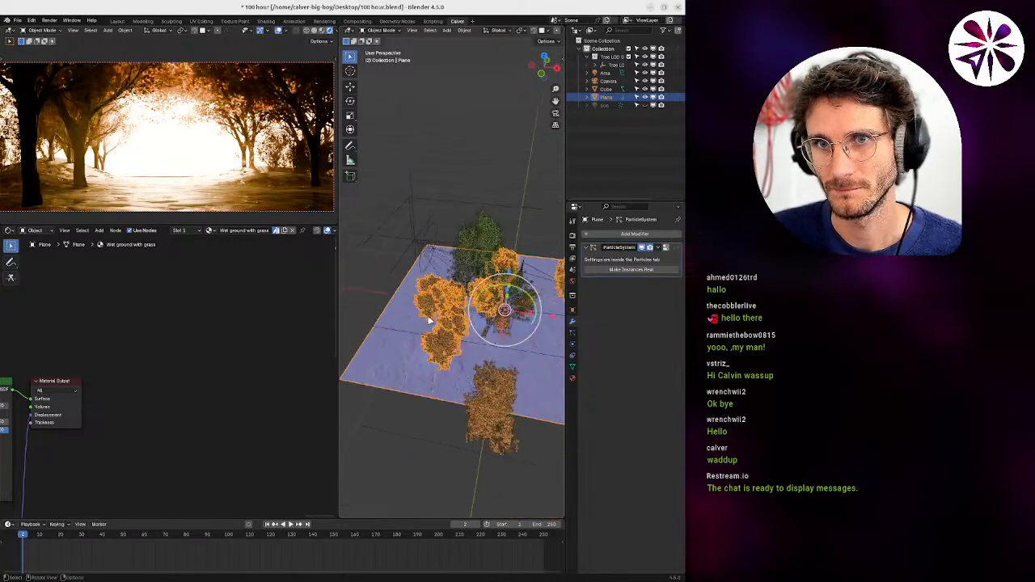
click(377, 232)
middle_drag(378, 232, 385, 234)
click(397, 216)
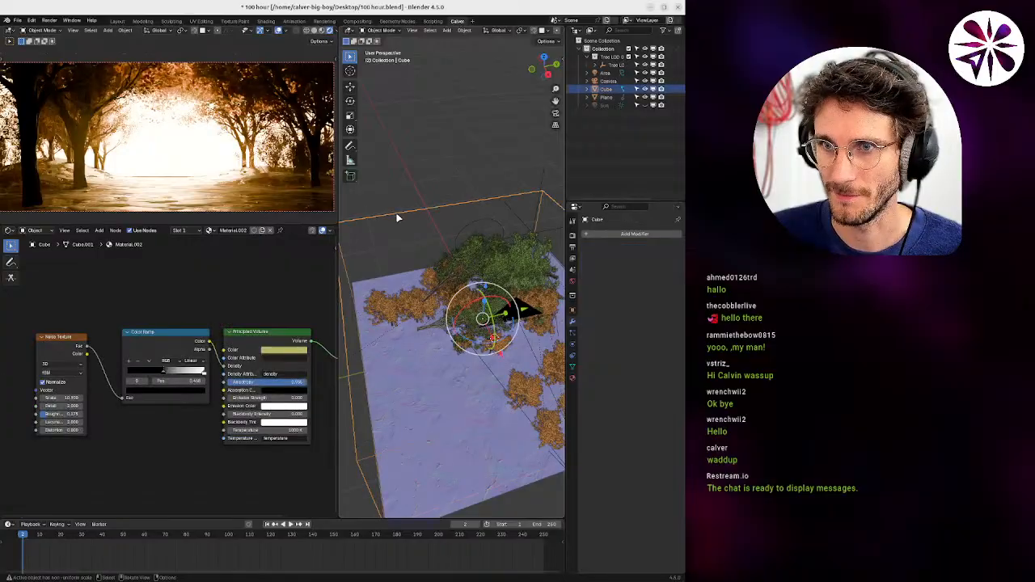
middle_drag(207, 380, 171, 385)
scroll(232, 373, up, 4)
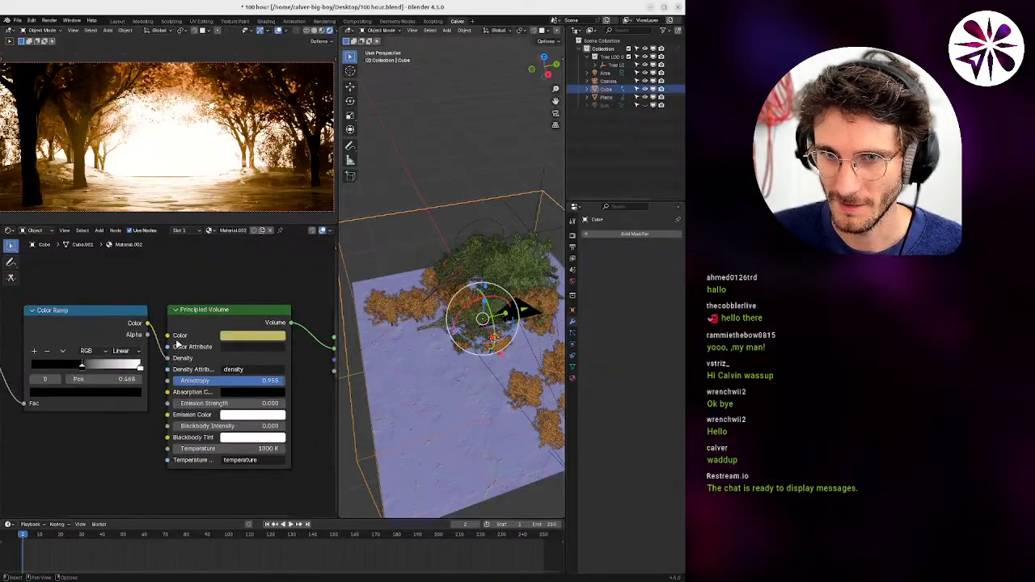
middle_drag(177, 345, 215, 327)
middle_drag(104, 269, 165, 273)
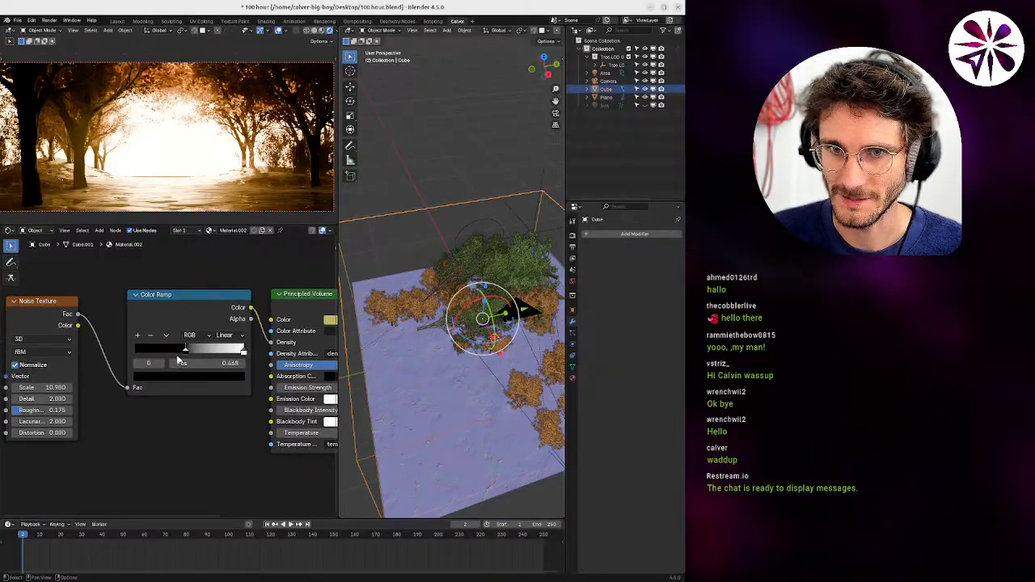
Try the fog's Color Ramp with the black stop at its start and the white stop at 1.000.
drag(185, 351, 136, 353)
drag(242, 350, 273, 351)
drag(196, 299, 170, 299)
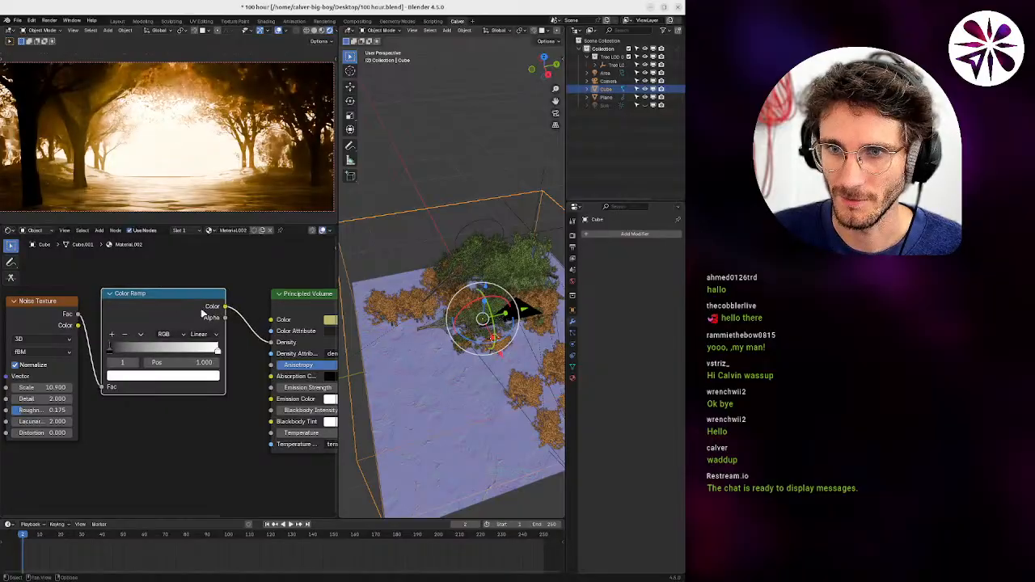
Lower the fog Principled Volume's Anisotropy to 0.810.
middle_drag(328, 347, 236, 342)
drag(283, 361, 255, 364)
key(ctrl+z)
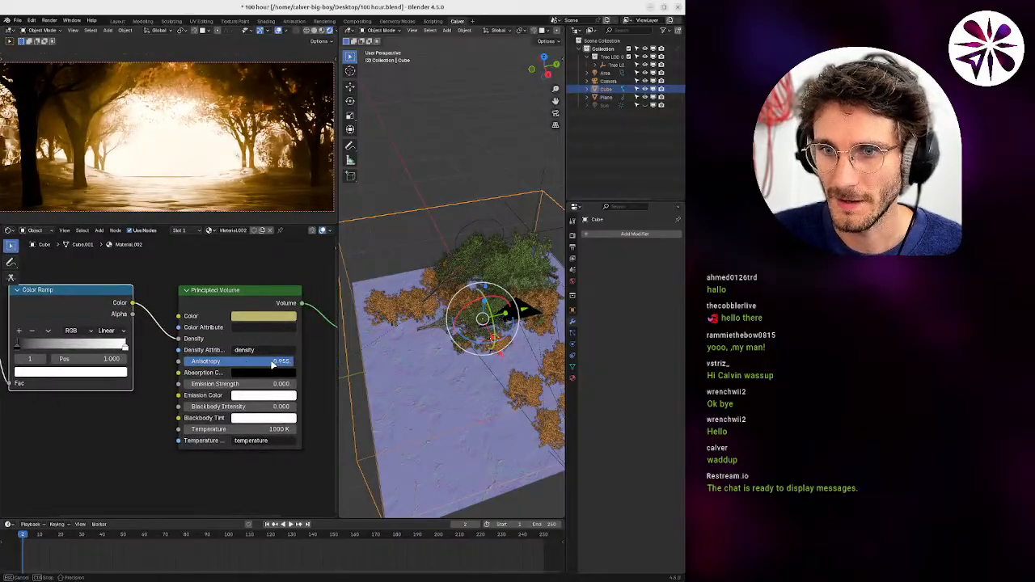
Insert a Multiply math node between the Color Ramp and the volume Density, with a value of 2.
key(shift+a)
click(169, 268)
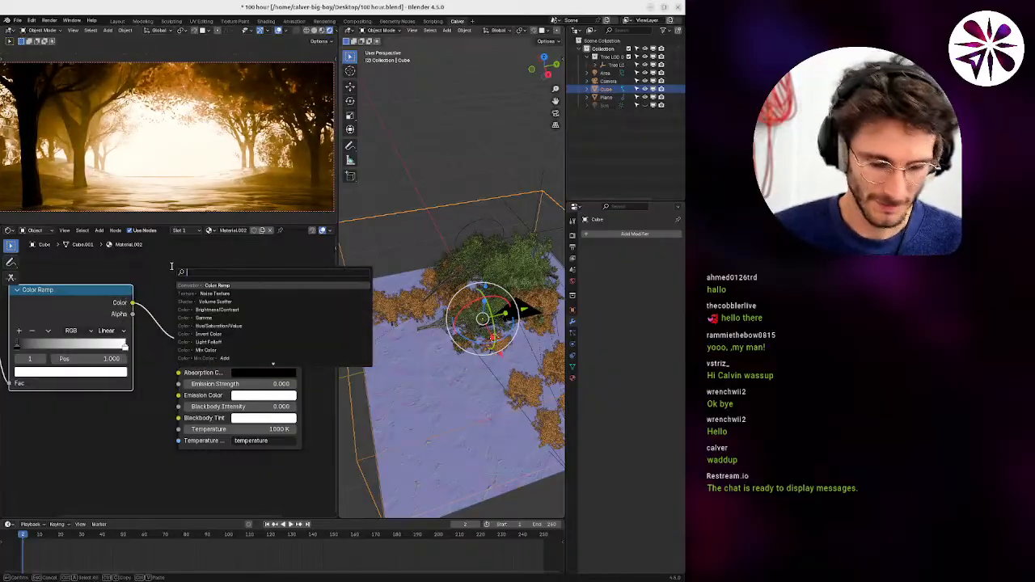
text(mul)
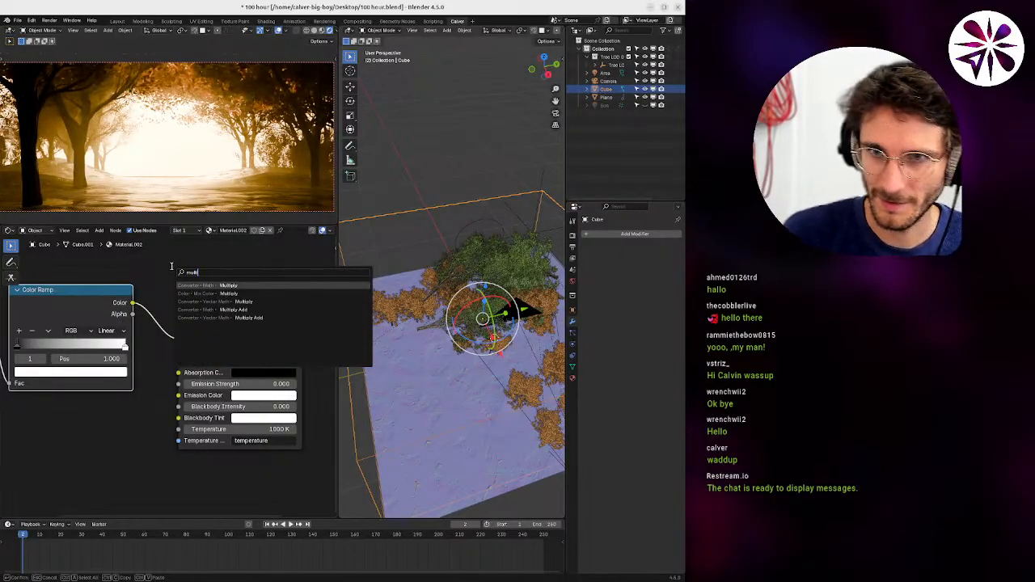
text(t)
key(Return)
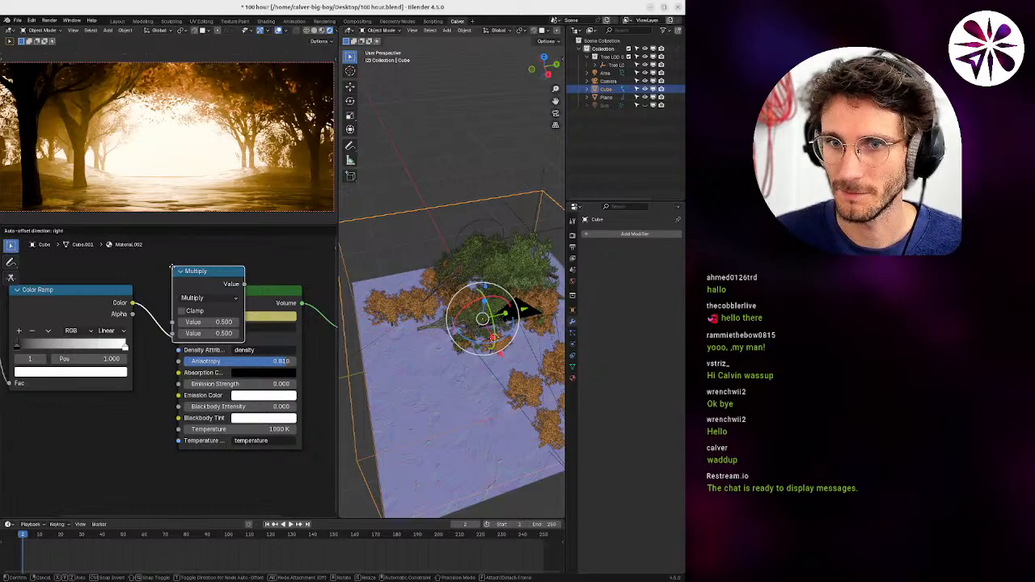
click(154, 321)
click(195, 386)
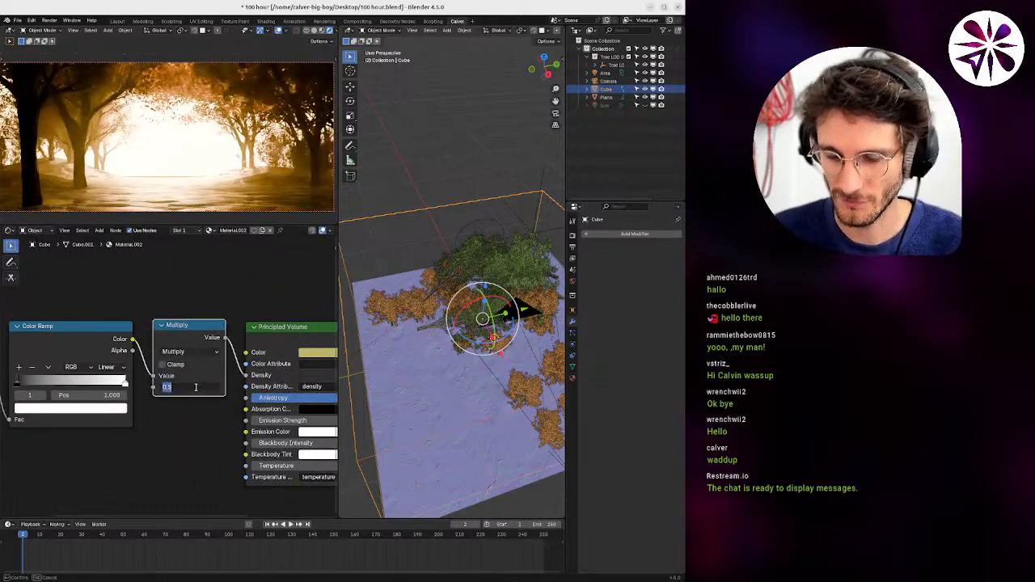
text(2)
key(Return)
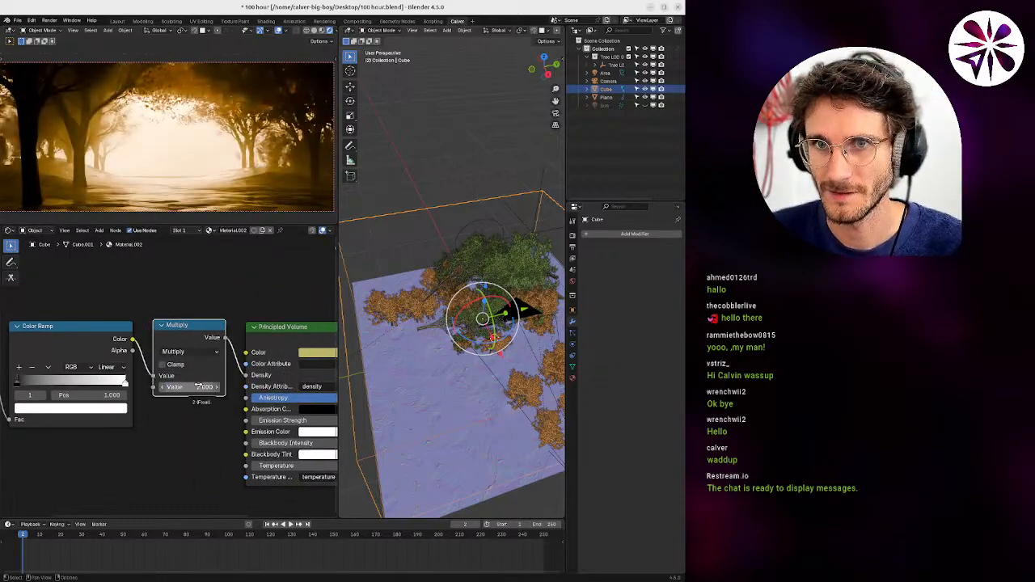
Raise the fog Principled Volume's Anisotropy to 0.855.
middle_drag(151, 389, 161, 381)
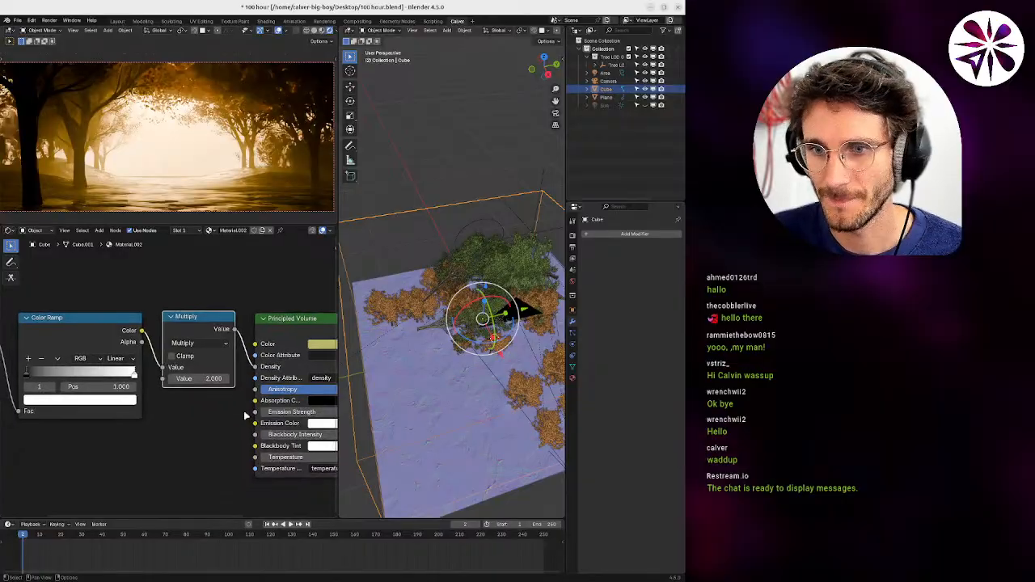
middle_drag(250, 414, 191, 417)
mouse_move(279, 395)
mouse_down()
mouse_move(207, 389)
mouse_move(287, 394)
mouse_up()
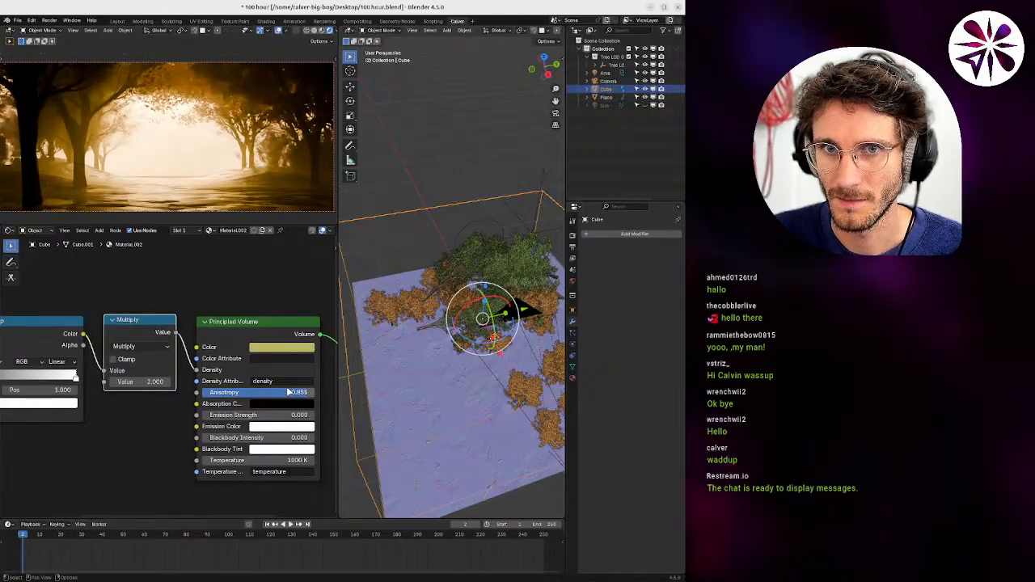
Select the area light and raise its power to 2000.
click(474, 235)
click(573, 346)
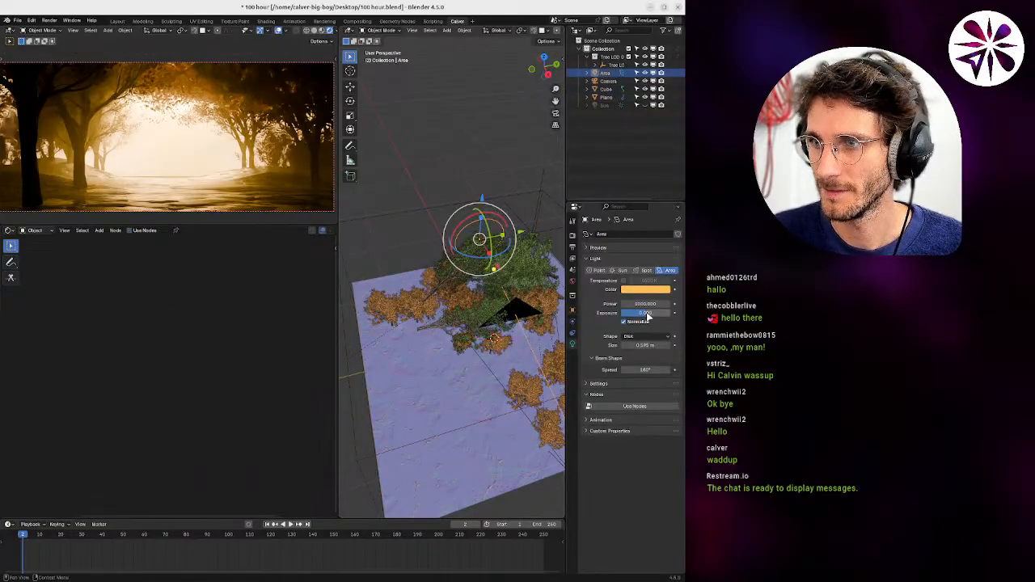
click(647, 302)
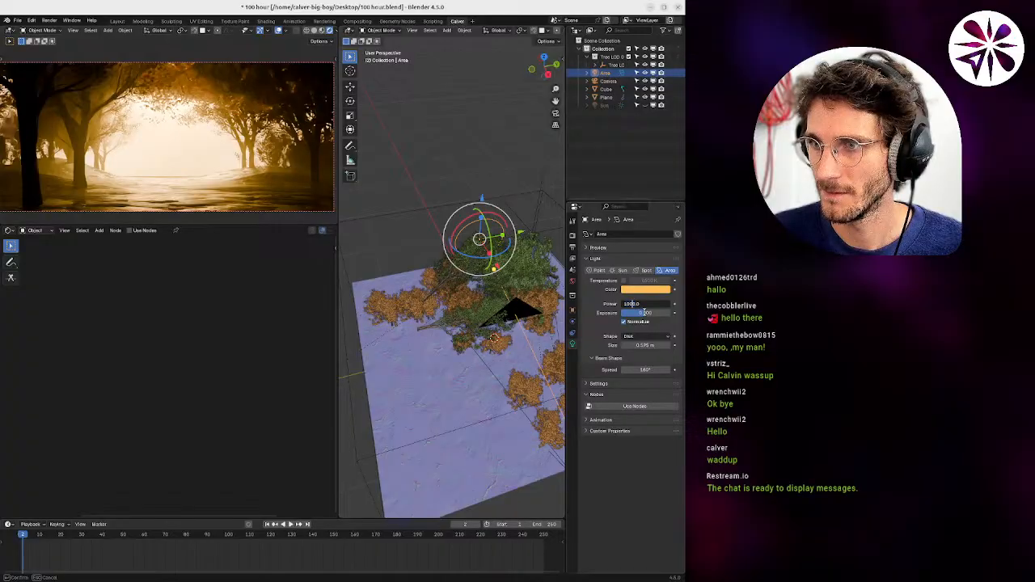
key(Return)
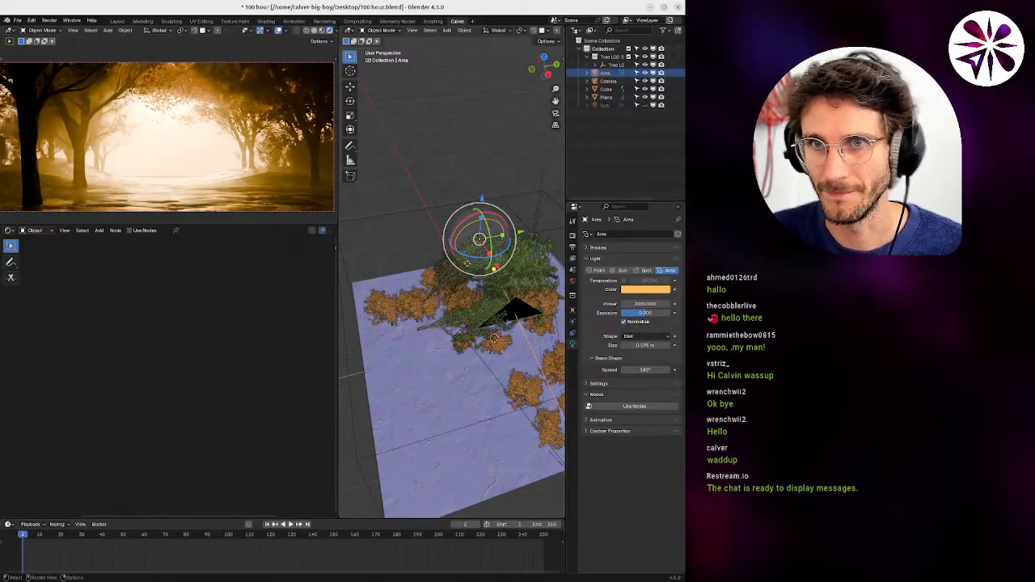
Undo the light power, the last anisotropy change and the added Multiply node.
click(489, 256)
key(ctrl+z)
key(ctrl+z)
key(ctrl+z)
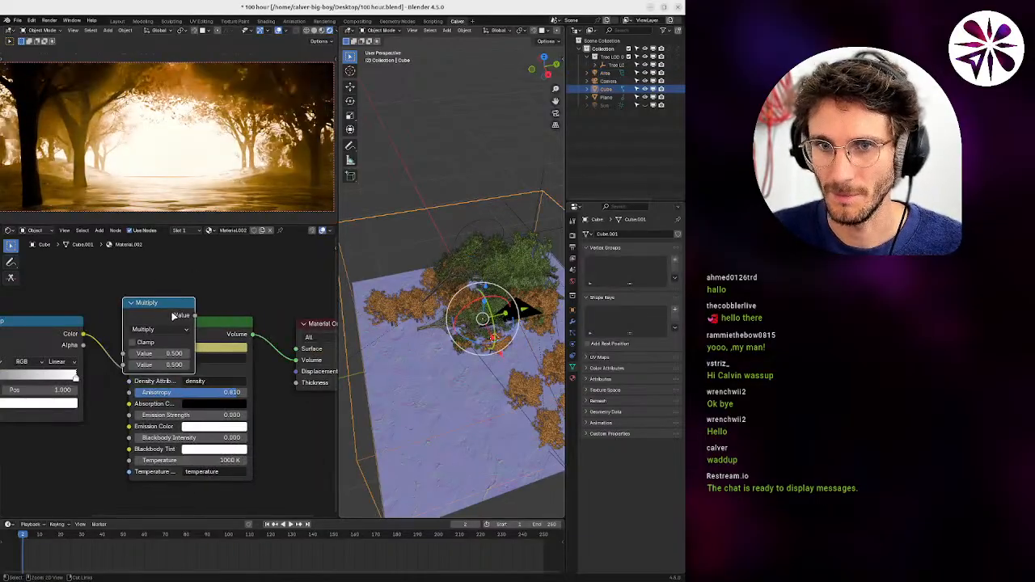
key(ctrl+z)
key(ctrl+z)
key(ctrl+z)
Set the black stop of the fog's Color Ramp to position 0.509.
middle_drag(177, 313, 211, 311)
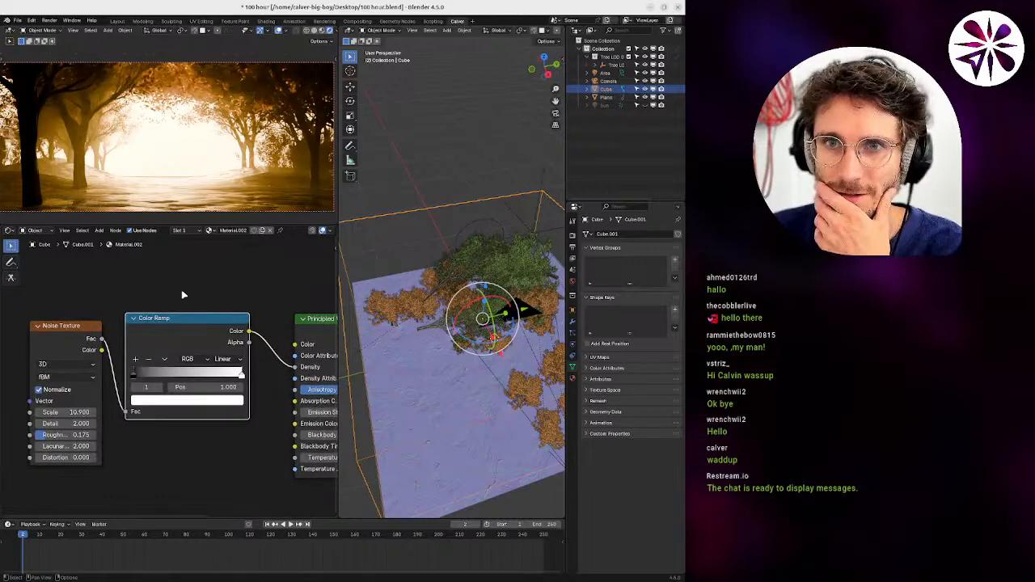
middle_drag(120, 338, 173, 328)
drag(188, 363, 248, 360)
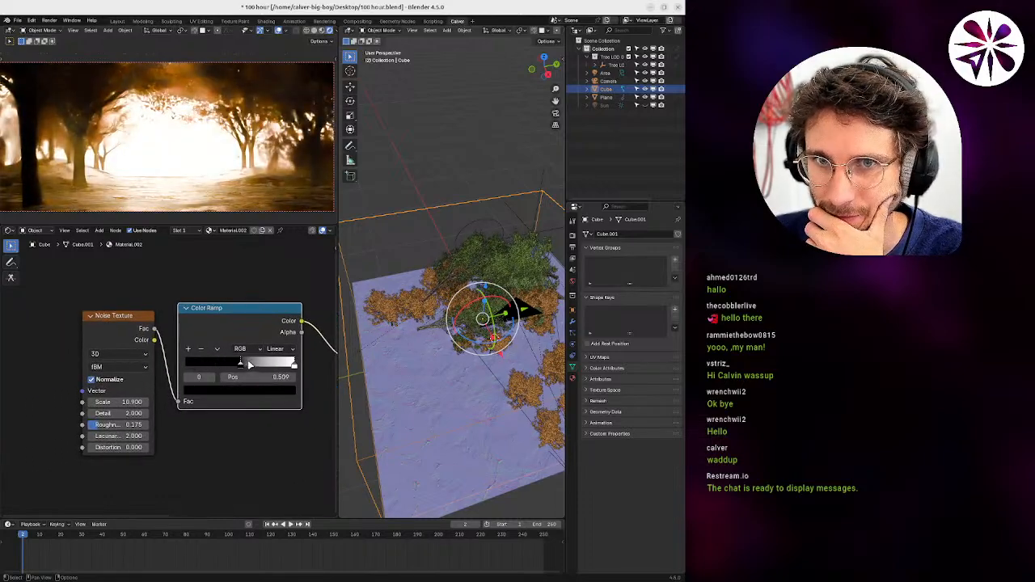
Insert a Math Multiply node between the Color Ramp and the Principled Volume's Density input.
middle_drag(305, 377, 224, 366)
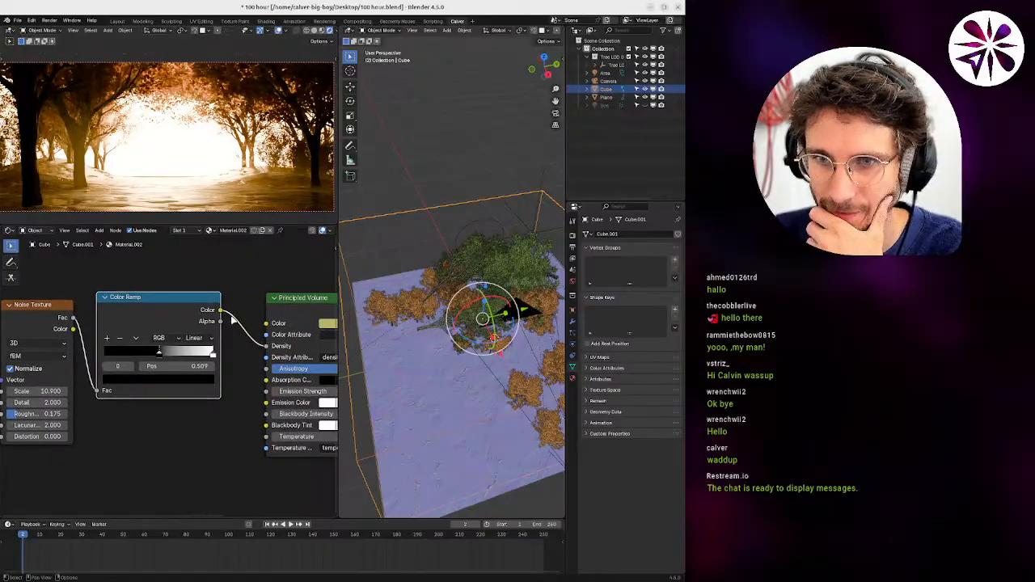
key(shift+a)
text(mu)
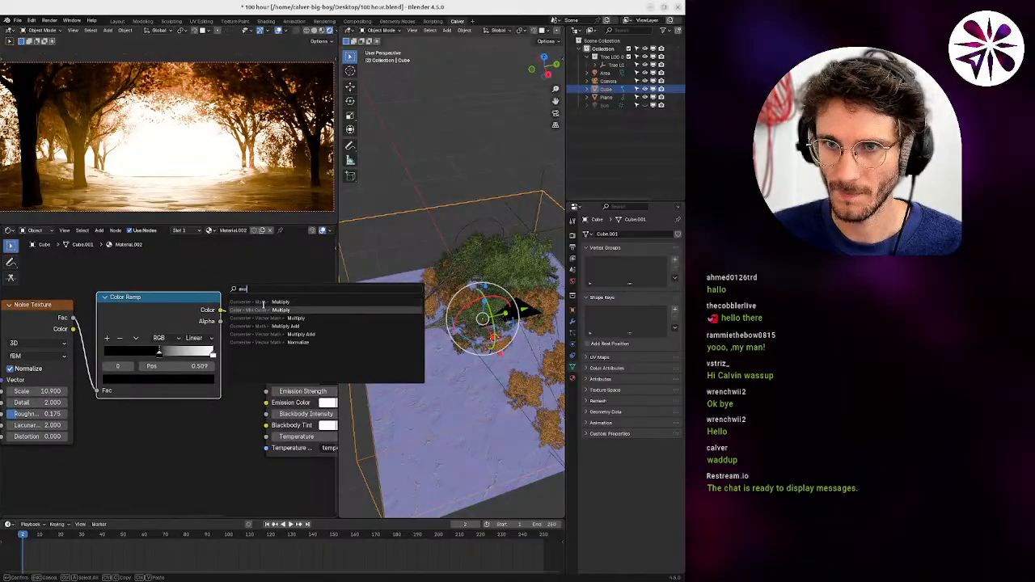
key(Return)
click(291, 358)
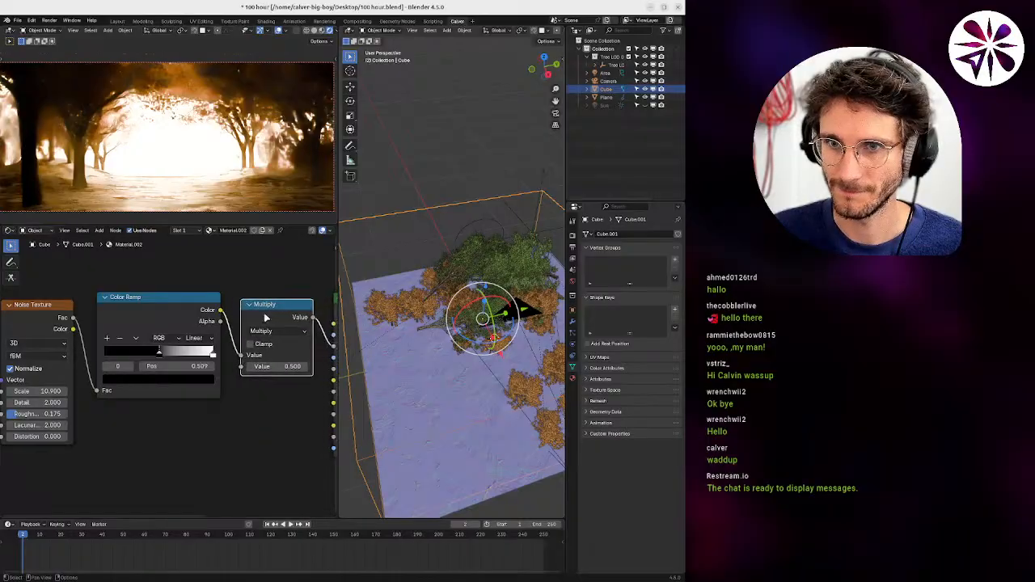
Set the Multiply node's value to 26.3 and the Noise Texture's Scale to 20.8.
middle_drag(291, 358, 246, 356)
click(246, 365)
text(10.8)
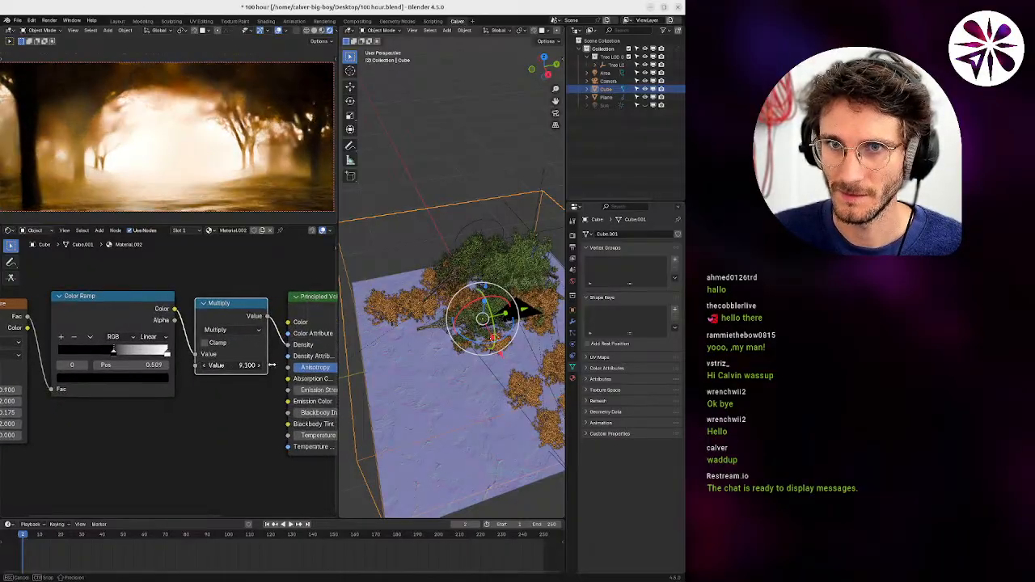
key(Return)
click(240, 364)
text(30)
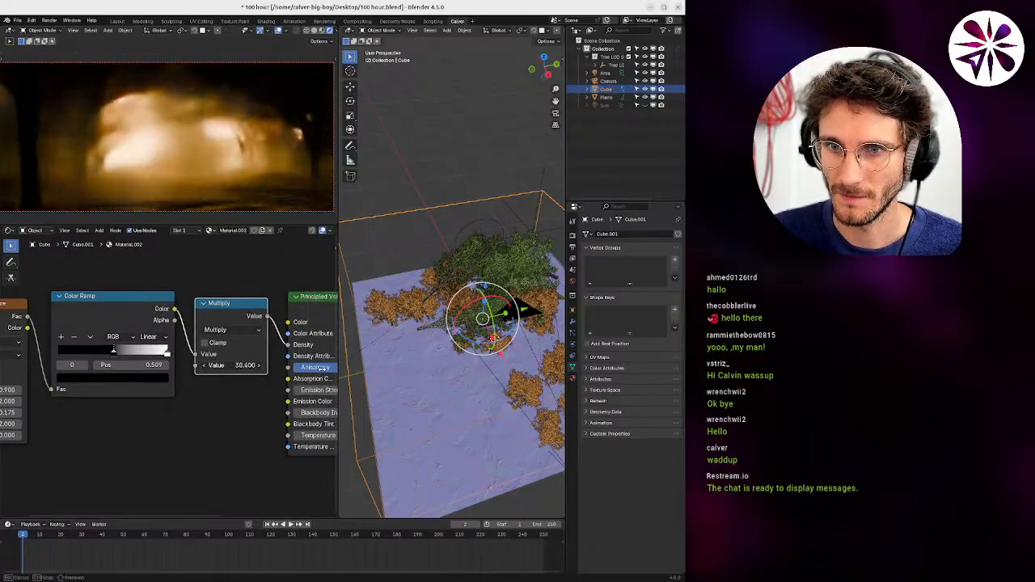
key(Return)
drag(246, 365, 196, 363)
middle_drag(133, 335, 197, 338)
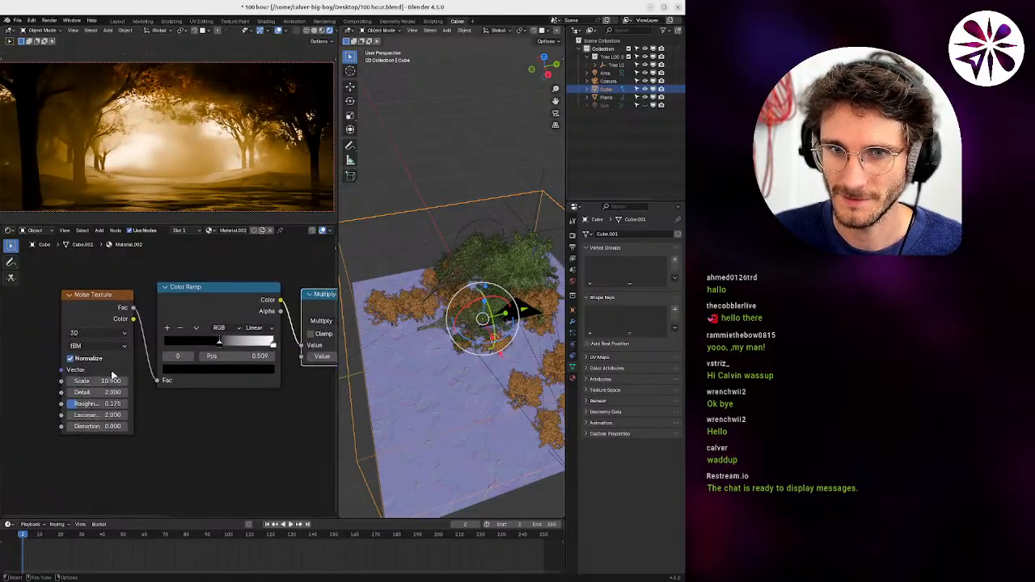
drag(102, 381, 140, 376)
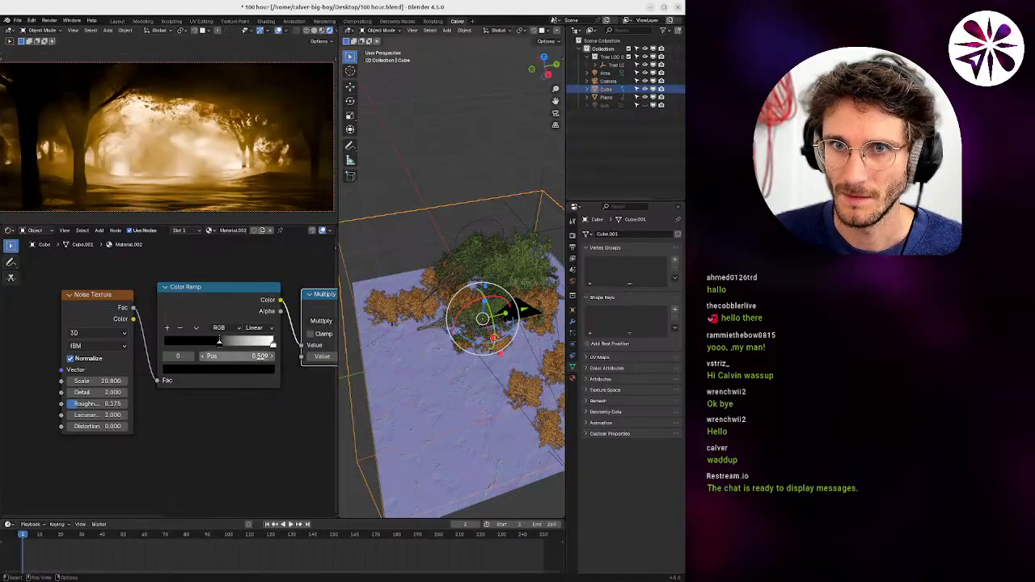
Move the Color Ramp's black stop to position 0.414 and set the Multiply value to 6.8.
middle_drag(252, 357, 143, 367)
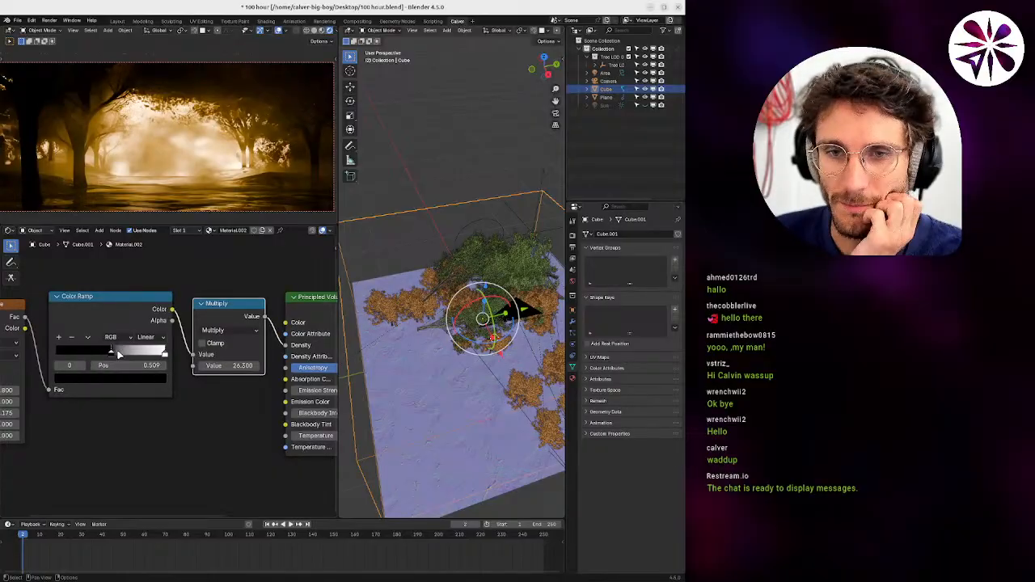
drag(119, 353, 103, 354)
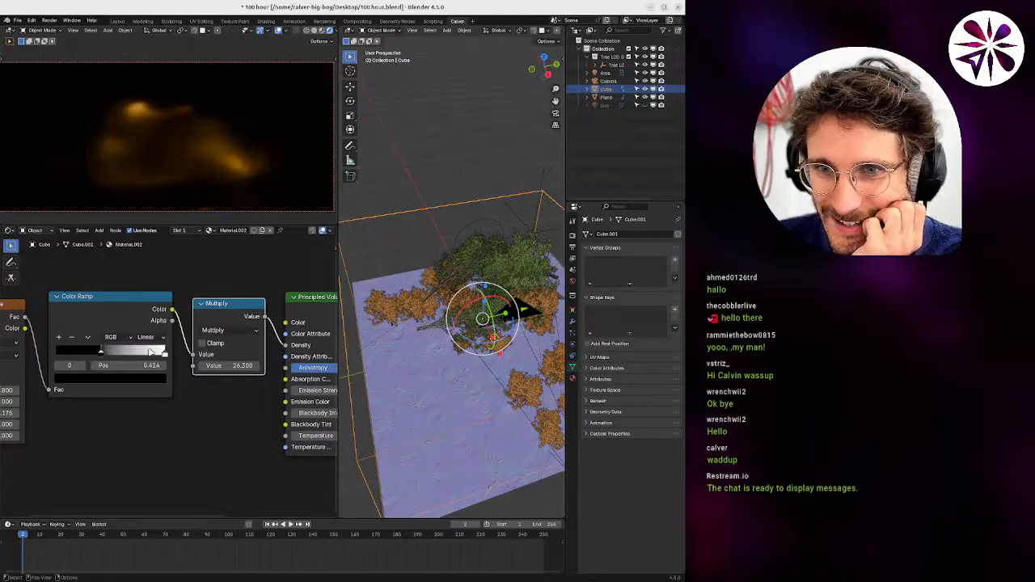
drag(231, 367, 156, 361)
Insert an RGB Curves node between the fog's Color Ramp and the Multiply node.
key(shift+a)
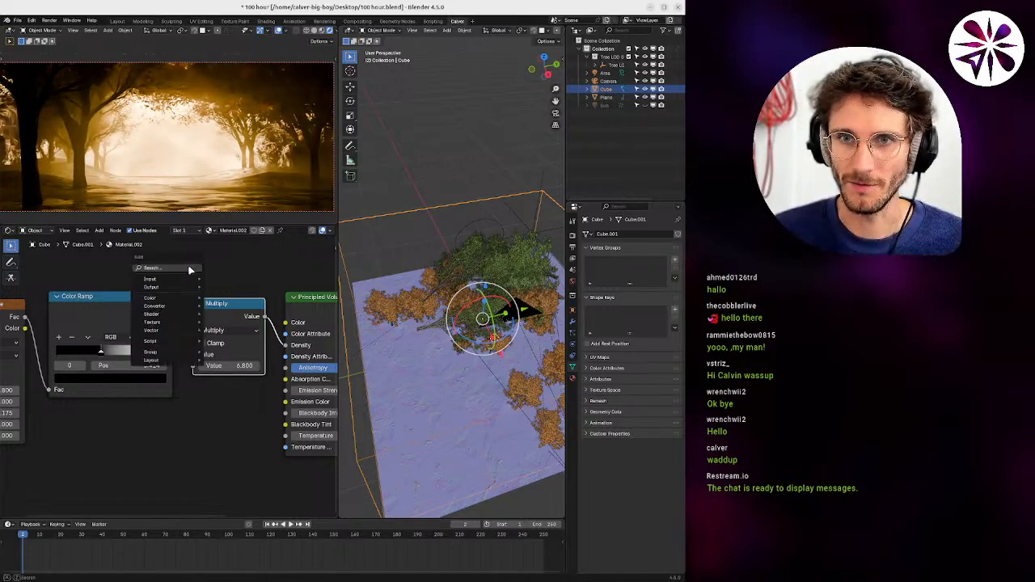
click(192, 268)
text(curv)
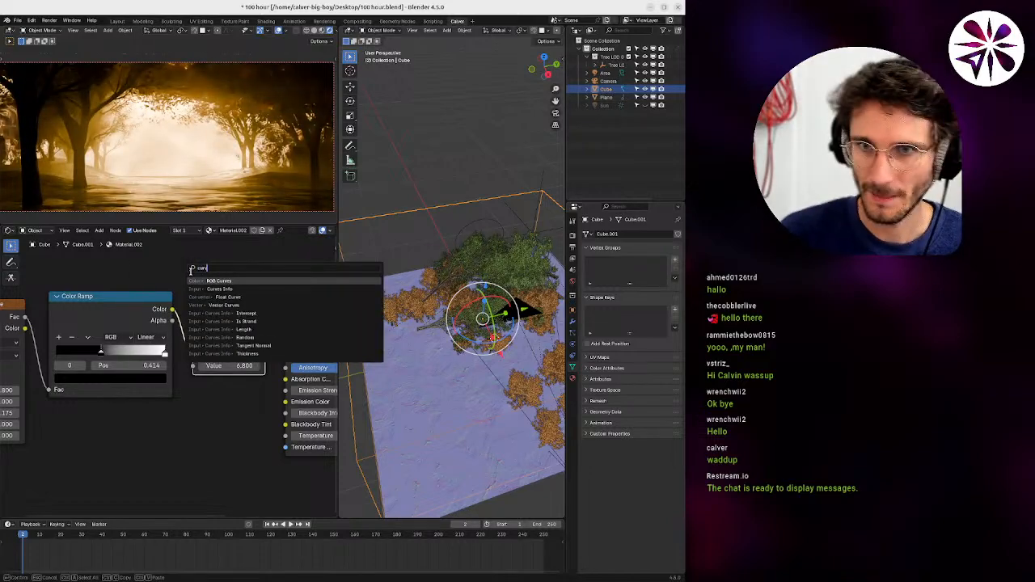
key(Return)
click(265, 294)
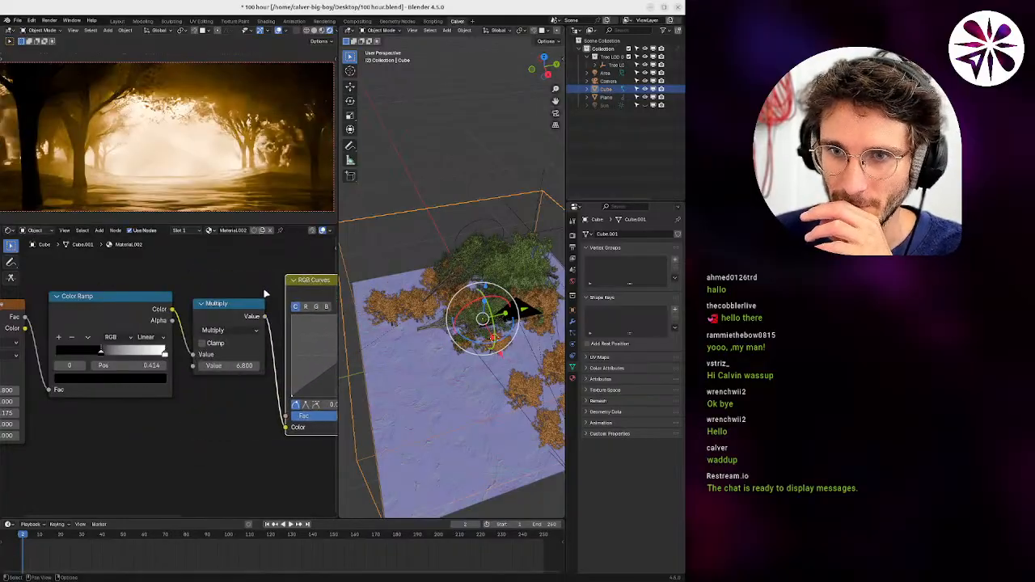
key(ctrl+z)
key(g)
right_click(275, 285)
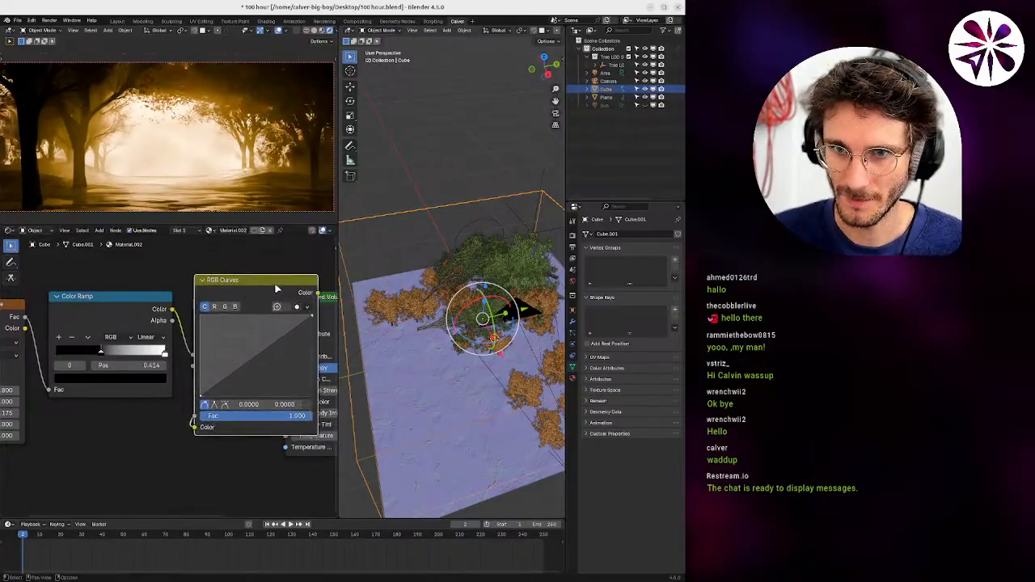
key(ctrl+z)
key(g)
click(244, 291)
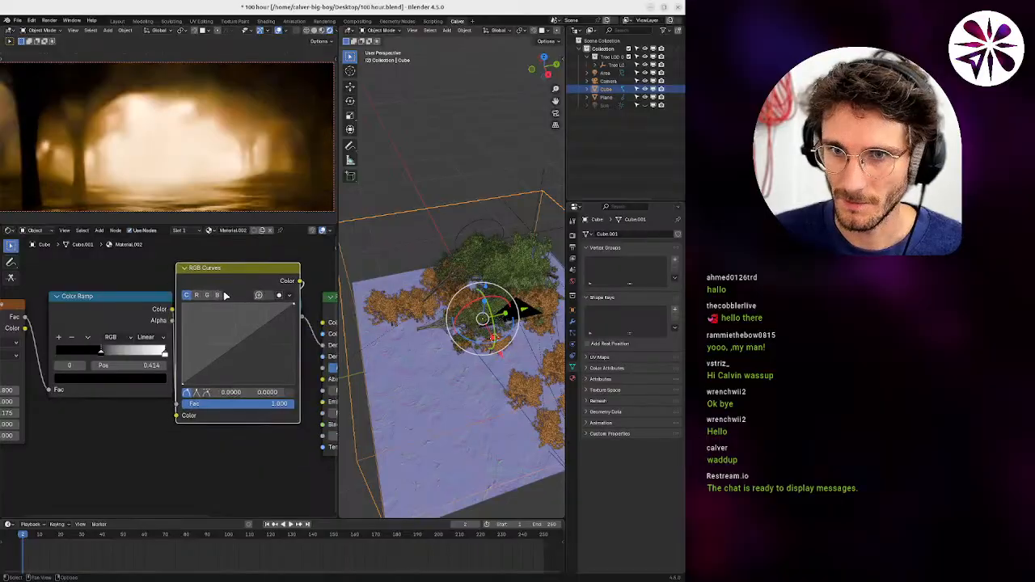
Add a point to the RGB Curves at about 0.3272, 0.75 and set the Multiply value to 2.
middle_drag(227, 329, 125, 328)
mouse_move(150, 342)
mouse_down()
mouse_move(171, 367)
mouse_move(139, 332)
mouse_up()
drag(281, 364, 265, 363)
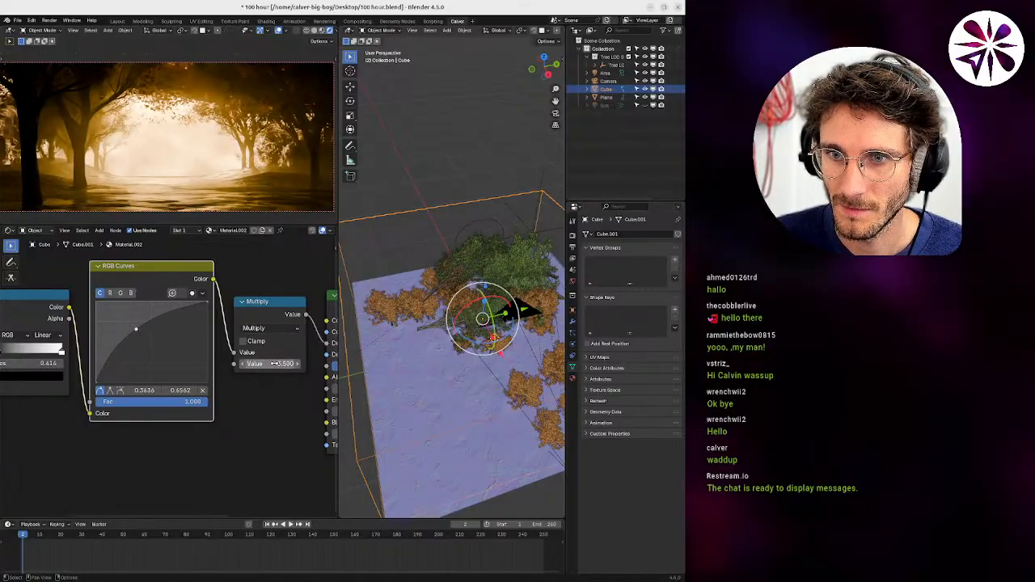
middle_drag(152, 330, 170, 333)
mouse_move(156, 332)
mouse_down()
mouse_move(135, 329)
mouse_move(150, 324)
mouse_up()
drag(296, 366, 302, 367)
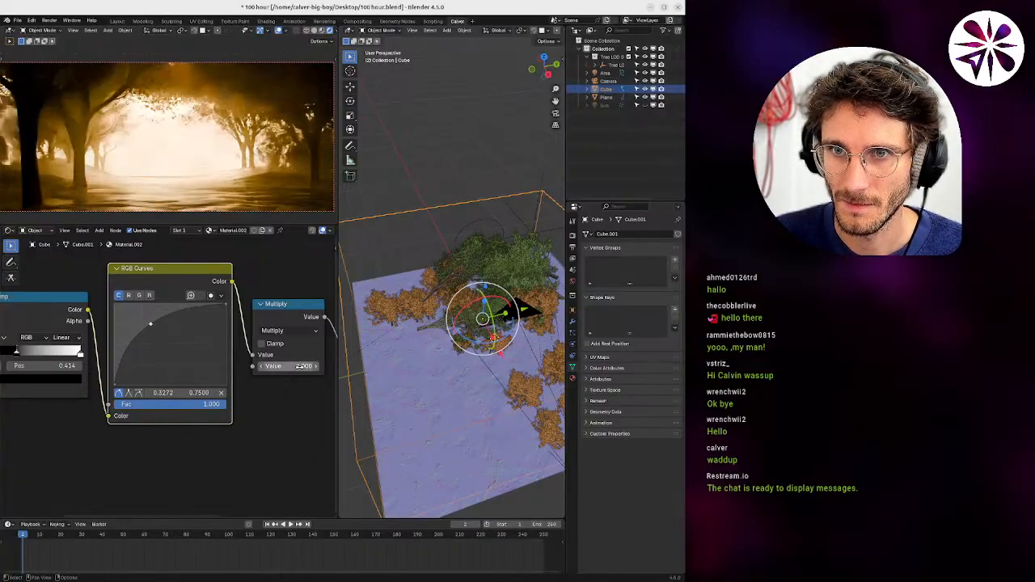
Move the Color Ramp's black stop to position 0.436 and try another Noise Texture Scale.
middle_drag(52, 372, 228, 351)
mouse_move(92, 369)
mouse_down()
mouse_move(113, 369)
mouse_move(69, 367)
mouse_move(89, 369)
mouse_up()
mouse_move(257, 333)
mouse_down()
mouse_move(248, 333)
mouse_move(258, 333)
mouse_up()
mouse_move(196, 332)
mouse_down()
mouse_move(217, 334)
mouse_move(179, 331)
mouse_move(202, 332)
mouse_up()
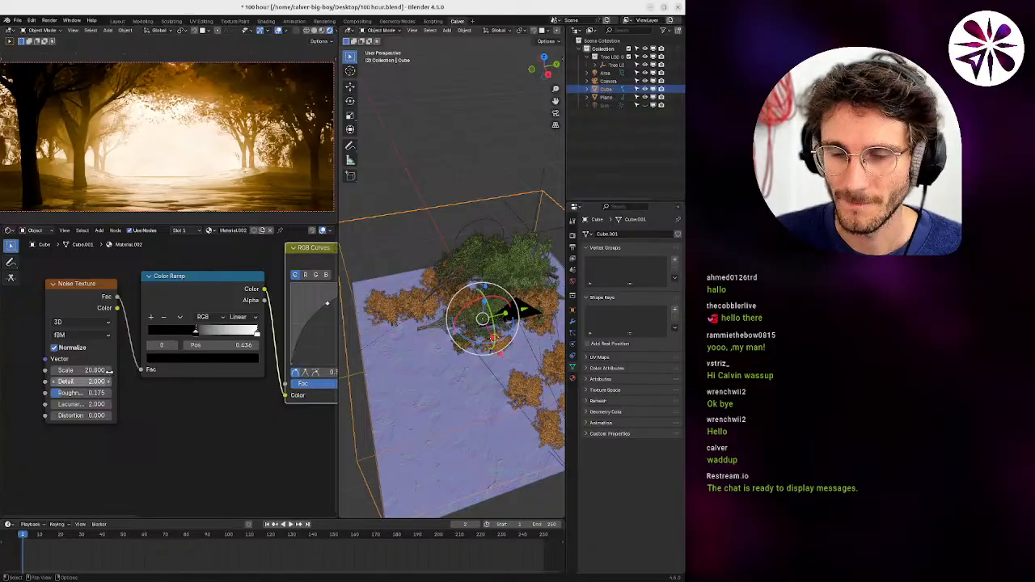
drag(114, 372, 150, 374)
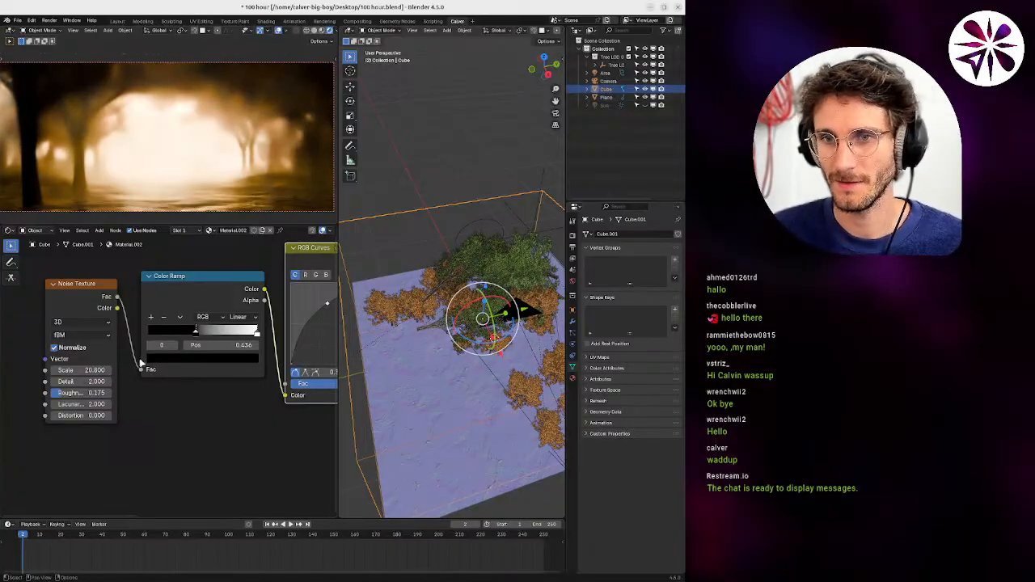
Brighten the fog's Principled Volume color to a light yellow and fine-tune its Anisotropy.
middle_drag(199, 316, 35, 341)
middle_drag(166, 323, 54, 330)
middle_drag(233, 301, 108, 299)
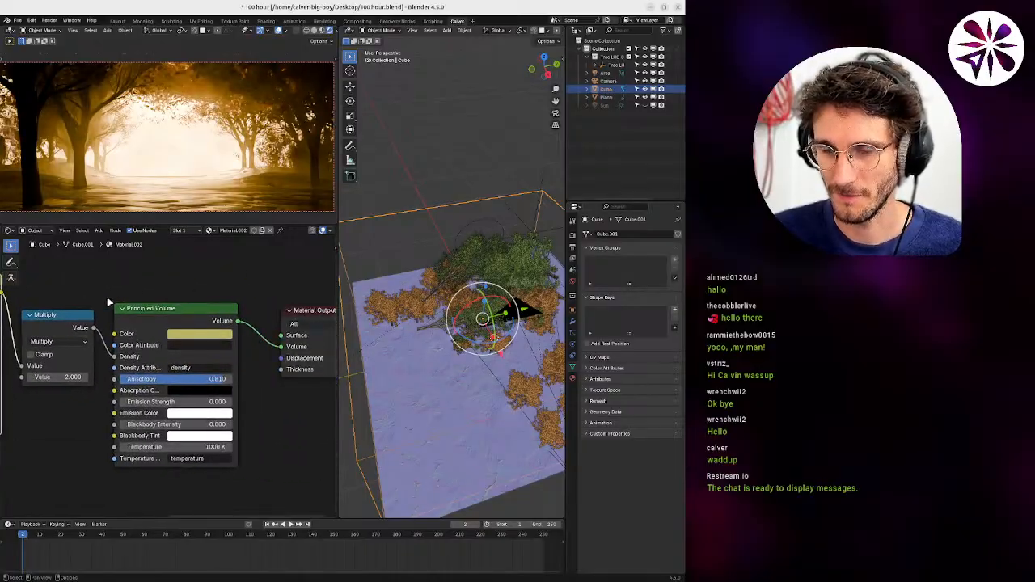
click(212, 334)
drag(262, 190, 266, 160)
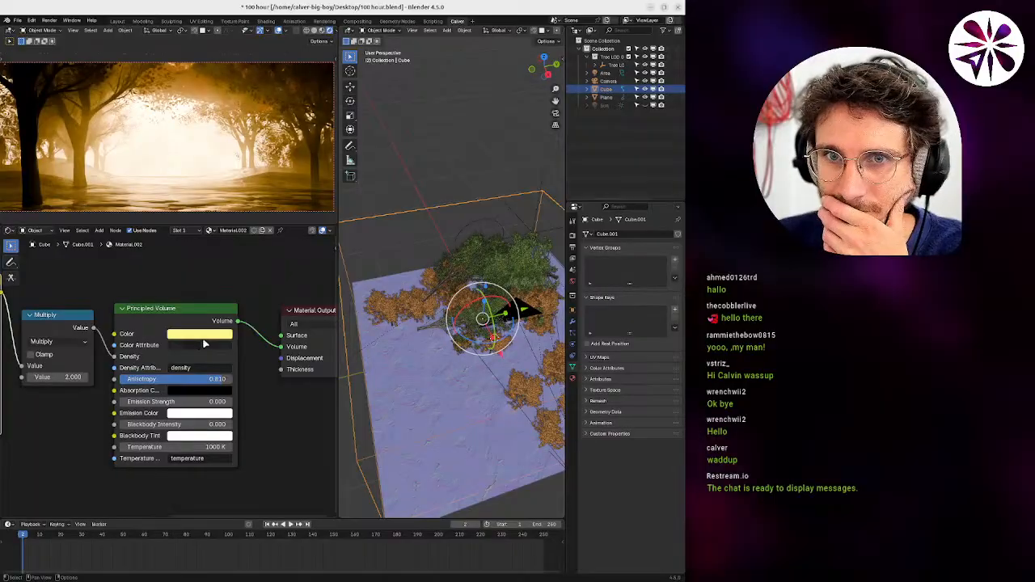
mouse_move(195, 378)
mouse_down()
mouse_move(157, 380)
mouse_move(191, 383)
mouse_up()
Move the RGB Curves point to about 0.3227, 0.7687 and the Color Ramp's black stop to position 0.418.
middle_drag(40, 365, 189, 358)
middle_drag(62, 339, 164, 345)
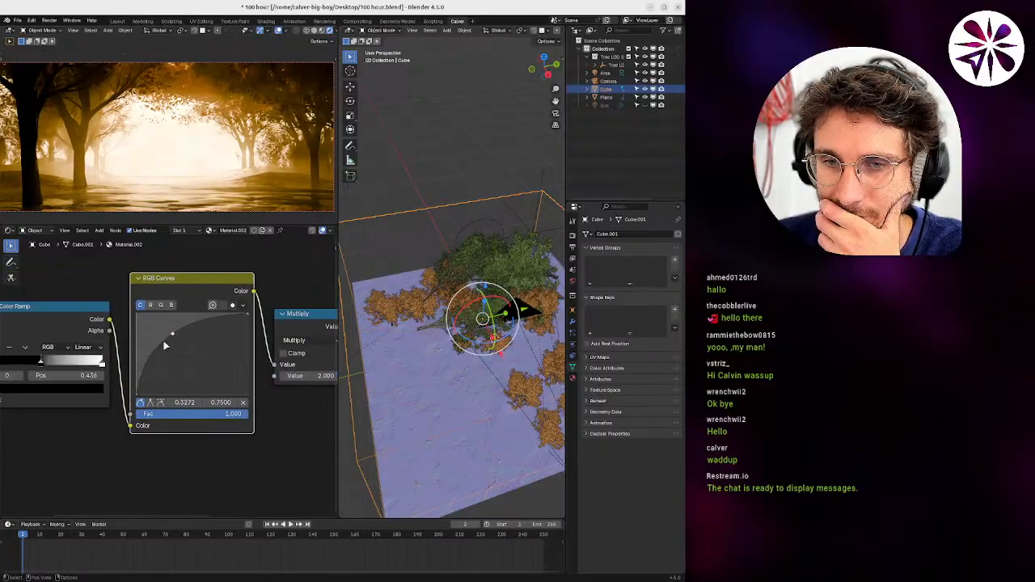
drag(170, 337, 166, 330)
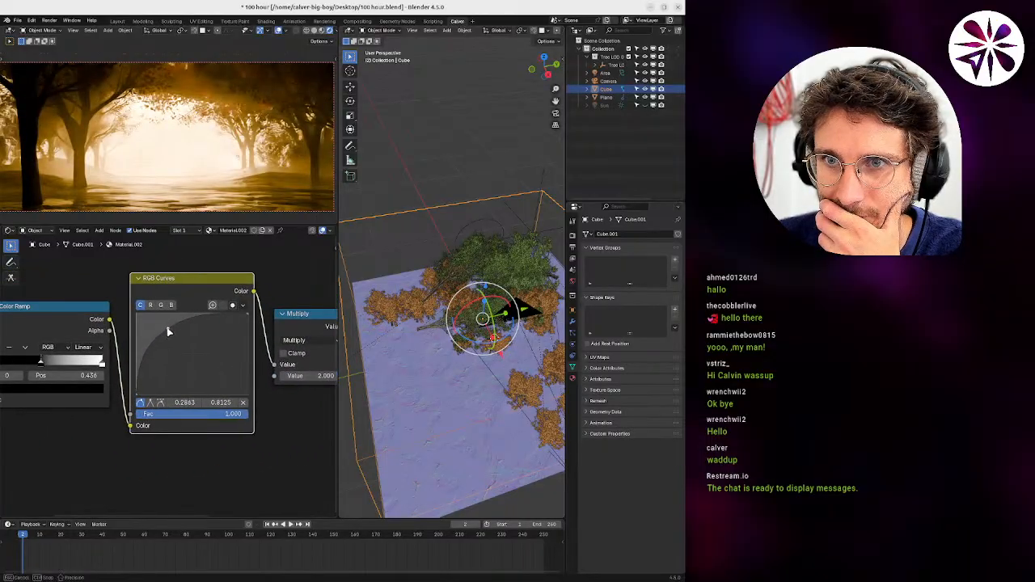
middle_drag(79, 360, 146, 363)
drag(119, 366, 78, 366)
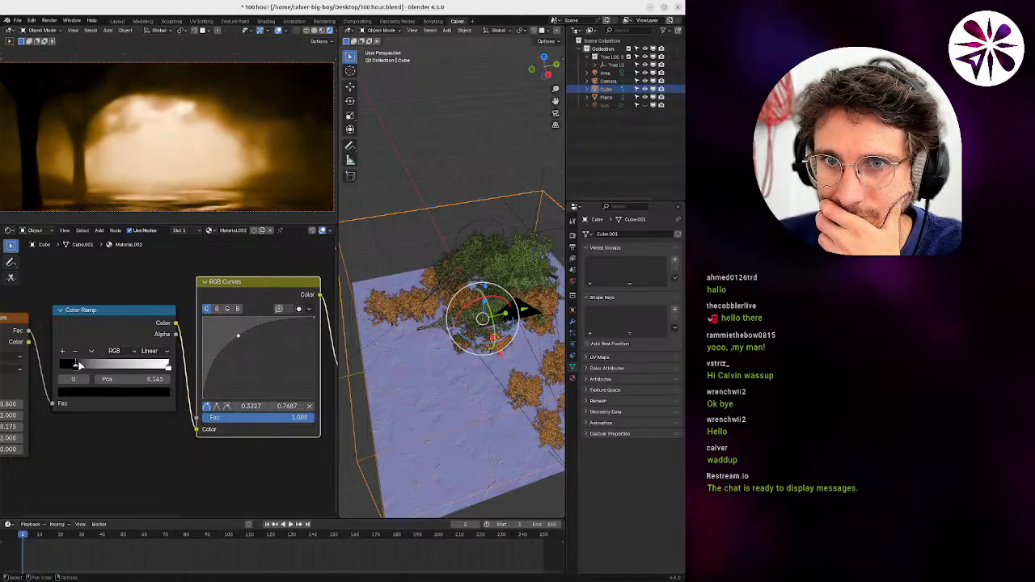
drag(165, 366, 187, 365)
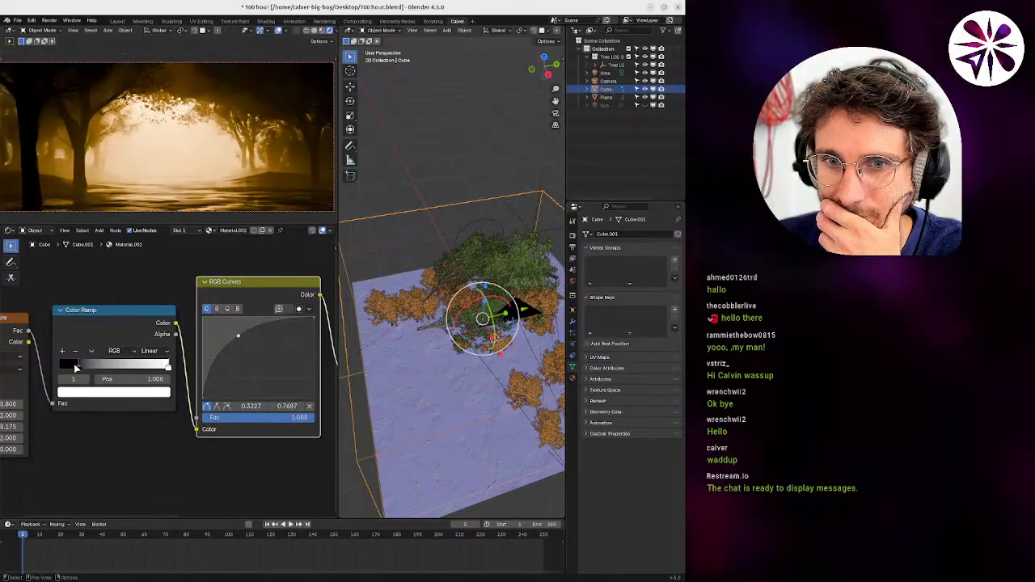
drag(78, 366, 107, 364)
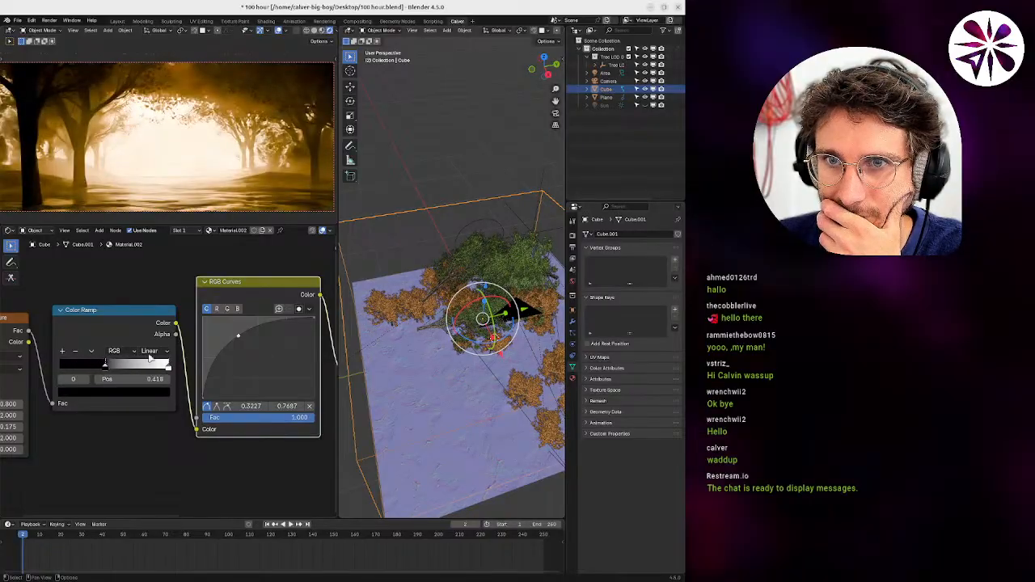
Pull the RGB Curves point down to about 0.7727, 0.3312 and move the Color Ramp's stops to 0.141 and 0.782.
drag(241, 340, 287, 374)
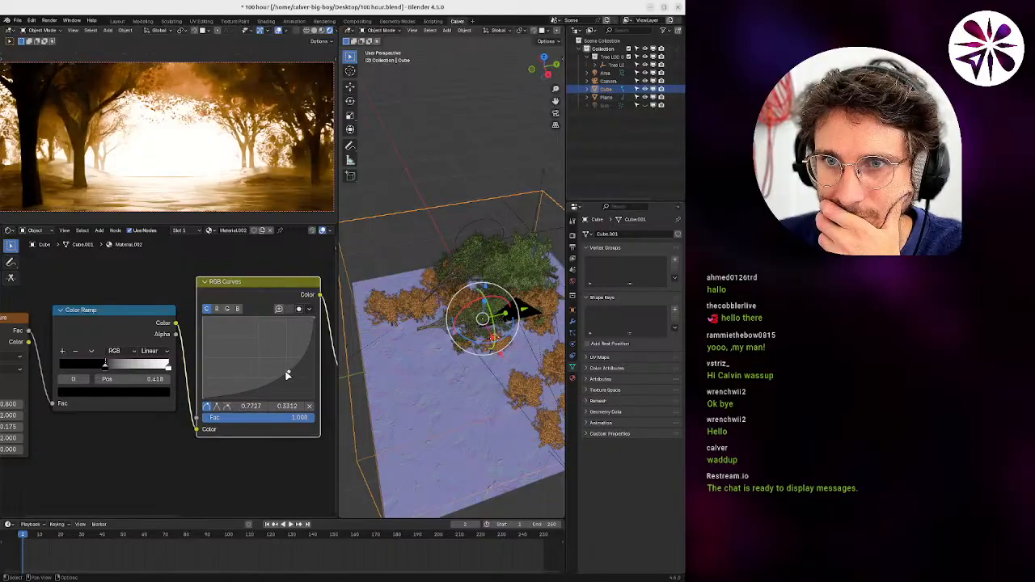
drag(127, 366, 66, 366)
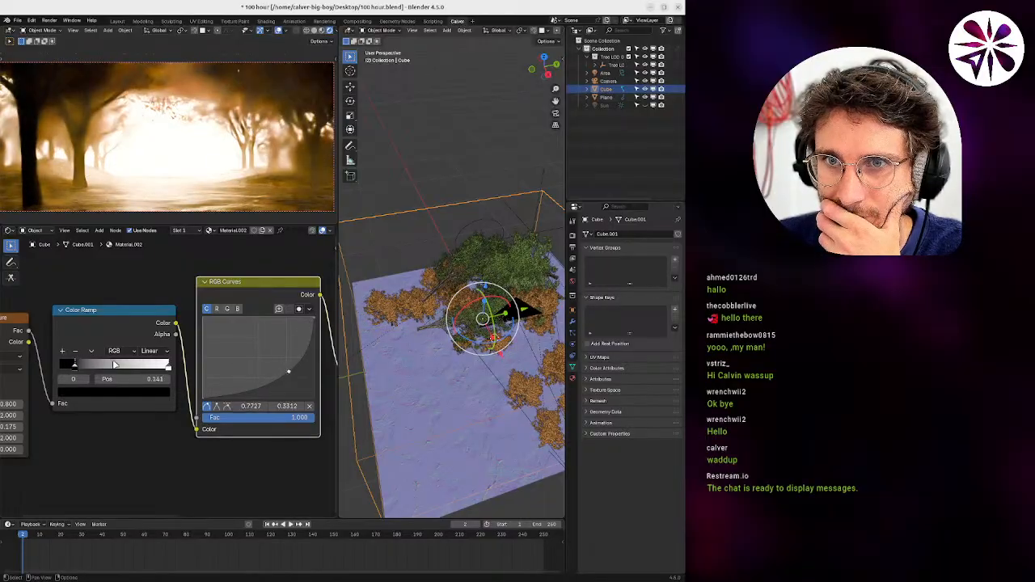
mouse_move(169, 365)
mouse_down()
mouse_move(81, 365)
mouse_move(149, 366)
mouse_up()
Set the Multiply value to 5.4 and move the Color Ramp's black stop to position 0.323.
middle_drag(141, 365, 70, 365)
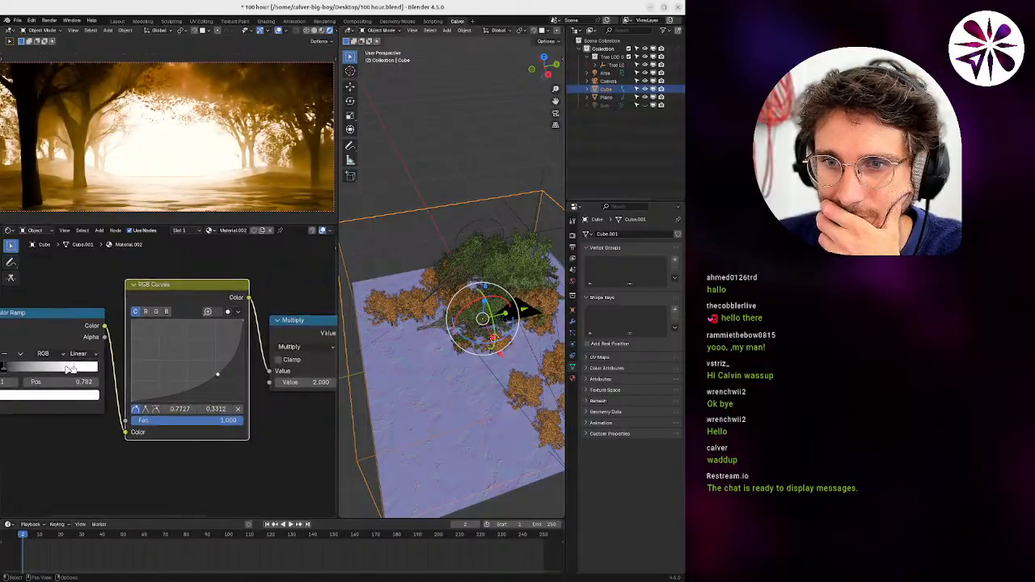
drag(320, 381, 324, 381)
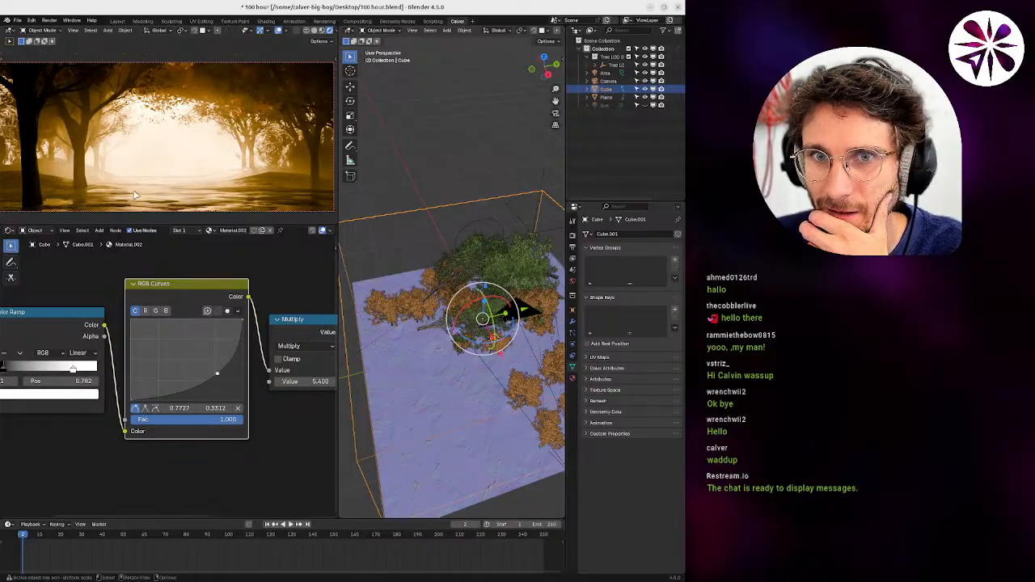
middle_drag(106, 296, 231, 293)
drag(128, 366, 141, 368)
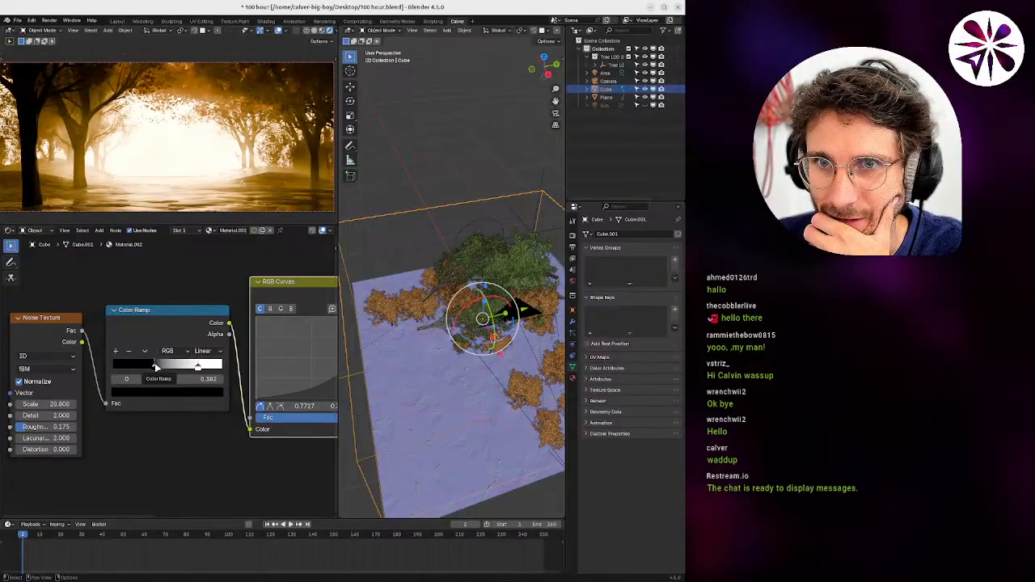
drag(156, 367, 149, 367)
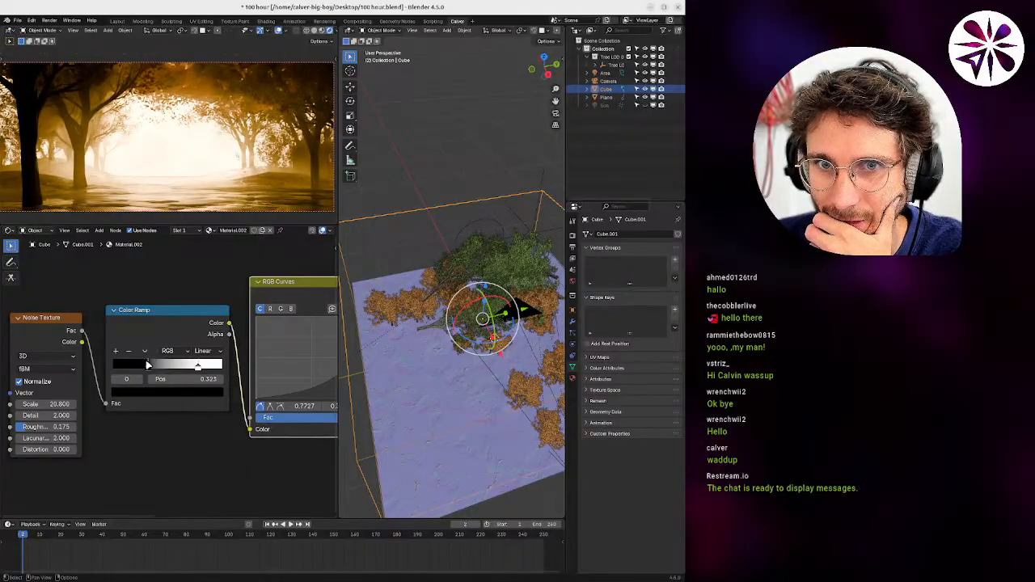
Set the Noise Texture's Scale to 14.12.
middle_drag(73, 388, 138, 378)
drag(119, 396, 11, 392)
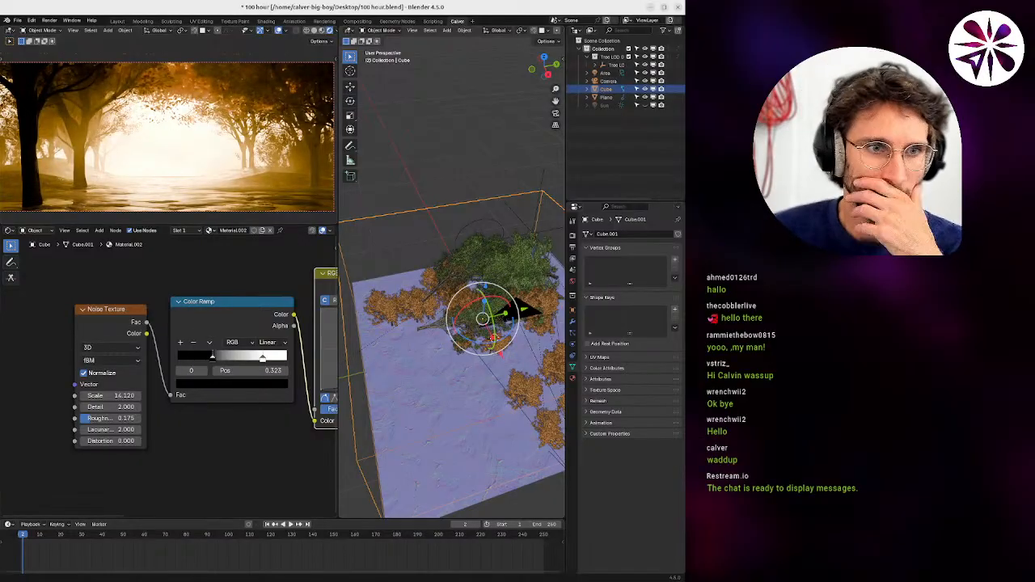
Select the large tree Tree_LOD_0.002 near the camera and reposition it in the scene.
click(454, 275)
middle_drag(454, 275, 531, 314)
scroll(527, 307, up, 6)
key(g)
click(514, 250)
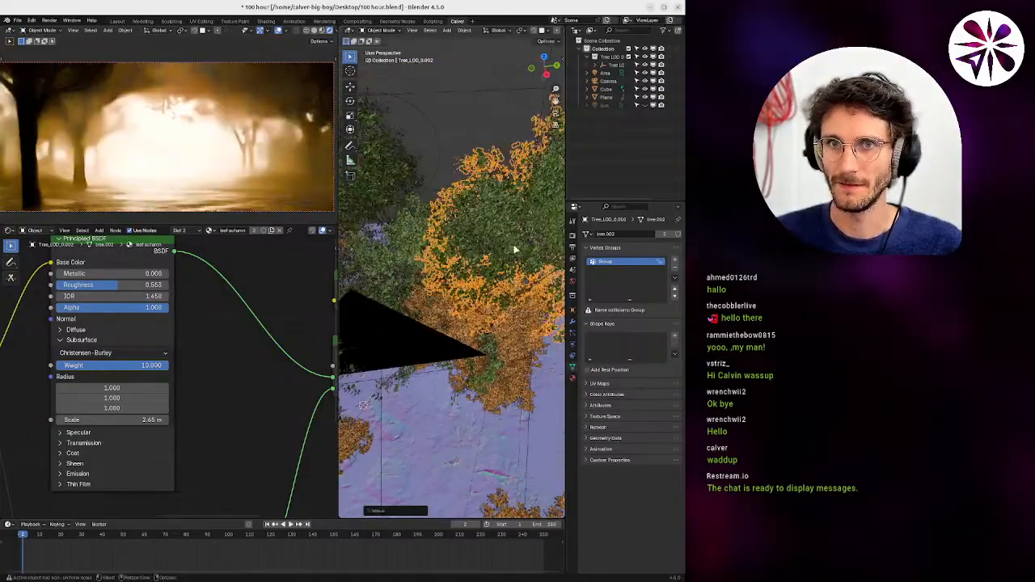
key(g)
click(388, 237)
shift+middle_drag(388, 237, 485, 234)
key(g)
click(515, 235)
Select the neighbouring tree Tree_LOD_0.001 and move it slightly within the scene.
click(454, 233)
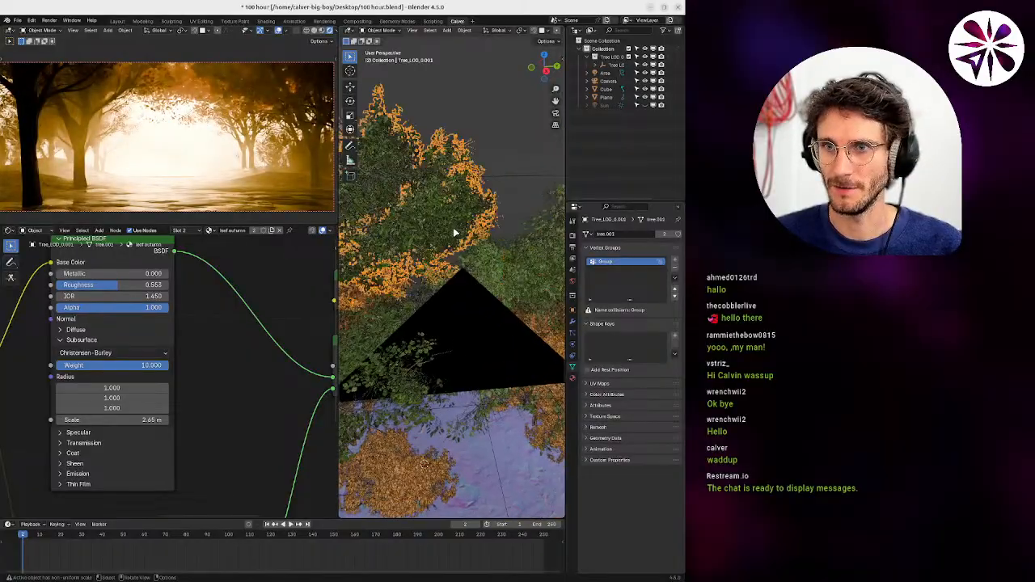
key(g)
click(421, 242)
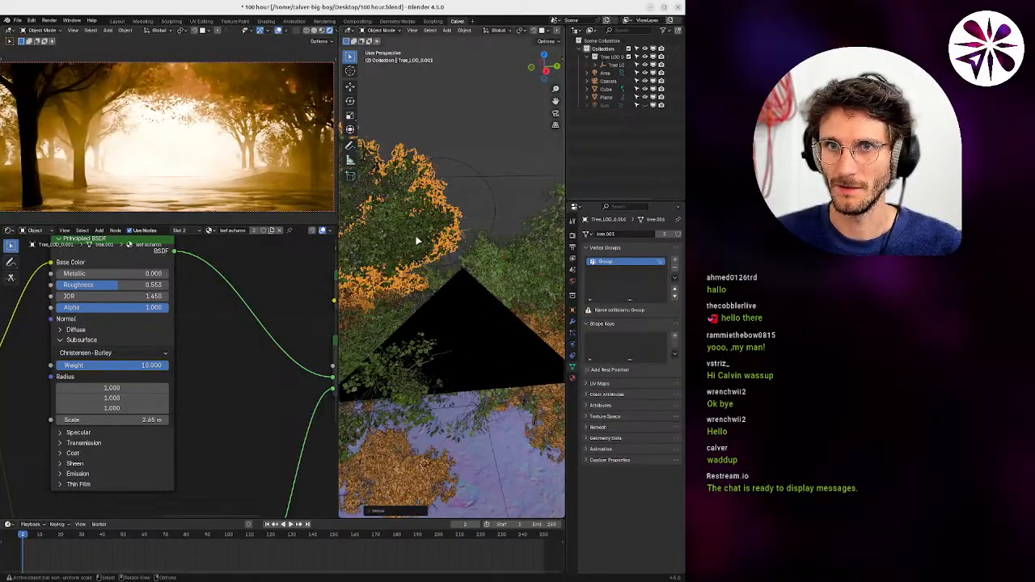
Select the tree Tree_LOD_0.010, shift it slightly within the scene and rescale it.
click(494, 270)
key(g)
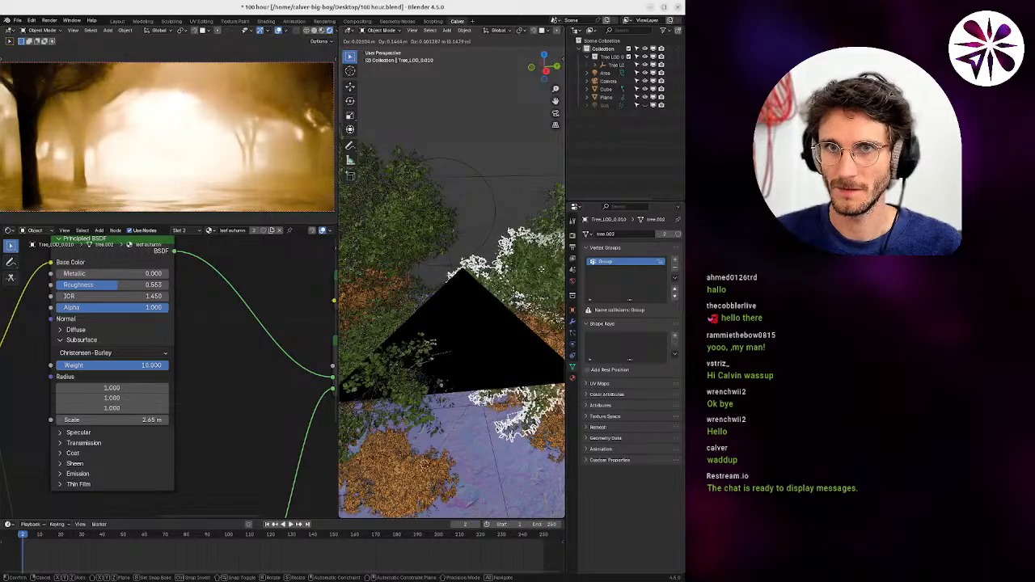
click(541, 269)
middle_drag(511, 292, 465, 351)
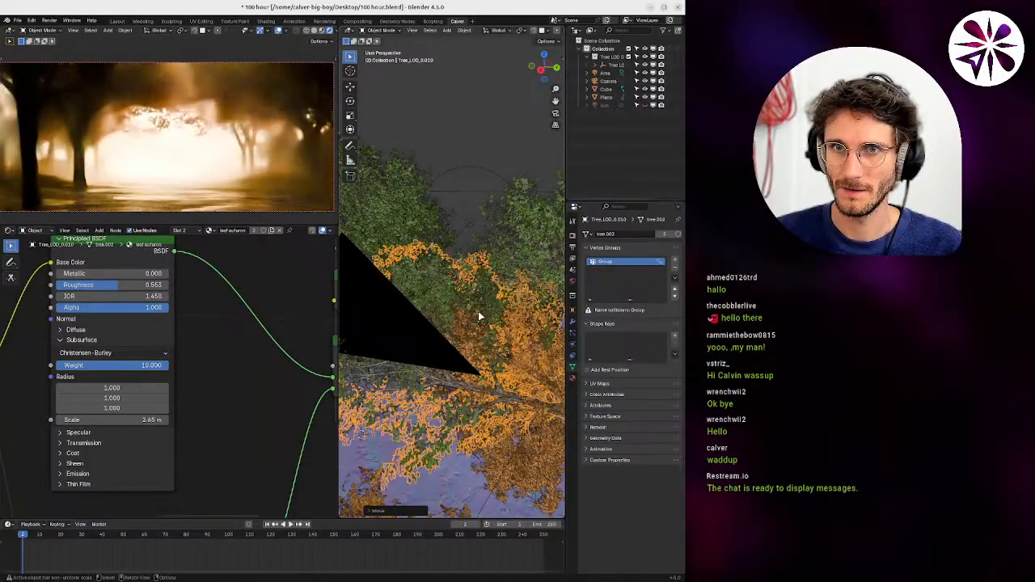
key(s)
click(492, 335)
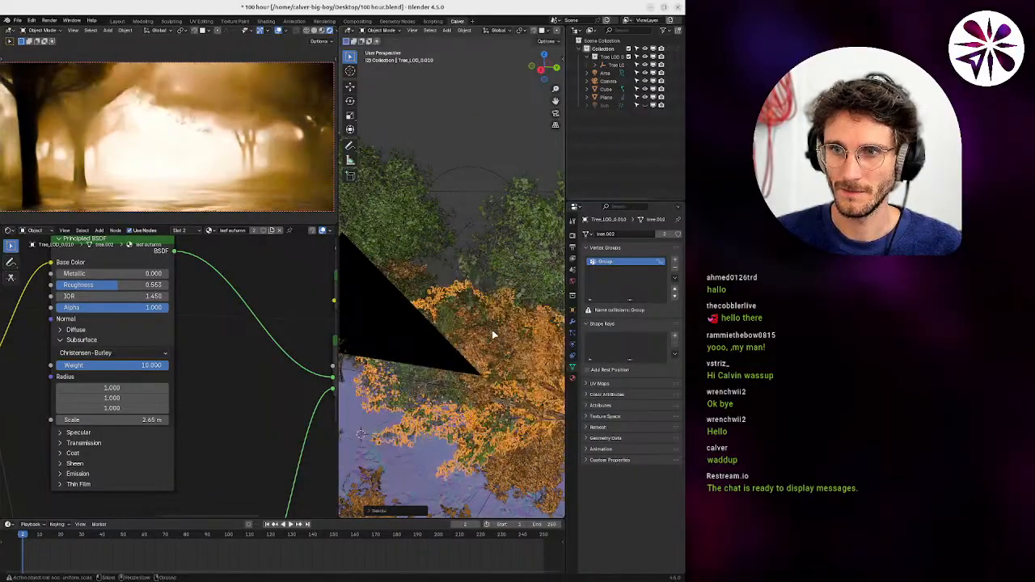
Fine-tune the position of Tree_LOD_0.010 against the camera composition with two small moves.
middle_drag(492, 335, 458, 261)
key(g)
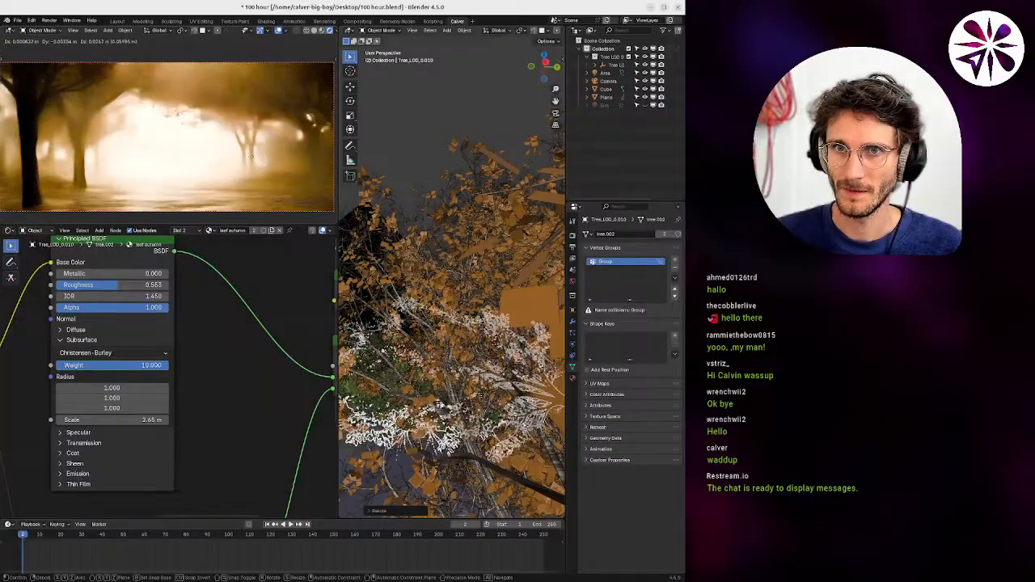
click(257, 165)
key(g)
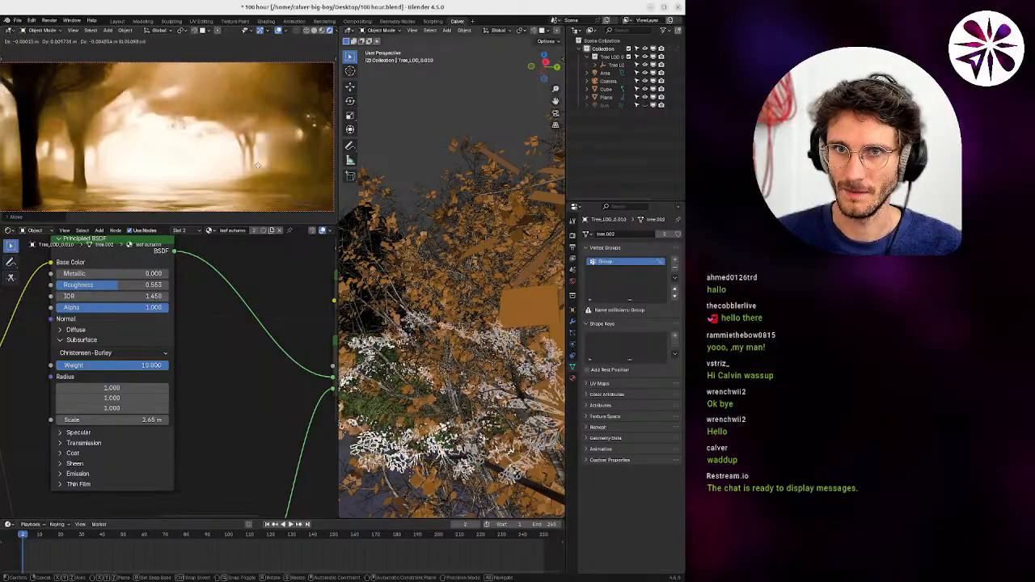
click(254, 167)
Select the area light above the trees and reduce its disk size to about 0.075 m.
middle_drag(443, 248, 406, 333)
scroll(407, 332, down, 5)
mouse_move(439, 270)
middle_down()
mouse_move(414, 215)
mouse_move(438, 234)
mouse_move(435, 252)
middle_up()
click(414, 215)
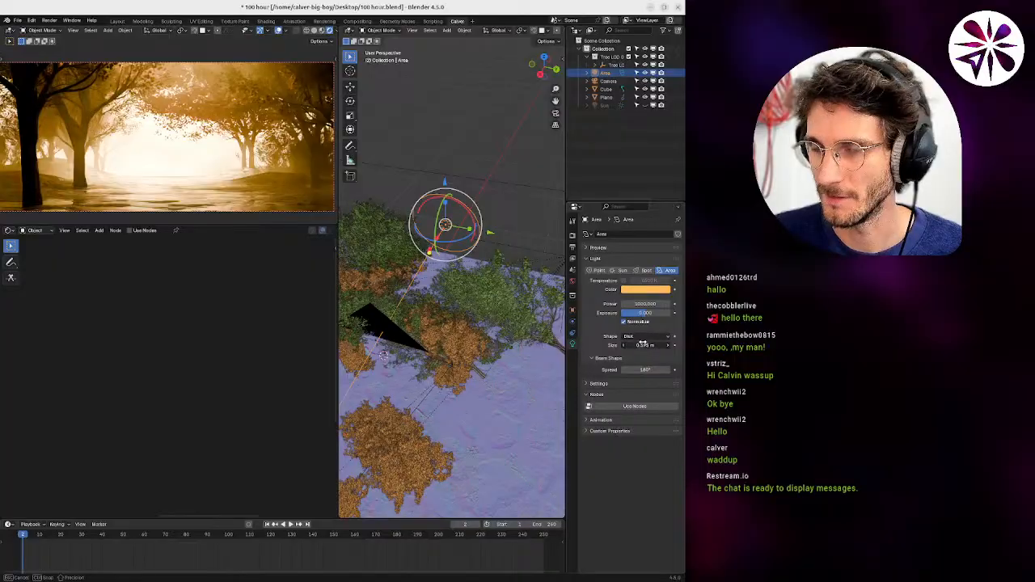
drag(643, 343, 630, 346)
Lower the area light slightly behind the trees within the camera composition.
key(g)
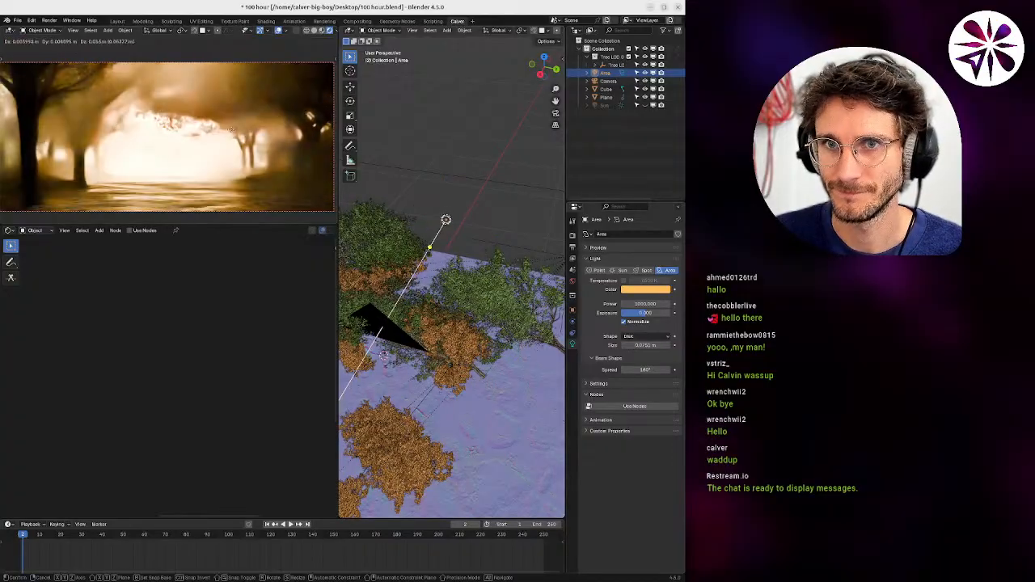
click(245, 177)
key(g)
click(243, 186)
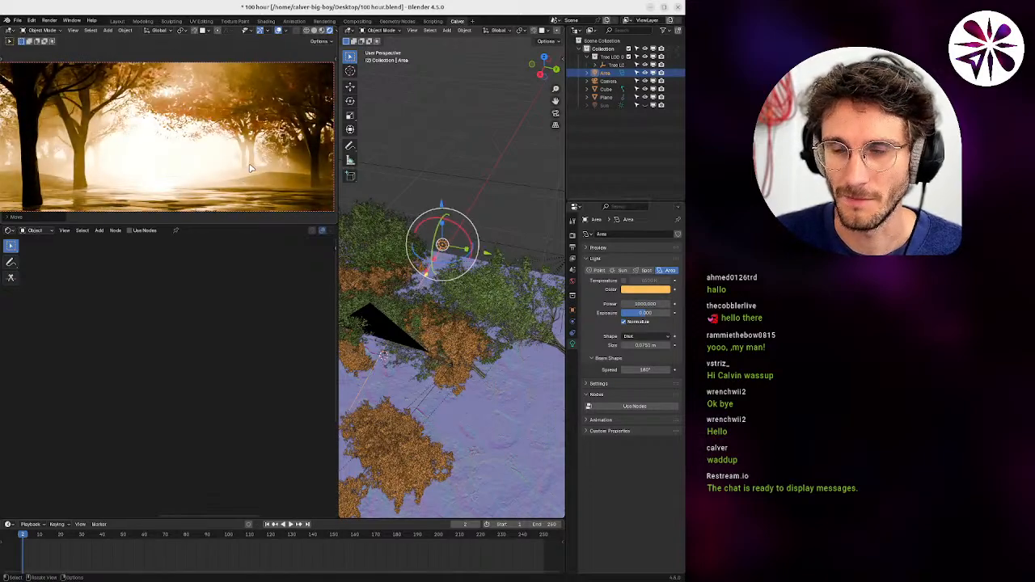
Reduce the area light's disk size to about 0.04 m and rotate the light to change its aim.
middle_drag(552, 273, 521, 275)
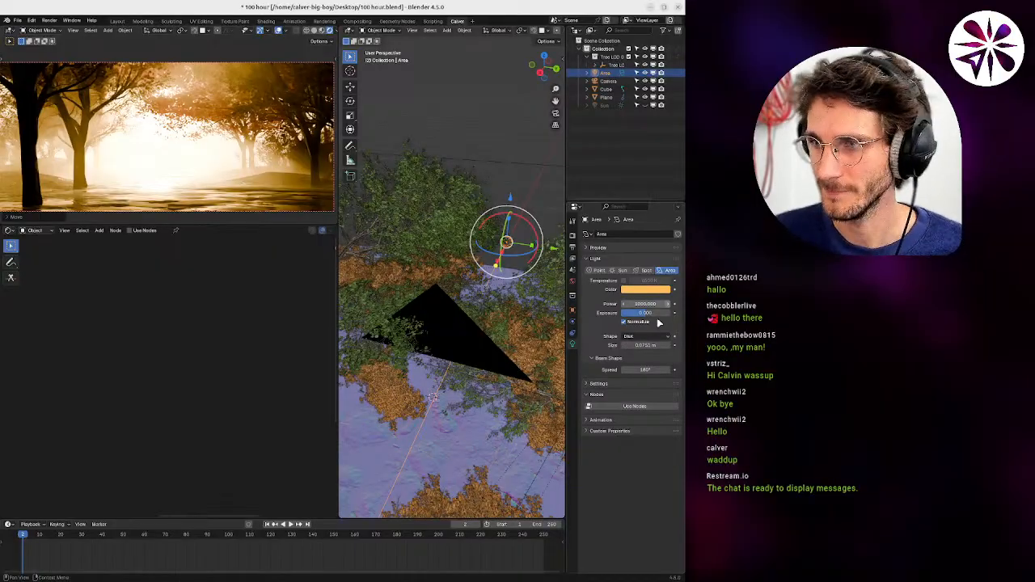
drag(649, 344, 624, 344)
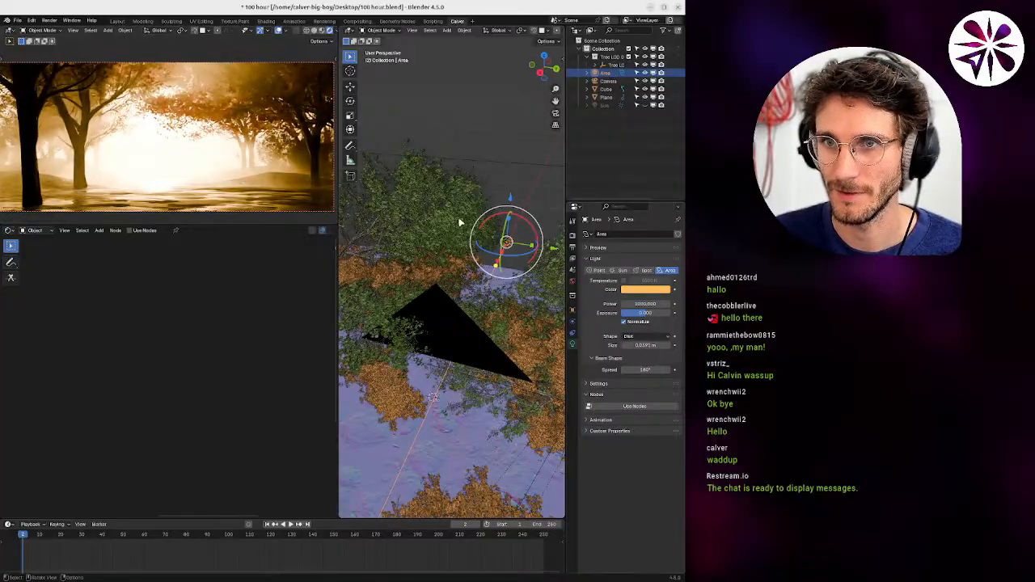
middle_drag(484, 234, 459, 260)
key(r)
click(485, 260)
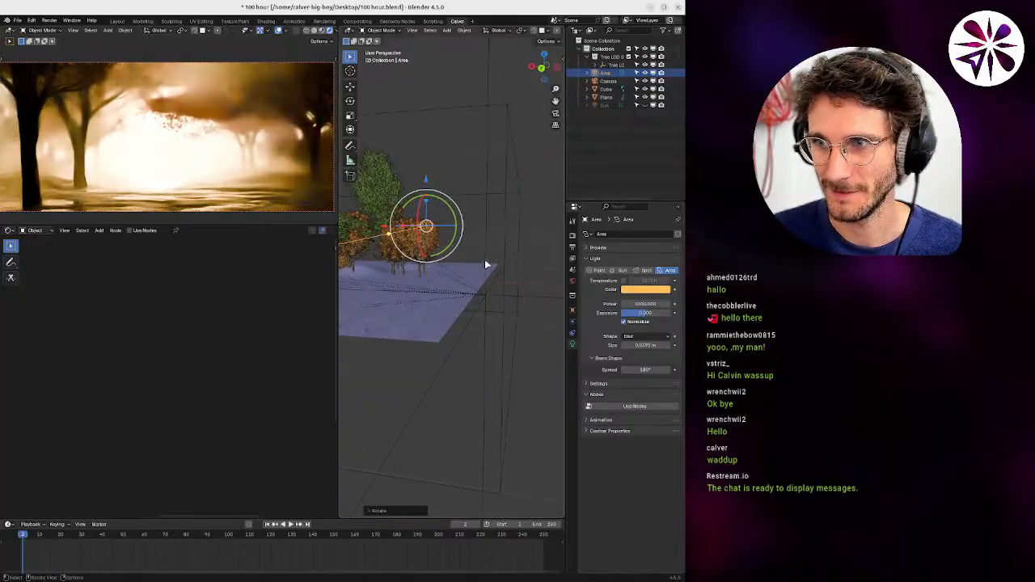
Nudge the area light in several small moves to refine the backlight behind the trees.
key(g)
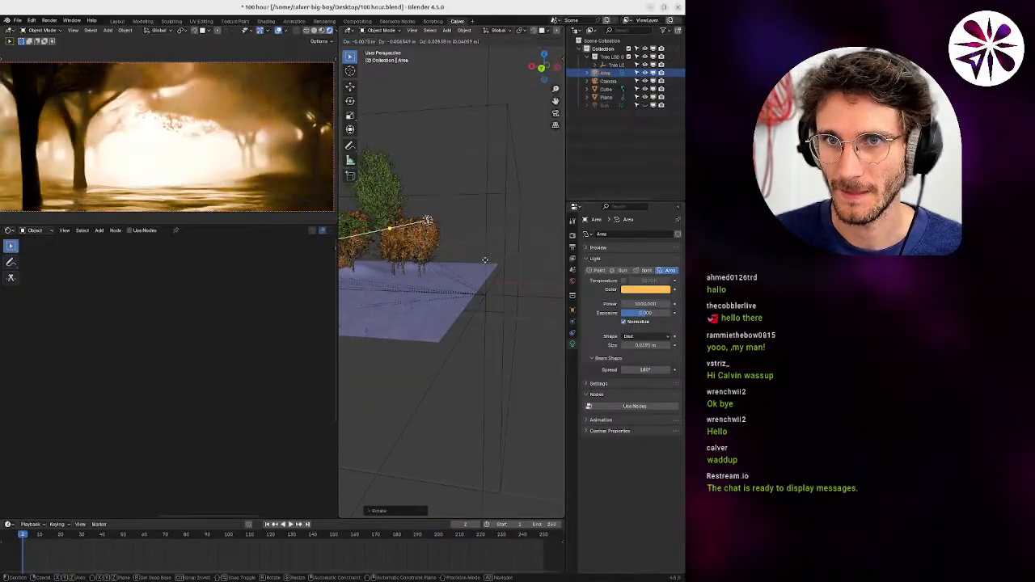
click(489, 260)
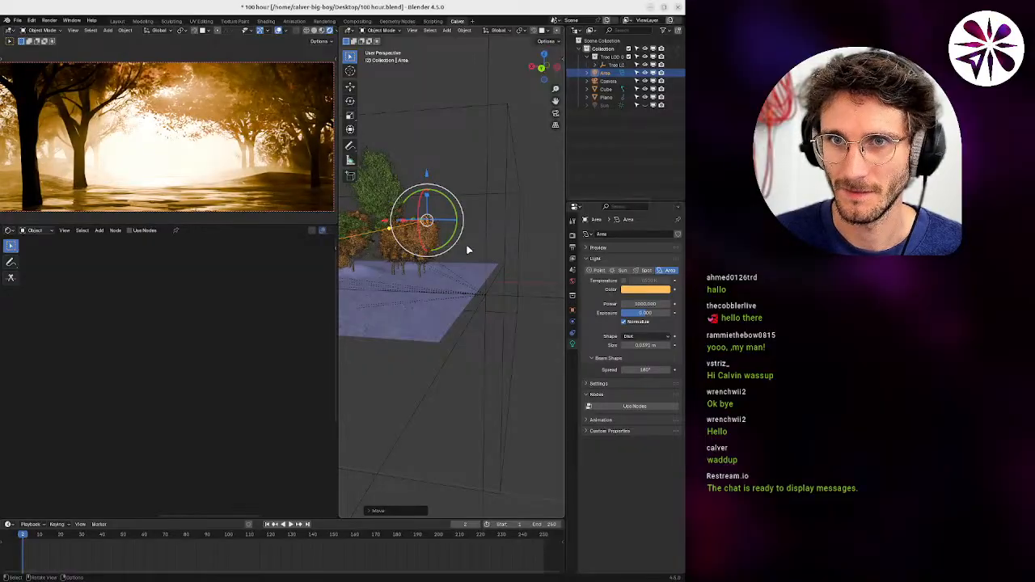
key(g)
click(481, 243)
key(g)
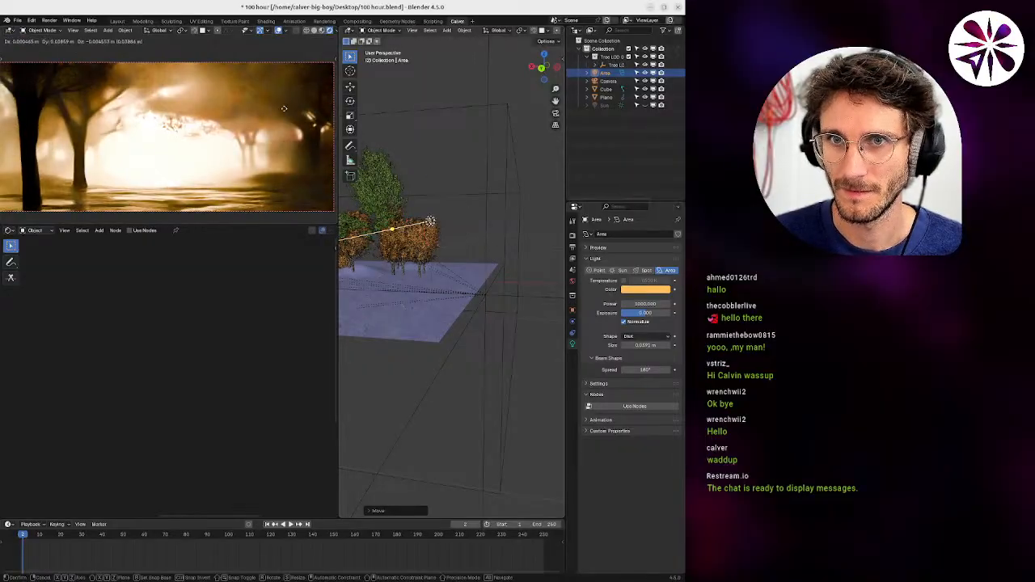
click(281, 112)
key(g)
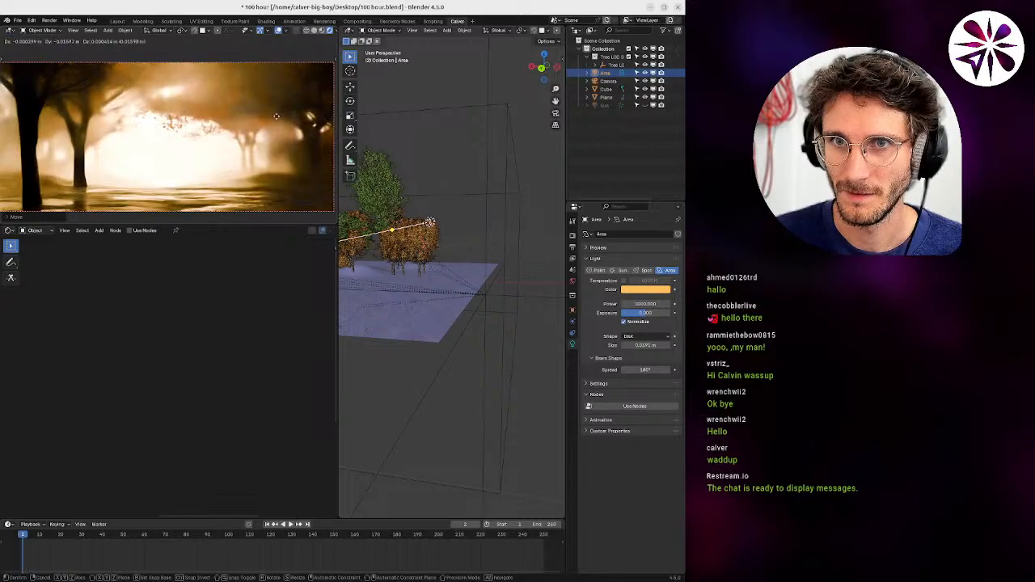
click(276, 117)
key(g)
click(258, 120)
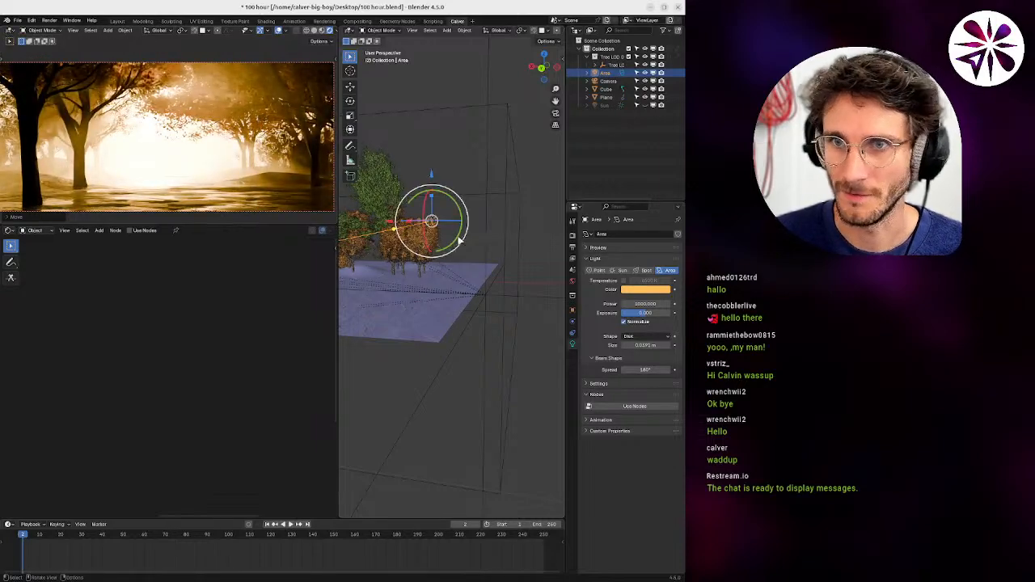
Select the autumn tree Tree_LOD_0 standing off the ground plane and move it beside the forest in top view.
middle_drag(420, 243, 533, 286)
click(441, 274)
shift+middle_drag(404, 261, 413, 281)
click(389, 268)
key(KP_7)
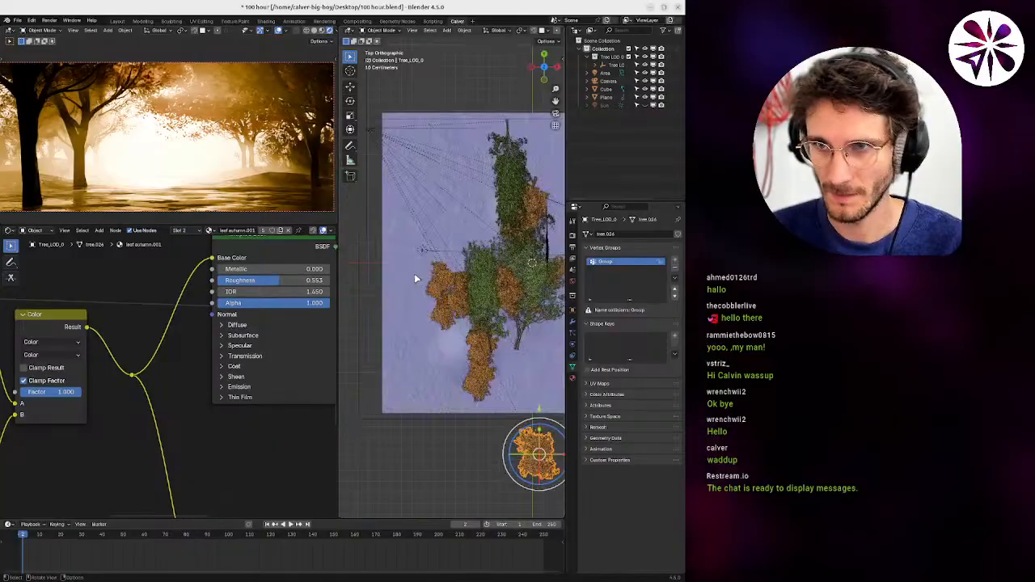
key(g)
click(431, 144)
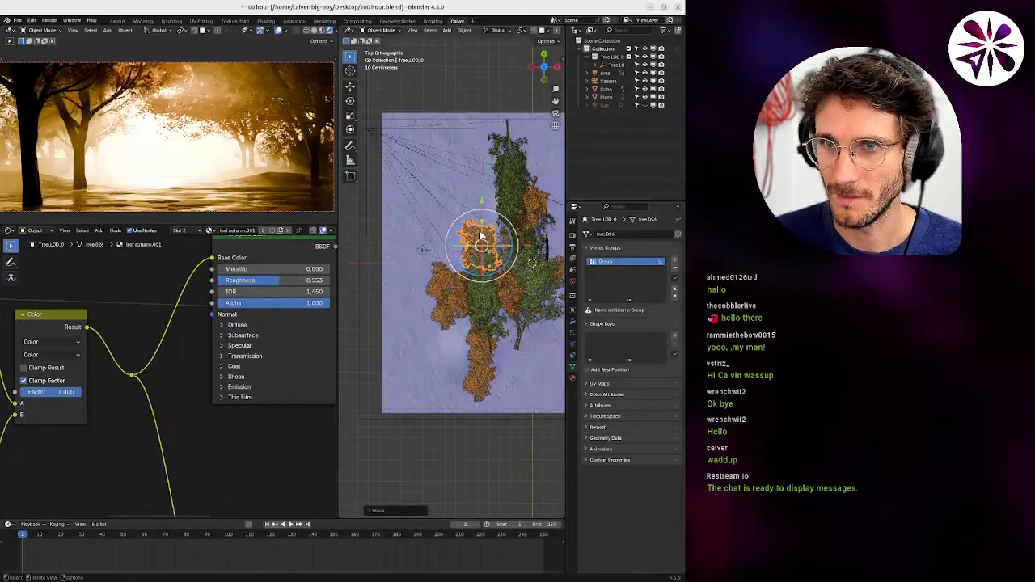
key(g)
click(467, 213)
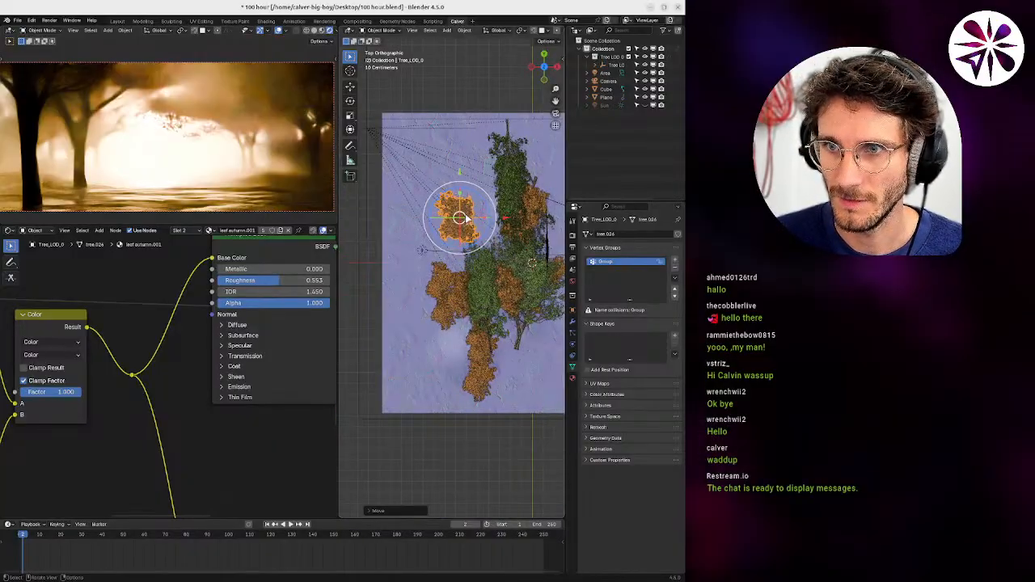
Adjust the height and placement of Tree_LOD_0 so its trunk stands on the ground plane.
middle_drag(457, 214, 397, 232)
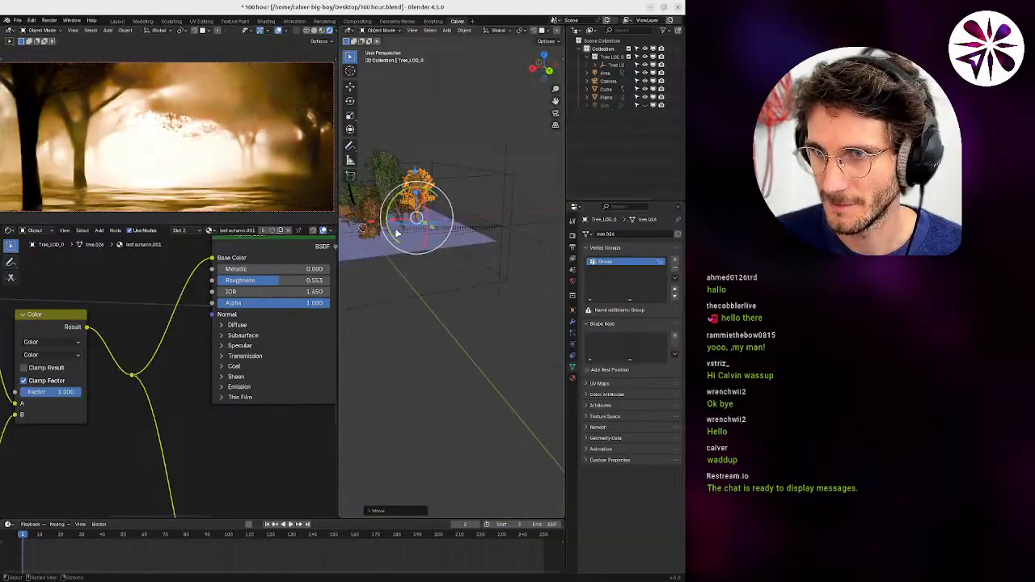
scroll(412, 230, up, 6)
key(g)
click(469, 204)
middle_drag(469, 204, 457, 137)
middle_drag(399, 266, 412, 243)
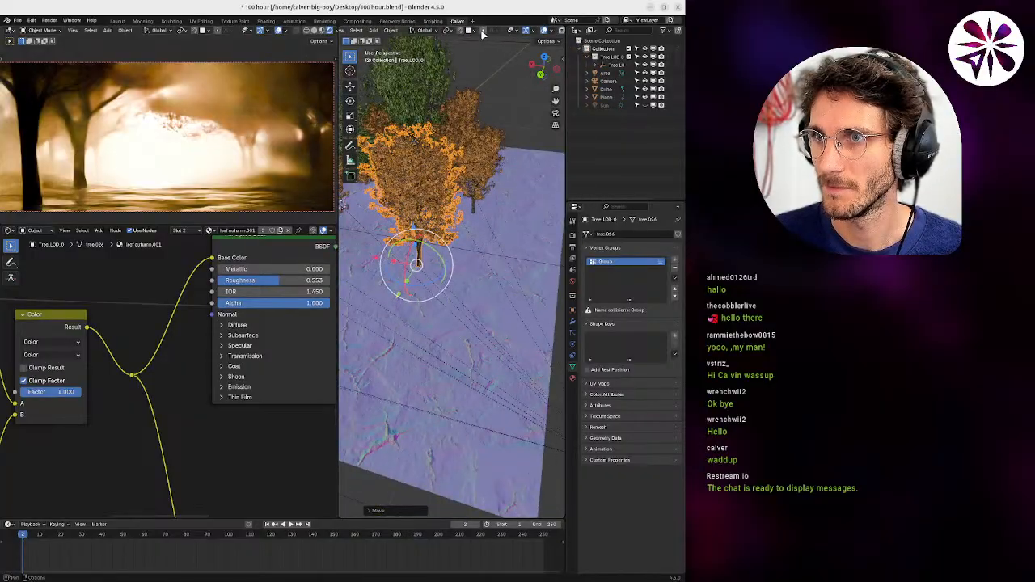
click(472, 32)
key(g)
click(454, 272)
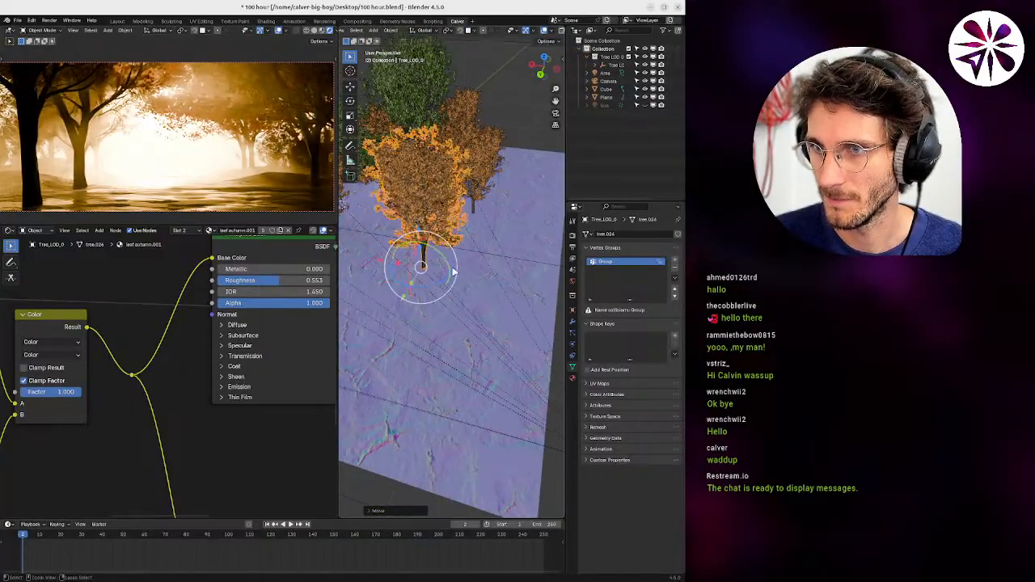
middle_drag(453, 272, 463, 232)
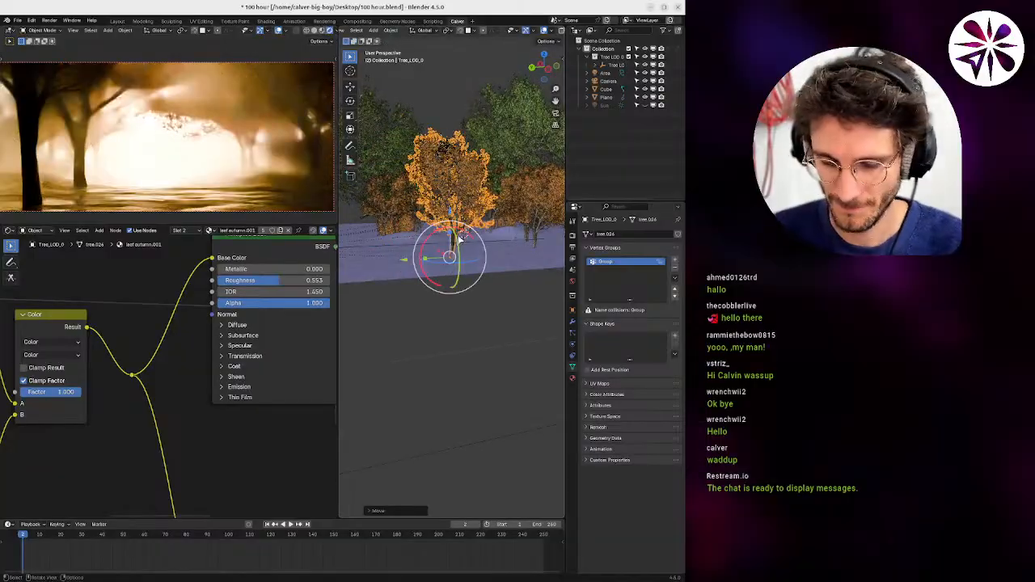
Move Tree_LOD_0 in top view closer to the neighbouring green tree.
key(KP_7)
scroll(474, 276, down, 1)
key(g)
click(499, 263)
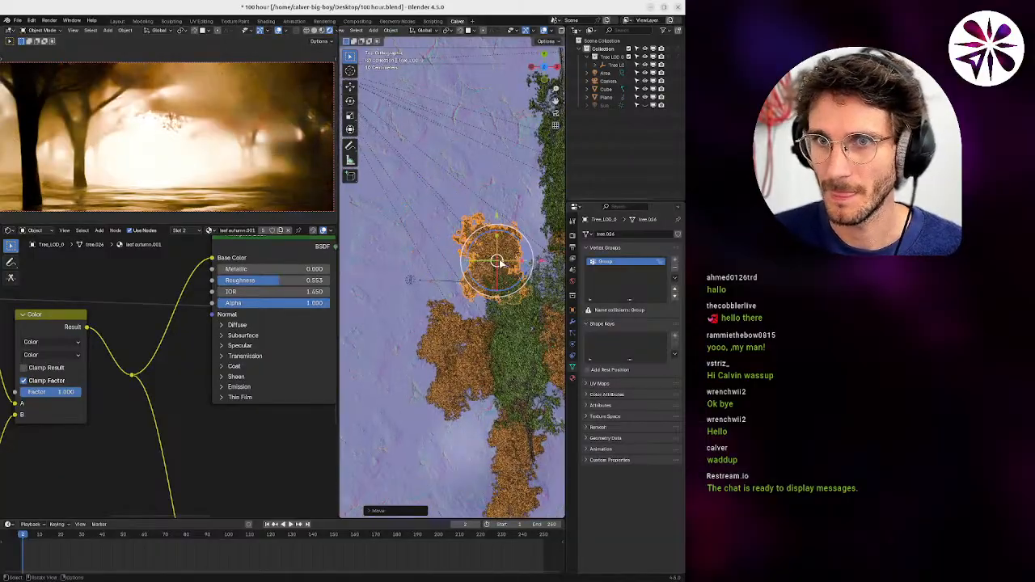
key(g)
click(502, 269)
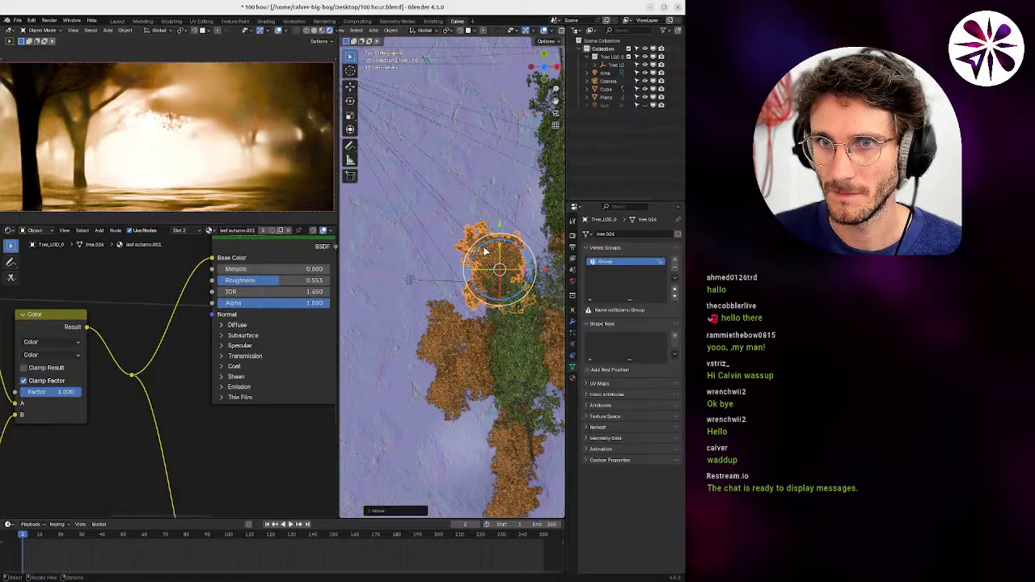
Reposition Tree_LOD_0 through the camera view, placing it on the right side of the clearing.
key(KP_0)
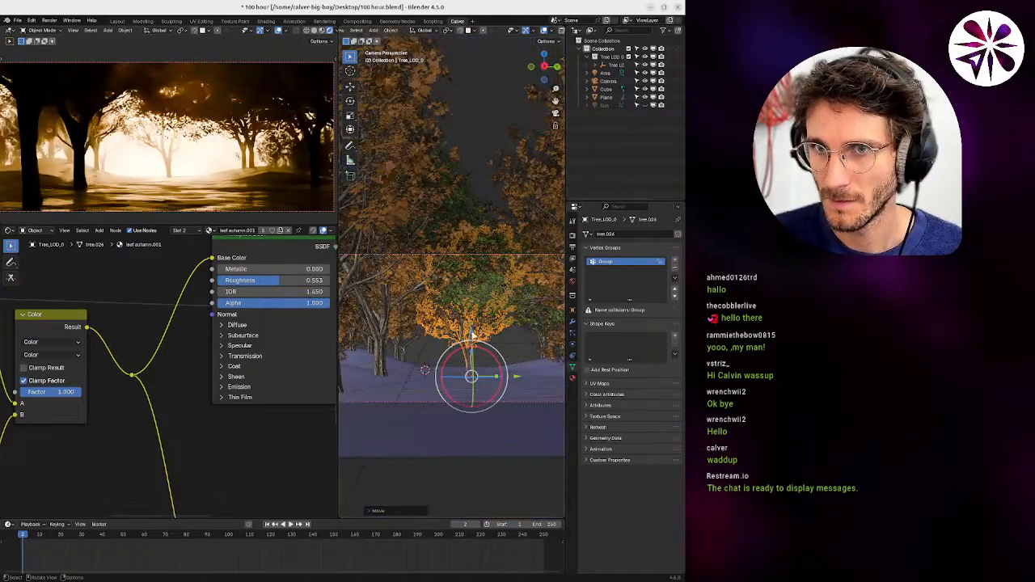
key(g)
click(541, 327)
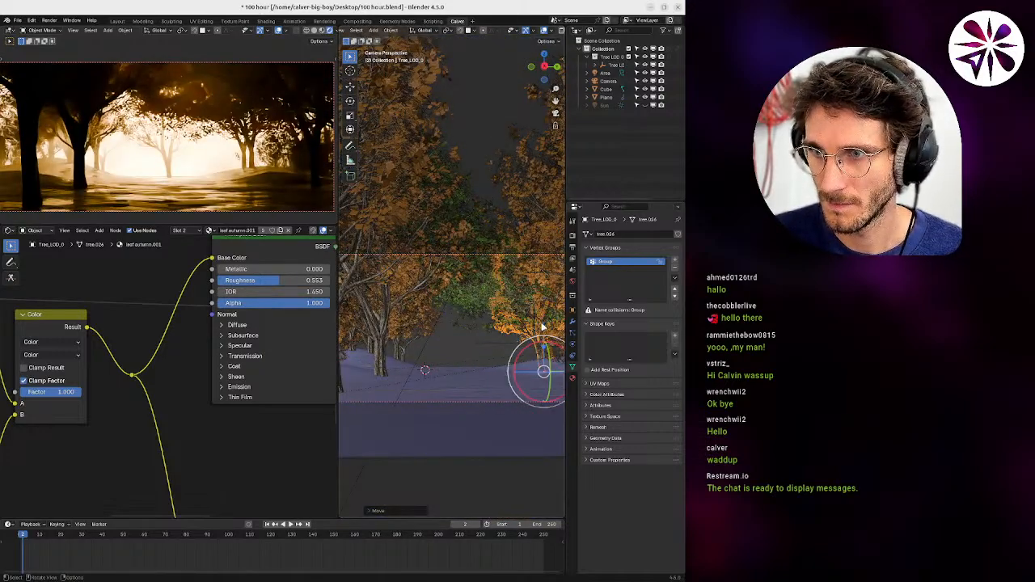
key(g)
click(532, 327)
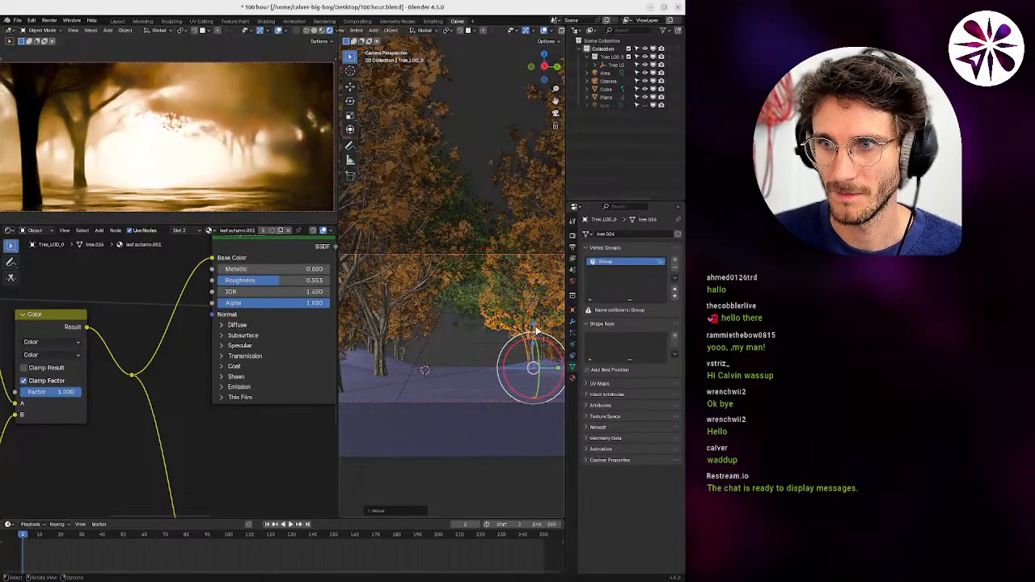
key(g)
click(516, 330)
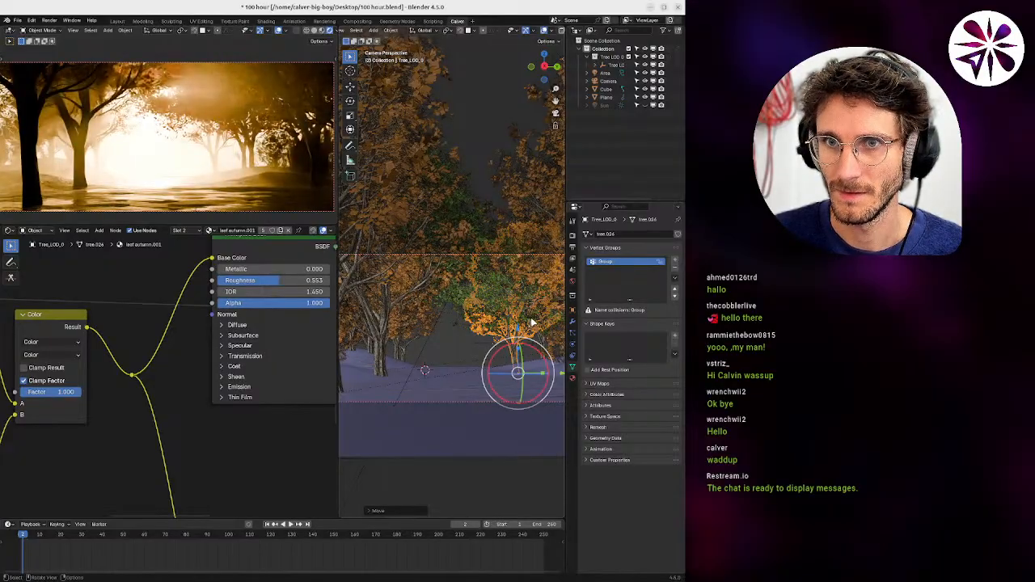
Rotate Tree_LOD_0 around its vertical axis in top view.
key(KP_7)
shift+middle_drag(513, 316, 450, 331)
key(r)
click(490, 272)
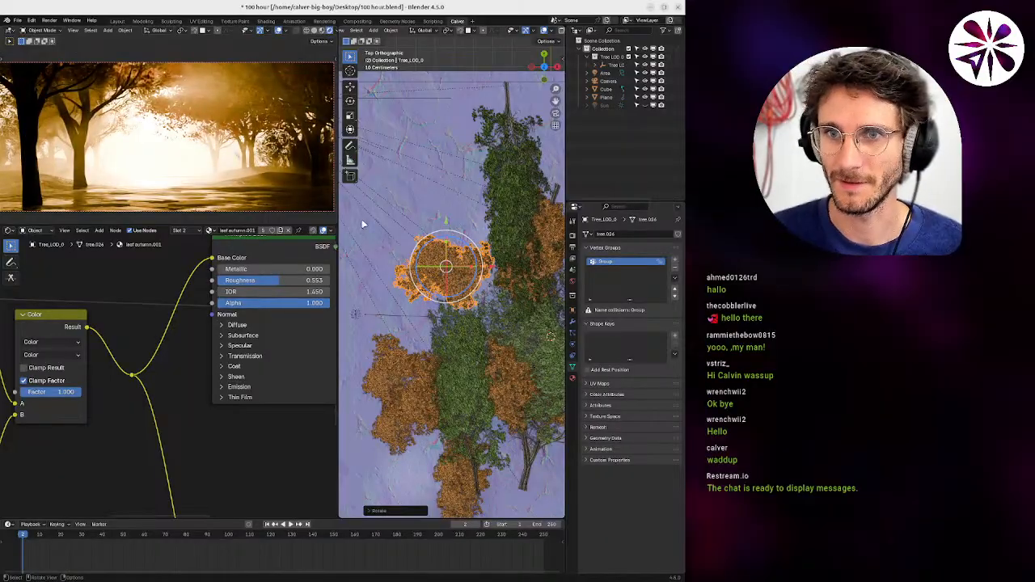
Select the area light again and narrow its beam Spread to 90°.
middle_drag(363, 225, 433, 311)
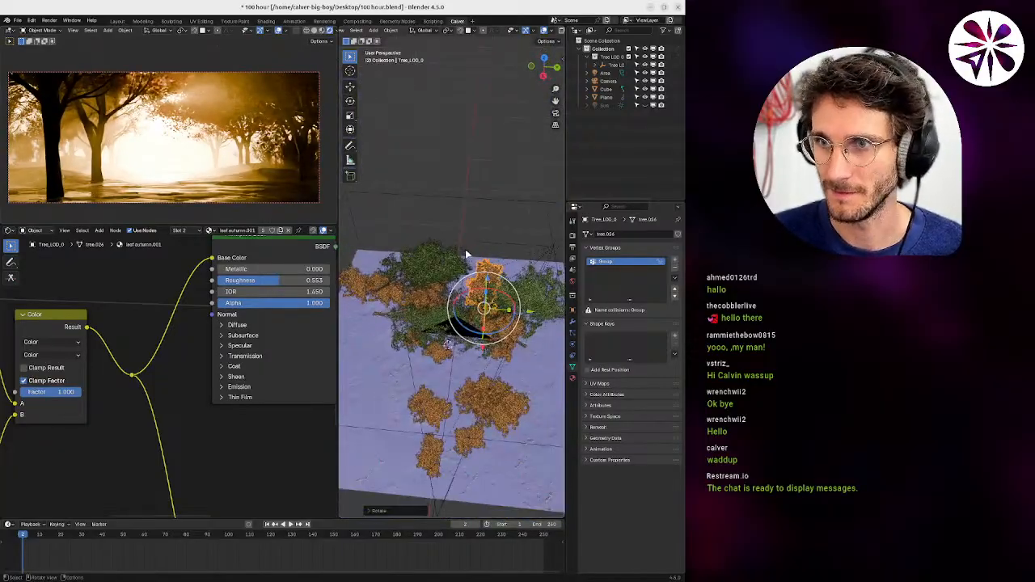
click(467, 254)
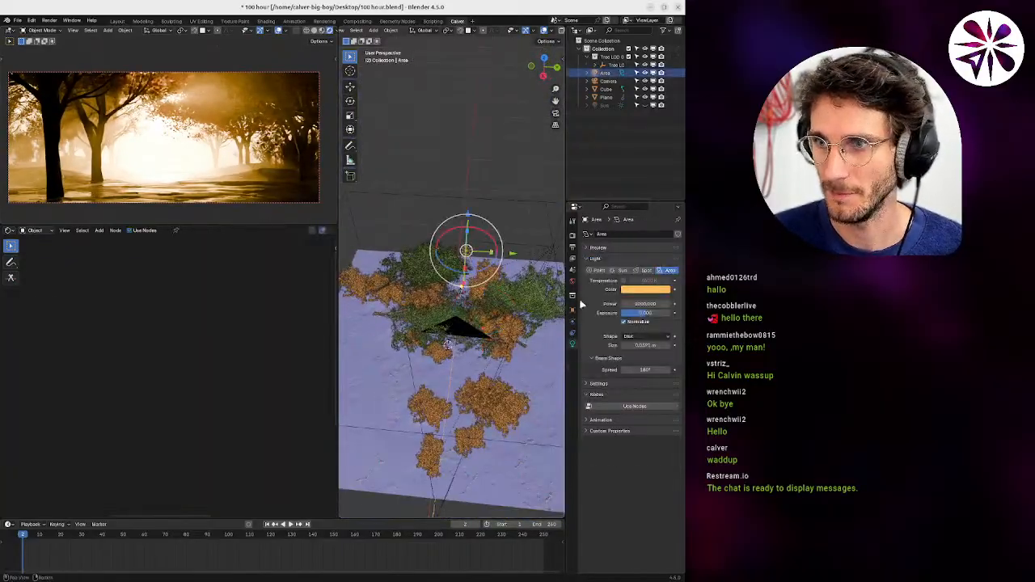
click(639, 374)
text(40)
key(Return)
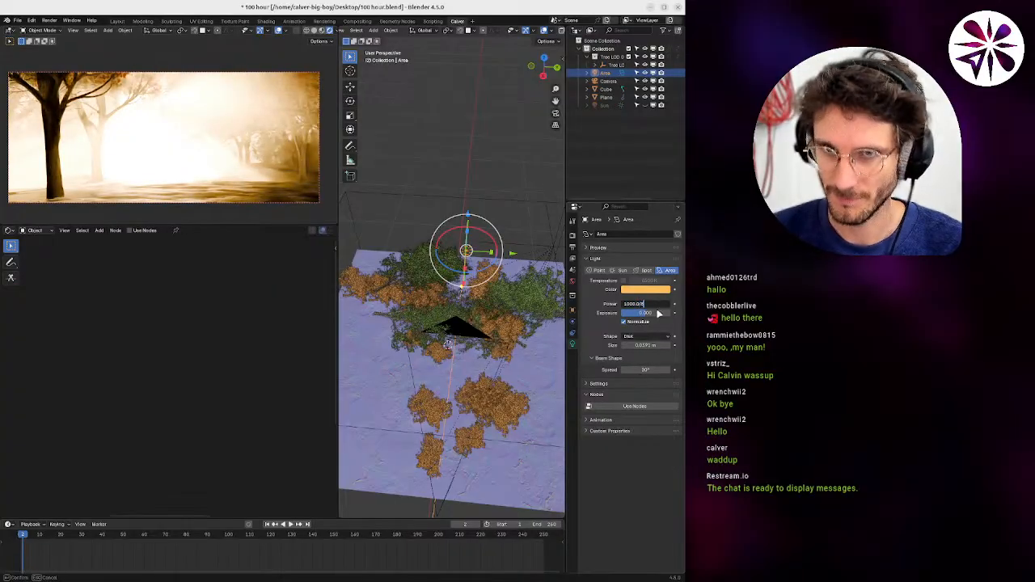
Divide the area light's Power of 1000 by 8 and the result by 4, bringing it to 31.25.
key(Return)
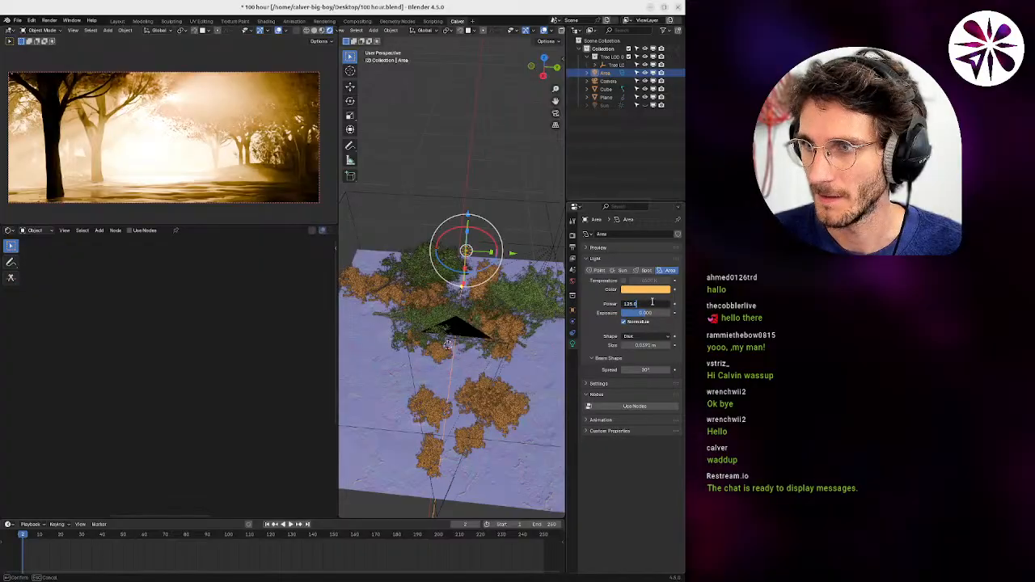
text(/4)
key(Return)
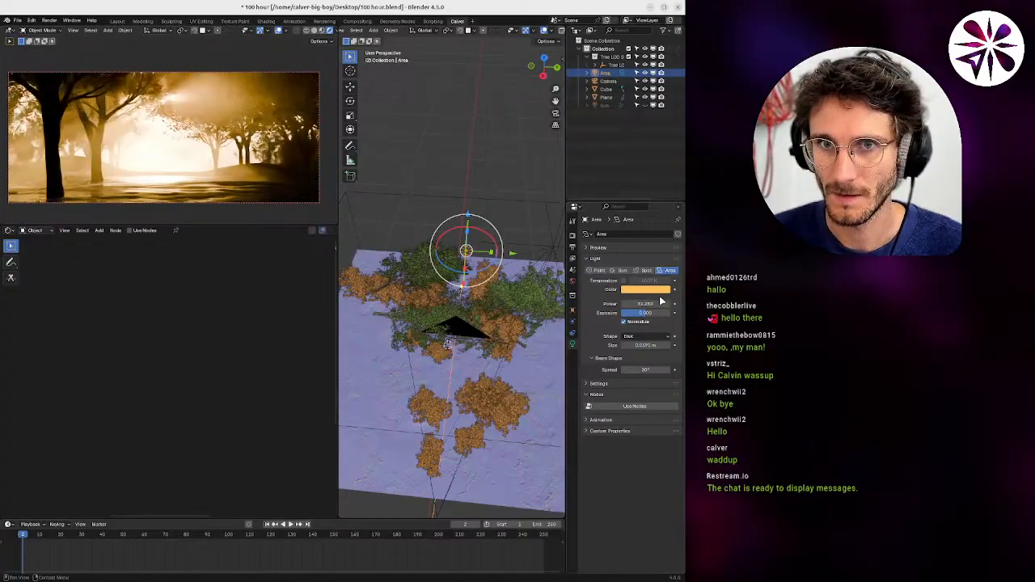
Narrow the area light's beam Spread to 10°.
click(643, 371)
text(1)
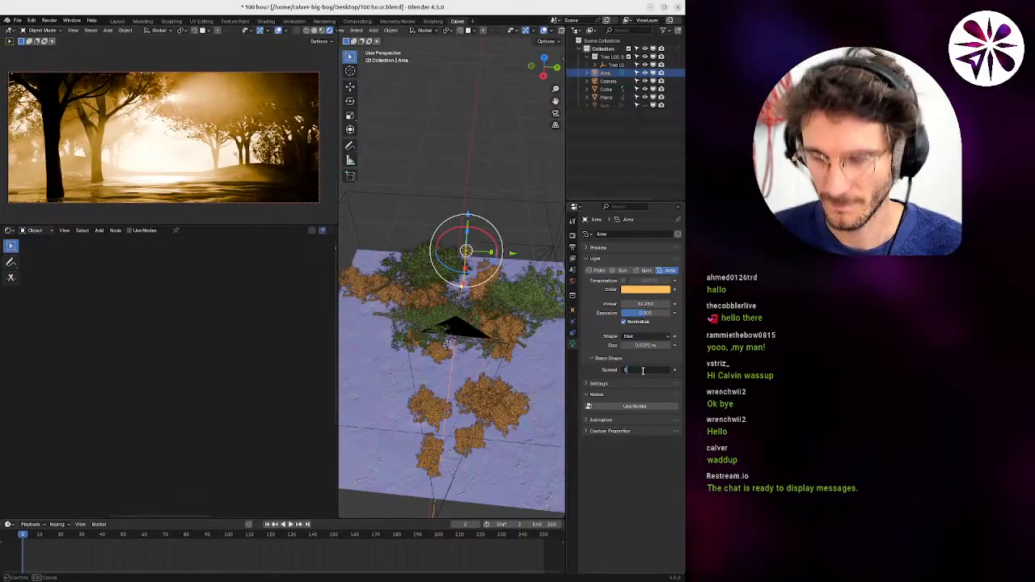
text(0)
key(Return)
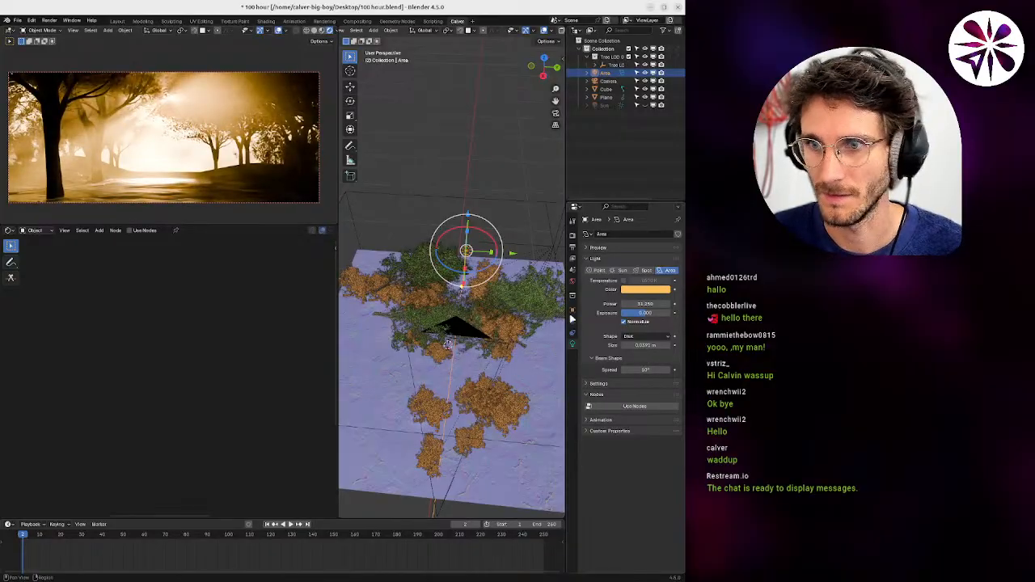
Rotate the area light slightly in top view to adjust the direction of its beam.
middle_drag(533, 324, 483, 321)
key(KP_7)
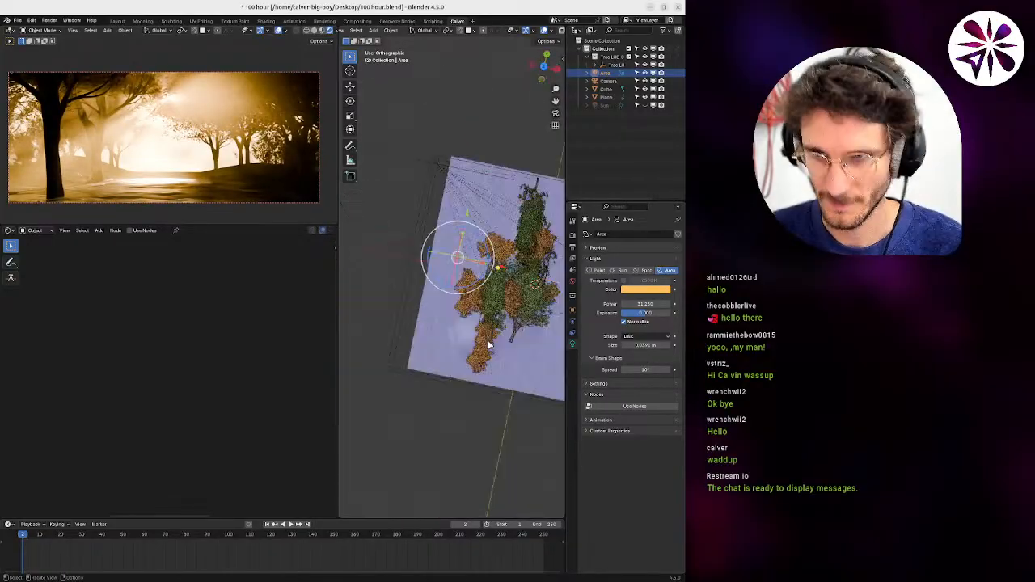
key(r)
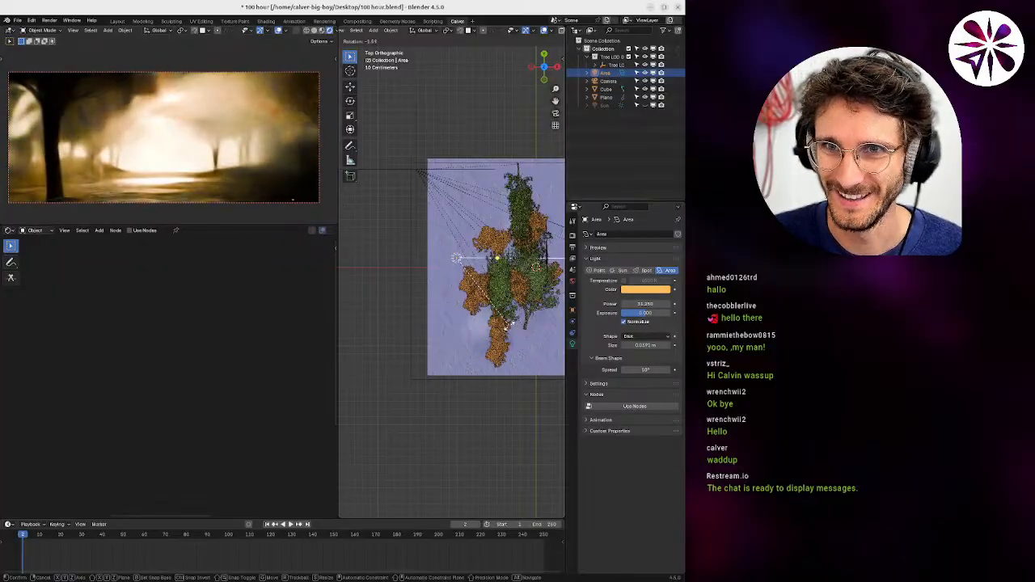
click(531, 322)
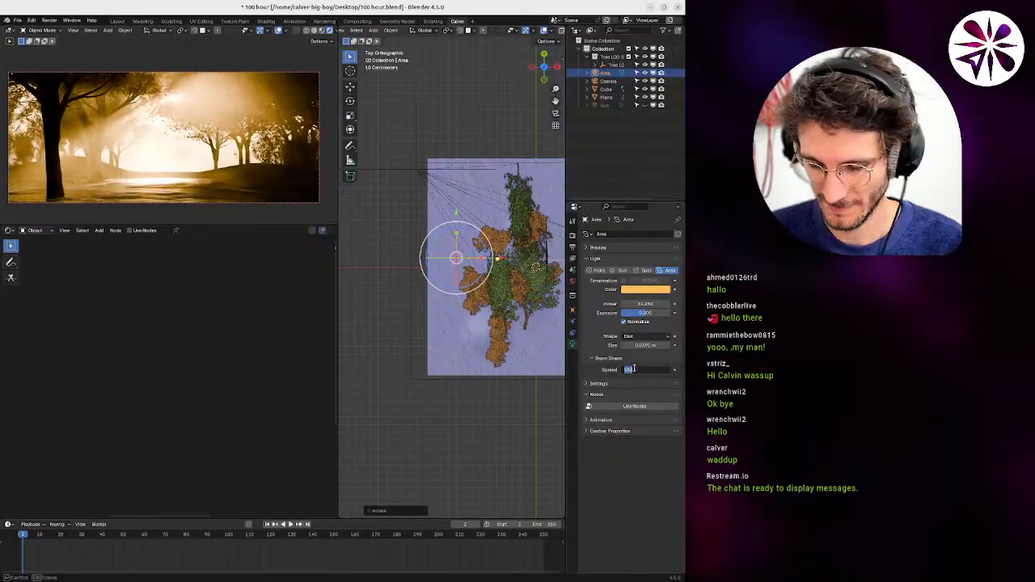
Set the area light's beam Spread to 20° and its Power to 40.
text(20)
key(Return)
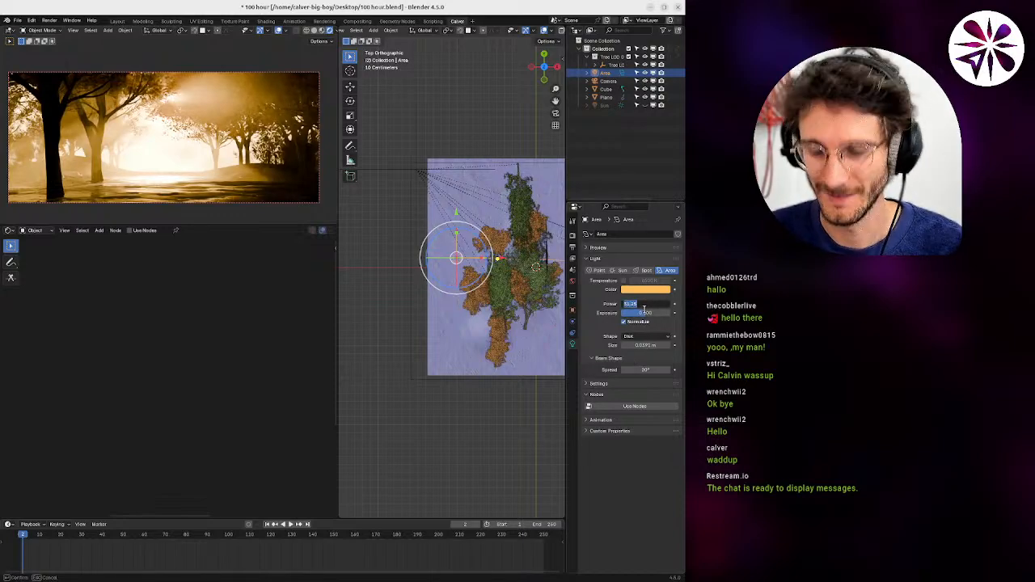
text(40)
key(Return)
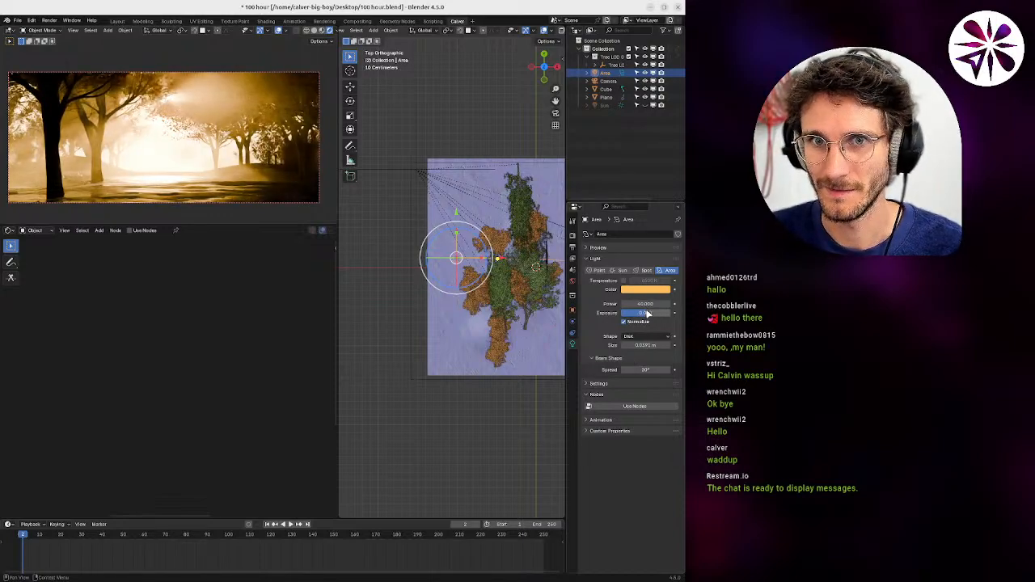
Make a linked duplicate of Tree_LOD_0.001 and place it near the far edge of the ground plane.
middle_drag(411, 225, 362, 206)
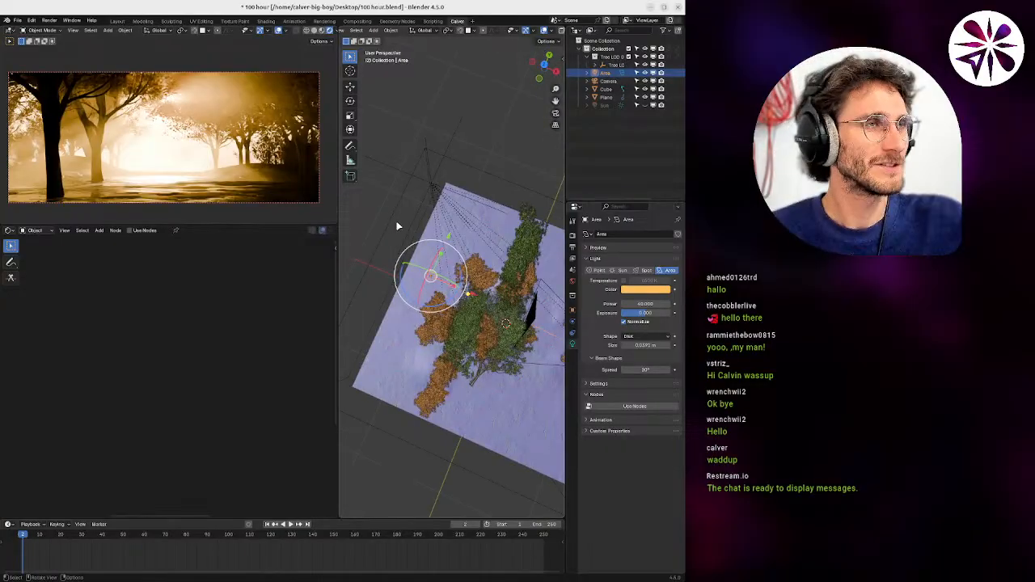
middle_drag(428, 250, 451, 296)
click(429, 314)
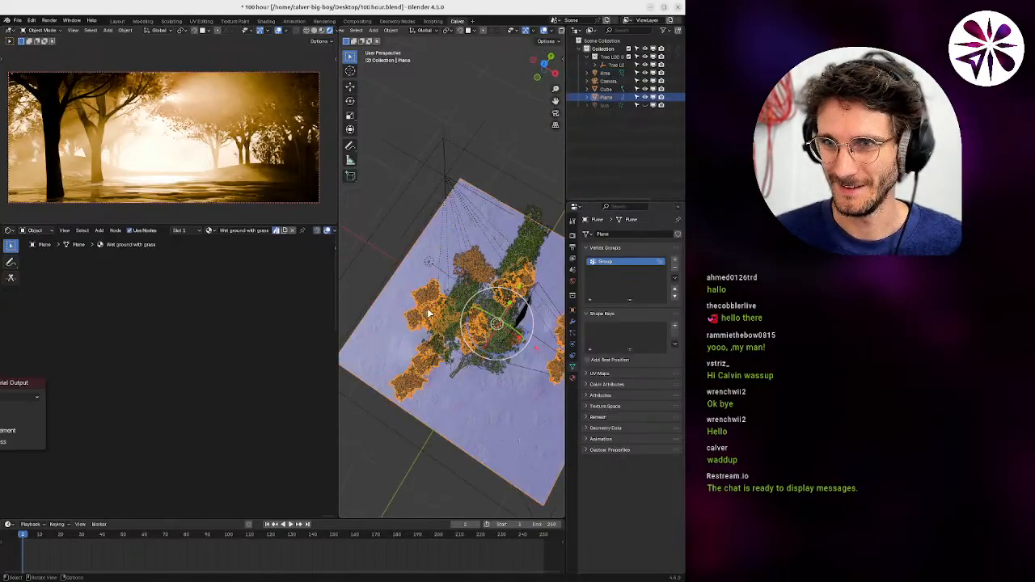
click(458, 321)
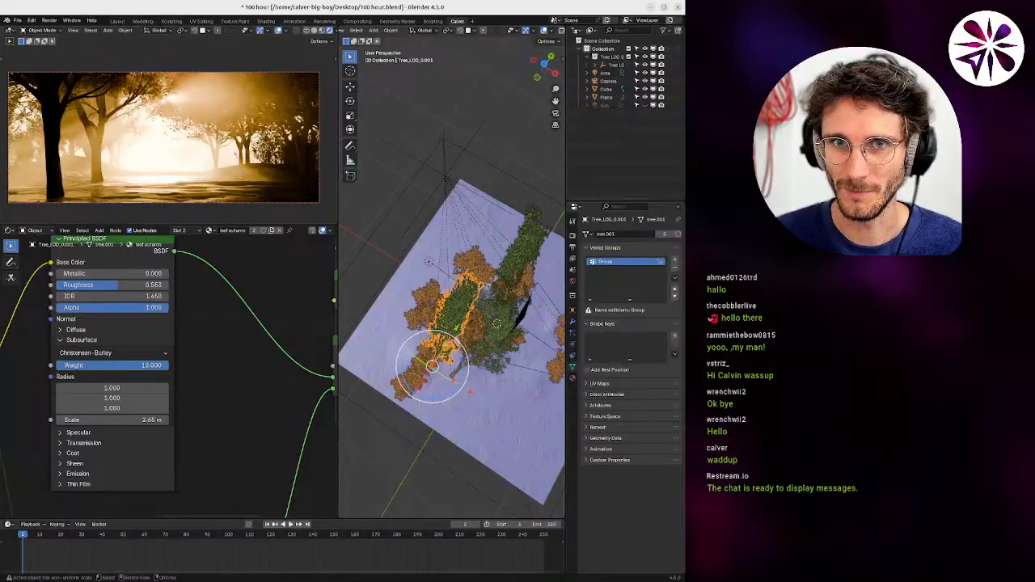
middle_drag(447, 291, 436, 314)
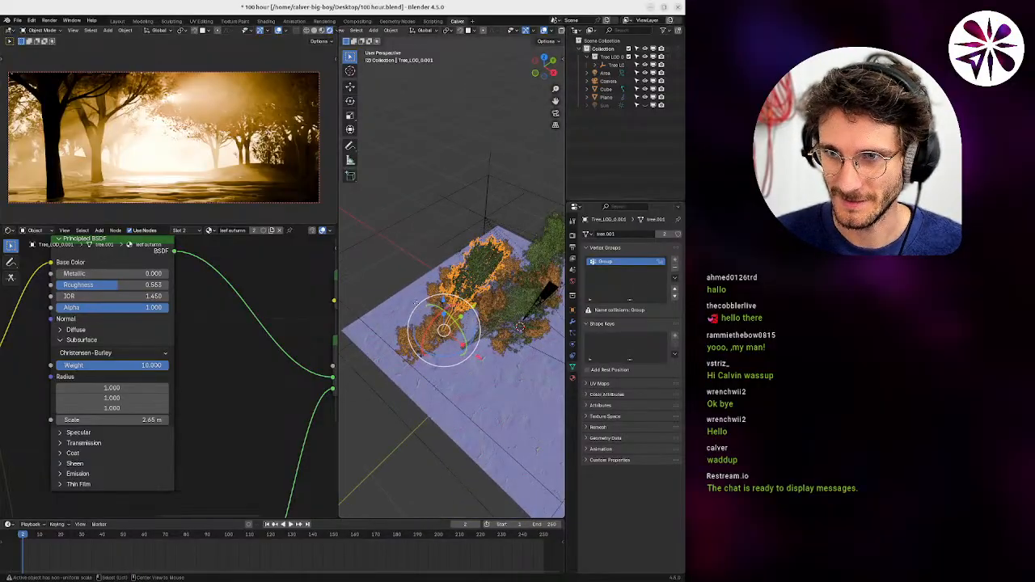
key(alt+d)
click(426, 317)
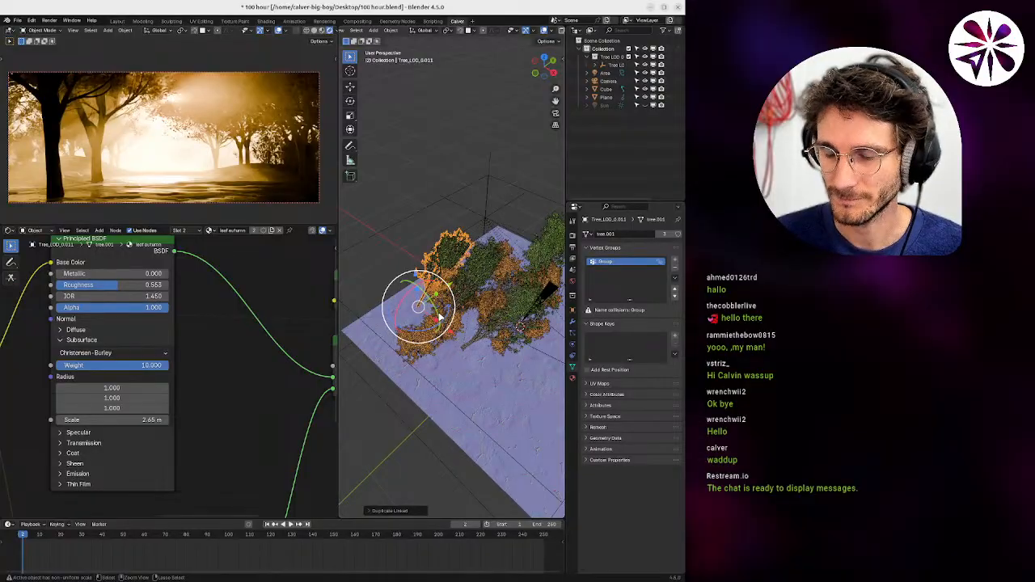
Clear the duplicated tree's rotation and rotate it around the X axis until it stands upright.
key(alt+r)
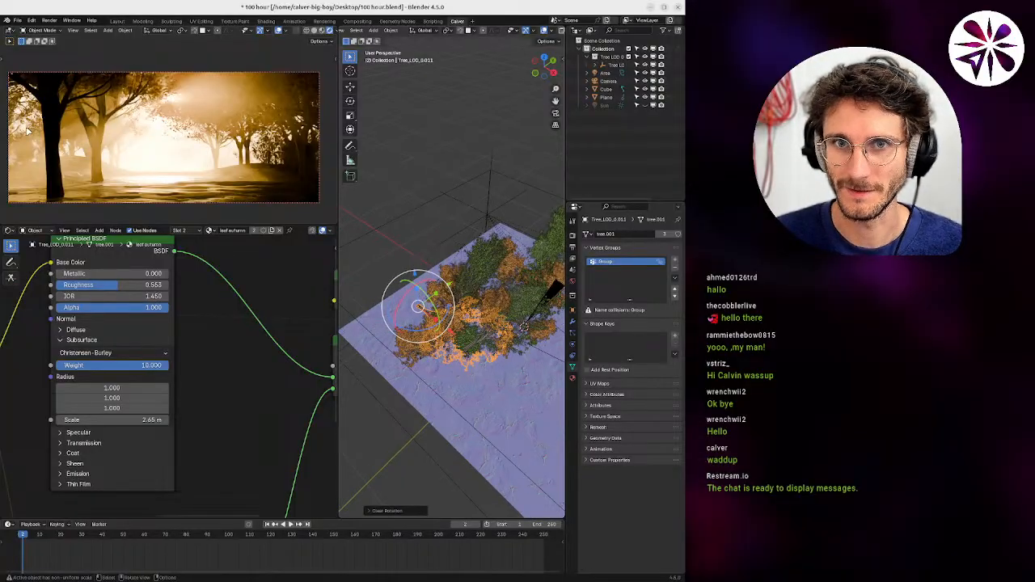
middle_drag(418, 299, 412, 297)
key(r)
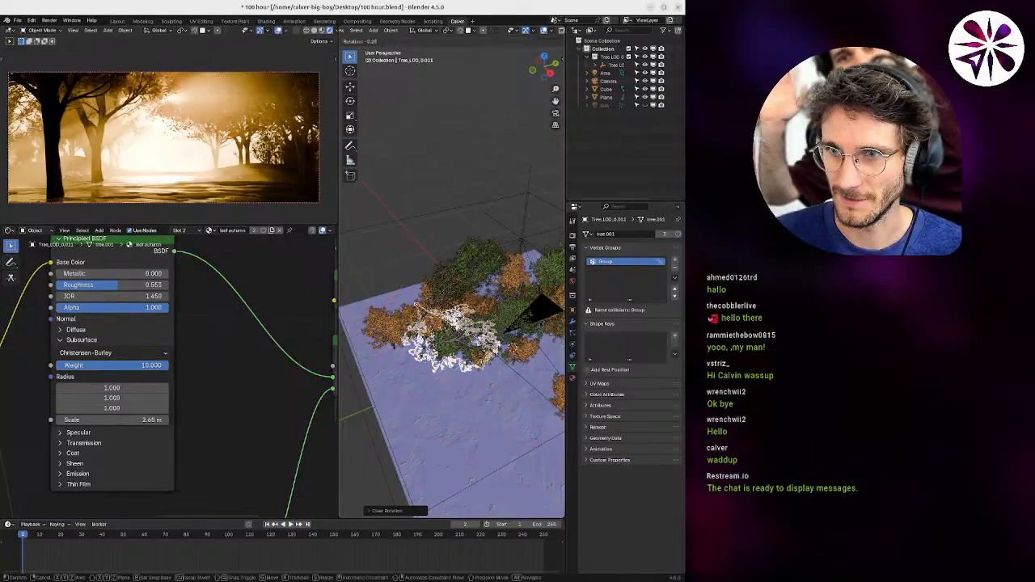
key(x)
click(411, 288)
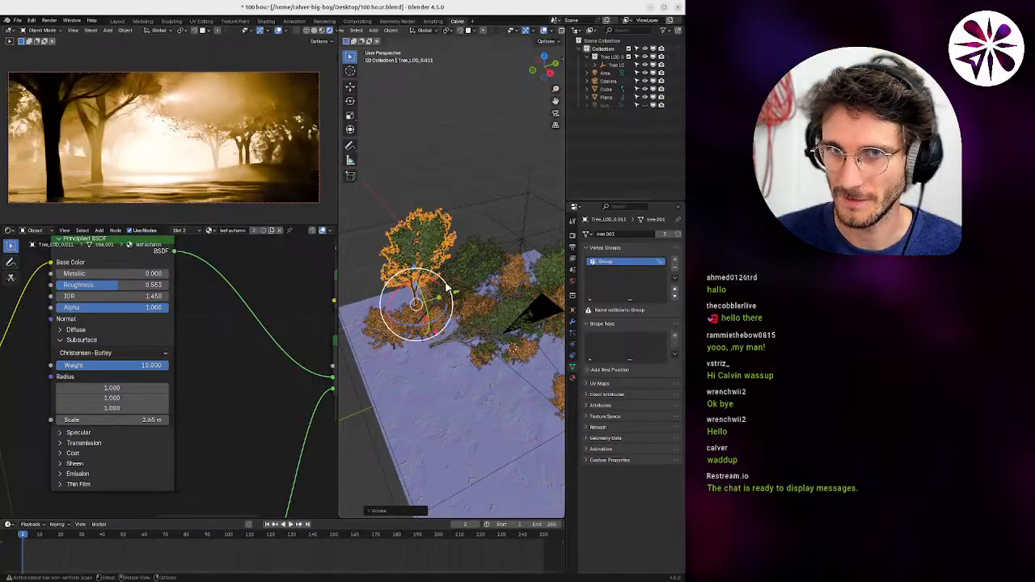
Reposition the duplicated tree through the camera view, setting its base at ground level in the background.
key(g)
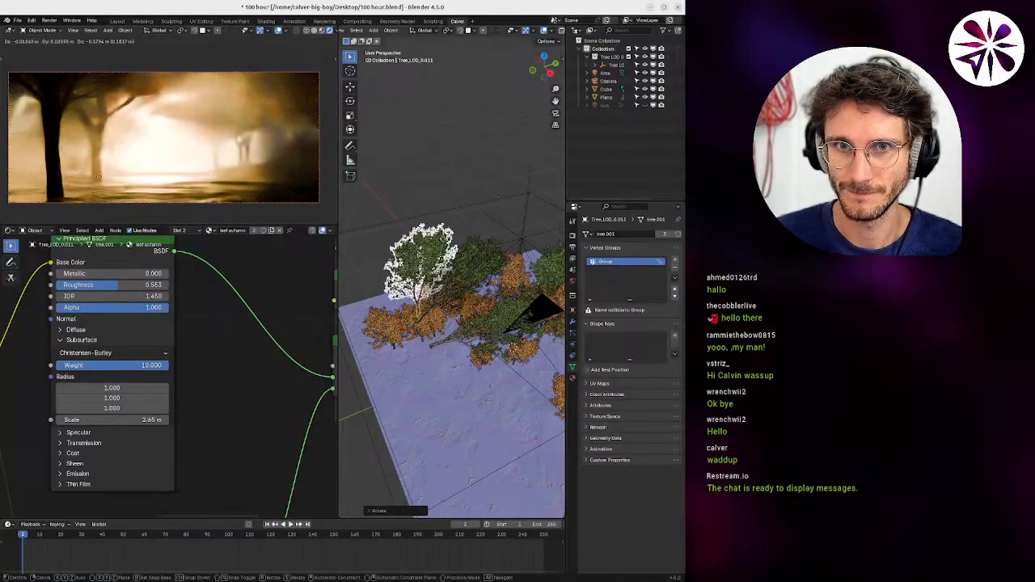
click(141, 177)
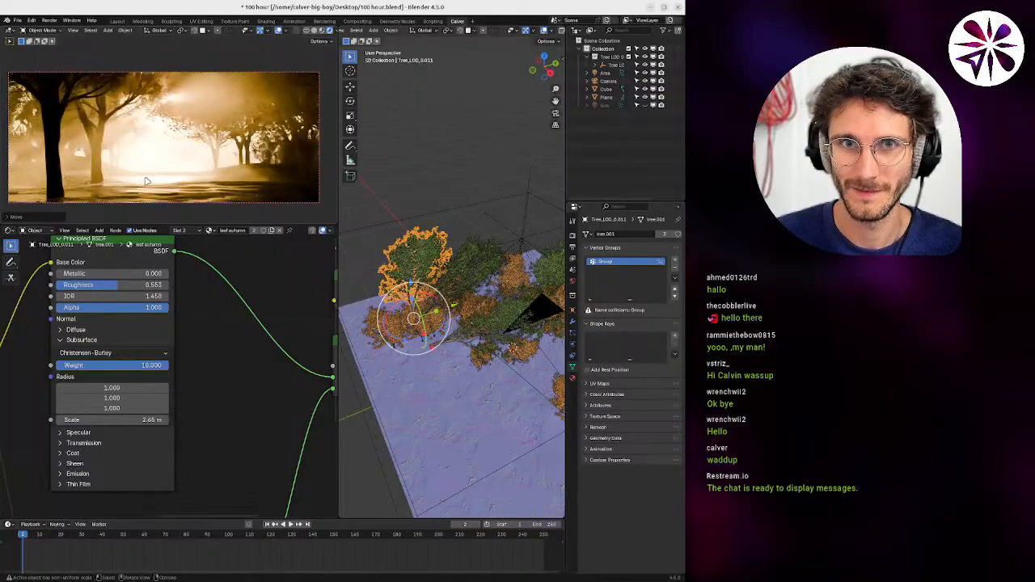
key(g)
click(143, 173)
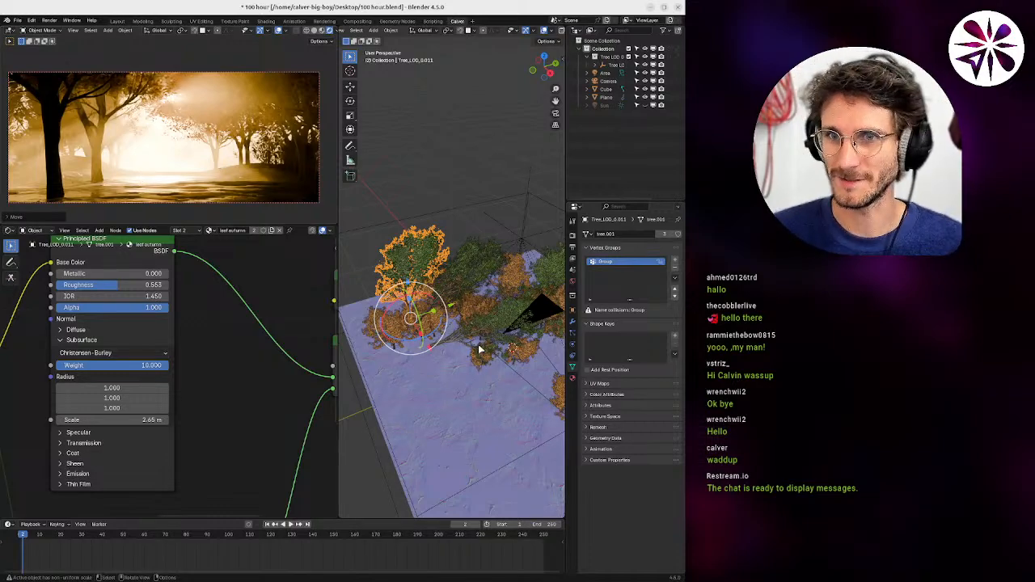
Select the area light and move it along the X axis, farther back behind the trees.
middle_drag(478, 349, 443, 275)
click(398, 127)
click(400, 216)
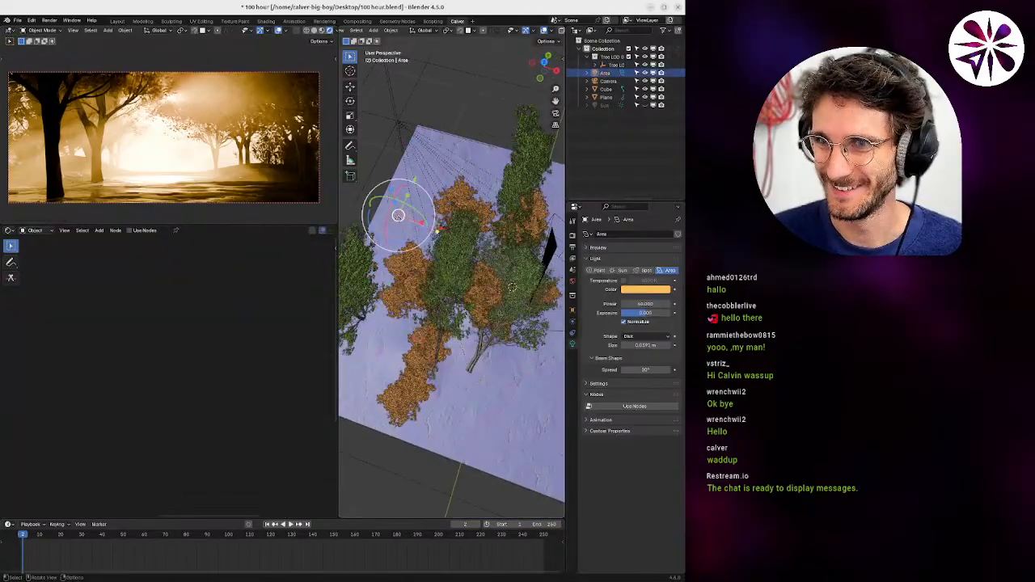
key(g)
key(x)
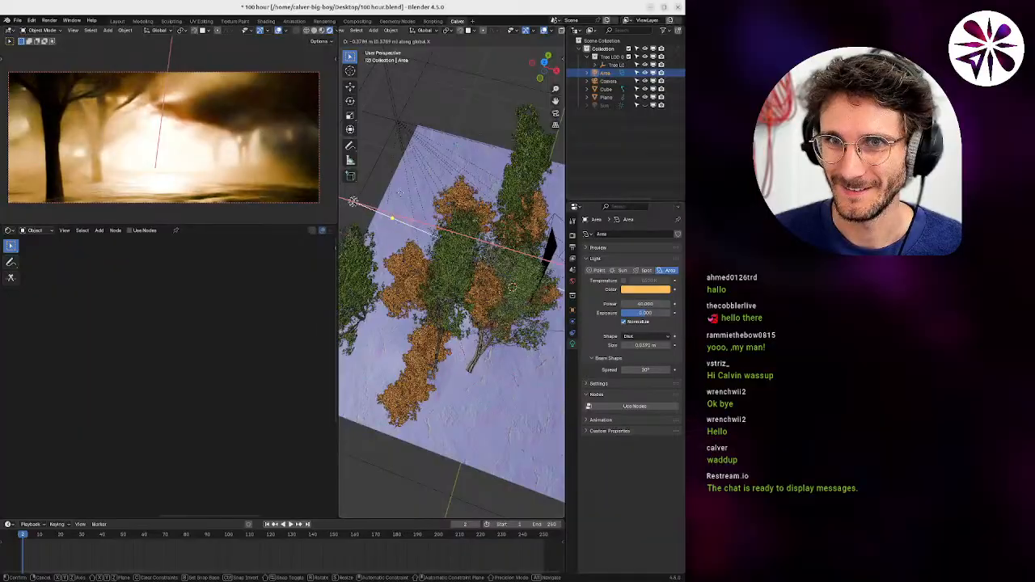
click(411, 194)
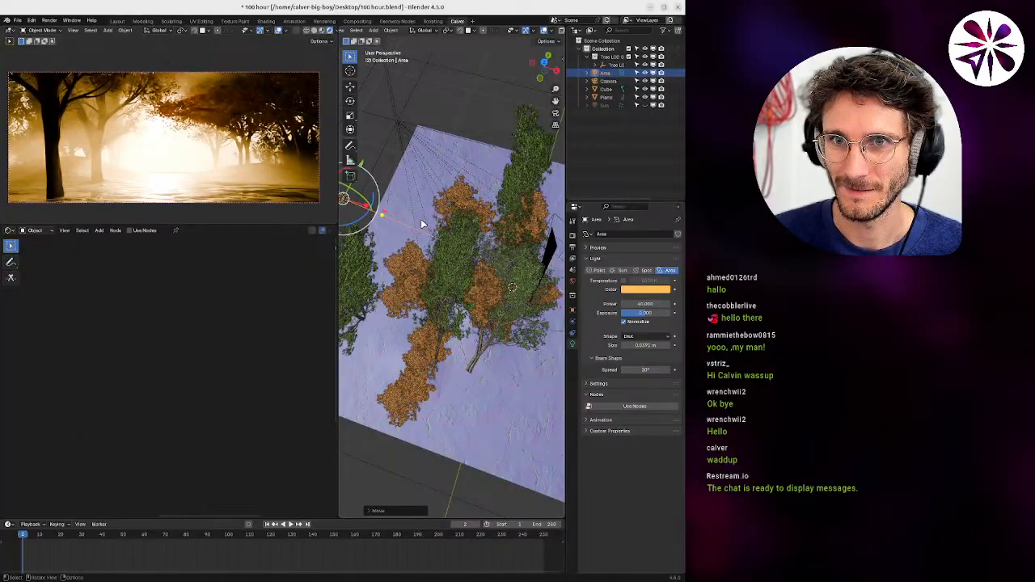
Reposition the area light through the camera view and save the file.
key(g)
click(230, 154)
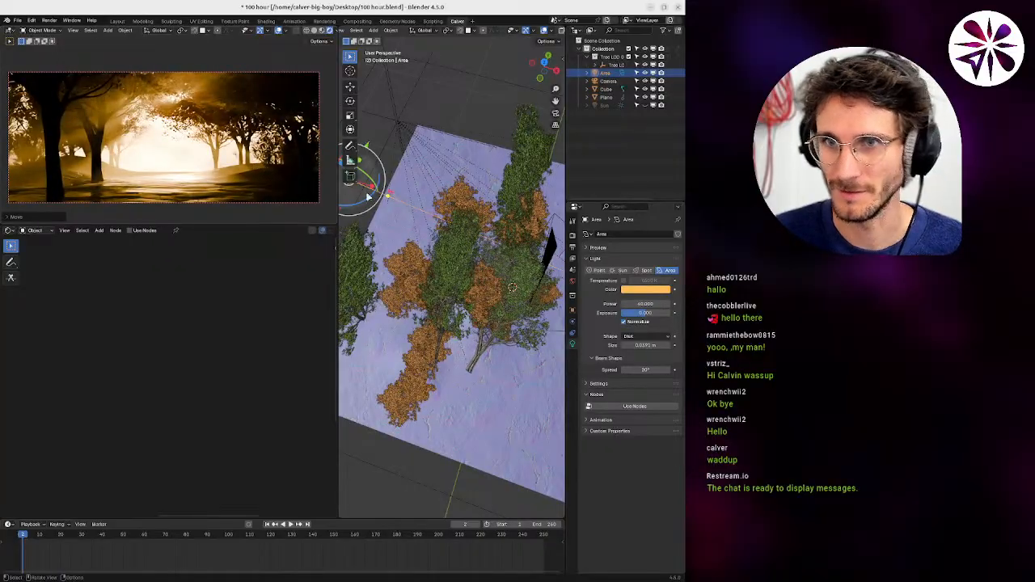
middle_drag(498, 241, 452, 138)
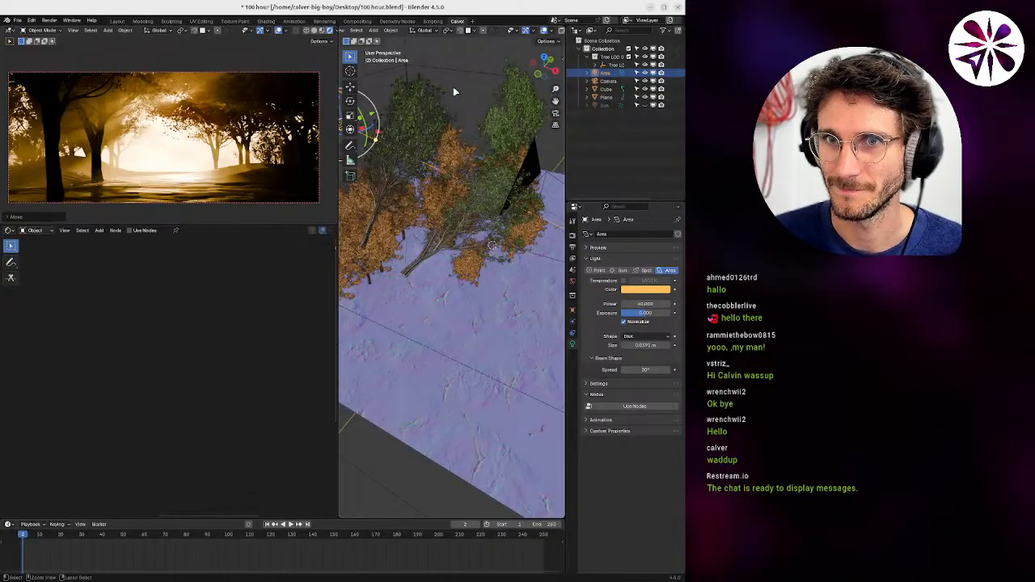
key(ctrl+s)
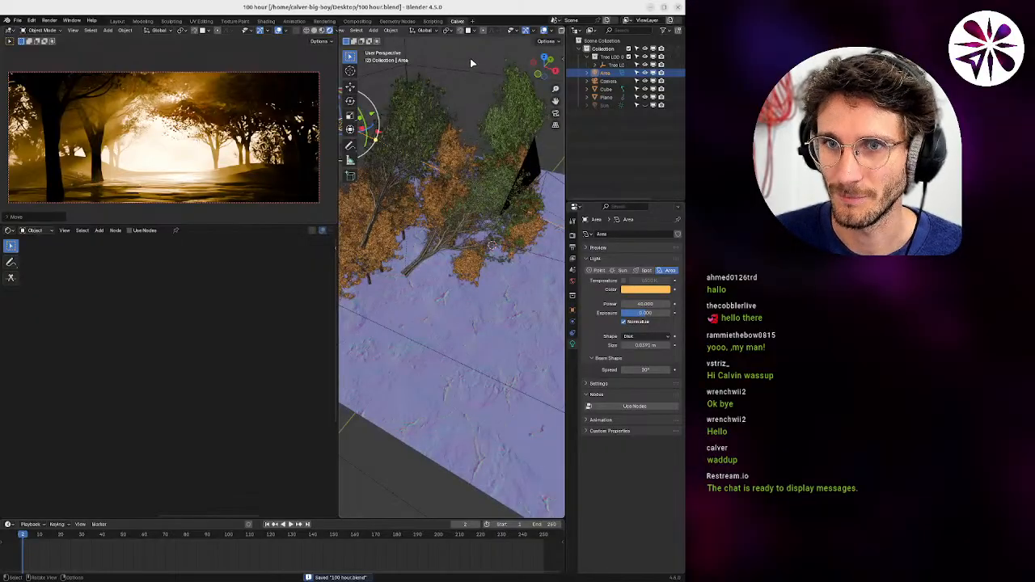
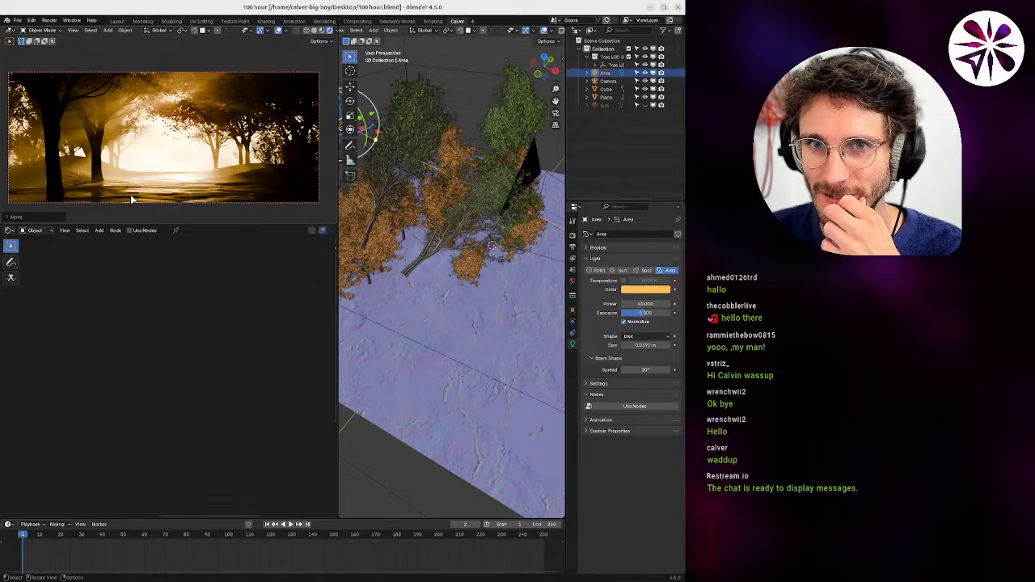
Reduce the area light's beam Spread to about 15.5° and fine-tune its rotation in top view.
mouse_move(645, 371)
mouse_down()
mouse_move(590, 361)
mouse_move(628, 364)
mouse_up()
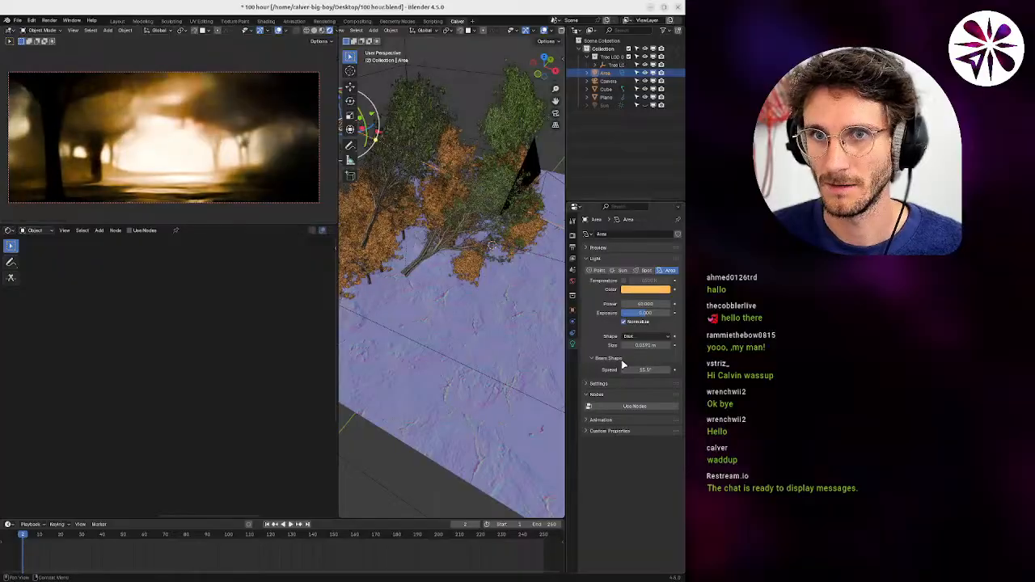
key(KP_7)
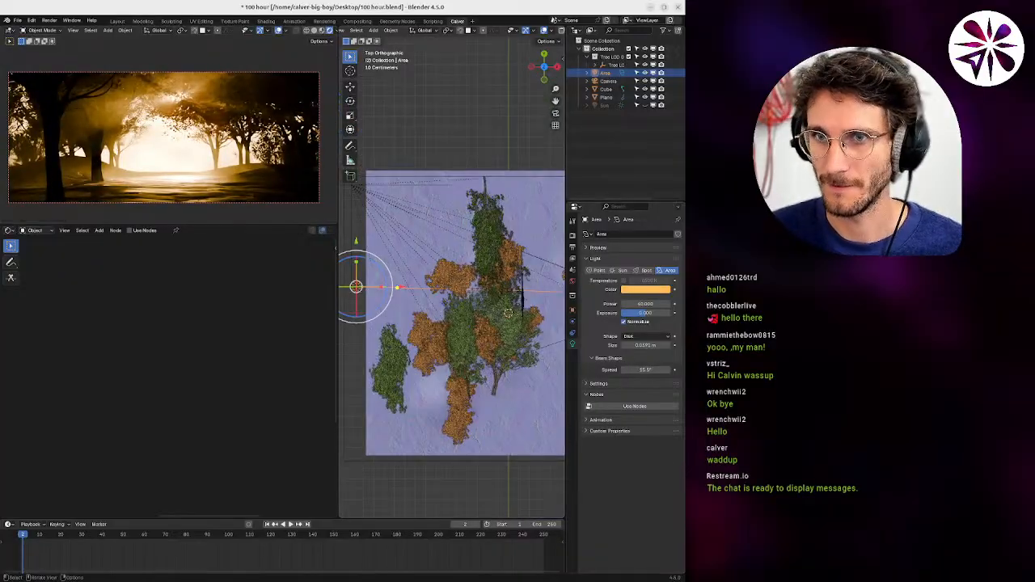
key(r)
click(503, 326)
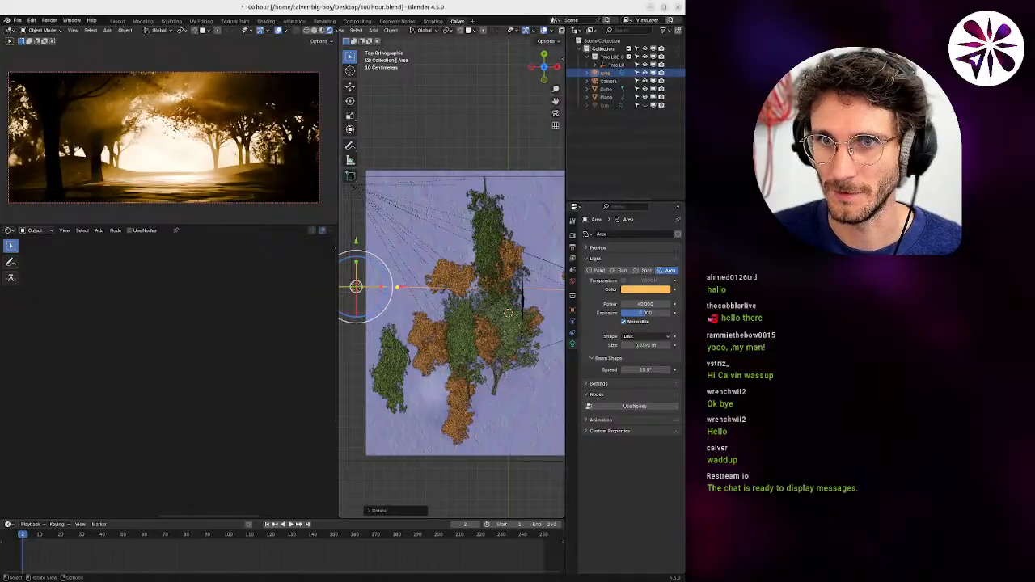
key(r)
shift+click(502, 332)
key(r)
click(506, 324)
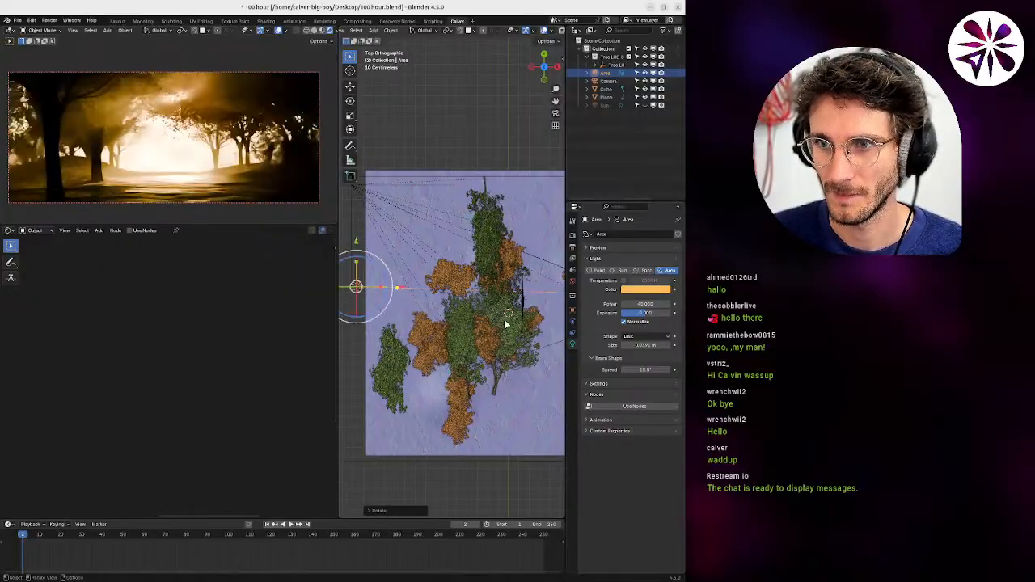
key(r)
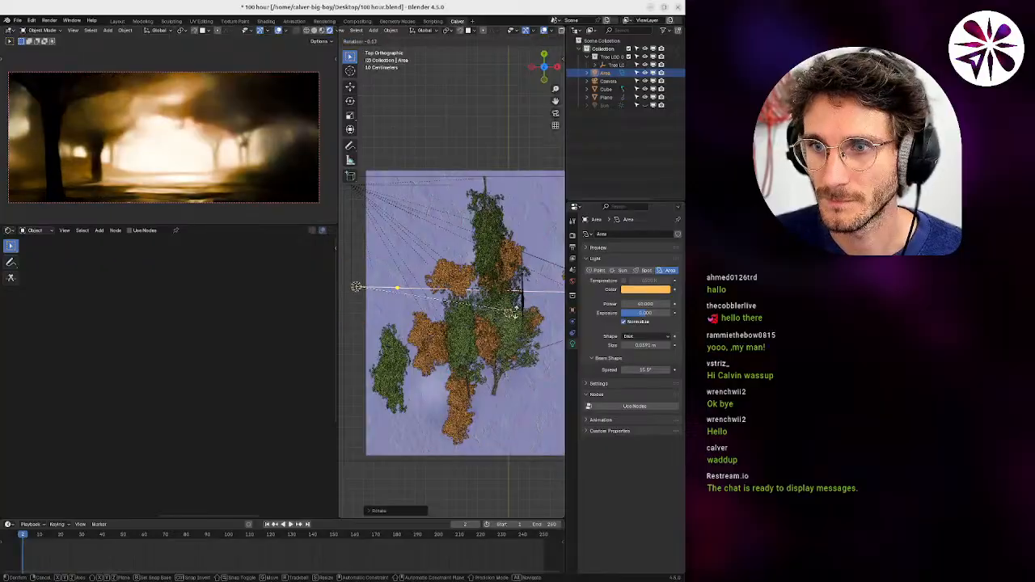
click(516, 288)
key(r)
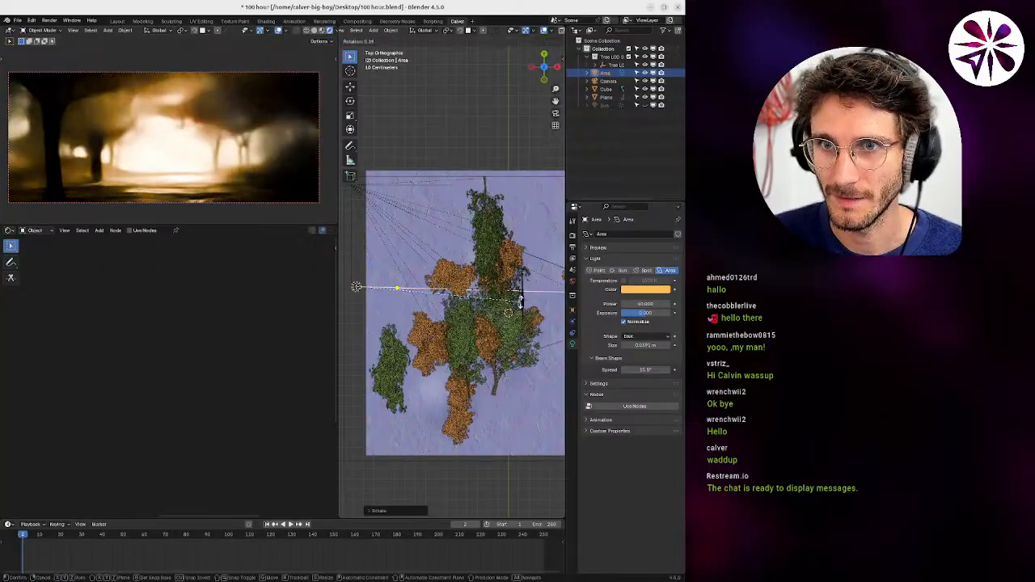
click(521, 305)
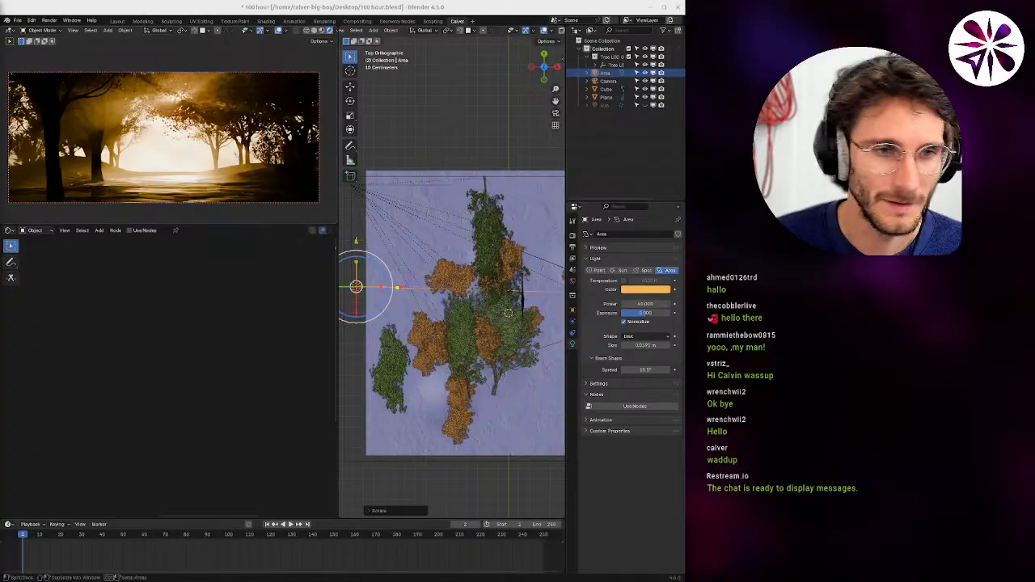
Switch to Discord to examine the Ghost of Tsushima reference image, and return to Blender.
key(alt+Tab)
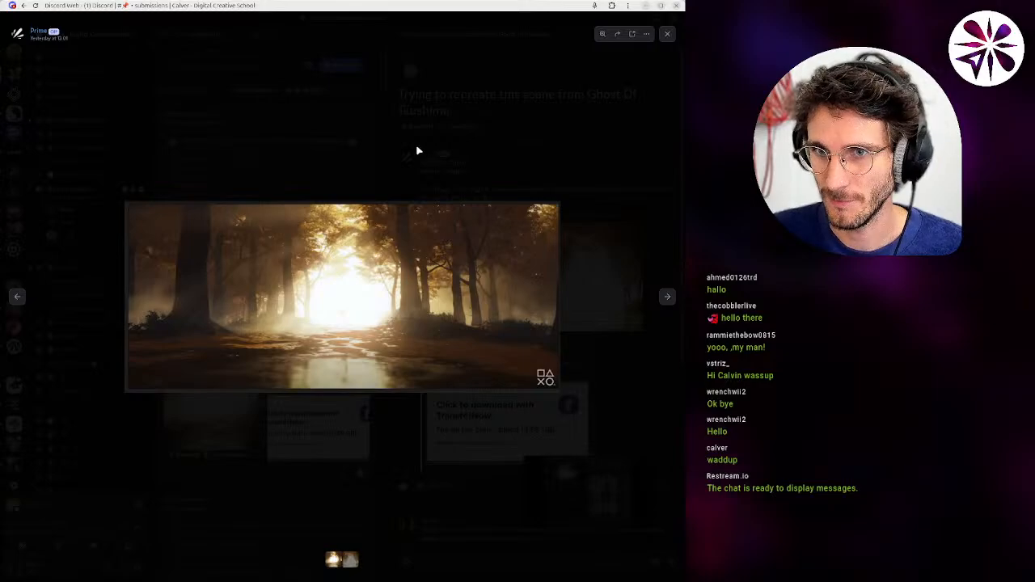
click(418, 149)
key(alt+Tab)
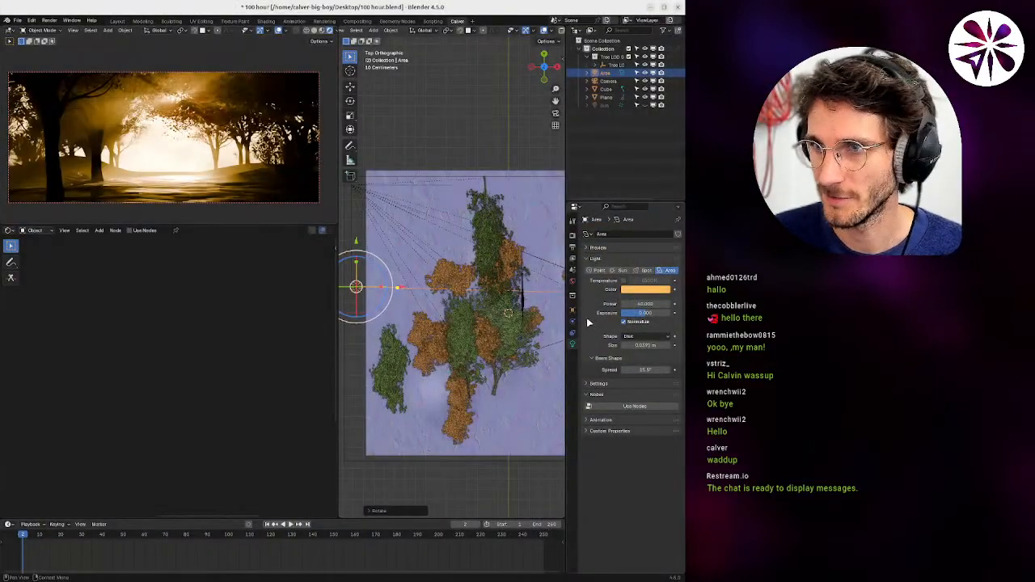
Show the World shader nodes and add a Light Path node.
click(574, 285)
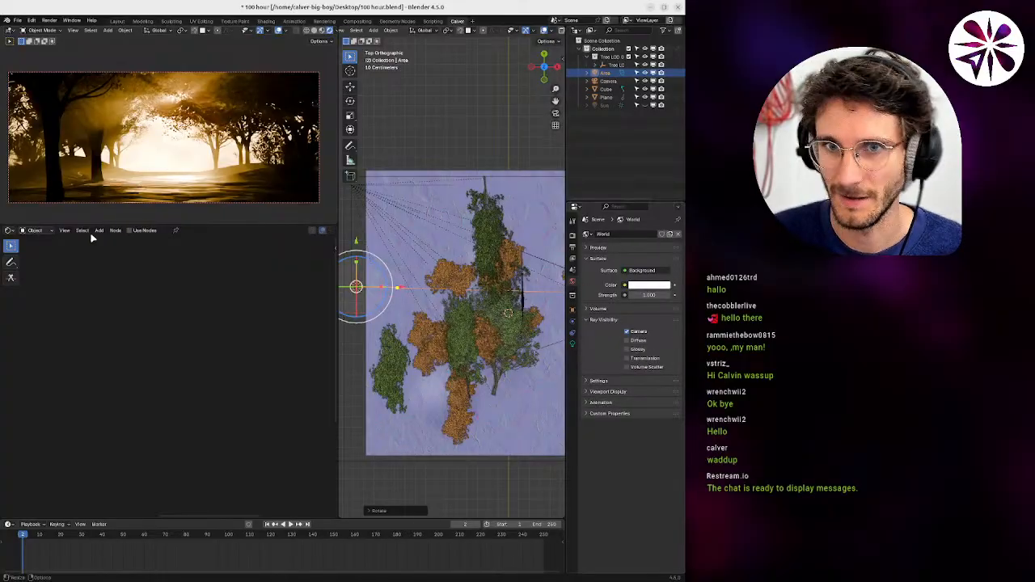
click(35, 233)
click(42, 257)
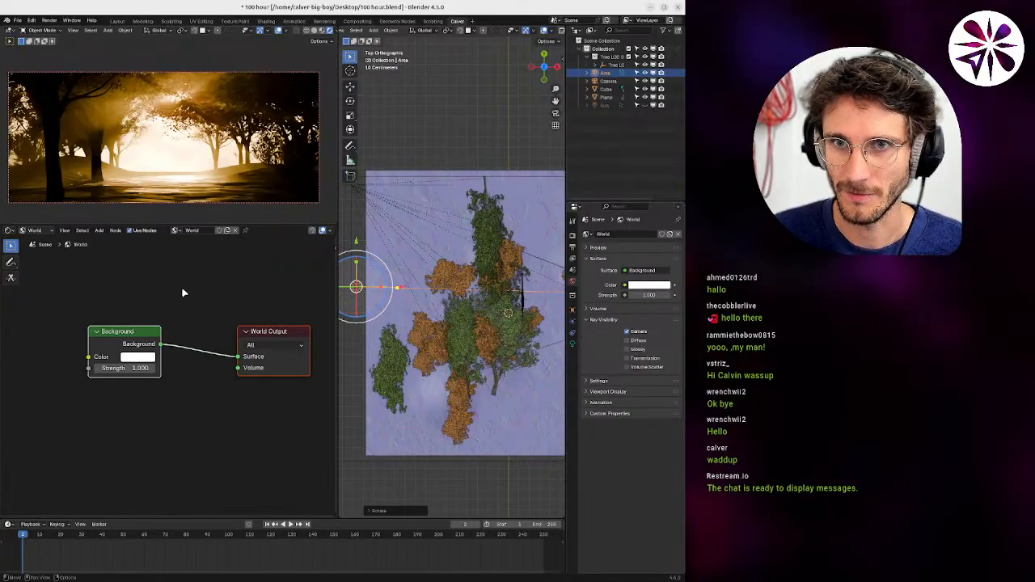
scroll(194, 299, up, 3)
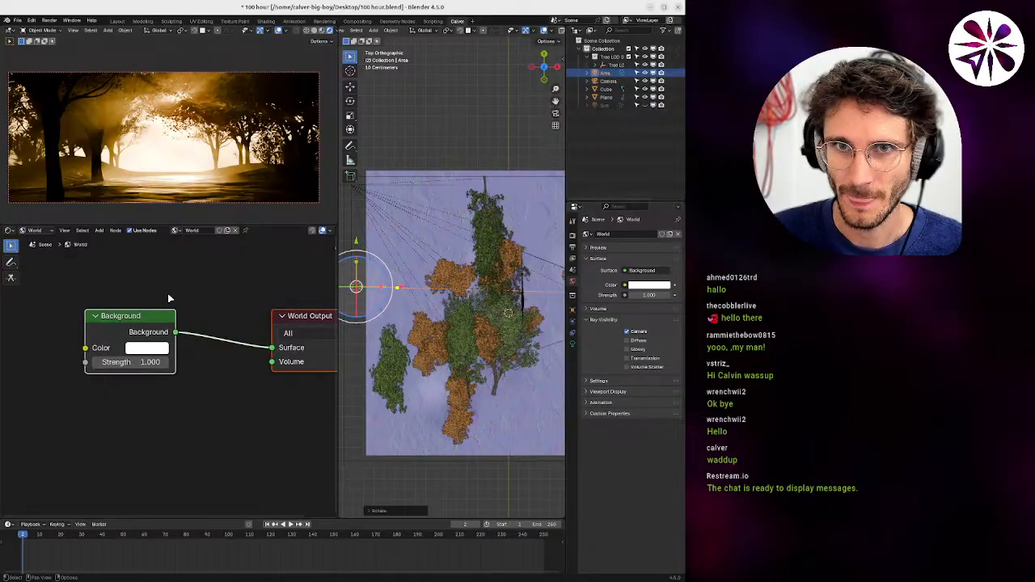
middle_drag(160, 312, 168, 306)
key(shift+a)
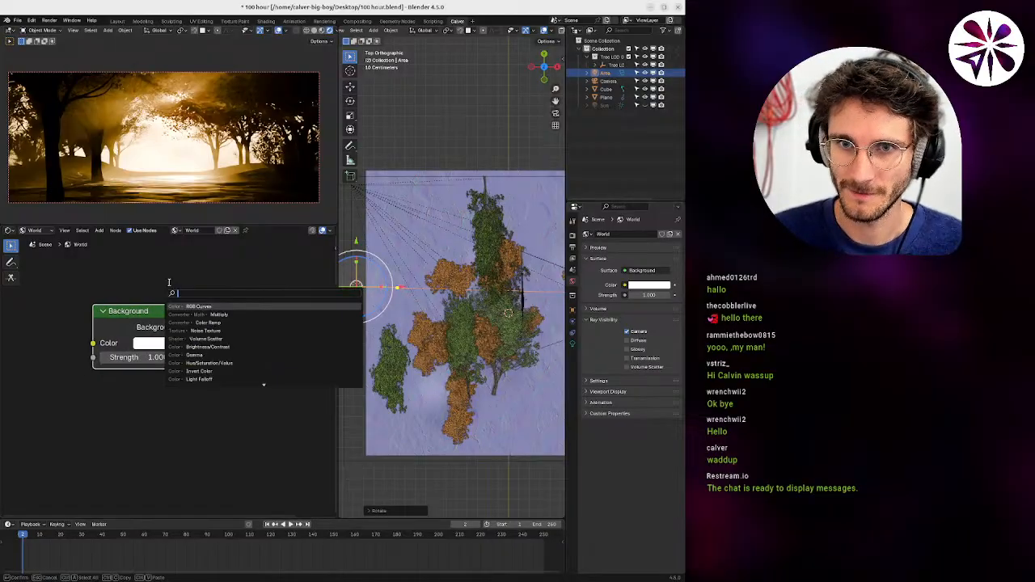
text(path)
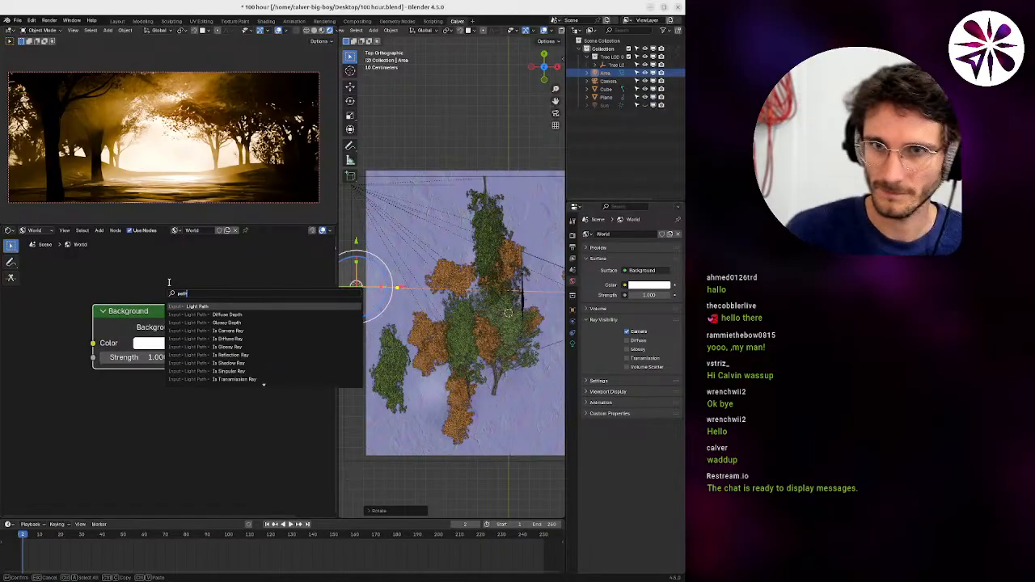
key(Return)
click(104, 381)
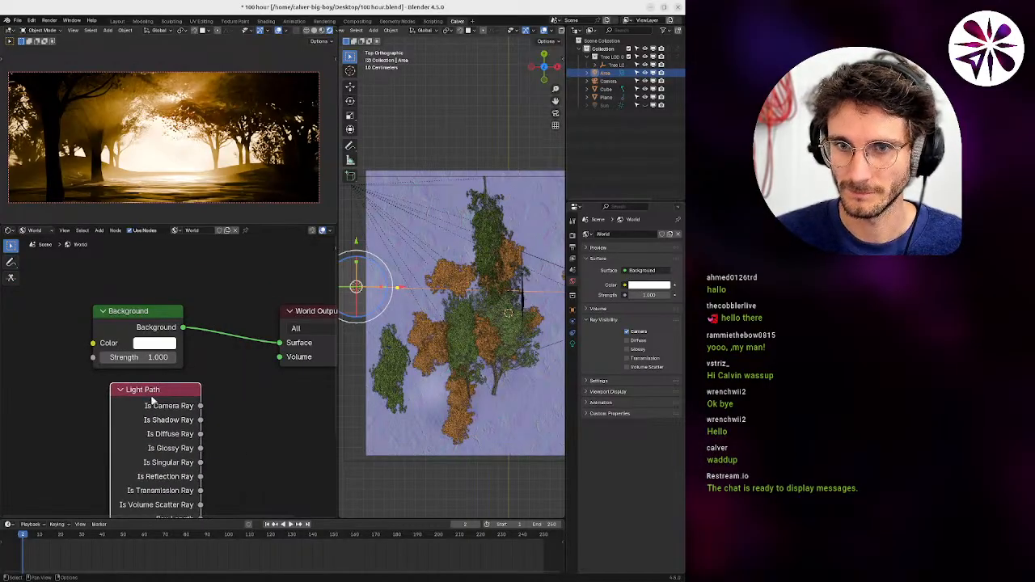
Arrange the Light Path node above the Background node and duplicate the Background node below the original.
scroll(152, 400, down, 5)
drag(152, 396, 86, 271)
drag(134, 364, 85, 455)
key(shift+d)
click(94, 499)
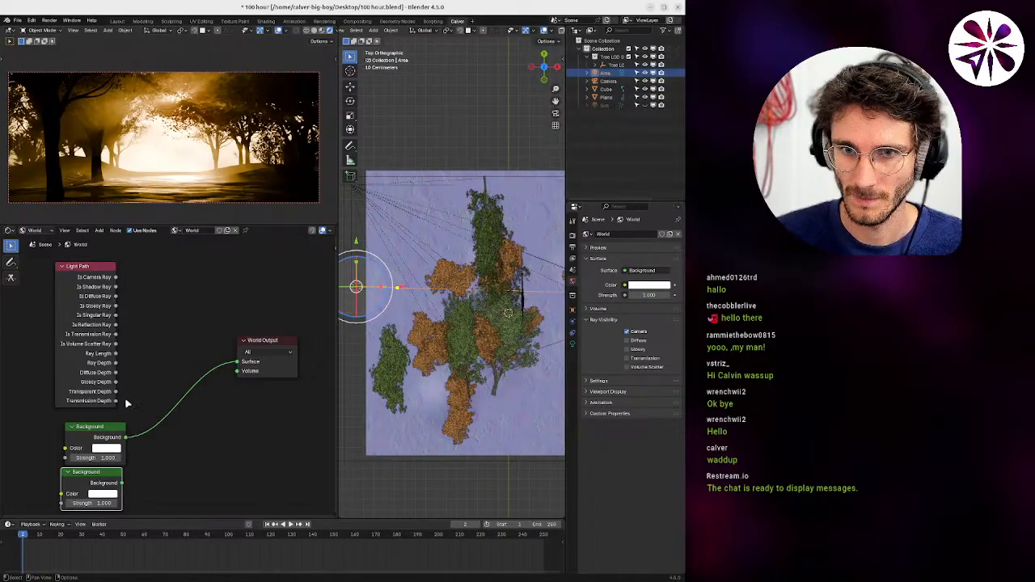
Combine the two Background nodes in a Mix Shader feeding the World Output's Surface.
drag(126, 438, 153, 447)
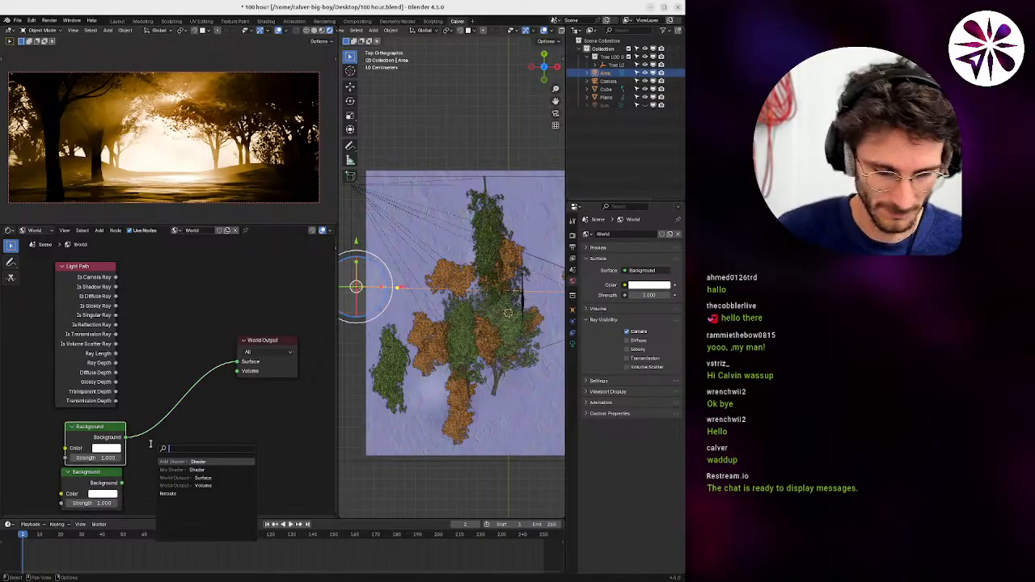
text(mi)
key(Return)
click(169, 444)
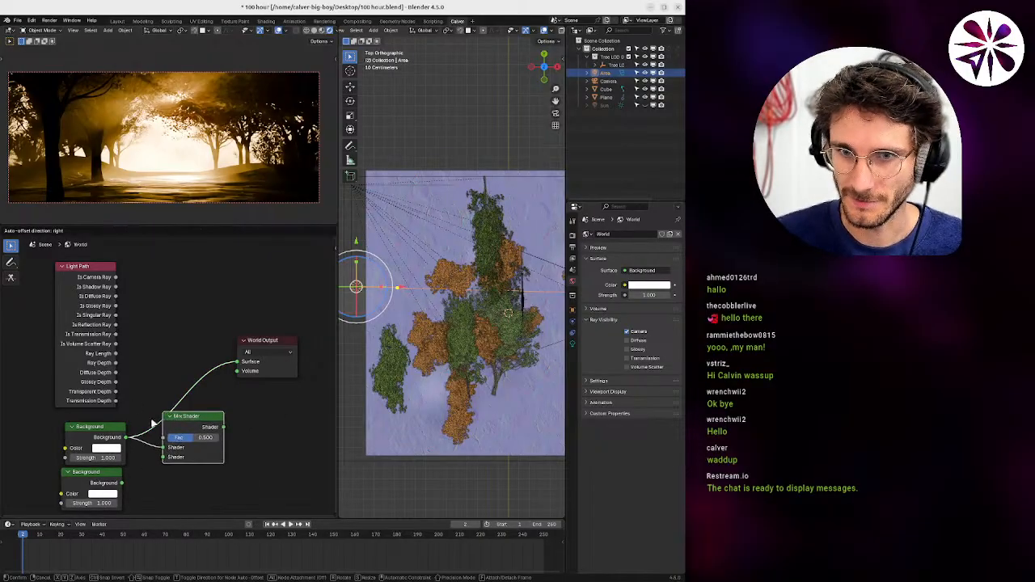
drag(121, 483, 161, 459)
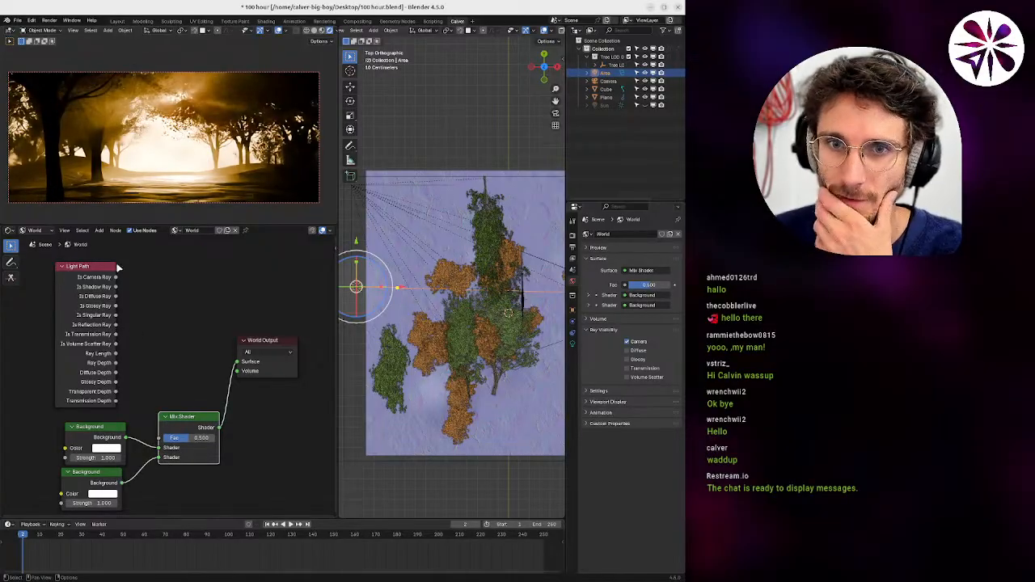
Drive the Mix Shader's factor with Is Camera Ray and set the first Background's Strength to 47.5 and the second's to 0.
drag(144, 449, 92, 462)
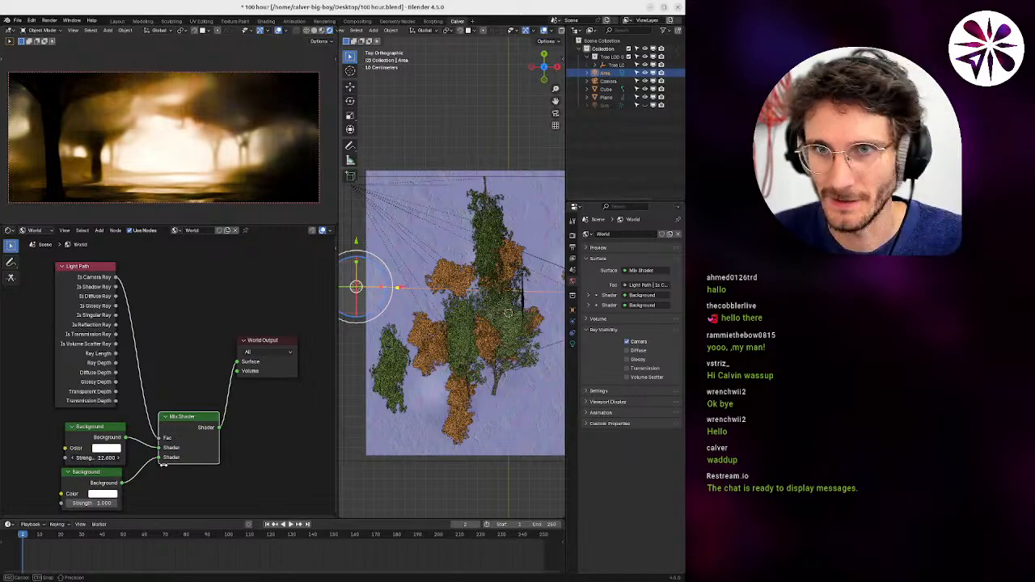
drag(163, 465, 166, 468)
key(Escape)
drag(101, 501, 76, 500)
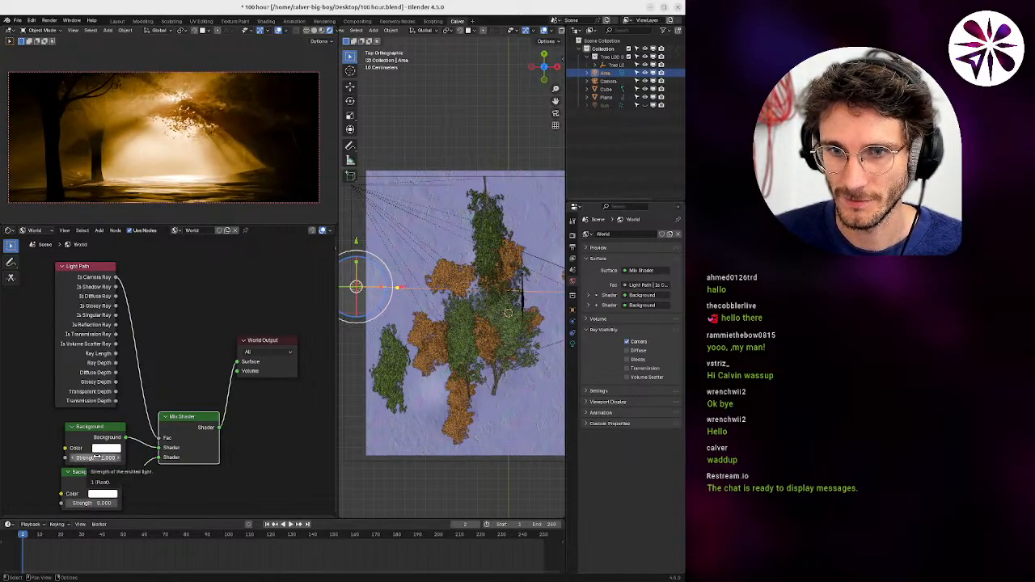
drag(95, 458, 118, 458)
Enable the world's Diffuse, Glossy, Transmission and Volume Scatter ray visibility, testing the first Background directly before rewiring it through the Mix Shader.
drag(256, 456, 237, 362)
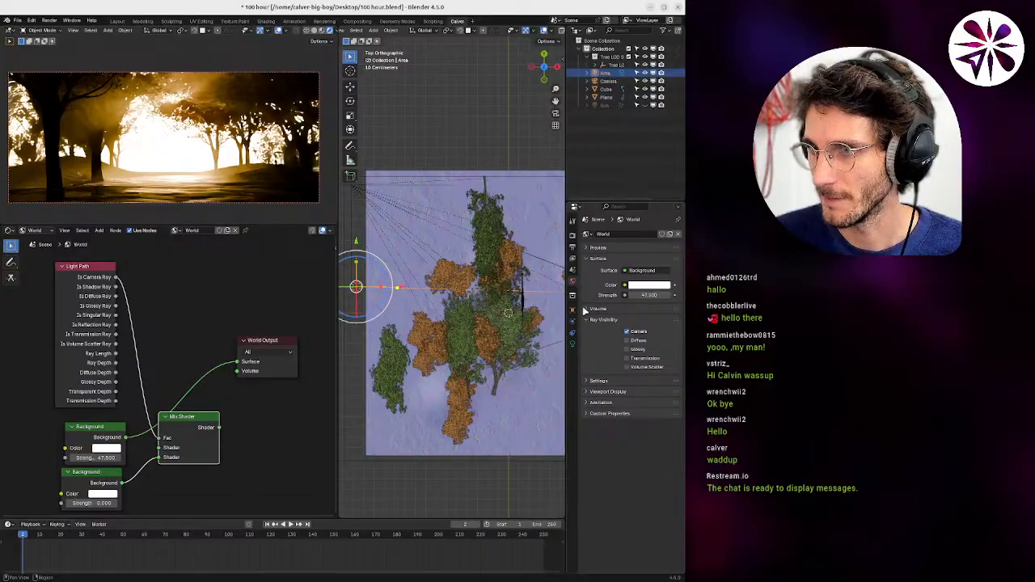
drag(622, 366, 626, 340)
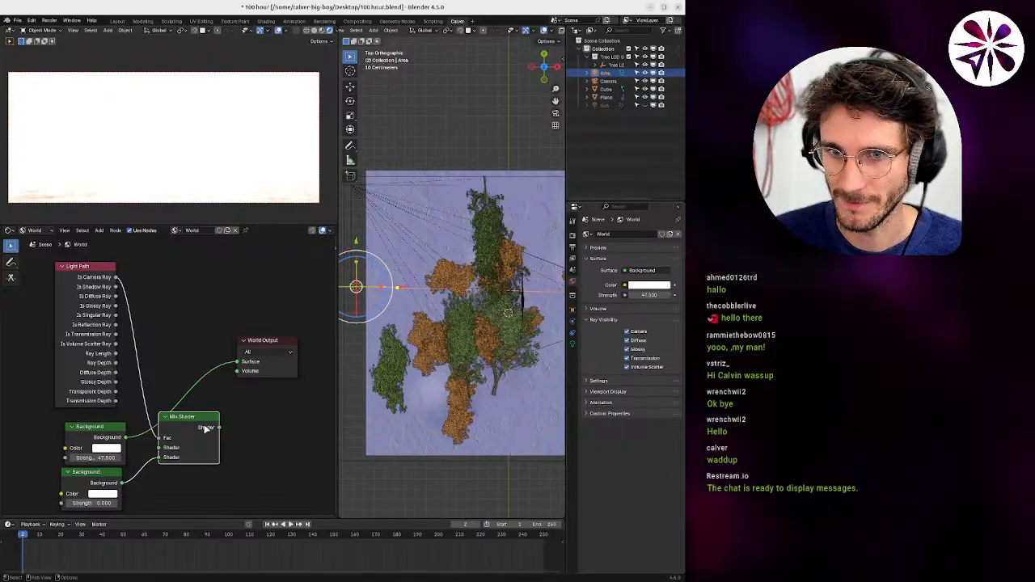
drag(217, 430, 237, 362)
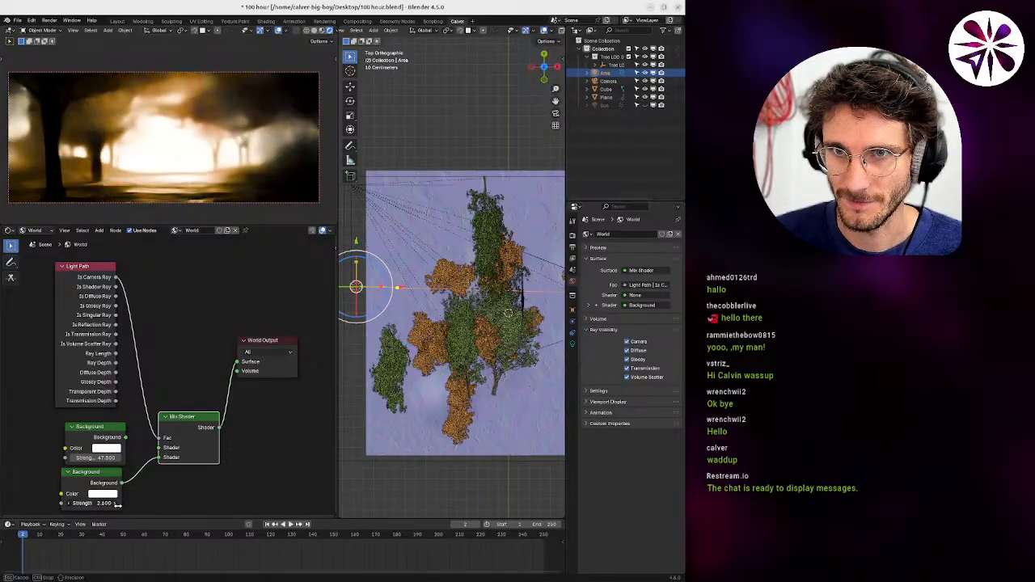
drag(126, 438, 159, 448)
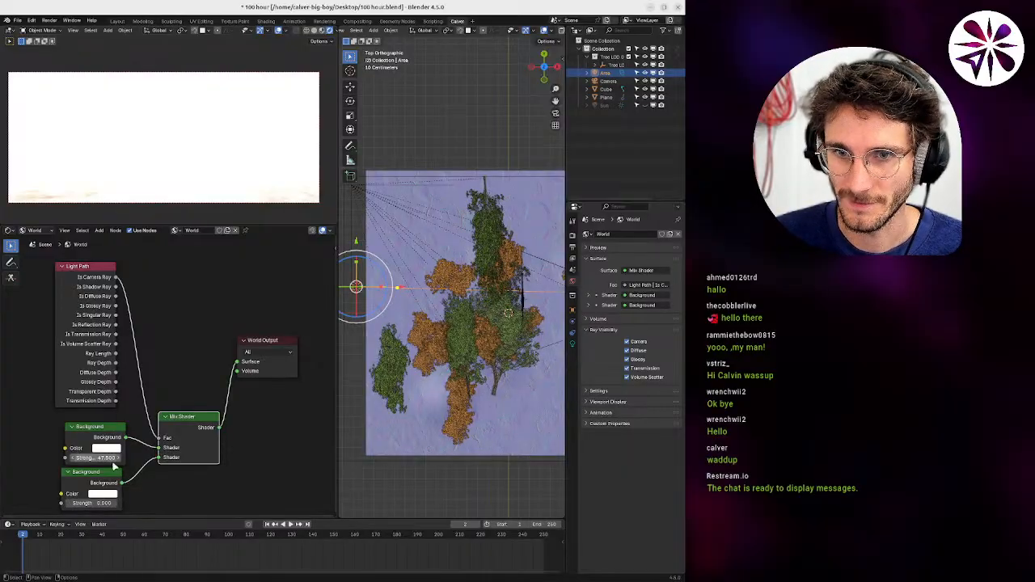
Try Strength values of 1, 0.05 and 0.01 on the first Background node.
click(114, 461)
text(1)
key(Return)
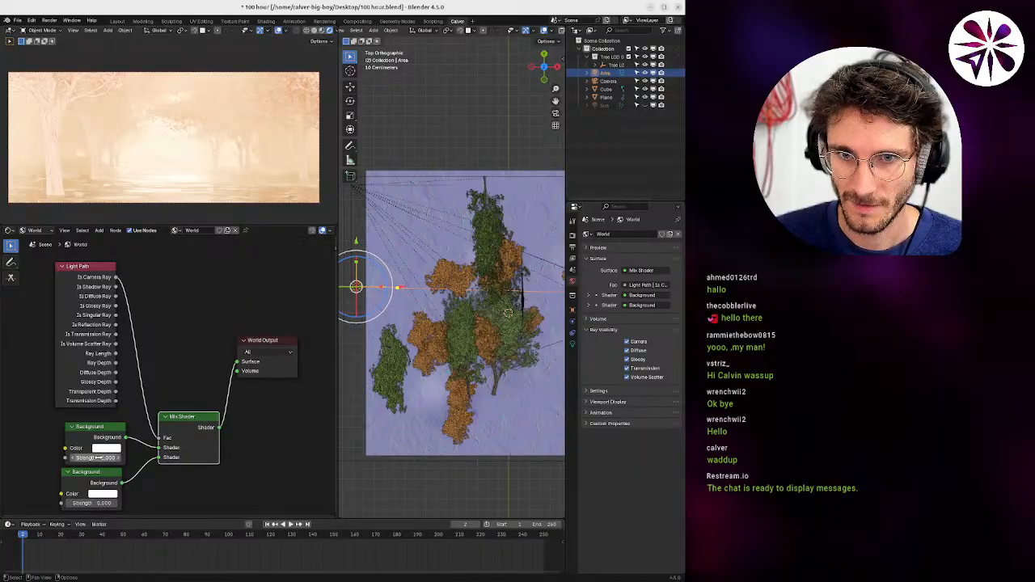
shift+drag(98, 458, 55, 459)
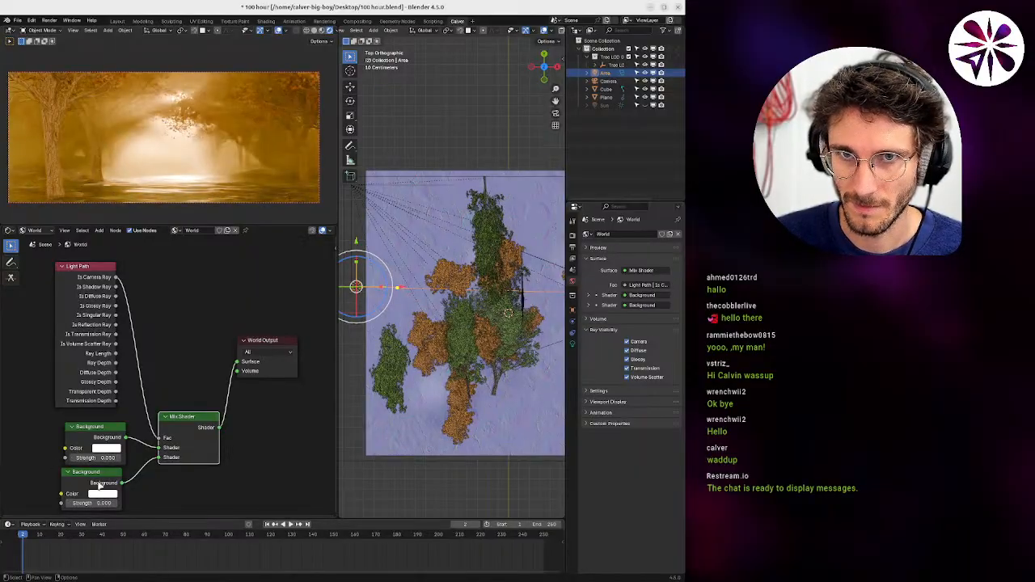
click(93, 457)
text(0.01)
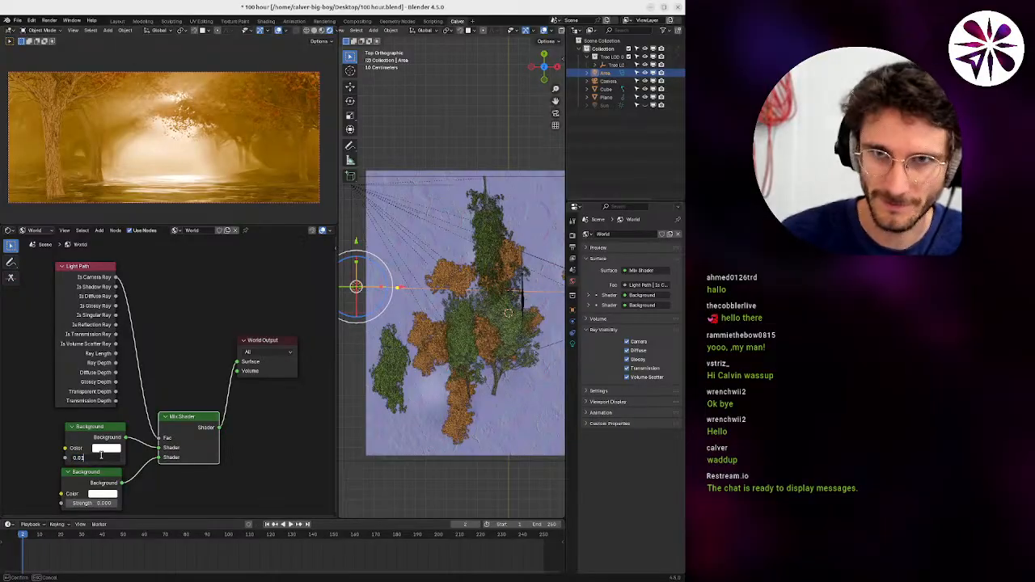
key(Return)
Set the second Background's Strength to 1 and the first Background's Strength to 0.001.
click(85, 503)
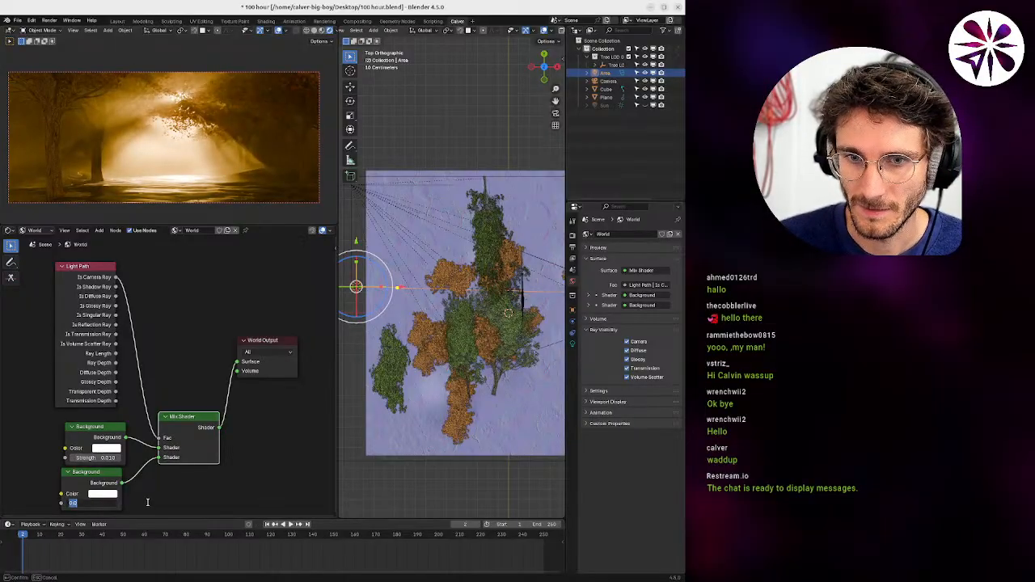
text(1)
key(Return)
click(104, 458)
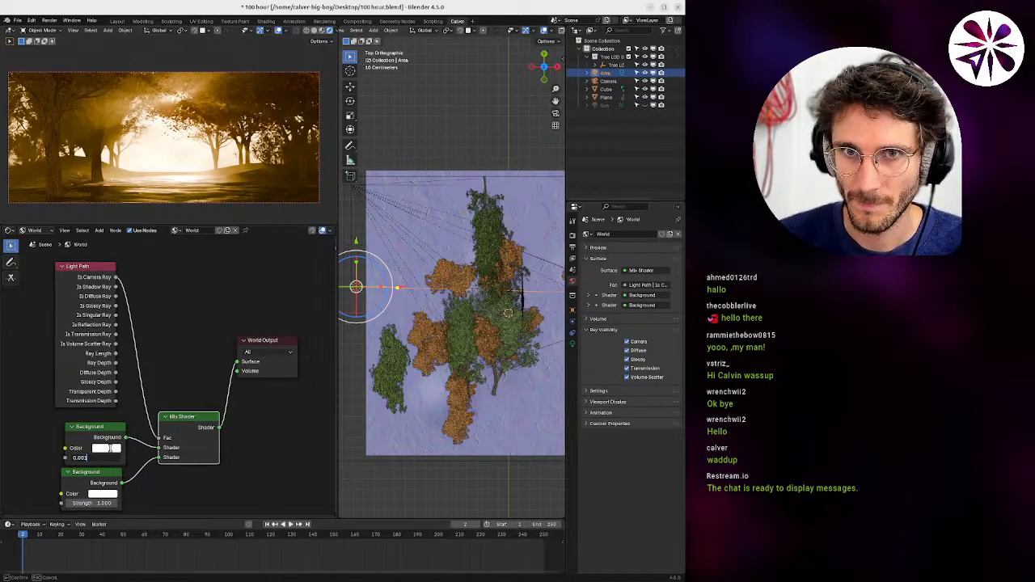
text(0.001)
key(Return)
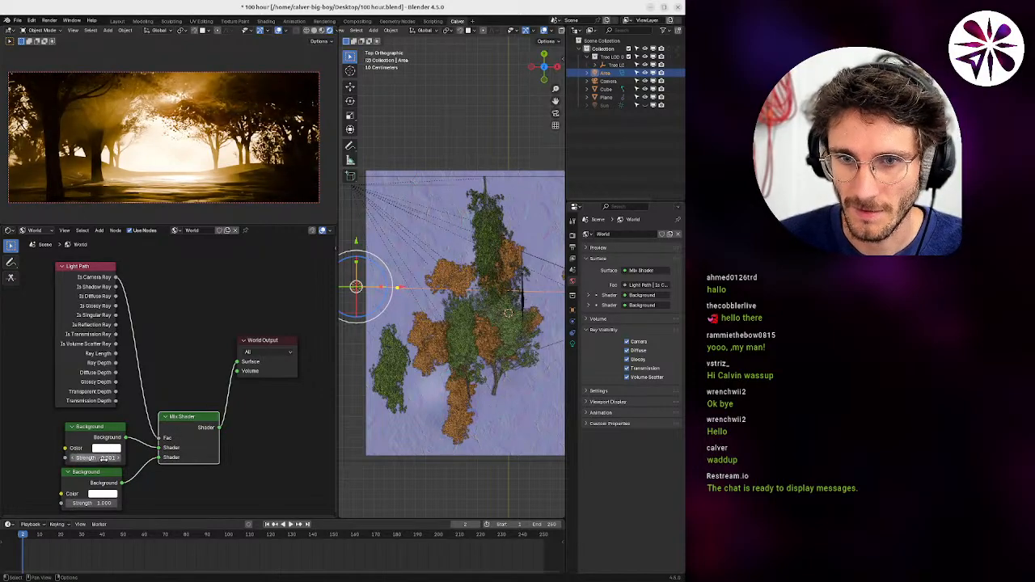
Compare Strengths such as 0.001 and 0.005 on the first Background node and settle on 0.003.
click(104, 458)
key(Return)
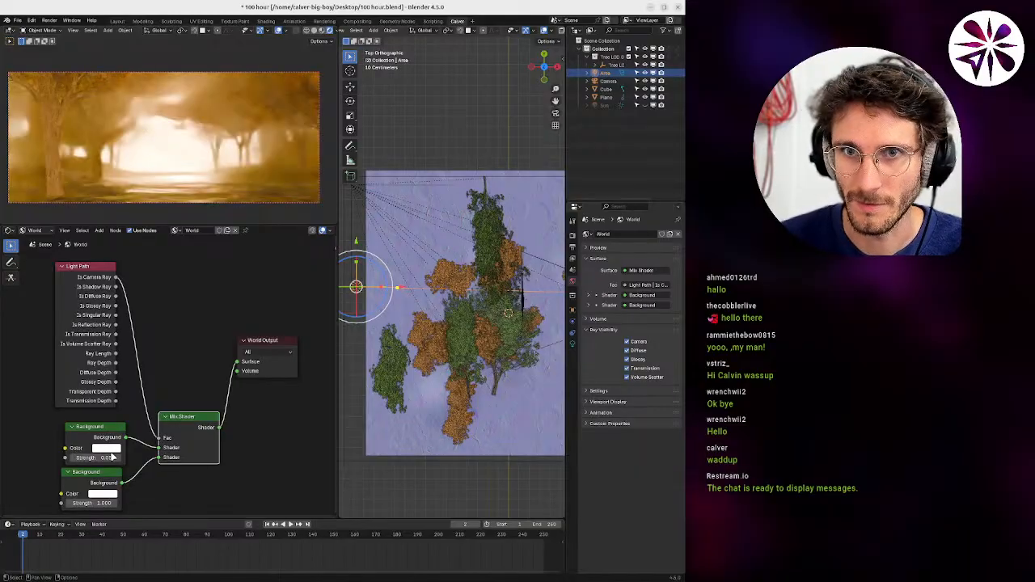
click(101, 458)
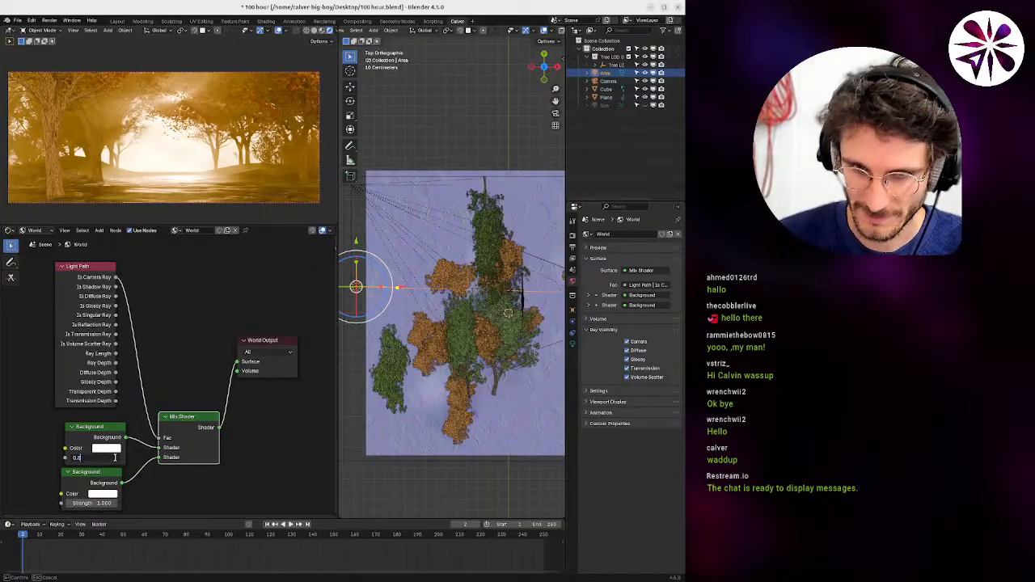
key(Return)
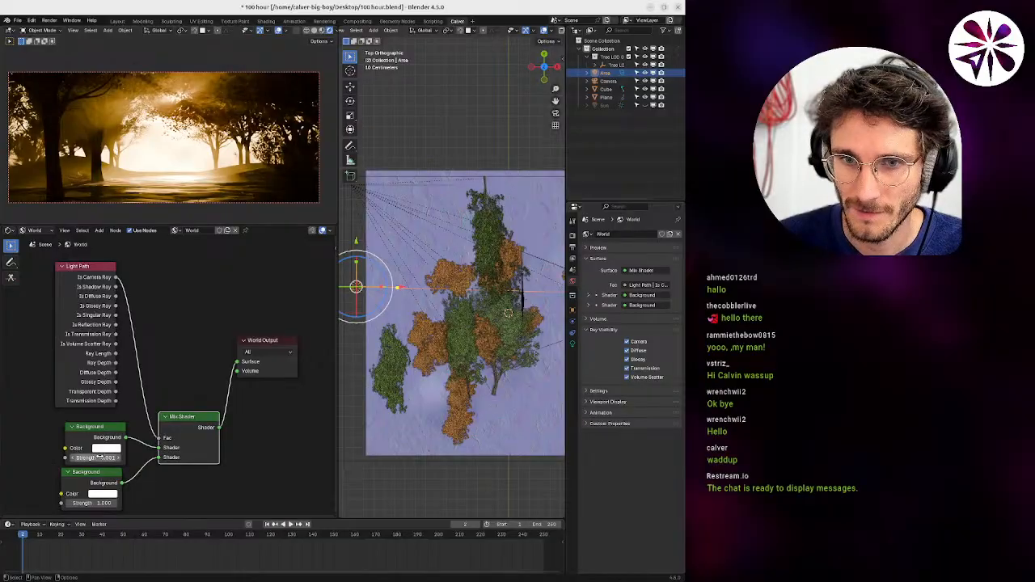
click(112, 457)
text(0.005)
key(Return)
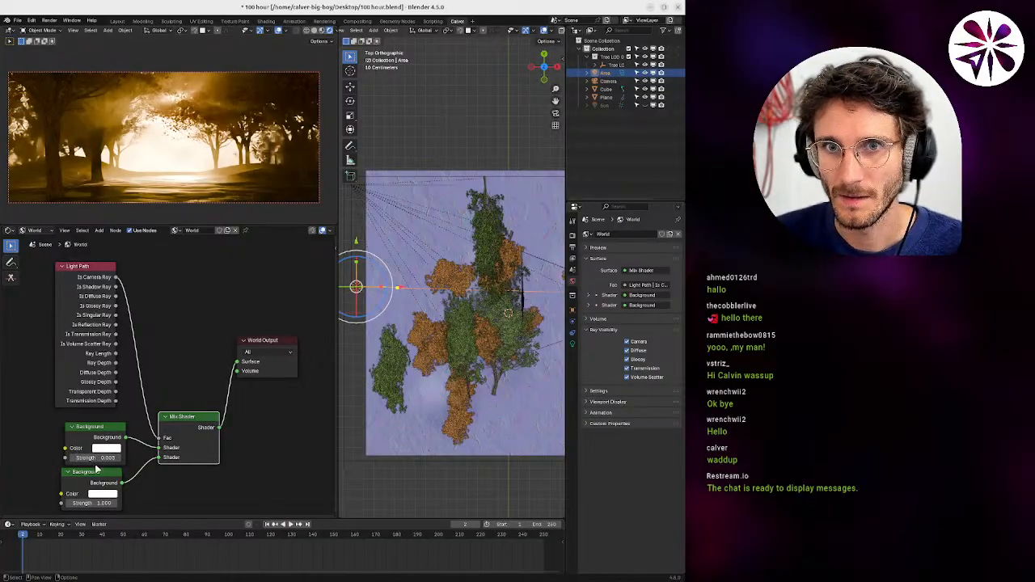
click(96, 459)
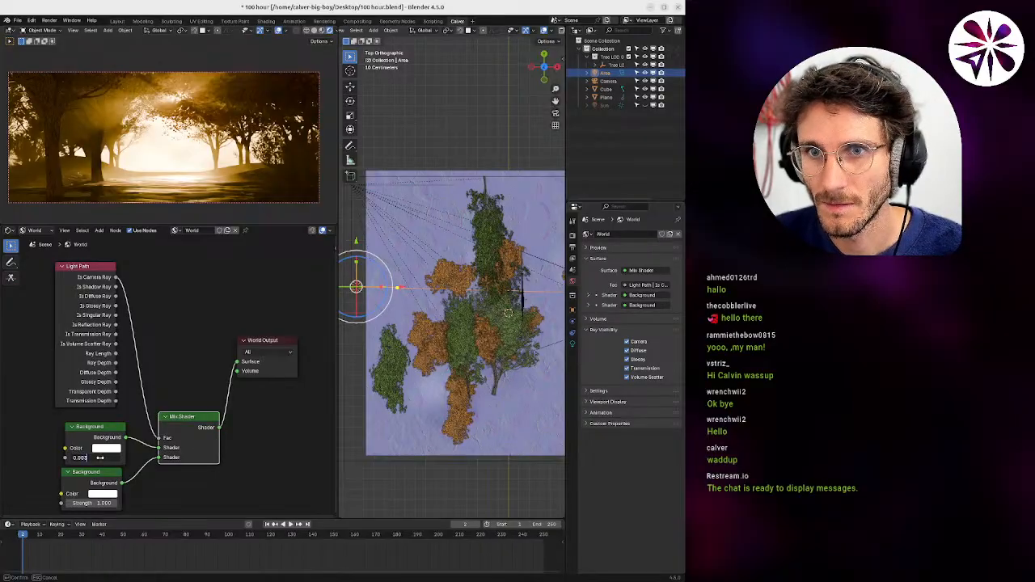
key(Return)
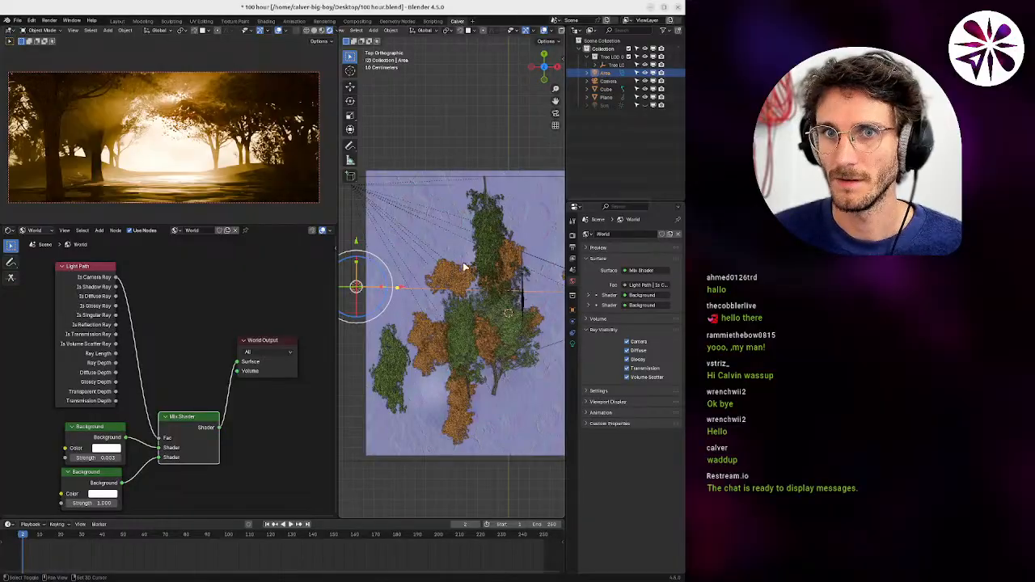
Add a Point light to the scene among the trees.
middle_drag(465, 266, 414, 289)
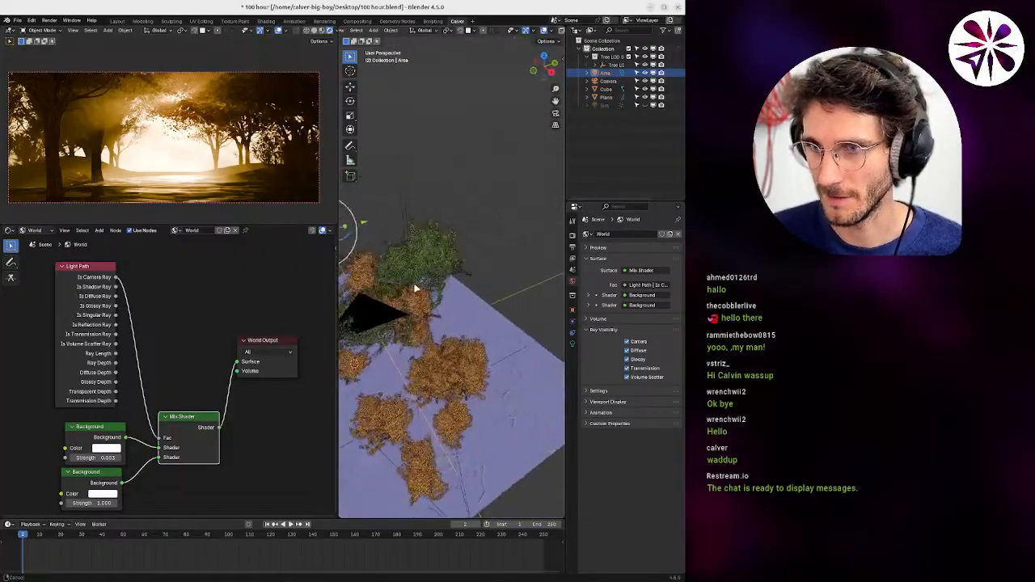
scroll(417, 275, up, 4)
drag(540, 84, 457, 251)
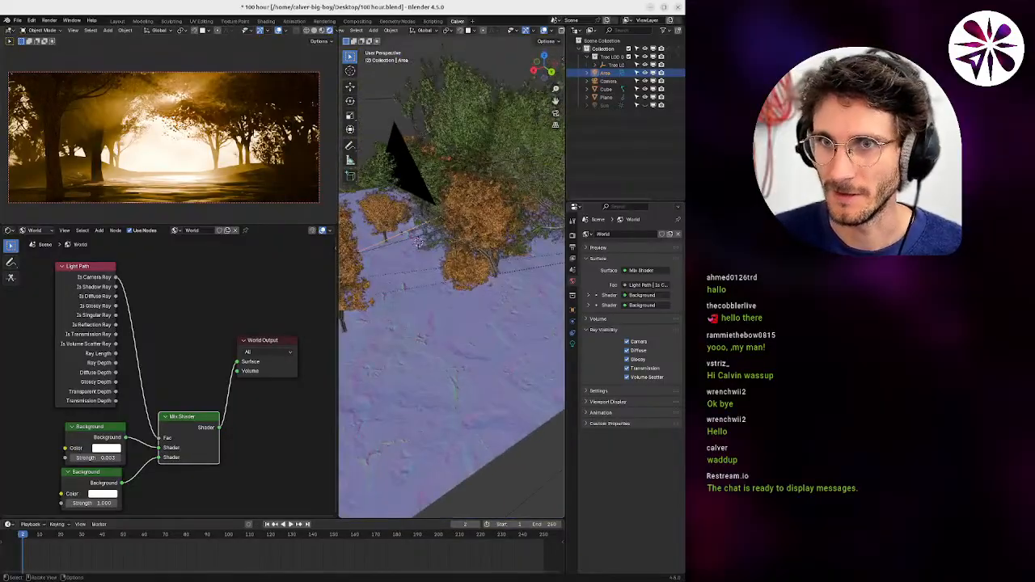
middle_drag(510, 287, 416, 317)
scroll(446, 303, up, 2)
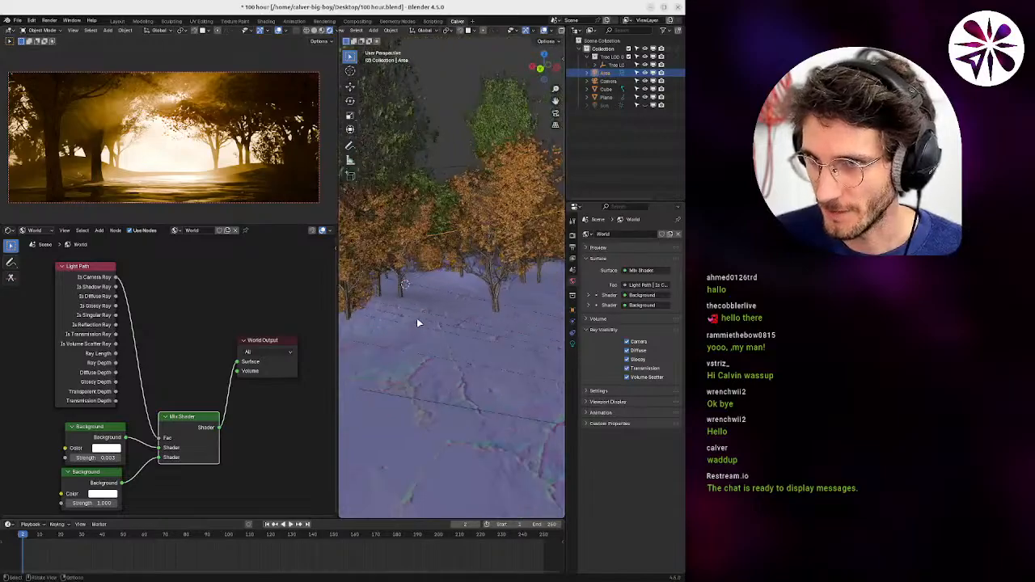
click(416, 317)
key(shift+a)
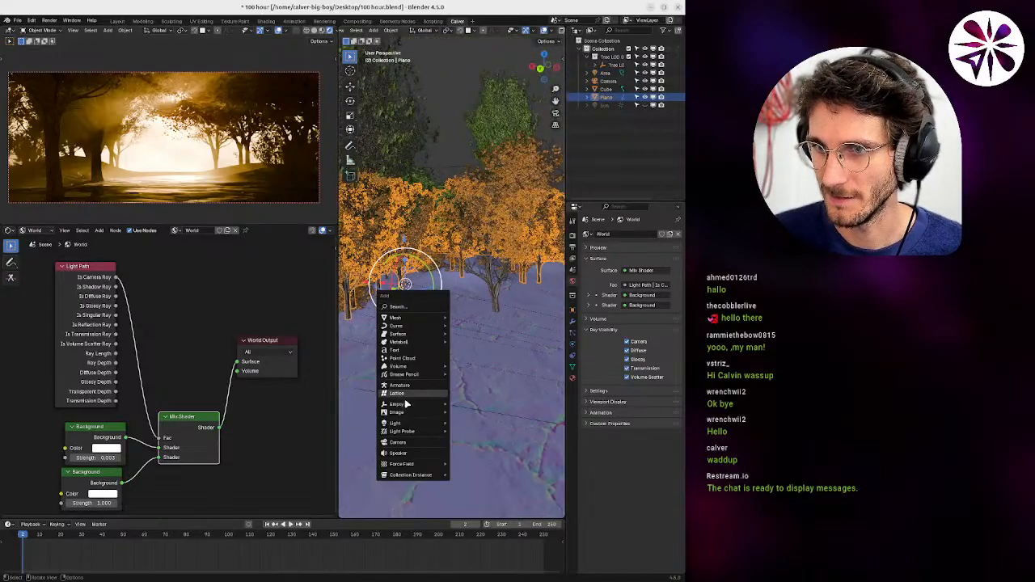
mouse_move(409, 425)
click(486, 430)
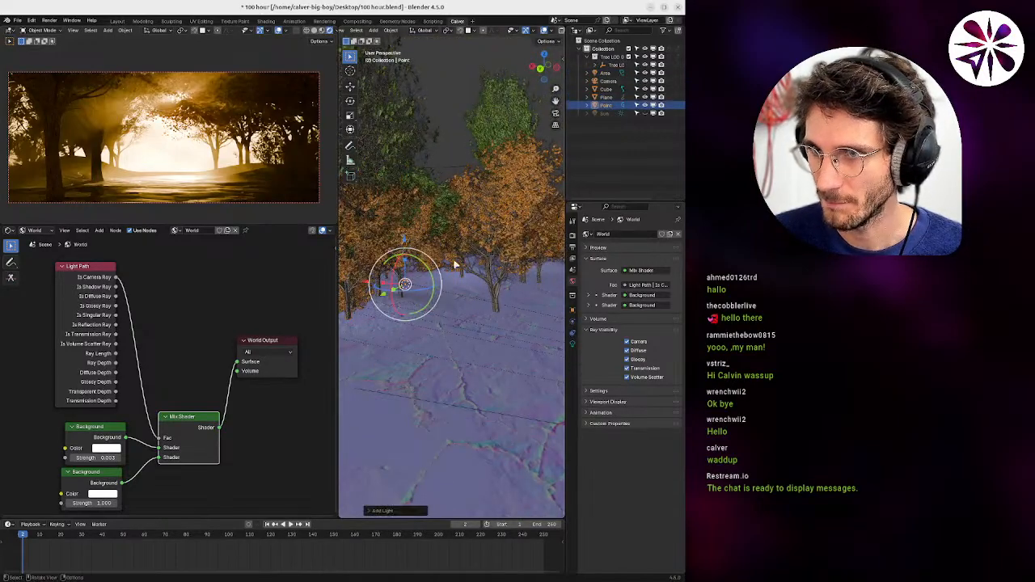
Move the point light from the scene's centre to beside the orange trees in the foreground.
middle_drag(457, 265, 436, 314)
key(KP_0)
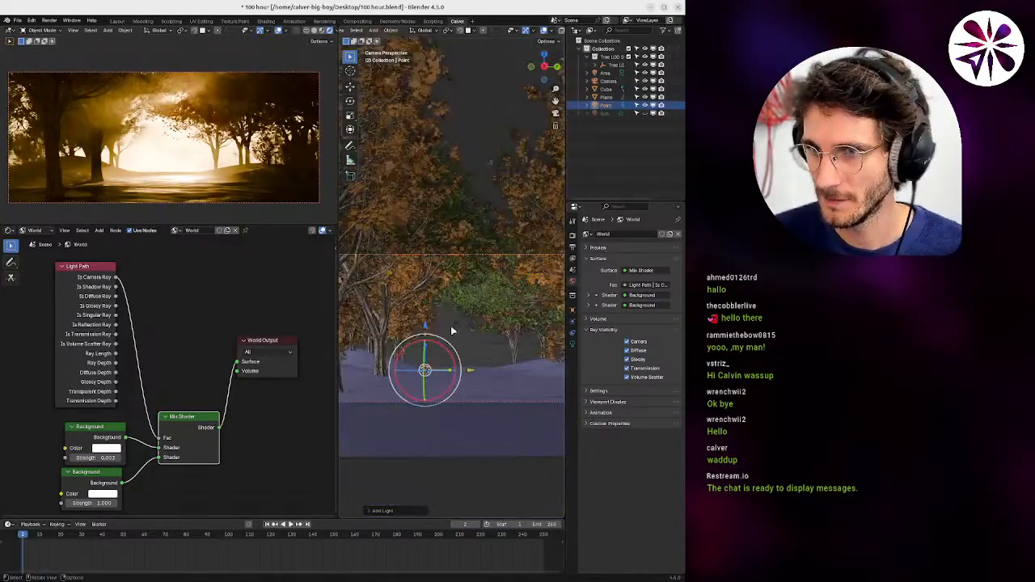
shift+middle_drag(508, 372, 422, 367)
key(g)
click(508, 341)
middle_drag(508, 341, 459, 305)
key(g)
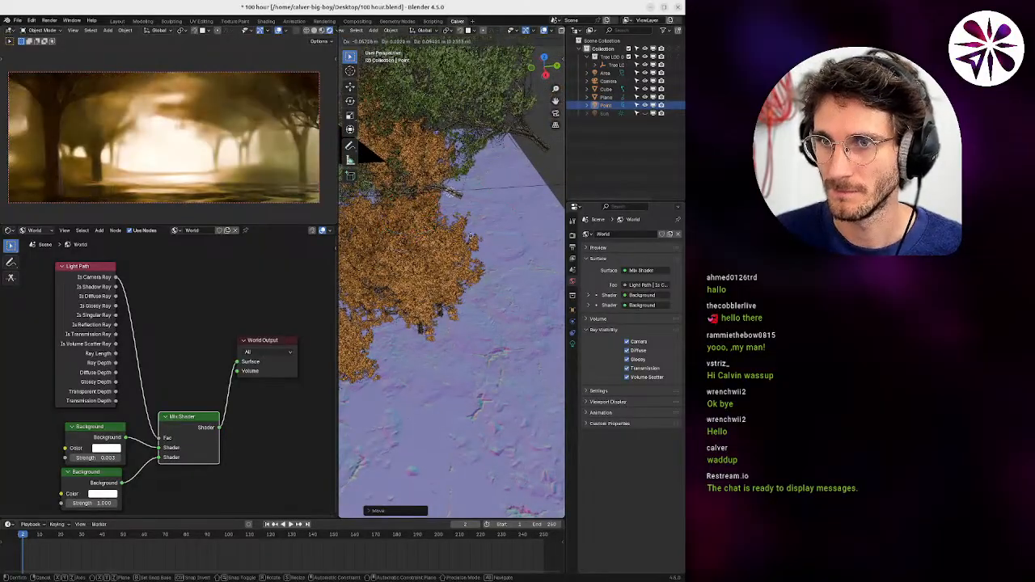
click(484, 244)
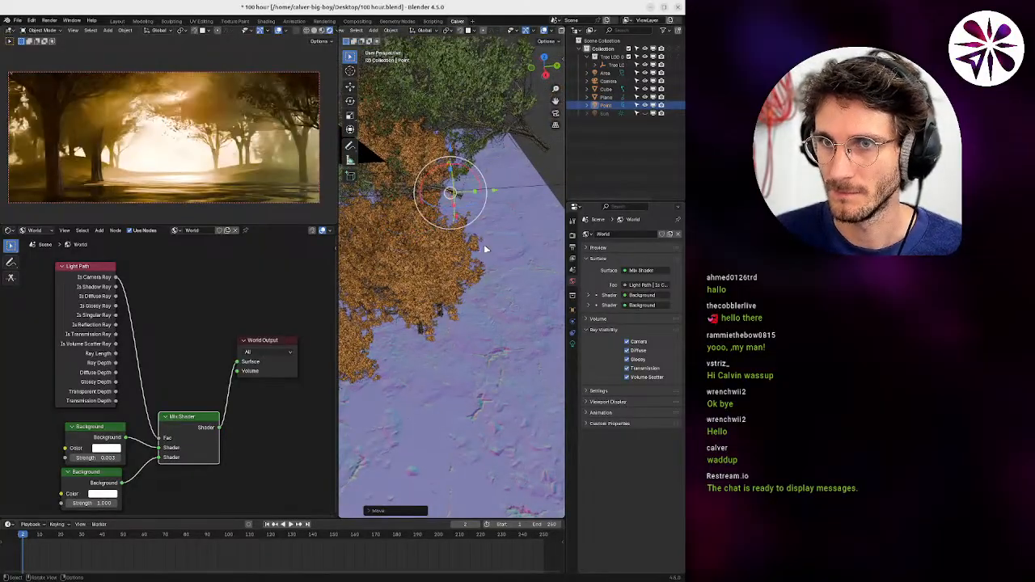
Turn off the point light's Volume Scatter ray visibility so it does not illuminate the fog.
click(572, 344)
click(573, 297)
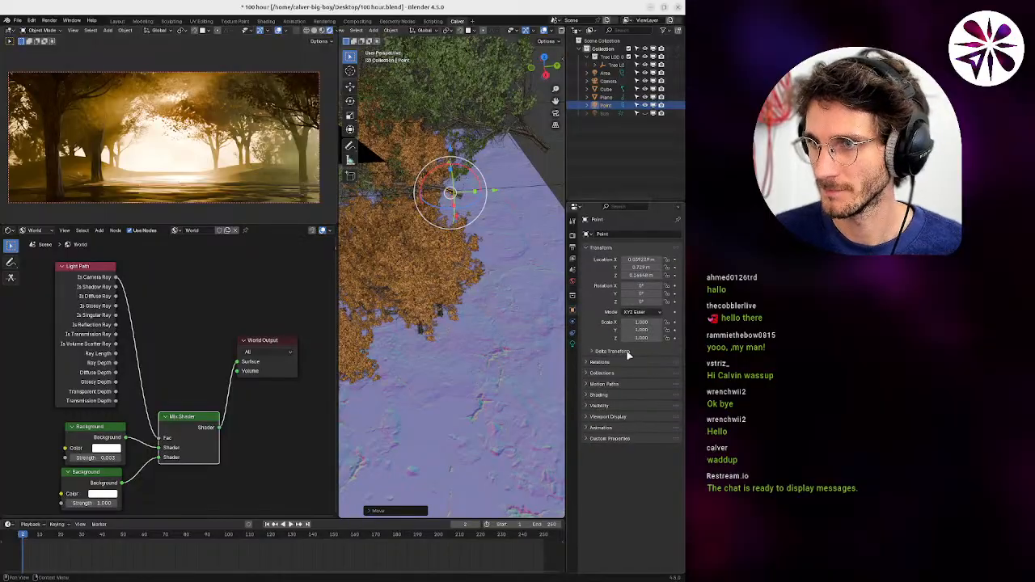
click(598, 395)
click(599, 395)
click(599, 405)
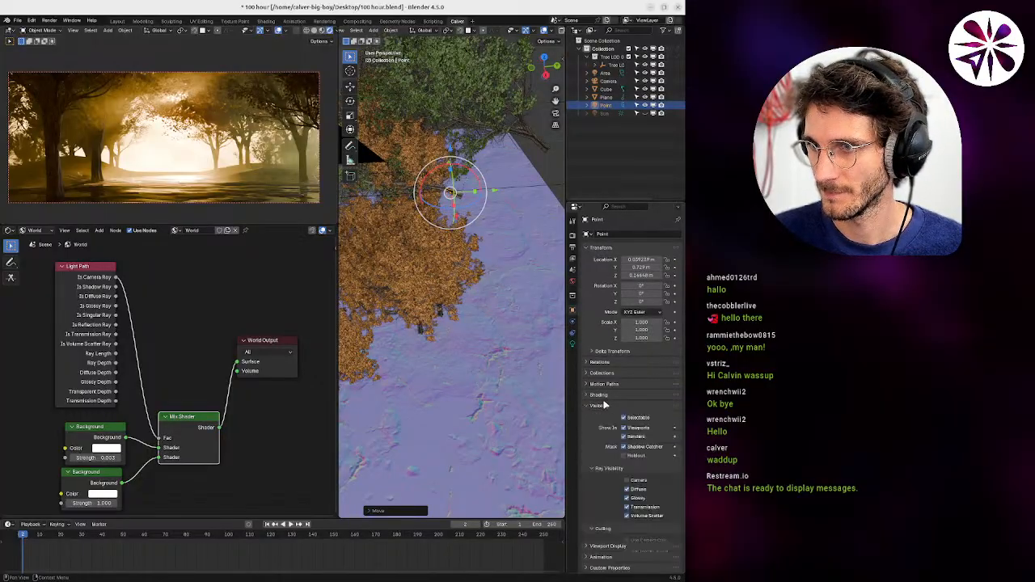
click(644, 516)
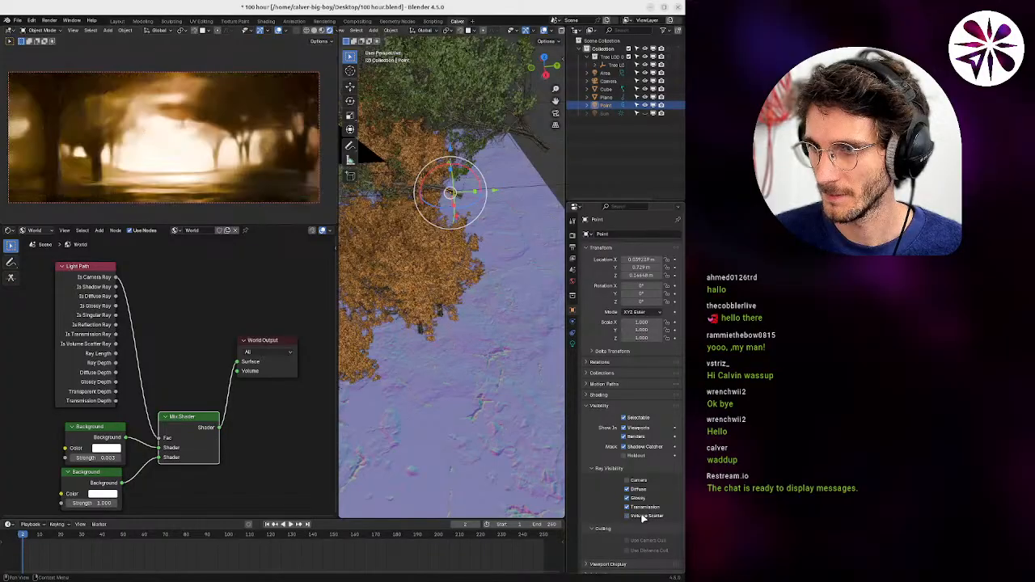
click(600, 406)
Set the point light's Power to 4.
click(572, 343)
click(647, 303)
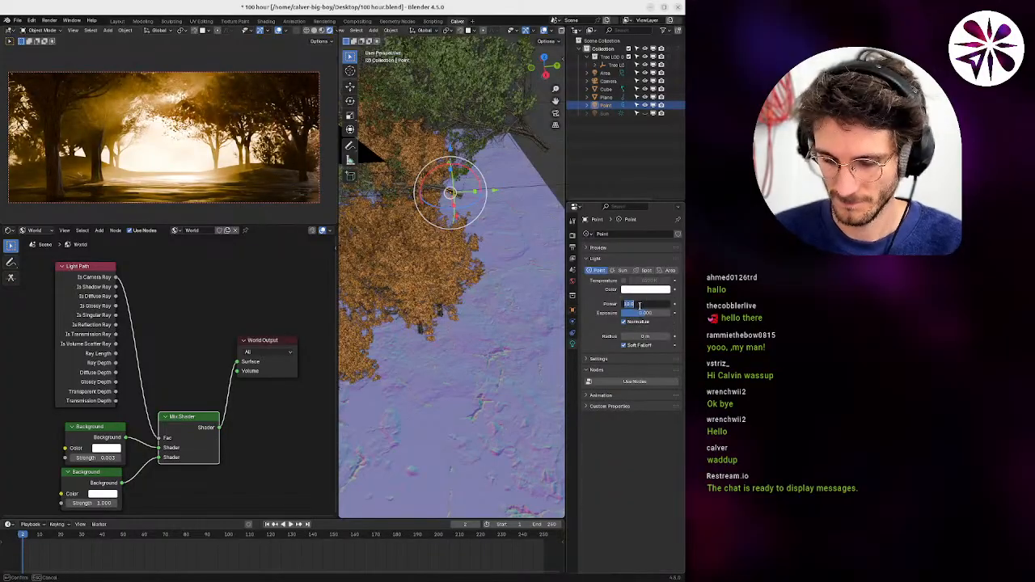
key(Return)
Reposition the point light in small moves beside the foreground orange tree, judging the lighting in the rendered camera view.
middle_drag(485, 257, 465, 215)
key(g)
click(443, 230)
key(g)
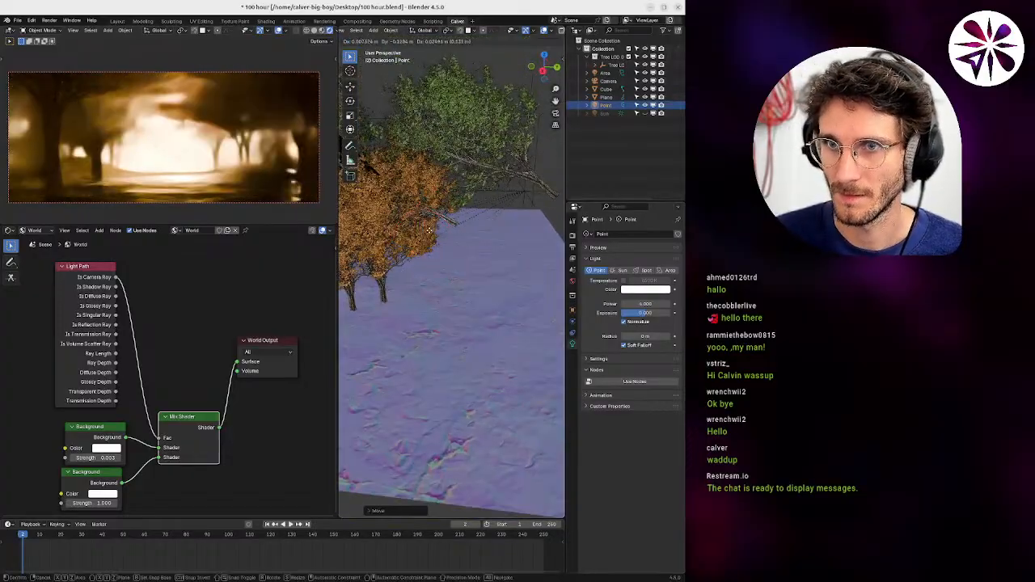
click(437, 230)
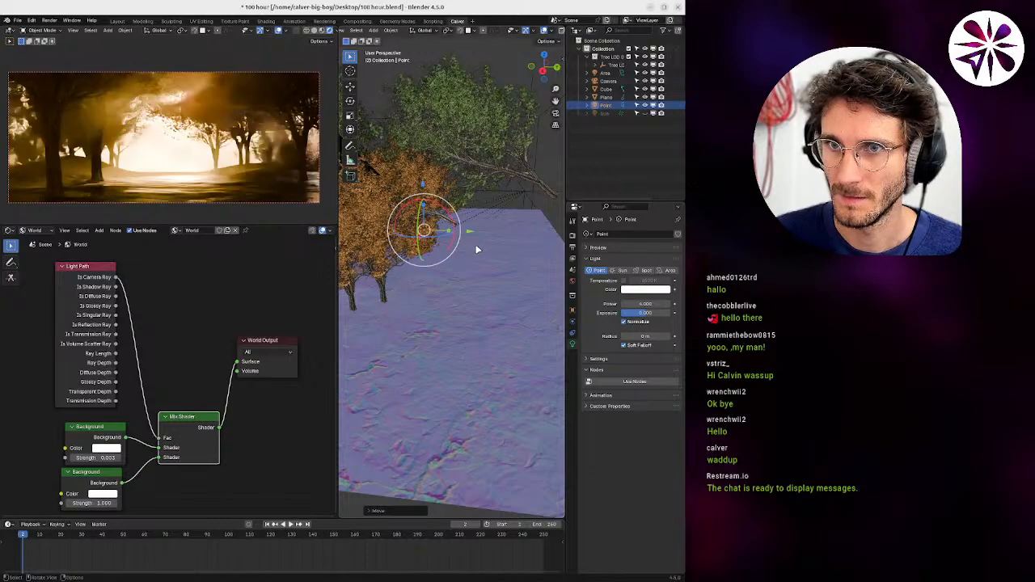
click(496, 245)
key(g)
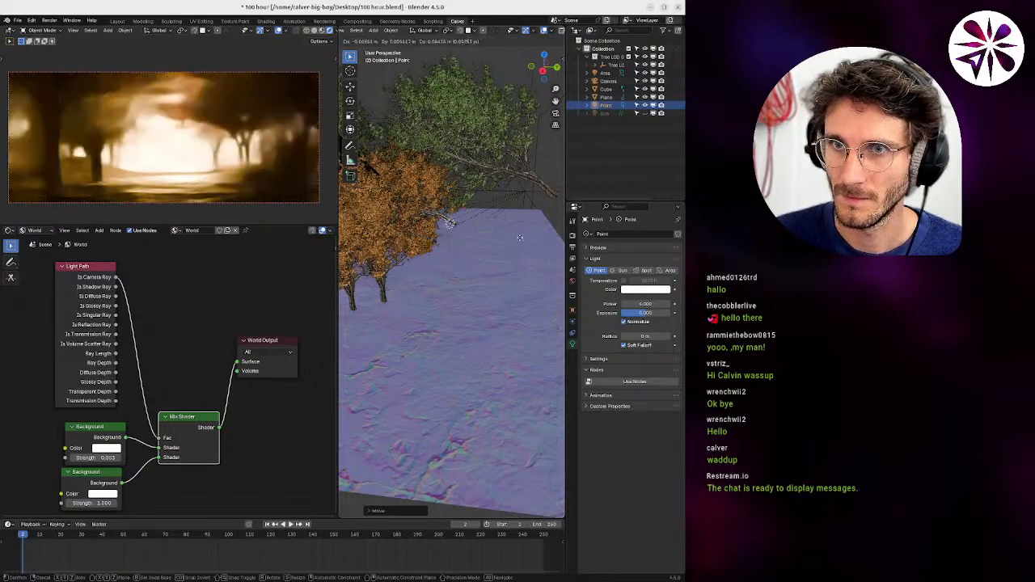
click(518, 239)
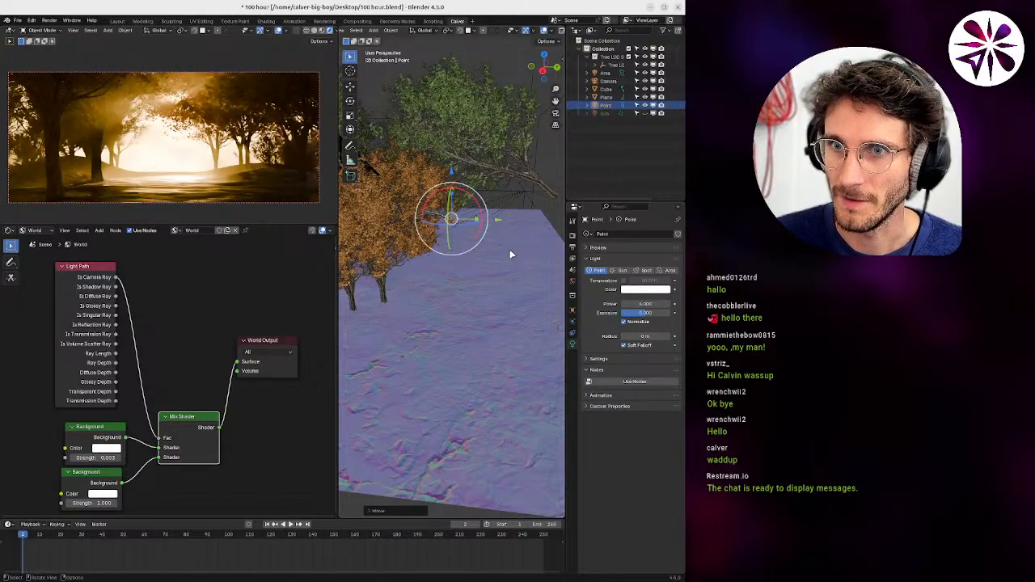
key(g)
click(507, 250)
ctrl+middle_drag(293, 132, 292, 118)
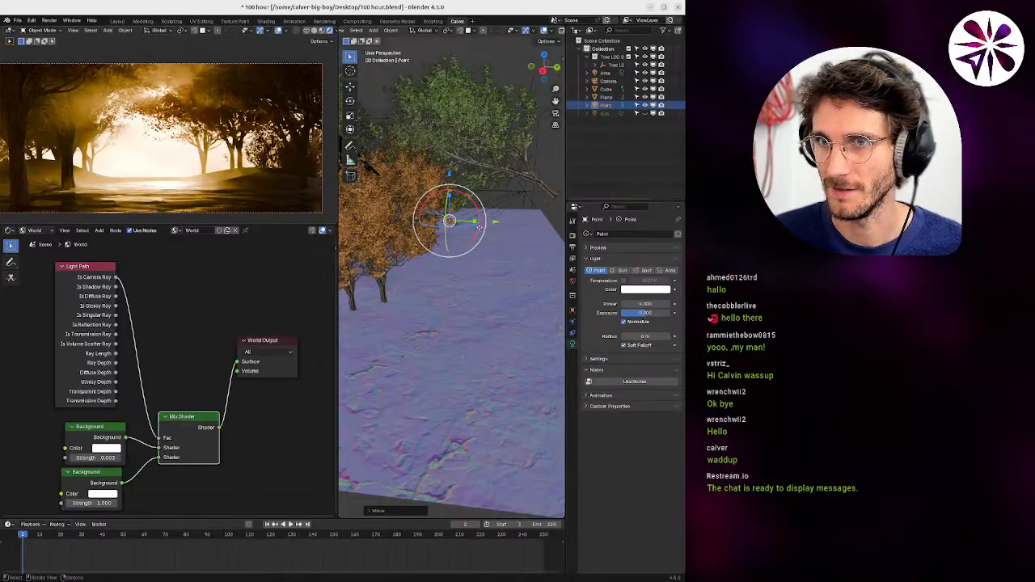
Try a lower position for the point light, then undo that move and check the rendered camera view.
key(g)
click(478, 329)
key(ctrl+z)
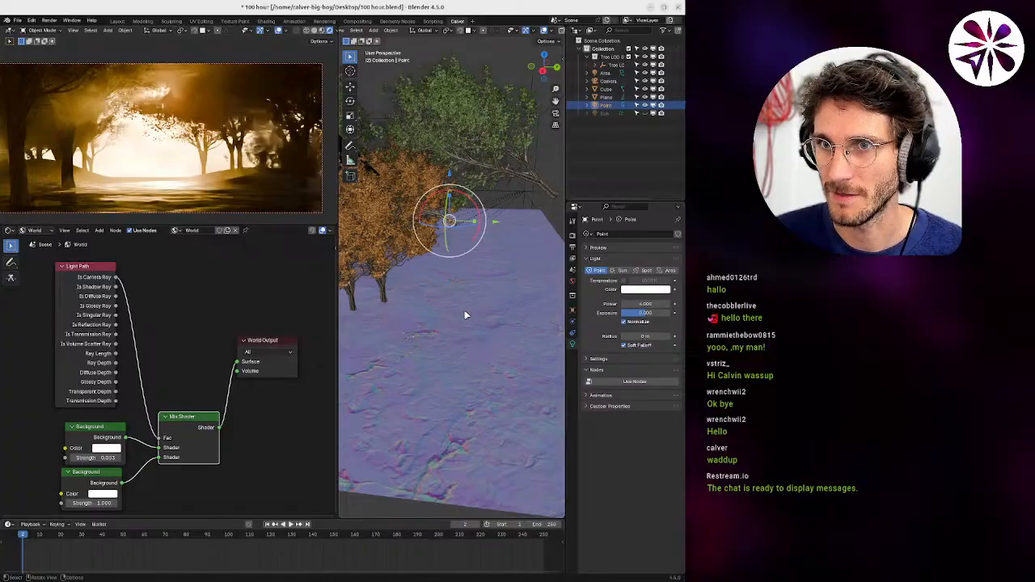
key(g)
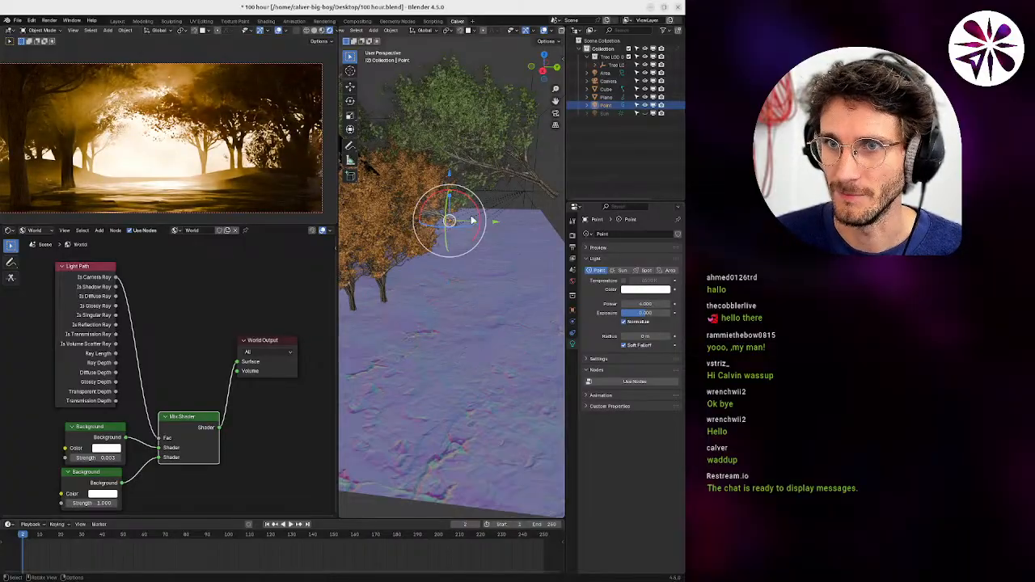
right_click(444, 285)
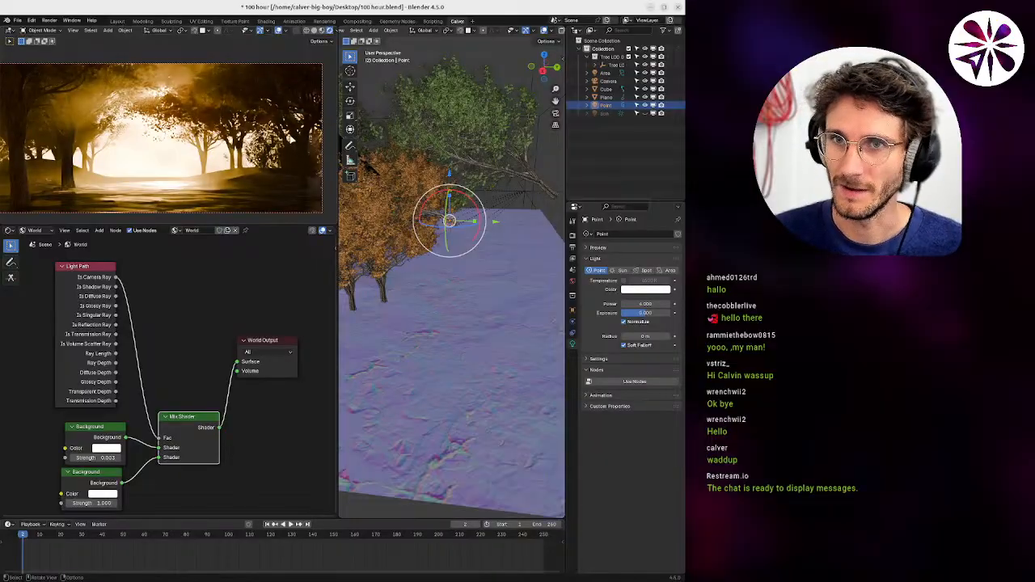
shift+middle_drag(217, 159, 296, 164)
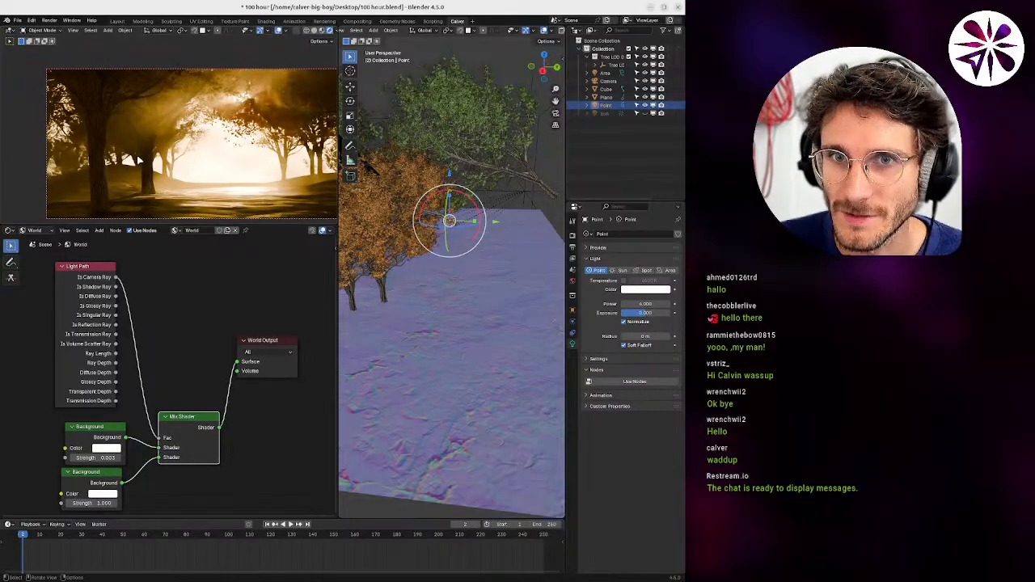
mouse_move(208, 165)
shift+middle_down()
mouse_move(173, 161)
mouse_move(200, 157)
shift+middle_up()
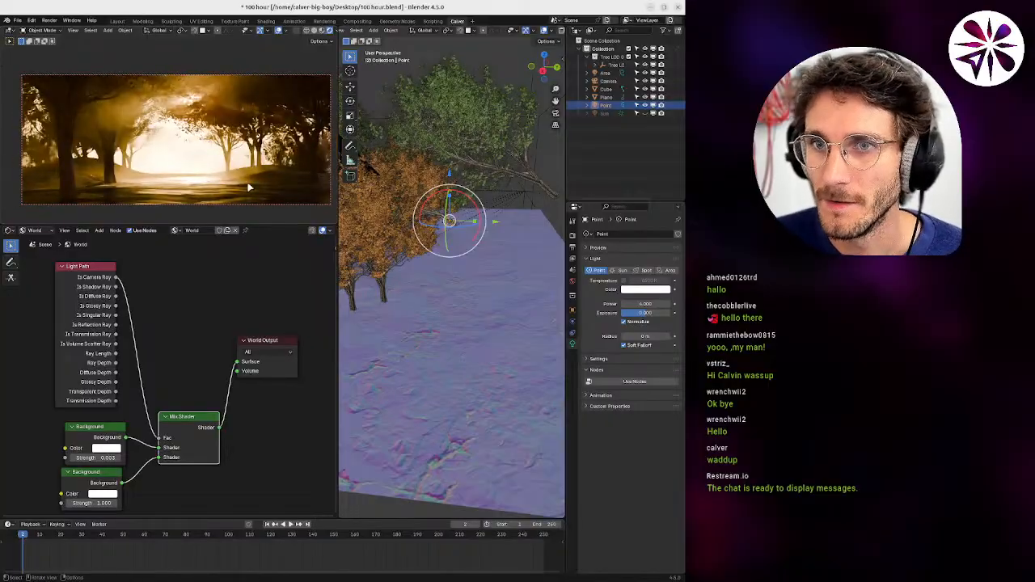
Select the fog cube, show its object material nodes in the shader editor, and pick the Color Ramp's black stop.
middle_drag(423, 228, 501, 282)
click(518, 275)
click(519, 270)
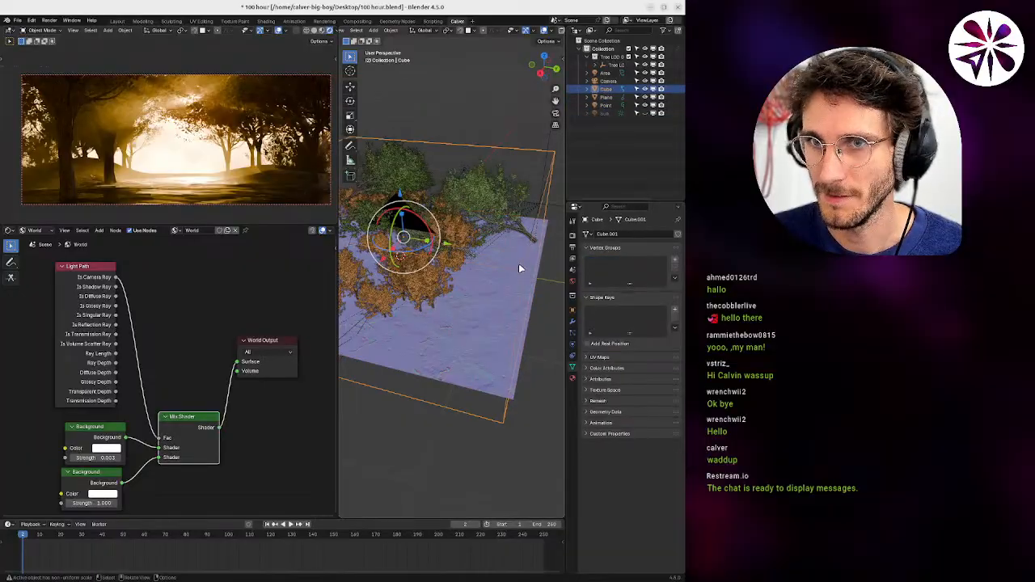
middle_drag(152, 329, 159, 304)
click(40, 232)
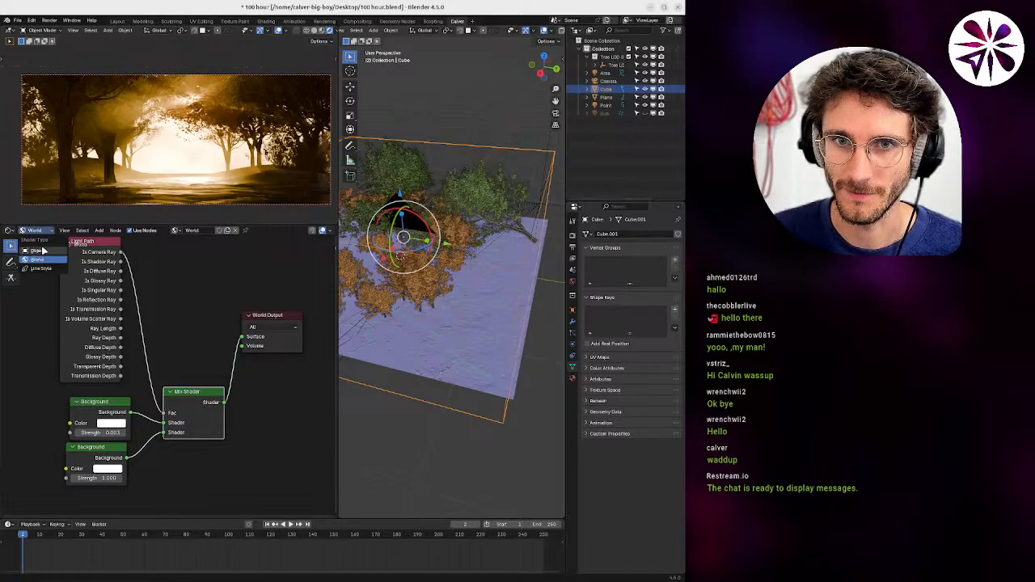
click(43, 250)
middle_drag(241, 314, 174, 291)
mouse_move(138, 356)
mouse_down()
mouse_move(120, 356)
mouse_move(137, 357)
mouse_up()
middle_drag(435, 309, 335, 358)
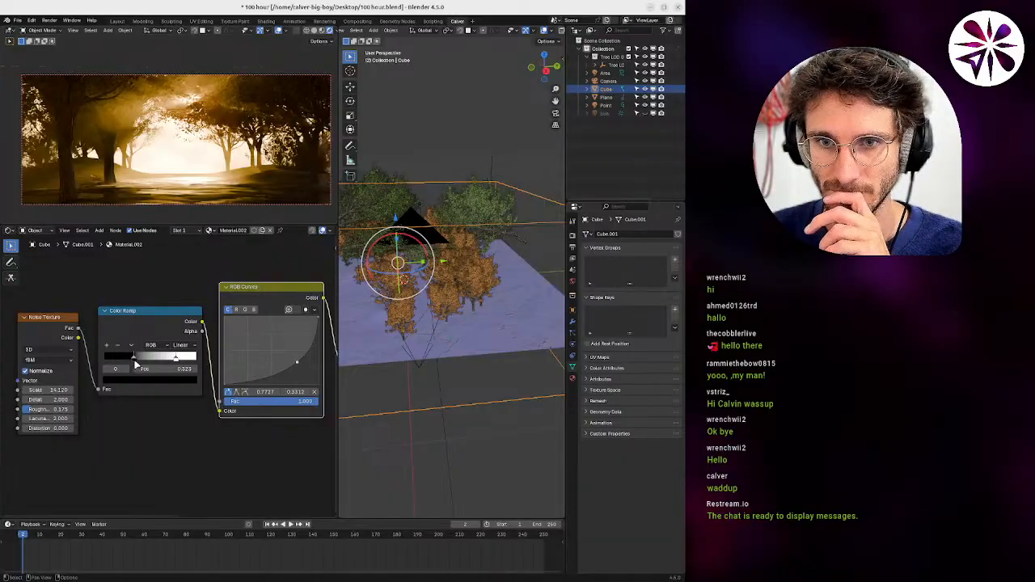
mouse_move(136, 362)
mouse_down()
mouse_move(102, 356)
mouse_move(134, 359)
mouse_up()
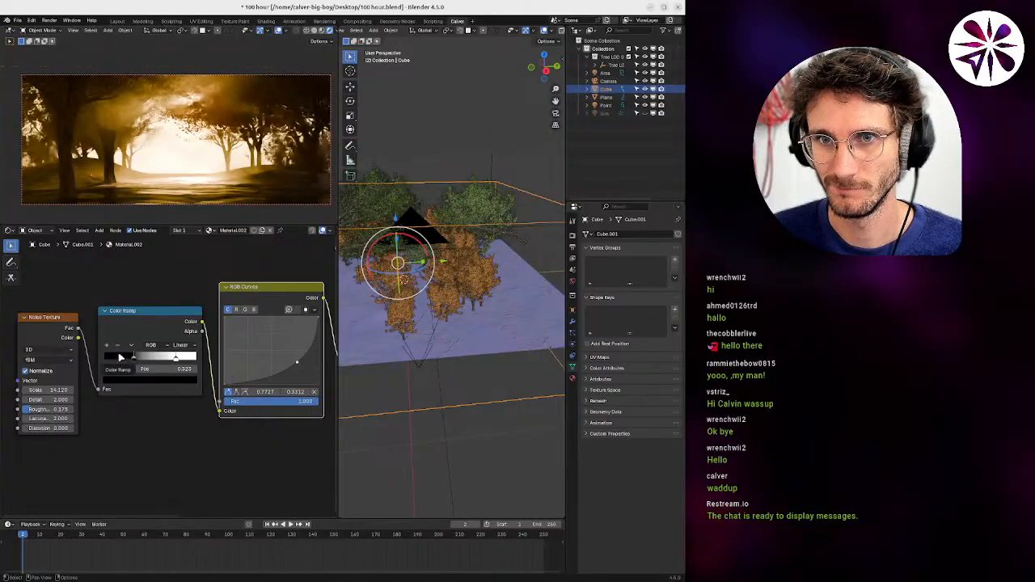
Add a new mesh cube to the scene.
middle_drag(508, 318, 474, 310)
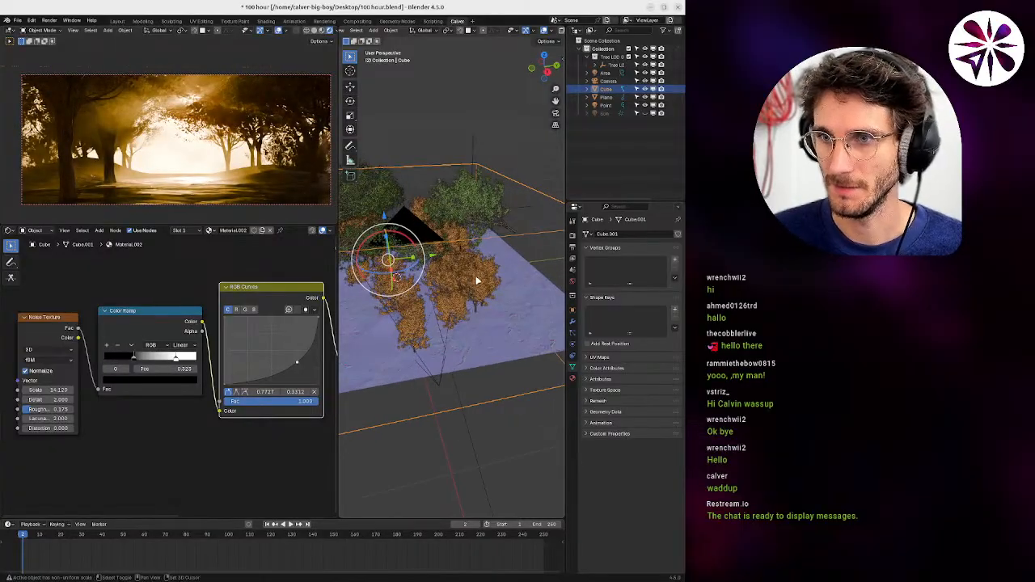
middle_drag(489, 236, 414, 270)
key(shift+a)
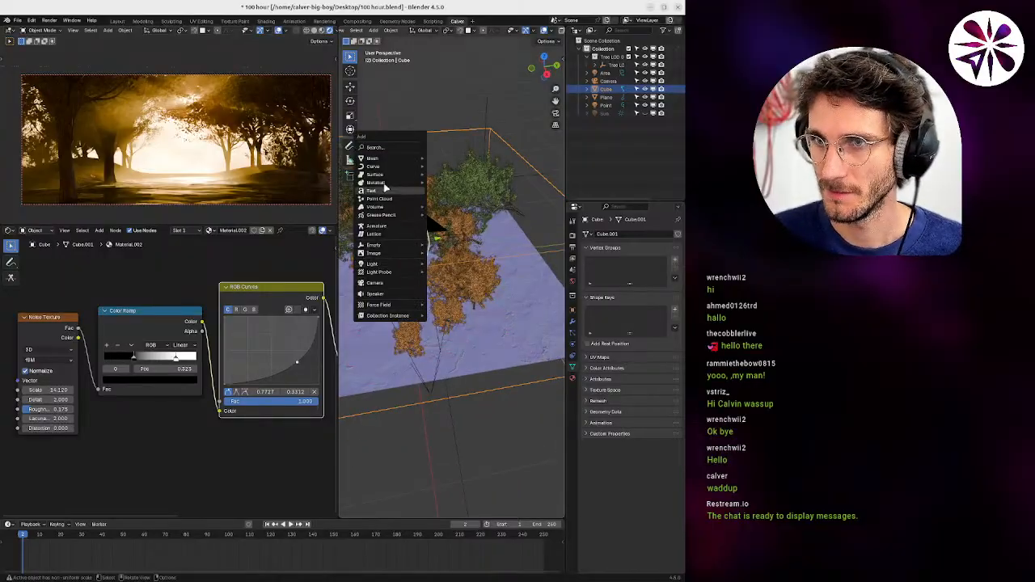
mouse_move(391, 160)
click(450, 168)
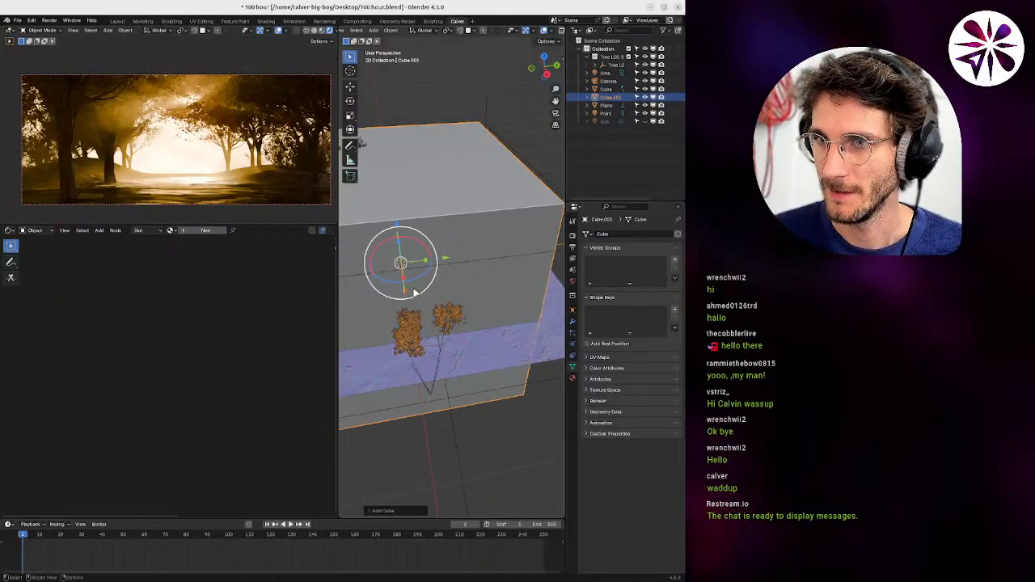
Set the new cube's viewport display to Wire.
shift+middle_drag(442, 261, 480, 261)
click(572, 312)
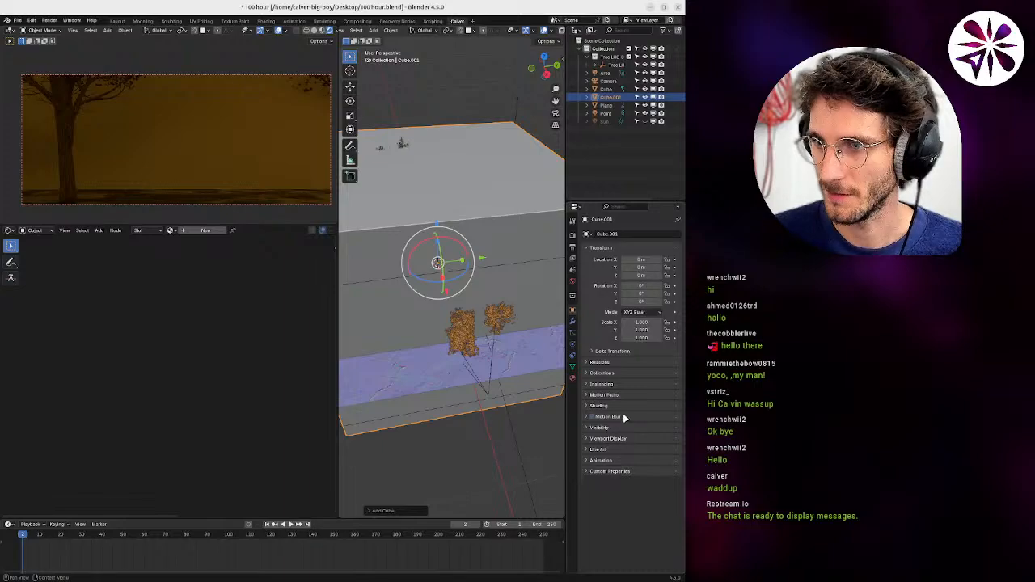
click(608, 461)
click(604, 460)
click(599, 428)
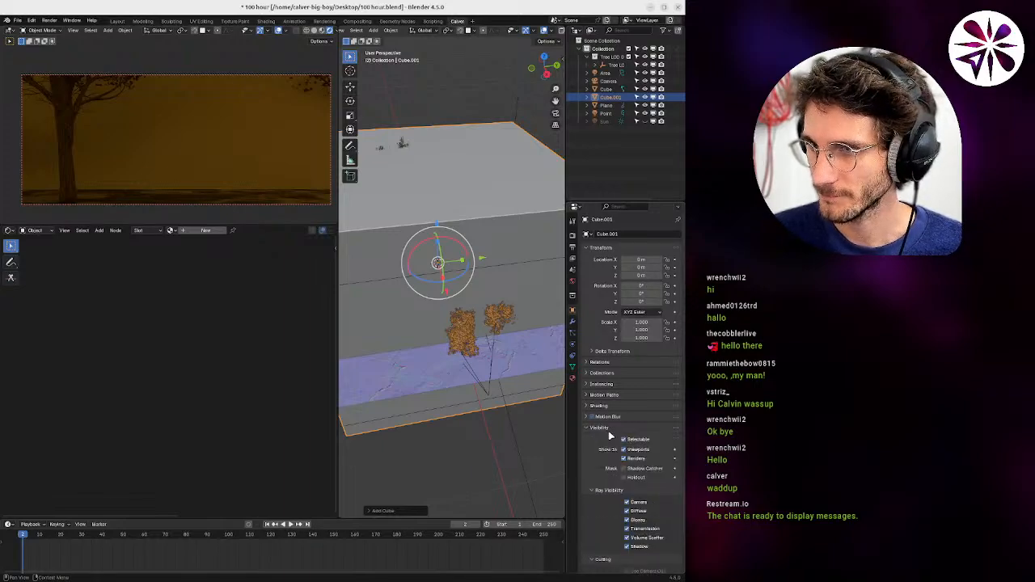
click(603, 429)
click(610, 438)
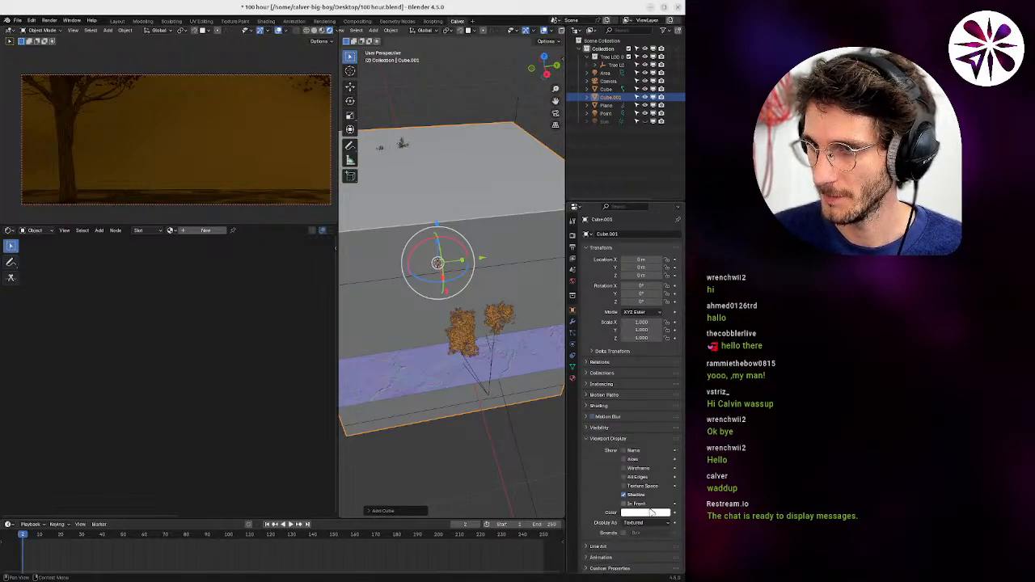
click(647, 523)
click(639, 541)
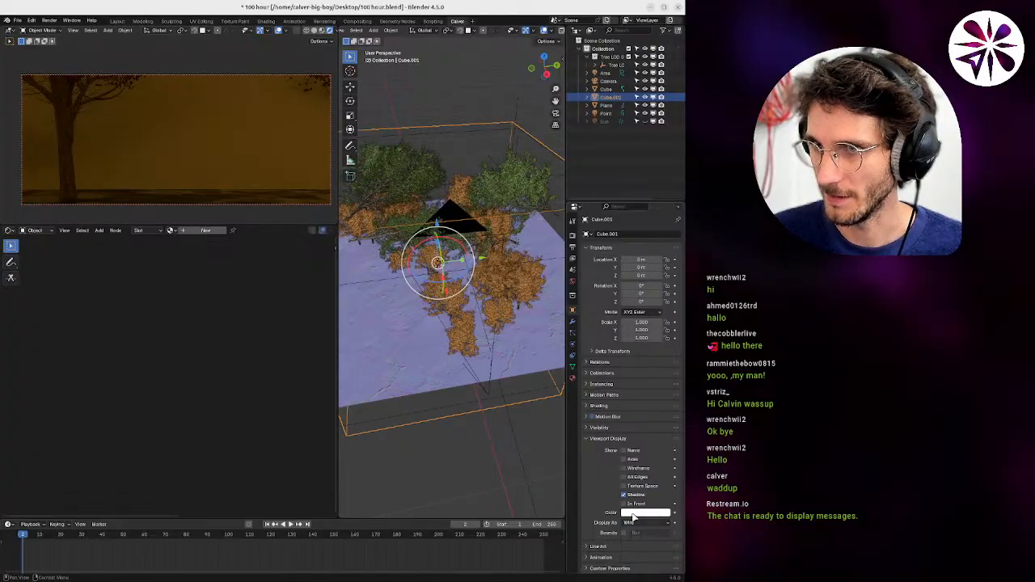
Scale the new cube to about 0.69 along Z and raise it about 0.65 m so its base sits near the ground.
key(s)
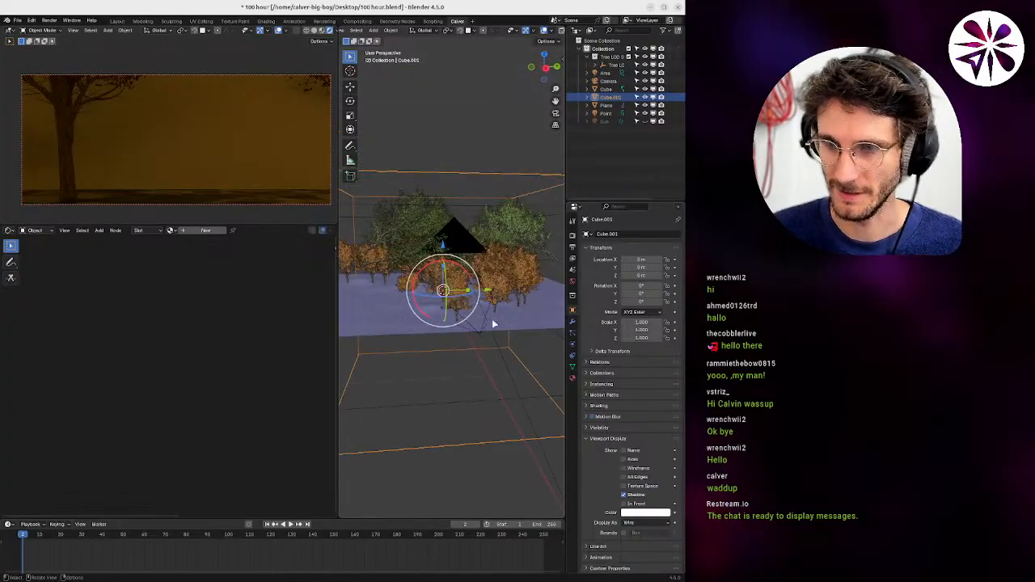
key(z)
click(478, 312)
key(g)
key(z)
click(470, 249)
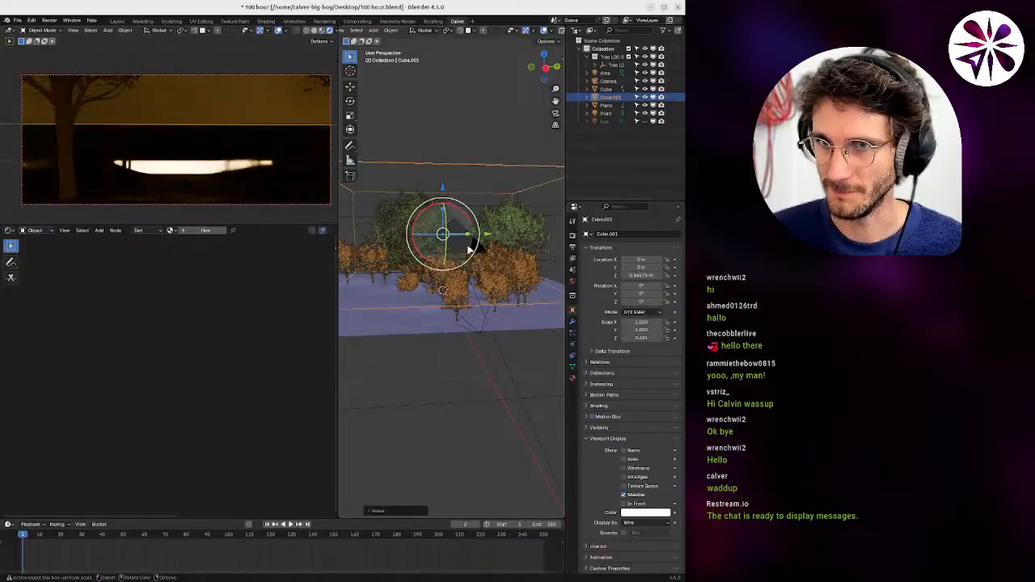
Isolate the new cube in the rendered view and give it a new material.
key(KP_Divide)
middle_drag(231, 169, 195, 302)
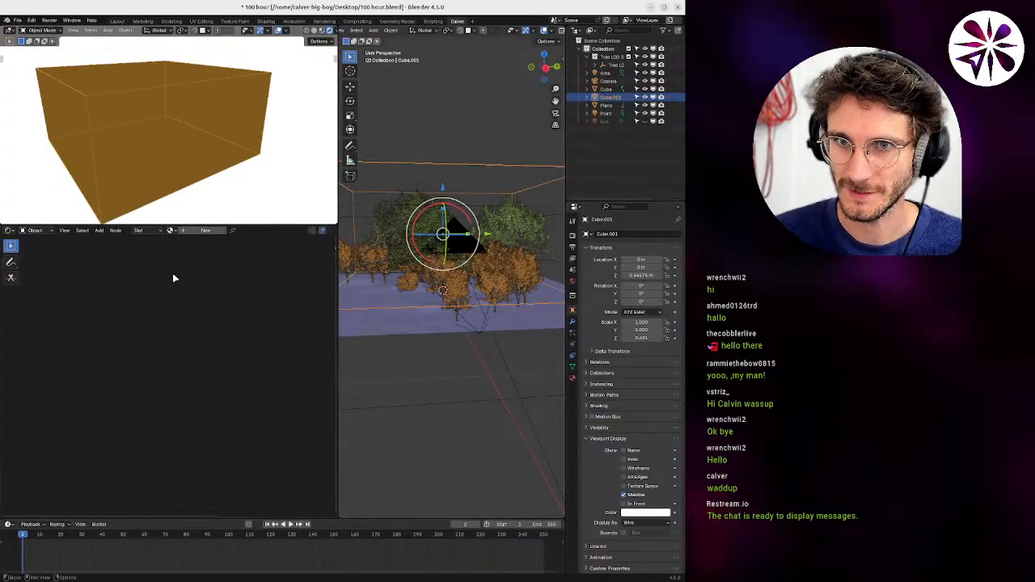
click(201, 231)
scroll(166, 323, up, 5)
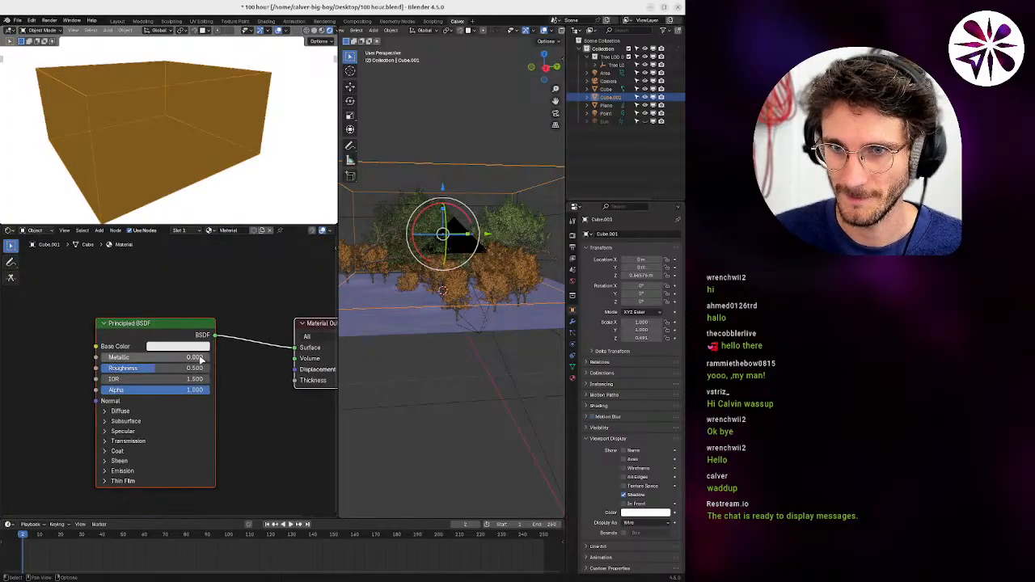
Delete all default nodes from the new material and add a Volume Scatter node.
key(a)
key(x)
key(shift+a)
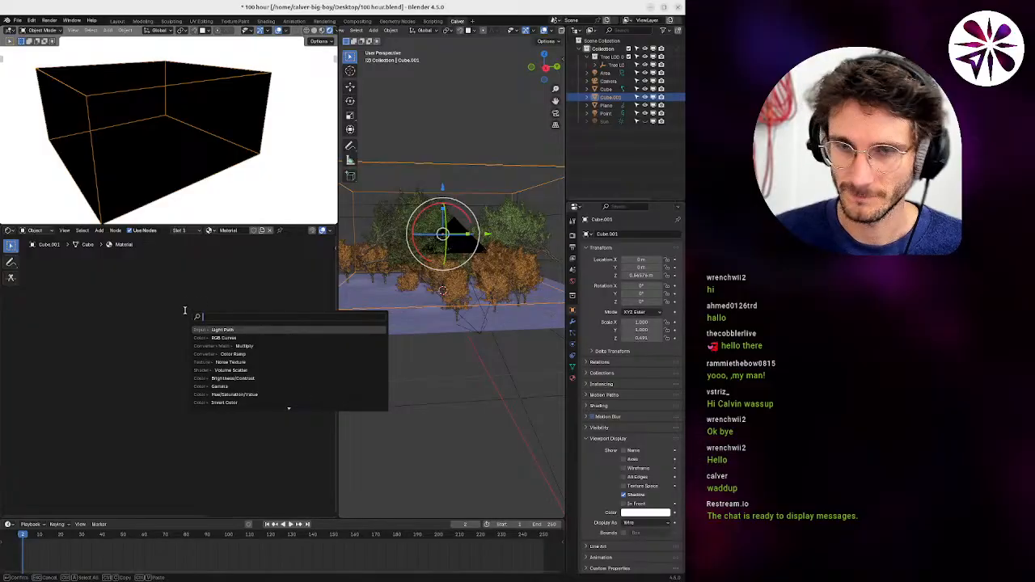
text(volum)
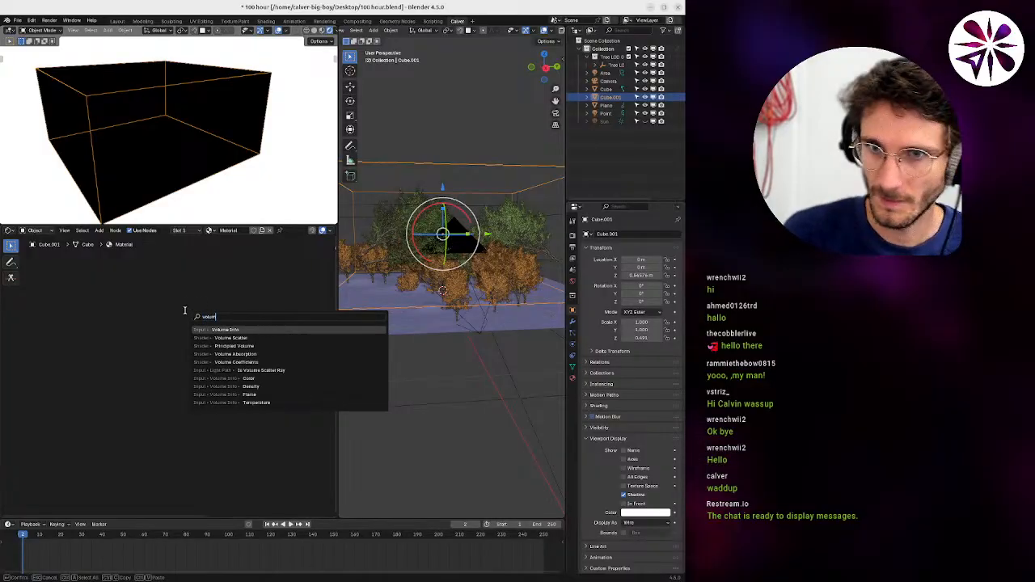
key(Down)
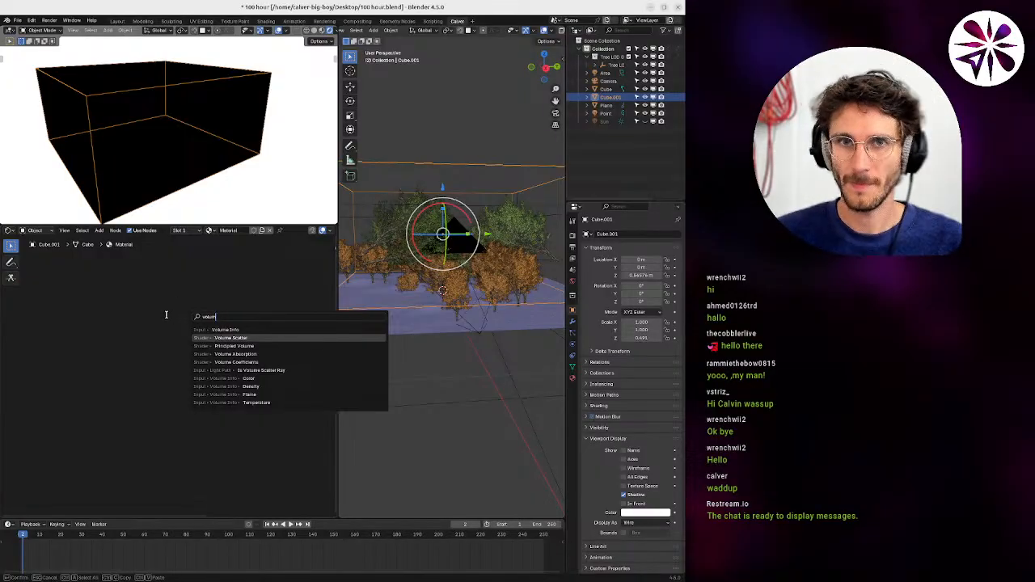
Add a Volume Scatter node feeding the Material Output's Volume input and set its density to 14.8.
key(Return)
click(203, 334)
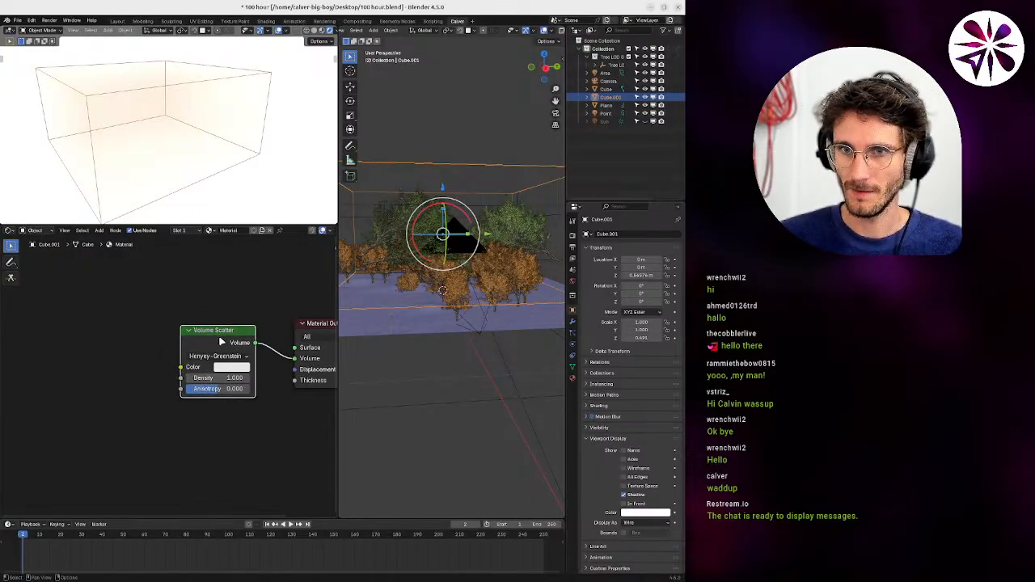
drag(220, 339, 211, 339)
drag(205, 375, 255, 370)
Add a Gradient Texture node and connect its Color output to the Volume Scatter's Density.
click(129, 316)
key(shift+a)
text(gradient)
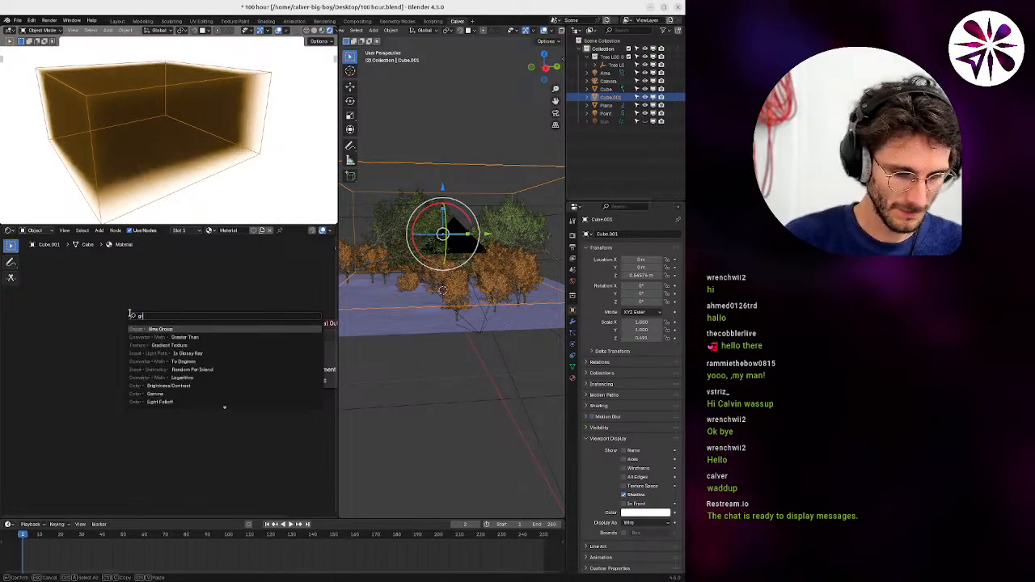
key(Return)
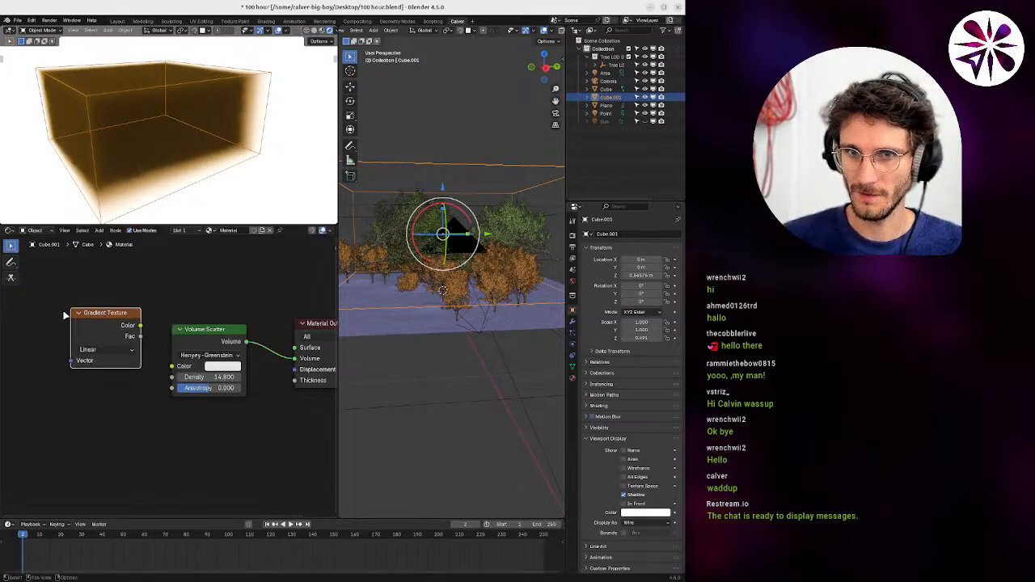
click(45, 315)
drag(162, 377, 165, 375)
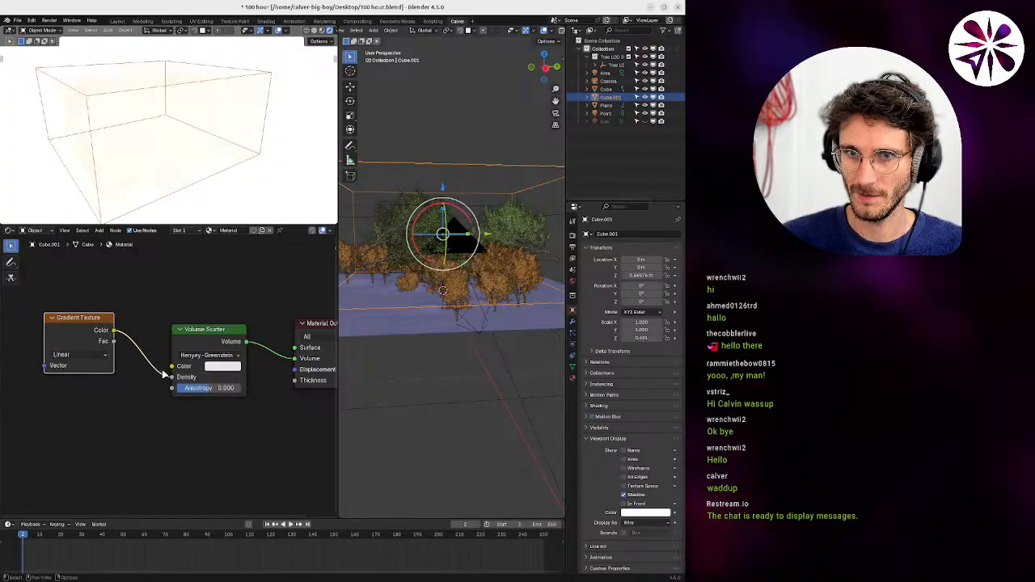
drag(94, 330, 137, 333)
text(mult)
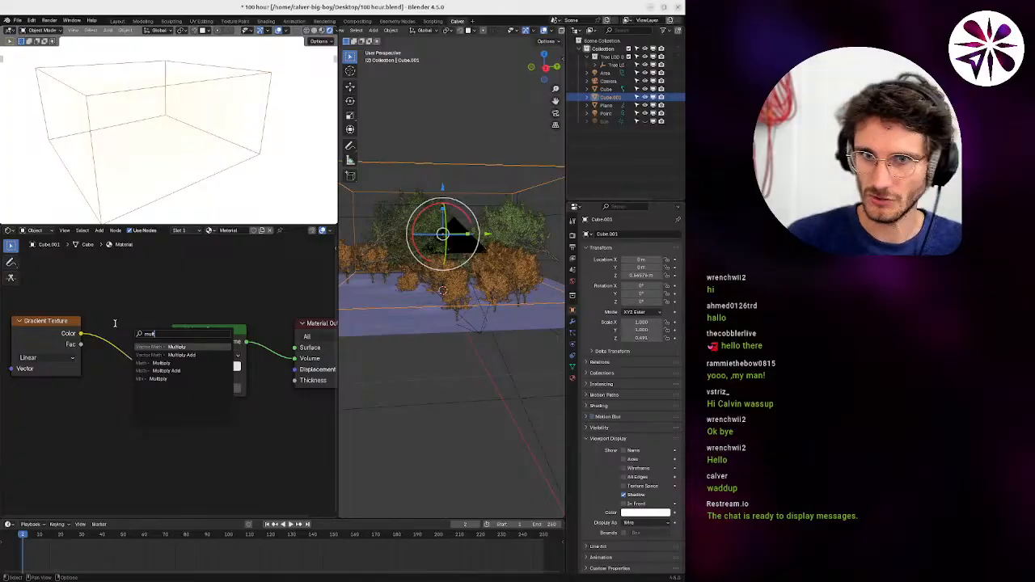
key(Return)
click(121, 276)
key(x)
Insert a Math Multiply node between the Gradient Texture and the scatter density, and set its value to about 24.4.
click(77, 337)
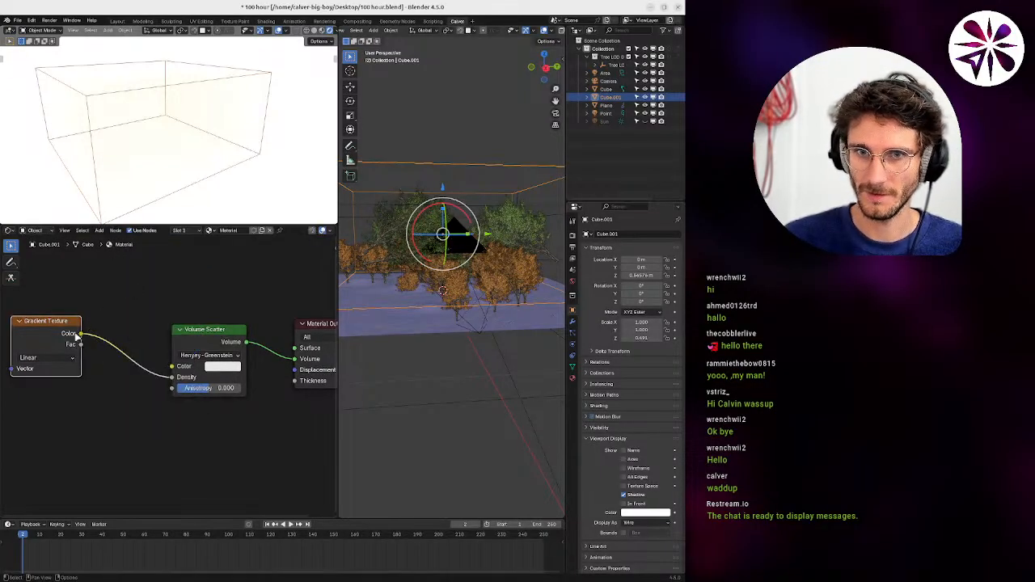
drag(79, 334, 113, 347)
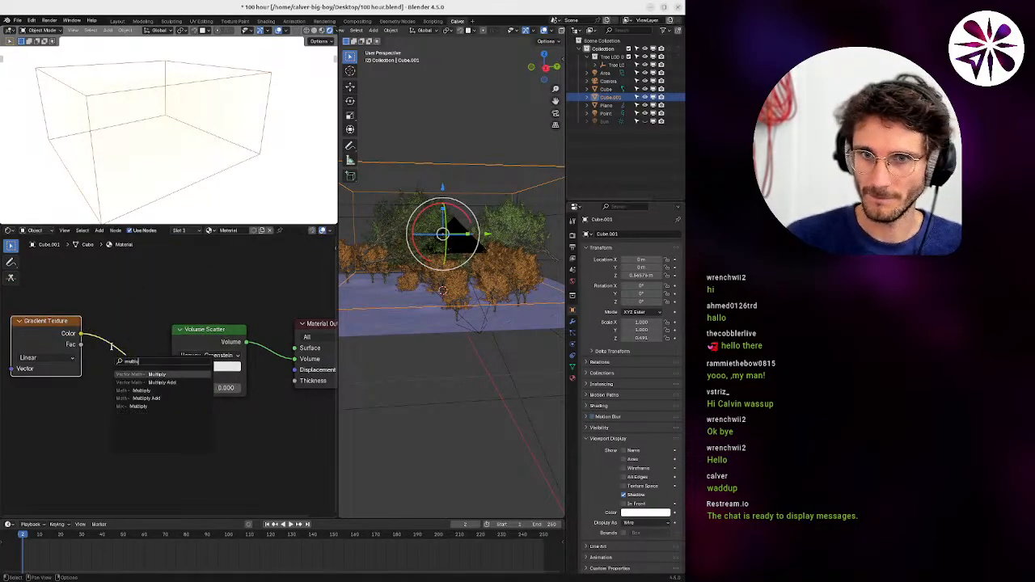
key(Down)
key(Down)
key(Return)
click(118, 332)
click(142, 396)
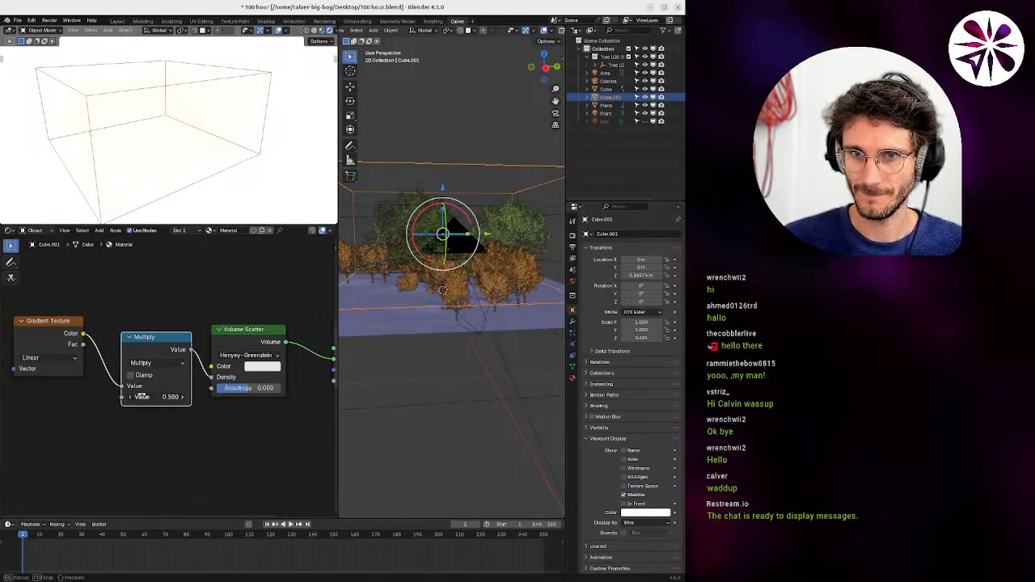
drag(142, 396, 225, 394)
Clear the volume cube's rotation and scale, and rotate it 90° about the Y axis.
middle_drag(194, 150, 190, 176)
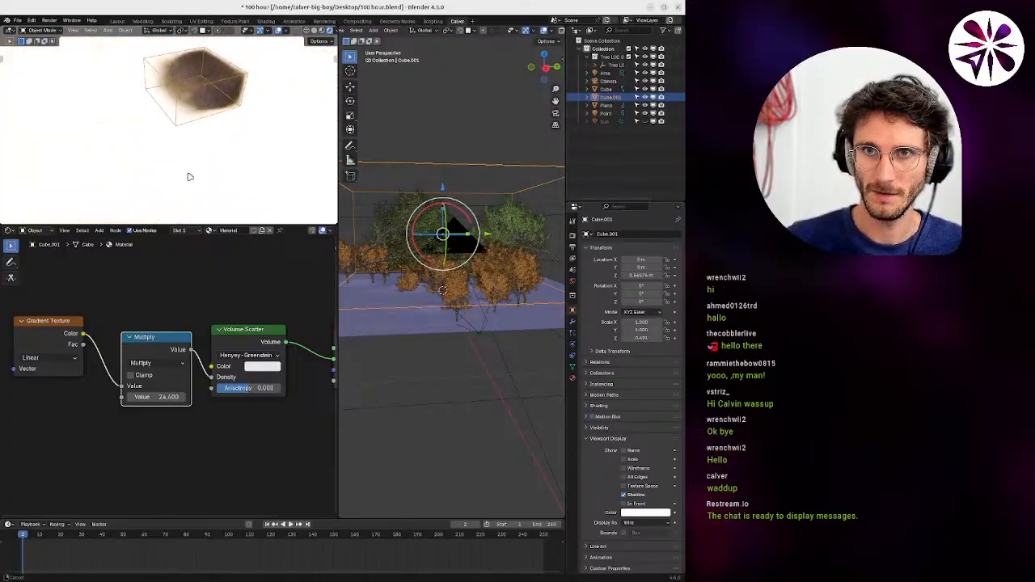
middle_drag(198, 103, 147, 81)
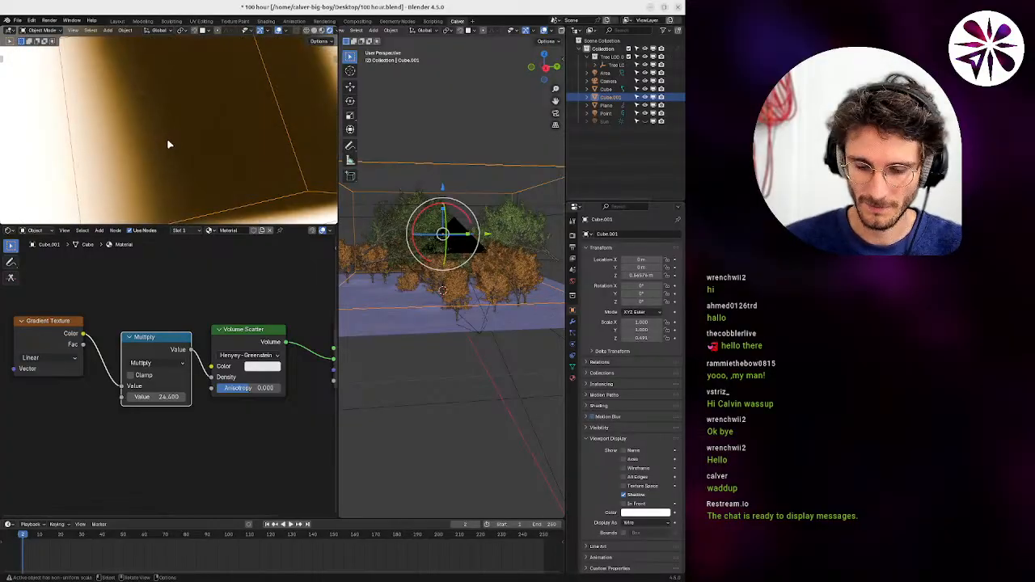
middle_drag(169, 144, 173, 174)
scroll(176, 174, down, 5)
key(KP_7)
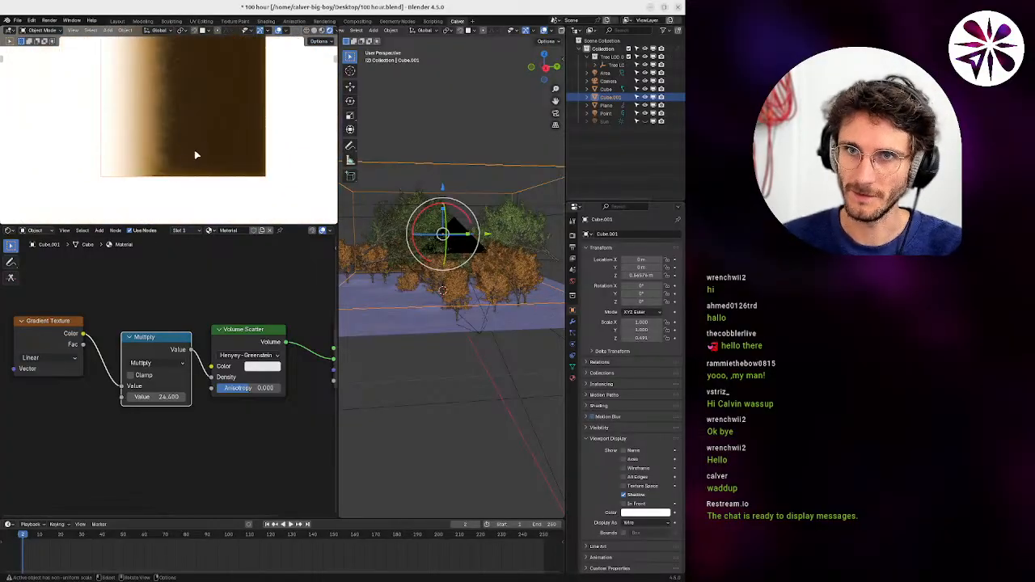
scroll(175, 111, down, 5)
middle_drag(175, 111, 239, 184)
key(r)
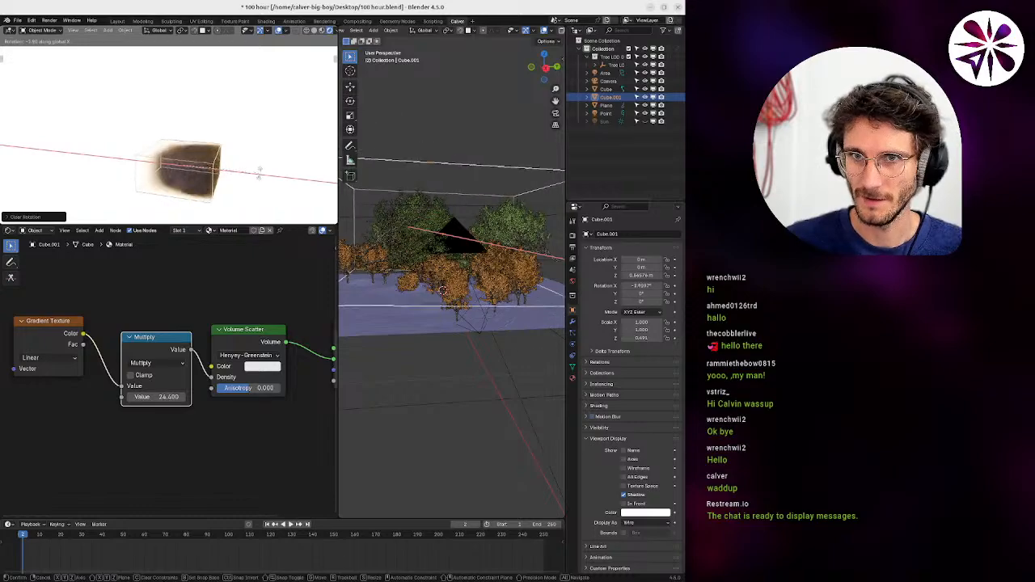
right_click(250, 177)
key(alt+s)
text(rxy)
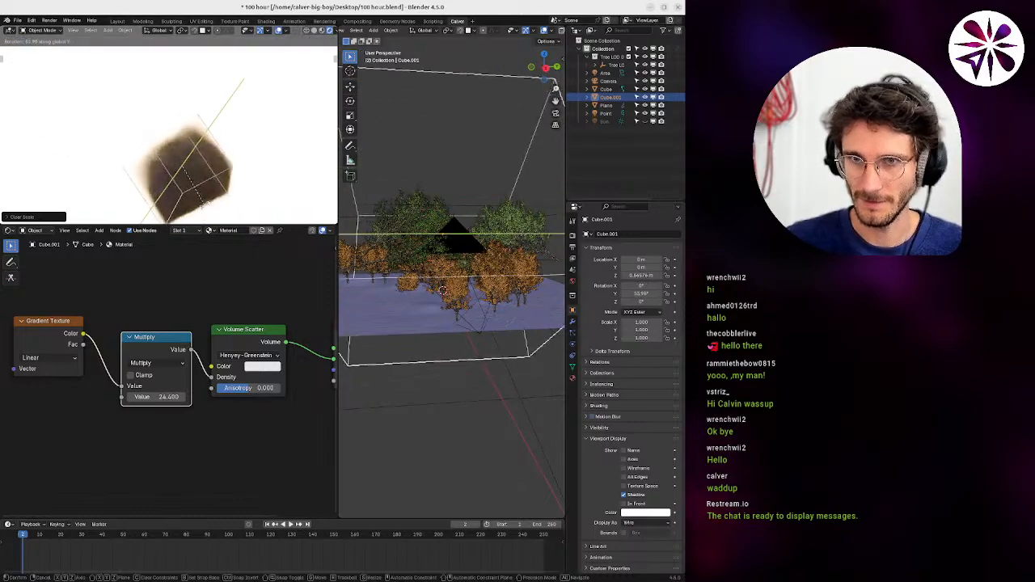
text(90)
key(Return)
Flatten the volume cube along the global Z axis.
middle_drag(184, 195, 244, 121)
key(s)
key(z)
click(239, 185)
Insert an RGB Curves node between the Gradient Texture and the Multiply node.
middle_drag(246, 355, 206, 370)
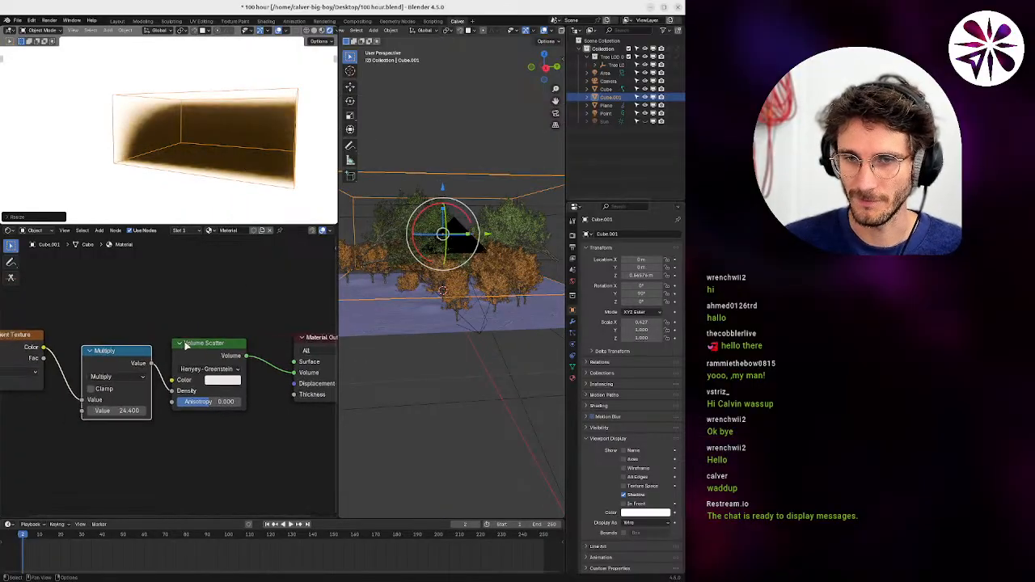
key(shift+a)
text(curv)
key(Return)
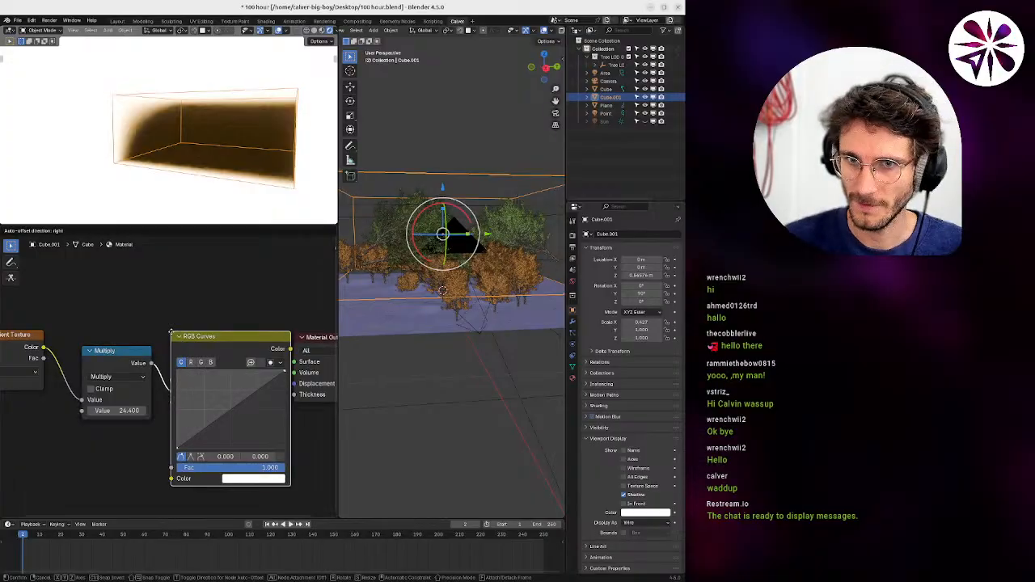
click(162, 343)
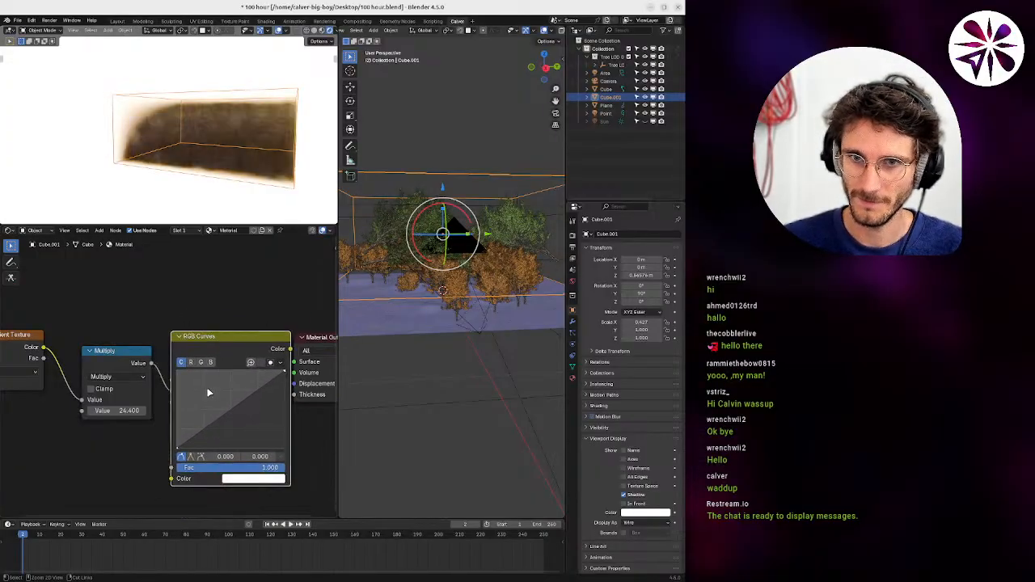
key(ctrl+z)
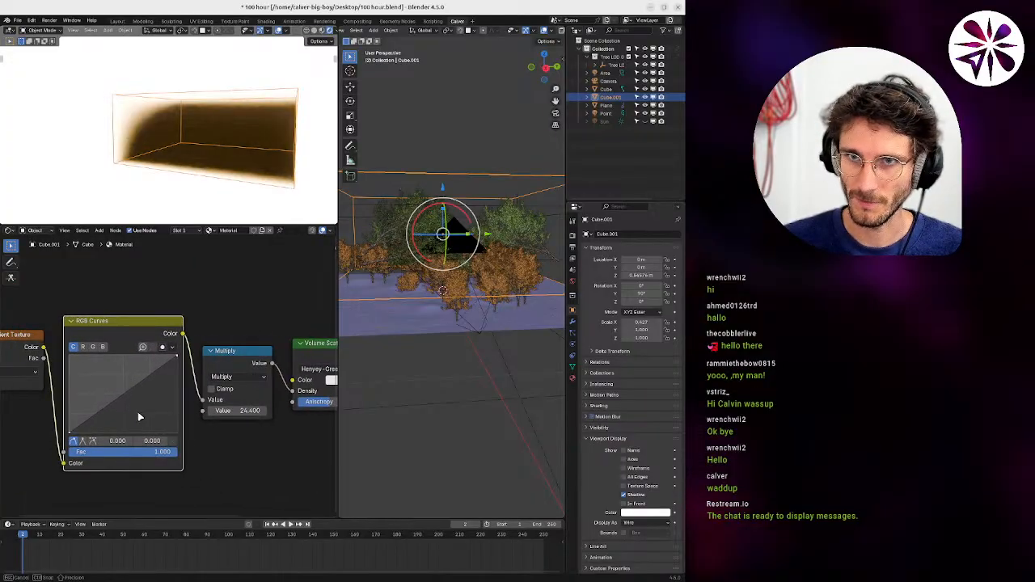
Bend the RGB curve down with a point at about 0.681, 0.212, and set the Multiply value to 5 for the camera view.
drag(135, 414, 144, 419)
mouse_move(206, 154)
middle_down()
mouse_move(268, 128)
mouse_move(180, 150)
mouse_move(194, 167)
middle_up()
key(Return)
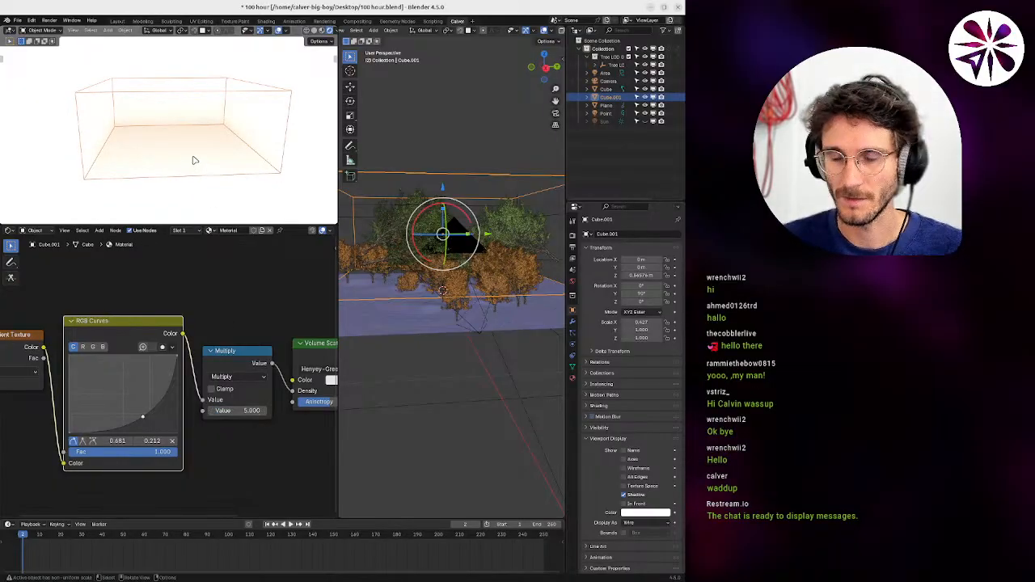
key(KP_0)
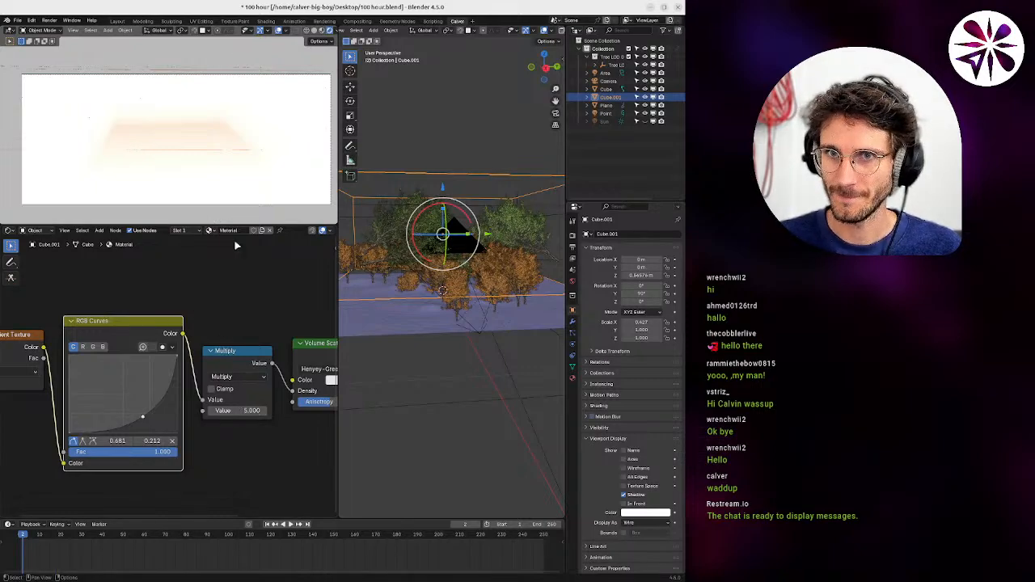
Clear the volume cube's scale and raise its geometry 1 m along Z in Edit Mode.
mouse_move(477, 271)
middle_down()
mouse_move(497, 268)
mouse_move(474, 261)
mouse_move(457, 272)
mouse_move(477, 271)
middle_up()
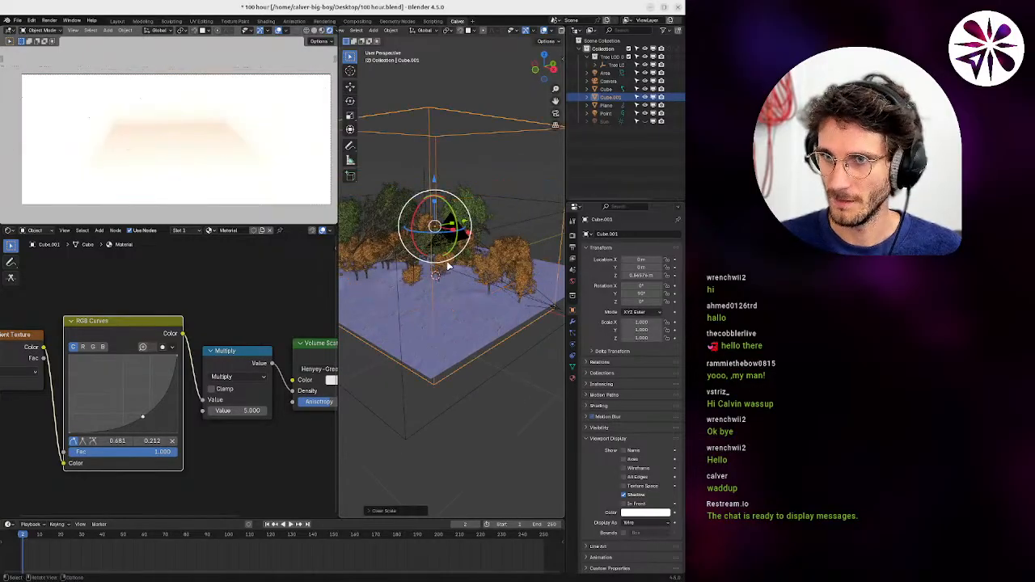
key(Tab)
text(gz)
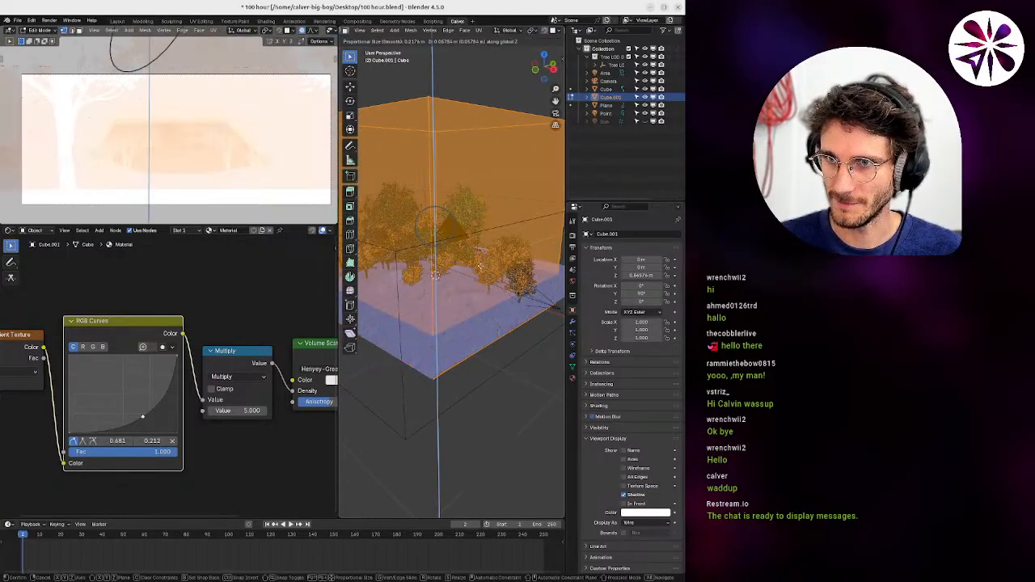
text(1)
click(481, 266)
key(Tab)
Clear the volume cube's location so it sits at the world origin.
key(g)
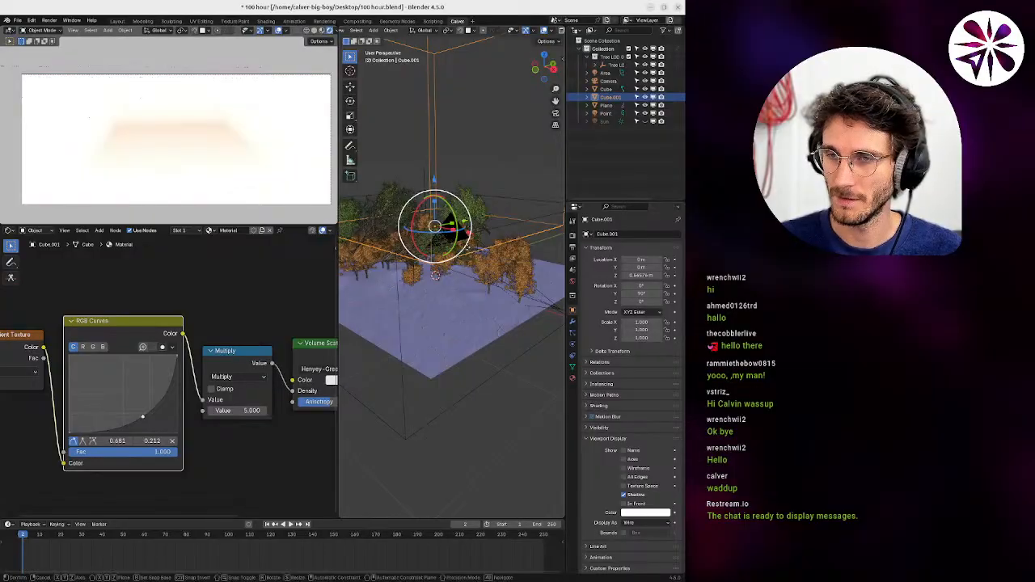
key(z)
right_click(466, 255)
key(alt+g)
middle_drag(468, 278, 466, 259)
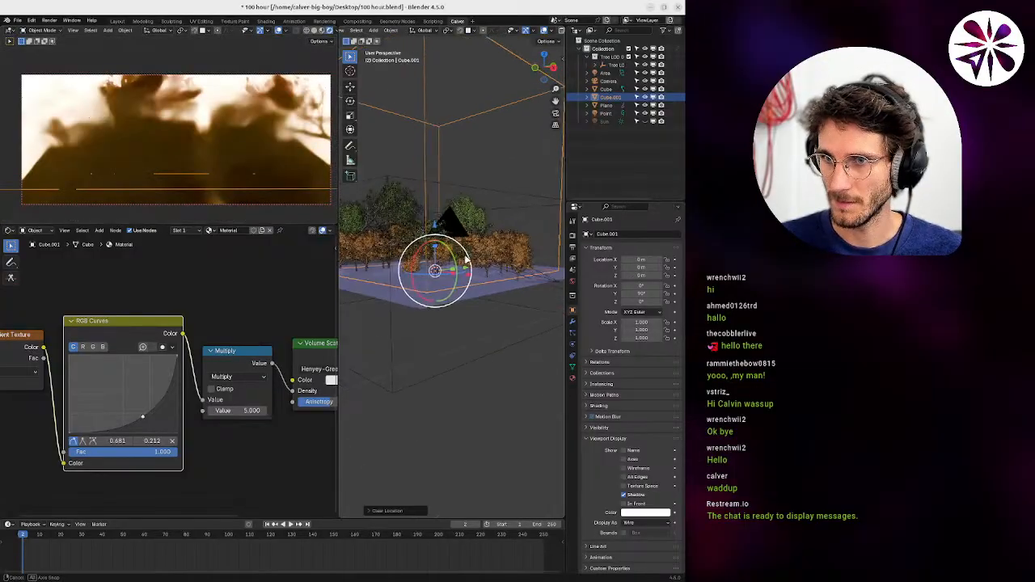
key(g)
key(z)
key(z)
key(z)
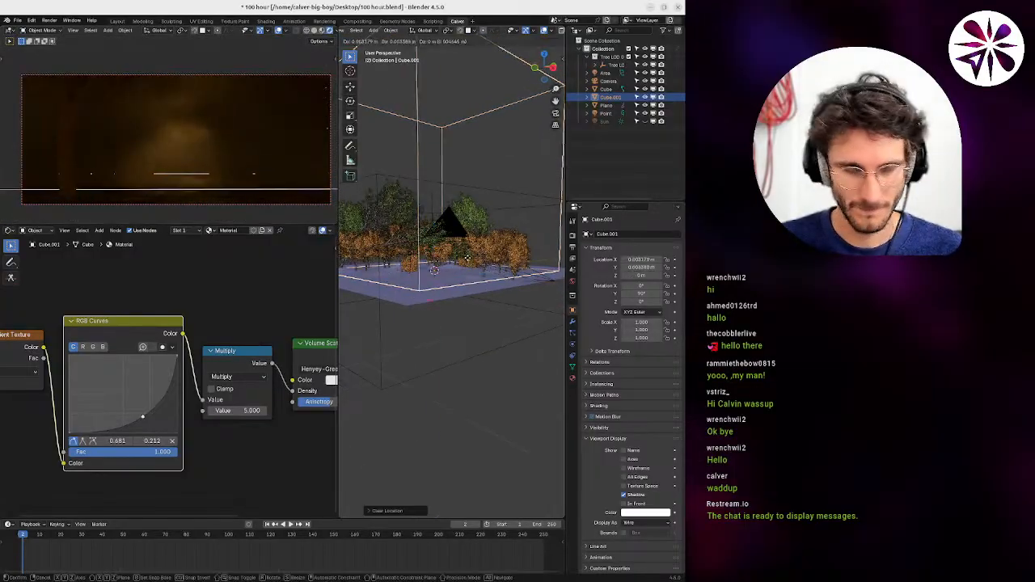
click(465, 276)
Flatten the volume cube along Z to a scale of about 0.148 and hide the overlays in the camera view.
key(ctrl+KP_1)
scroll(474, 208, up, 5)
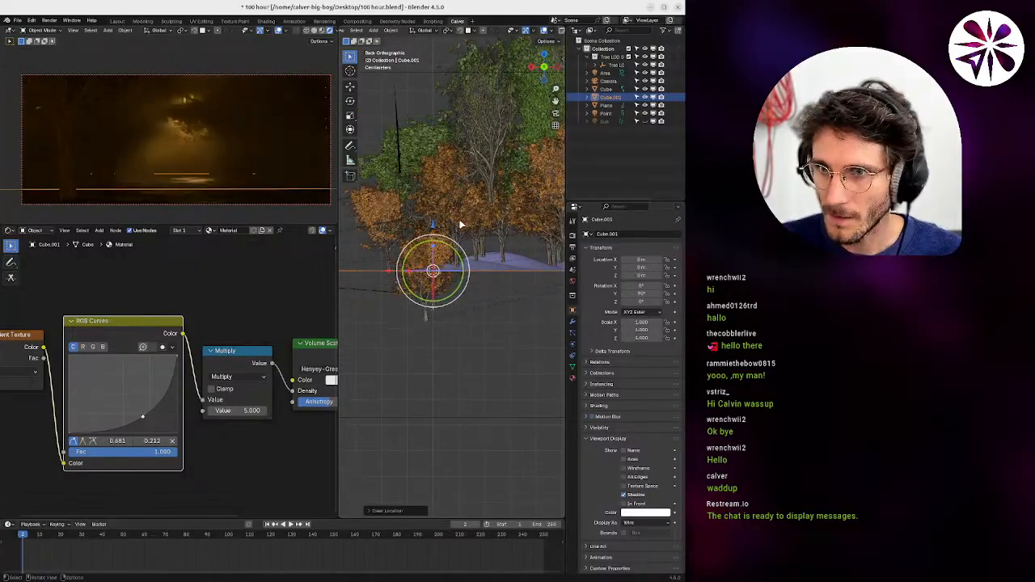
middle_drag(467, 212, 481, 288)
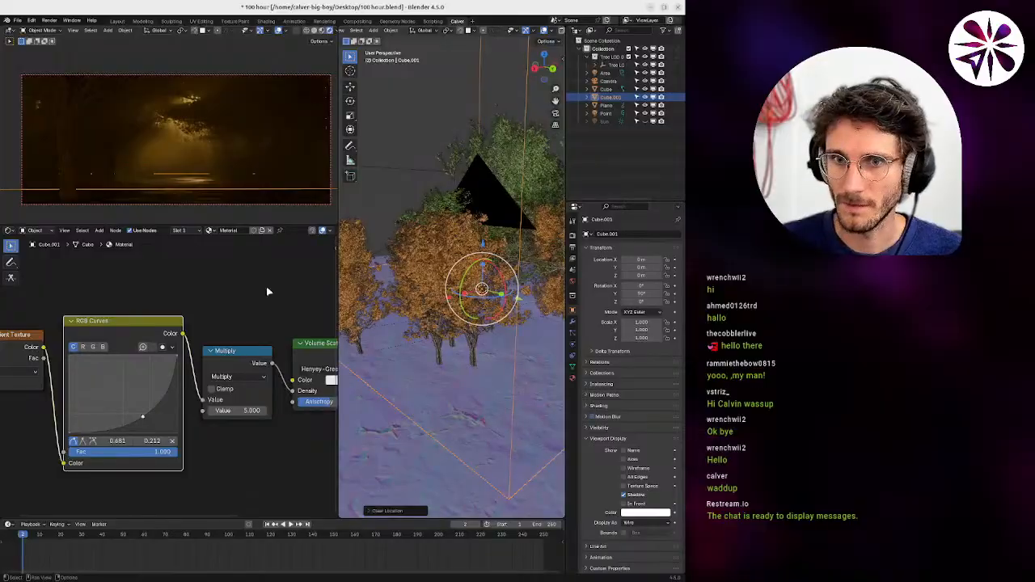
key(s)
key(z)
click(501, 343)
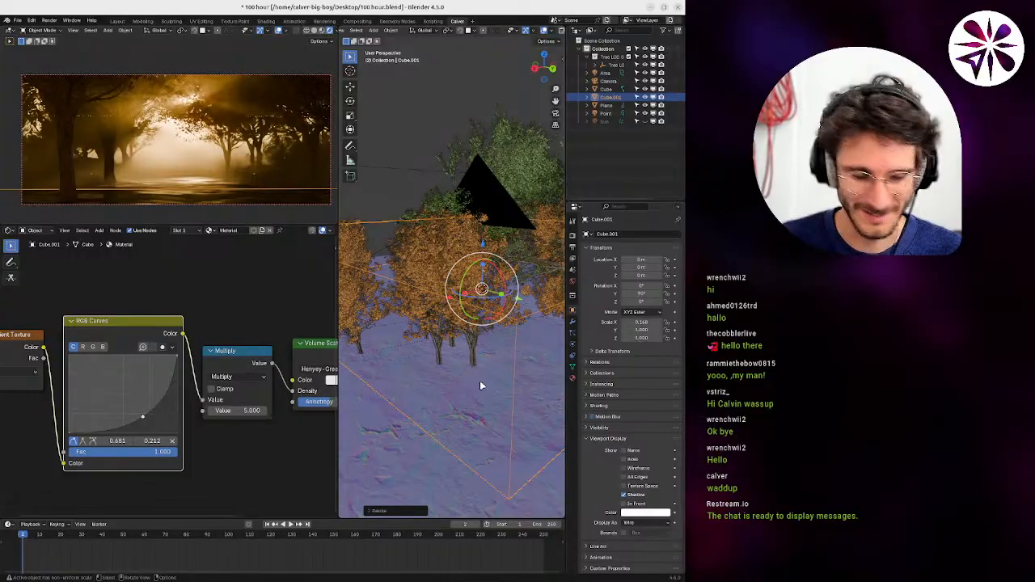
key(s)
key(z)
click(482, 368)
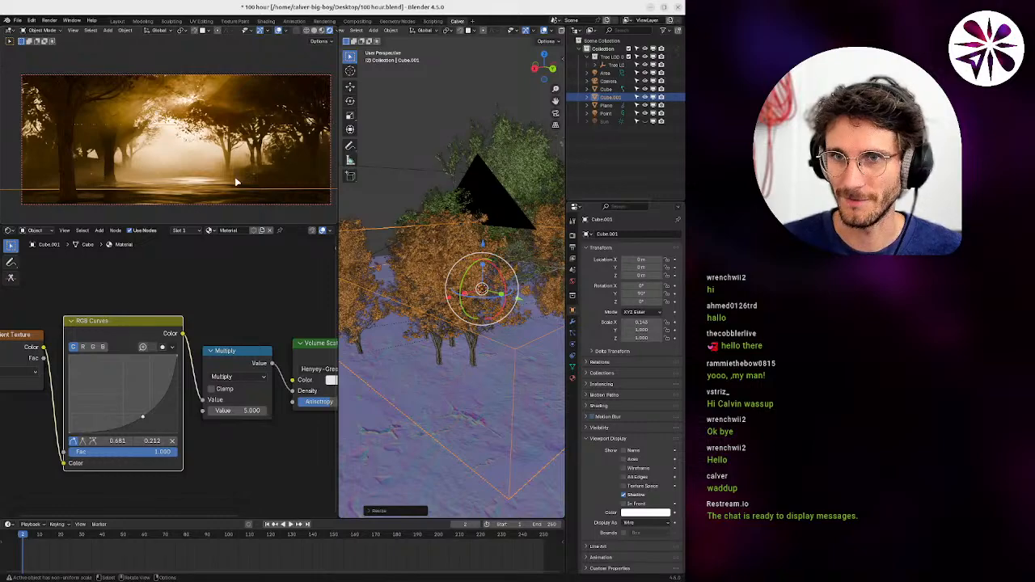
click(277, 31)
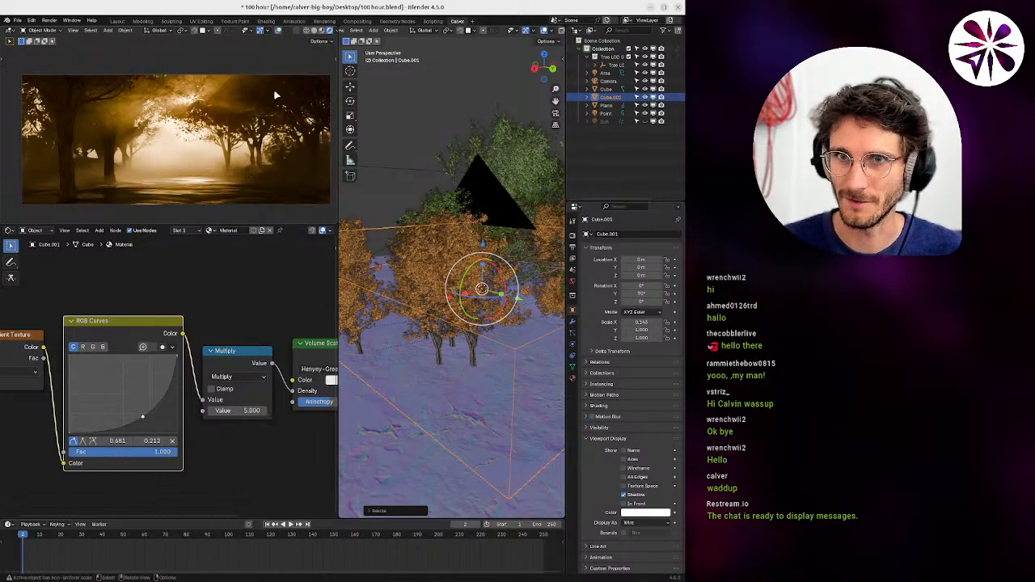
Scale the volume cube up uniformly by about 1.3 in top view so it covers the ground plane.
scroll(453, 373, down, 2)
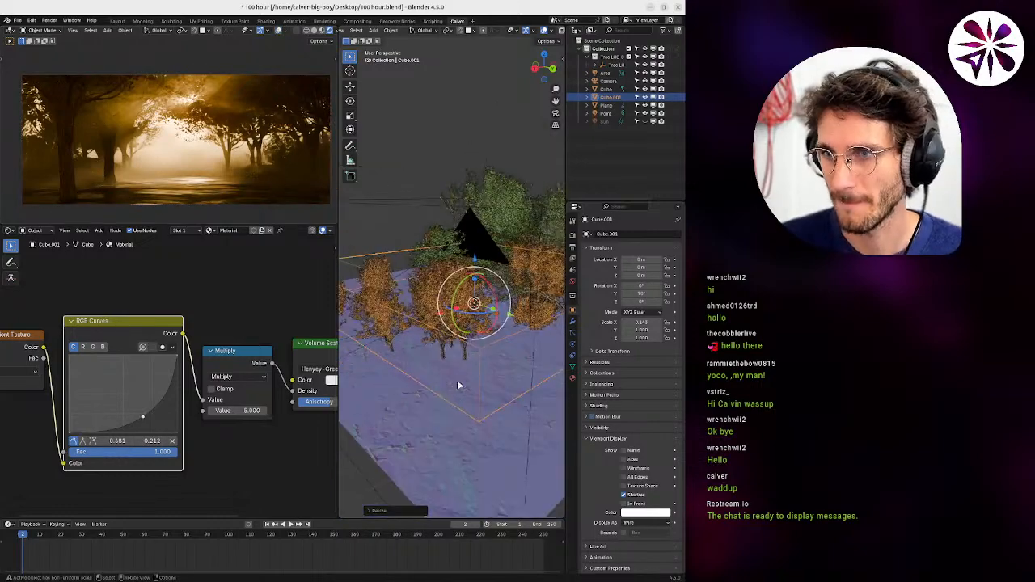
middle_drag(457, 380, 444, 495)
key(KP_7)
shift+middle_drag(444, 495, 477, 458)
key(s)
click(506, 464)
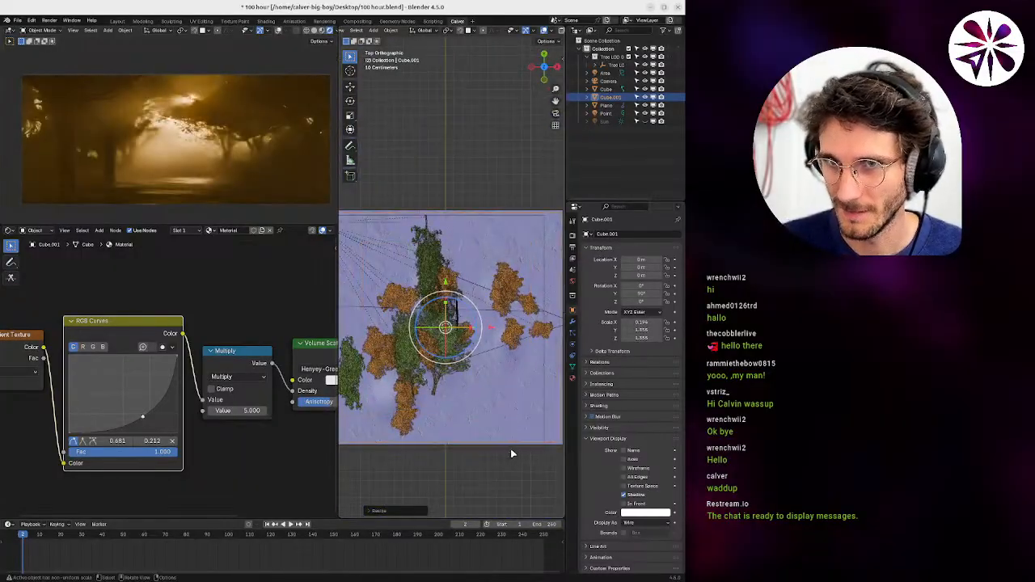
Flatten the volume cube further along global Z to a scale of about 0.104.
key(s)
key(z)
click(500, 423)
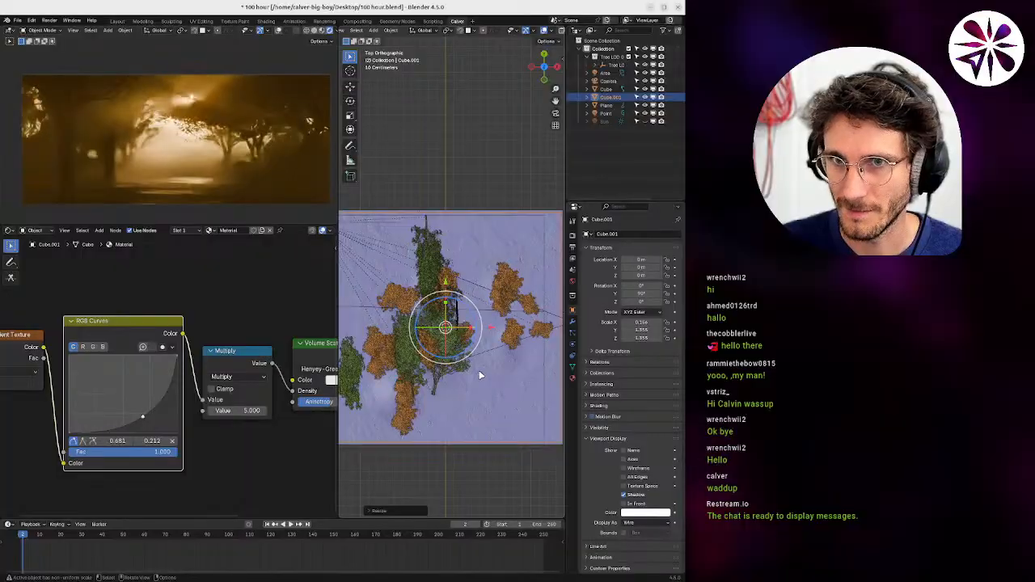
middle_drag(498, 424, 478, 391)
scroll(453, 370, up, 2)
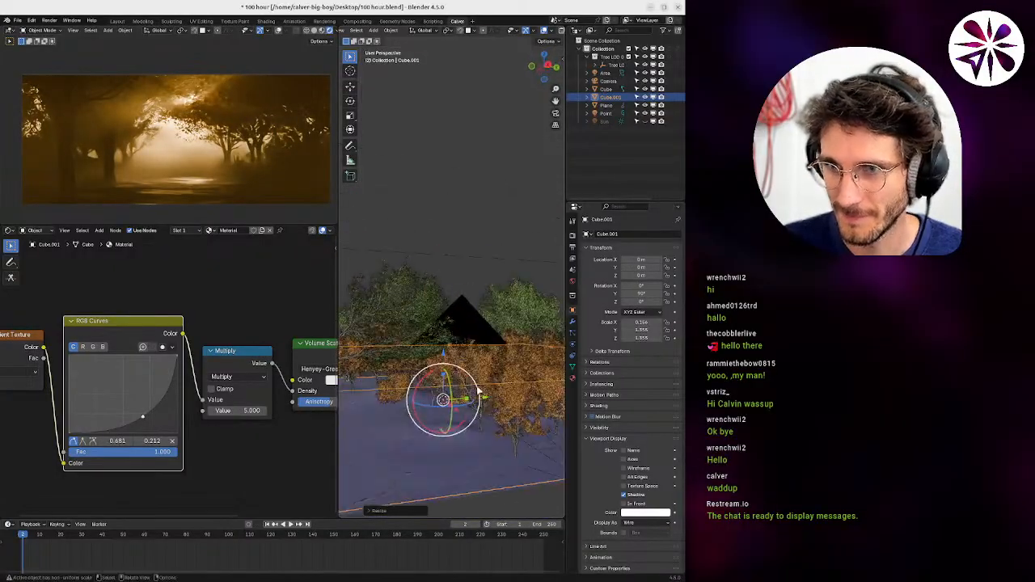
key(s)
key(z)
click(495, 431)
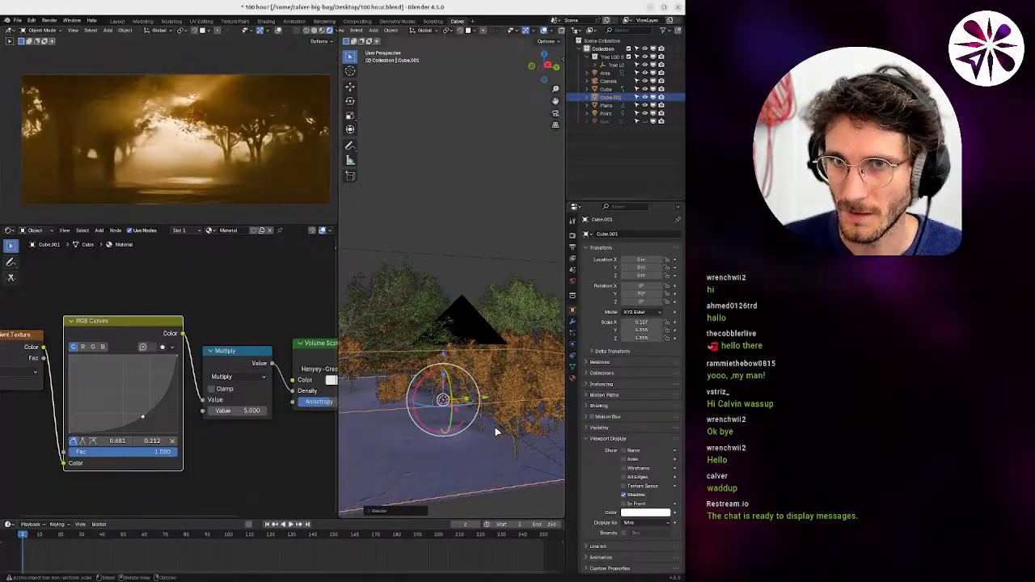
key(s)
key(z)
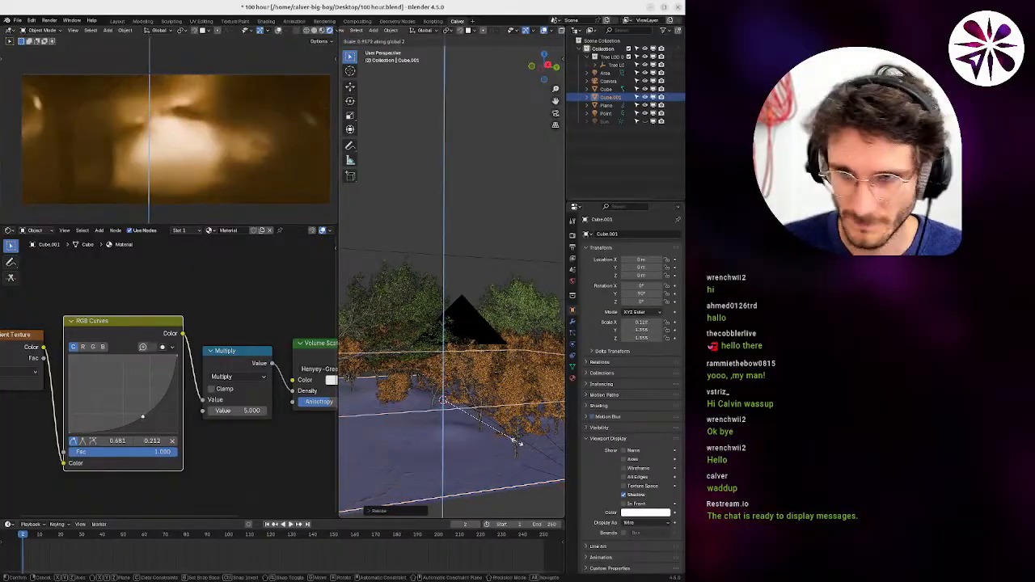
click(520, 449)
key(s)
key(z)
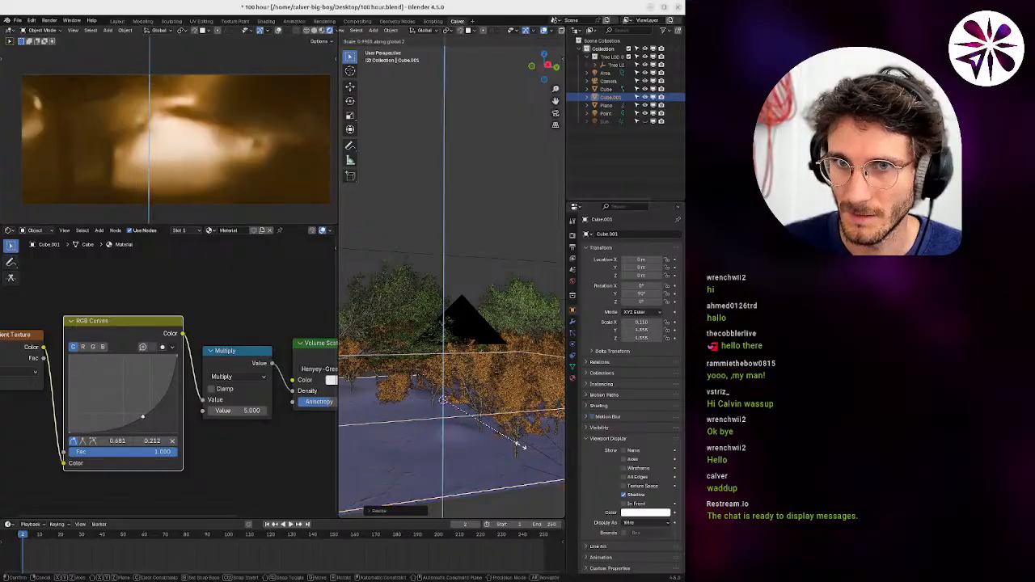
click(513, 443)
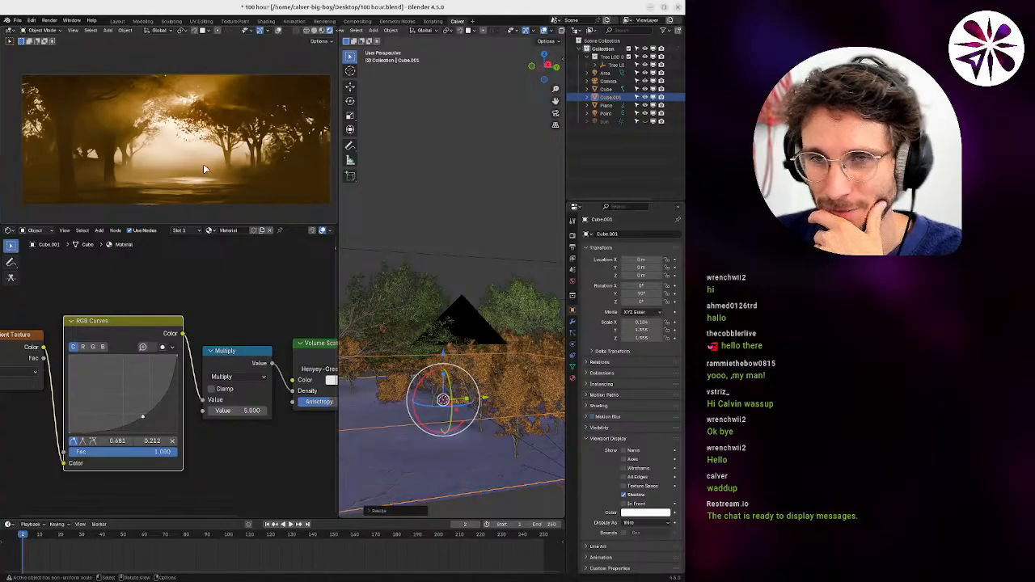
Try 3 for the Multiply node's value, settle on 4, and save the file.
click(249, 411)
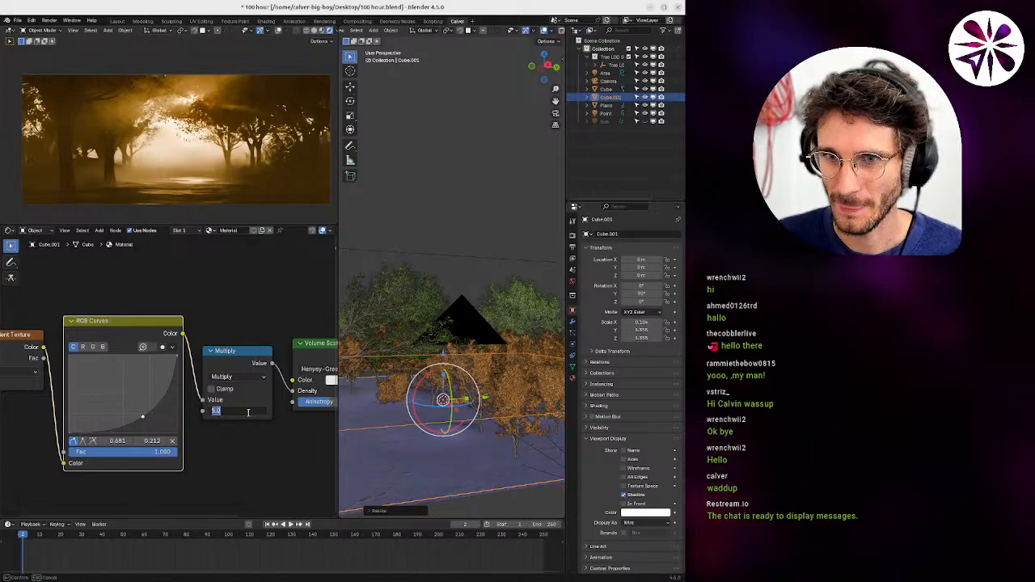
text(3)
key(Return)
click(250, 412)
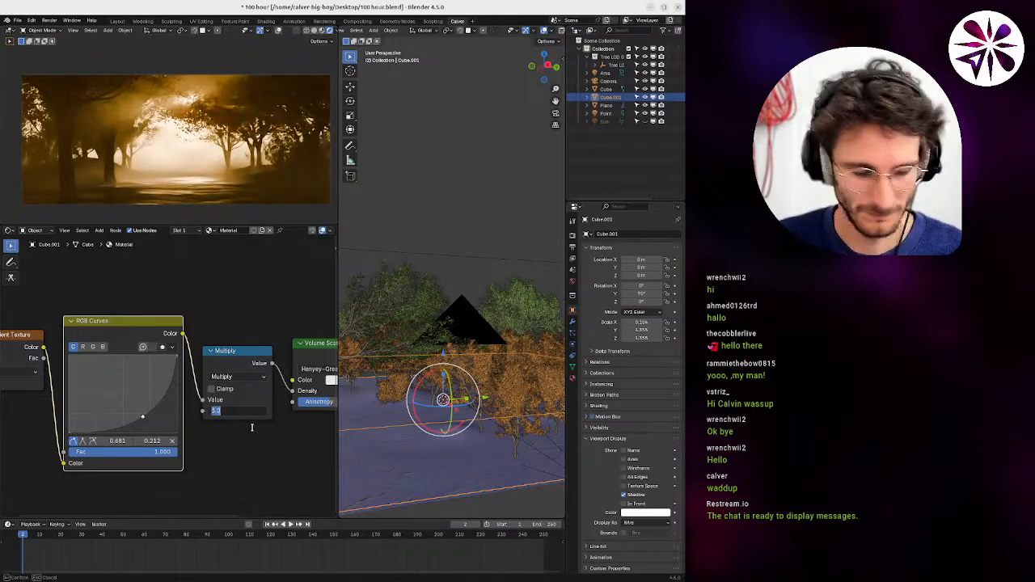
text(4)
key(Return)
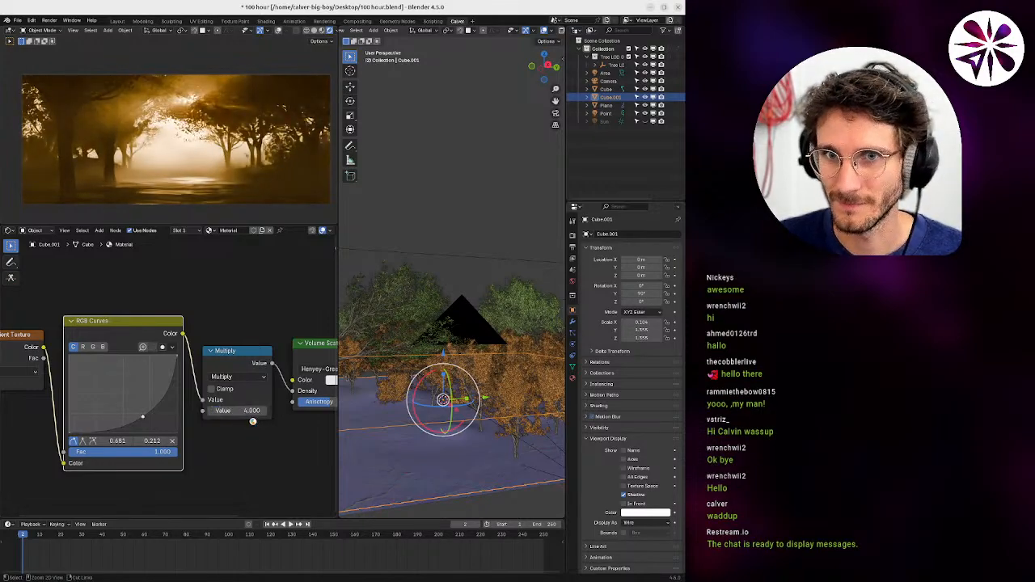
key(ctrl+s)
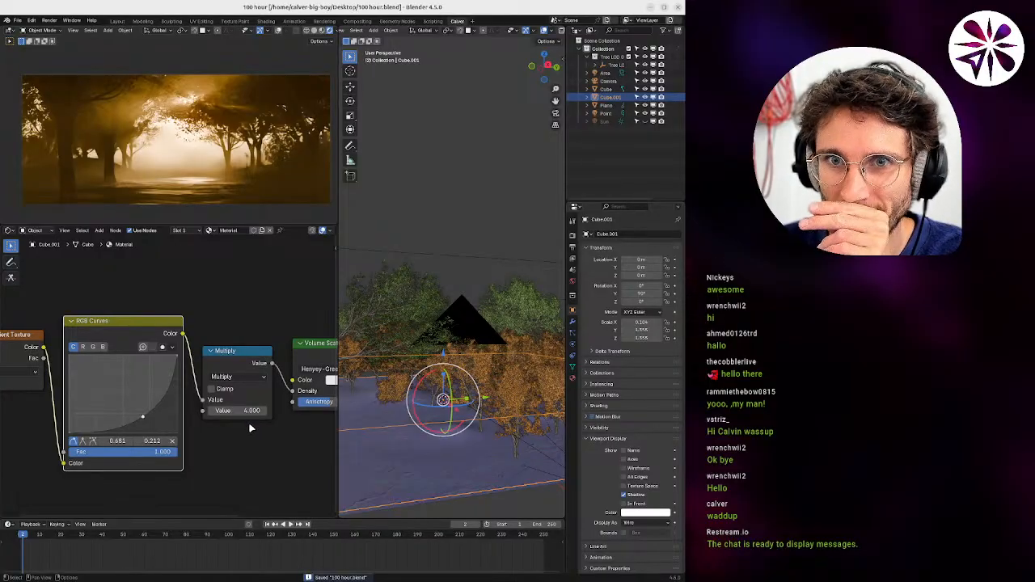
Raise the Volume Scatter node's anisotropy to about 0.769.
middle_drag(239, 360, 147, 373)
drag(233, 417, 254, 419)
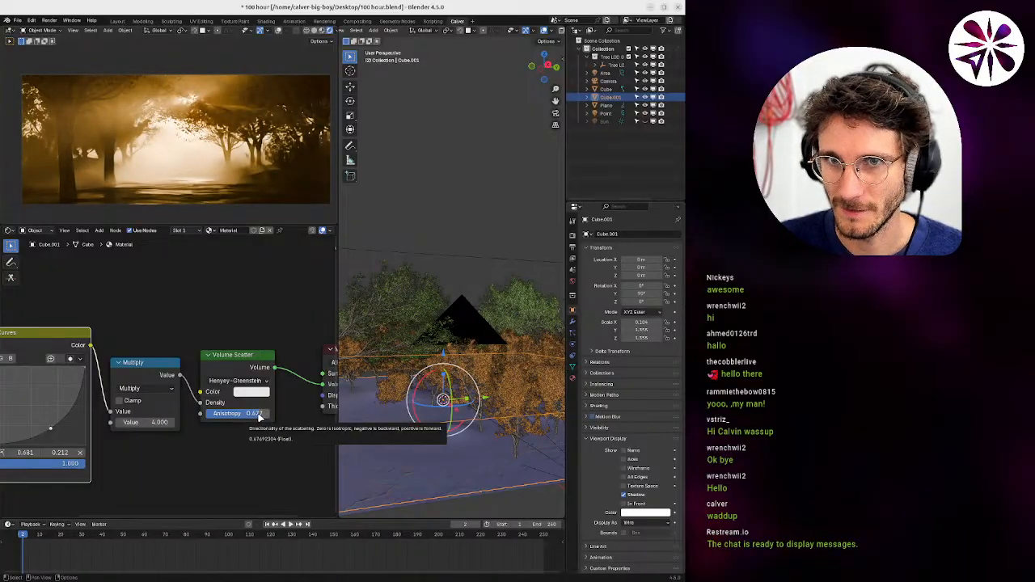
mouse_move(259, 414)
ctrl+mouse_down()
mouse_move(244, 418)
mouse_move(258, 418)
ctrl+mouse_up()
Try a density Multiply value of 13, set it to 5 instead, and save the file.
drag(153, 422, 181, 426)
click(166, 422)
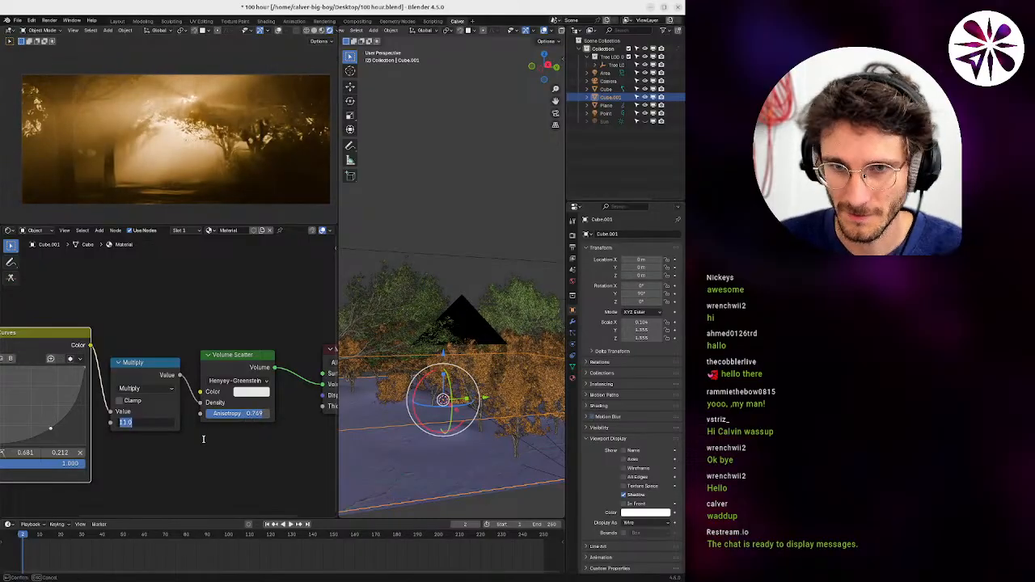
text(5)
key(Return)
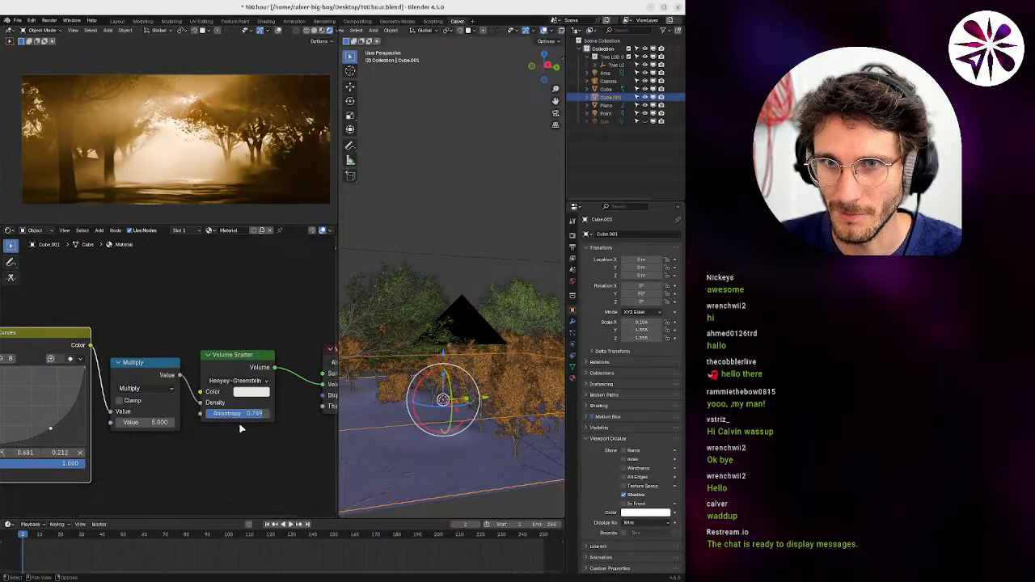
click(159, 422)
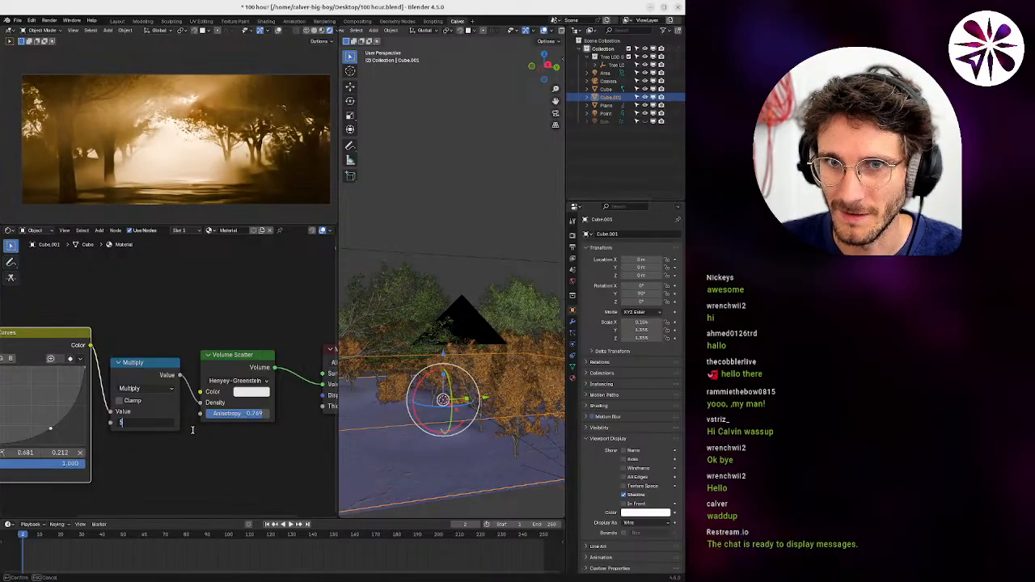
key(Return)
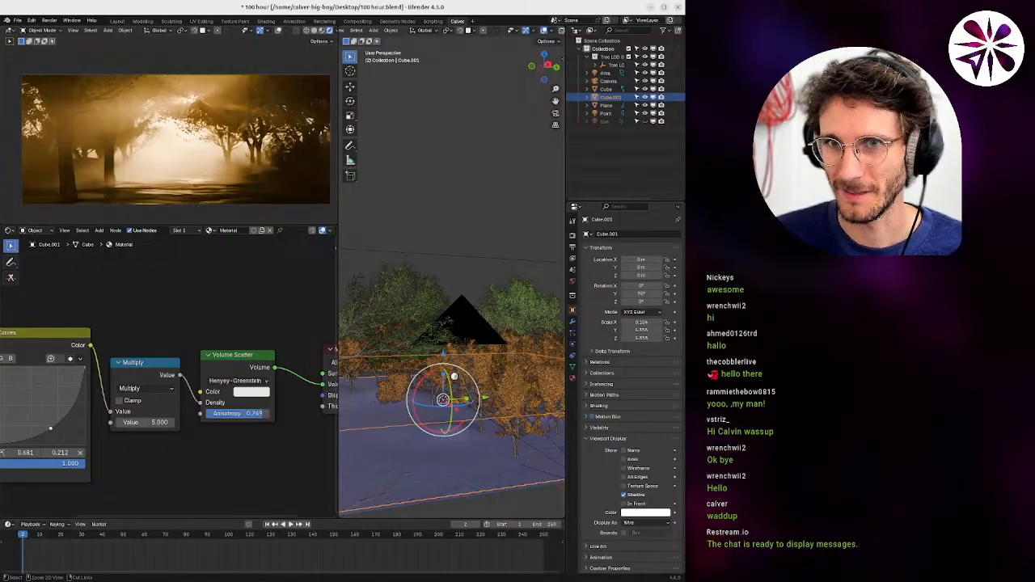
key(ctrl+s)
Duplicate the existing point light and place the copy near the right foreground of the camera image.
middle_drag(430, 389, 508, 346)
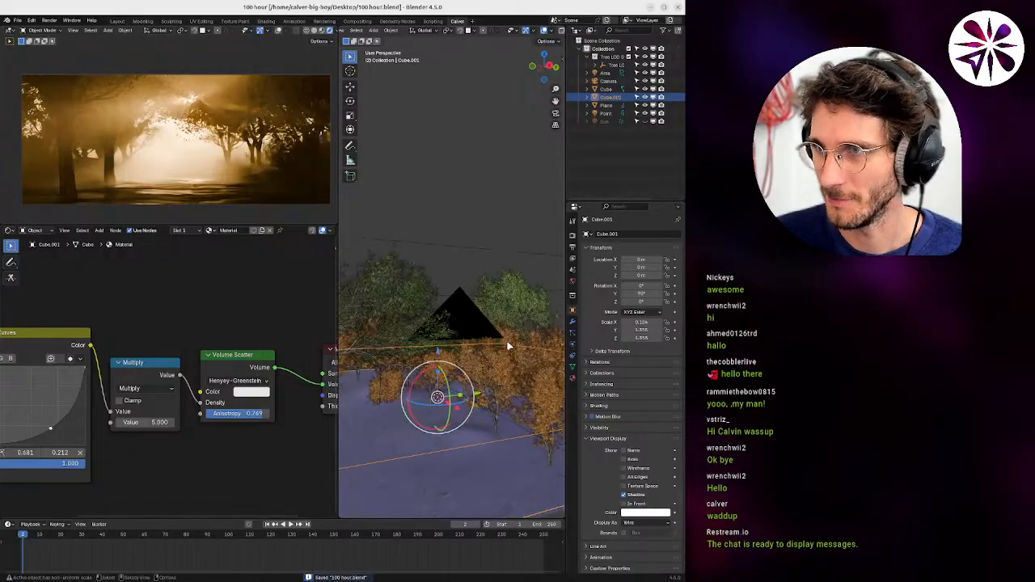
click(607, 114)
shift+middle_drag(481, 395, 415, 360)
middle_drag(445, 359, 463, 373)
key(shift+d)
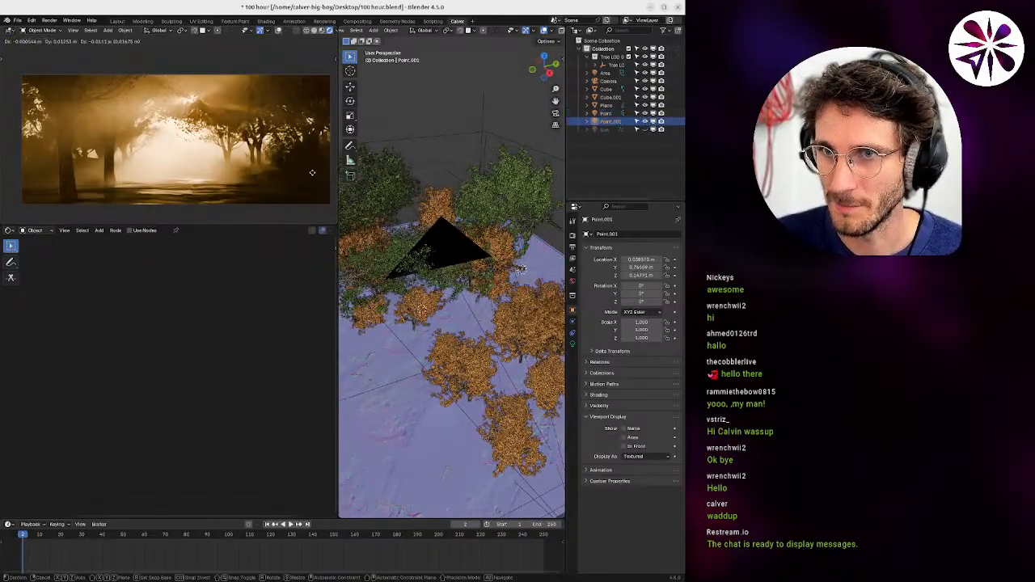
click(306, 198)
Move the duplicated point light low among the foreground trees, to about X 0.95 m, Y 0.62 m, Z 0.07 m.
middle_drag(407, 331, 431, 372)
key(g)
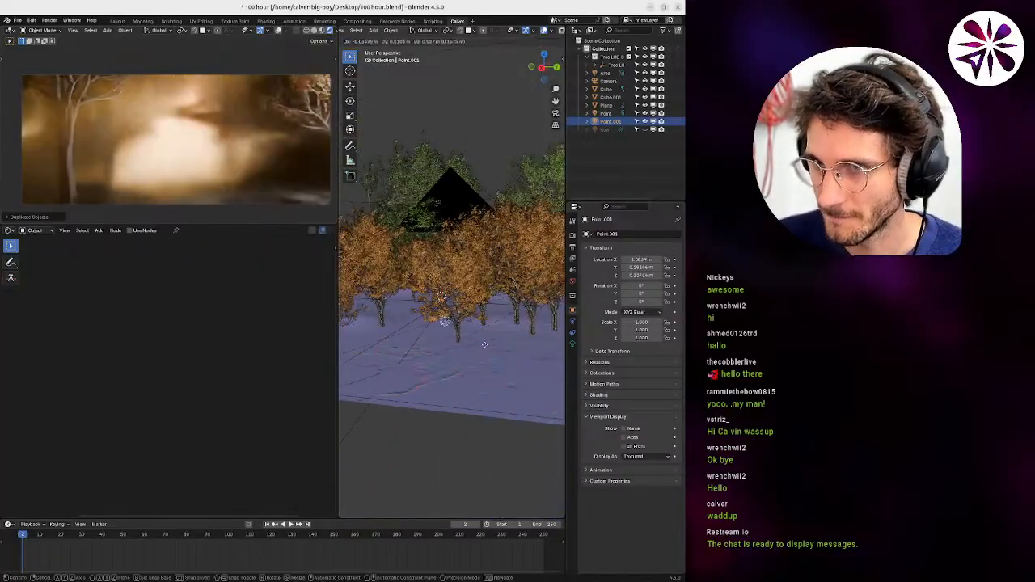
click(488, 348)
key(g)
click(509, 364)
middle_drag(510, 363, 425, 360)
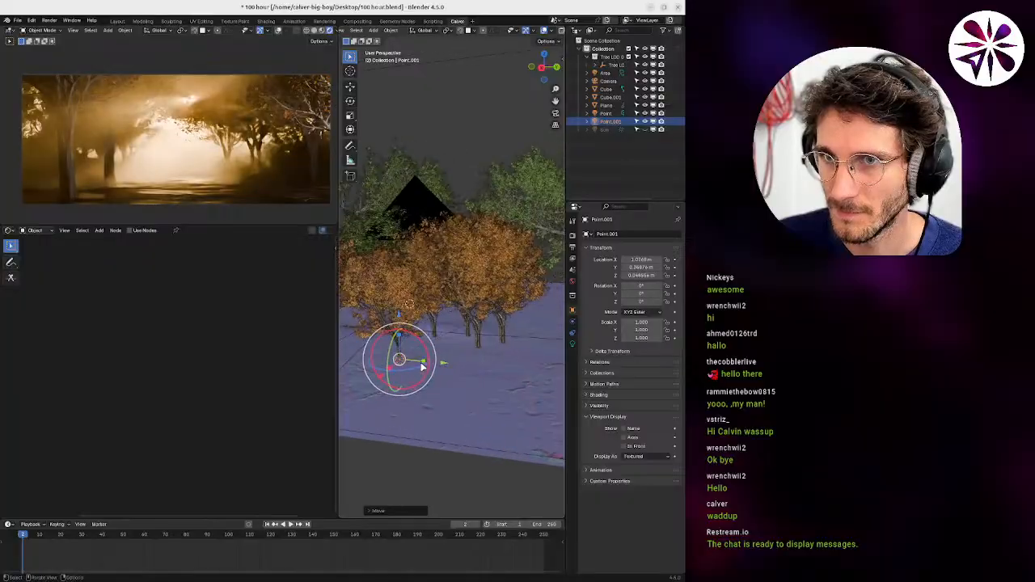
key(g)
click(517, 361)
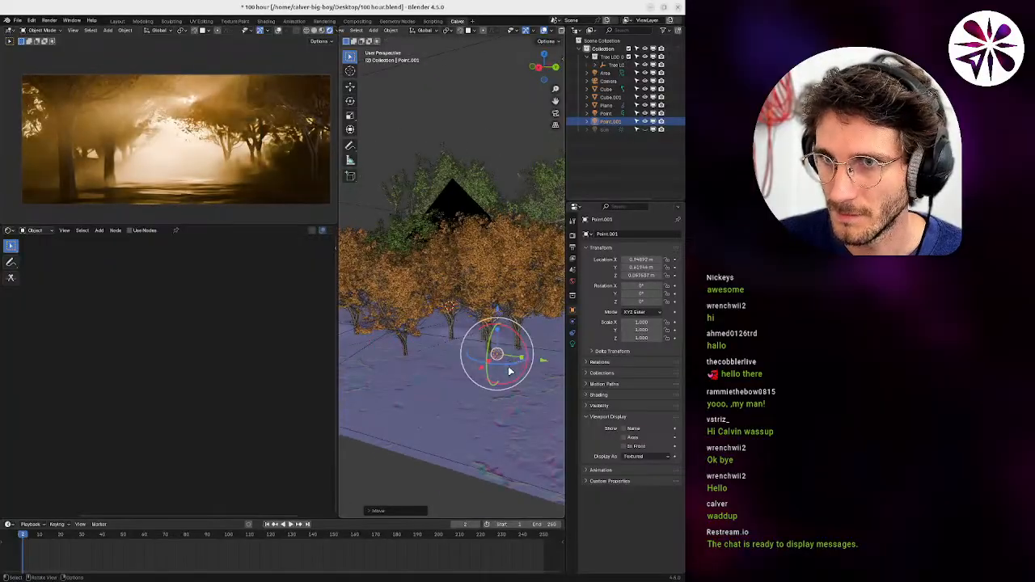
Refine the first light copy's position around the orange trees, ending at about X 0.94 m and Z 0.13 m.
middle_drag(513, 360, 407, 350)
key(g)
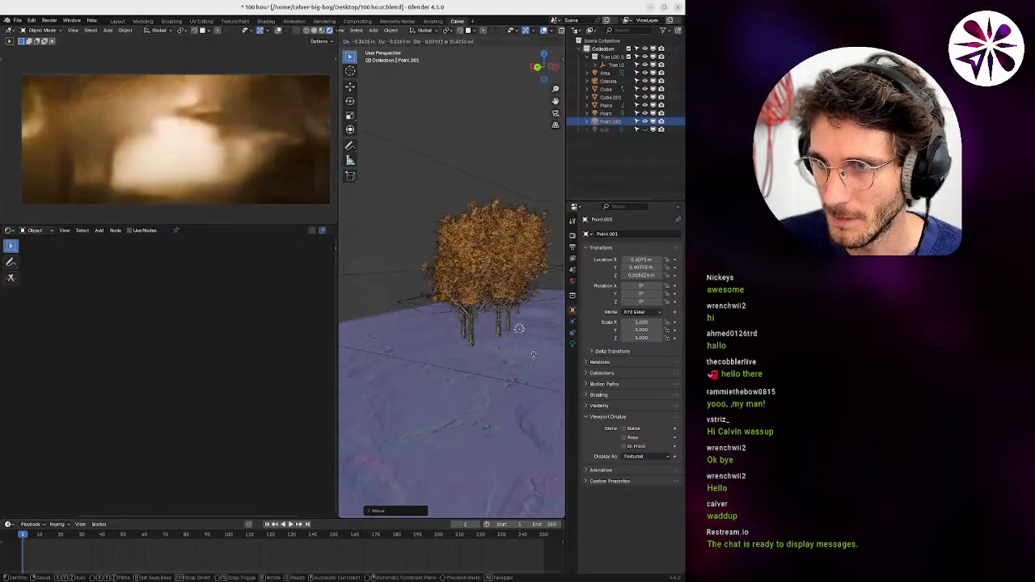
click(518, 354)
key(g)
middle_drag(515, 353, 464, 372)
click(499, 352)
key(g)
click(505, 359)
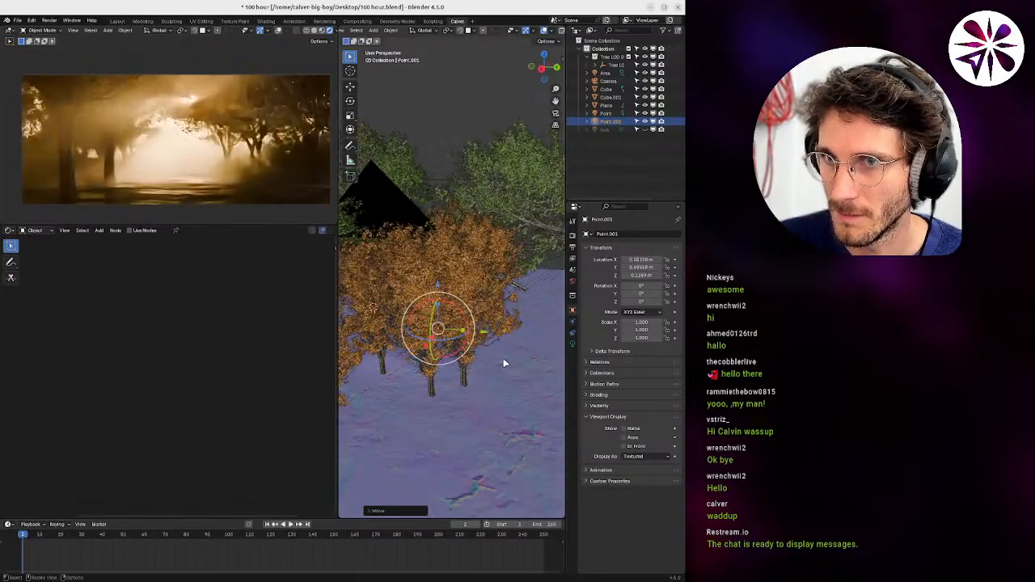
key(g)
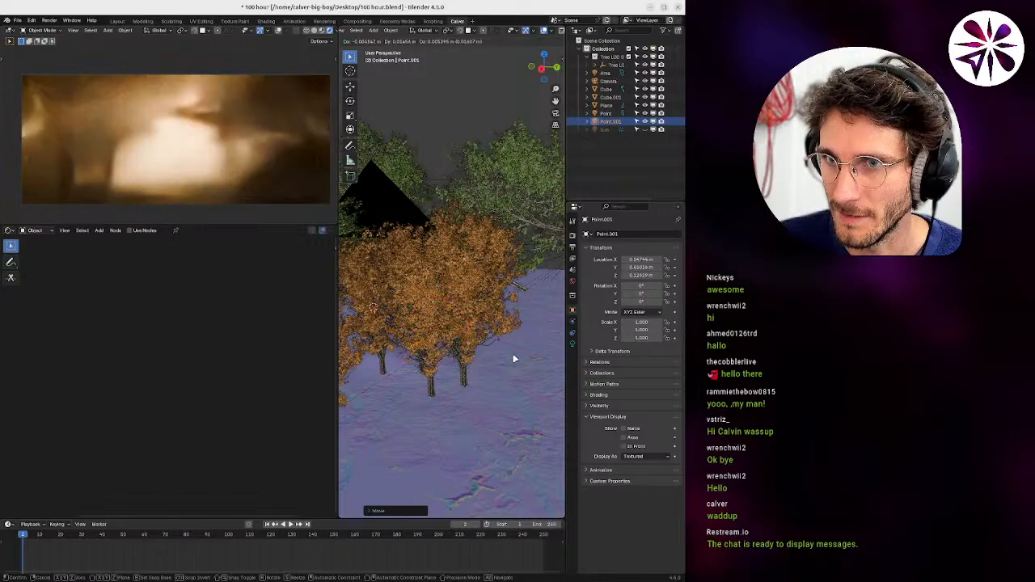
click(511, 362)
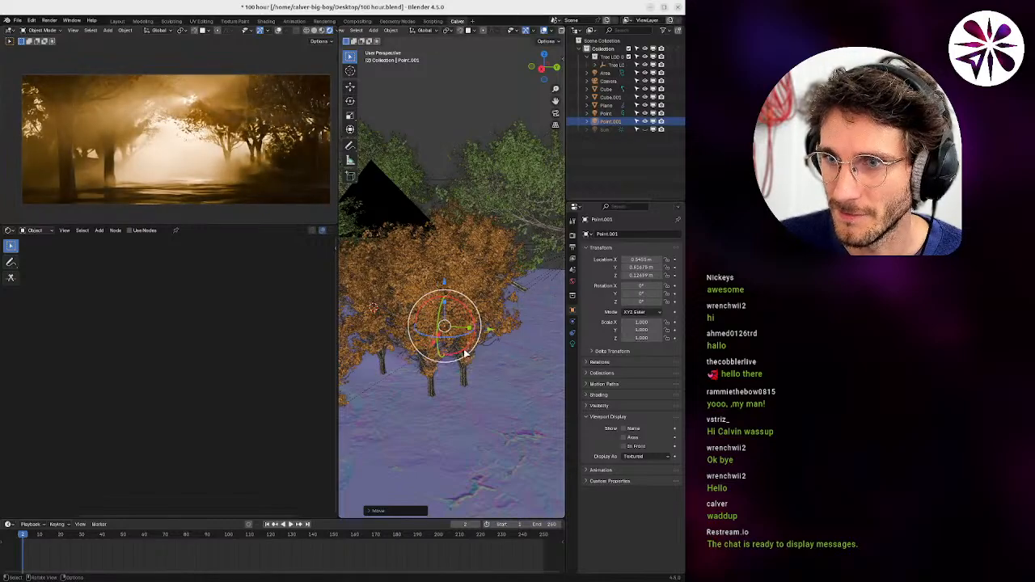
mouse_move(510, 358)
middle_down()
mouse_move(486, 361)
mouse_move(523, 355)
mouse_move(497, 371)
middle_up()
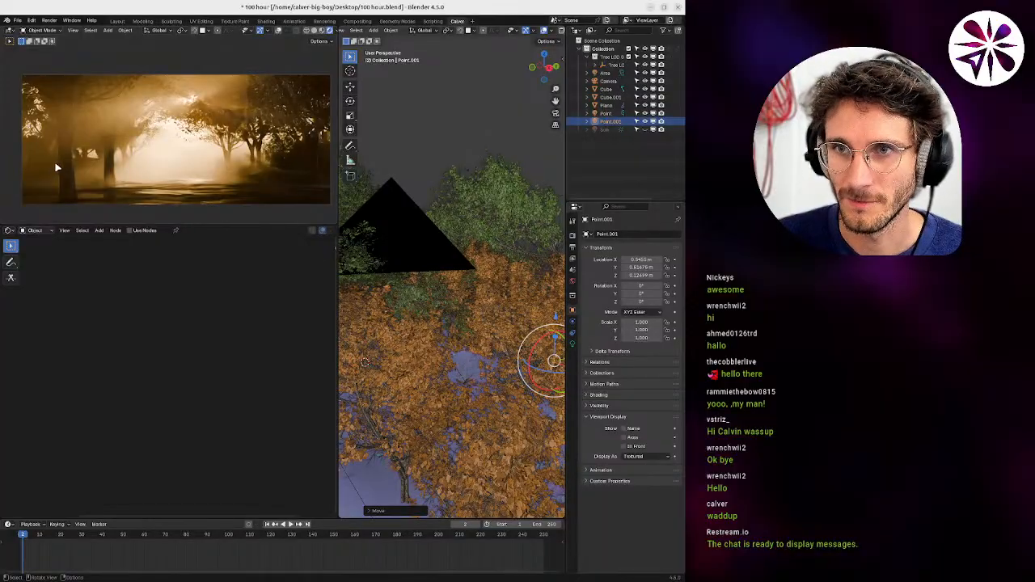
Duplicate the light again and place the new copy by the left trees, at about X 0.80 m, Y -0.23 m, Z 0.08 m.
key(shift+d)
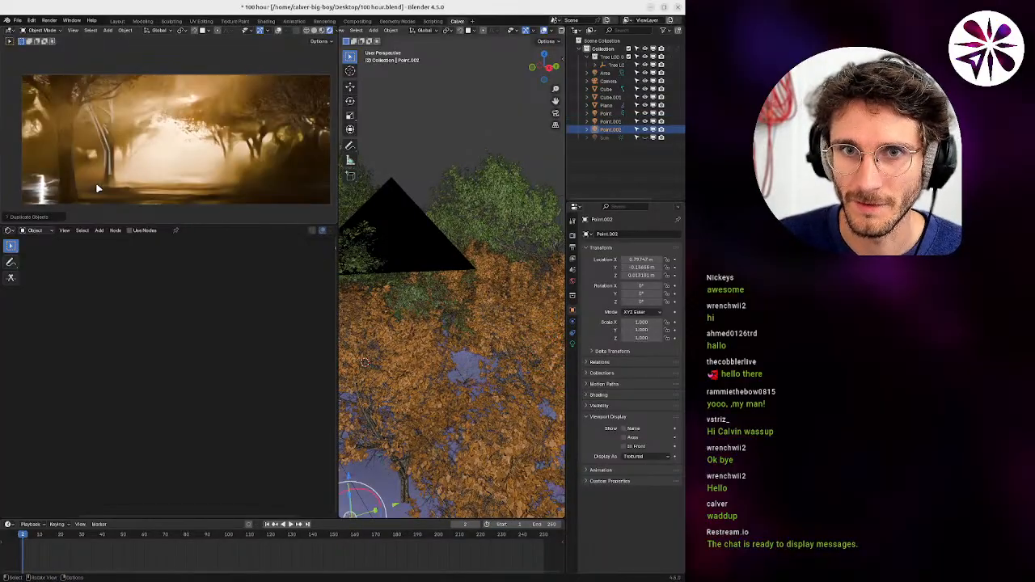
key(g)
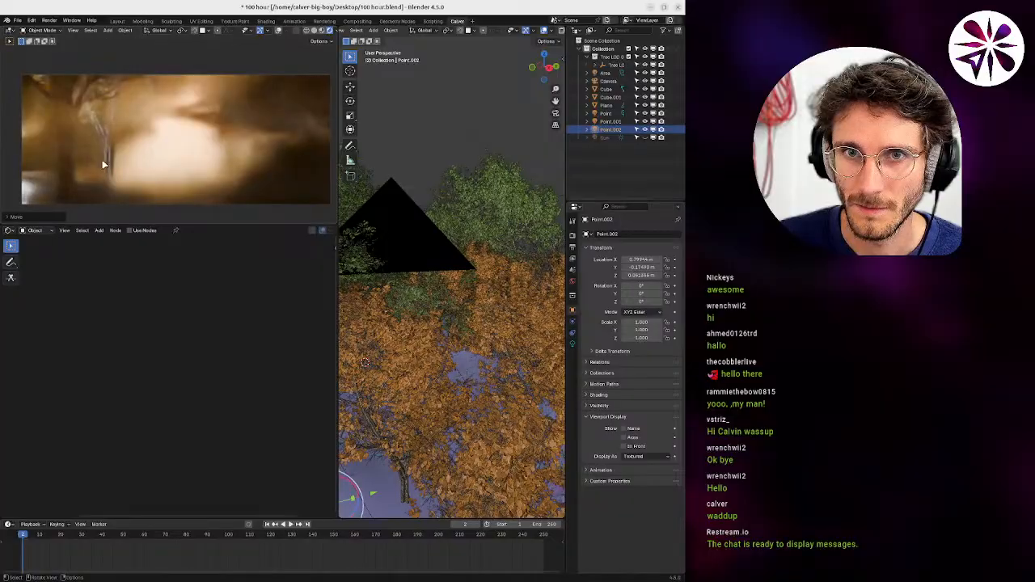
click(93, 157)
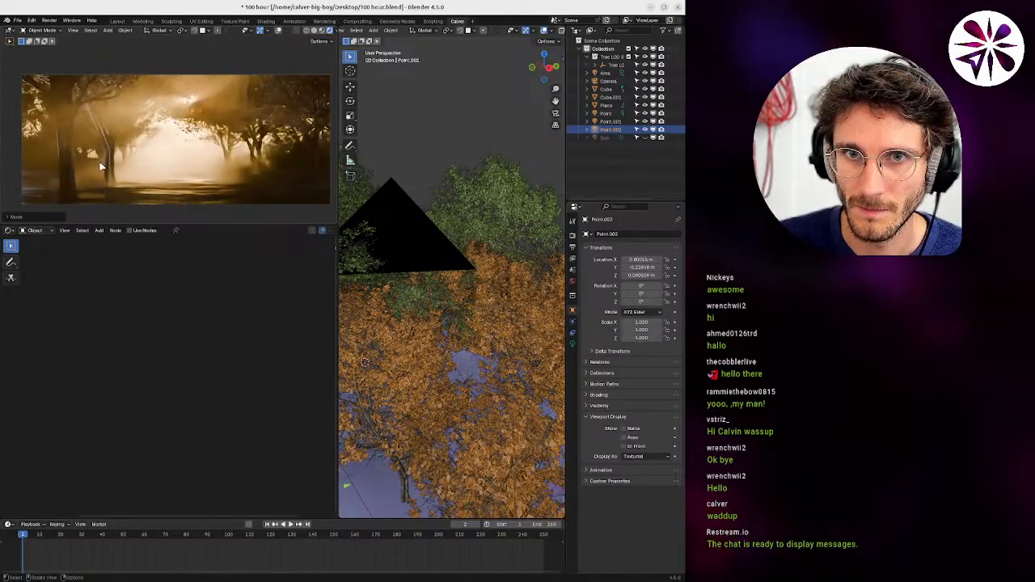
Reposition the second light copy around the left trees in the camera view, to about X 0.80 m, Y -0.26 m, Z 0.06 m.
key(g)
click(71, 136)
key(g)
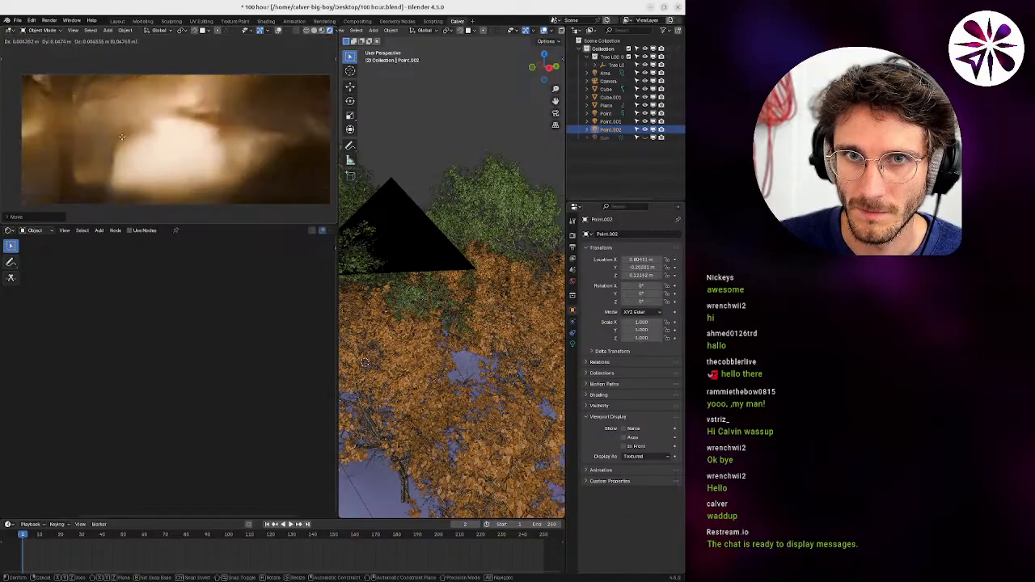
click(128, 165)
key(g)
click(182, 175)
key(g)
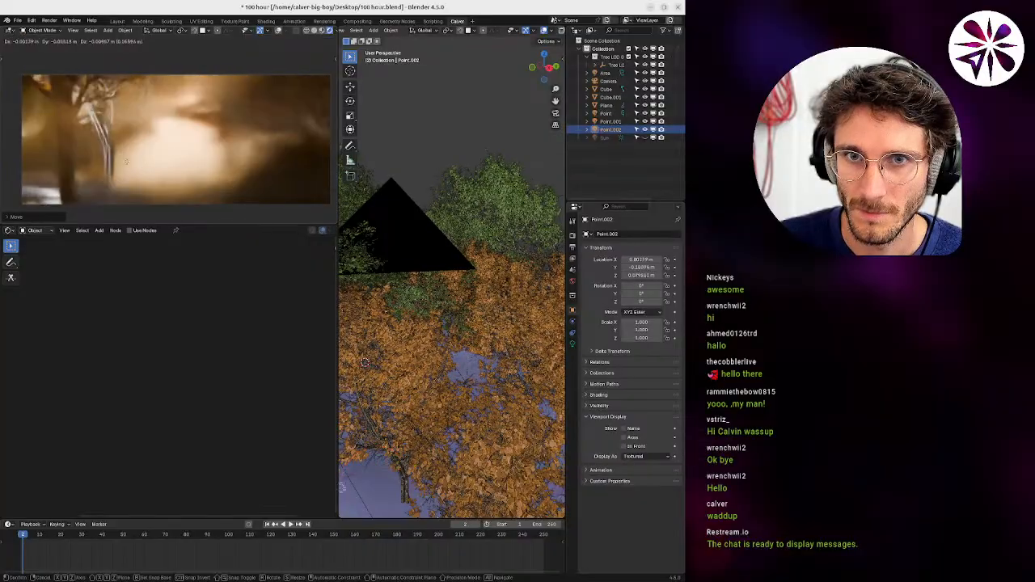
click(113, 152)
key(g)
click(93, 172)
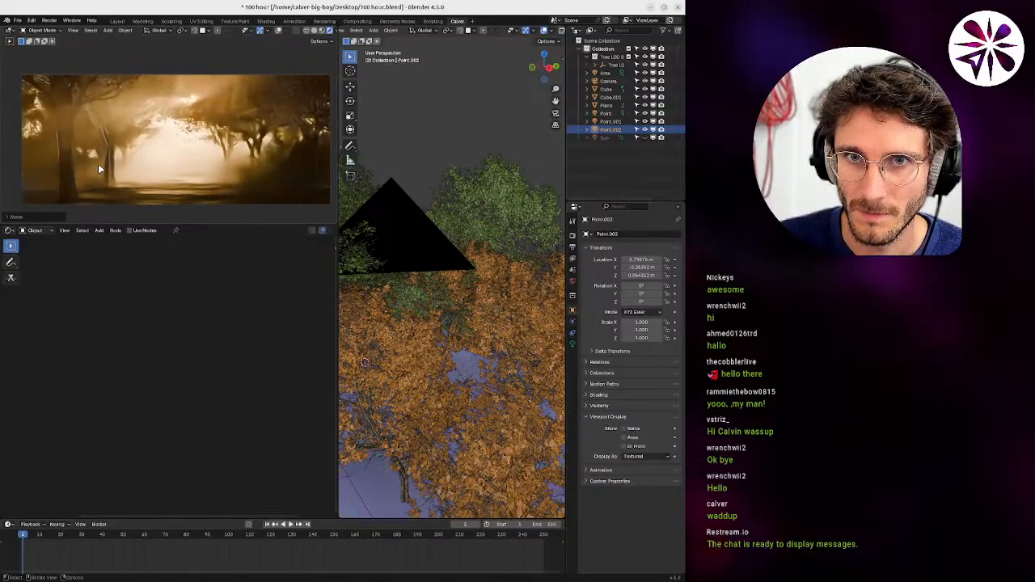
Move the second light copy beside the green tree in top view, to about X 0.30 m, Y -0.29 m, Z 0.10 m.
middle_drag(386, 341, 478, 382)
key(g)
click(441, 290)
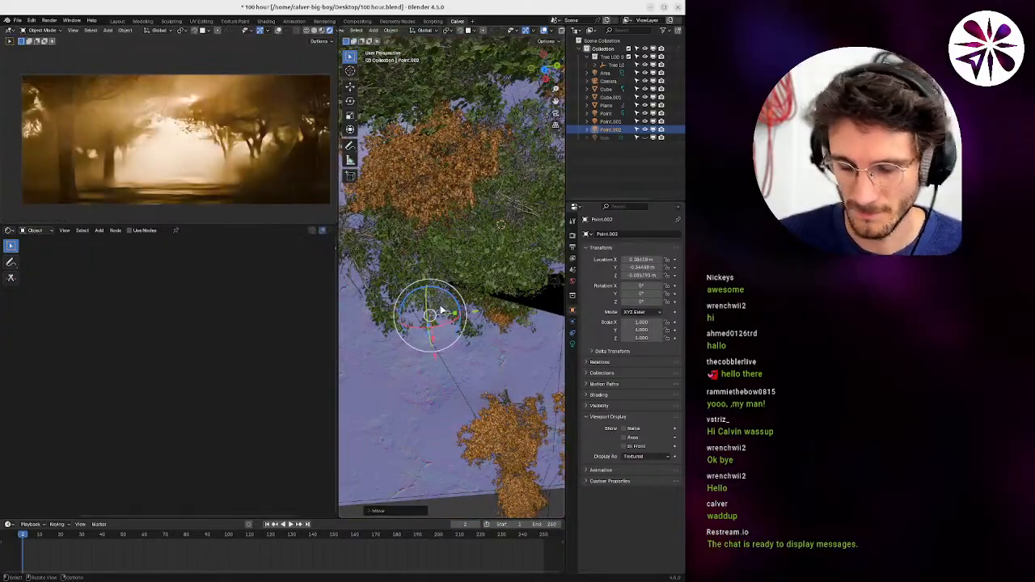
key(KP_7)
key(g)
click(142, 117)
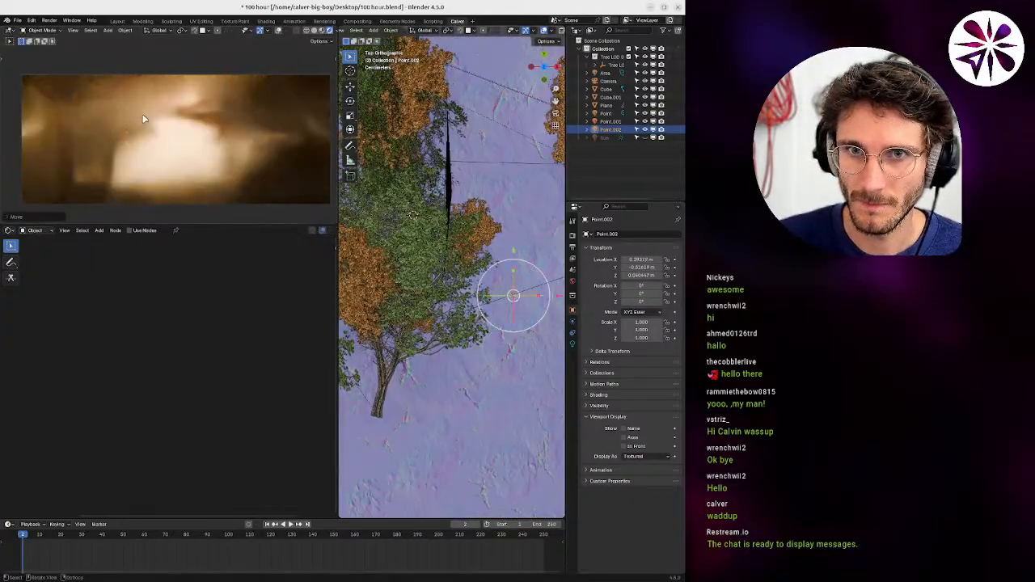
key(g)
click(494, 306)
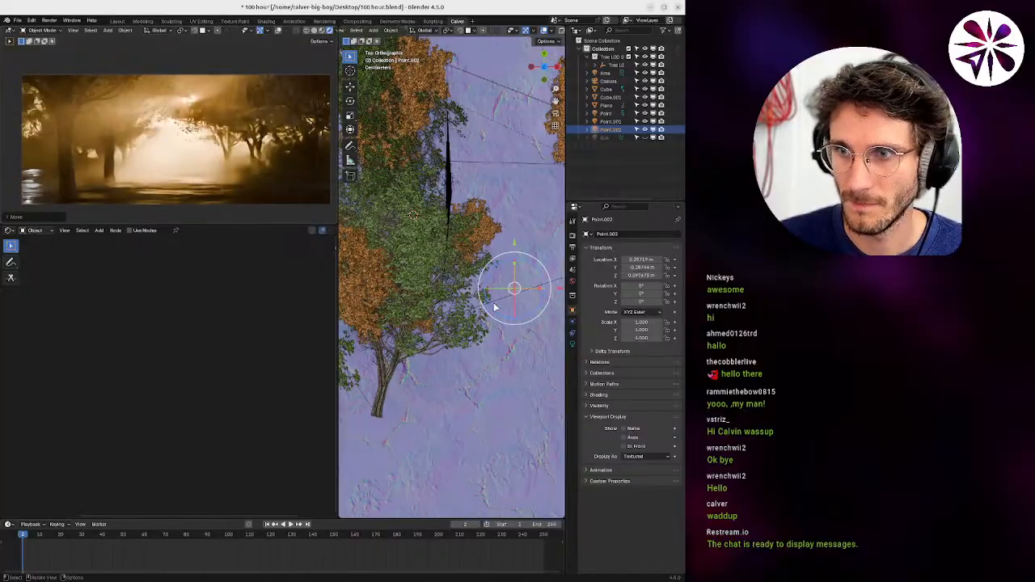
Shift the second light copy in under the green tree's canopy, to about X 0.13 m, Y -0.37 m, Z 0.04 m.
key(g)
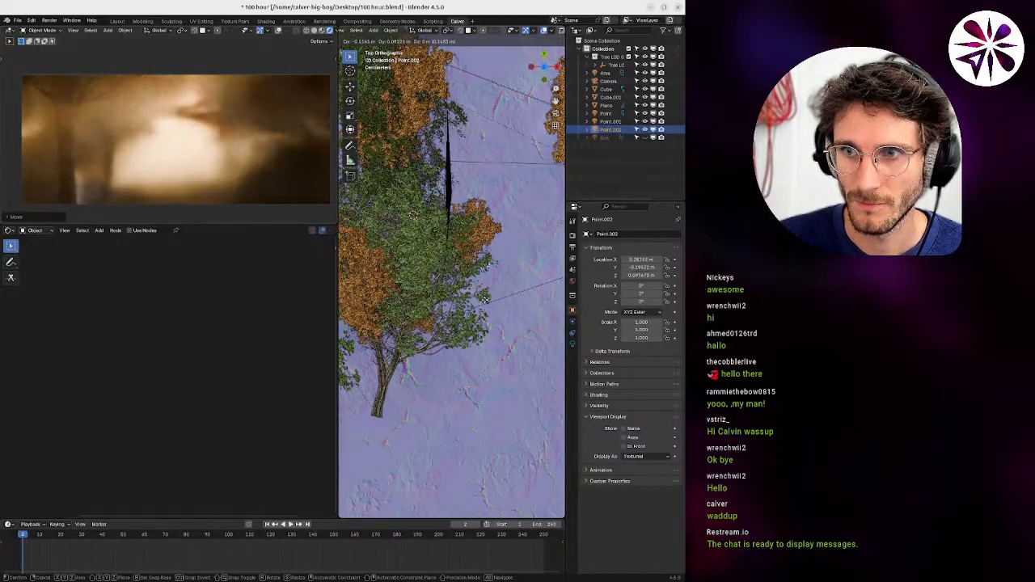
click(418, 344)
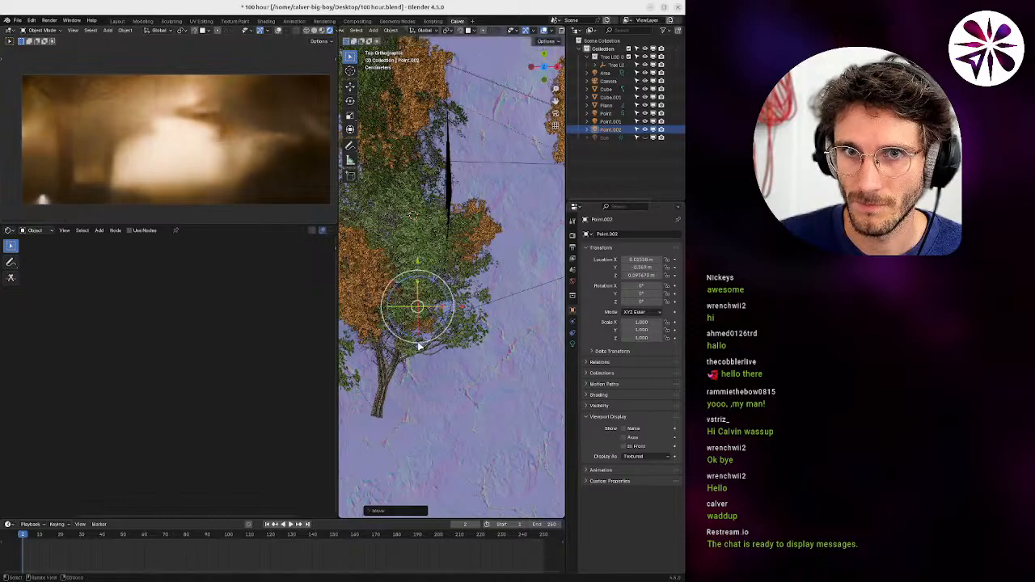
key(g)
click(98, 179)
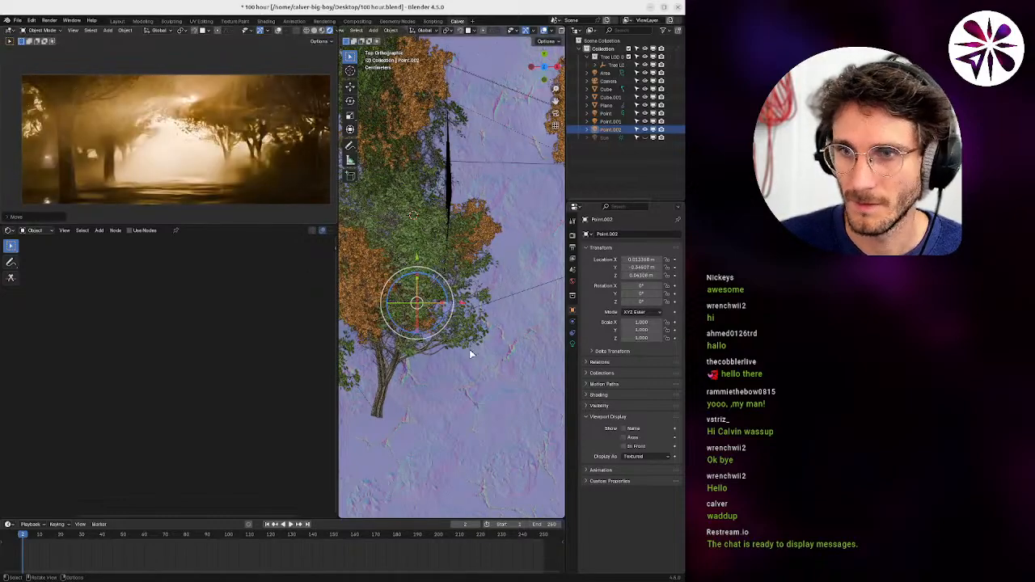
key(g)
click(500, 365)
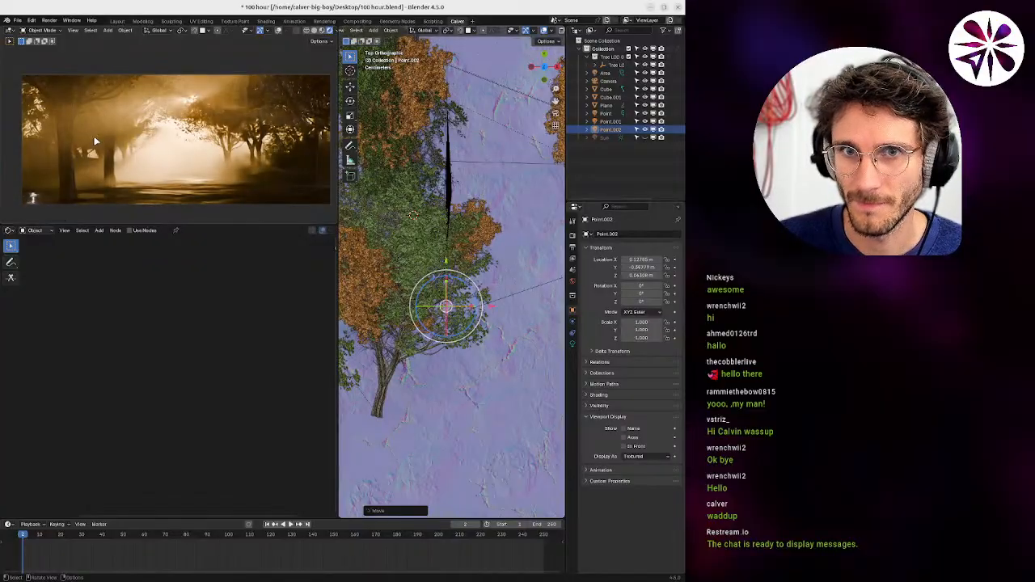
Nudge the second light copy across the camera view toward the path, to about X 0.13 m, Y -0.17 m, Z 0.02 m.
key(g)
click(119, 160)
key(g)
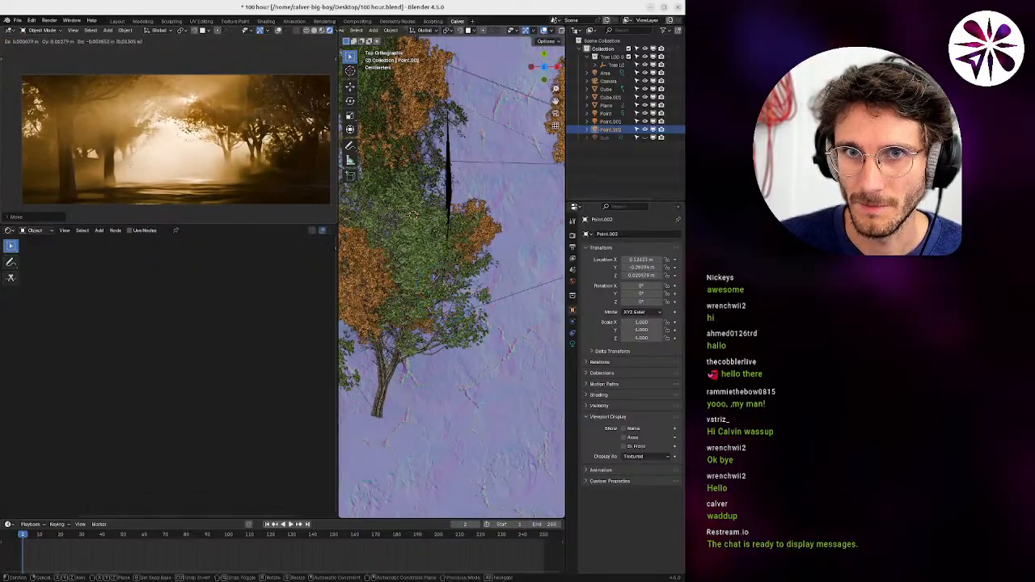
click(162, 160)
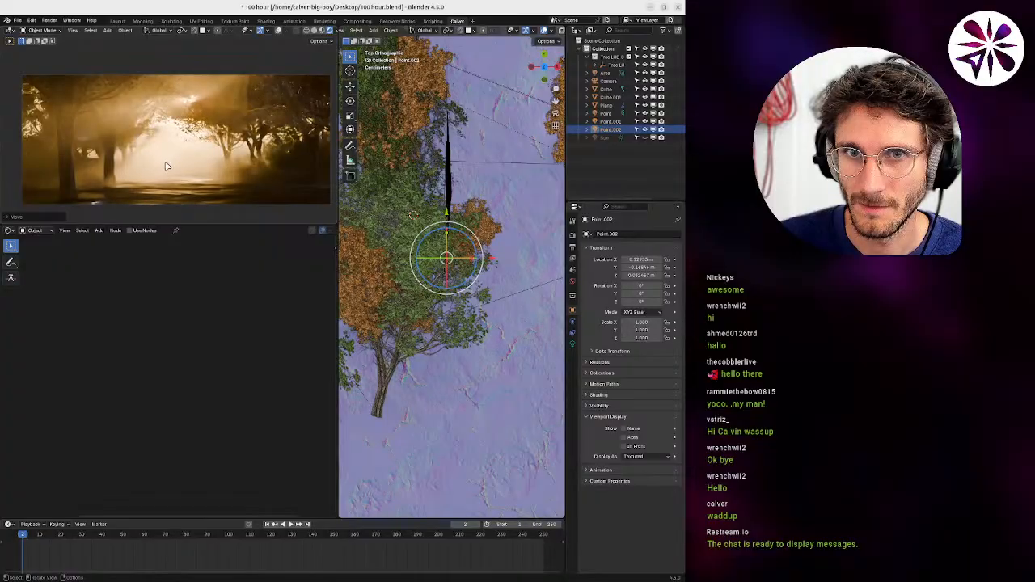
key(g)
click(184, 170)
key(g)
click(158, 169)
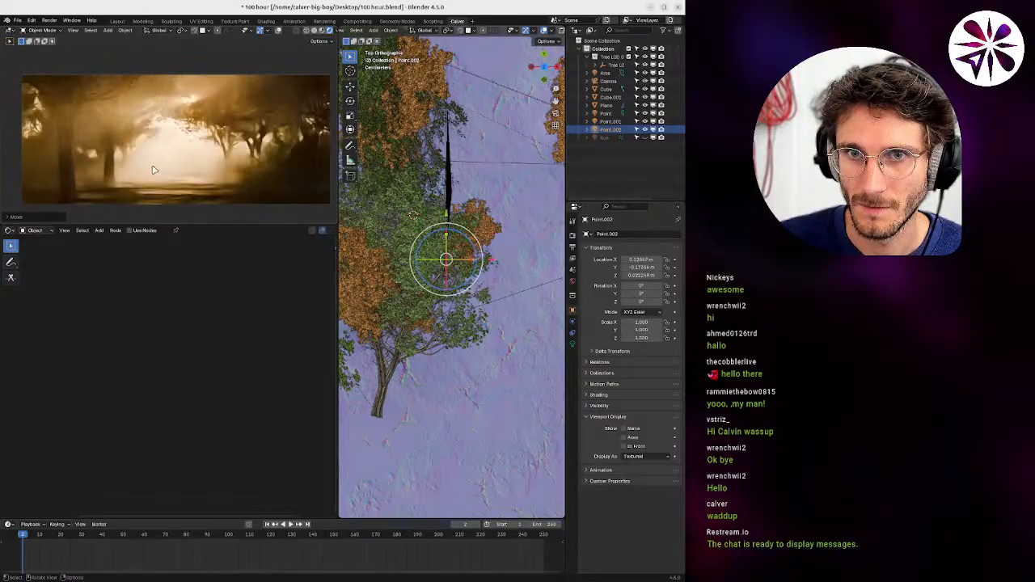
Try the second light copy further out and higher among the trees, ending at about X 0.14 m, Y -0.25 m, Z 0.22 m.
key(g)
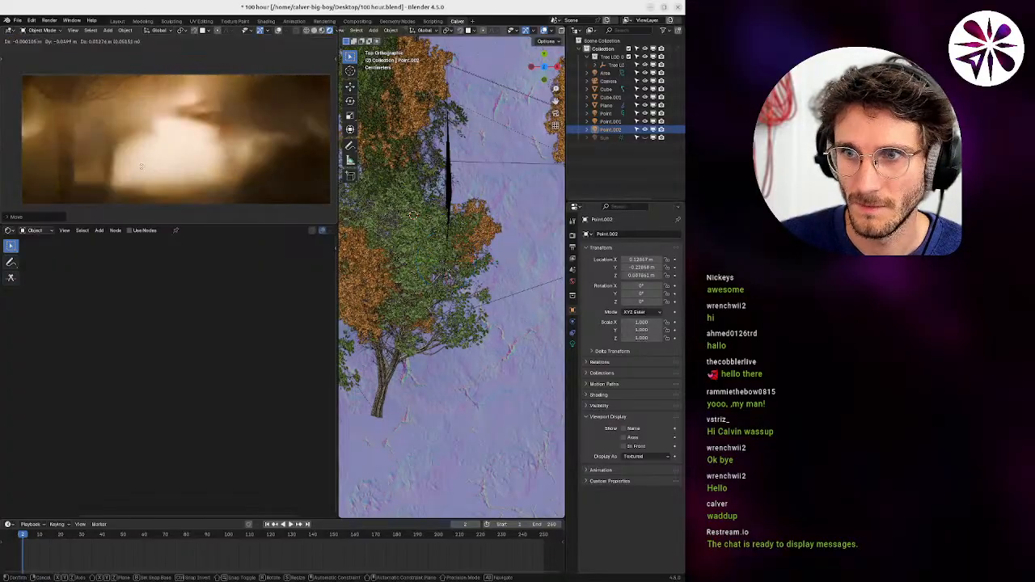
click(100, 167)
key(g)
click(76, 164)
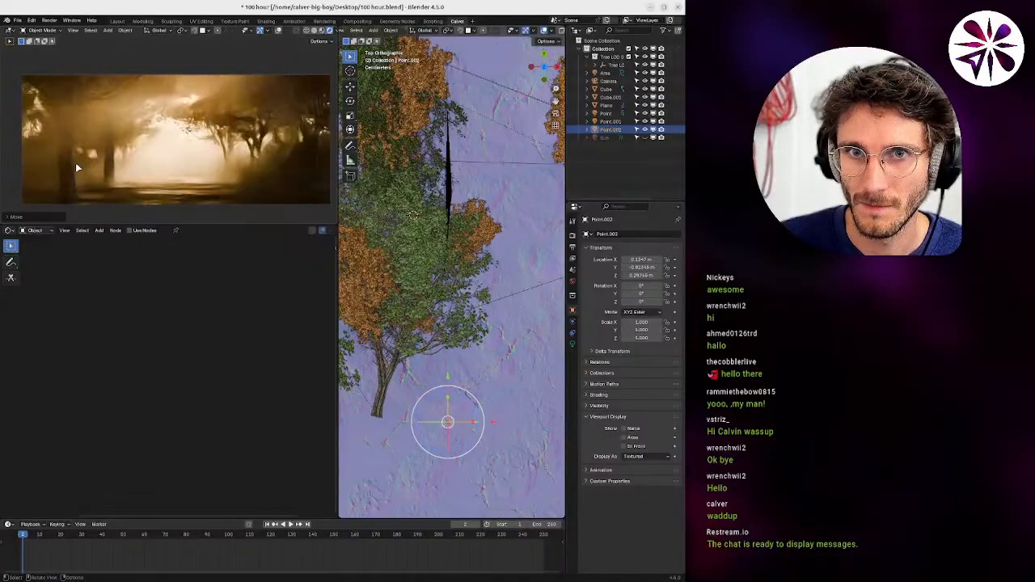
key(g)
click(157, 187)
key(g)
click(169, 182)
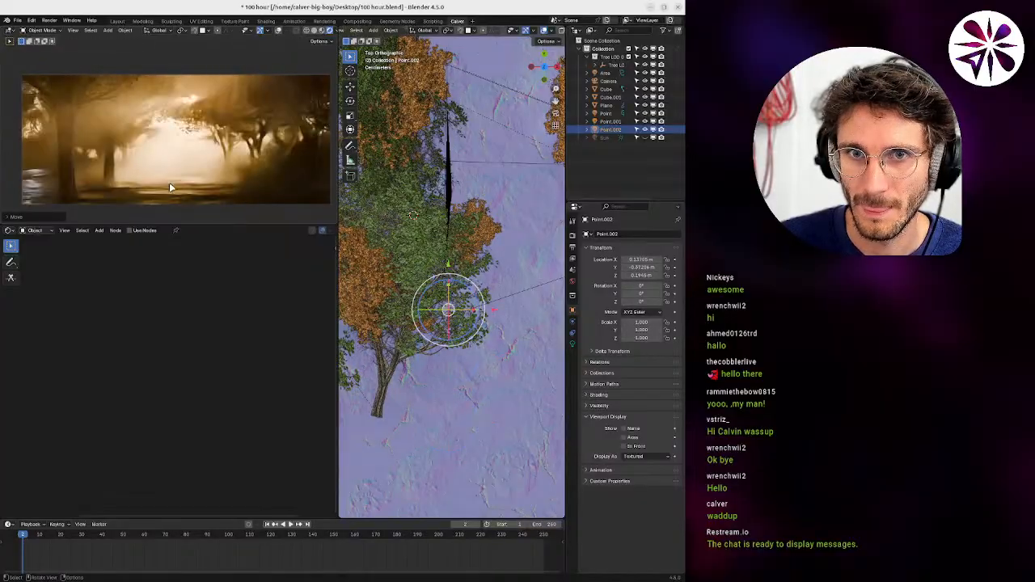
key(g)
click(192, 184)
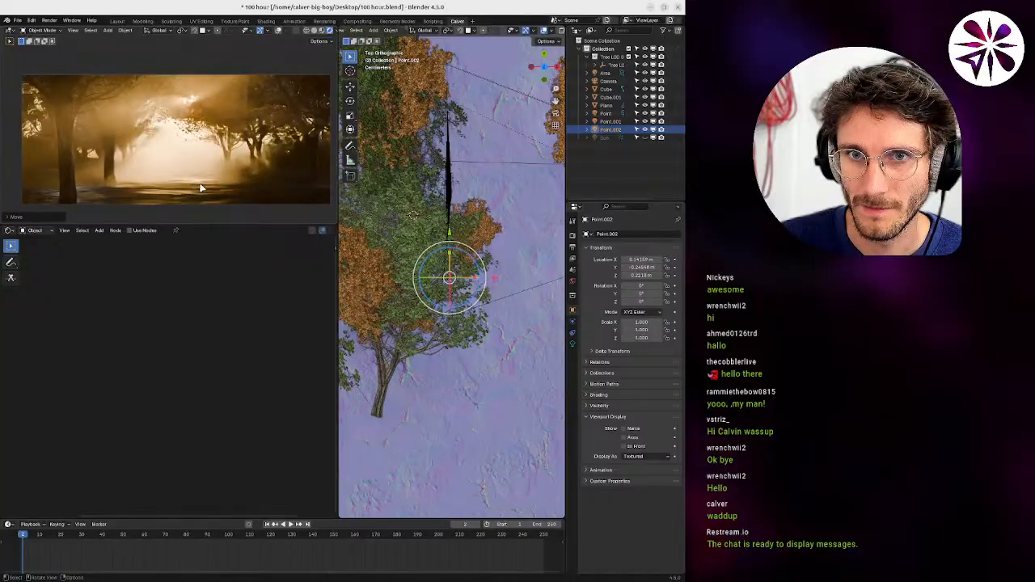
Move the second light copy out to the open ground beside the row of orange trees, checking its placement in perspective.
key(g)
click(199, 175)
key(g)
click(449, 296)
ctrl+middle_drag(446, 291, 486, 284)
key(g)
click(411, 300)
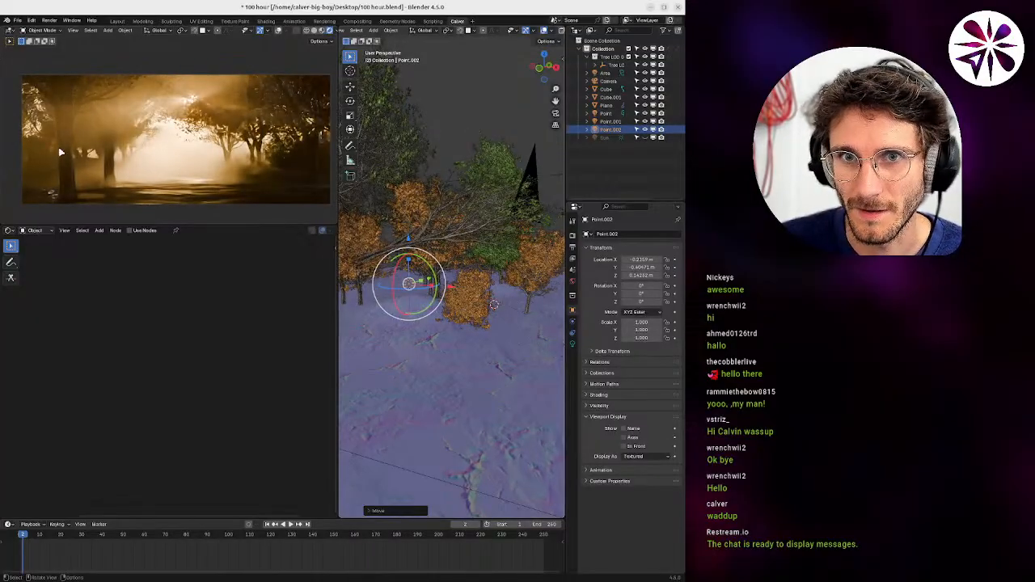
middle_drag(418, 316, 455, 326)
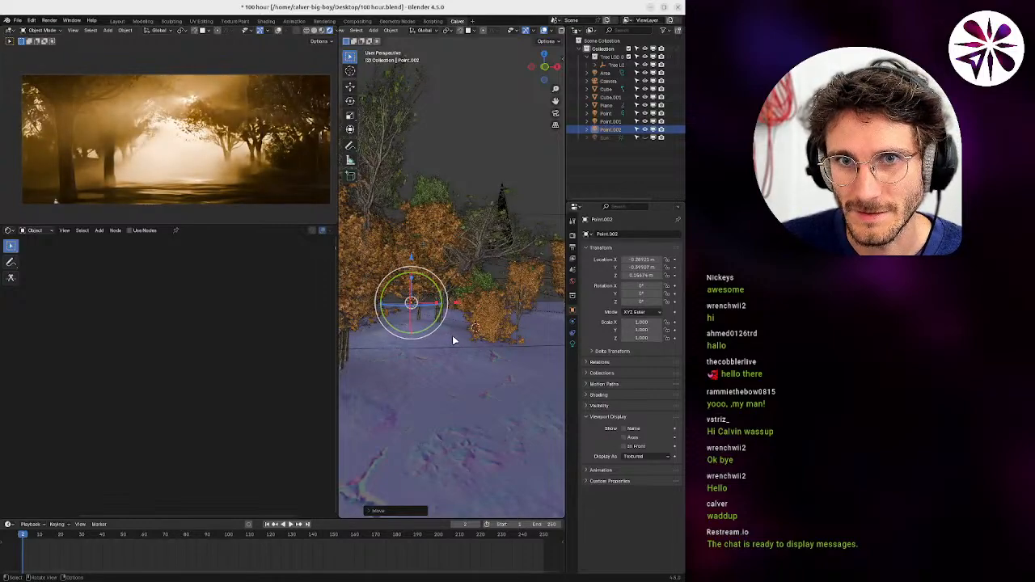
key(g)
click(474, 342)
Set the second light copy's power to 10 and save the file.
click(579, 346)
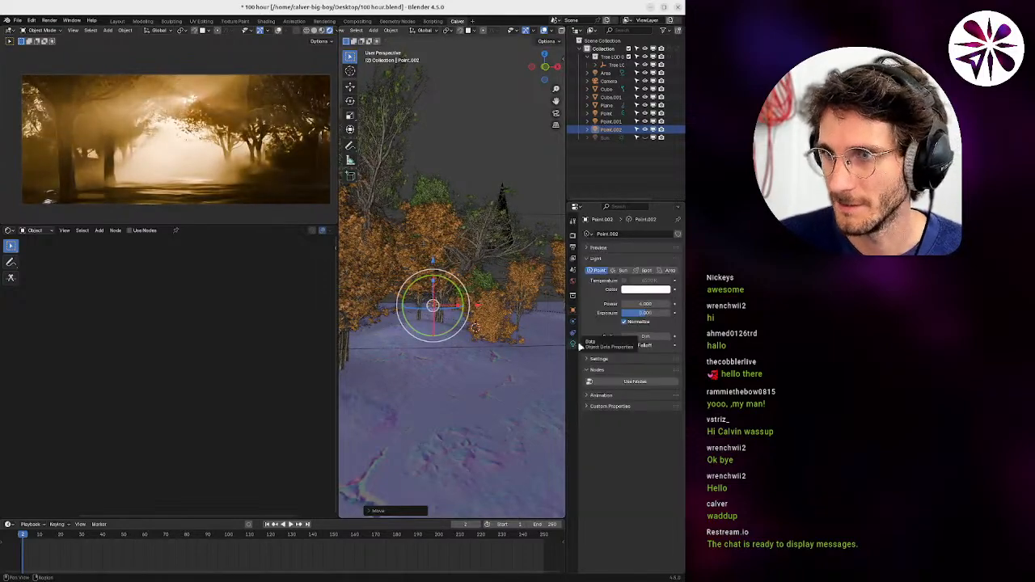
key(Return)
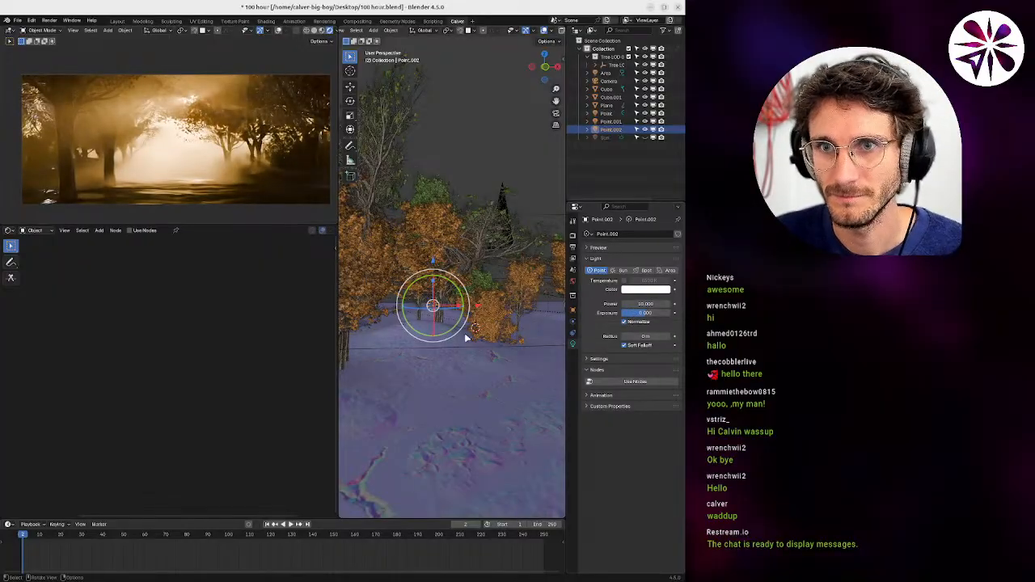
key(ctrl+s)
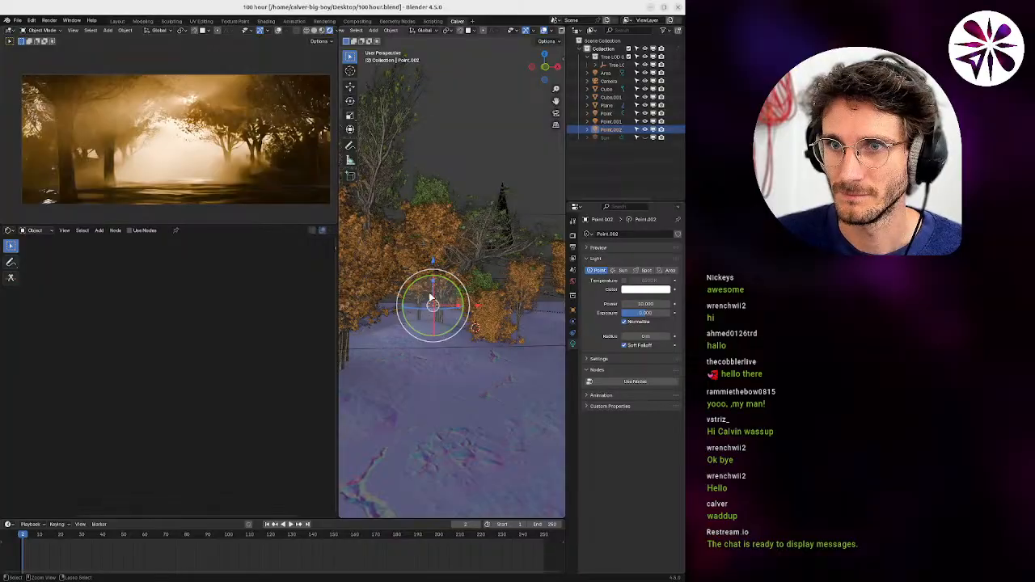
Select the first light copy among the orange trees, slightly widen the rendered camera view area, and save the file.
middle_drag(438, 292, 469, 331)
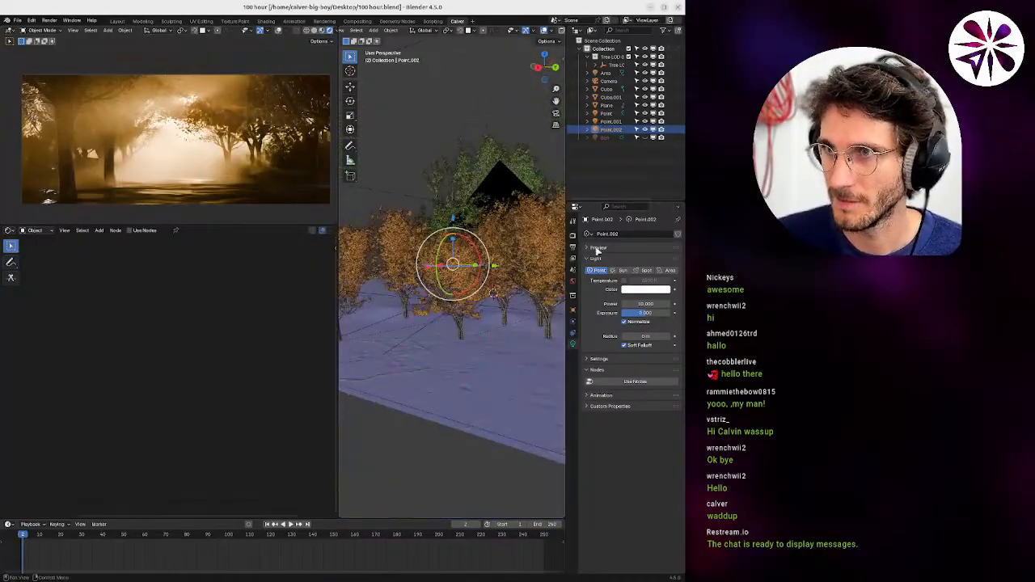
click(542, 299)
key(KP_Decimal)
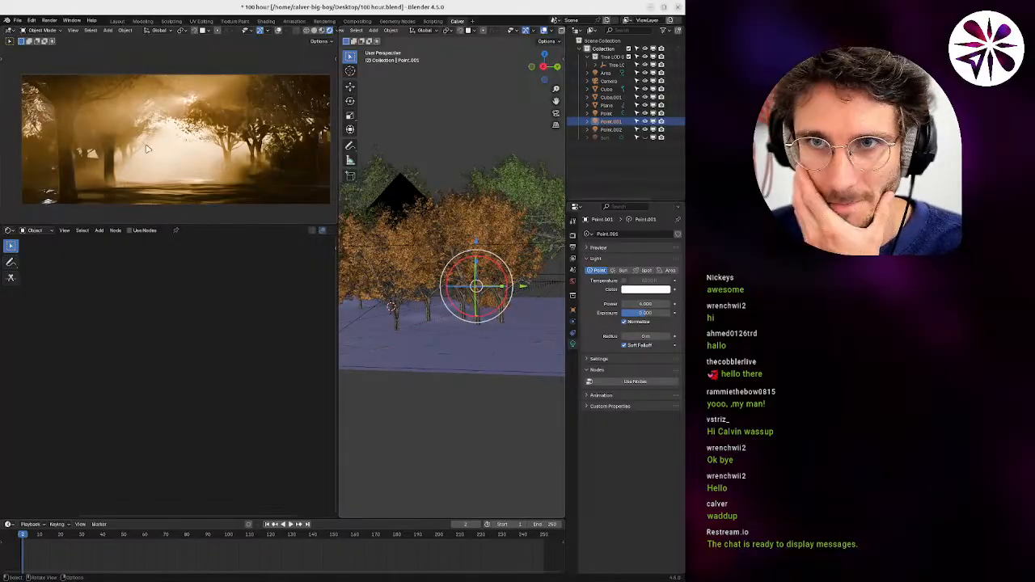
drag(338, 207, 351, 207)
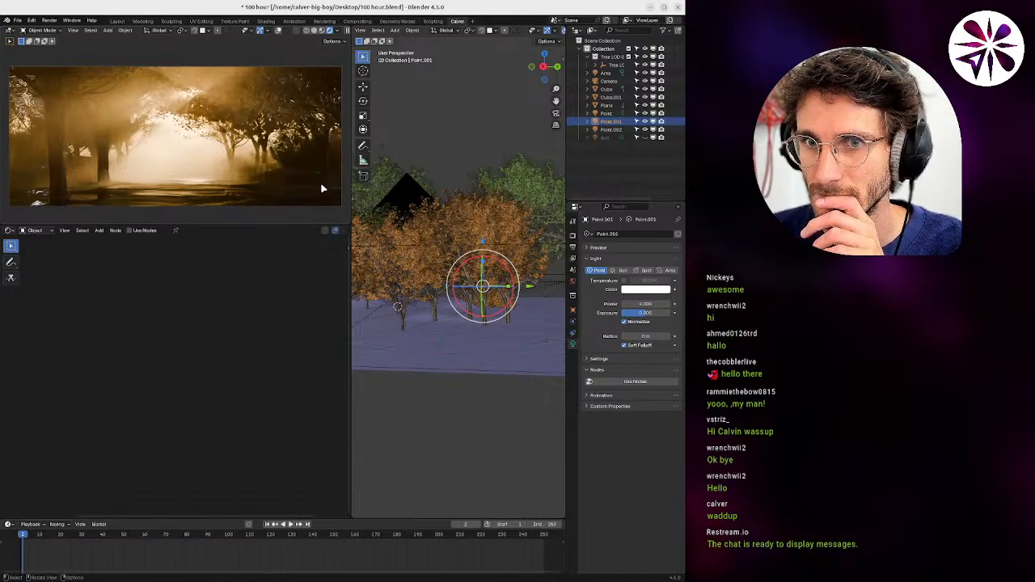
mouse_move(476, 321)
middle_down()
mouse_move(431, 329)
mouse_move(475, 335)
mouse_move(453, 316)
mouse_move(464, 282)
mouse_move(494, 331)
mouse_move(481, 325)
middle_up()
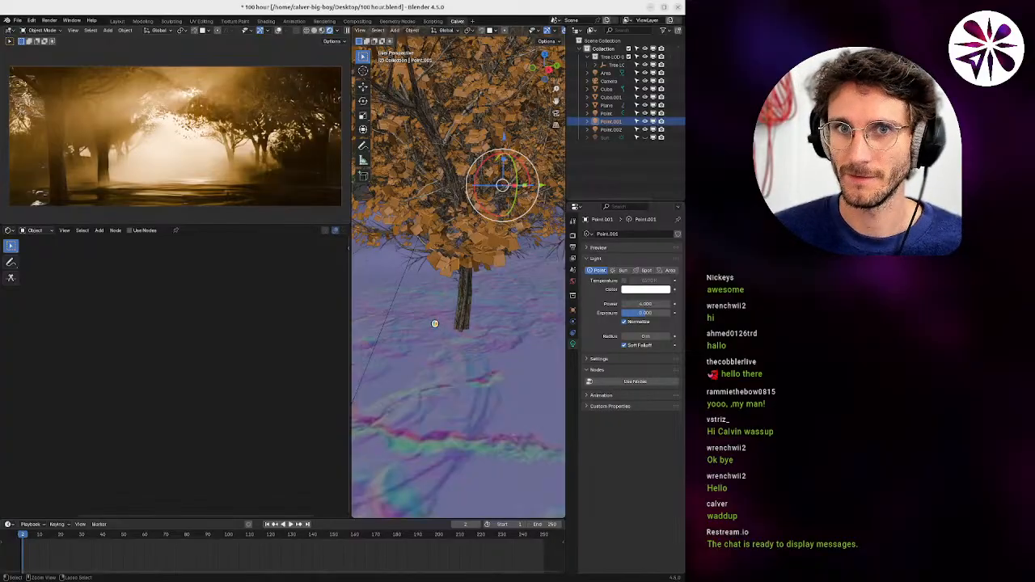
key(ctrl+s)
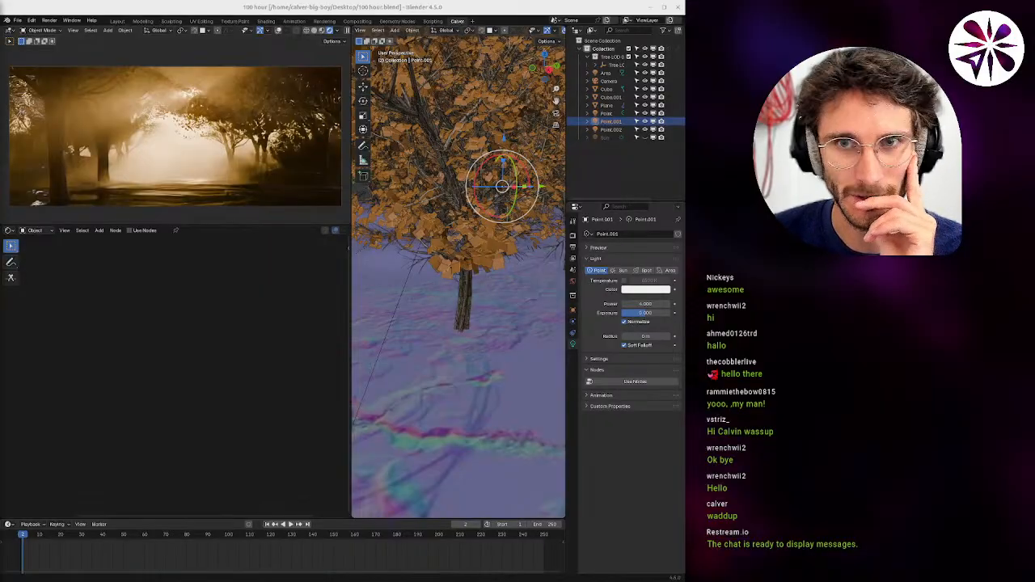
middle_drag(455, 321, 475, 307)
click(473, 307)
key(g)
right_click(469, 315)
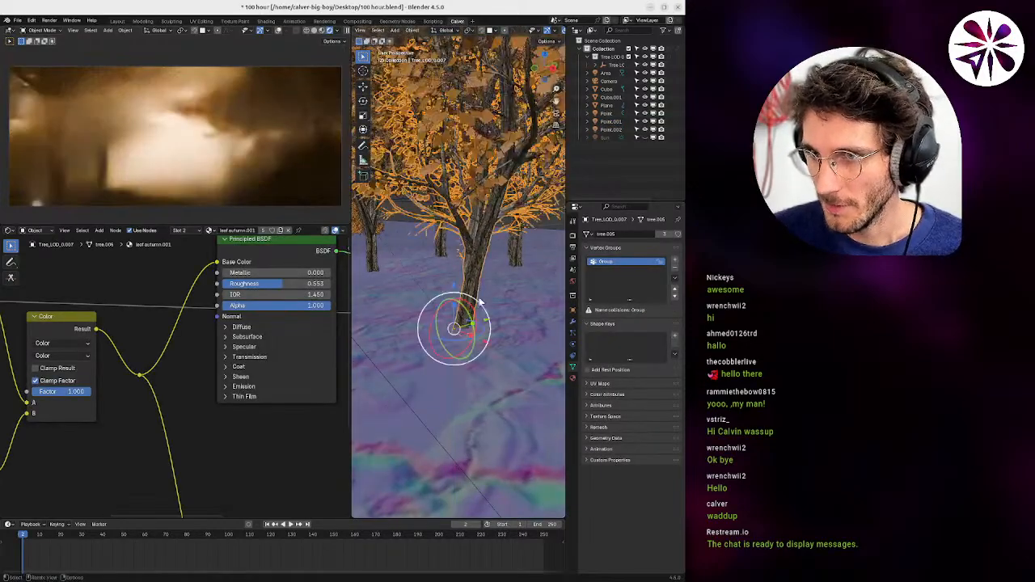
key(alt+a)
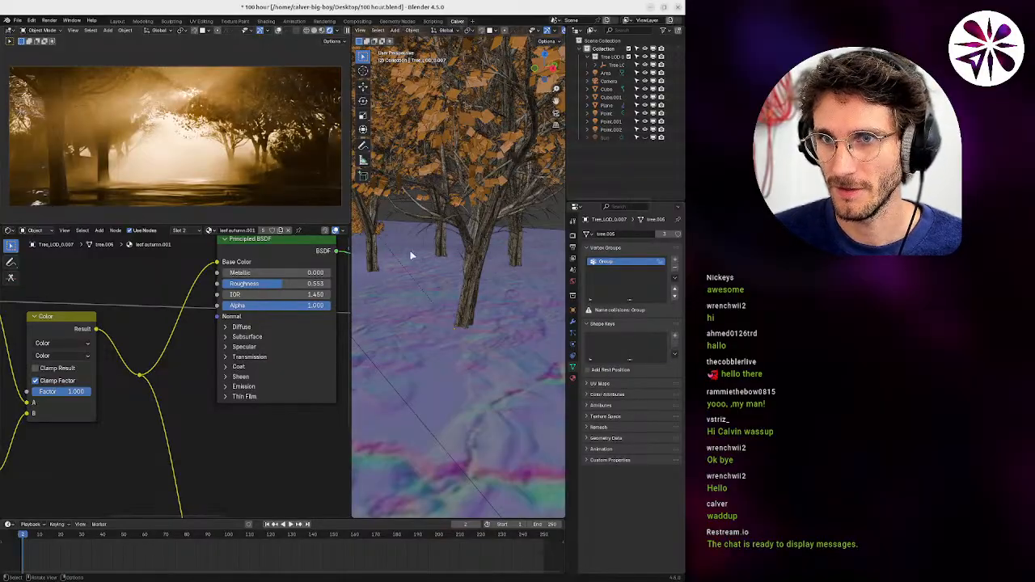
middle_drag(410, 256, 447, 313)
scroll(424, 302, down, 10)
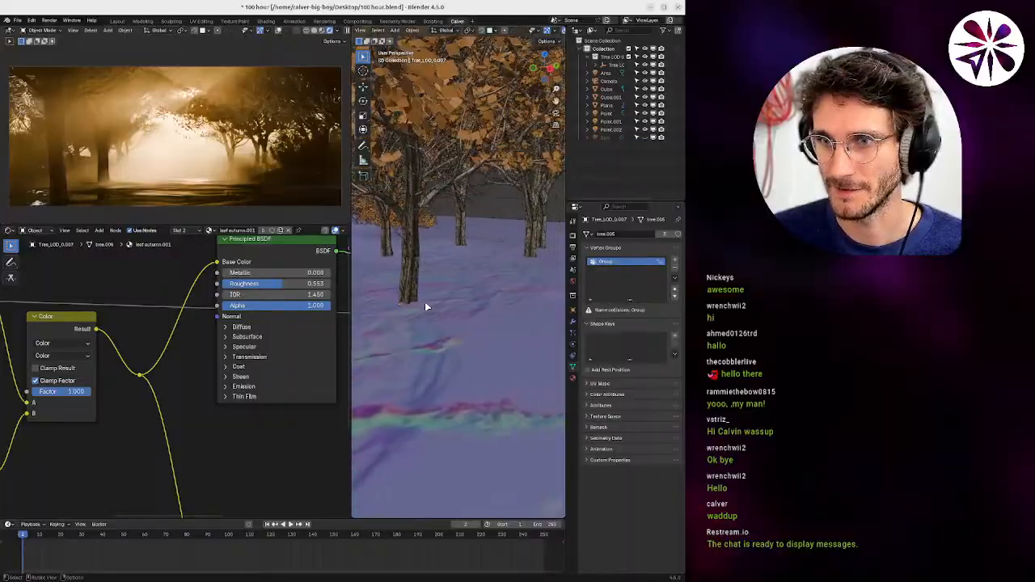
middle_drag(433, 321, 485, 291)
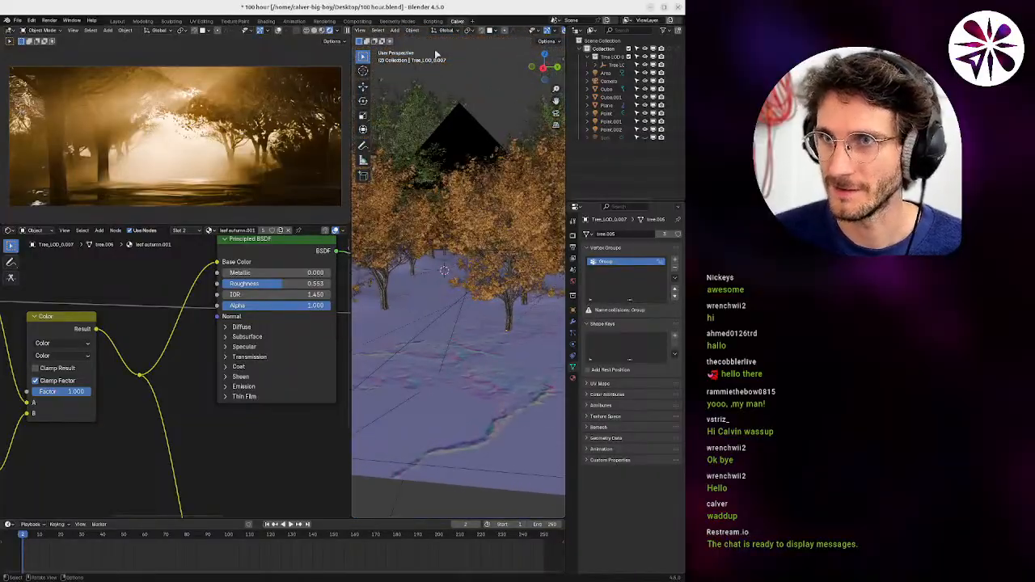
Search the add-on preferences for "blend", enable the BlenderKit Online Asset Library add-on, and close the preferences.
click(31, 20)
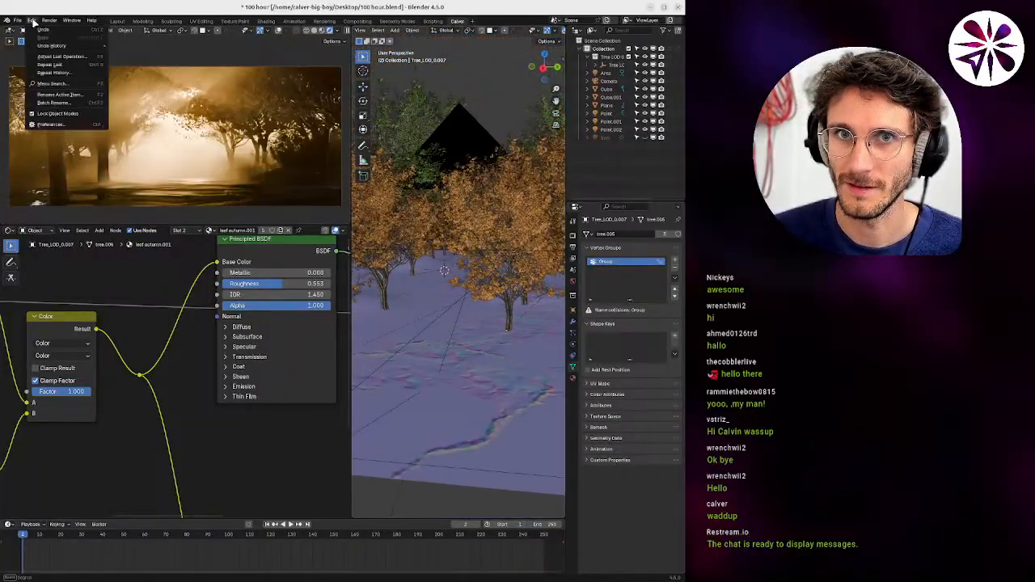
click(50, 124)
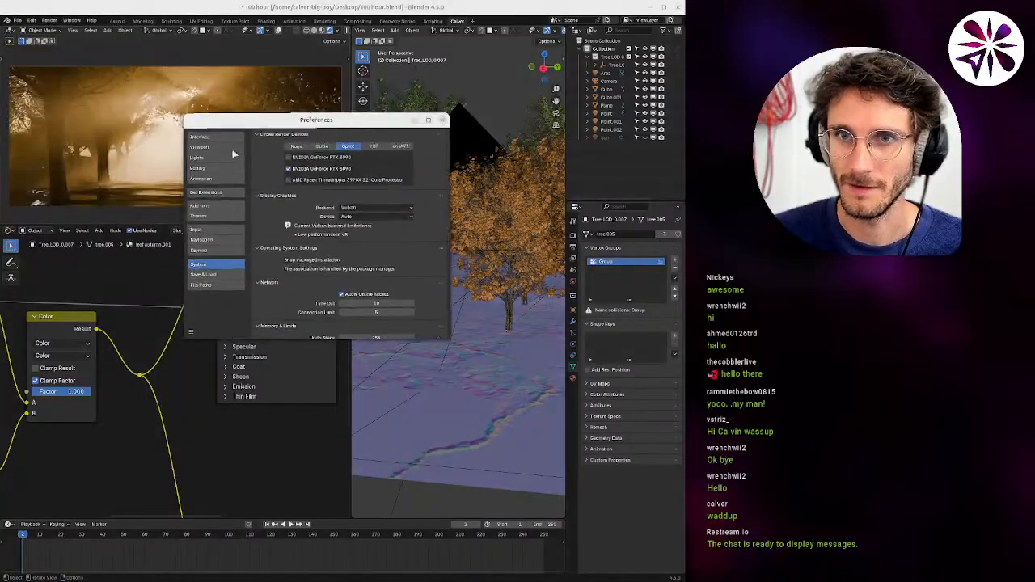
click(204, 205)
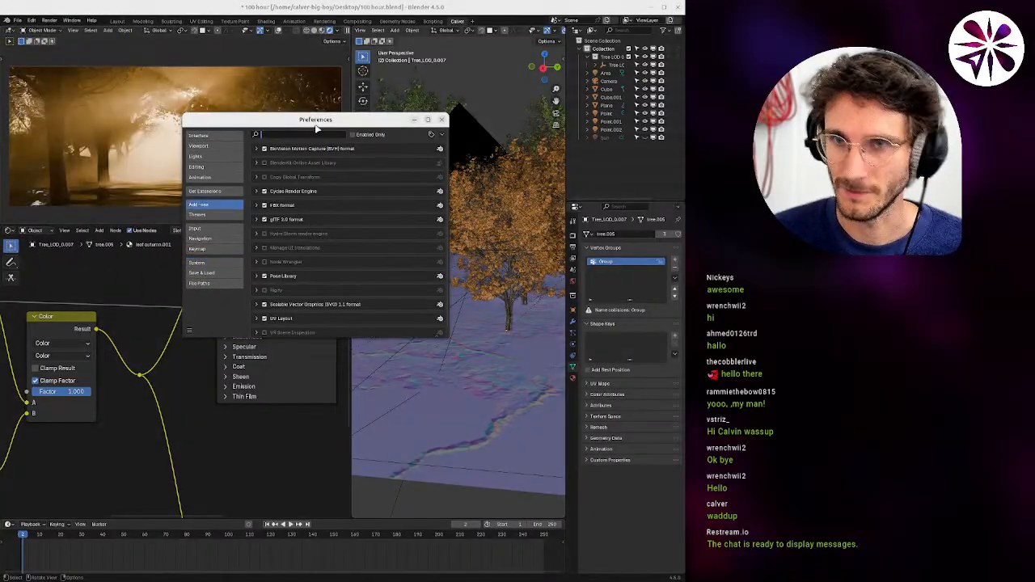
text(blend)
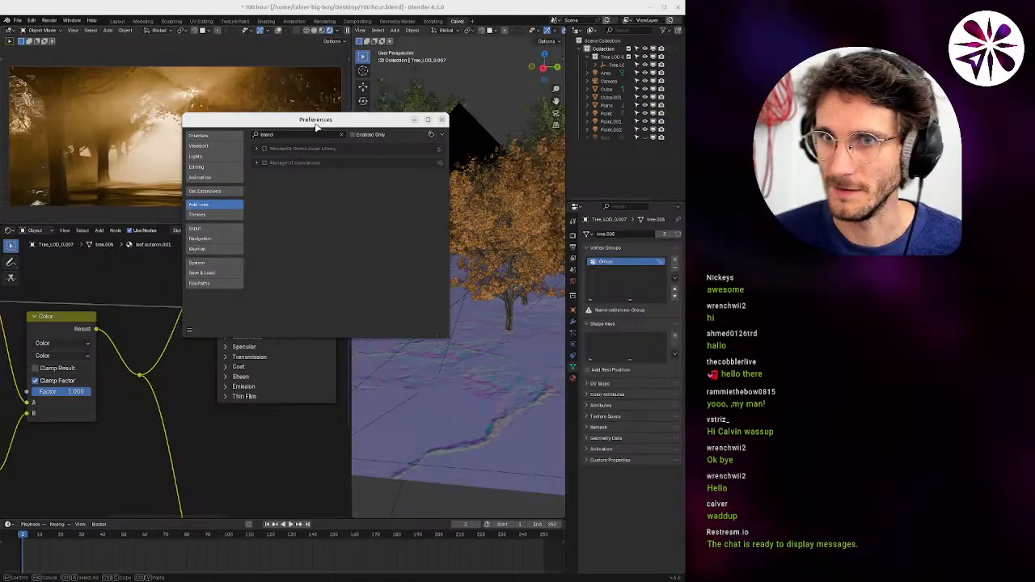
click(255, 149)
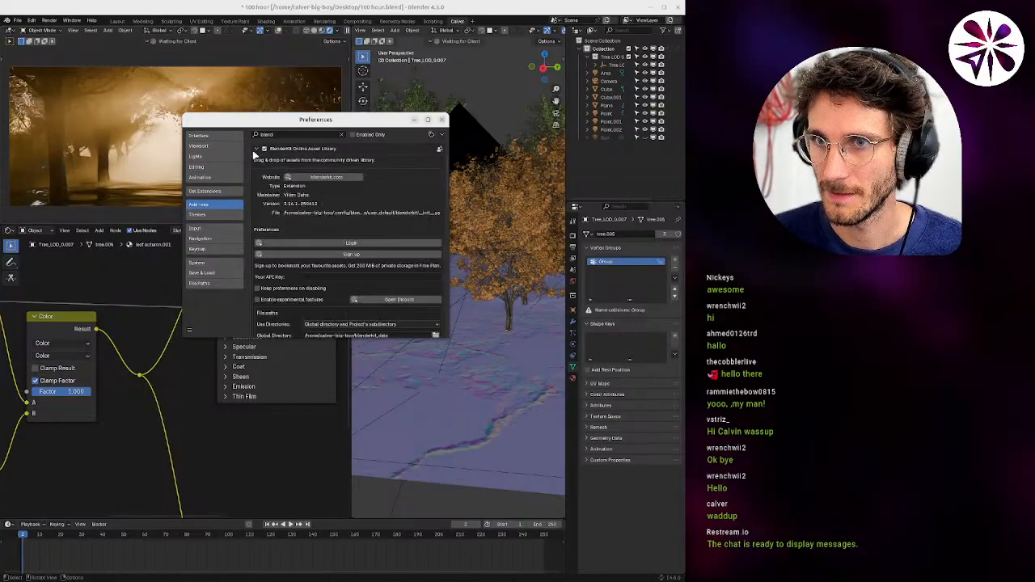
drag(333, 119, 189, 115)
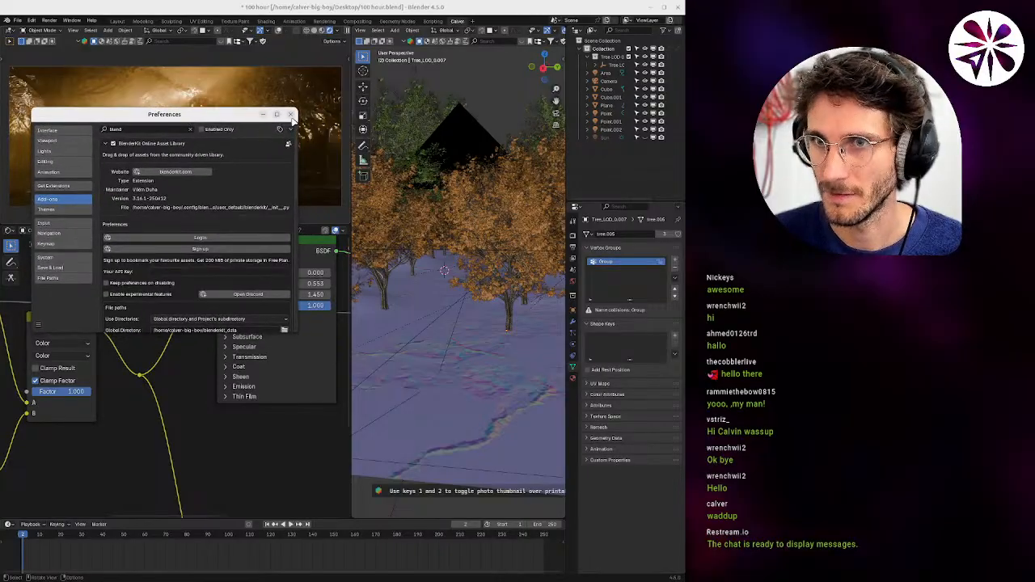
click(290, 114)
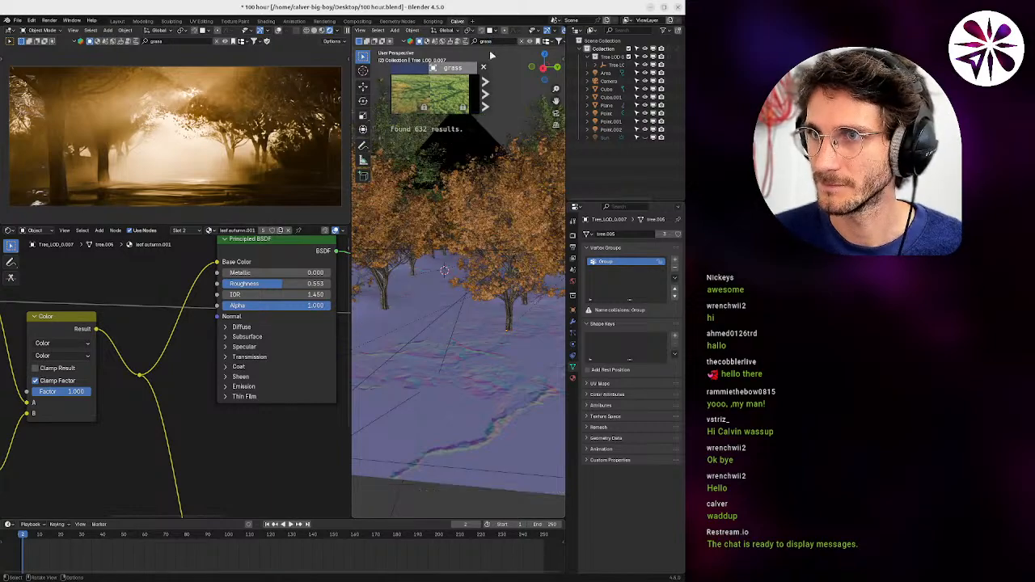
Maximize the 3D viewport and enable the Free first filter for the BlenderKit grass search.
click(536, 41)
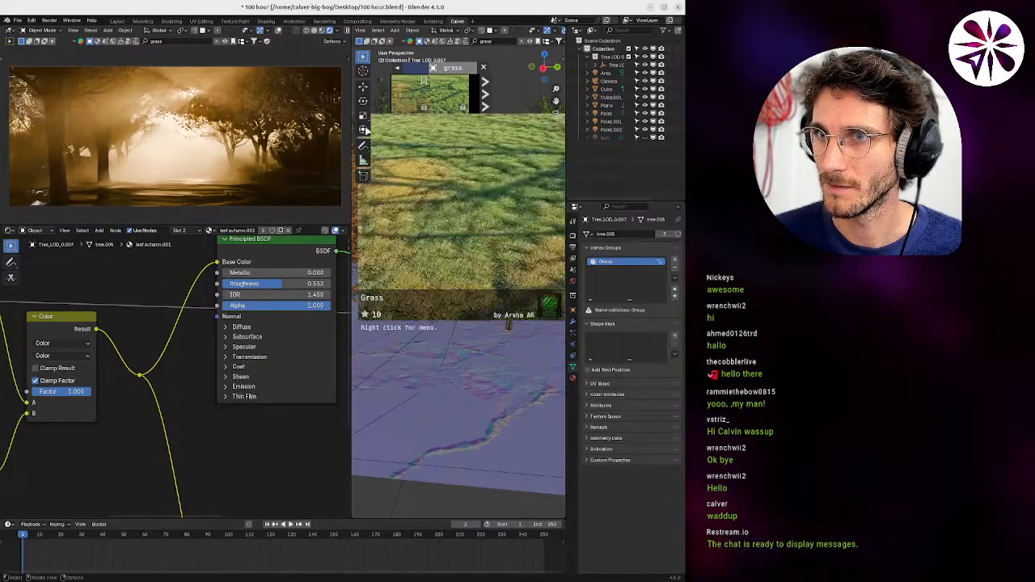
key(ctrl+space)
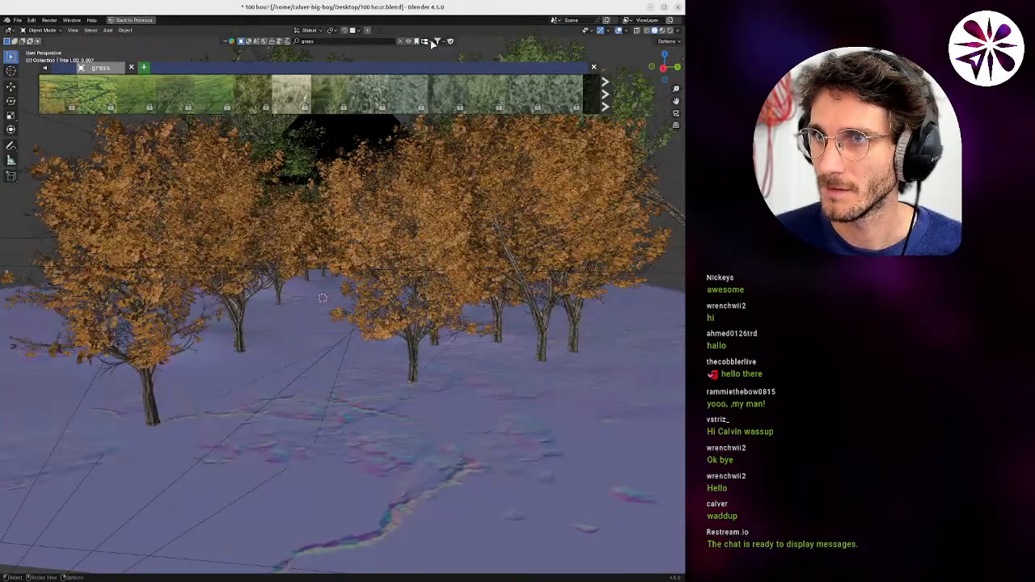
click(438, 42)
click(422, 75)
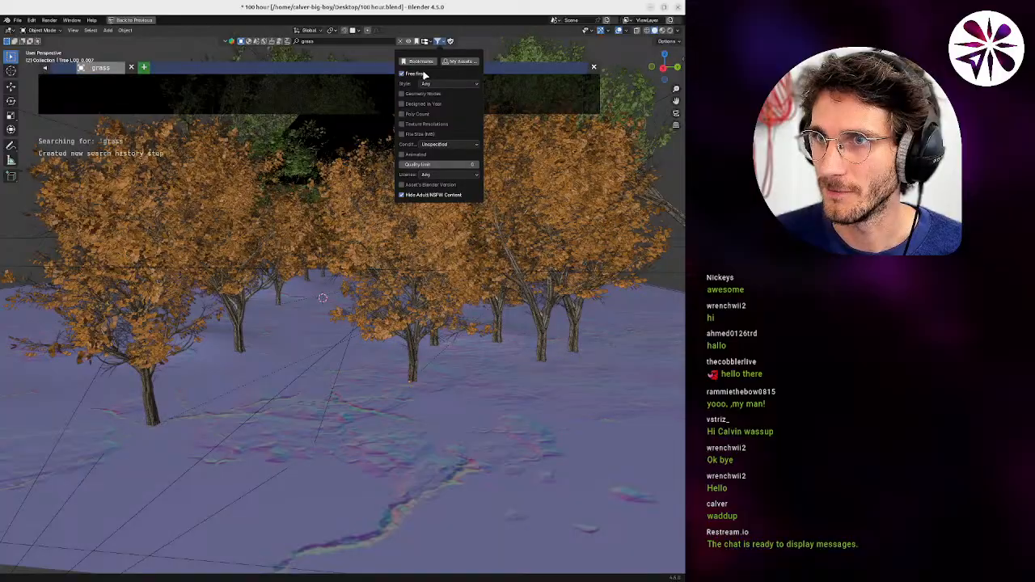
Browse the BlenderKit grass results and examine the asset previews for a clump suited to the forest floor.
mouse_move(150, 81)
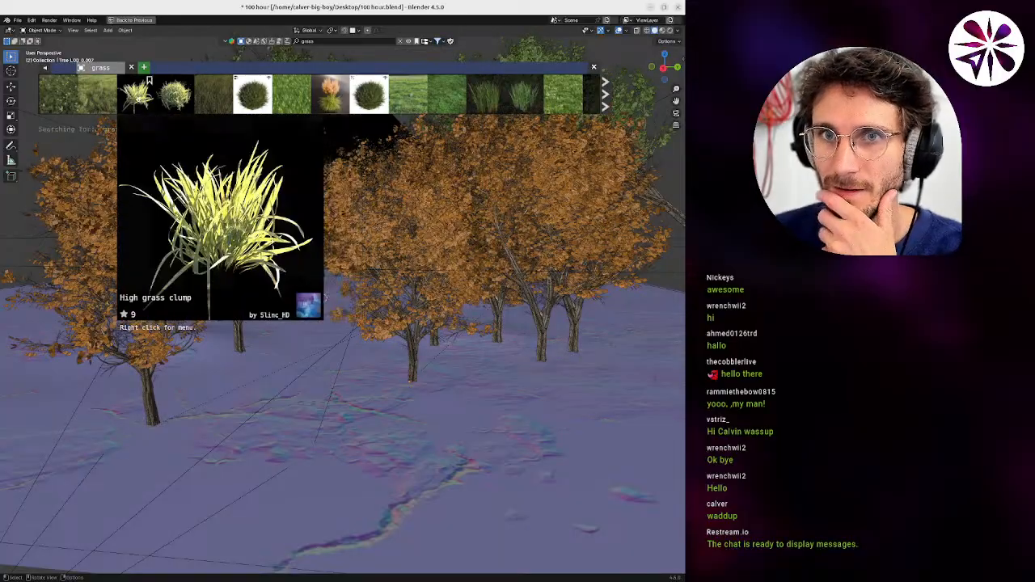
mouse_move(229, 105)
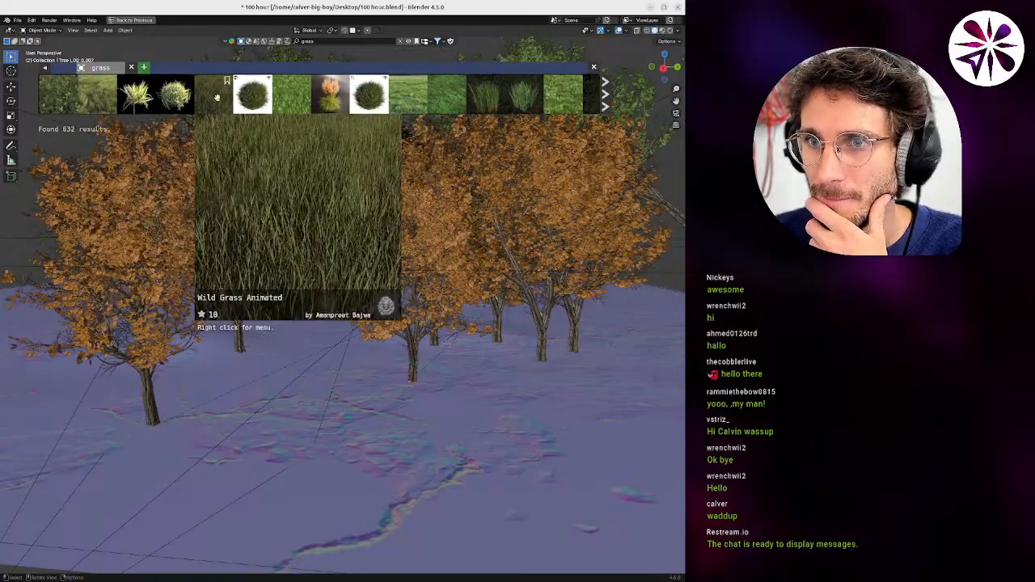
mouse_move(400, 99)
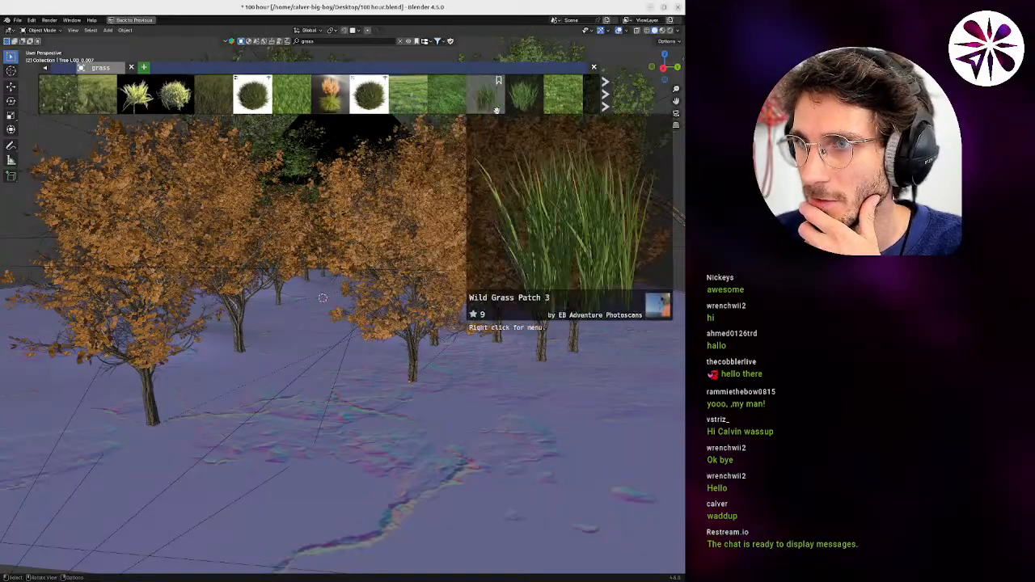
mouse_move(526, 104)
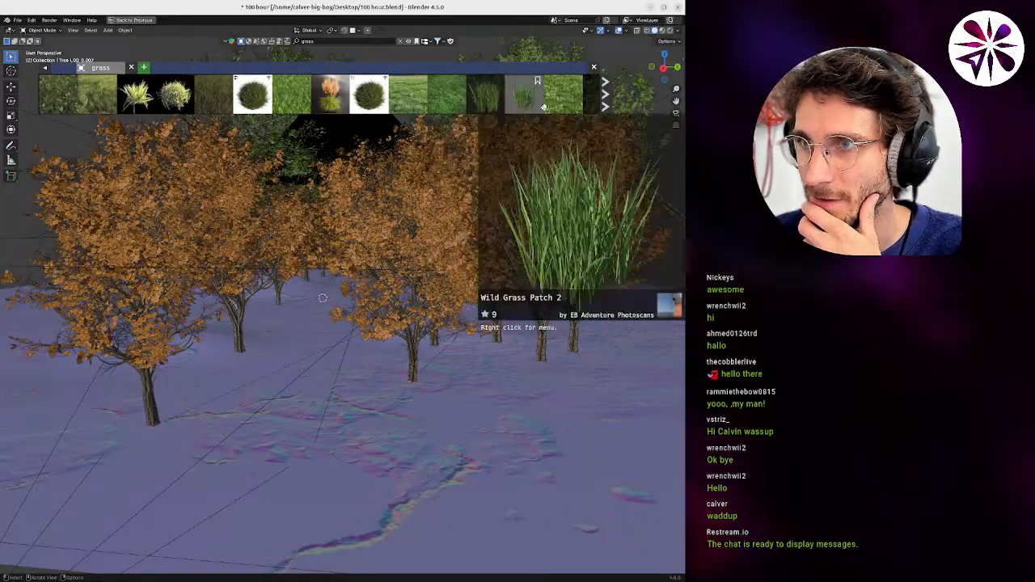
click(605, 94)
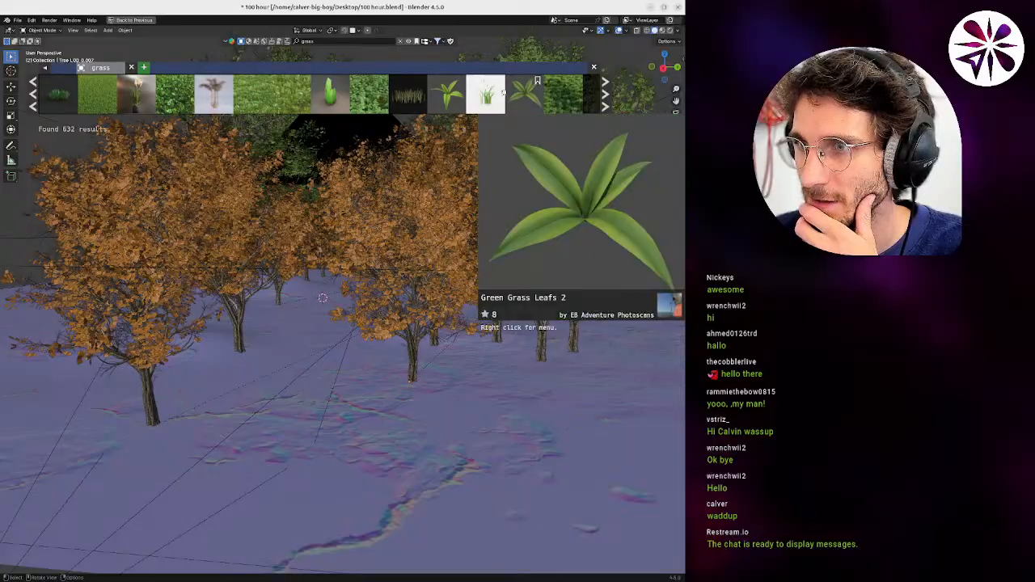
mouse_move(485, 95)
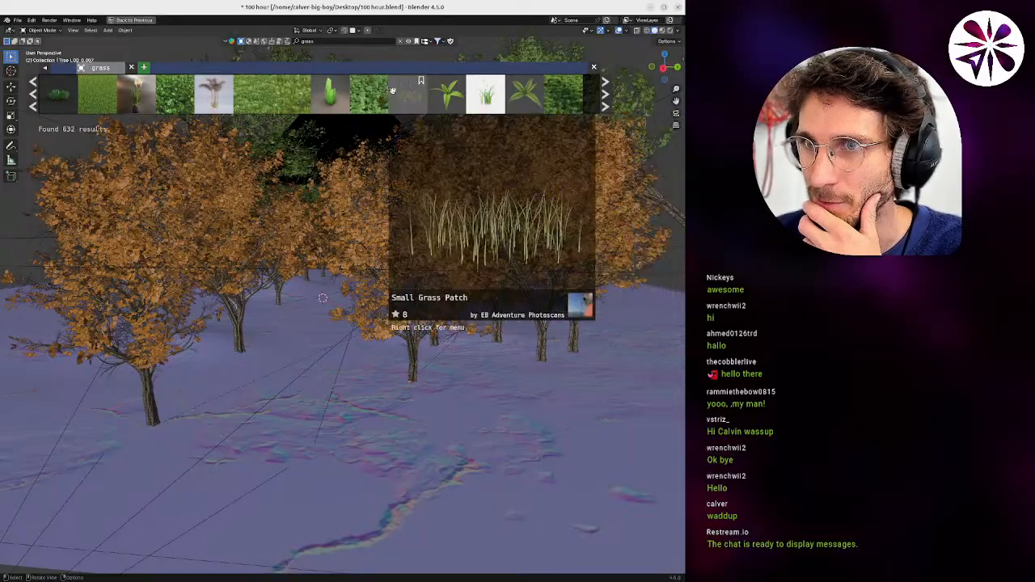
mouse_move(206, 95)
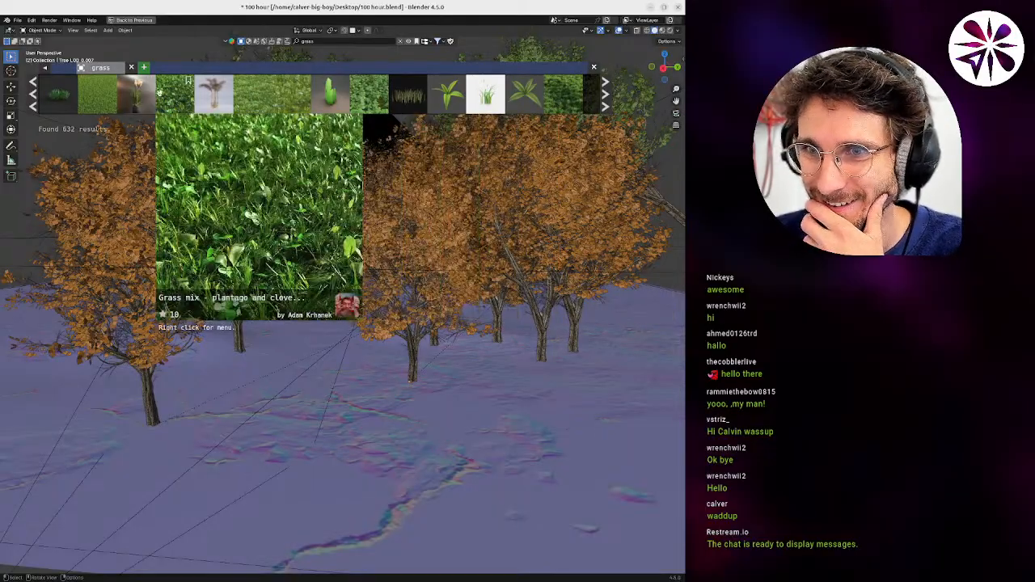
mouse_move(566, 94)
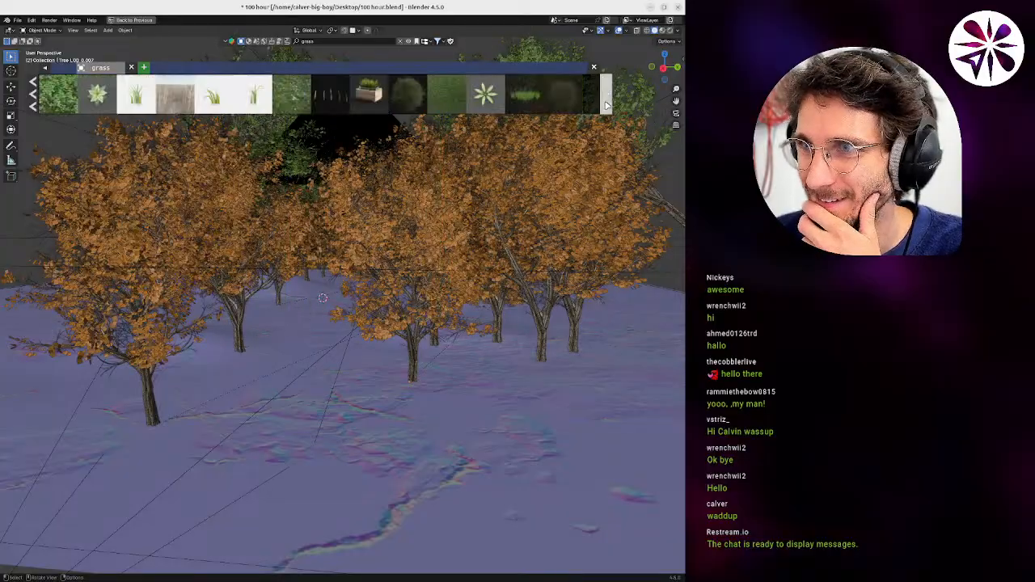
scroll(563, 99, down, 3)
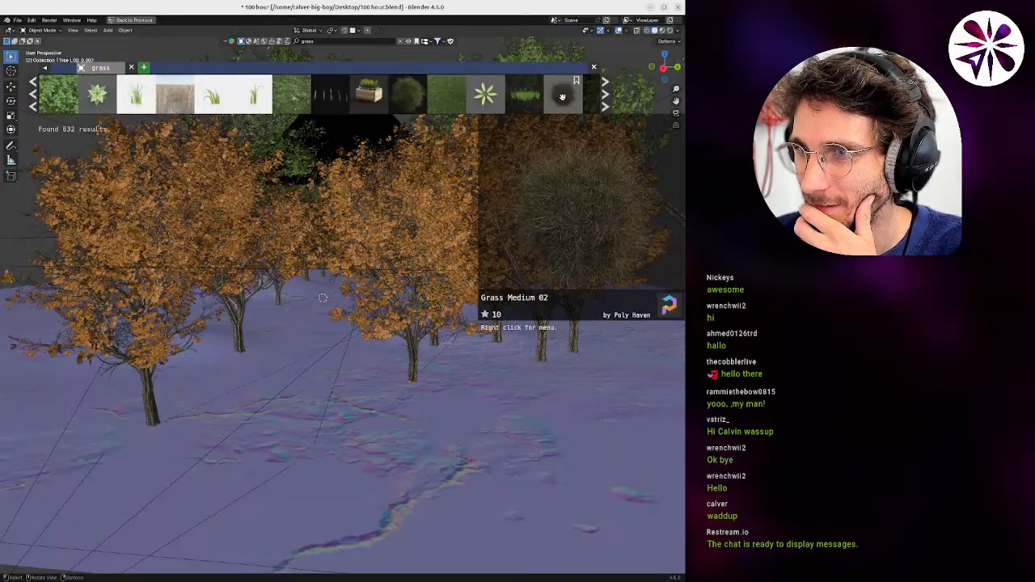
mouse_move(408, 90)
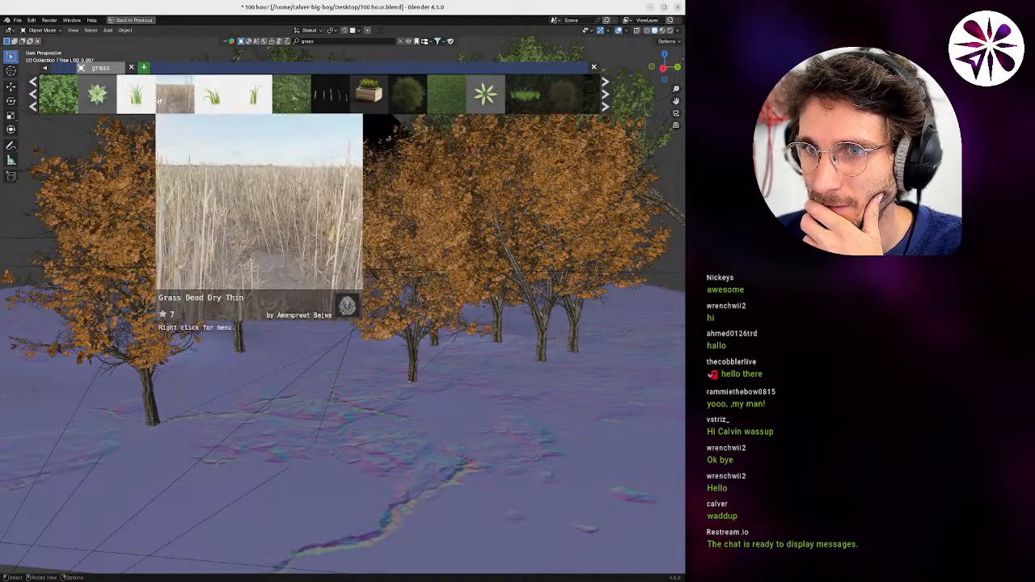
mouse_move(63, 109)
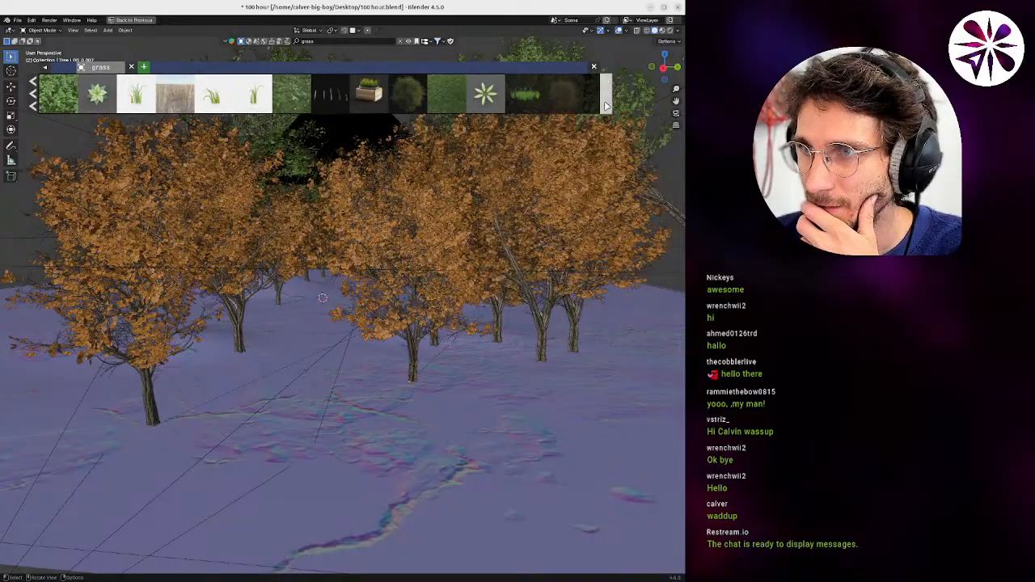
scroll(563, 101, down, 3)
mouse_move(517, 95)
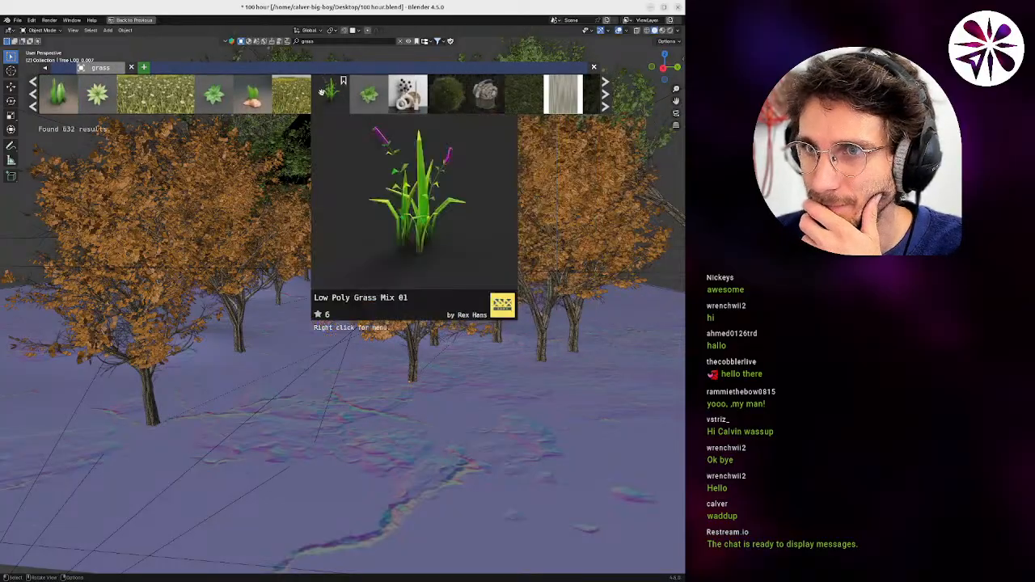
scroll(42, 98, up, 3)
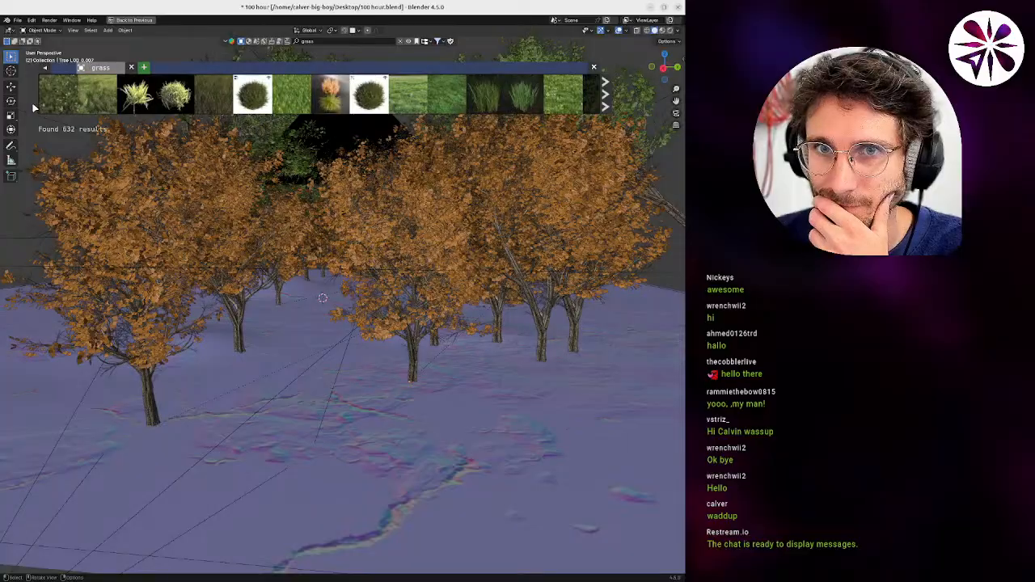
mouse_move(92, 99)
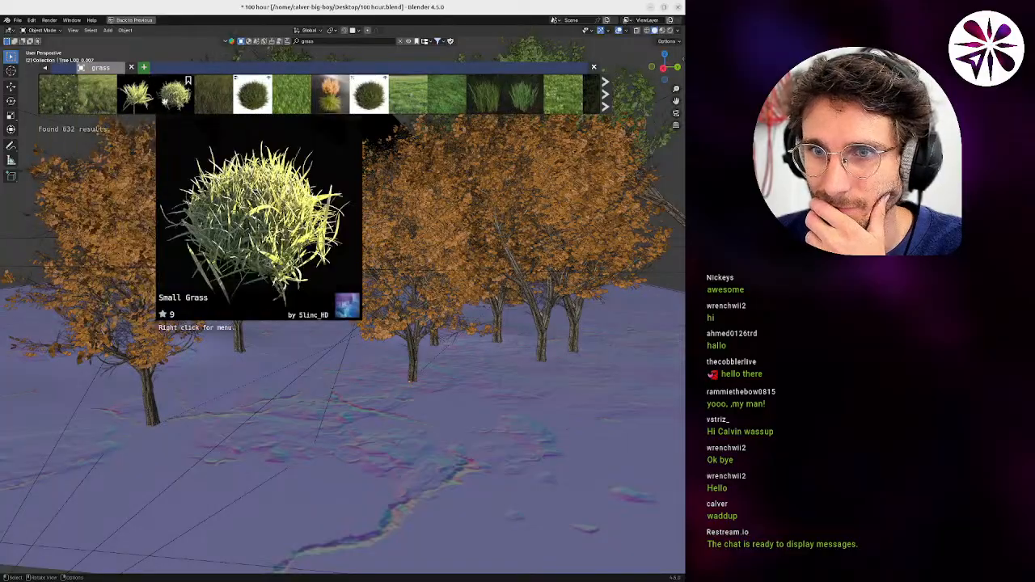
Add the High grass clump asset to the ground, move it near the orange trees, and clear its rotation.
mouse_move(134, 102)
drag(137, 95, 297, 433)
middle_drag(296, 432, 257, 445)
click(86, 377)
key(g)
click(317, 382)
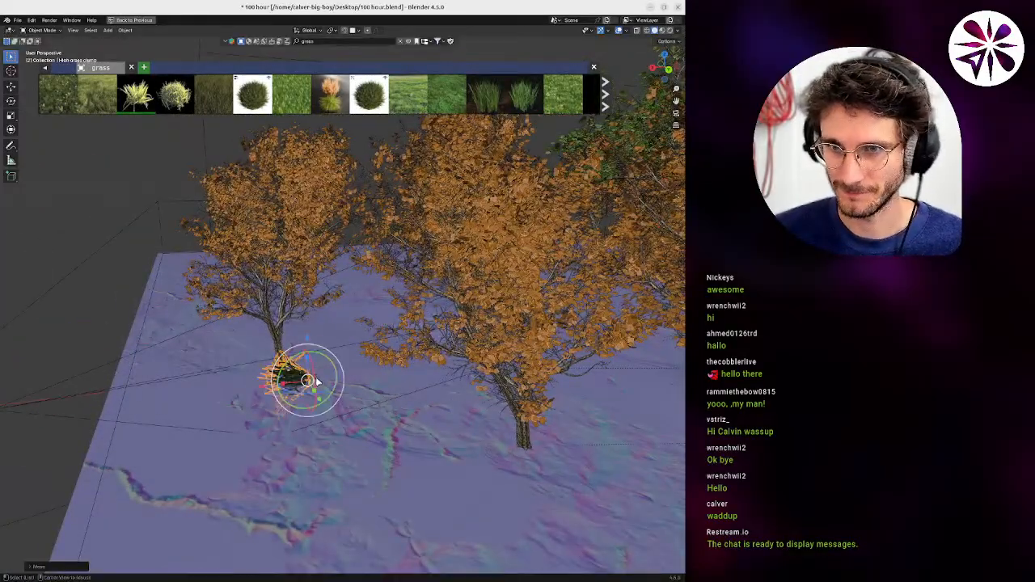
mouse_move(355, 266)
middle_down()
mouse_move(358, 254)
mouse_move(356, 272)
middle_up()
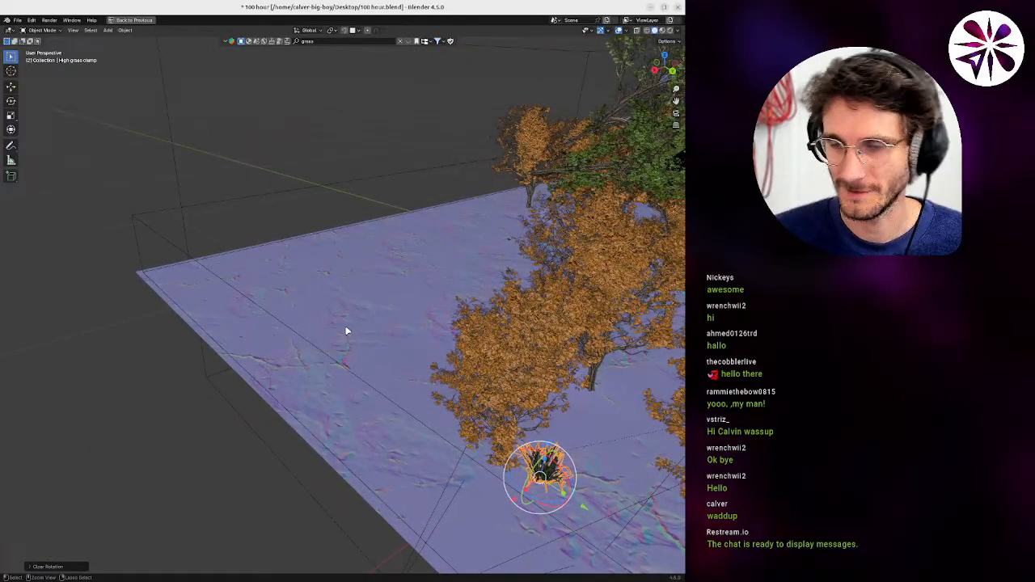
Restore the split layout and, in camera view, move the grass clump near the foreground trunk and scale it down.
key(ctrl+space)
middle_drag(485, 323, 519, 357)
key(KP_0)
shift+middle_drag(460, 382, 524, 389)
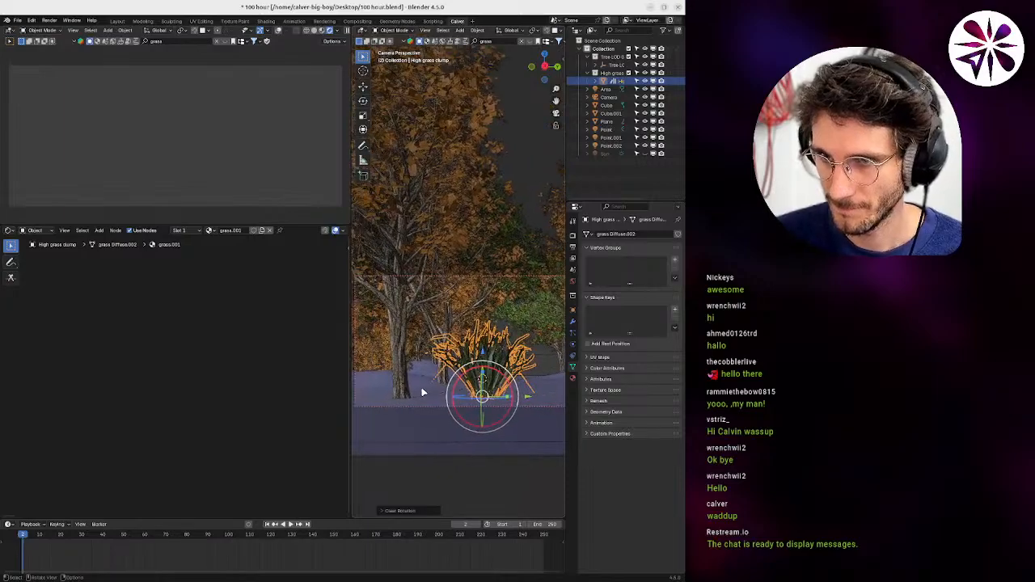
scroll(425, 393, up, 1)
key(g)
click(410, 398)
key(s)
click(433, 398)
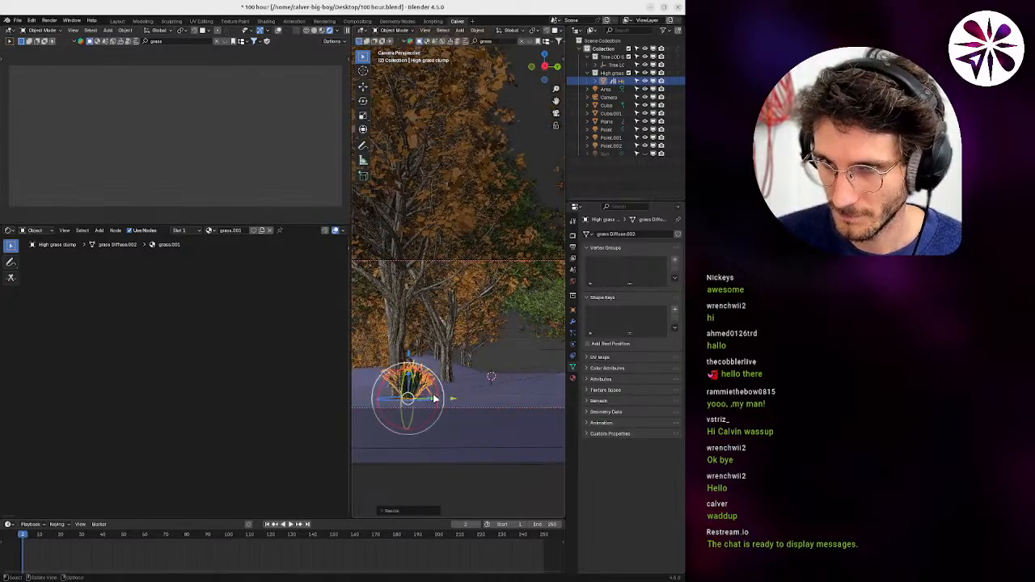
Move the grass clump against the base of the foreground tree trunk and shrink it further.
ctrl+middle_drag(434, 398, 482, 388)
key(g)
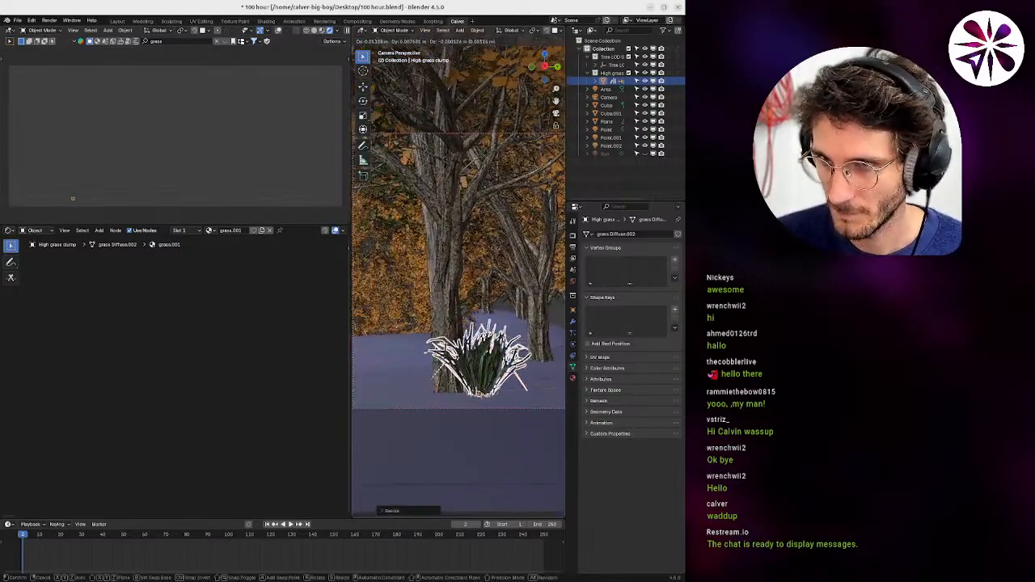
click(498, 381)
key(s)
click(509, 393)
Tilt the grass clump with free trackball rotation and adjust how it sits beside the trunk.
key(r)
key(r)
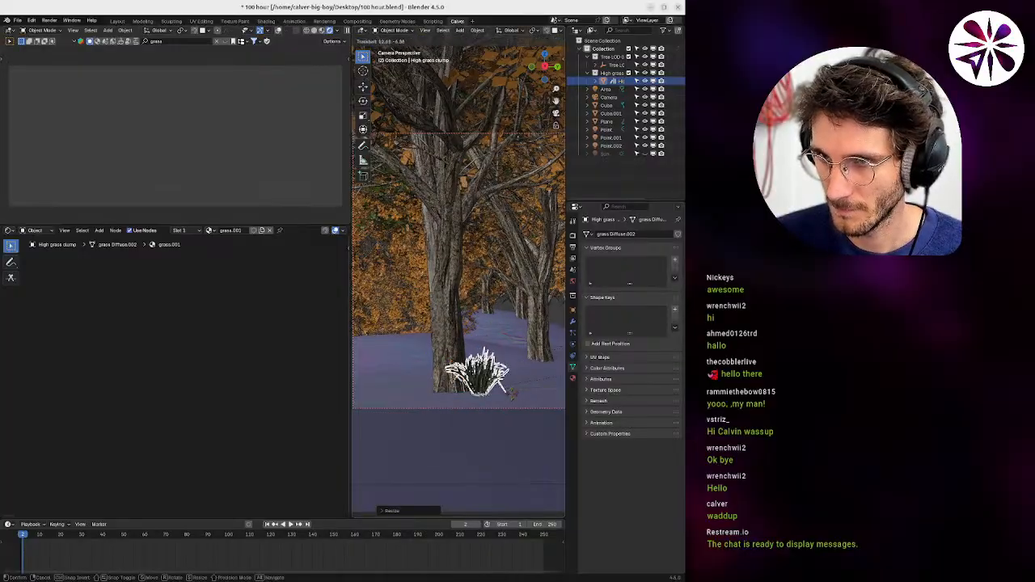
click(521, 406)
key(s)
click(527, 396)
key(r)
key(r)
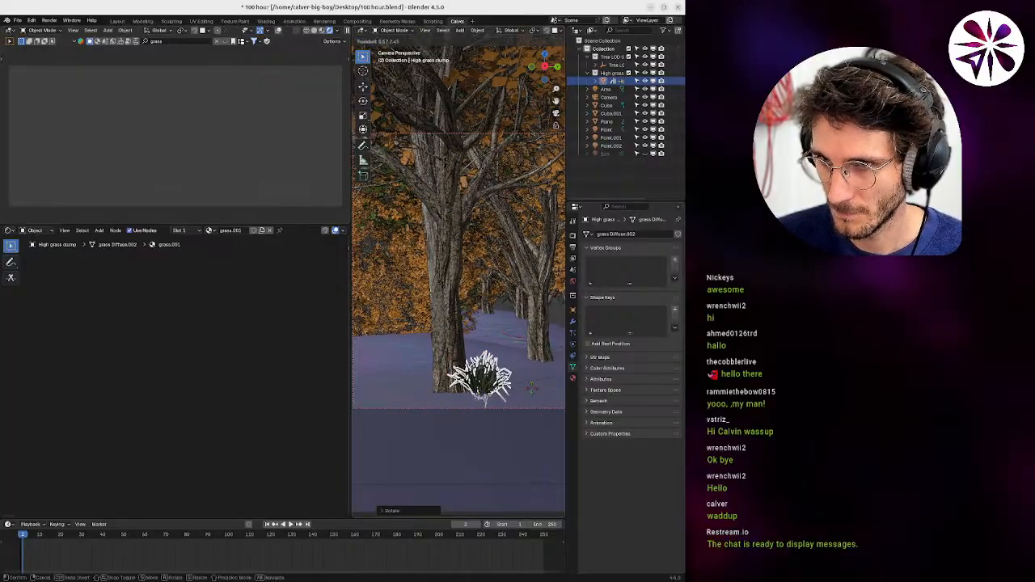
click(529, 383)
Fine-tune the grass clump's position and tilt so its base sinks slightly into the ground.
key(s)
click(518, 382)
key(s)
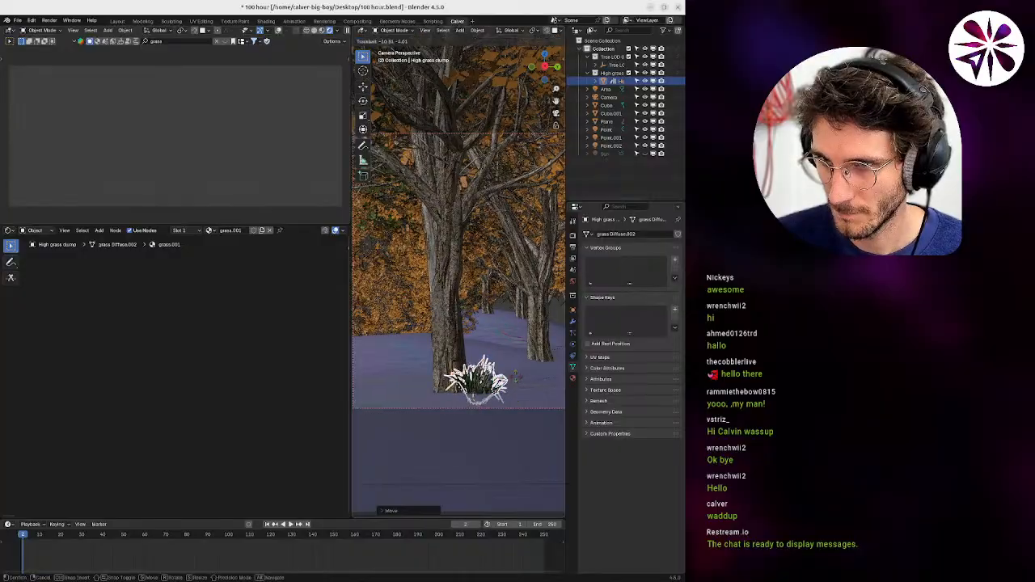
click(522, 375)
key(s)
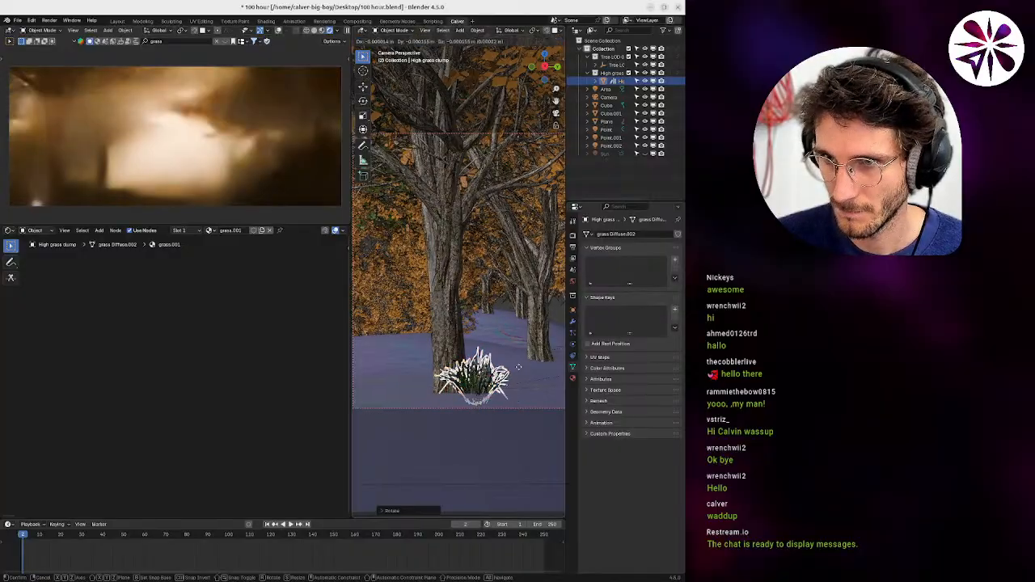
click(515, 377)
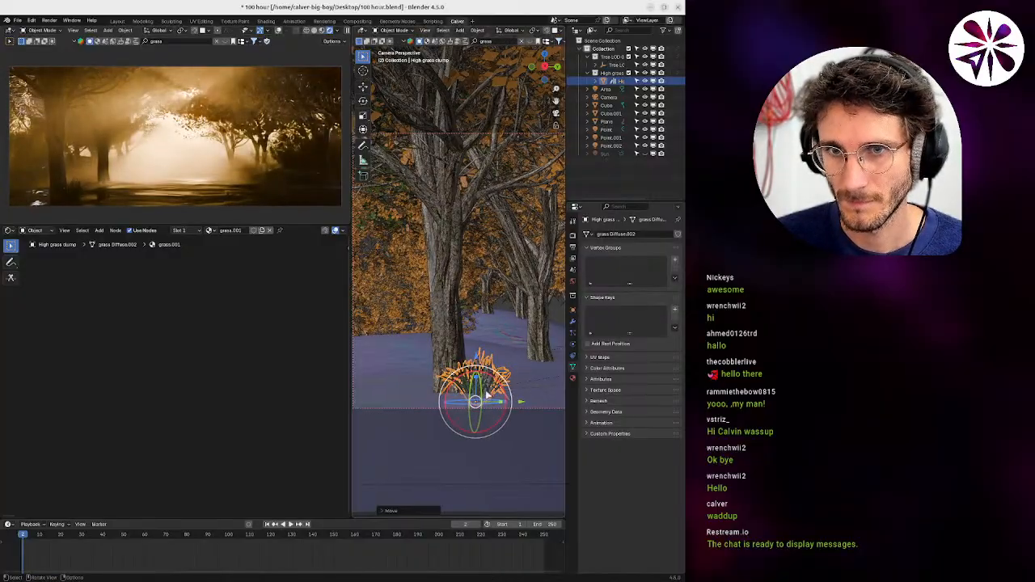
Widen the grass clump horizontally by scaling it on every axis except Z.
key(s)
key(shift+z)
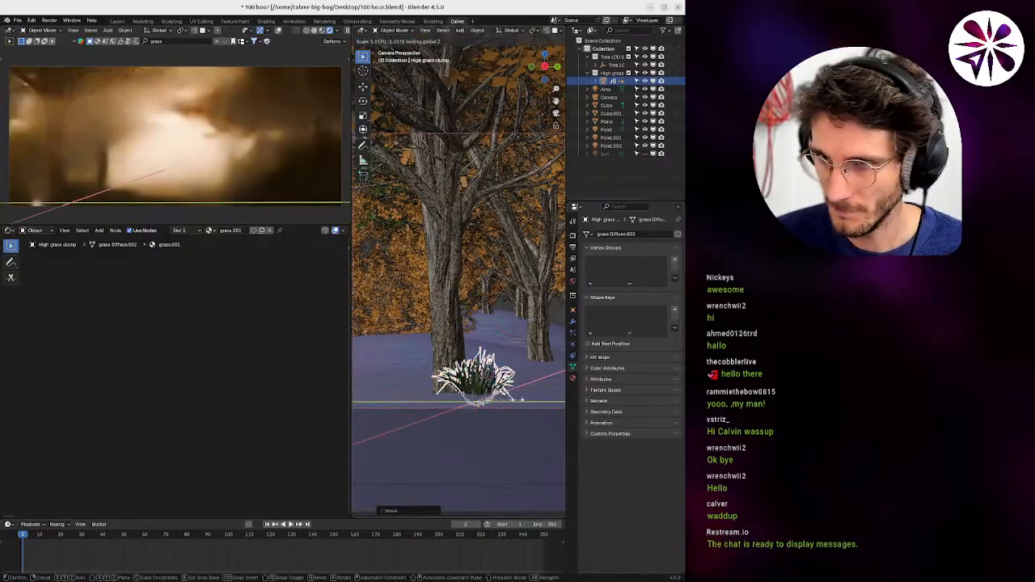
click(530, 417)
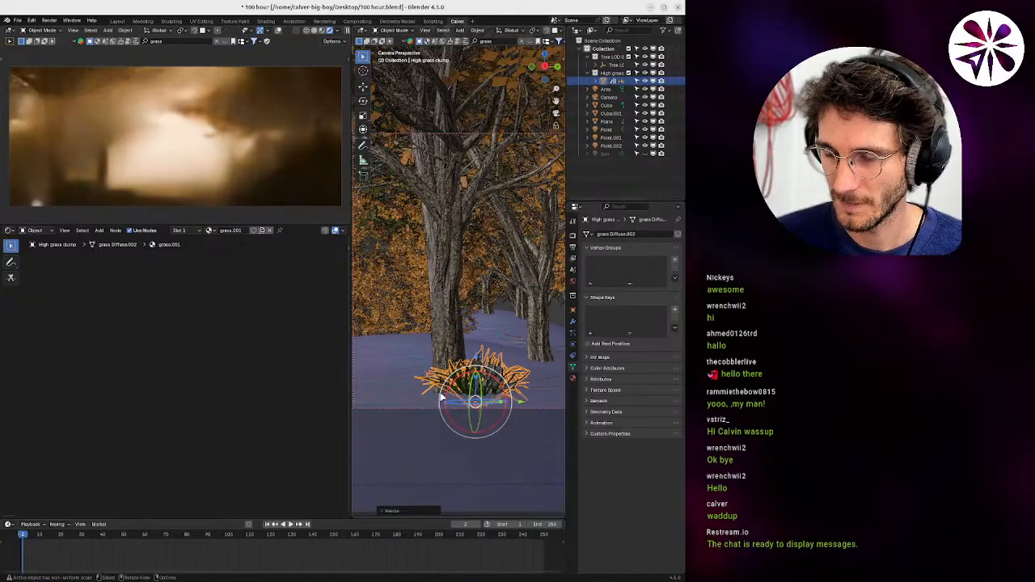
Duplicate the grass clump to the other side of the trunk base and rotate the copy about the Z axis.
key(shift+d)
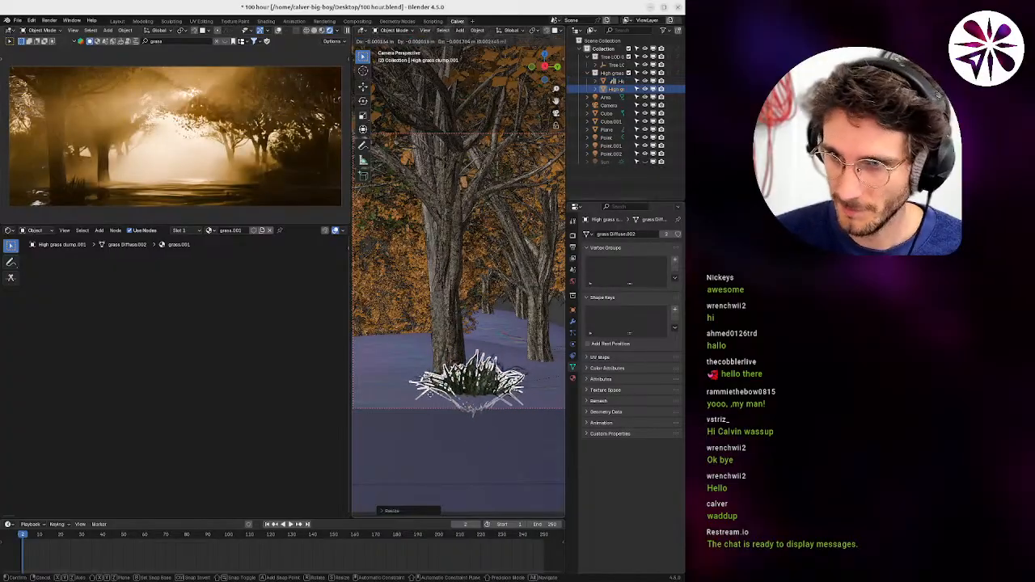
key(r)
key(z)
key(z)
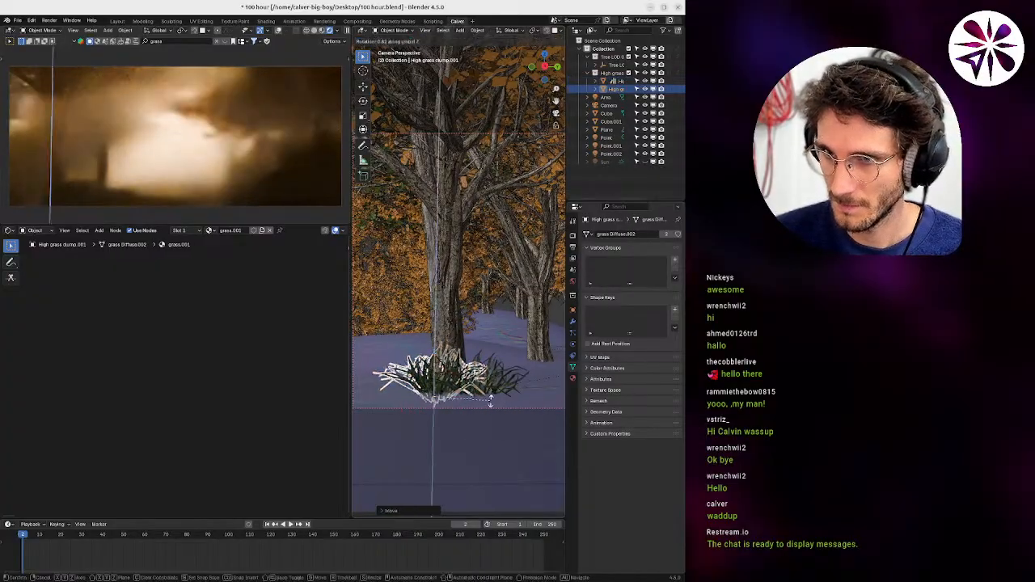
click(453, 417)
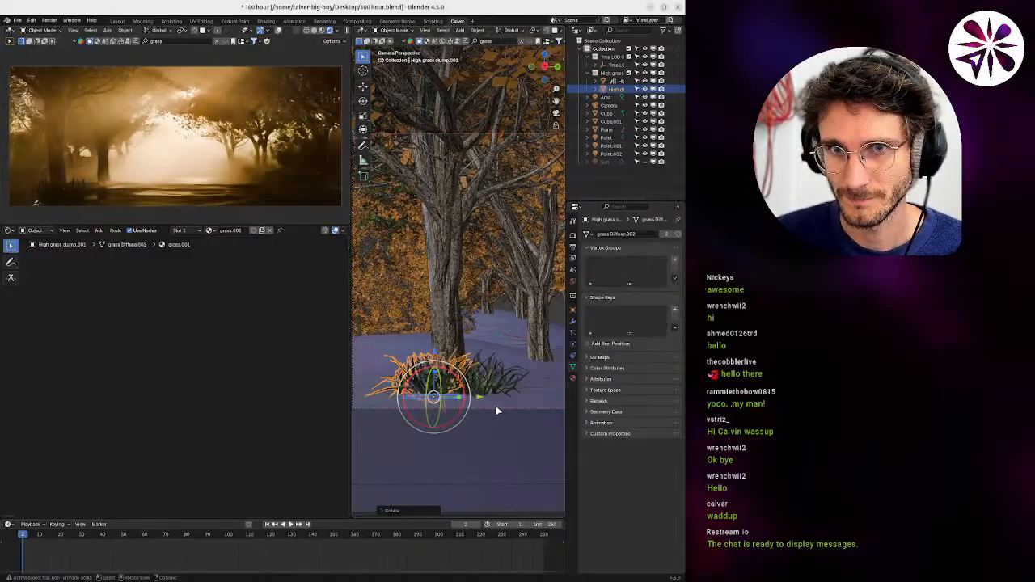
Lower the duplicated grass clump into the ground and tilt it freely to vary it from the original.
key(g)
click(492, 415)
key(r)
key(r)
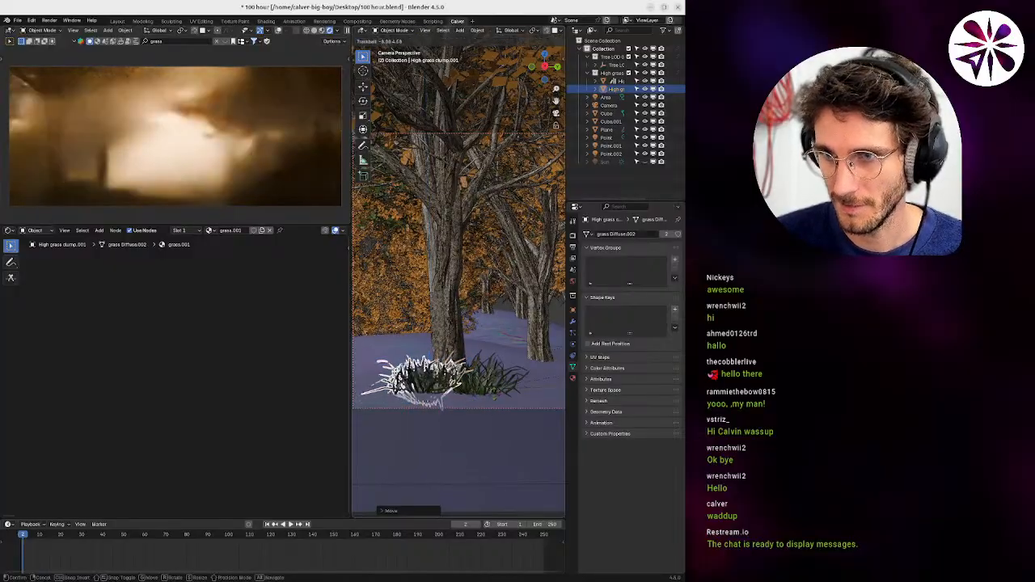
click(494, 397)
key(g)
click(499, 400)
key(r)
key(r)
click(502, 390)
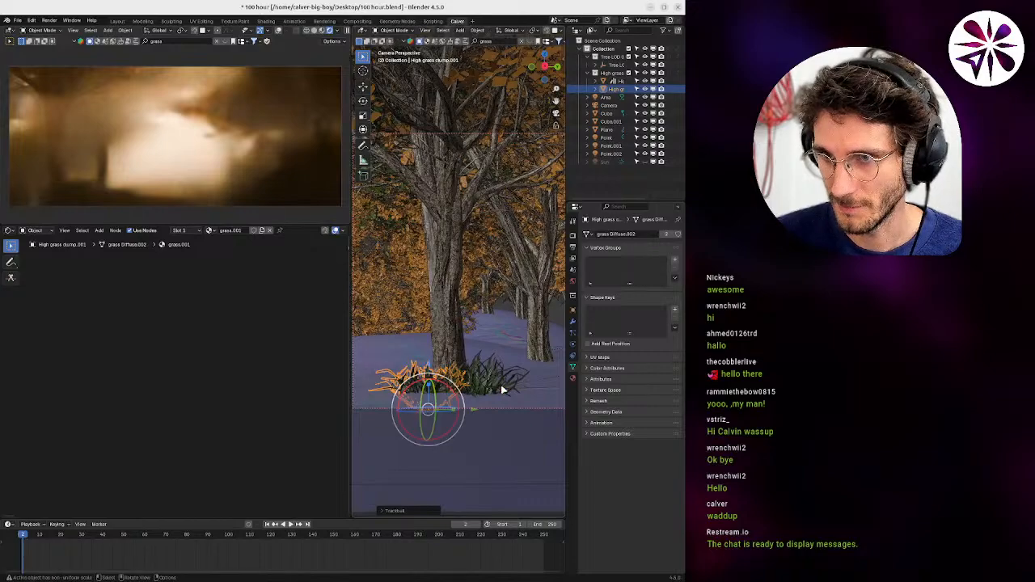
Reposition the original grass clump beside the trunk, tilting it freely and lowering it further into the ground.
click(495, 388)
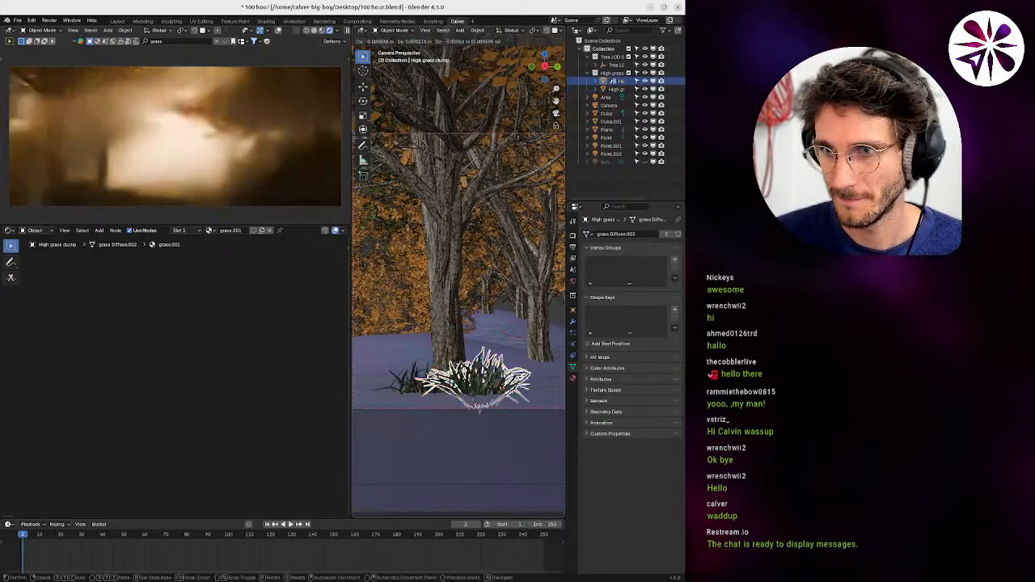
key(r)
key(r)
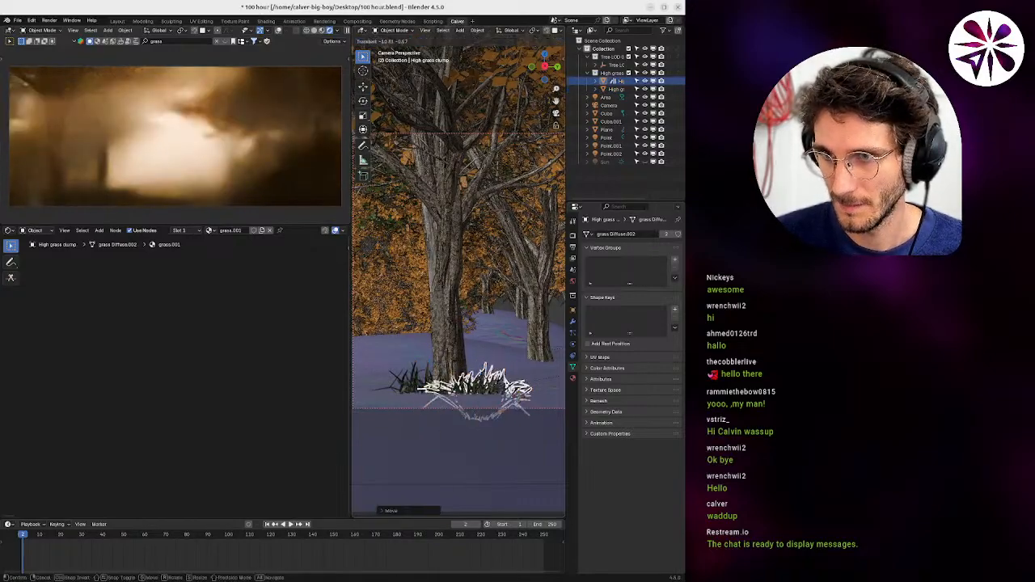
click(520, 395)
key(g)
click(517, 396)
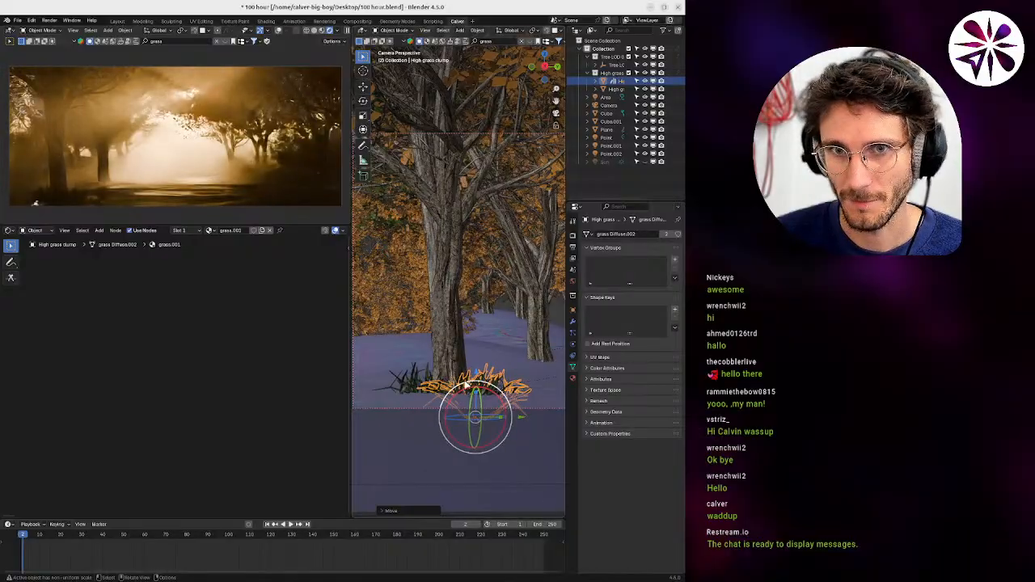
Make linked duplicates of both grass clumps and place them at the base of the neighbouring tree.
shift+click(421, 382)
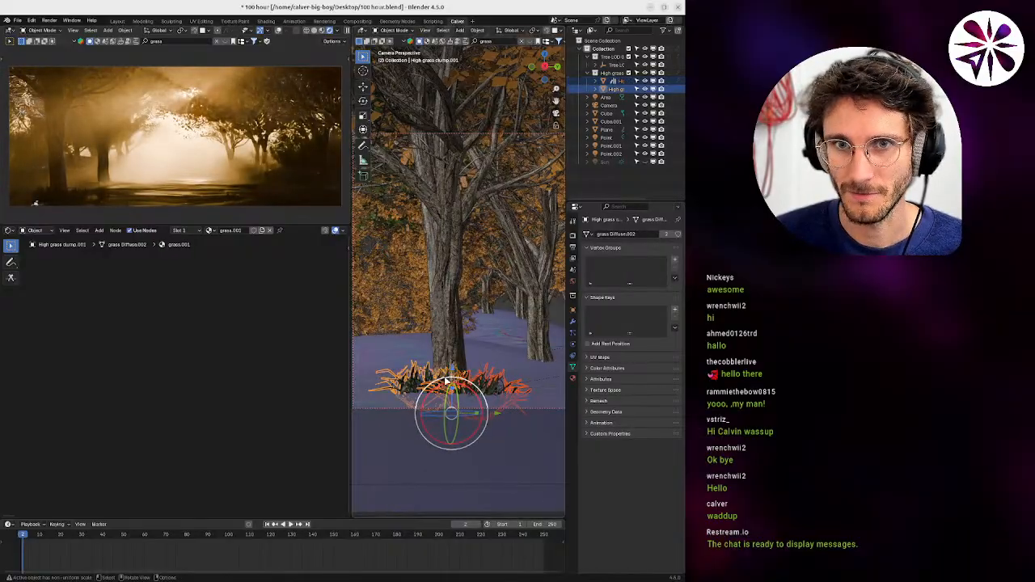
shift+middle_drag(462, 386, 452, 408)
key(alt+d)
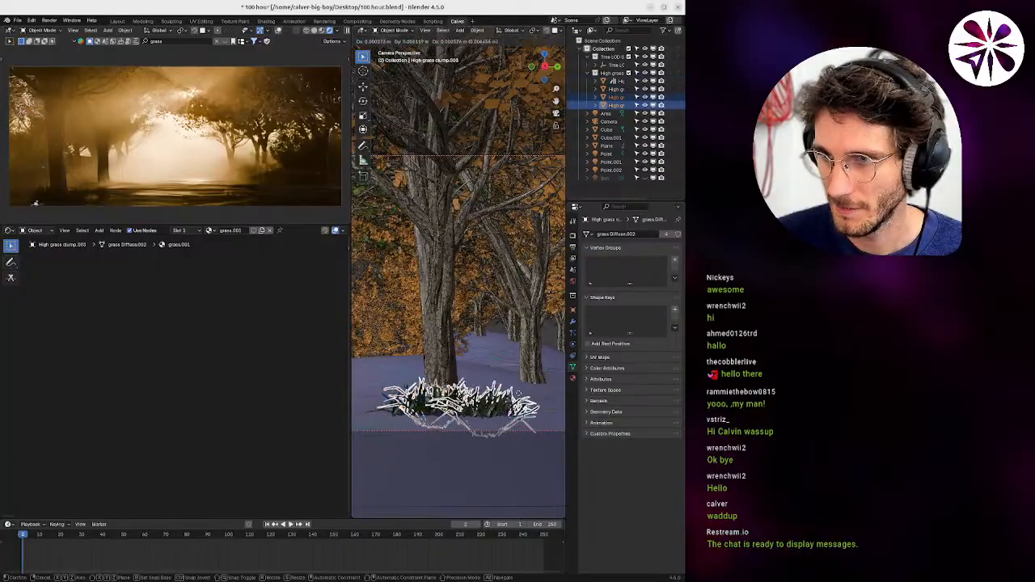
click(532, 388)
key(g)
click(535, 397)
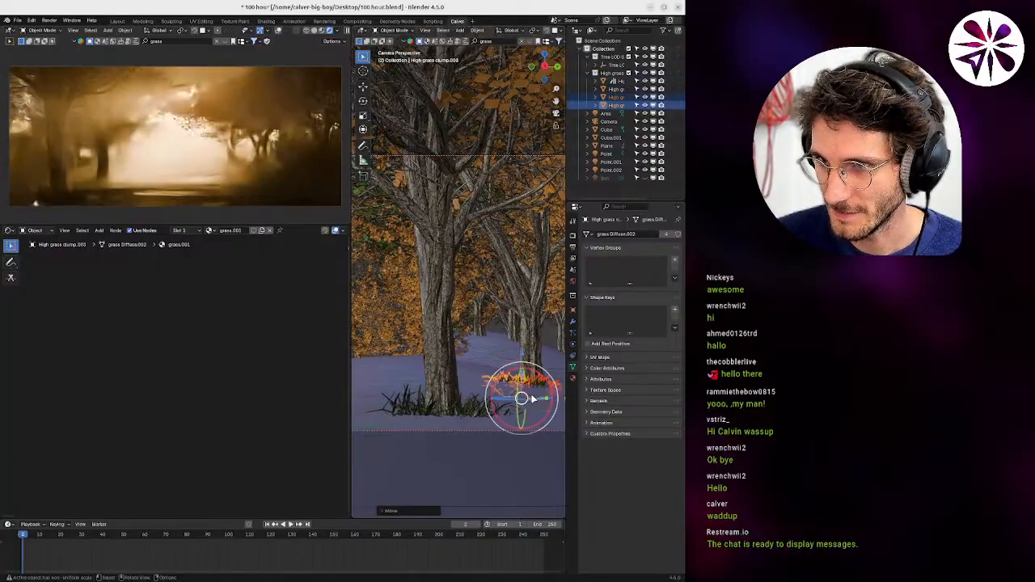
shift+middle_drag(542, 392, 447, 388)
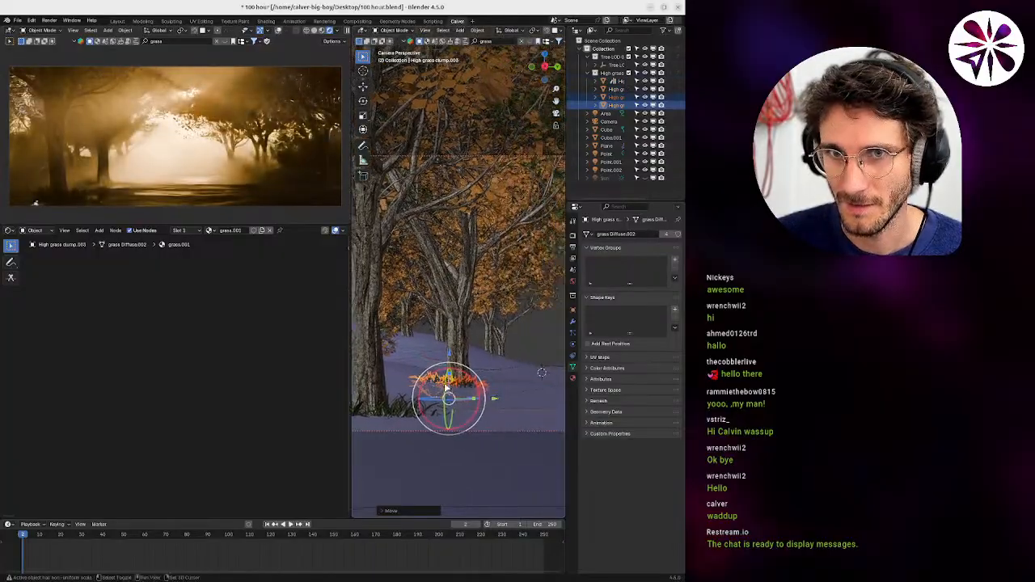
key(g)
click(485, 396)
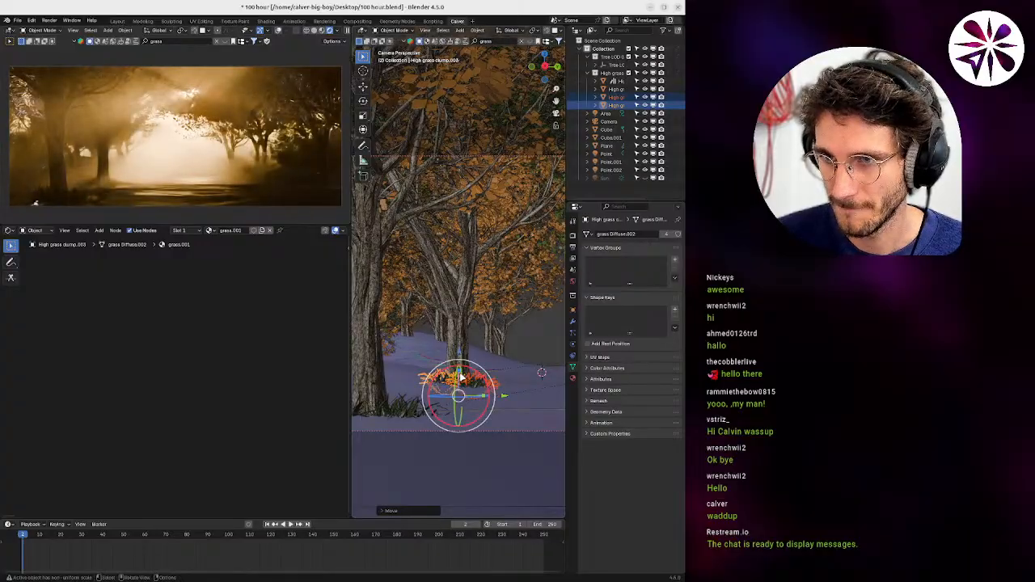
scroll(462, 378, up, 3)
key(g)
key(shift+z)
key(shift+z)
right_click(485, 356)
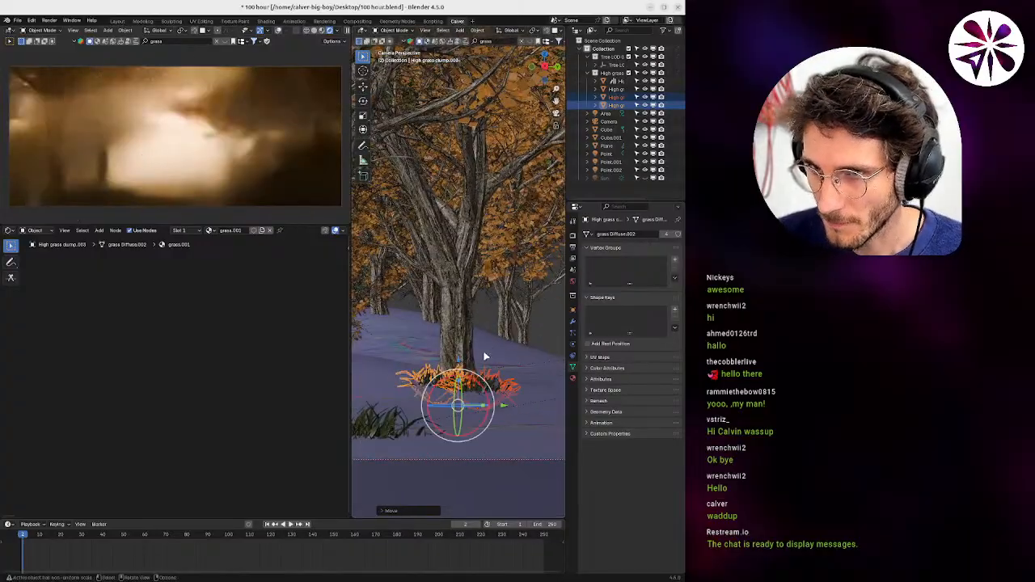
Shift the duplicated clumps along the X axis and fine-tune their placement against the second tree's trunk.
key(g)
key(y)
key(x)
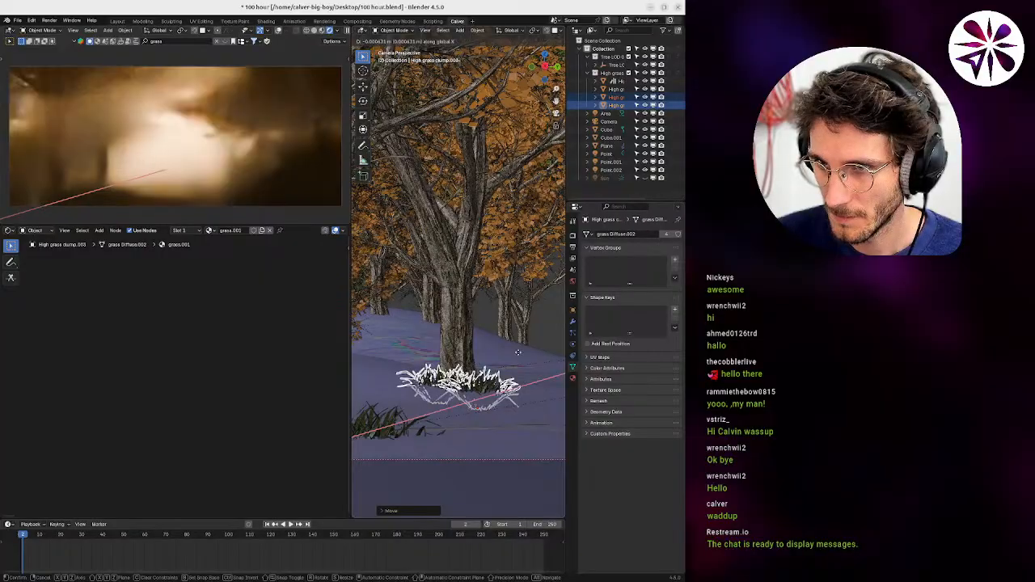
click(444, 417)
key(g)
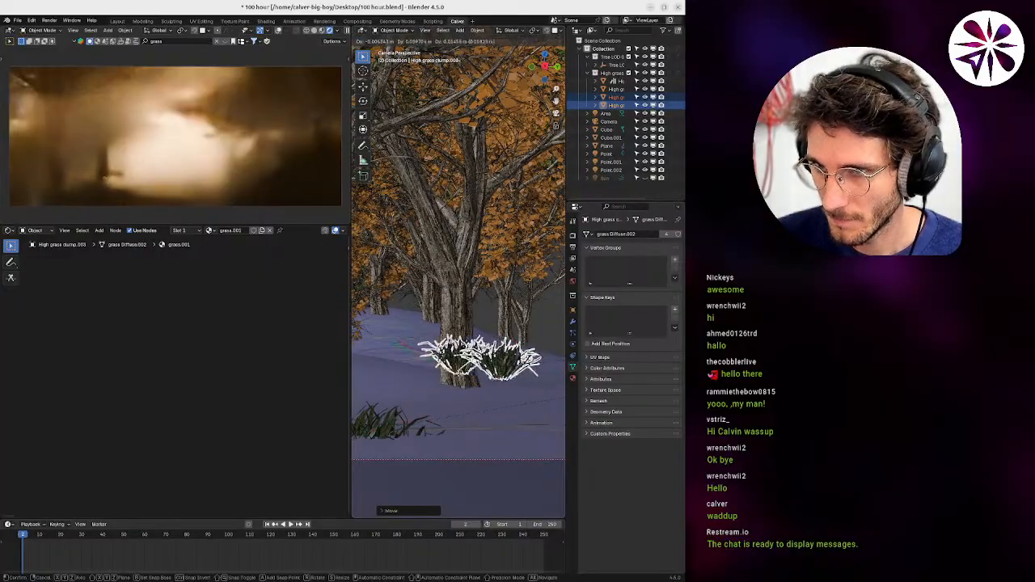
click(485, 378)
key(g)
click(465, 397)
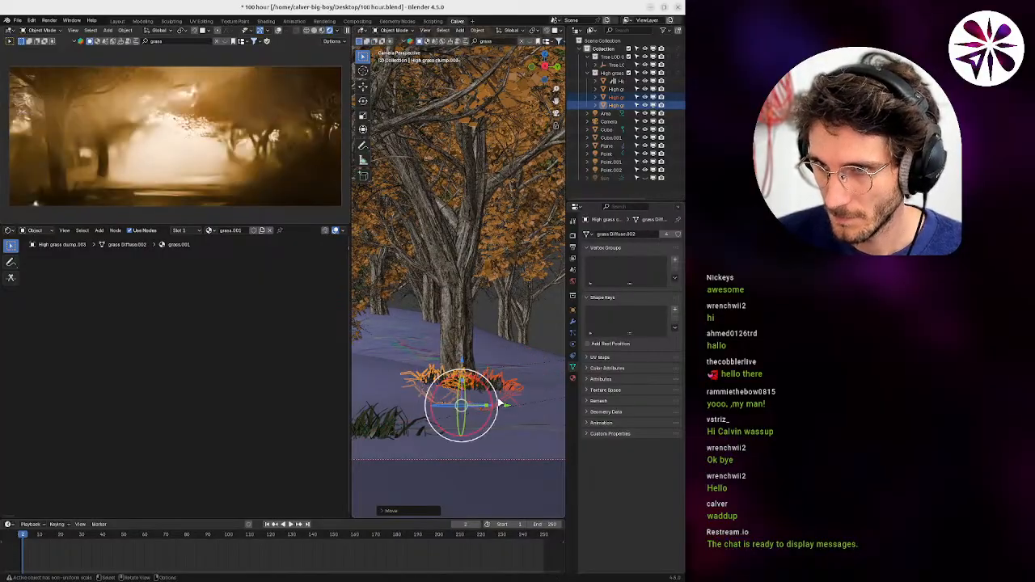
Duplicate the pair of grass clumps again and place the copies in the gap between the two trees.
shift+middle_drag(448, 394, 445, 377)
scroll(445, 376, down, 2)
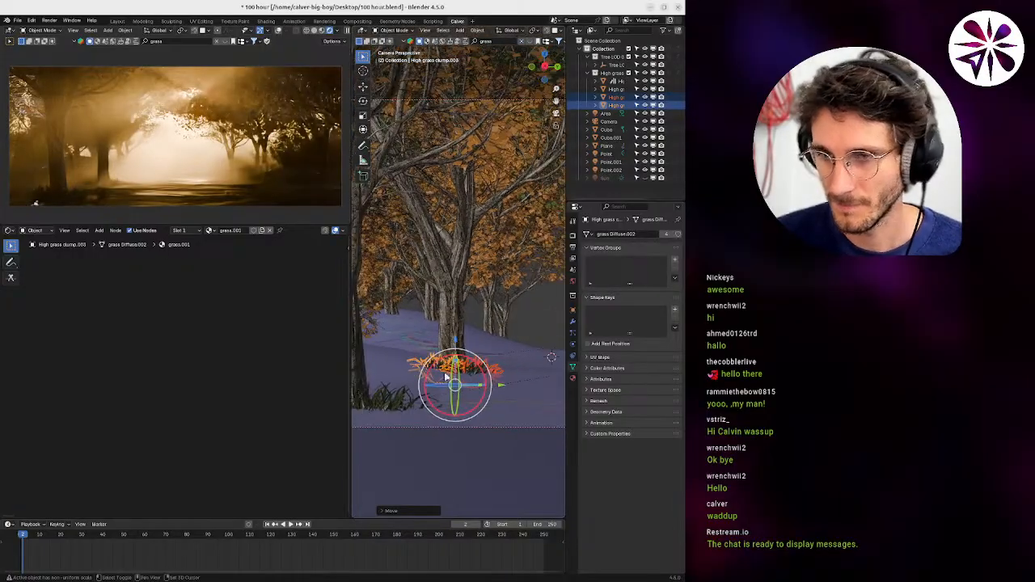
key(shift+d)
click(488, 376)
key(g)
click(475, 388)
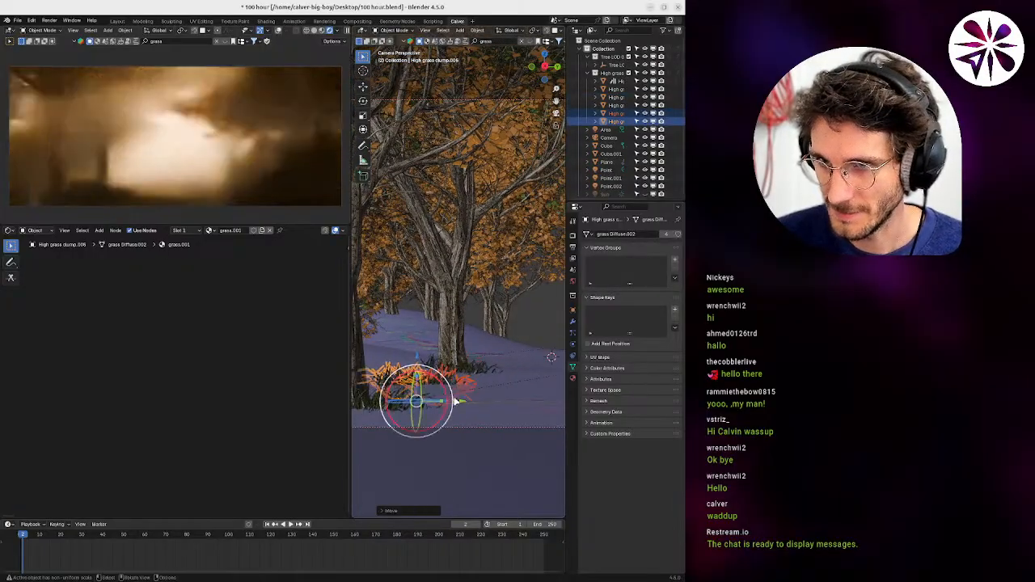
Rotate the new clumps about the Z axis, tilt them freely and scale them up.
key(r)
key(z)
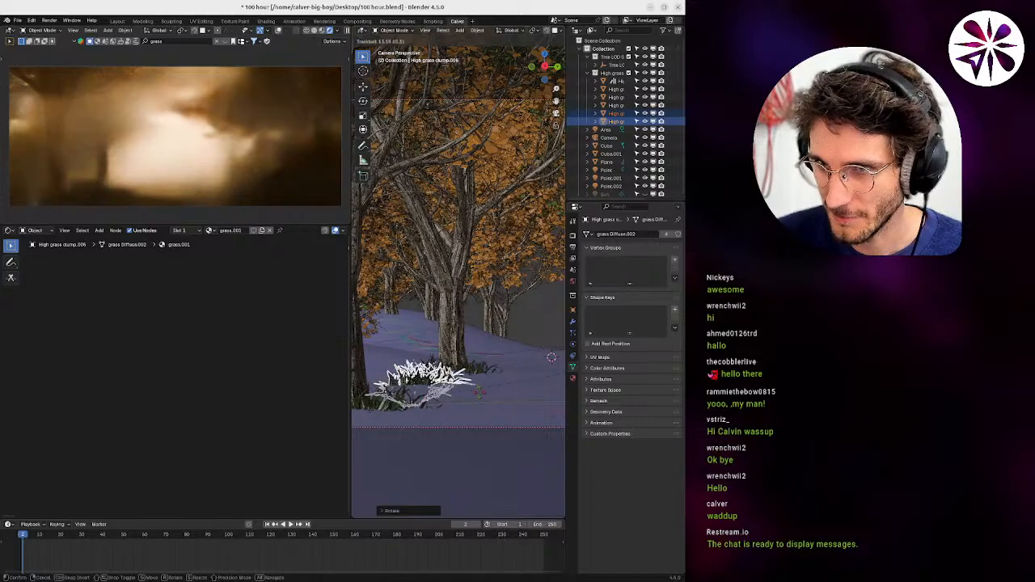
click(490, 395)
middle_drag(490, 394, 455, 393)
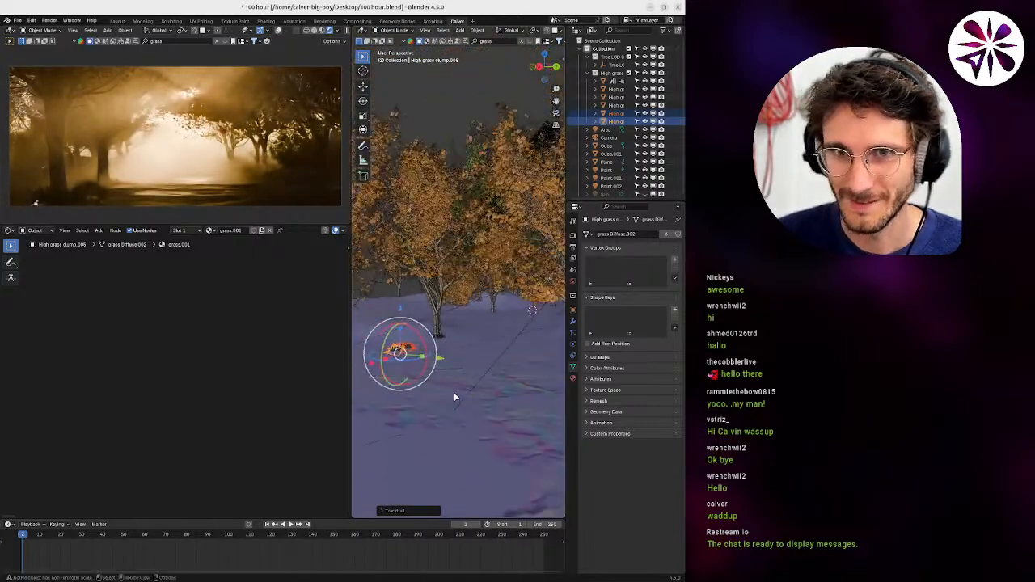
key(s)
click(487, 400)
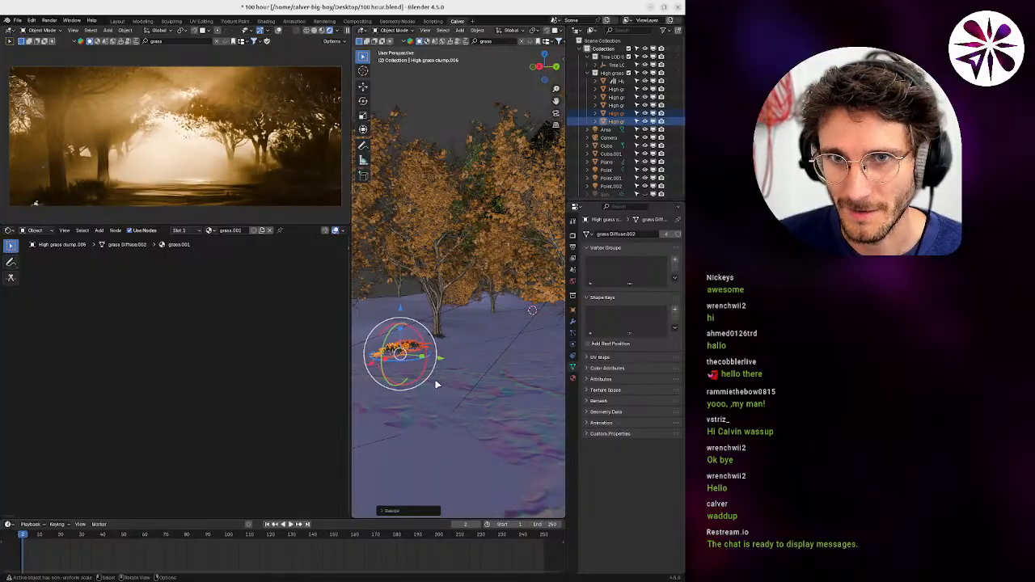
Duplicate the enlarged pair of clumps and place the copies on the open ground away from the tree bases.
middle_drag(422, 374, 438, 323)
key(shift+d)
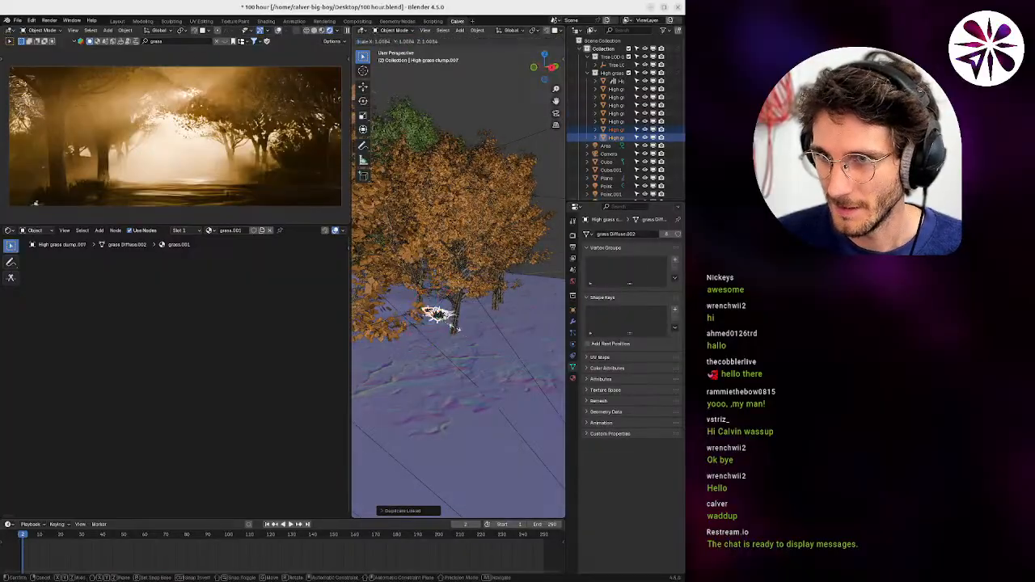
click(463, 333)
middle_drag(462, 331, 477, 301)
key(g)
click(394, 321)
key(g)
click(477, 330)
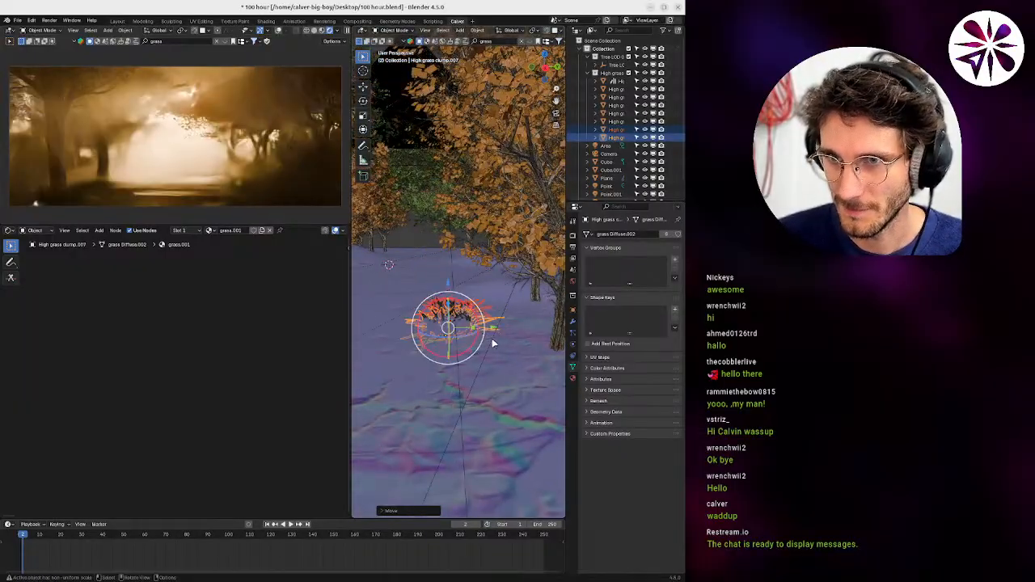
key(g)
click(494, 346)
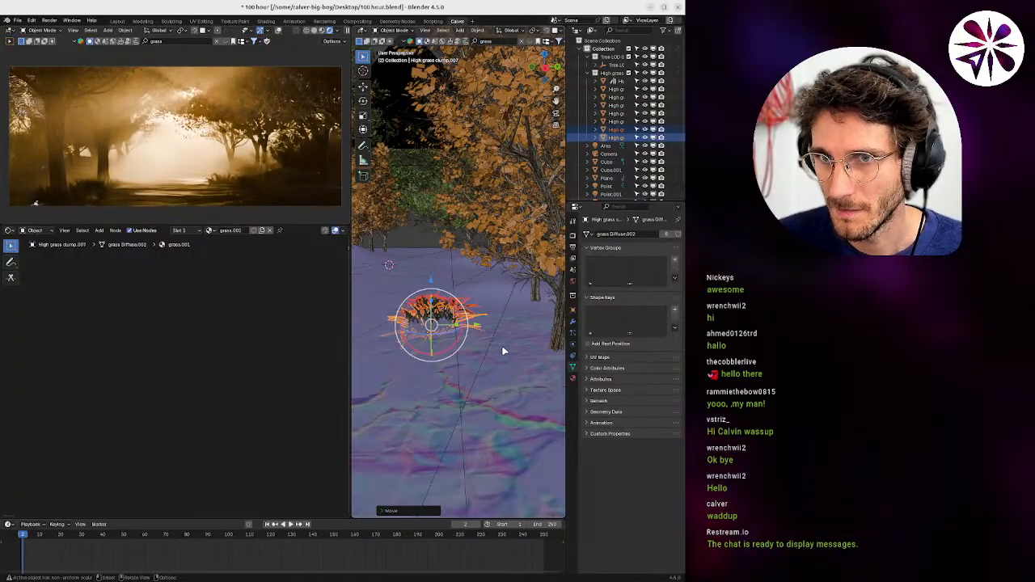
Scale down the clumps on the open ground, check them in the full-size render, and refine their position.
key(r)
click(473, 332)
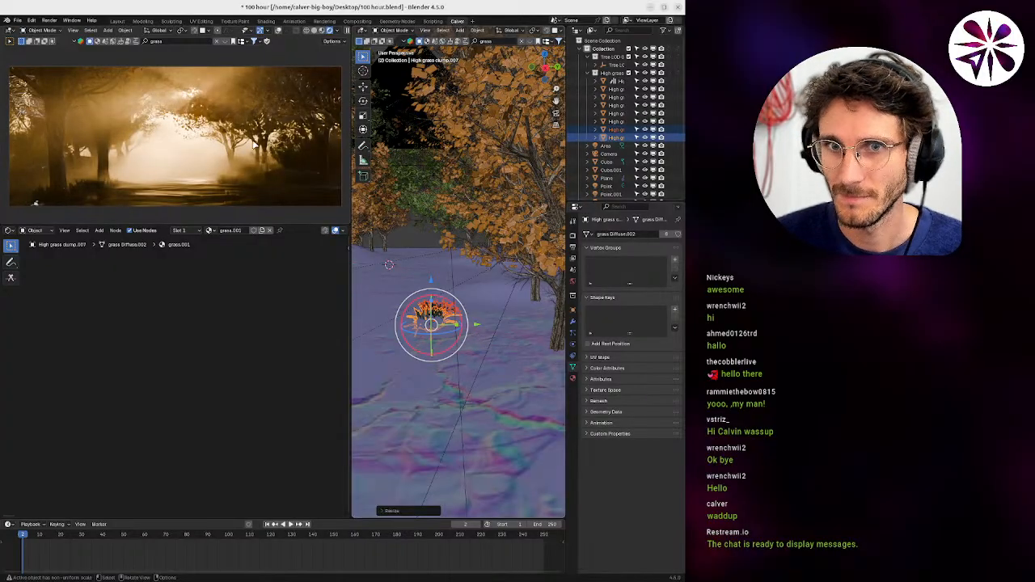
key(ctrl+space)
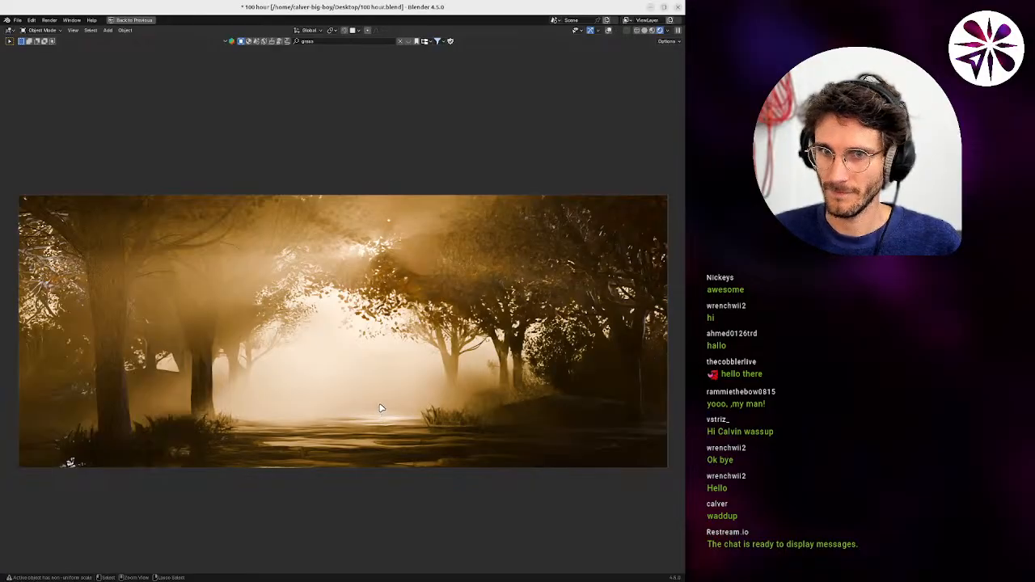
key(ctrl+space)
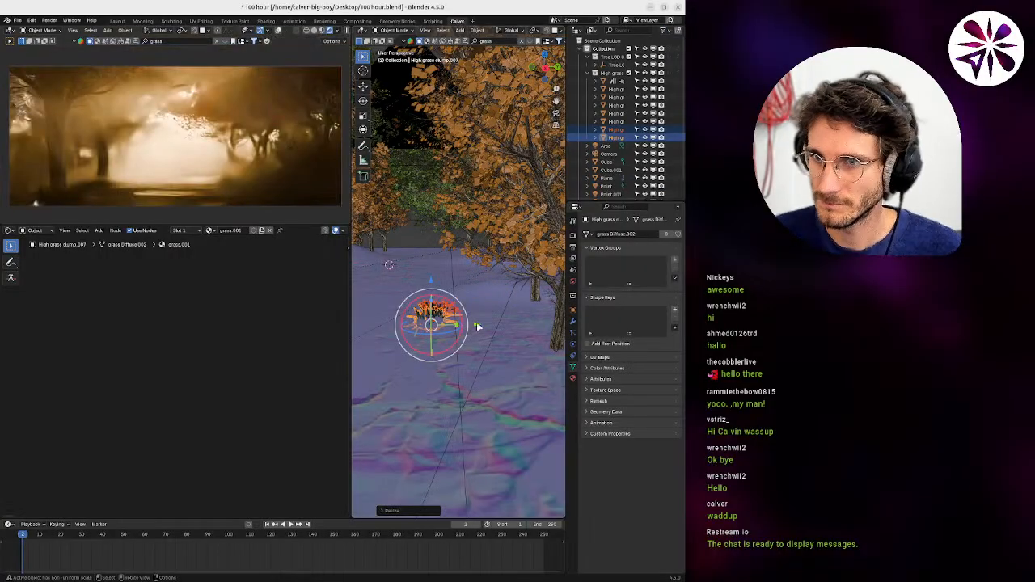
mouse_move(478, 326)
middle_down()
mouse_move(512, 346)
mouse_move(488, 338)
middle_up()
key(s)
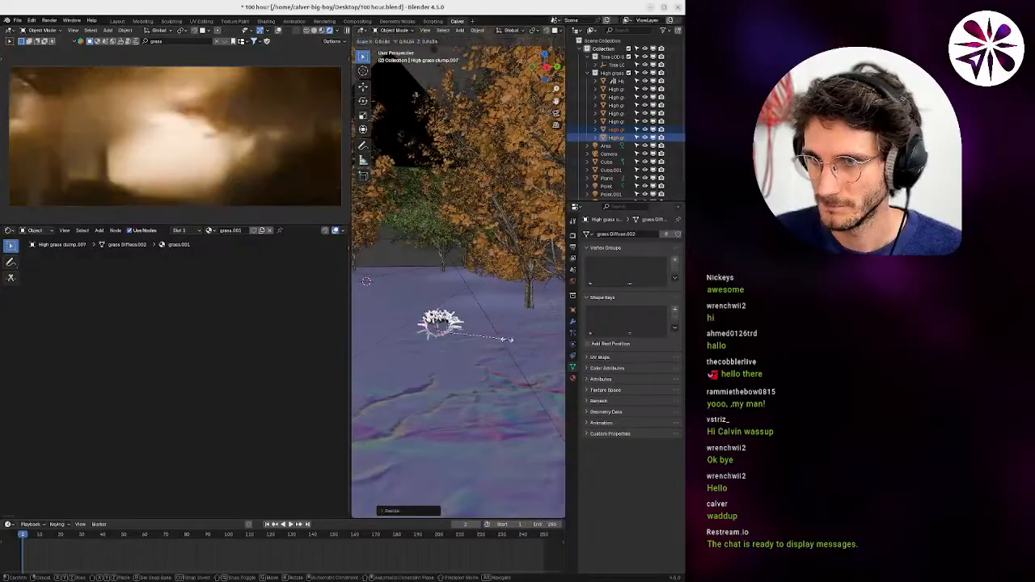
click(501, 342)
key(g)
click(488, 339)
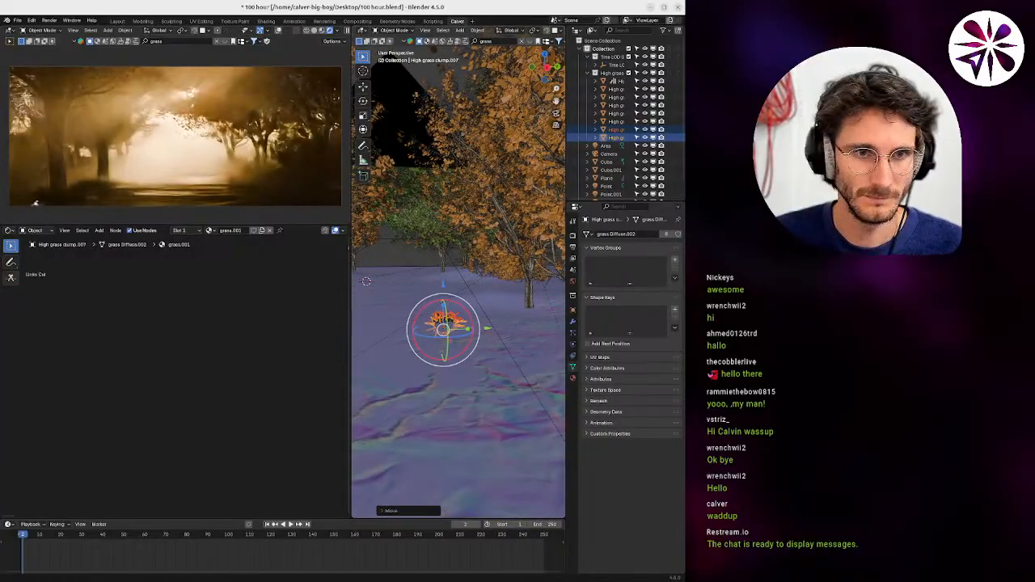
Switch to the Discord browser window to examine the reference forest image, and return to Blender.
drag(2, 5, 388, 2)
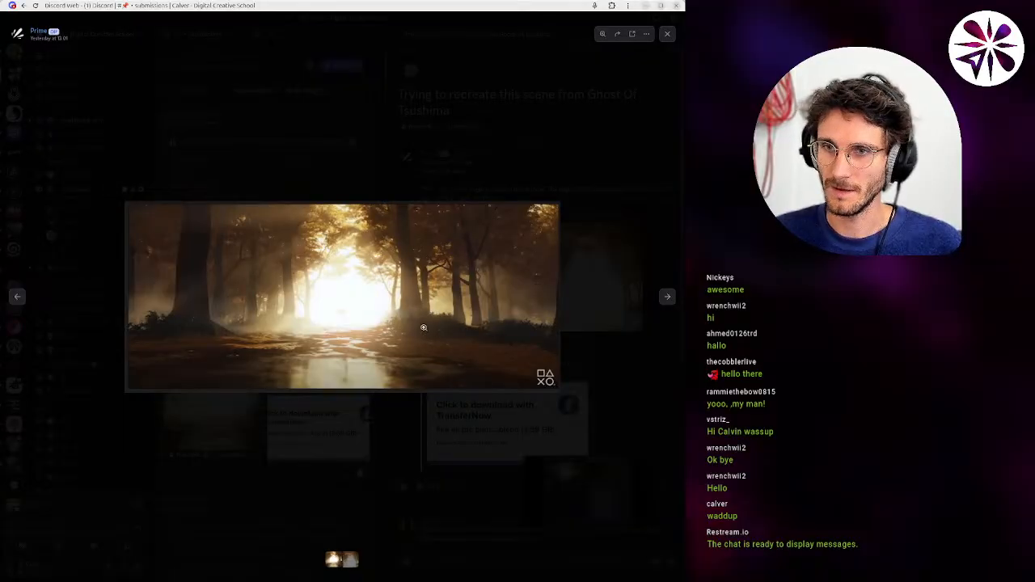
super+drag(401, 326, 2, 348)
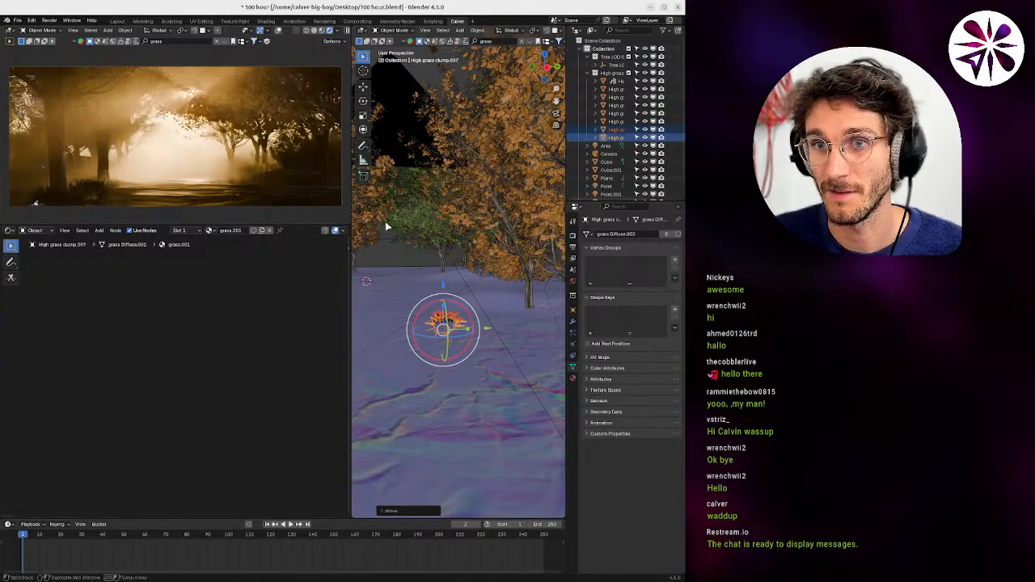
Move the camera along the Z axis and look through it in a maximized viewport.
scroll(451, 303, down, 6)
click(467, 274)
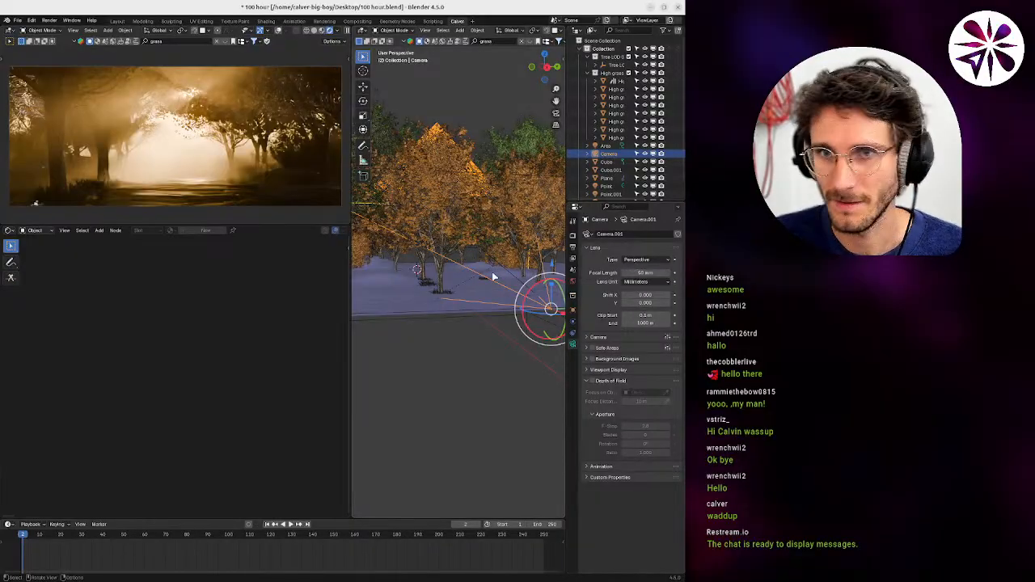
middle_drag(493, 277, 453, 284)
scroll(496, 252, up, 2)
key(g)
key(z)
click(523, 297)
scroll(453, 283, down, 4)
scroll(455, 290, up, 5)
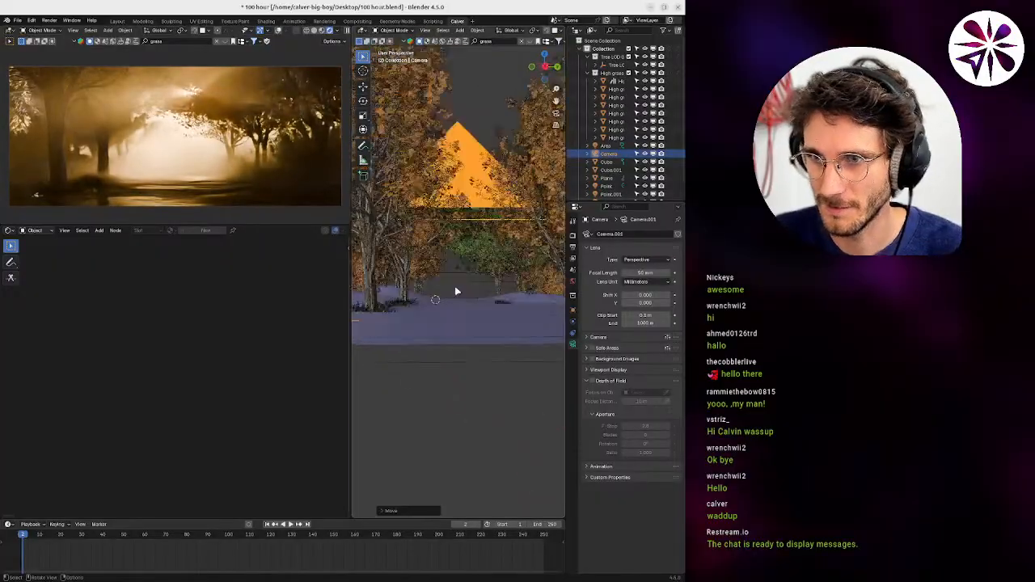
key(KP_0)
key(ctrl+space)
key(g)
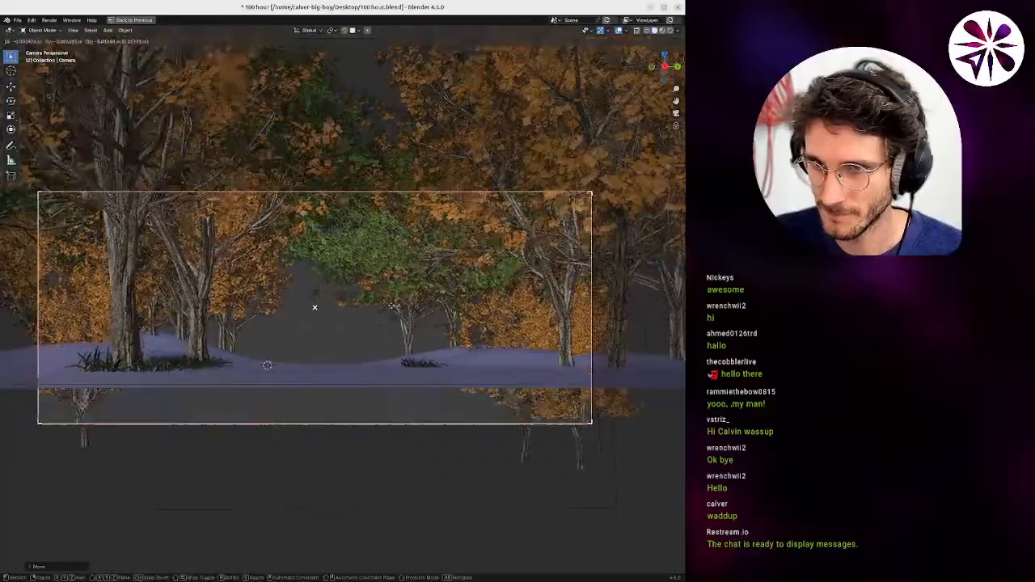
key(z)
right_click(397, 312)
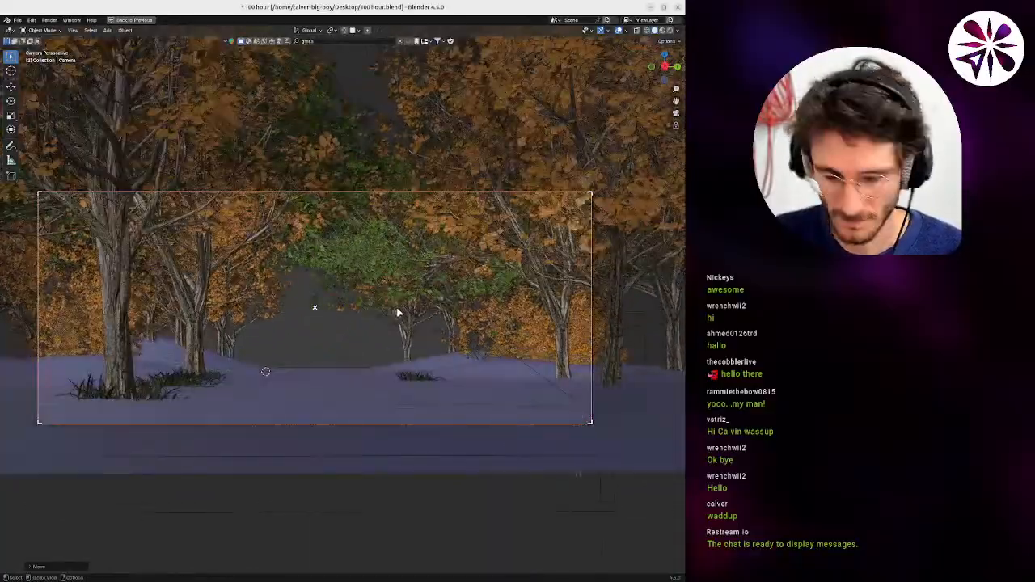
key(g)
key(z)
key(z)
right_click(394, 312)
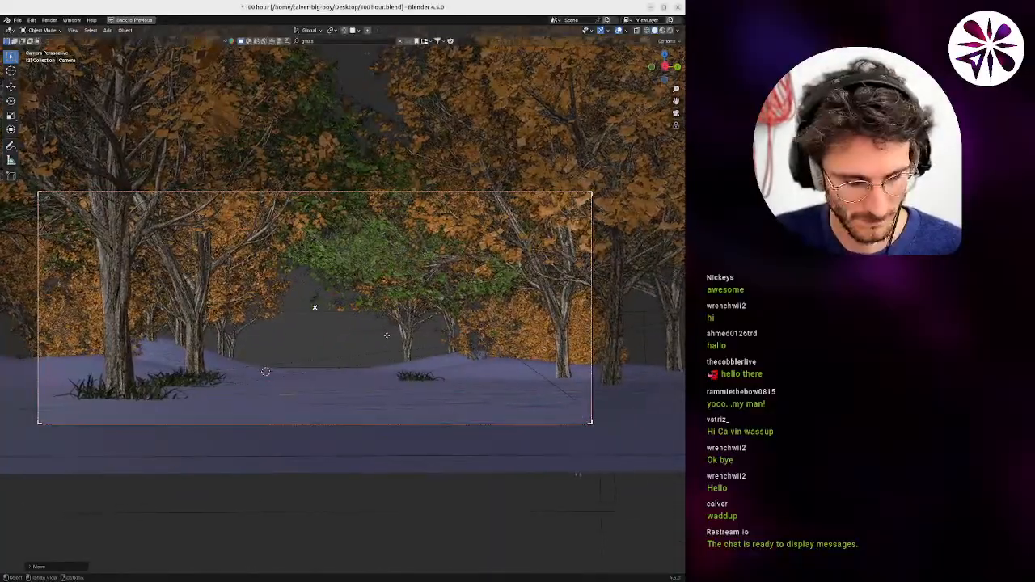
Lower the camera along the Z axis and tilt it slightly about the X axis to reframe the shot.
key(g)
key(z)
key(r)
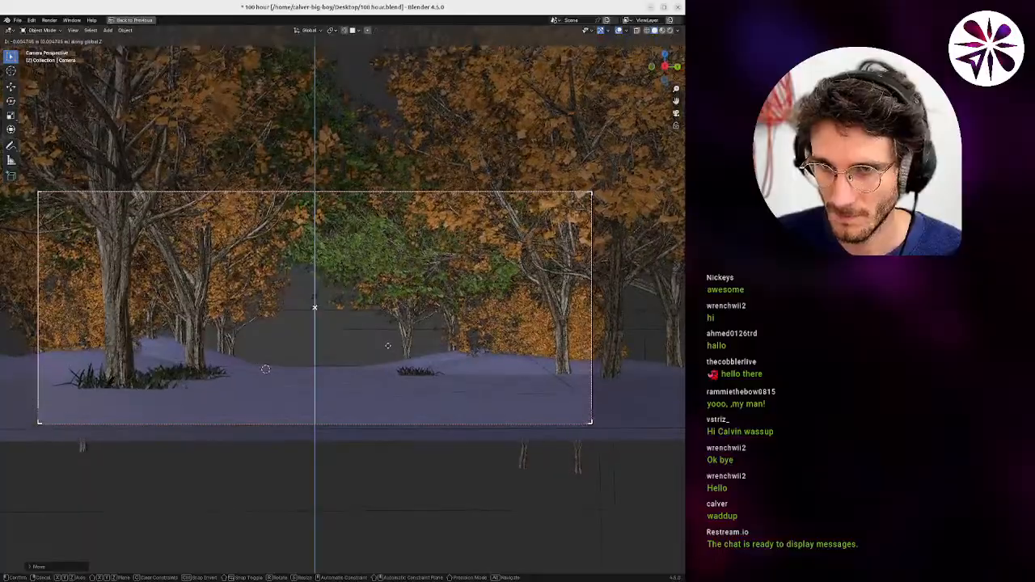
key(x)
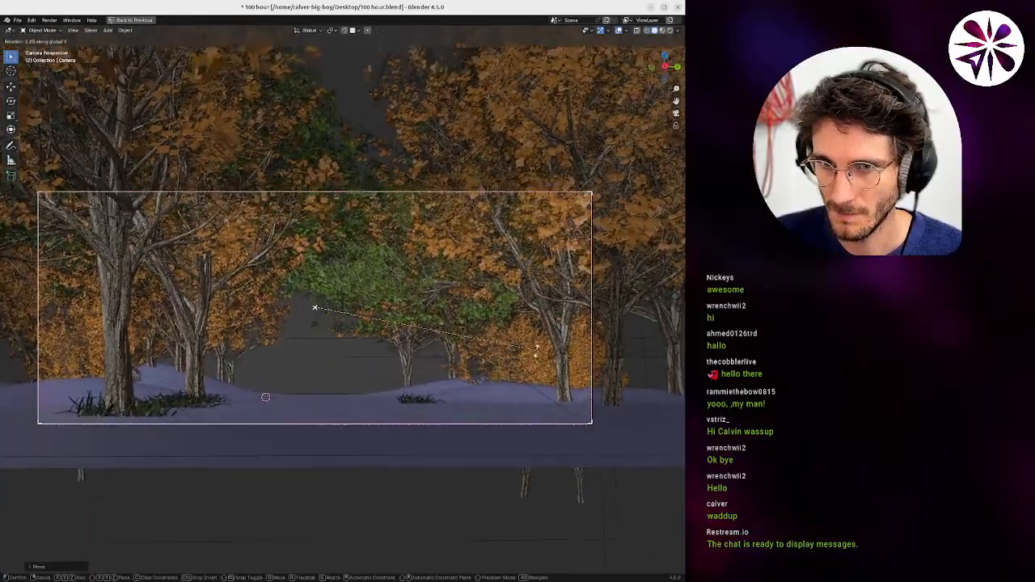
click(527, 333)
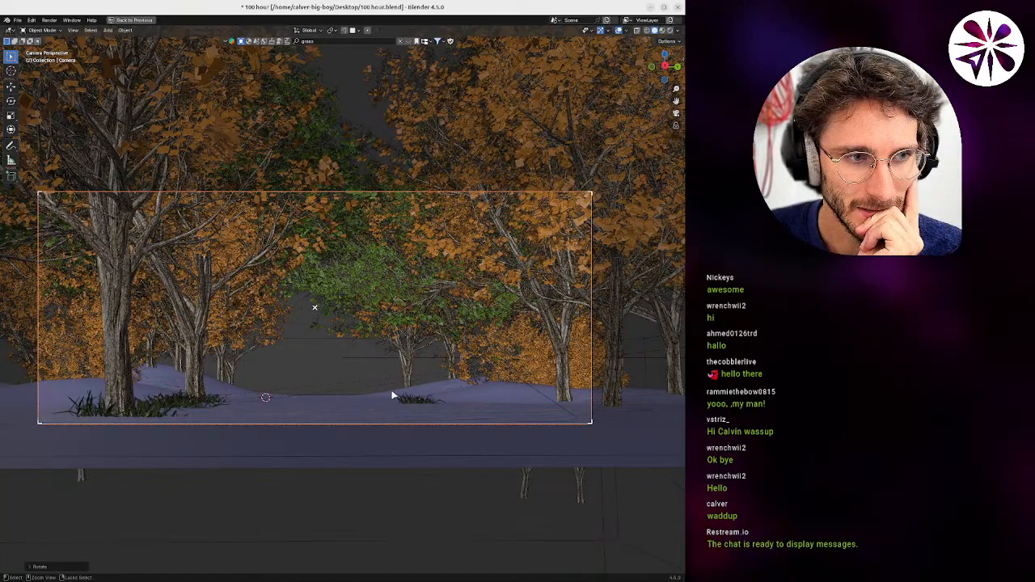
Restore the multi-pane layout and set the camera's focal length to 42 mm.
key(ctrl+space)
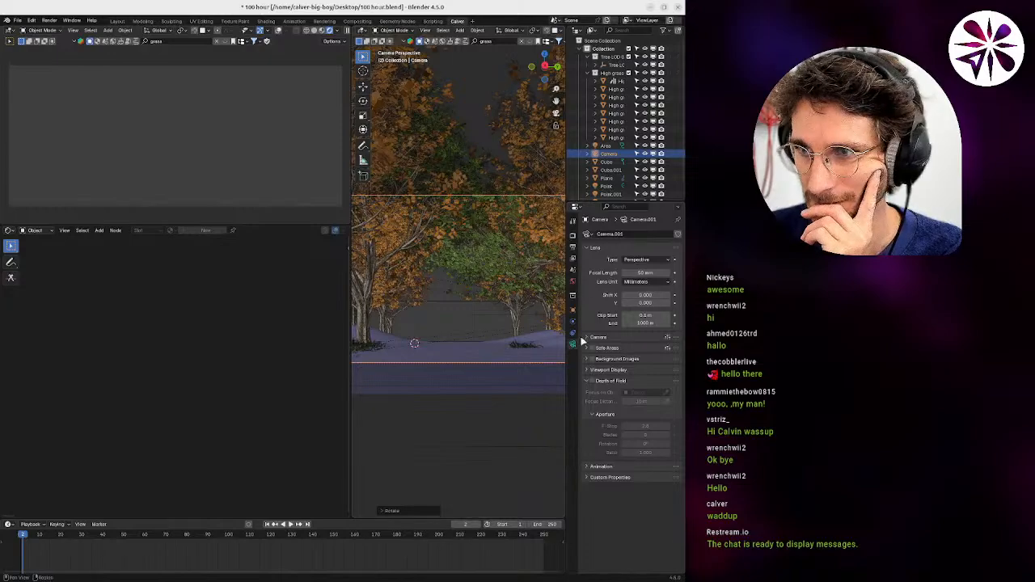
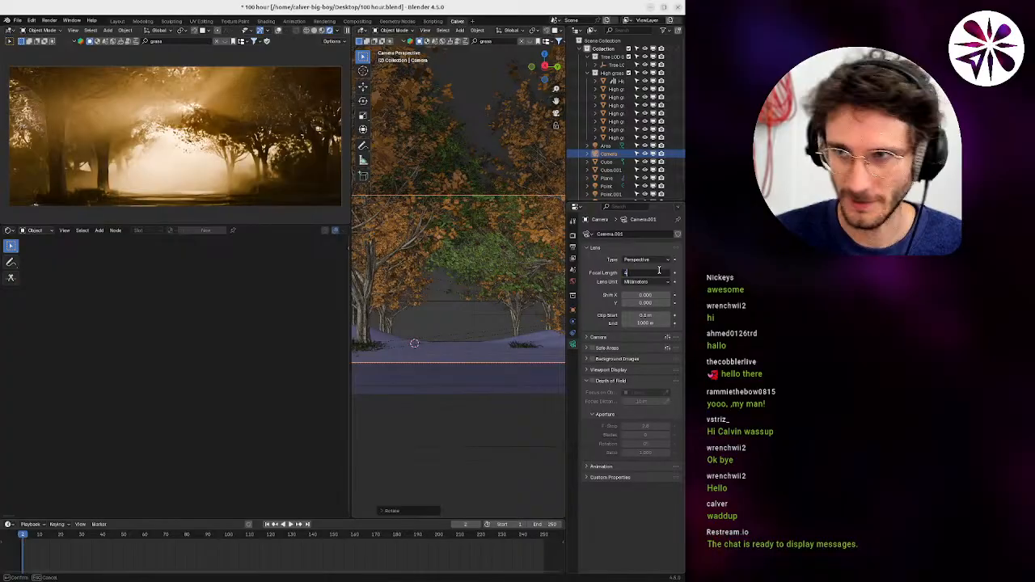
text(2)
key(Return)
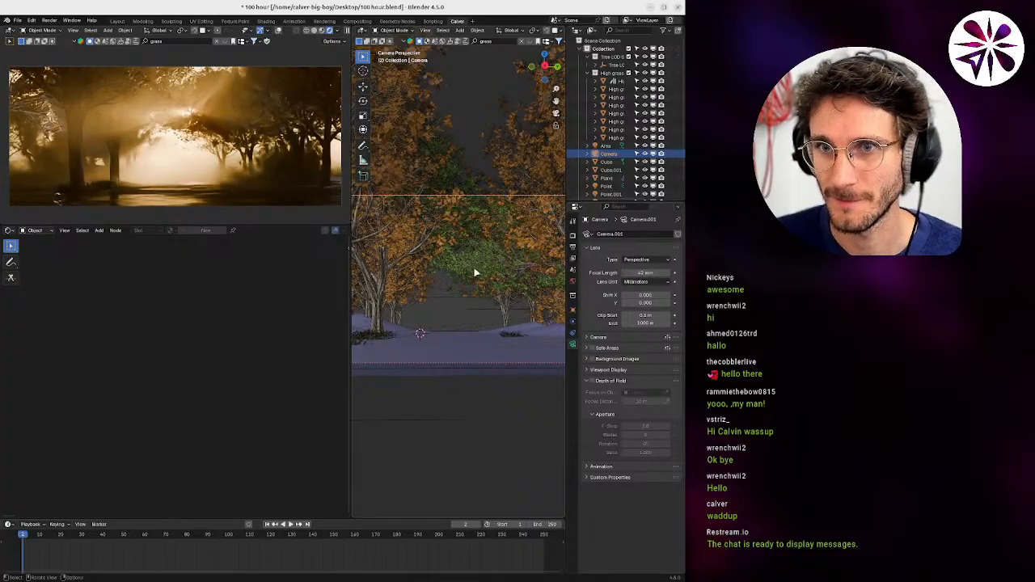
View the scene from the top around the camera and toggle the camera's visibility off and on.
mouse_move(451, 339)
middle_down()
mouse_move(458, 355)
mouse_move(470, 353)
middle_up()
key(KP_0)
key(KP_7)
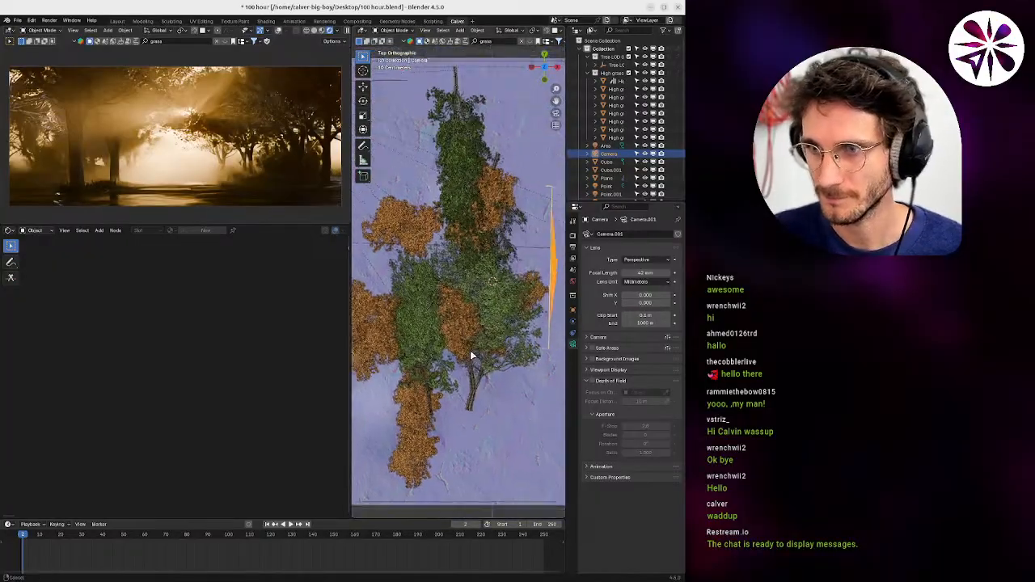
shift+middle_drag(537, 348, 444, 354)
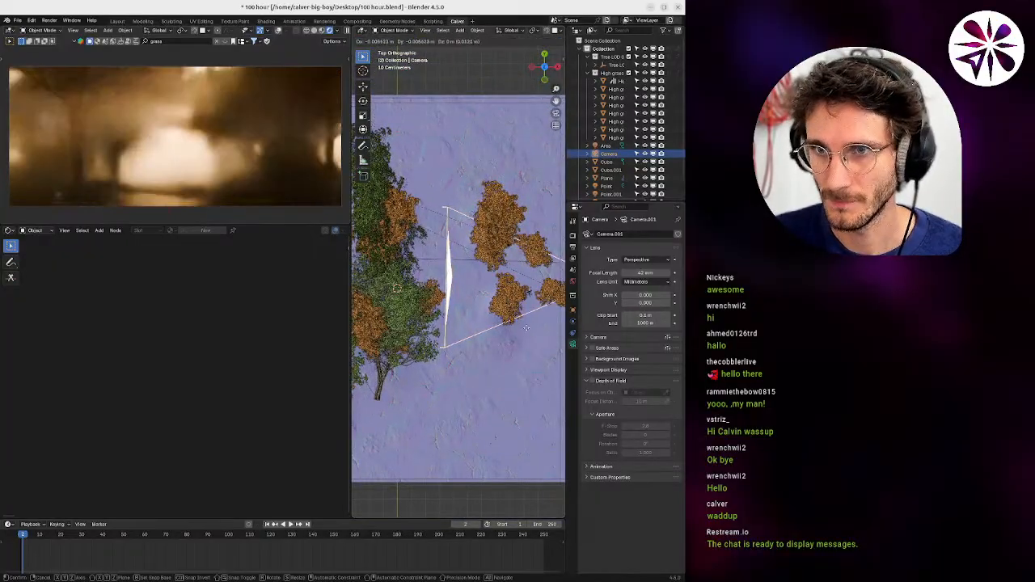
key(h)
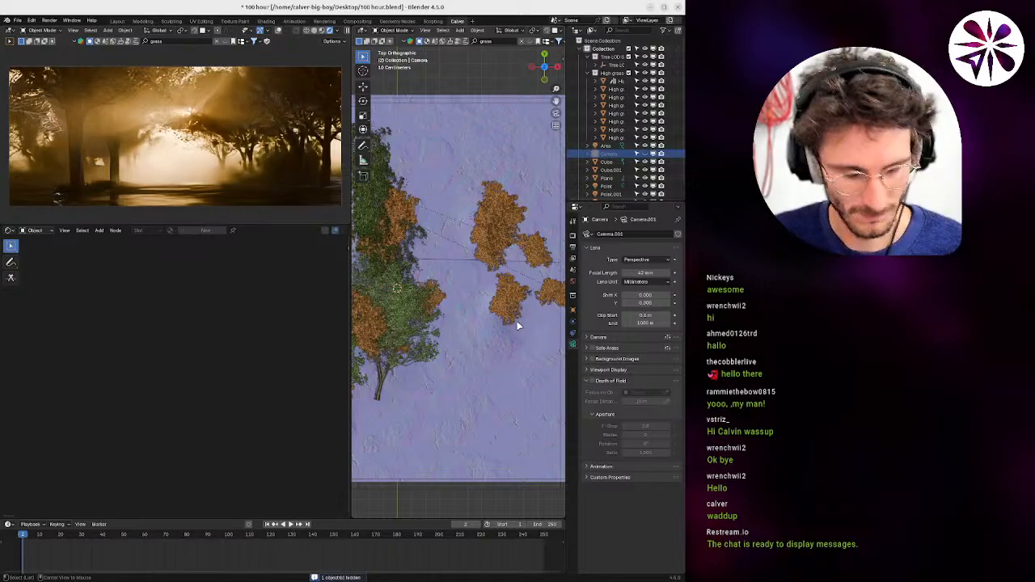
key(alt+h)
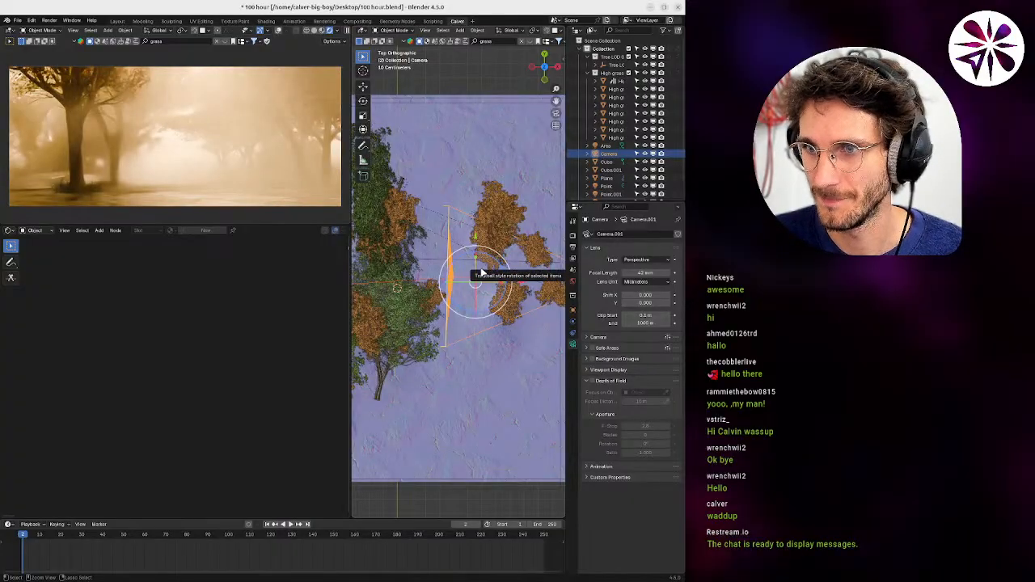
key(h)
key(alt+h)
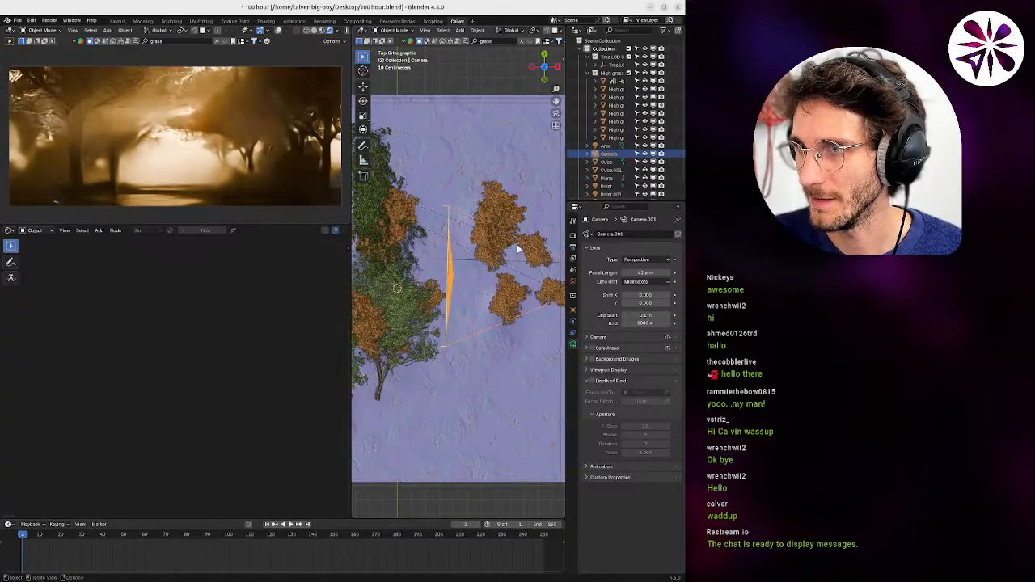
Show the hidden Sun light and try strengths of 2 and 5 for it, keeping 5.
scroll(622, 159, down, 1)
click(643, 192)
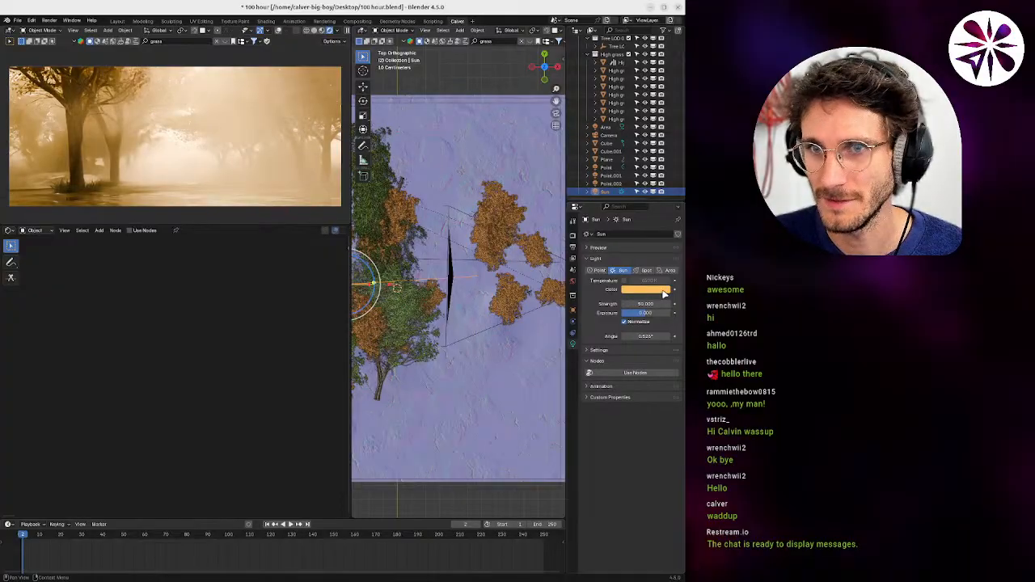
click(646, 304)
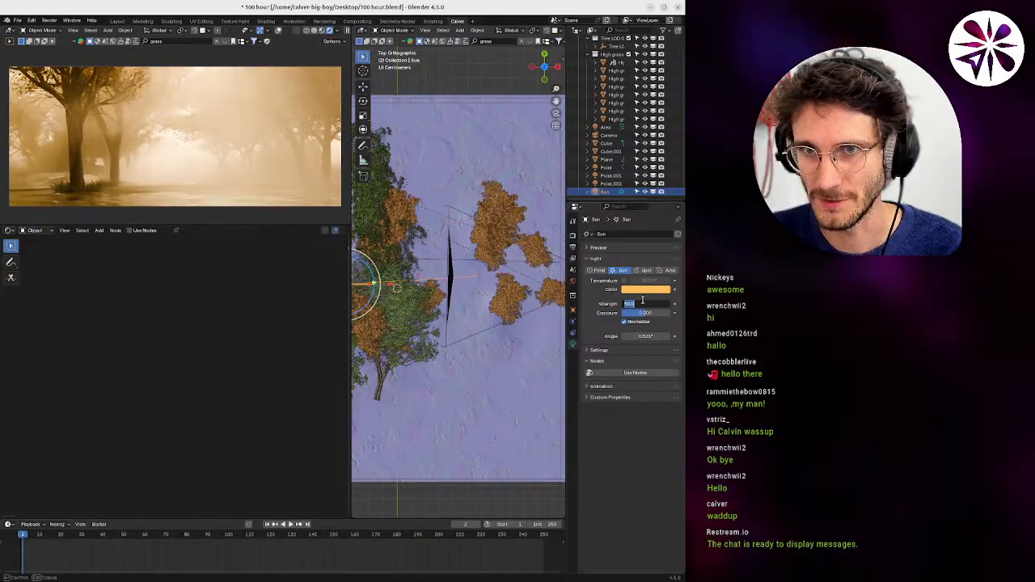
text(2)
key(Return)
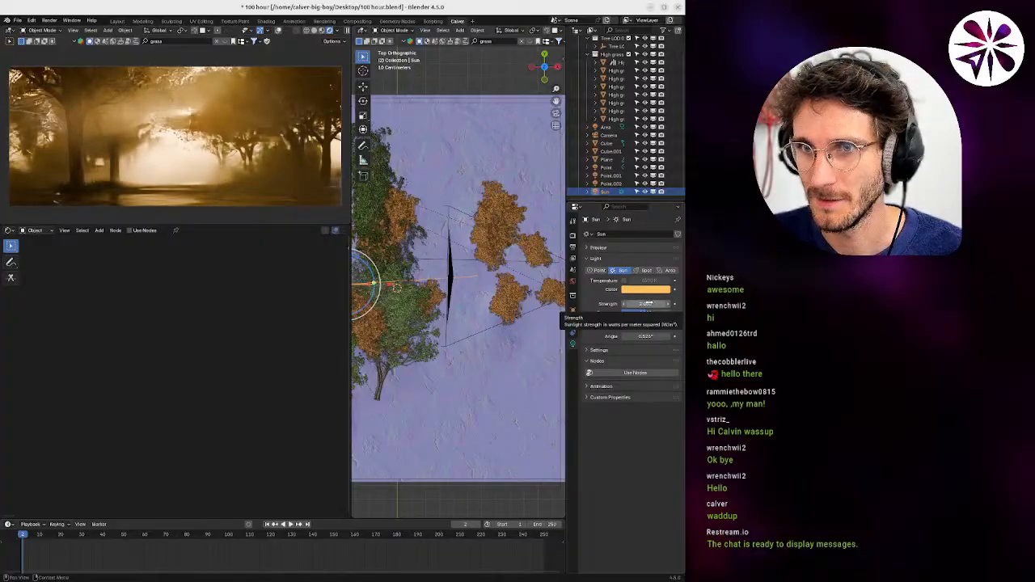
click(650, 304)
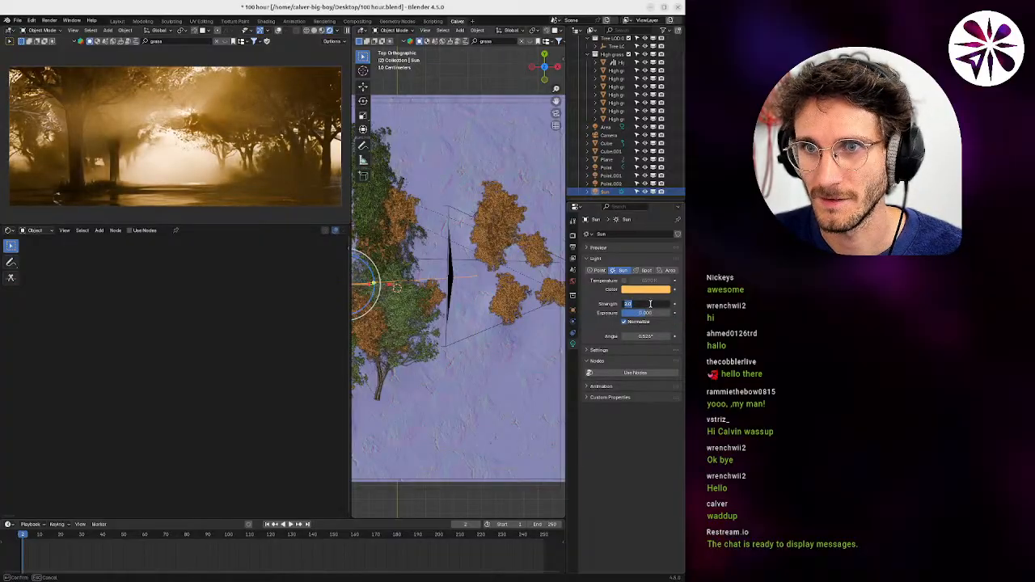
text(5)
key(Return)
Bring up the World settings and display the World shader node tree around its Mix Shader and Background nodes.
click(574, 281)
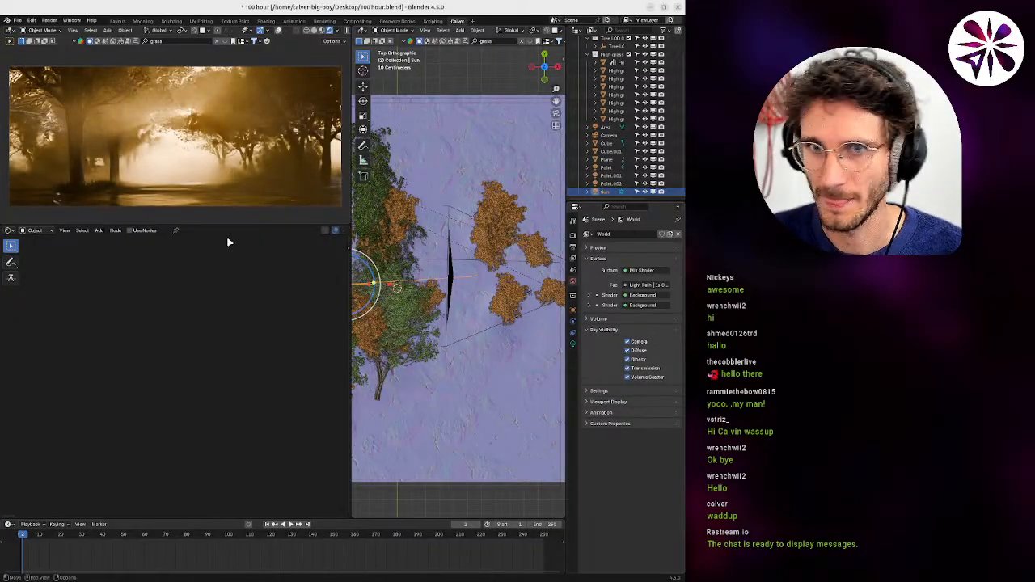
click(35, 230)
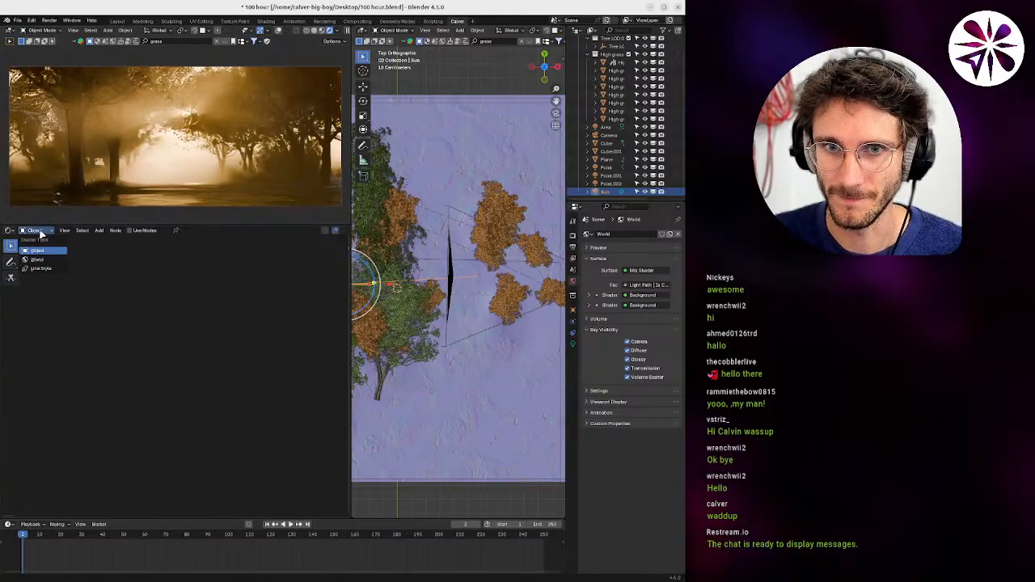
click(44, 258)
middle_drag(205, 320, 176, 307)
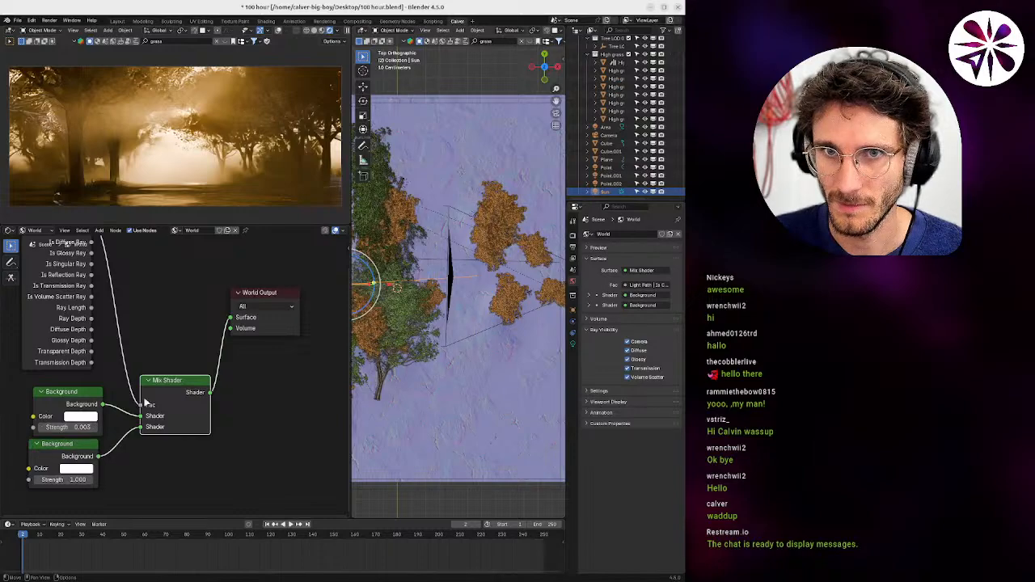
Select the camera and move it slightly toward the trees in the top view.
click(453, 276)
key(g)
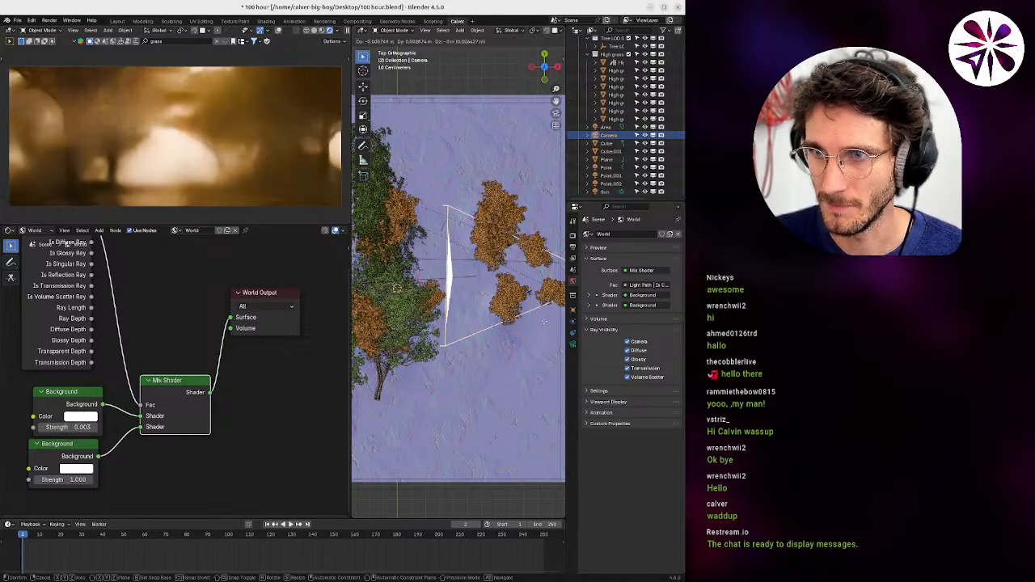
click(495, 320)
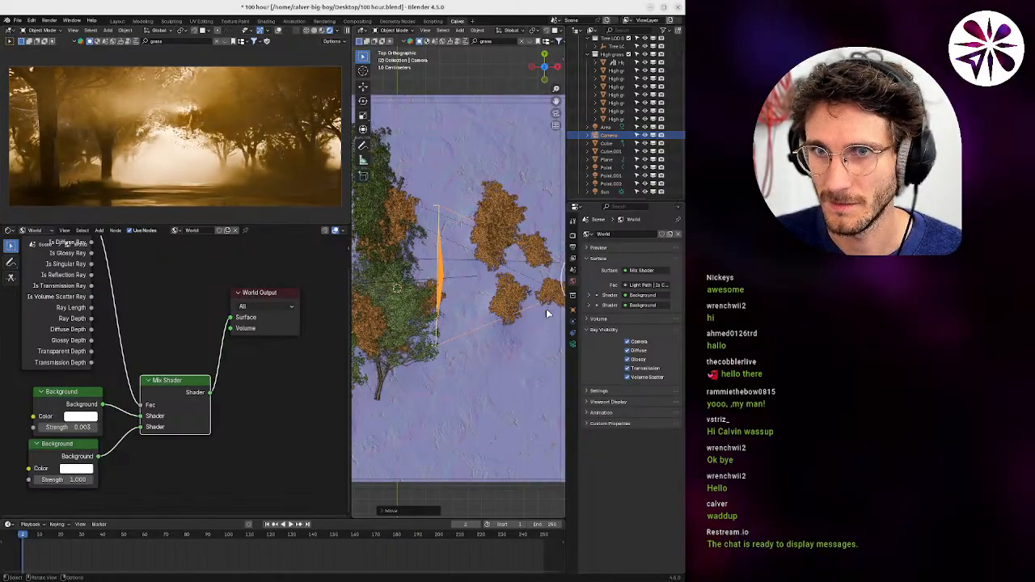
Set the camera's focal length to 34 mm and reposition the camera in the top view.
click(573, 344)
click(638, 272)
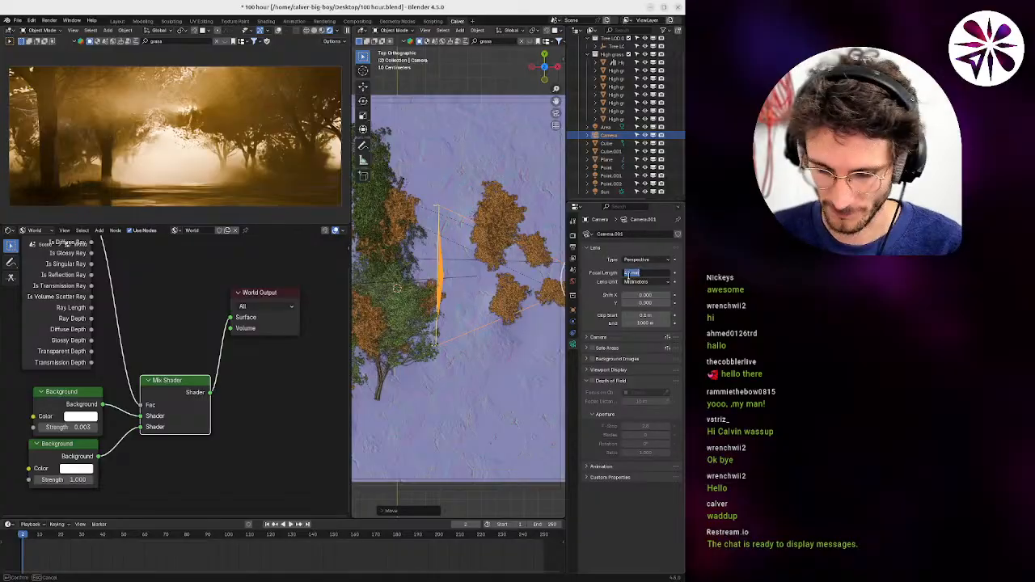
text(34)
key(Return)
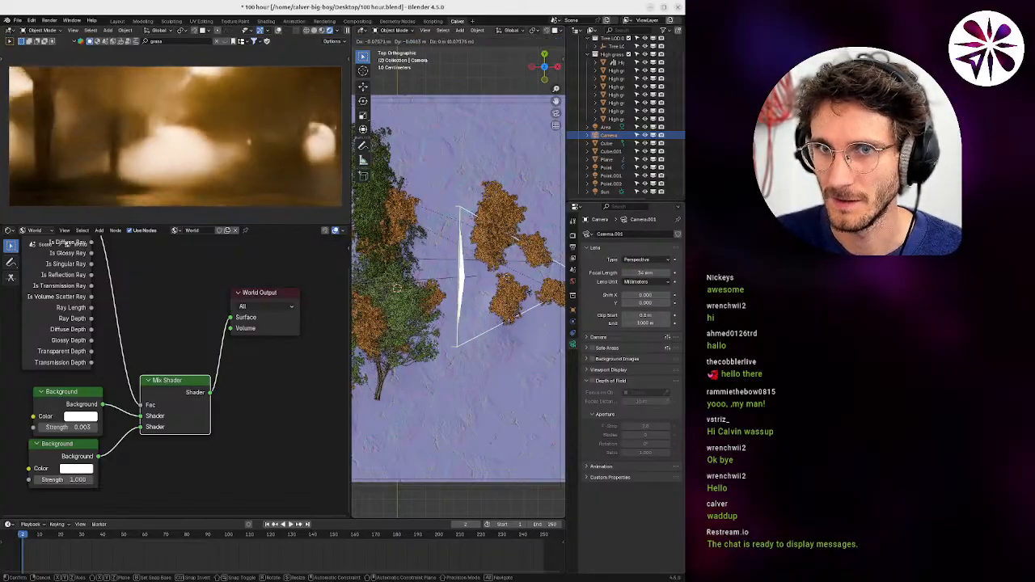
key(g)
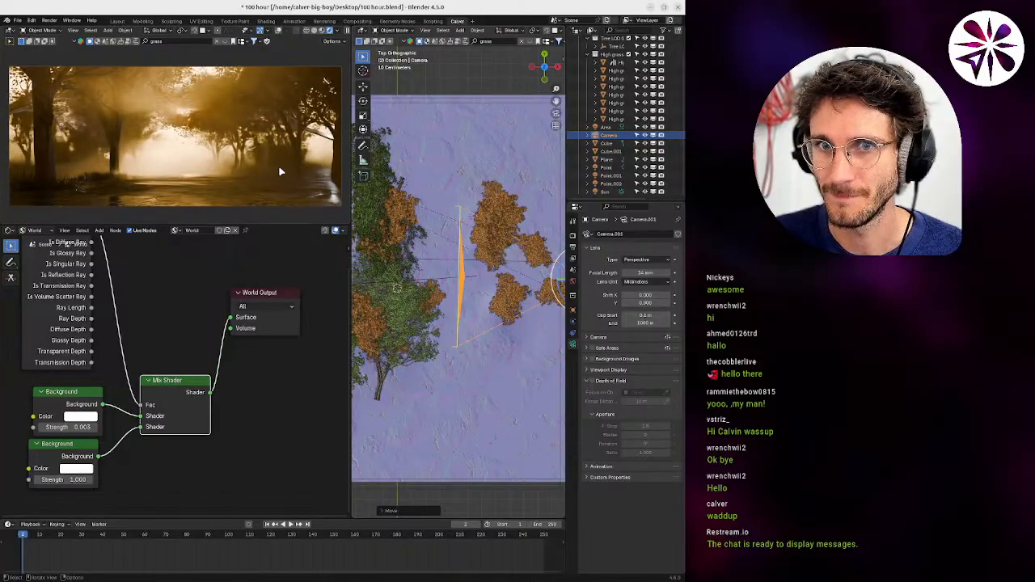
Rotate the camera slightly about the Y axis and adjust its height along the Z axis.
key(r)
key(y)
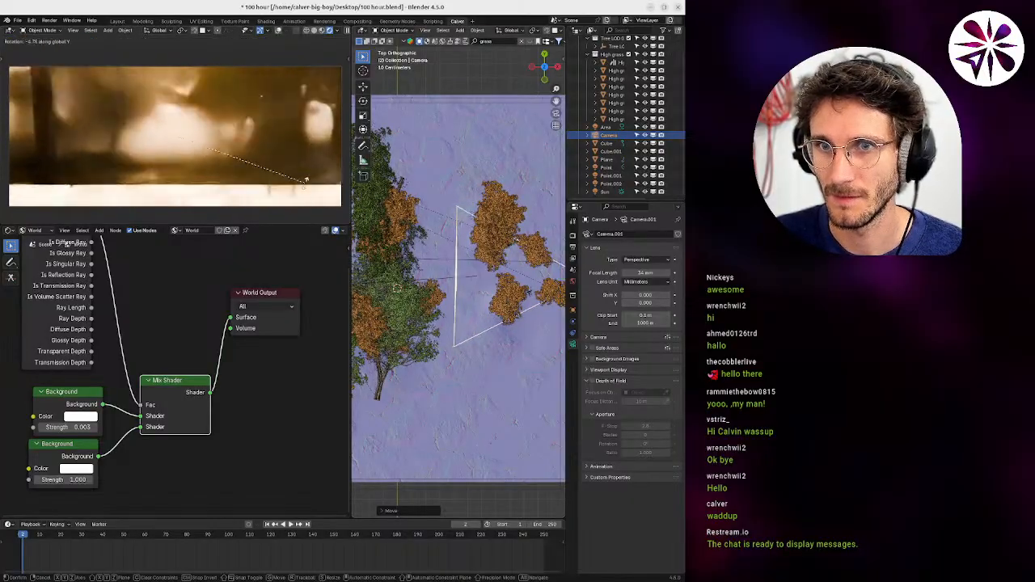
click(306, 161)
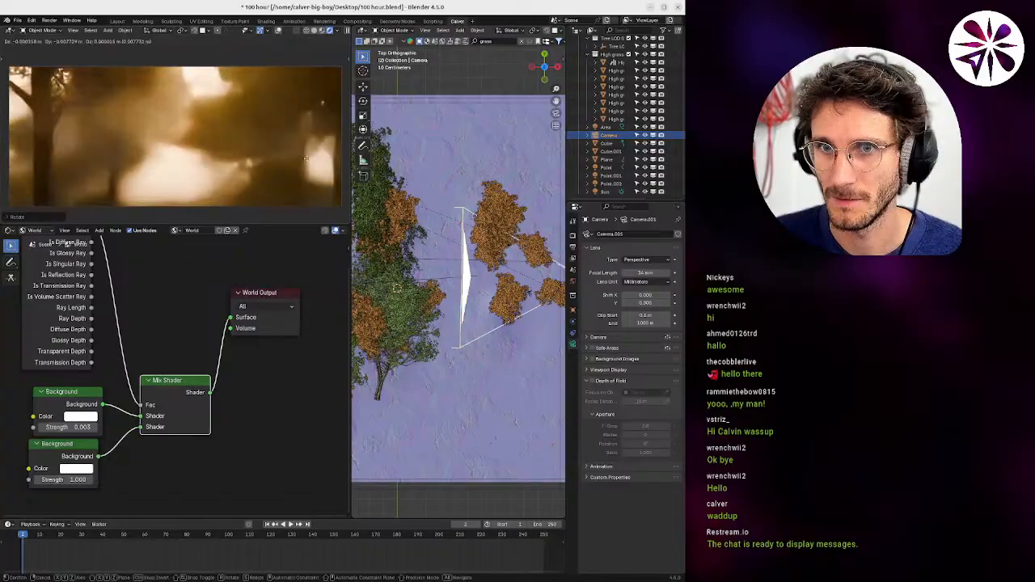
key(g)
key(z)
click(311, 179)
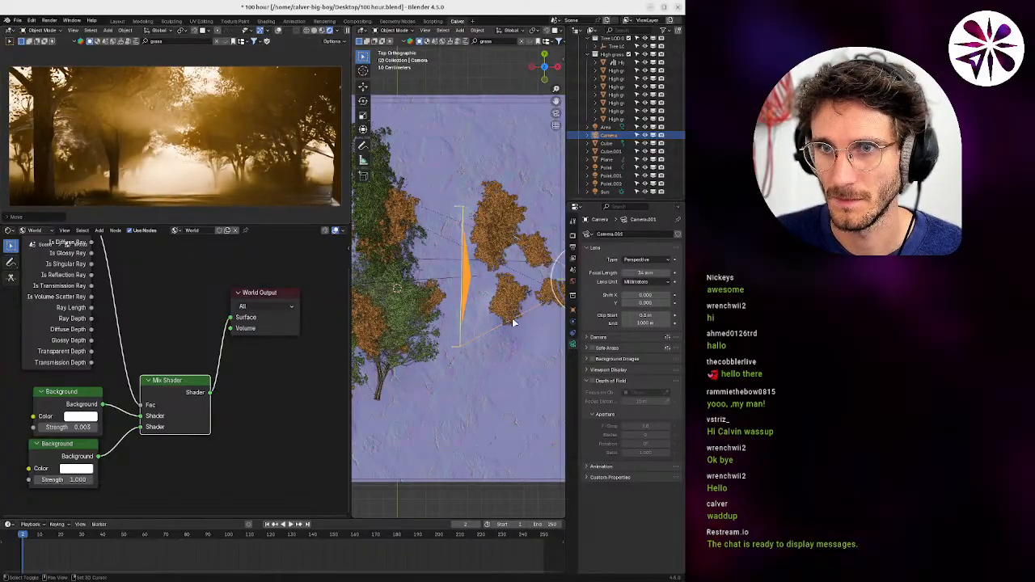
Fine-tune the camera's position in the top view and pull it back from the trees along the X axis.
shift+middle_drag(513, 322, 475, 305)
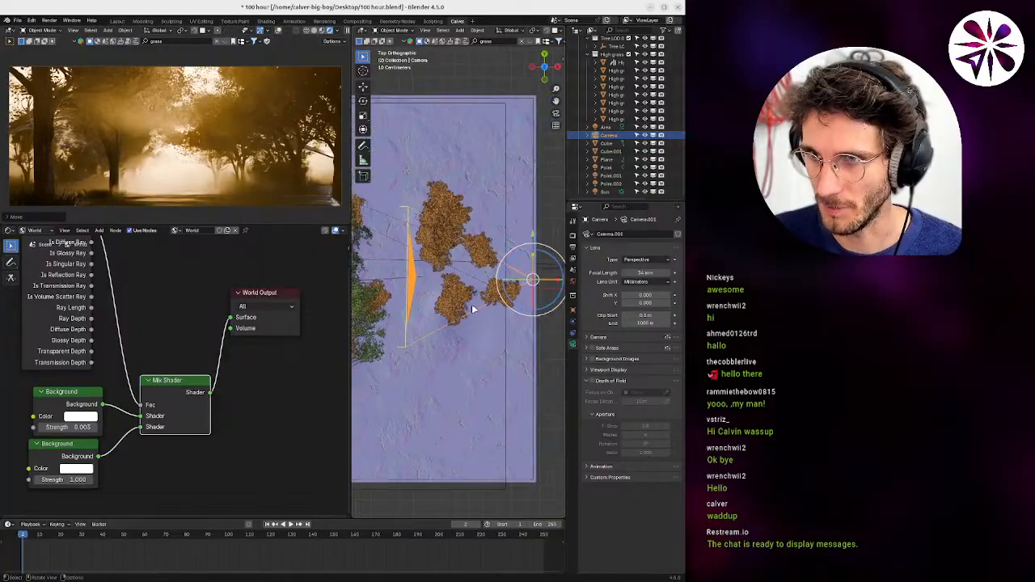
scroll(489, 312, up, 2)
shift+middle_drag(538, 318, 482, 325)
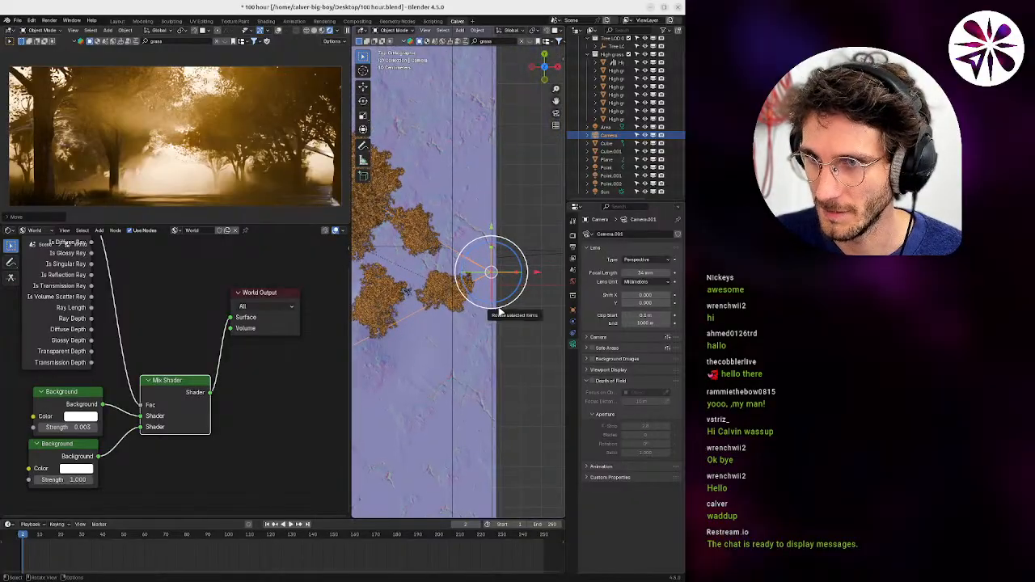
key(g)
shift+click(481, 336)
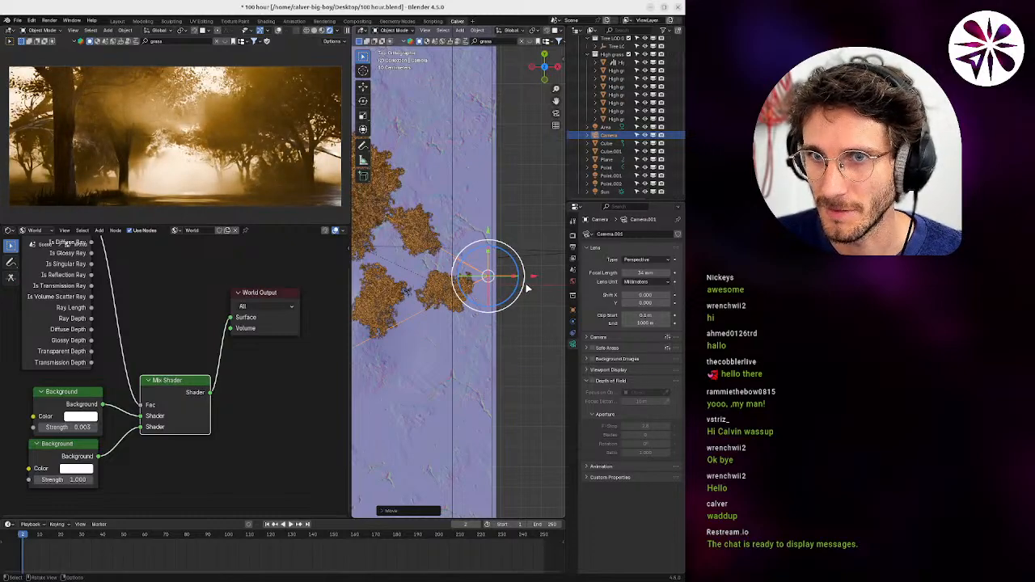
drag(526, 287, 519, 266)
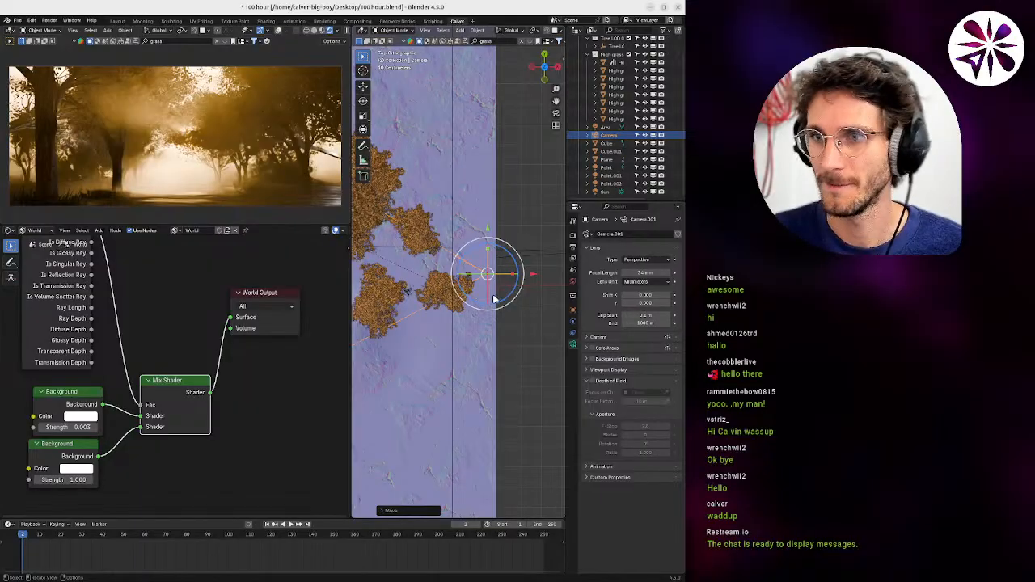
drag(533, 278, 558, 277)
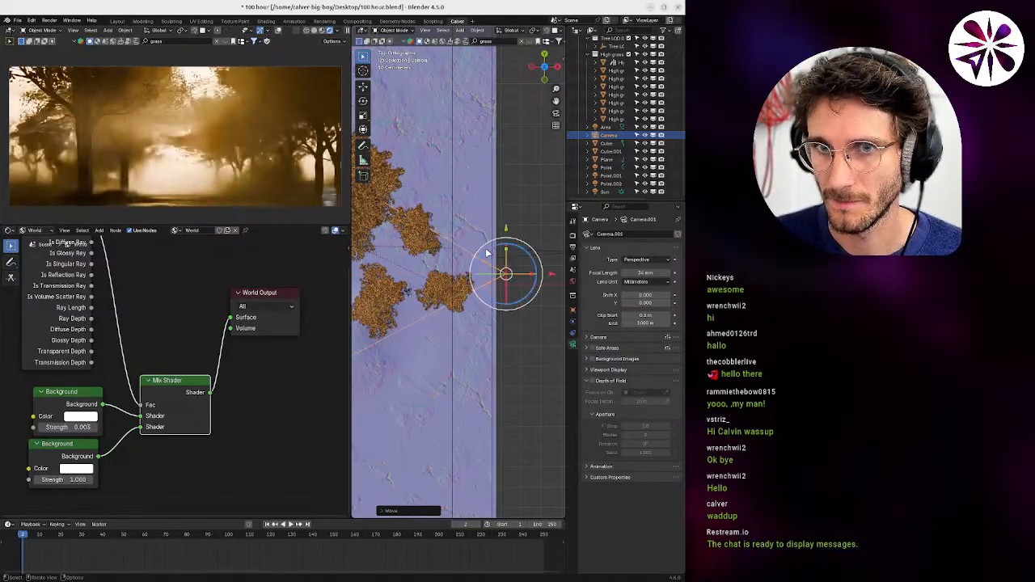
Nudge the camera sideways and vertically in the rendered view to reframe the trees.
key(g)
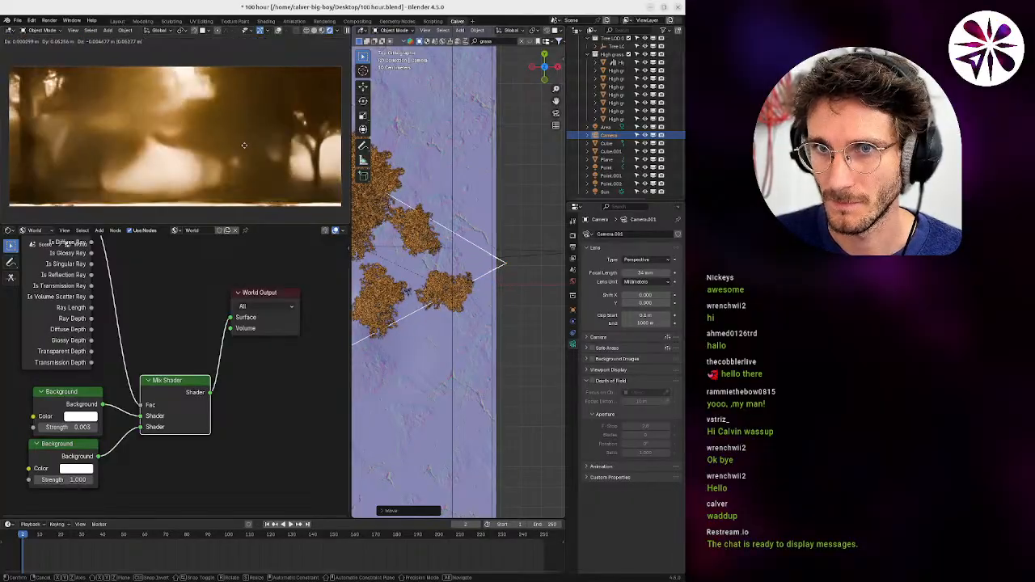
shift+click(240, 144)
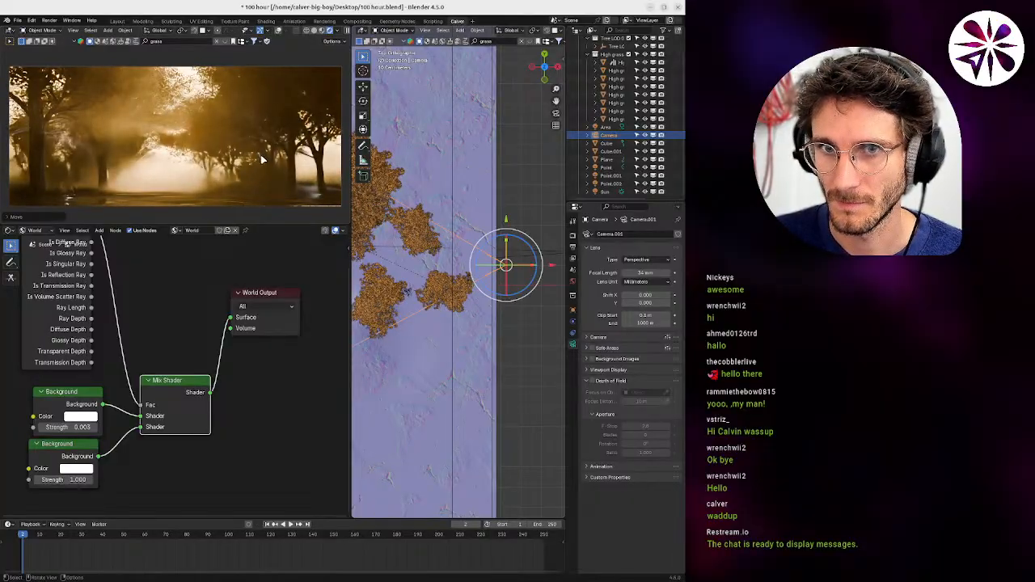
key(g)
click(254, 156)
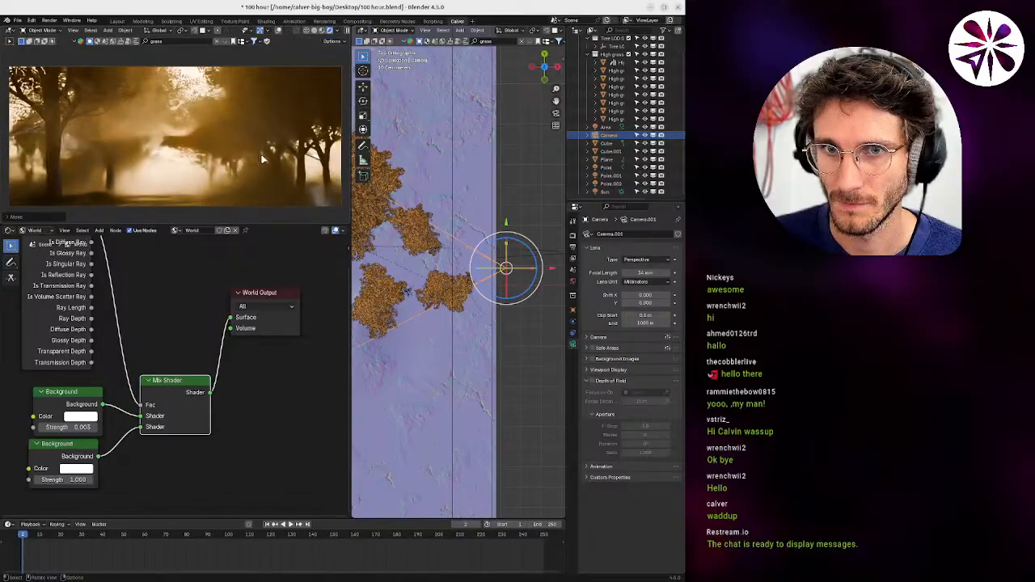
key(g)
click(266, 161)
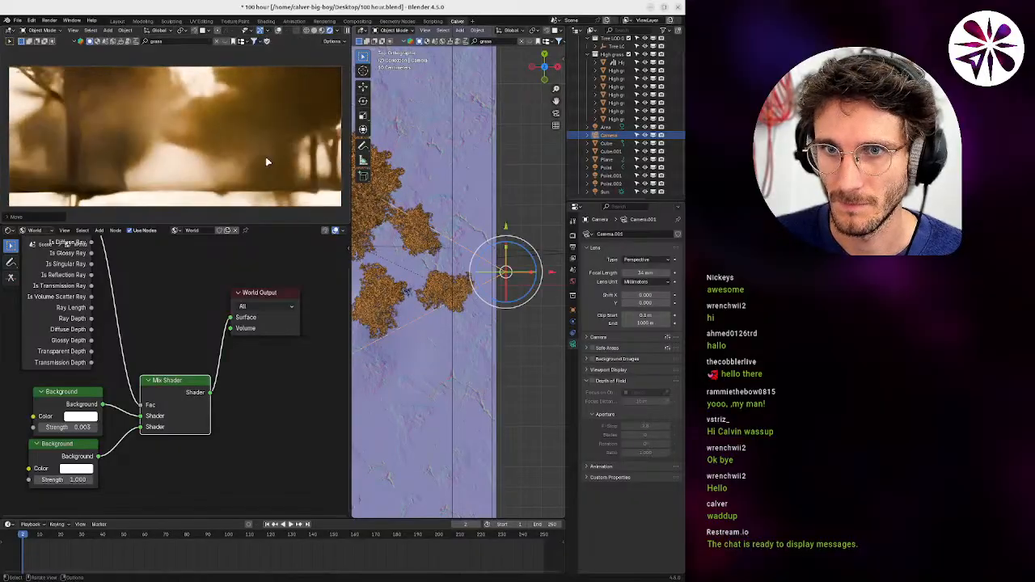
Shift the camera back toward the trees and make another small sideways correction from the rendered view.
key(g)
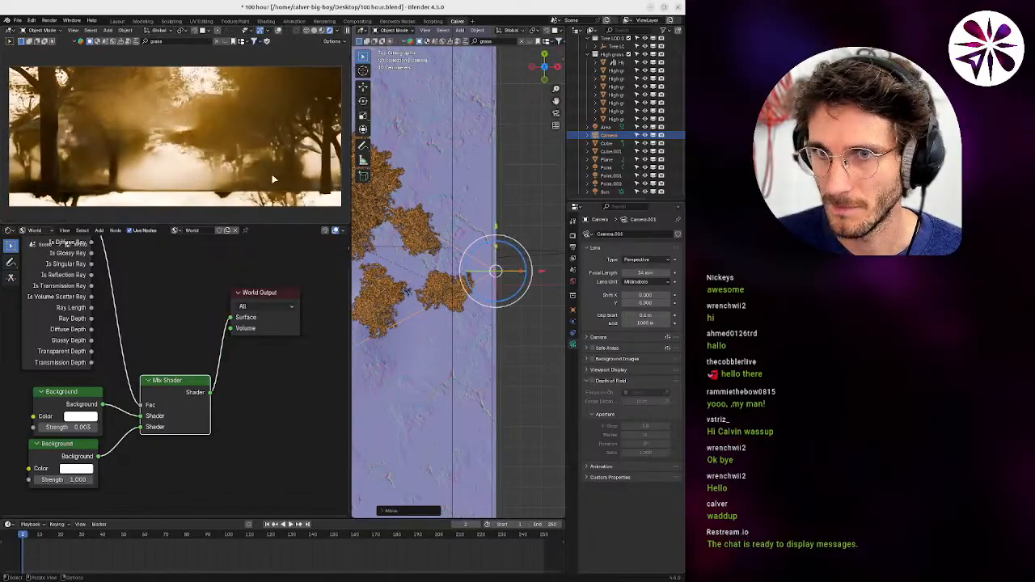
click(488, 266)
key(g)
click(253, 174)
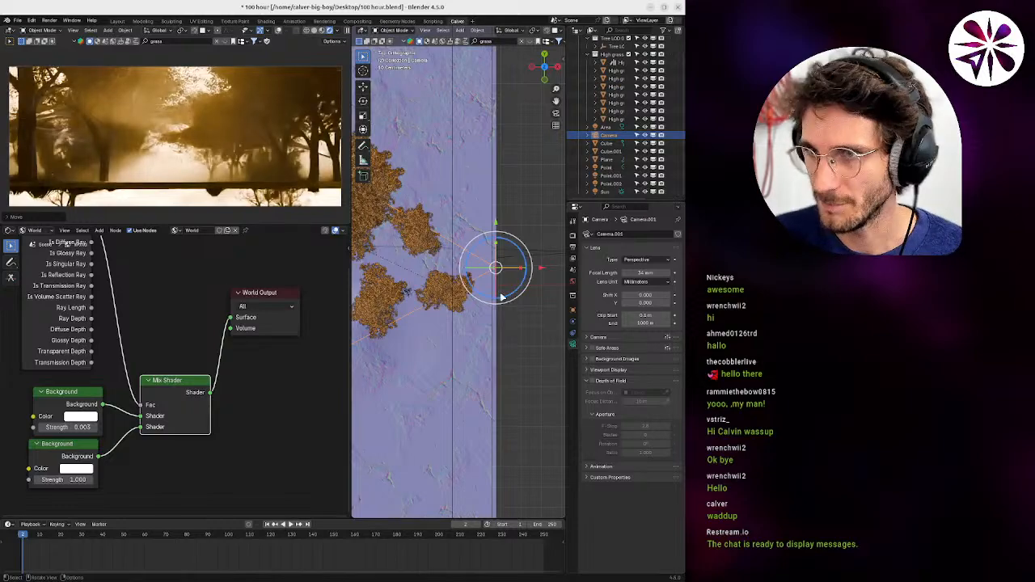
middle_drag(524, 283, 487, 279)
scroll(485, 281, up, 6)
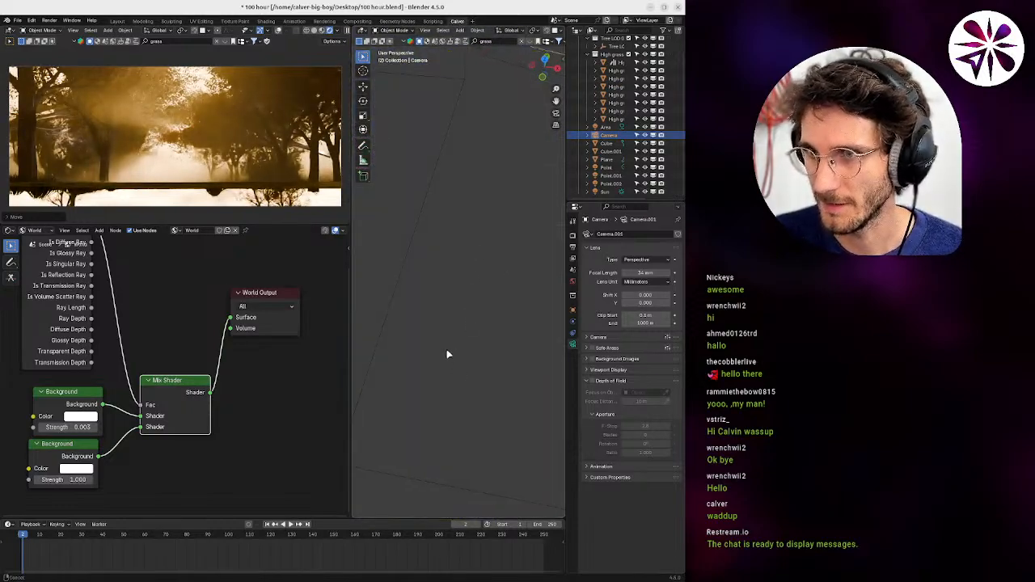
Move the camera along its local Z axis.
shift+middle_drag(447, 354, 417, 406)
scroll(426, 313, down, 2)
shift+middle_drag(427, 312, 408, 362)
scroll(492, 322, down, 2)
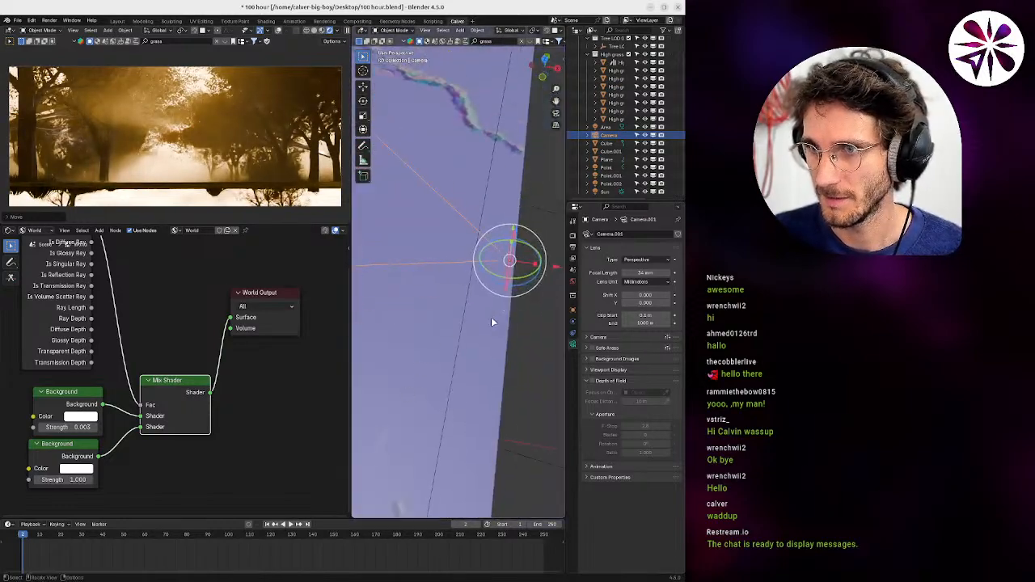
middle_drag(492, 321, 511, 260)
key(g)
key(z)
key(z)
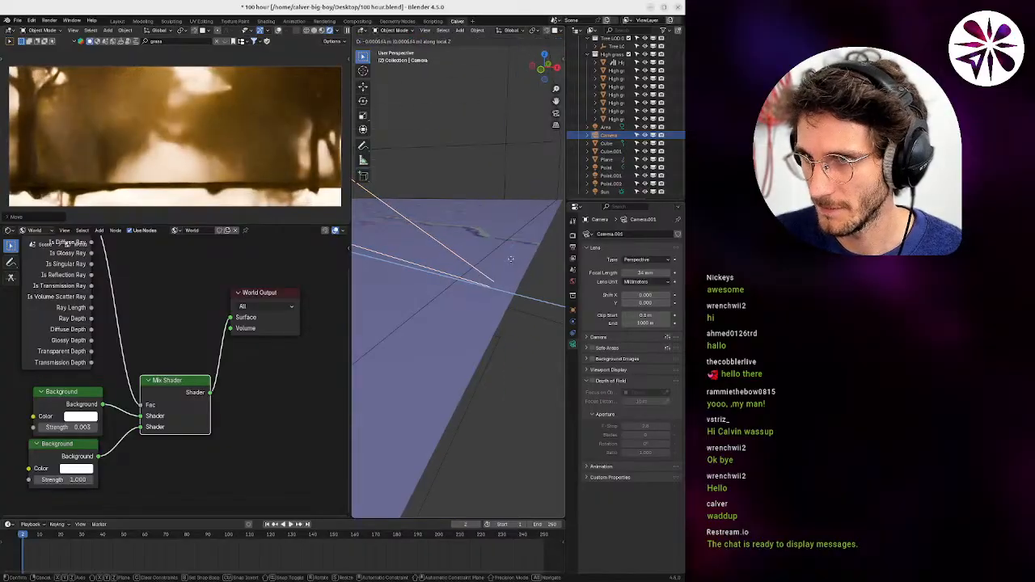
click(510, 259)
Adjust the camera's height along the global Z axis.
key(g)
key(z)
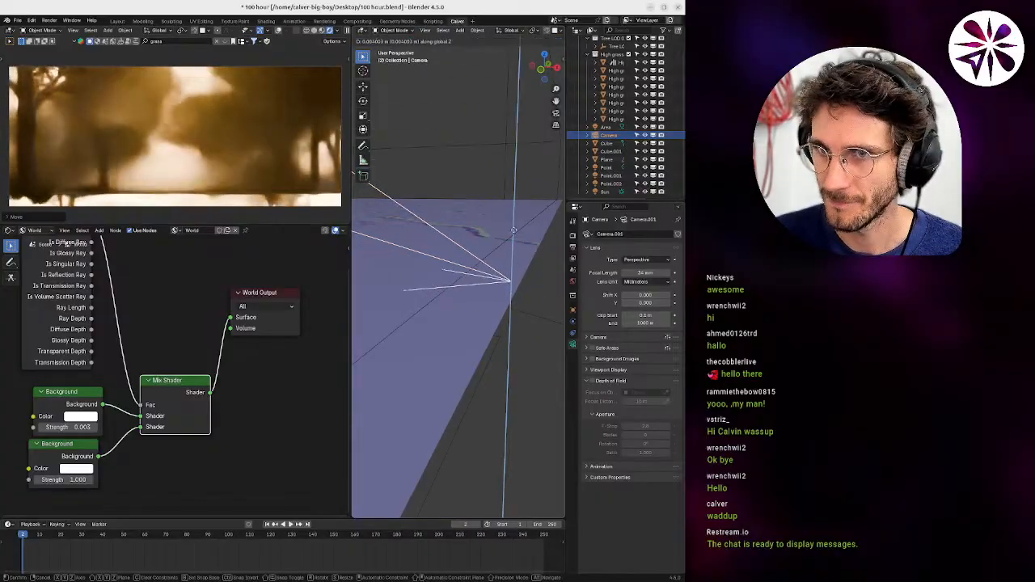
click(514, 230)
Set the camera's clip start to 0.01 m and fine-tune the camera's height above the ground.
double_click(650, 316)
key(Left)
key(Left)
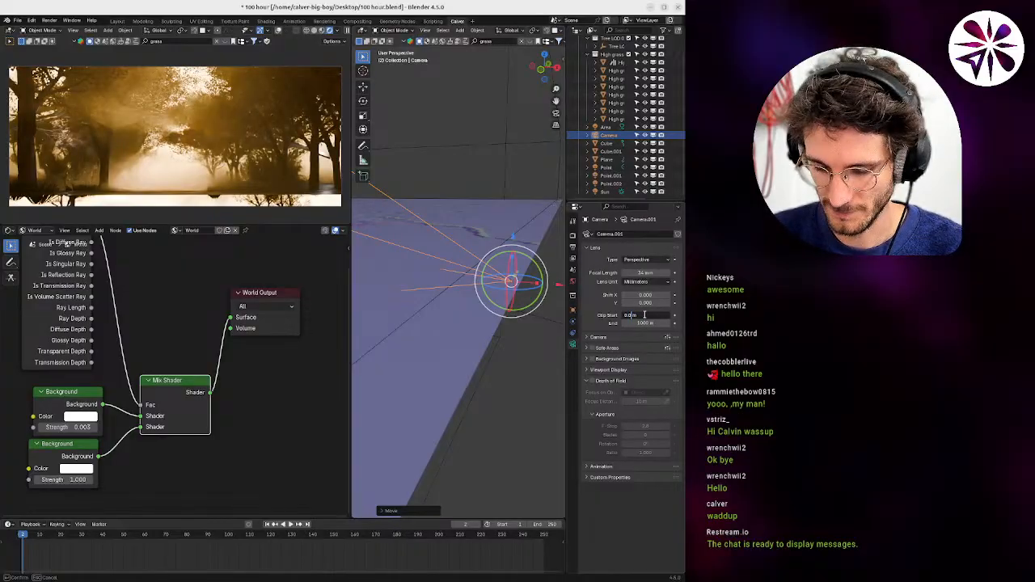
text(0)
key(Return)
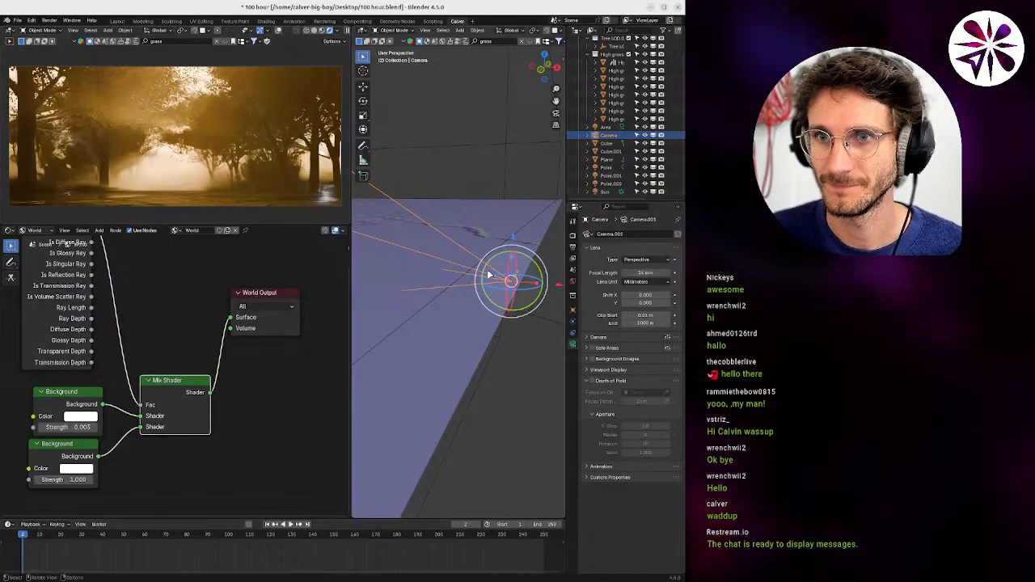
drag(507, 256, 513, 238)
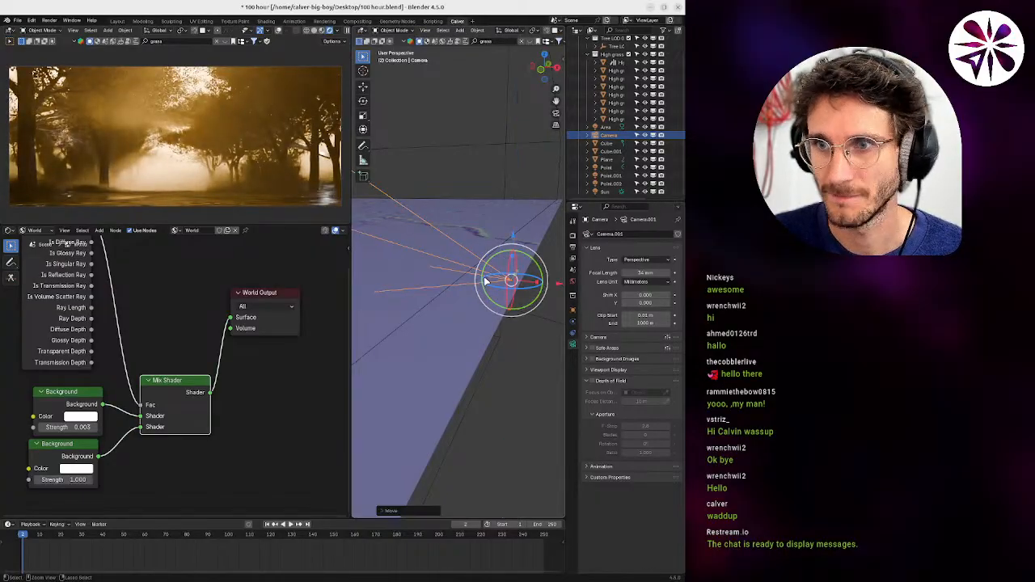
Save the scene as a new file named "100 hour calver v1.blend".
key(ctrl+shift+s)
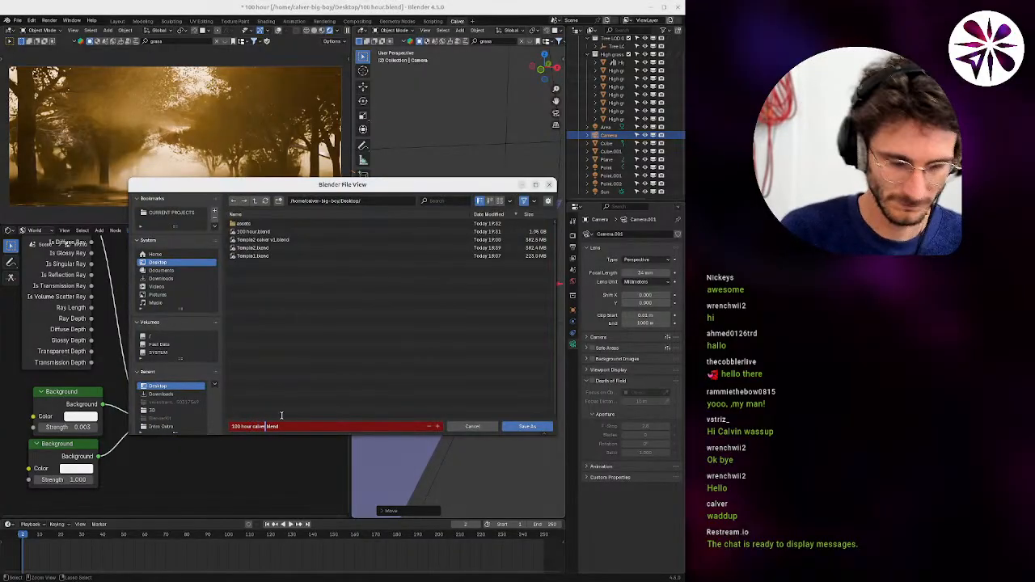
text(calver v1)
key(Return)
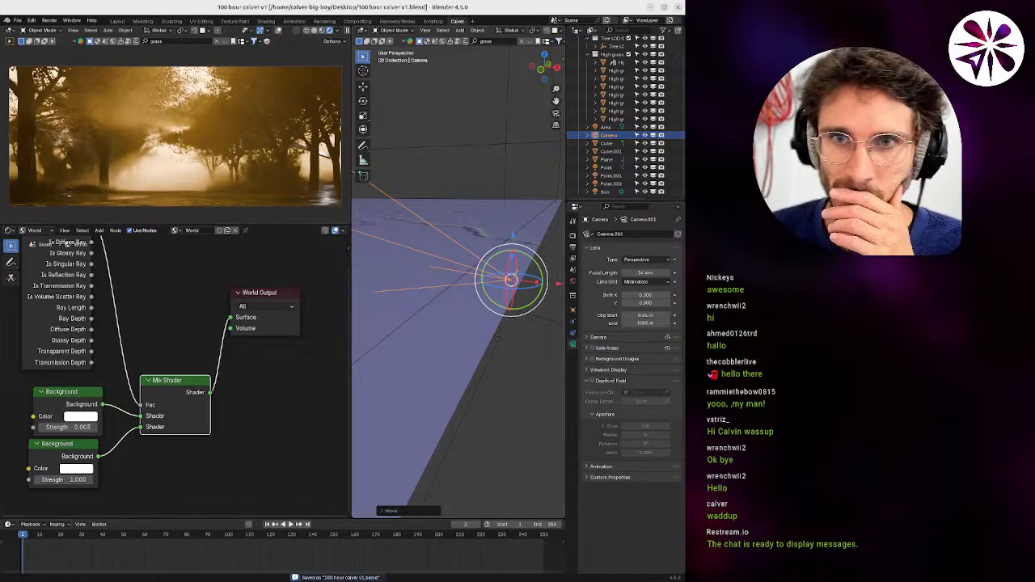
Select the ground plane and switch the shader editor from world to object nodes.
middle_drag(378, 255, 457, 203)
click(457, 203)
middle_drag(103, 287, 139, 348)
middle_drag(139, 347, 124, 398)
drag(39, 227, 39, 227)
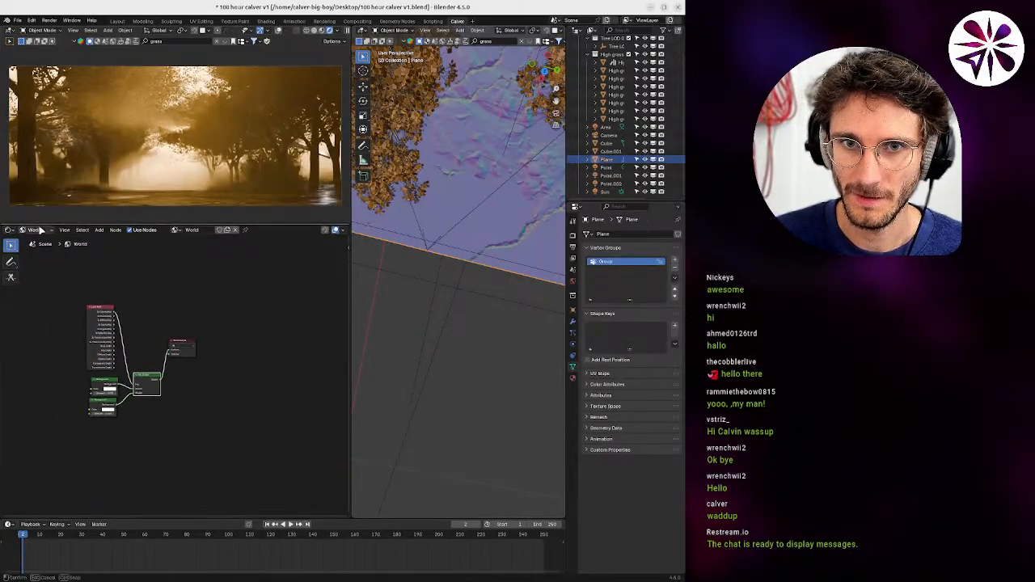
click(40, 229)
click(37, 241)
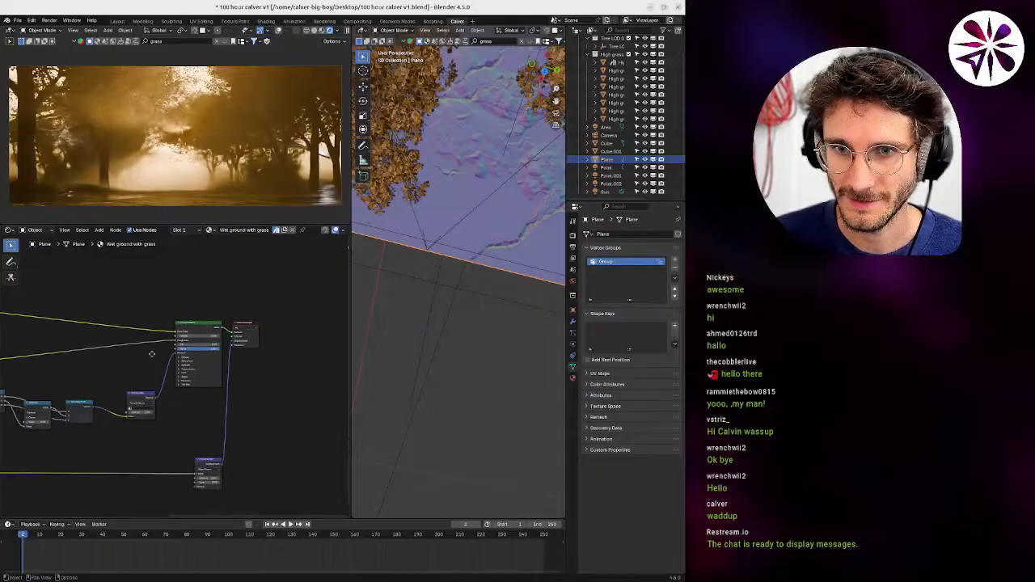
Find the Mapping node of the wet ground material and set its Location X to 0.29 m.
middle_drag(152, 355, 232, 347)
middle_drag(29, 386, 189, 344)
scroll(101, 352, up, 4)
middle_drag(74, 333, 123, 348)
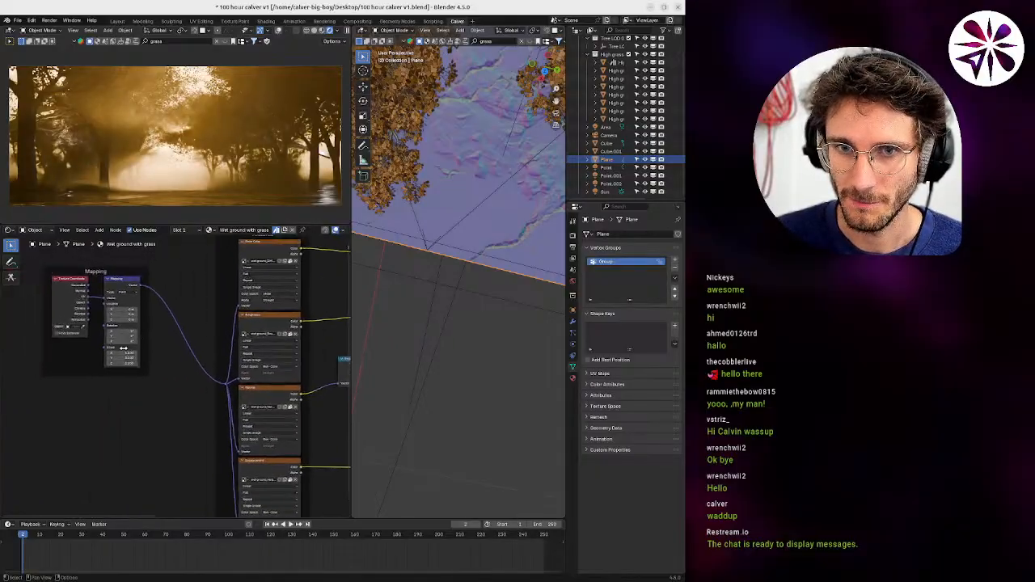
scroll(123, 347, up, 4)
middle_drag(151, 263, 142, 310)
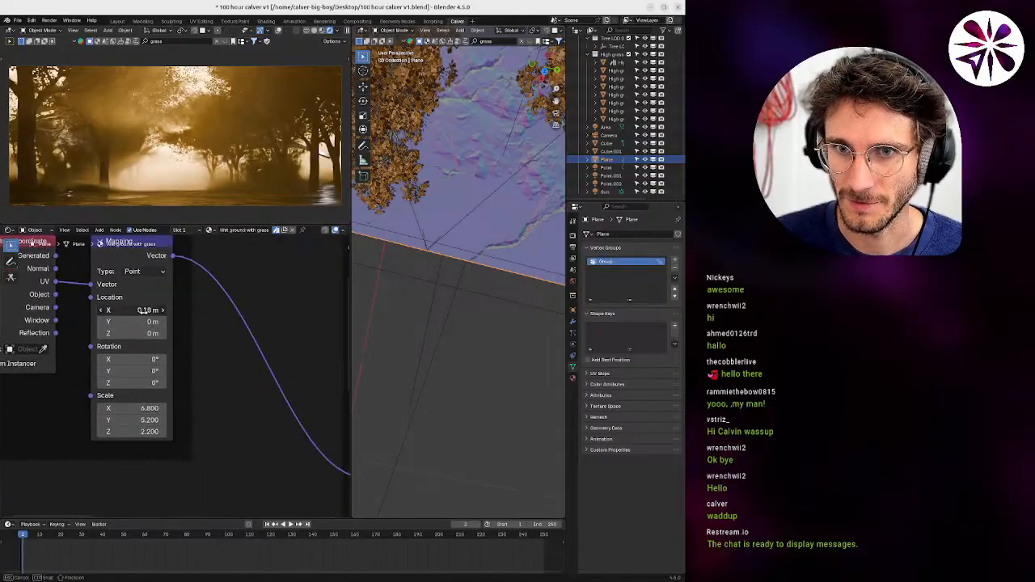
drag(142, 310, 143, 312)
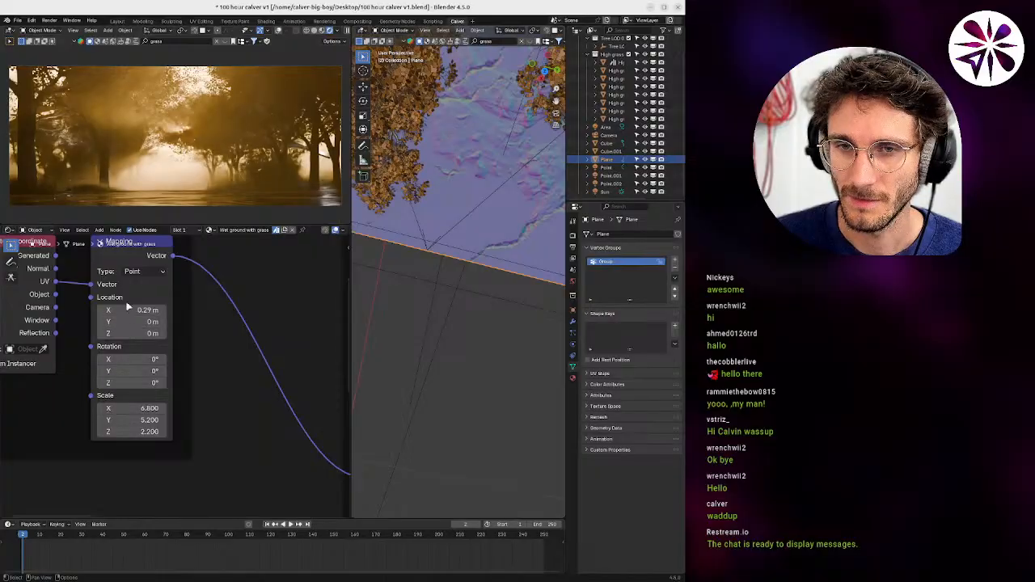
Try a Location X of 0.35 m in the ground material's Mapping node.
scroll(135, 354, down, 6)
scroll(127, 277, up, 6)
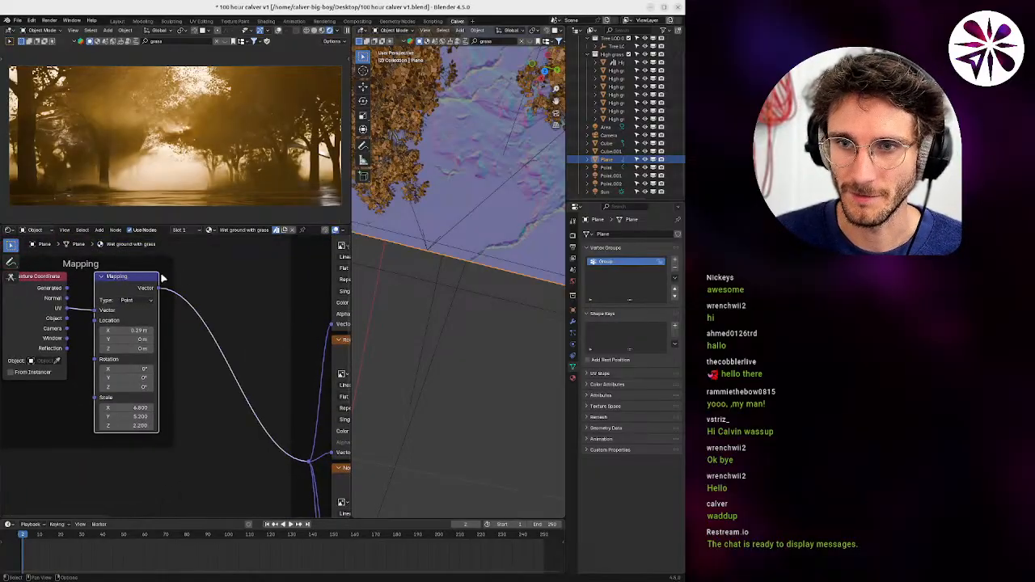
scroll(196, 381, down, 4)
scroll(195, 381, up, 6)
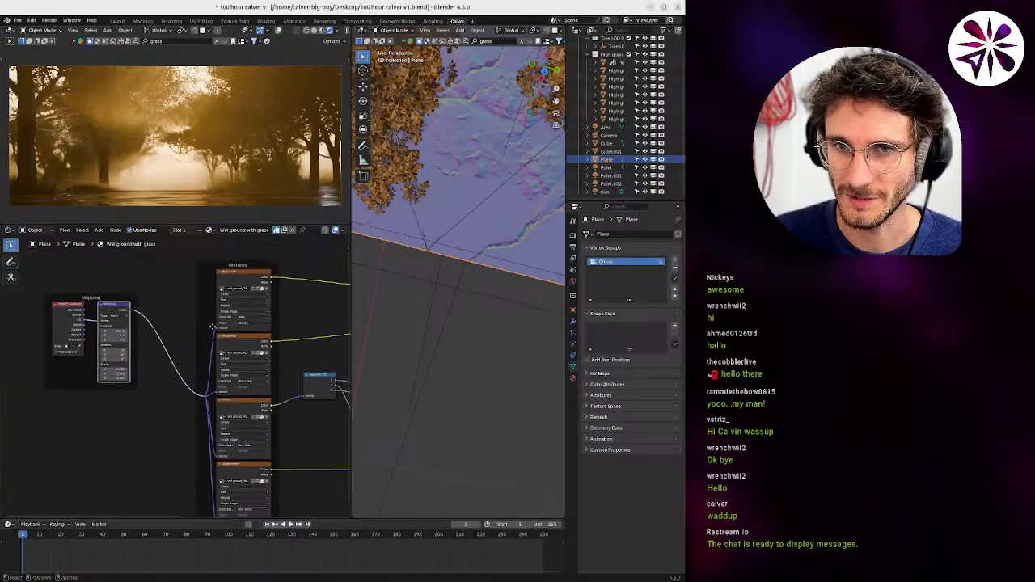
middle_drag(455, 203, 413, 304)
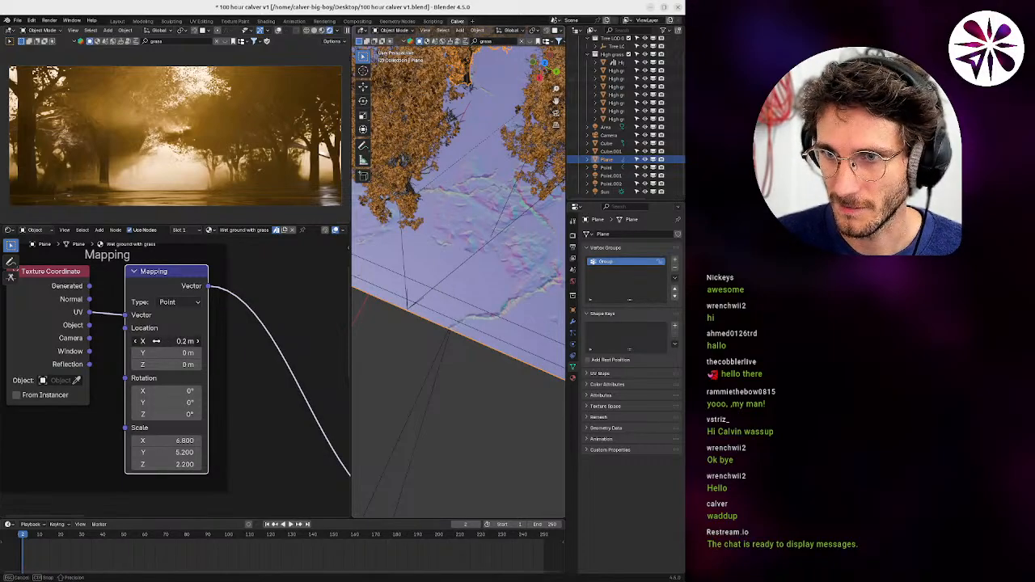
drag(162, 343, 167, 341)
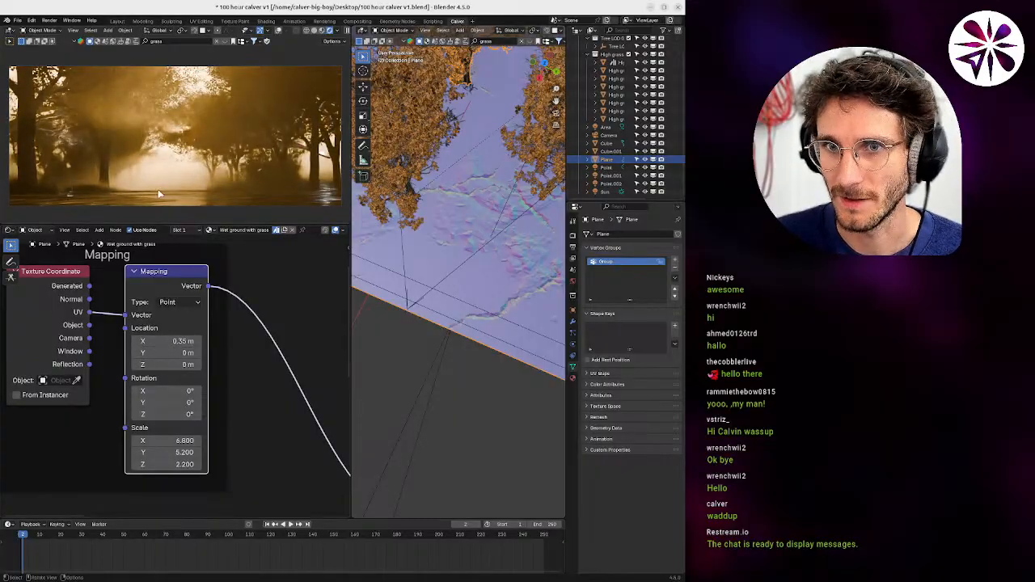
Check the ground up close in the rendered view and set the Mapping node's Location X to 1.1 m.
scroll(182, 207, up, 5)
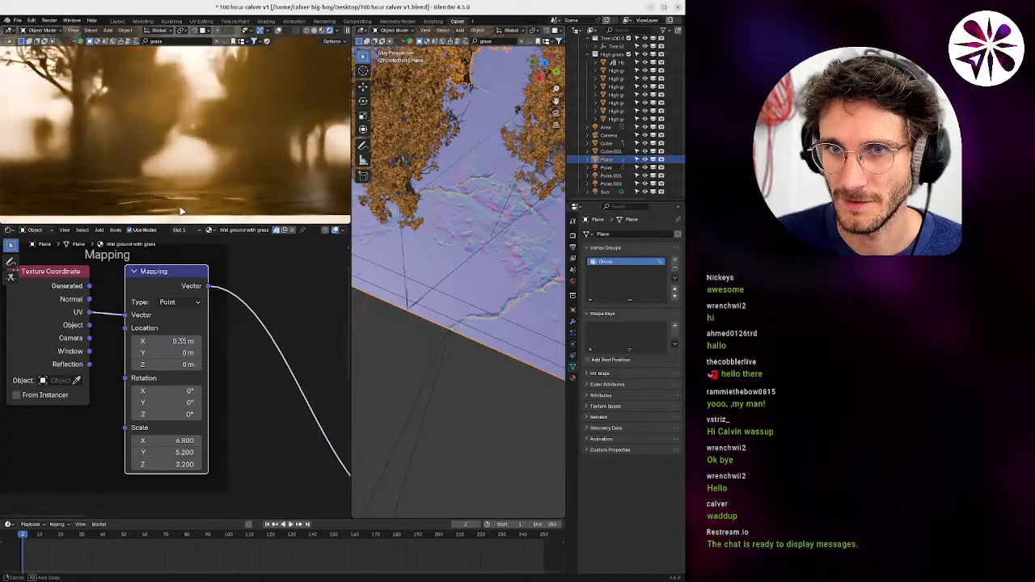
scroll(191, 183, up, 2)
shift+middle_drag(181, 210, 227, 189)
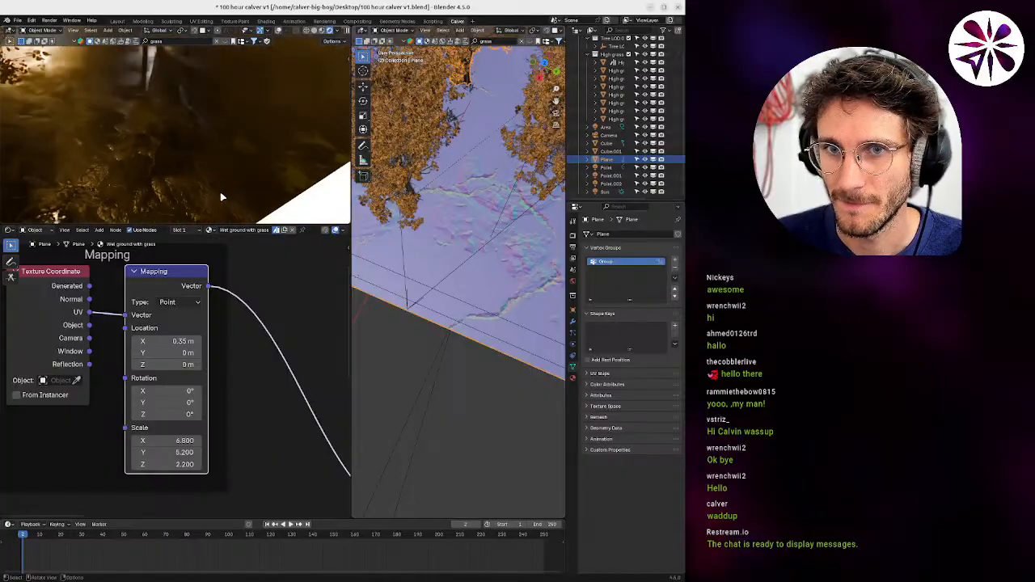
key(KP_0)
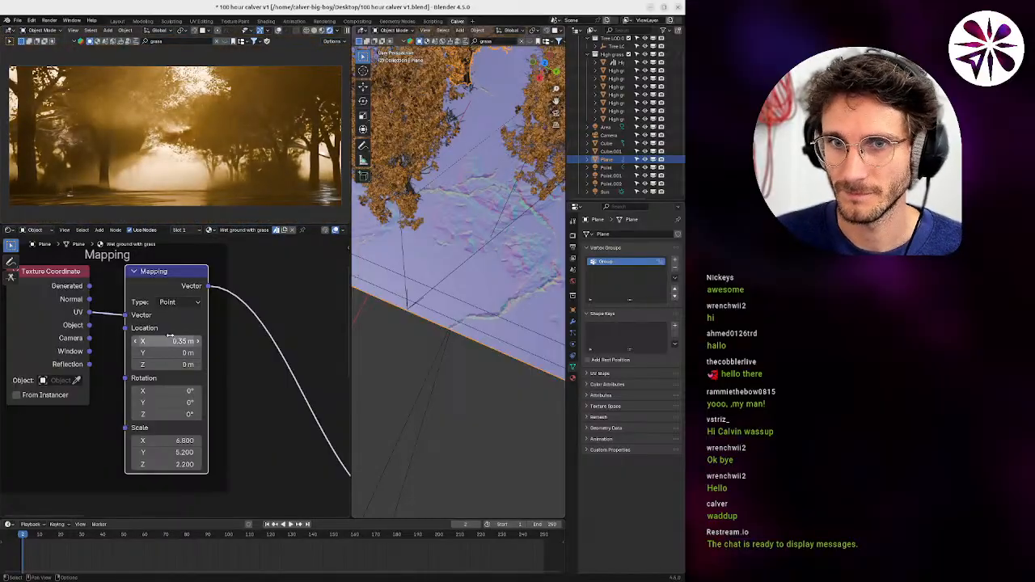
drag(186, 341, 179, 341)
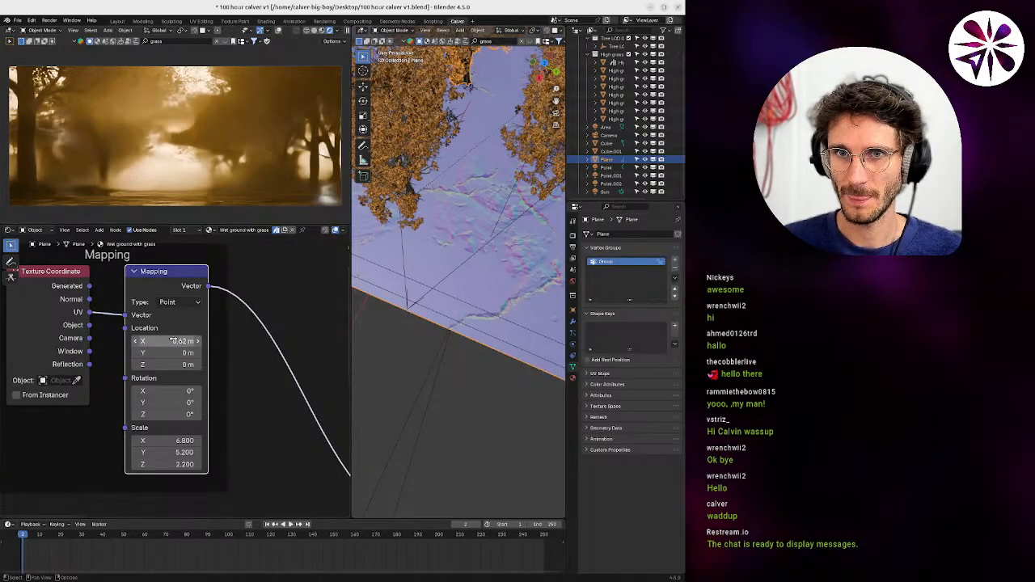
mouse_move(168, 340)
mouse_down()
mouse_move(183, 341)
mouse_move(172, 349)
mouse_up()
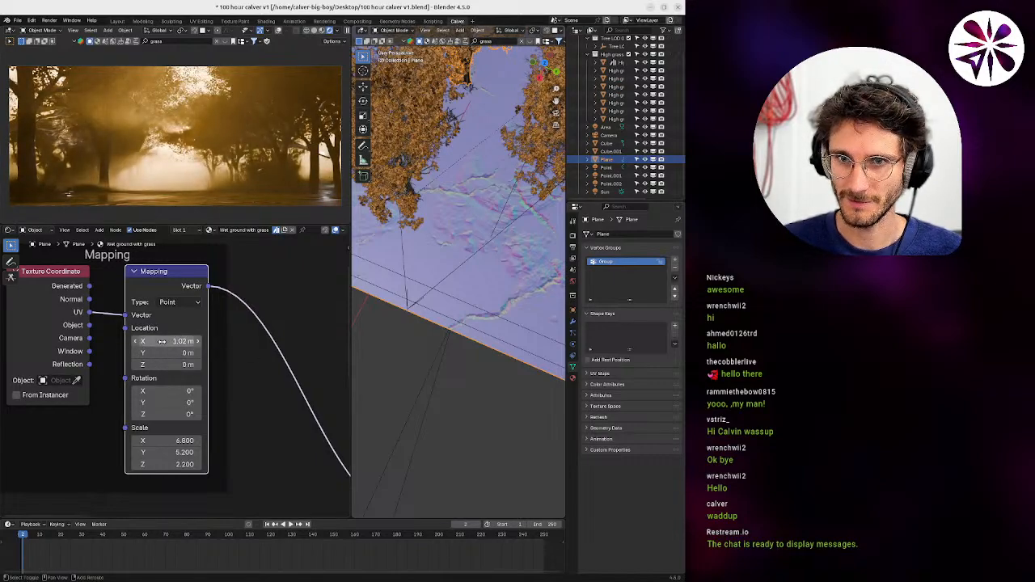
drag(162, 341, 170, 344)
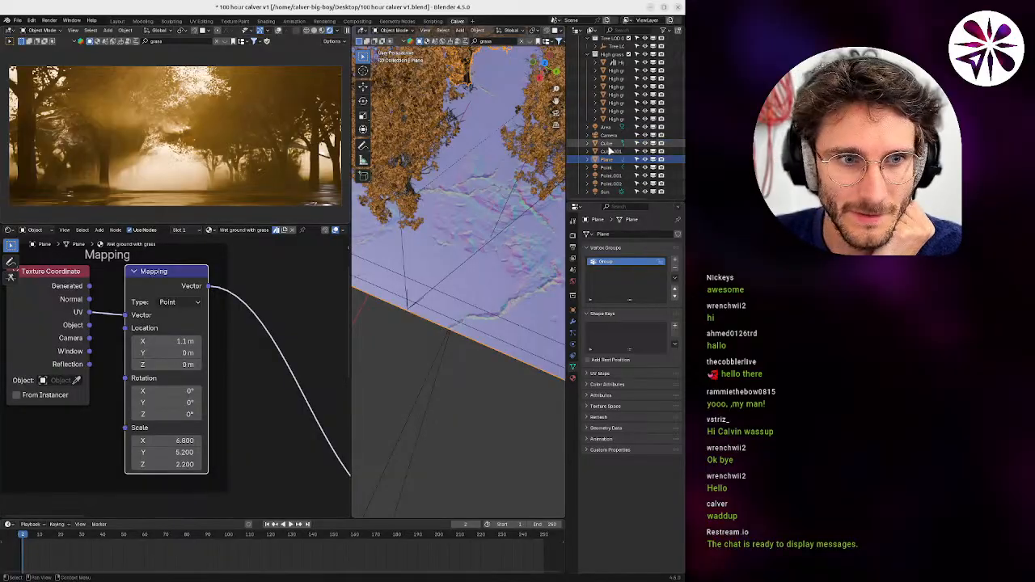
Select the area light, raise its power and widen its beam spread to 30°.
scroll(608, 151, up, 2)
click(603, 146)
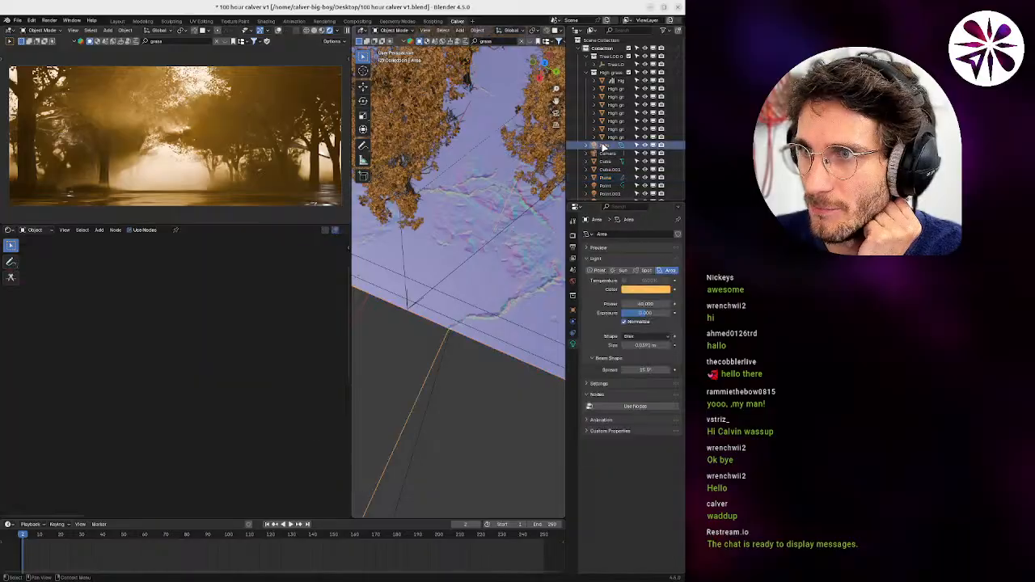
middle_drag(558, 190, 544, 155)
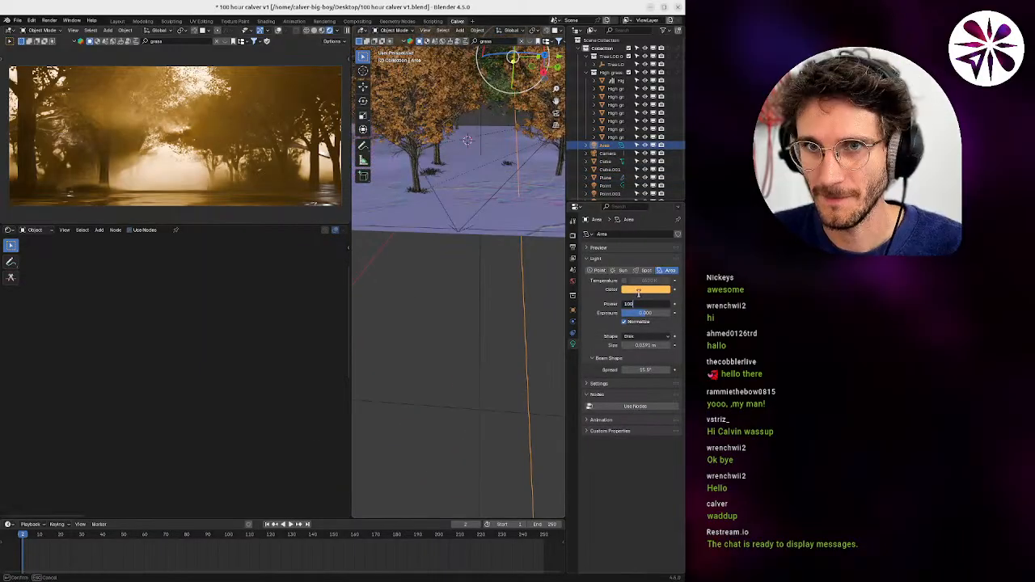
key(Return)
click(654, 304)
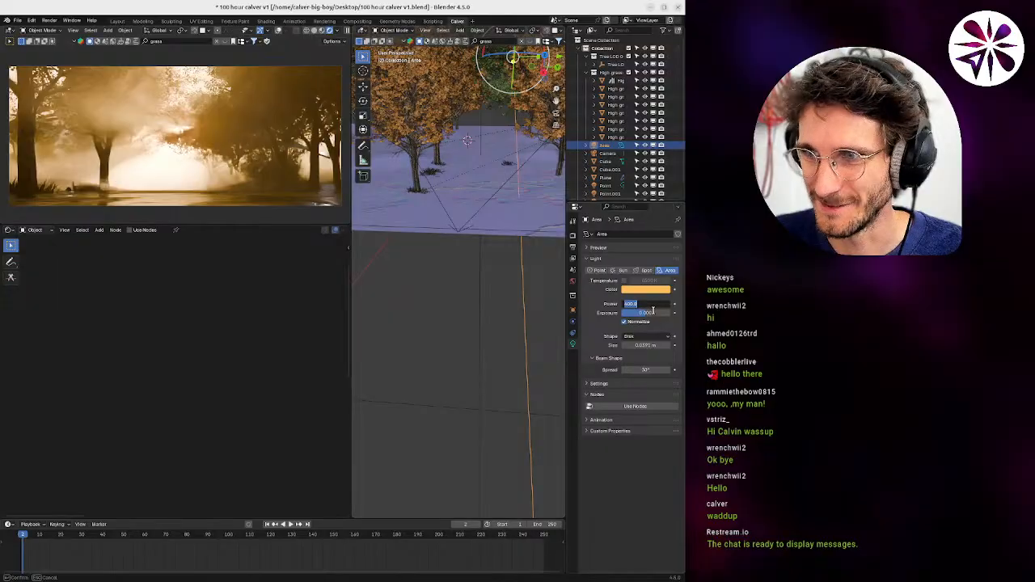
key(Return)
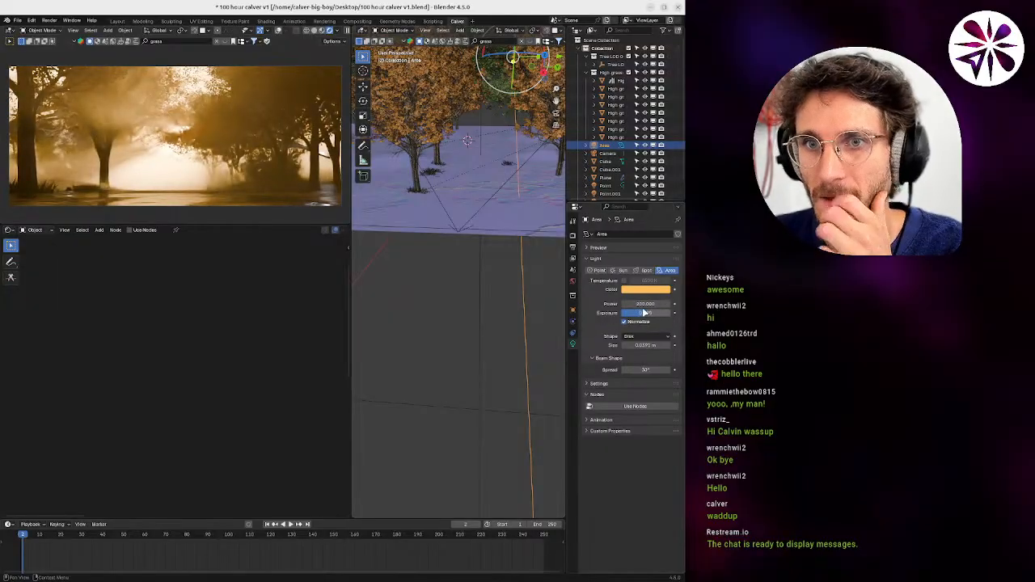
Show the world shader nodes and set the strength of the lower Background node to 10.
click(573, 282)
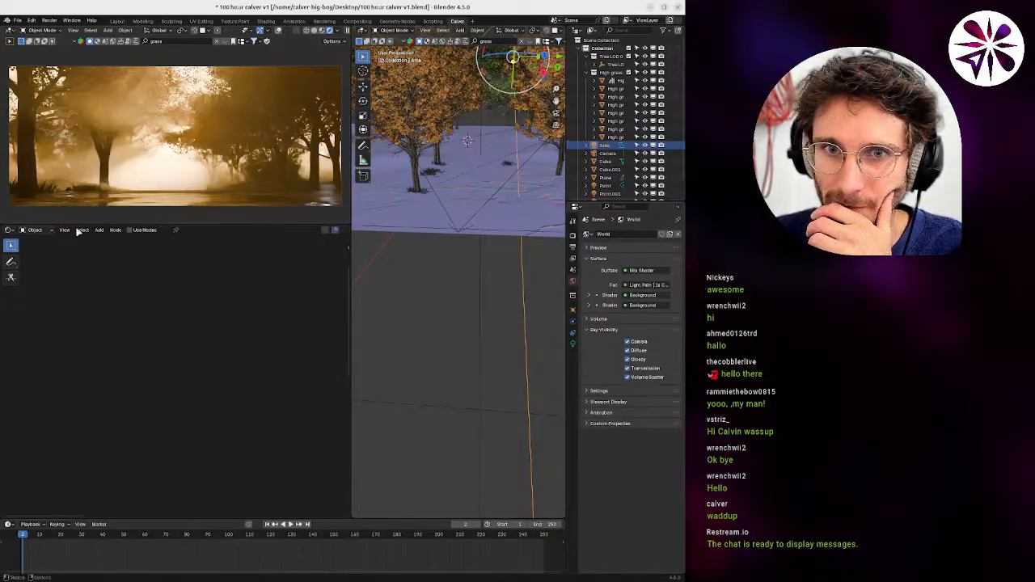
click(38, 259)
middle_drag(128, 344, 299, 300)
drag(132, 446, 159, 450)
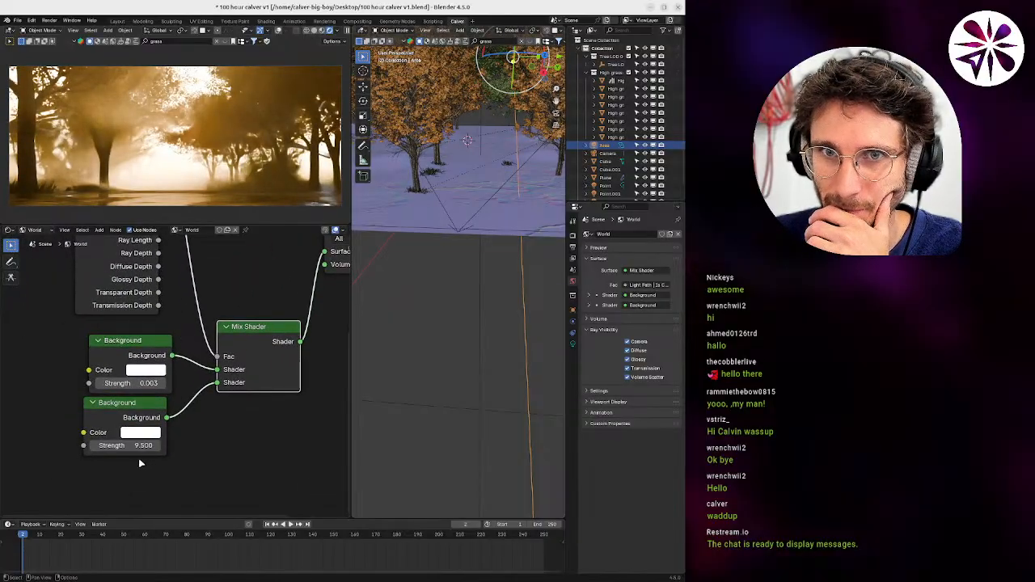
double_click(124, 446)
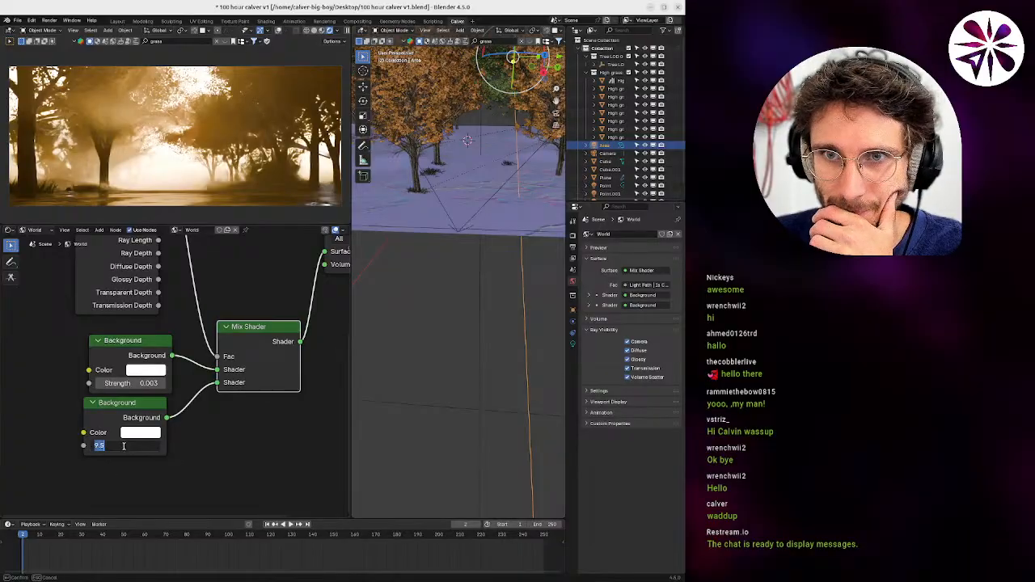
text(10)
key(Return)
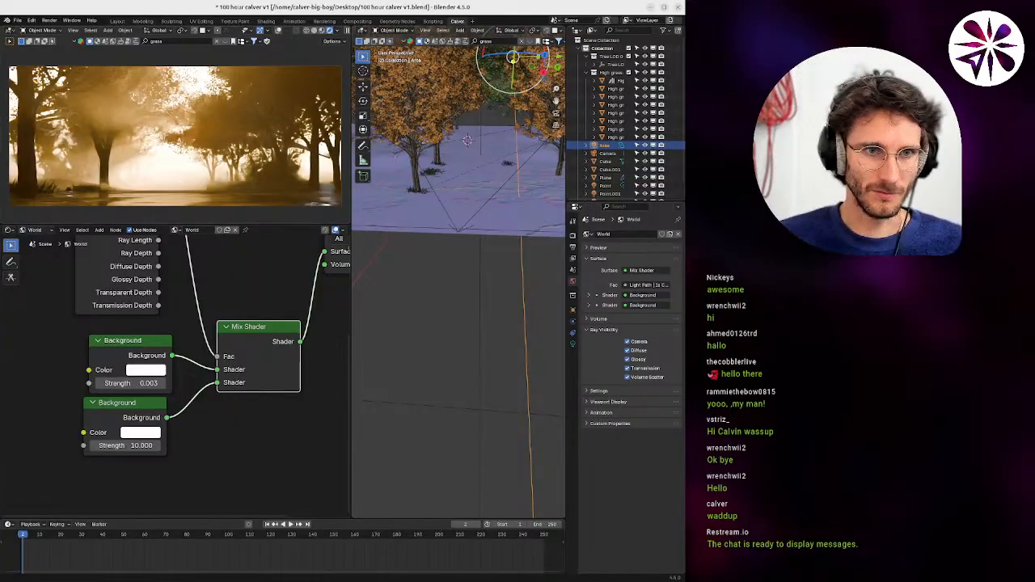
Make a linked duplicate of one of the trees and move it toward the frame's left edge in camera view.
middle_drag(479, 194, 517, 218)
click(414, 212)
click(408, 194)
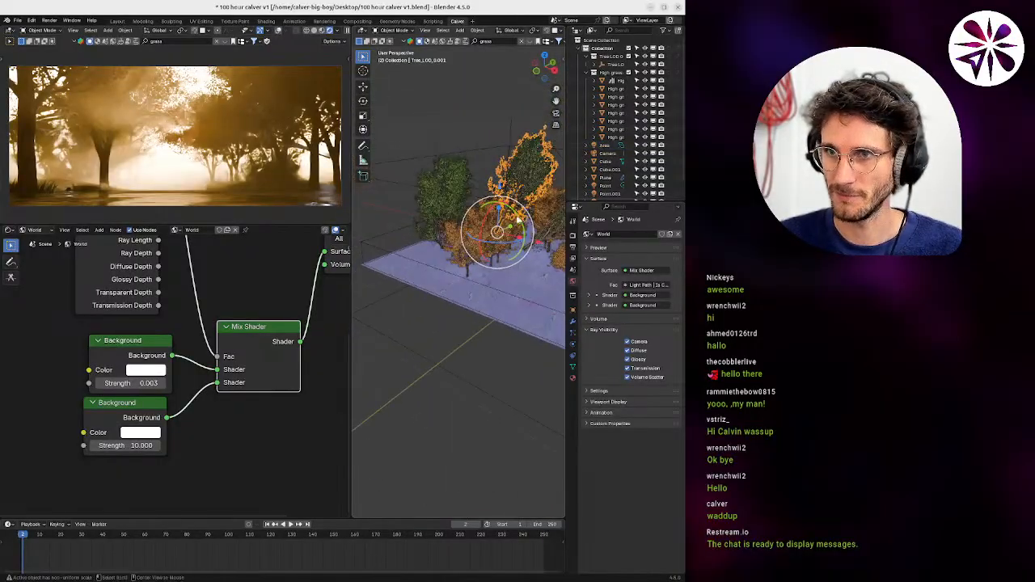
key(alt+d)
click(415, 230)
key(KP_0)
shift+middle_drag(463, 255, 552, 256)
key(g)
click(467, 282)
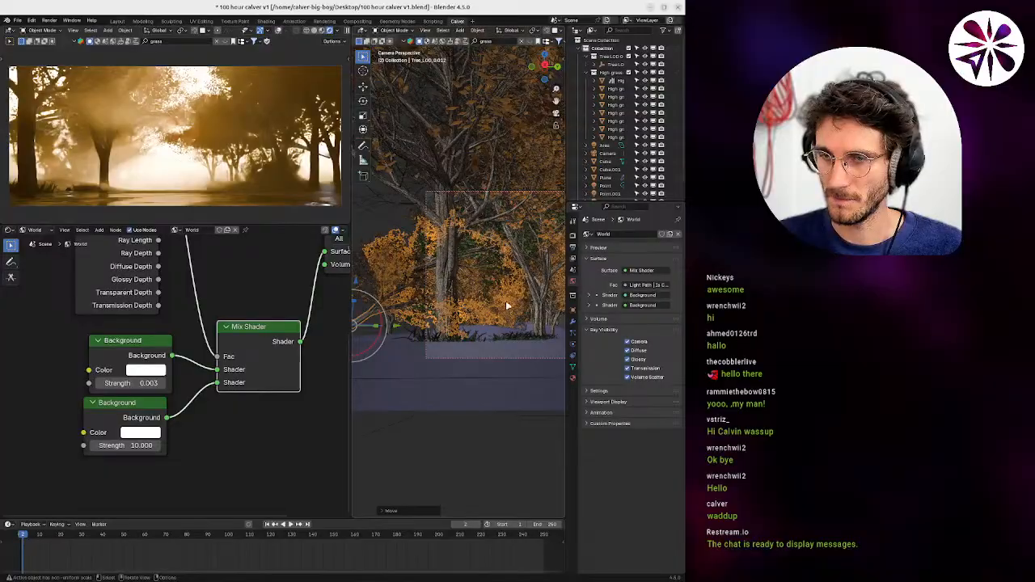
Rotate the duplicated tree freely at the left edge of the camera frame and shift it so its crown leans into view.
key(r)
key(r)
click(511, 326)
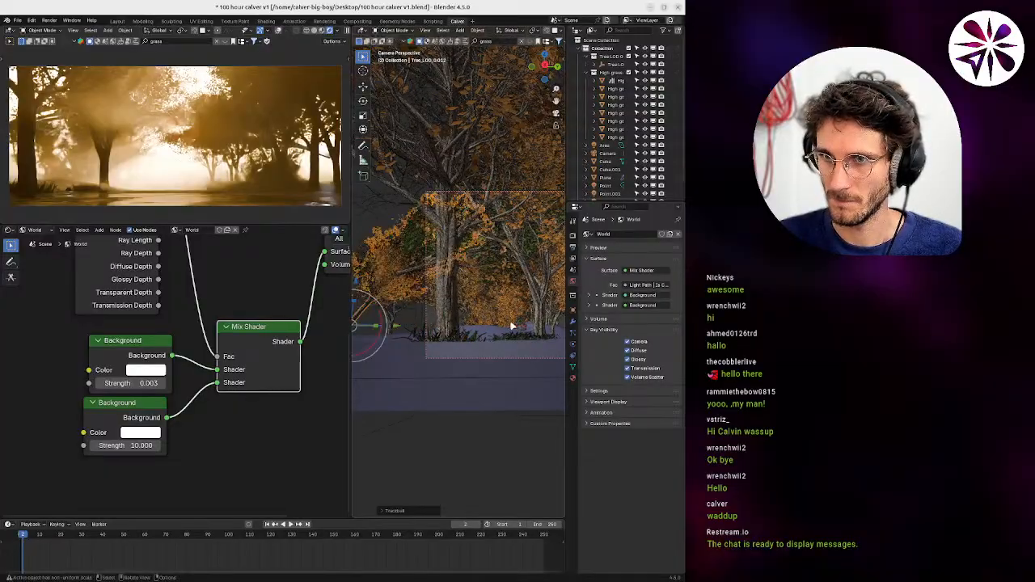
key(g)
click(528, 320)
key(r)
key(r)
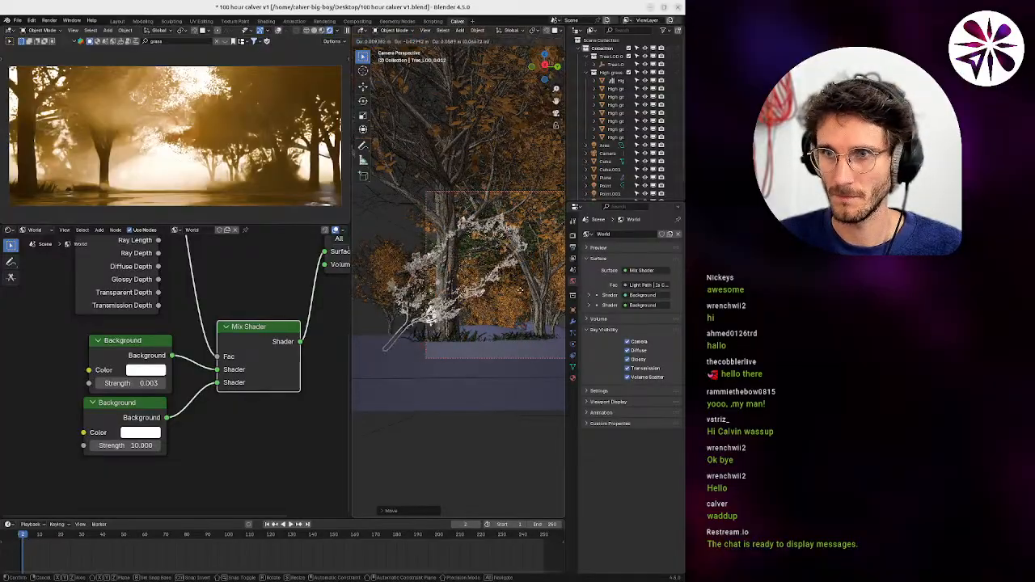
click(527, 301)
key(r)
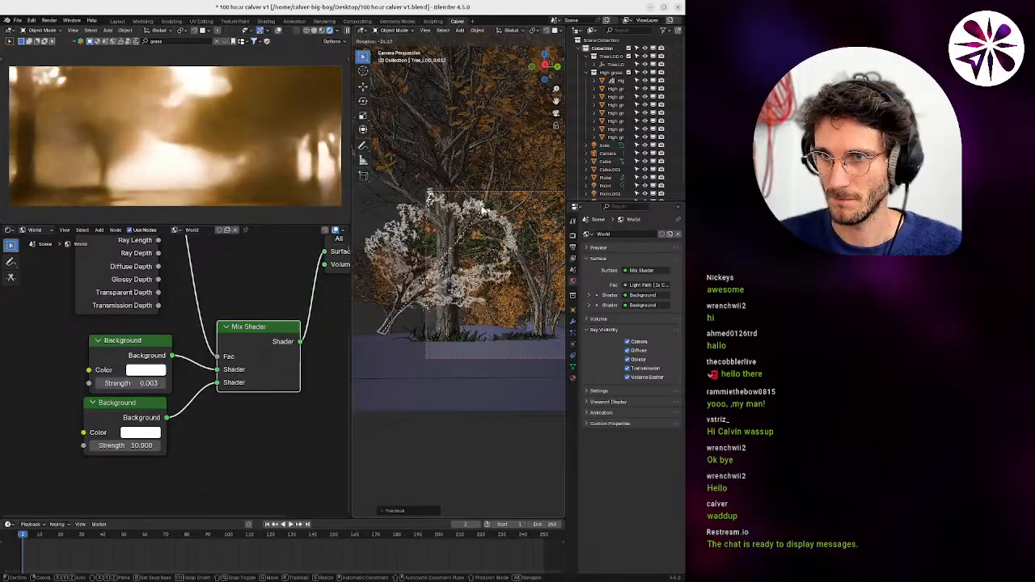
click(534, 243)
Reposition the leaning tree at the left edge of the camera frame and scale it up slightly.
key(g)
click(528, 291)
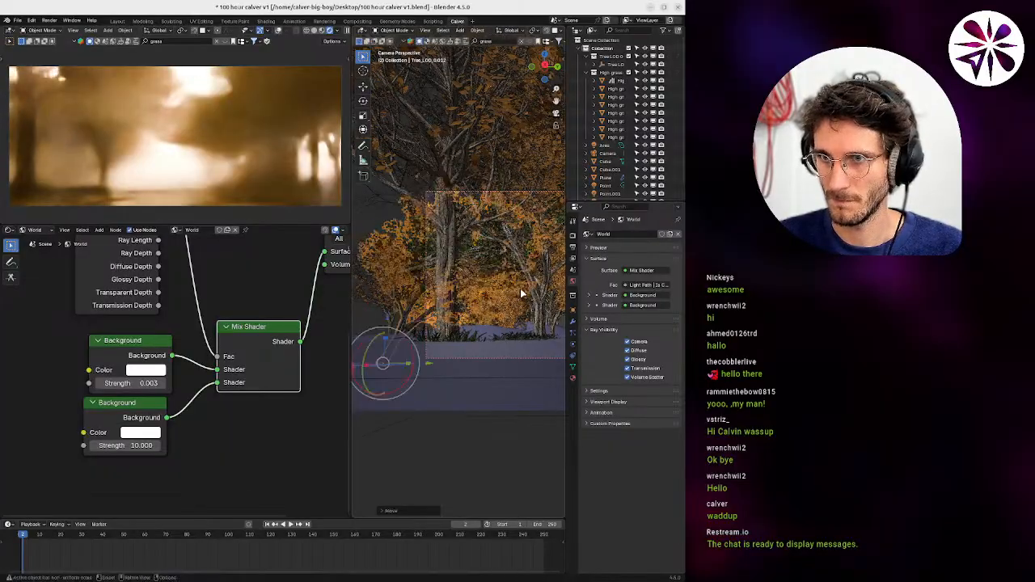
key(g)
click(521, 275)
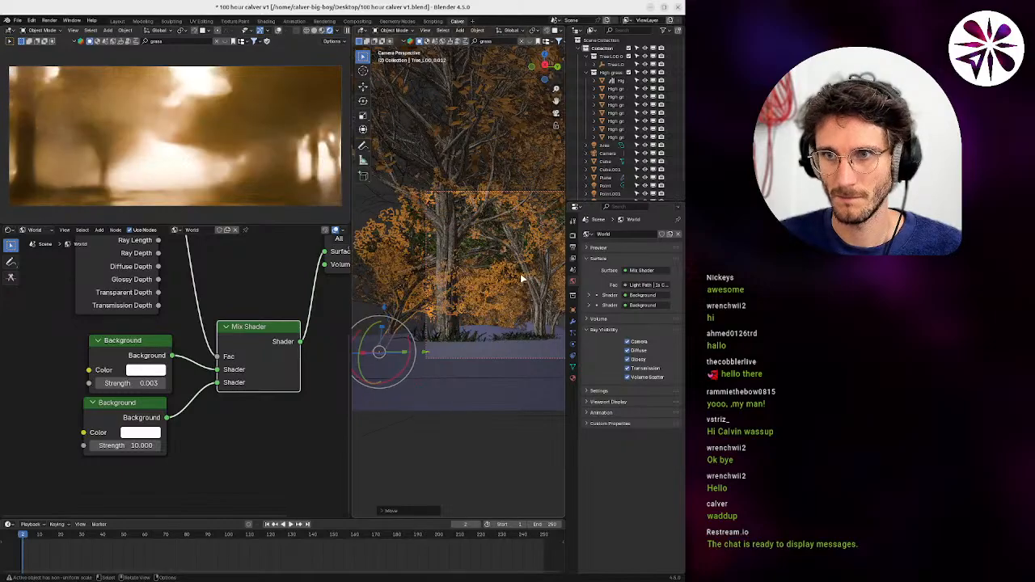
key(g)
click(507, 274)
key(g)
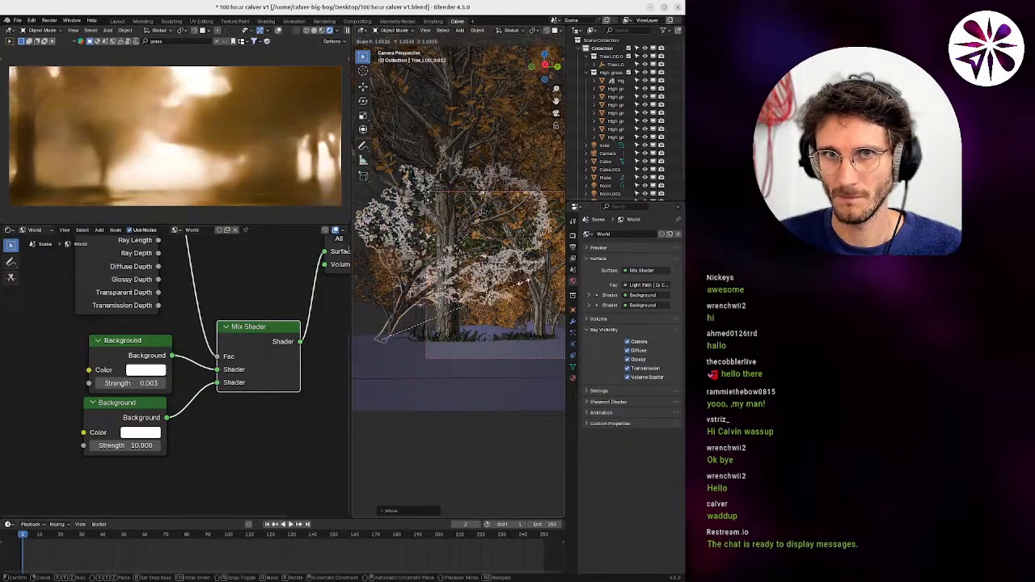
click(533, 260)
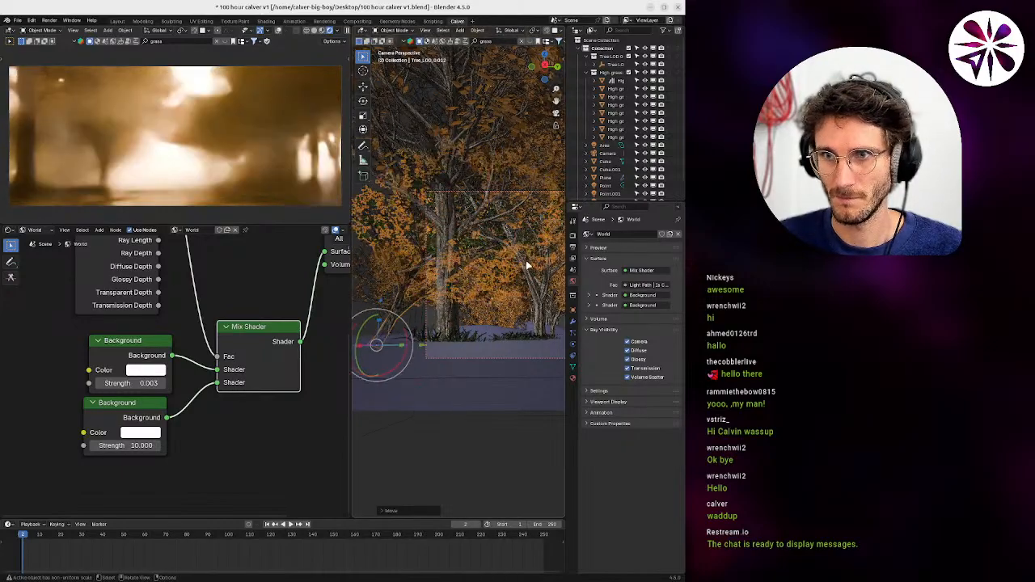
Move the leaning tree closer to the camera over the ground plane, checking its placement from several angles outside the camera view.
middle_drag(477, 251, 446, 321)
key(g)
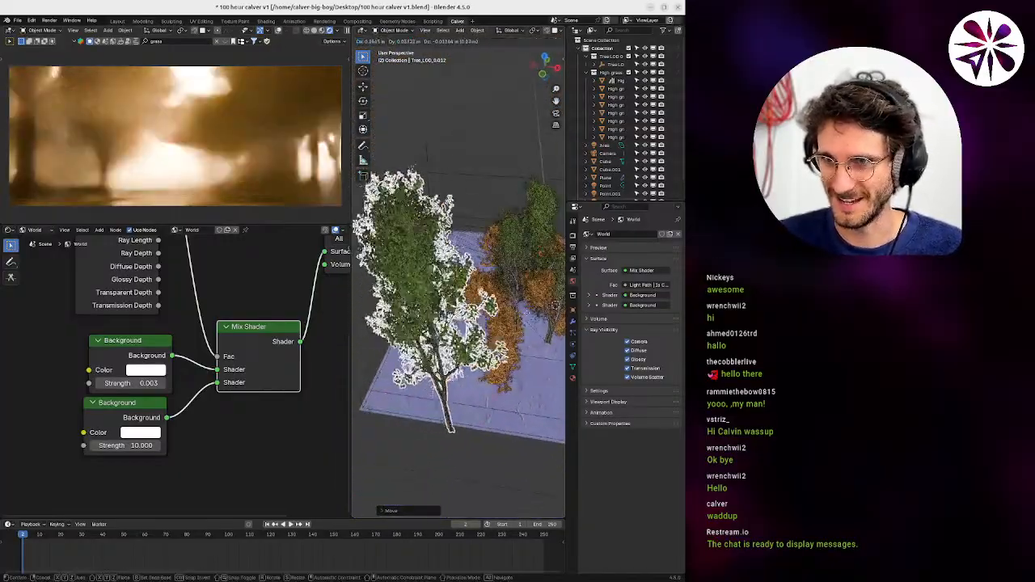
click(519, 314)
middle_drag(519, 313, 453, 276)
key(g)
click(466, 264)
key(g)
click(477, 271)
key(g)
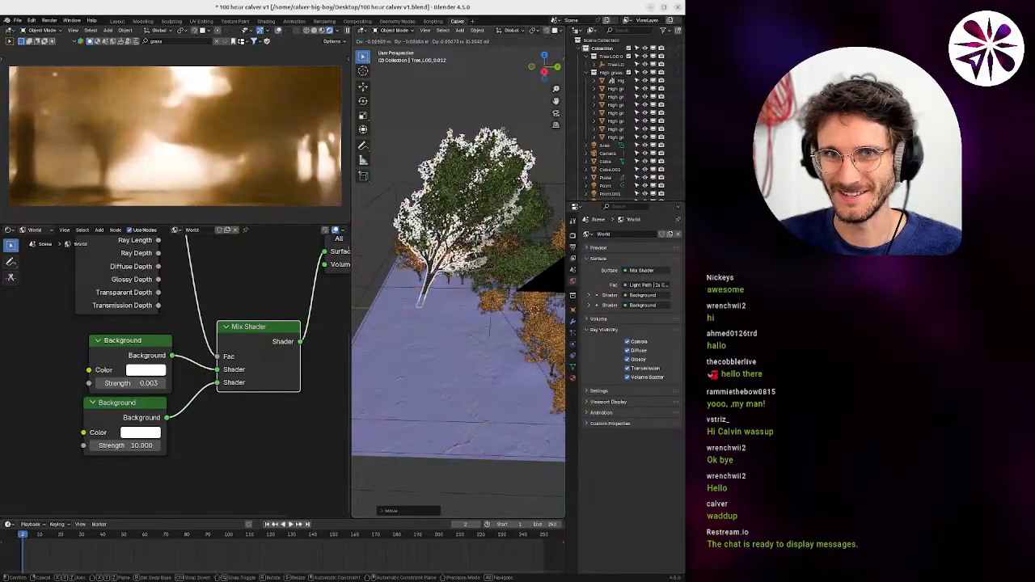
click(461, 266)
In camera view, rotate the tree more upright and move its trunk to the left edge of the frame.
key(KP_0)
key(g)
click(464, 279)
key(r)
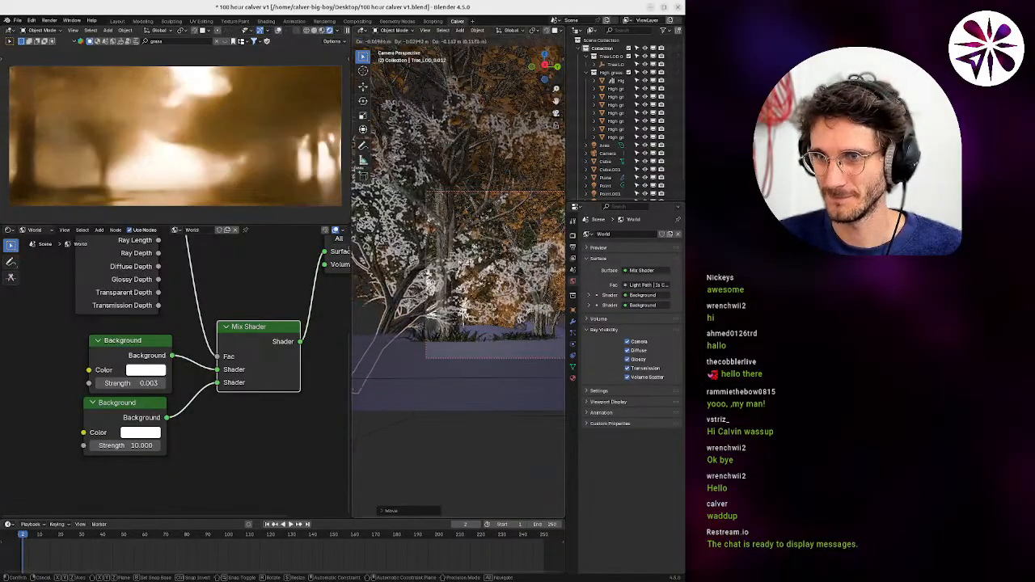
click(472, 283)
key(g)
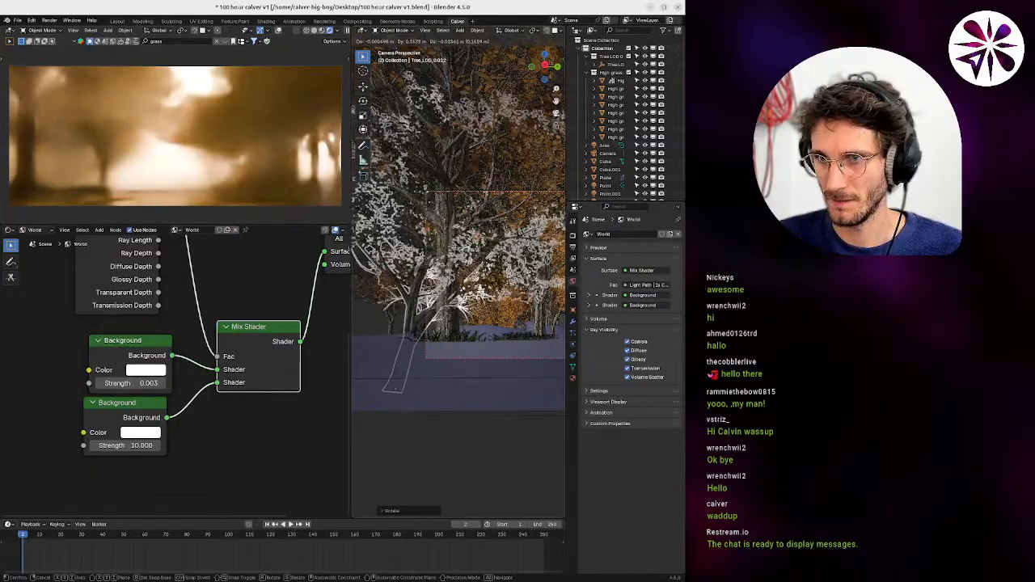
click(475, 251)
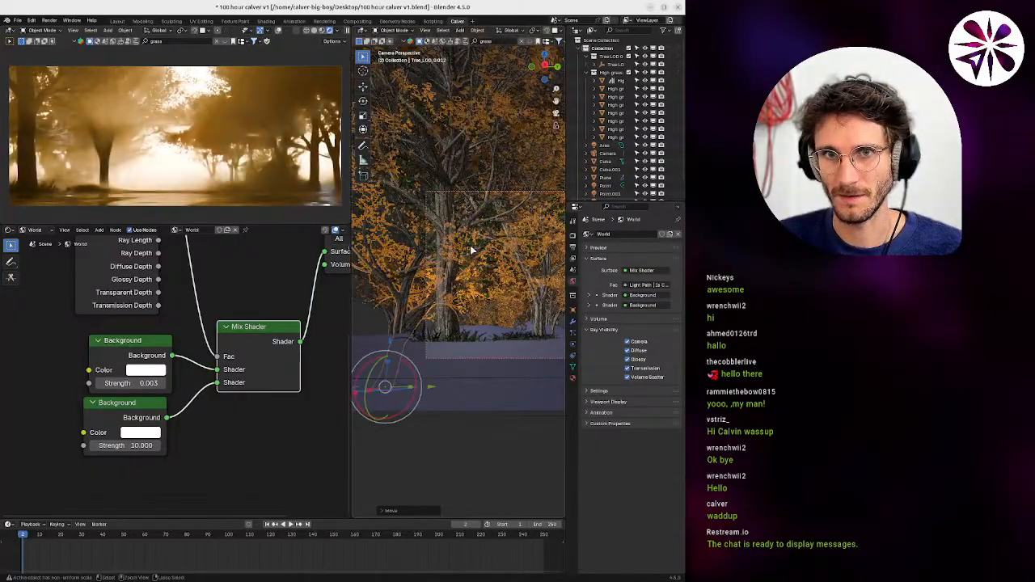
Make a linked duplicate of the tree and place it at the far left of the scene, lowered behind the existing trees.
middle_drag(474, 251, 535, 301)
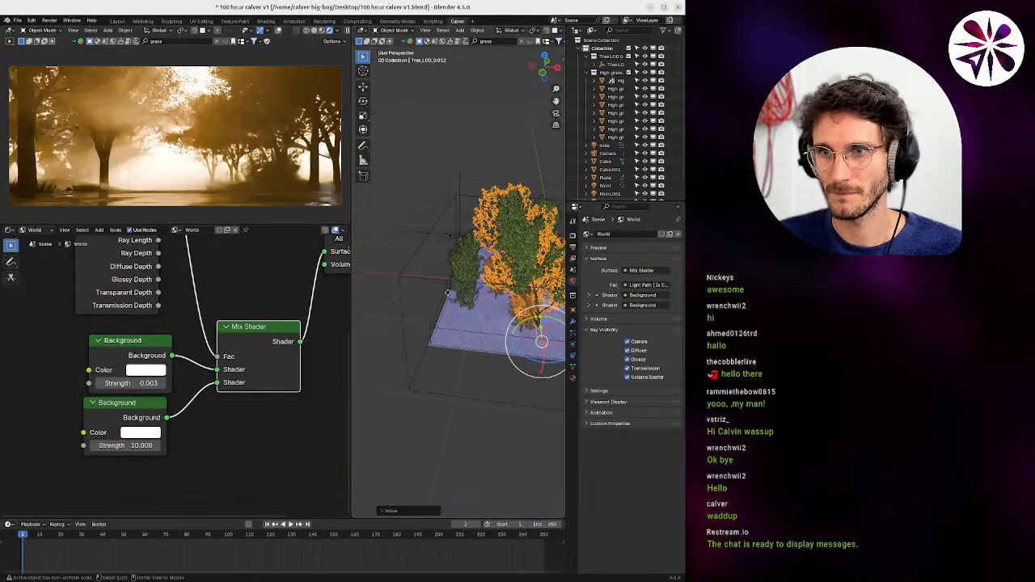
key(alt+d)
click(553, 298)
middle_drag(553, 297, 454, 290)
key(g)
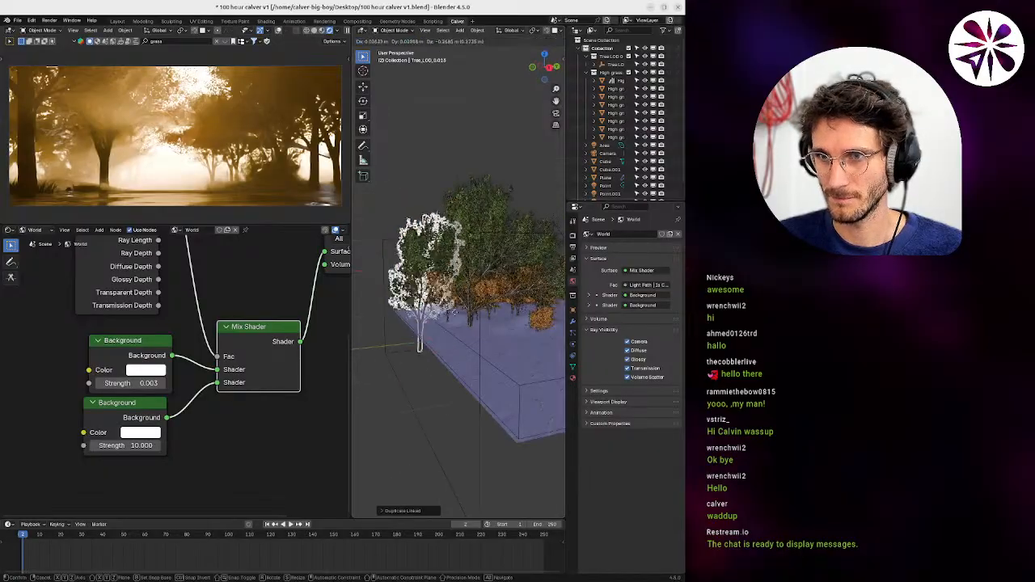
click(467, 315)
key(KP_0)
key(g)
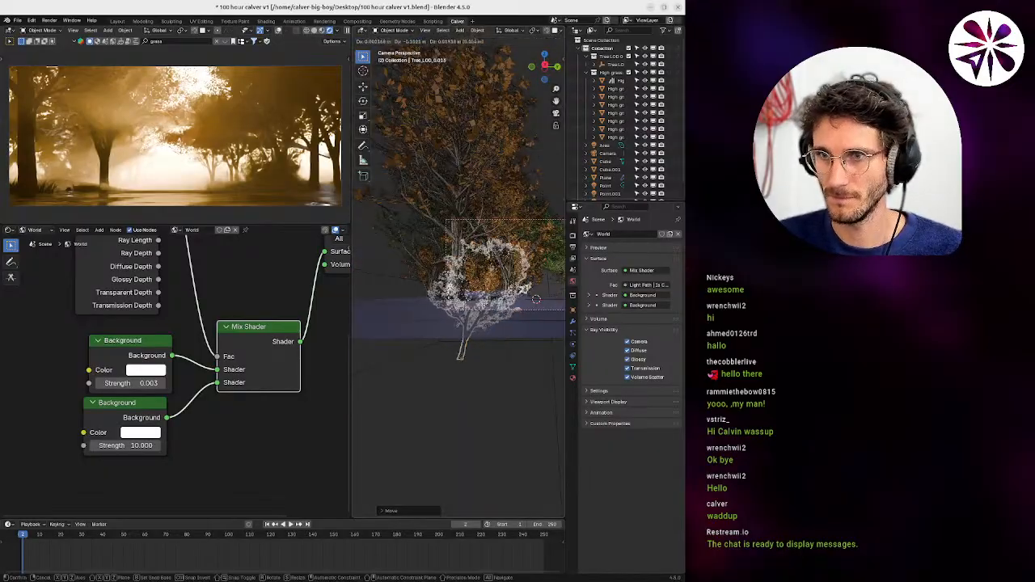
click(497, 306)
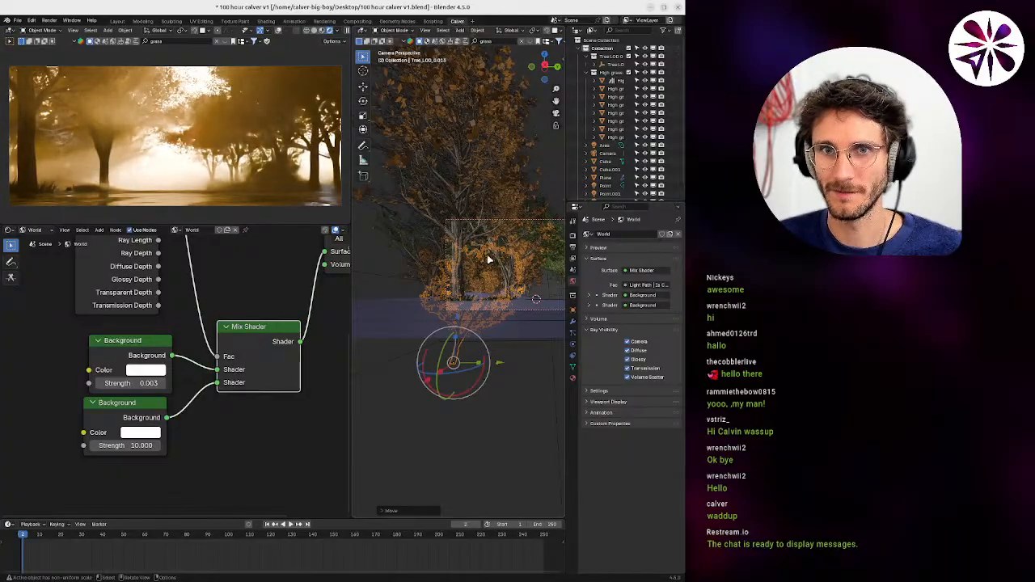
In top view, make another linked duplicate of the tree, place it at the opposite far corner of the ground, and rotate it.
scroll(488, 263, down, 2)
shift+middle_drag(486, 296, 433, 346)
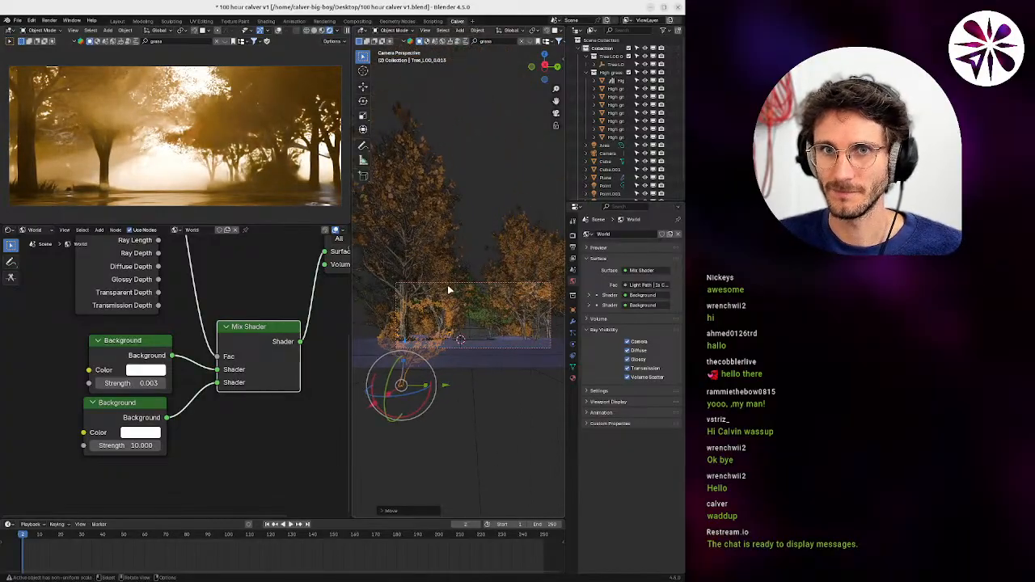
middle_drag(454, 300, 439, 365)
key(KP_7)
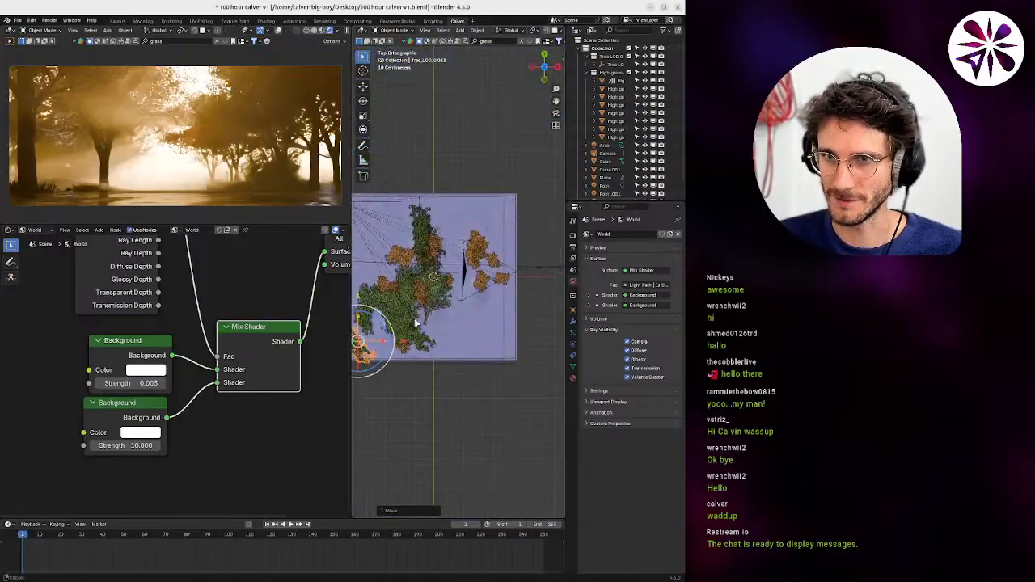
shift+middle_drag(384, 308, 448, 346)
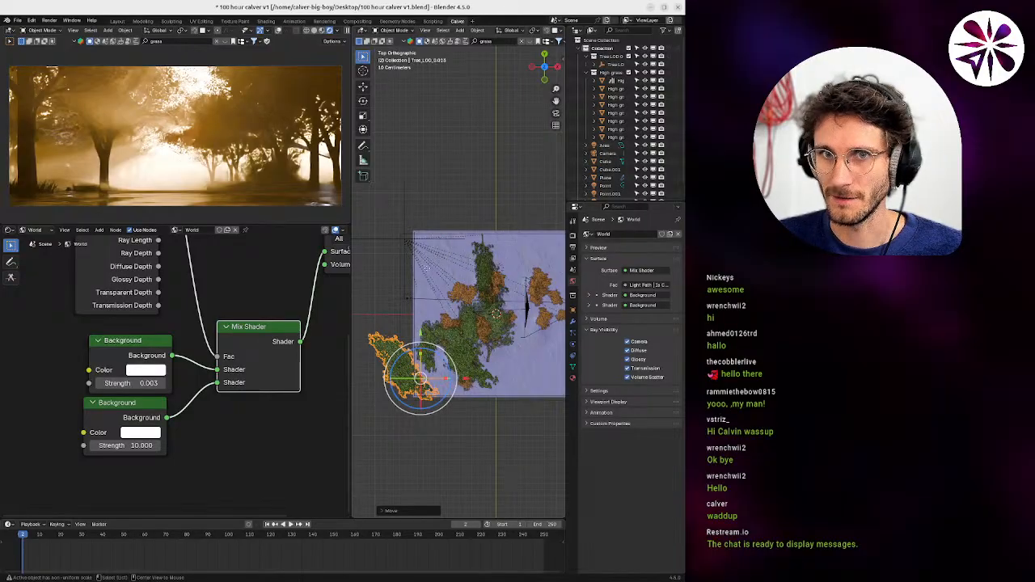
key(alt+d)
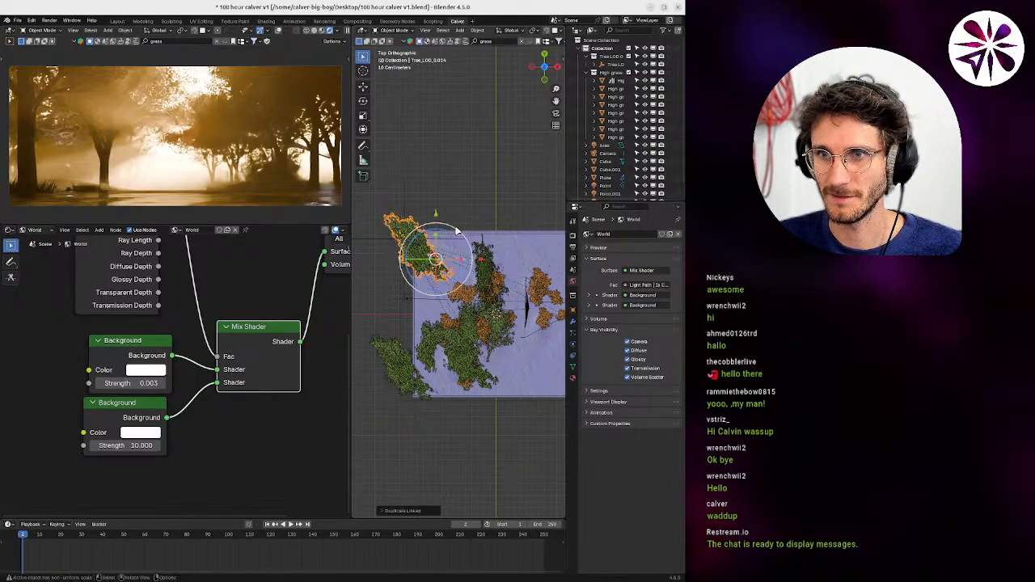
click(476, 273)
key(r)
key(r)
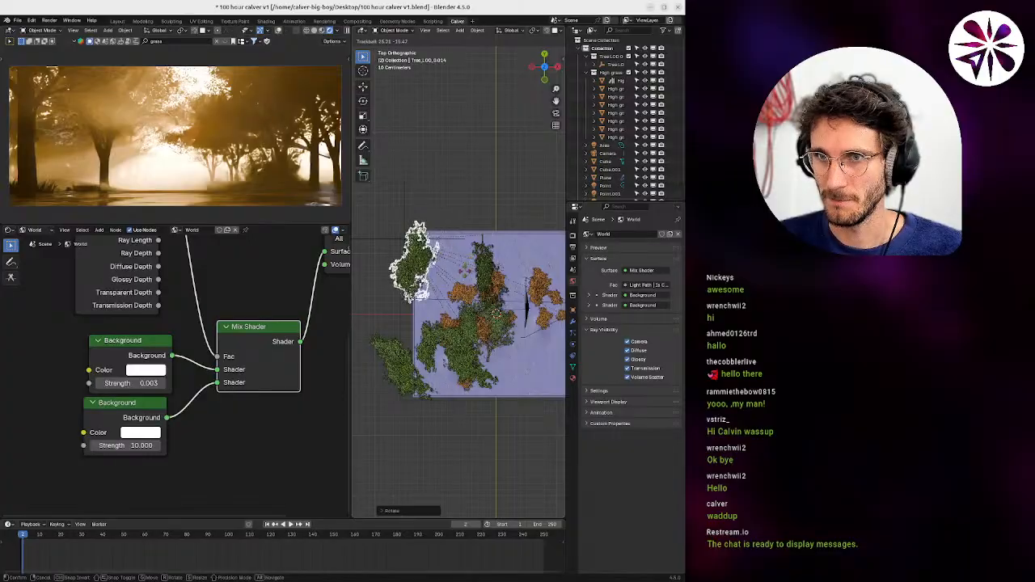
click(466, 267)
key(g)
click(484, 247)
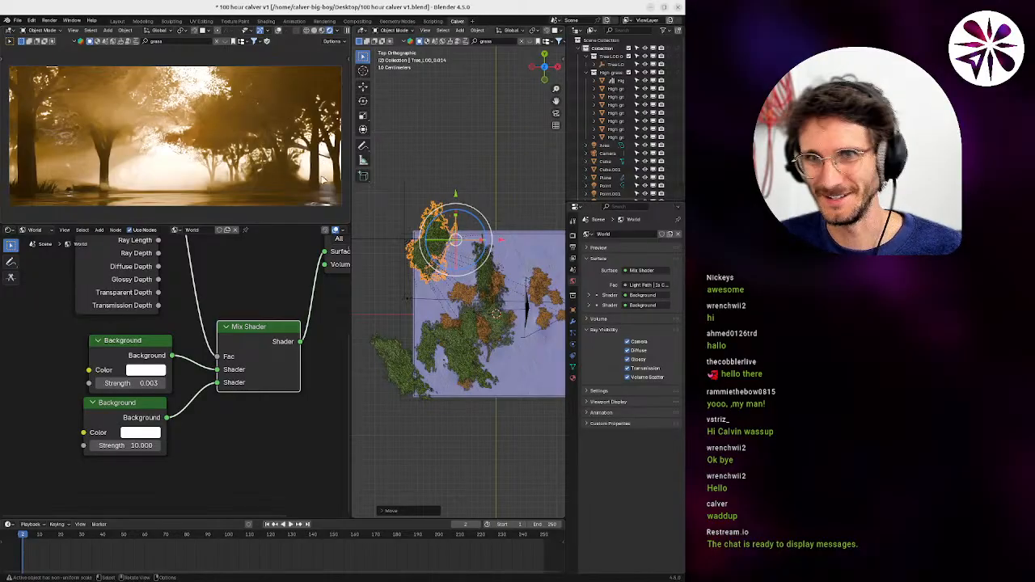
Frame the new far-corner tree and move it so its lower part sinks beneath the ground plane.
middle_drag(451, 282, 462, 386)
key(g)
click(446, 301)
key(KP_Decimal)
ctrl+middle_drag(462, 349, 469, 328)
key(g)
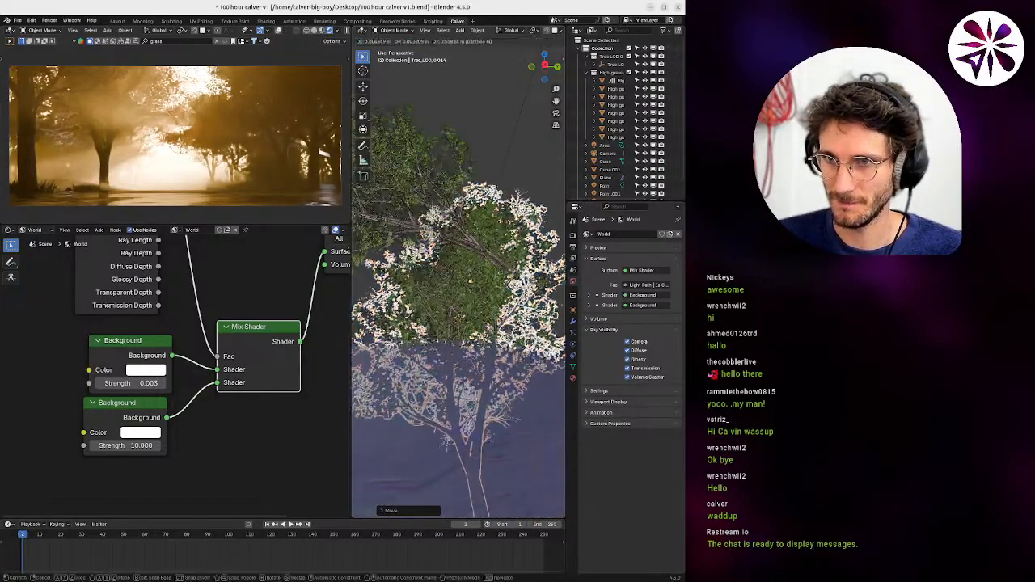
click(497, 324)
Tilt the far-corner tree sideways and shift it outward along the ground's edge.
key(r)
click(463, 326)
key(g)
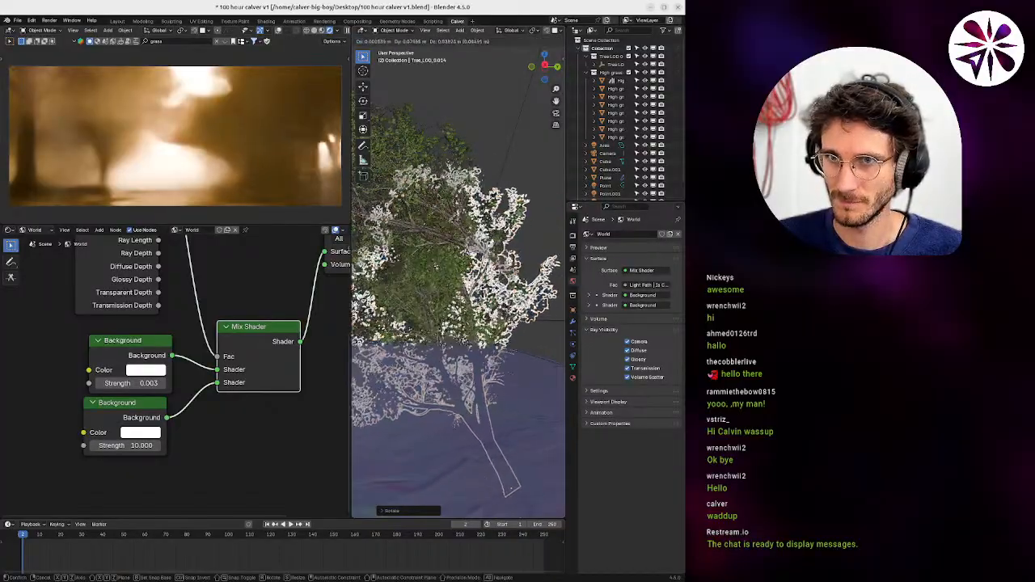
click(520, 315)
key(g)
click(525, 325)
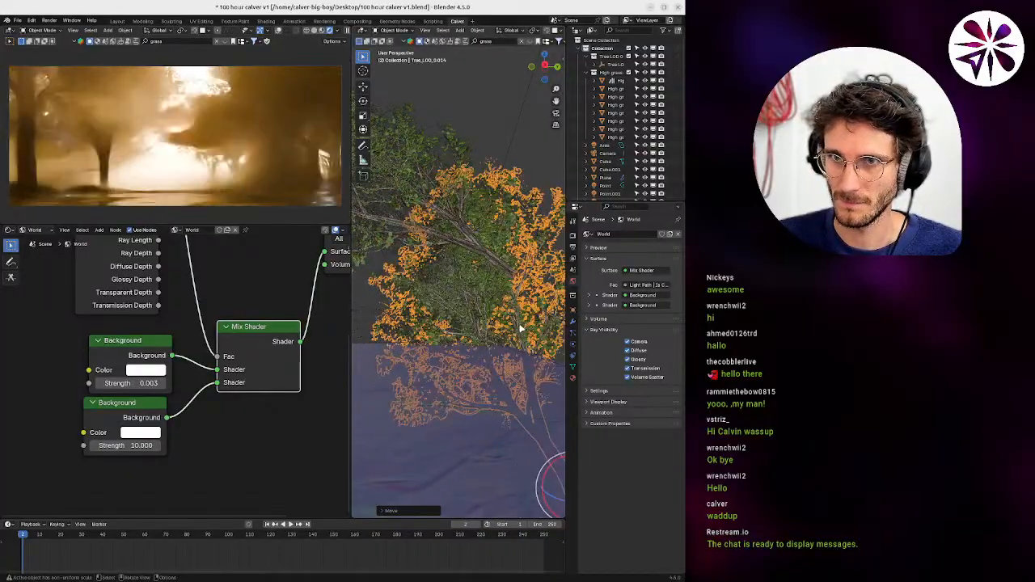
key(g)
click(530, 326)
Rotate the far-corner tree until it lies almost flat, and raise it so its foliage fills the area just above the ground.
key(r)
key(r)
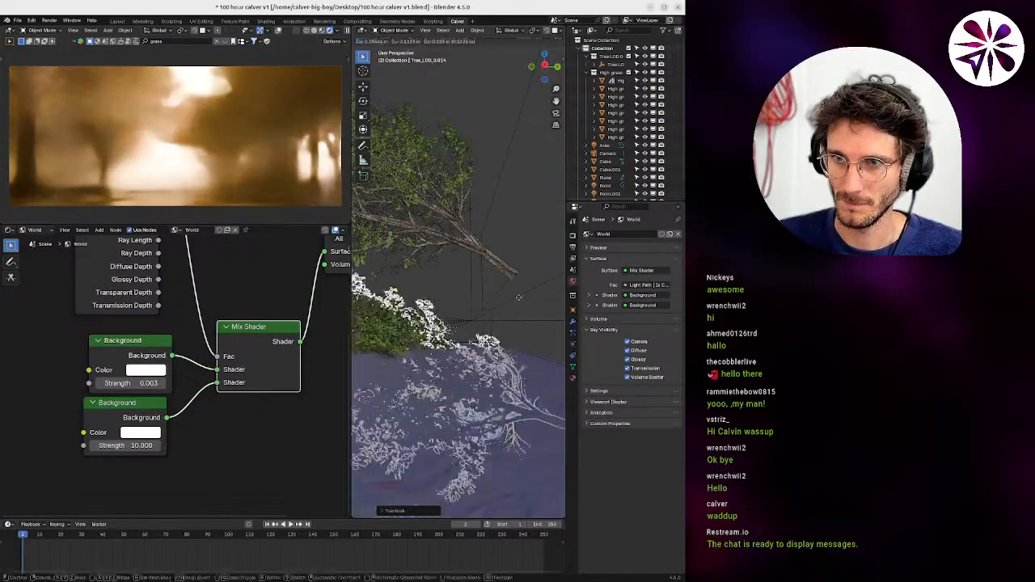
key(g)
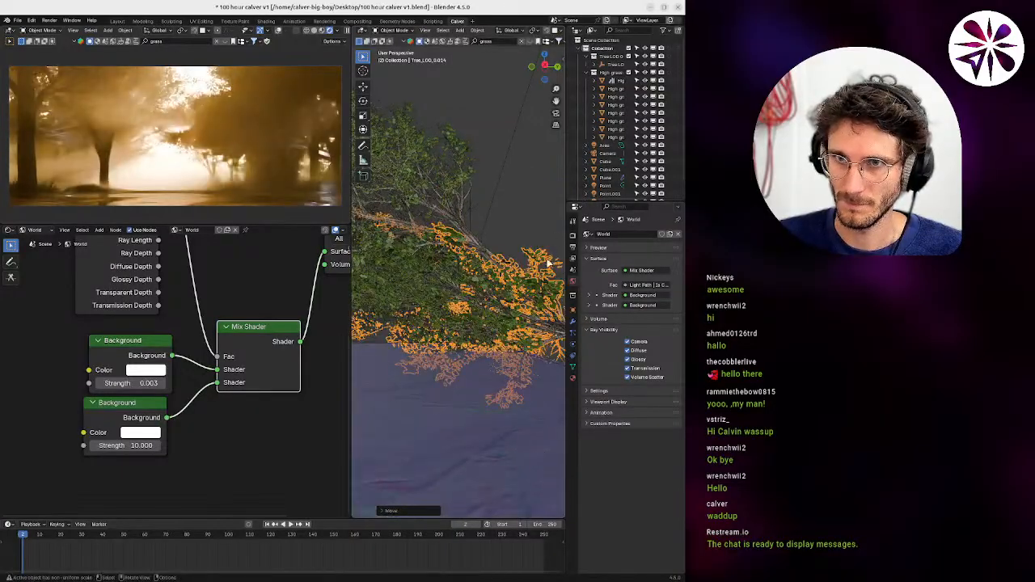
key(g)
click(533, 267)
Select the leaning tree above the flattened one, lower it toward the ground, and rotate it until its trunk is nearly horizontal.
click(478, 241)
key(g)
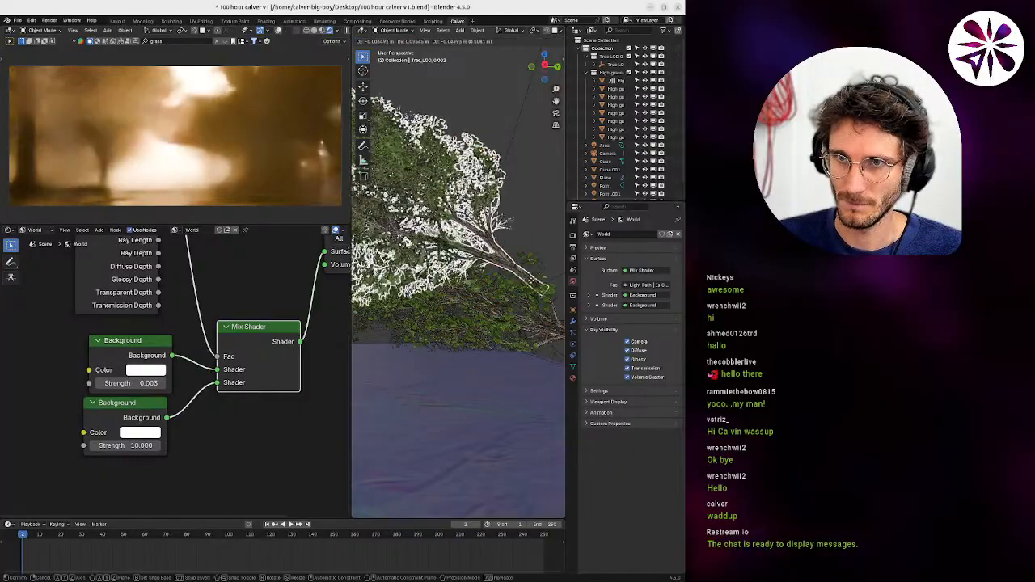
click(531, 287)
drag(557, 298, 479, 267)
key(r)
click(516, 246)
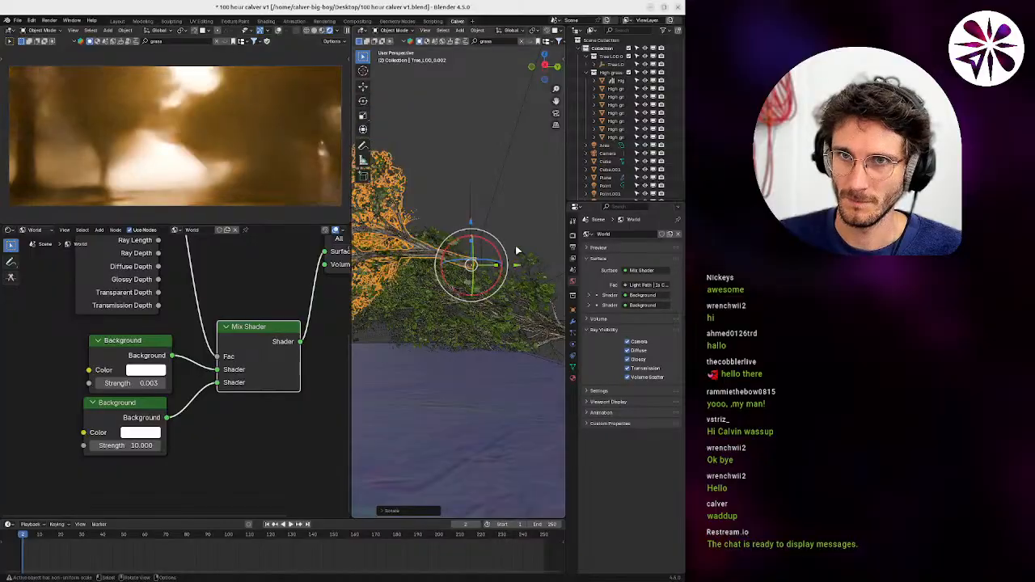
Fine-tune the position of the upper horizontal tree so it hangs above the flattened tree's foliage.
key(g)
click(504, 236)
key(g)
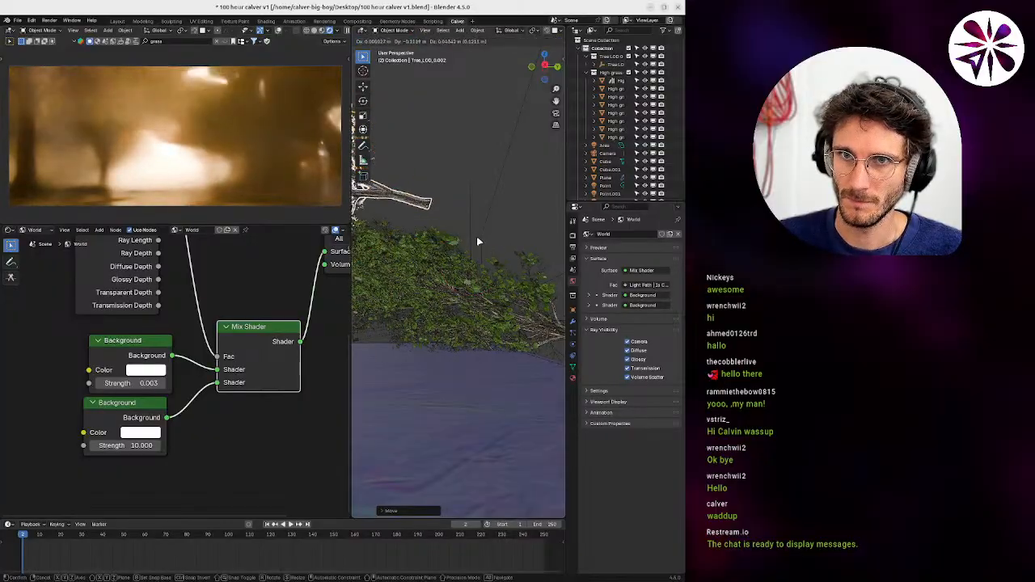
click(477, 240)
key(g)
click(517, 246)
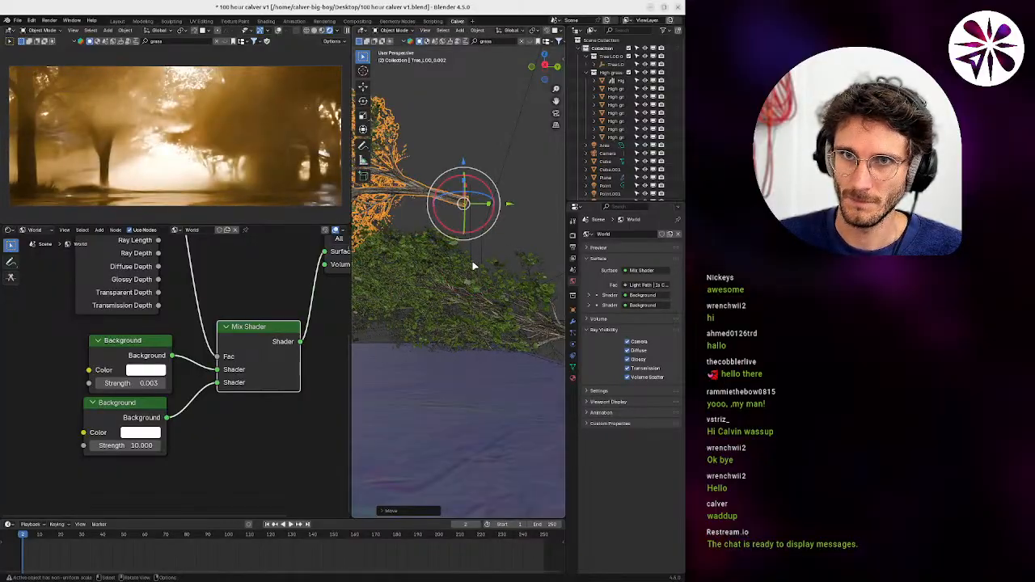
key(g)
click(499, 254)
key(g)
click(475, 254)
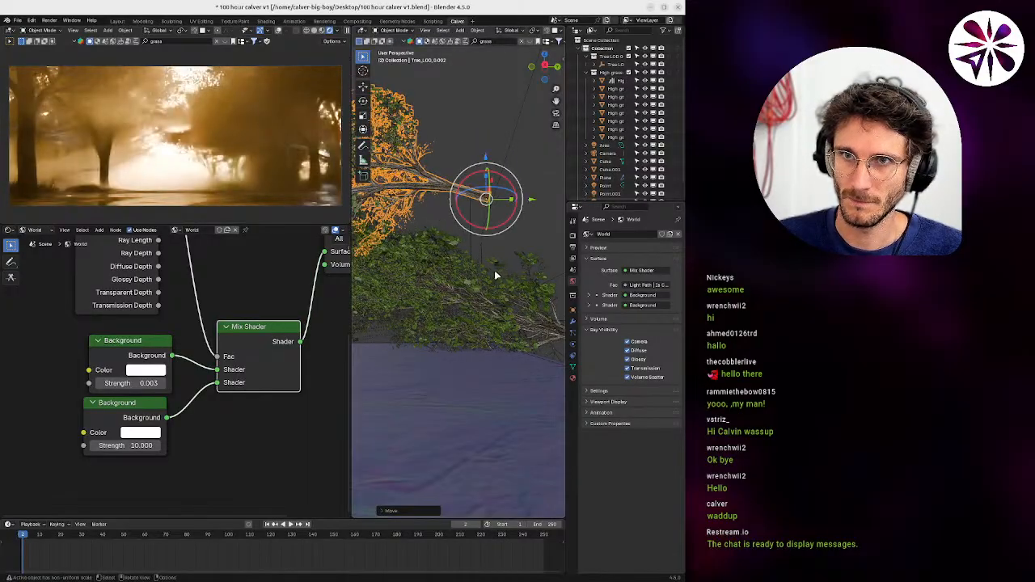
Select the flattened tree near the ground and make a linked duplicate of it.
click(484, 299)
middle_drag(467, 305, 458, 330)
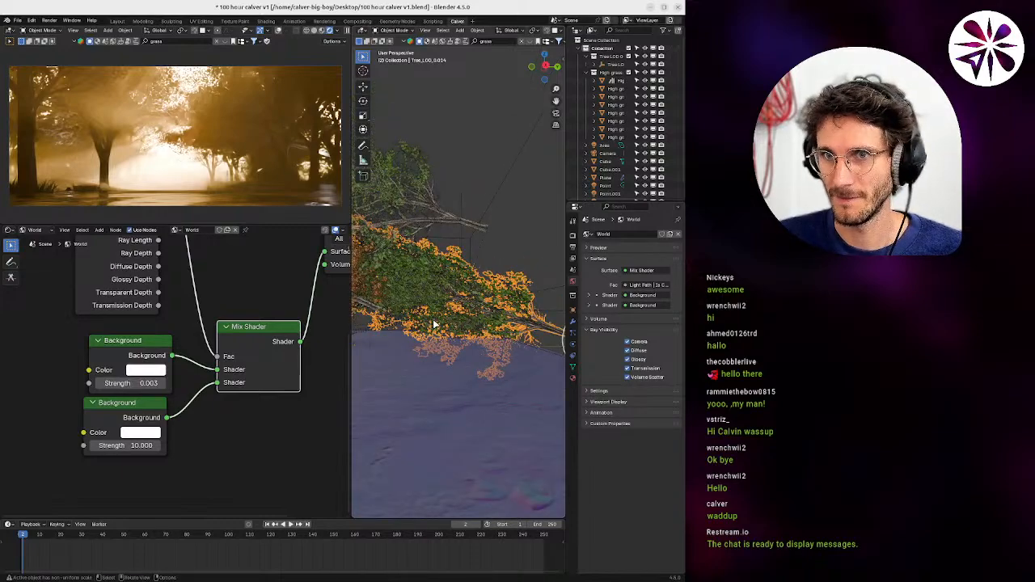
key(alt+d)
click(537, 289)
middle_drag(528, 301, 470, 313)
scroll(470, 314, down, 5)
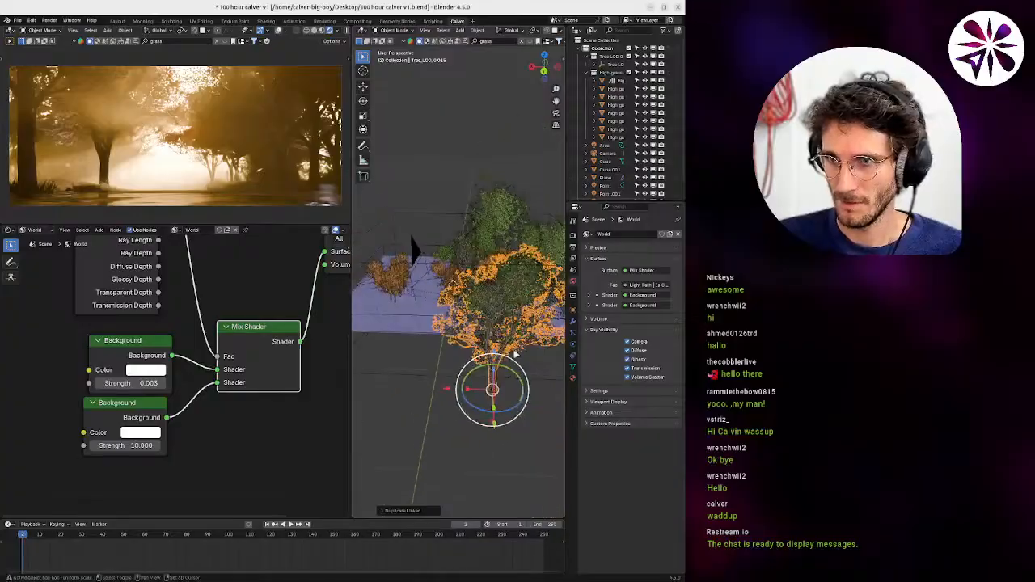
Move the new linked duplicate of the flattened tree to a fresh spot beside the other horizontal trees.
key(g)
click(532, 309)
mouse_move(532, 308)
middle_down()
mouse_move(483, 292)
mouse_move(525, 316)
middle_up()
key(g)
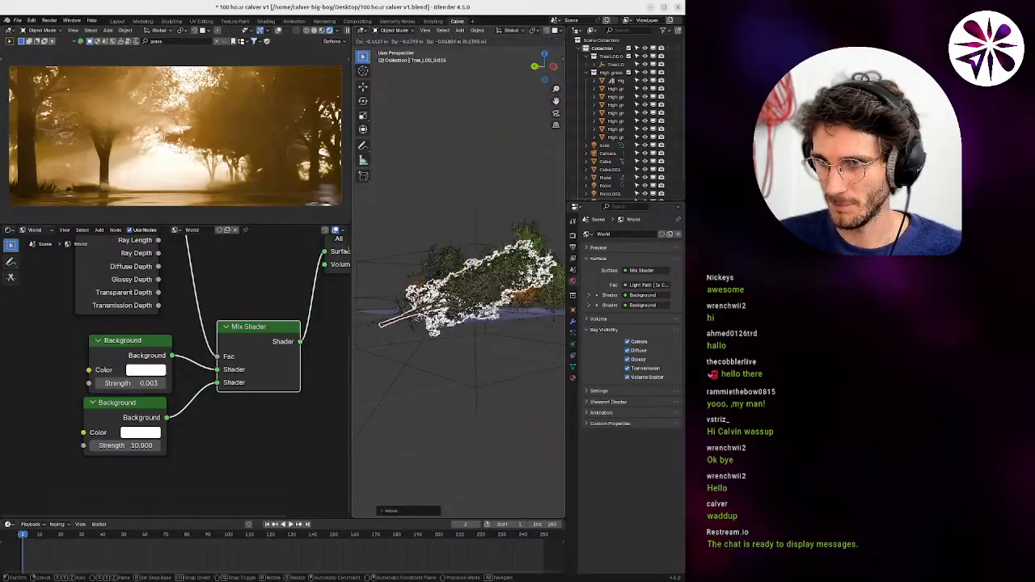
click(513, 312)
Rotate the duplicated tree freely so its foliage turns upward, and adjust its position to fill the right side of the camera view.
key(r)
key(r)
click(550, 319)
key(r)
click(516, 350)
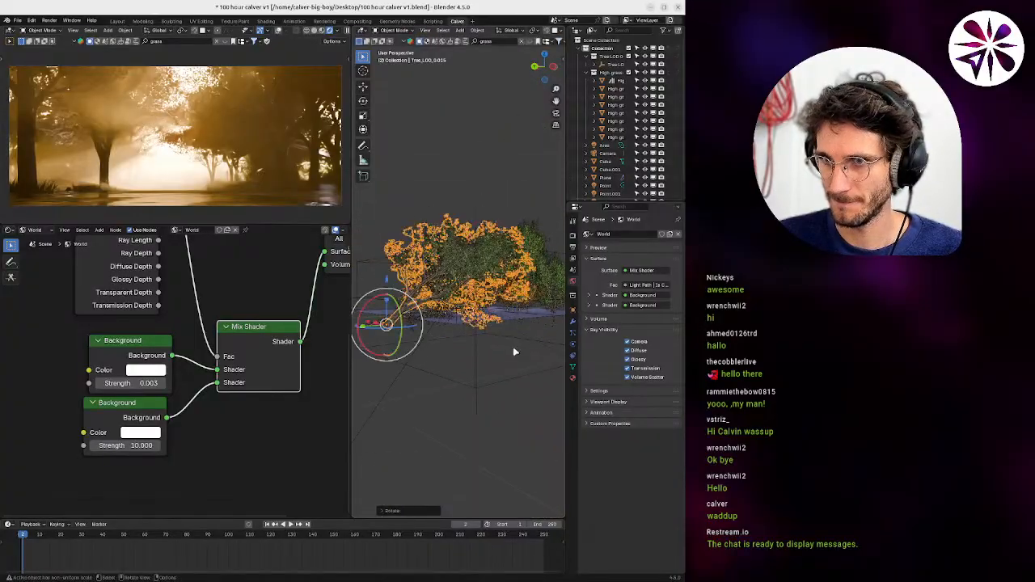
key(g)
click(531, 358)
key(KP_0)
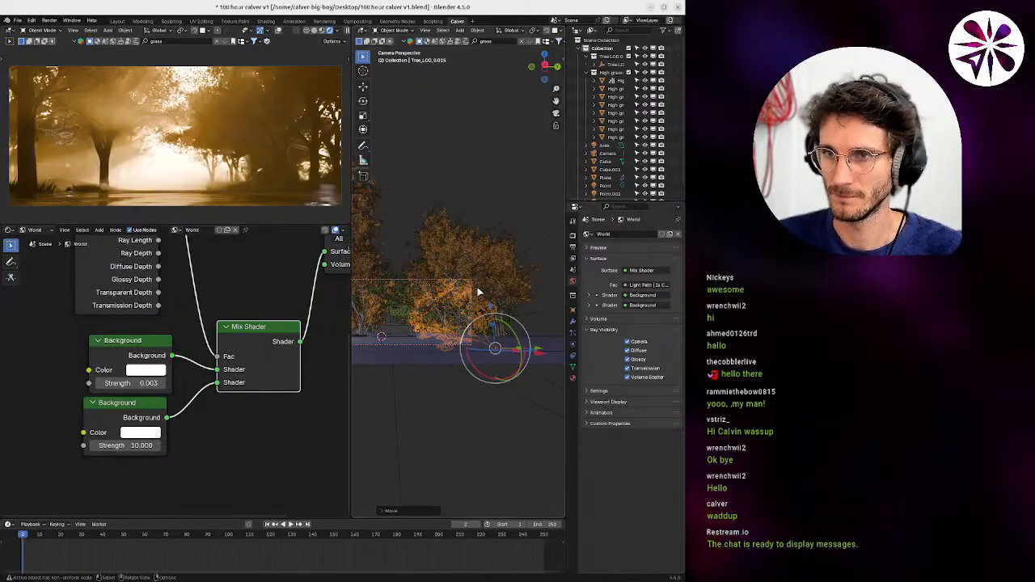
ctrl+middle_drag(458, 322, 465, 253)
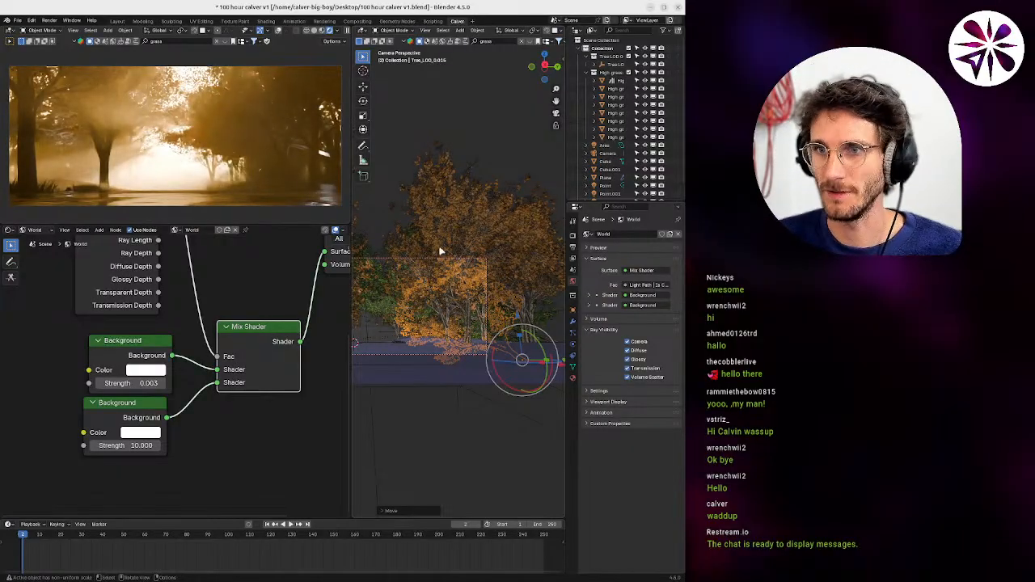
Select the Point light and try it at several positions among the trees to test its effect on the render.
click(606, 186)
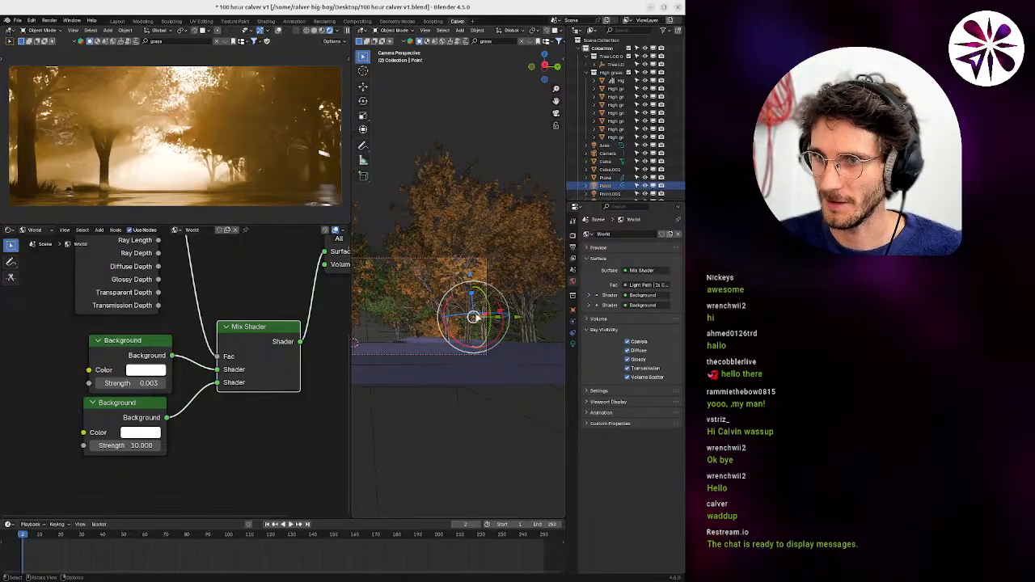
scroll(474, 321, up, 3)
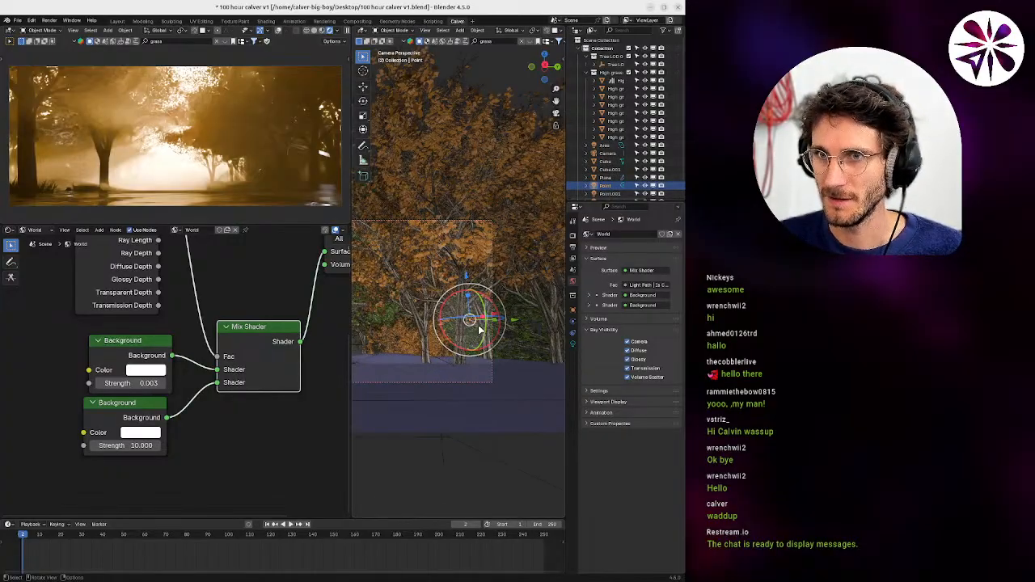
key(g)
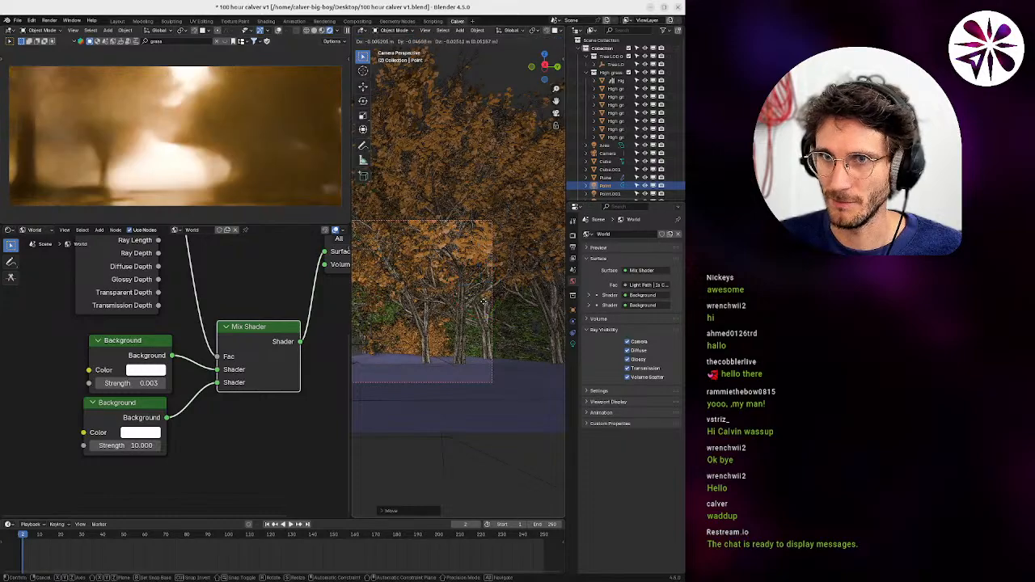
click(482, 299)
key(g)
click(477, 330)
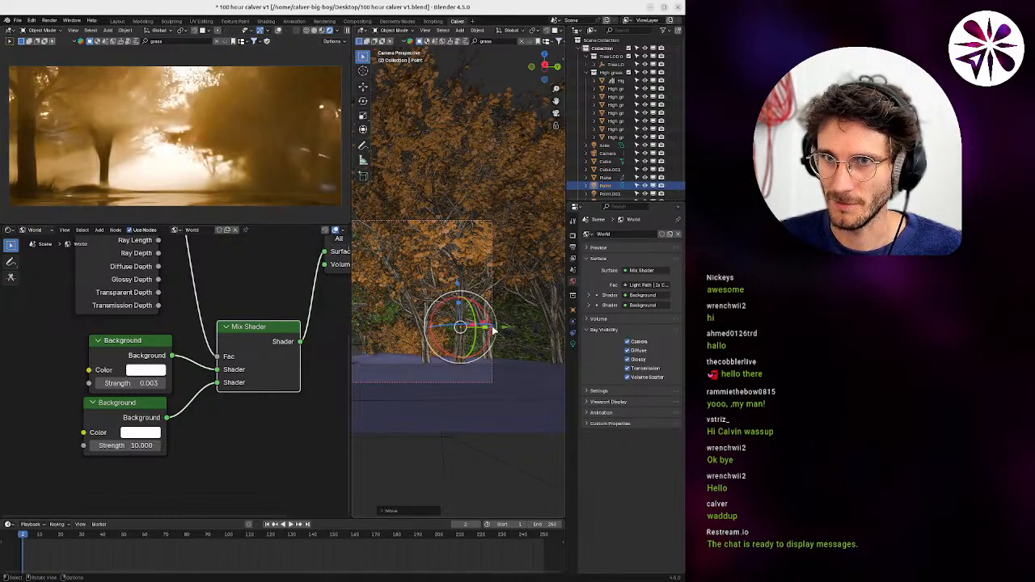
key(g)
click(476, 325)
key(g)
click(466, 321)
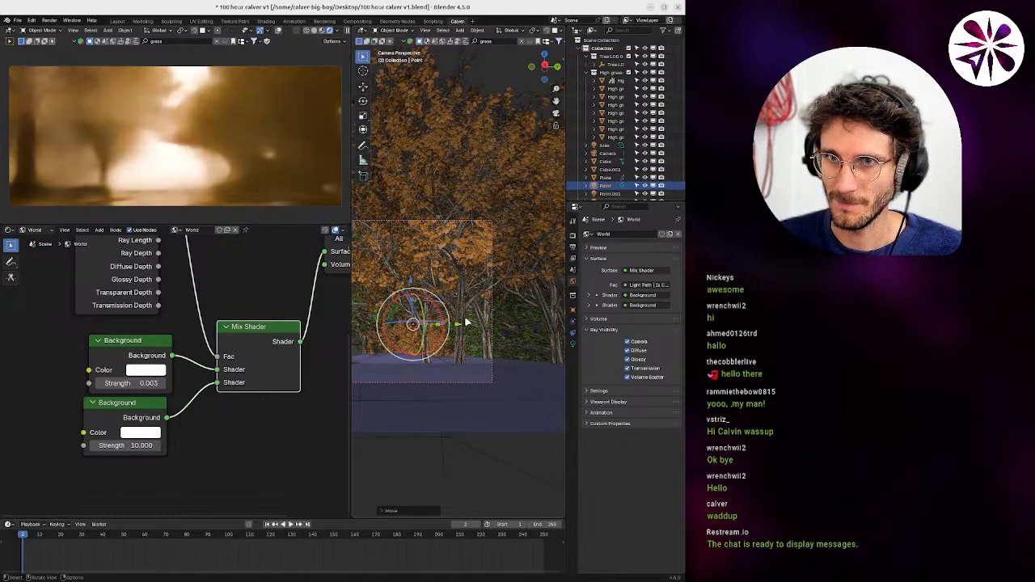
key(g)
click(455, 304)
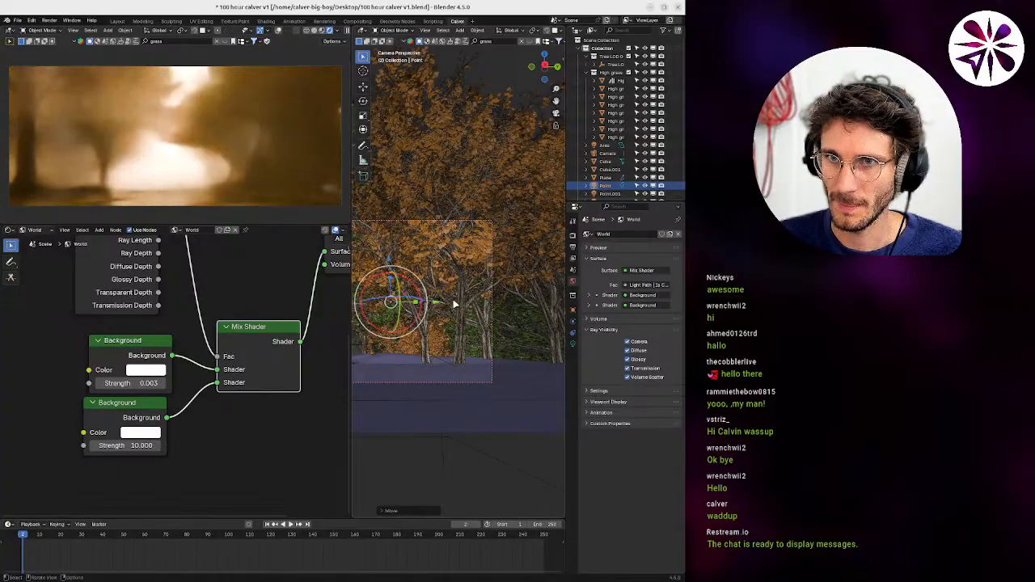
key(g)
click(437, 279)
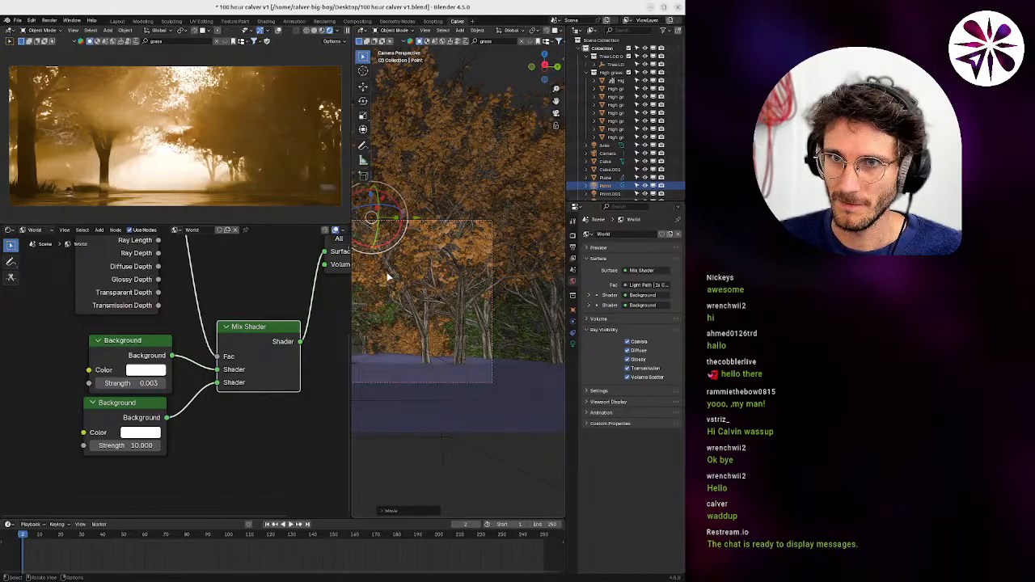
Delete the point lights Point, Point.001 and Point.002, shifting Point.001 out of frame to test its effect before removing it.
key(Delete)
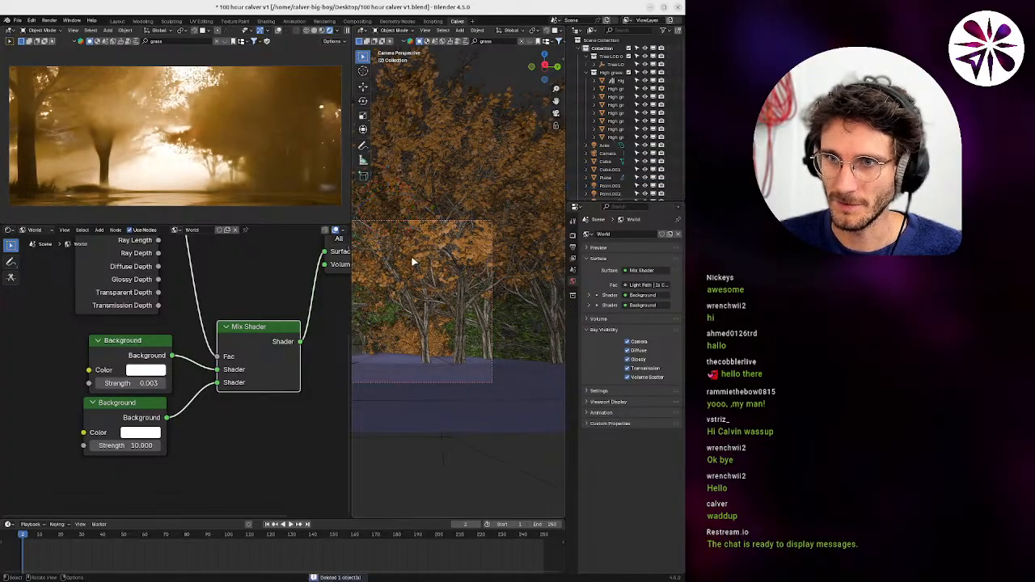
click(608, 187)
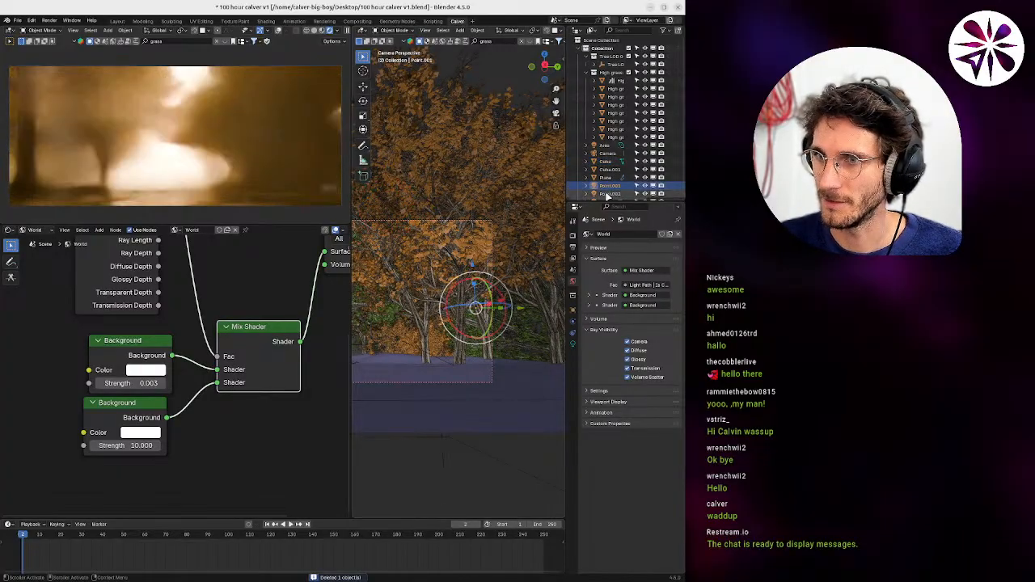
drag(496, 294, 597, 346)
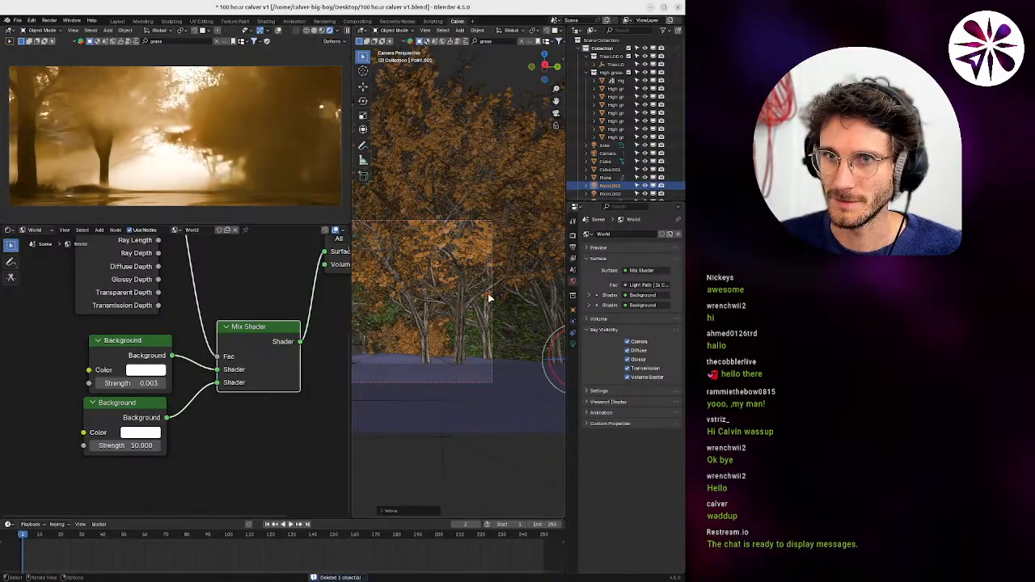
key(Delete)
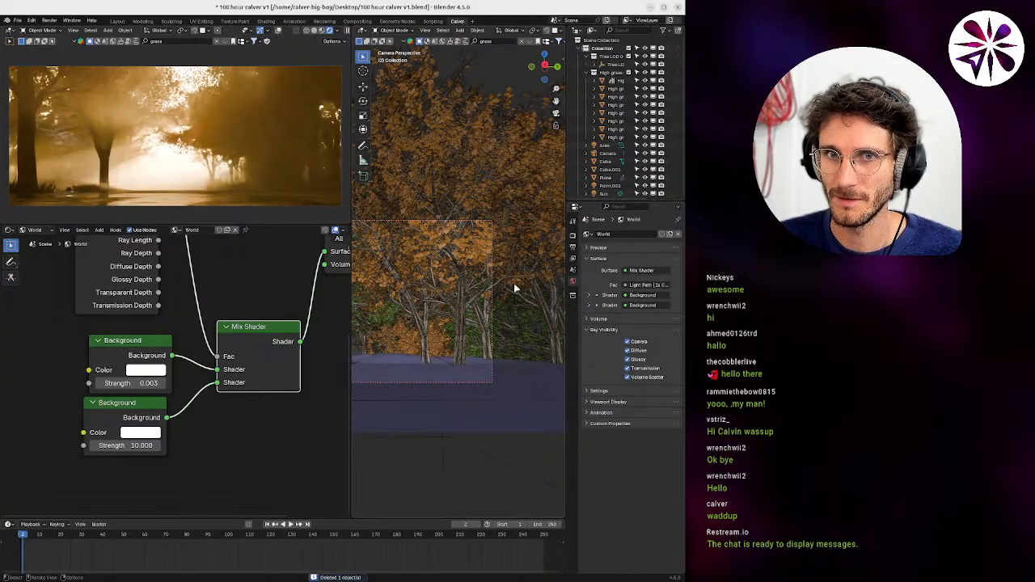
click(608, 186)
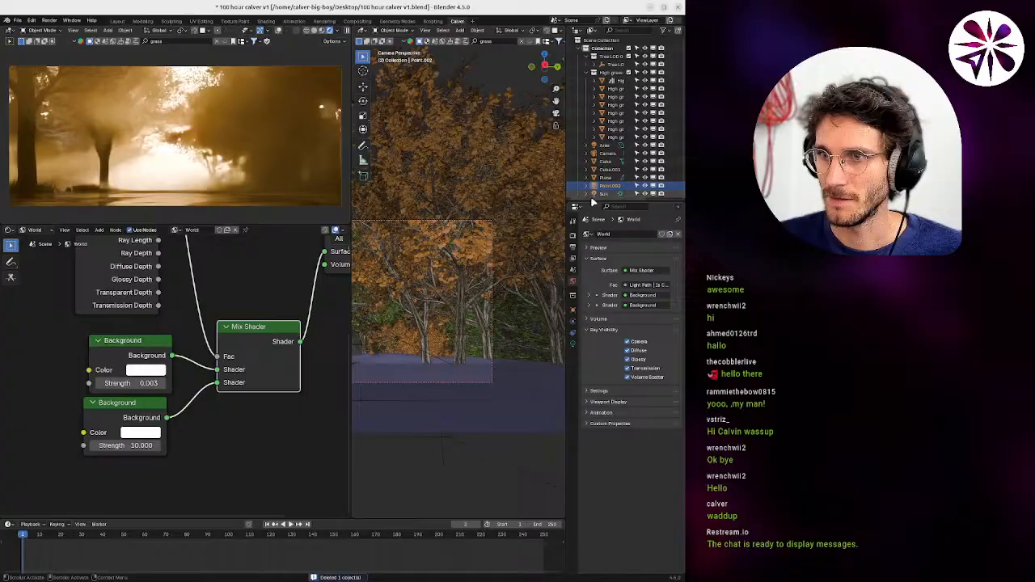
key(x)
click(466, 300)
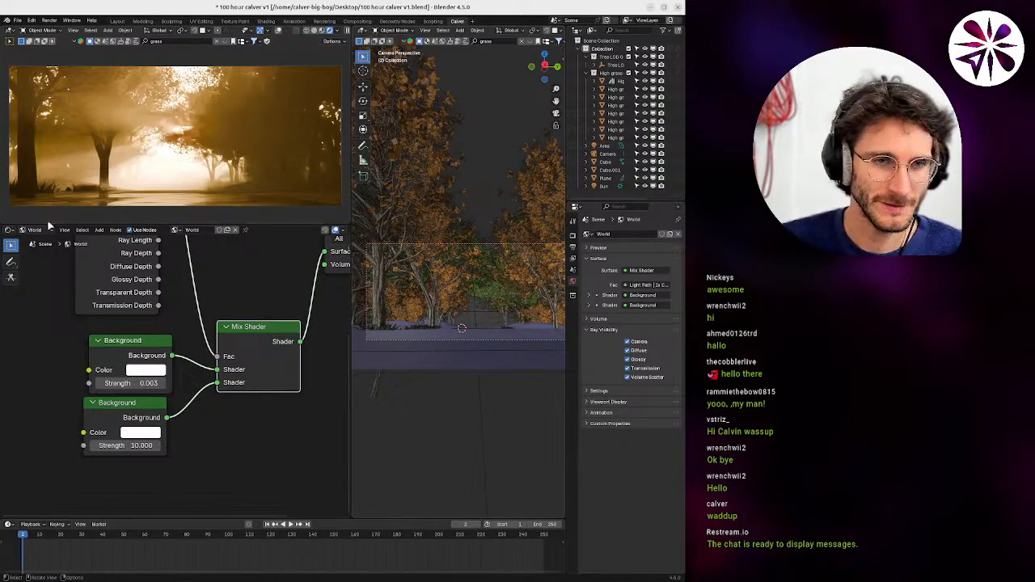
Compare the render with the forest reference image in Discord, and select the Area light back in Blender.
super+drag(2, 267, 485, 485)
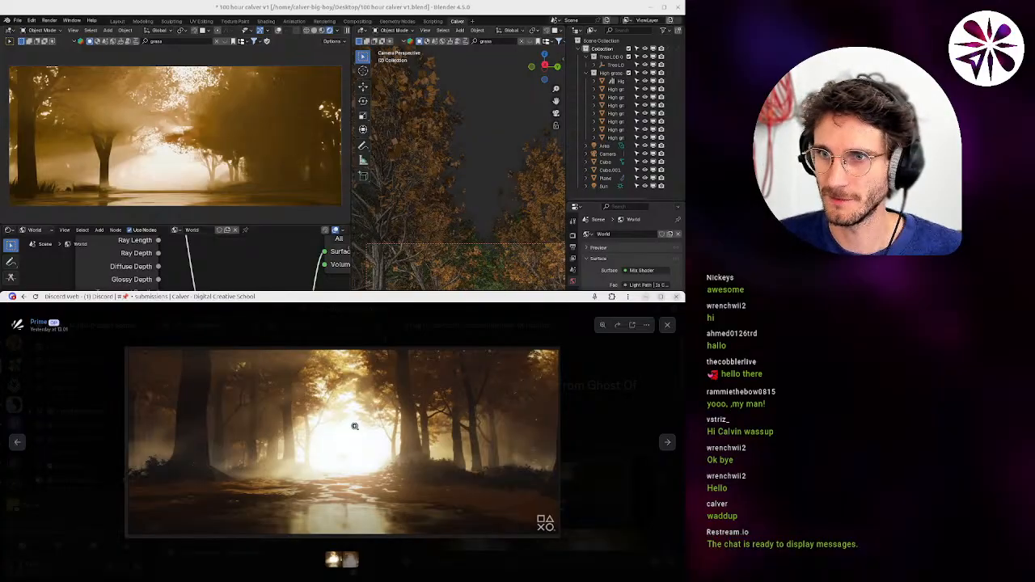
click(501, 17)
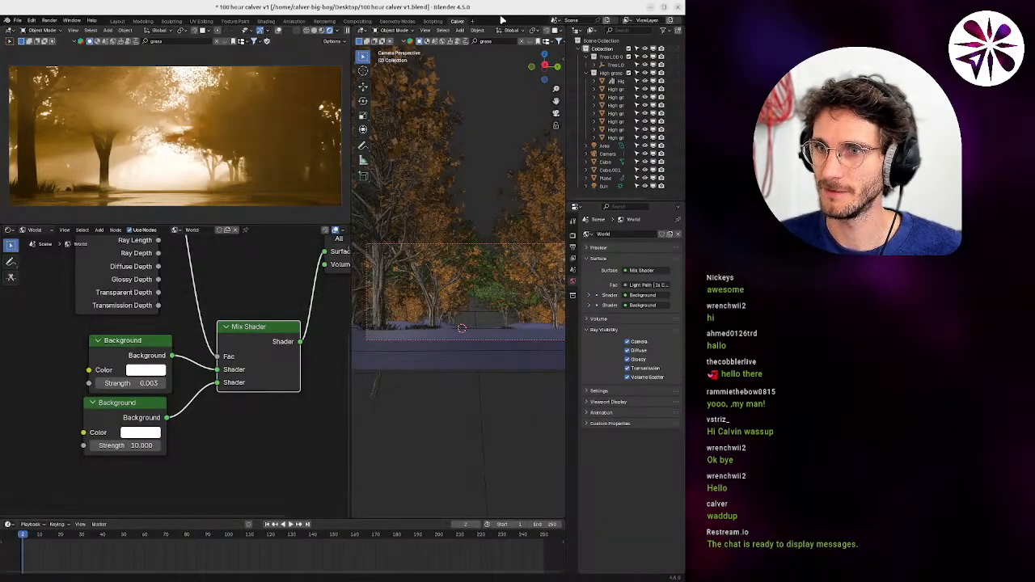
click(610, 170)
click(607, 146)
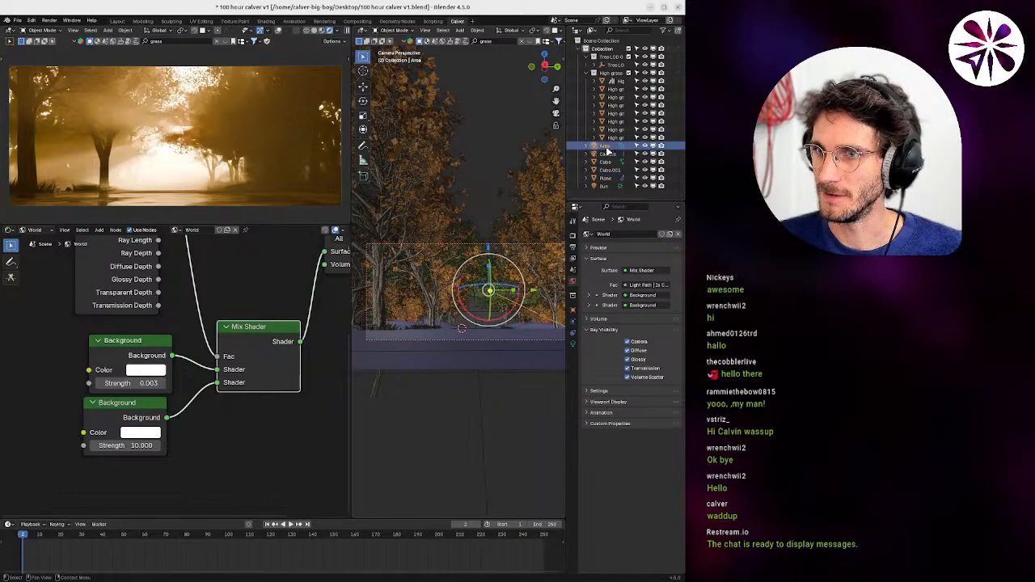
Reposition the Area light in small moves, placing it slightly further left and higher in the gap between the trees.
key(g)
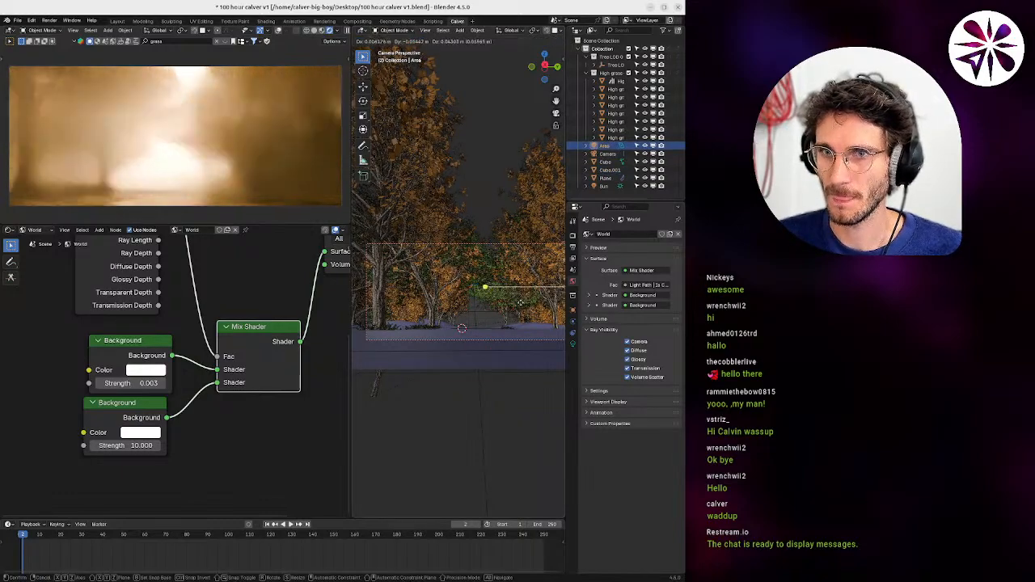
click(518, 303)
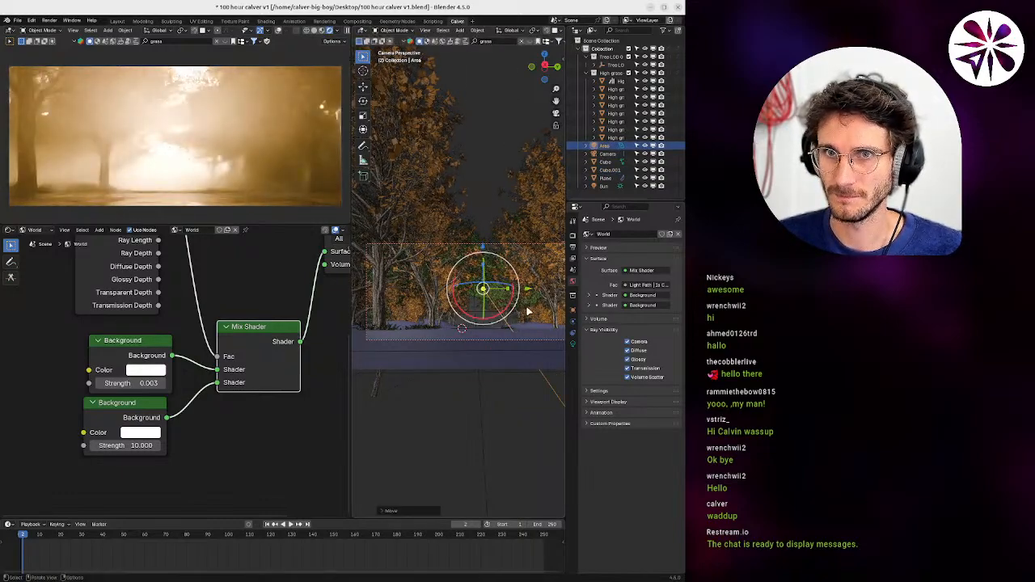
key(g)
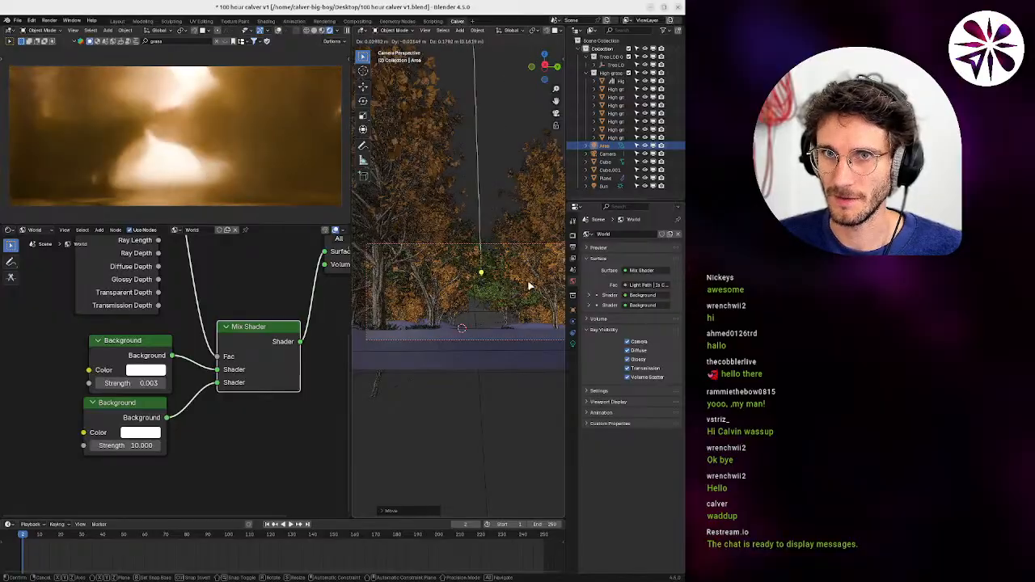
click(533, 293)
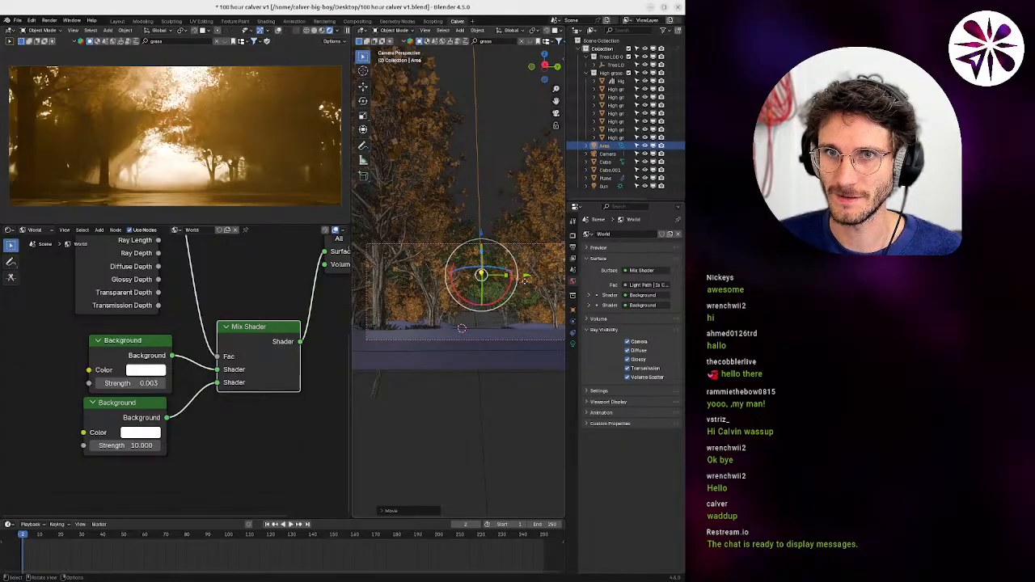
key(g)
click(507, 317)
key(g)
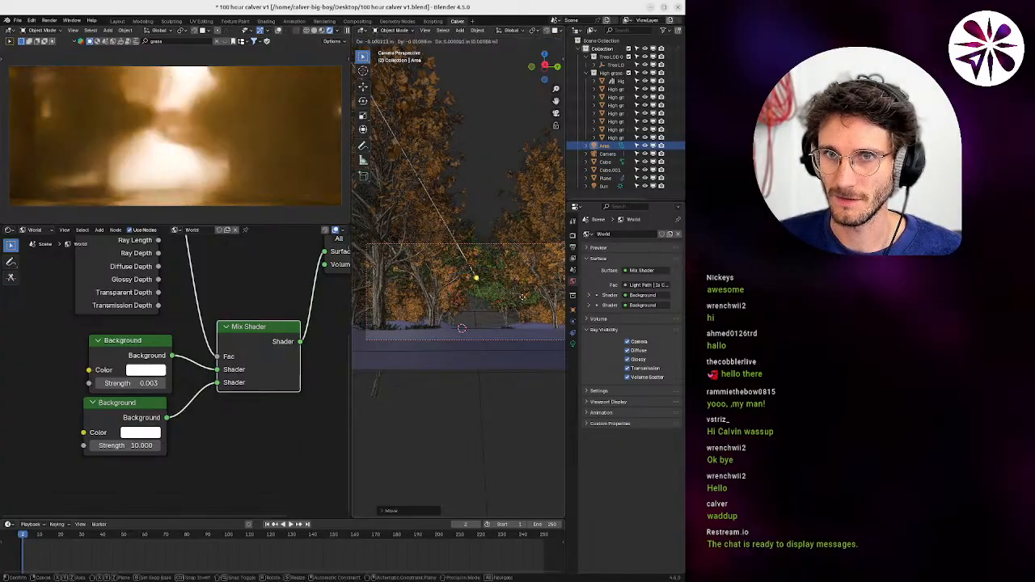
click(521, 301)
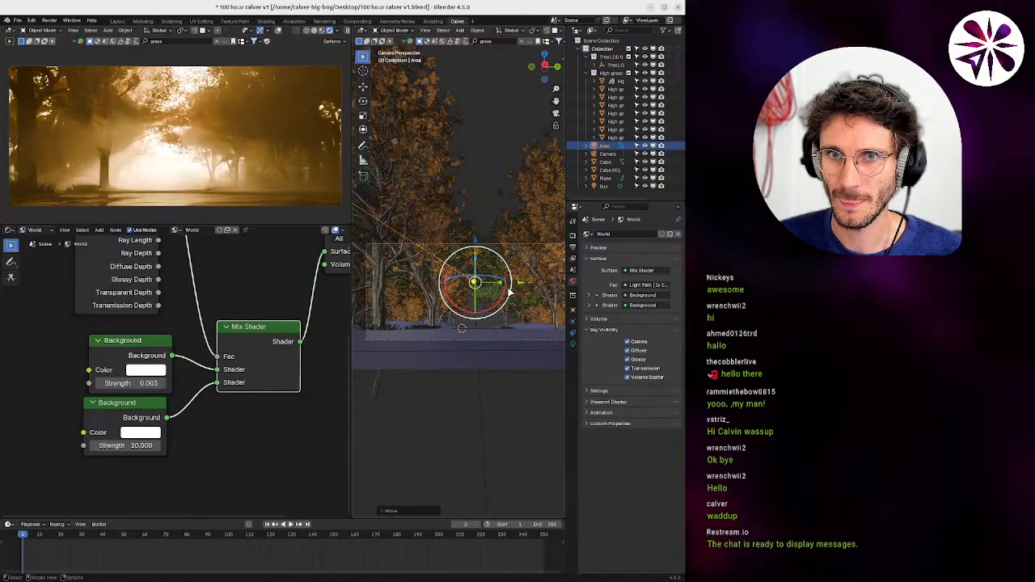
key(g)
click(510, 303)
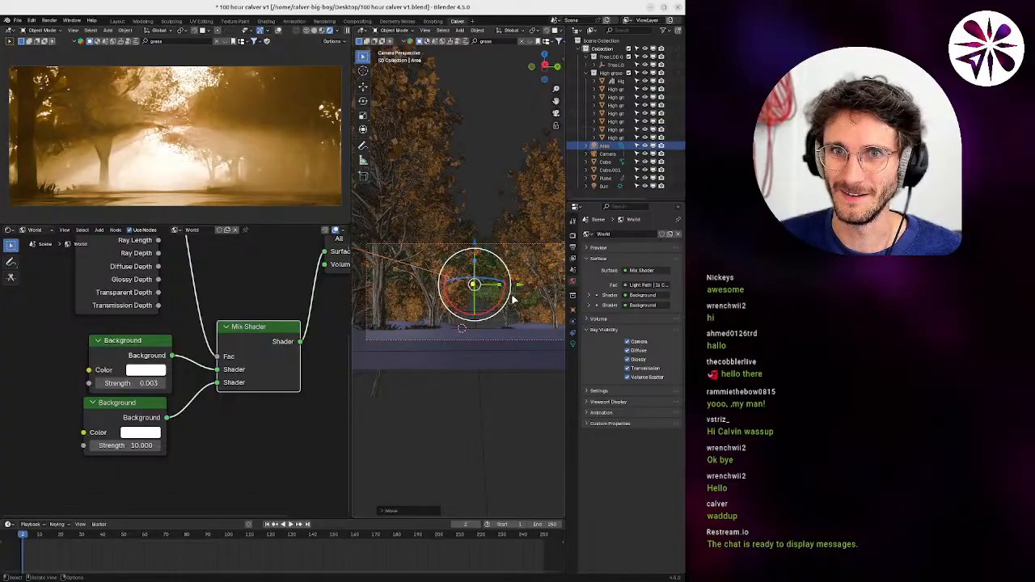
key(g)
click(512, 286)
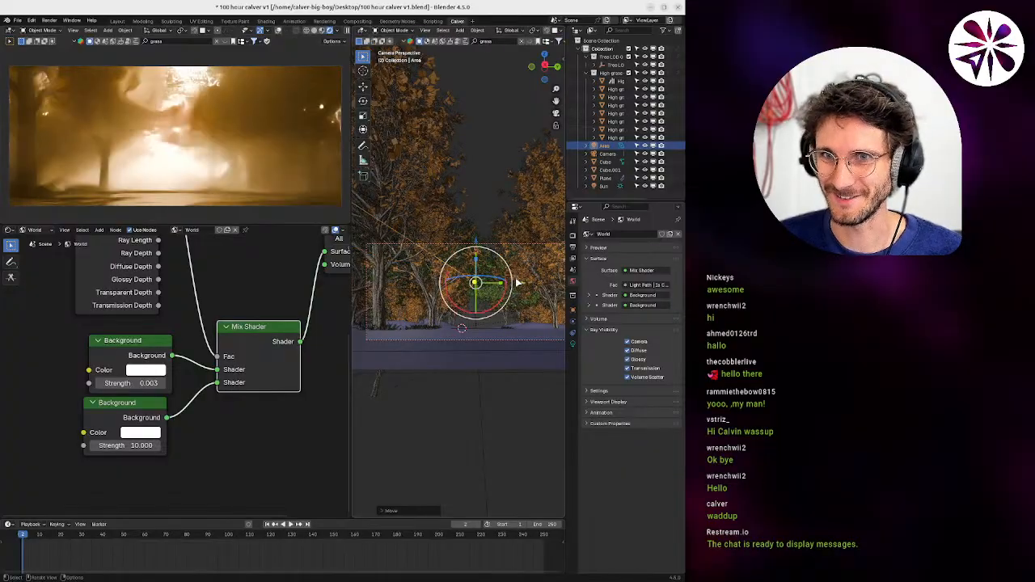
Rotate the Area light freely in two passes to change the direction it shines through the fog.
key(r)
key(r)
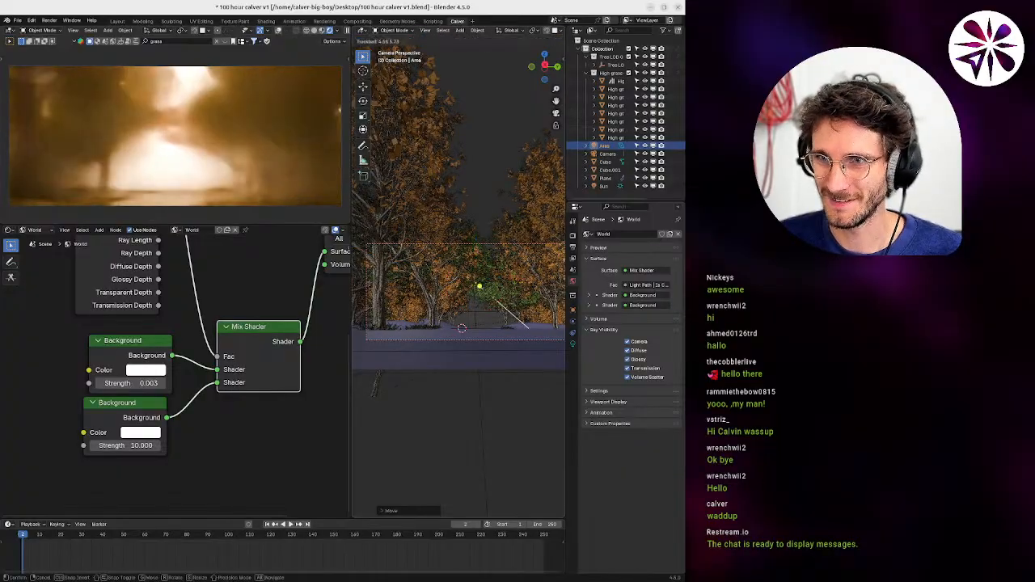
click(529, 258)
key(r)
key(r)
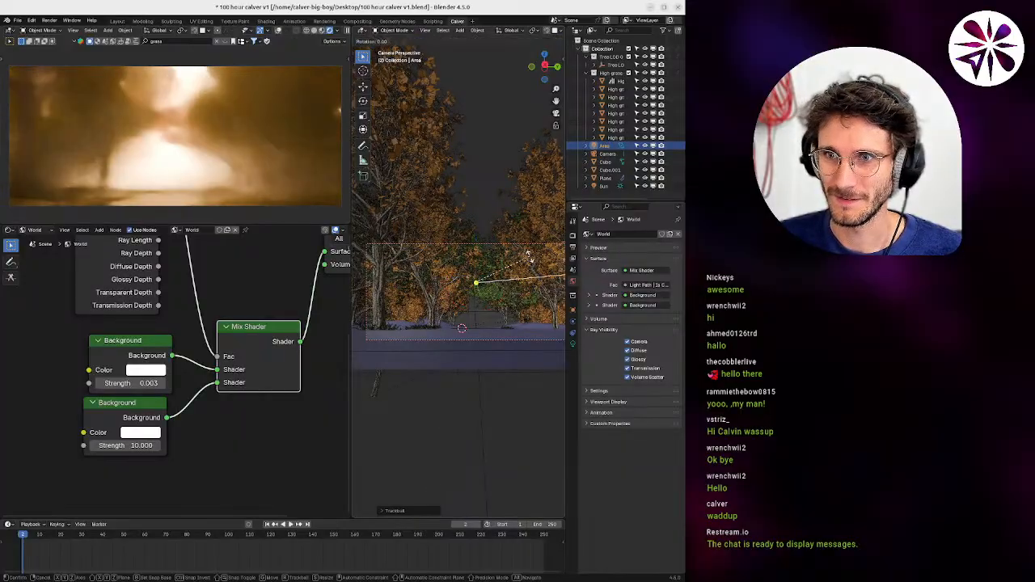
click(539, 257)
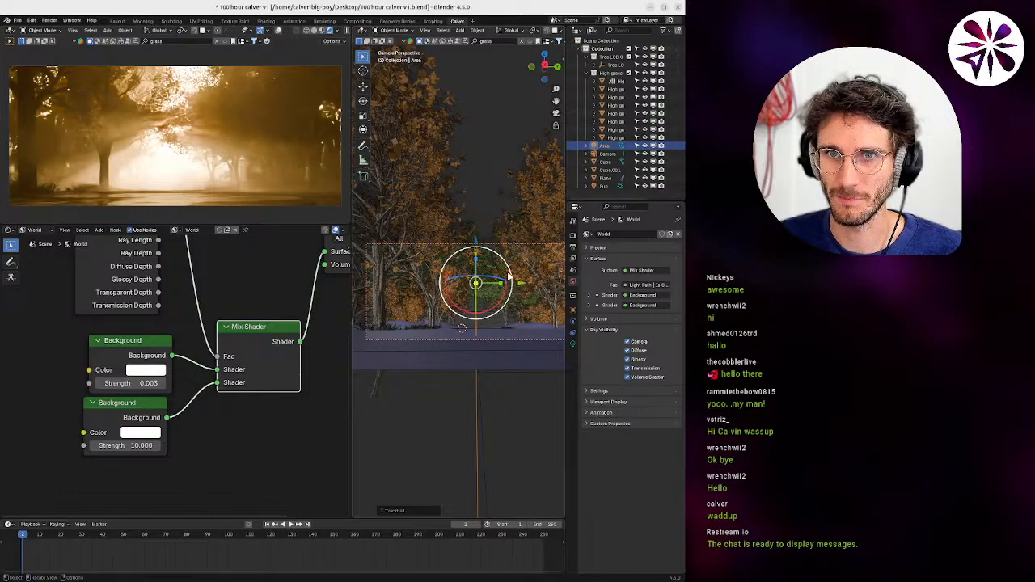
Nudge the Area light's position and raise it toward the upper part of the gap between the trees.
key(g)
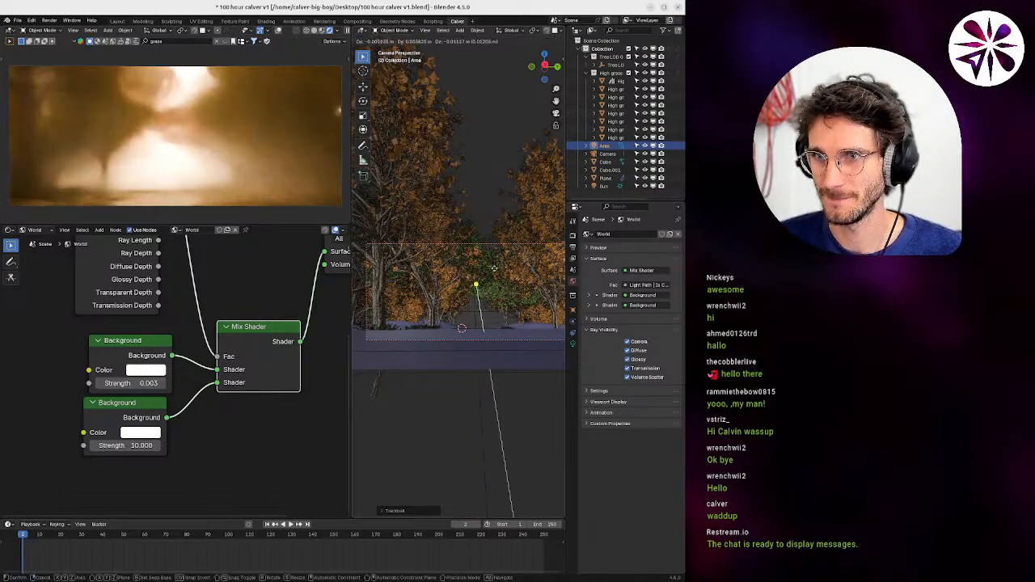
click(498, 278)
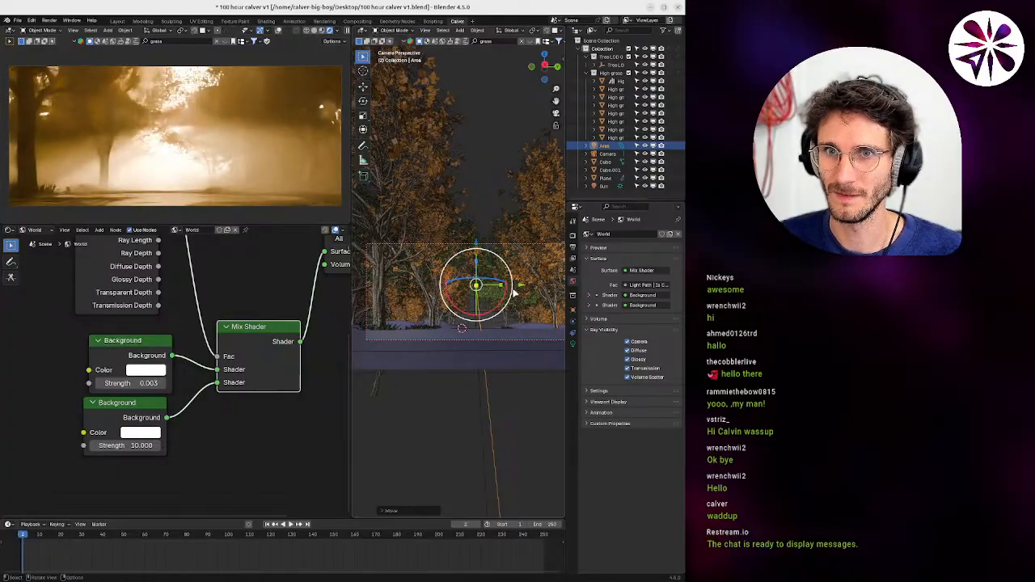
key(g)
click(509, 271)
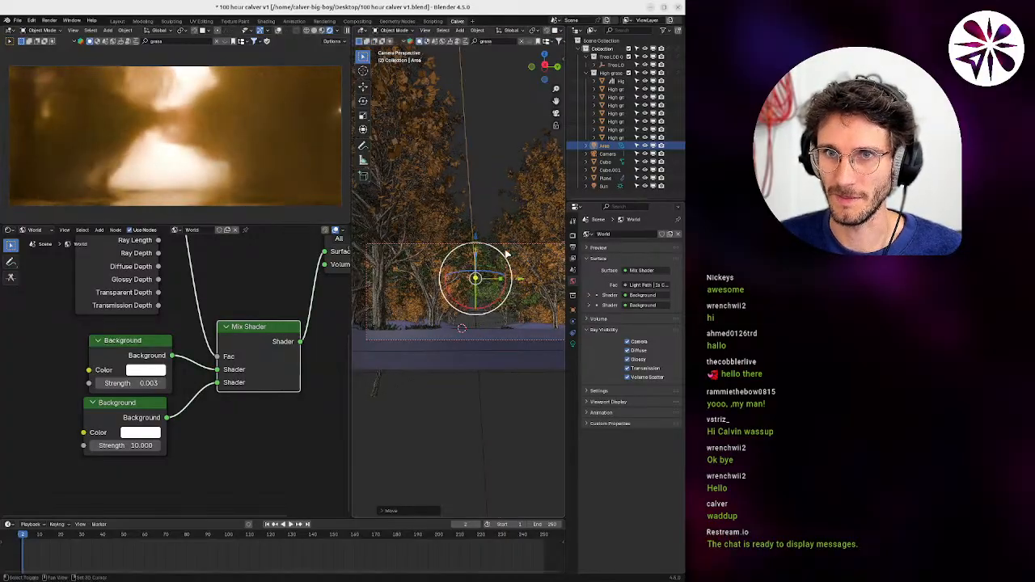
key(g)
click(510, 251)
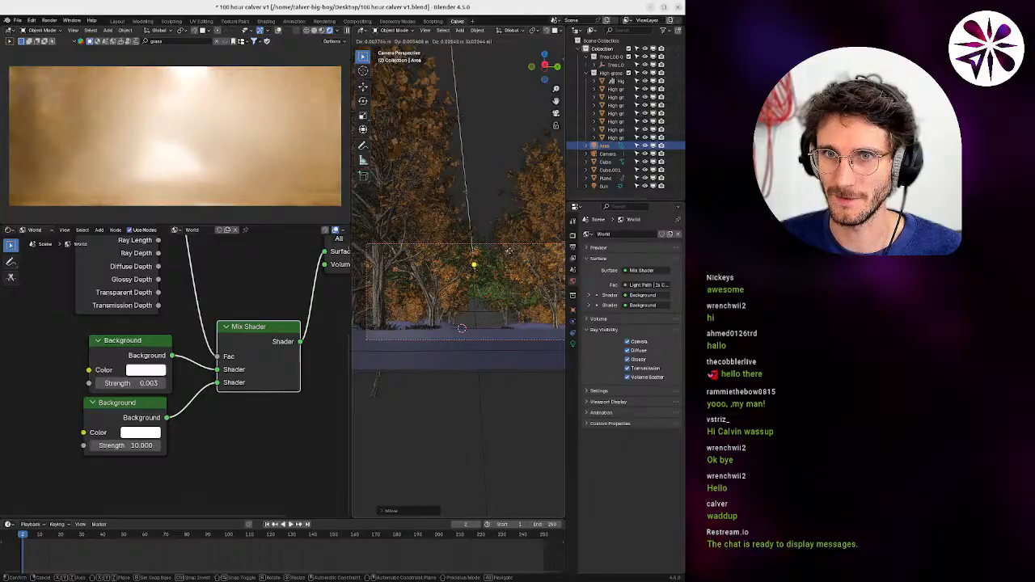
Reposition the Area light in several small moves, settling it lower in the gap between the trees.
key(g)
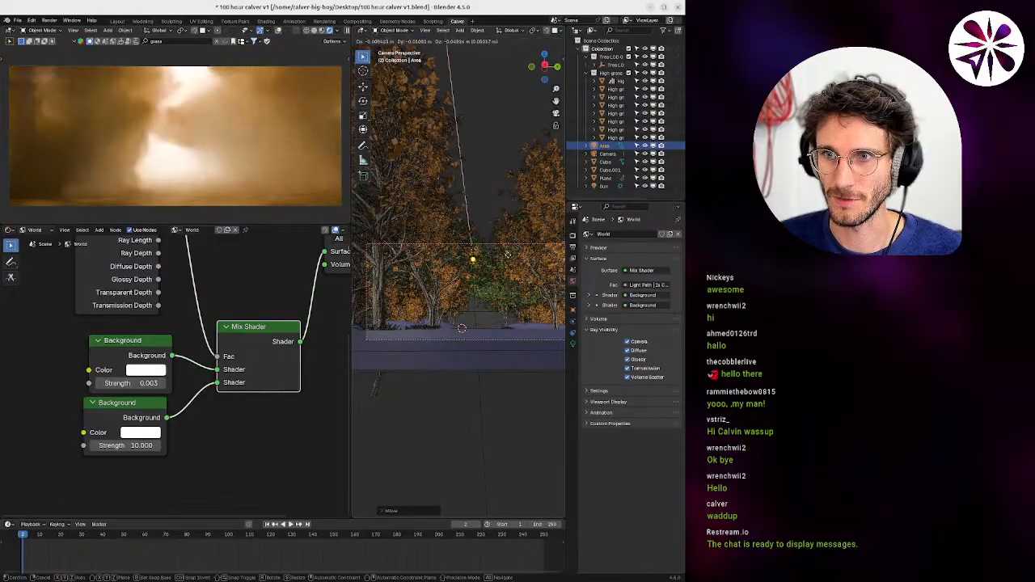
click(508, 273)
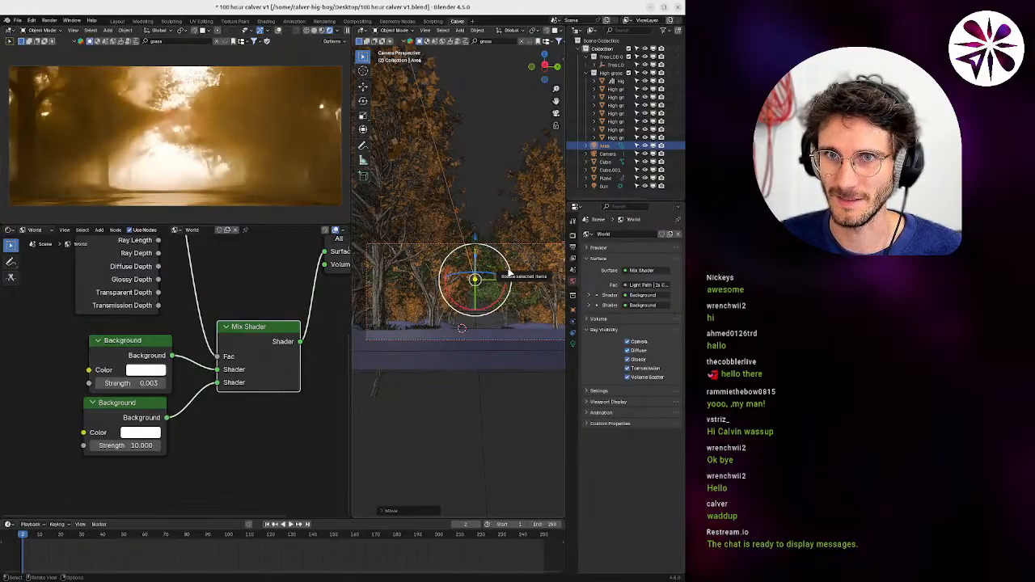
key(g)
click(510, 280)
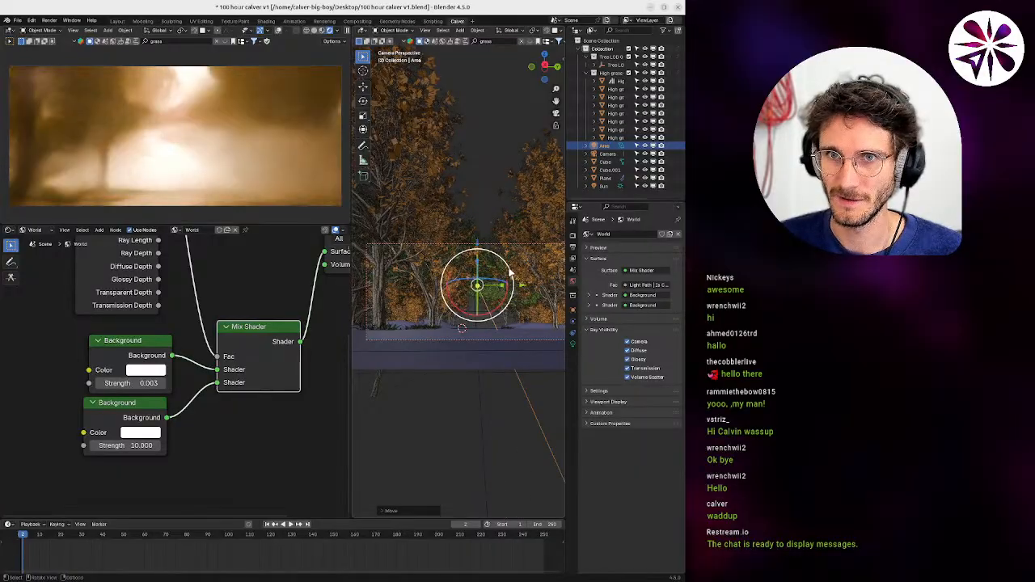
key(g)
click(508, 273)
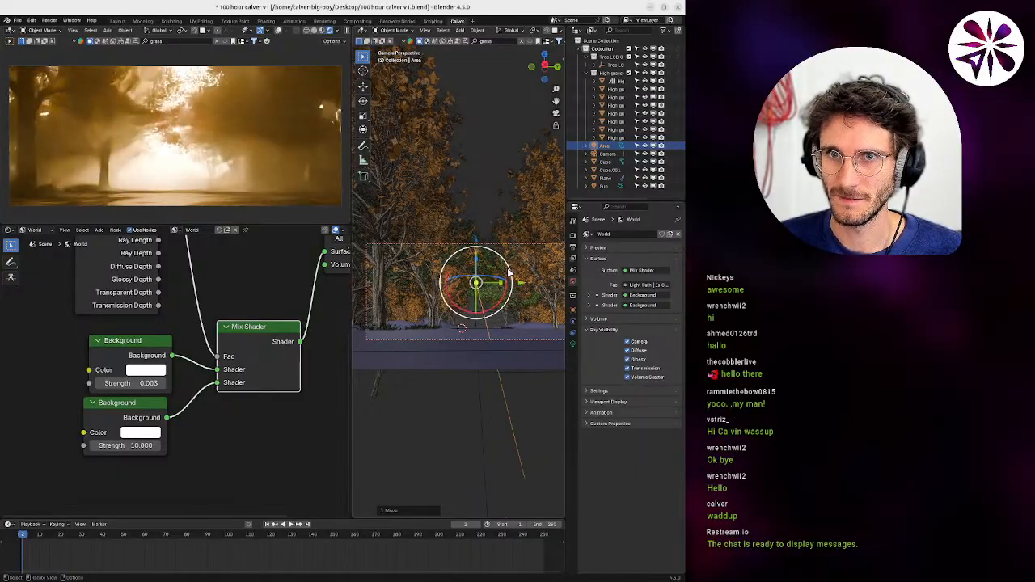
key(g)
click(515, 275)
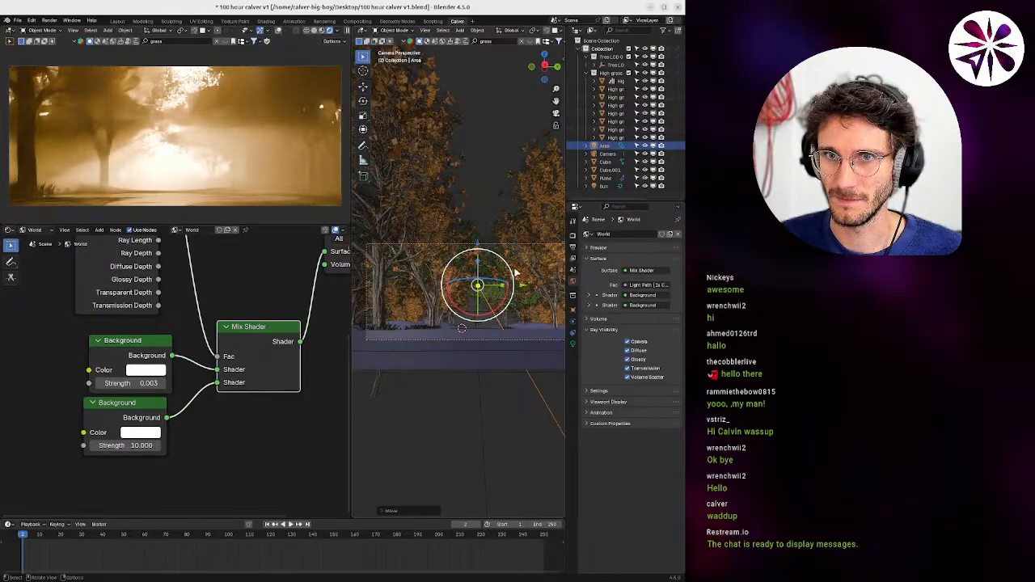
key(g)
click(510, 275)
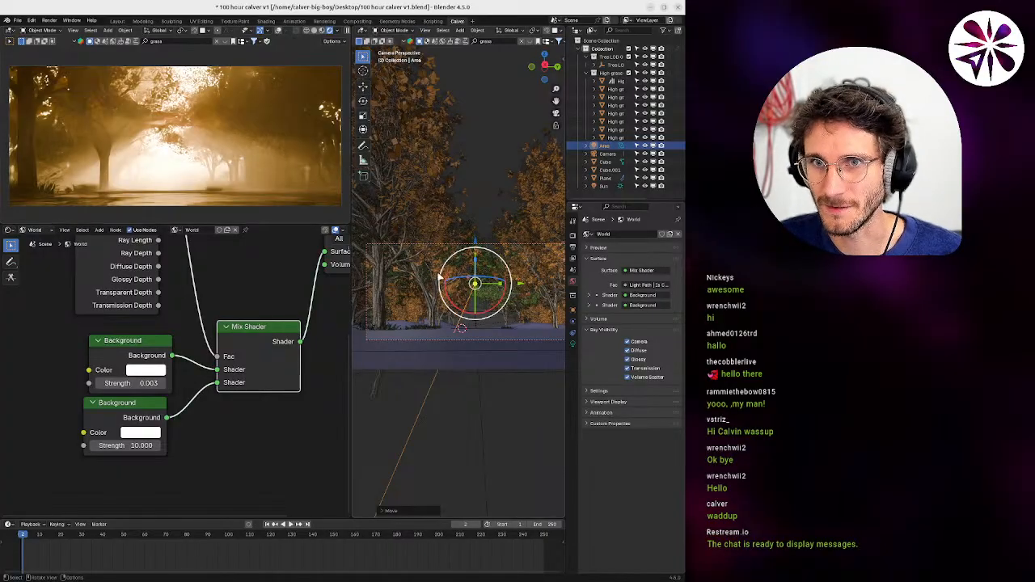
Move the grass clump standing on the open ground across toward the nearby orange-leaved tree.
middle_drag(439, 275, 477, 338)
scroll(485, 319, up, 3)
click(500, 317)
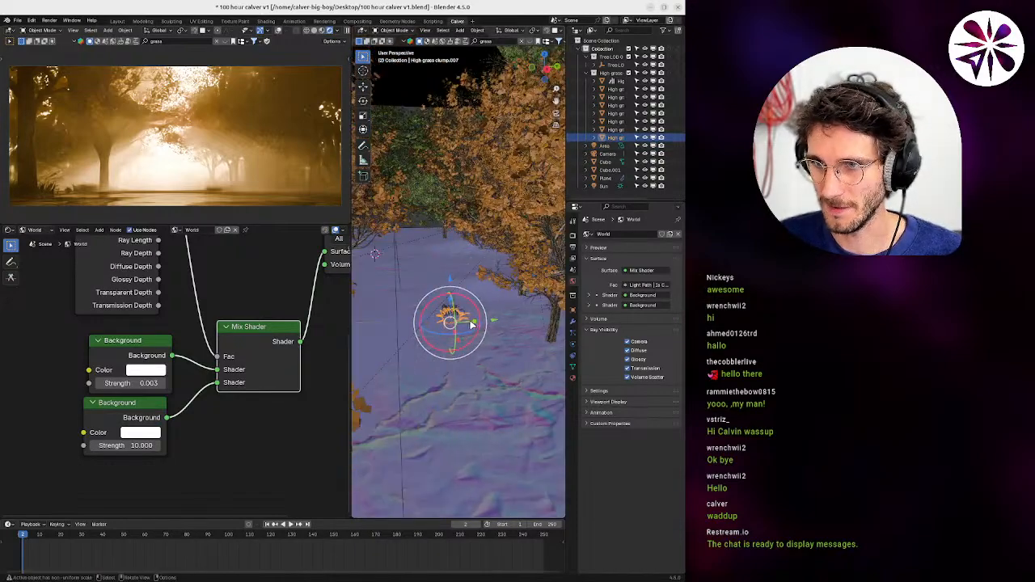
key(g)
click(514, 323)
key(g)
click(519, 343)
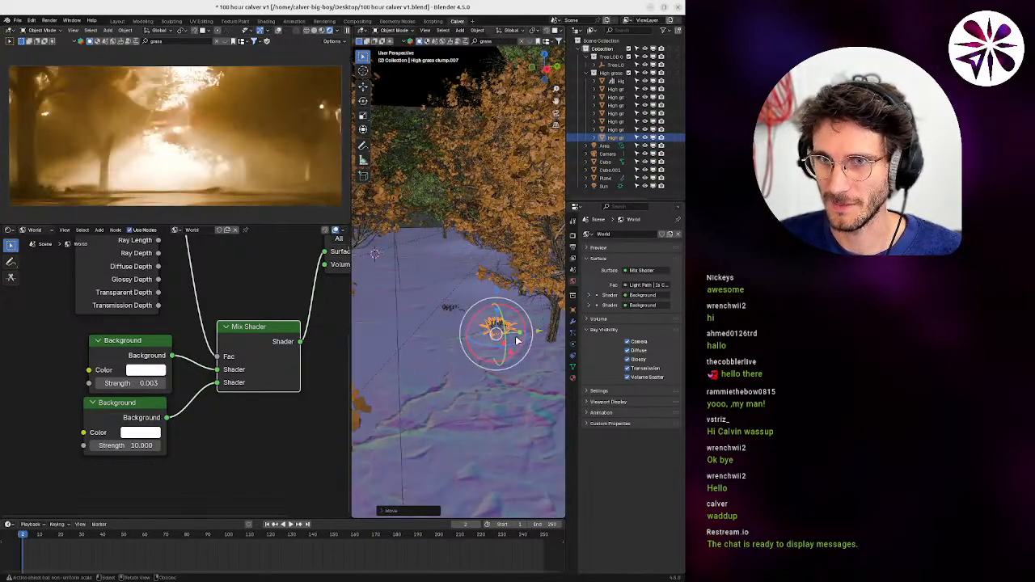
Move the remaining grass clump from the open ground to the base of the orange-leaved tree.
click(449, 310)
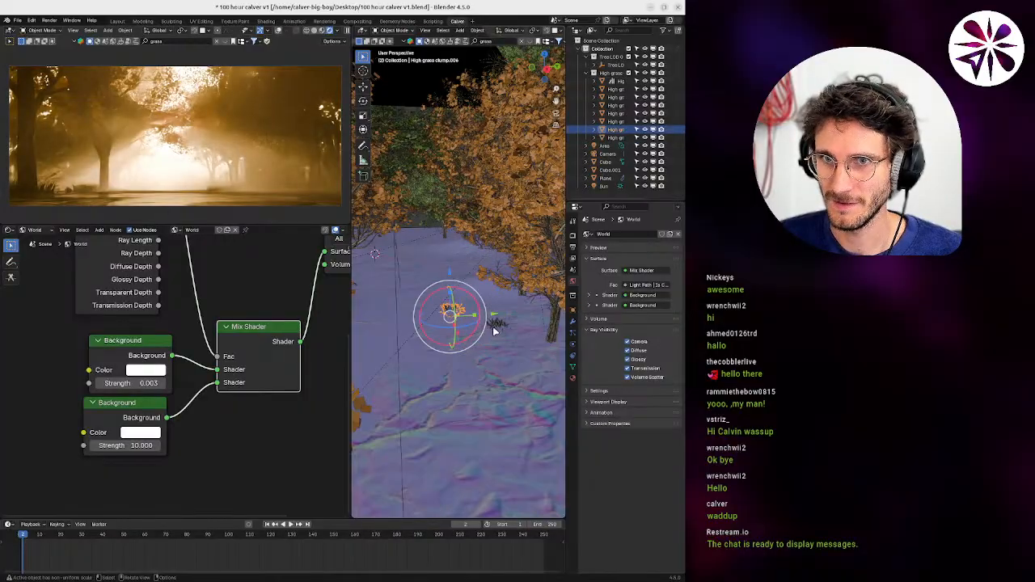
key(g)
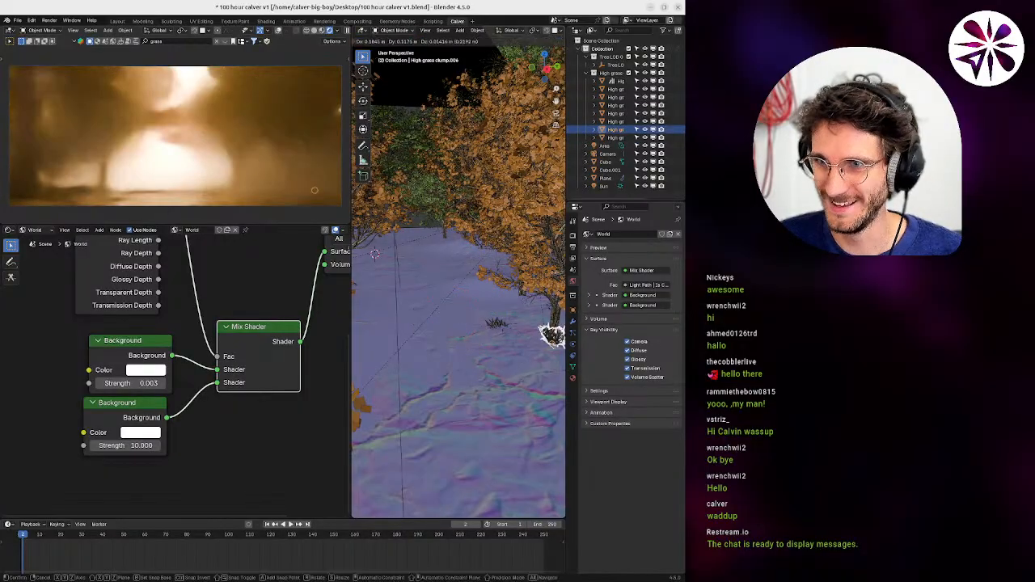
click(550, 340)
key(g)
click(527, 350)
Rescale the two neighbouring grass clumps on the ground one after the other, in the horizontal plane only.
middle_drag(527, 350, 429, 336)
click(443, 348)
key(s)
key(shift+z)
click(422, 342)
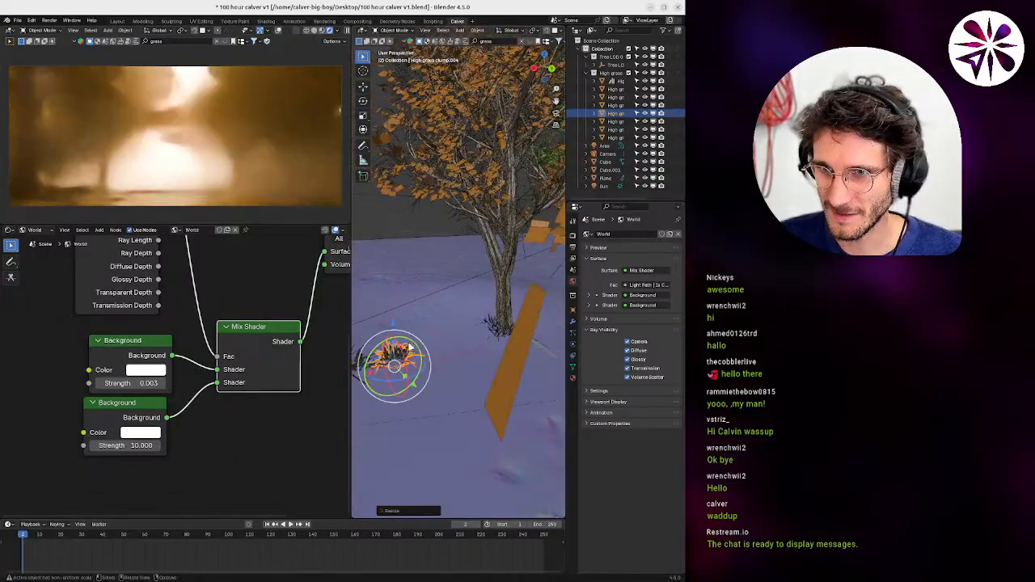
click(363, 366)
key(s)
key(shift+z)
click(469, 353)
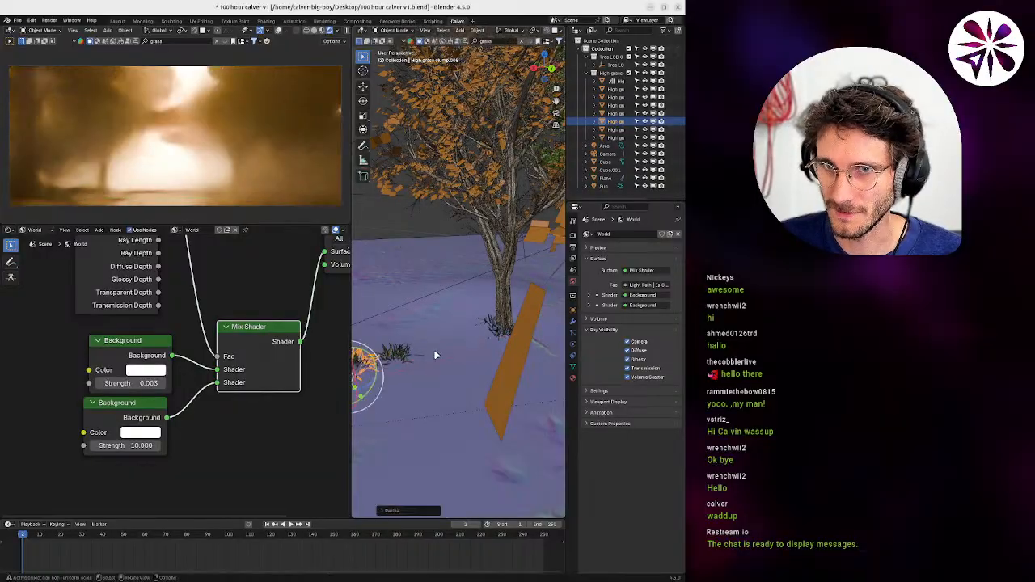
Select both grass clumps at the foot of the foreground tree and rescale them together.
middle_drag(430, 342, 466, 332)
click(467, 331)
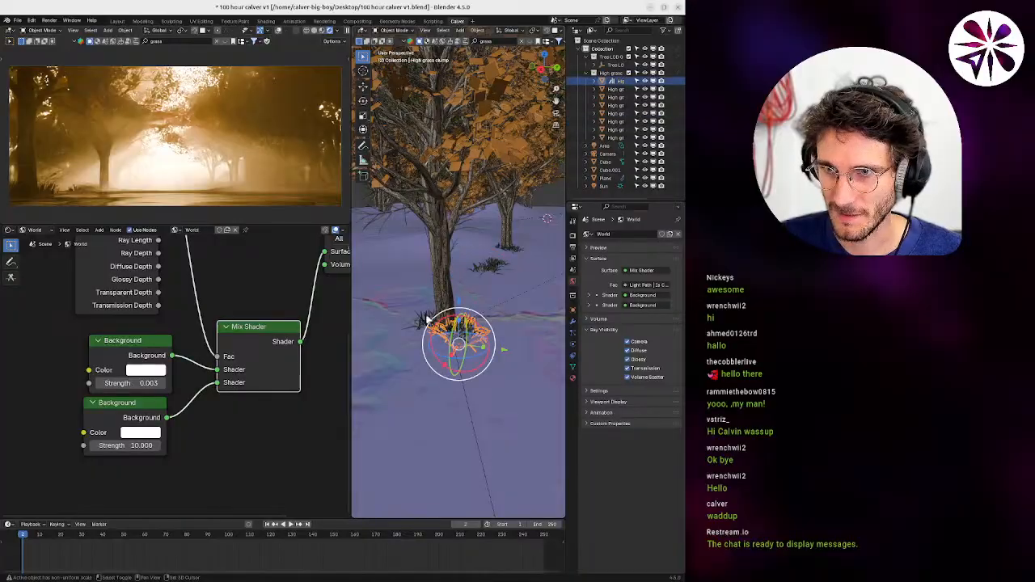
shift+click(437, 326)
key(s)
click(497, 339)
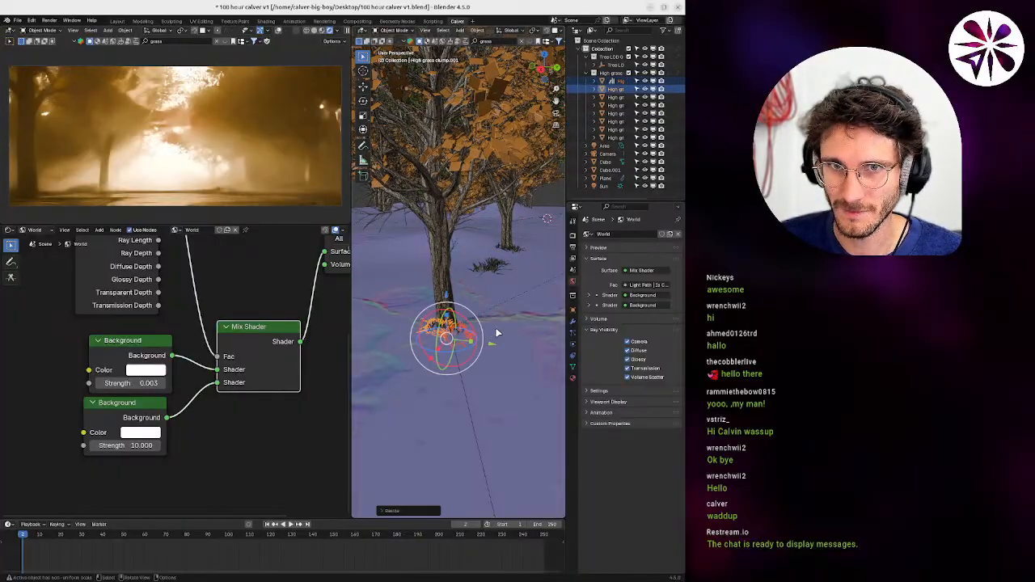
Create linked duplicates of the two clumps in front of the trunk and rotate them around the Z axis.
key(alt+d)
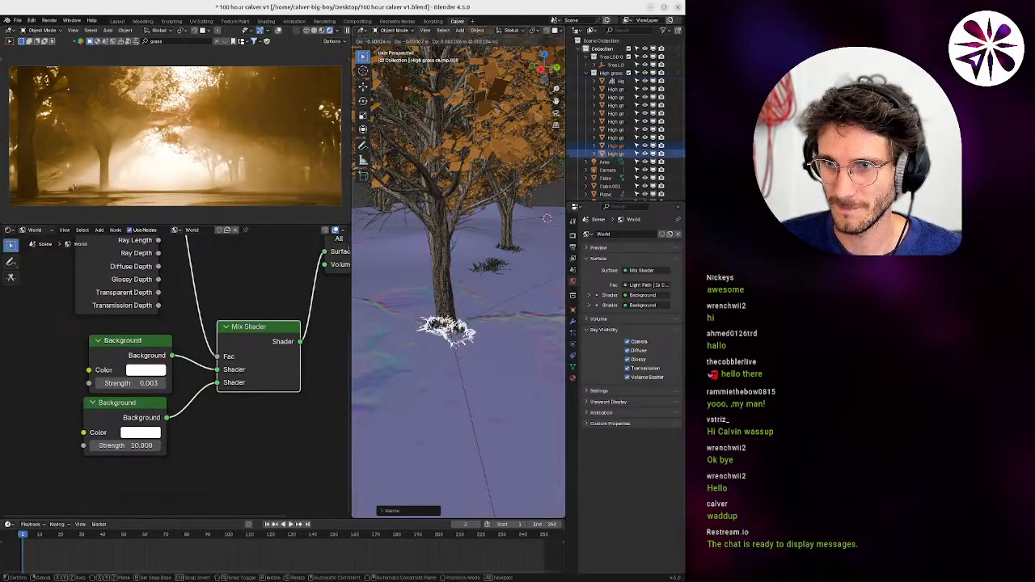
click(462, 368)
key(r)
key(z)
click(467, 366)
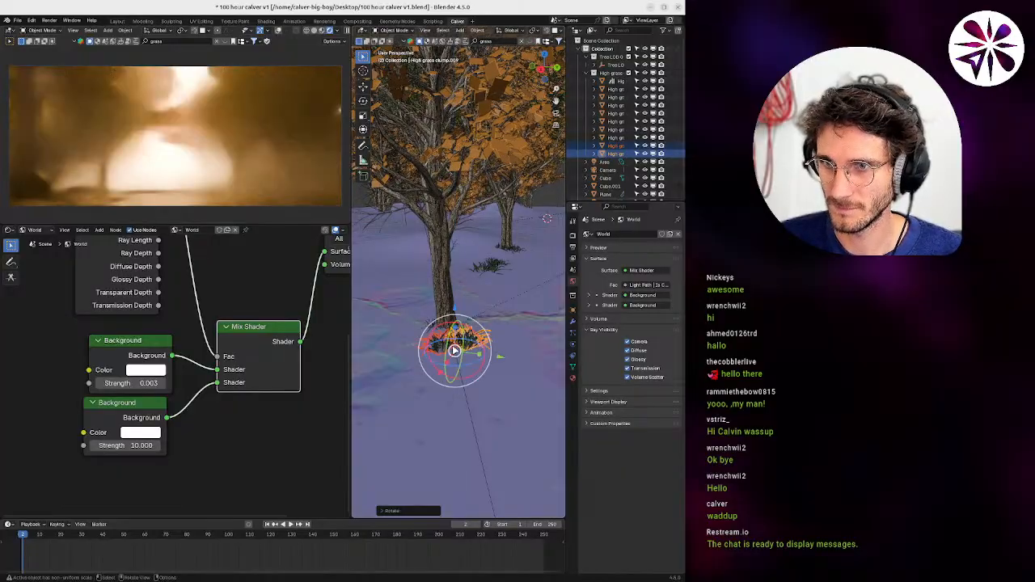
Reposition the two duplicated grass clumps so they sit close around the base of the trunk.
middle_drag(496, 356, 527, 320)
key(g)
click(486, 346)
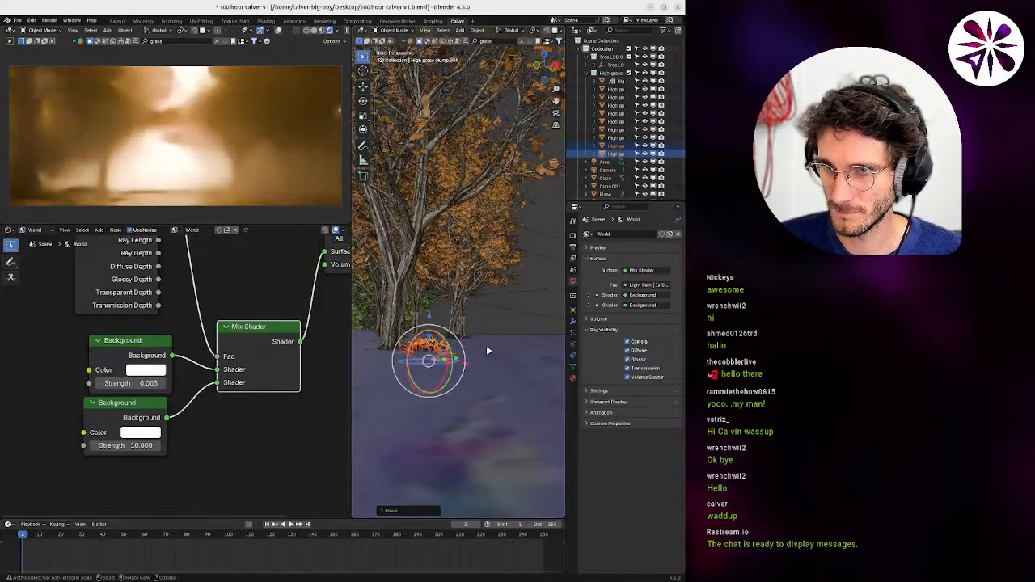
key(g)
click(434, 344)
middle_drag(433, 344, 433, 343)
shift+middle_drag(401, 357, 470, 357)
key(g)
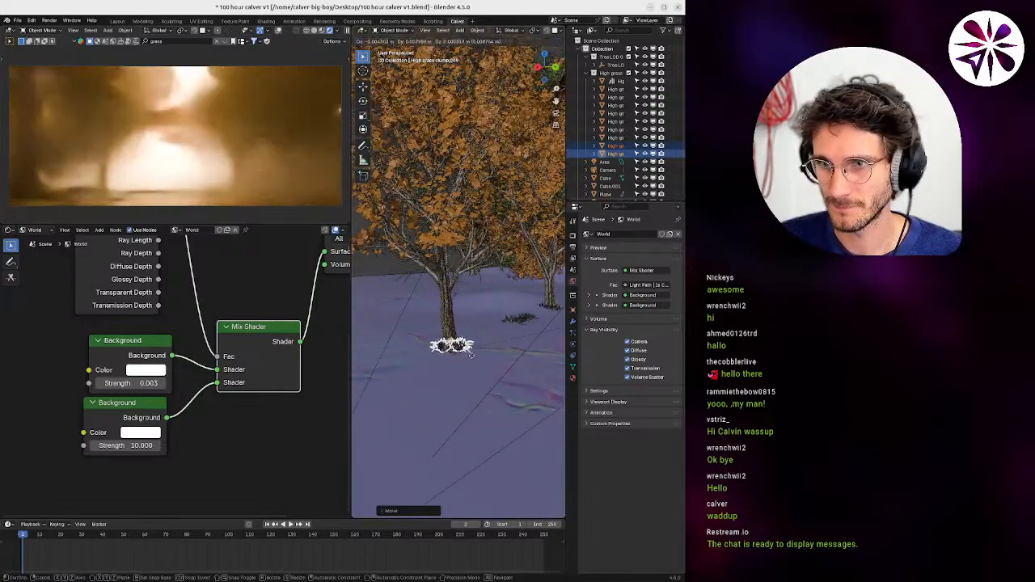
click(465, 359)
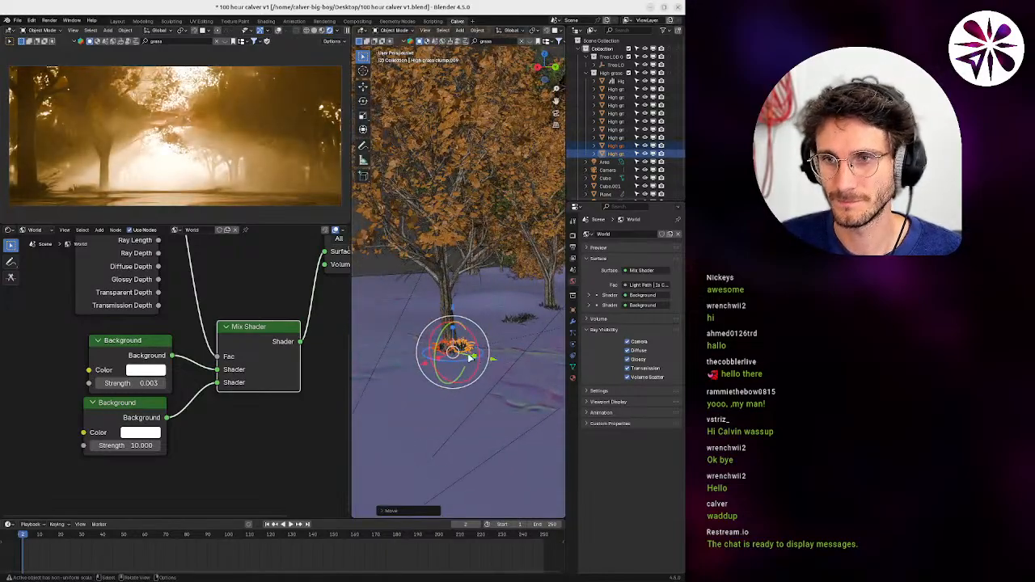
Duplicate a single grass clump and place the copy on the open ground beside the foreground tree.
scroll(479, 289, up, 5)
middle_drag(479, 290, 475, 362)
key(shift+d)
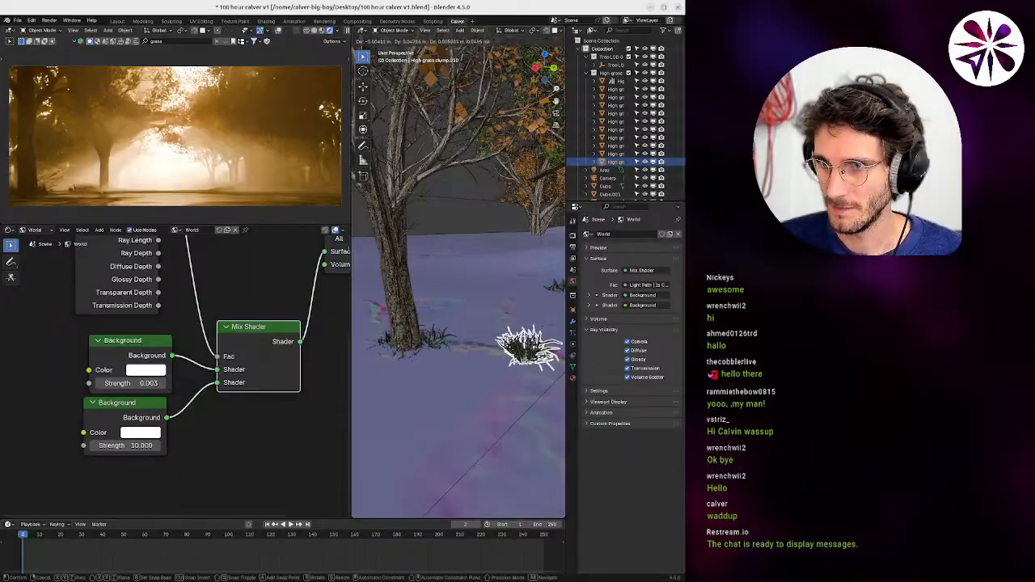
click(527, 361)
key(g)
click(524, 373)
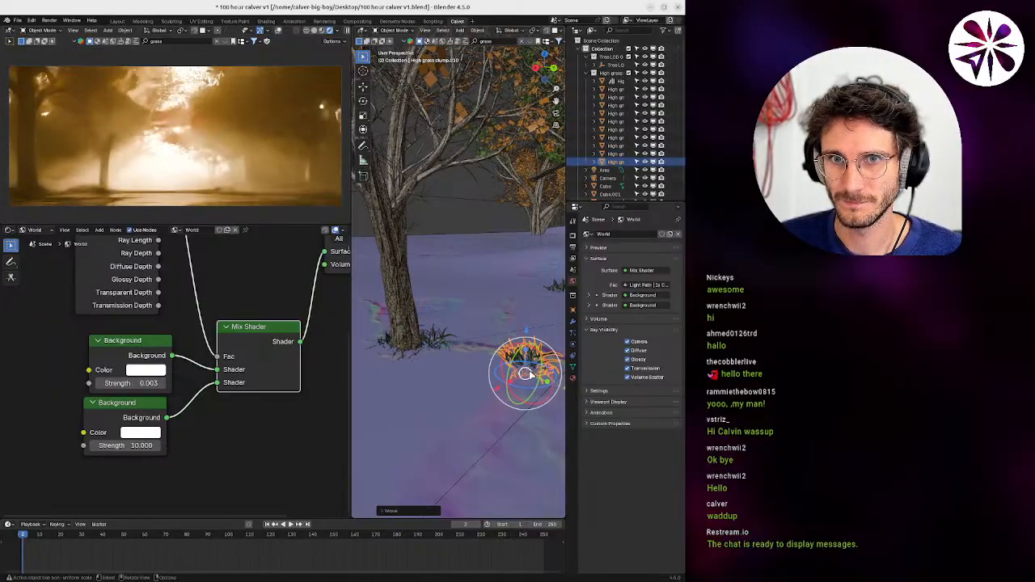
Move the copied grass clump closer to the trunk and adjust its height along the Z axis.
key(g)
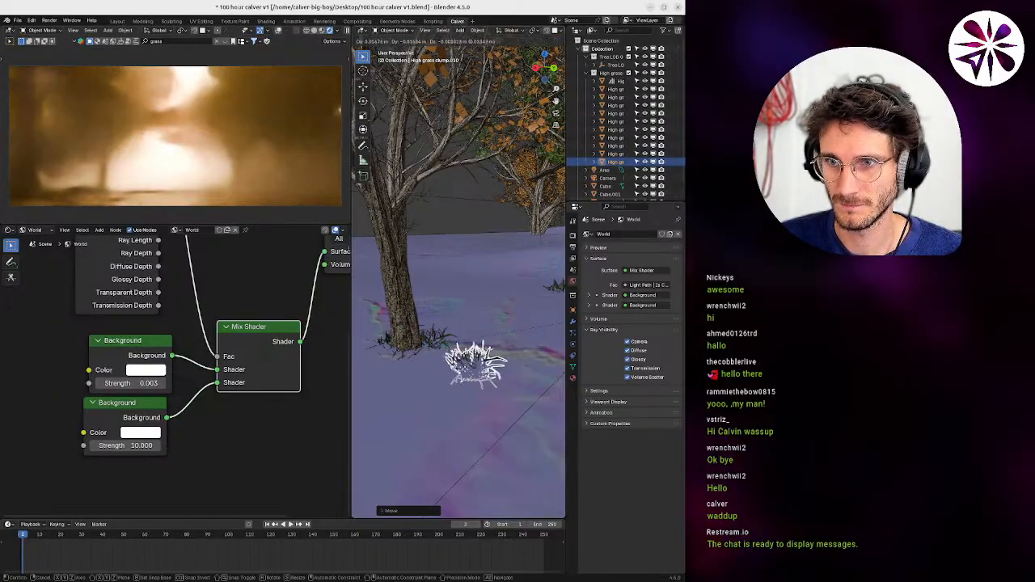
click(483, 373)
key(g)
click(487, 370)
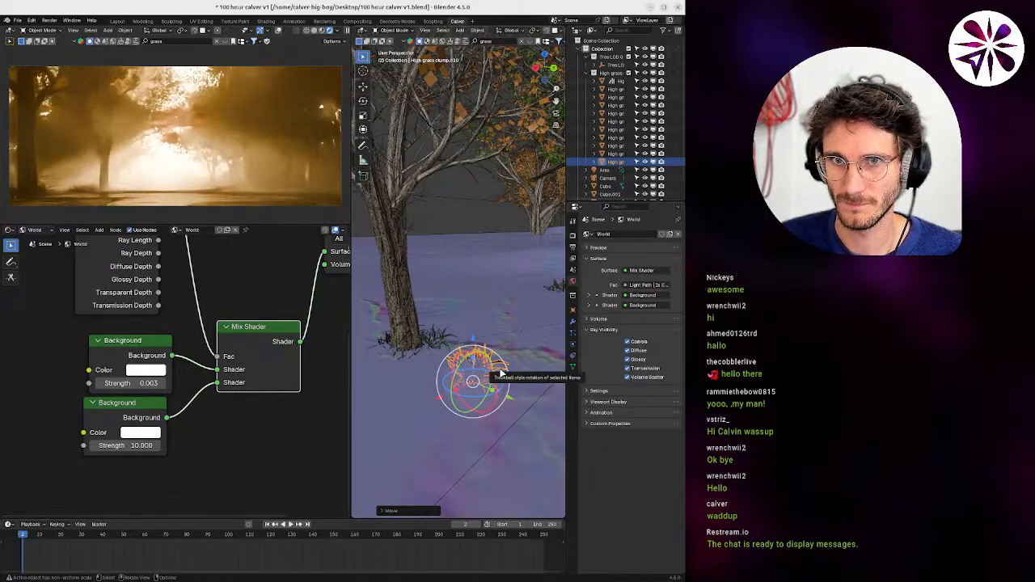
key(g)
key(z)
click(490, 368)
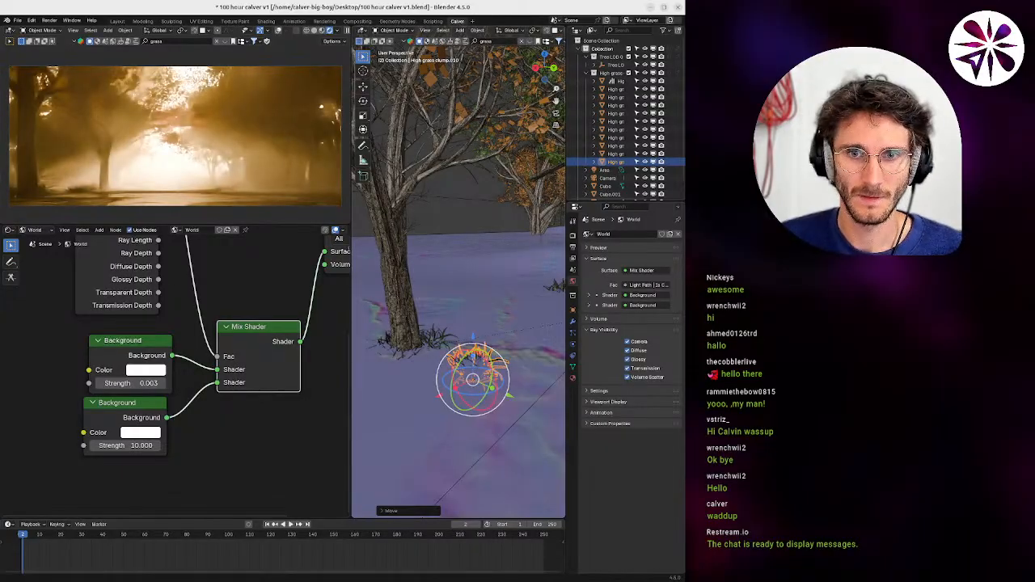
Check the forest reference in Discord, return to Blender and set the Area light's color saturation to 0.122.
key(alt+Tab)
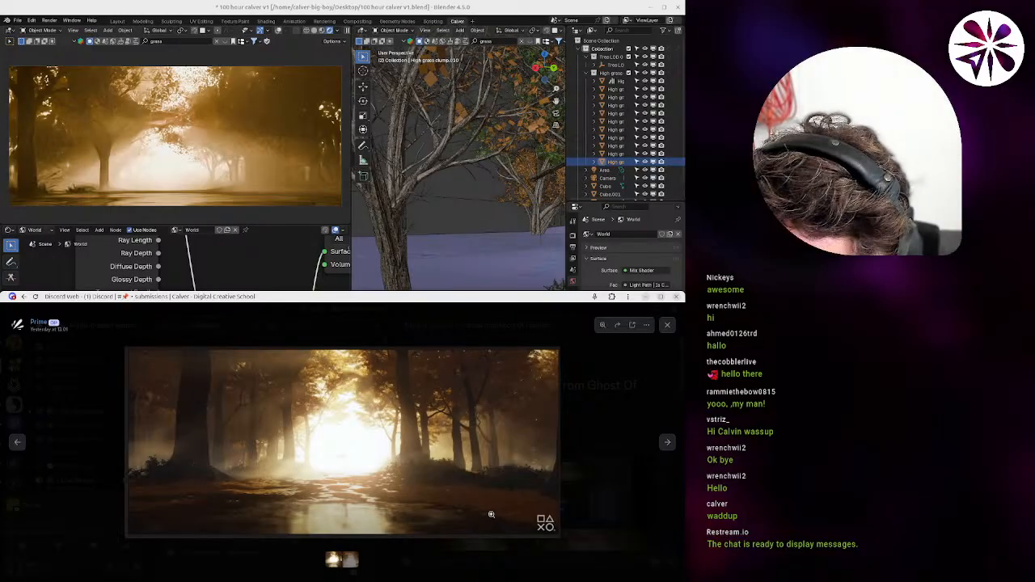
click(365, 6)
middle_drag(404, 225, 458, 207)
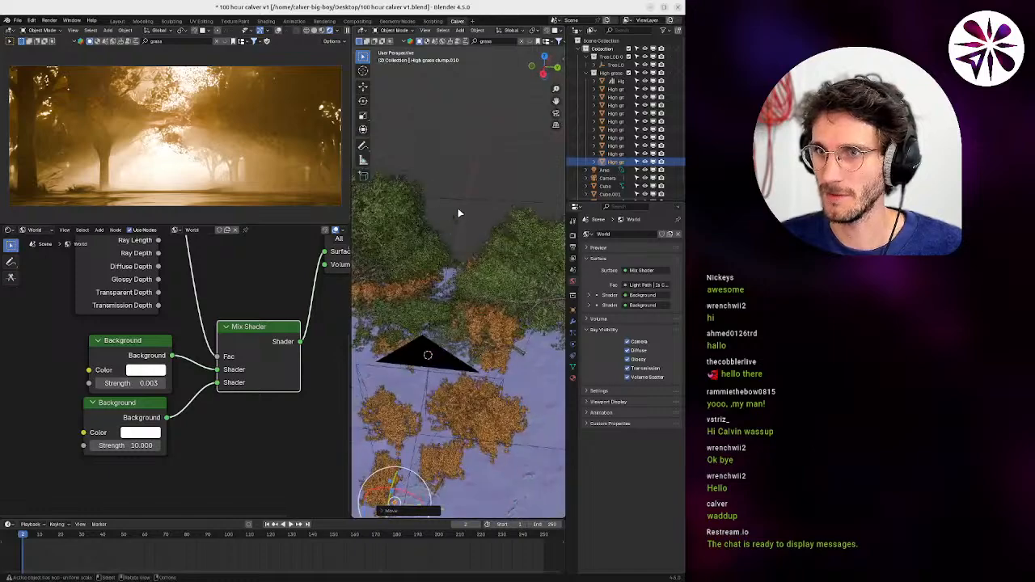
click(457, 208)
click(574, 345)
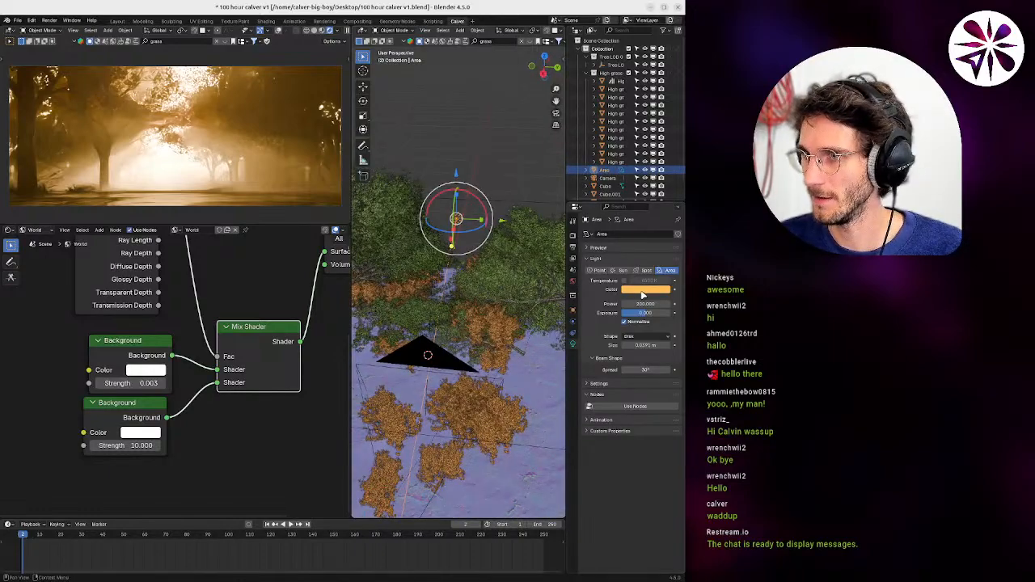
click(644, 290)
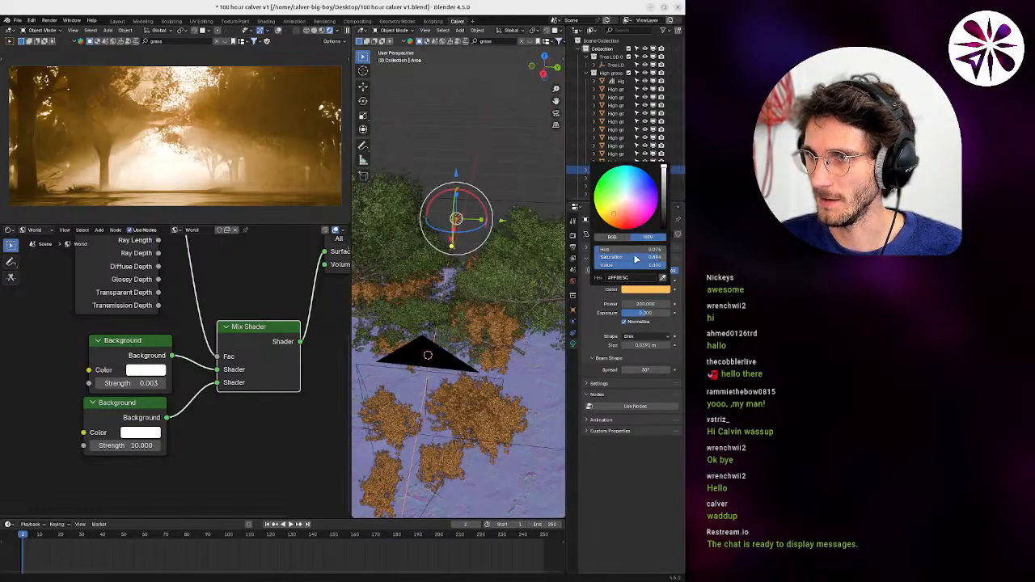
drag(661, 257, 544, 264)
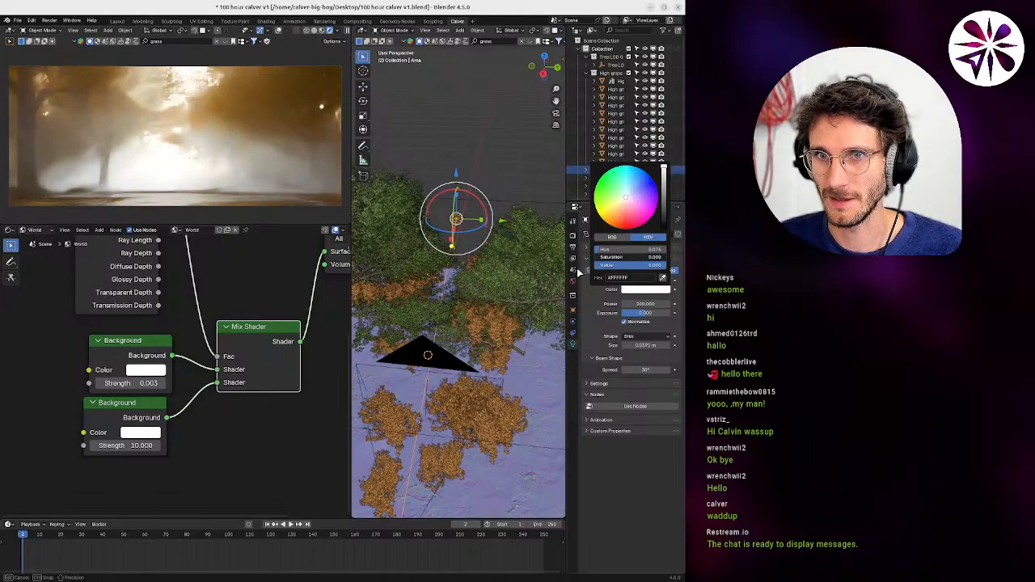
mouse_move(648, 263)
mouse_down()
mouse_move(623, 257)
mouse_move(632, 259)
mouse_up()
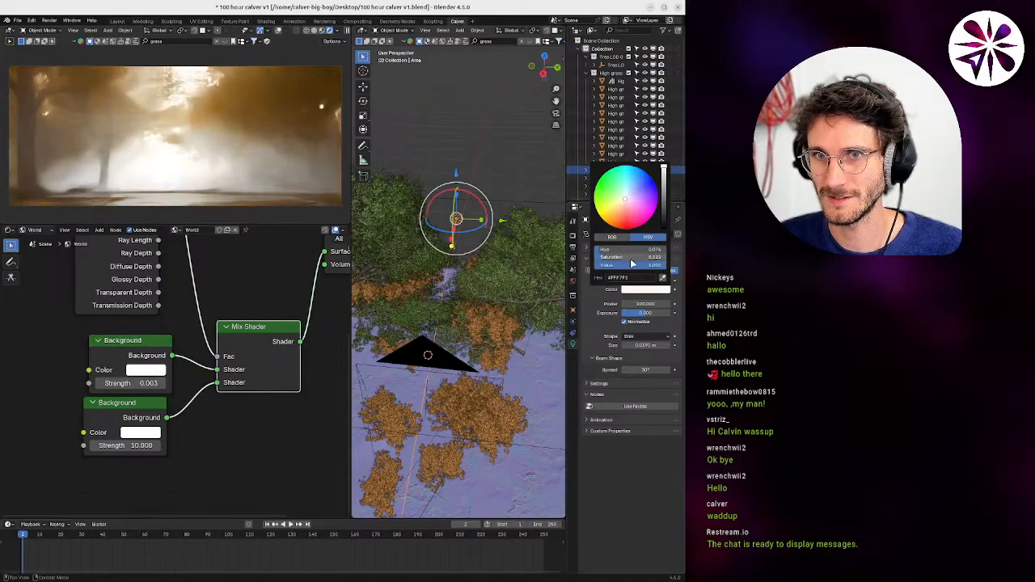
Select the fog volume cube and change its Principled Volume color to a fully saturated yellow.
click(525, 202)
middle_drag(211, 346, 166, 473)
click(36, 232)
click(40, 251)
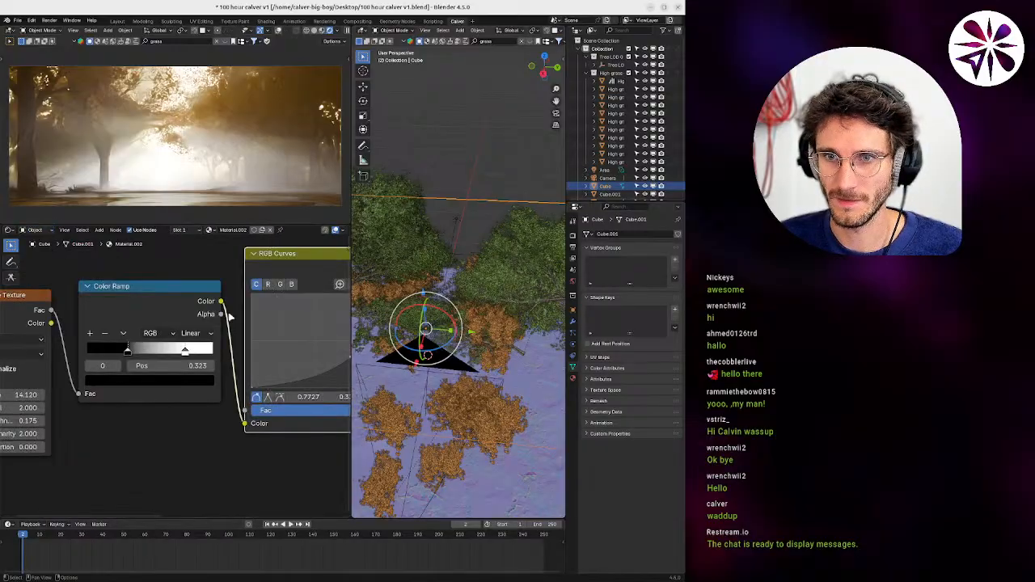
middle_drag(230, 317, 135, 342)
middle_drag(187, 278, 83, 273)
middle_drag(275, 284, 109, 281)
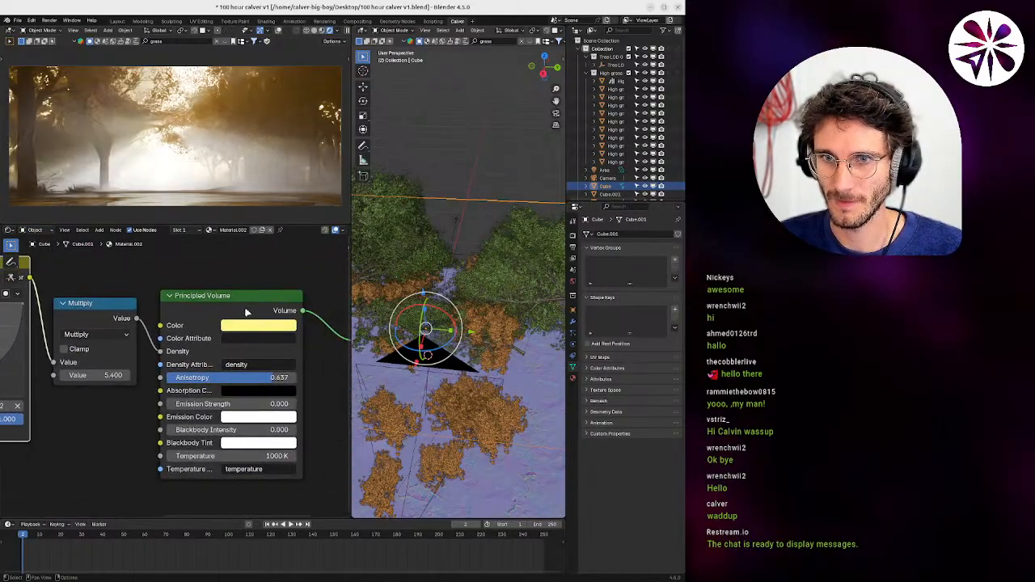
click(245, 324)
drag(281, 268, 329, 266)
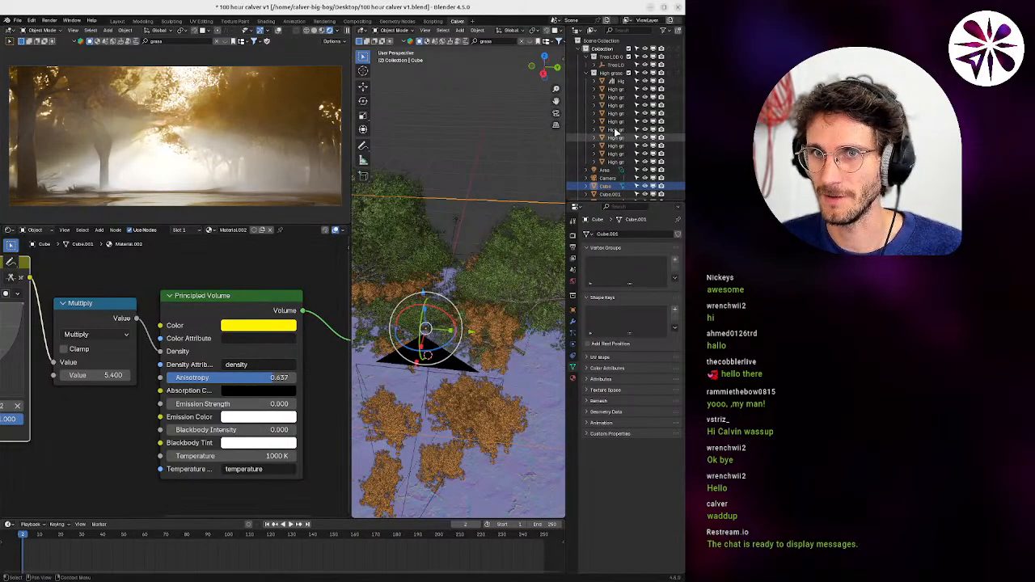
Select the Area light and set its color saturation to 0.478 for a pale warm tint.
click(608, 172)
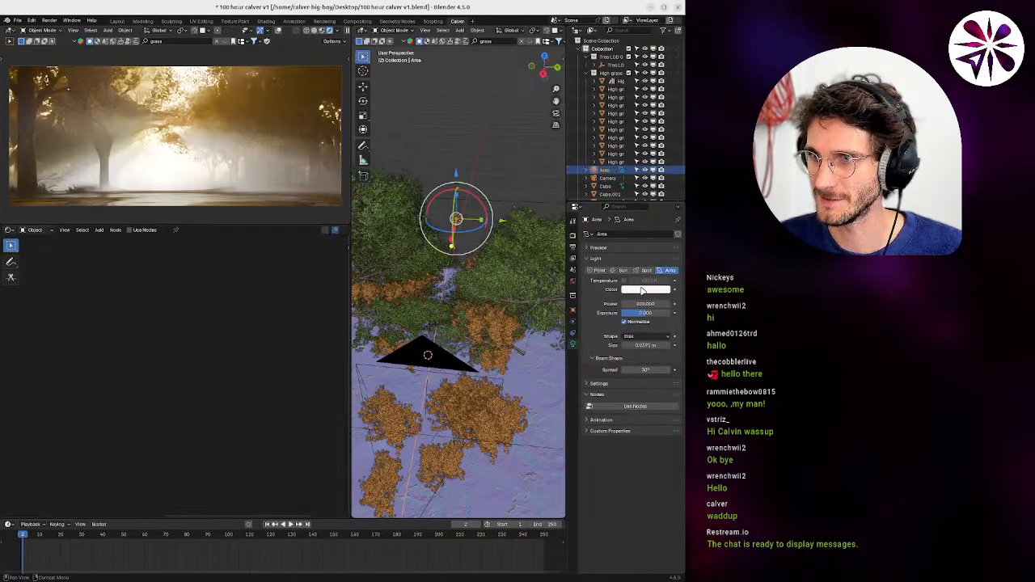
click(645, 290)
mouse_move(623, 258)
mouse_down()
mouse_move(650, 263)
mouse_move(639, 260)
mouse_up()
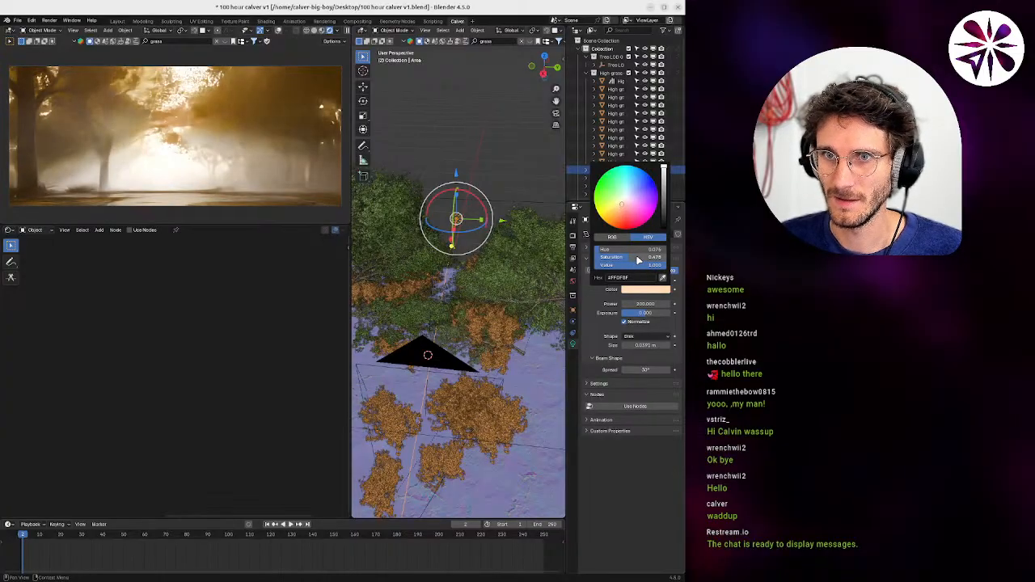
Set the Area light's power to 100.
middle_drag(458, 287, 490, 297)
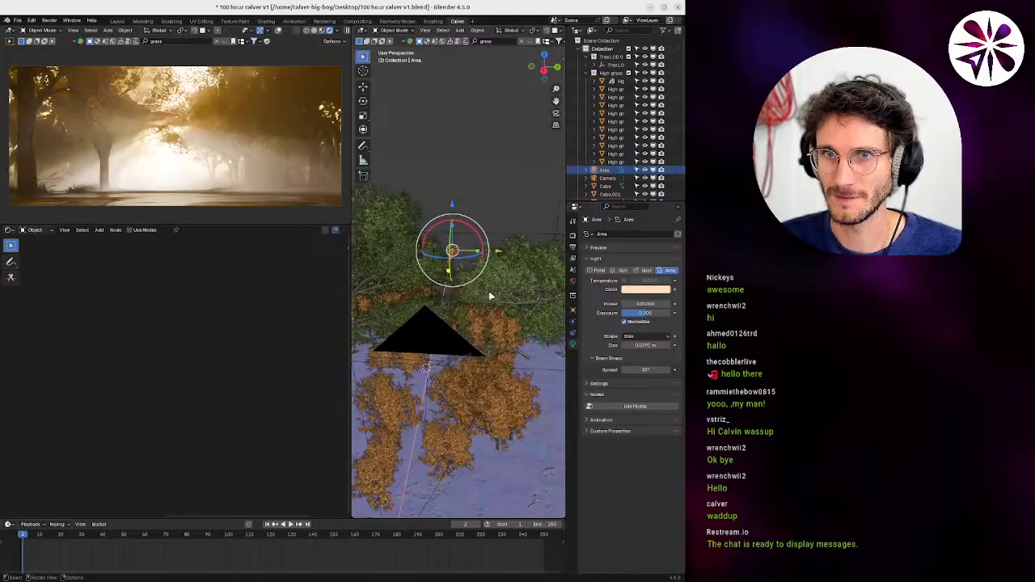
click(642, 304)
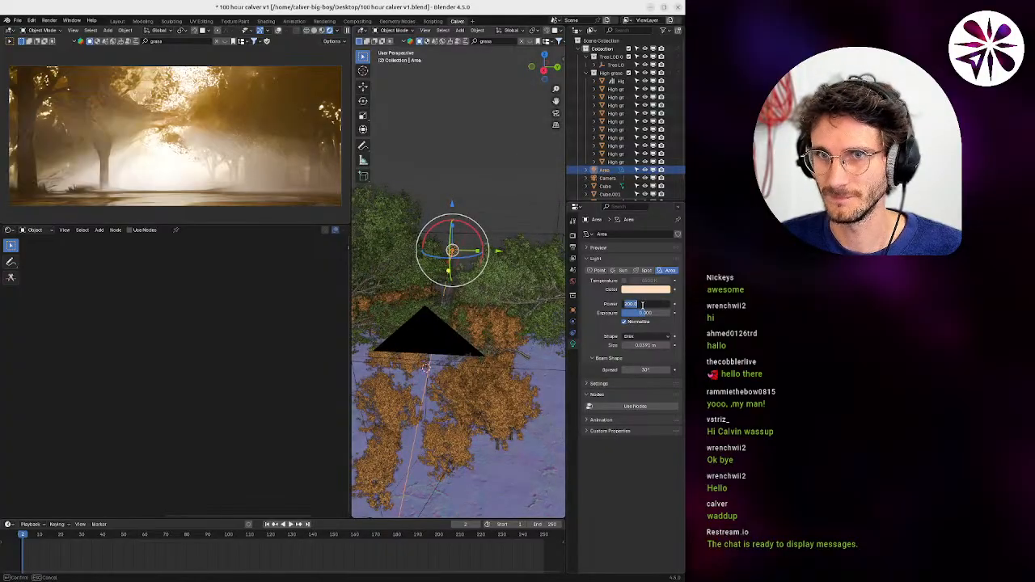
text(100)
key(Return)
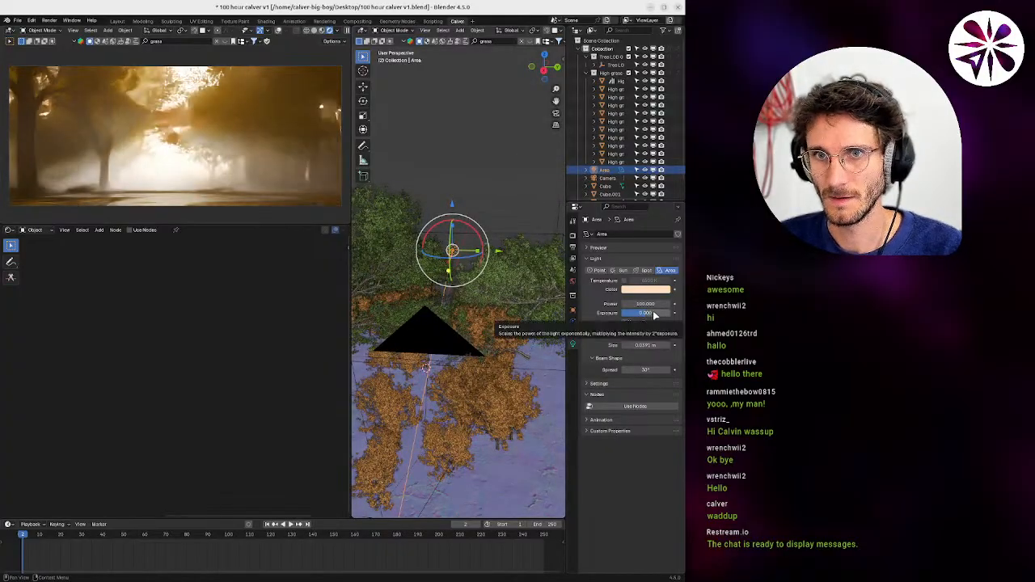
Reposition the Area light by eye in the camera view so its beams break through the trees, and save the file.
key(g)
click(253, 155)
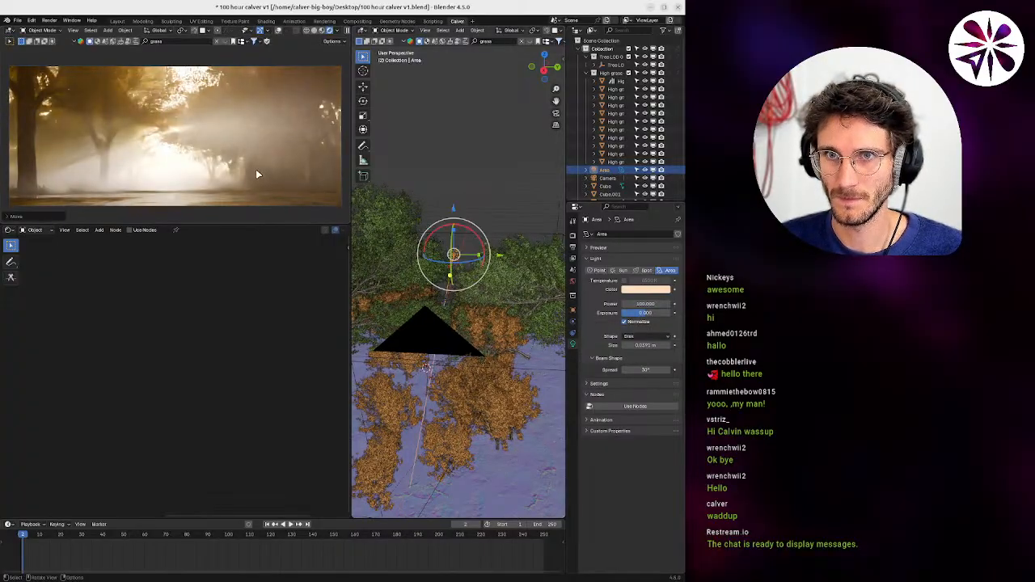
key(g)
click(261, 163)
key(g)
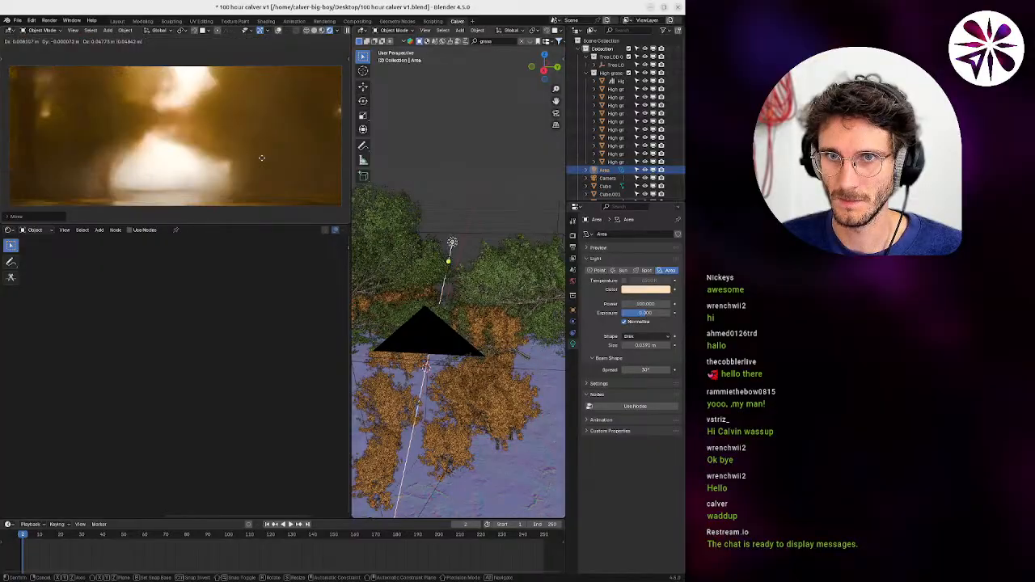
click(261, 157)
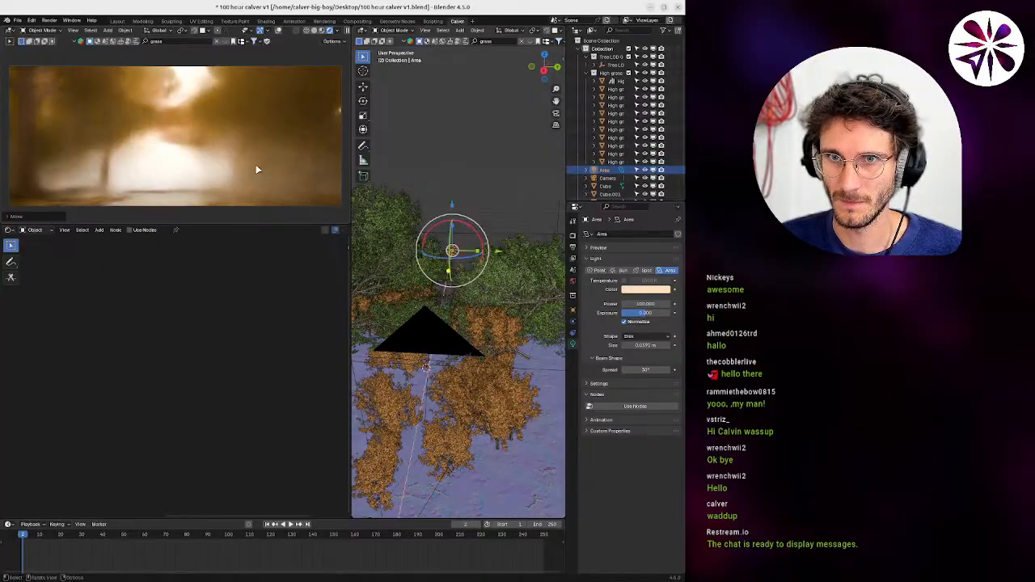
key(g)
click(252, 170)
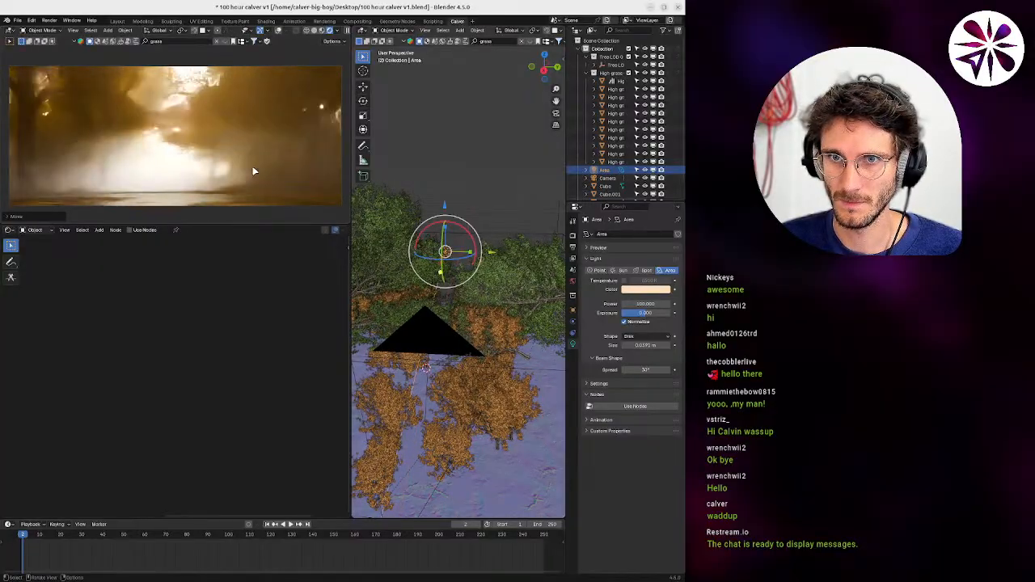
key(g)
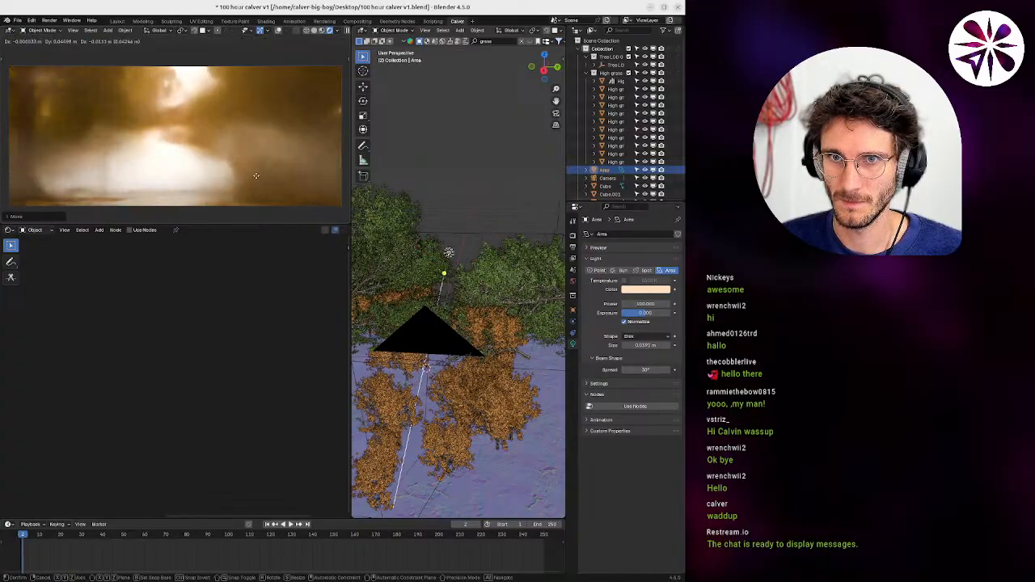
click(255, 176)
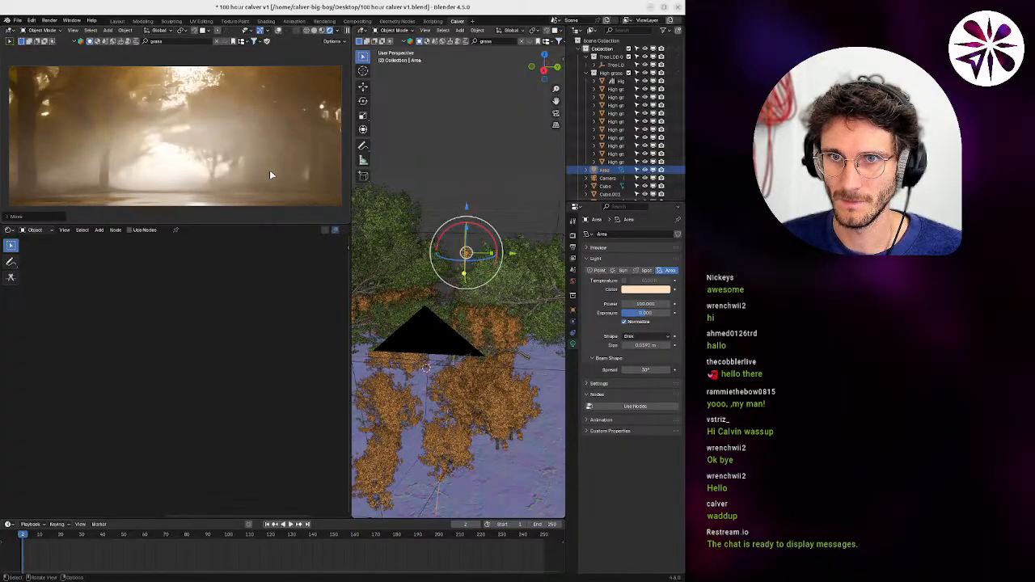
key(g)
click(272, 169)
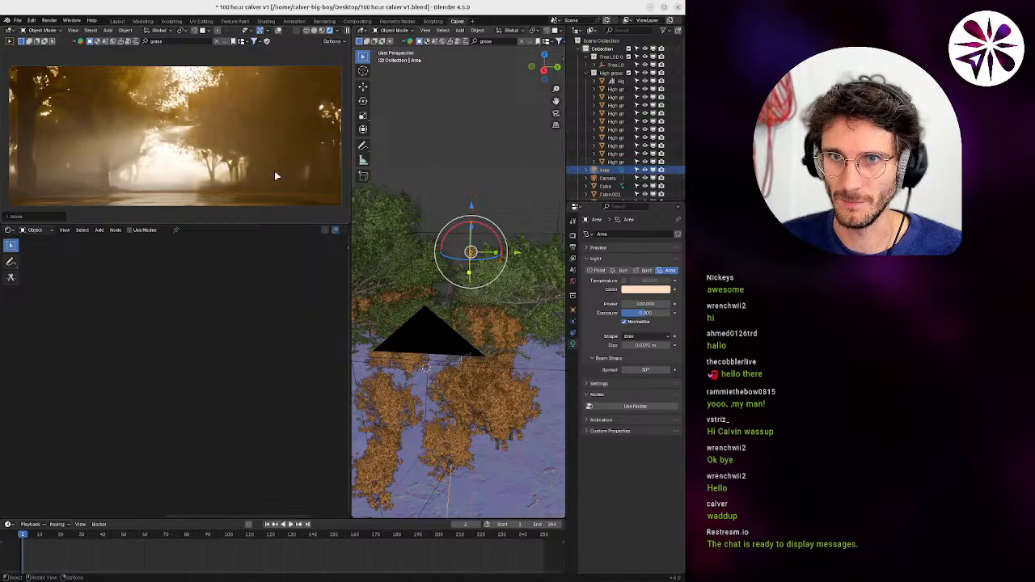
key(g)
click(269, 170)
key(g)
click(256, 172)
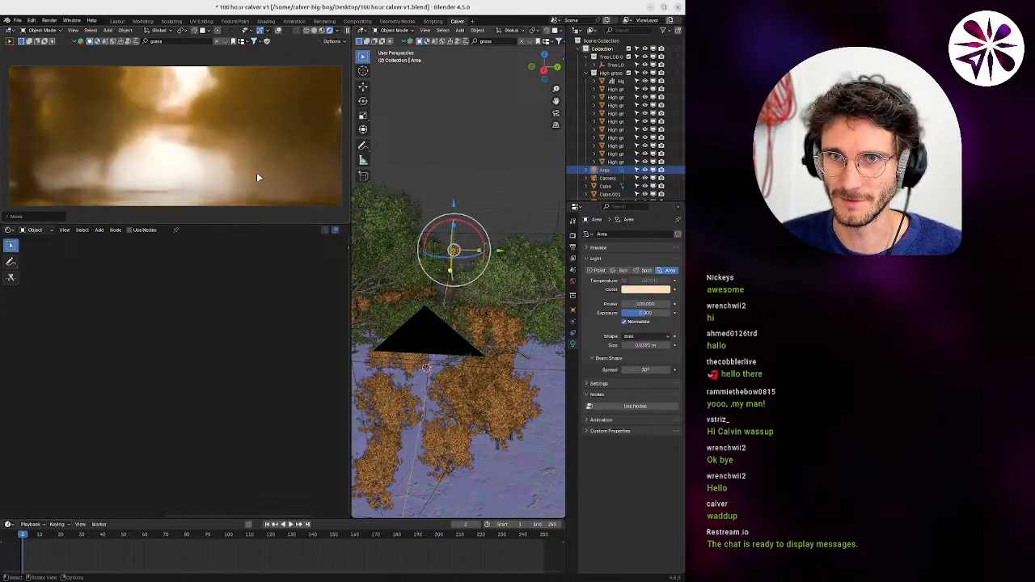
key(g)
click(260, 174)
key(g)
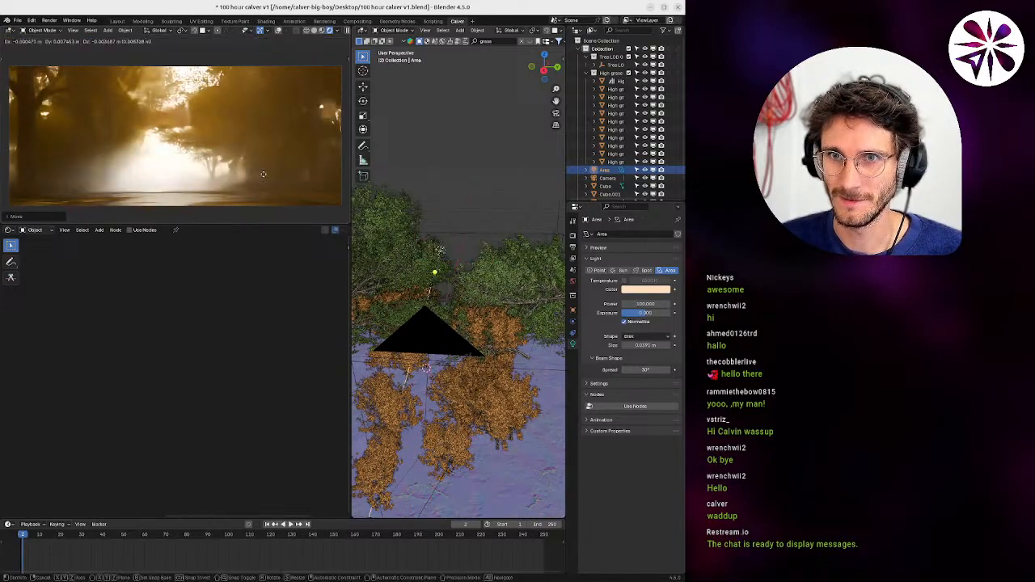
click(263, 175)
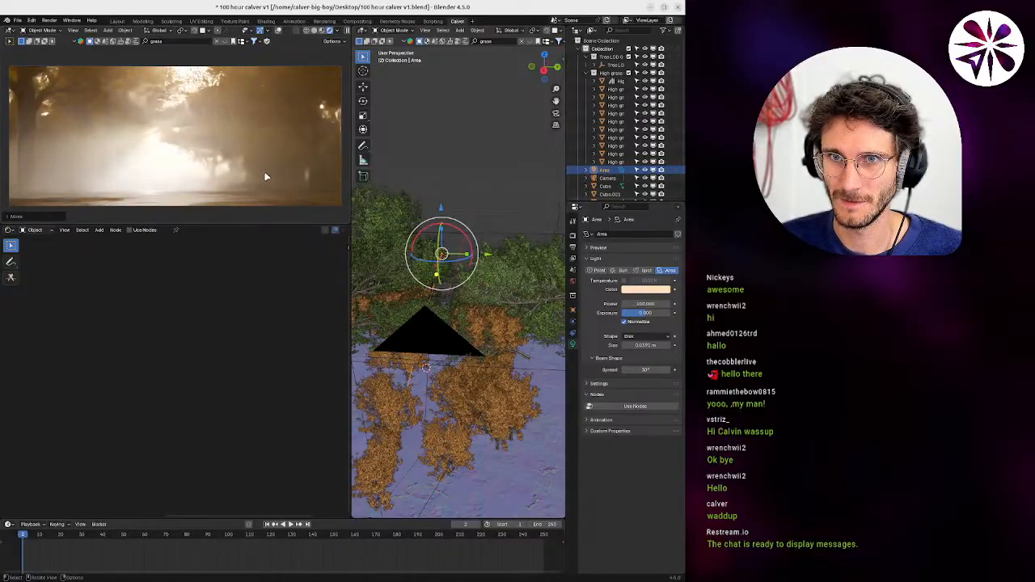
key(g)
click(271, 175)
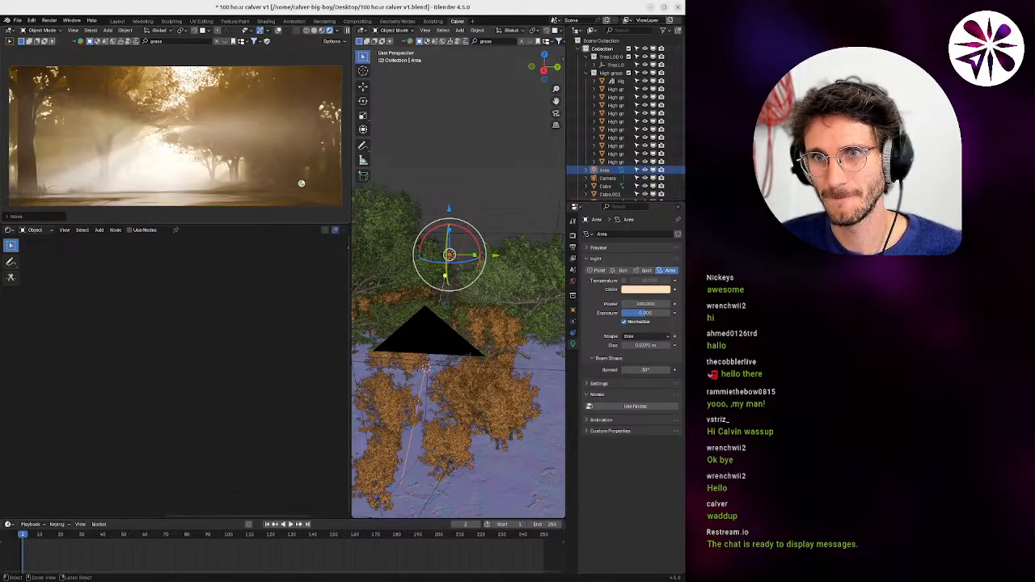
key(ctrl+s)
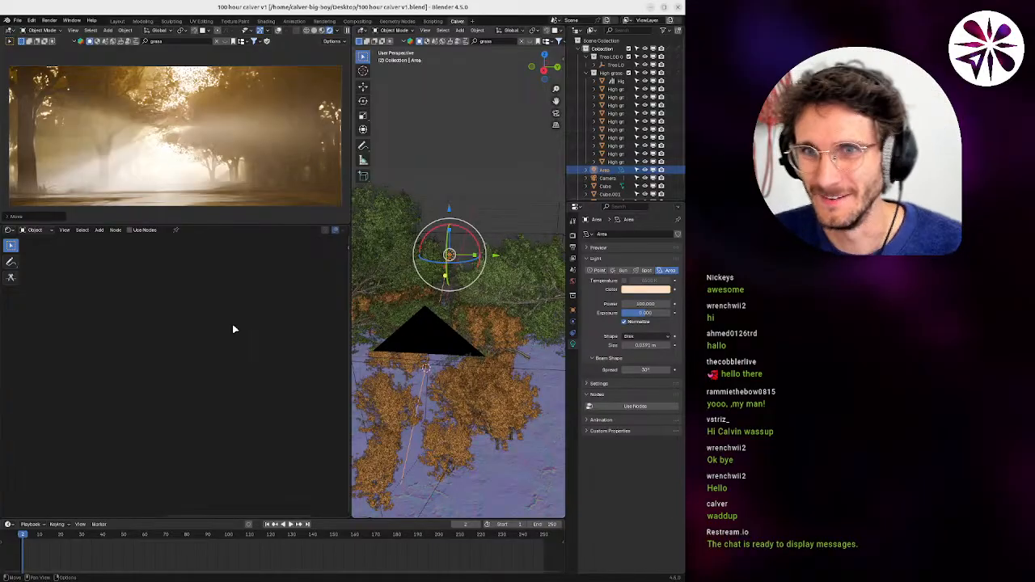
Select the low ground-fog cube (Cube.001) and scale it along the Z axis.
click(510, 238)
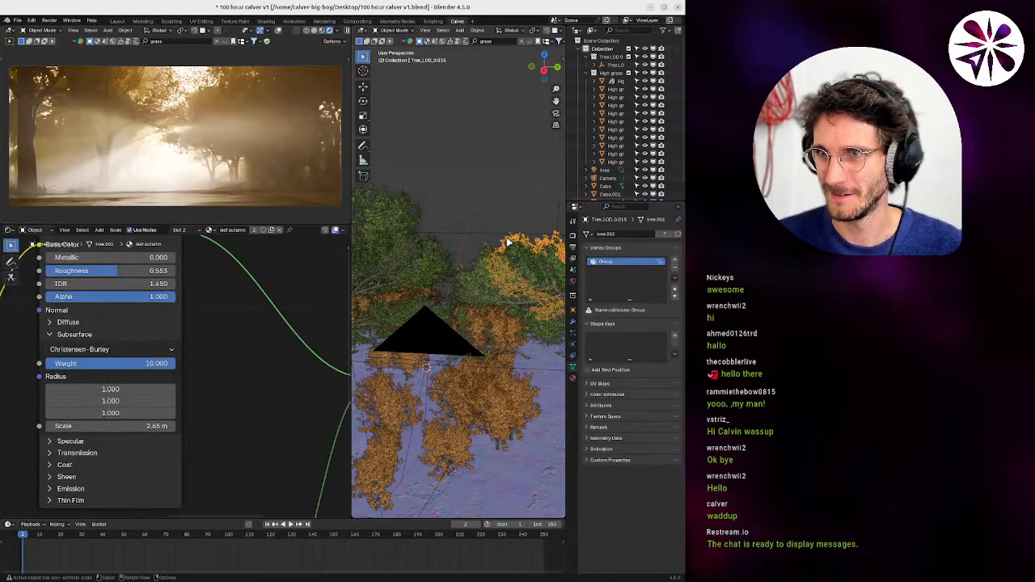
middle_drag(454, 371, 481, 314)
click(474, 241)
click(482, 367)
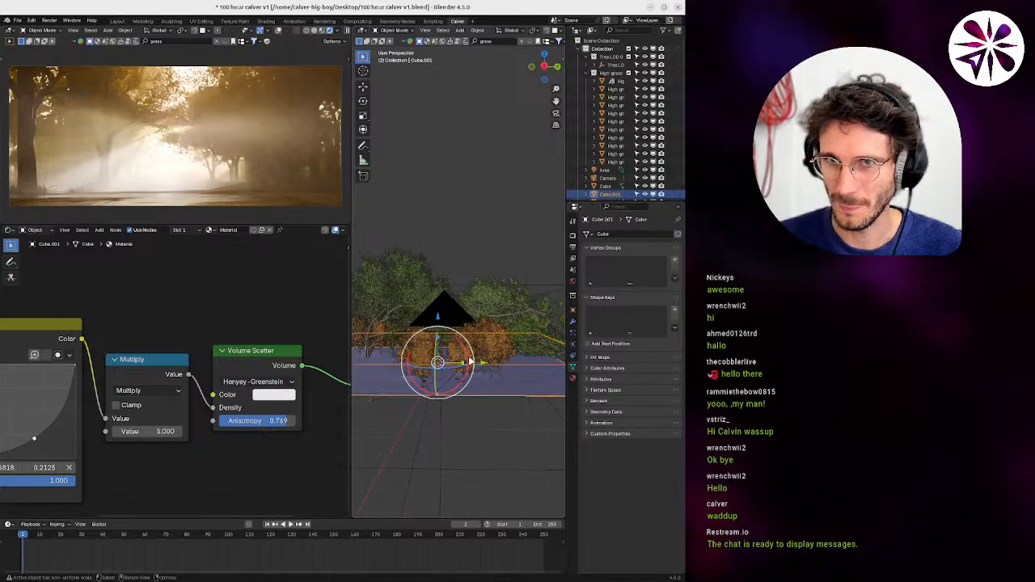
key(s)
key(z)
click(522, 399)
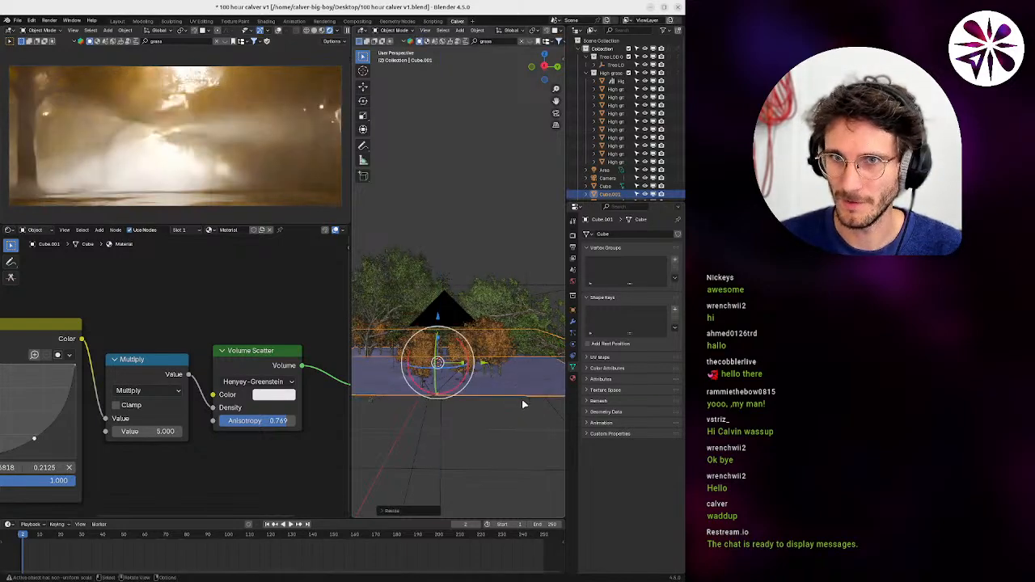
Set the Multiply node value feeding the ground fog's Volume Scatter density to 10.
click(170, 432)
text(10)
key(Return)
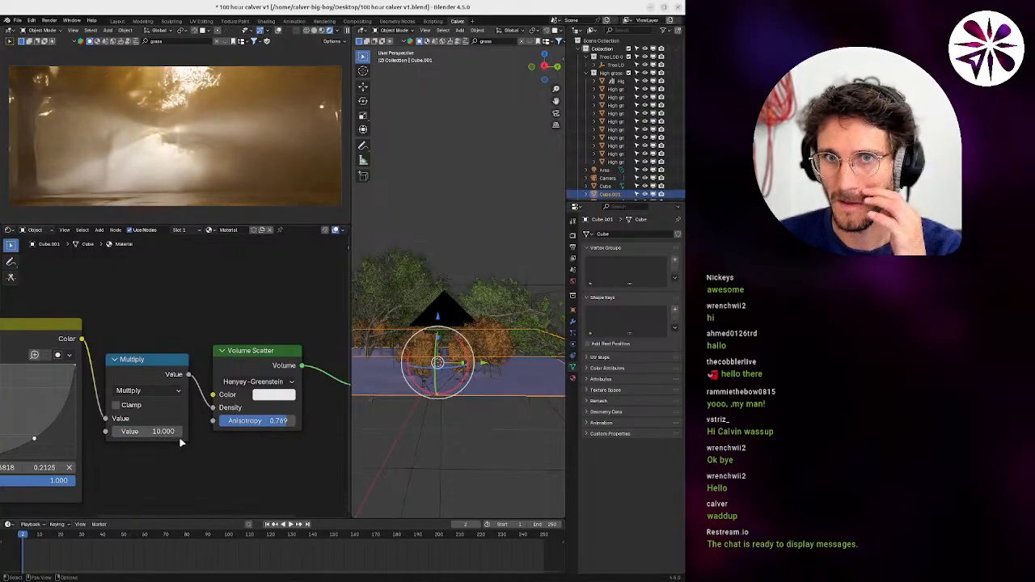
Fine-tune the height of the ground-fog cube by rescaling it along the Z axis, and save the file.
key(s)
key(z)
click(479, 401)
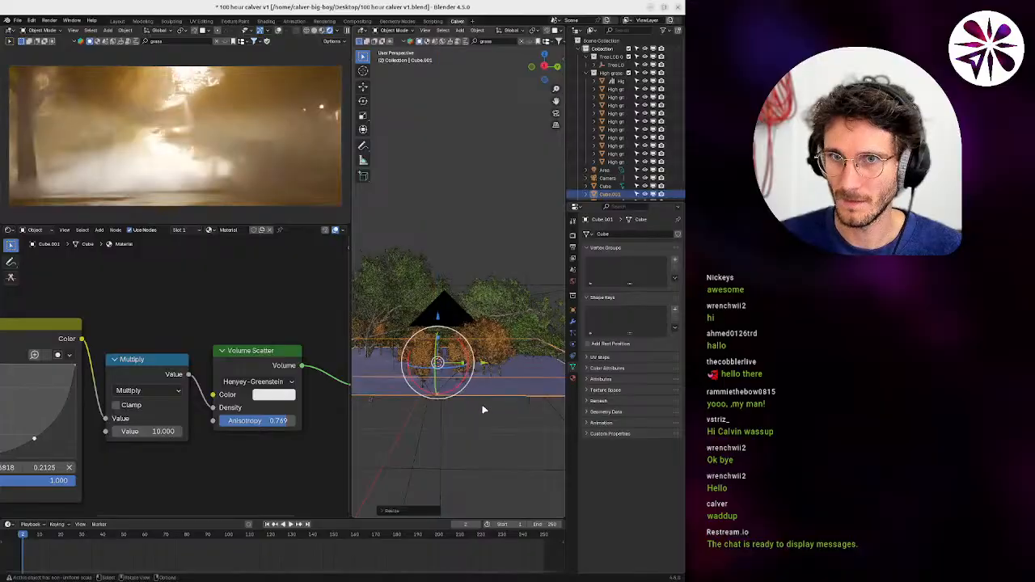
key(s)
click(502, 413)
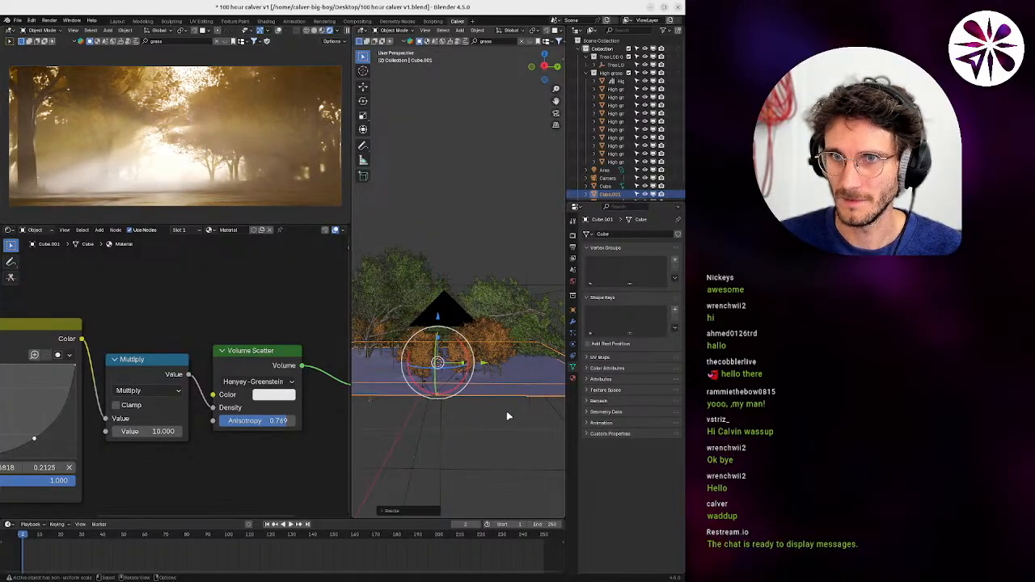
key(s)
key(z)
click(509, 419)
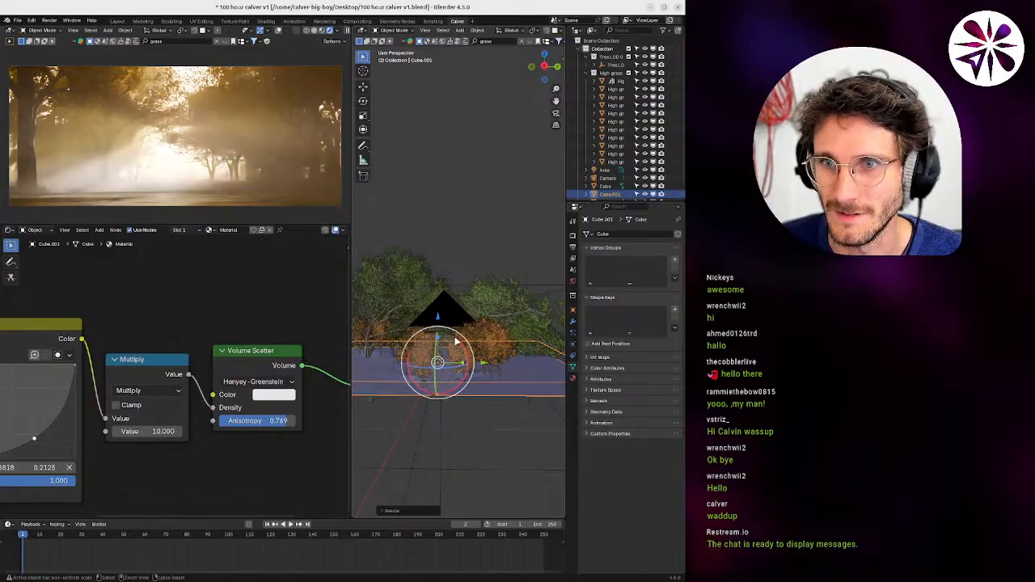
key(ctrl+s)
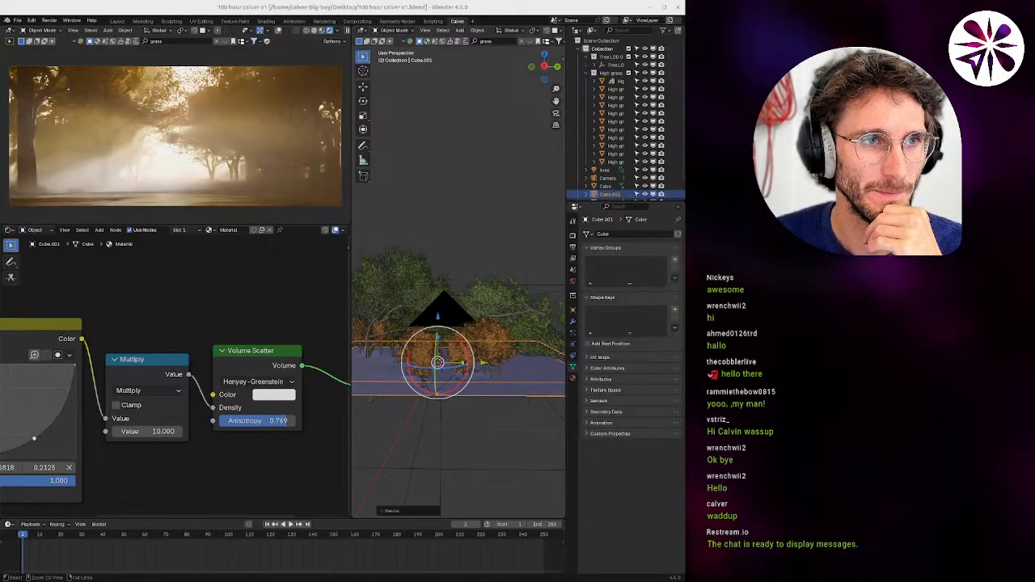
key(ctrl+s)
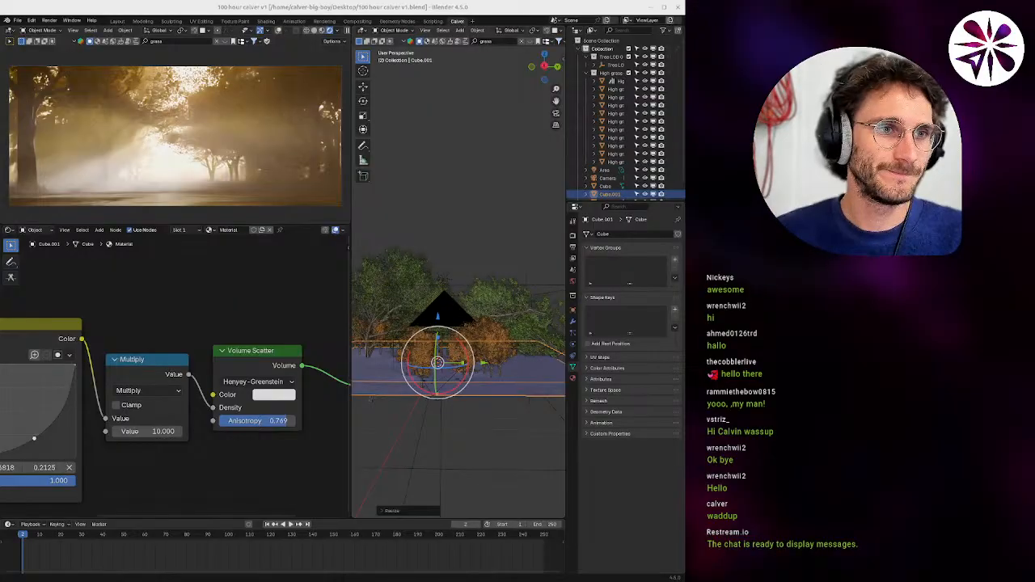
Switch to Discord, hide the screen-sharing notice and compare the render with the sunlit forest reference image.
key(alt+Tab)
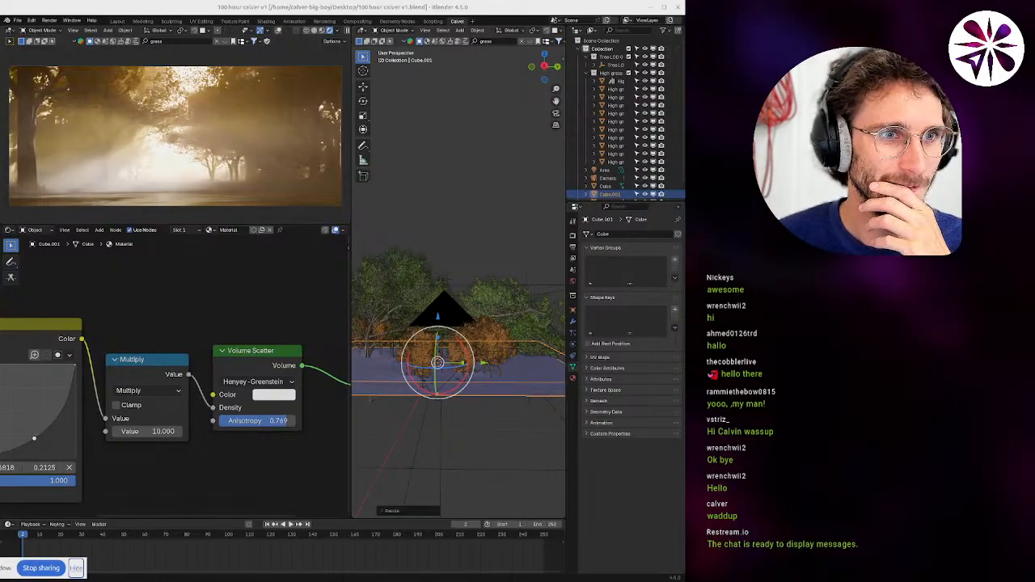
click(75, 568)
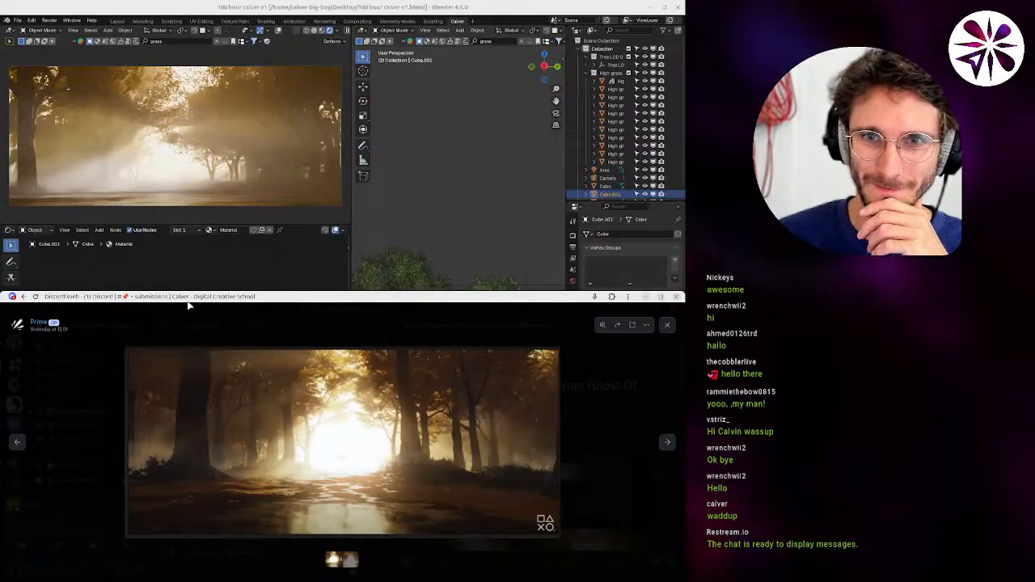
key(alt+Tab)
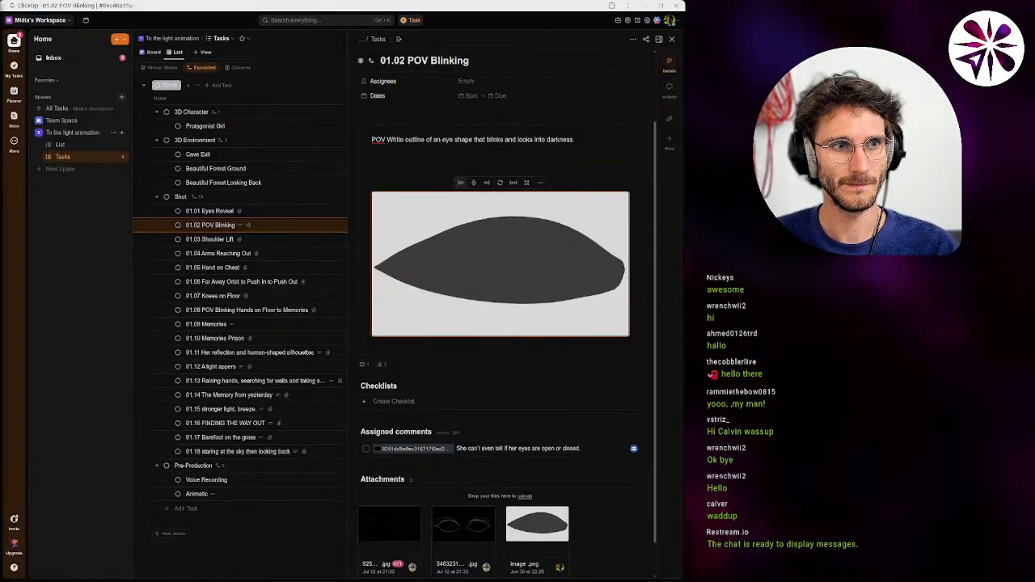
Review shot tasks 01.01, 01.02, 01.03, 01.18 and 01.17 in ClickUp, including the reference image attached to 01.17 Barefoot on the grass.
click(206, 211)
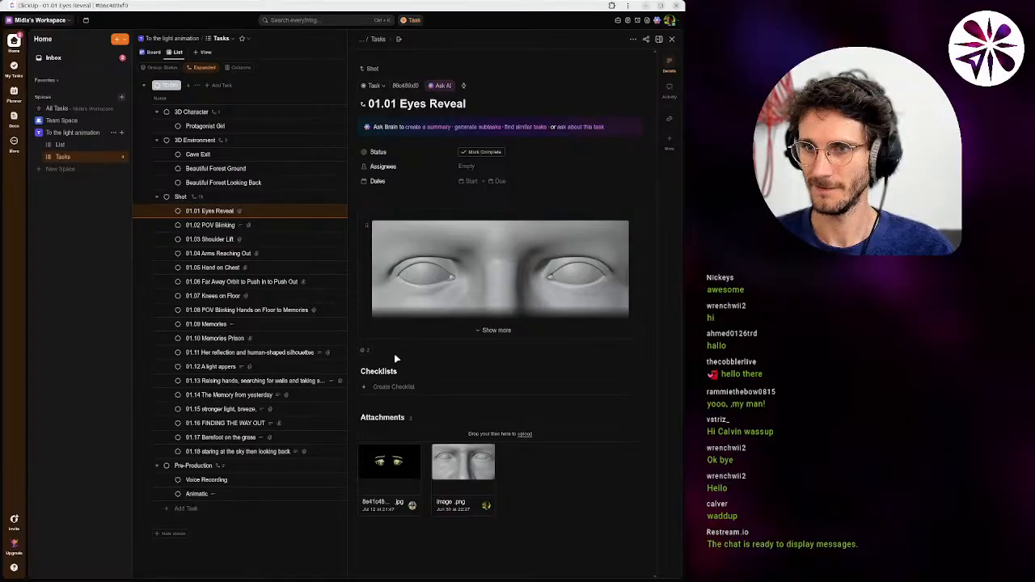
click(444, 331)
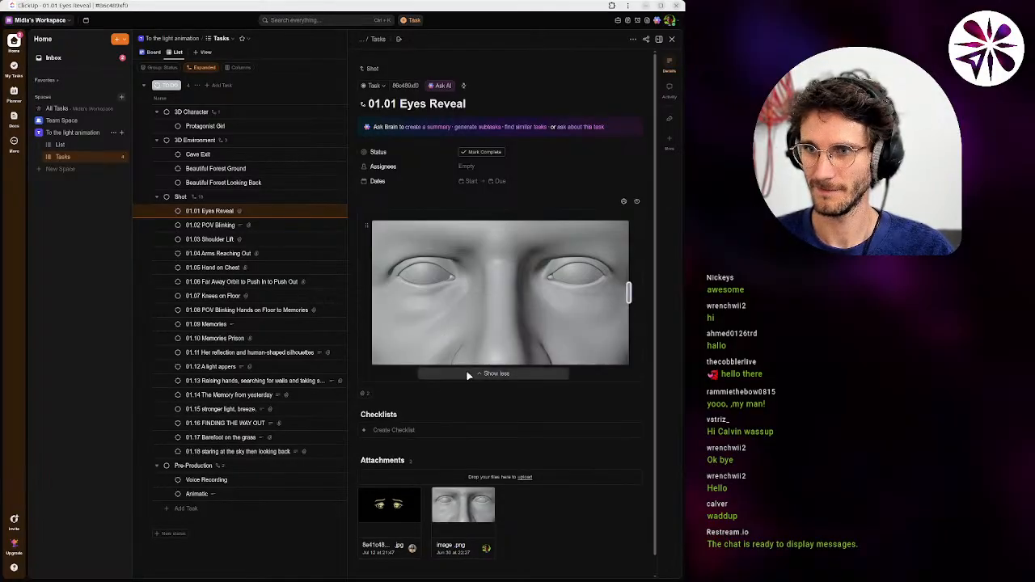
click(469, 375)
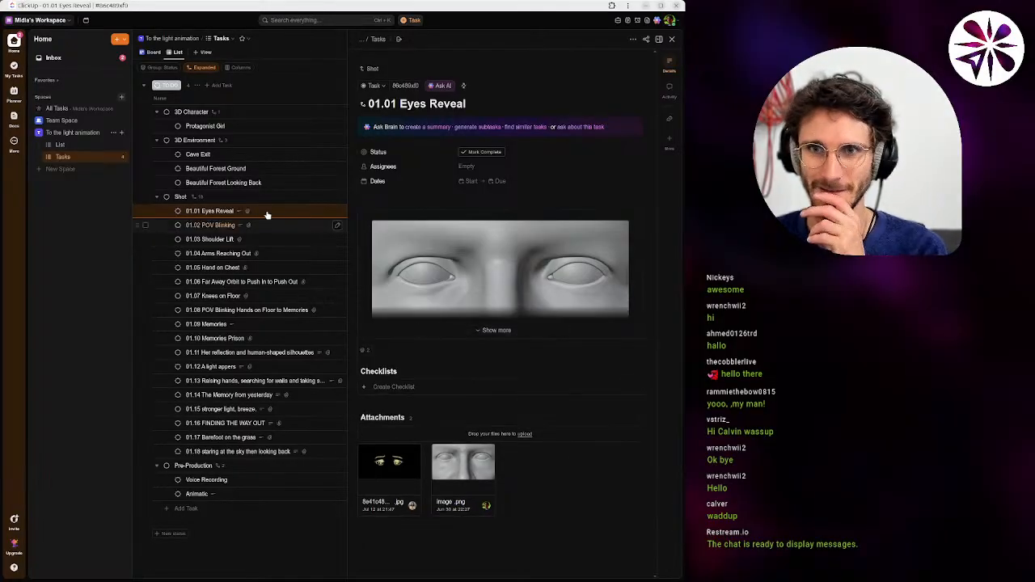
click(205, 226)
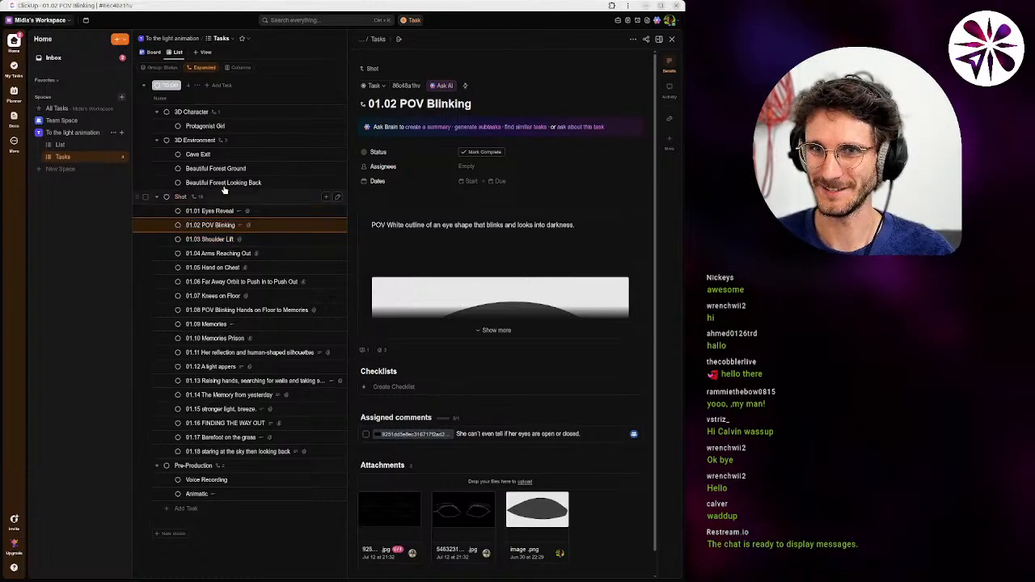
click(212, 241)
click(243, 453)
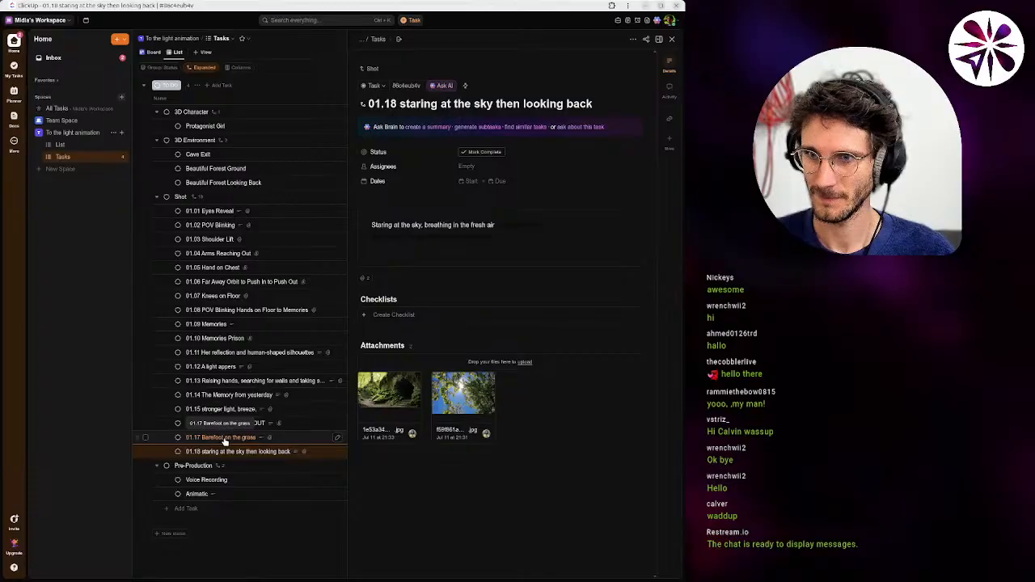
click(229, 439)
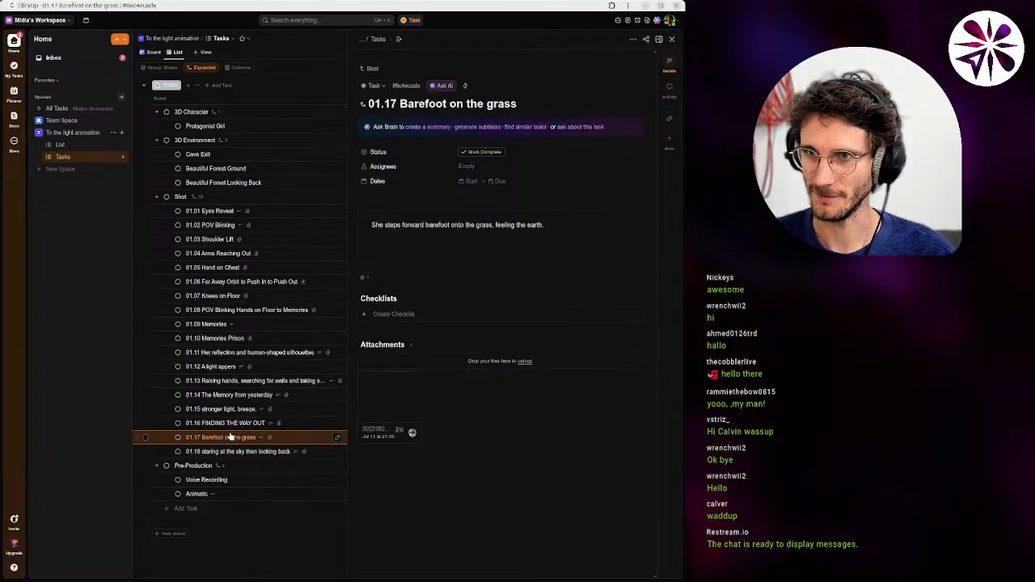
click(386, 396)
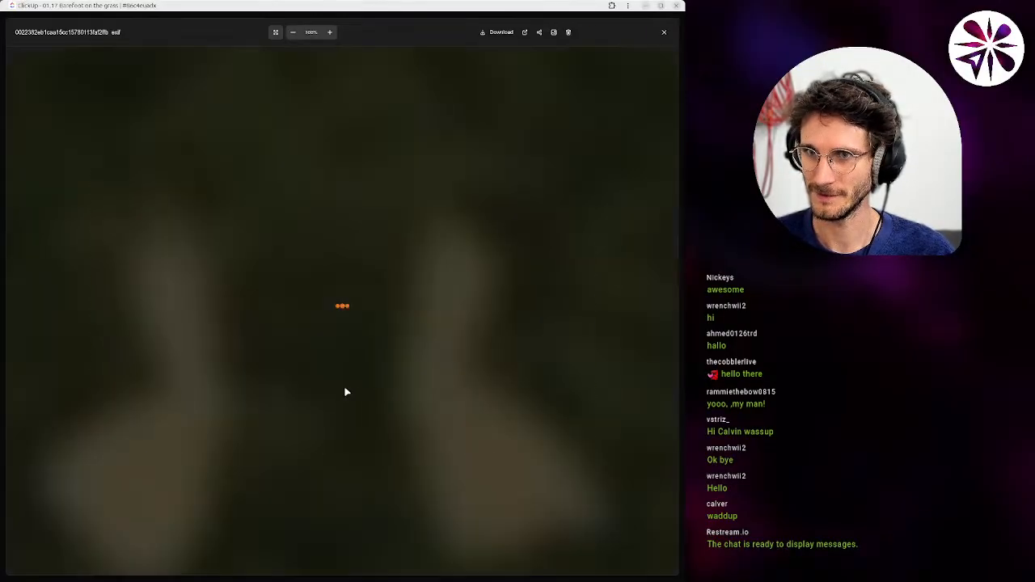
click(416, 116)
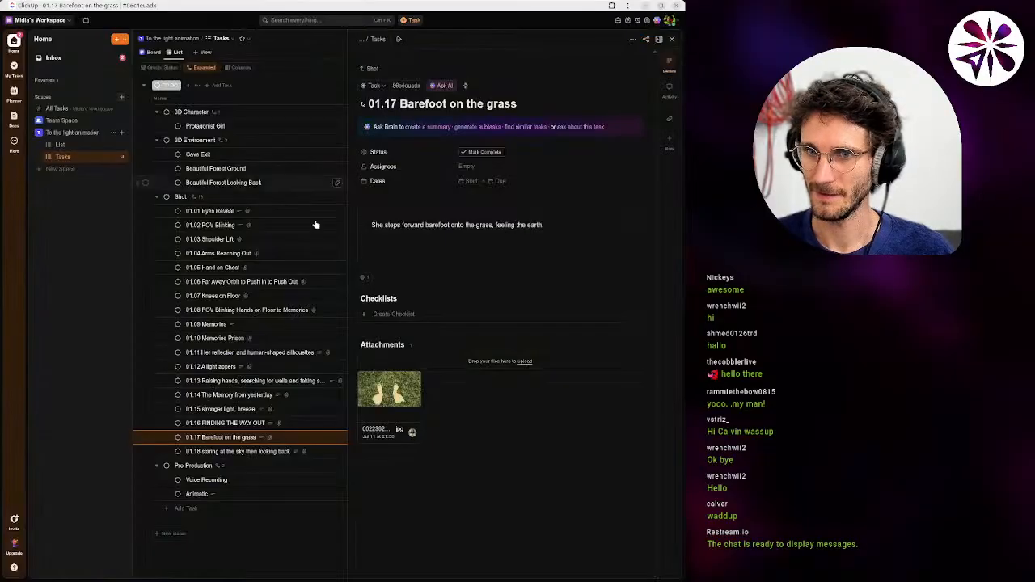
Review the shot tasks from 01.16 back to 01.13 and view the raised-hands sketch attached to 01.13.
click(217, 424)
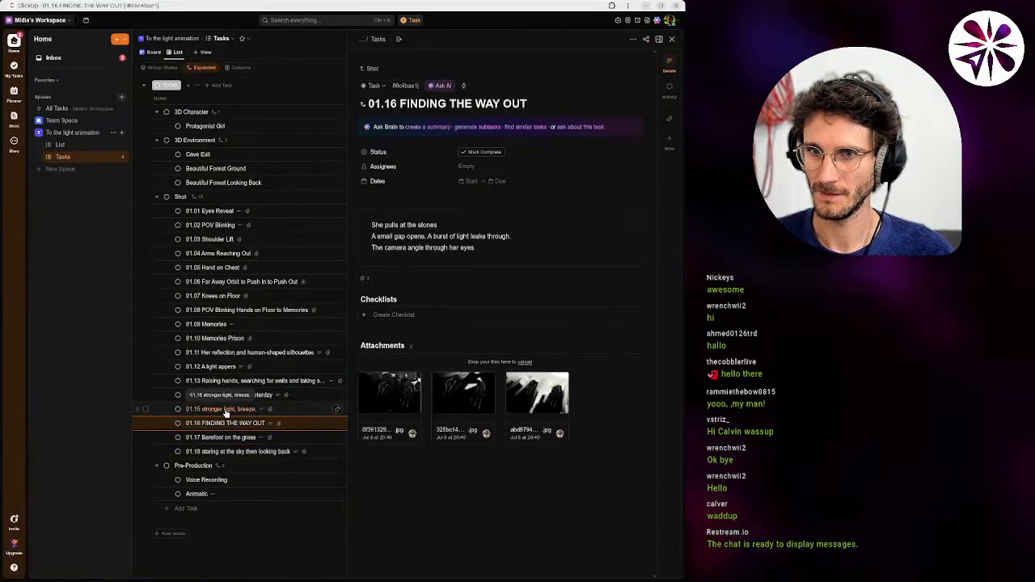
click(225, 410)
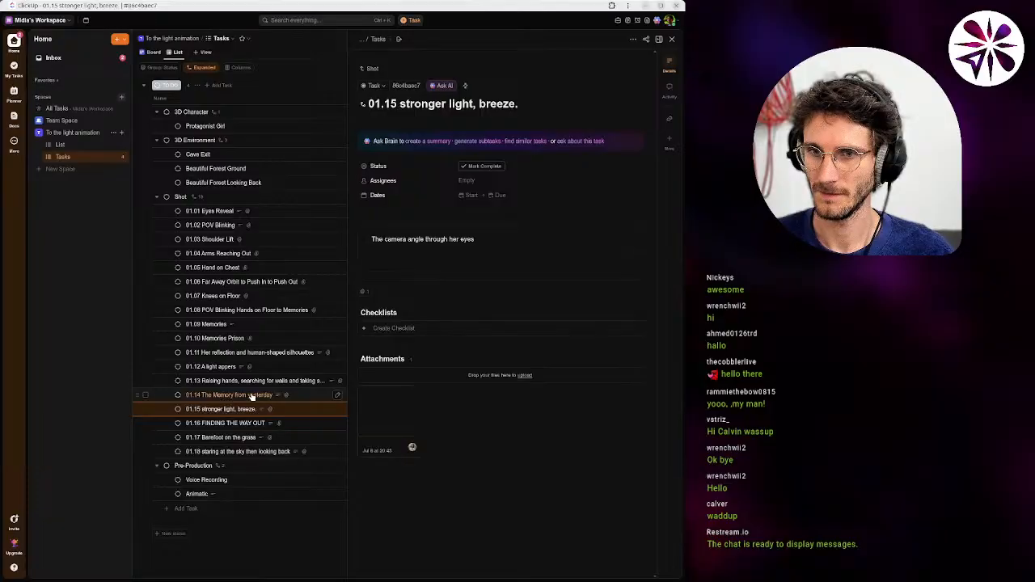
click(250, 395)
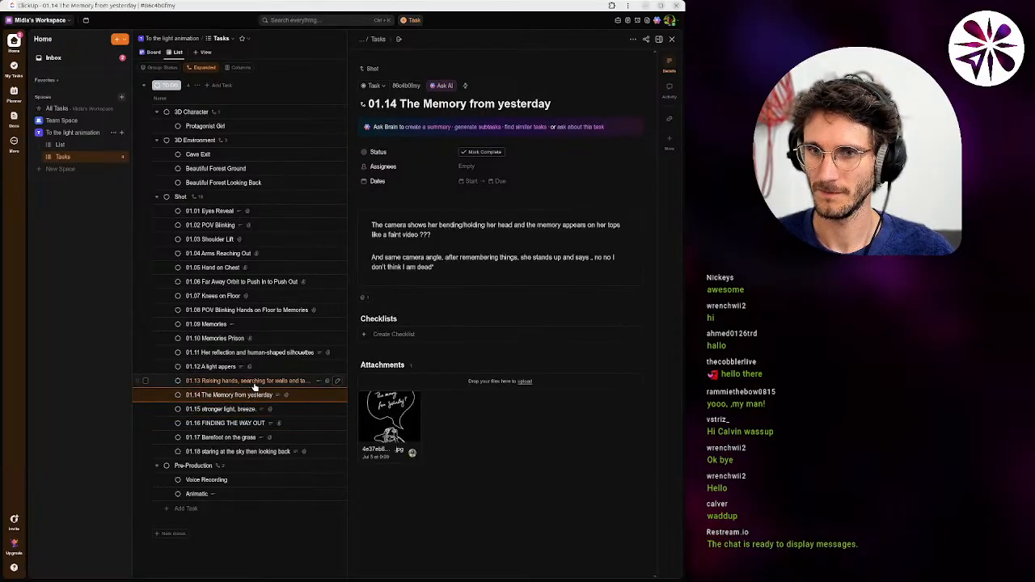
click(251, 381)
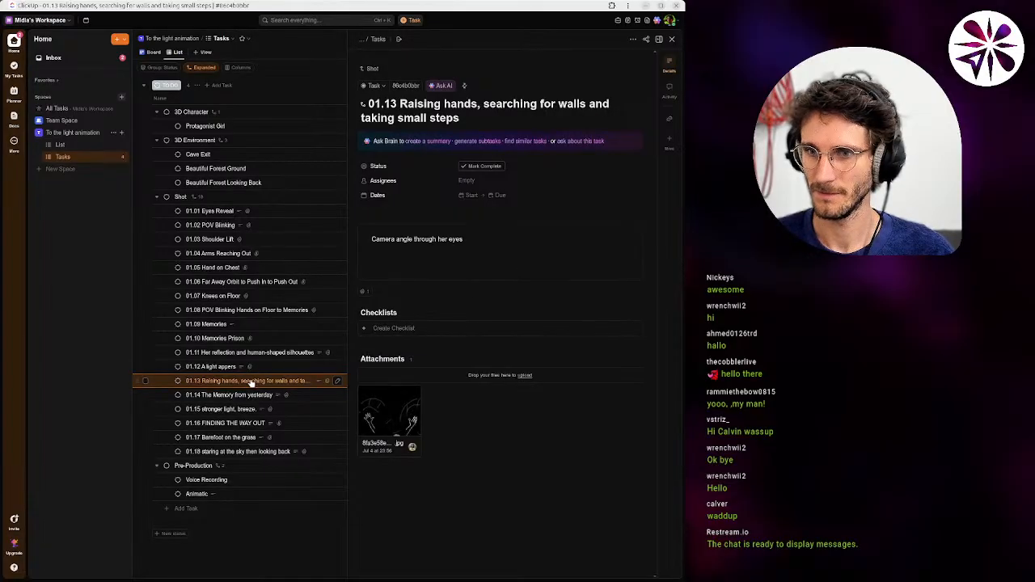
click(384, 414)
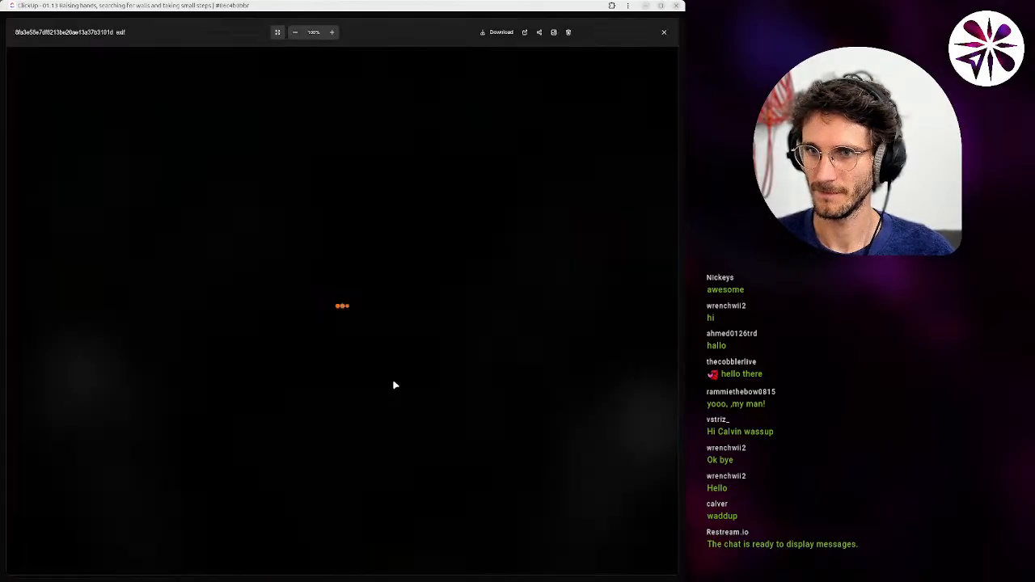
click(662, 33)
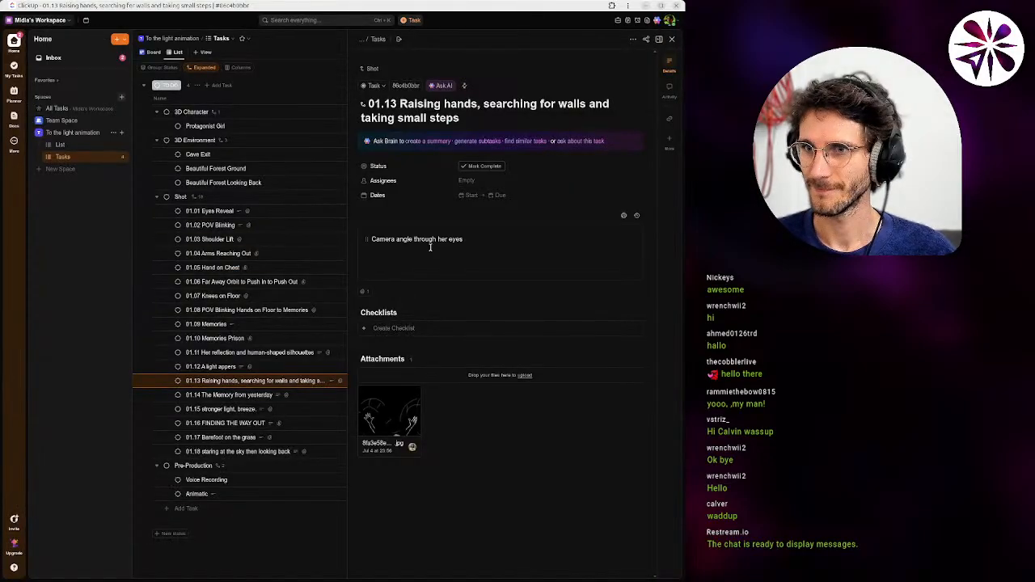
click(483, 250)
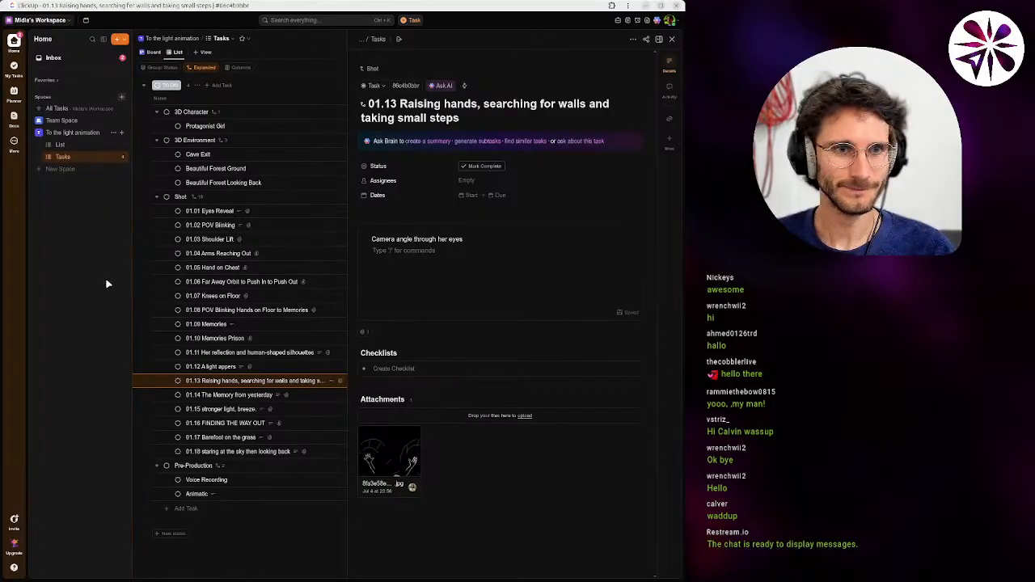
Open shot 01.01 Eyes Reveal and switch to the story PDF to read the Scene 1 script on page 2.
click(216, 212)
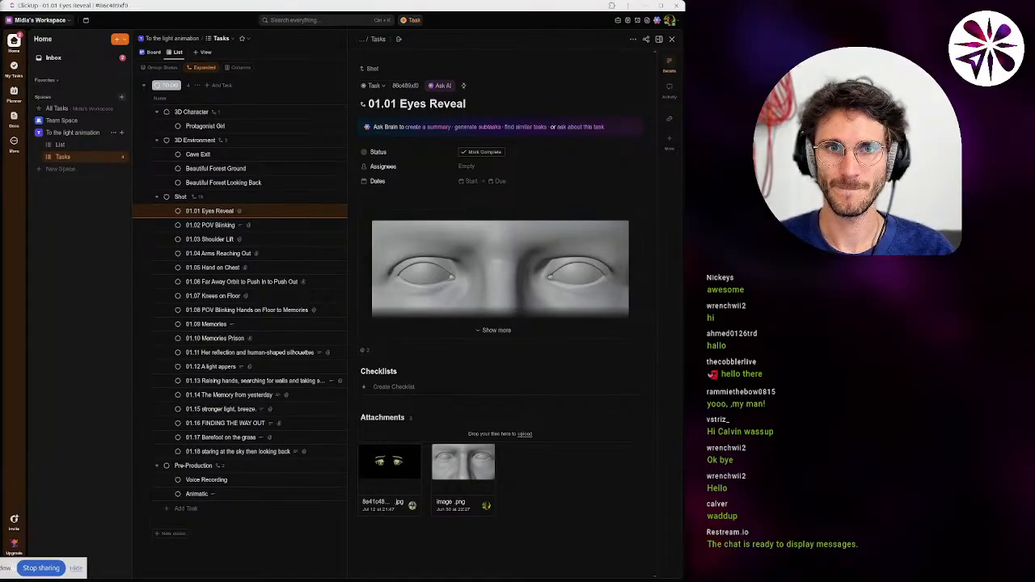
super+drag(0, 291, 359, 289)
key(super+Up)
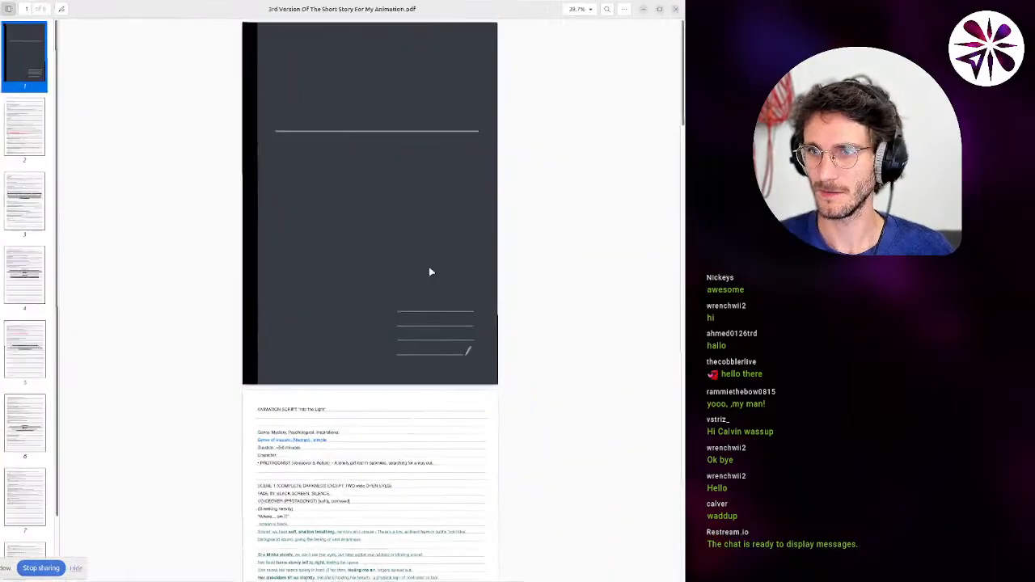
middle_drag(392, 302, 376, 161)
click(75, 570)
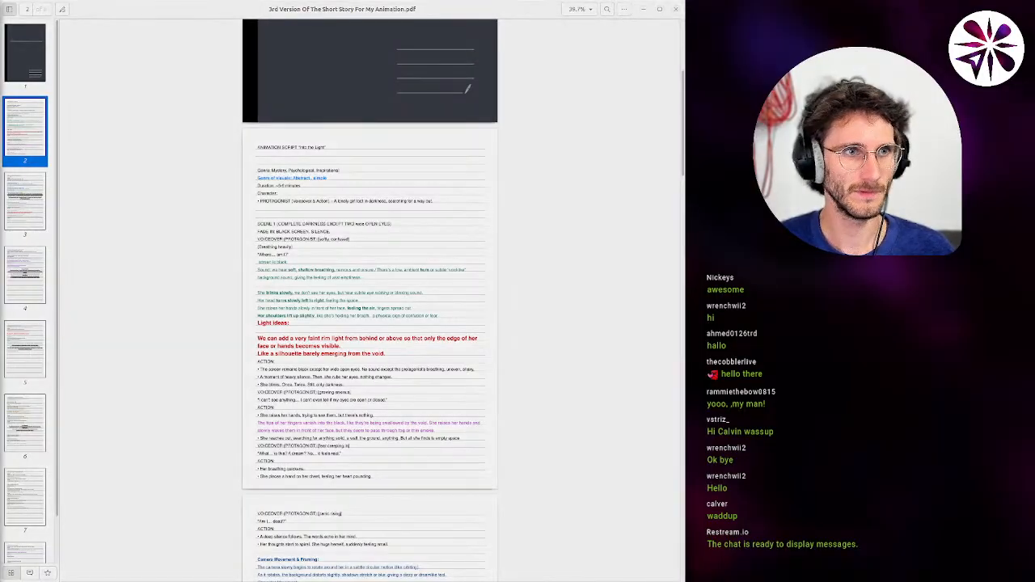
super+drag(310, 140, 684, 562)
key(super+Up)
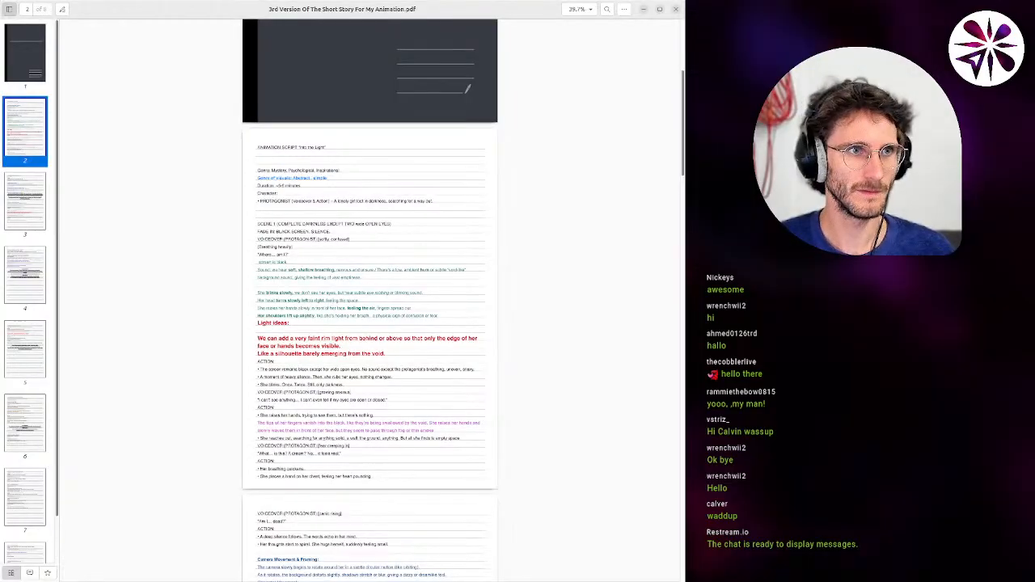
Switch back to ClickUp and view the full eye reference image in the 01.01 Eyes Reveal description.
key(alt+Tab)
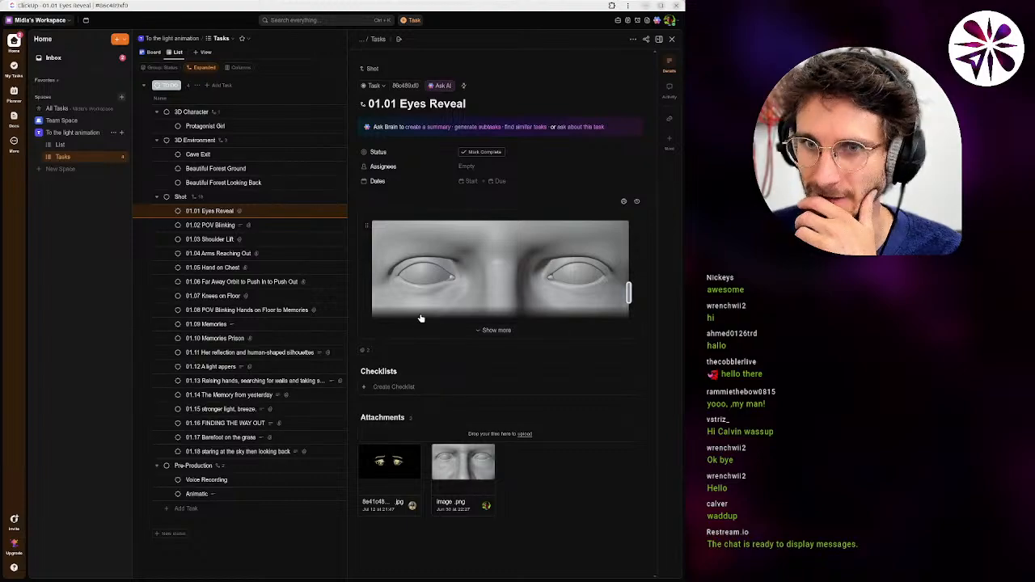
click(461, 330)
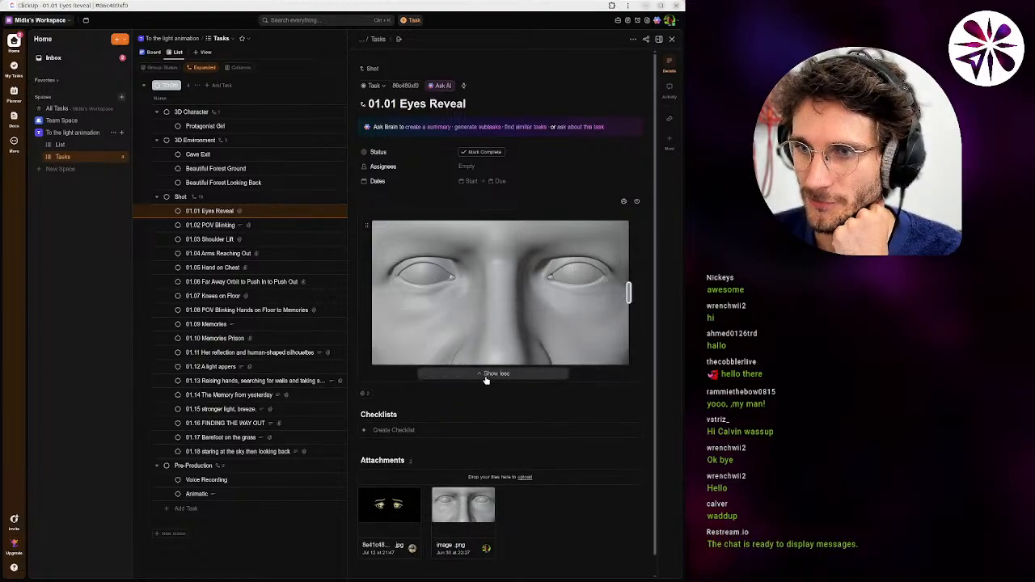
click(484, 376)
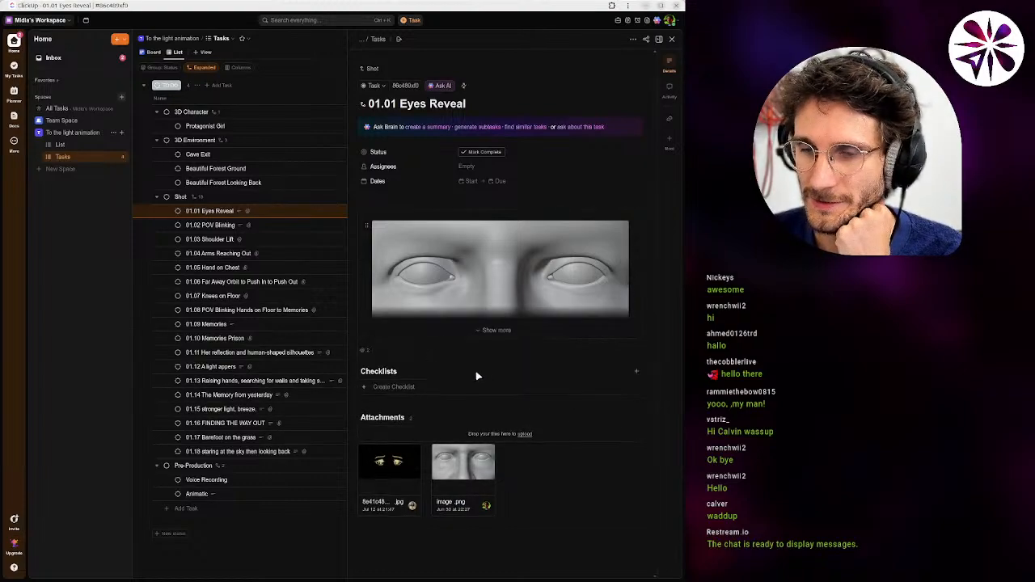
Remove the extra blank lines between the text and the eye image in the 01.02 POV Blinking description.
click(213, 225)
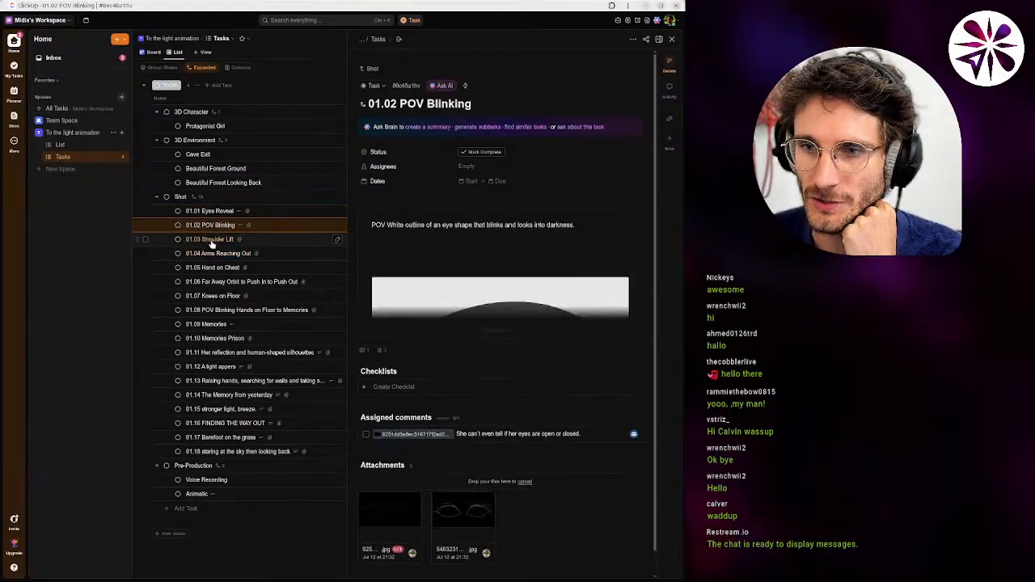
click(495, 330)
click(503, 269)
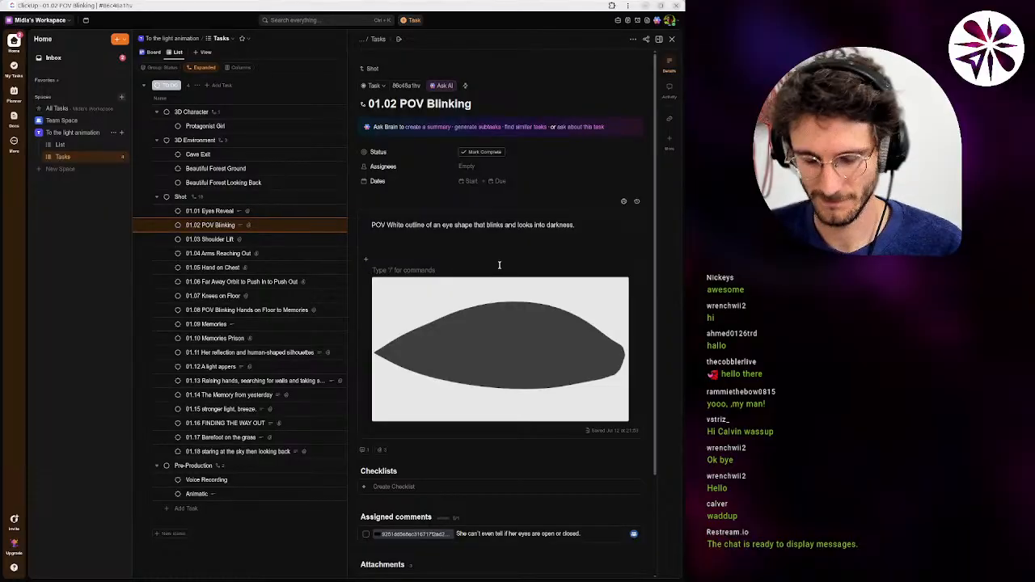
key(BackSpace)
key(BackSpace)
key(BackSpace)
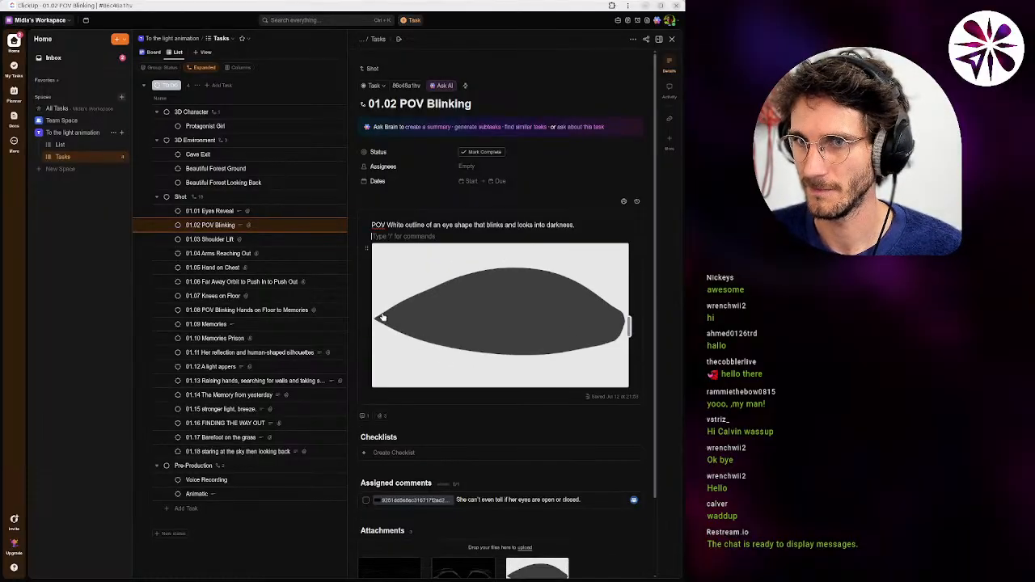
View the dark hands sketch attached to shot 01.03 Shoulder Lift and open shot 01.04 Arms Reaching Out.
click(207, 239)
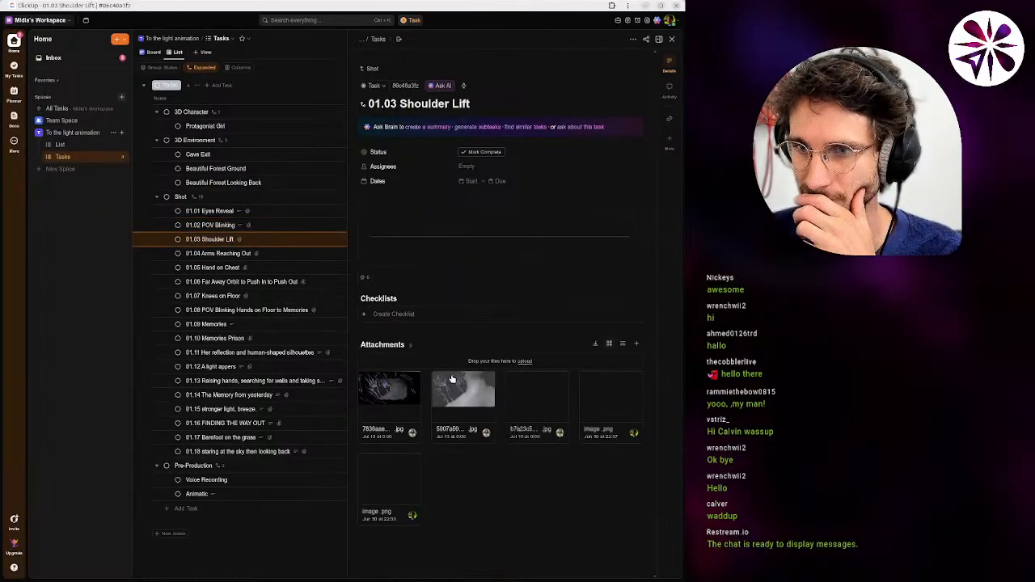
click(390, 473)
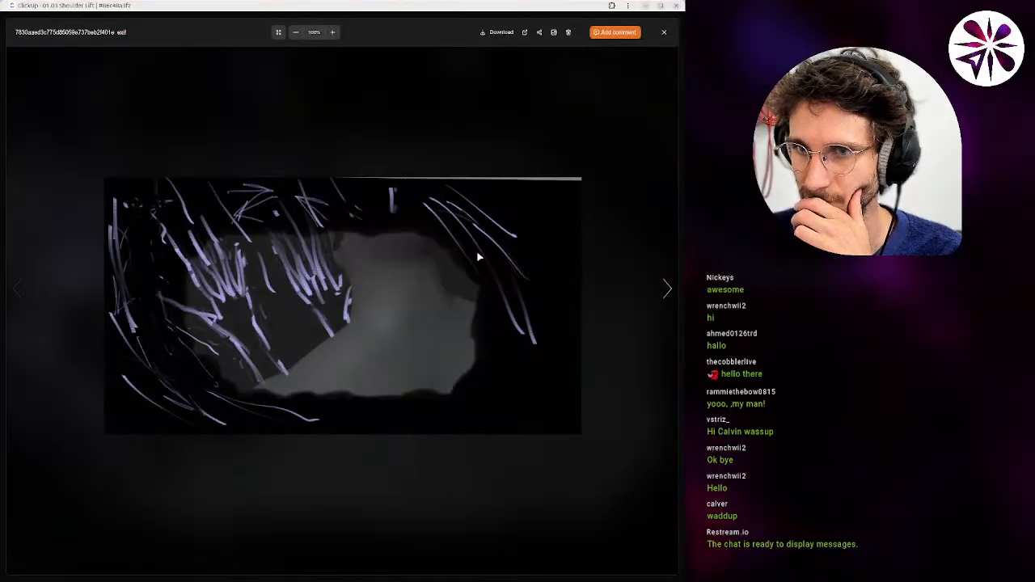
click(664, 37)
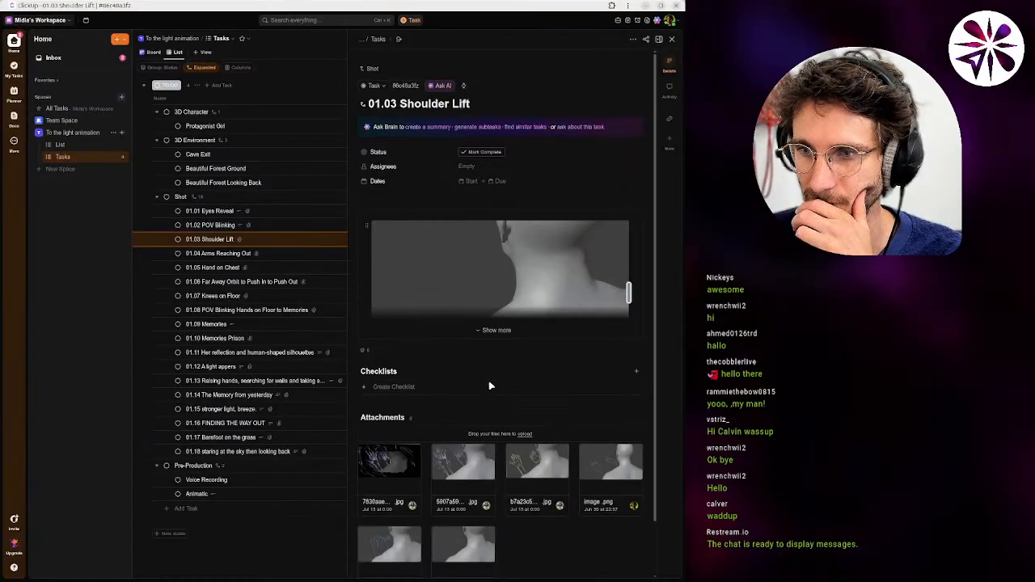
scroll(498, 348, down, 1)
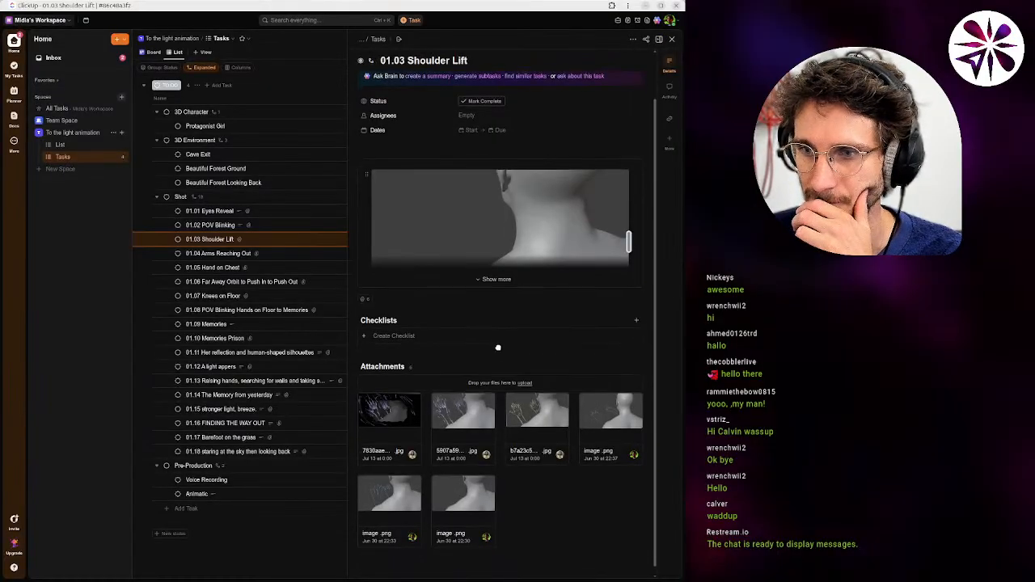
click(227, 255)
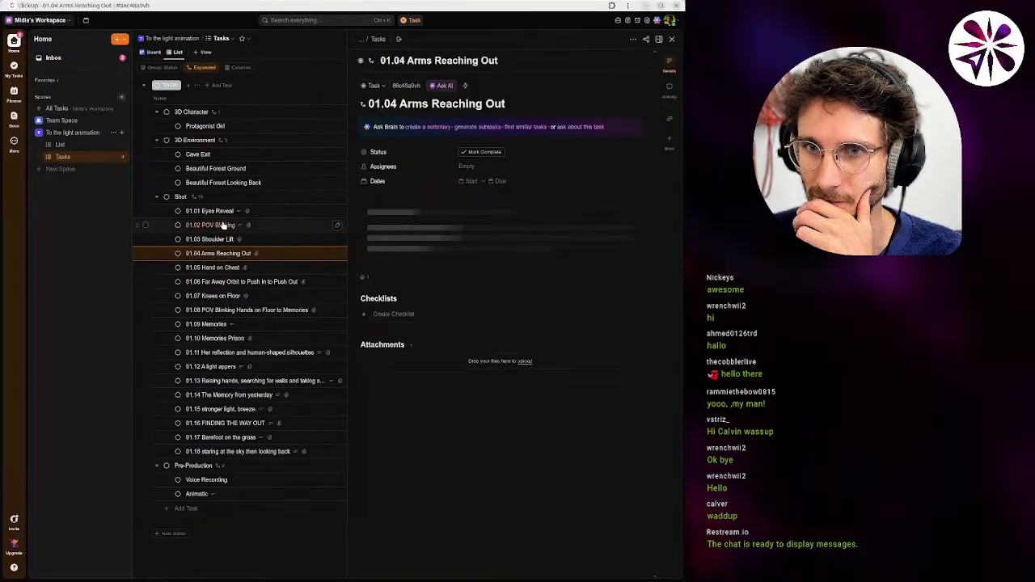
Return to shot 01.03 Shoulder Lift and compare its yellow-outlined, purple-stroked and dark-framed hand sketches at full size.
click(217, 240)
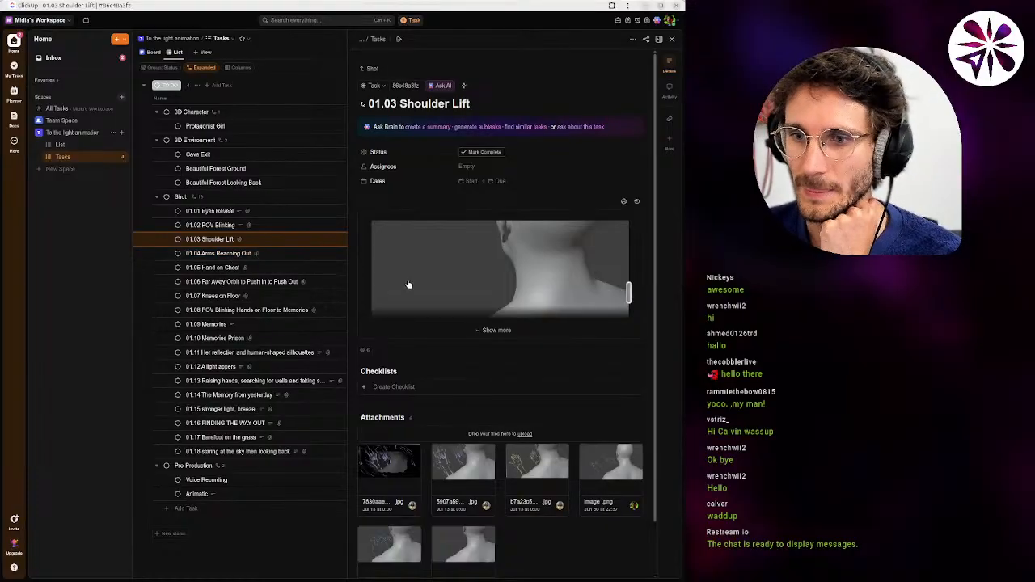
scroll(512, 366, down, 1)
scroll(513, 365, down, 1)
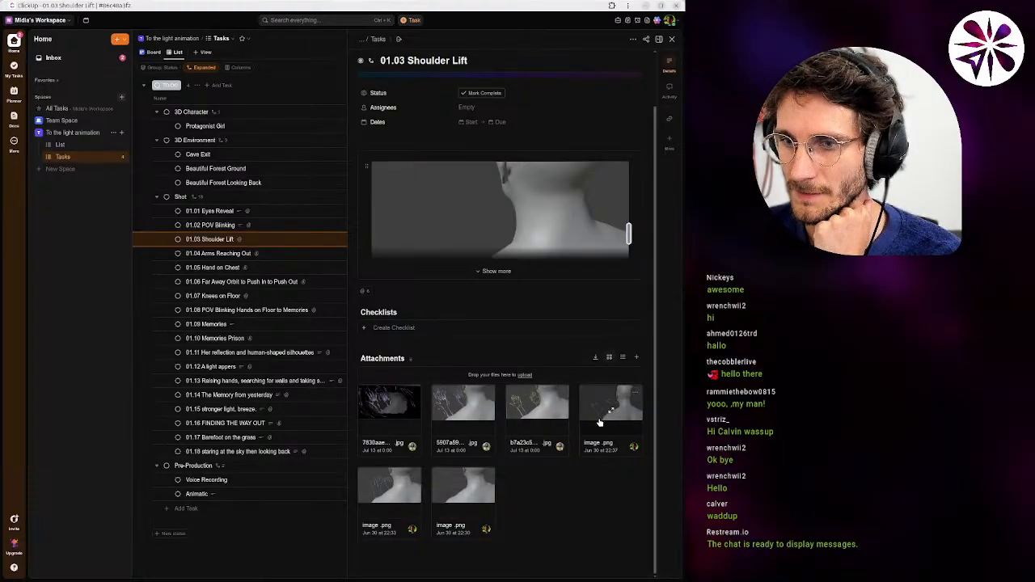
click(550, 413)
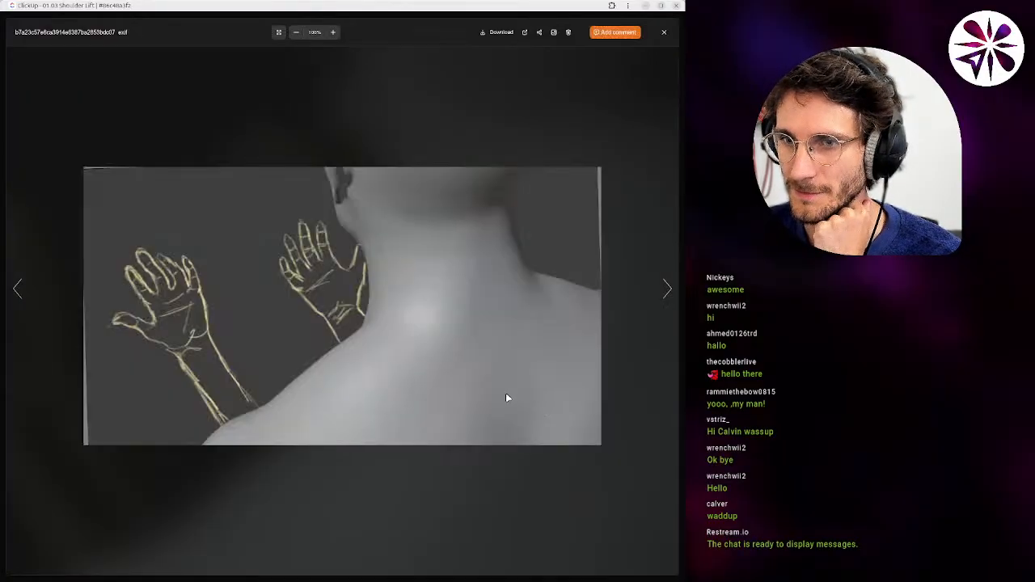
key(Right)
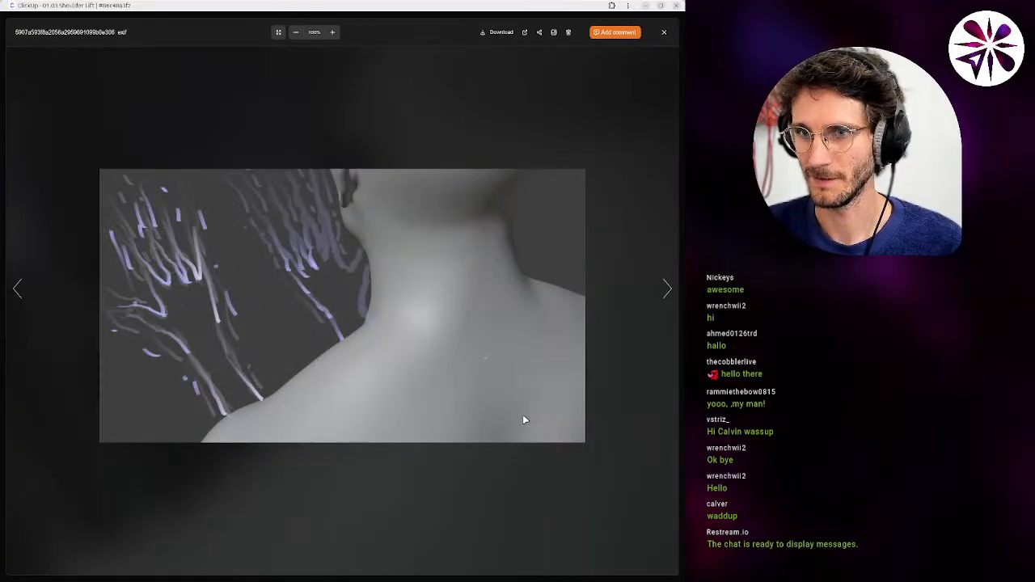
key(Left)
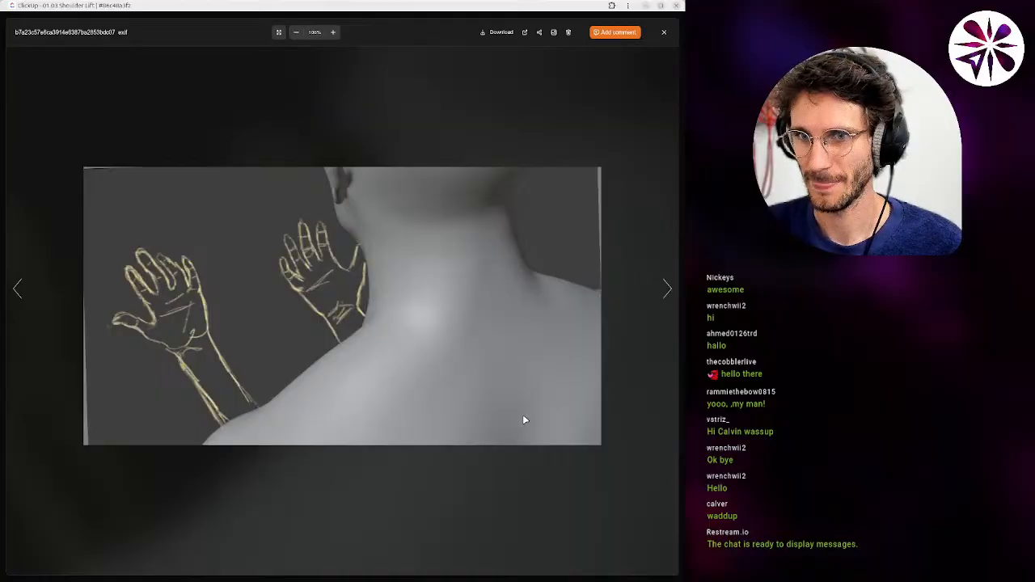
key(Right)
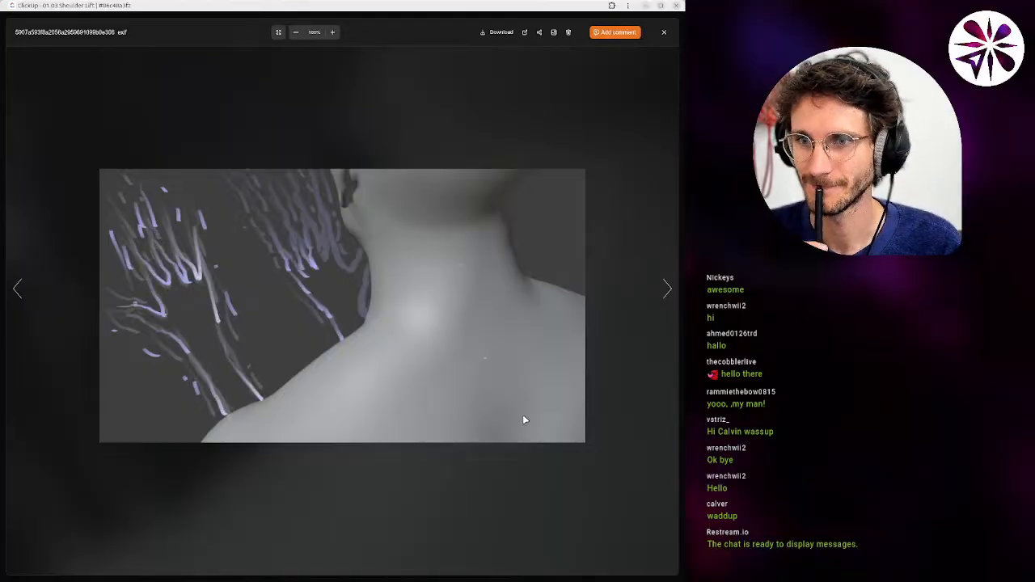
key(Right)
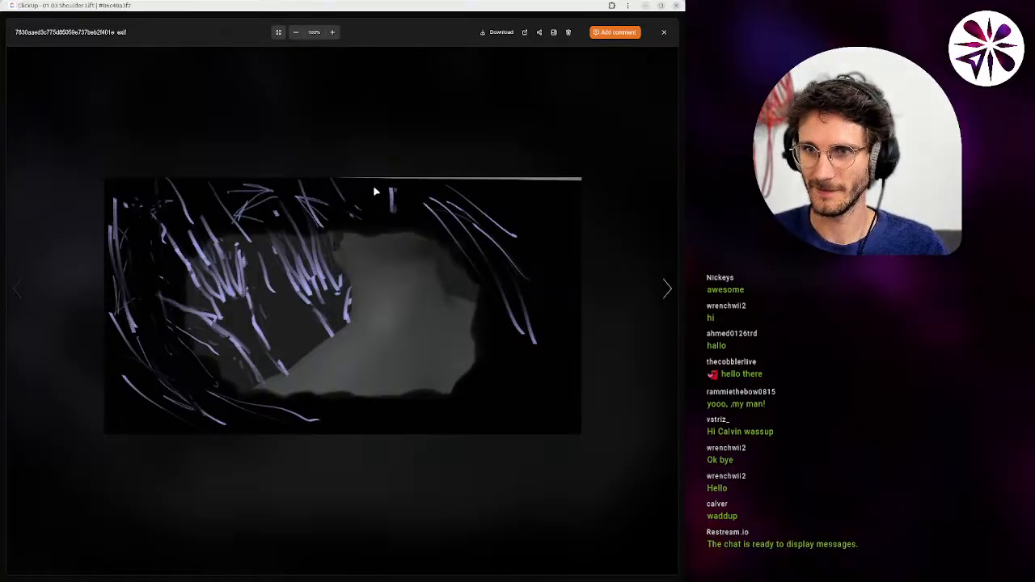
key(Escape)
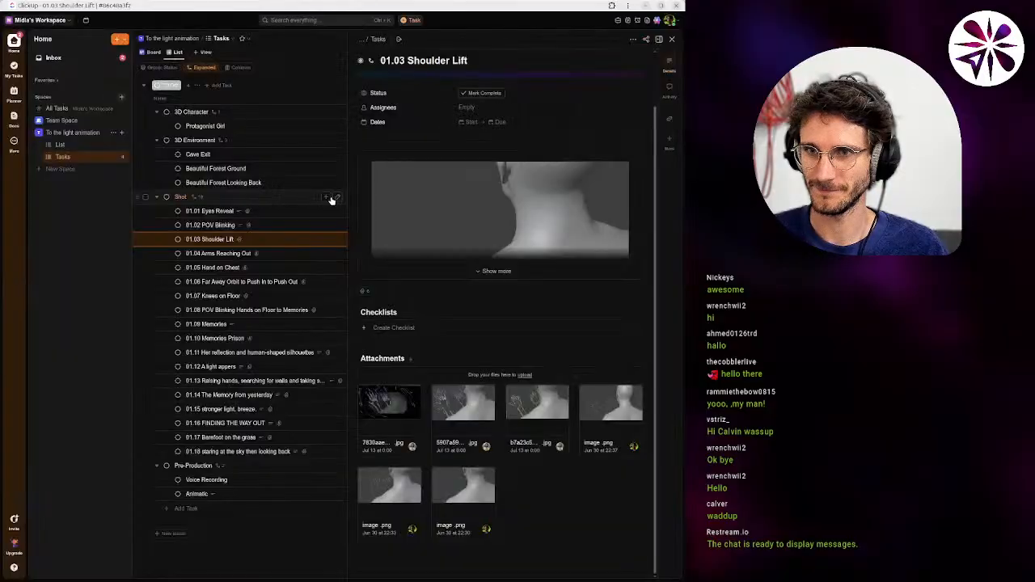
Expand the 01.03 Shoulder Lift description and examine its shoulder and hand reference images alongside the attached sketches.
click(491, 271)
scroll(525, 205, down, 3)
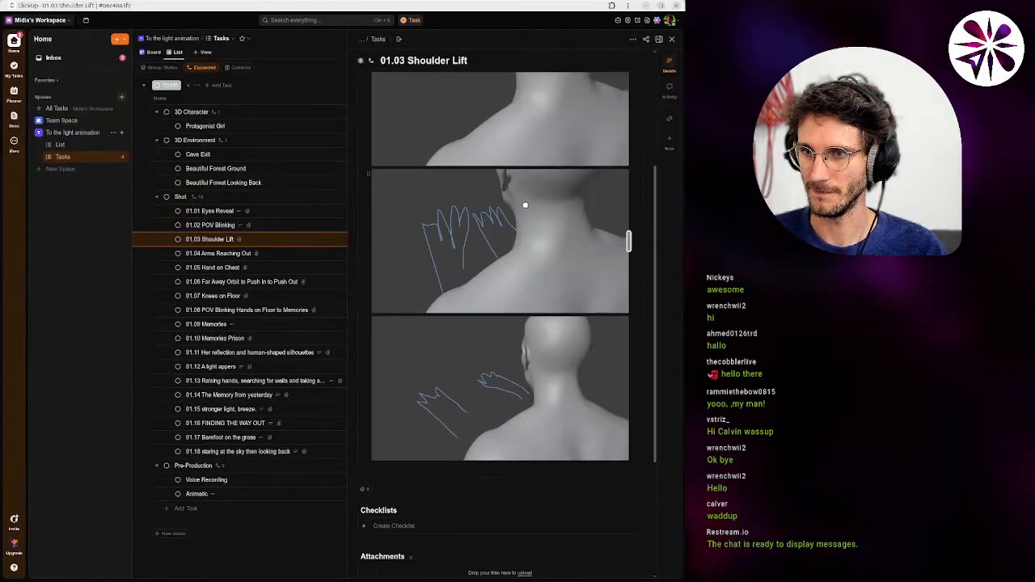
scroll(525, 205, down, 3)
scroll(497, 319, up, 8)
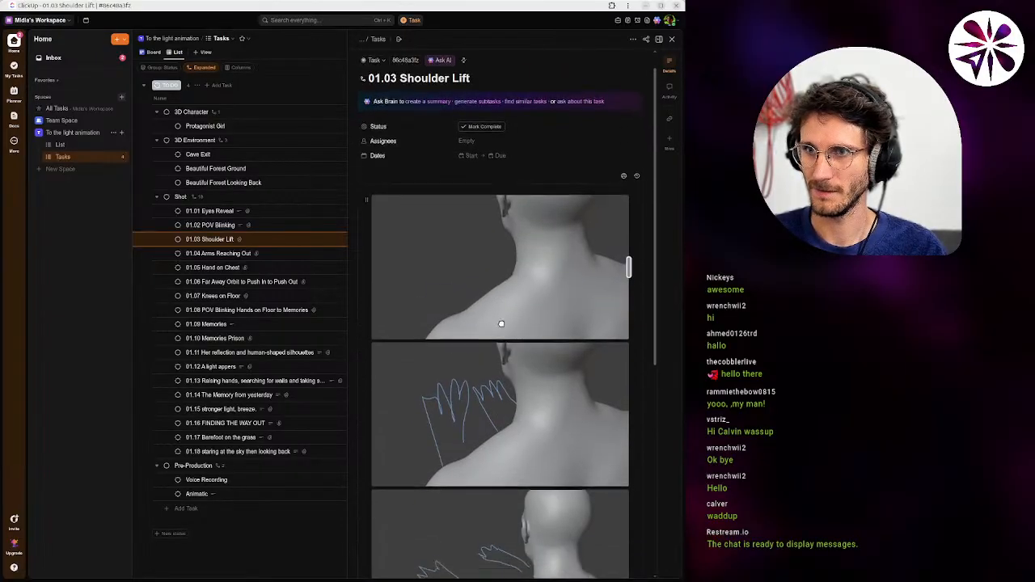
scroll(500, 322, down, 8)
scroll(485, 340, up, 8)
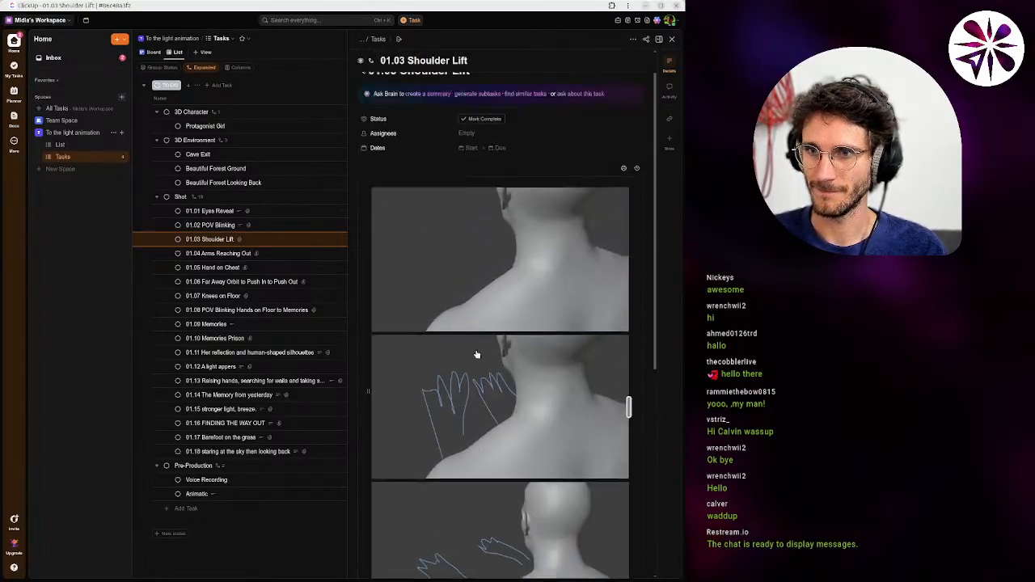
scroll(481, 356, down, 8)
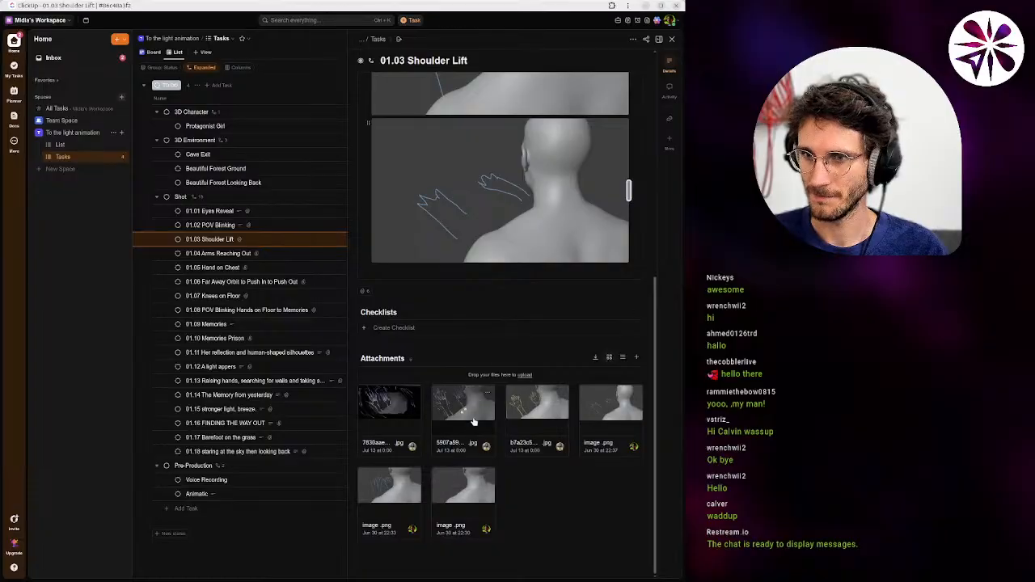
click(473, 419)
key(Escape)
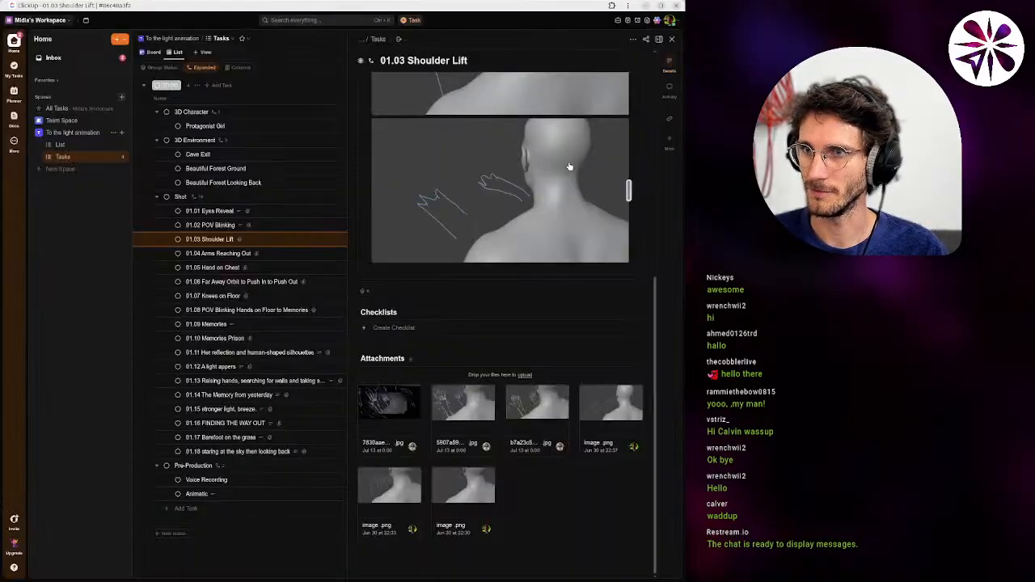
Compare the shoulder and blue hand-outline images in the 01.03 Shoulder Lift description with the attached sketch thumbnails.
scroll(518, 363, up, 8)
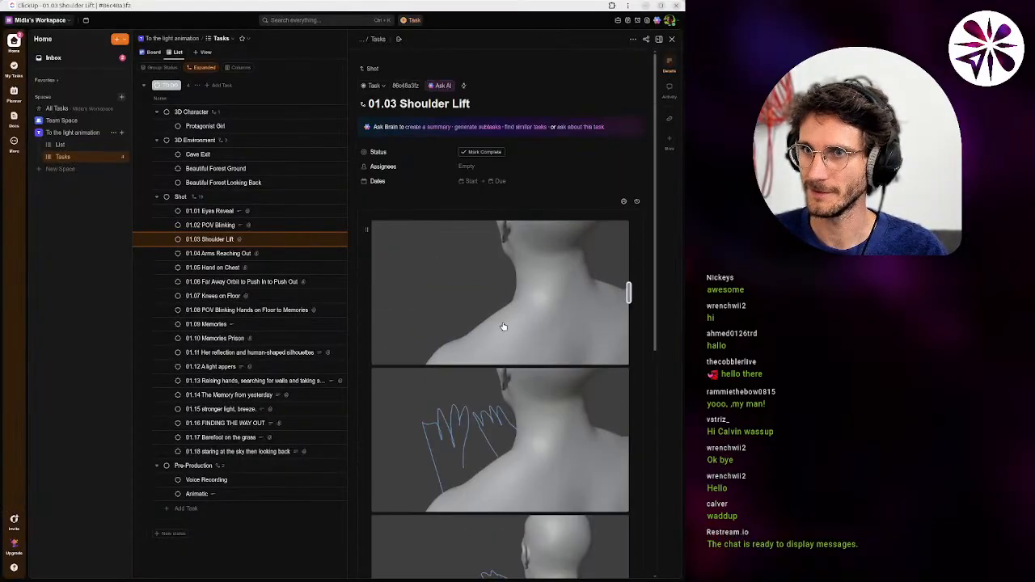
scroll(495, 323, down, 8)
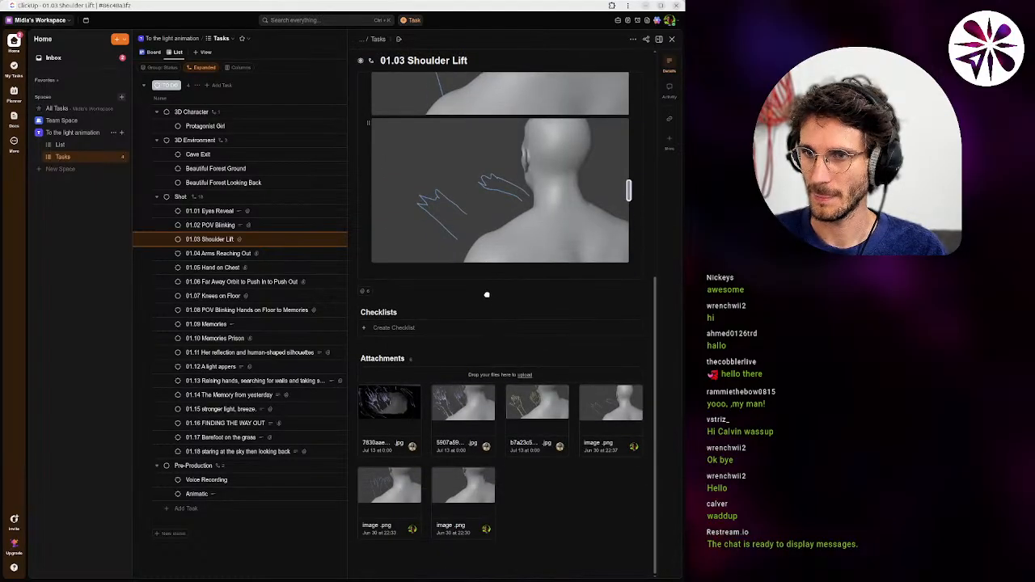
scroll(486, 295, up, 8)
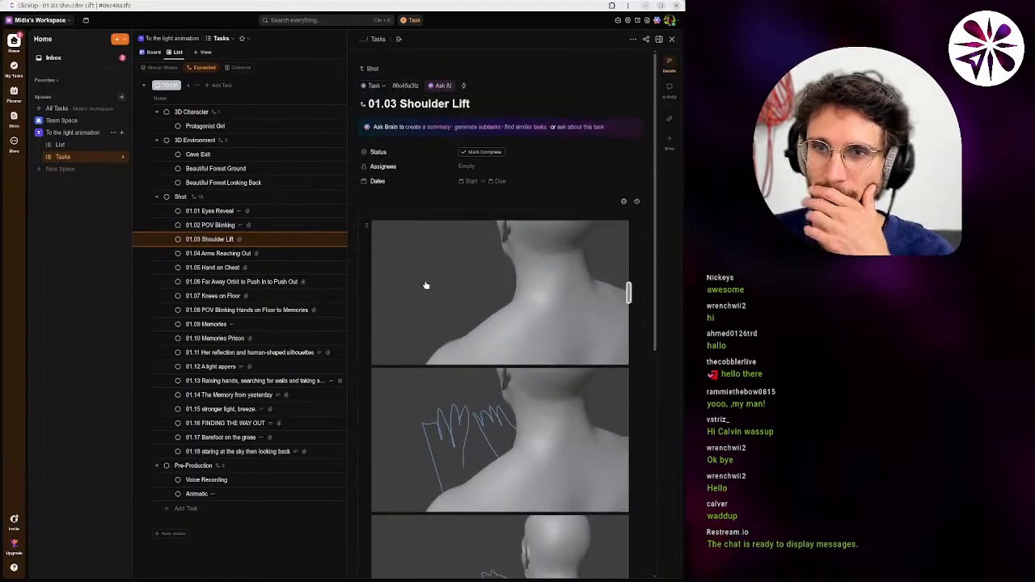
scroll(471, 303, down, 8)
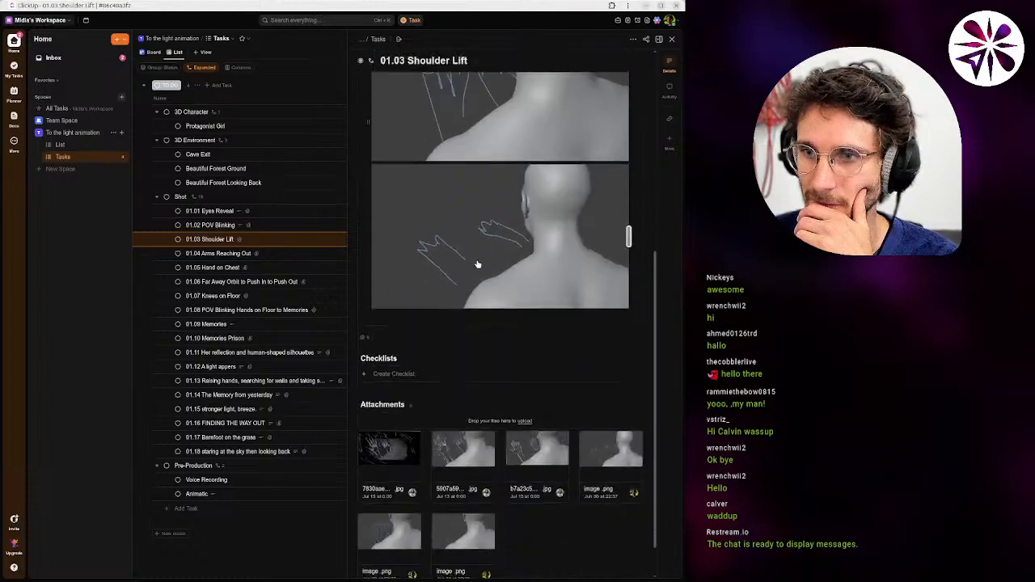
scroll(453, 323, up, 2)
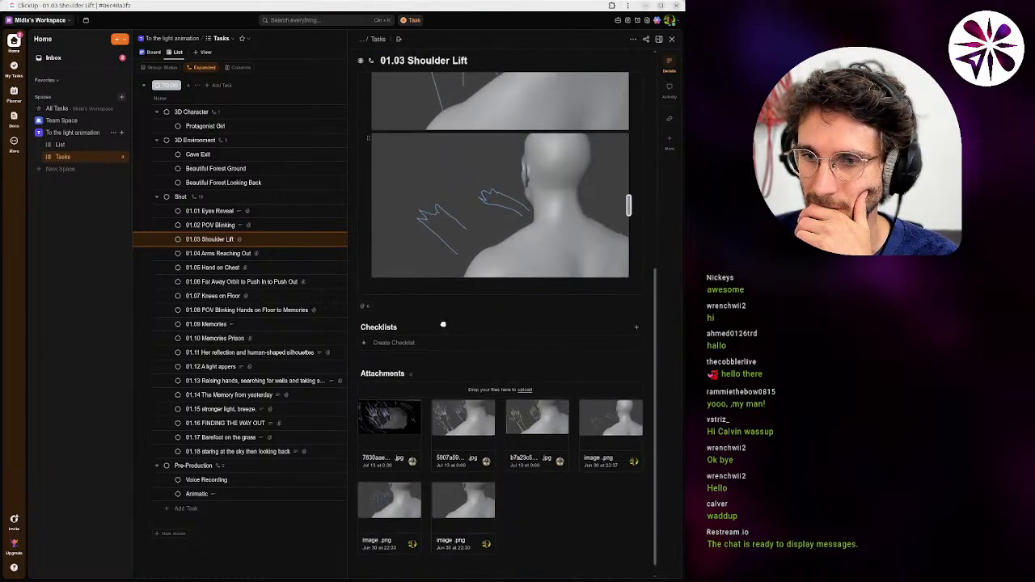
Check the dark-framed and yellow-outlined hand sketches attached to 01.03 Shoulder Lift at full size, including their comments.
click(386, 479)
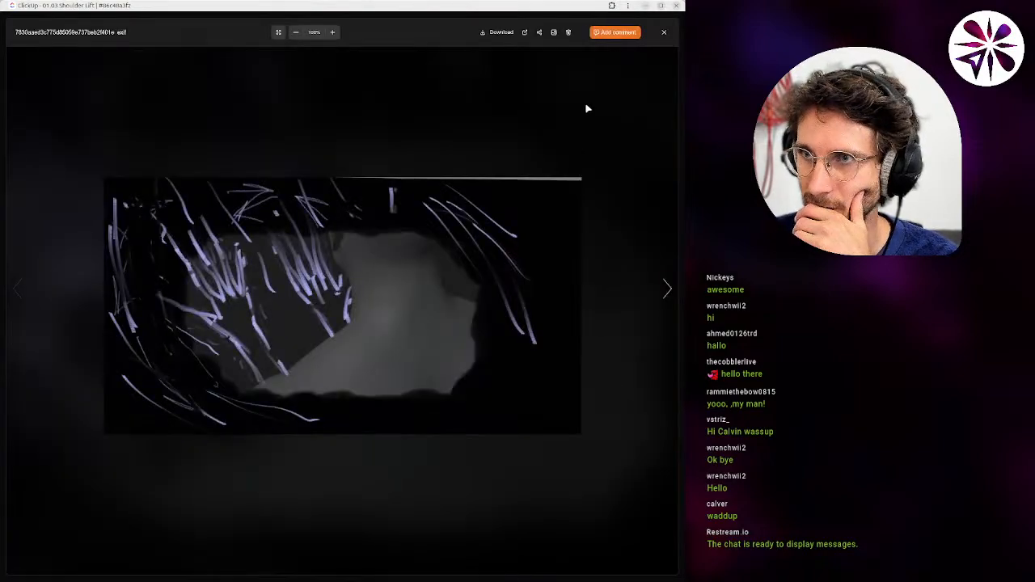
click(619, 32)
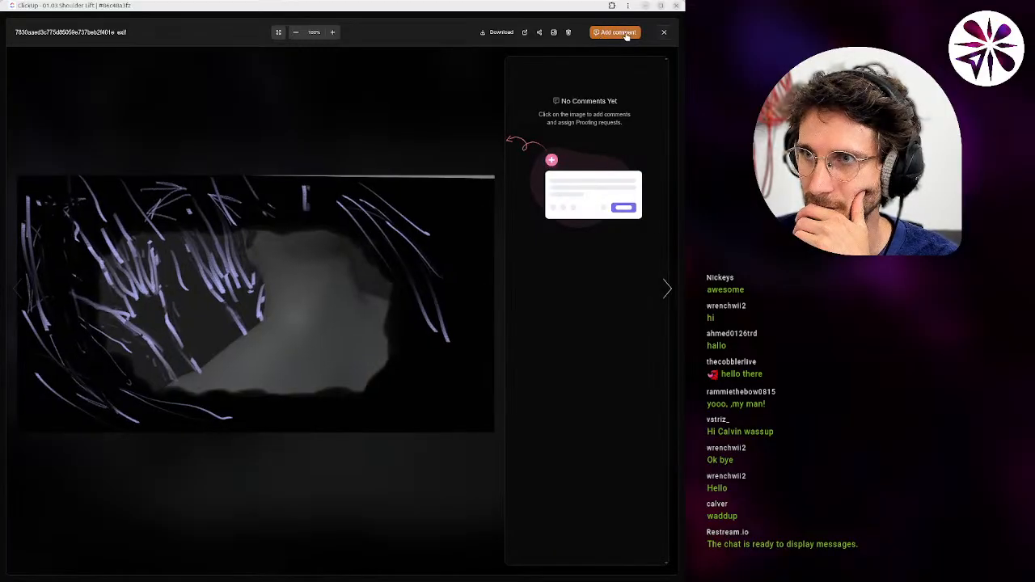
click(627, 33)
click(664, 33)
click(547, 483)
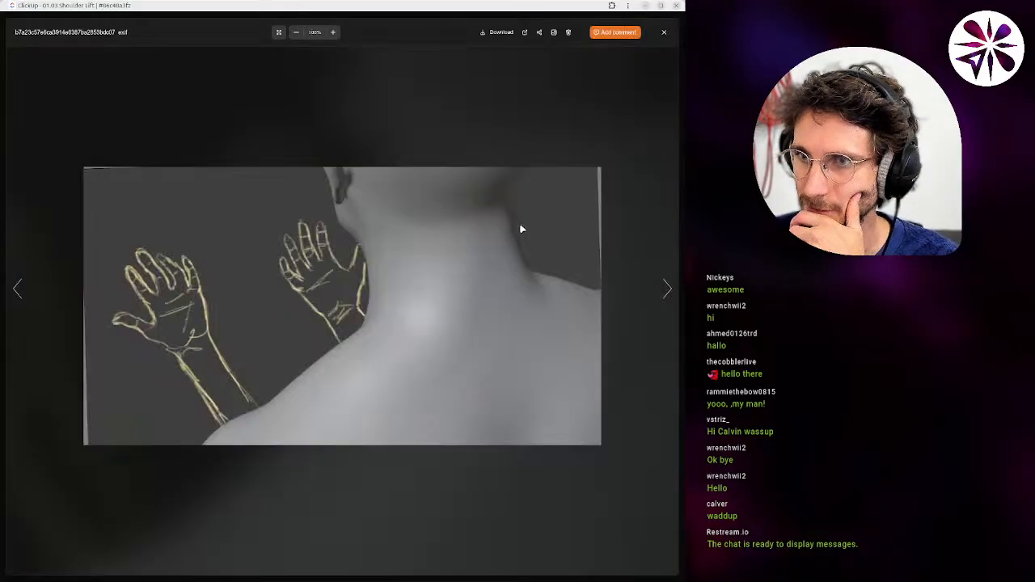
click(616, 33)
click(618, 33)
click(663, 32)
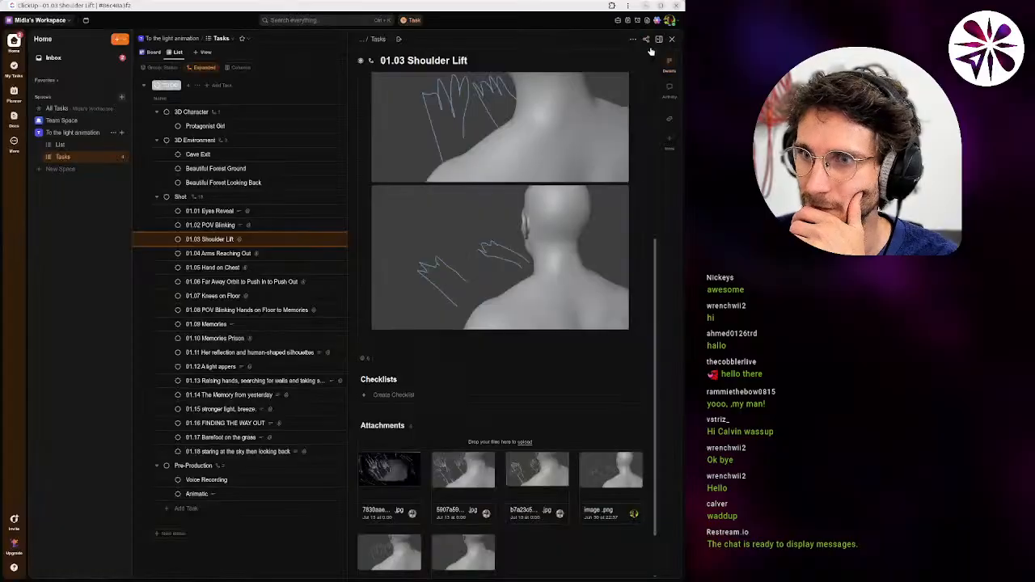
Glance at shot 01.04 Arms Reaching Out, return to 01.03 Shoulder Lift and view its full description images.
click(228, 256)
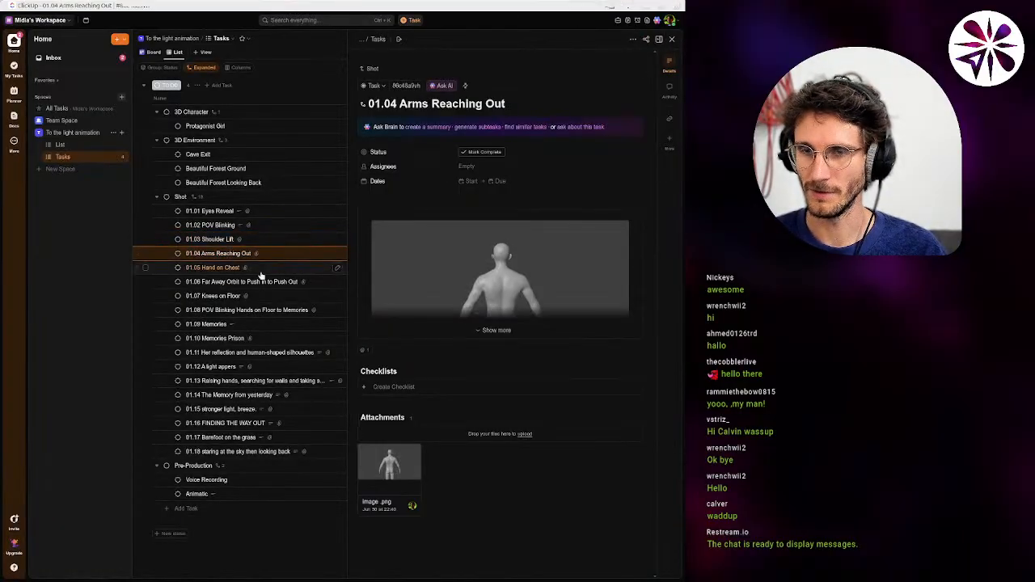
click(218, 240)
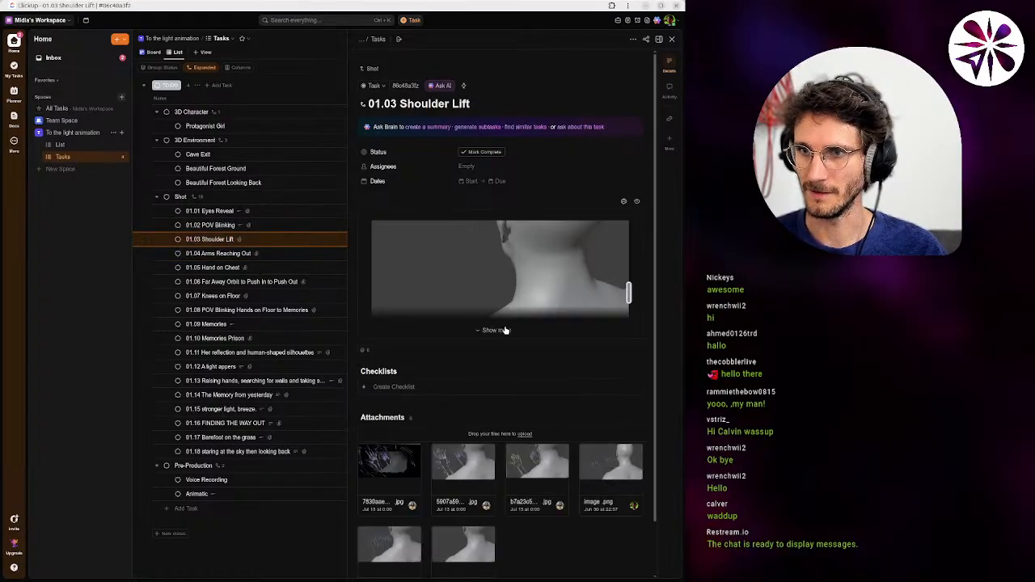
click(502, 330)
scroll(560, 313, down, 8)
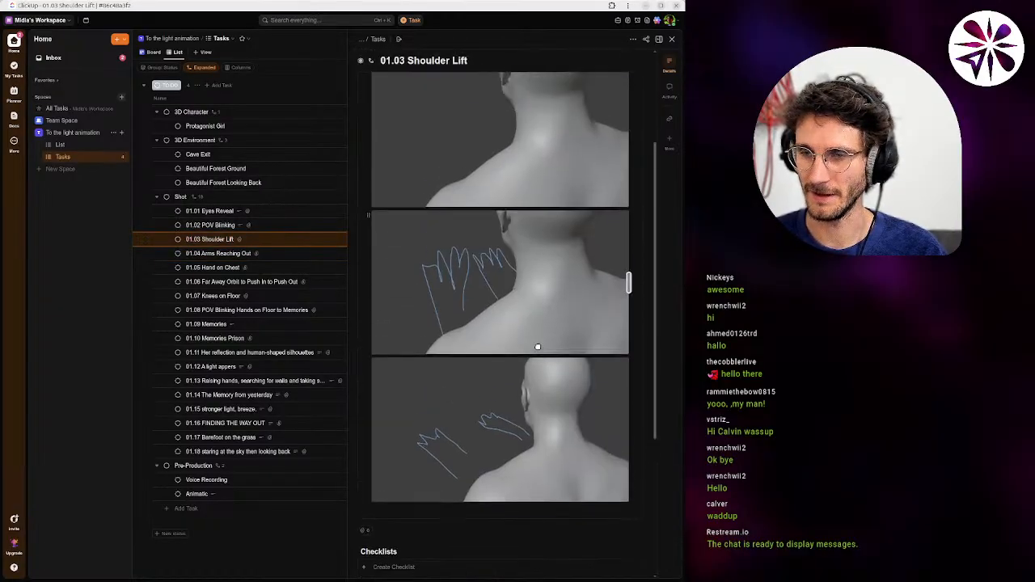
scroll(506, 306, up, 10)
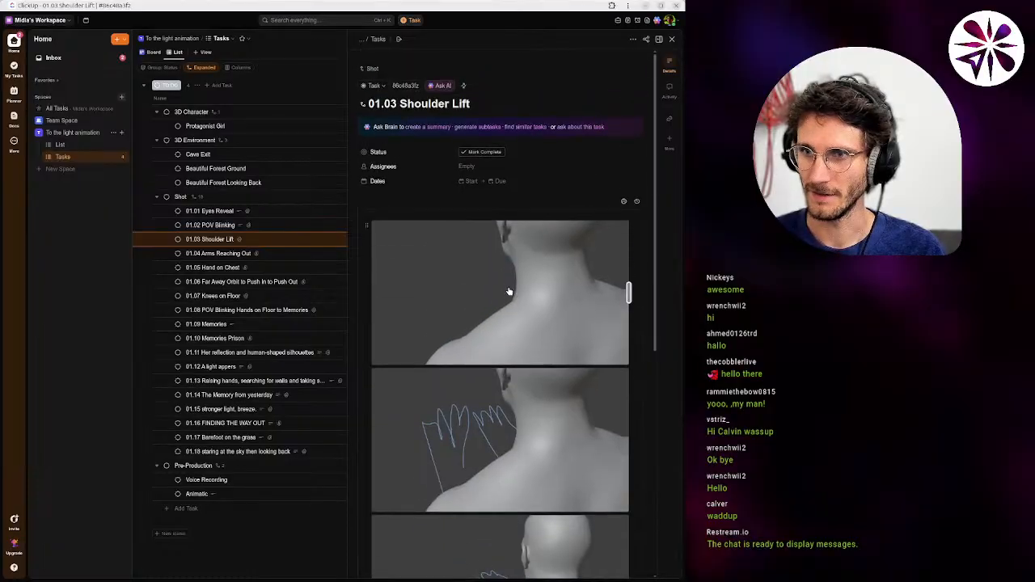
click(511, 226)
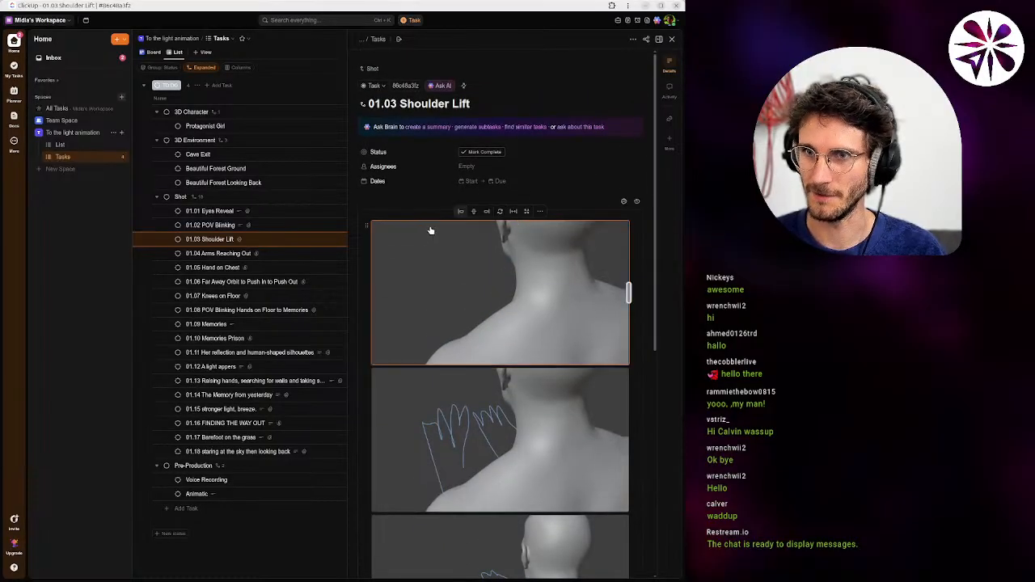
click(631, 351)
click(532, 378)
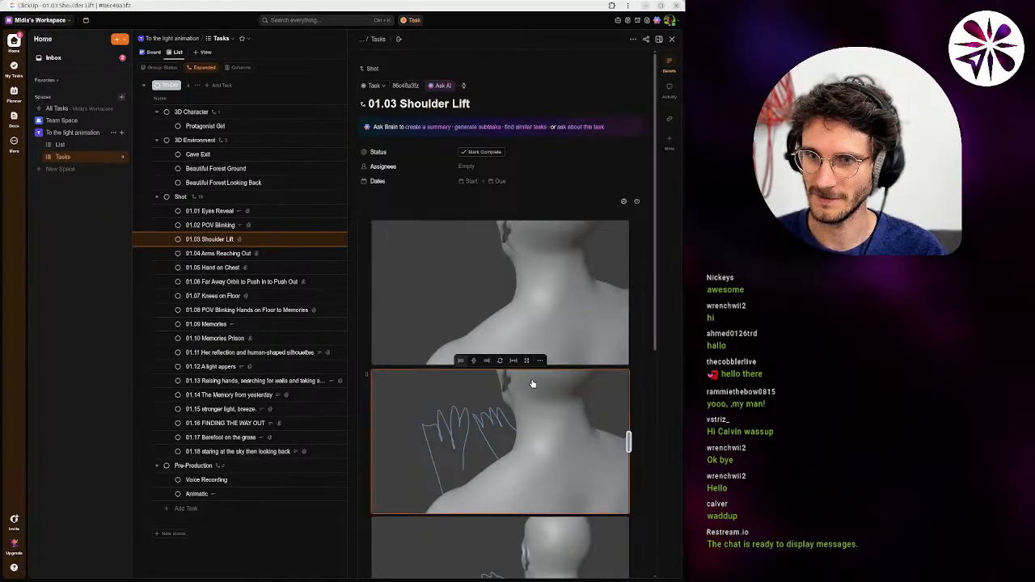
click(398, 370)
text(Hair)
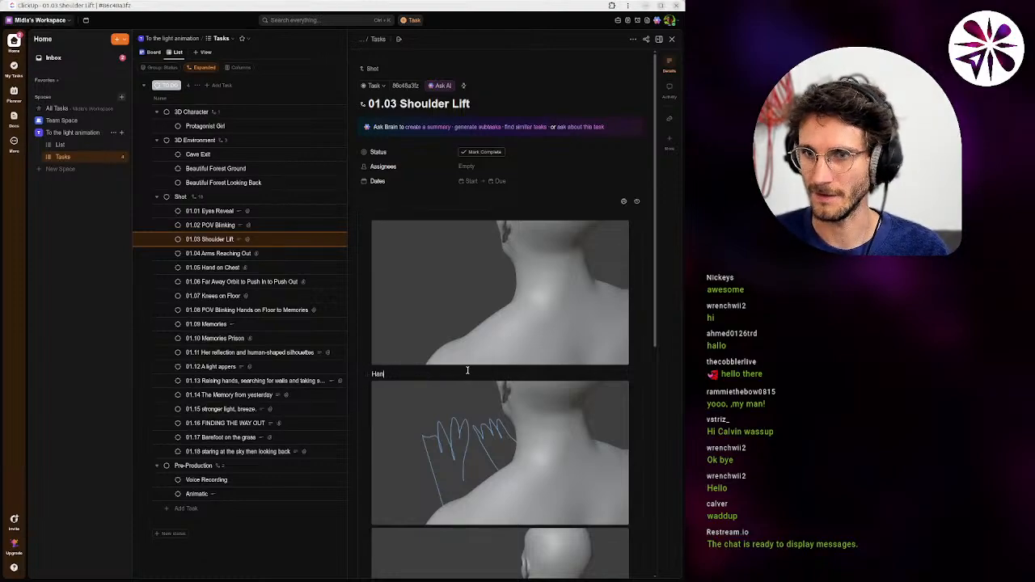
key(BackSpace)
key(BackSpace)
Look over the hand reference images and the attachments of 01.03 Shoulder Lift once more.
scroll(475, 399, down, 2)
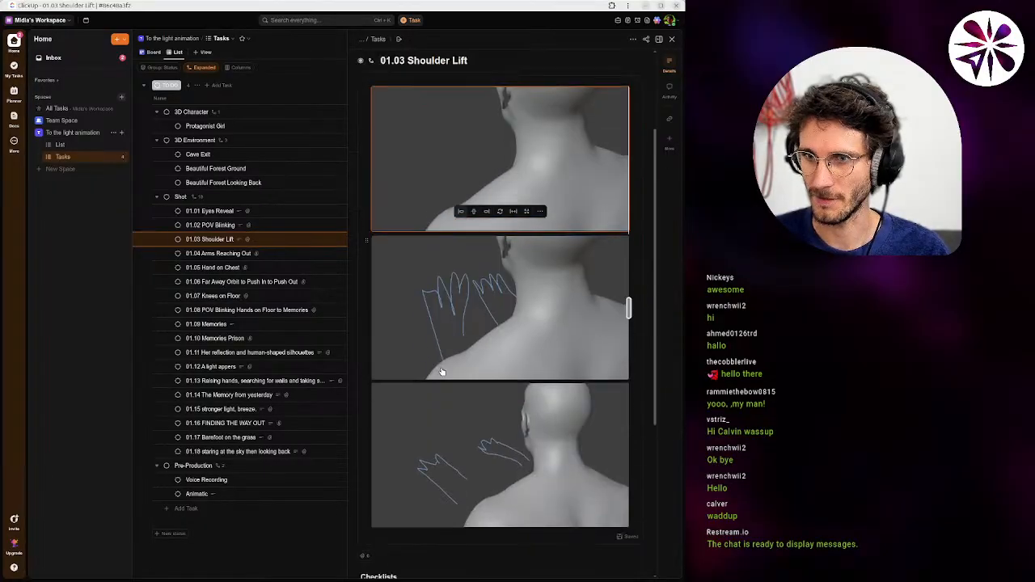
scroll(457, 417, up, 2)
scroll(457, 416, down, 8)
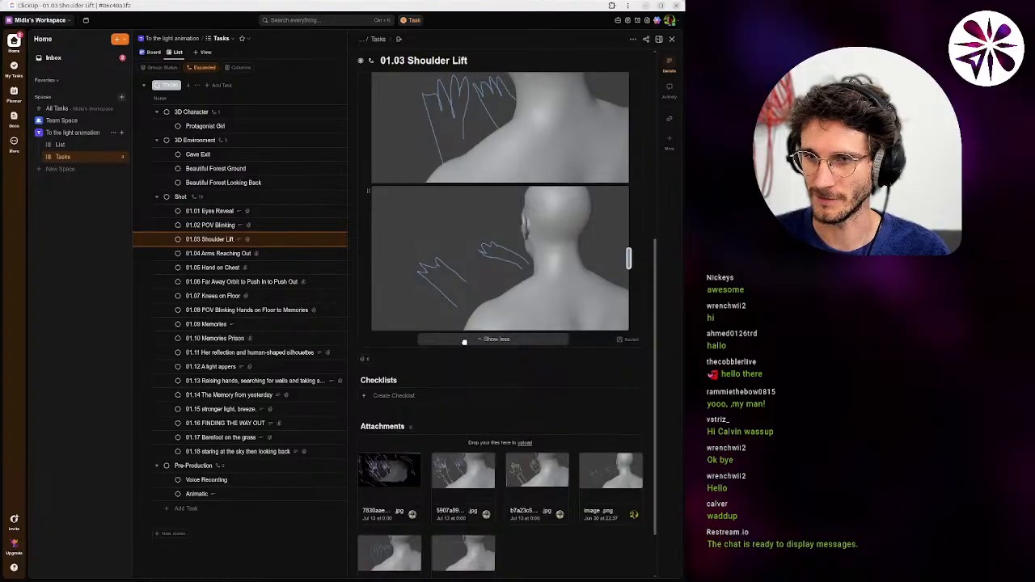
scroll(477, 355, down, 2)
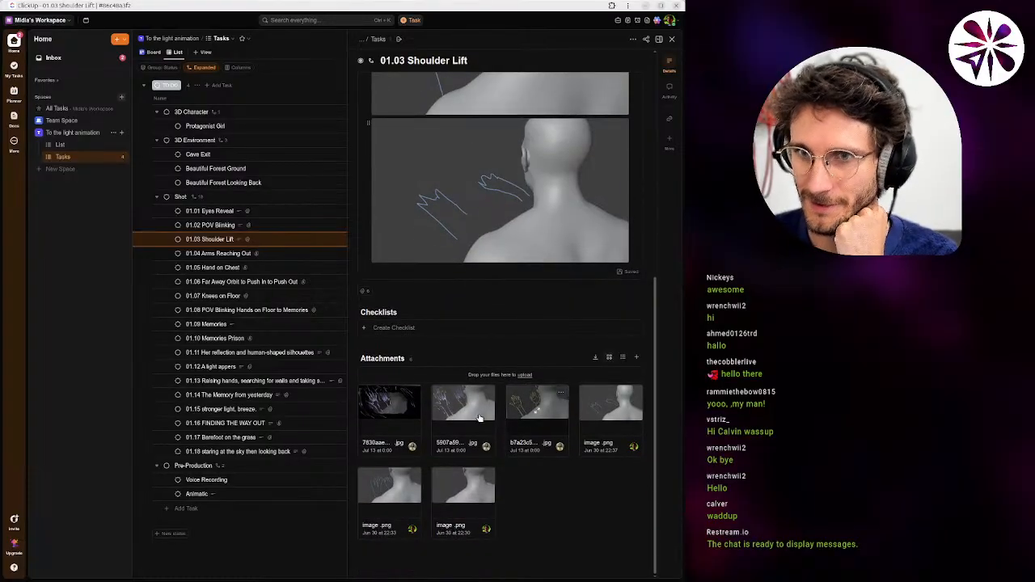
View the reference images of shots 01.04 Arms Reaching Out and 01.05 Hand on Chest.
click(216, 254)
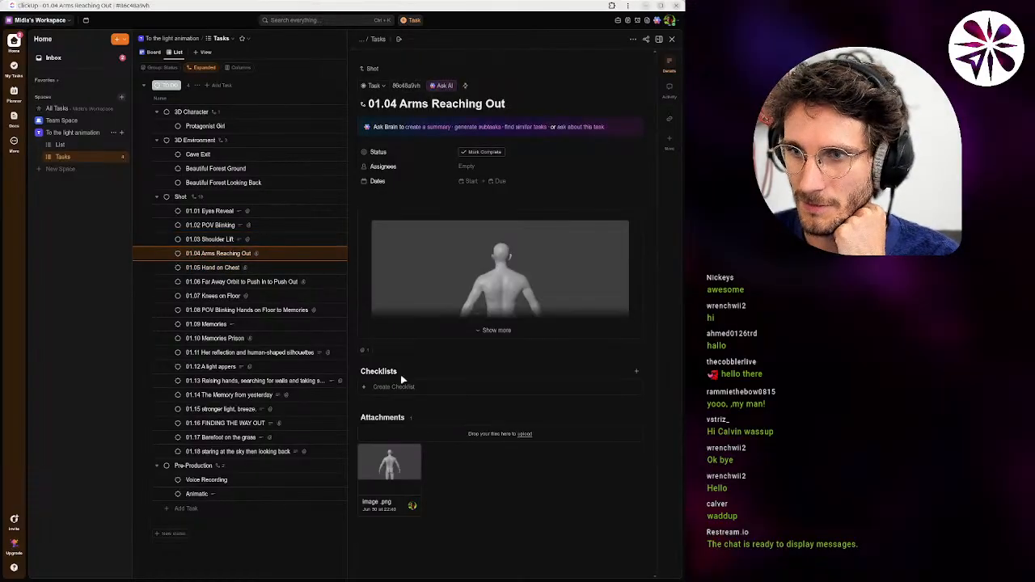
click(229, 270)
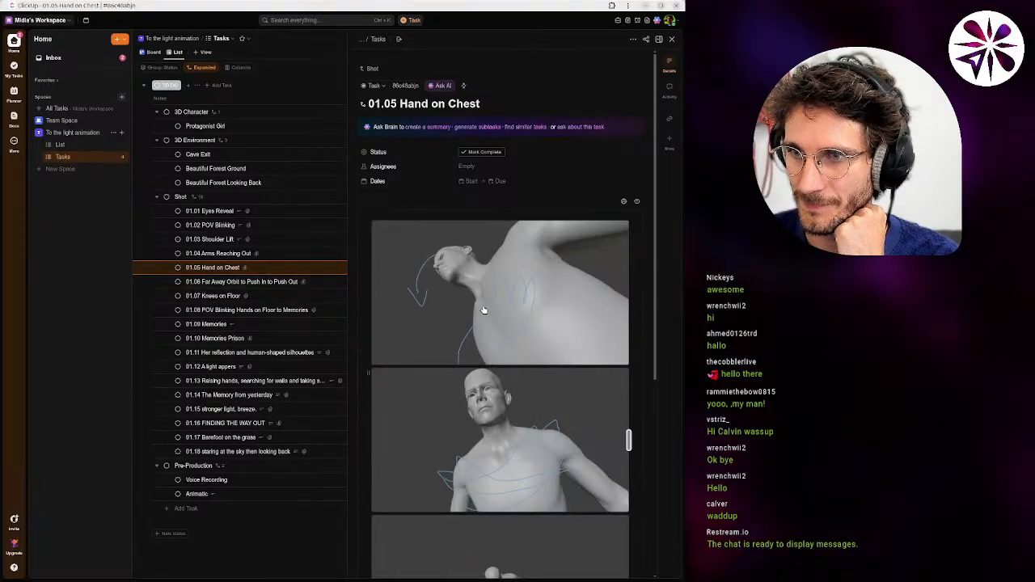
scroll(483, 310, down, 4)
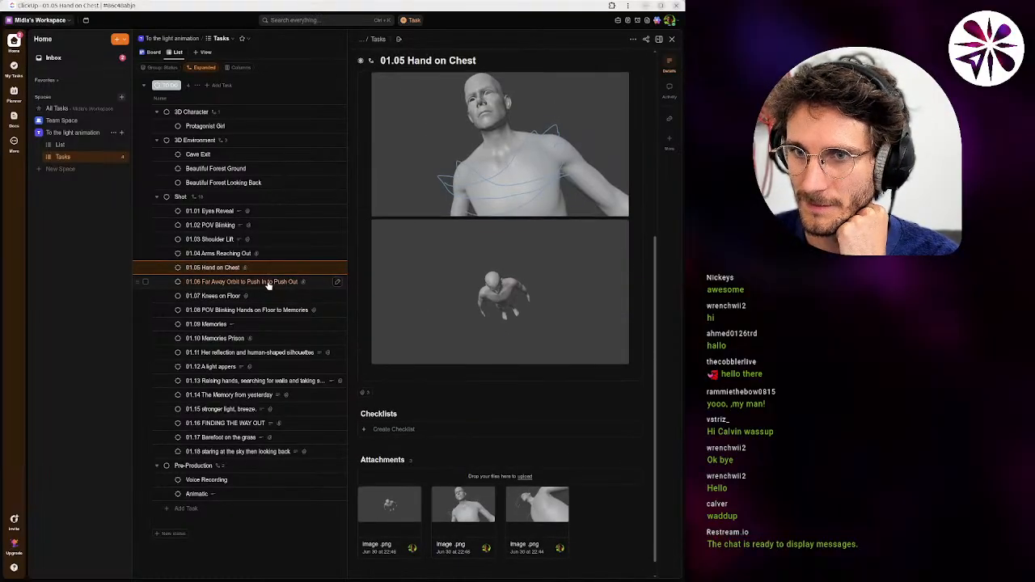
View the camera-move sketches of shot 01.06 Far Away Orbit to Push In to Push Out and the sketch of 01.07 Knees on Floor.
click(270, 283)
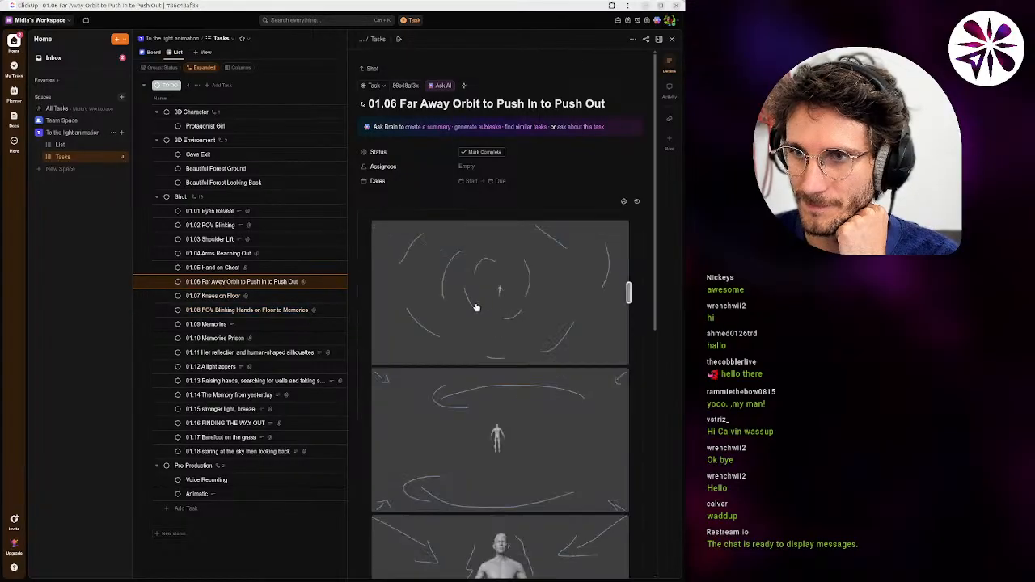
scroll(507, 375, down, 10)
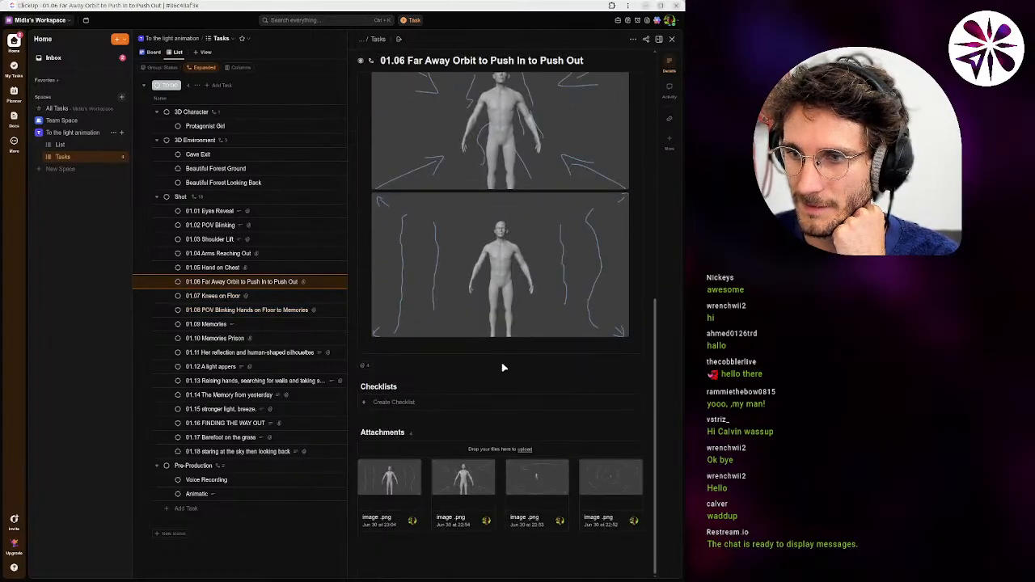
click(213, 296)
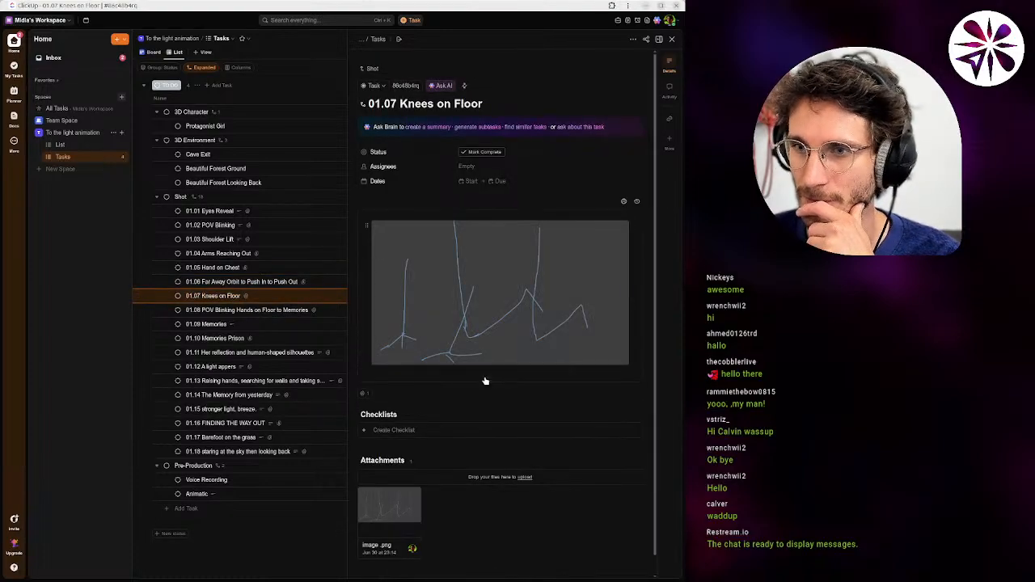
Review the descriptions of shots 01.08 POV Blinking Hands on Floor to Memories, 01.09 Memories and 01.10 Memories Prison.
click(236, 312)
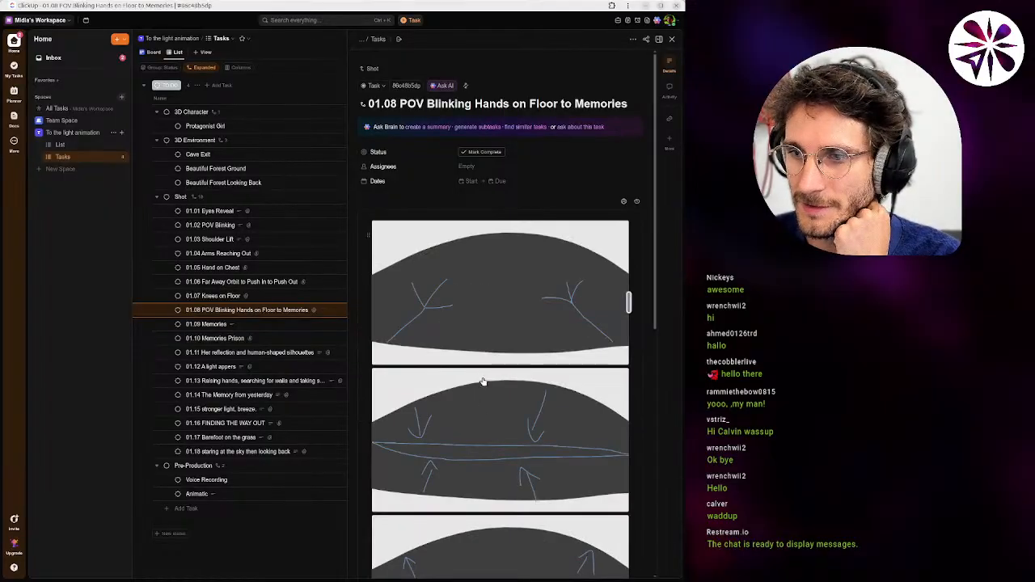
scroll(482, 380, down, 10)
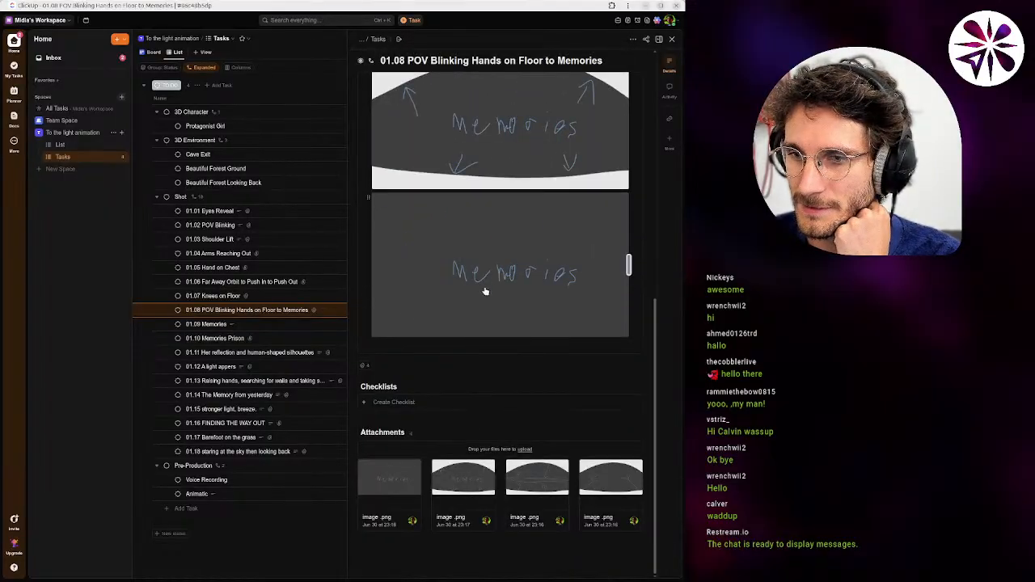
click(212, 324)
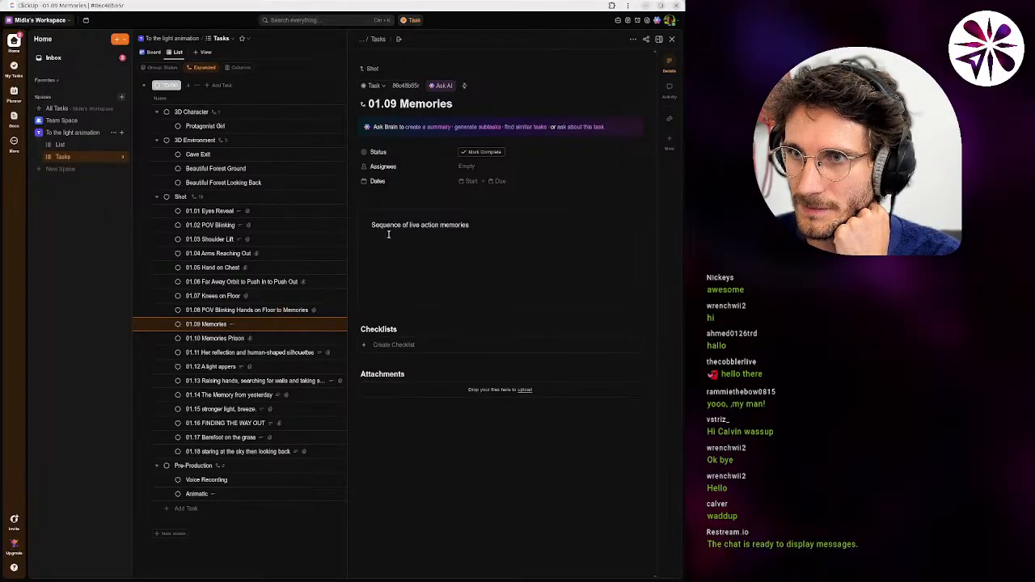
click(213, 338)
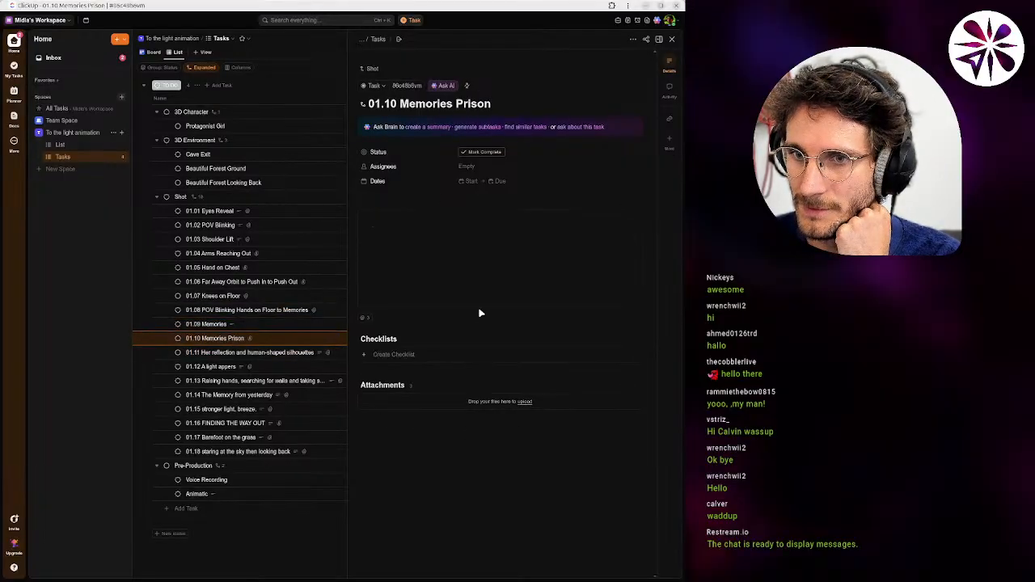
scroll(480, 275, down, 4)
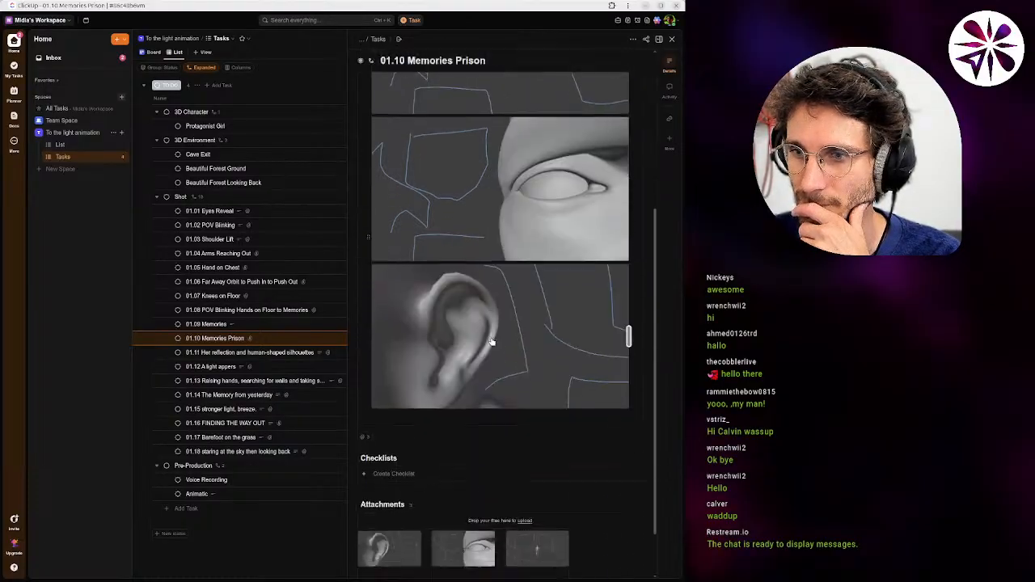
Read the comment on the Second Part of the Shot image in 01.11, return to the task details and open shot 01.12 A light appers.
click(244, 356)
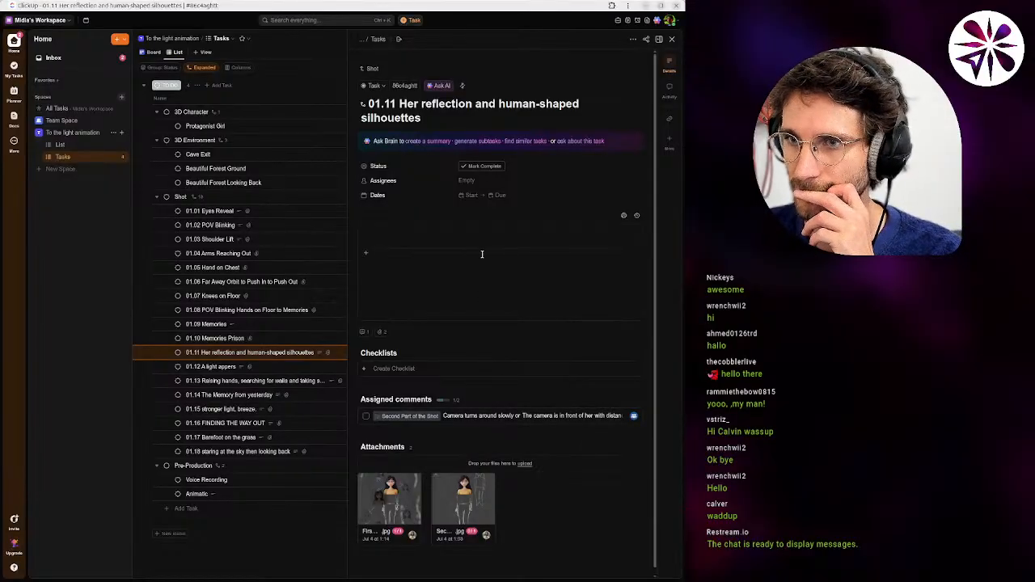
click(485, 422)
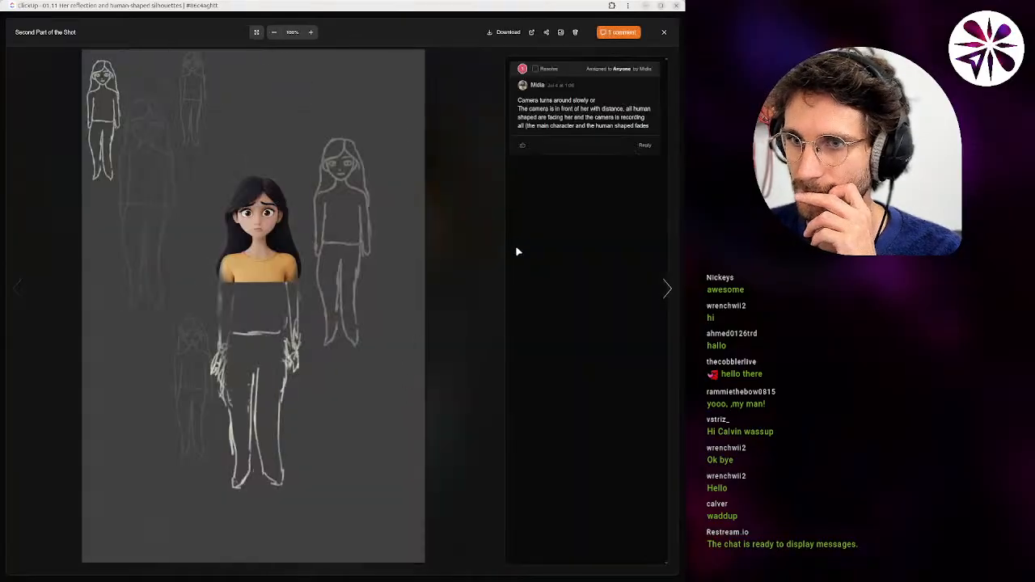
click(664, 33)
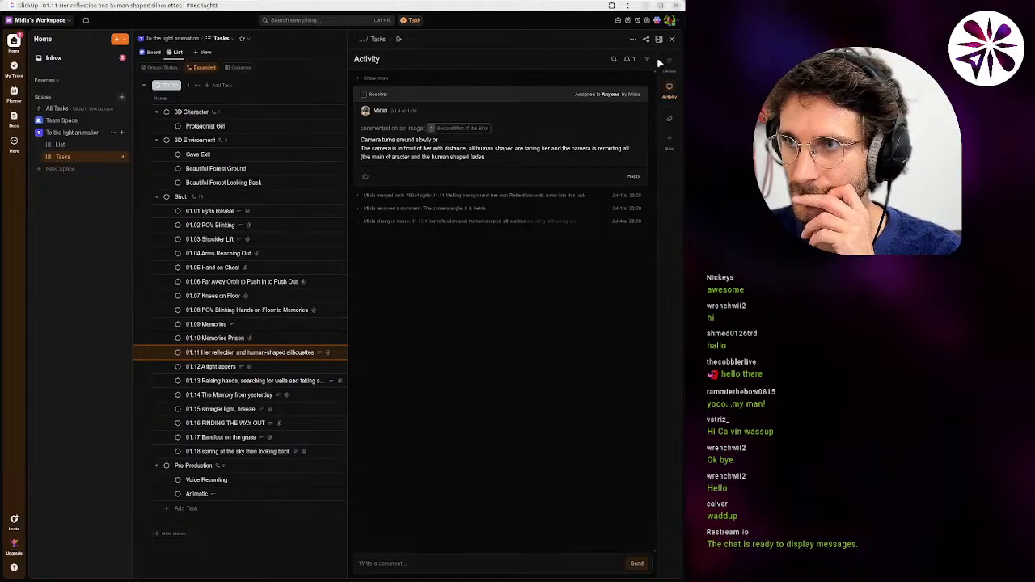
click(669, 69)
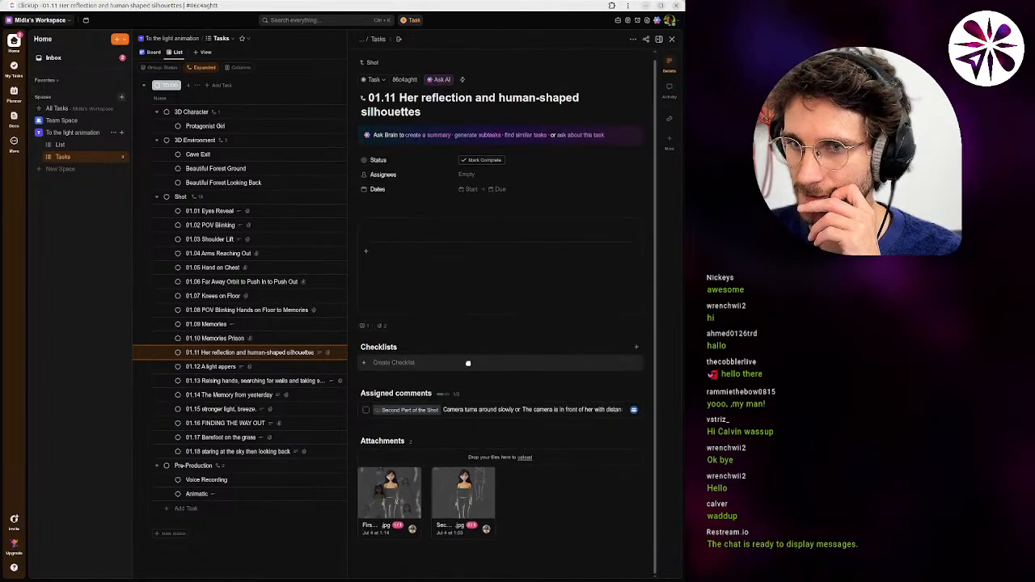
click(212, 368)
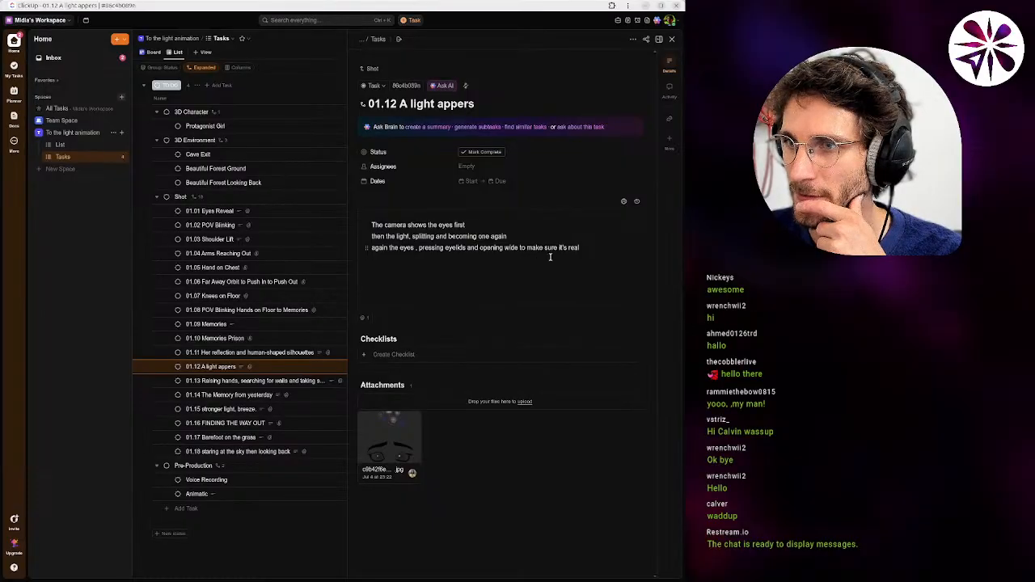
View the reference sketches of shots 01.12 A light appers and 01.13 Raising hands, searching for walls and taking small steps.
click(403, 433)
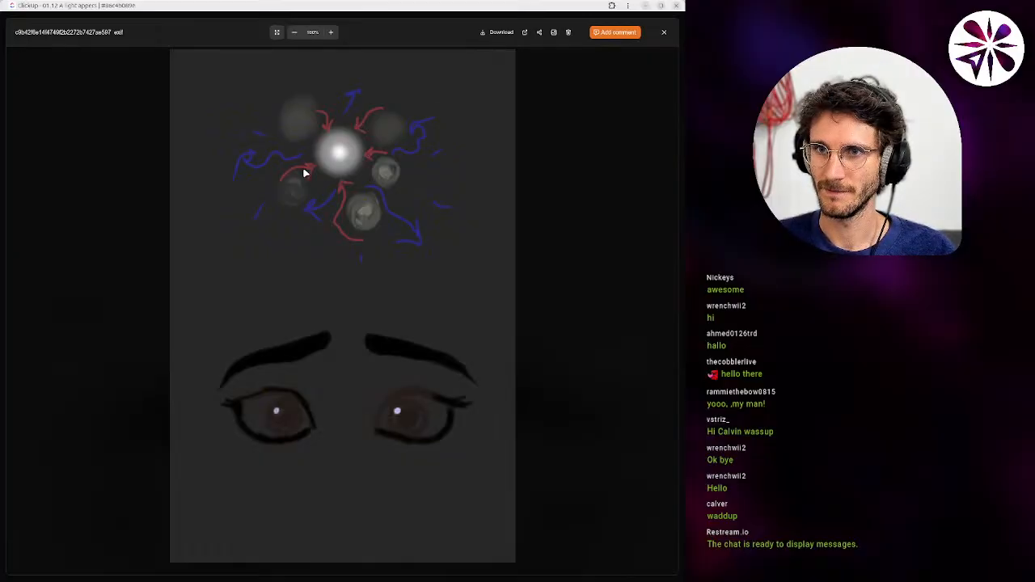
click(664, 32)
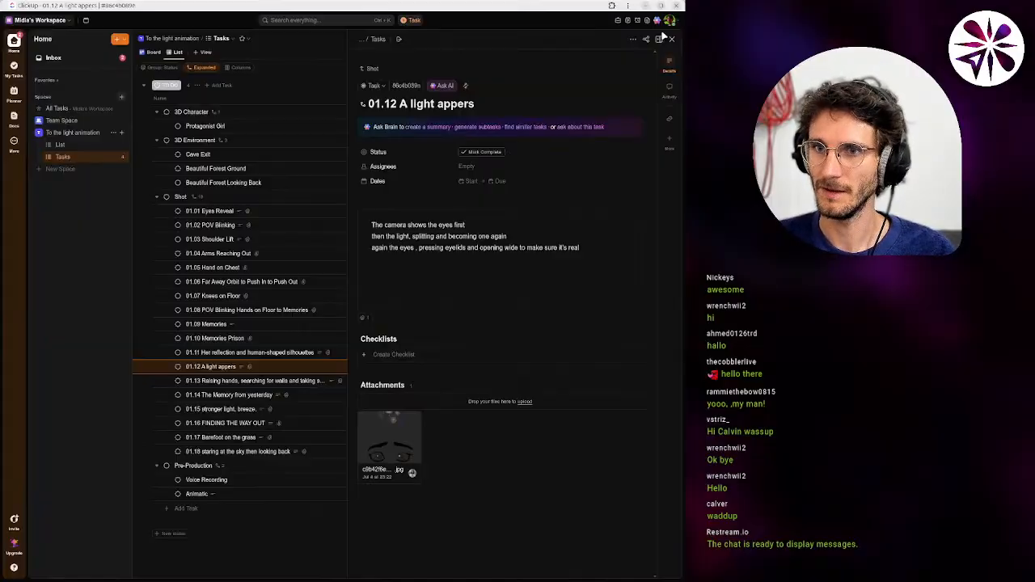
drag(240, 393, 239, 388)
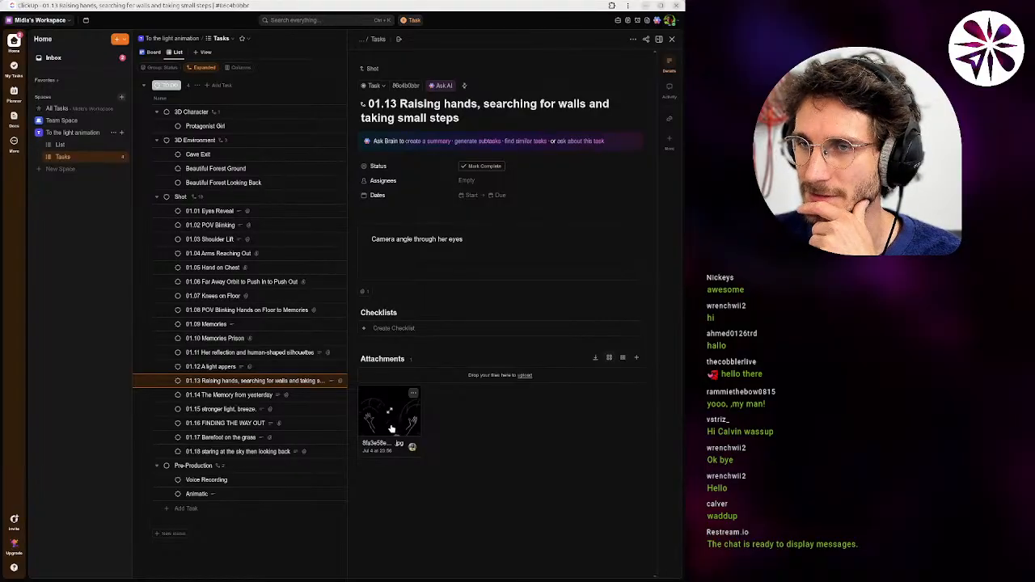
click(391, 429)
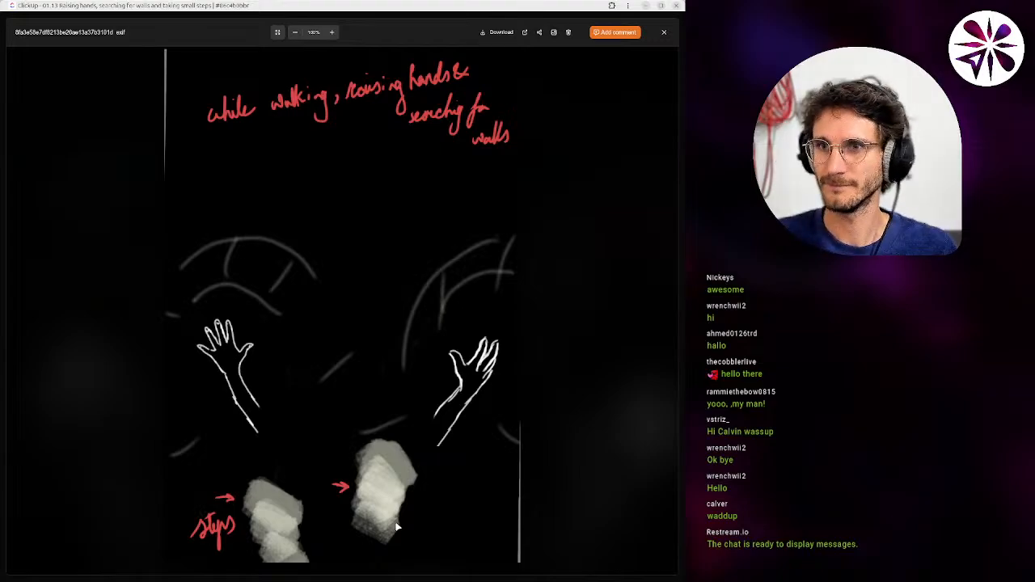
click(662, 34)
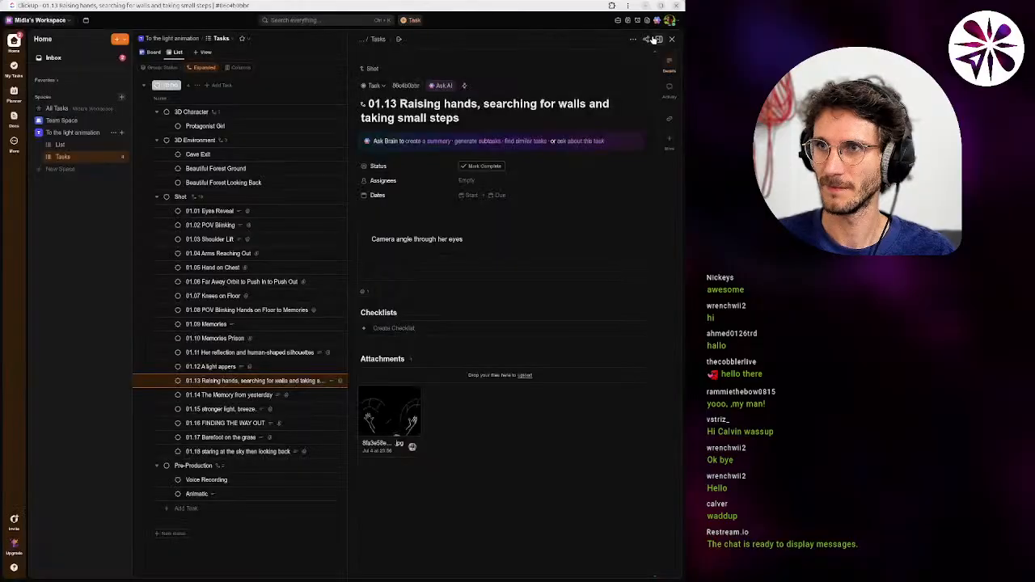
click(396, 415)
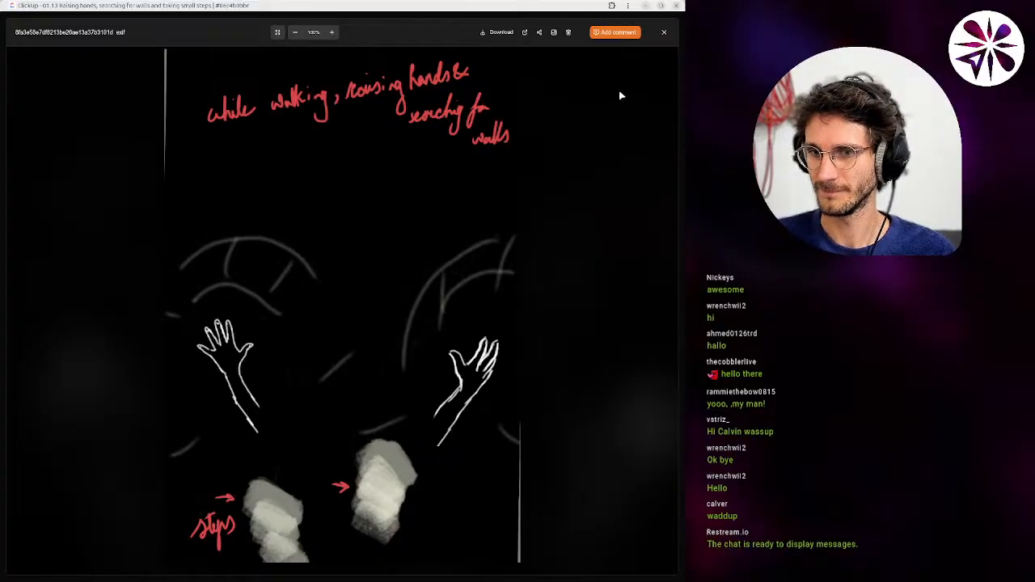
click(664, 32)
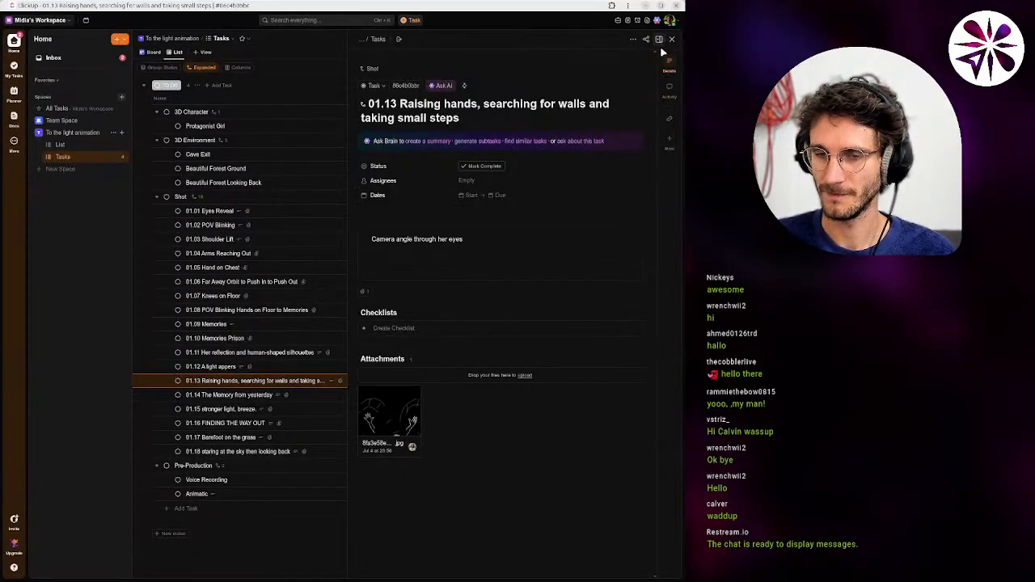
Read the descriptions and view the sketches of shots 01.14 The Memory from yesterday and 01.15 stronger light, breeze.
click(226, 396)
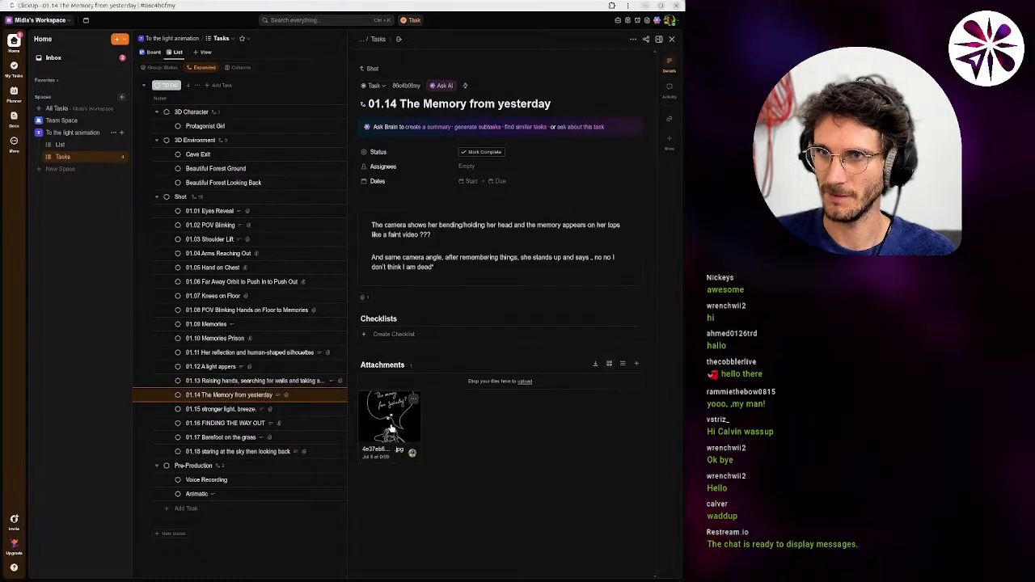
click(391, 425)
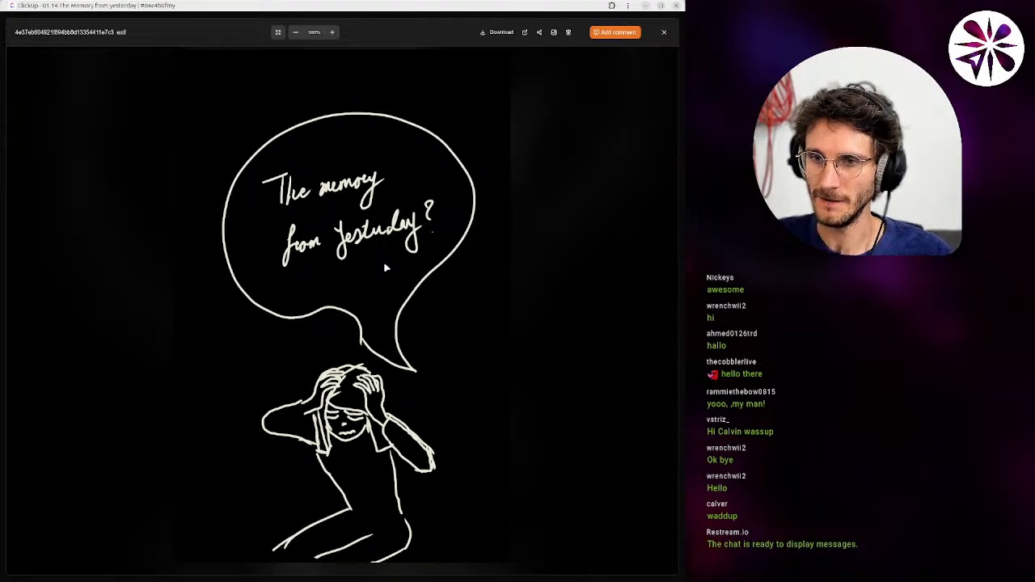
key(Escape)
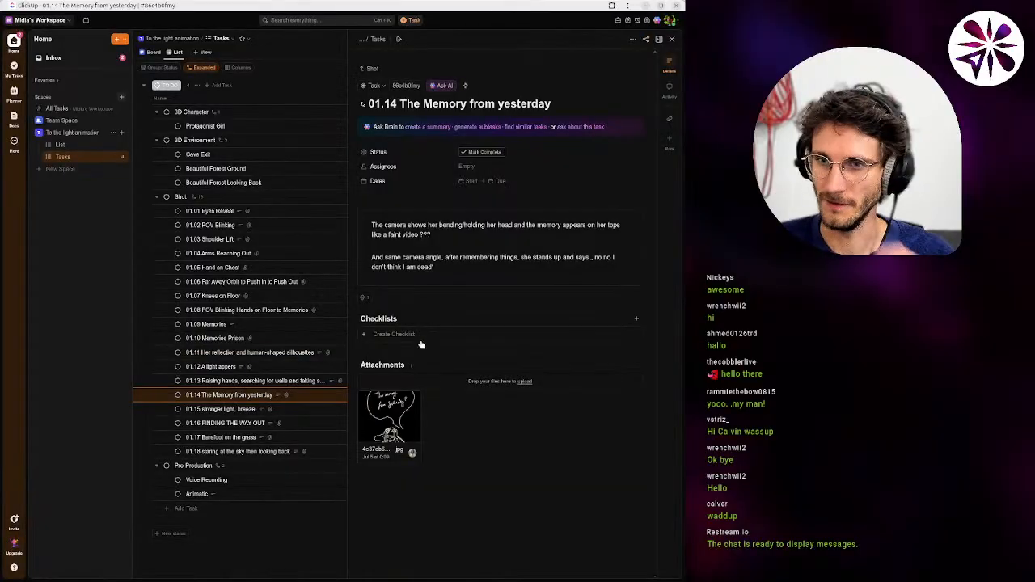
click(236, 412)
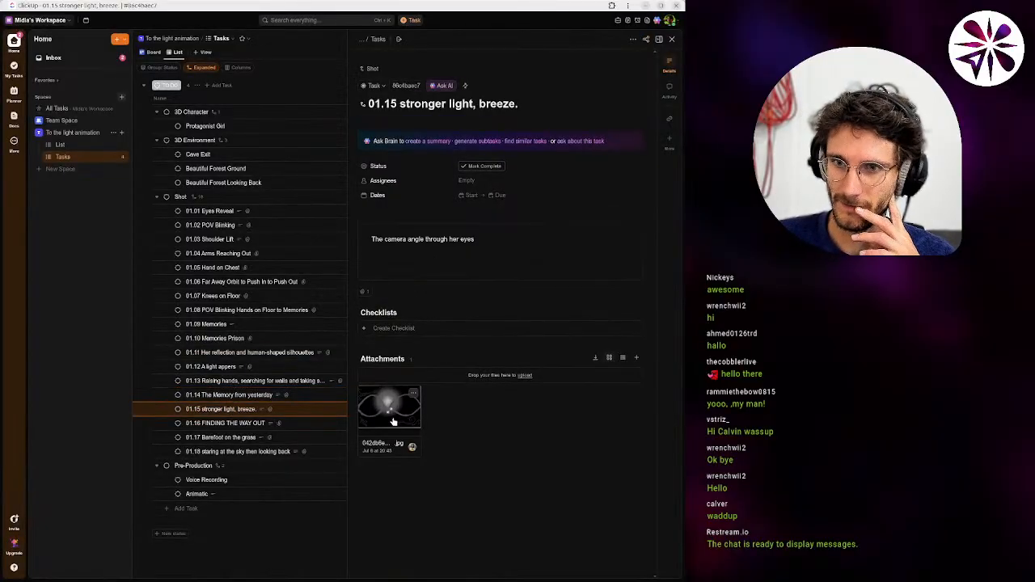
click(390, 409)
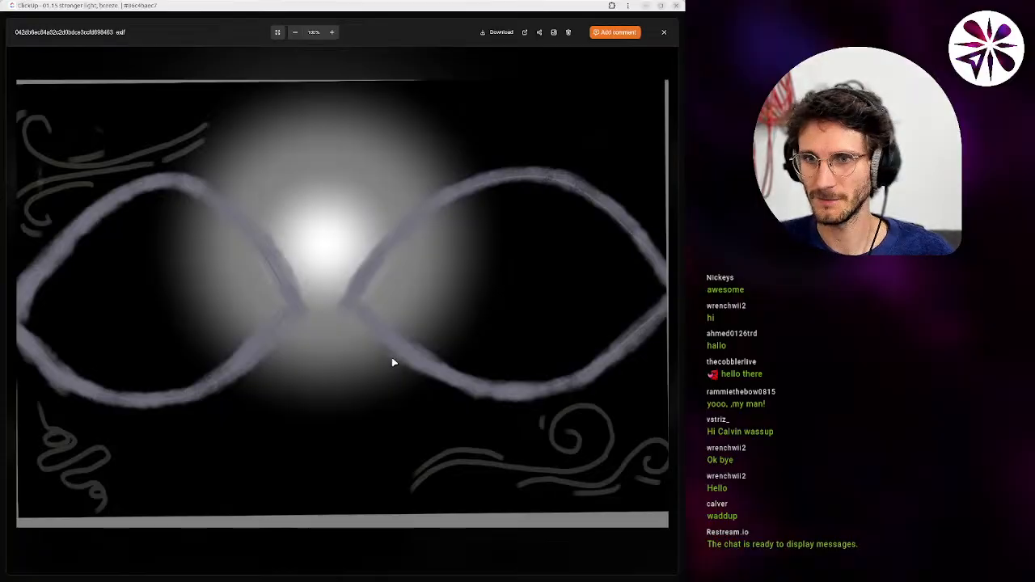
key(Escape)
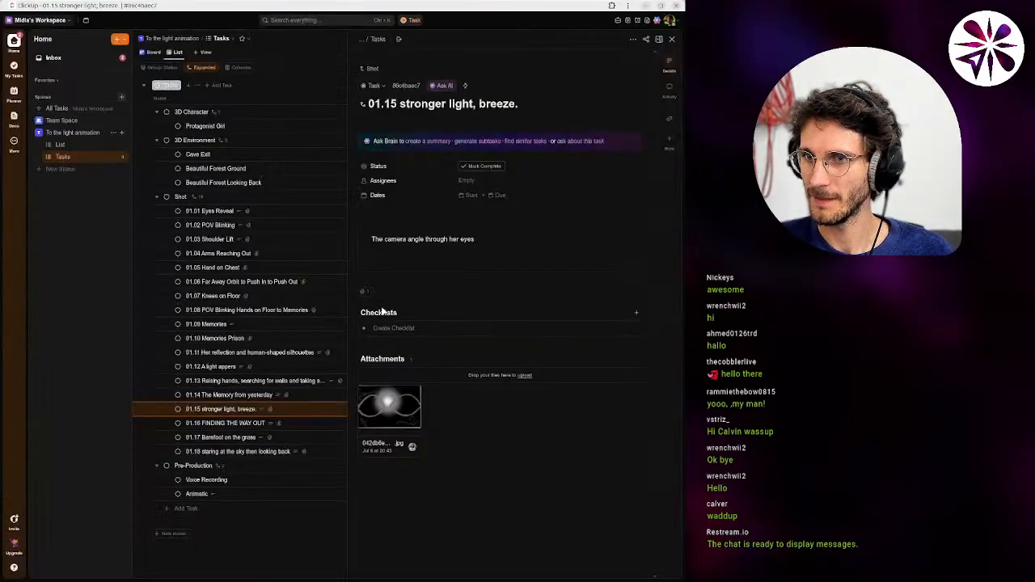
Open shot 01.16 FINDING THE WAY OUT and look through its attached sketches of hands pulling at the stones.
click(241, 426)
click(391, 398)
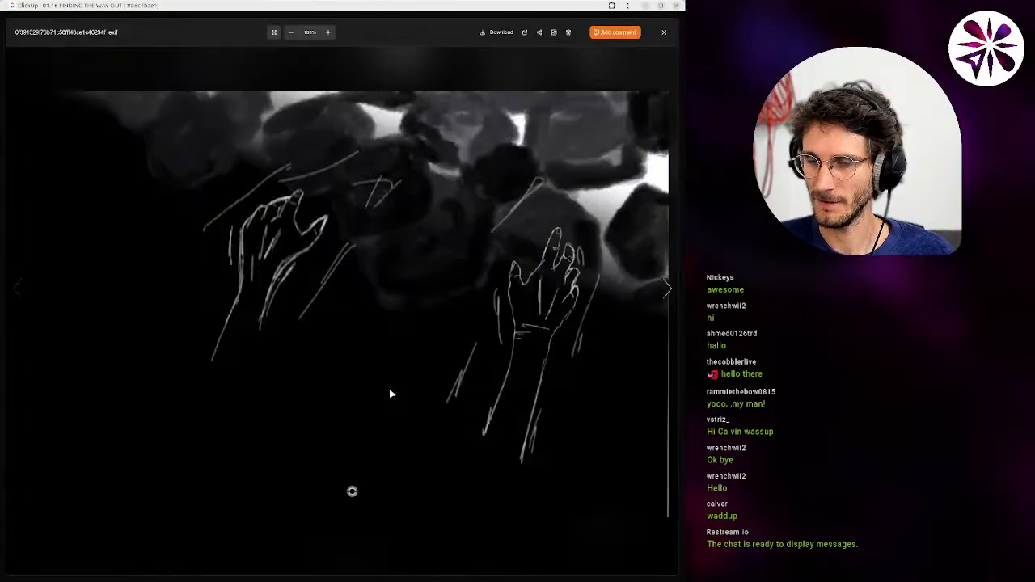
key(Escape)
click(485, 402)
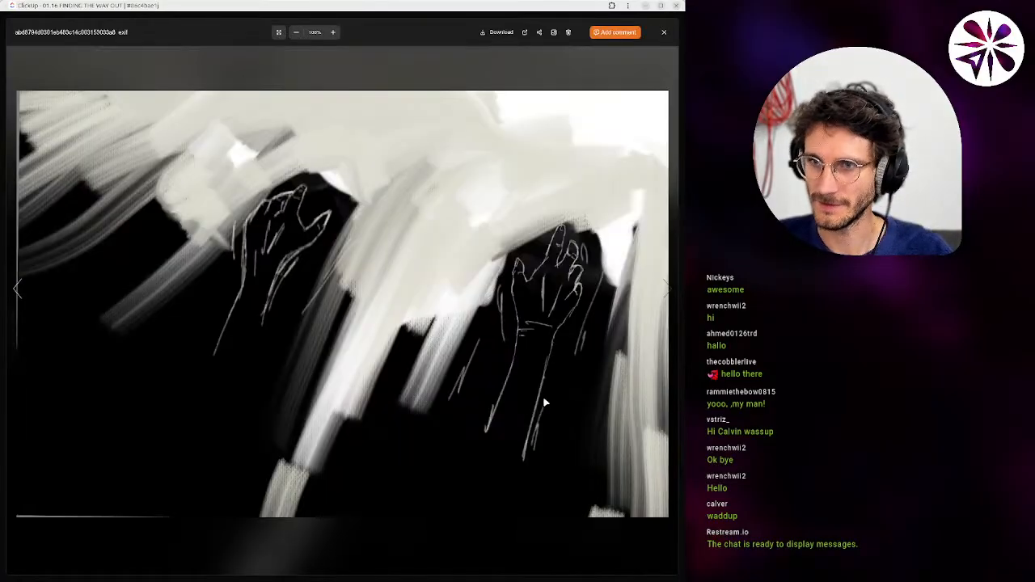
key(Right)
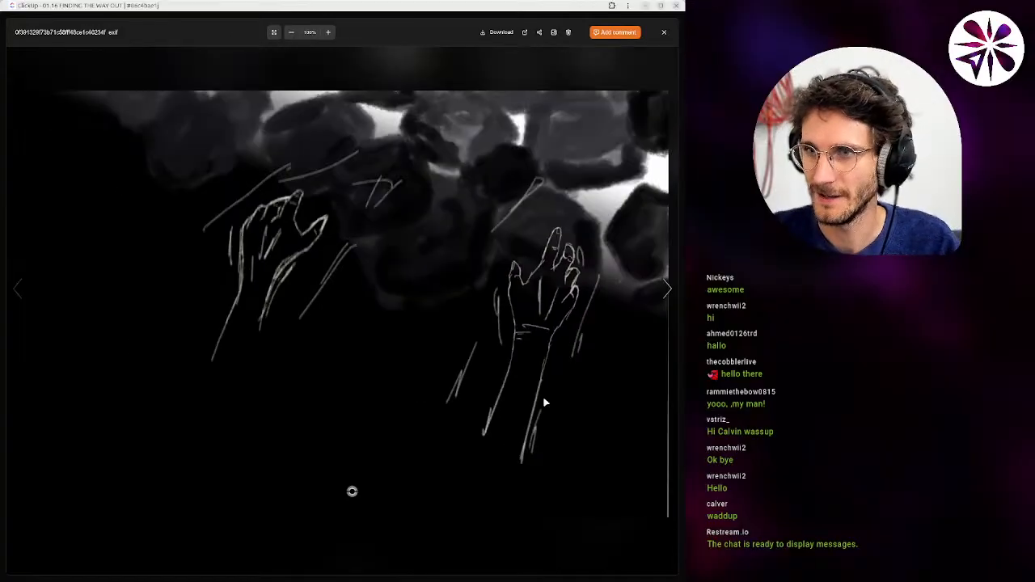
key(Right)
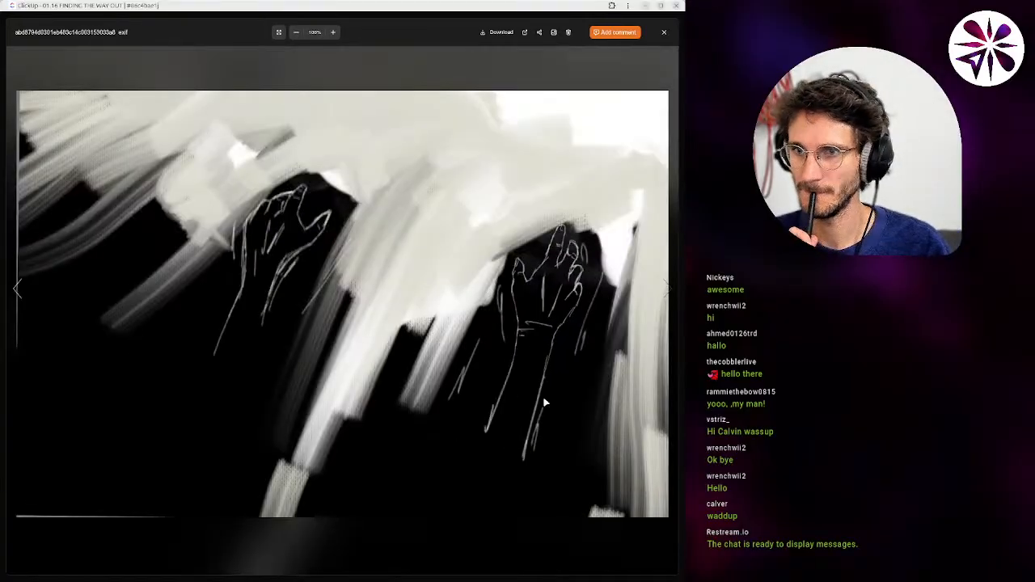
key(Escape)
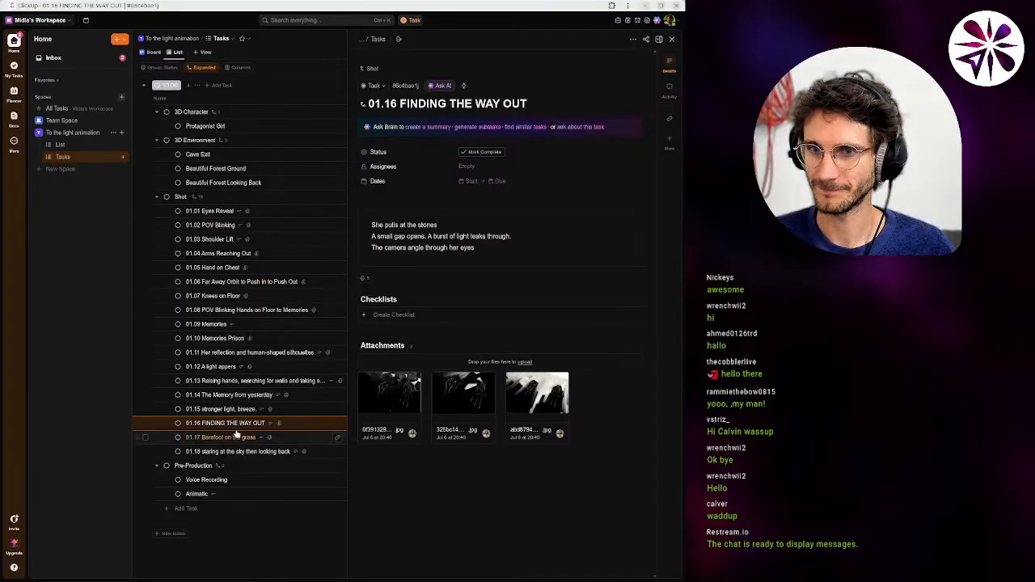
Read the description of shot 01.17 Barefoot on the grass and view its reference image.
click(275, 439)
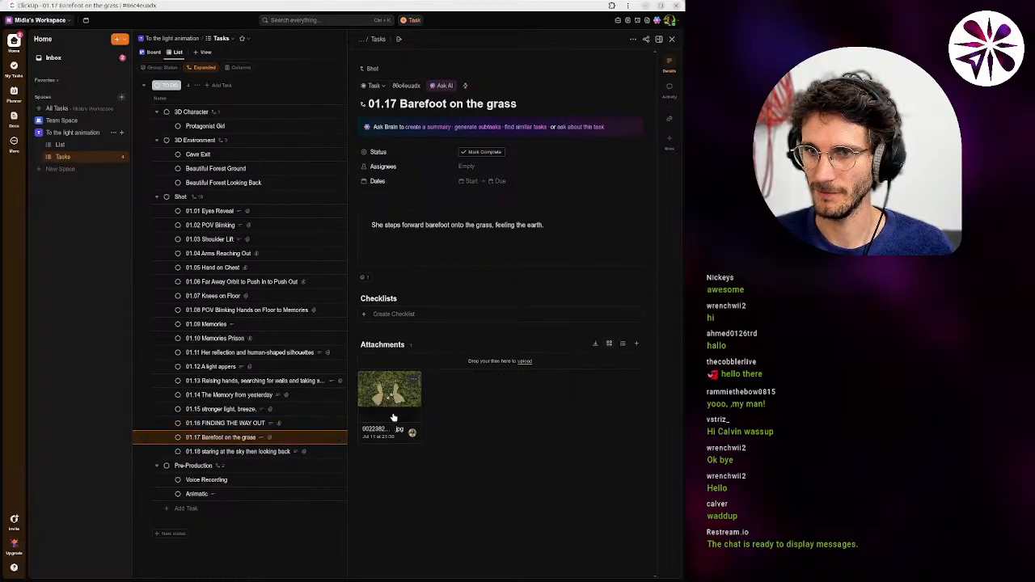
click(397, 409)
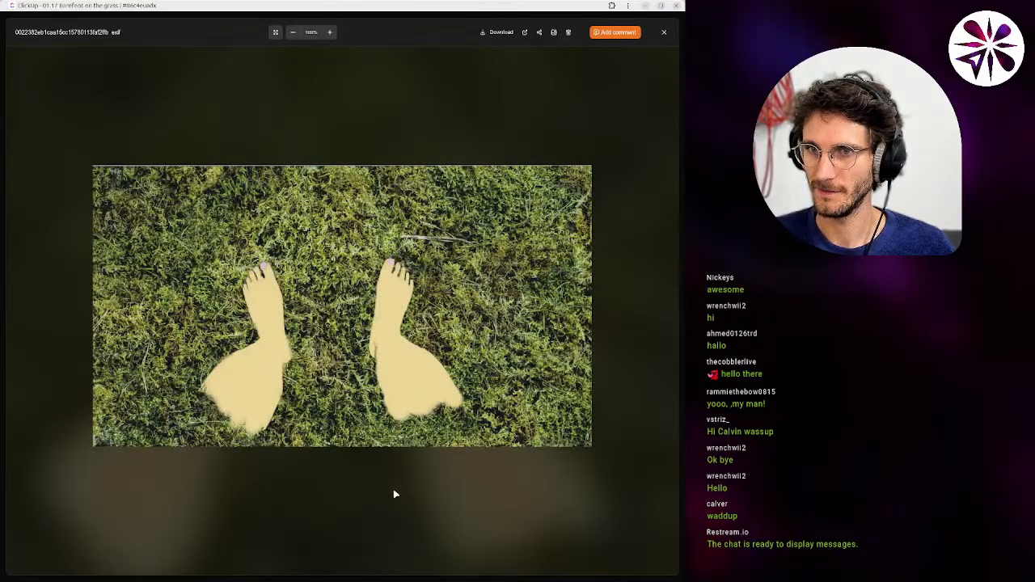
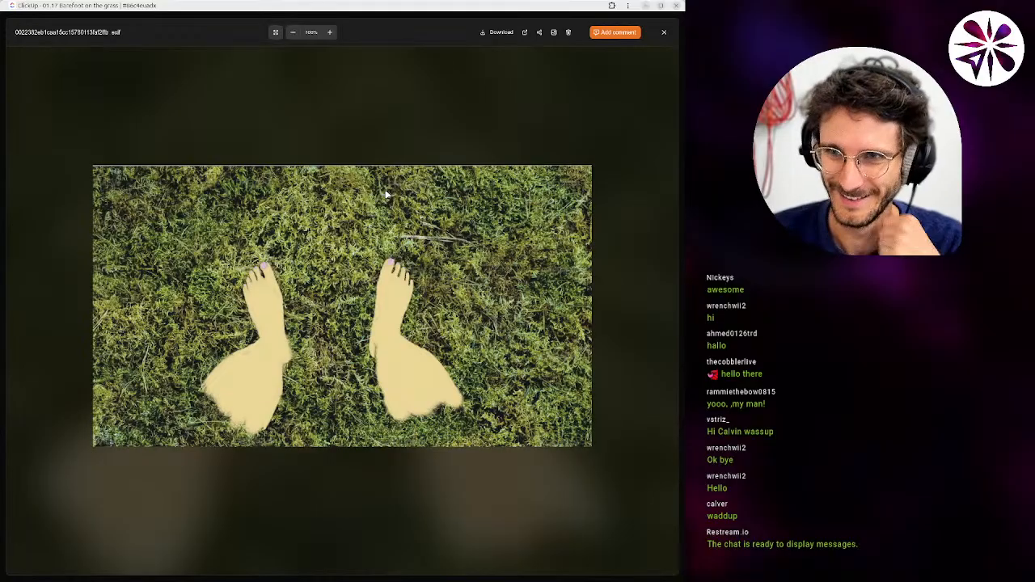
click(663, 35)
Open shot 01.18 staring at the sky then looking back and select the dark text ending its description to read it.
click(241, 451)
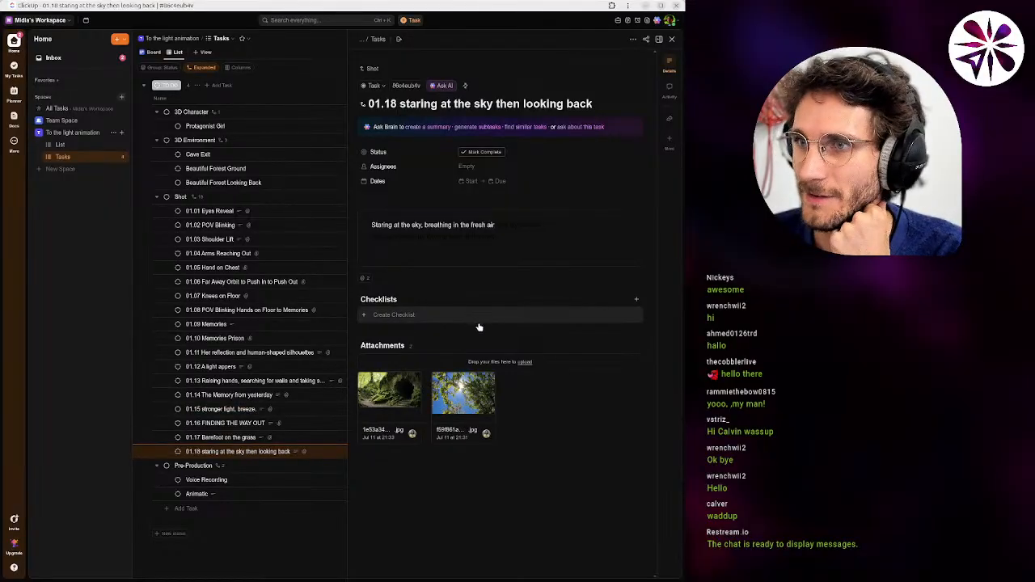
click(506, 239)
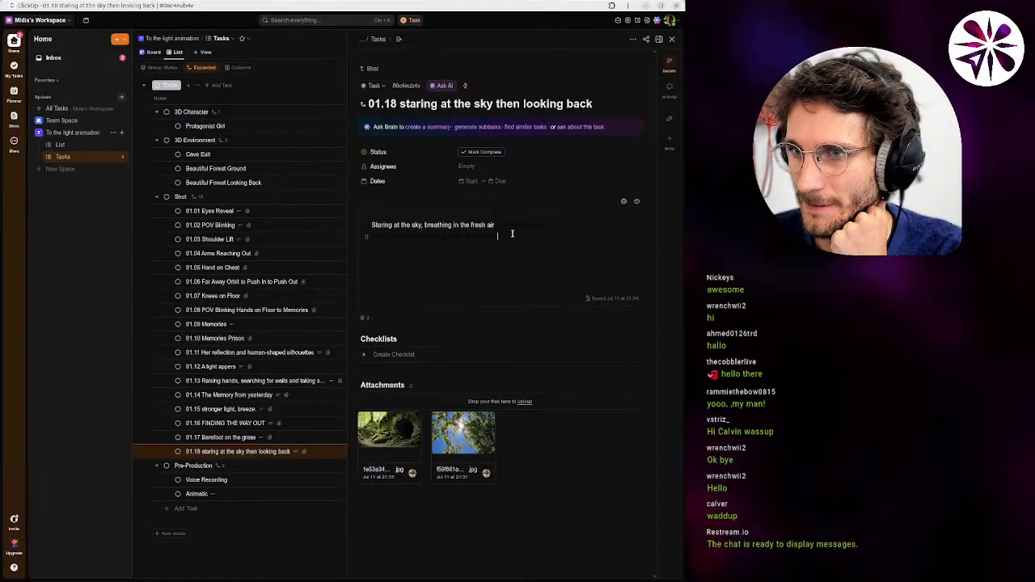
drag(513, 235, 497, 218)
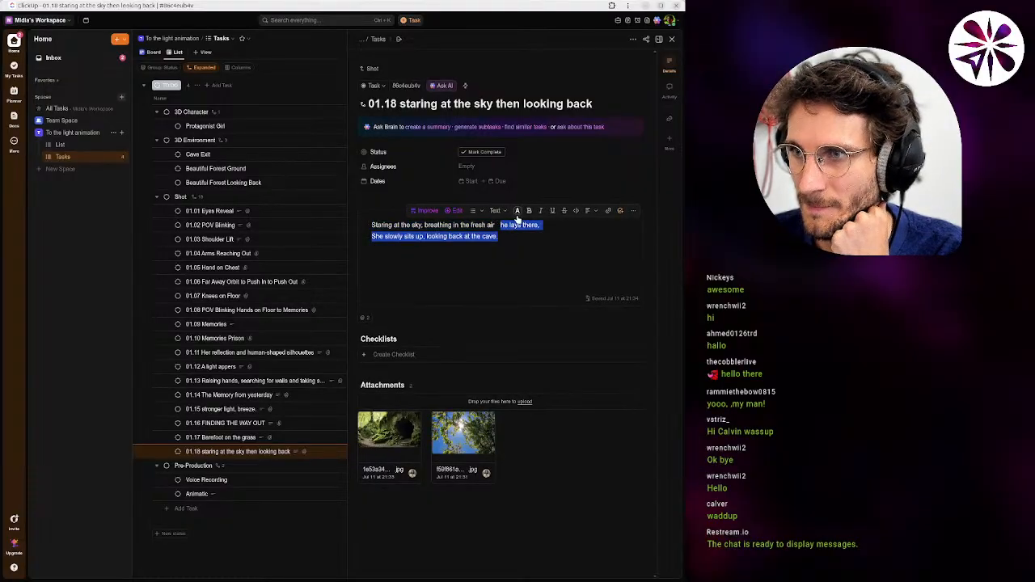
key(BackSpace)
Compare the sky and cave reference images attached to shot 01.18 staring at the sky then looking back.
click(470, 443)
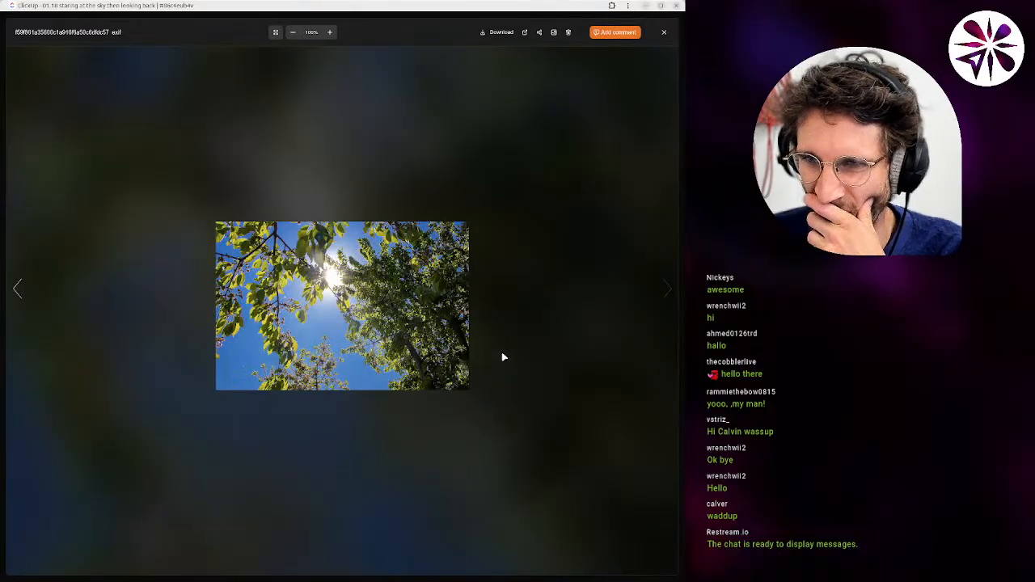
key(Left)
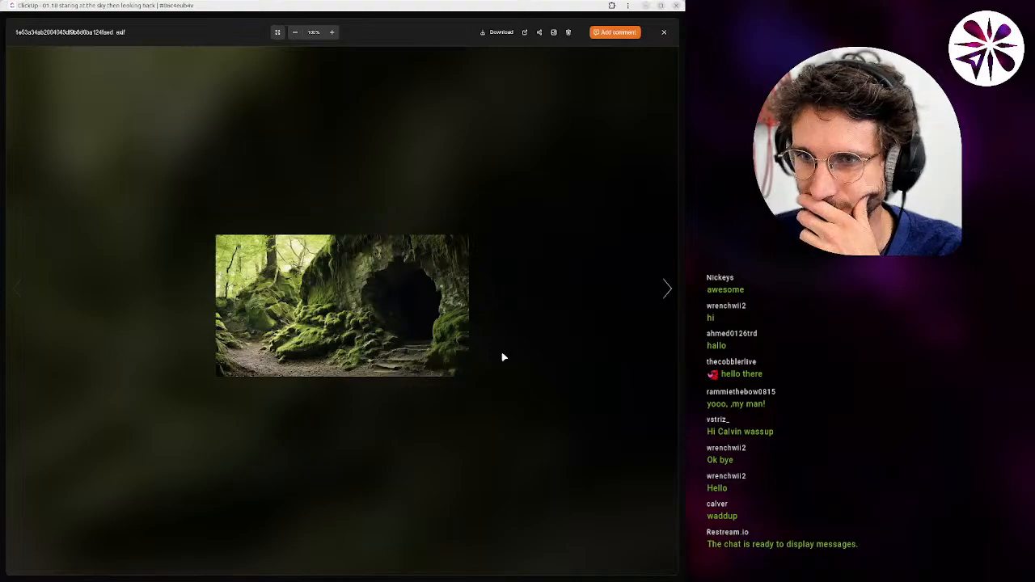
key(Right)
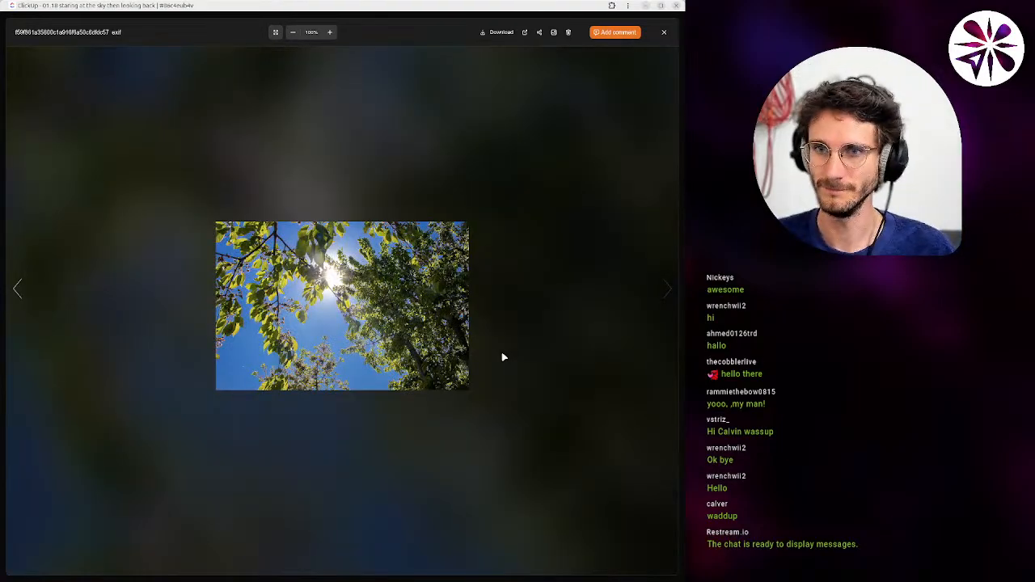
key(Left)
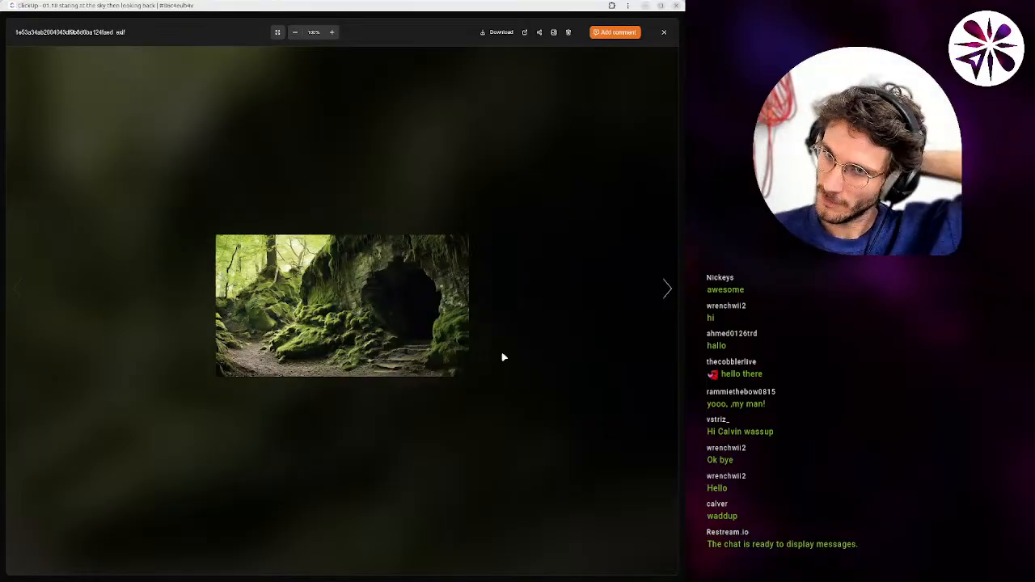
key(Right)
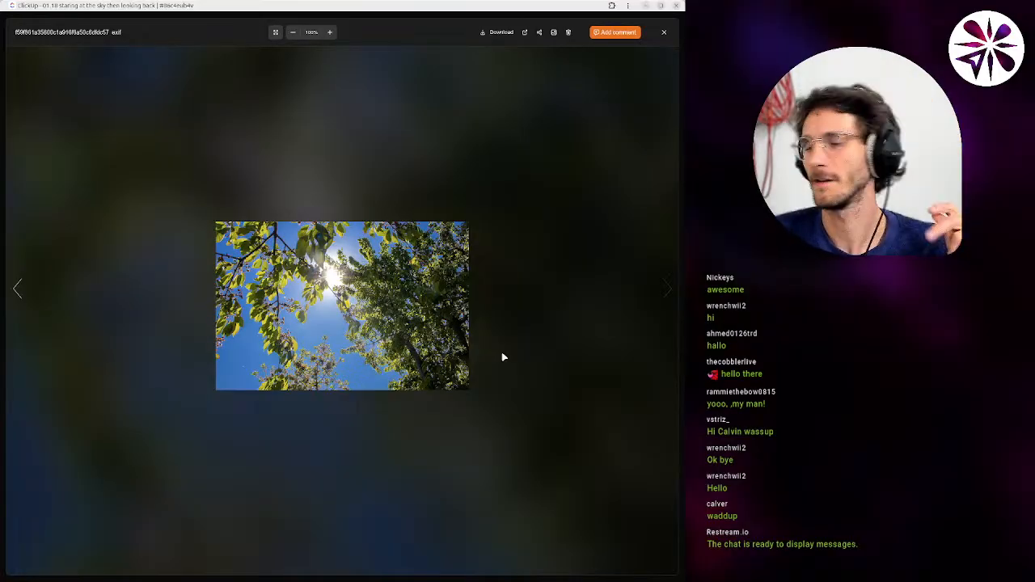
key(Right)
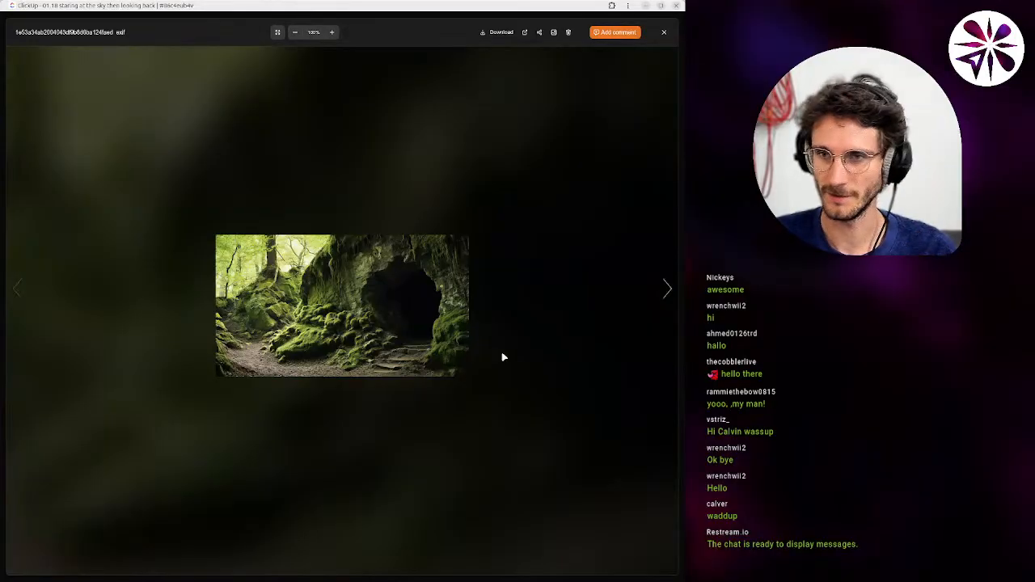
key(Escape)
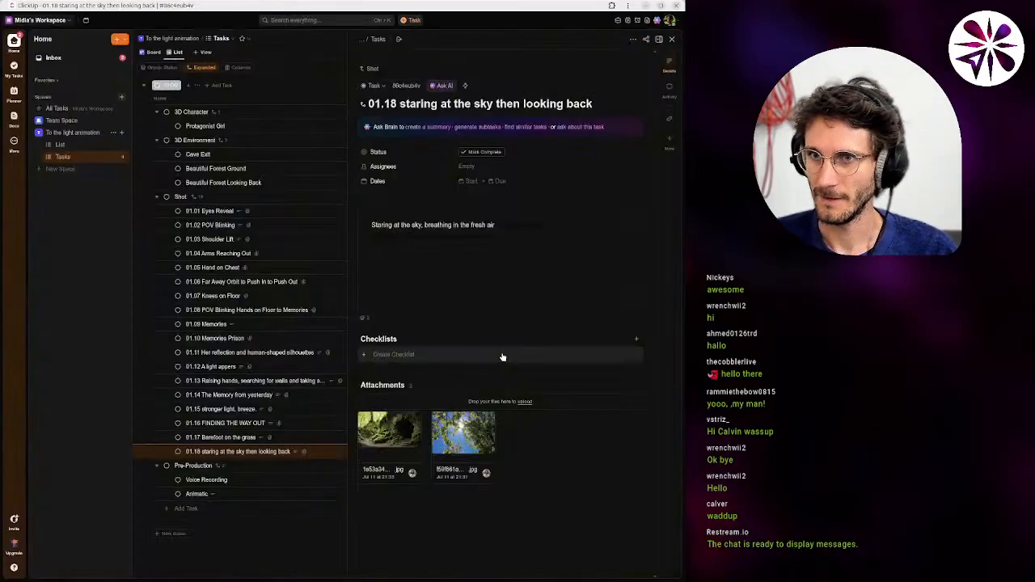
Select the whole description of shot 01.18 to read it in full, and reopen shot 01.01 Eyes Reveal.
click(521, 243)
click(523, 257)
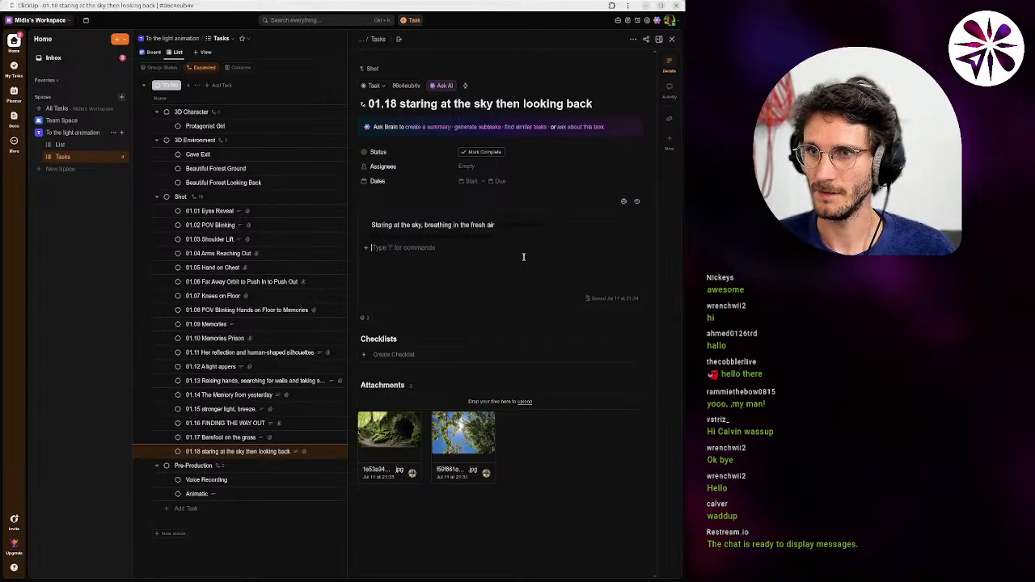
drag(524, 256, 367, 226)
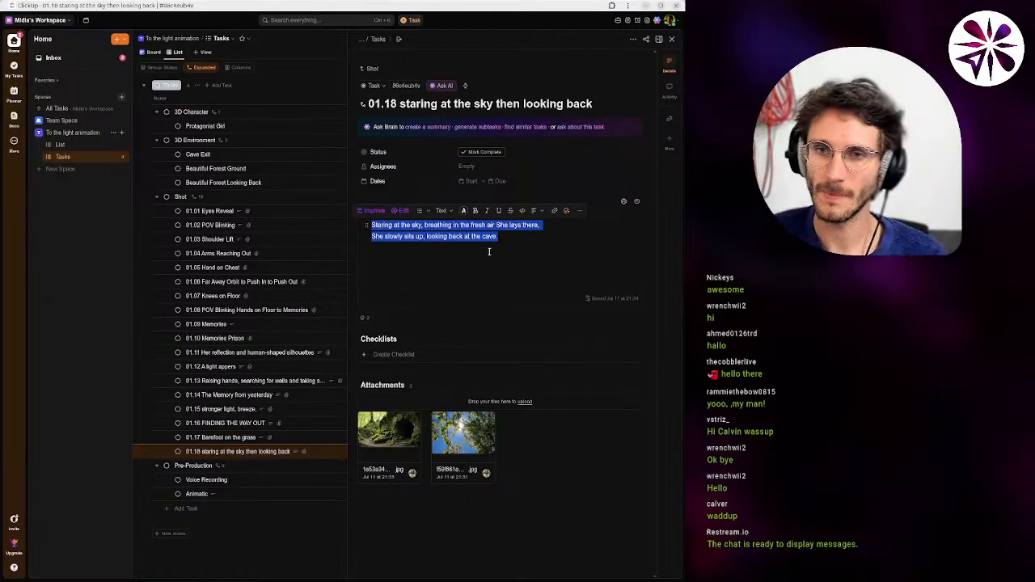
click(219, 211)
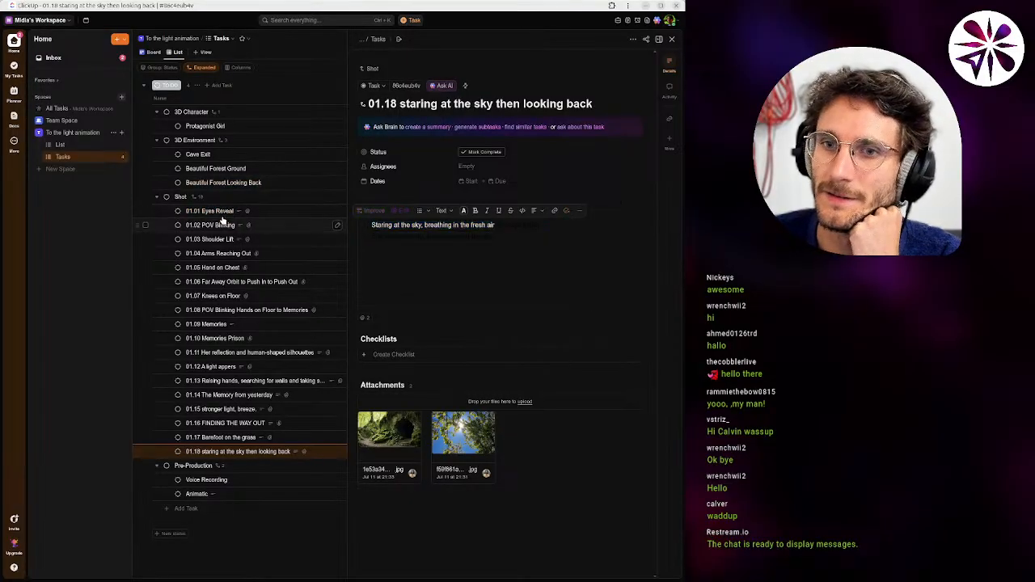
click(229, 213)
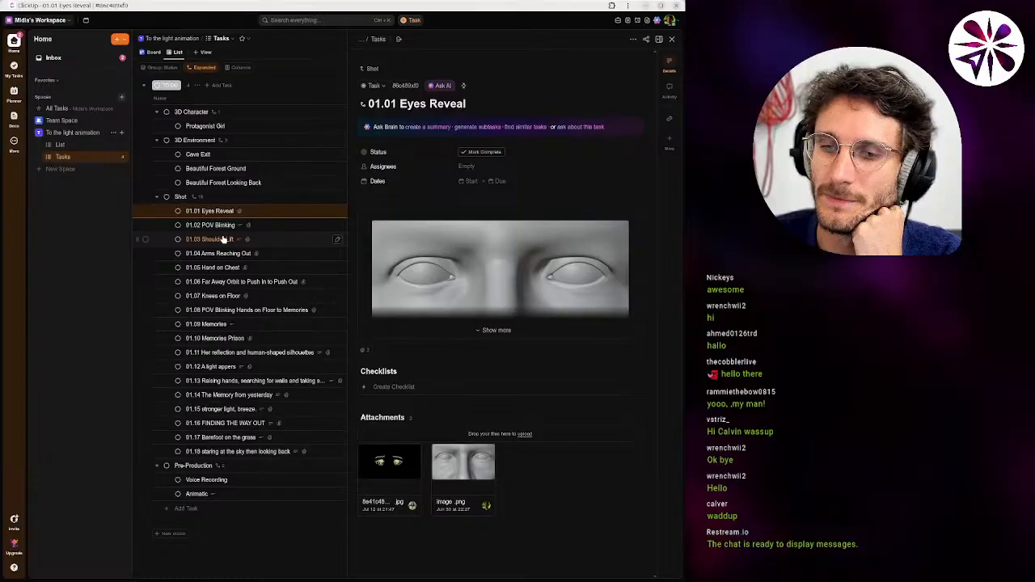
Open shot 01.02 POV Blinking, read its description and assigned comment on the eye image, and return to the task details.
drag(227, 229, 225, 232)
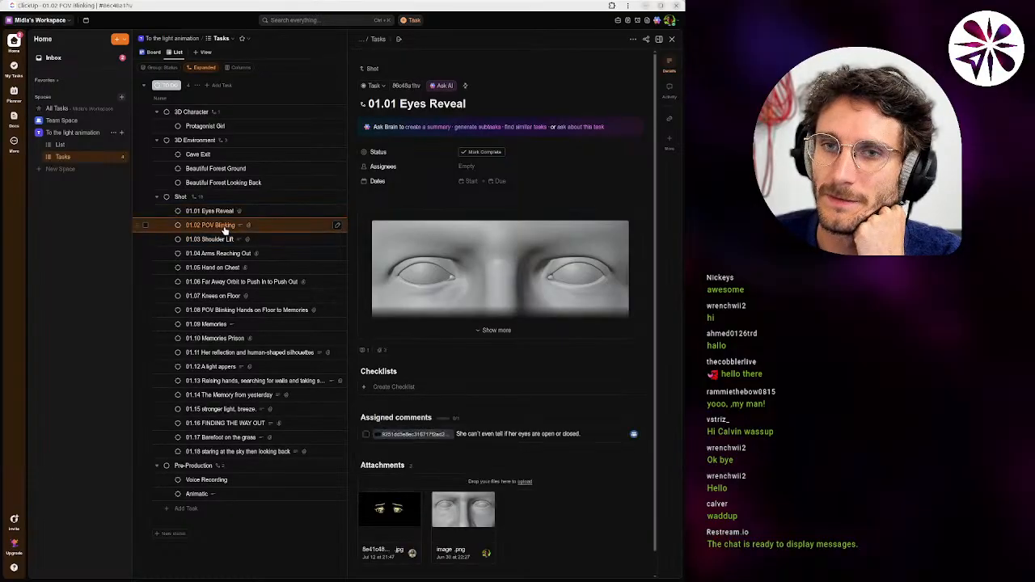
click(431, 334)
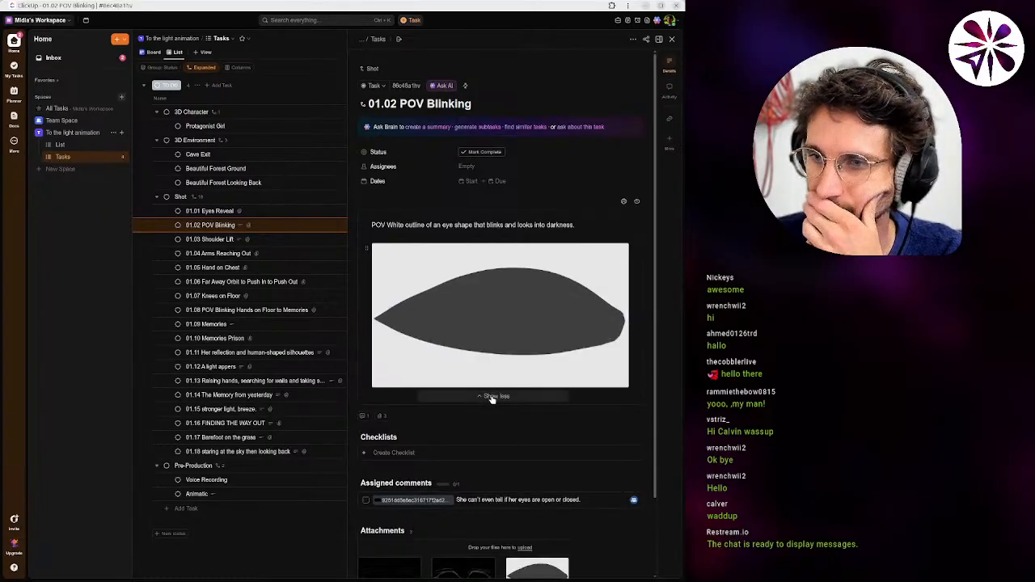
click(492, 396)
scroll(491, 381, down, 1)
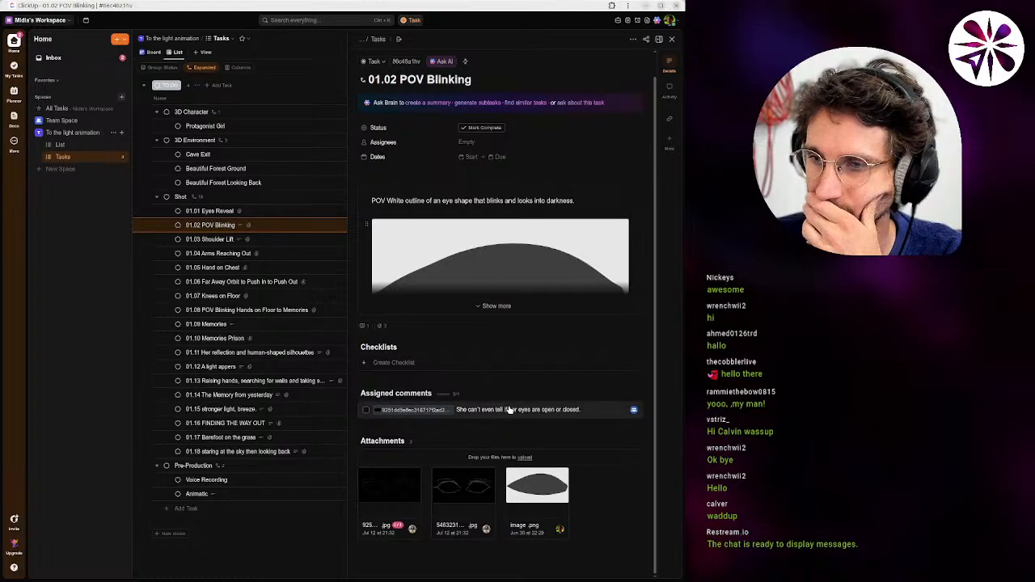
click(507, 410)
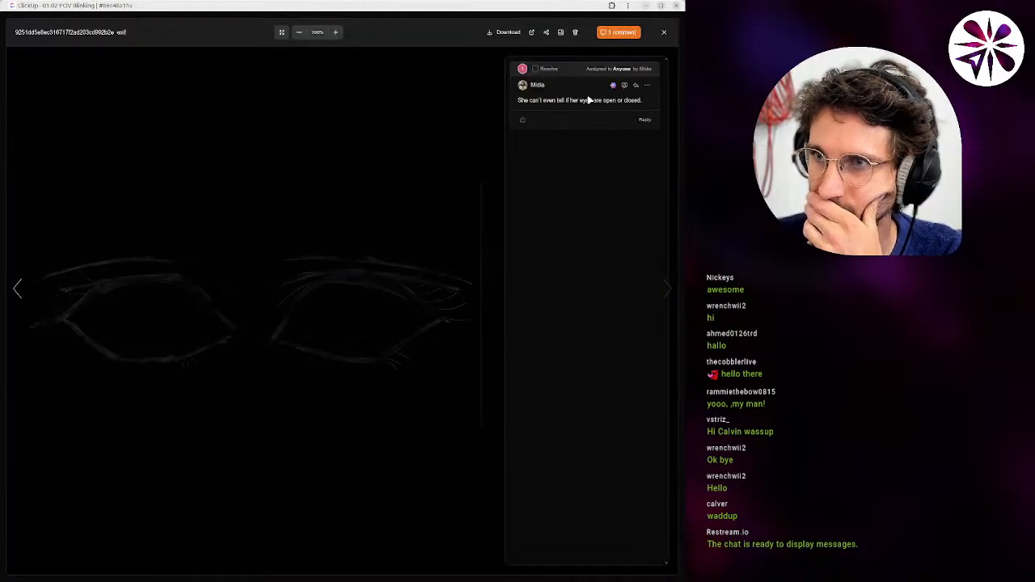
click(664, 32)
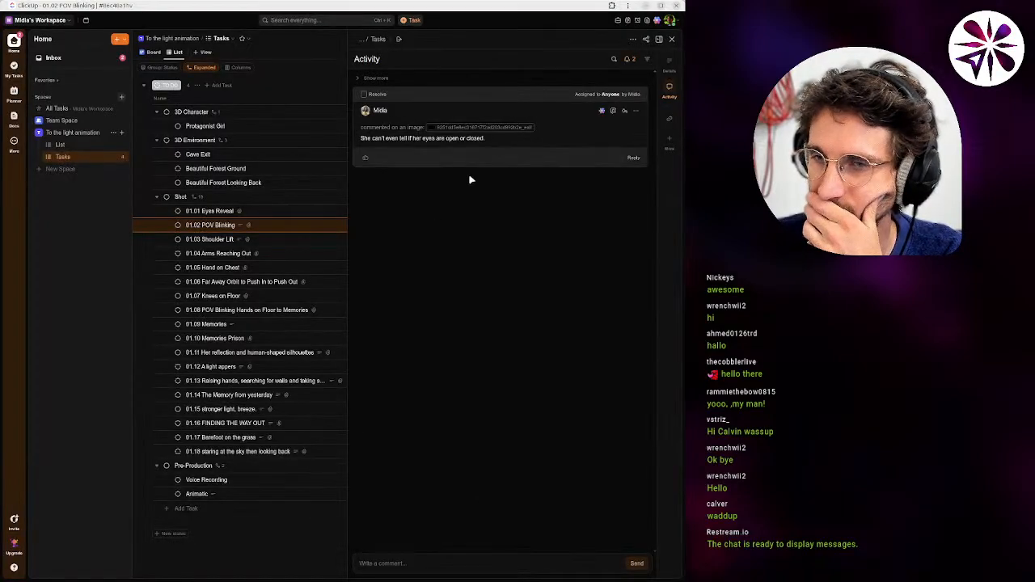
click(671, 64)
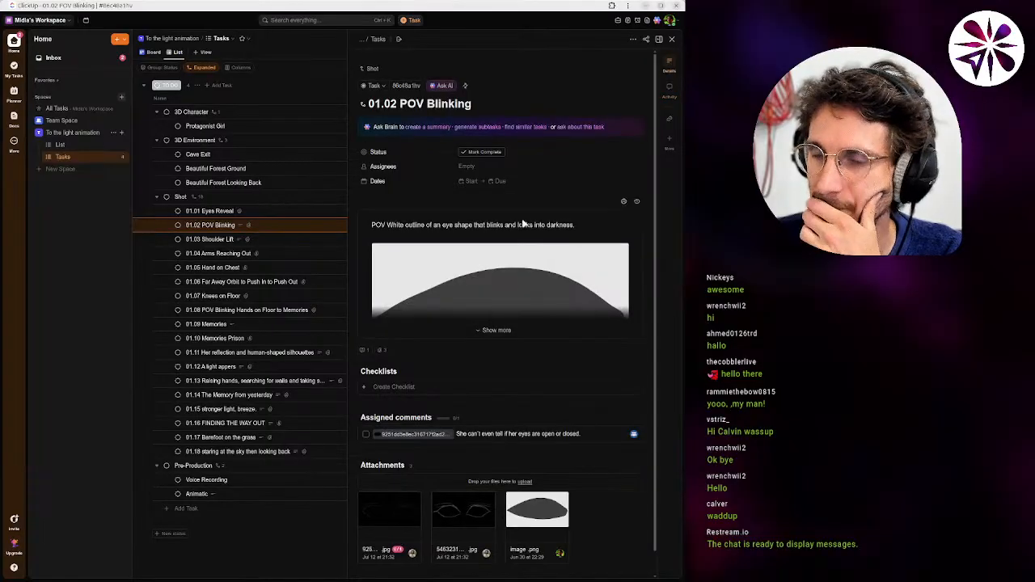
Look over shot 01.03 Shoulder Lift, and recheck the ending shots 01.18, 01.17, 01.16 and 01.15 stronger light, breeze.
click(219, 240)
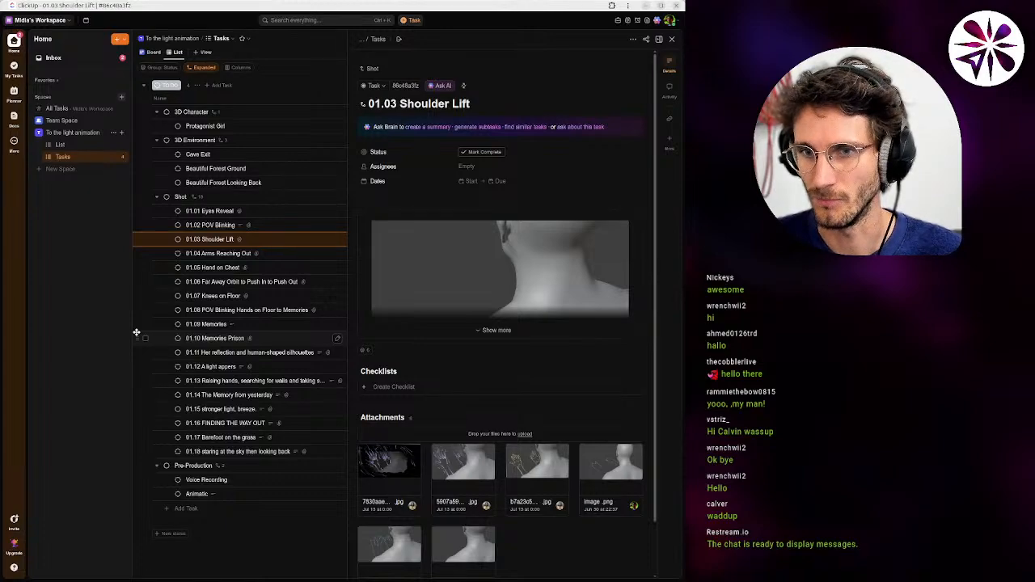
click(247, 454)
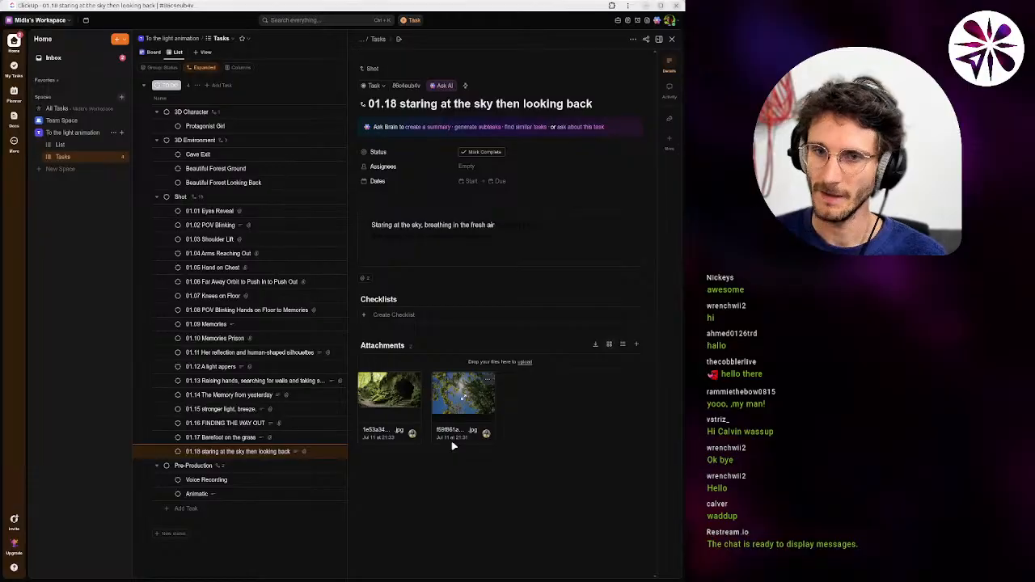
click(218, 441)
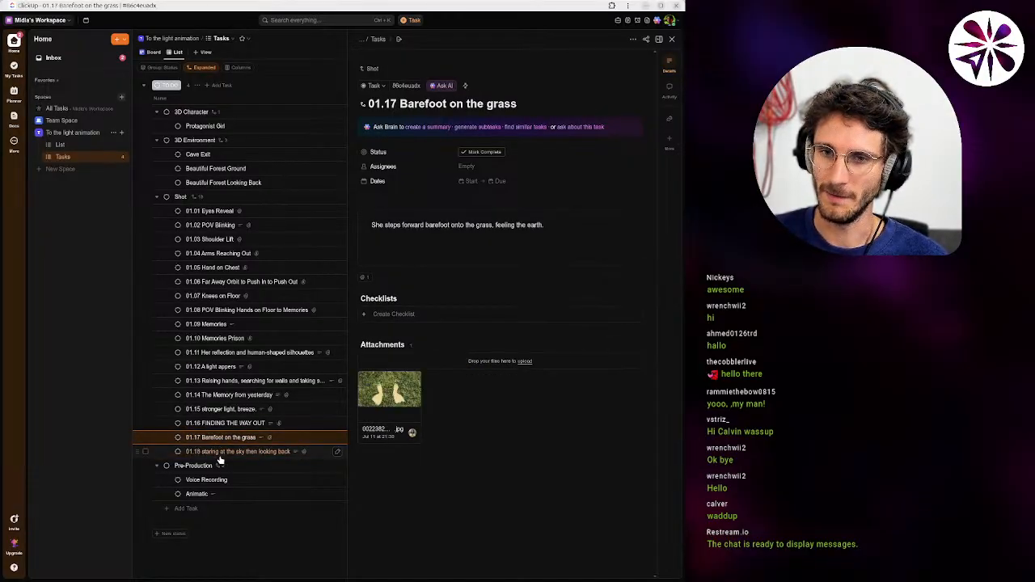
click(223, 457)
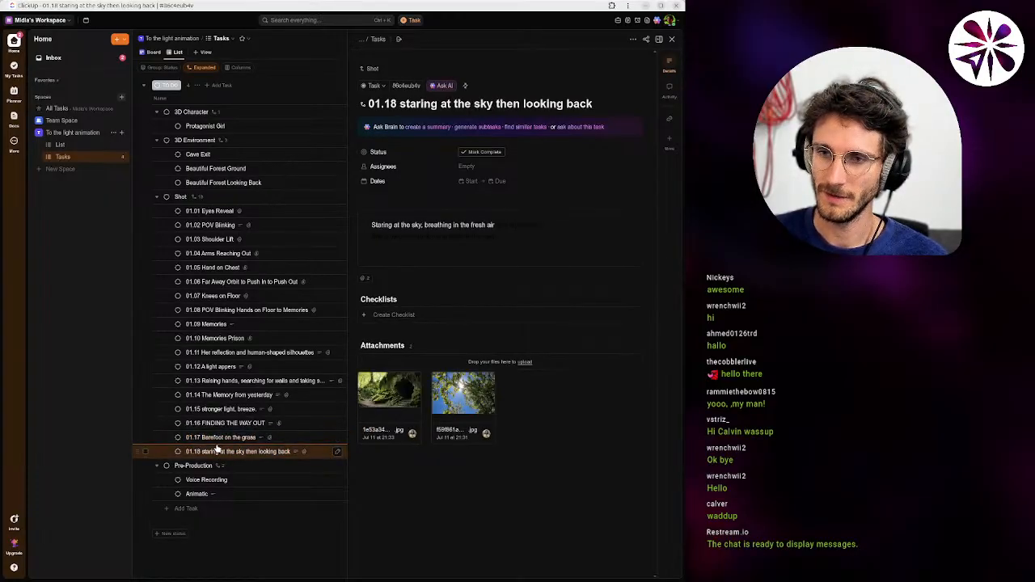
click(222, 423)
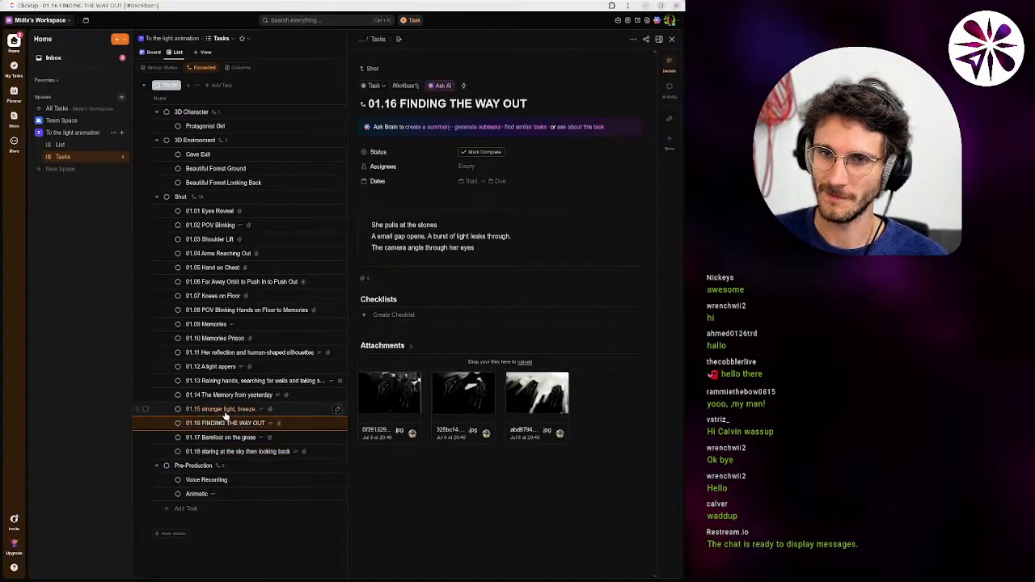
click(226, 411)
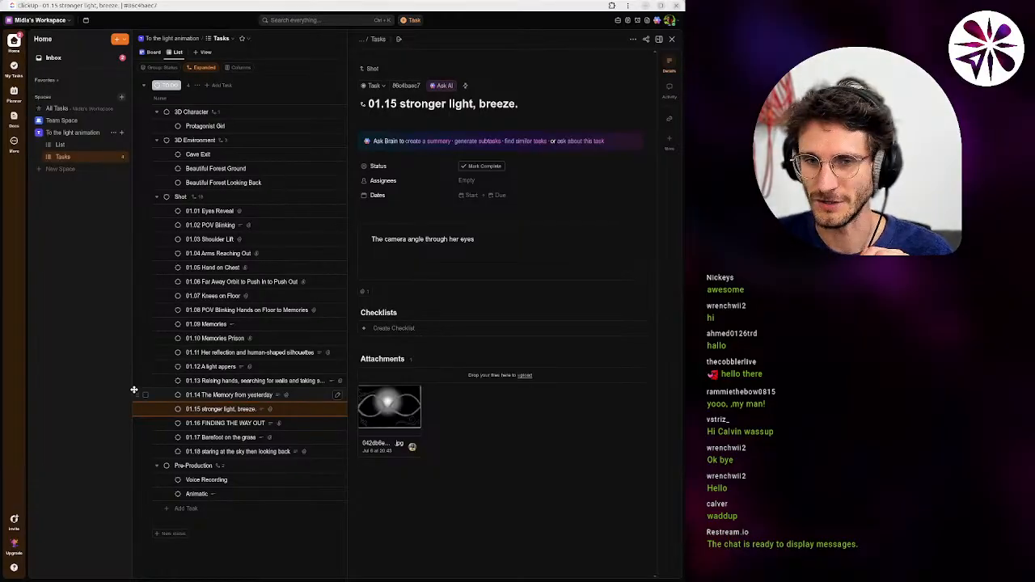
Step backwards from shot 01.18 through 01.17 to 01.16 FINDING THE WAY OUT, and return to 01.18.
click(212, 453)
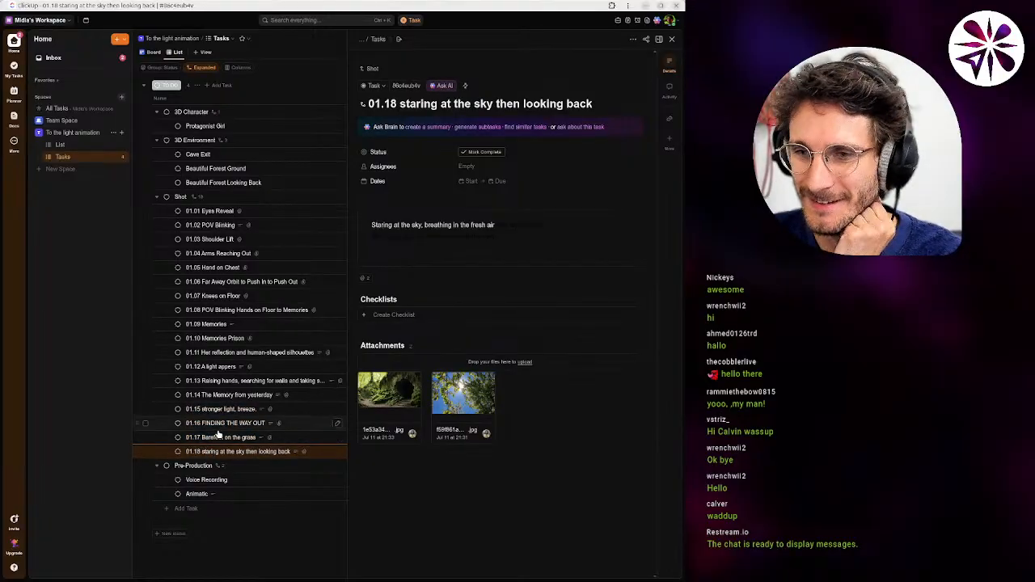
click(207, 437)
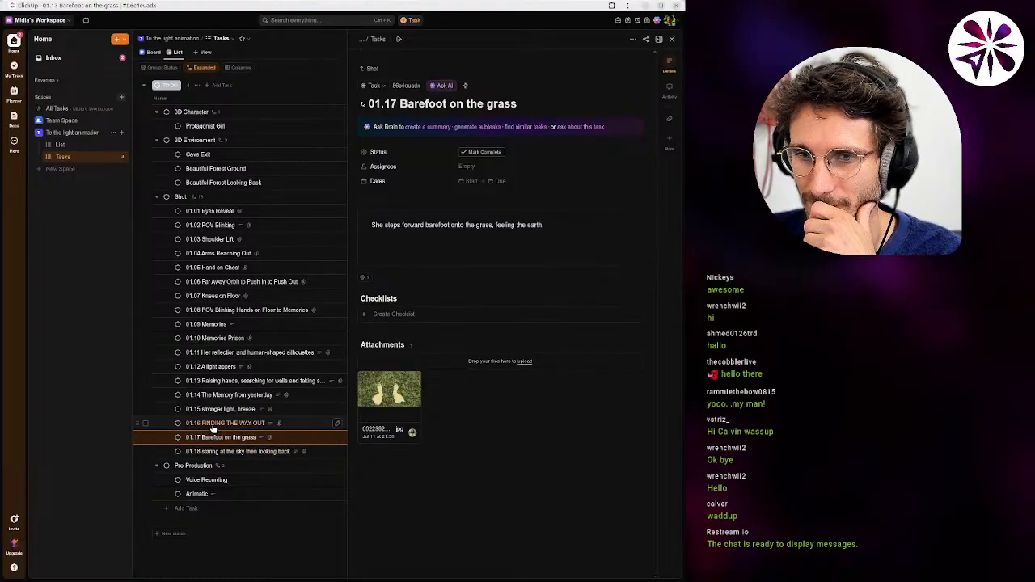
click(211, 427)
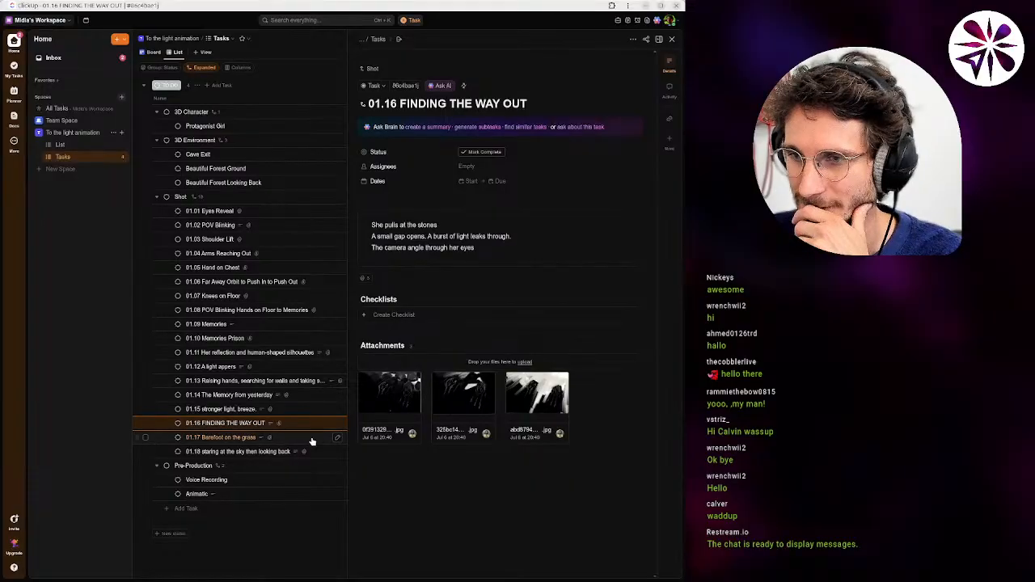
click(248, 451)
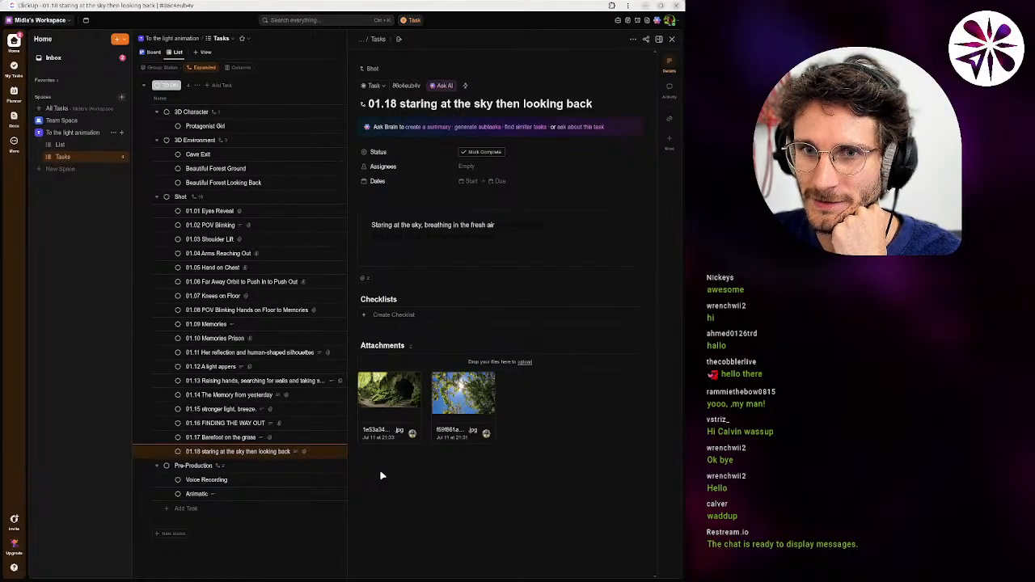
Open shot 01.17 Barefoot on the grass, and view its reference image of feet on grass at full size.
click(212, 441)
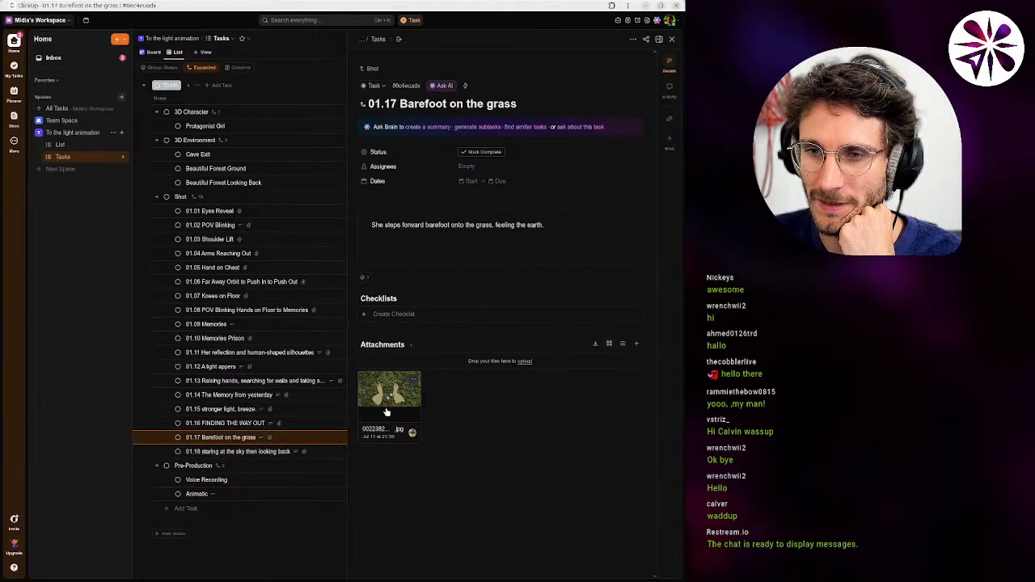
click(389, 401)
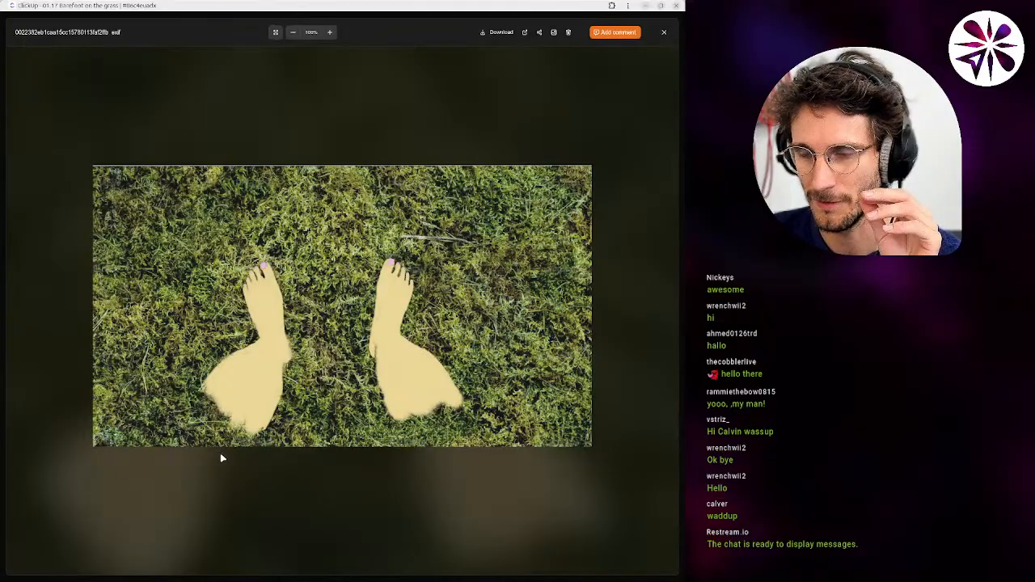
click(663, 33)
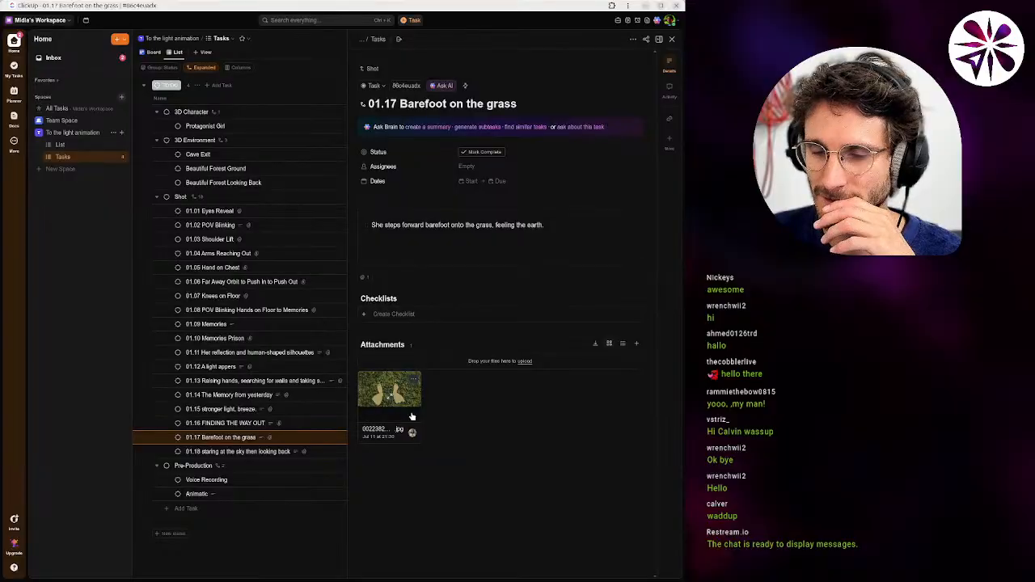
Open shot 01.18 staring at the sky then looking back, and examine its sky-through-trees reference image at full size.
drag(250, 455, 253, 455)
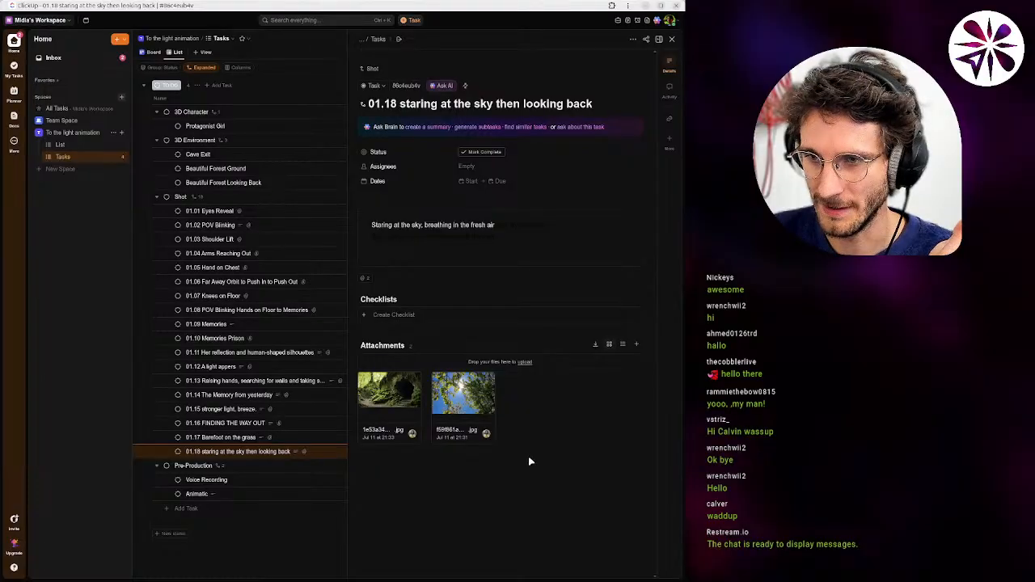
drag(525, 453, 515, 437)
click(514, 437)
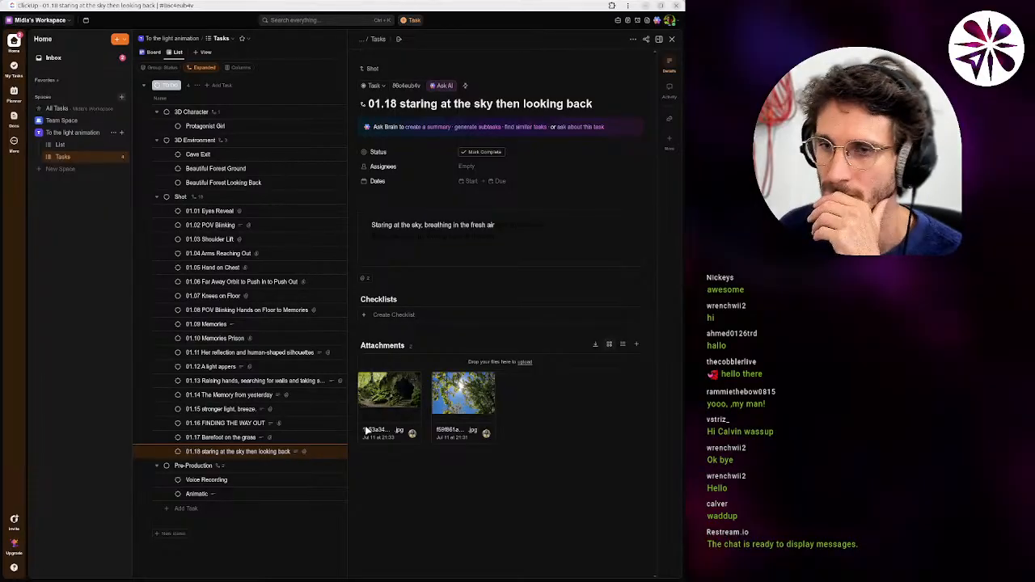
click(462, 406)
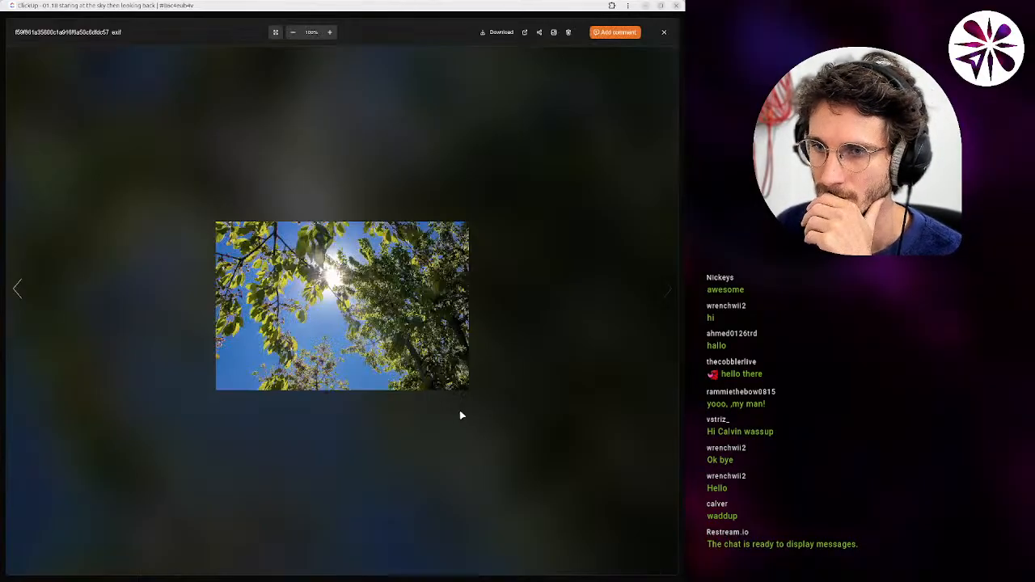
click(438, 432)
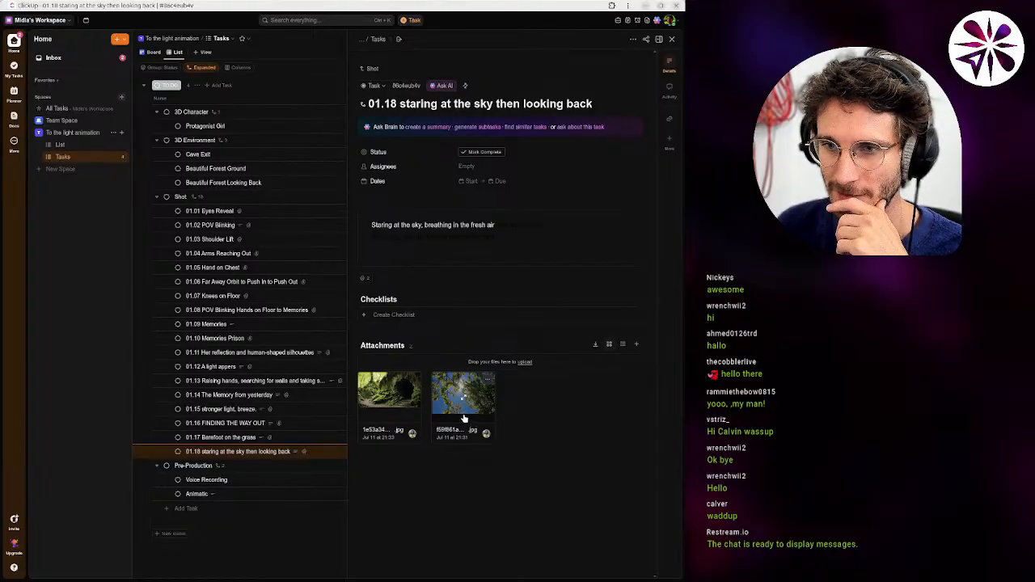
click(464, 418)
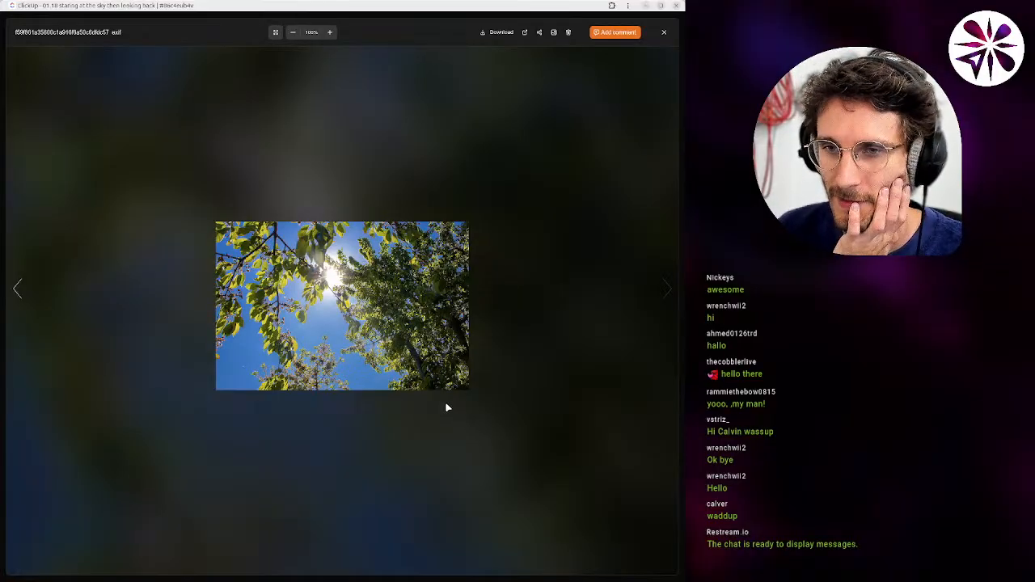
click(413, 439)
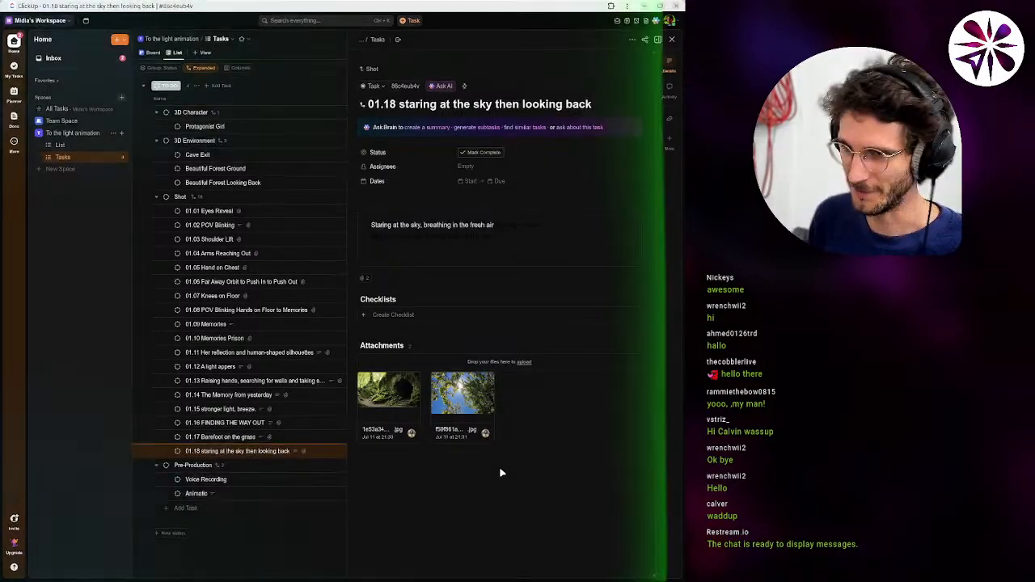
Switch to the unsaved scene in Blender, bring its window fully into view, and maximize the camera viewport.
key(alt+Tab)
click(23, 247)
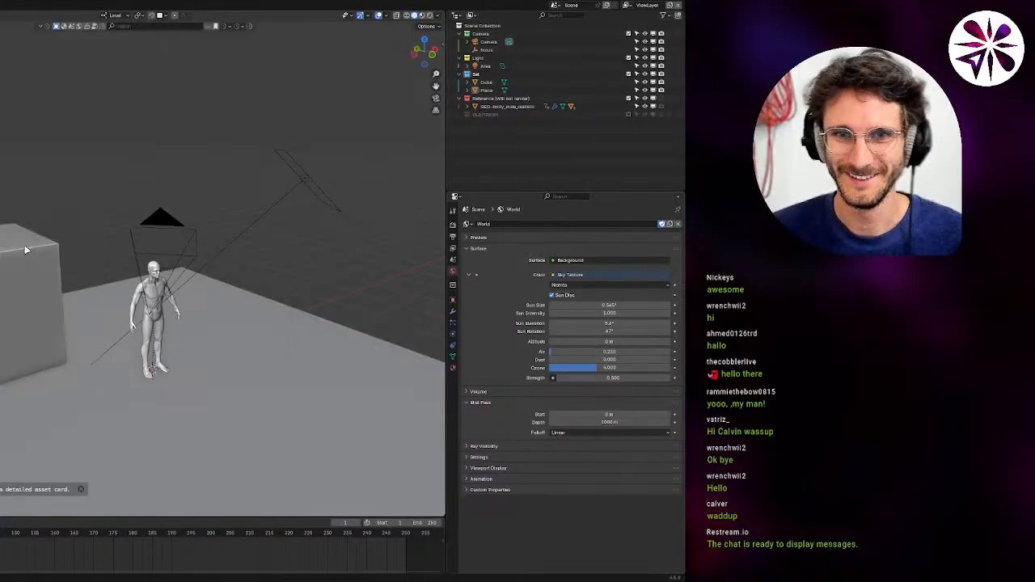
super+drag(281, 282, 684, 319)
key(ctrl+space)
key(ctrl+space)
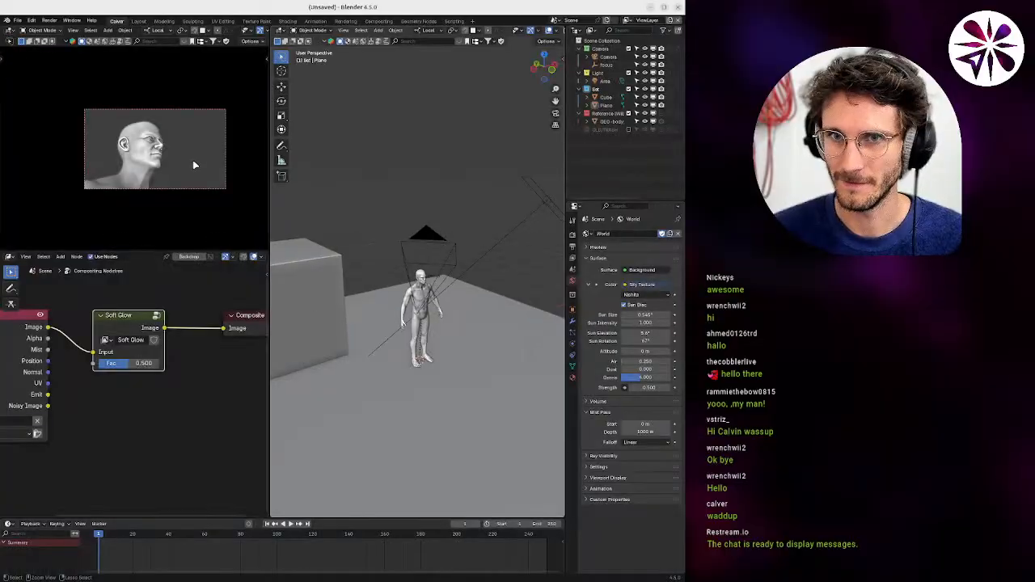
key(ctrl+space)
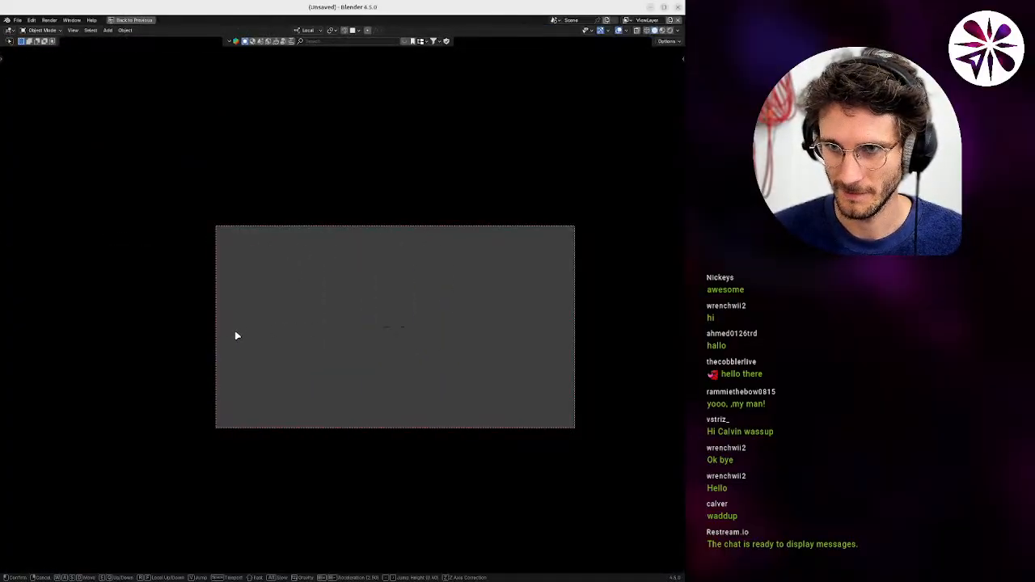
Use walk navigation to move the camera around the reference body's head to a close side view of the face.
key(a)
click(279, 364)
key(shift+grave)
key(d)
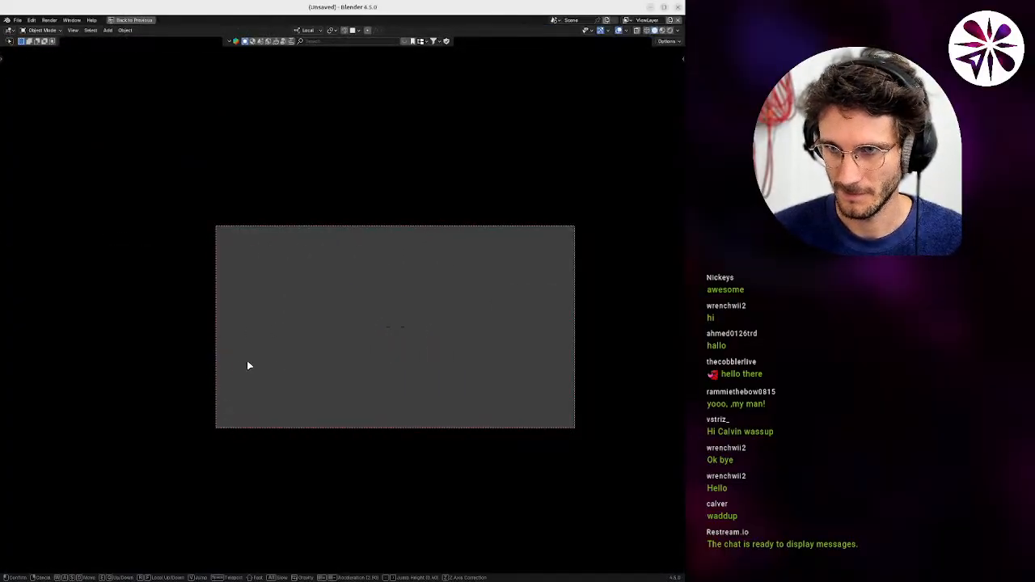
key(a)
key(s)
key(w)
key(d)
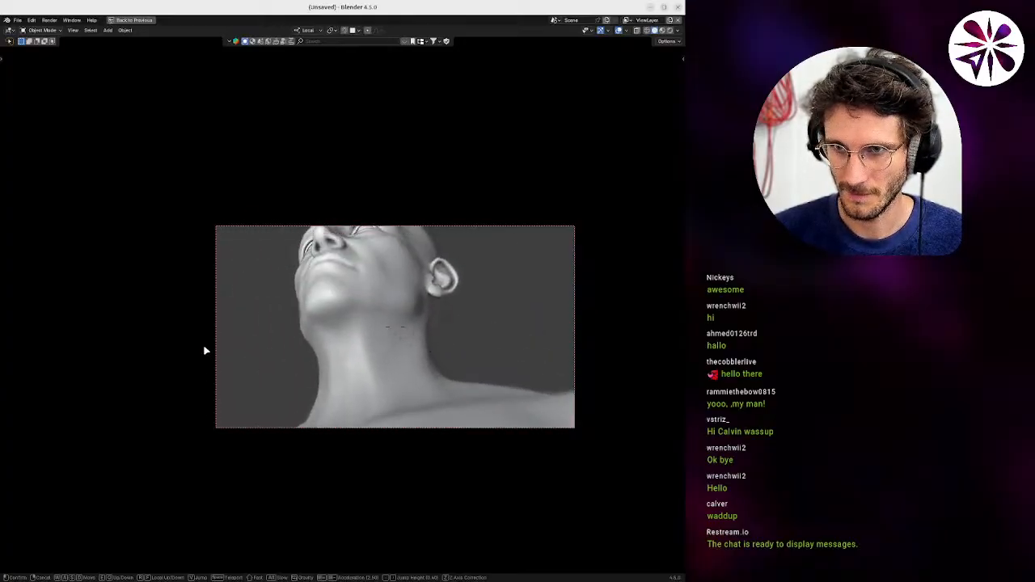
key(w)
key(w)
key(s)
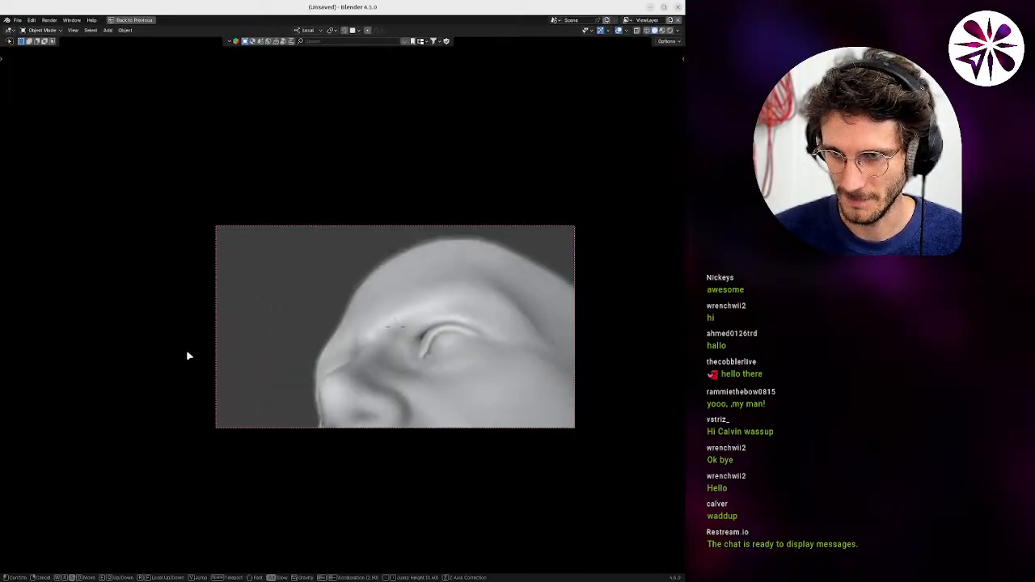
key(d)
key(w)
key(s)
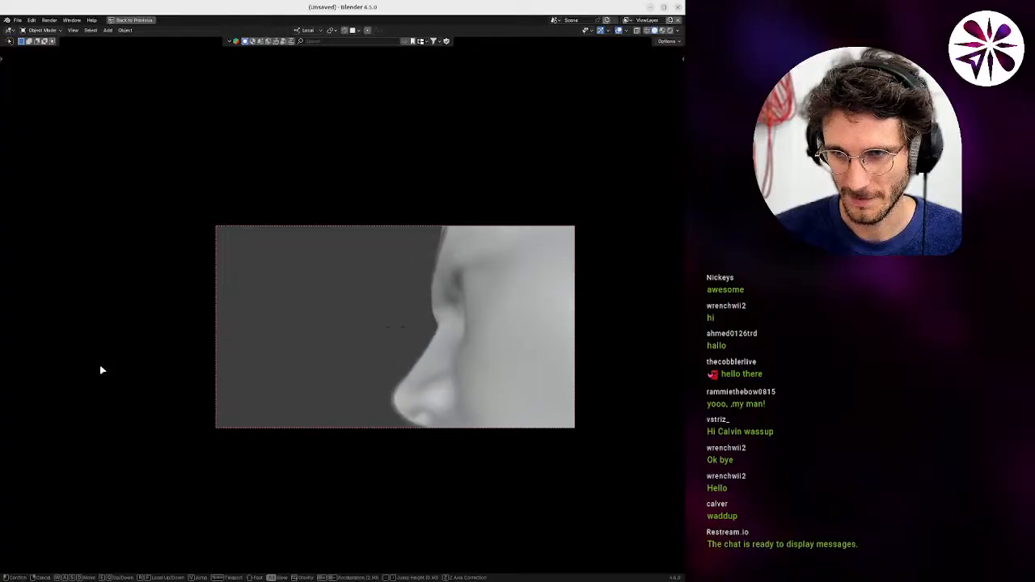
key(d)
key(w)
click(119, 358)
Walk the camera around and beneath the reference head, ending on a close side view of the brow and temple.
key(shift+grave)
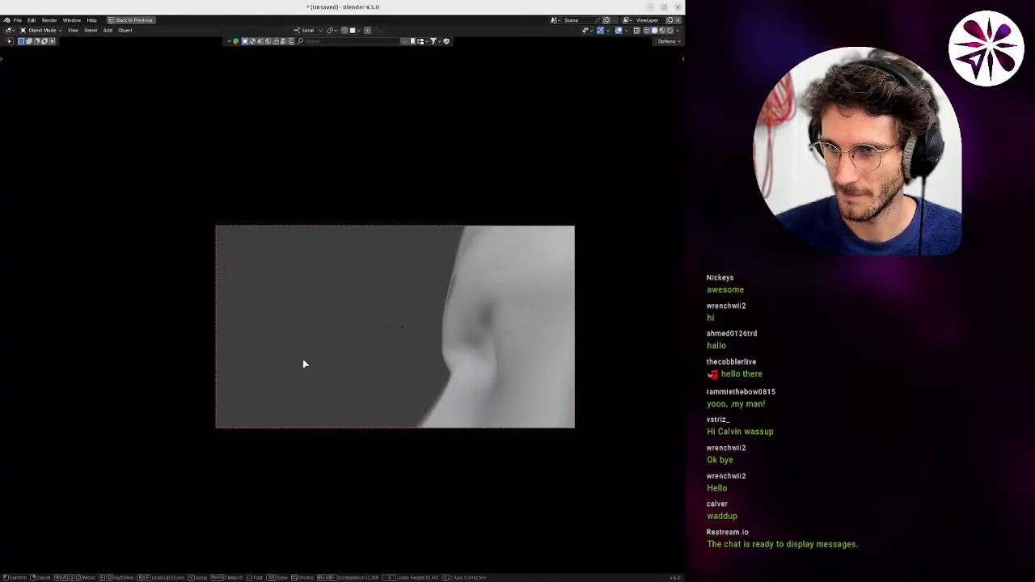
key(a)
key(s)
key(d)
key(w)
key(q)
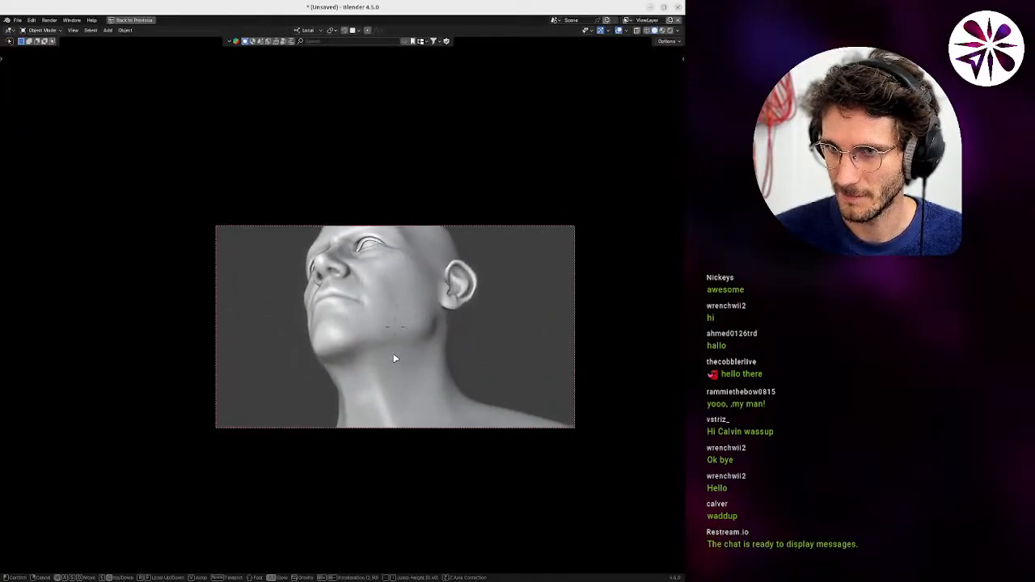
key(e)
key(q)
key(a)
key(w)
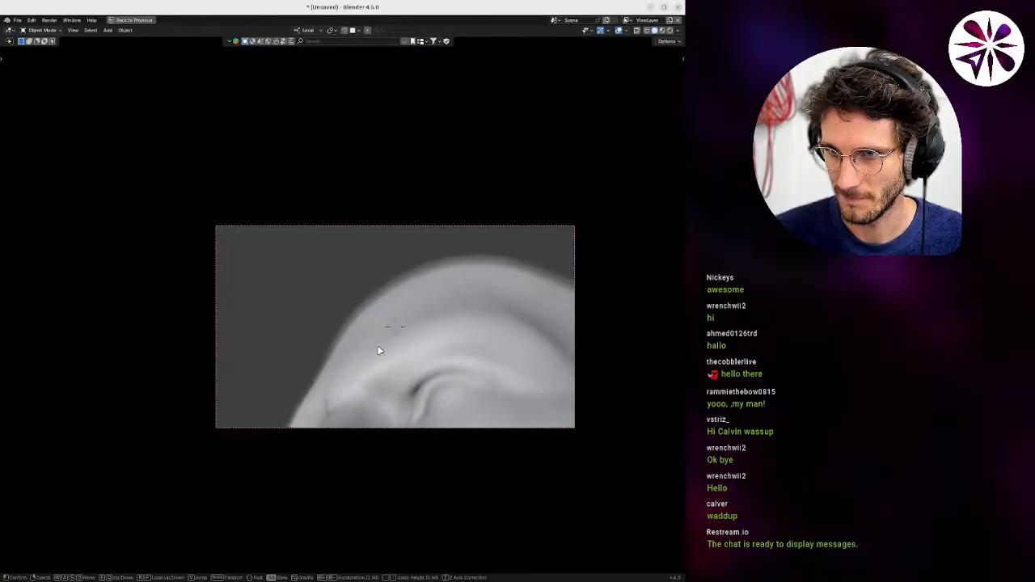
key(q)
key(d)
key(a)
key(d)
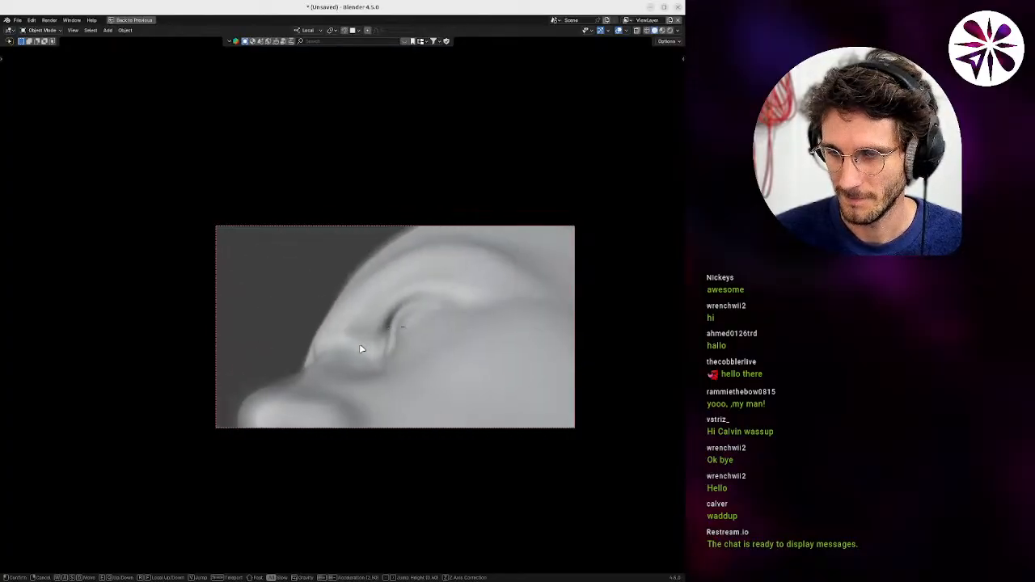
key(w)
key(s)
key(d)
key(e)
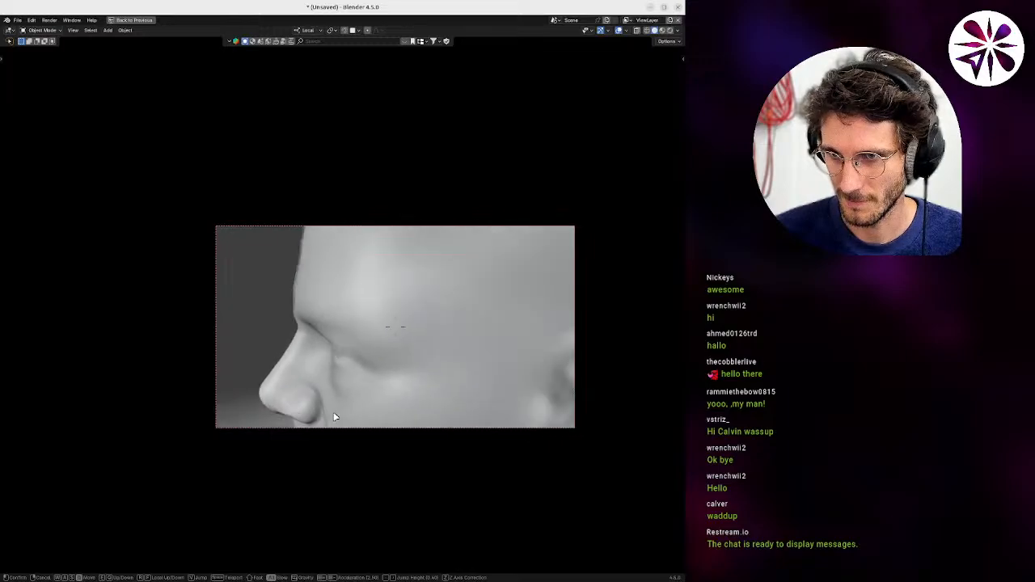
key(w)
click(285, 399)
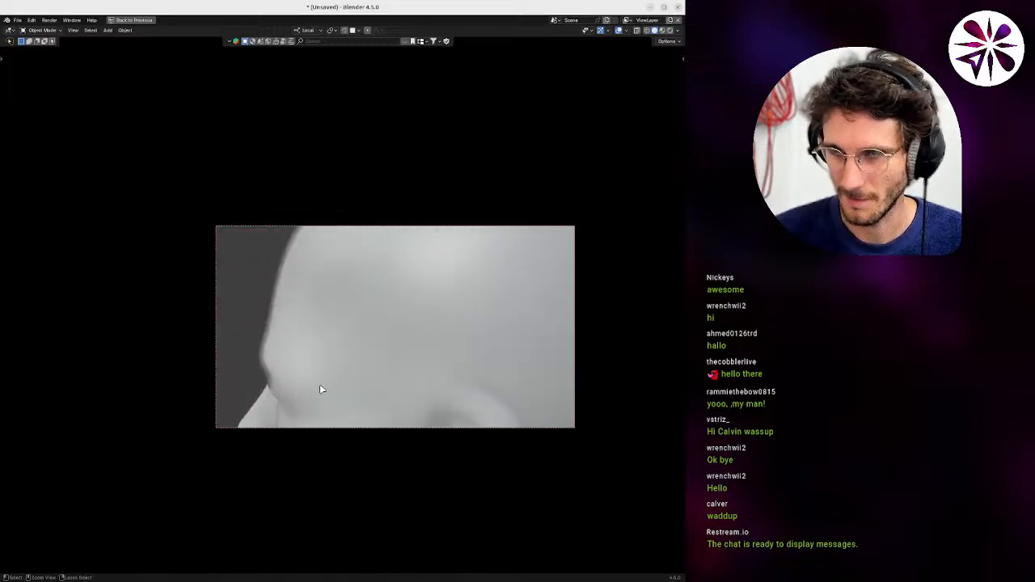
Turn off depth of field in the viewport shading and walk the camera to a close profile of the nose and eye seen past the cheek.
click(678, 31)
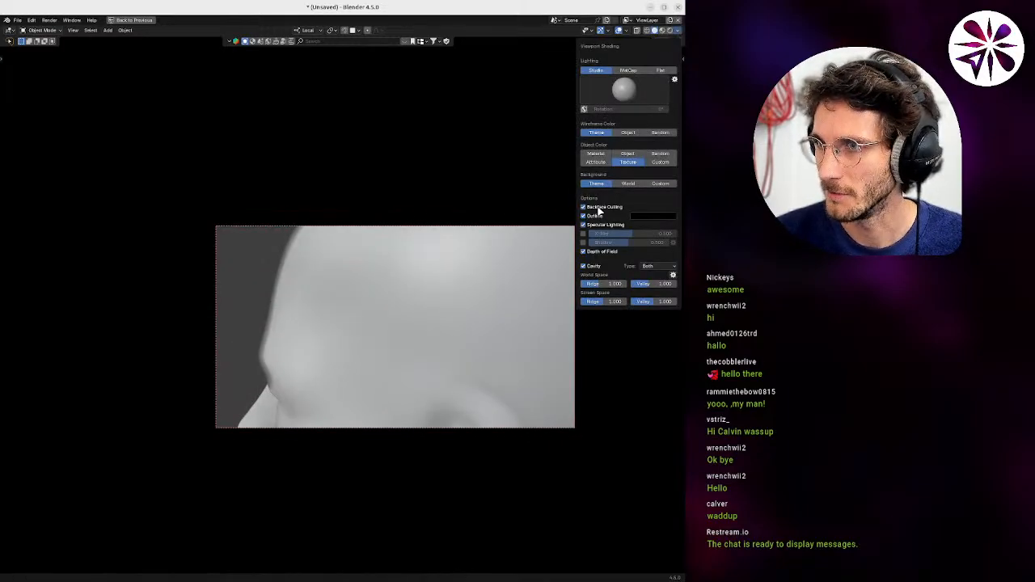
click(601, 256)
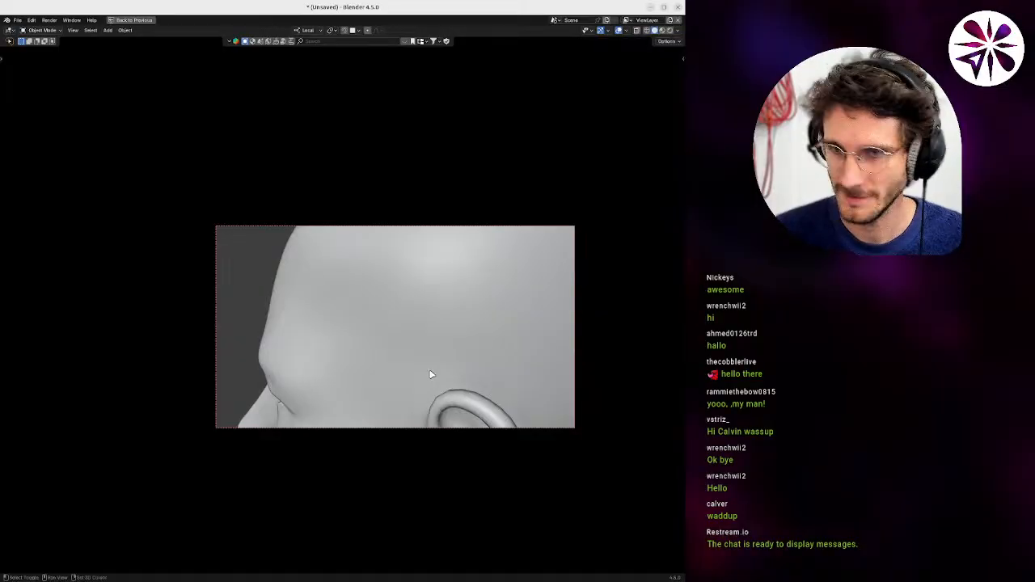
key(shift+grave)
key(q)
key(w)
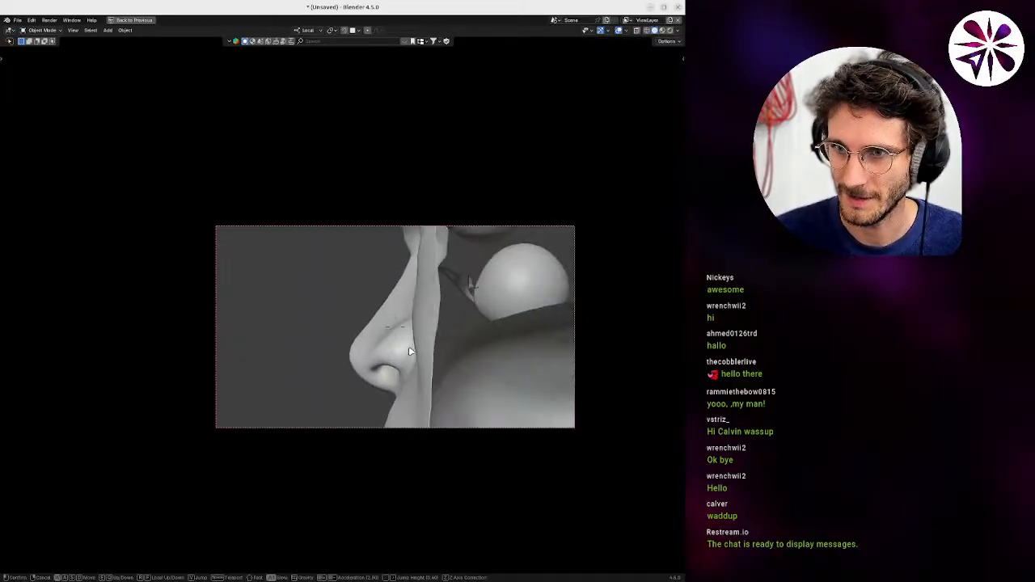
key(s)
click(409, 337)
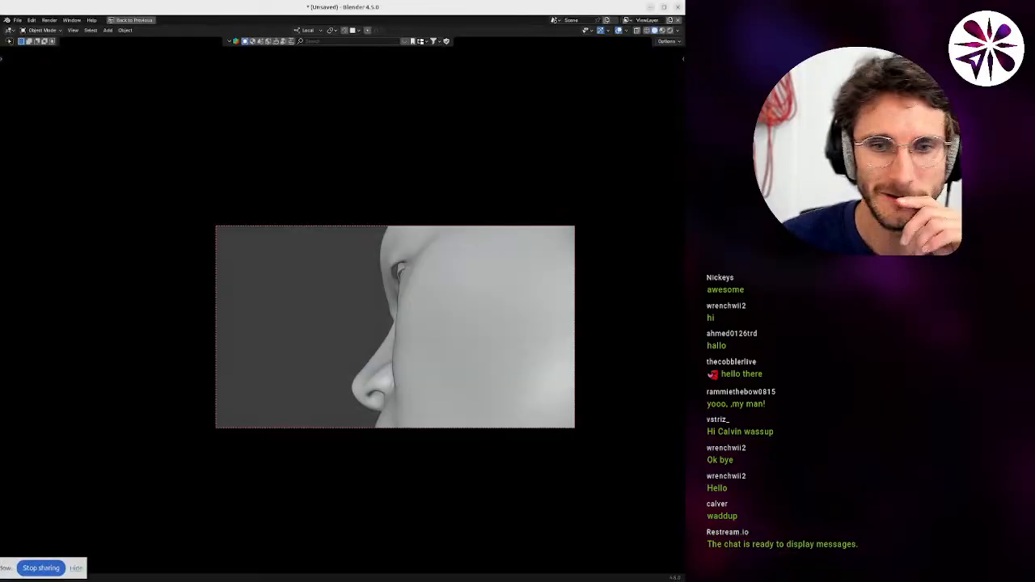
Hide the screen-sharing notice and walk the camera to a tight view from beside the temple, with the eye and nose bridge in profile.
click(76, 567)
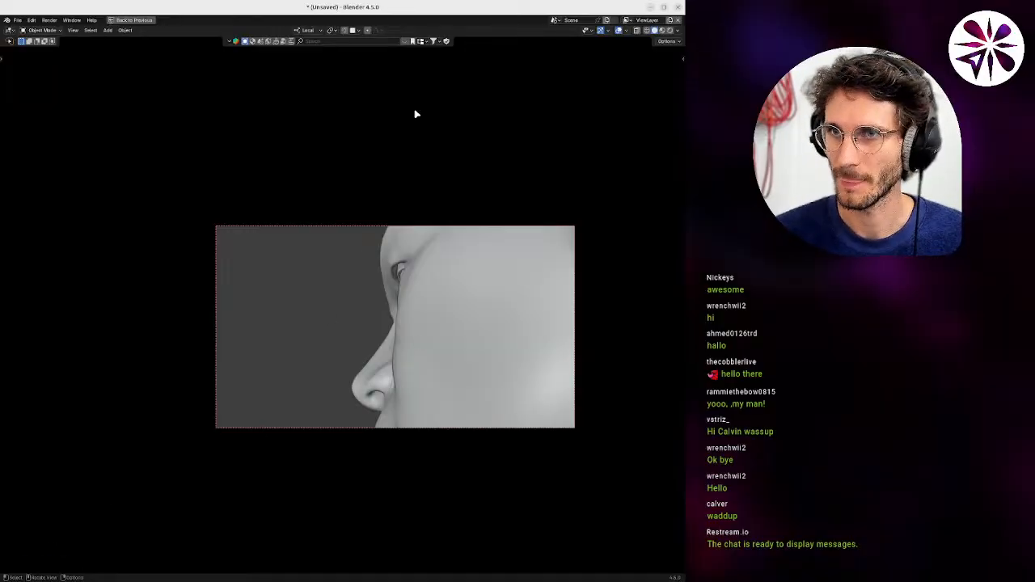
key(shift+grave)
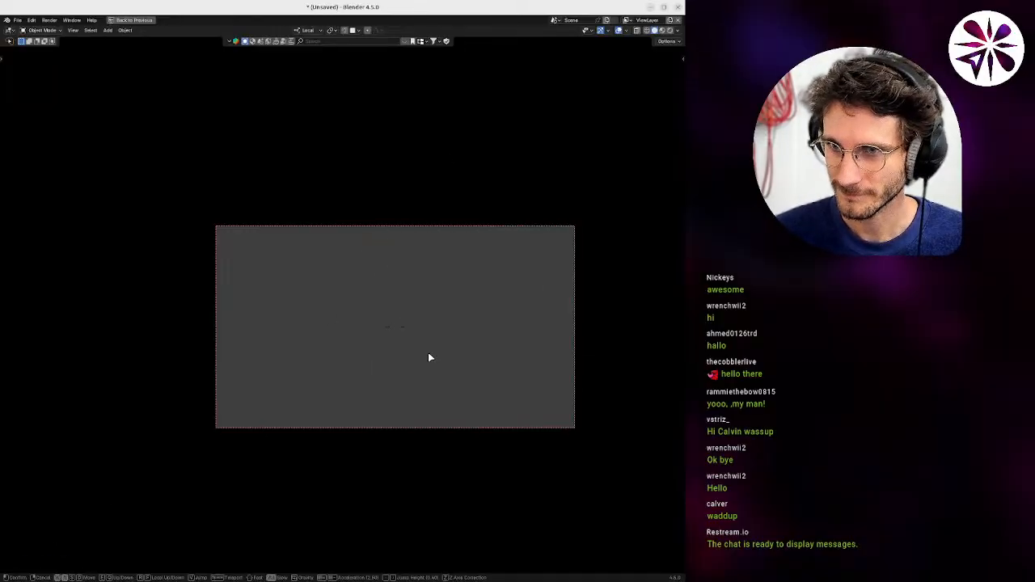
key(d)
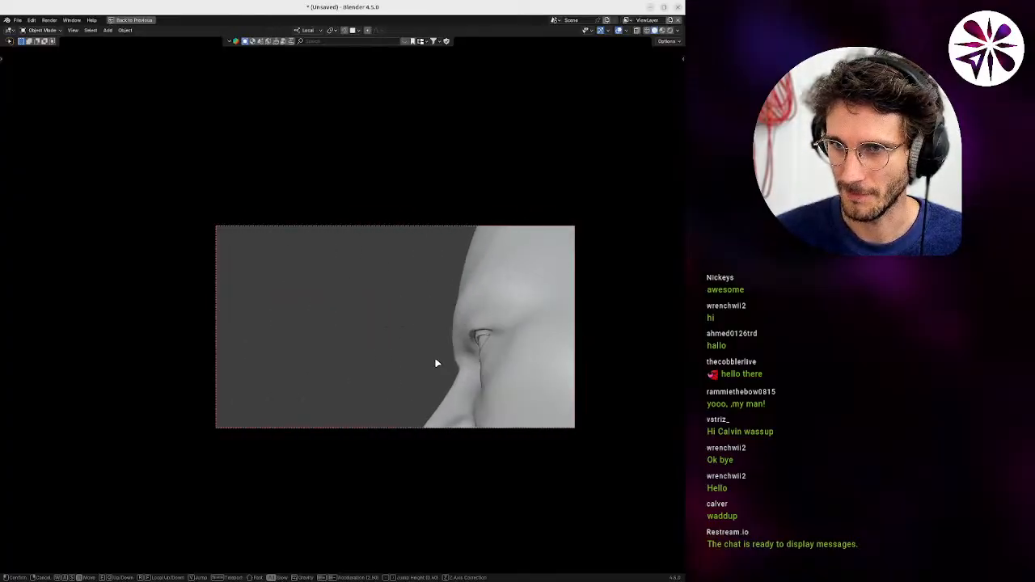
key(e)
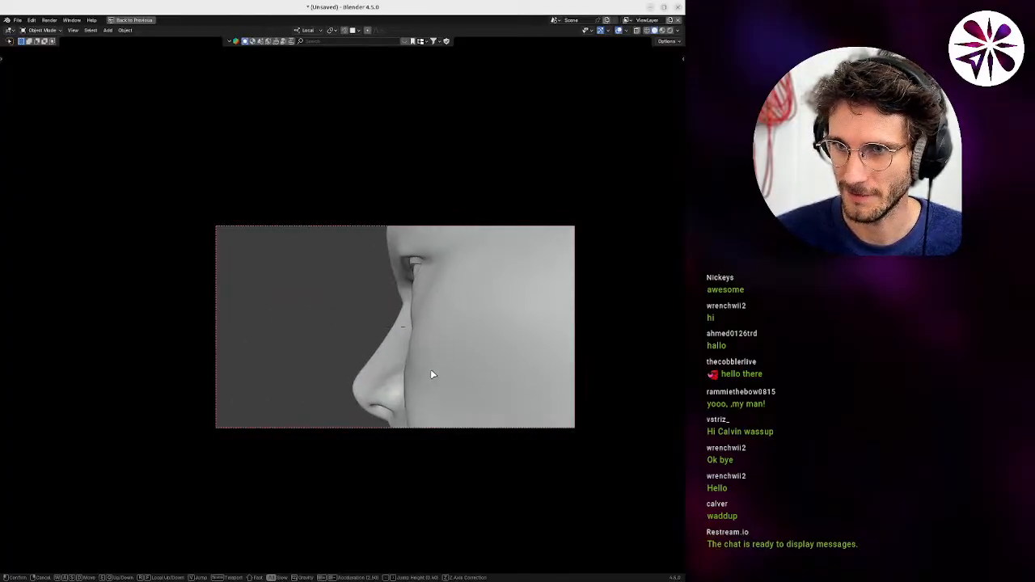
key(a)
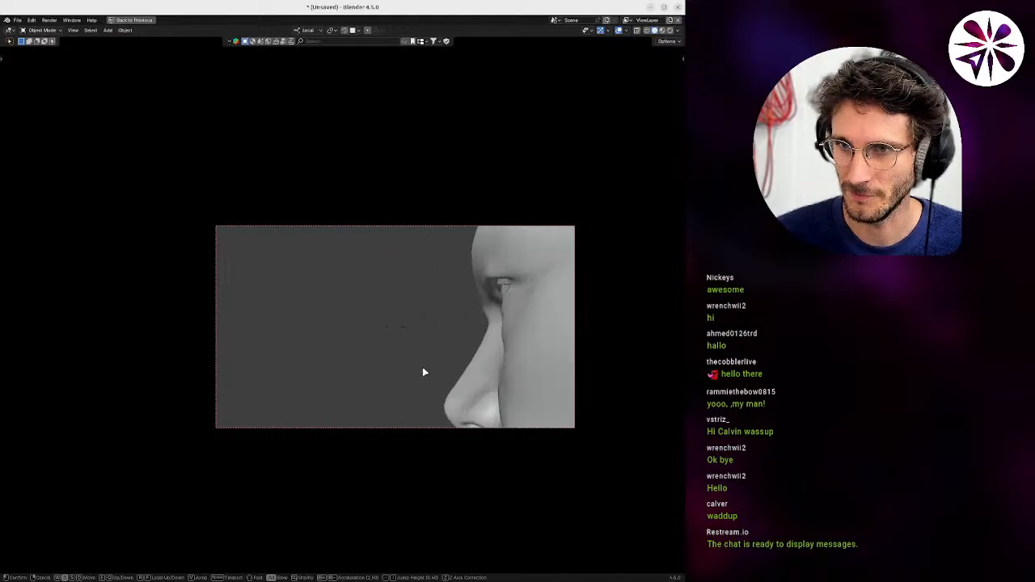
key(a)
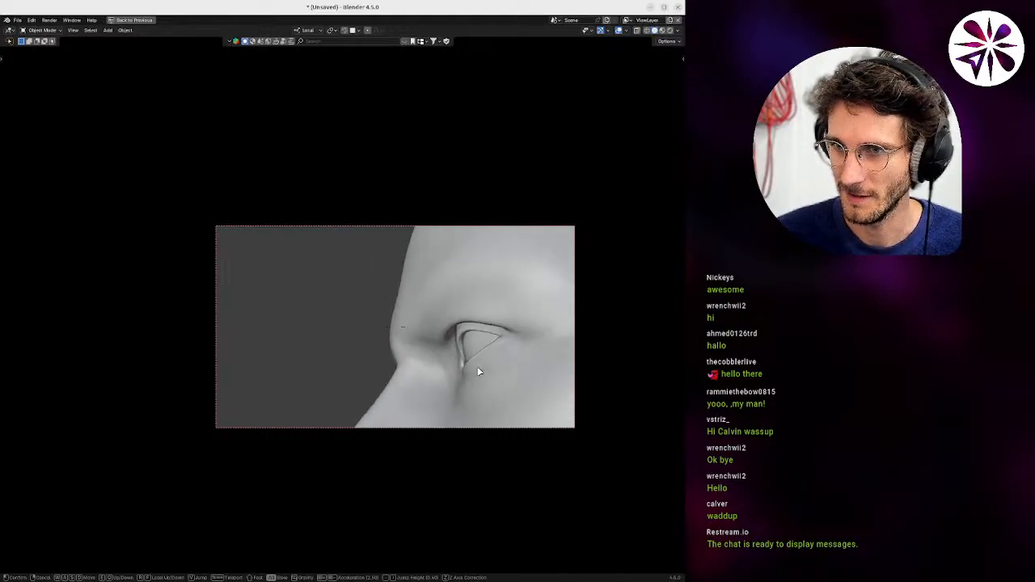
key(d)
key(a)
key(d)
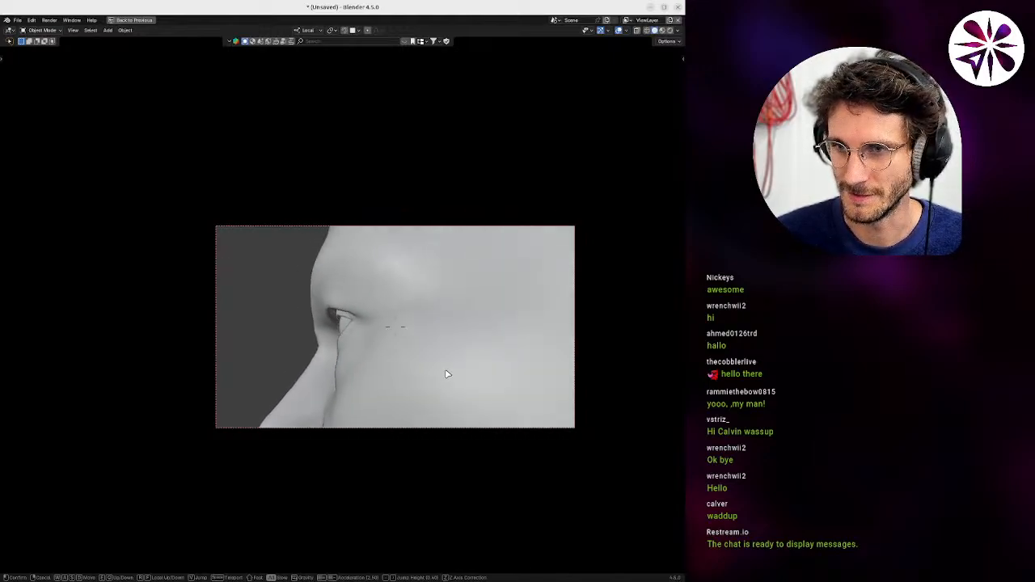
click(435, 367)
Set the scene camera's focal length to 24 mm and its clip start to 0.01 m.
key(ctrl+space)
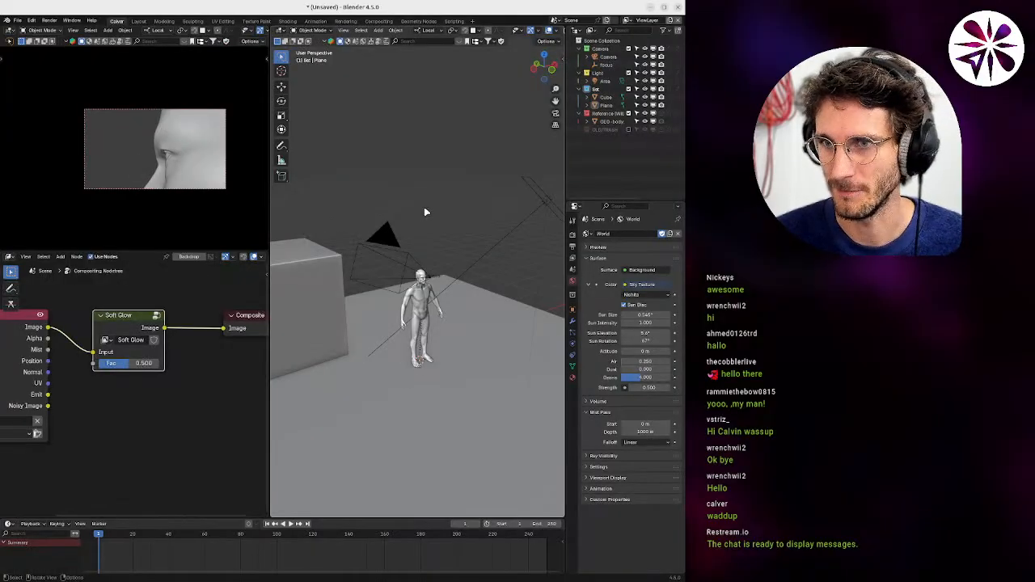
click(385, 236)
click(573, 344)
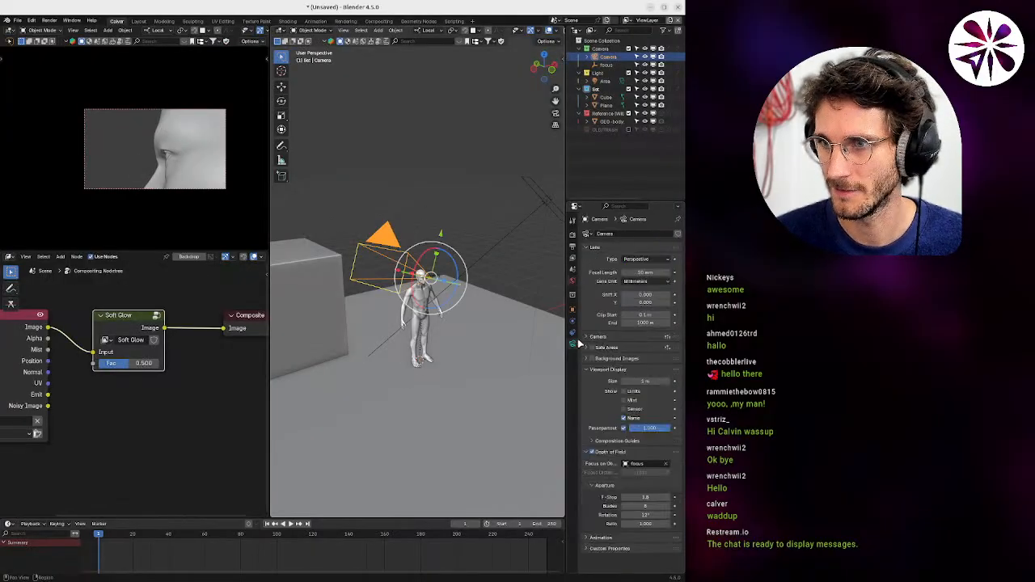
click(645, 273)
text(24)
key(Return)
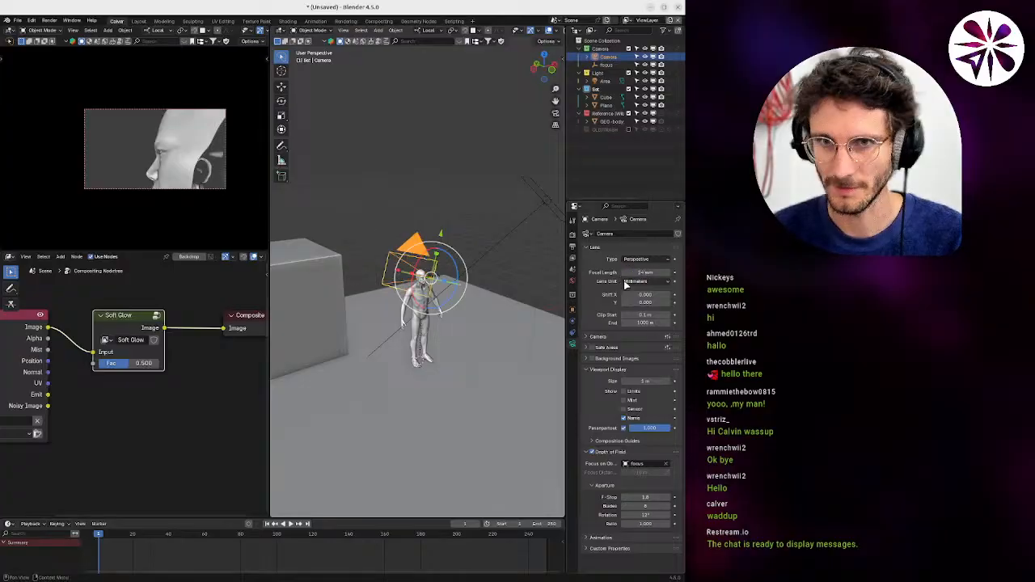
click(643, 315)
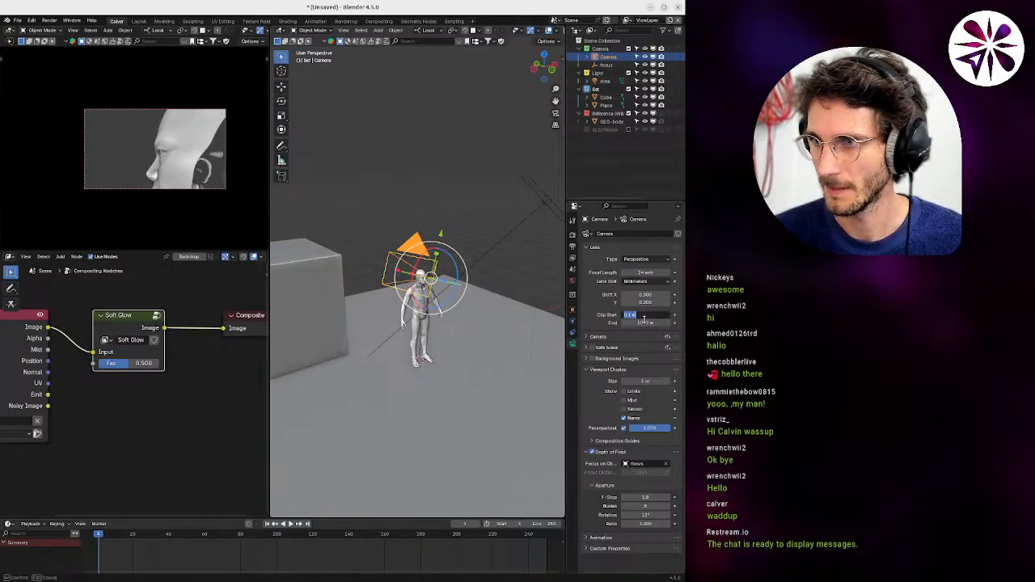
text(.01)
key(Return)
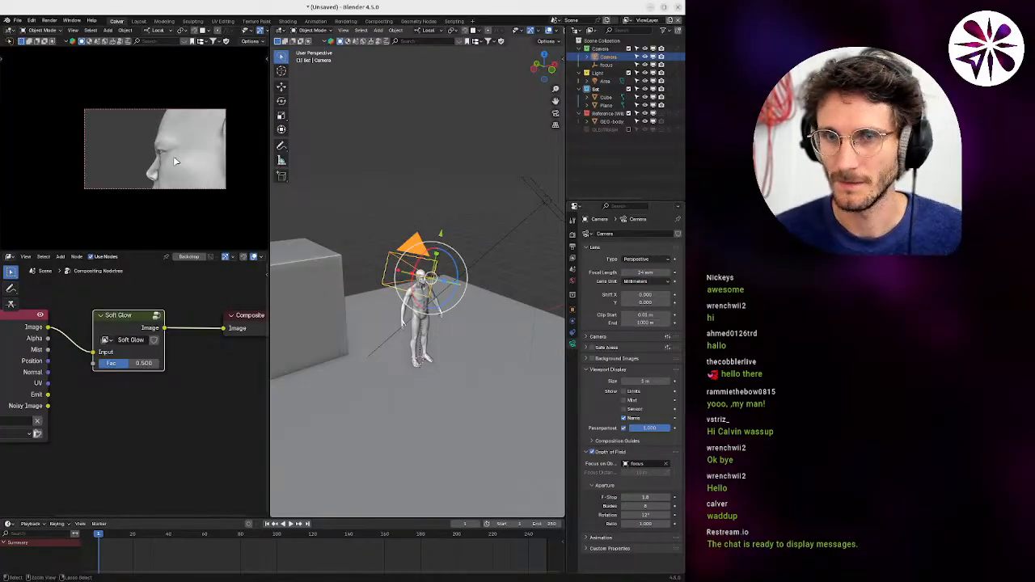
Walk the camera to a close side view of the brow, and roll the camera so the face tilts upward toward the sky.
key(ctrl+space)
key(shift+grave)
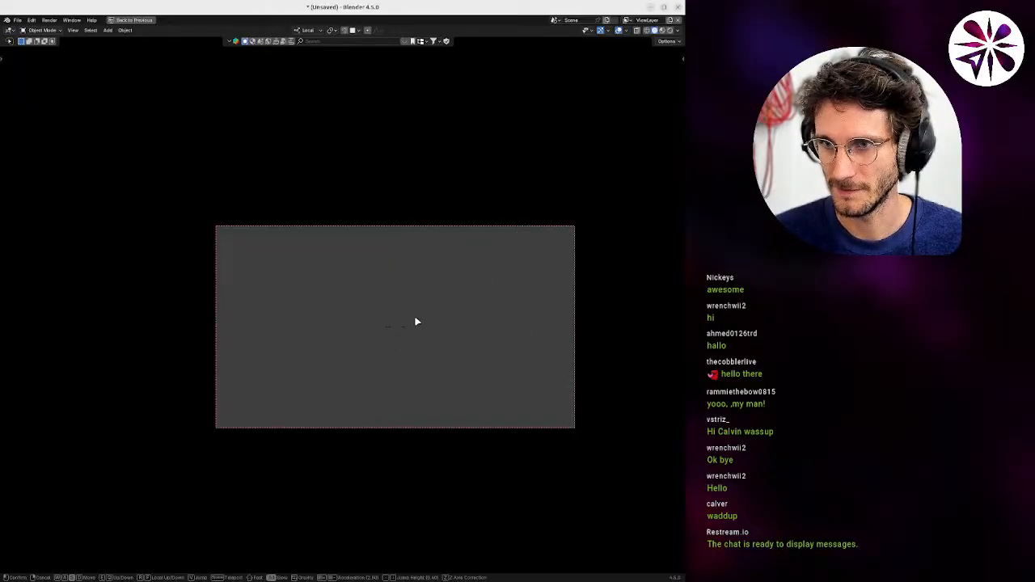
click(418, 322)
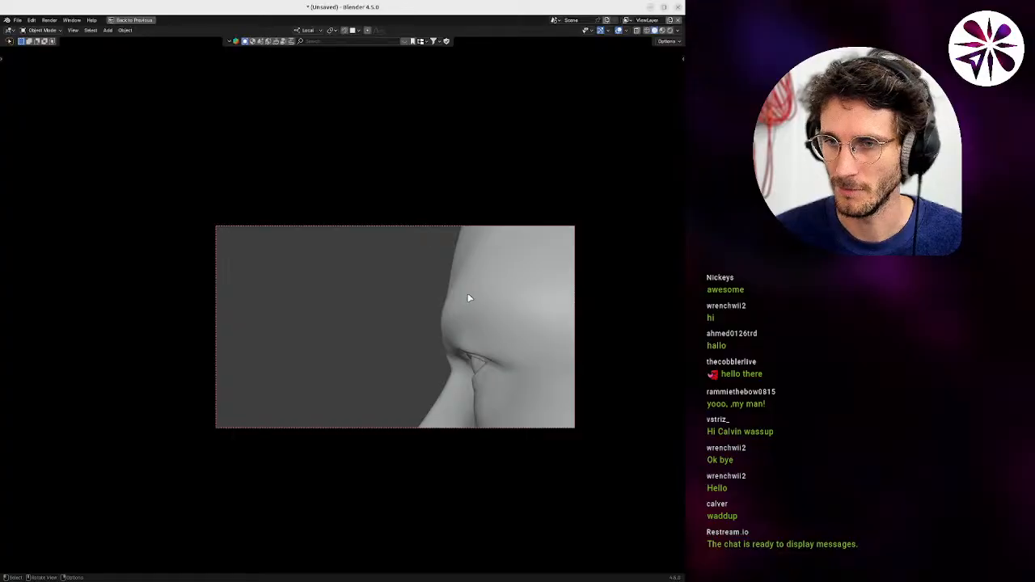
key(ctrl+space)
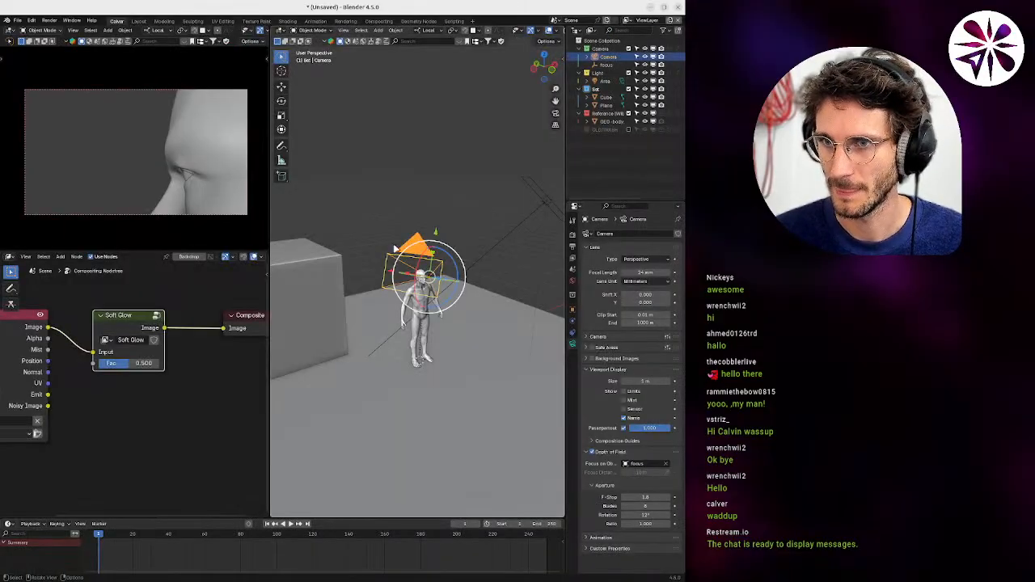
key(ctrl+space)
key(r)
click(503, 340)
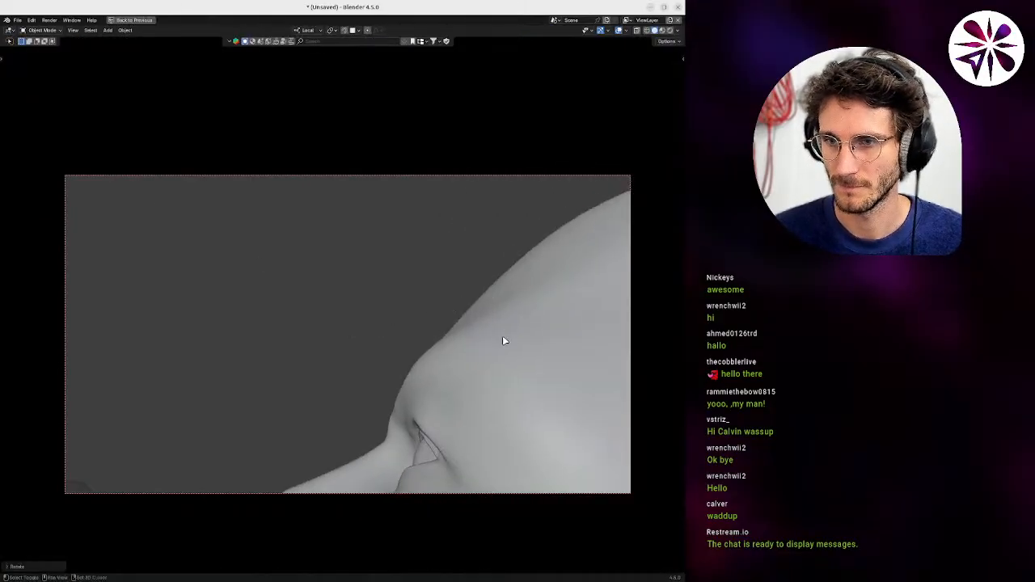
Lower the camera to look past the cheek at the eye, nose and lips, and adjust its roll slightly.
key(shift+grave)
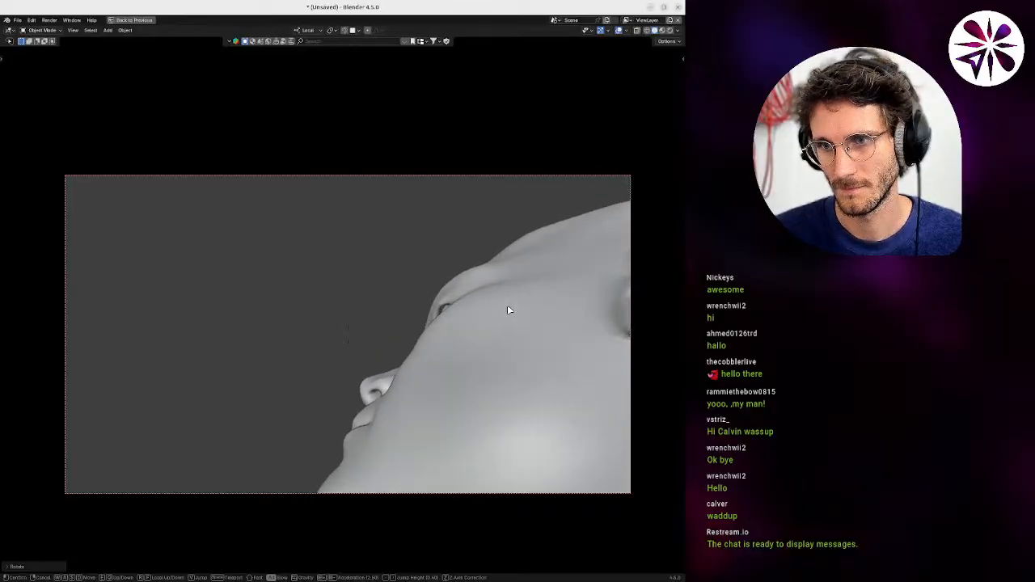
key(d)
key(a)
key(d)
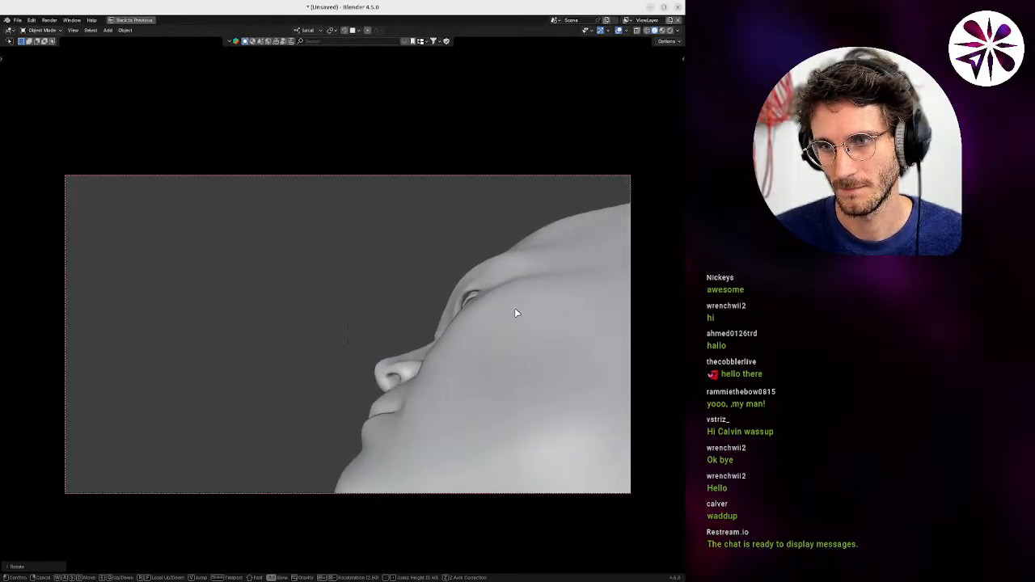
click(514, 339)
key(r)
click(515, 337)
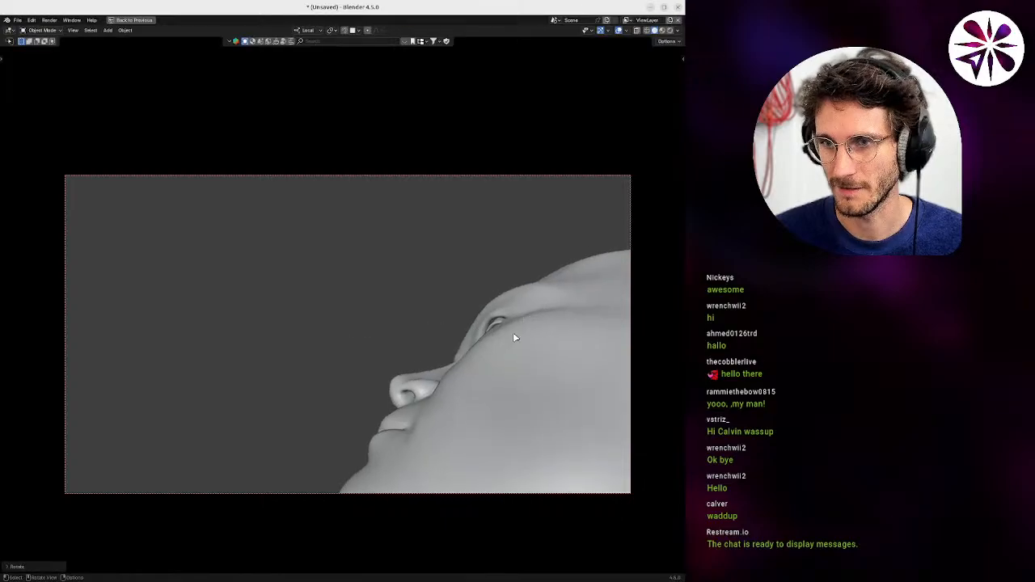
Try a forehead view with walk navigation, and bring the camera back to the low view past the cheek.
key(shift+grave)
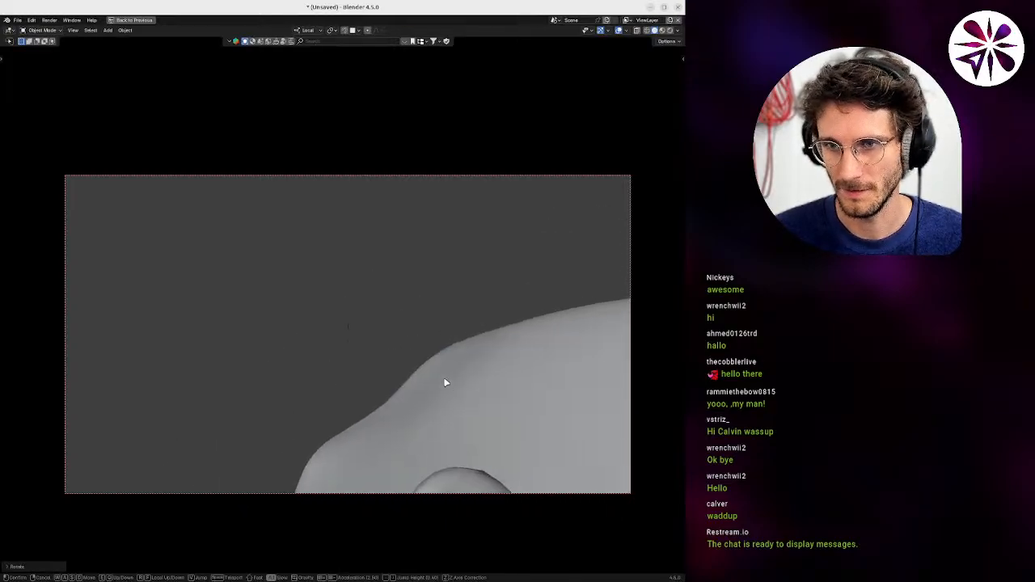
key(a)
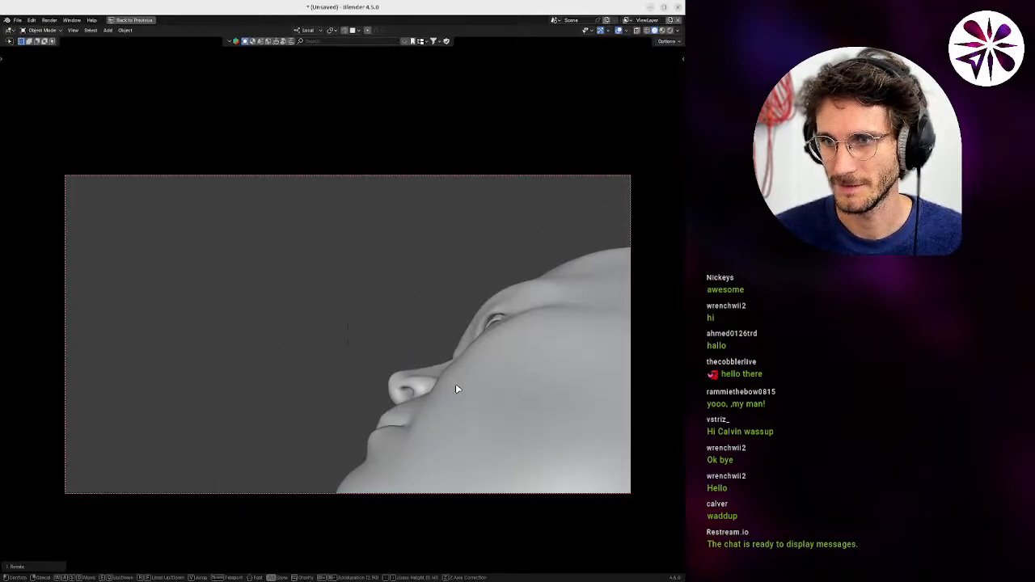
key(d)
click(448, 381)
Set the camera's focal length to 18 mm.
key(ctrl+space)
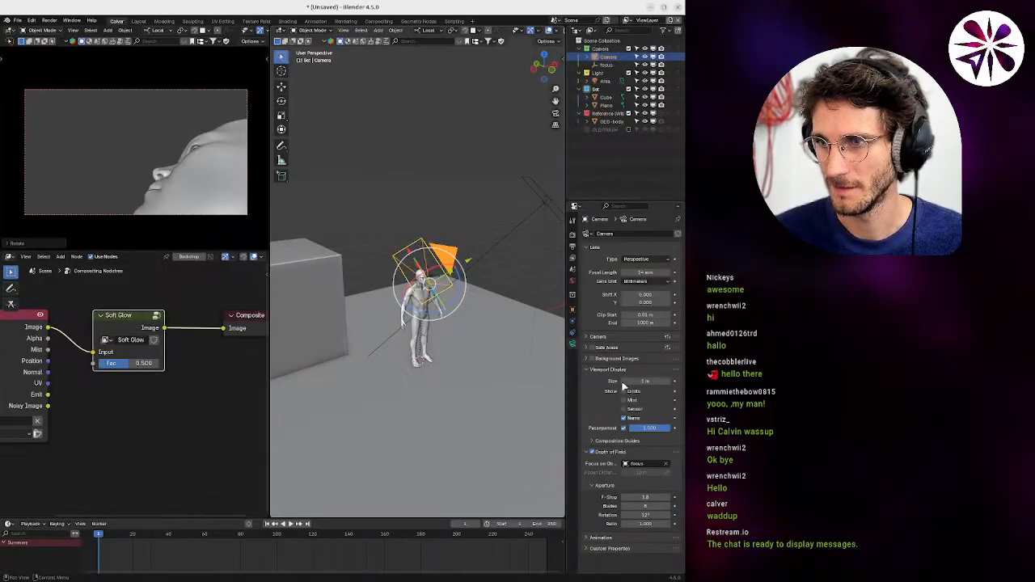
click(642, 272)
text(18)
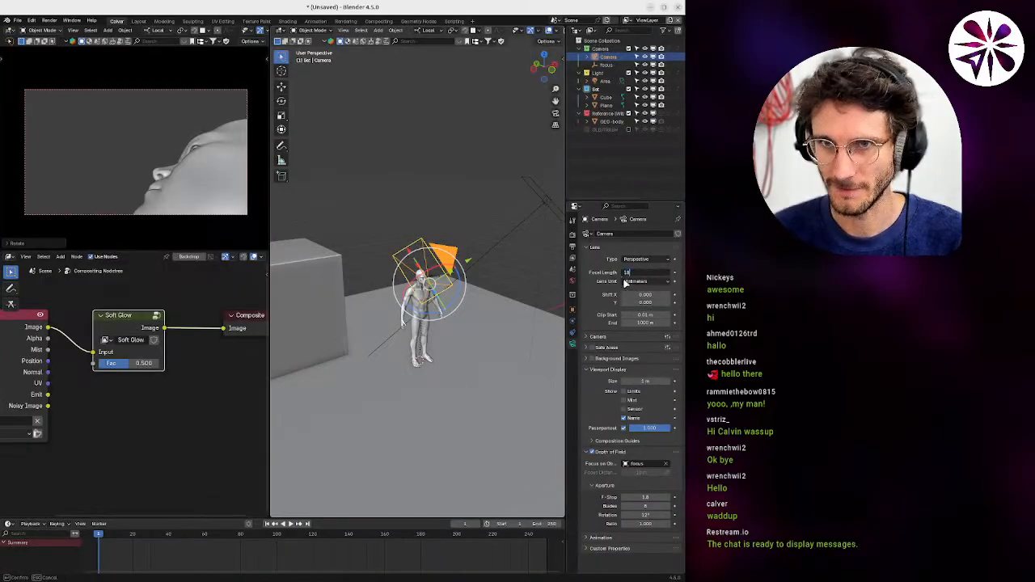
key(Return)
Enlarge the camera view, and walk the camera in past the cheek until the eye and nose fill the lower part of the frame.
key(ctrl+space)
key(shift+grave)
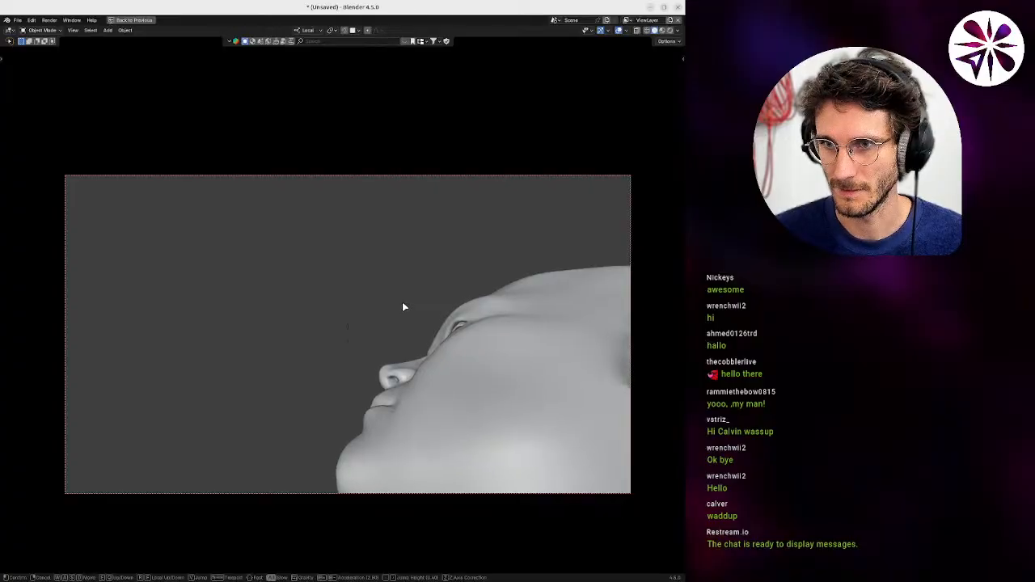
key(w)
key(e)
key(s)
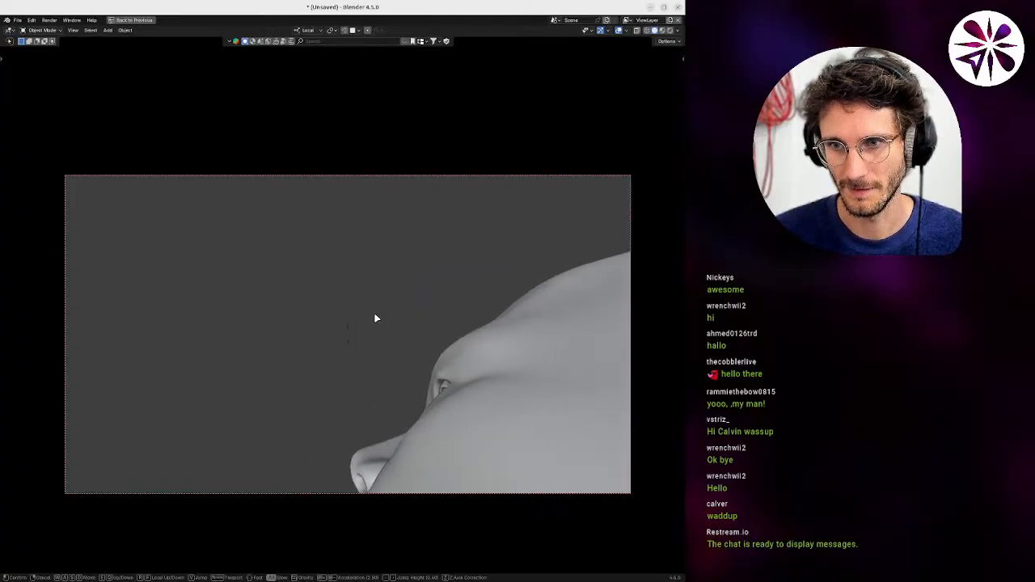
key(w)
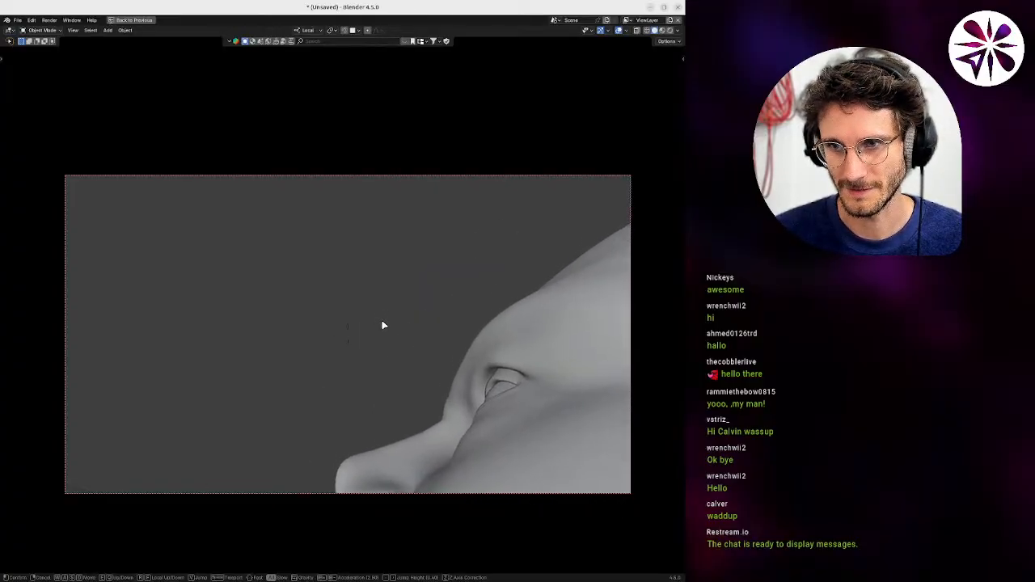
click(392, 323)
Fine-tune the camera position beside the eye and nose, and roll the camera so the face lies closer to horizontal, looking upward.
key(shift+grave)
key(w)
key(s)
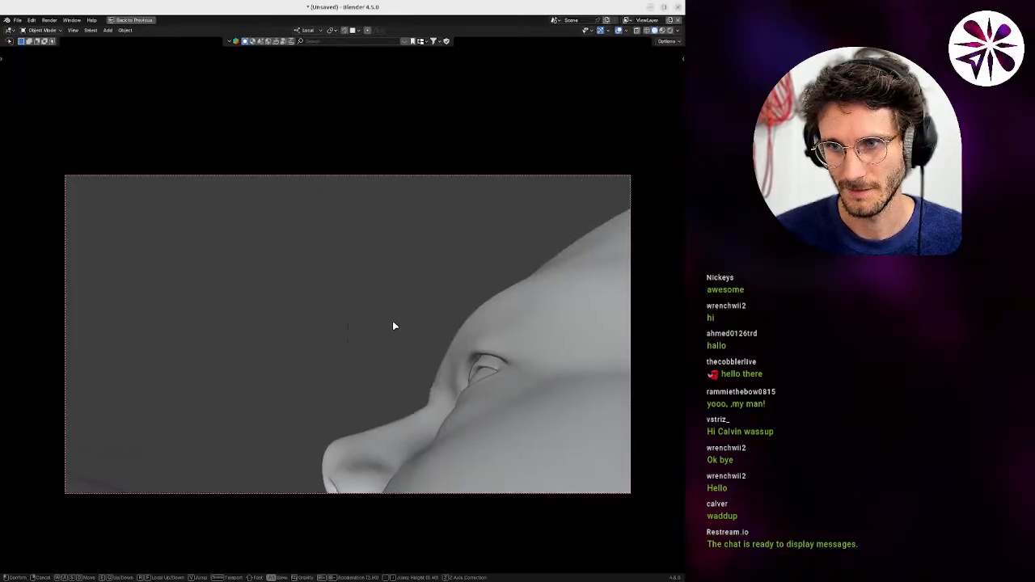
click(392, 323)
key(shift+grave)
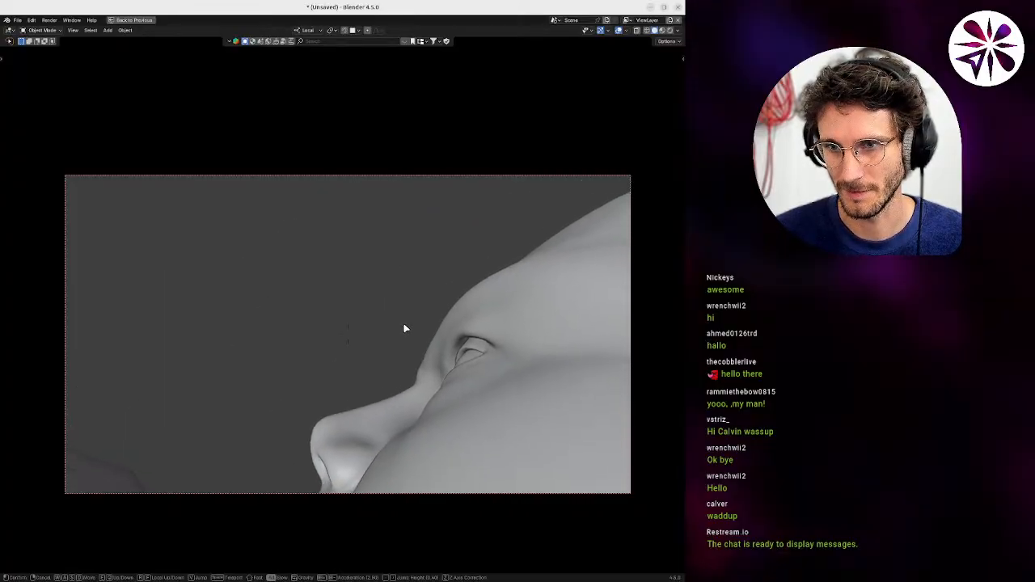
click(404, 321)
key(r)
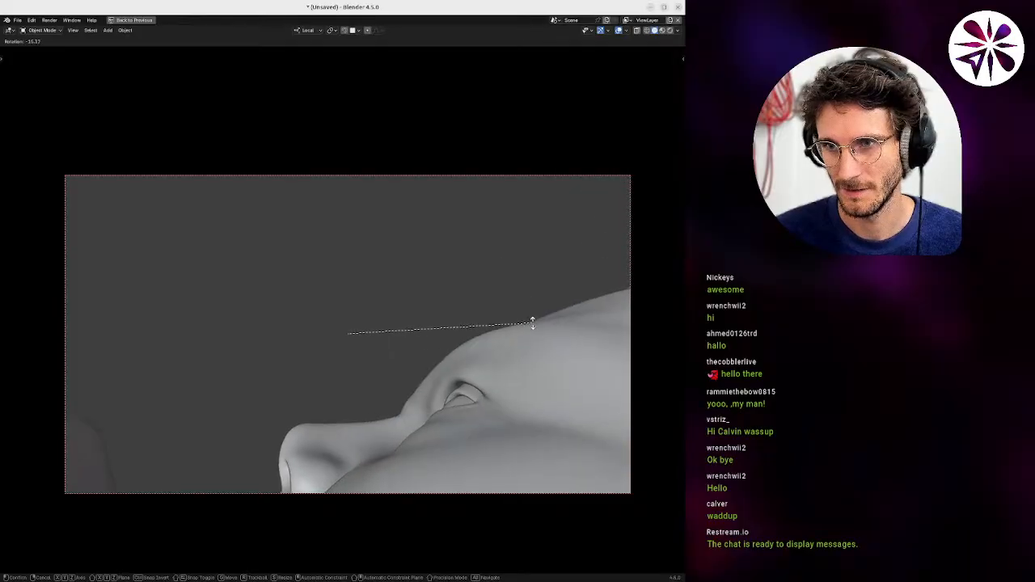
click(535, 321)
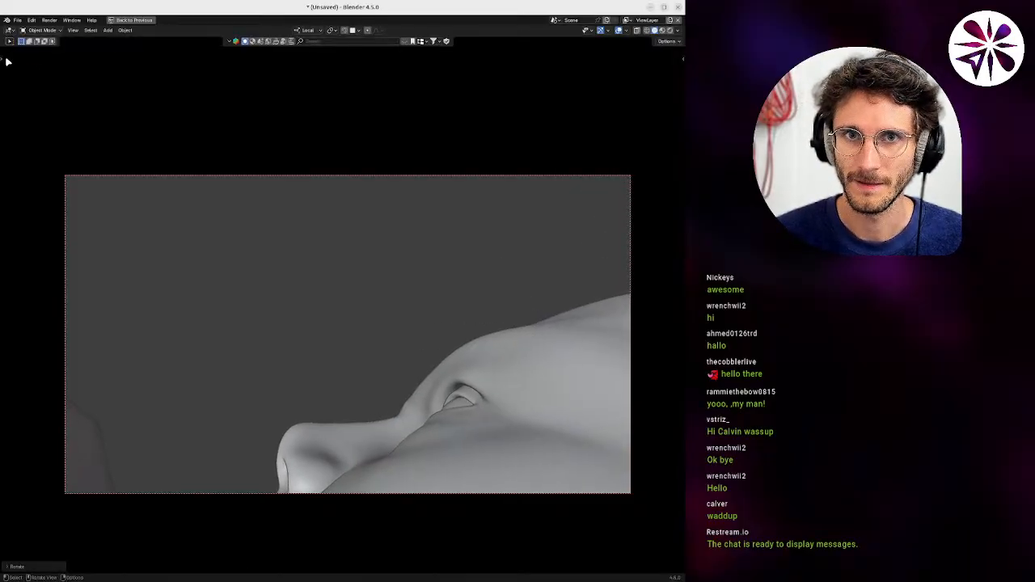
Activate the Annotate tool in the camera view, and undo a short test stroke in the sky.
drag(5, 58, 25, 61)
click(11, 147)
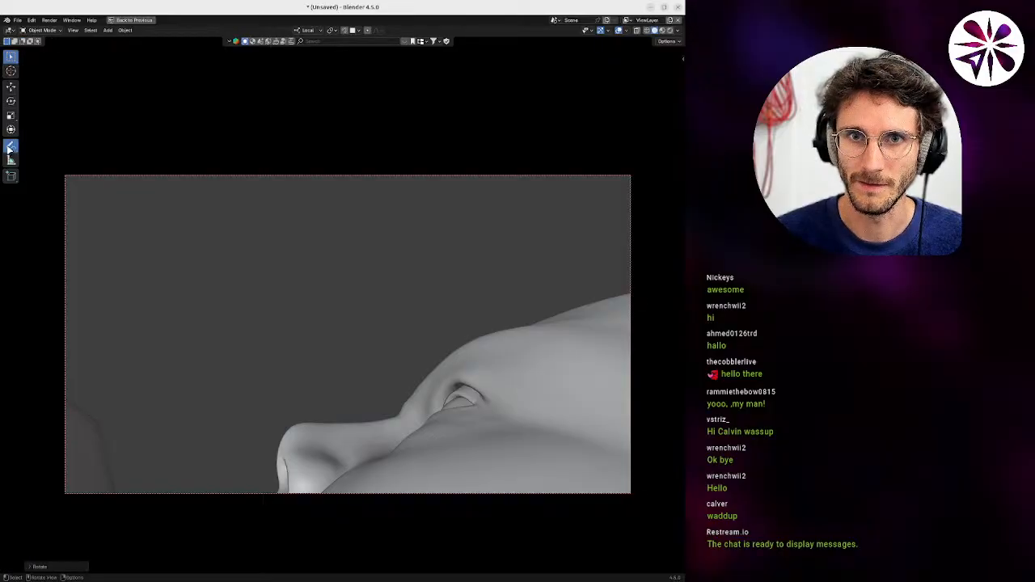
drag(152, 206, 152, 213)
key(ctrl+z)
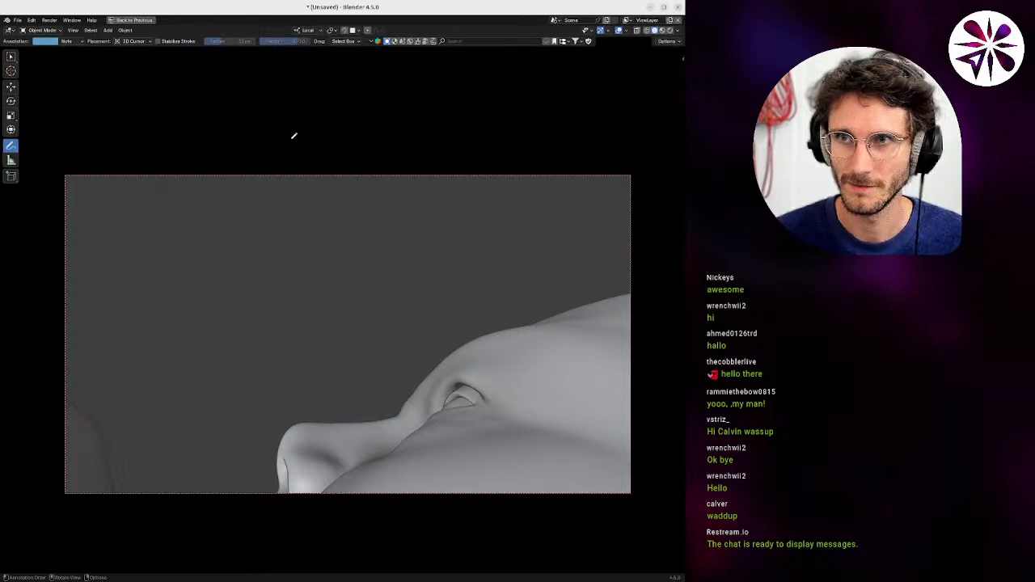
click(619, 30)
mouse_move(143, 204)
mouse_down()
mouse_move(155, 207)
mouse_move(87, 271)
mouse_move(142, 232)
mouse_move(127, 236)
mouse_up()
click(618, 31)
key(ctrl+z)
key(ctrl+z)
key(ctrl+z)
key(ctrl+z)
drag(134, 194, 100, 215)
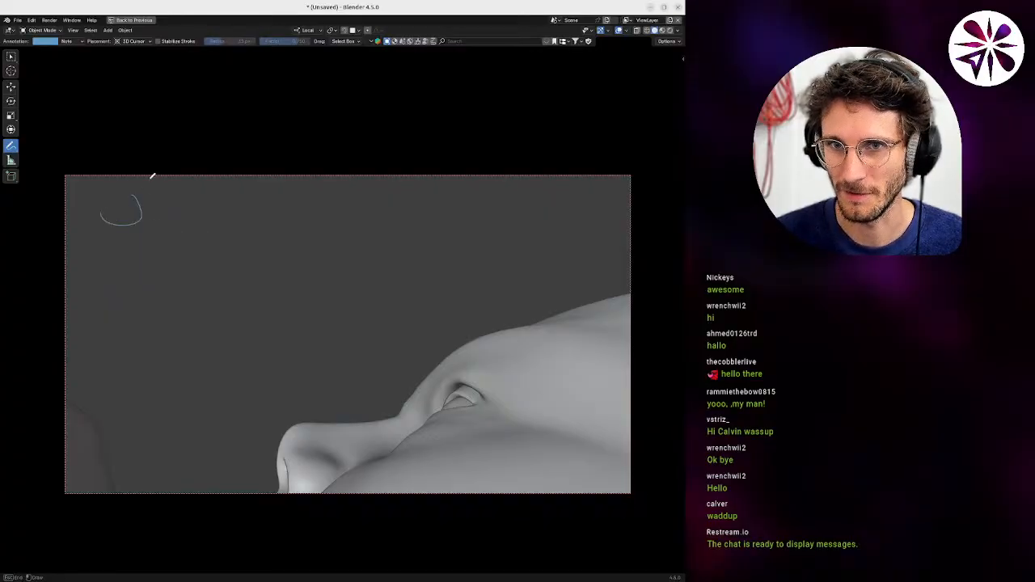
mouse_move(152, 175)
mouse_down()
mouse_move(115, 207)
mouse_move(134, 198)
mouse_up()
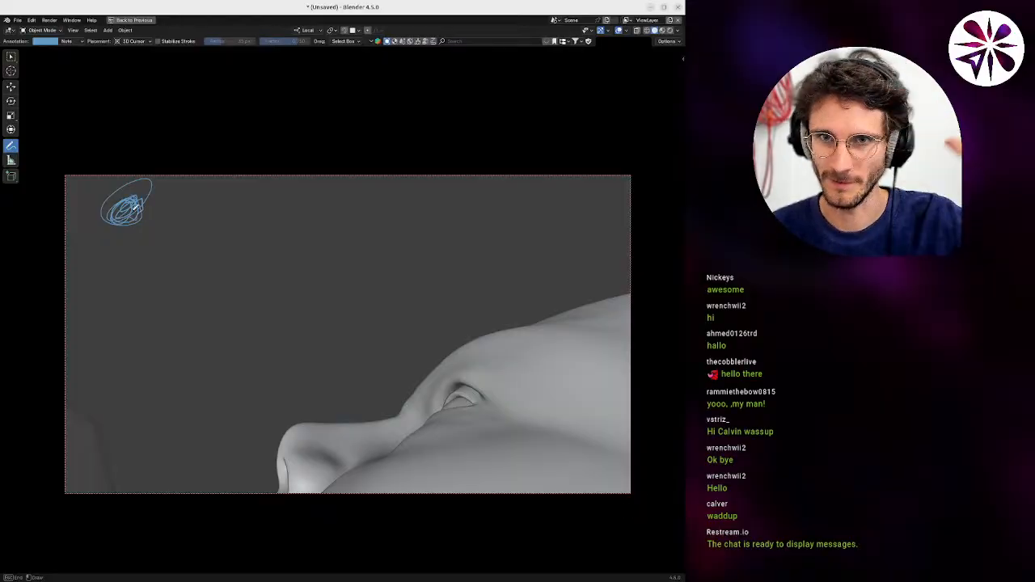
mouse_move(135, 209)
mouse_down()
mouse_move(148, 192)
mouse_move(144, 200)
mouse_up()
key(ctrl+z)
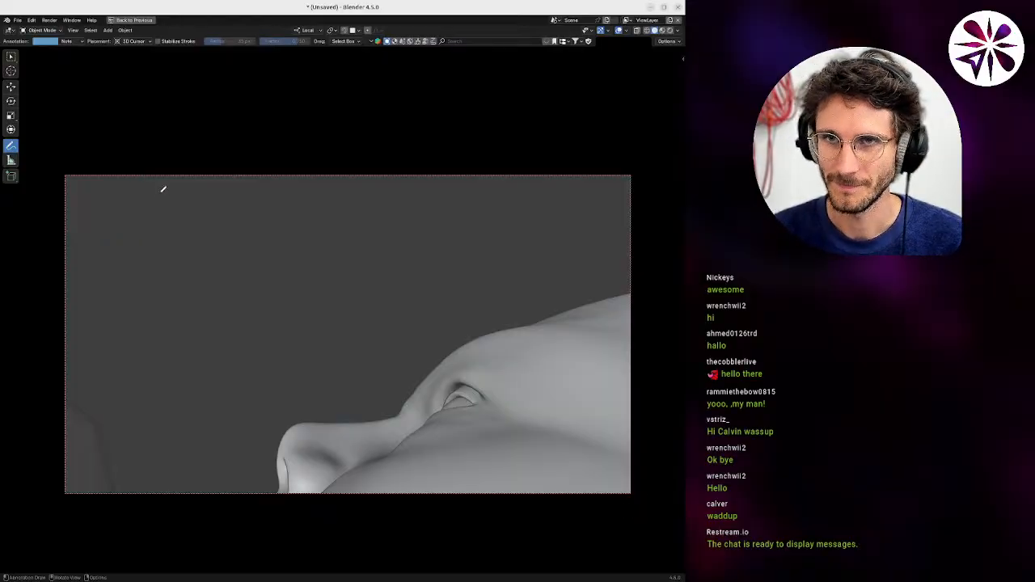
Set the annotation placement to View, and sketch a scribbled sun with three light rays in the sky plus an outline over the cheek.
click(76, 41)
click(134, 41)
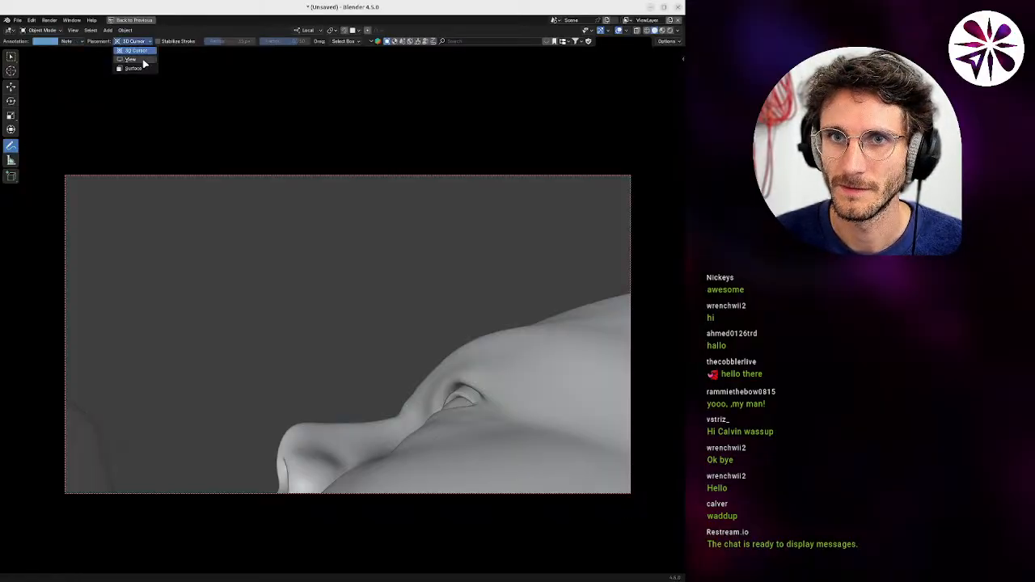
click(131, 59)
mouse_move(131, 211)
mouse_down()
mouse_move(113, 212)
mouse_move(121, 230)
mouse_move(127, 214)
mouse_move(215, 227)
mouse_move(355, 283)
mouse_up()
mouse_move(191, 288)
mouse_down()
mouse_move(133, 246)
mouse_move(194, 425)
mouse_up()
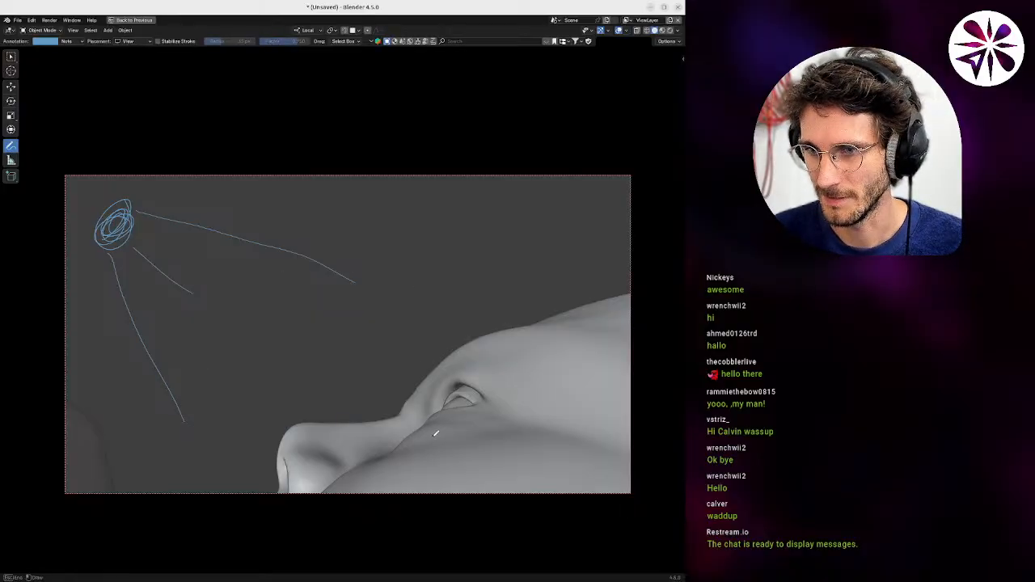
mouse_move(494, 454)
mouse_down()
mouse_move(472, 475)
mouse_move(490, 461)
mouse_move(419, 455)
mouse_move(422, 439)
mouse_up()
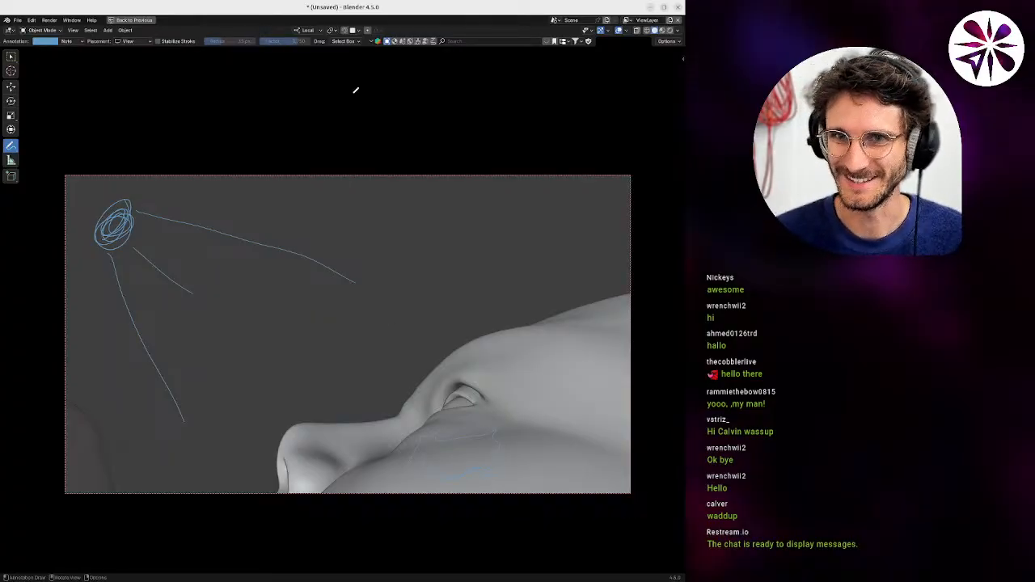
Capture a screenshot of the annotated camera frame, and check the 01.18 shot description in ClickUp.
key(Print)
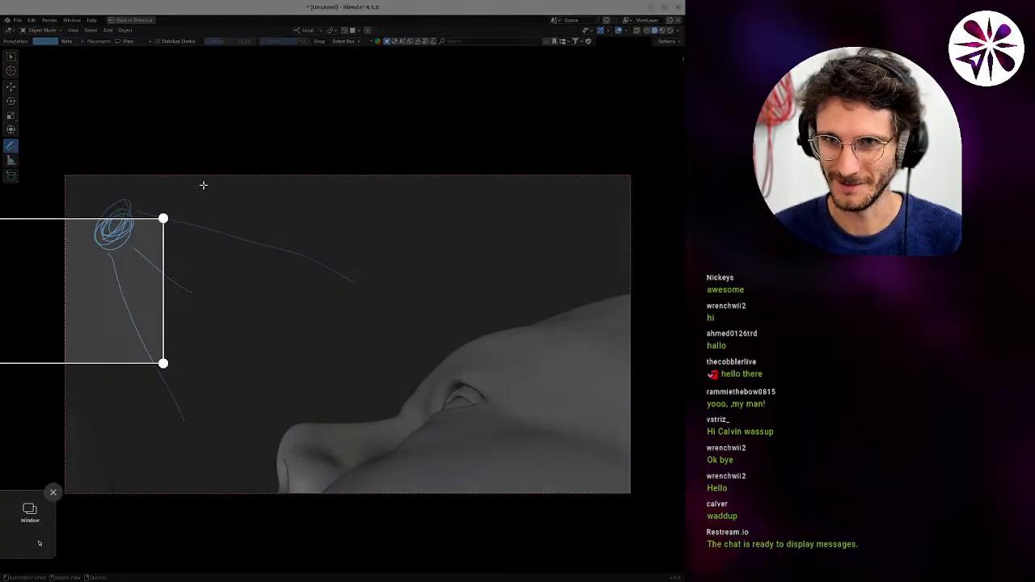
drag(65, 173, 629, 491)
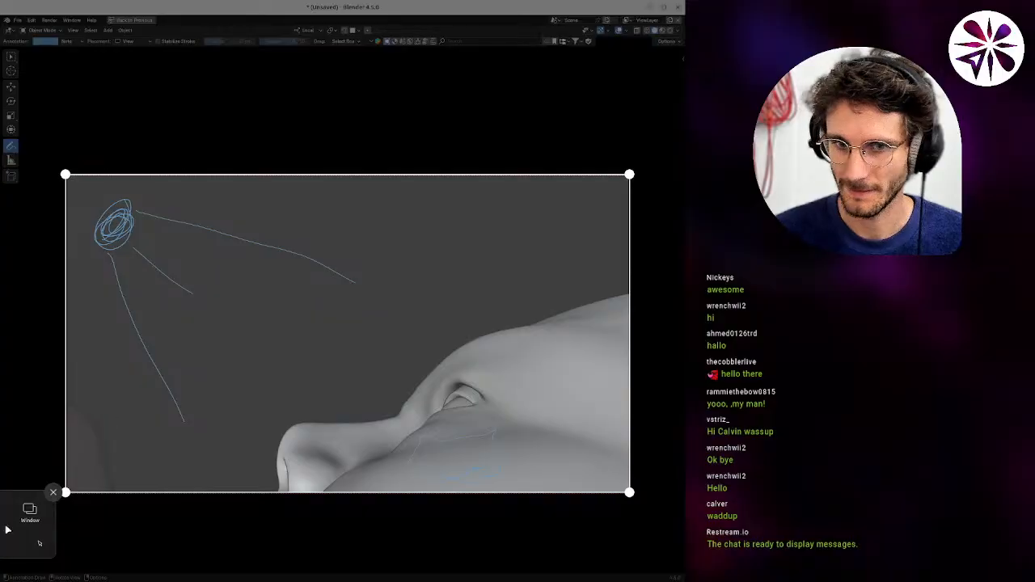
key(Return)
key(alt+Tab)
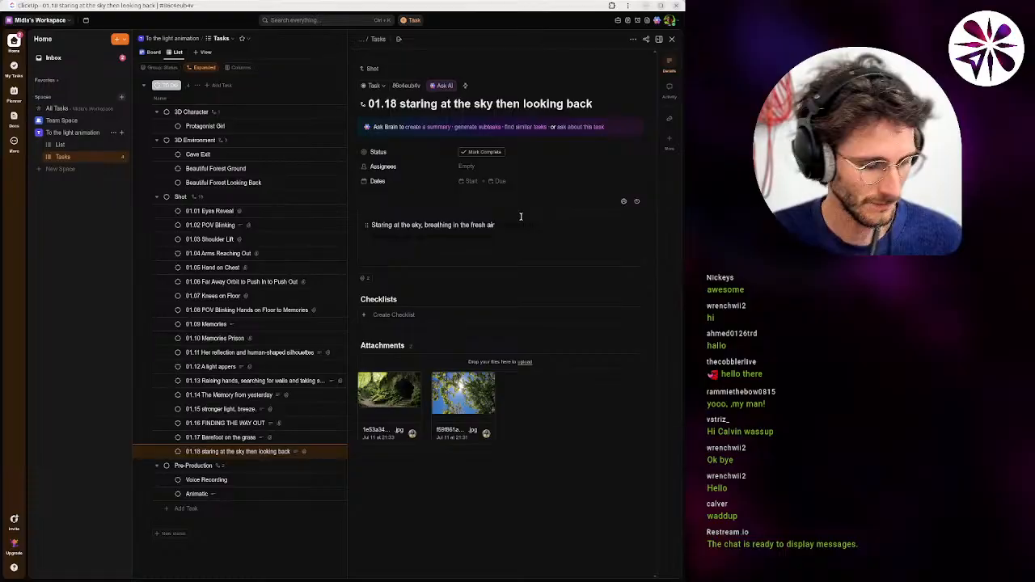
key(alt+Tab)
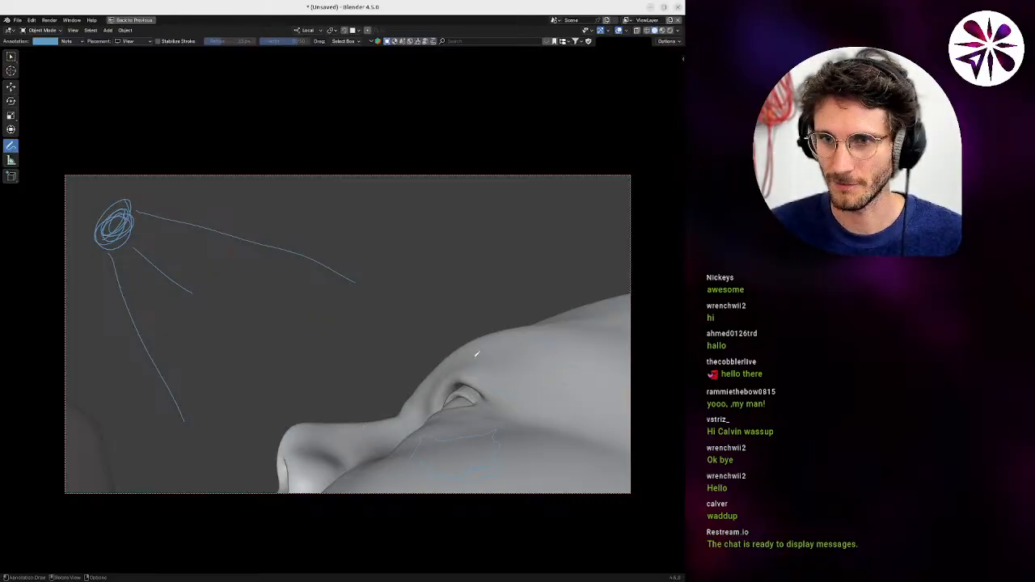
Switch to ClickUp, begin duplicating the "01.18 staring at the sky then looking back" task, and change the copy's number to 01.19.
key(alt+Tab)
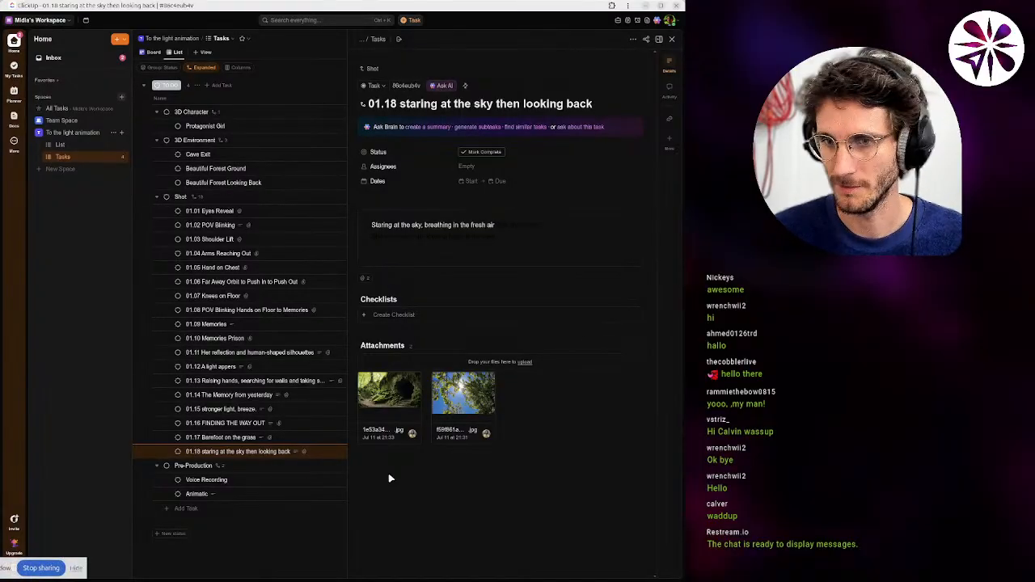
right_click(234, 455)
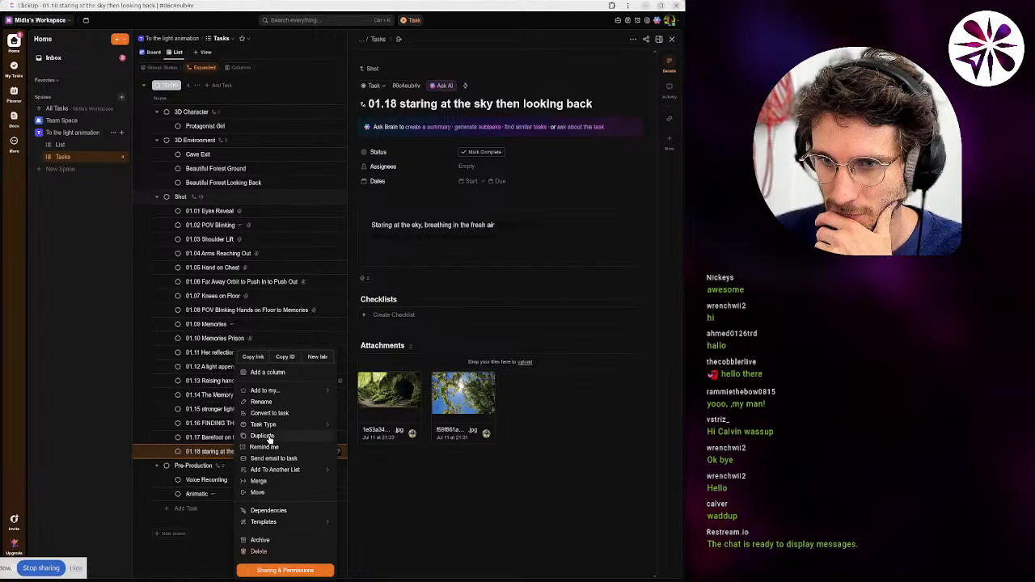
click(270, 436)
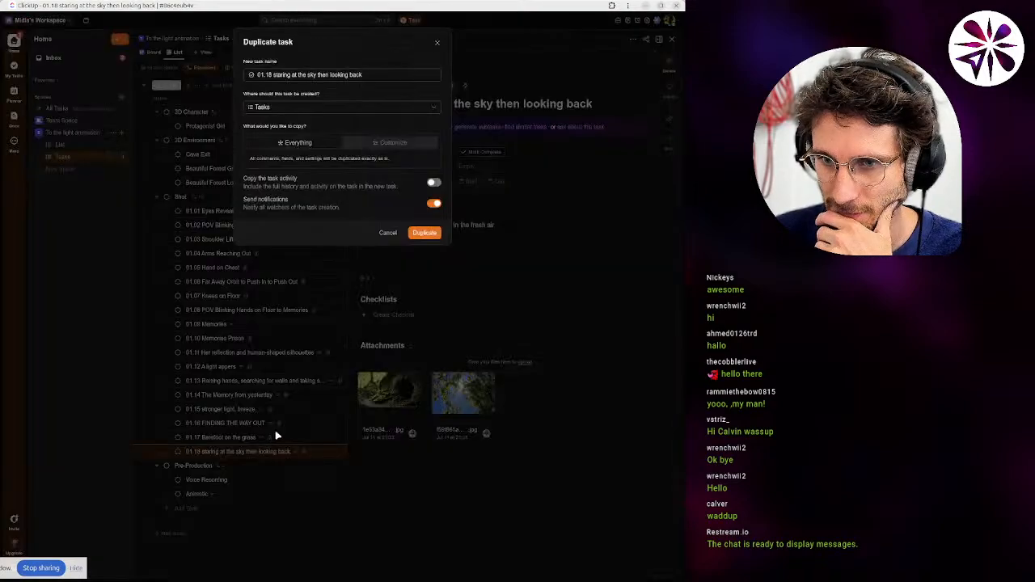
click(378, 72)
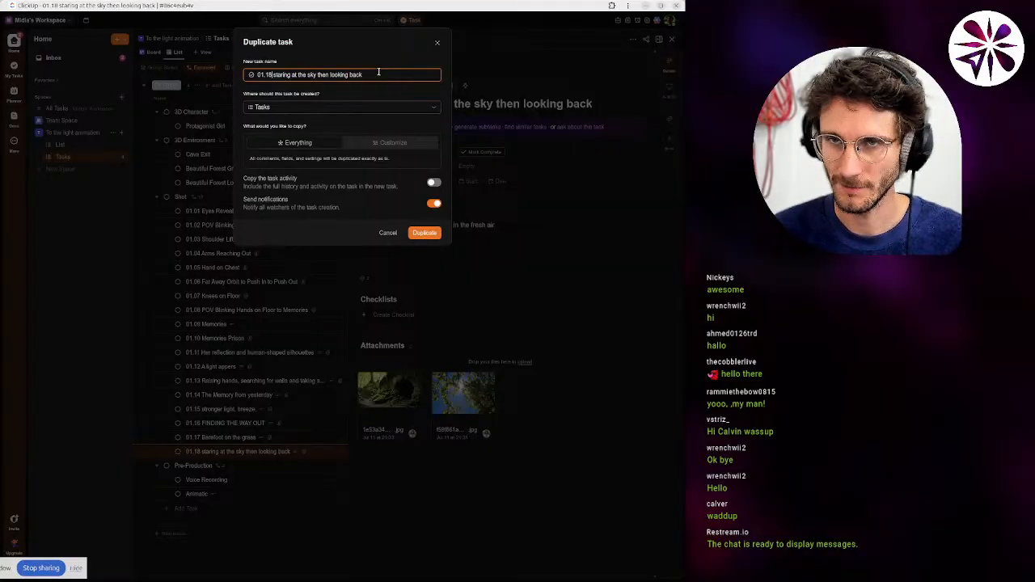
key(BackSpace)
text(9)
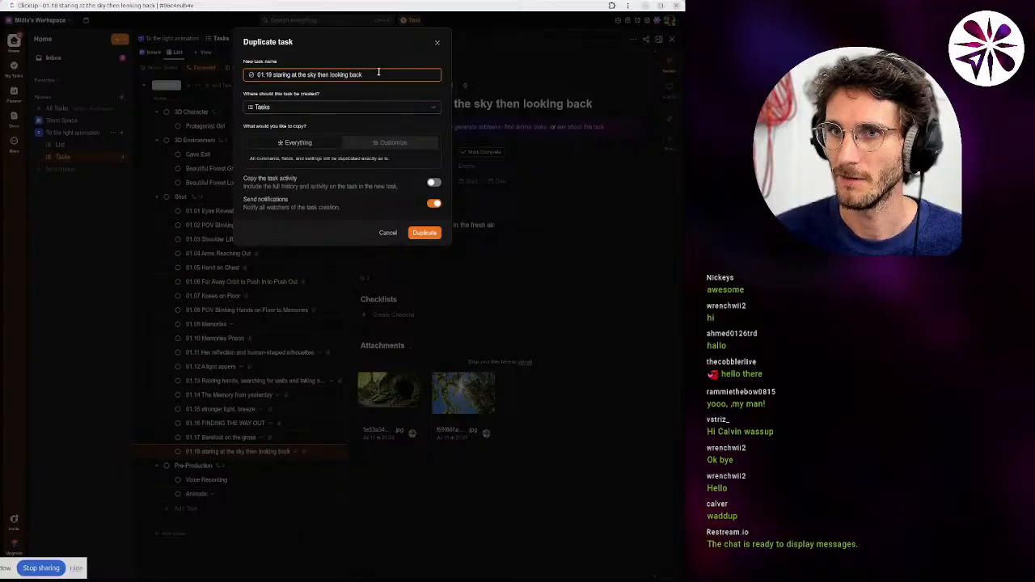
Name the duplicate task "01.19 Looking back at Cave Exit" and create it.
key(ctrl+shift+Left)
key(ctrl+shift+Left)
key(ctrl+shift+Left)
key(ctrl+shift+Left)
key(ctrl+shift+Left)
key(ctrl+shift+Left)
key(ctrl+shift+Left)
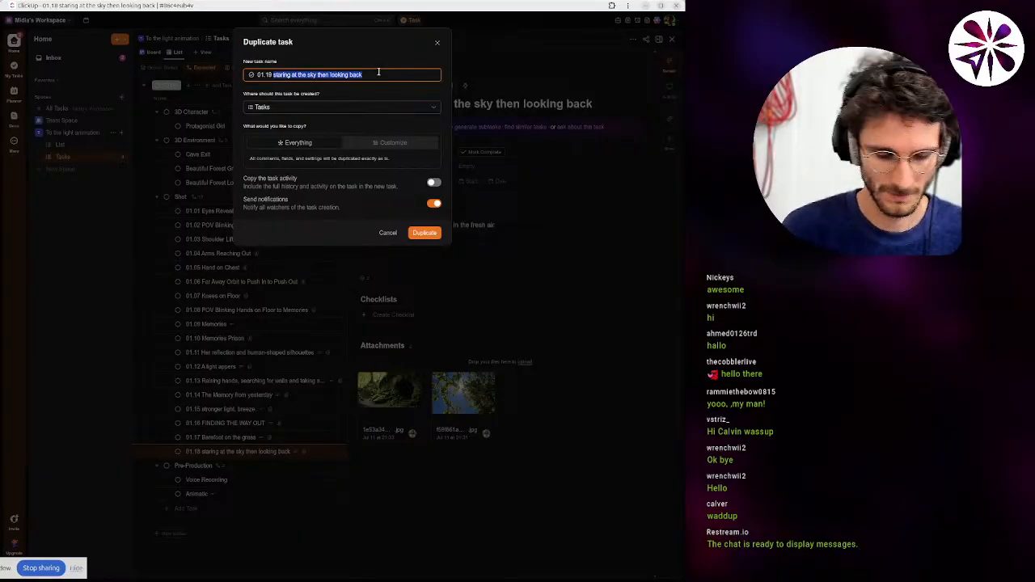
text(Looking ba)
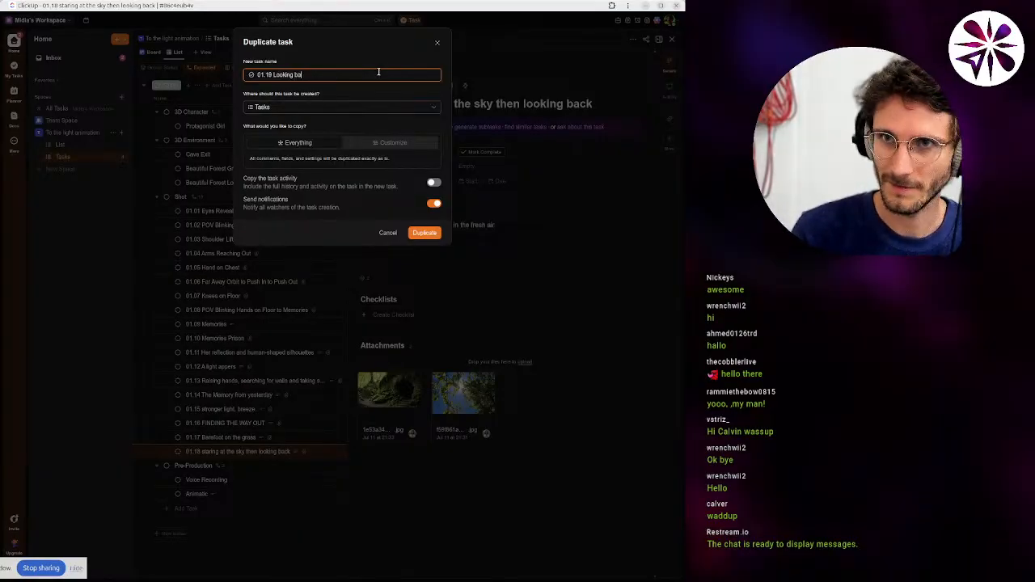
text(ck at)
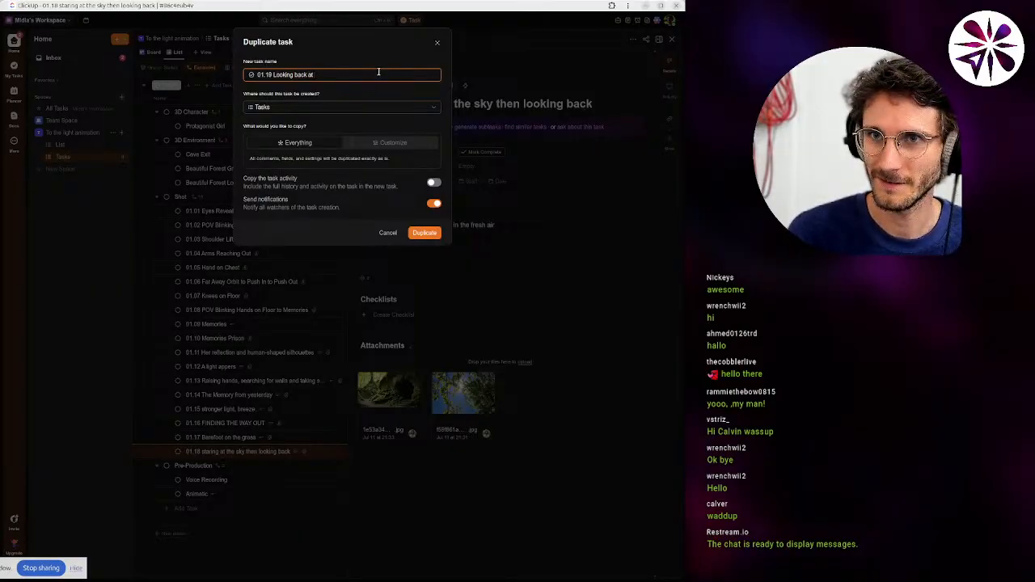
text( Cave Exit)
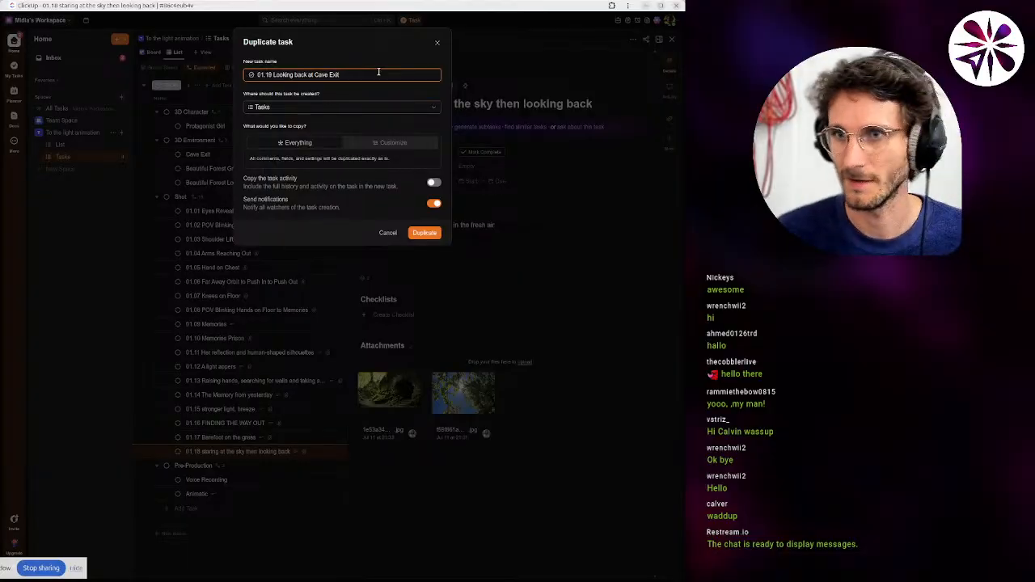
key(Return)
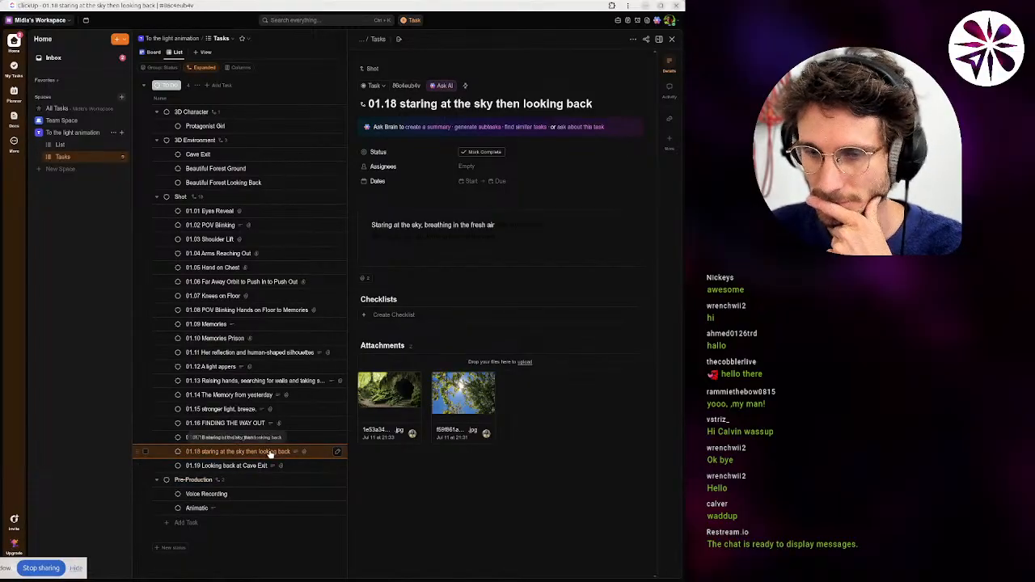
Shorten the 01.18 task title to "01.18 staring at the sky".
drag(593, 104, 420, 104)
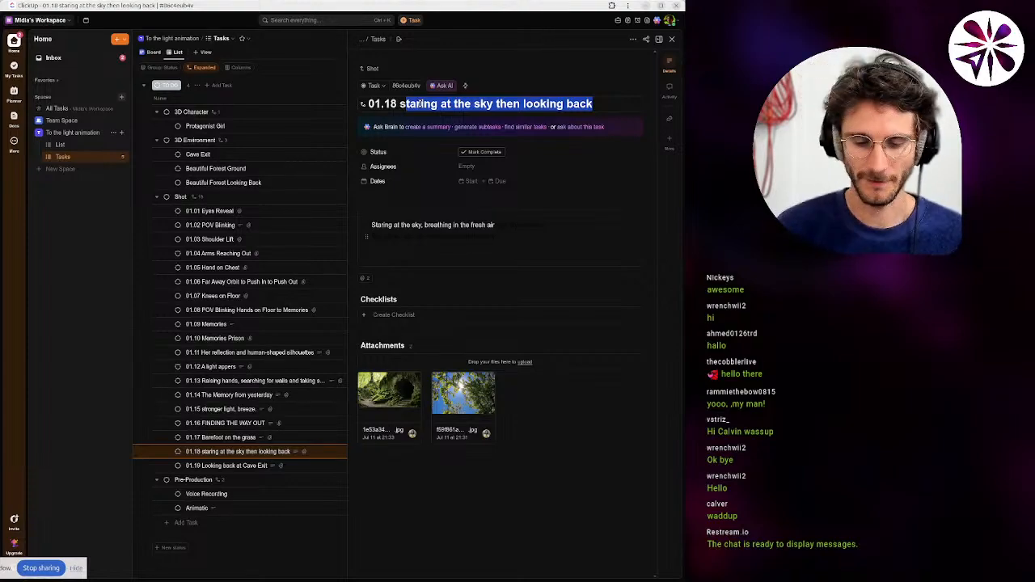
key(Right)
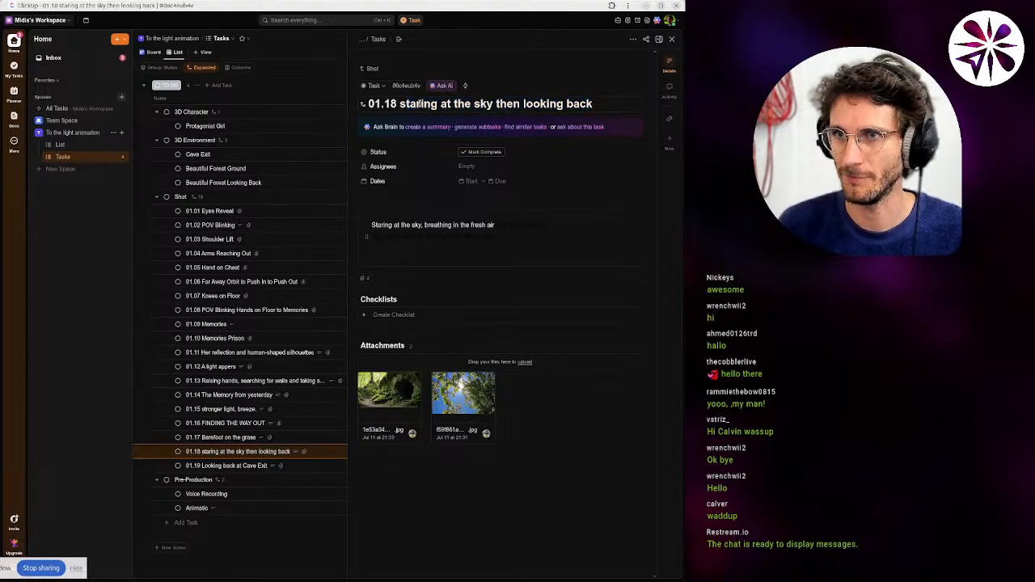
key(ctrl+shift+Left)
key(ctrl+shift+Left)
key(ctrl+shift+Left)
key(BackSpace)
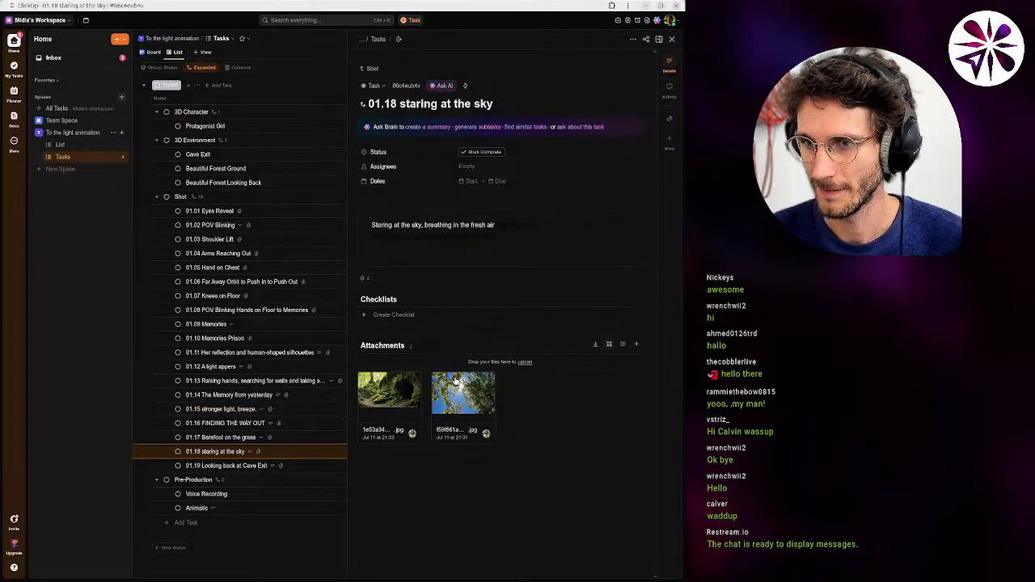
Delete the cave image attachment from the "01.18 staring at the sky" task.
click(412, 378)
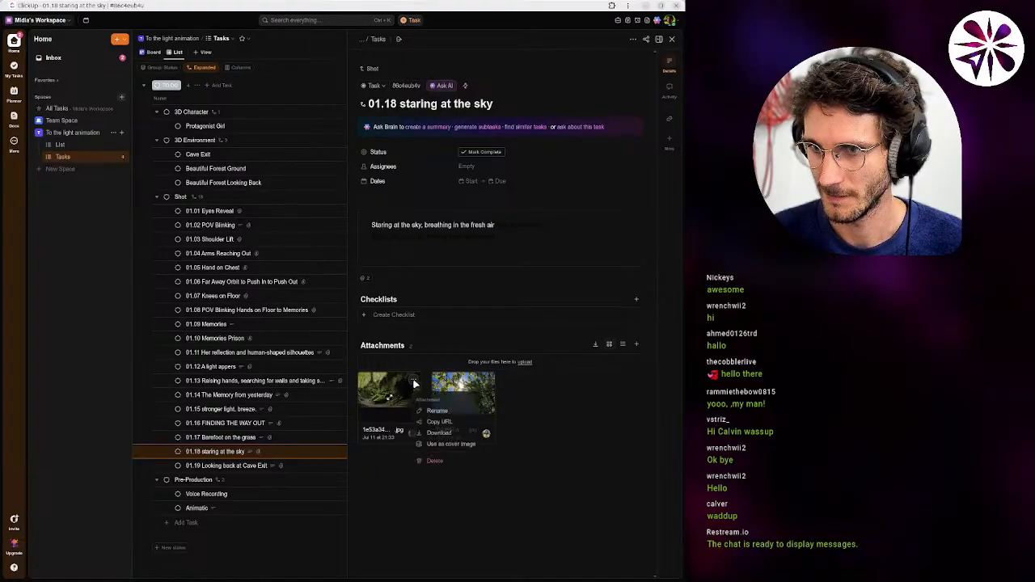
click(491, 497)
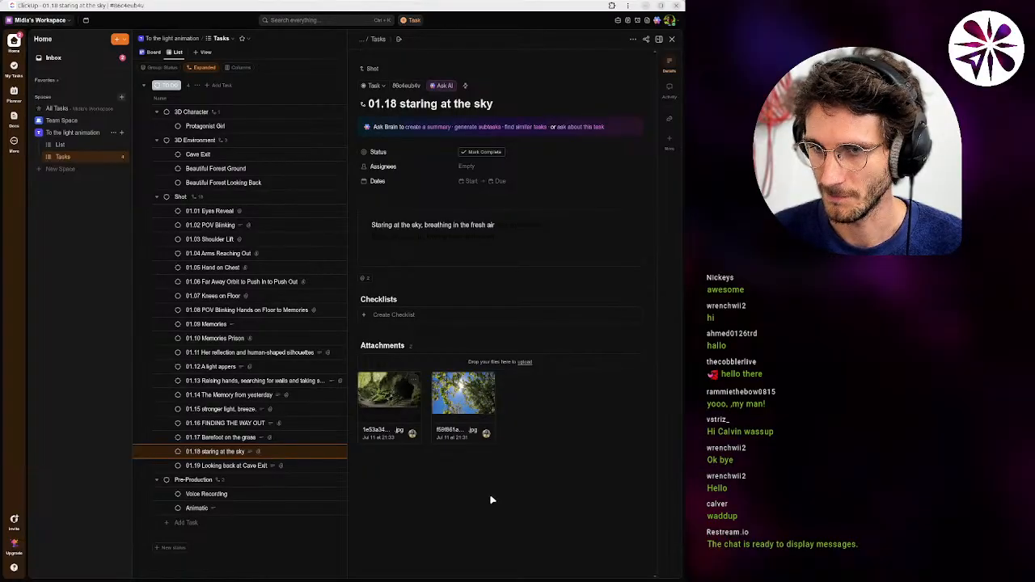
click(260, 465)
click(224, 456)
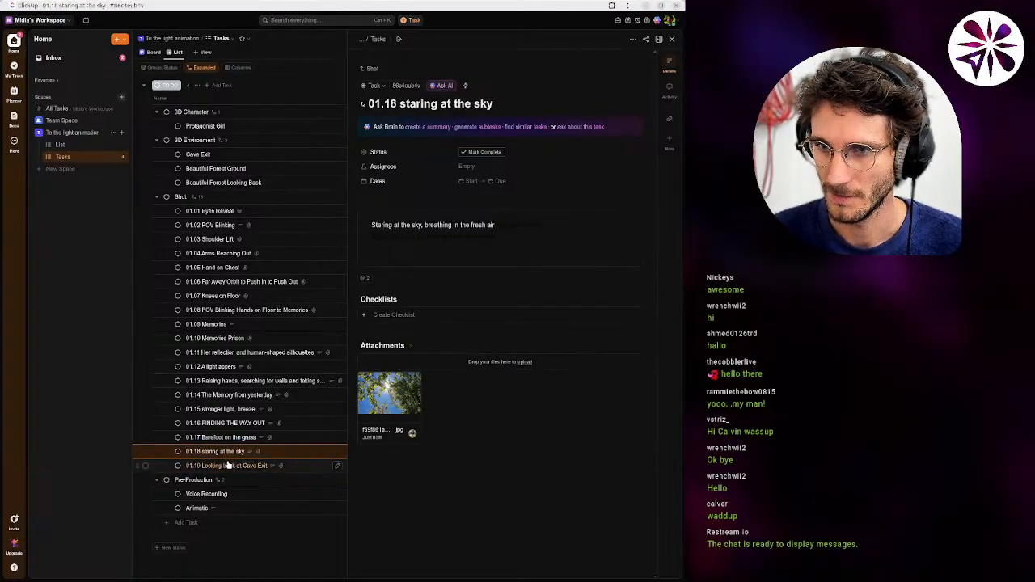
Delete the sky image attachment from the "01.19 Looking back at Cave Exit" task.
click(228, 467)
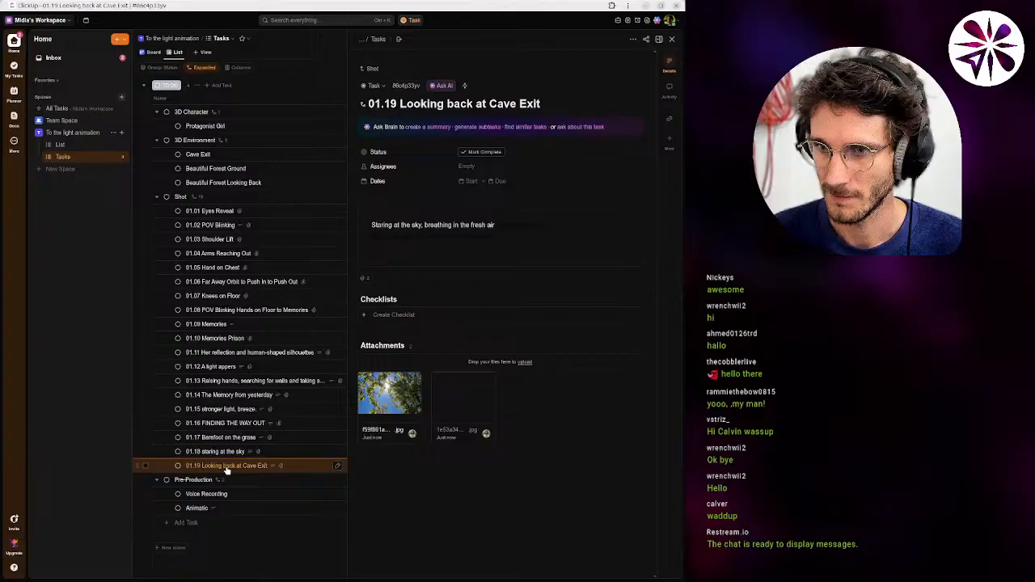
click(417, 386)
click(429, 461)
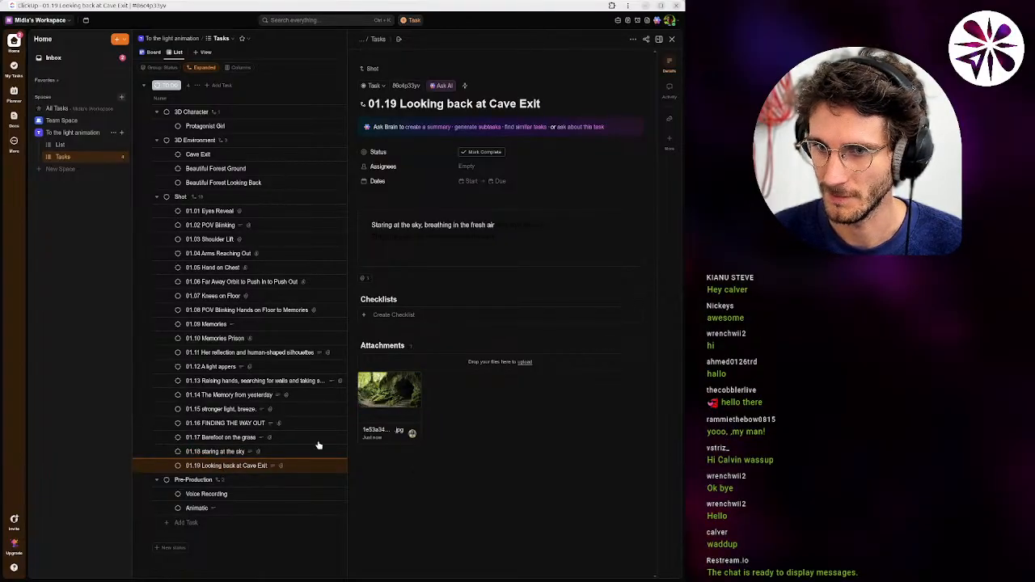
Open the "01.18 staring at the sky" task and delete its remaining cave image attachment.
click(226, 452)
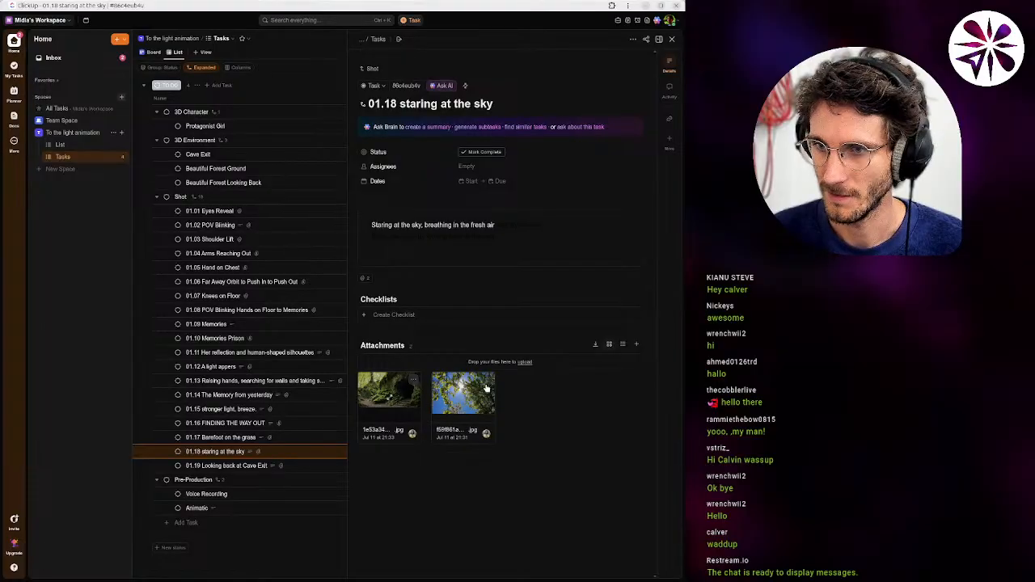
click(416, 386)
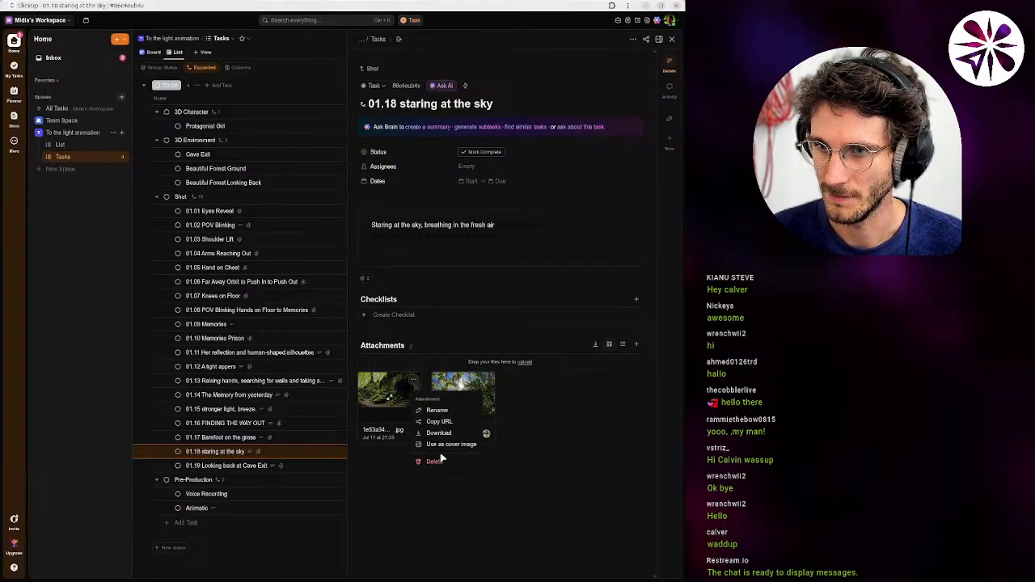
click(435, 458)
Insert the captured shot with the sun annotation below the description text of the "01.18 staring at the sky" task.
click(233, 466)
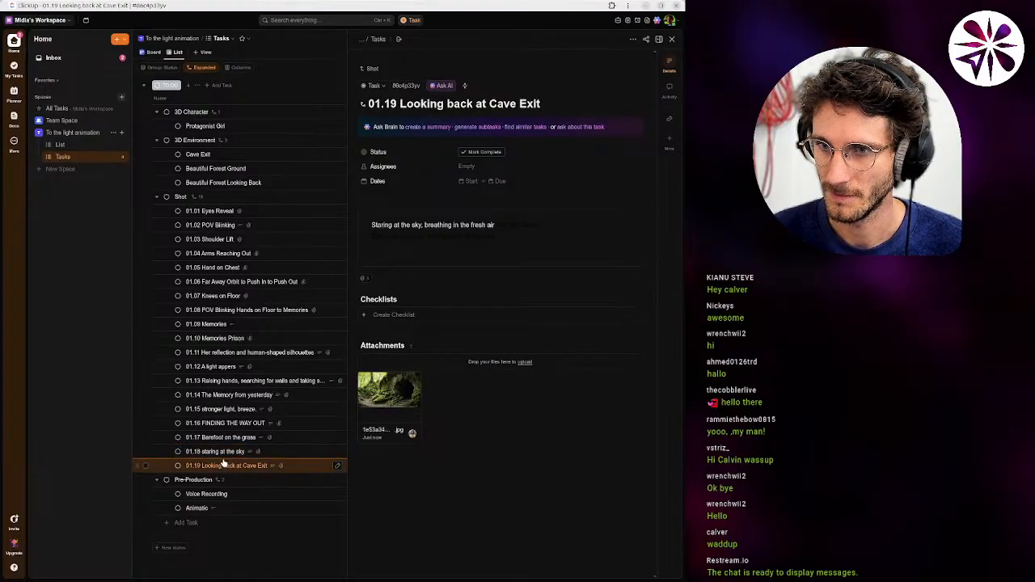
click(224, 453)
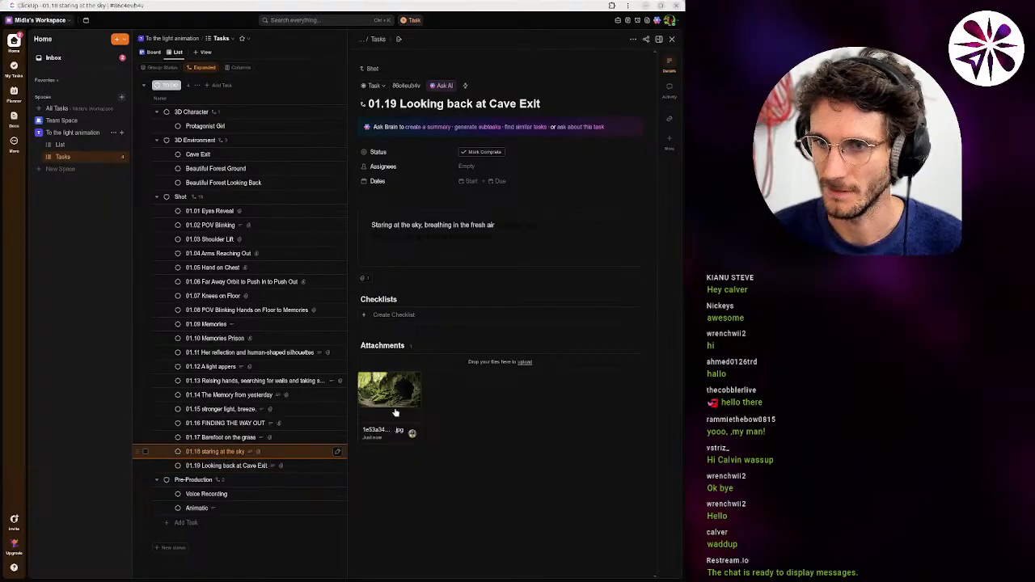
click(519, 244)
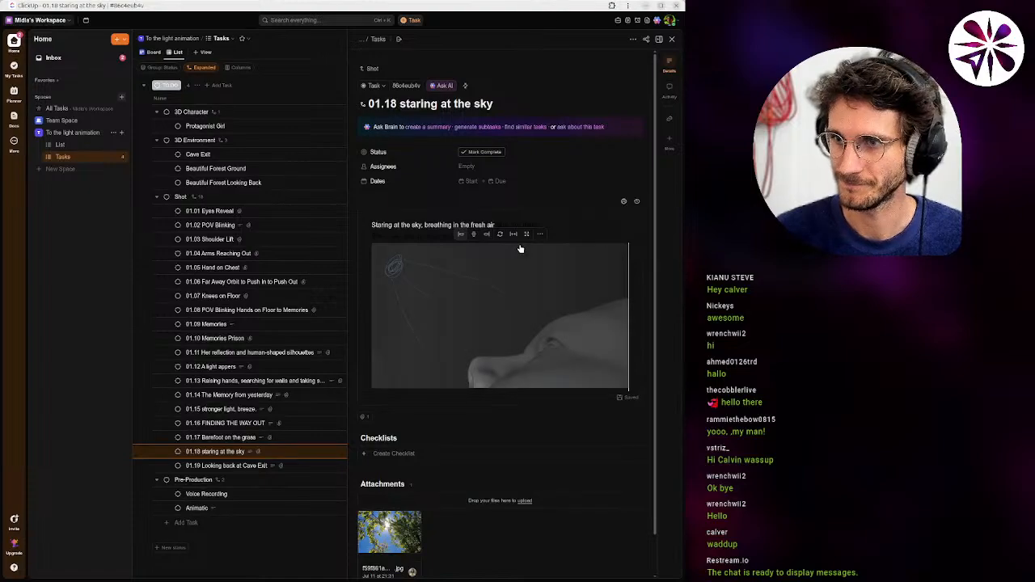
Review the 01.18 and 01.19 tasks, expanding the full description of 01.18 to examine its shot image.
click(261, 467)
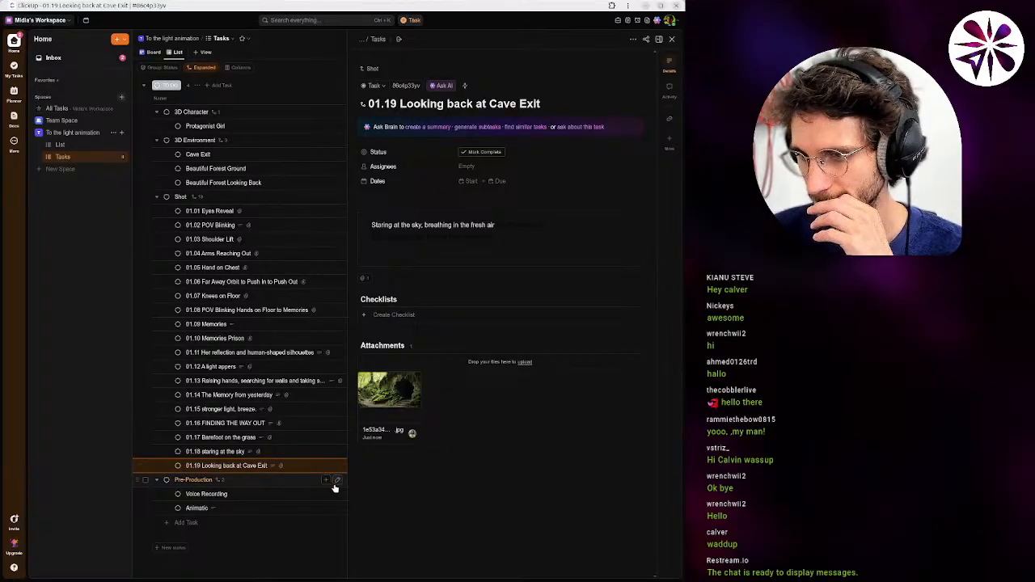
click(210, 452)
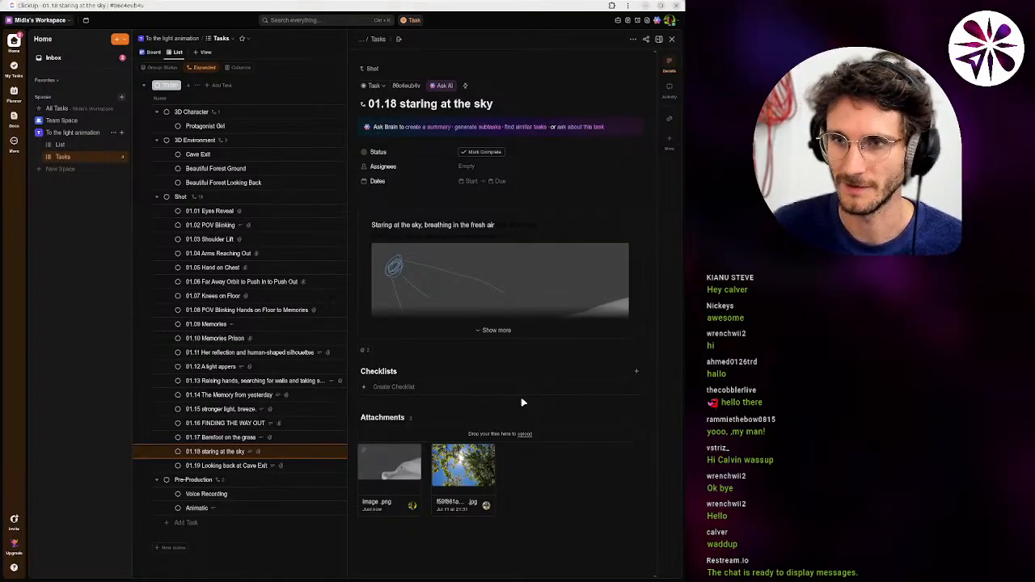
click(477, 330)
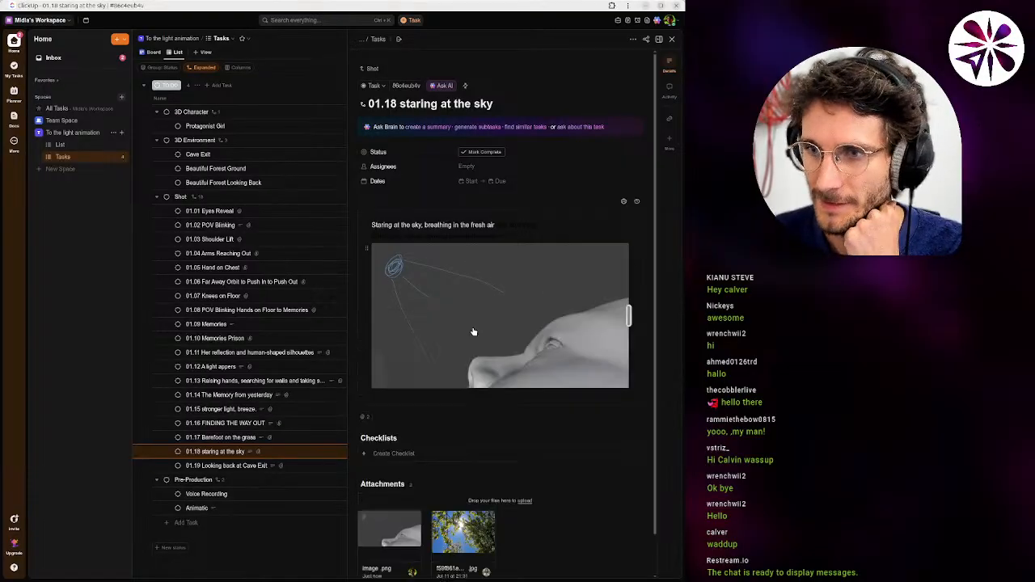
click(243, 468)
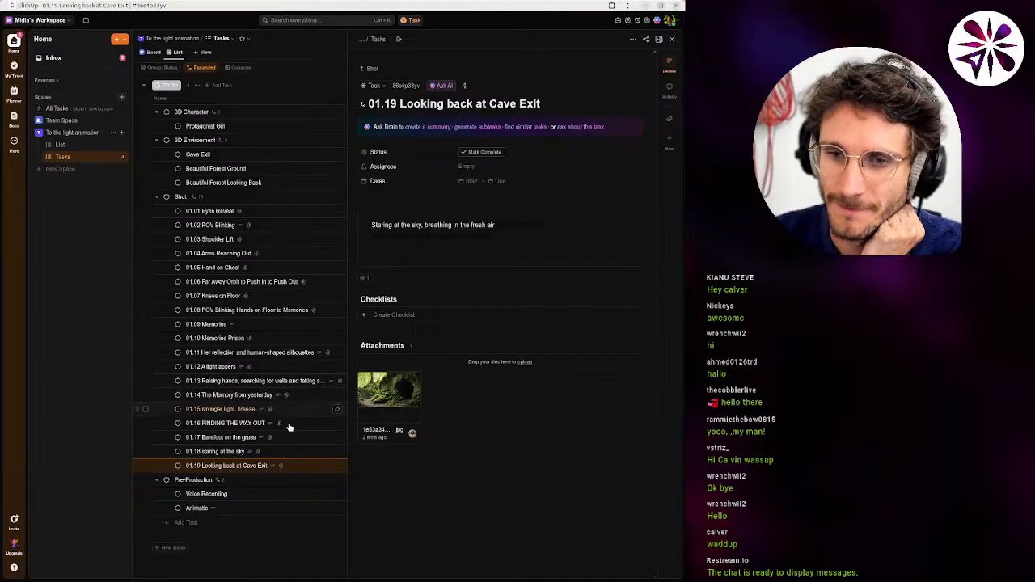
click(226, 452)
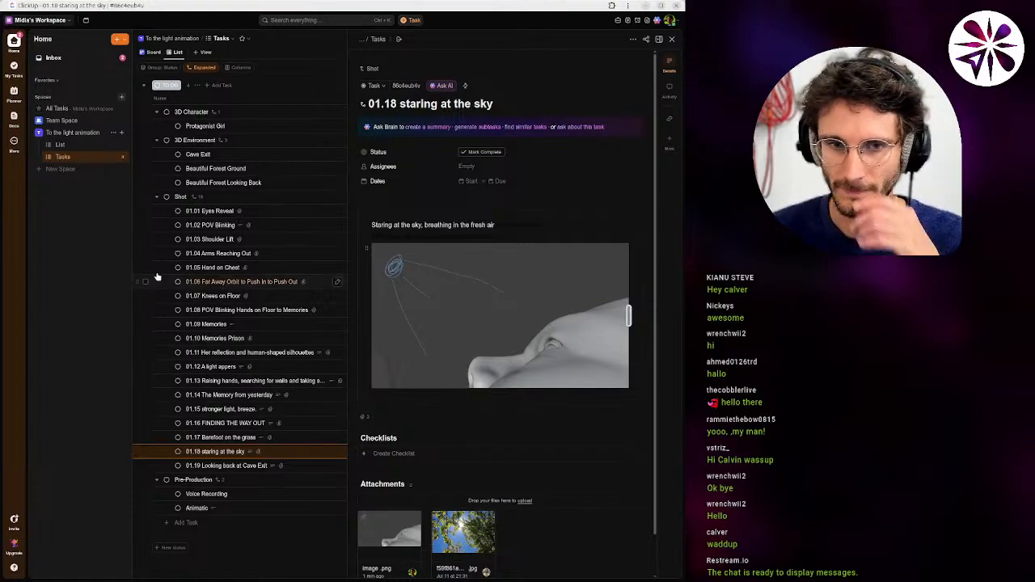
Switch to Blender, fly the camera to a side close-up of the character's face, and roll it.
key(alt+Tab)
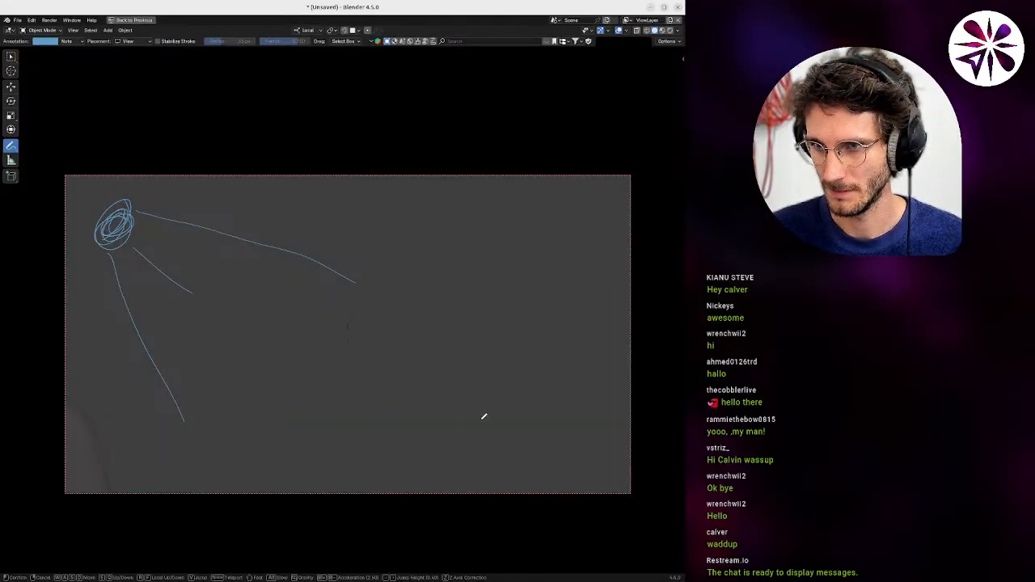
key(shift+grave)
key(e)
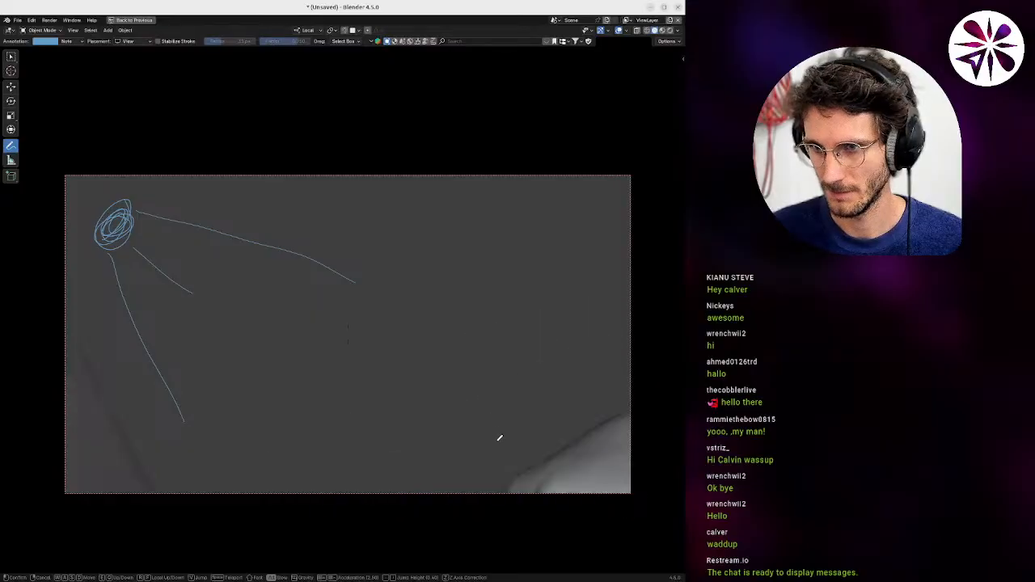
click(524, 446)
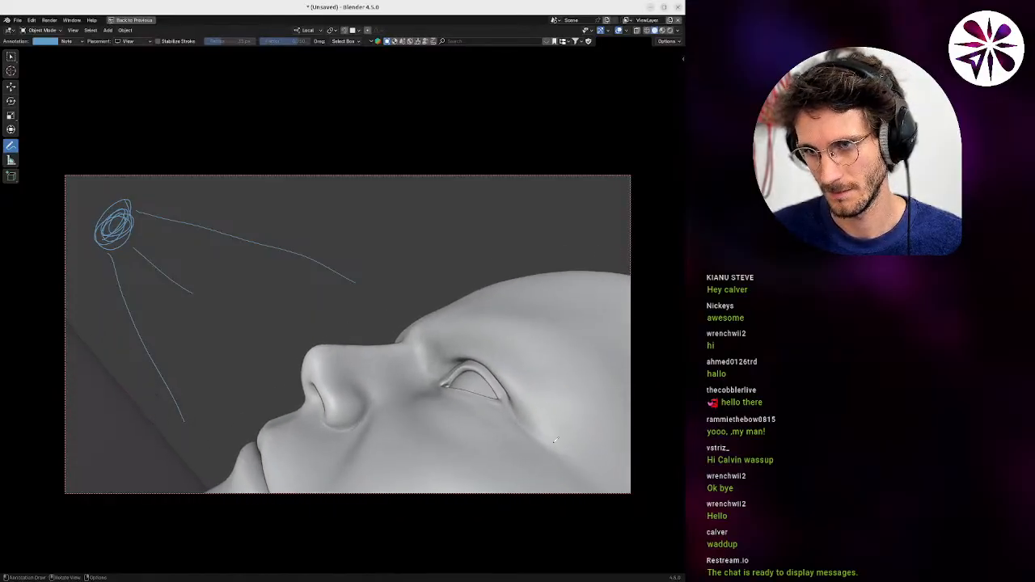
key(r)
click(519, 479)
Reposition the camera around the face and roll it so the nose points up towards the sky.
key(shift+grave)
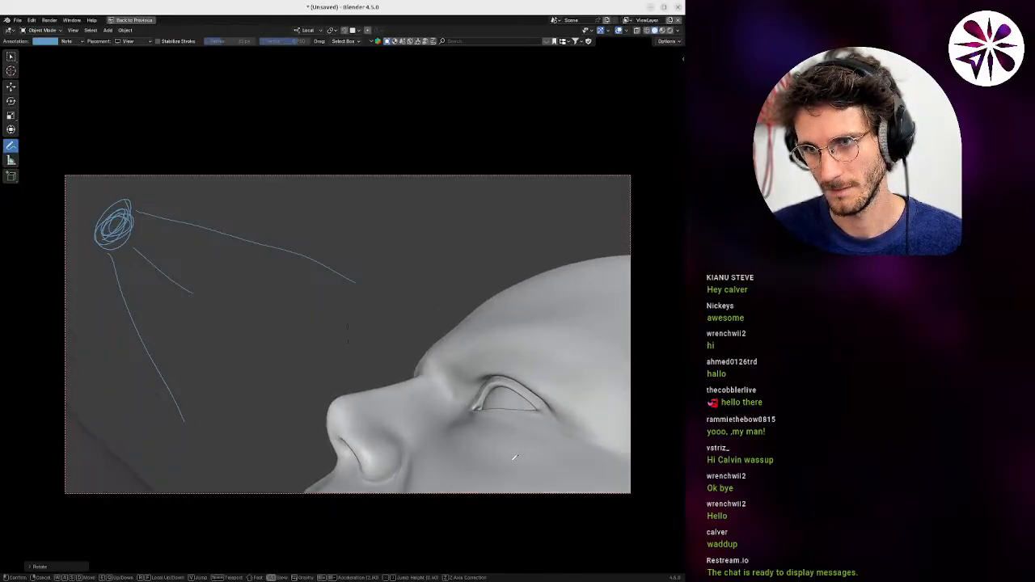
key(d)
key(a)
key(a)
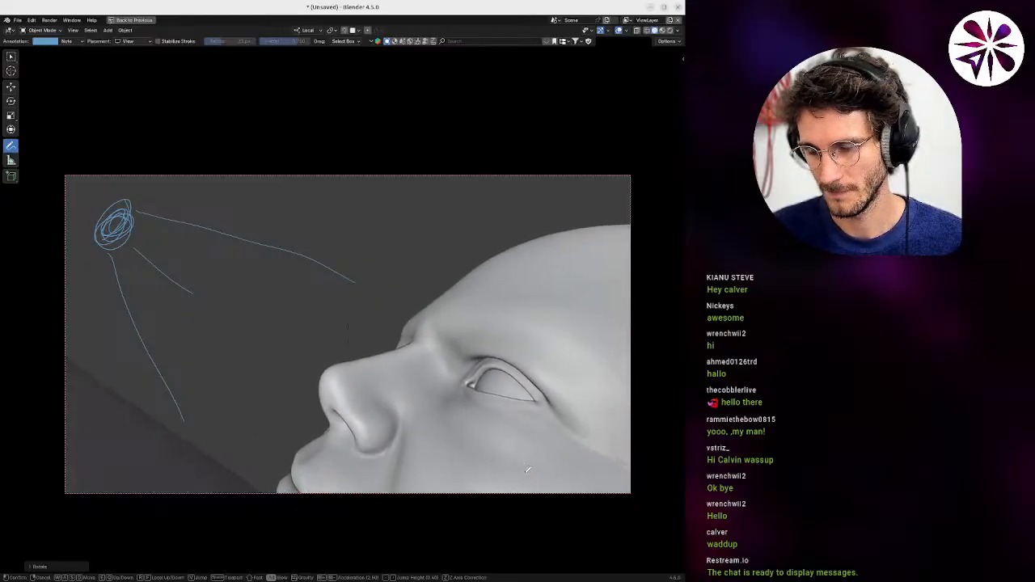
key(d)
key(a)
key(s)
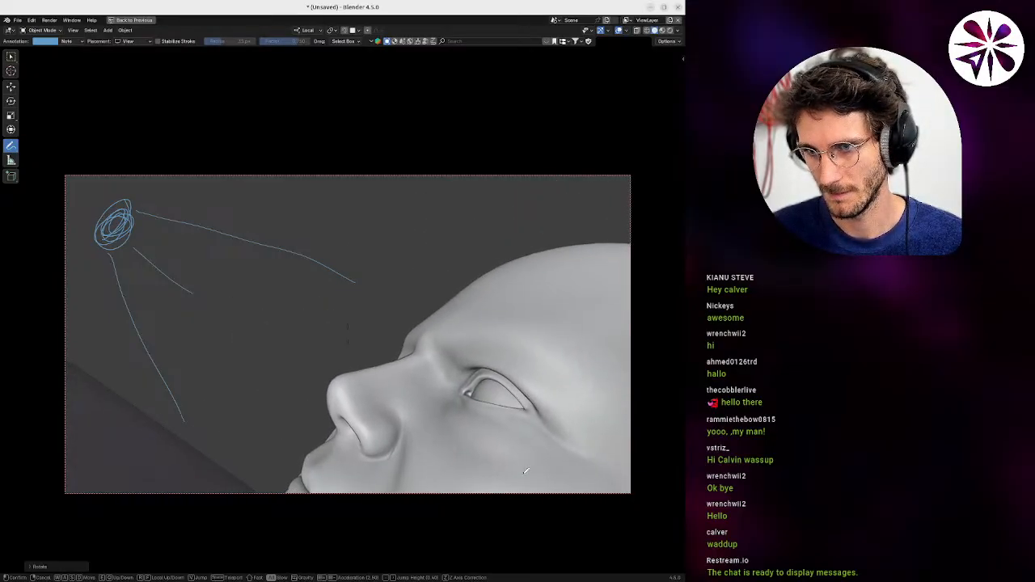
key(e)
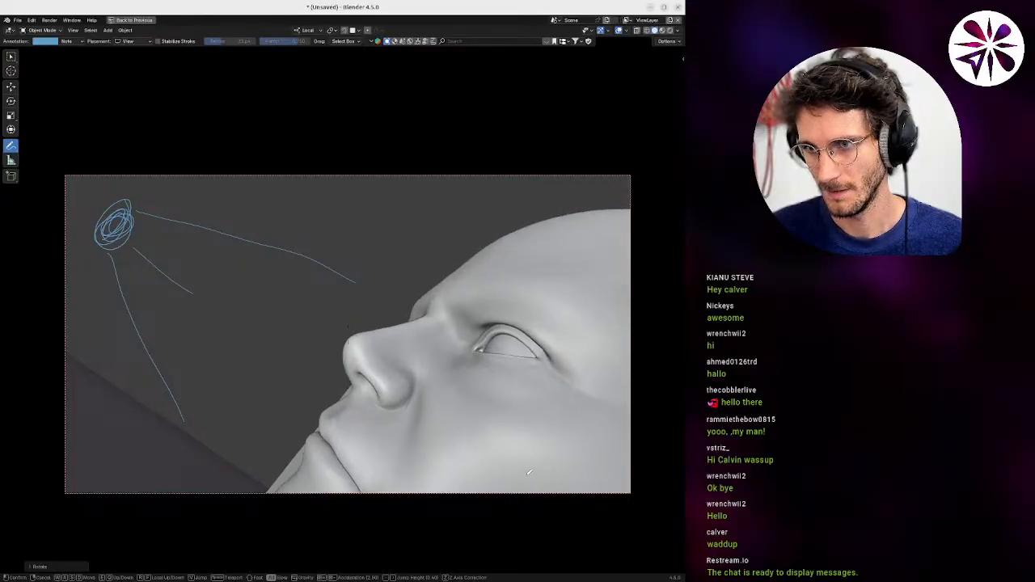
key(q)
click(530, 471)
key(r)
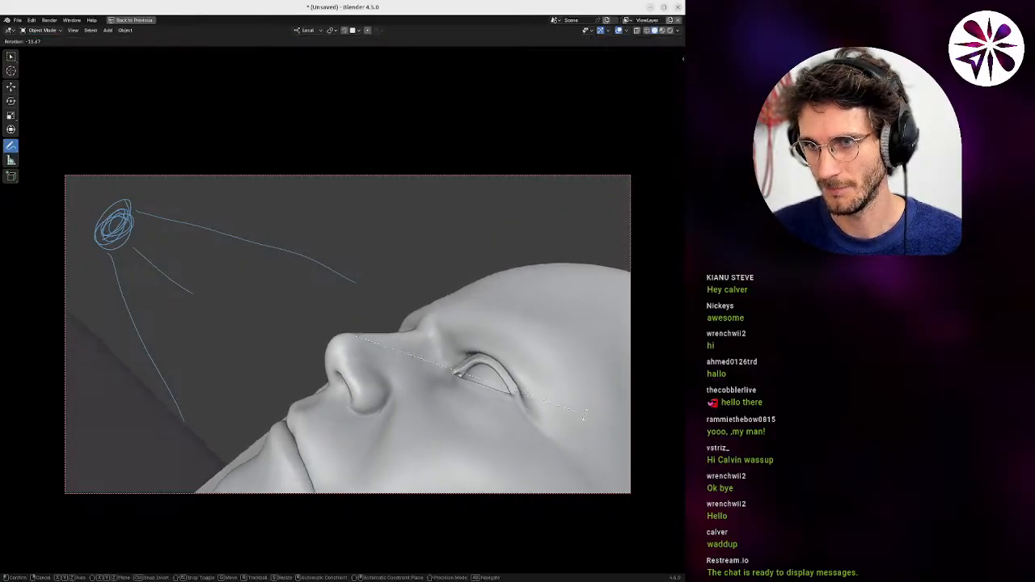
click(580, 402)
Fine-tune the camera position so the upturned face spans from chin to forehead beneath the annotated sun.
key(shift+grave)
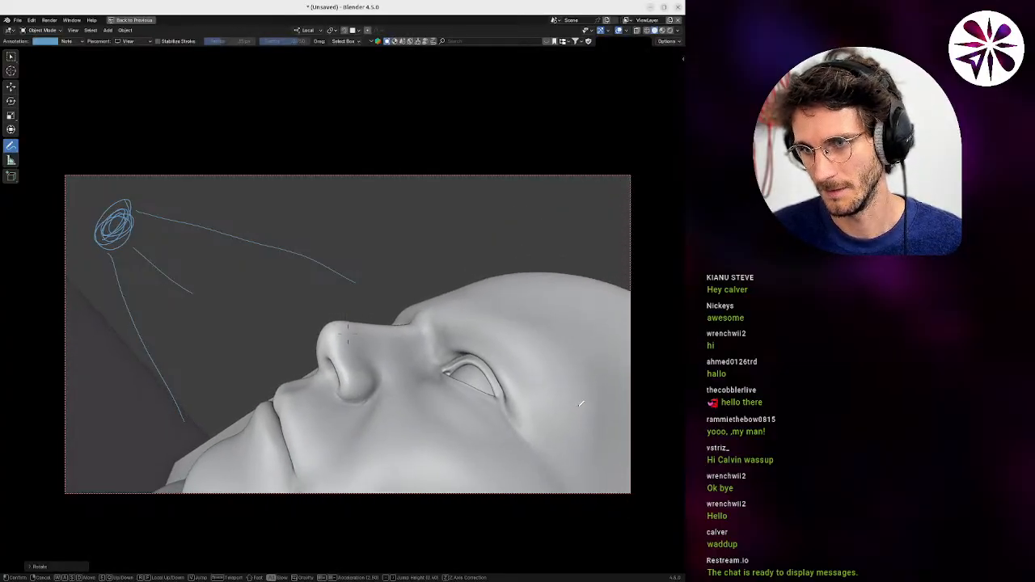
key(e)
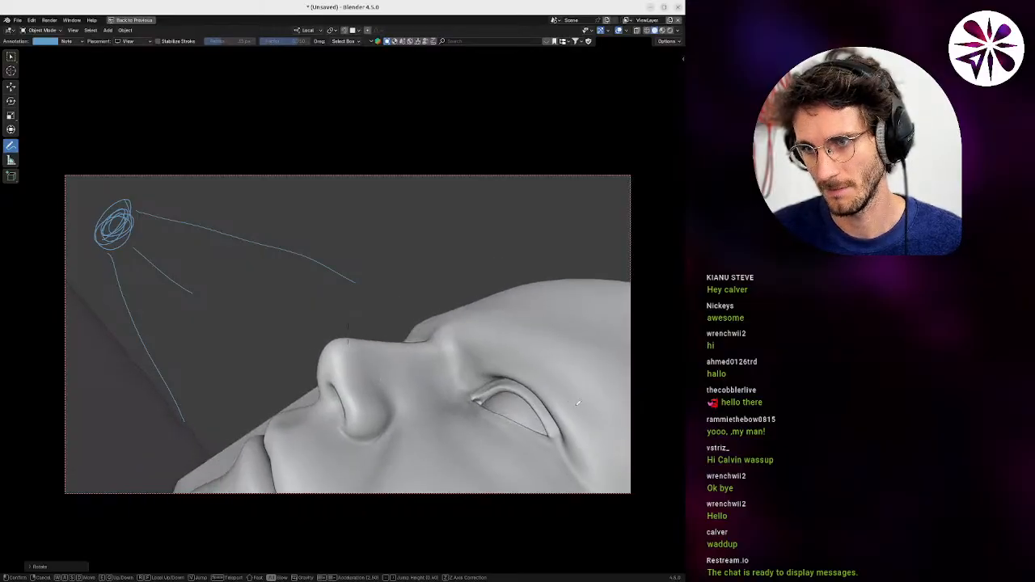
click(511, 386)
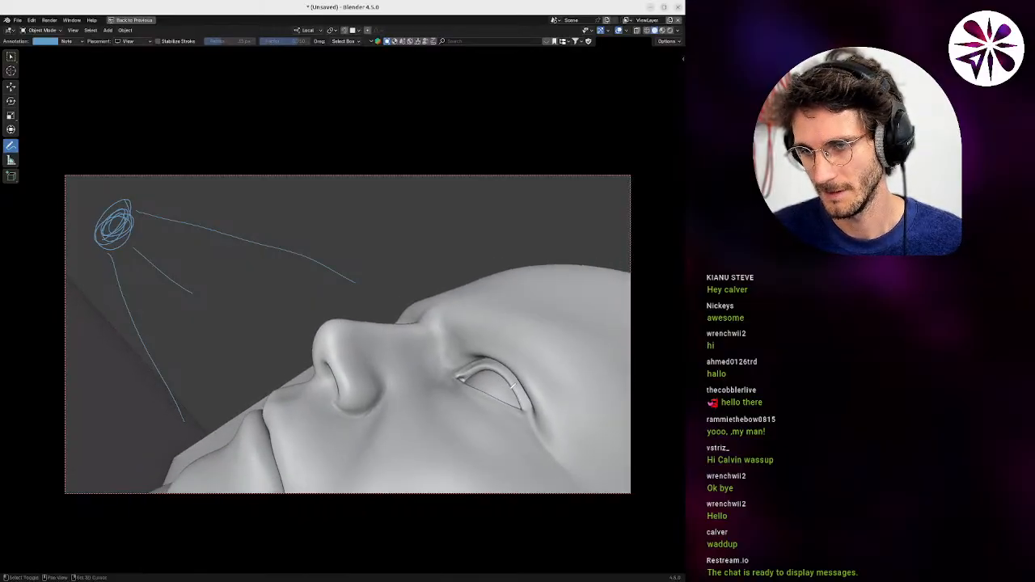
key(shift+grave)
key(d)
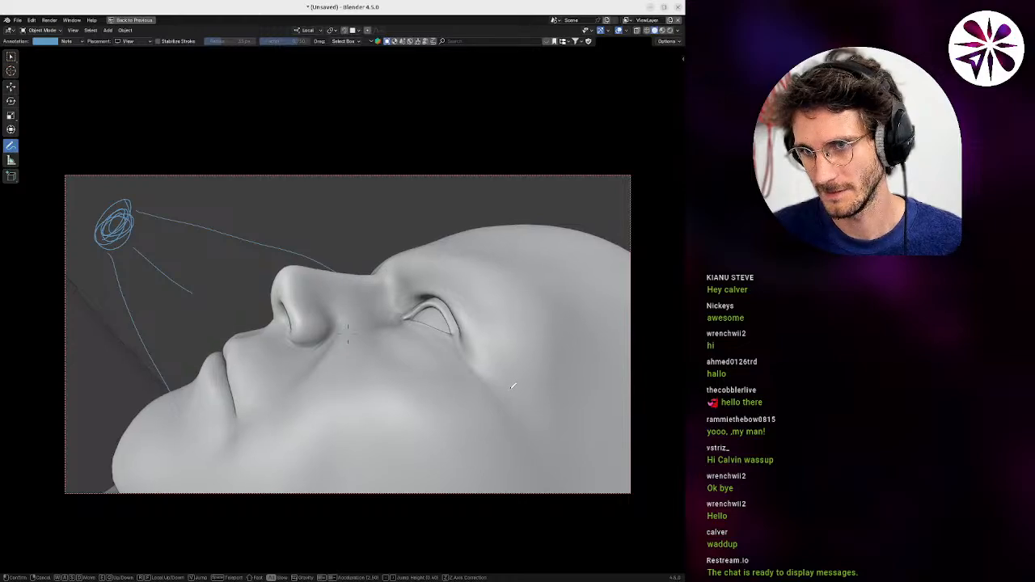
key(e)
key(q)
key(w)
key(s)
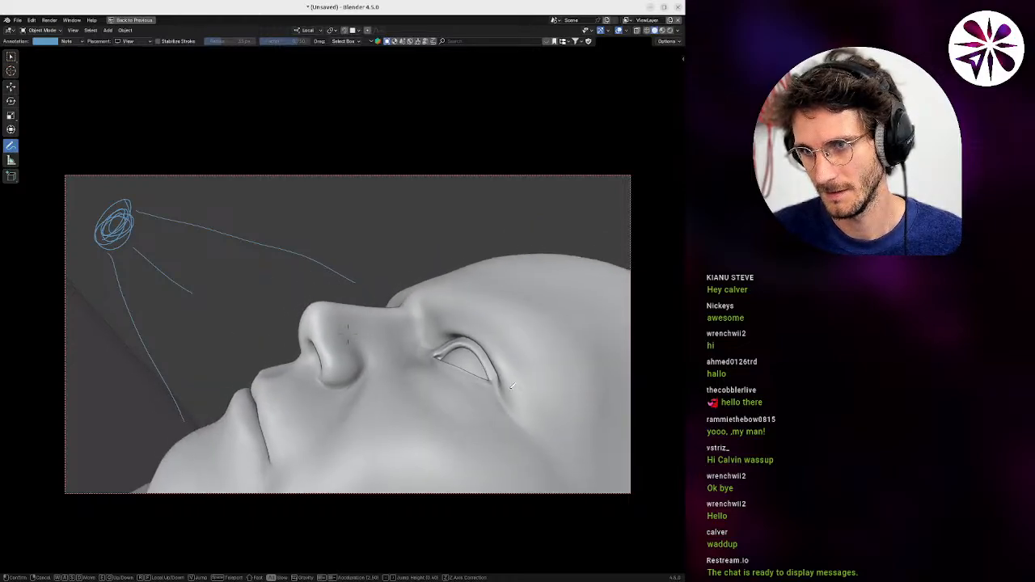
click(483, 373)
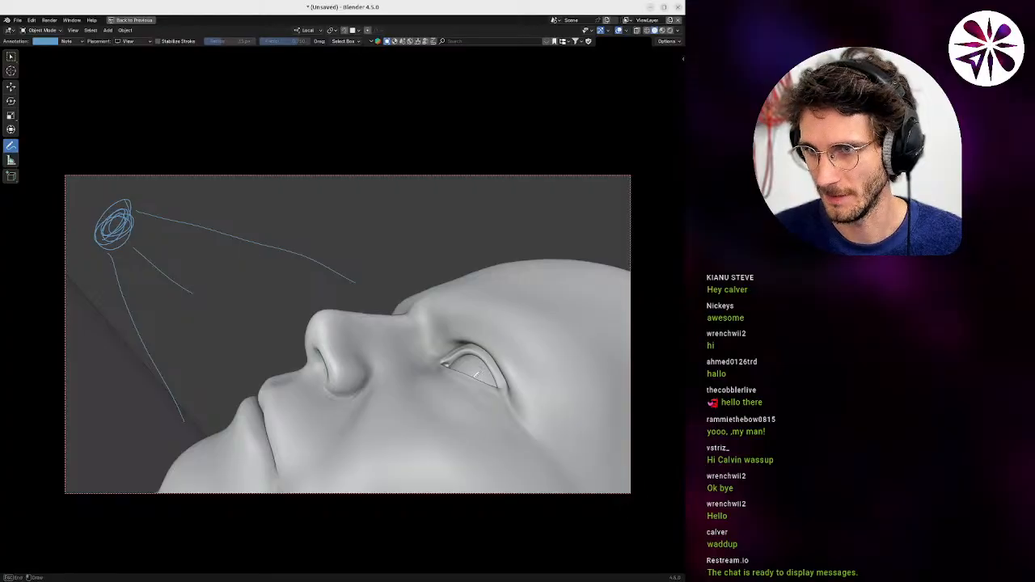
Draw a small blue annotation scribble on the eye as its pupil, undoing the first attempt and redrawing it.
drag(477, 373, 477, 371)
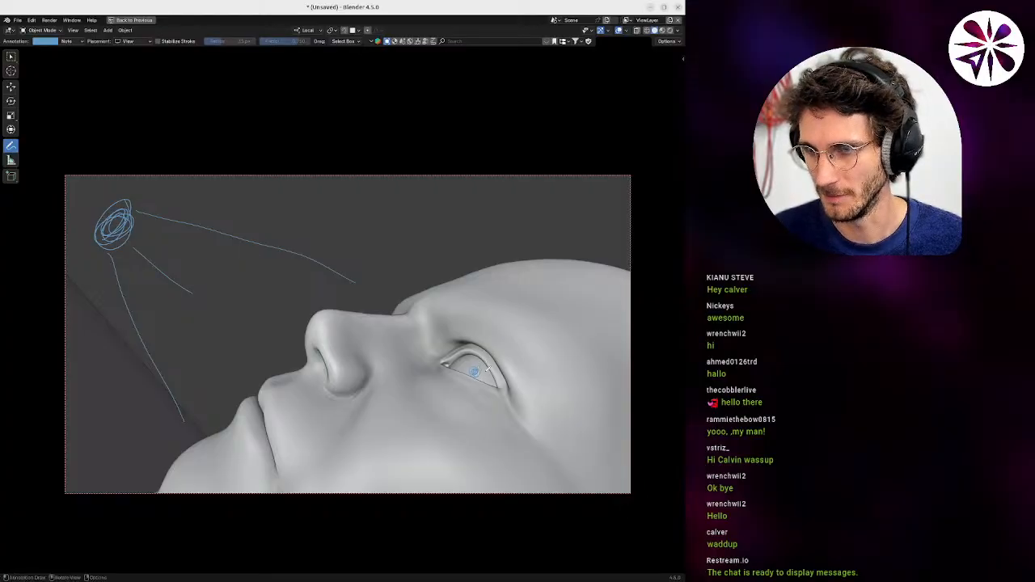
key(ctrl+z)
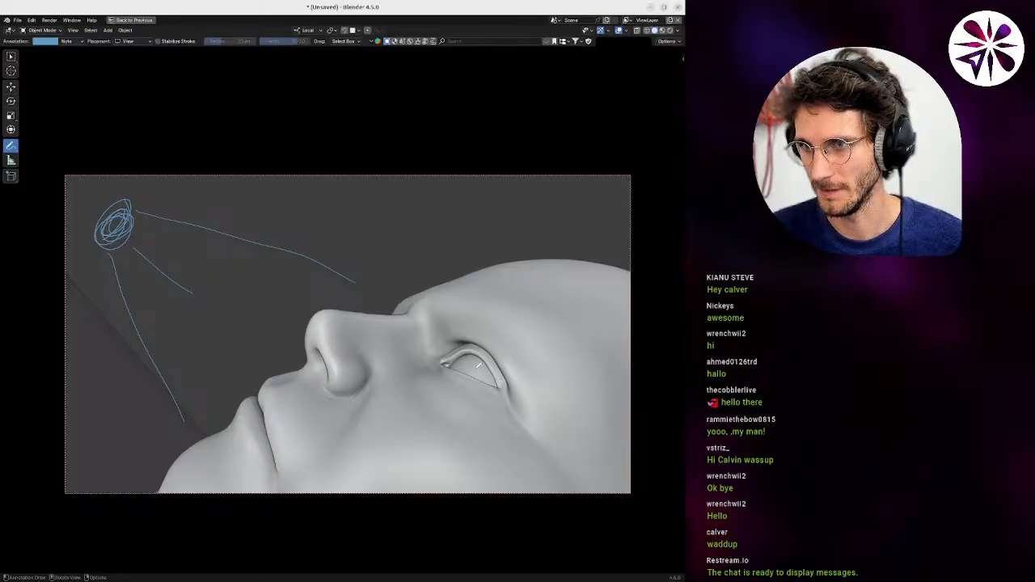
drag(479, 369, 477, 371)
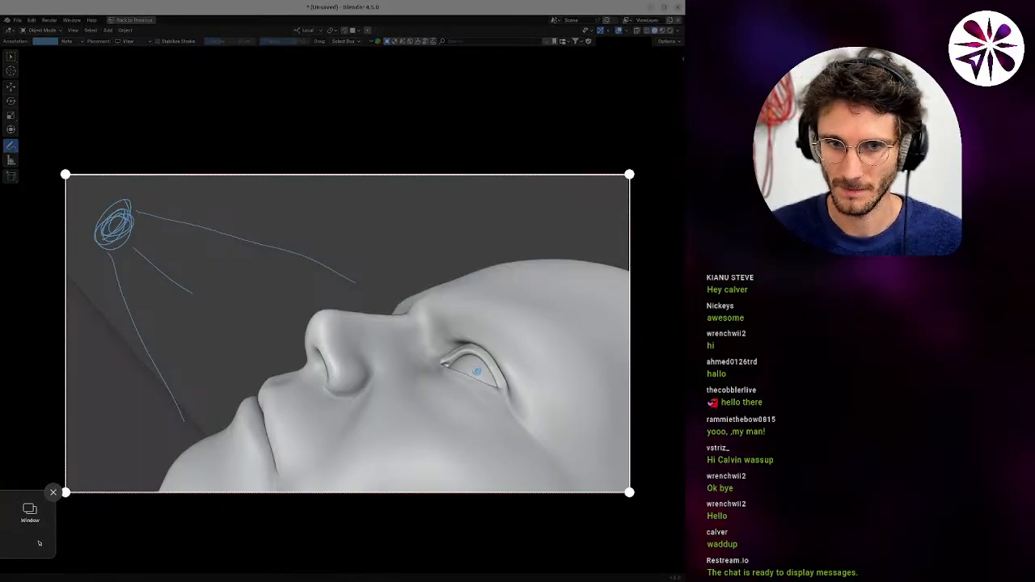
Switch to ClickUp and paste the captured close-up frame below the first image in the 01.18 task description.
key(alt+Tab)
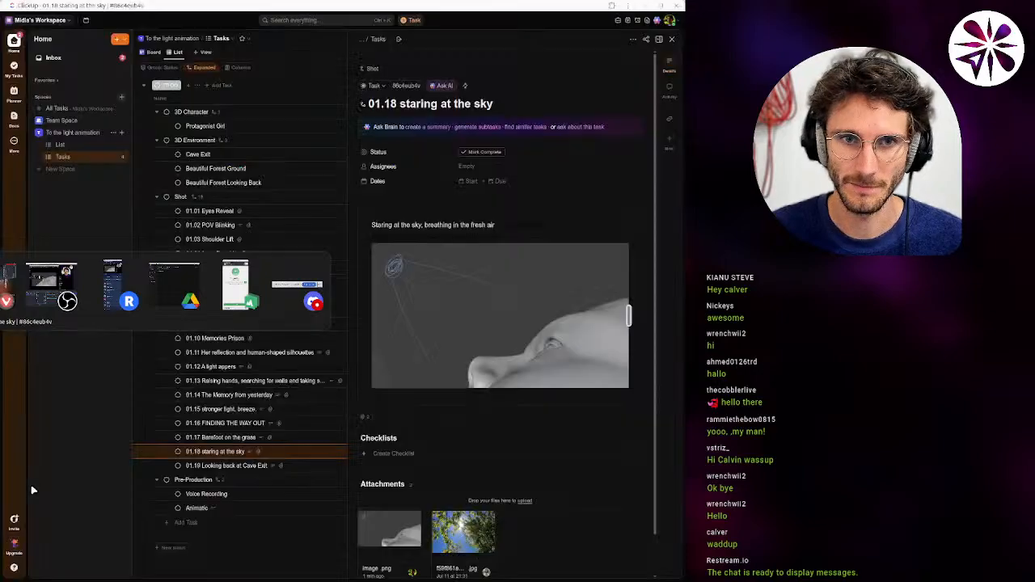
click(627, 365)
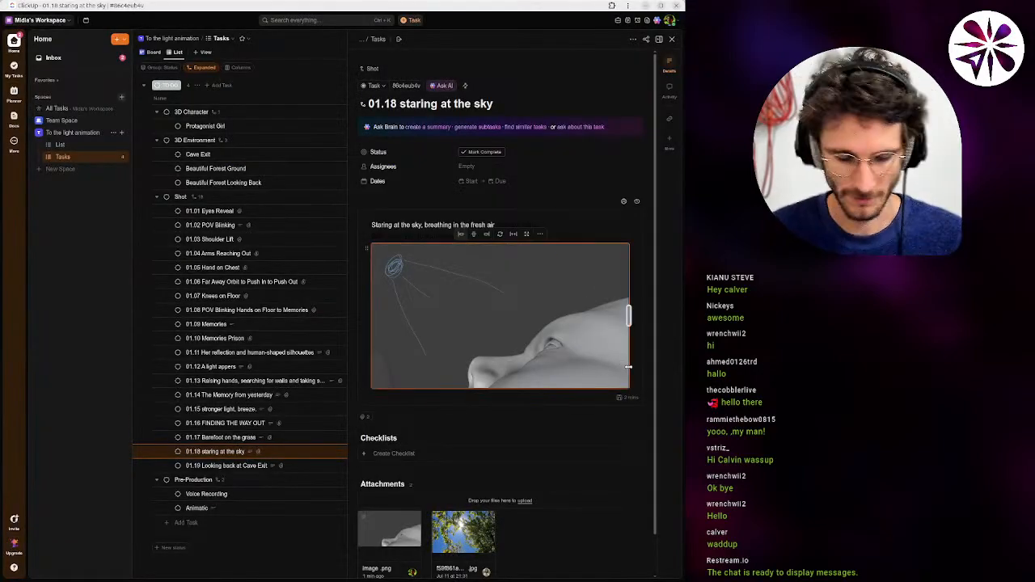
key(ctrl+v)
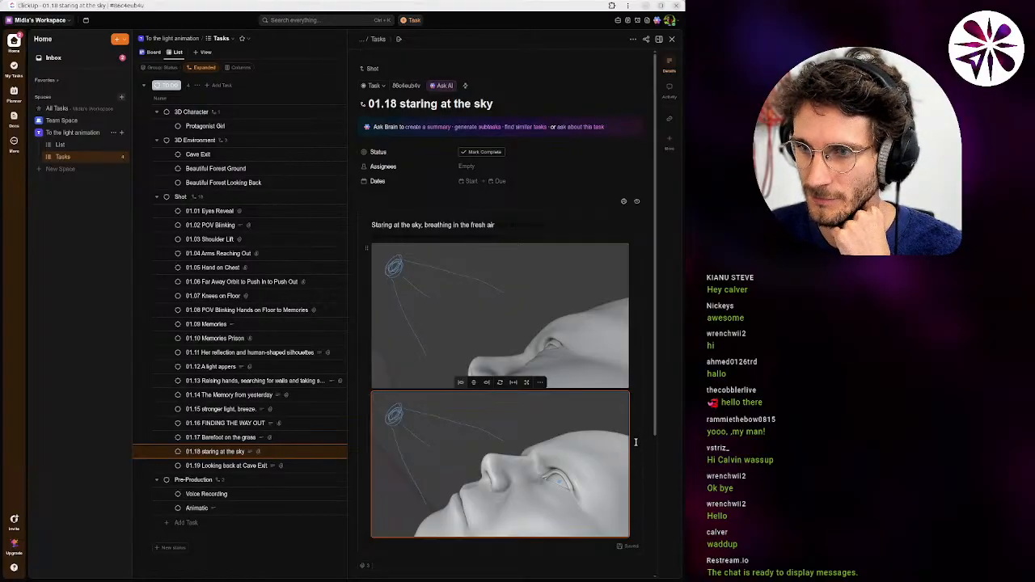
scroll(640, 452, down, 2)
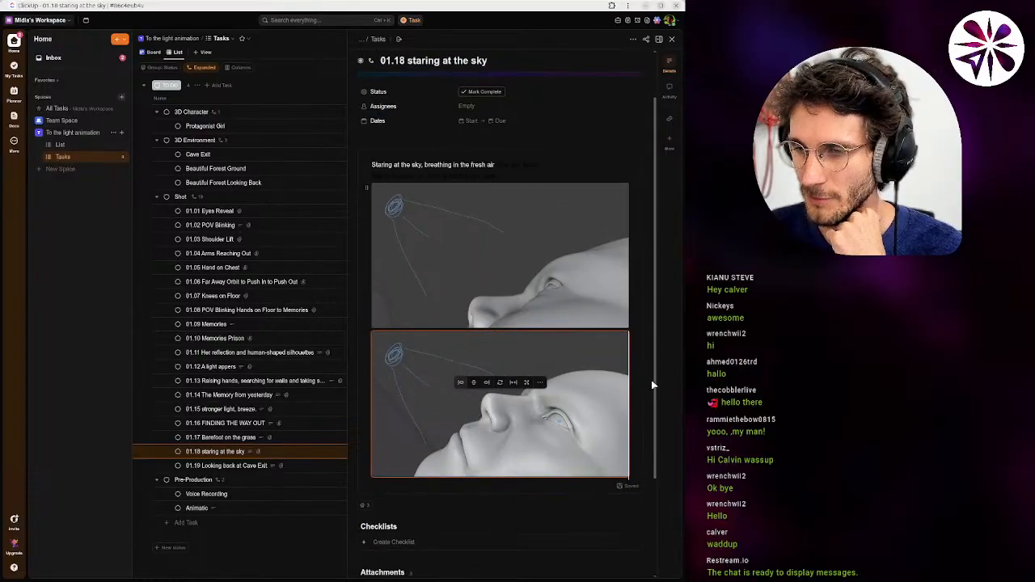
scroll(644, 404, down, 3)
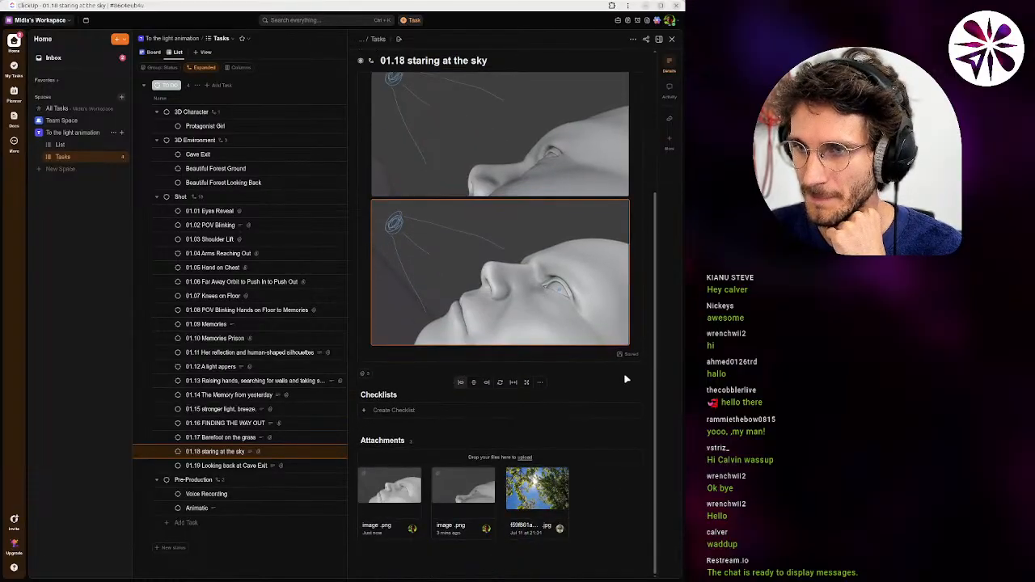
scroll(592, 380, up, 1)
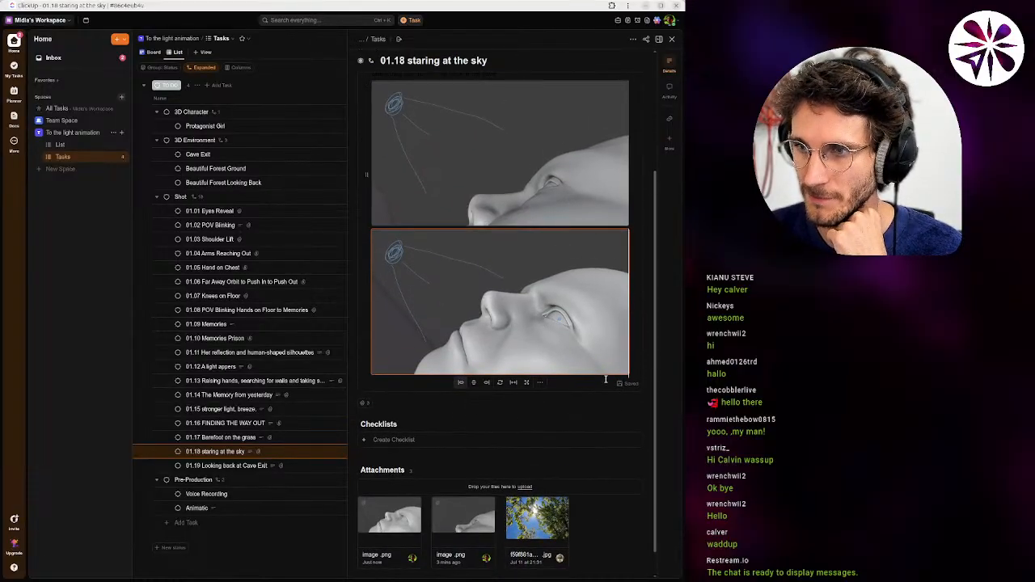
Add a new line above the first image in the 01.18 task description and clear its text highlight.
click(593, 398)
scroll(593, 398, up, 1)
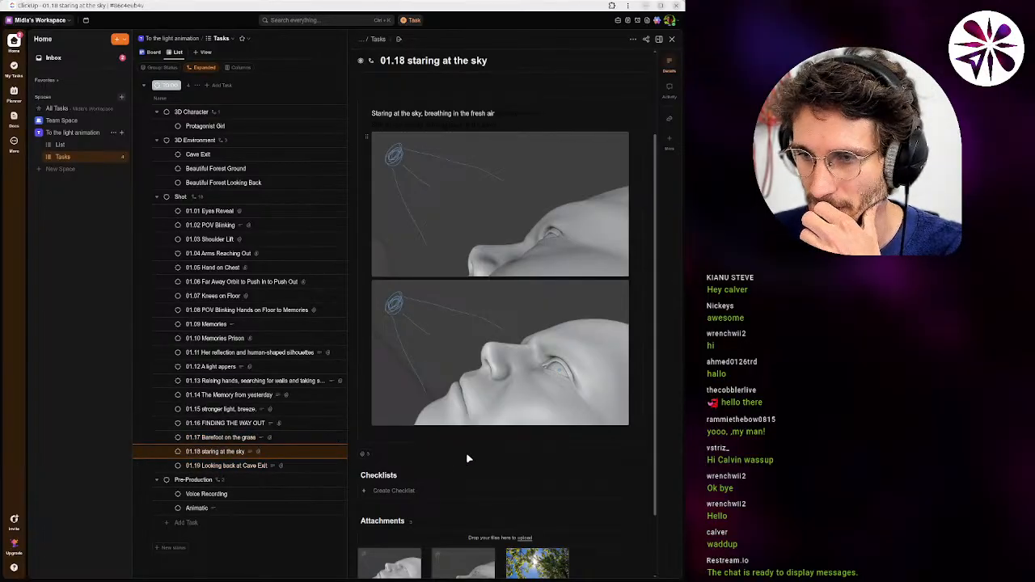
middle_drag(465, 452, 439, 497)
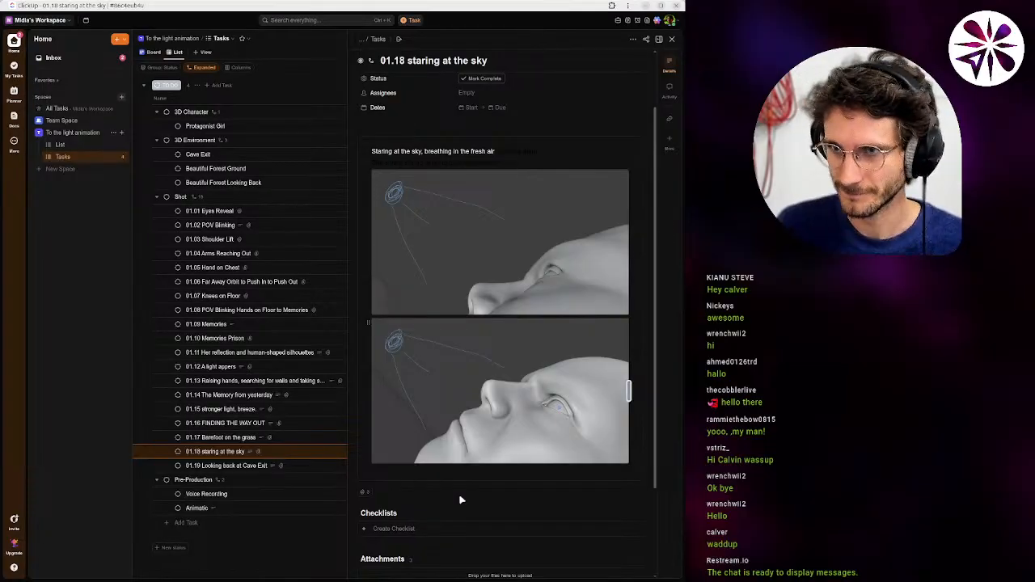
click(525, 163)
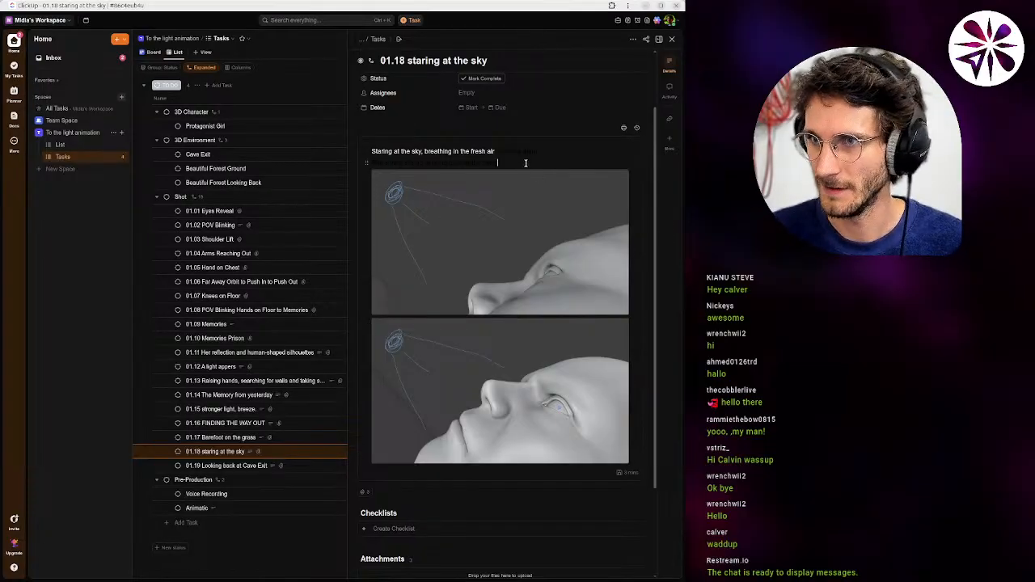
key(Return)
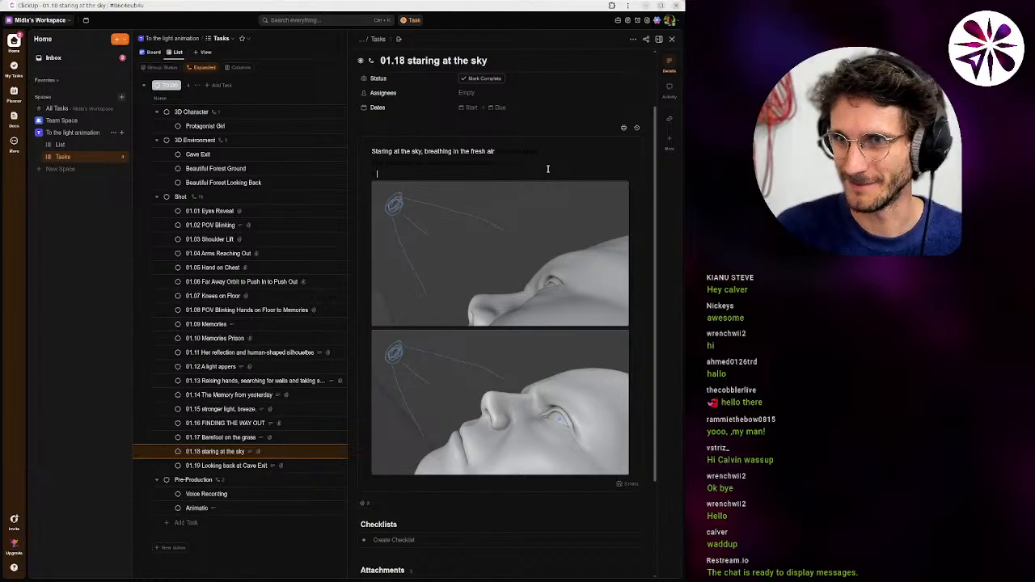
double_click(375, 173)
click(465, 160)
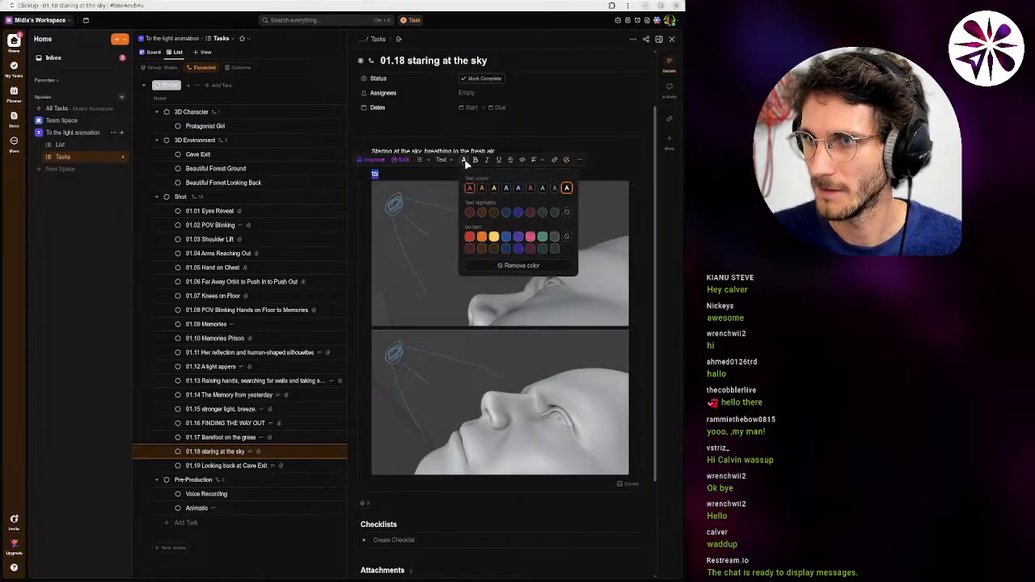
click(567, 213)
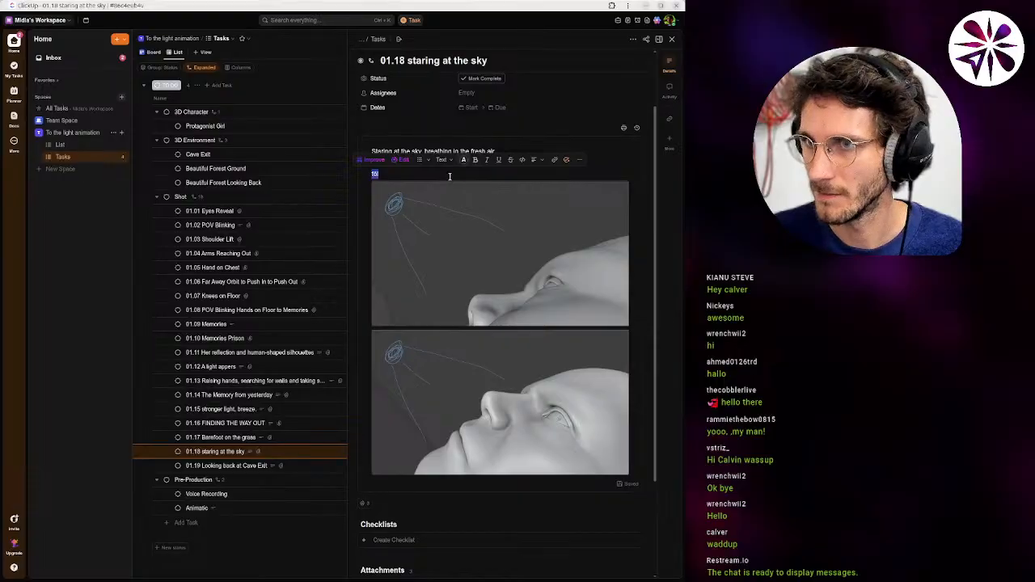
Set the new line's text to the default white colour and delete the placeholder letters.
key(BackSpace)
key(ctrl+z)
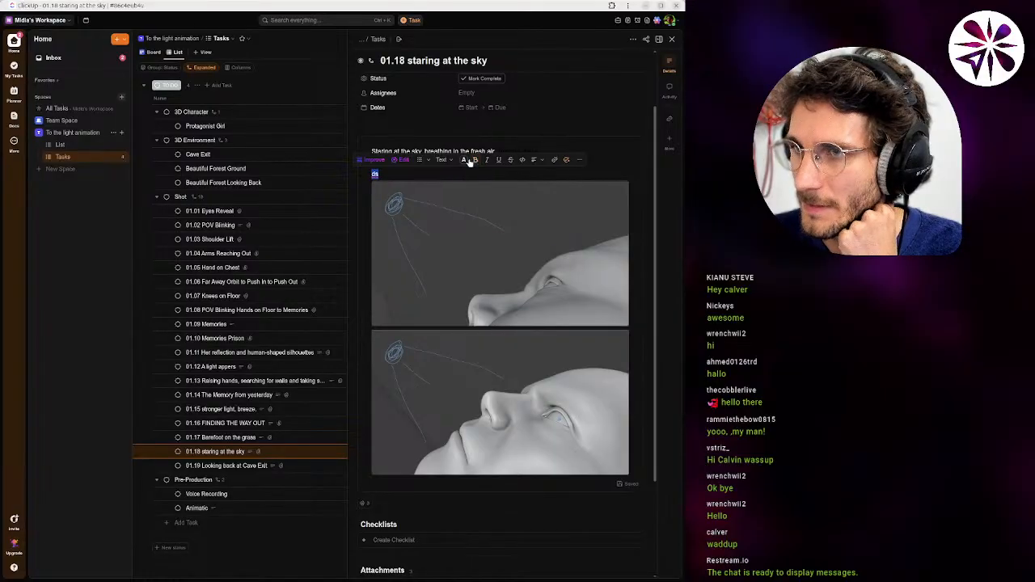
mouse_move(464, 160)
click(568, 190)
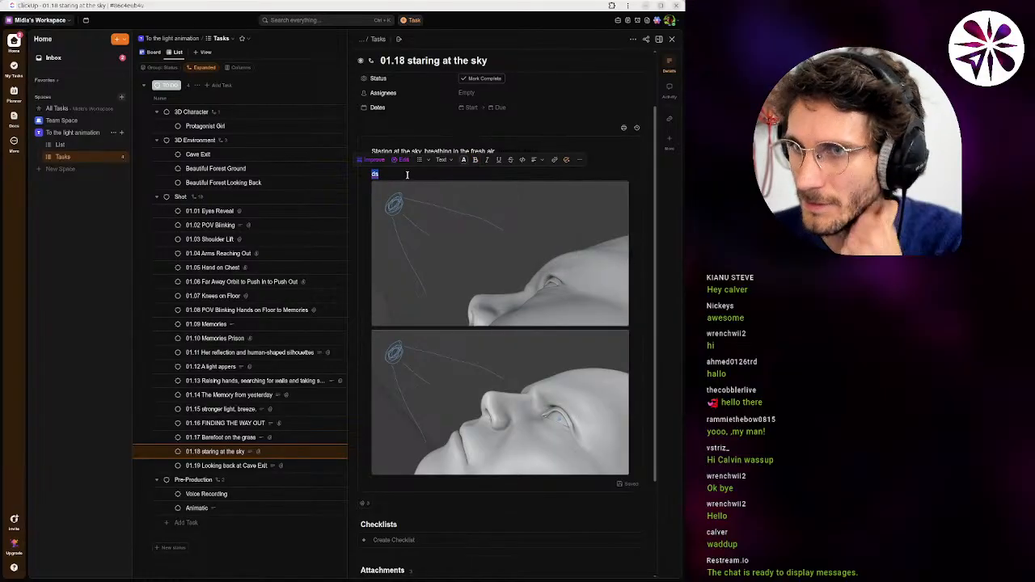
click(400, 174)
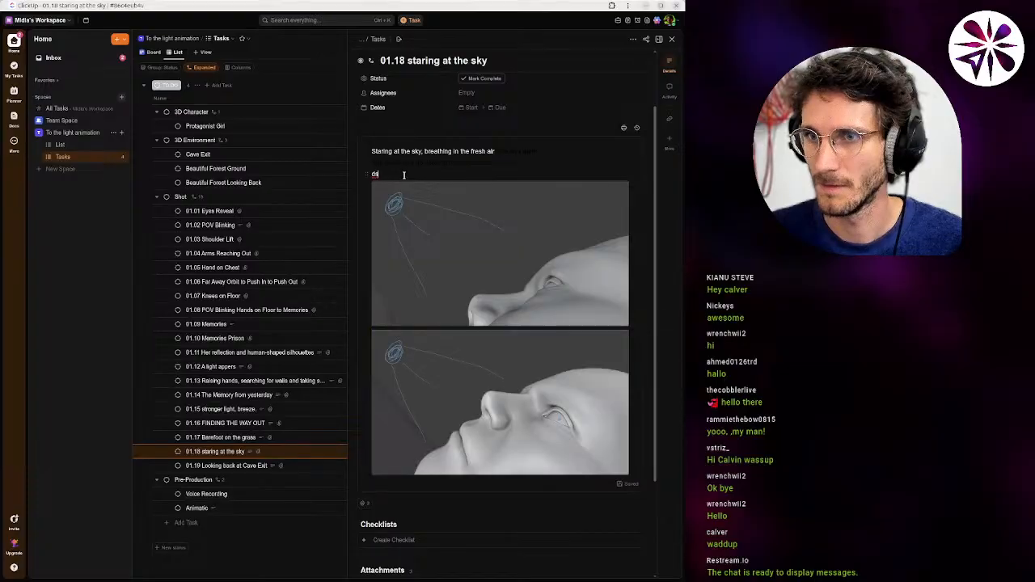
key(BackSpace)
key(BackSpace)
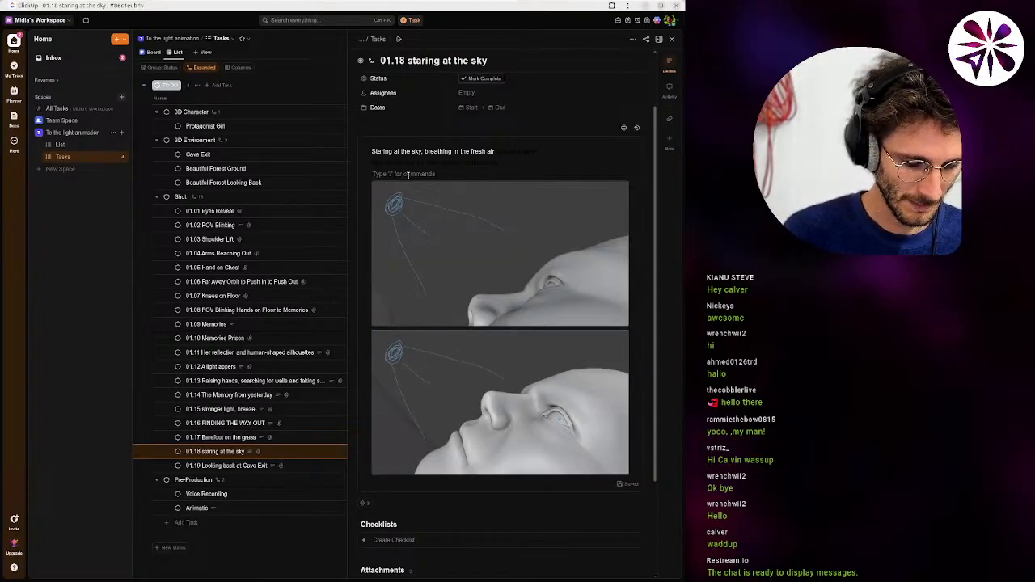
Write "Focus is on background sun and trees. She is very defocused and blurry." on the new line.
text(Focus is)
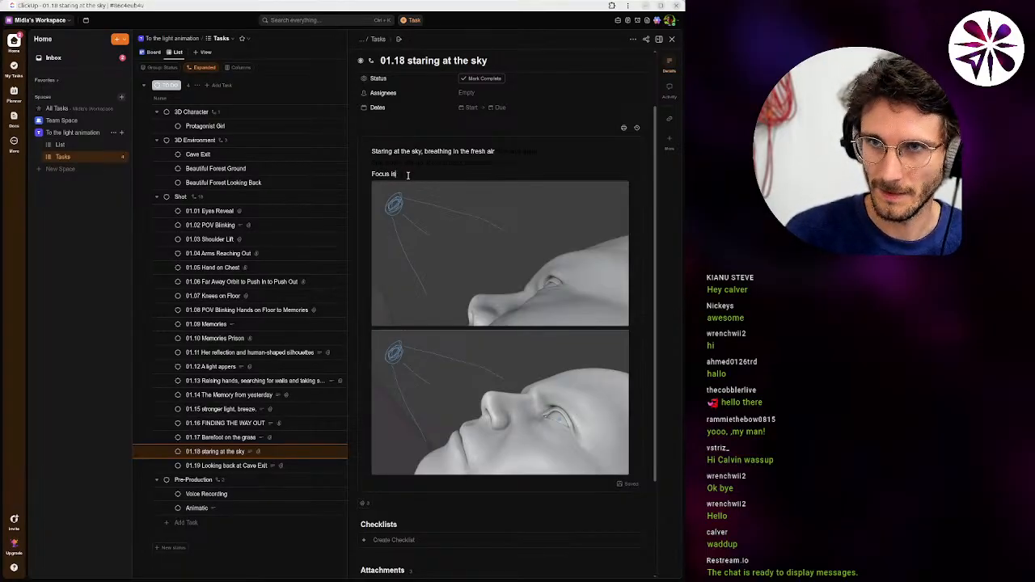
text( on)
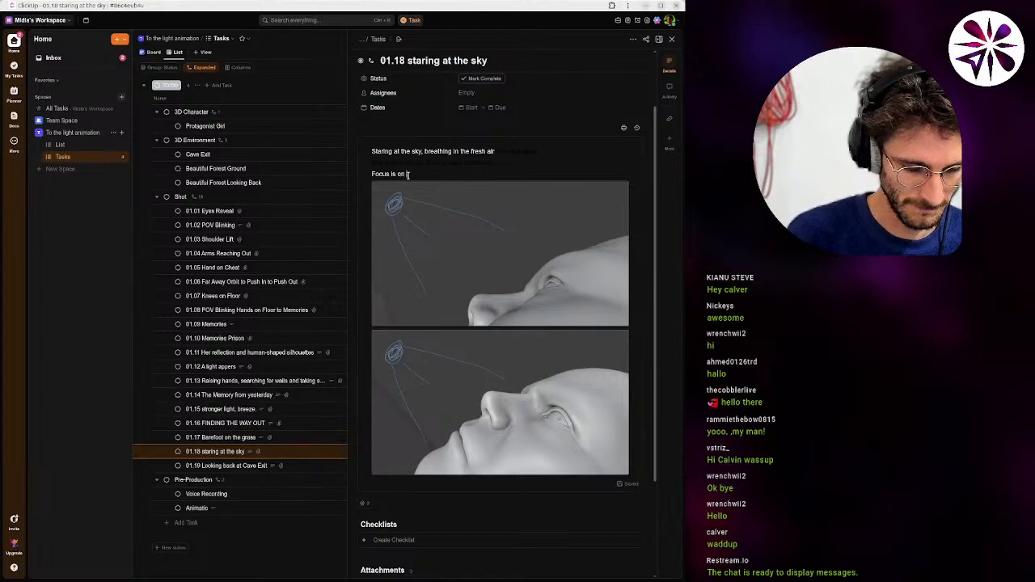
text( background )
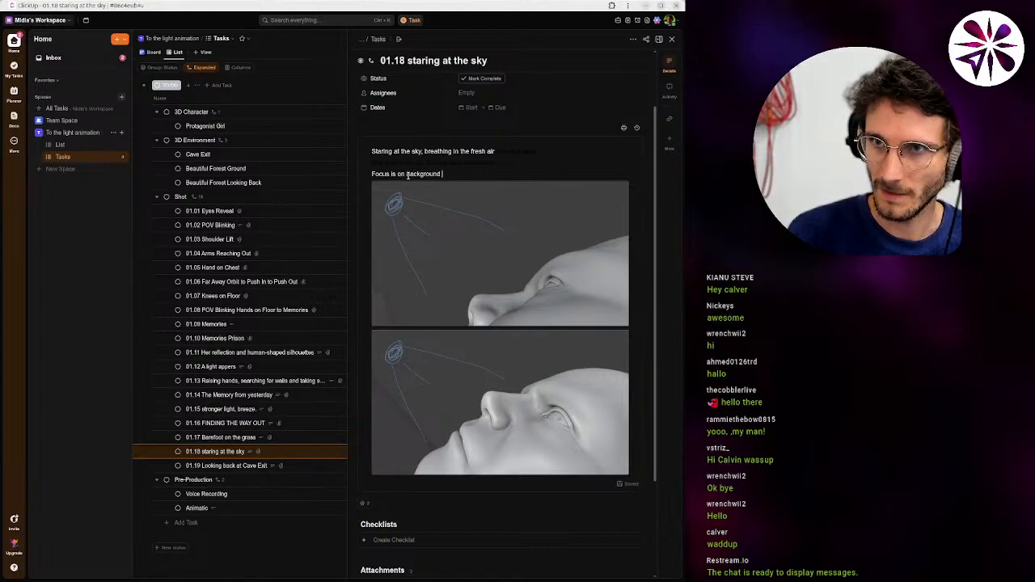
text(sun and t)
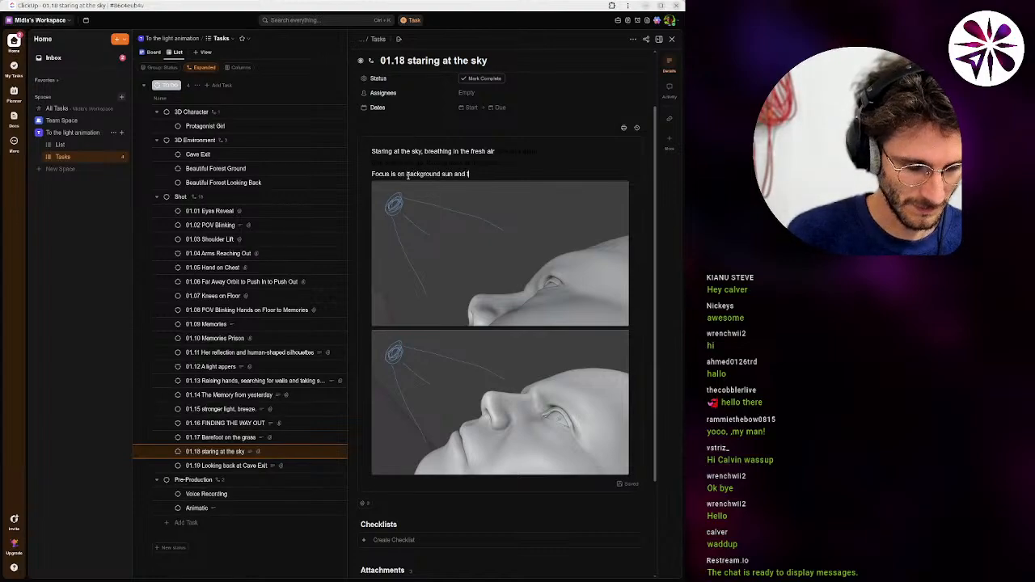
text(rees. Sche)
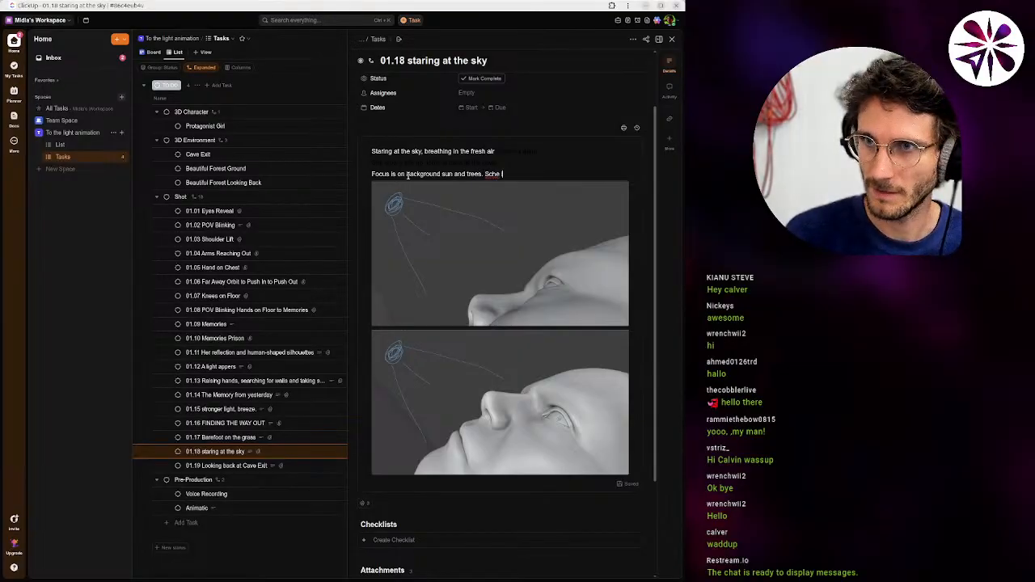
key(BackSpace)
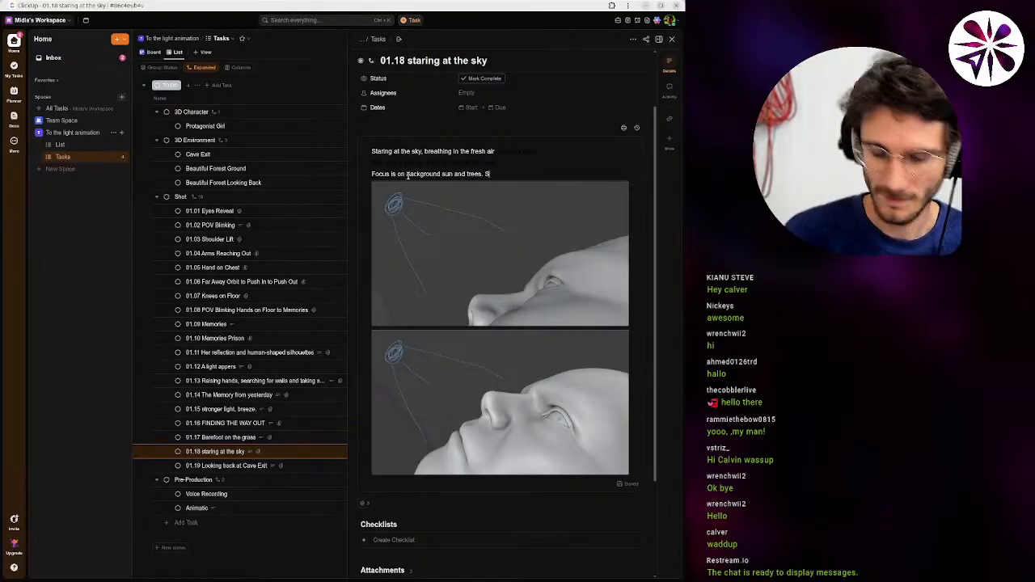
text(he is very de)
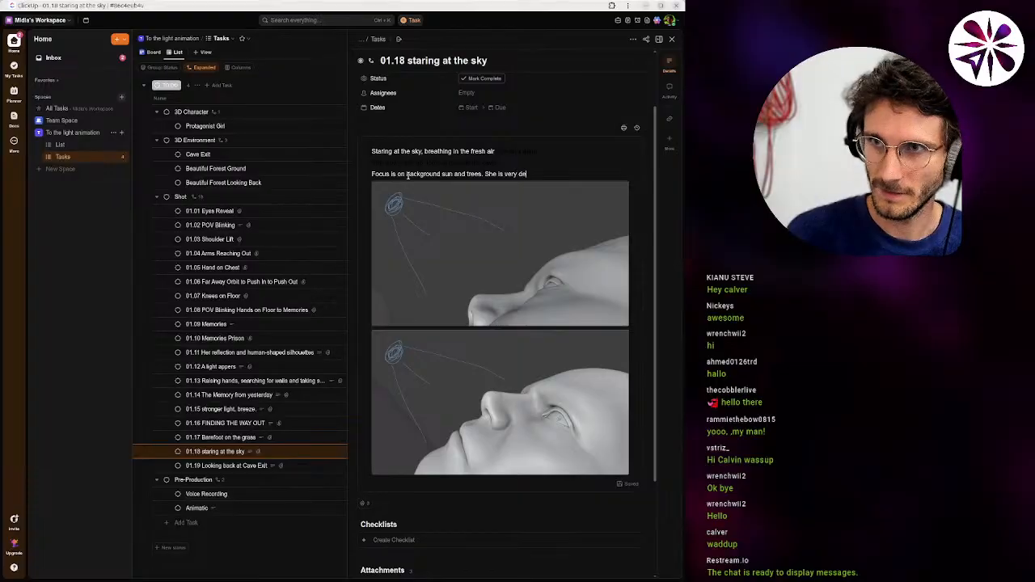
text(focused and bl)
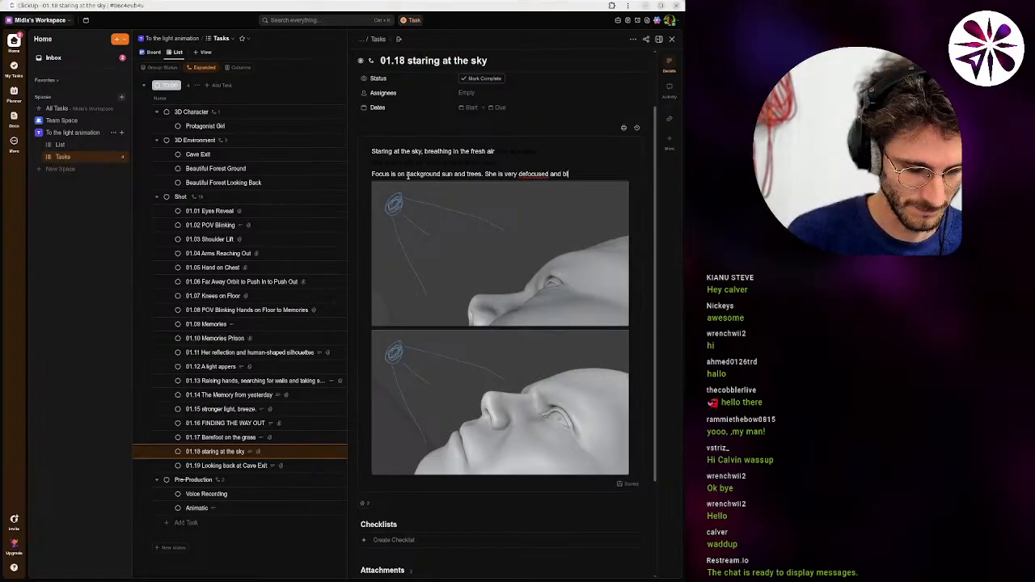
text(urry.)
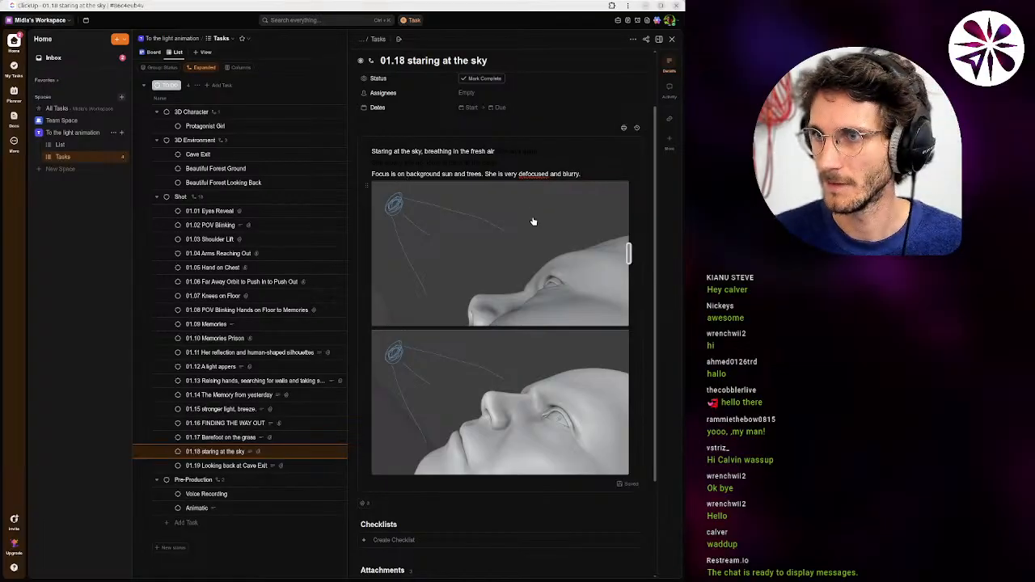
Correct the flagged word "defocused" to "de-focused" in the new description line.
right_click(532, 171)
right_click(520, 176)
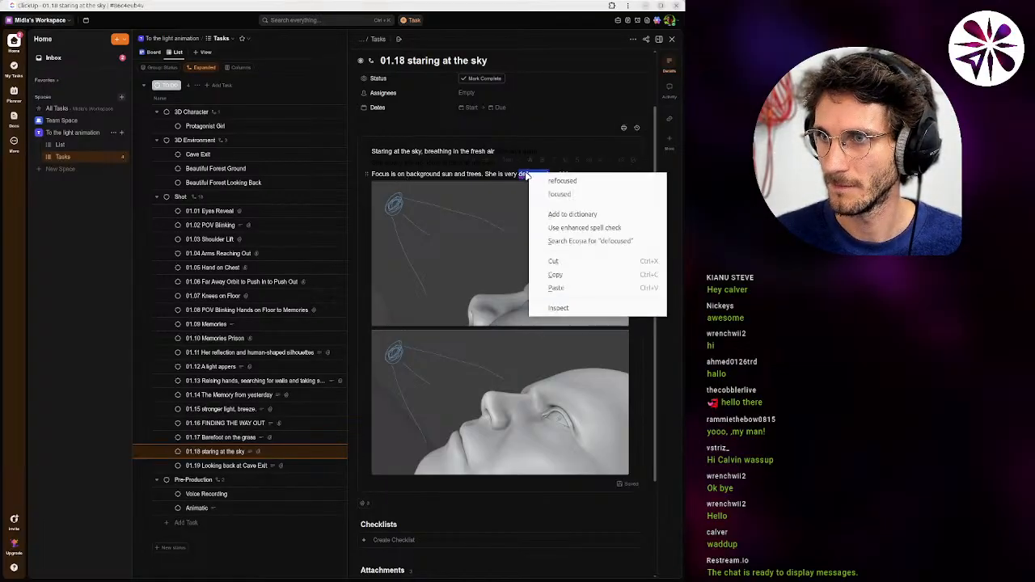
click(519, 175)
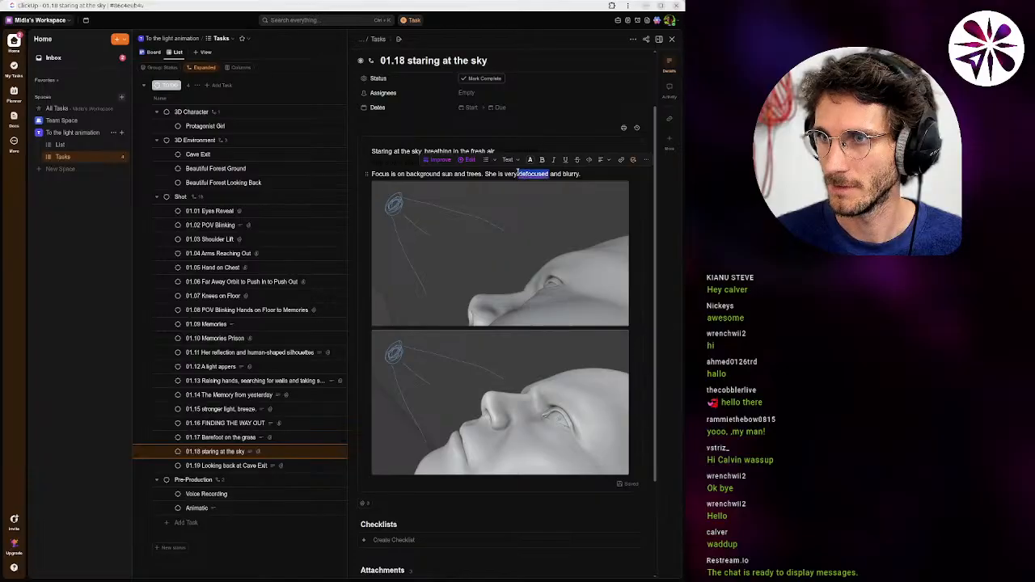
click(527, 174)
text(-)
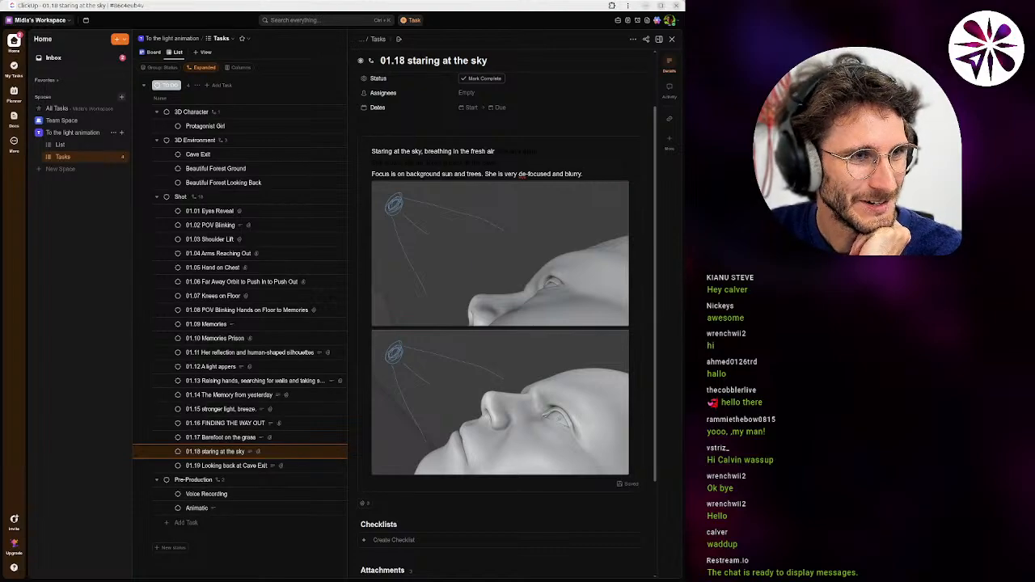
Open the 01.19 Looking back at Cave Exit task, and switch to Blender in camera view.
click(211, 467)
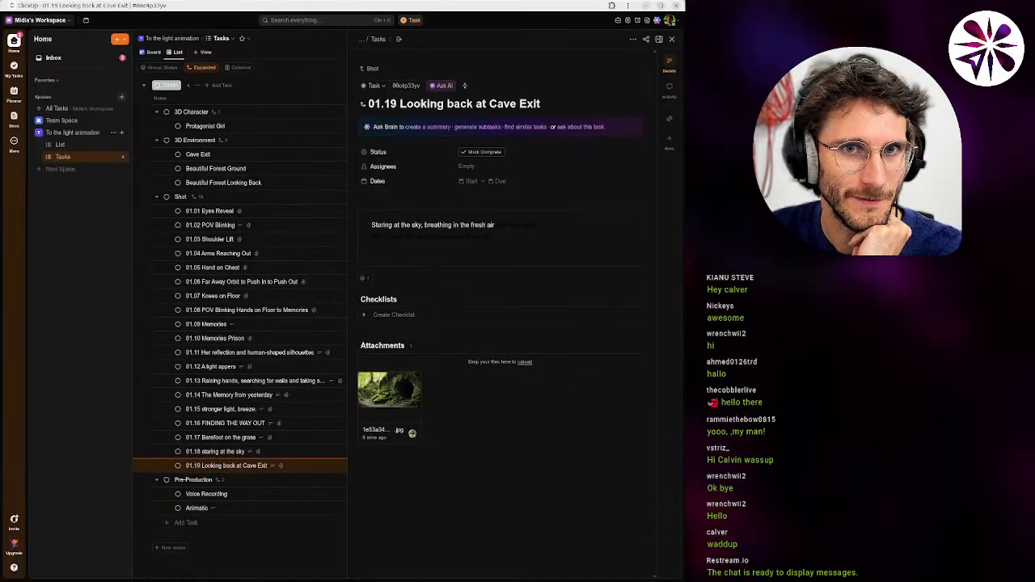
key(alt+Tab)
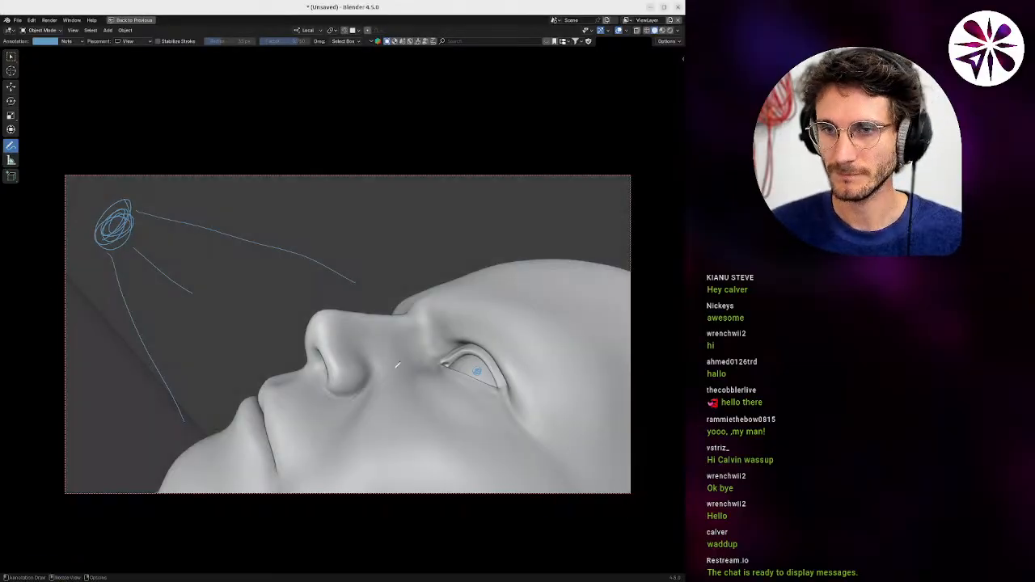
middle_drag(367, 359, 375, 357)
key(KP_0)
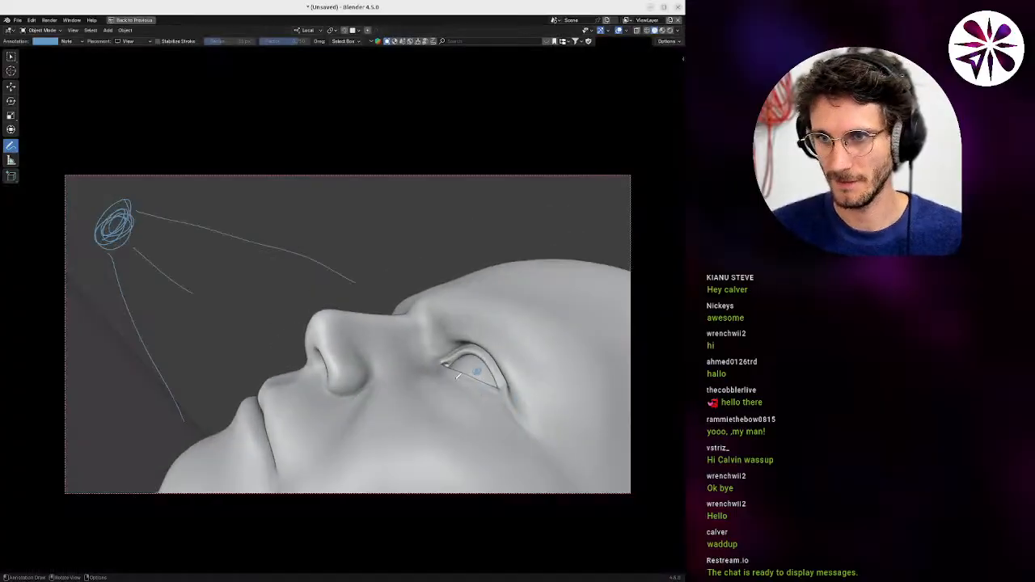
Pull the camera away from the face close-up and roll it so the figure appears upright from the side.
mouse_move(416, 368)
ctrl+mouse_down()
mouse_move(423, 388)
mouse_move(235, 235)
mouse_move(325, 321)
ctrl+mouse_up()
key(shift+grave)
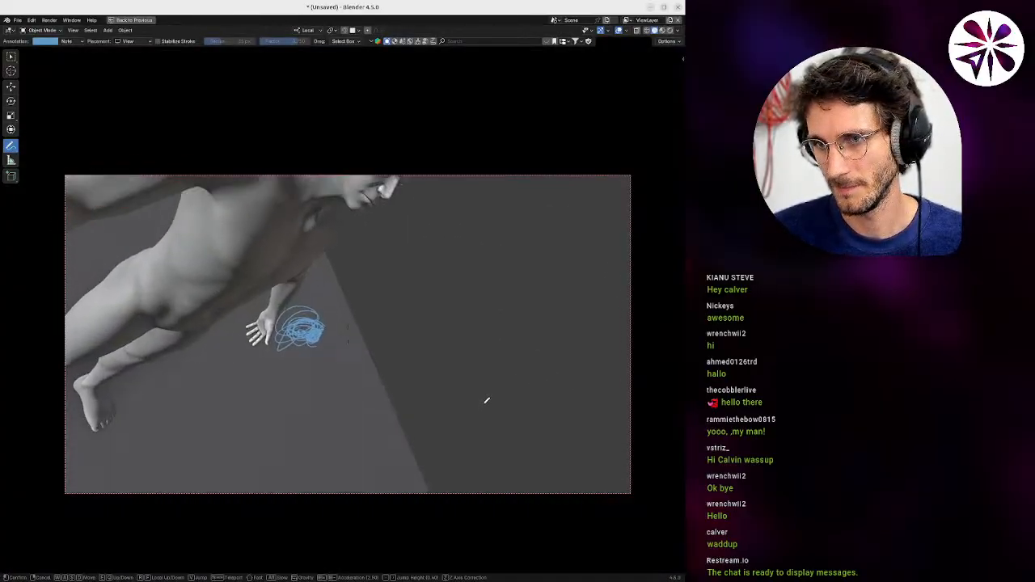
key(w)
key(s)
click(509, 384)
key(r)
click(475, 391)
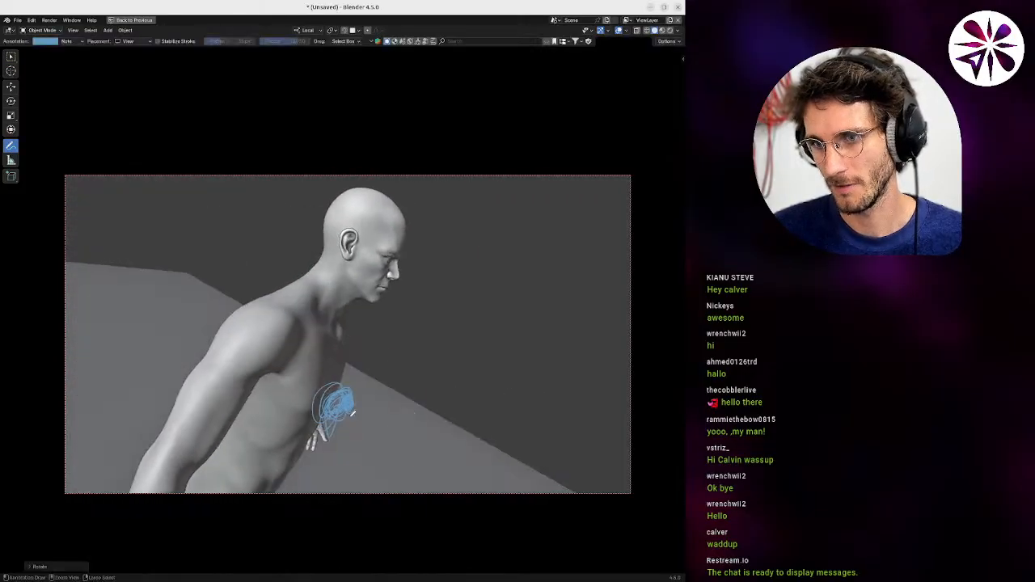
Fly the camera in close to the head and roll it to level the ground behind the side profile.
ctrl+drag(352, 396, 333, 413)
key(shift+grave)
key(a)
key(w)
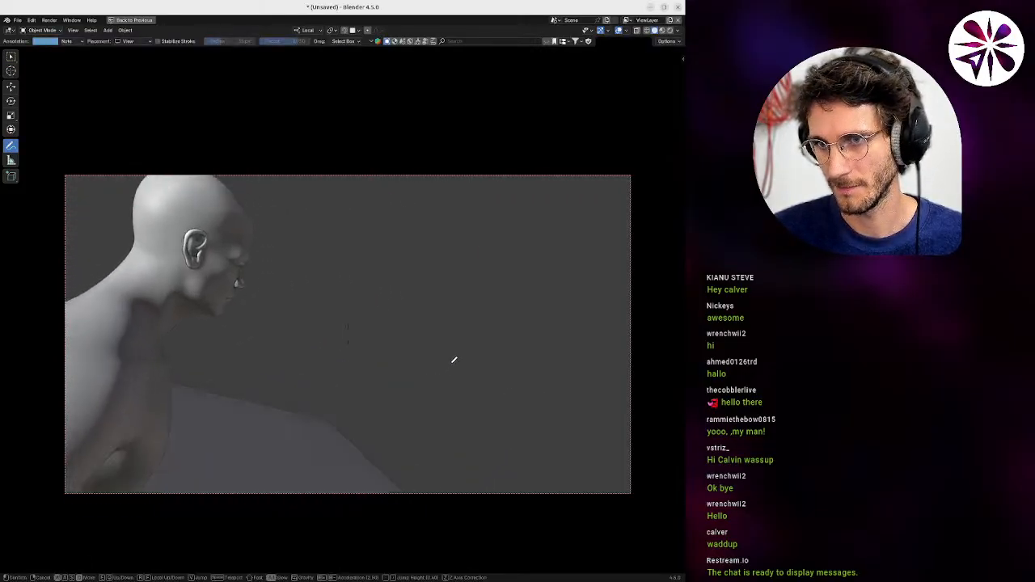
click(541, 386)
key(r)
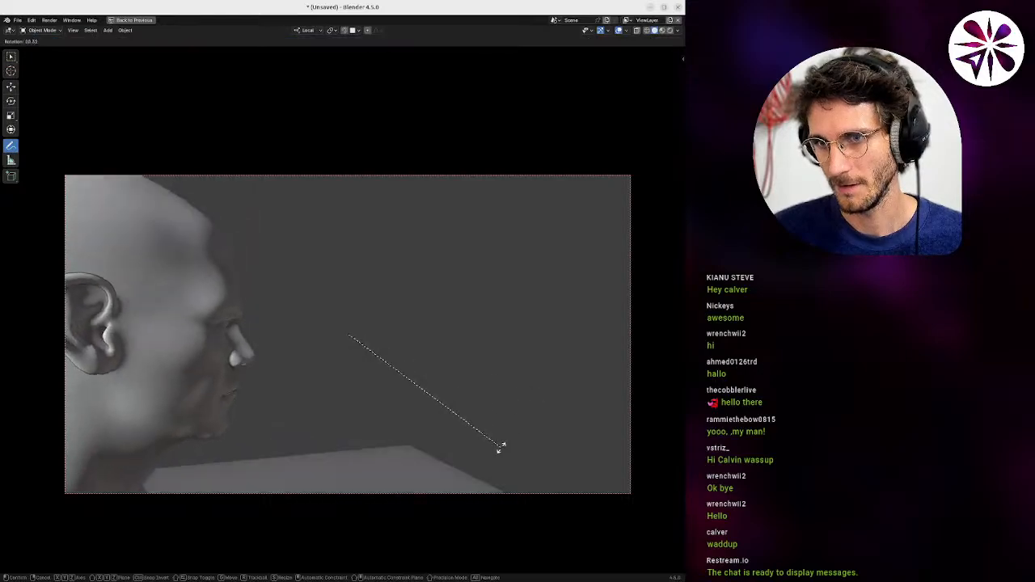
click(493, 434)
Fly the camera around the side profile, keeping the head at the left edge of the frame with the ground behind it.
key(shift+grave)
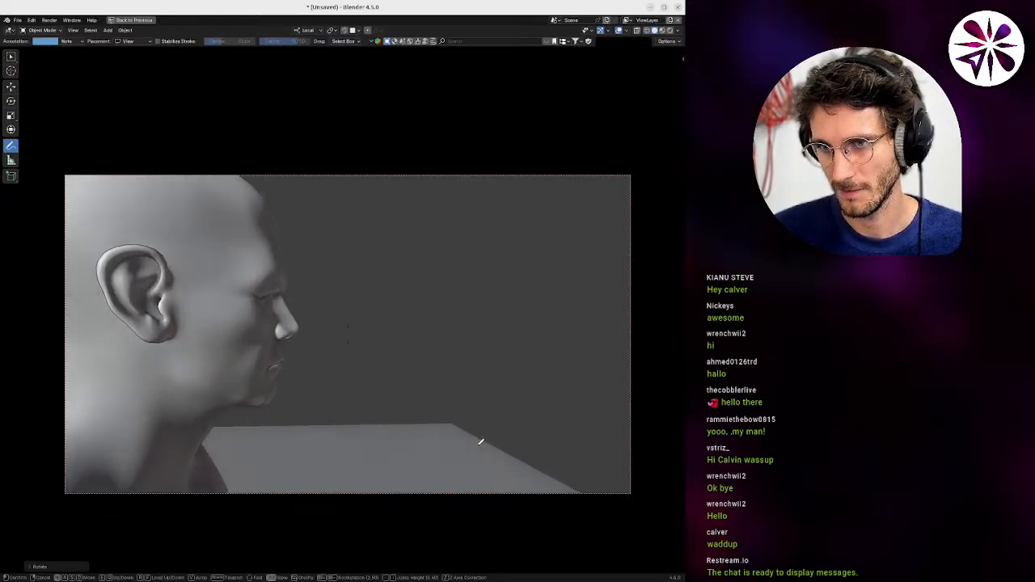
key(w)
key(s)
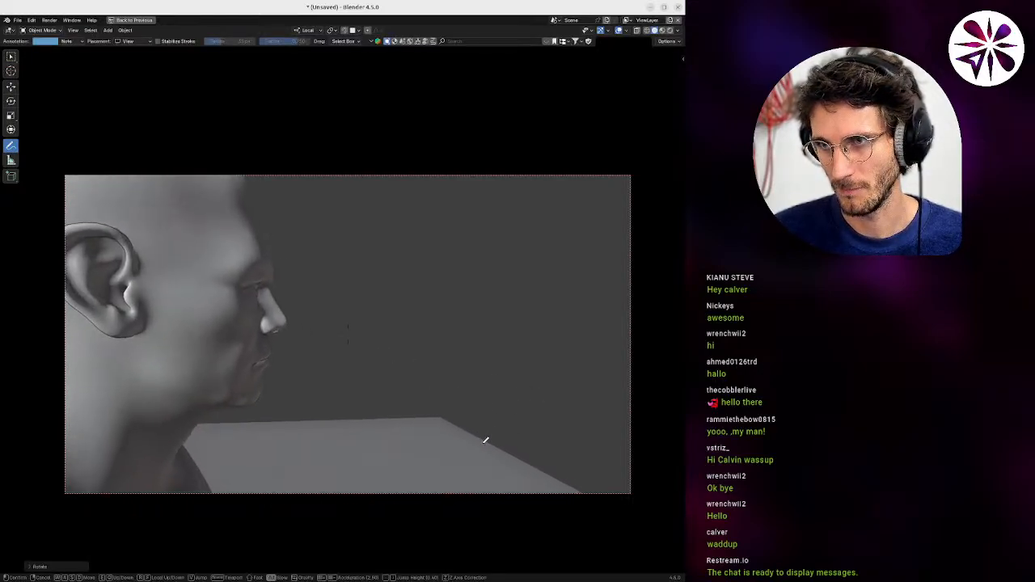
click(485, 439)
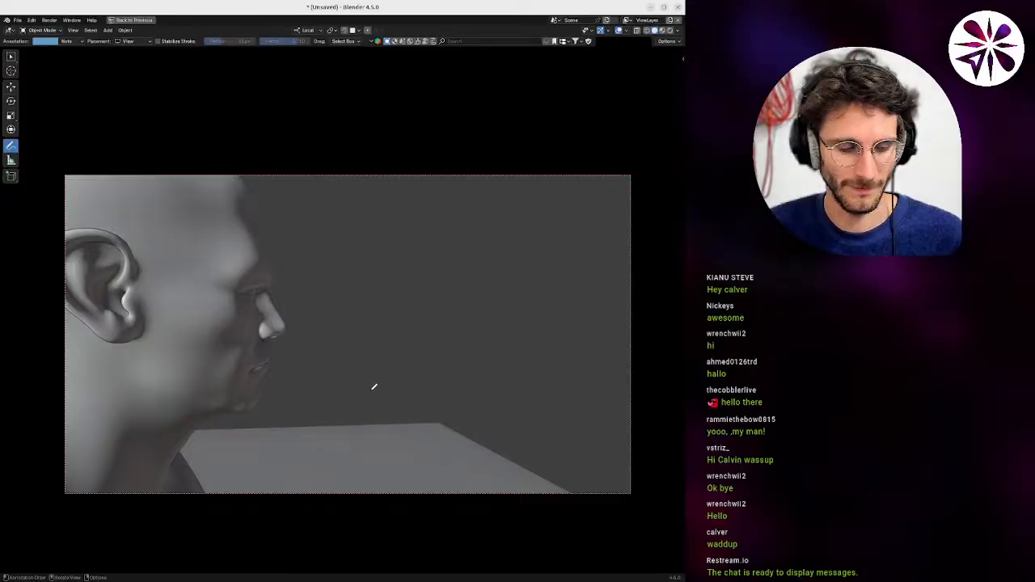
key(shift+grave)
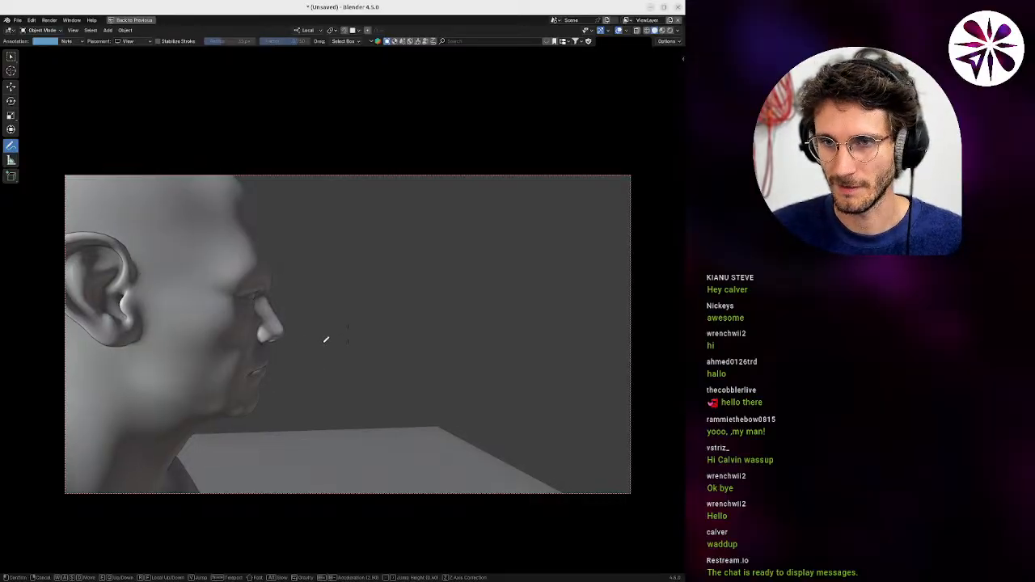
key(s)
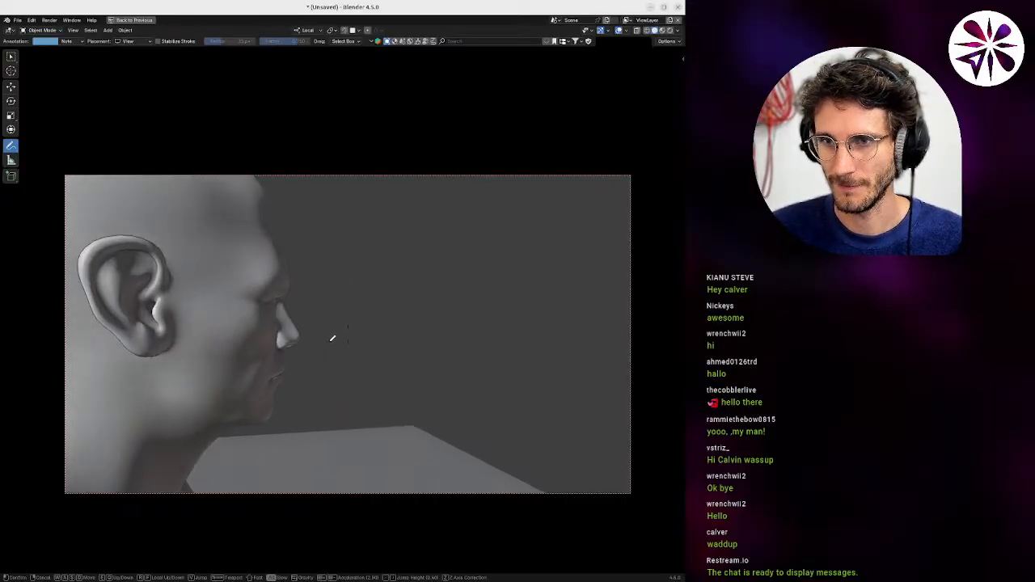
key(w)
key(s)
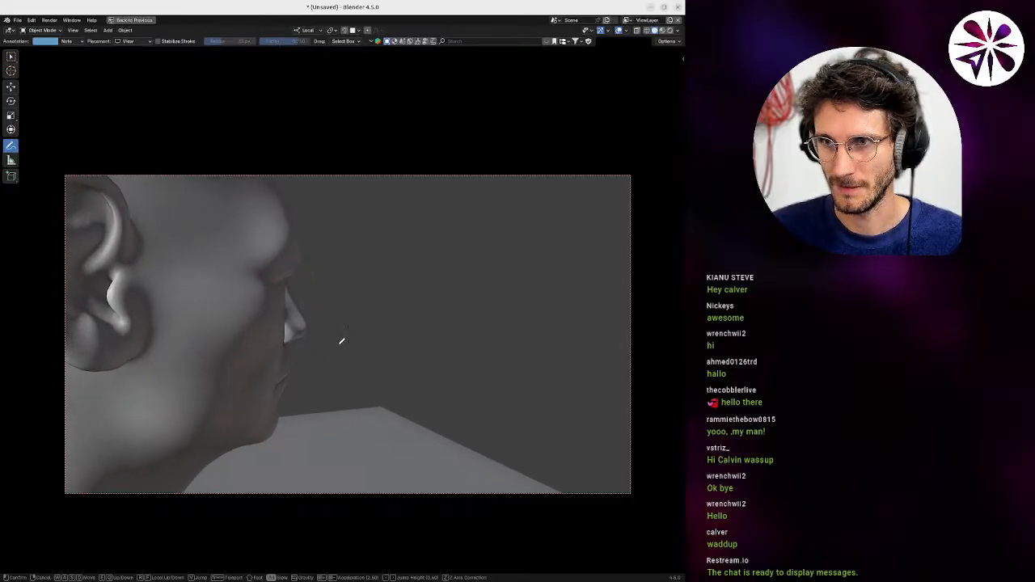
key(d)
key(s)
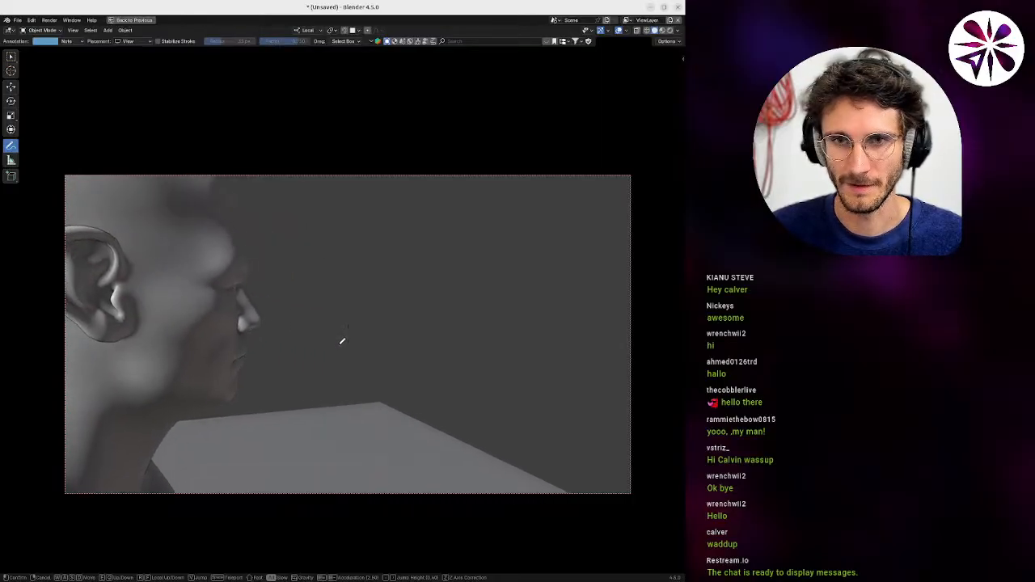
click(370, 356)
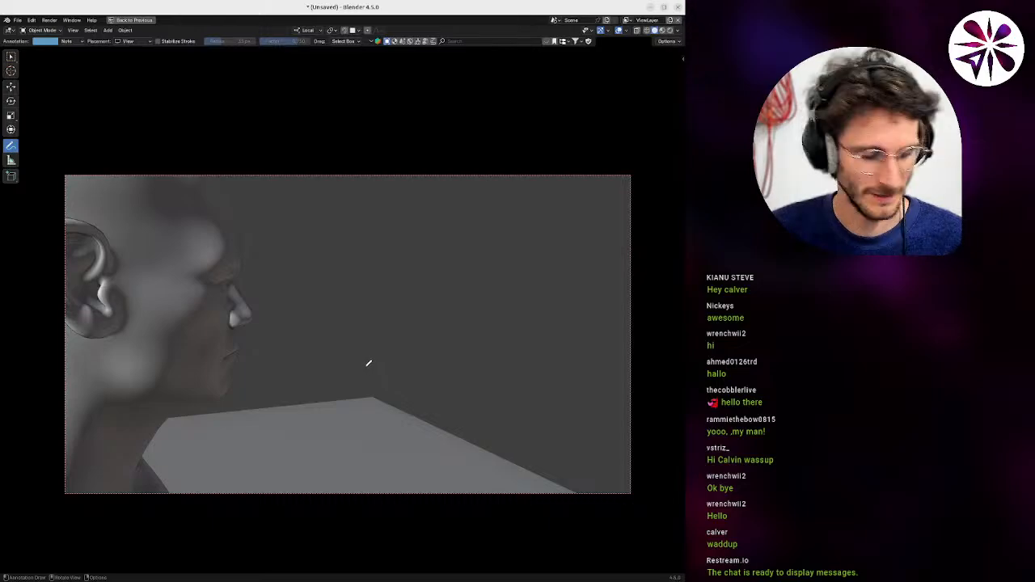
Bring the camera in closer from slightly behind the cheek, leaving most of the frame empty ahead of the face.
key(shift+grave)
key(s)
key(w)
click(385, 360)
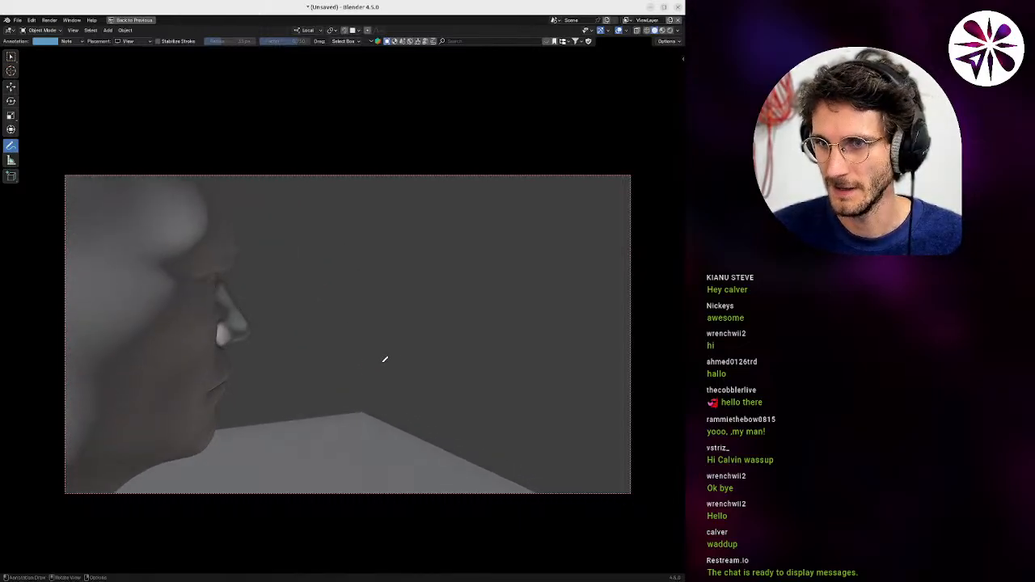
key(shift+grave)
key(s)
key(w)
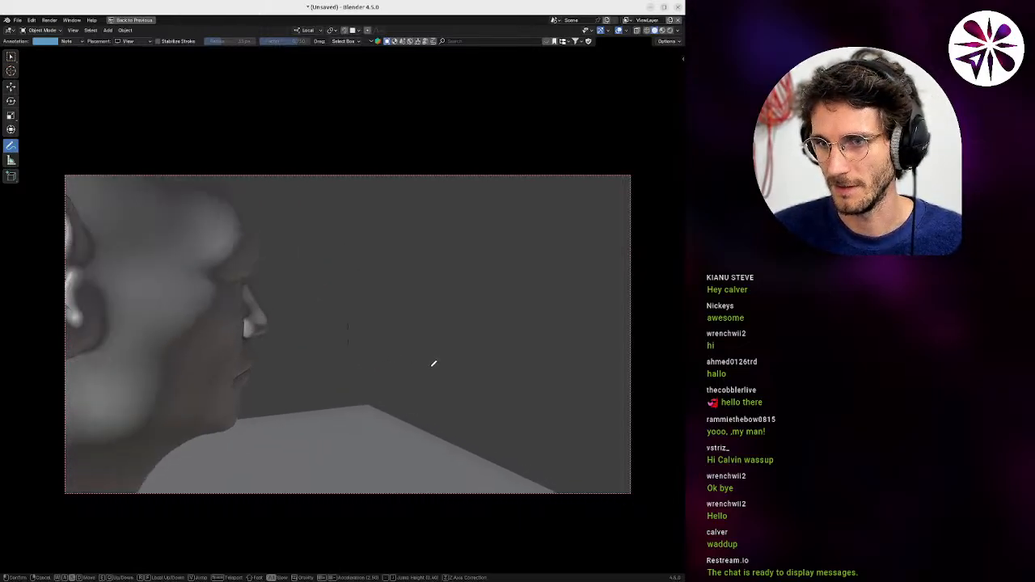
click(437, 362)
Roll the camera in two passes so the head appears to lie back with the face pointing upward.
key(r)
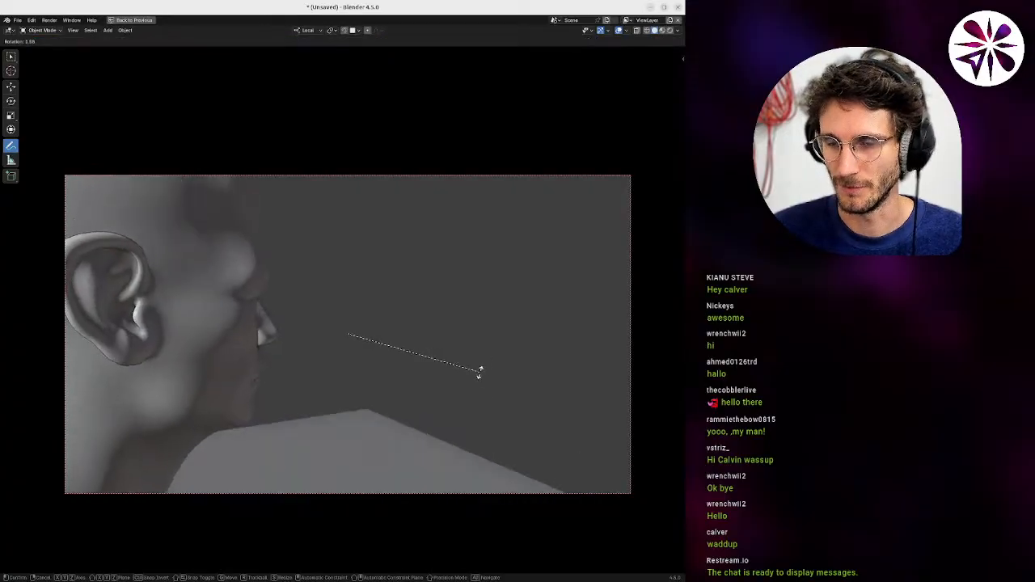
click(434, 401)
key(shift+grave)
key(s)
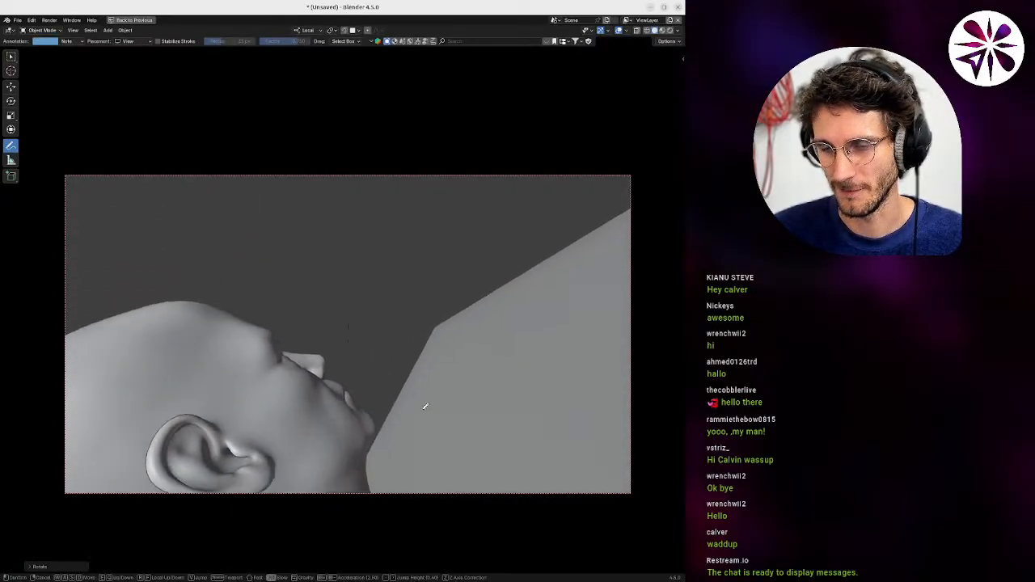
key(w)
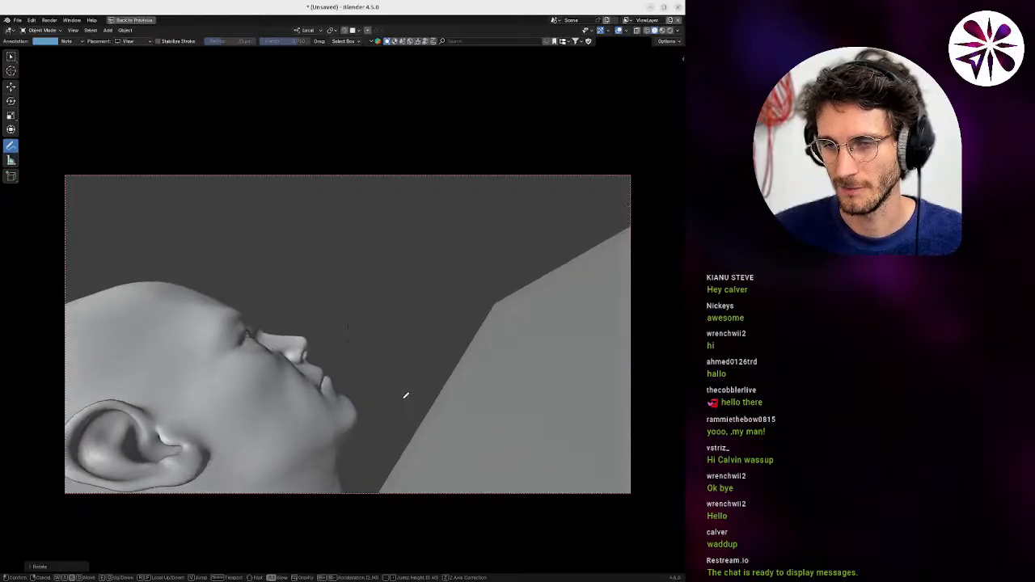
click(412, 388)
key(r)
click(437, 434)
Fly the camera around the reclined head and shoulders, placing the head in the lower-left corner of the frame.
key(shift+grave)
key(s)
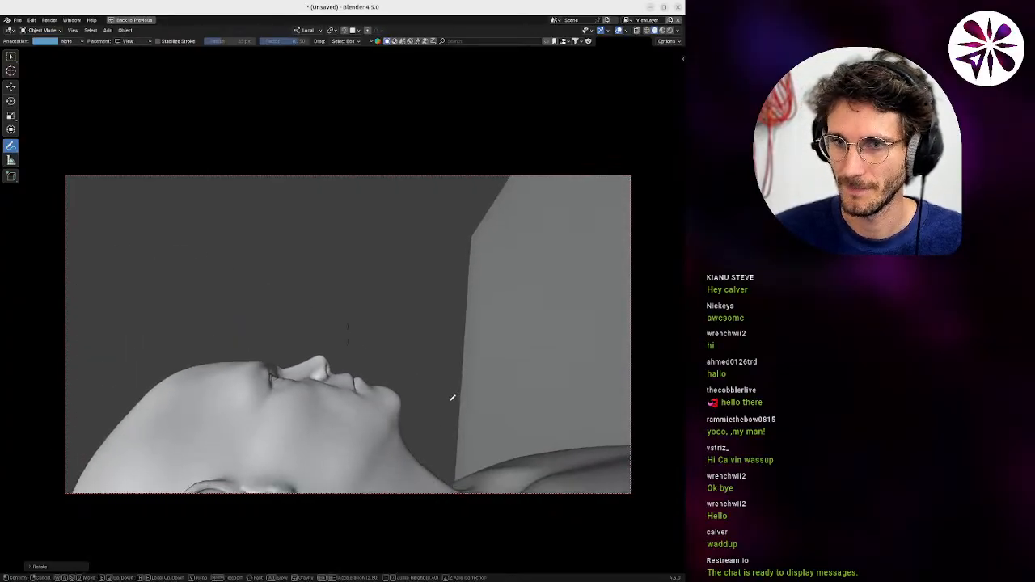
key(w)
key(q)
key(s)
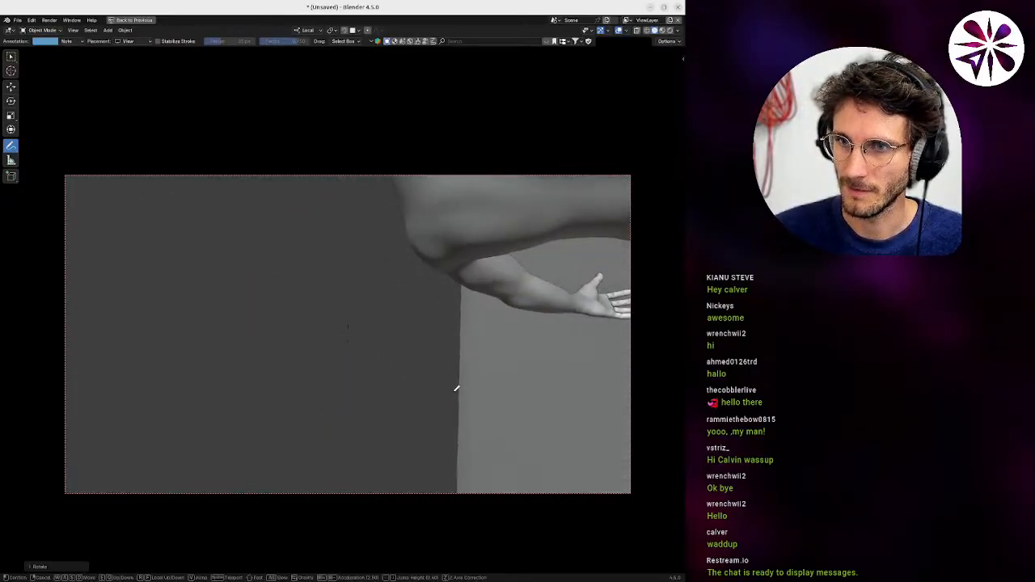
key(e)
key(q)
key(s)
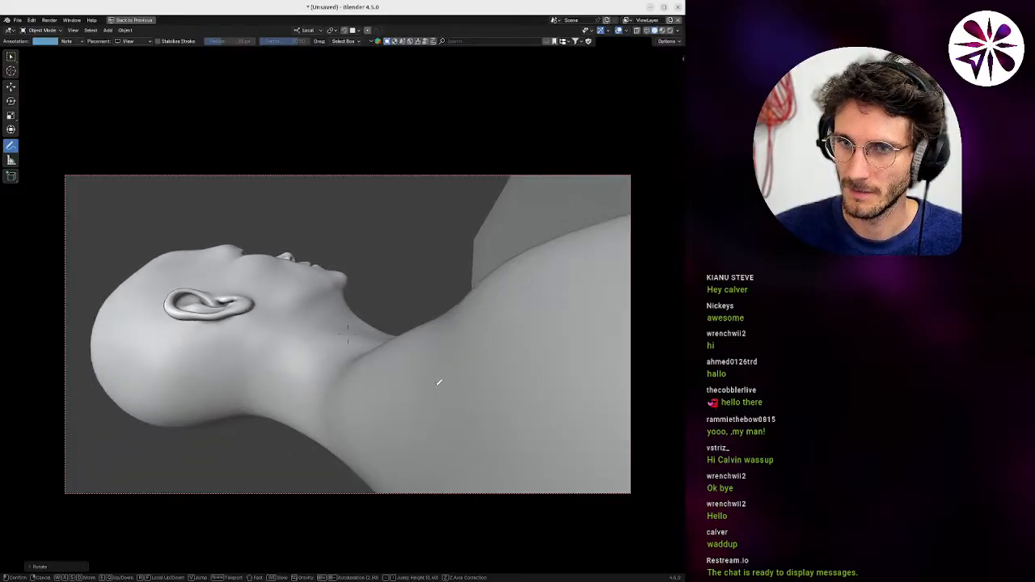
key(e)
key(w)
key(q)
key(s)
key(a)
key(e)
key(w)
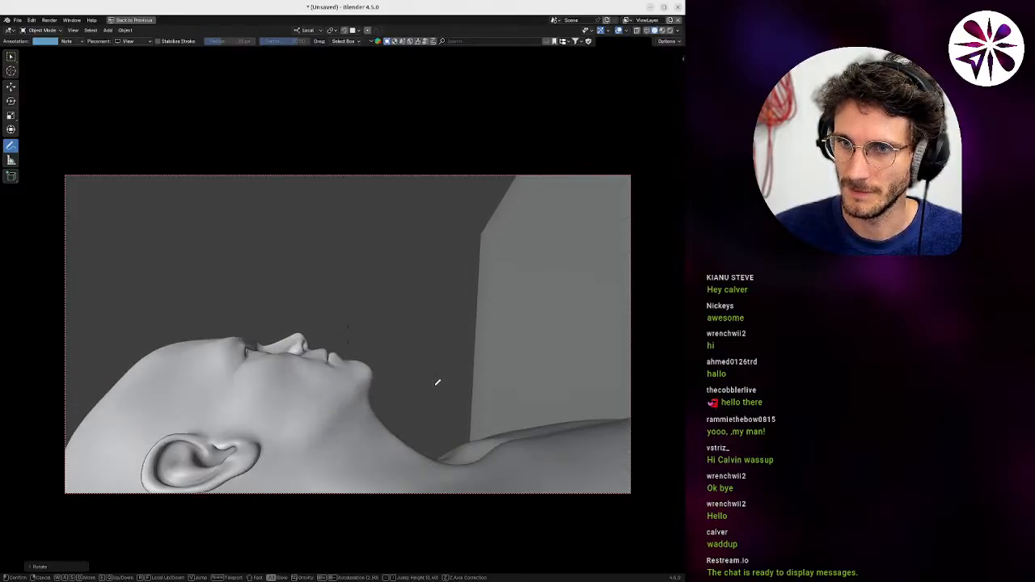
key(s)
key(q)
key(w)
key(e)
key(d)
key(q)
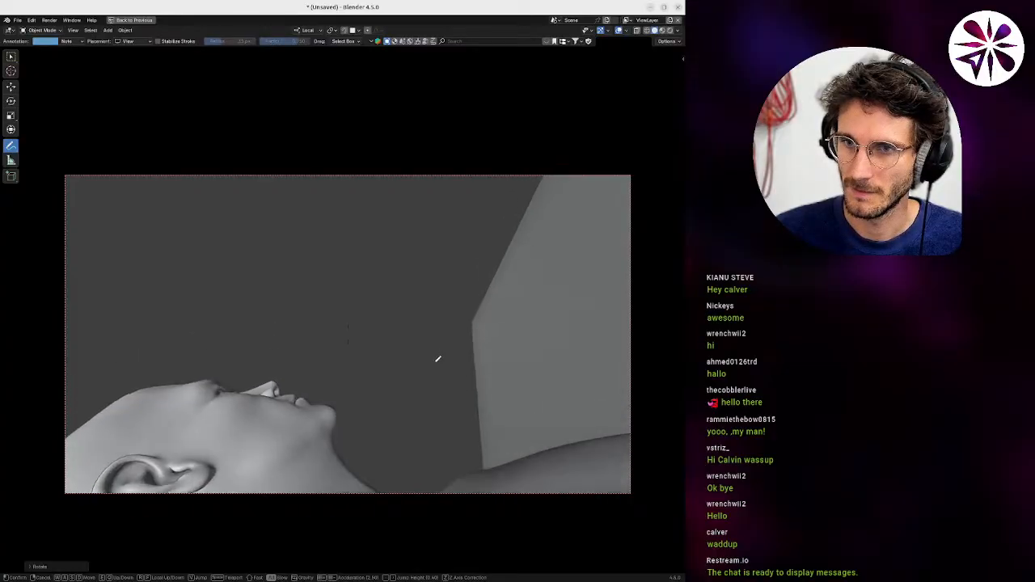
Fine-tune the camera with a trackball rotation and small moves, leaving open space above and ahead of the reclined face.
click(430, 363)
key(r)
key(r)
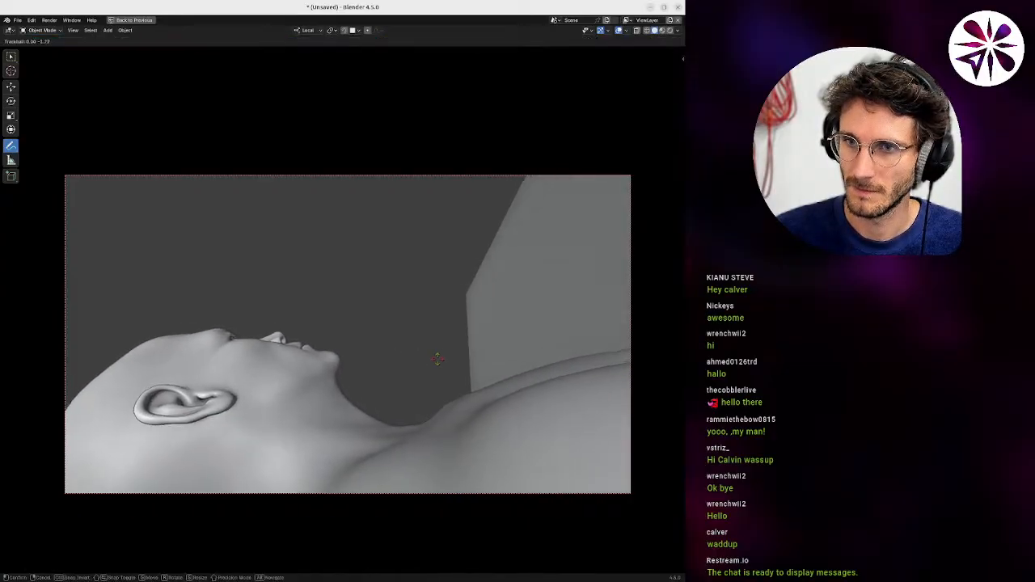
click(573, 350)
key(shift+grave)
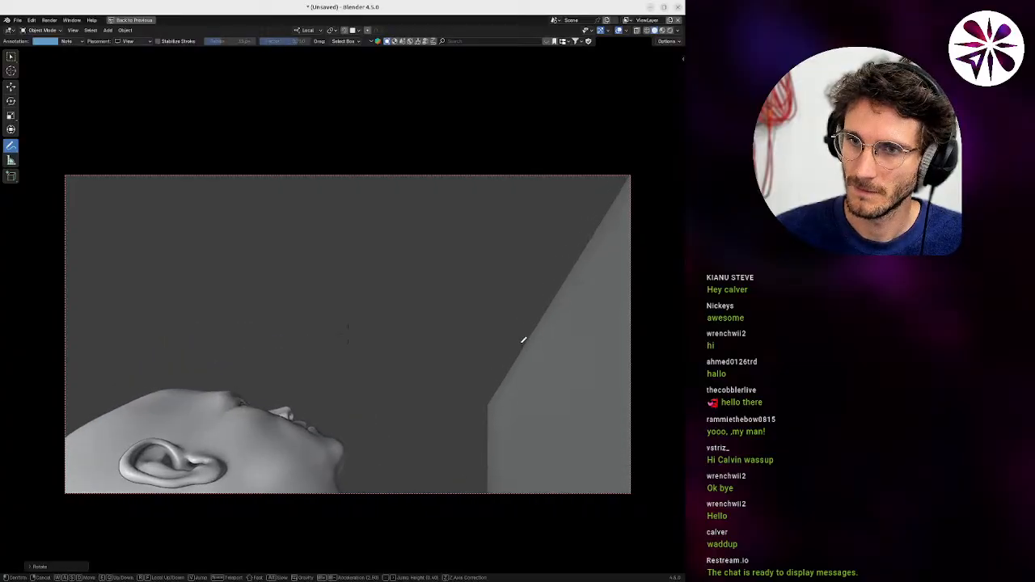
click(521, 338)
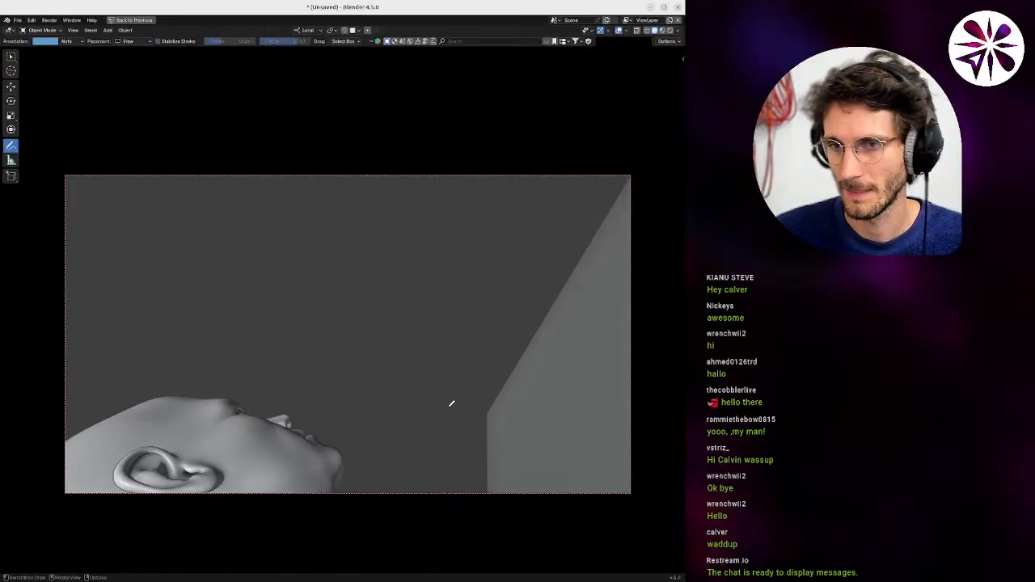
key(shift+grave)
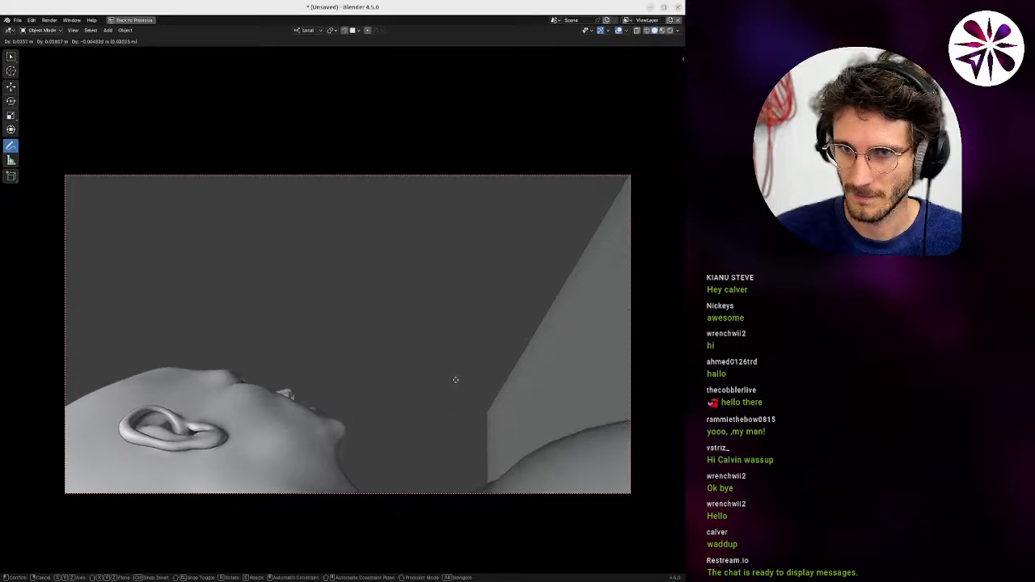
click(455, 372)
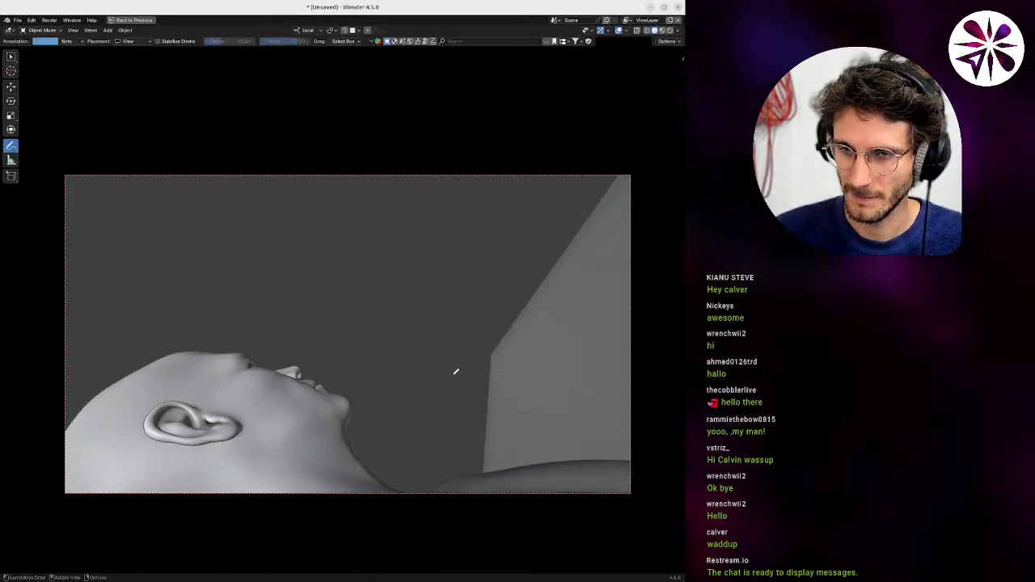
key(shift+grave)
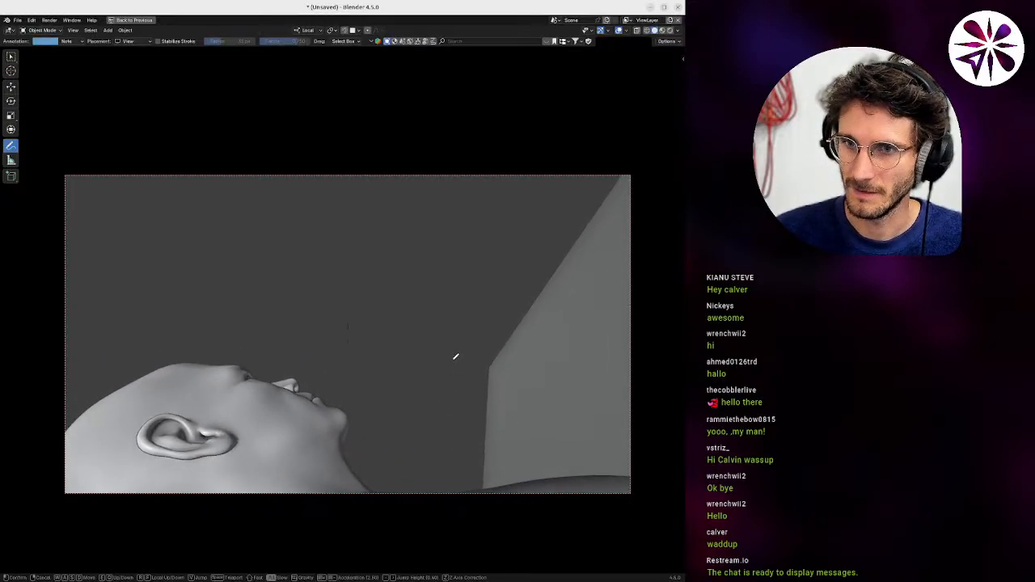
click(445, 360)
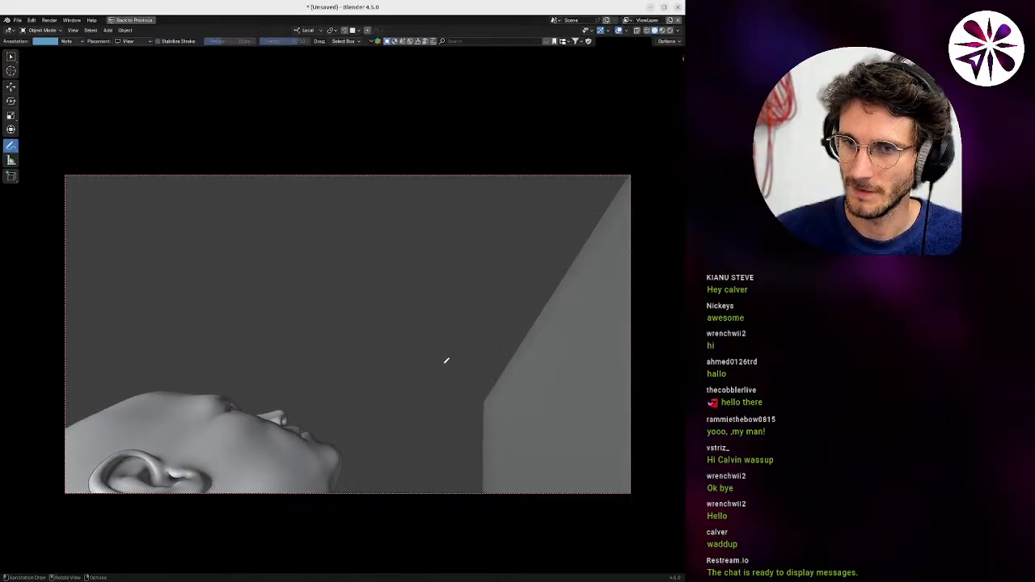
Annotate a wavy line running from above the forehead across the frame to the ground plane, redrawing the first attempt.
mouse_move(117, 336)
mouse_down()
mouse_move(383, 410)
mouse_move(546, 410)
mouse_up()
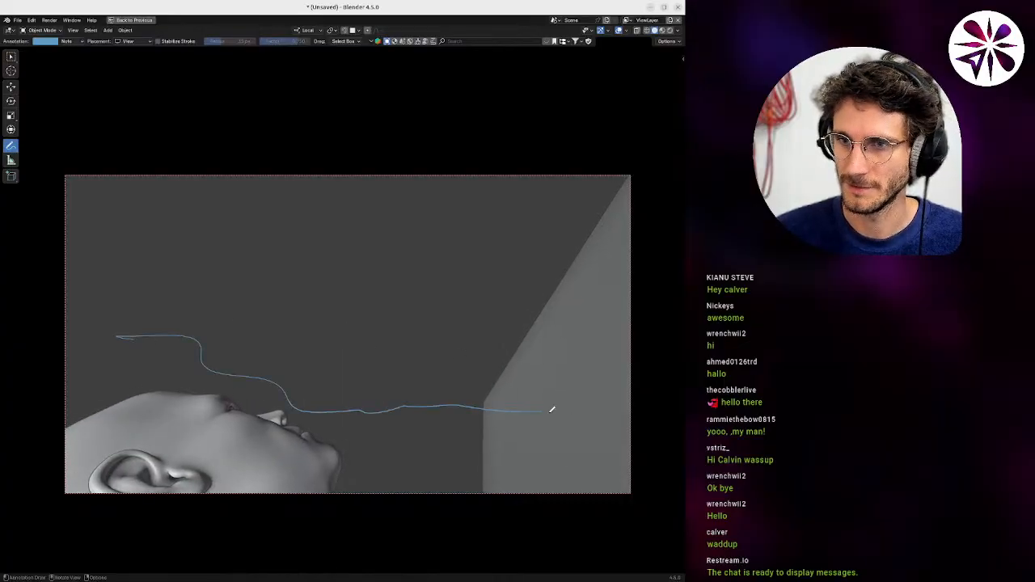
key(ctrl+z)
drag(91, 351, 515, 409)
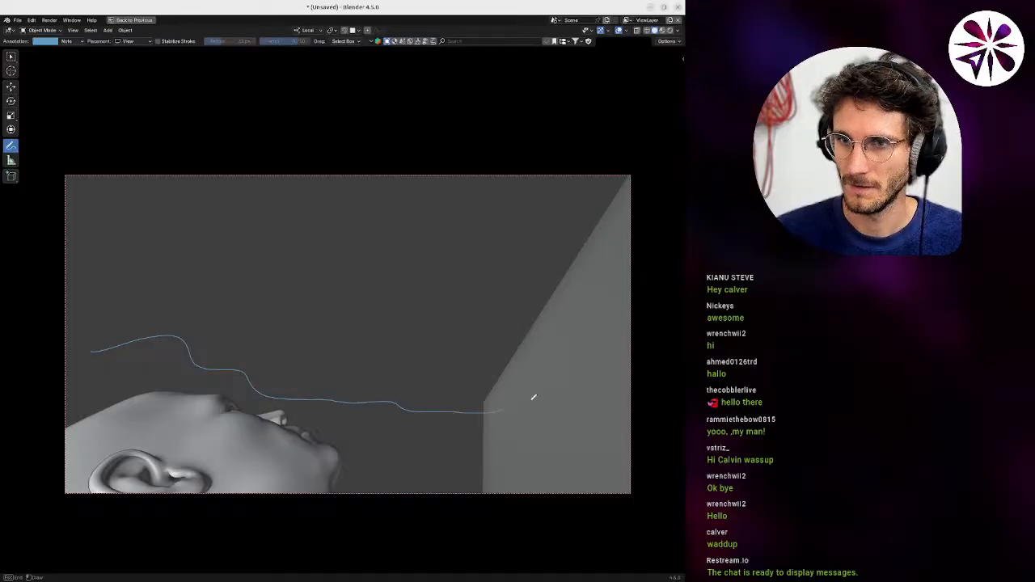
mouse_move(350, 365)
mouse_down()
mouse_move(448, 303)
mouse_move(446, 351)
mouse_up()
key(ctrl+z)
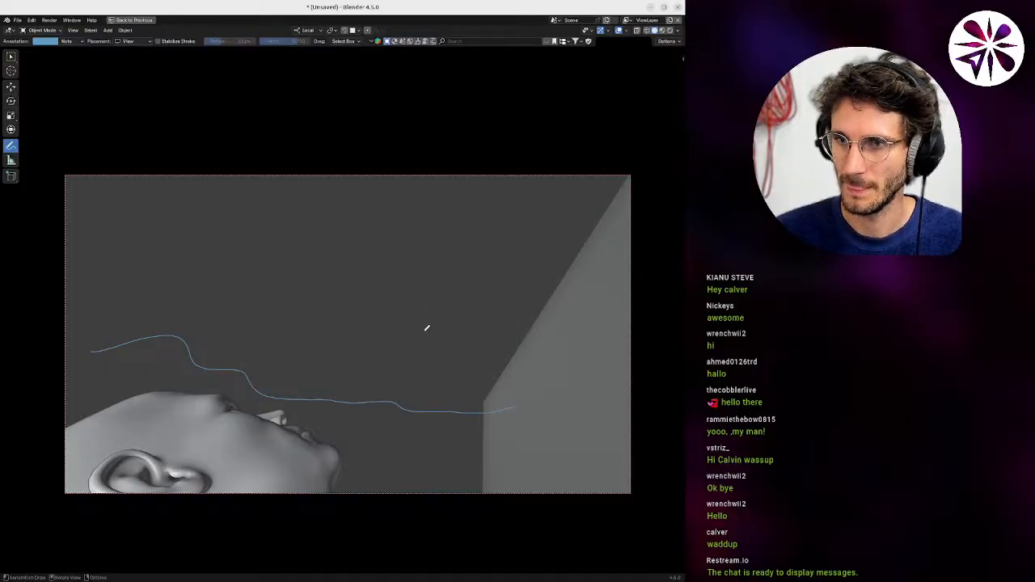
mouse_move(392, 376)
mouse_down()
mouse_move(474, 268)
mouse_move(534, 369)
mouse_up()
key(ctrl+z)
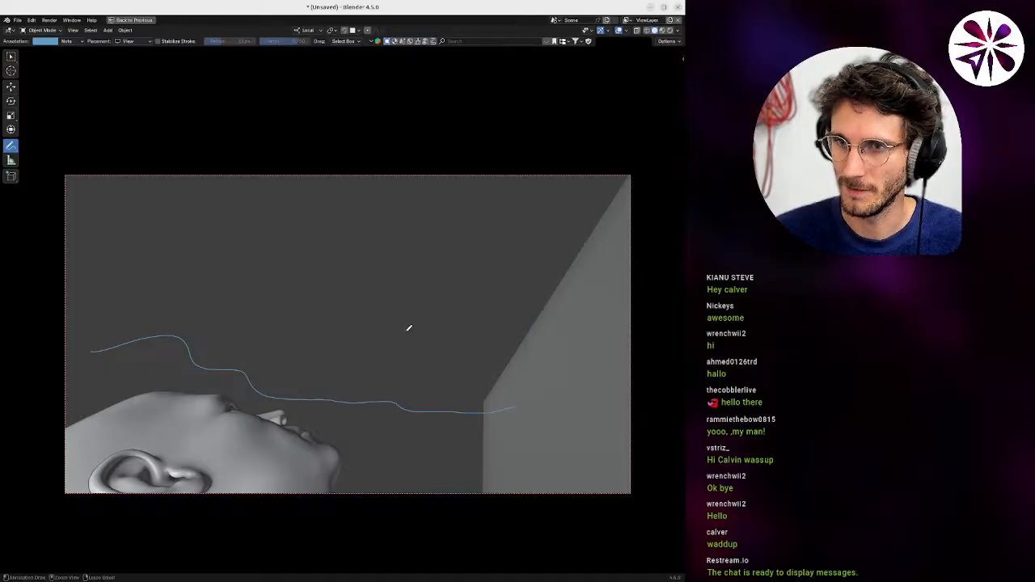
Draw a large cave-exit arch above the wavy line, with irregular rock lines spreading outward around it.
mouse_move(367, 385)
mouse_down()
mouse_move(406, 310)
mouse_move(558, 372)
mouse_up()
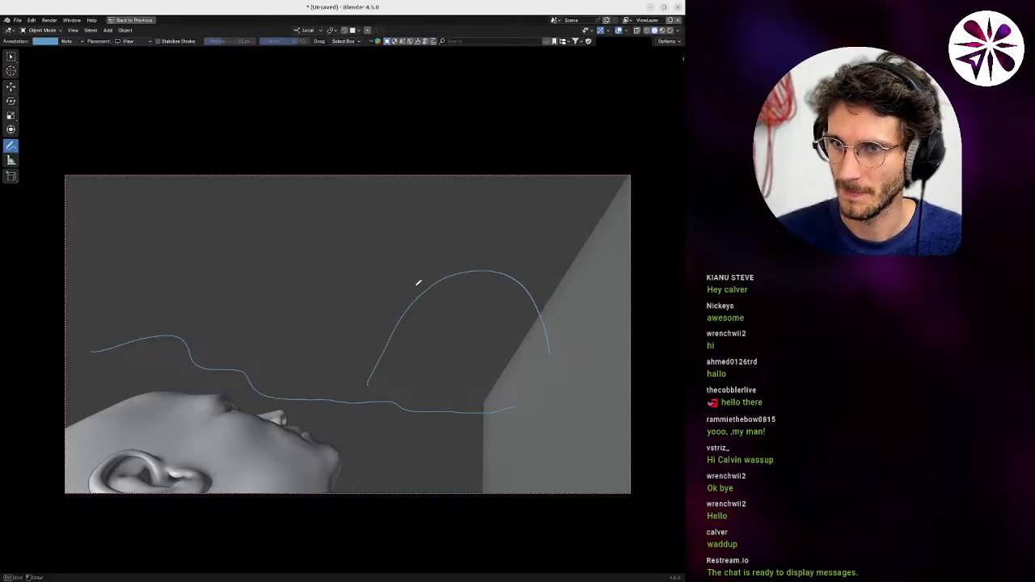
drag(415, 296, 419, 185)
mouse_move(492, 265)
mouse_down()
mouse_move(543, 229)
mouse_move(606, 240)
mouse_up()
mouse_move(550, 327)
mouse_down()
mouse_move(606, 361)
mouse_move(506, 422)
mouse_up()
drag(515, 410, 646, 419)
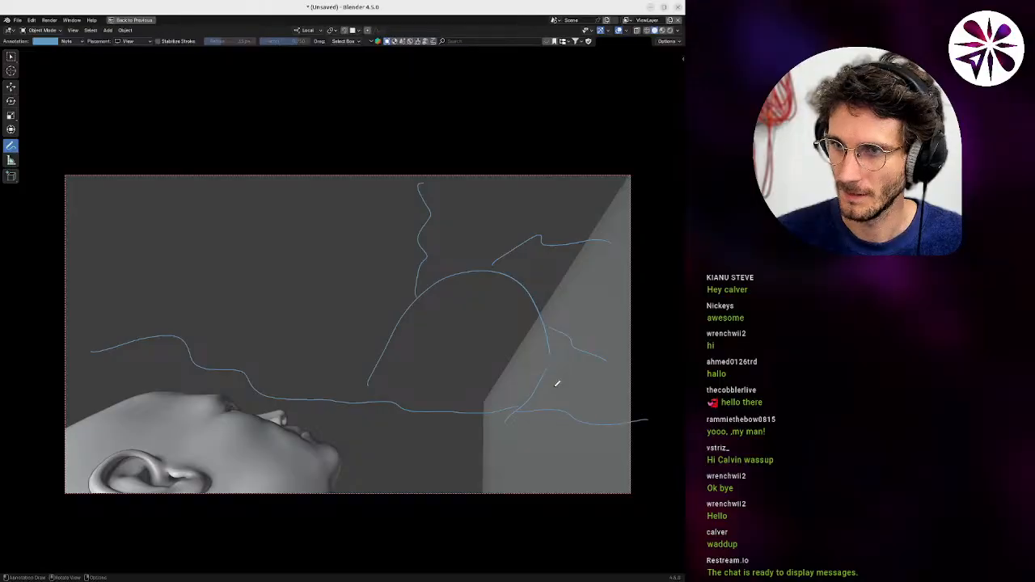
drag(388, 307, 312, 217)
drag(338, 316, 230, 286)
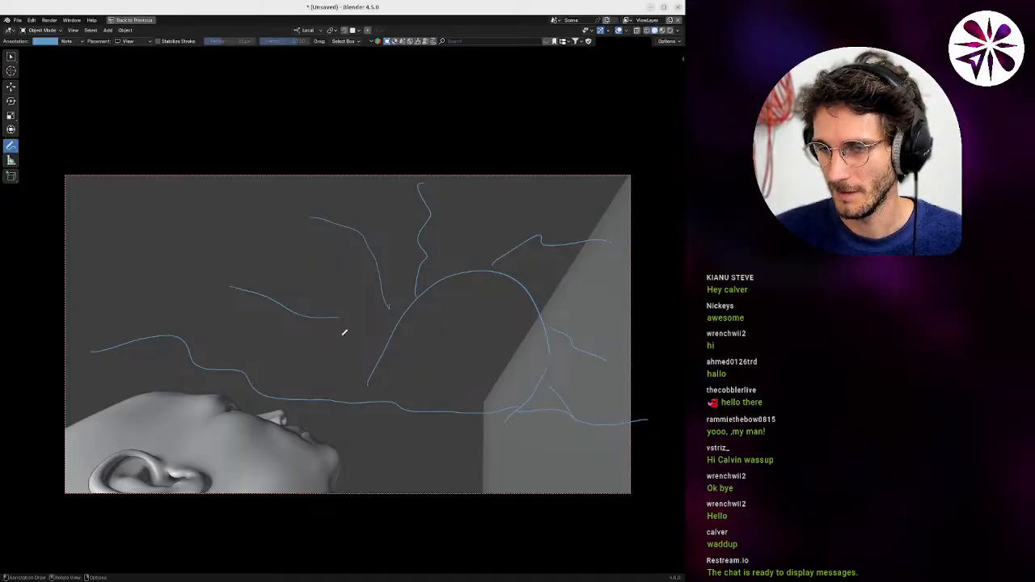
Nudge the camera so the reclined head rises slightly and its face meets the annotated wavy line.
key(shift+grave)
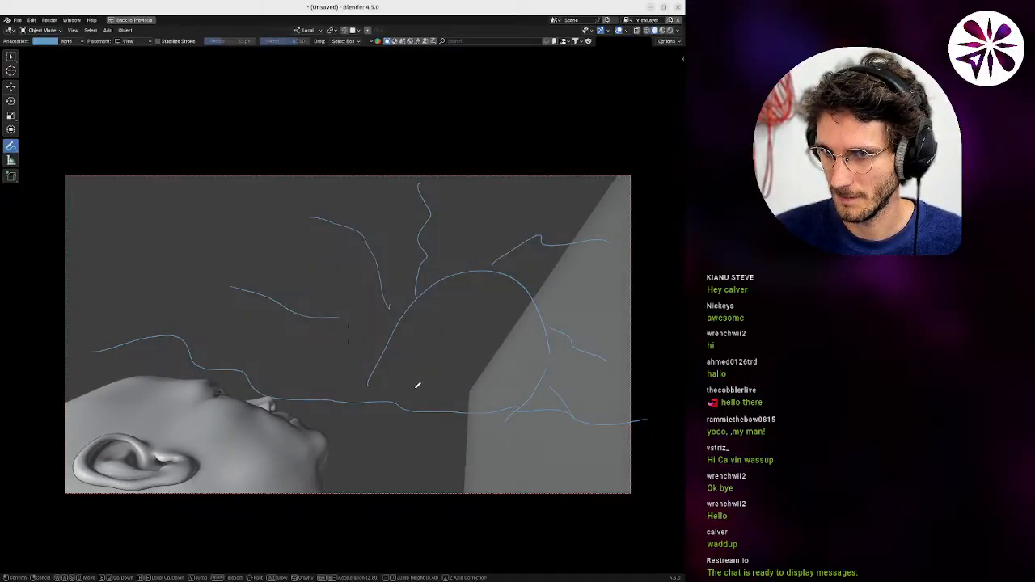
click(423, 387)
key(shift+grave)
click(413, 386)
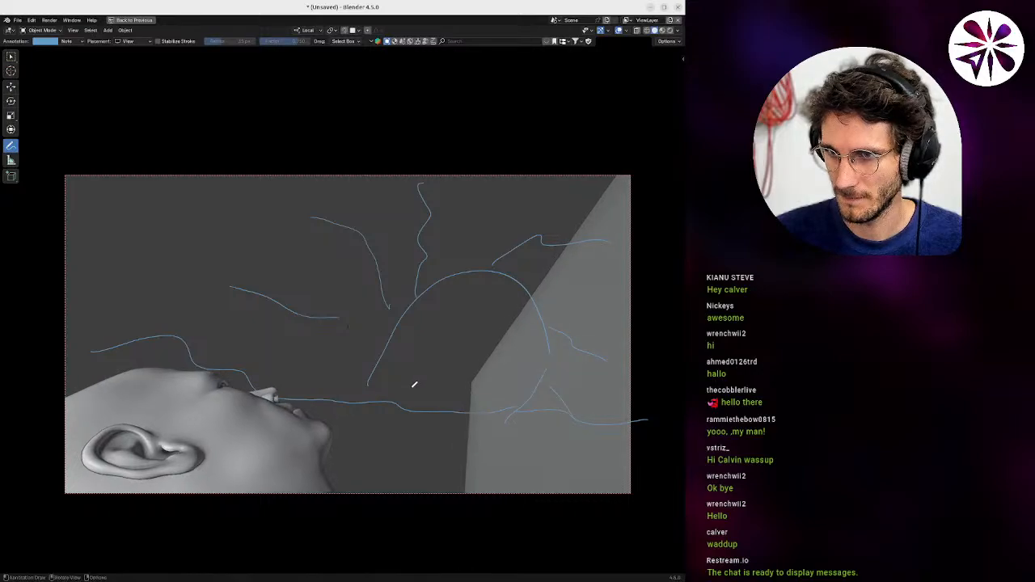
key(shift+grave)
click(419, 382)
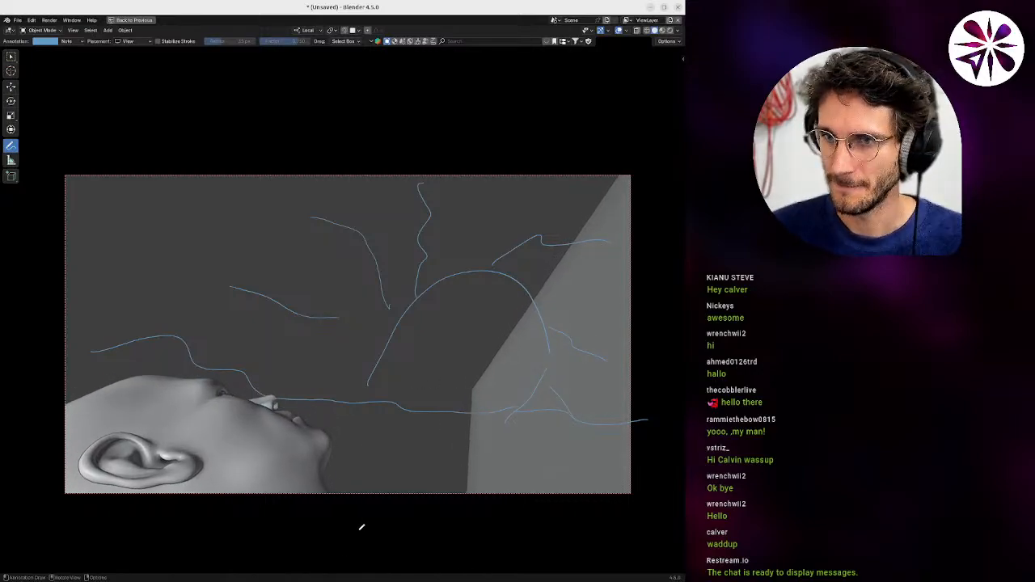
key(shift+grave)
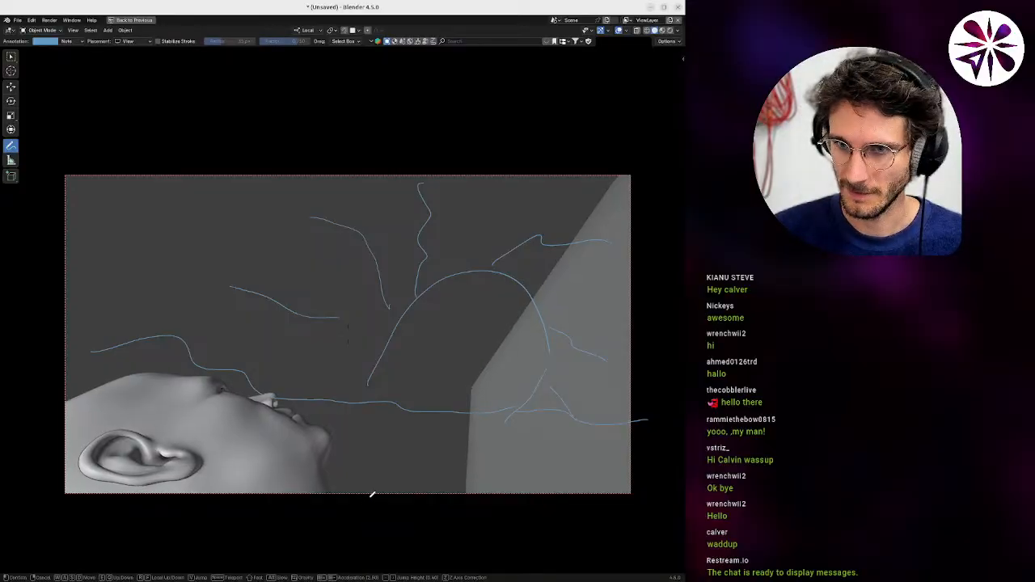
click(380, 462)
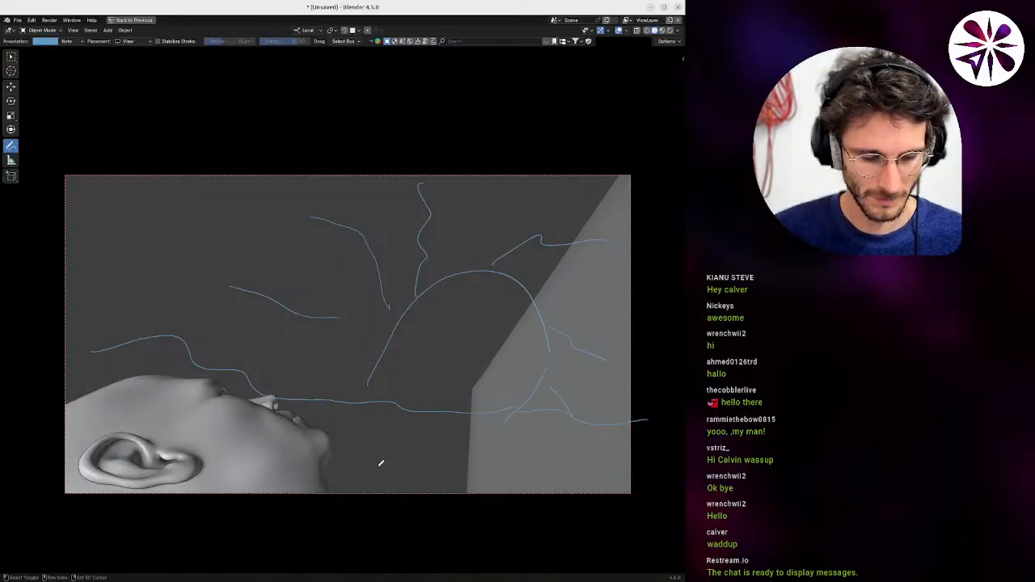
key(shift+grave)
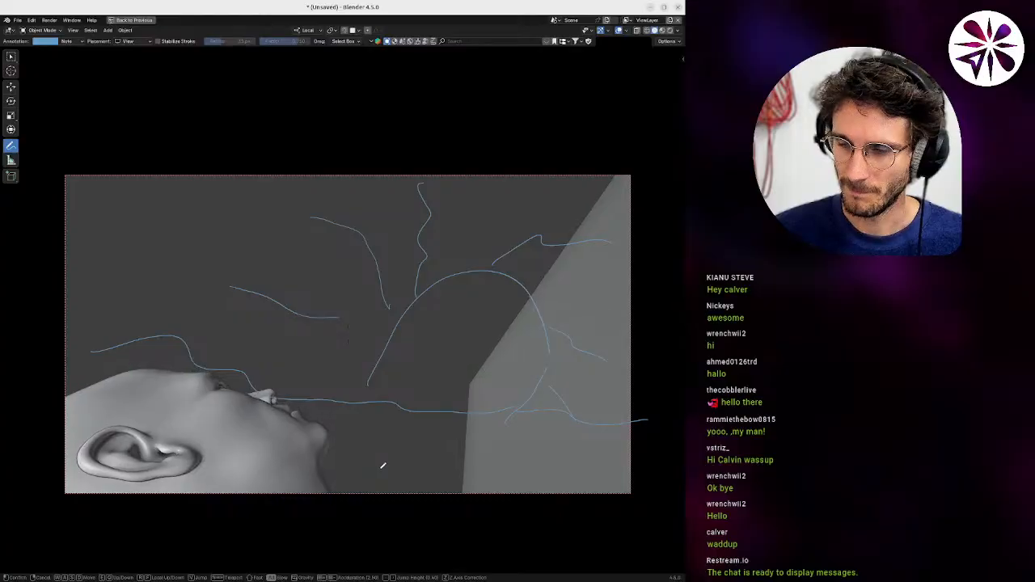
key(alt+w)
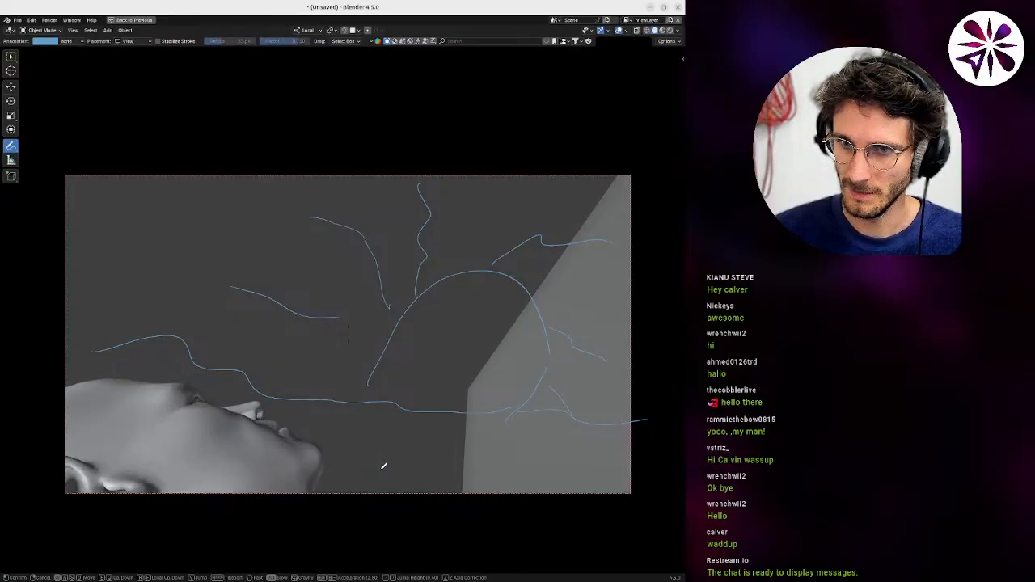
key(alt+s)
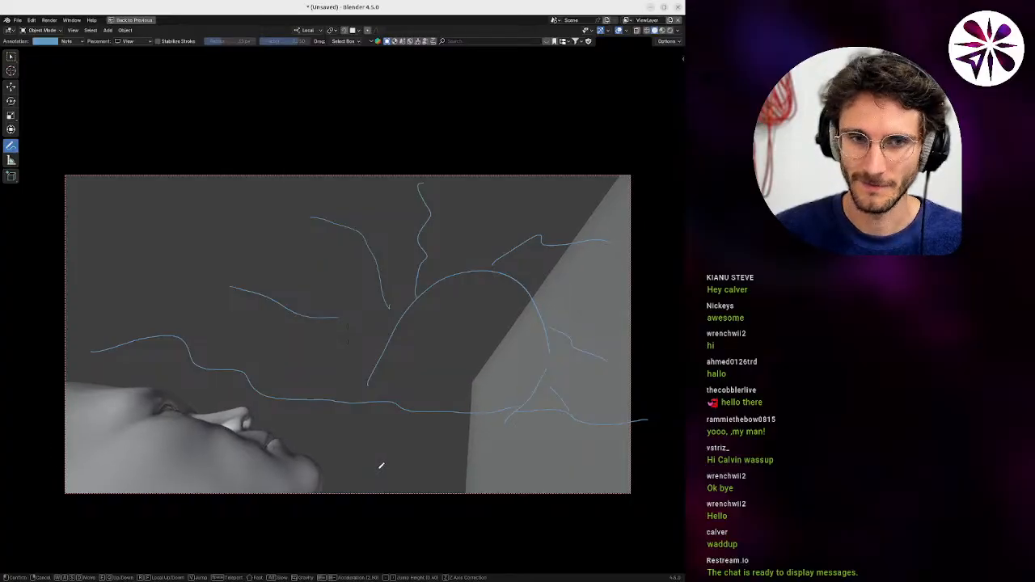
key(s)
click(381, 466)
Capture a screenshot of the annotated camera frame and switch to the 01.19 Looking back at Cave Exit task in ClickUp.
key(Print)
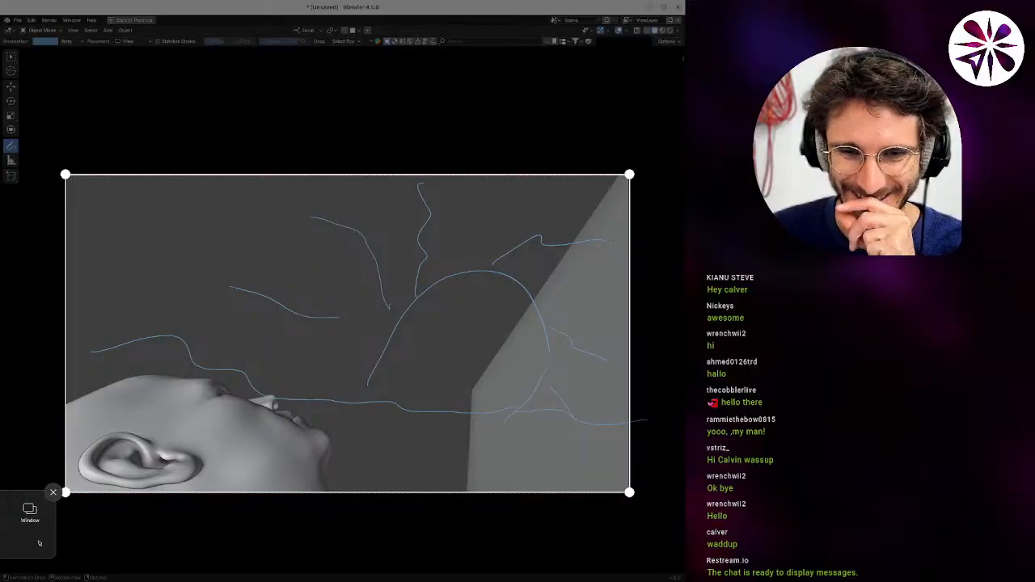
click(1, 543)
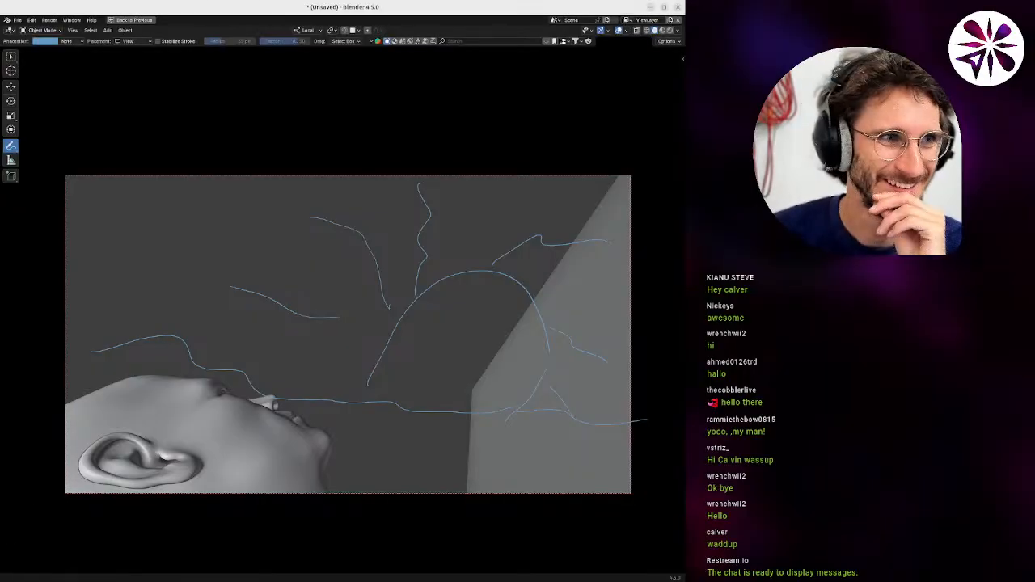
key(alt+Tab)
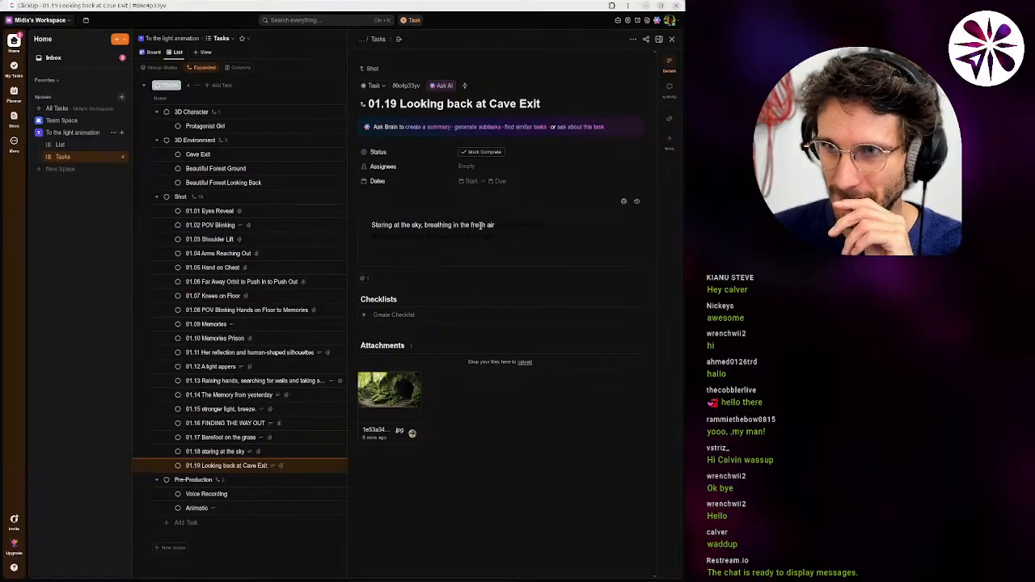
Replace the task description with "She slowly sits up, looking back at the cave." and reset its text colour.
click(504, 235)
drag(505, 235, 538, 226)
key(BackSpace)
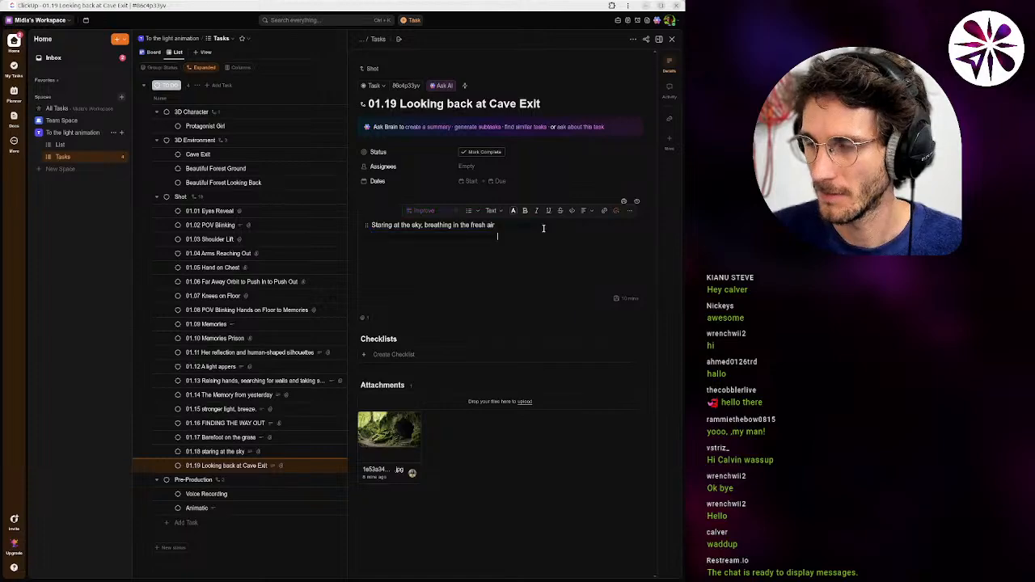
triple_click(491, 224)
key(BackSpace)
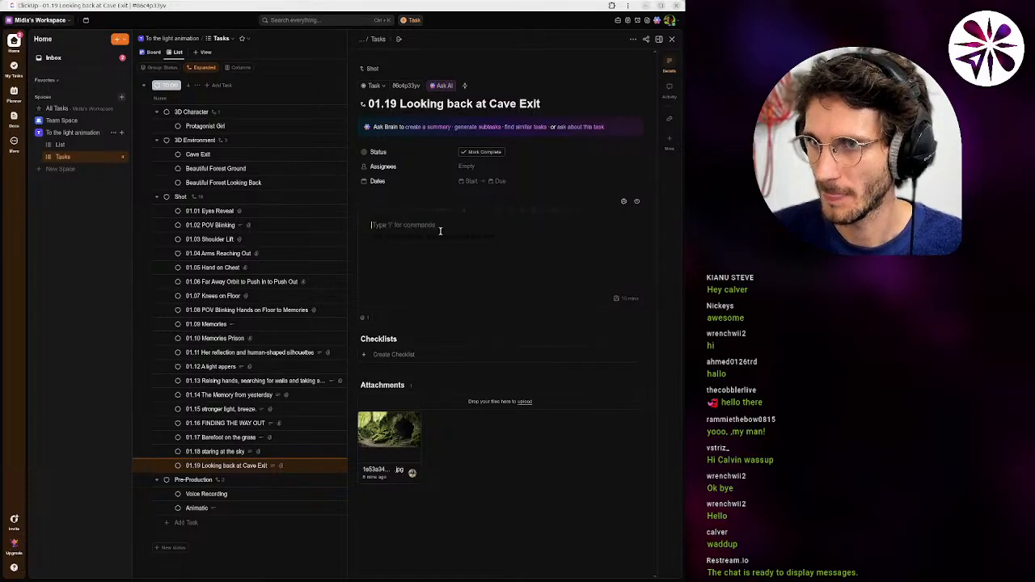
click(482, 226)
key(Delete)
drag(515, 230, 381, 219)
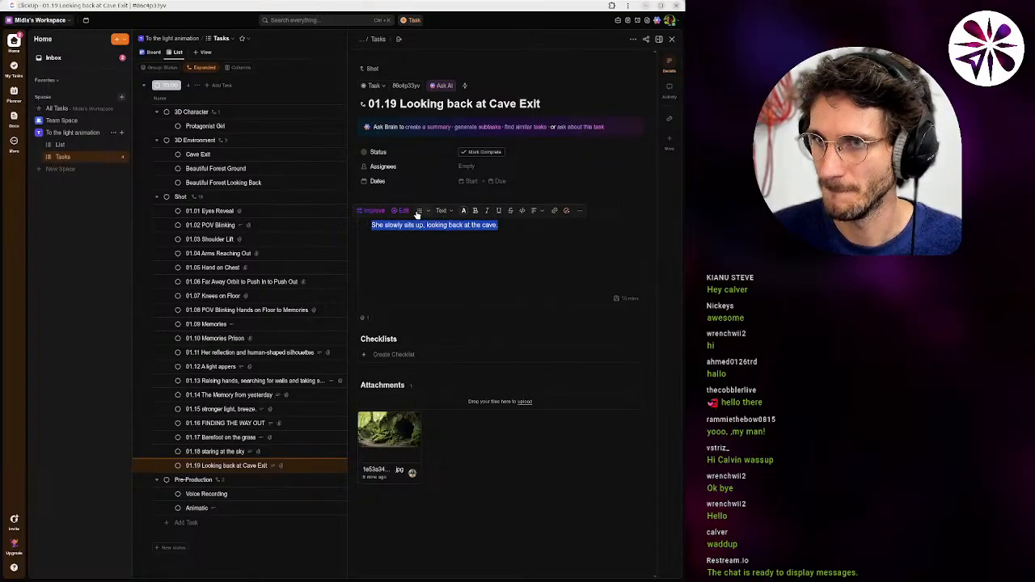
click(463, 212)
click(569, 240)
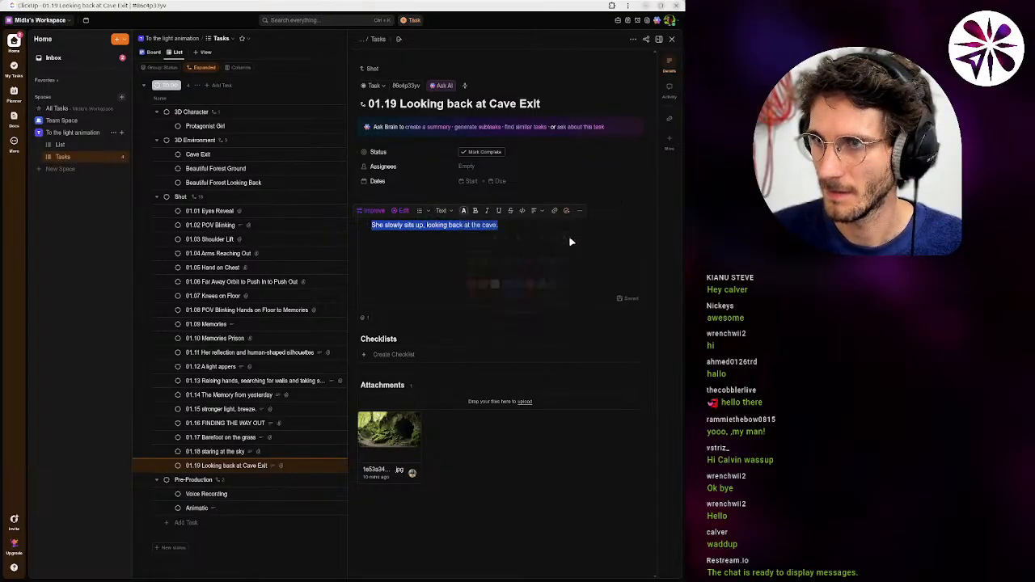
Paste the captured camera frame below the 01.19 description and check it against the Blender view.
click(481, 240)
key(ctrl+v)
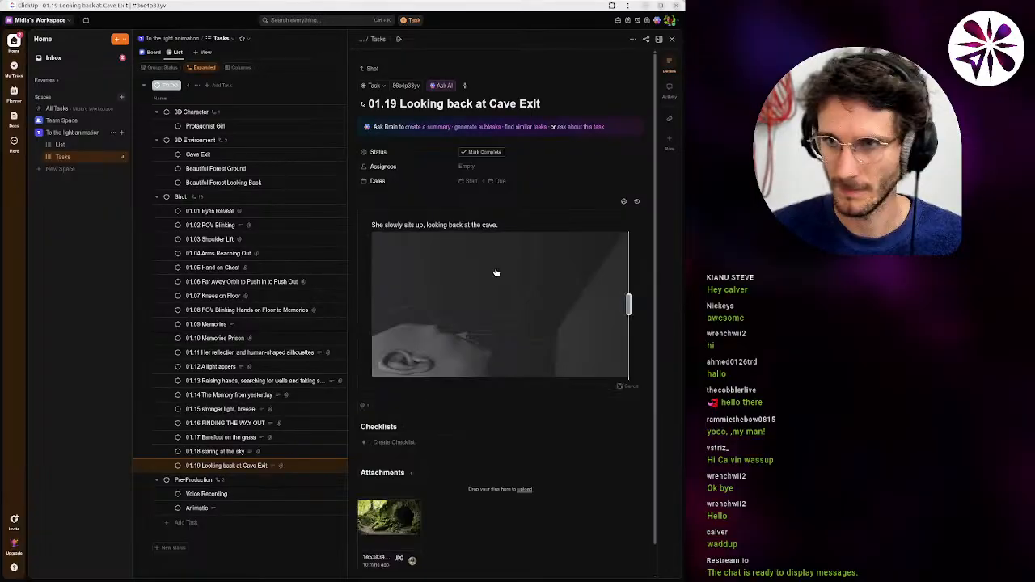
key(alt+Tab)
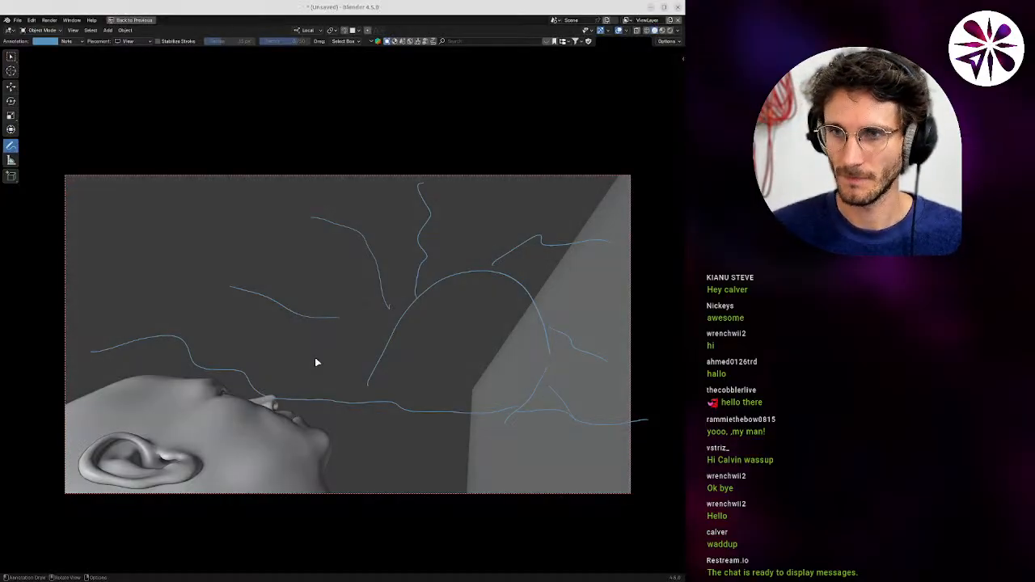
key(alt+Tab)
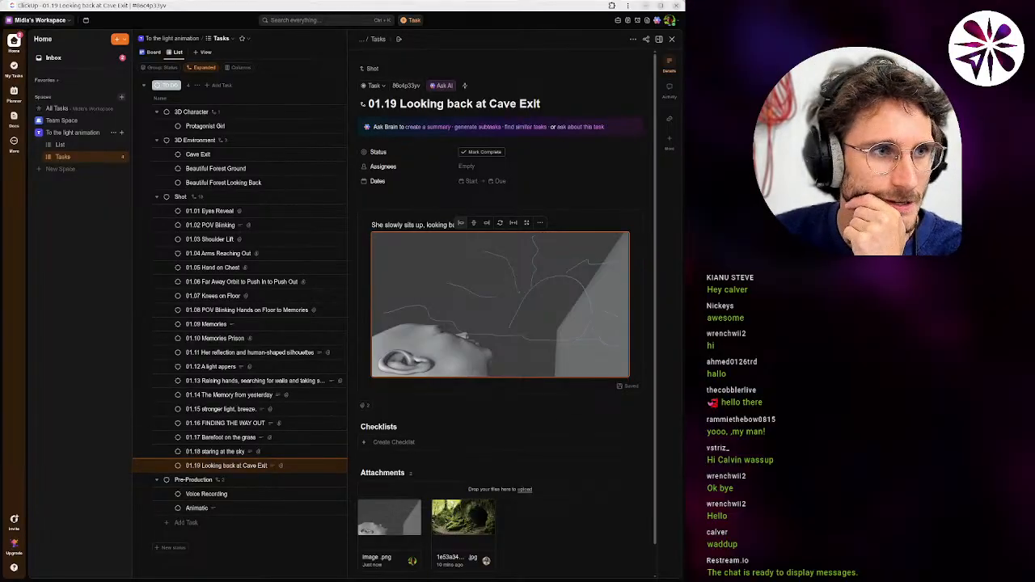
Switch to the story PDF and read the final scene, THE OUTSIDE WORLD, on page 8.
key(alt+Tab)
scroll(320, 323, down, 2)
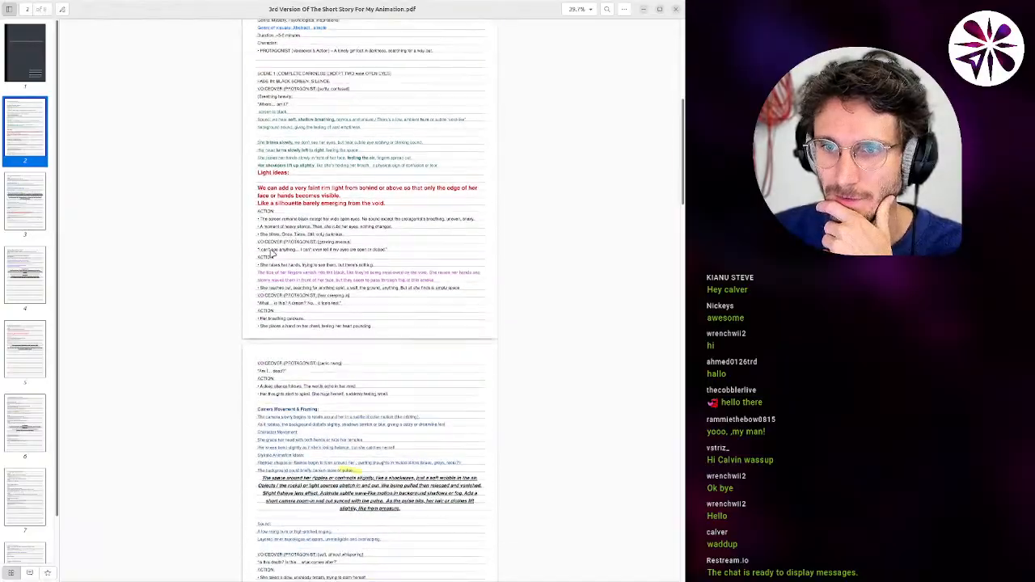
scroll(273, 253, down, 1)
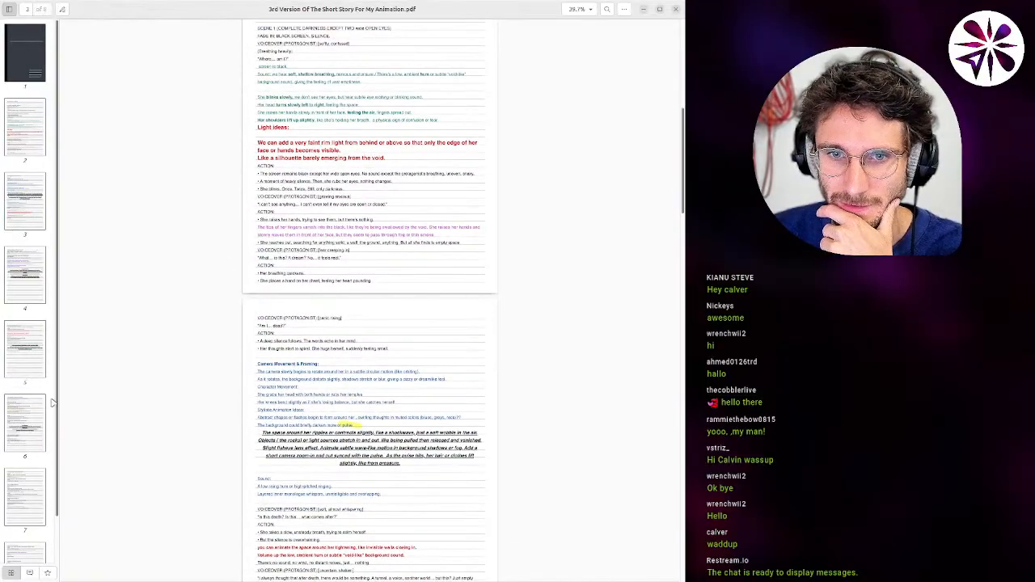
scroll(32, 405, down, 2)
click(39, 525)
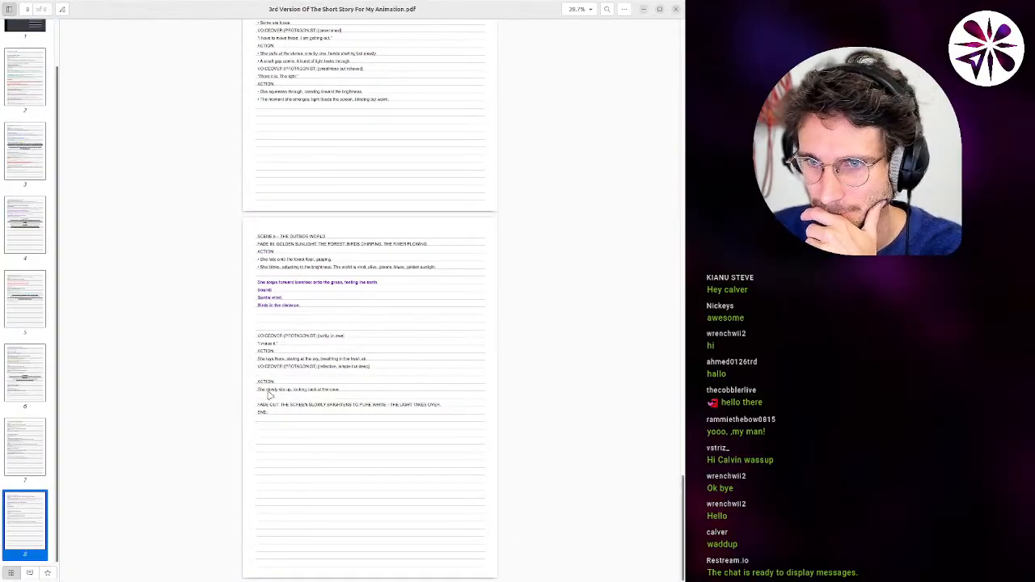
scroll(230, 420, up, 1)
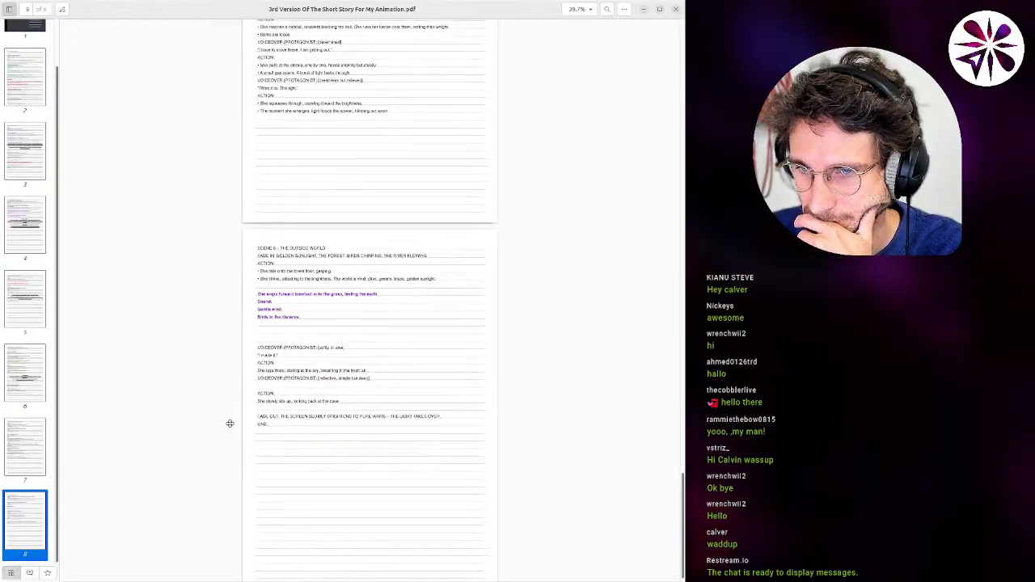
scroll(243, 388, down, 1)
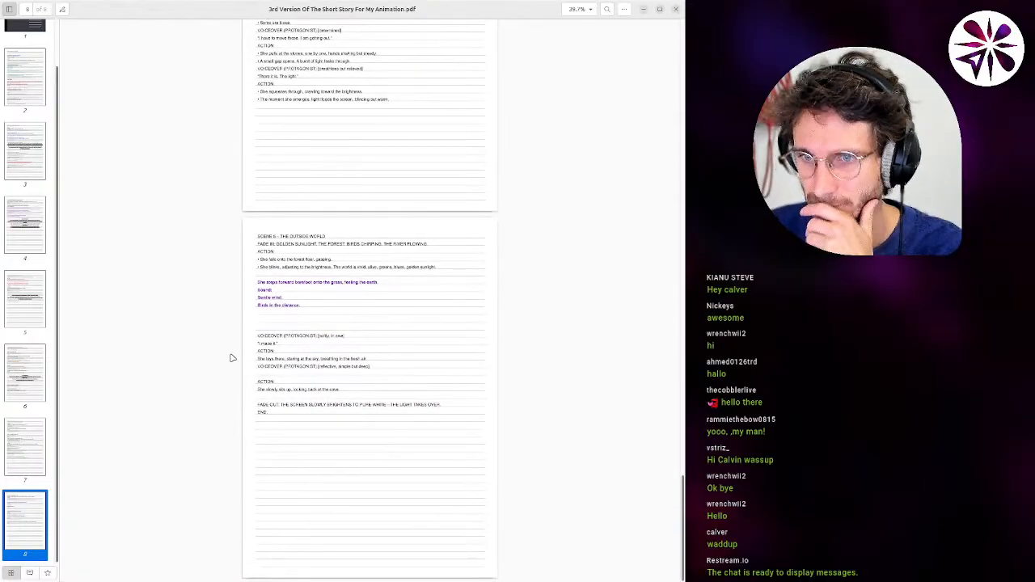
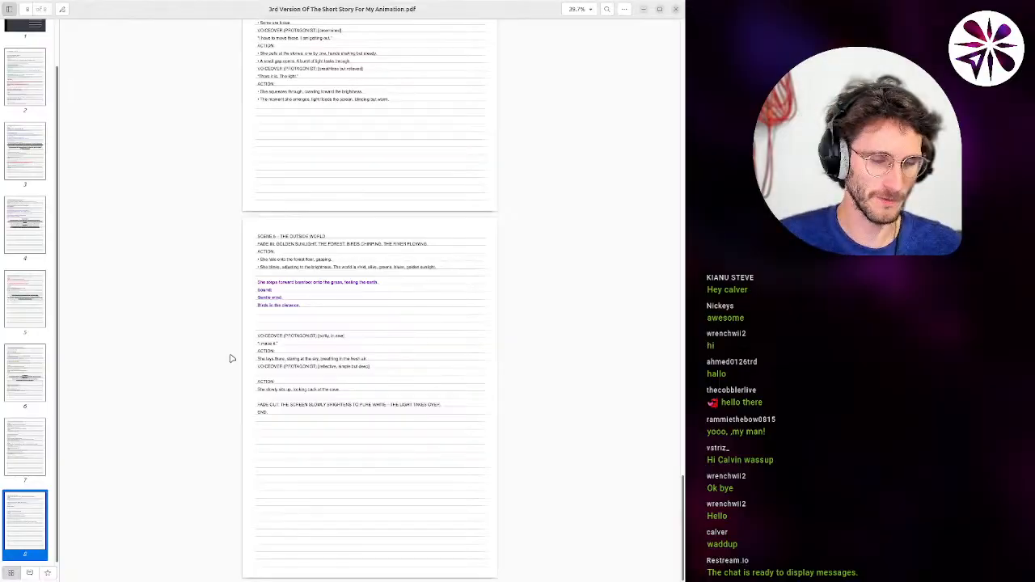
Return to ClickUp and compare shots 01.17 Barefoot on the grass, 01.18 staring at the sky and 01.19 Looking back at Cave Exit.
key(alt+Tab)
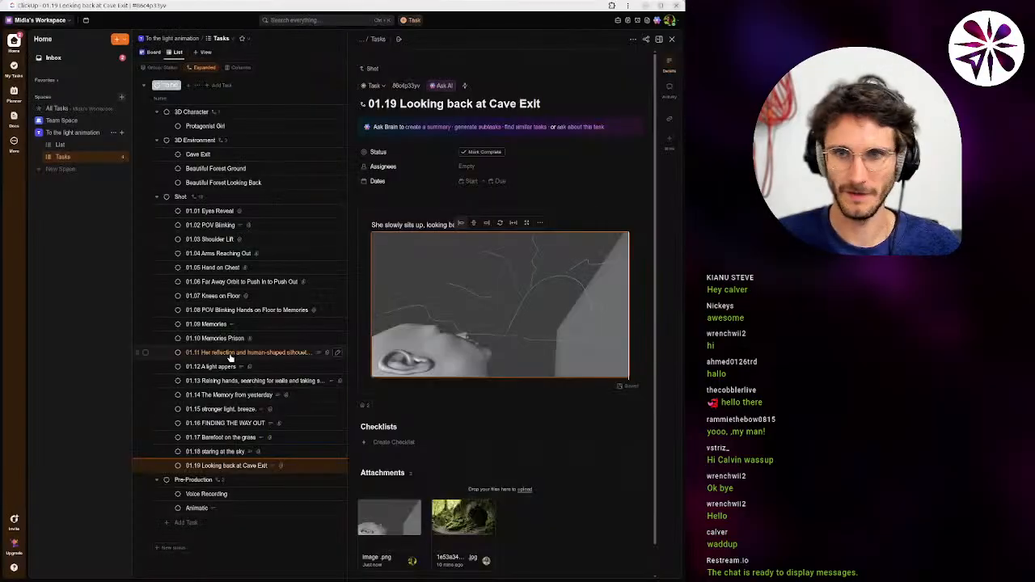
click(230, 438)
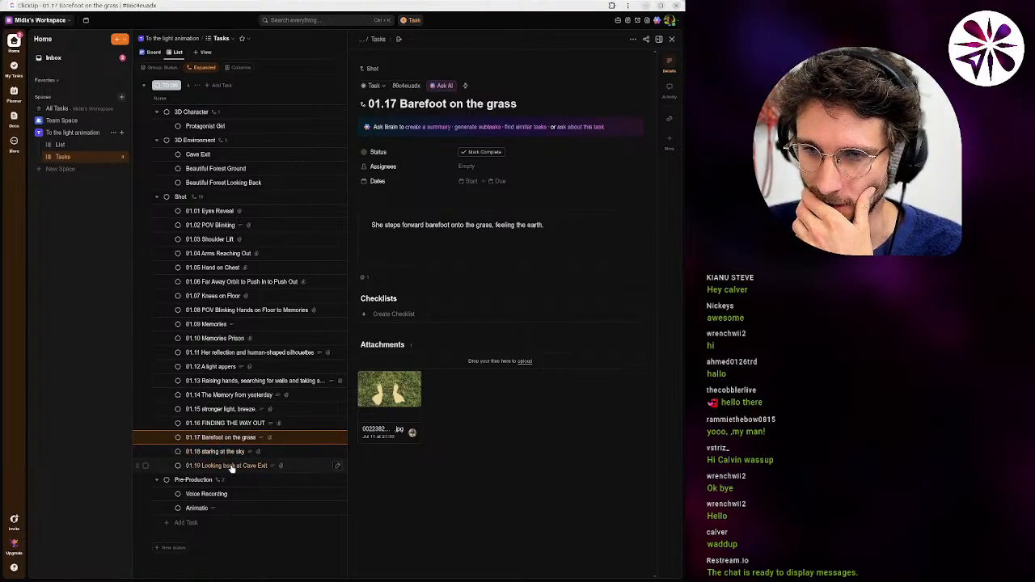
click(236, 466)
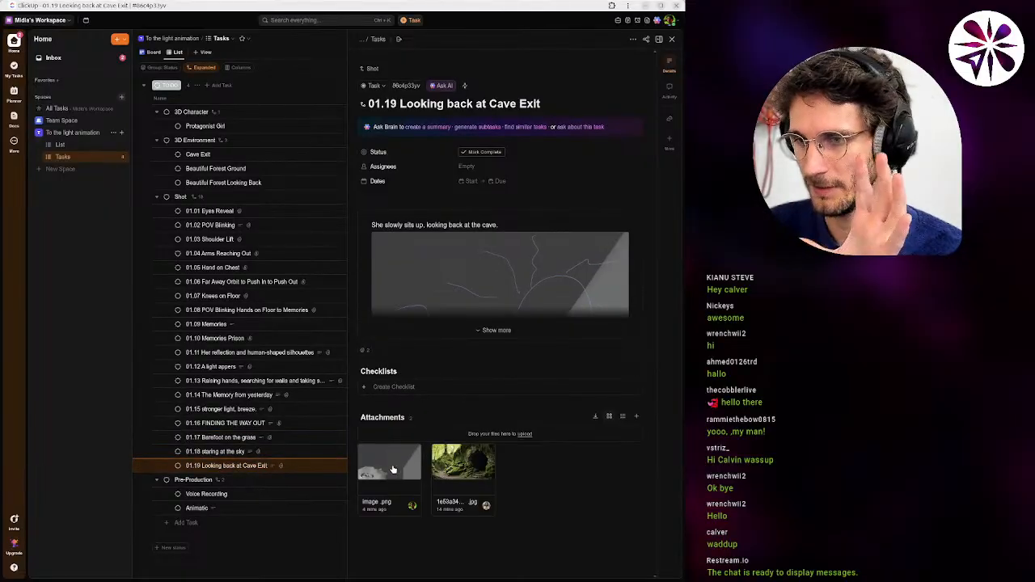
click(483, 332)
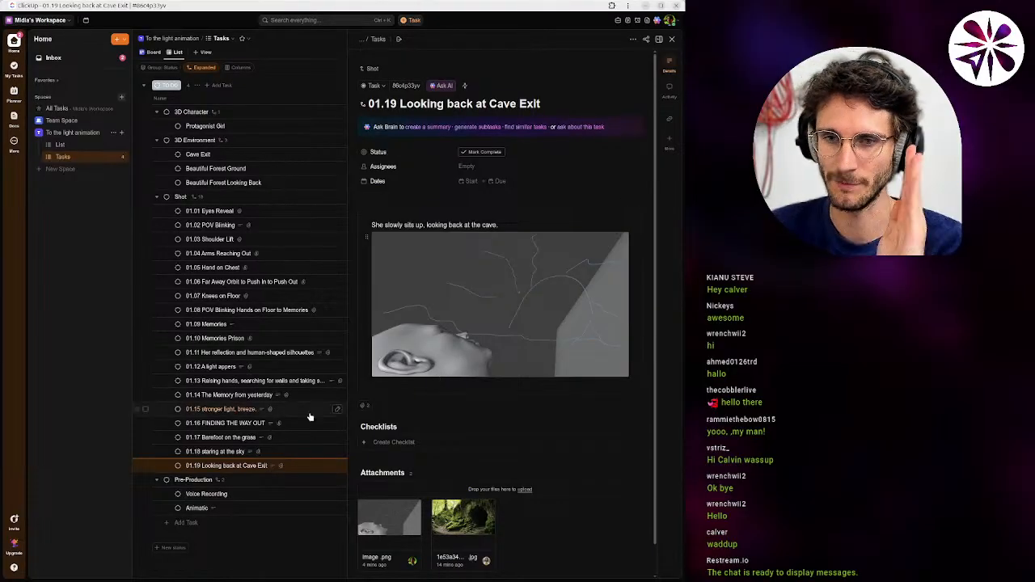
click(220, 453)
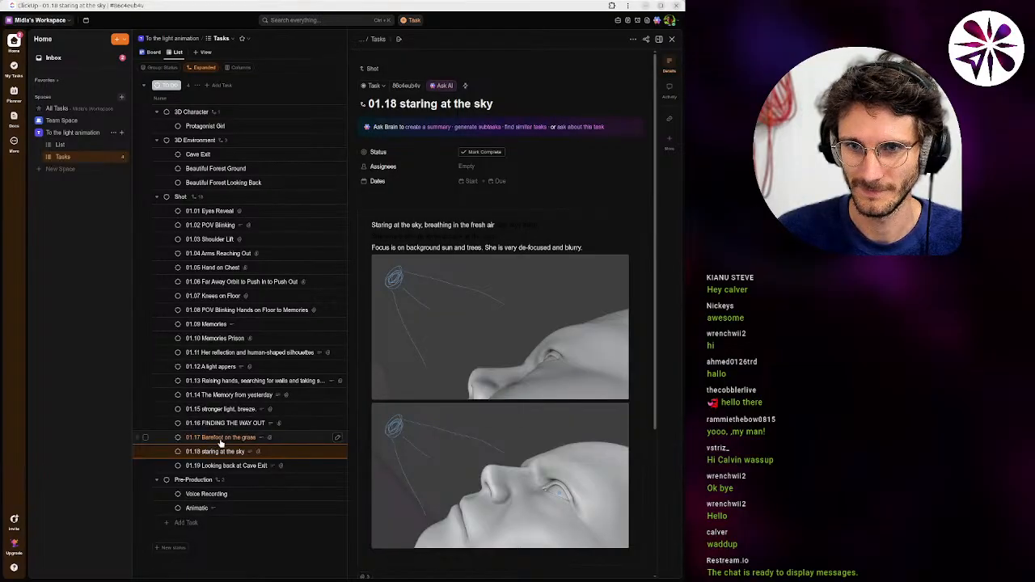
click(222, 441)
click(226, 467)
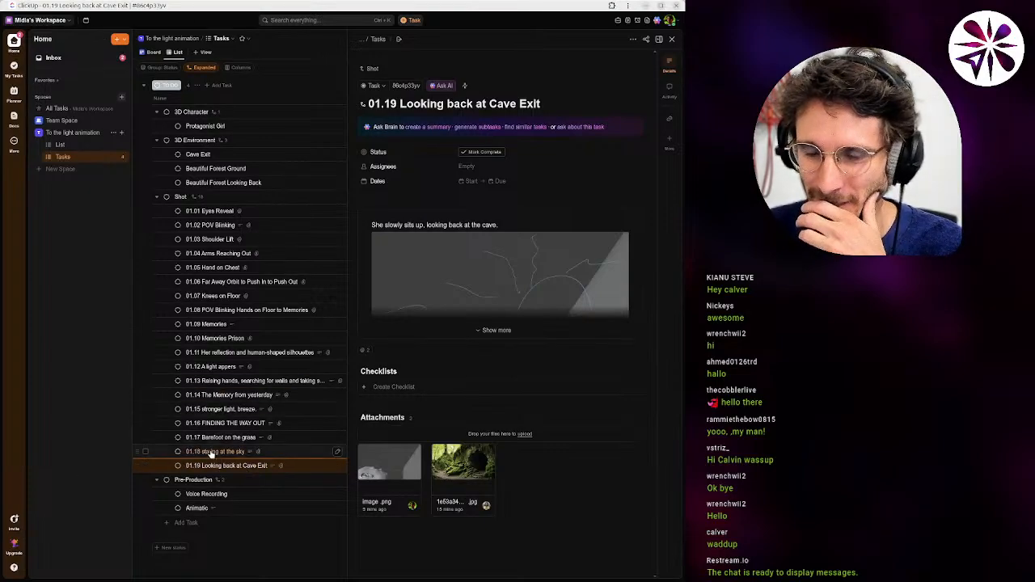
Review the shot tasks from 01.18 staring at the sky back to 01.07 Knees on Floor, plus 01.01 Eyes Reveal, and open the Animatic task.
click(224, 451)
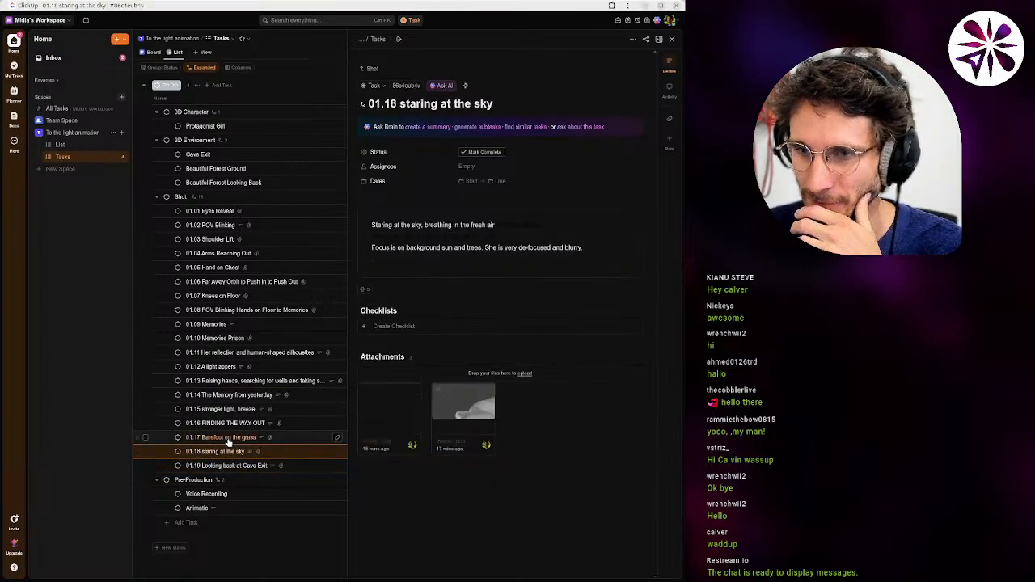
click(232, 438)
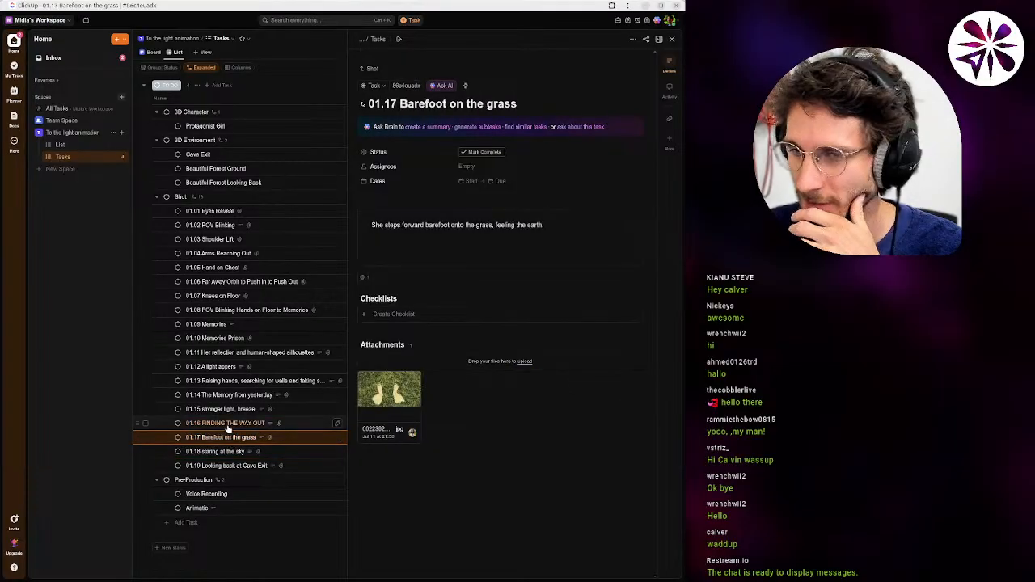
click(228, 425)
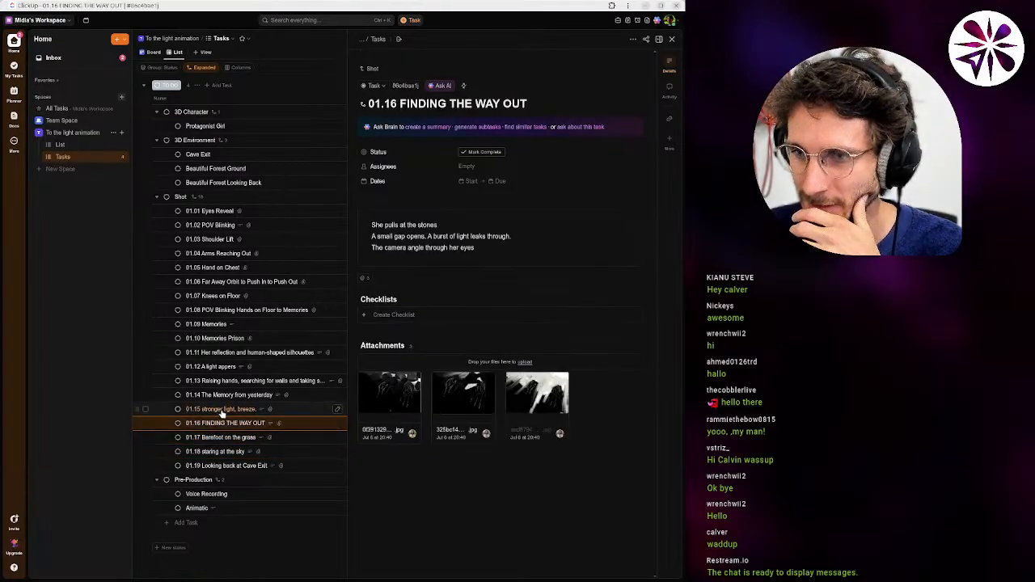
click(218, 410)
click(227, 396)
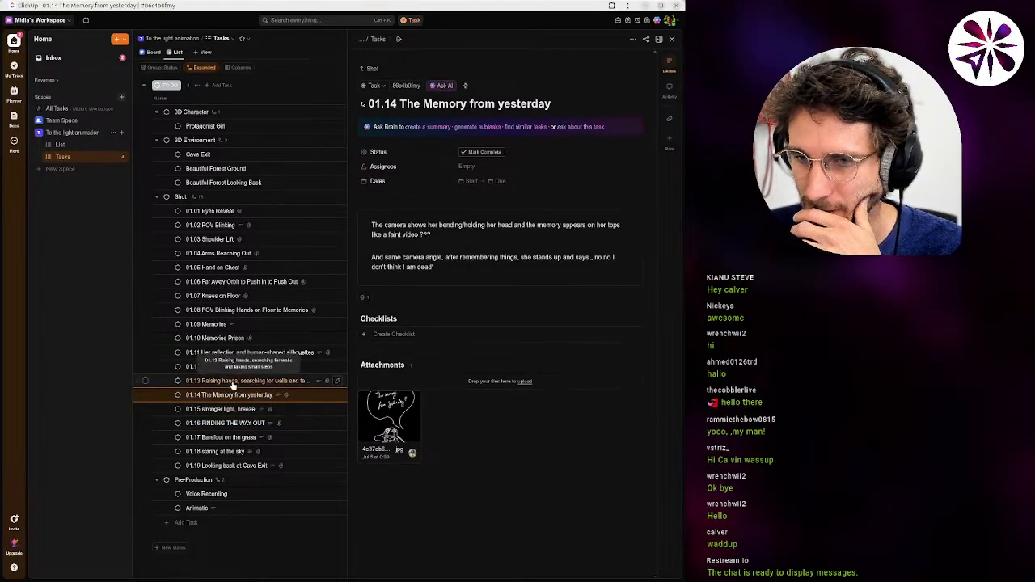
click(231, 382)
click(217, 368)
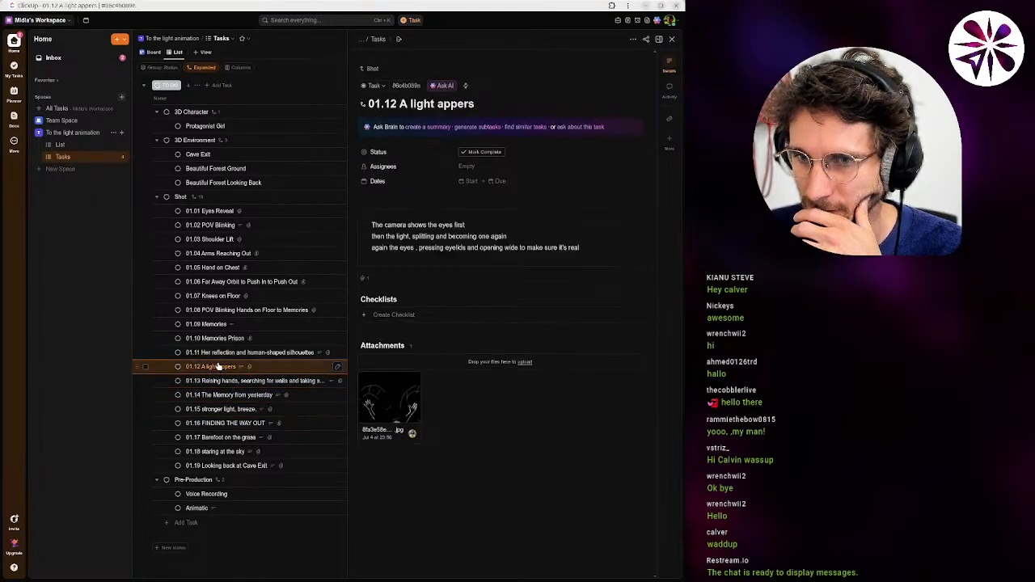
click(223, 352)
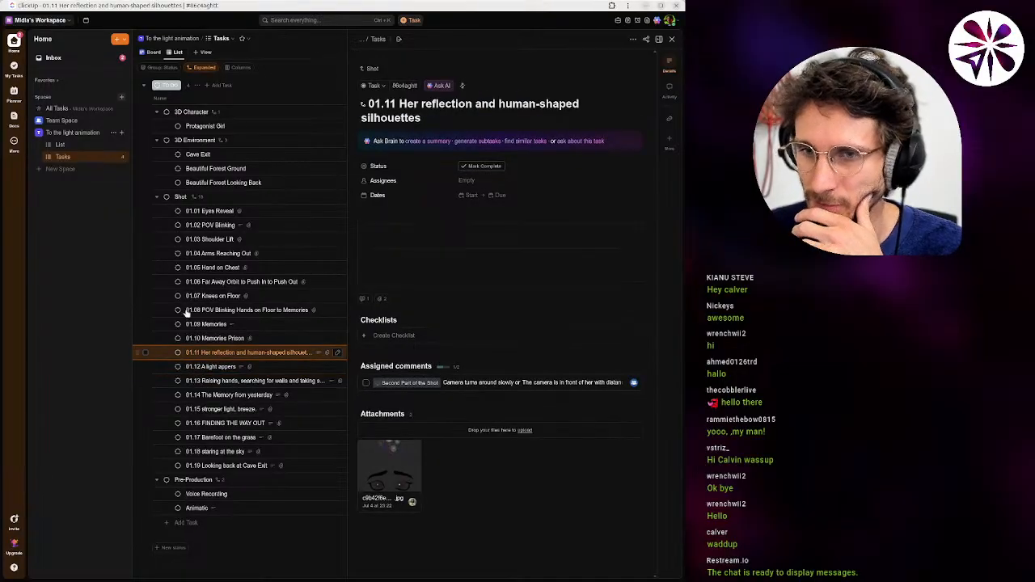
click(207, 338)
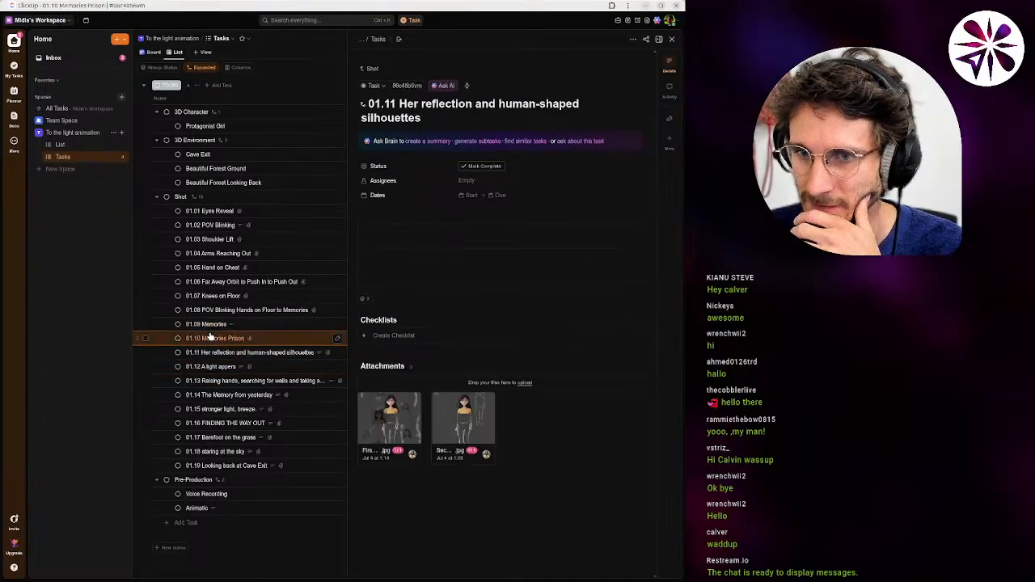
click(209, 324)
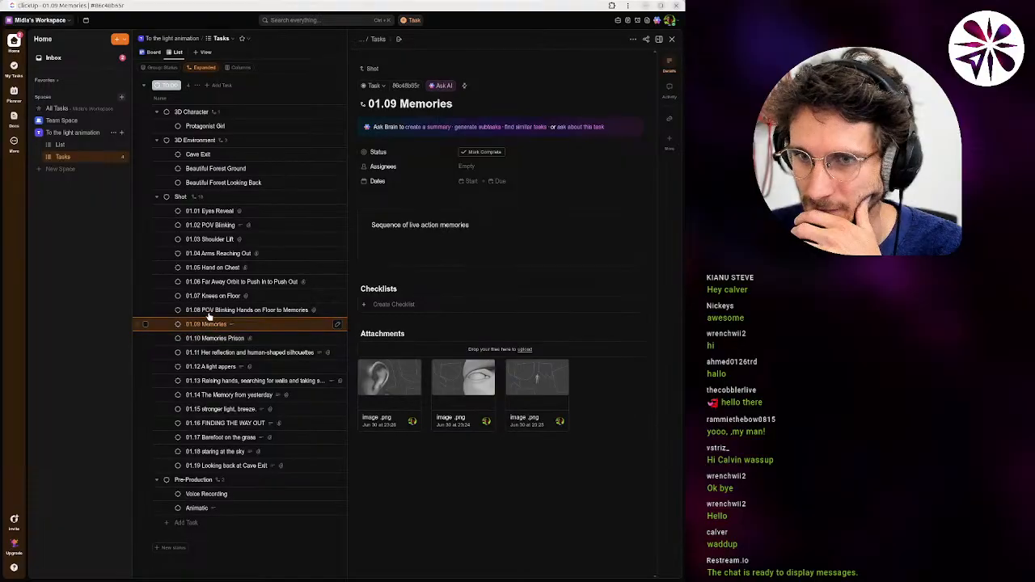
click(209, 311)
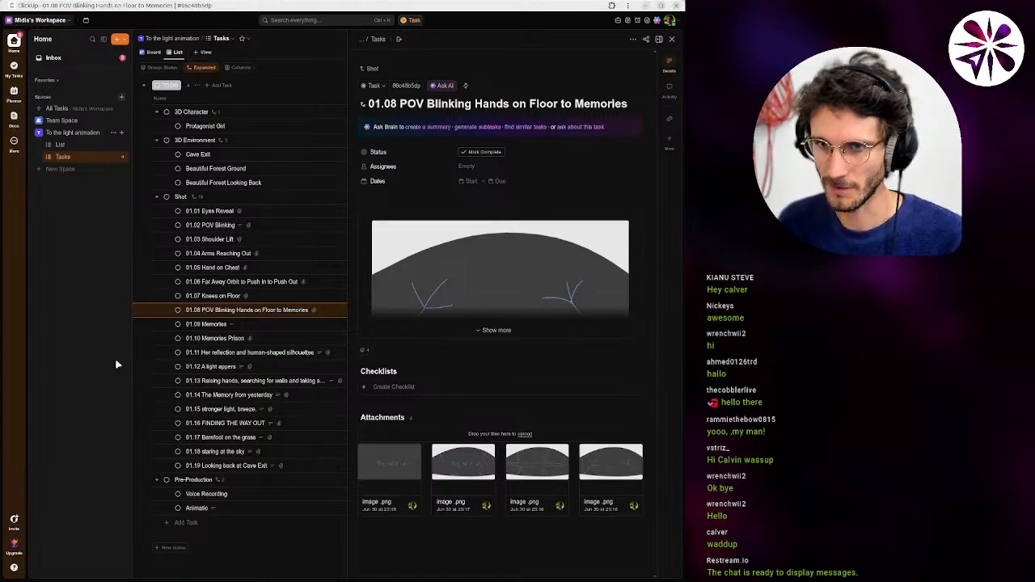
click(212, 296)
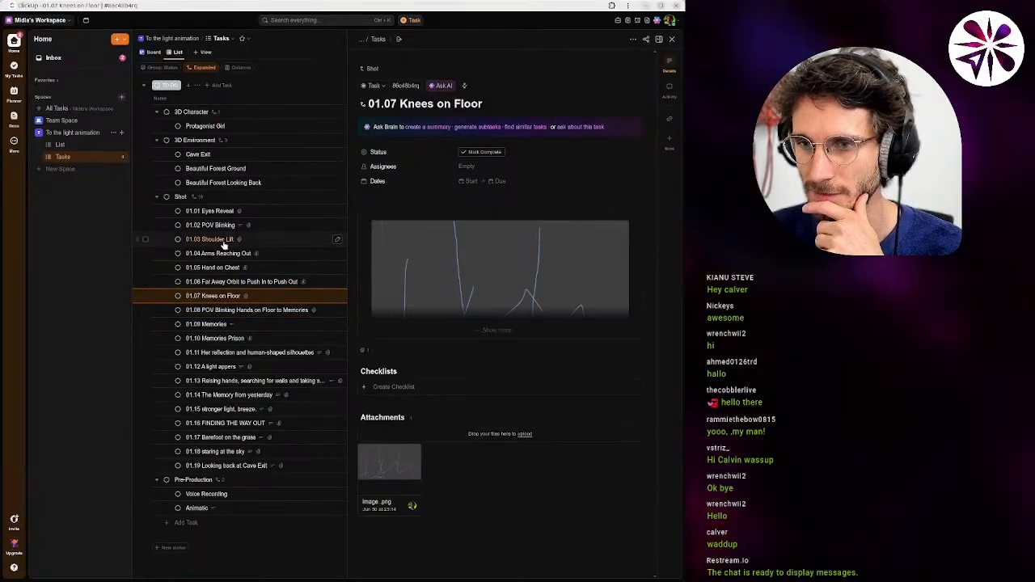
click(208, 212)
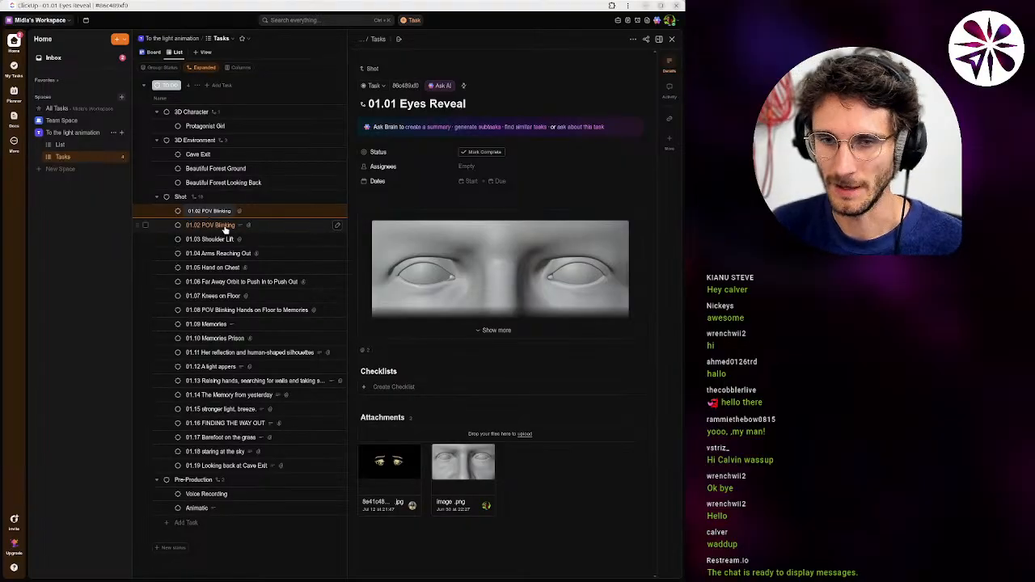
click(198, 507)
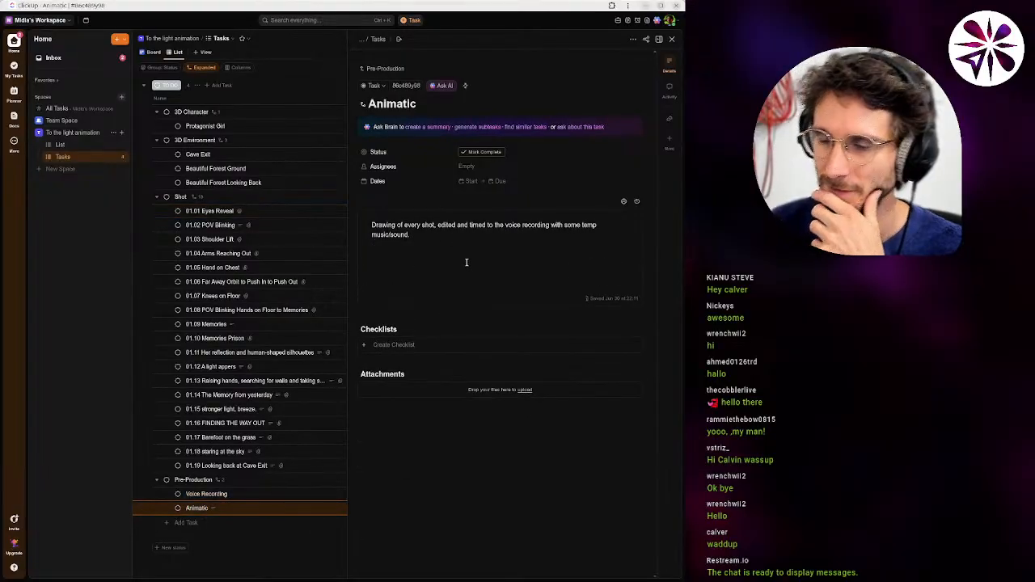
click(466, 262)
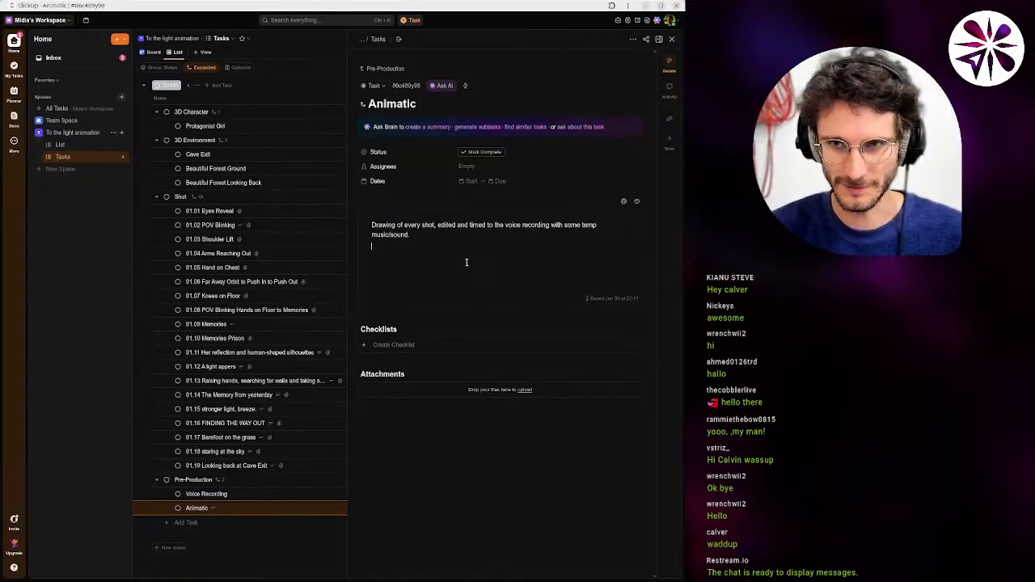
text(/cl)
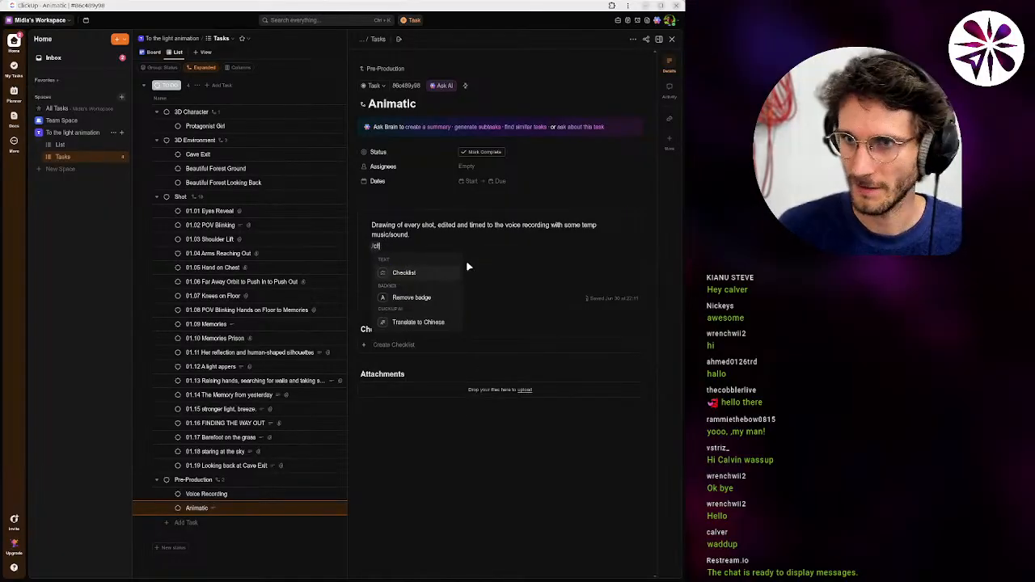
key(Return)
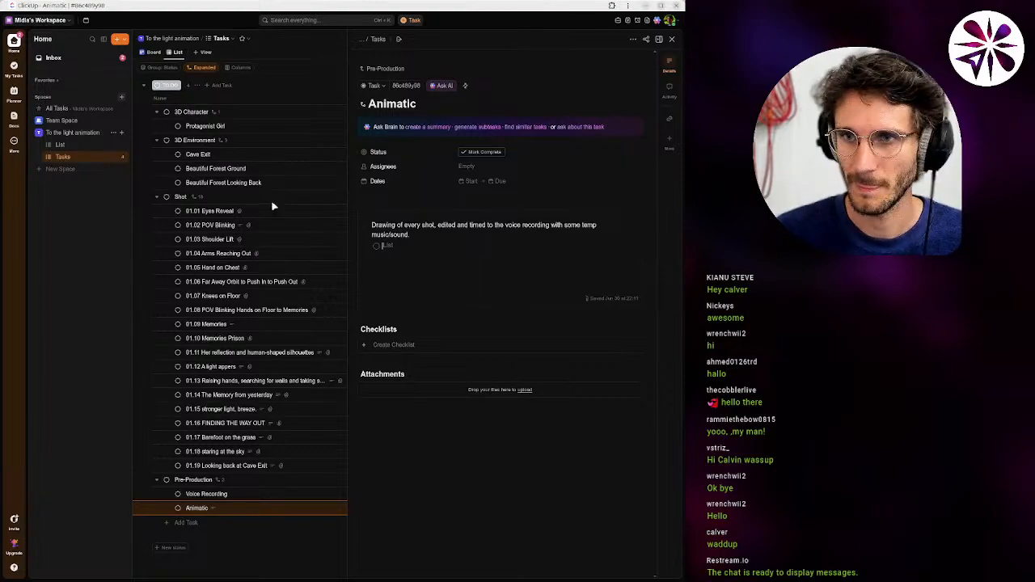
key(BackSpace)
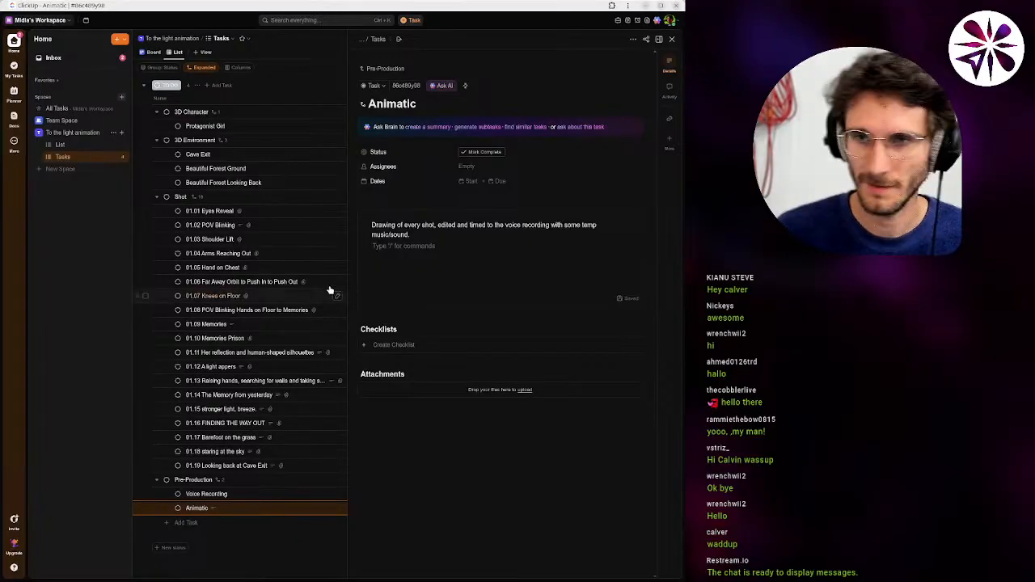
Create a checklist in the Animatic task with "Arrange Images" as its first item.
click(394, 345)
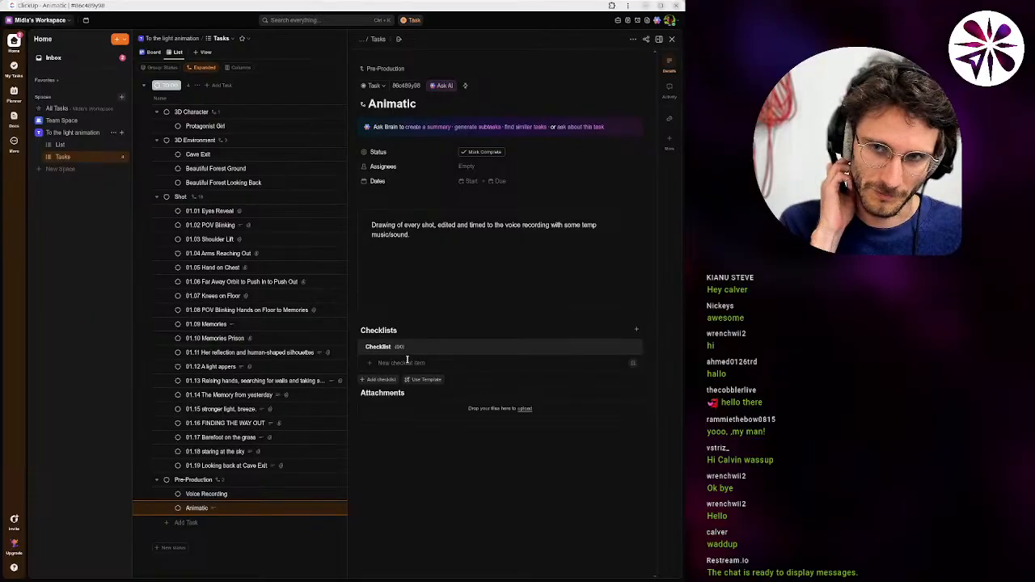
click(407, 361)
text(A)
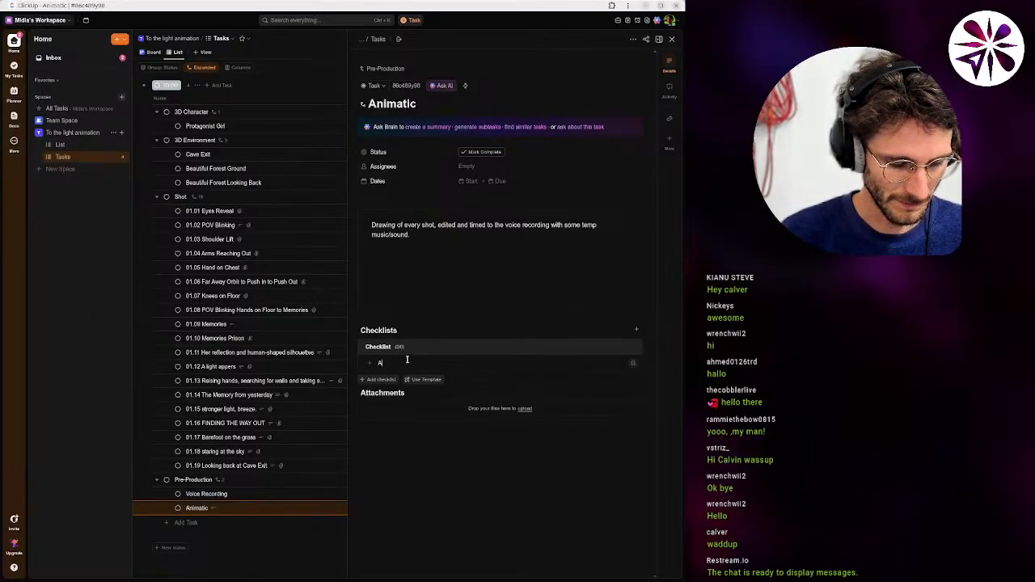
text(nimge)
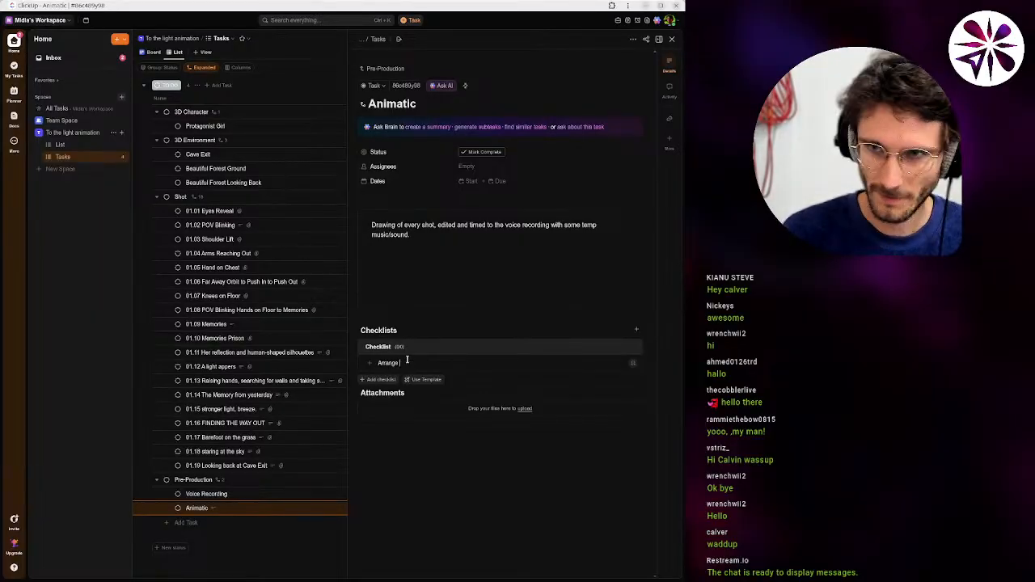
text( images)
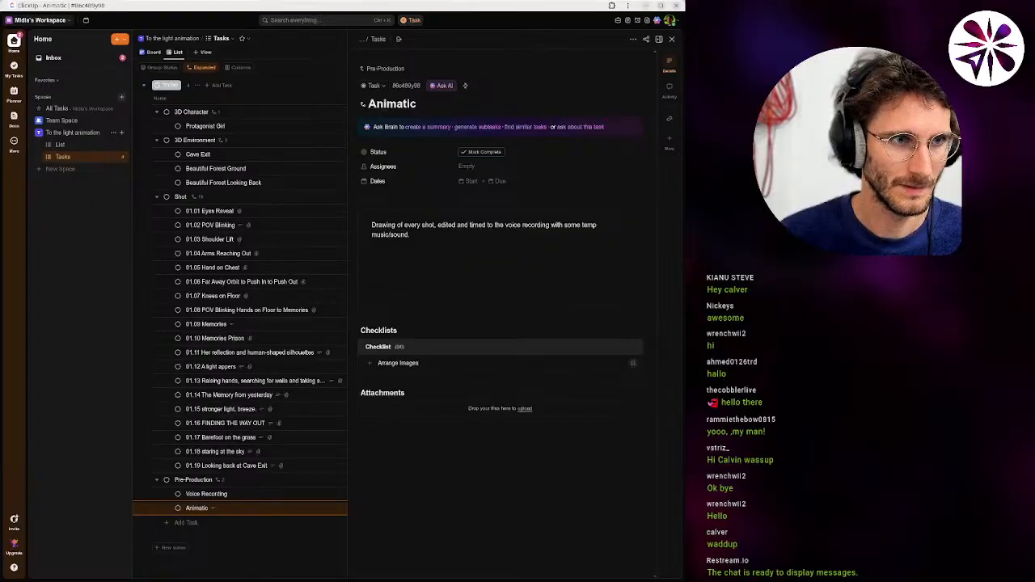
key(Return)
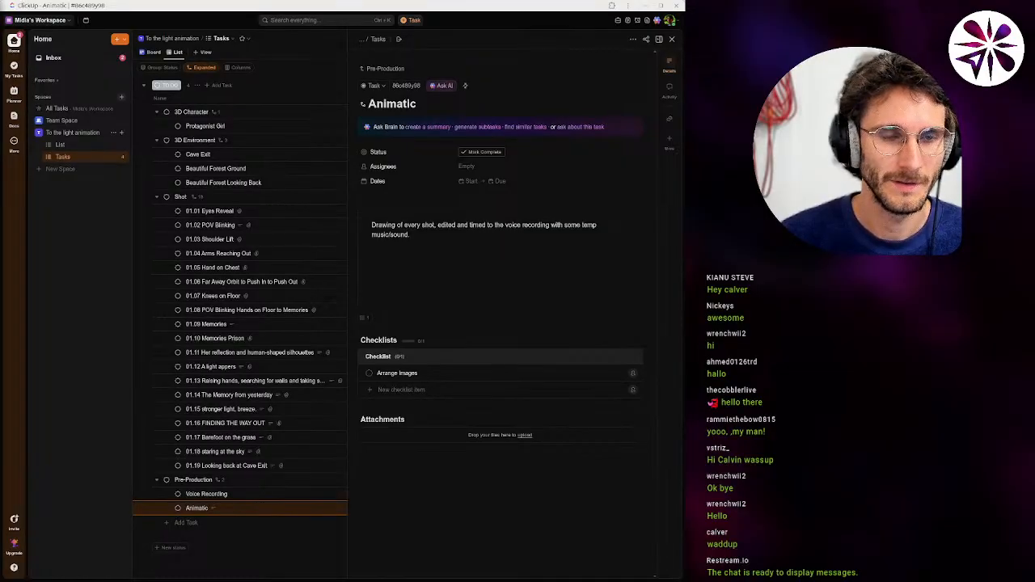
Add "Add Temp Voice Recordings" as the second item of the Animatic checklist.
click(429, 391)
text(Add)
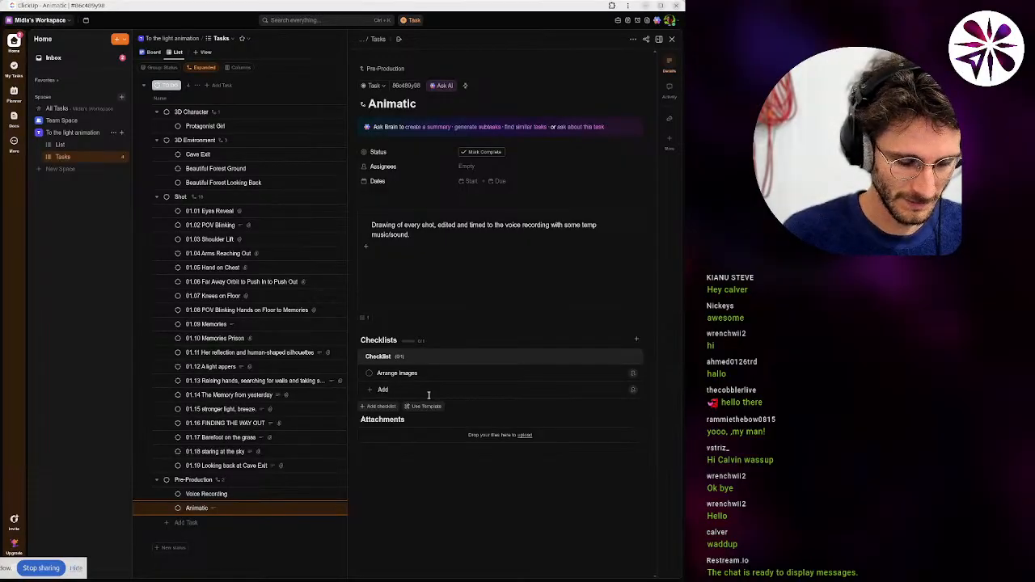
text( Tem)
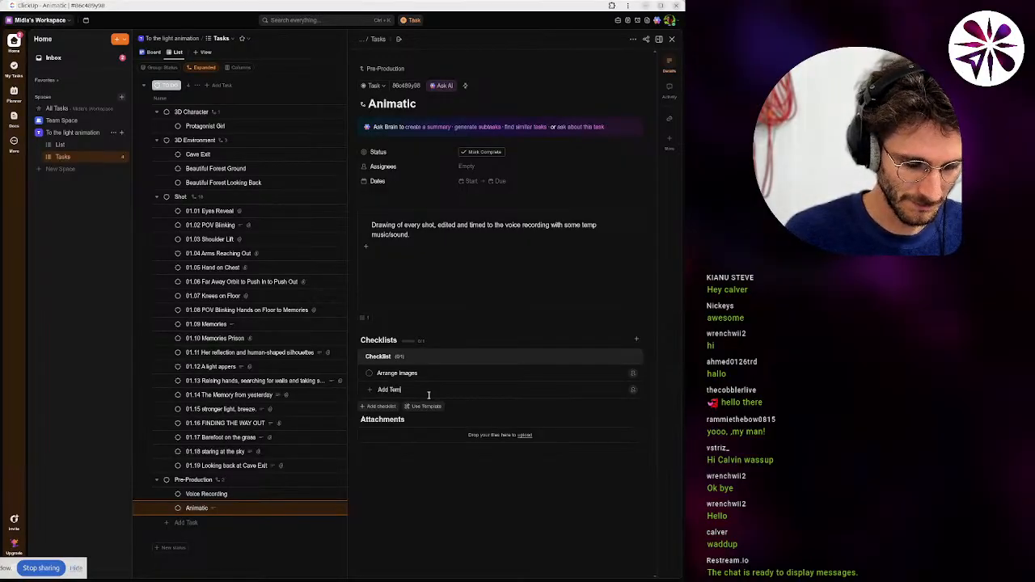
text(p Voiceover)
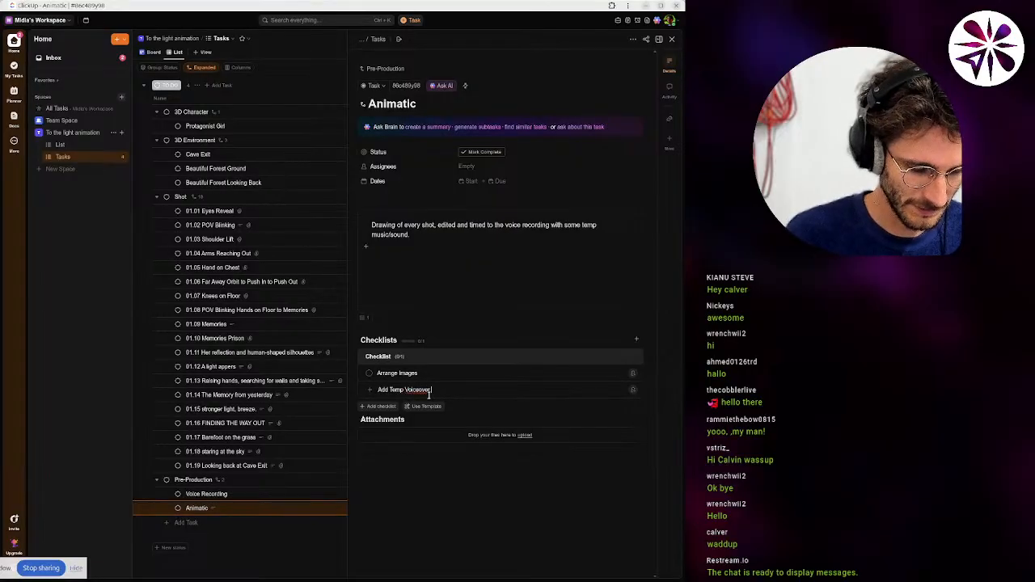
text( Recordings)
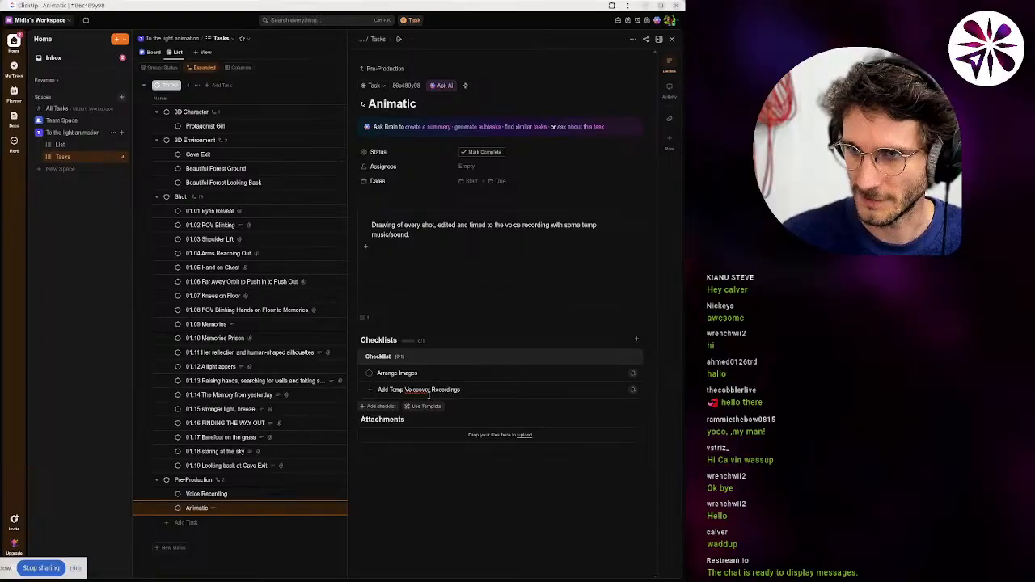
key(BackSpace)
key(BackSpace)
key(BackSpace)
key(BackSpace)
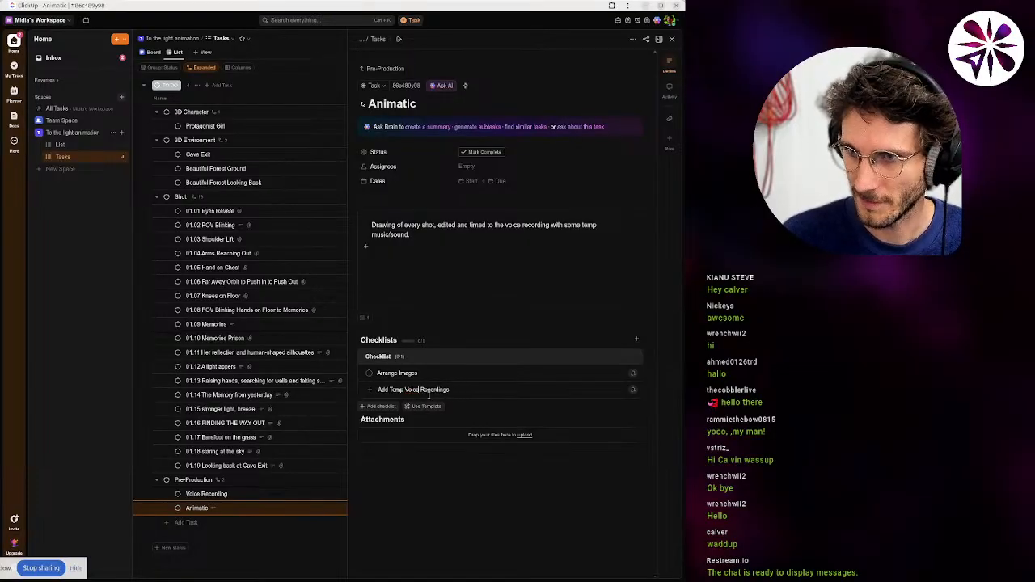
key(Return)
Add the items "Add Temp Music" and "Add Temp Soundeffects" to the Animatic checklist.
text(Ad)
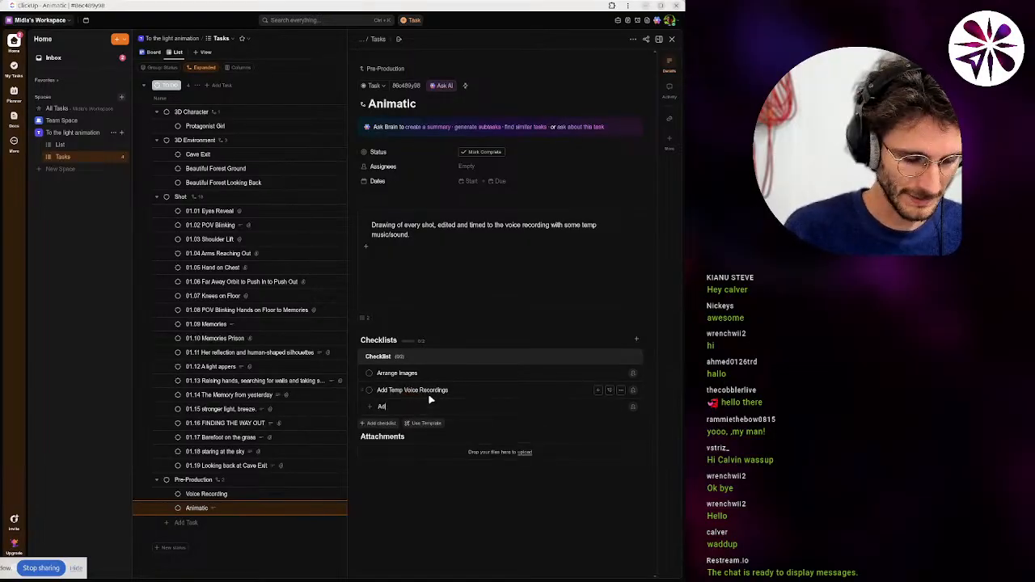
text(d Temp Music)
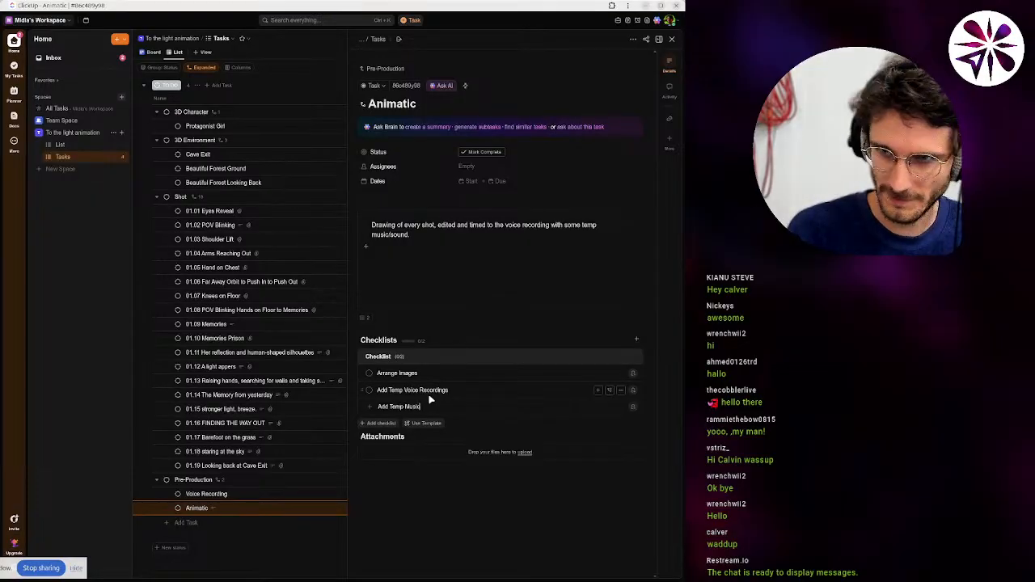
key(Return)
text(Add)
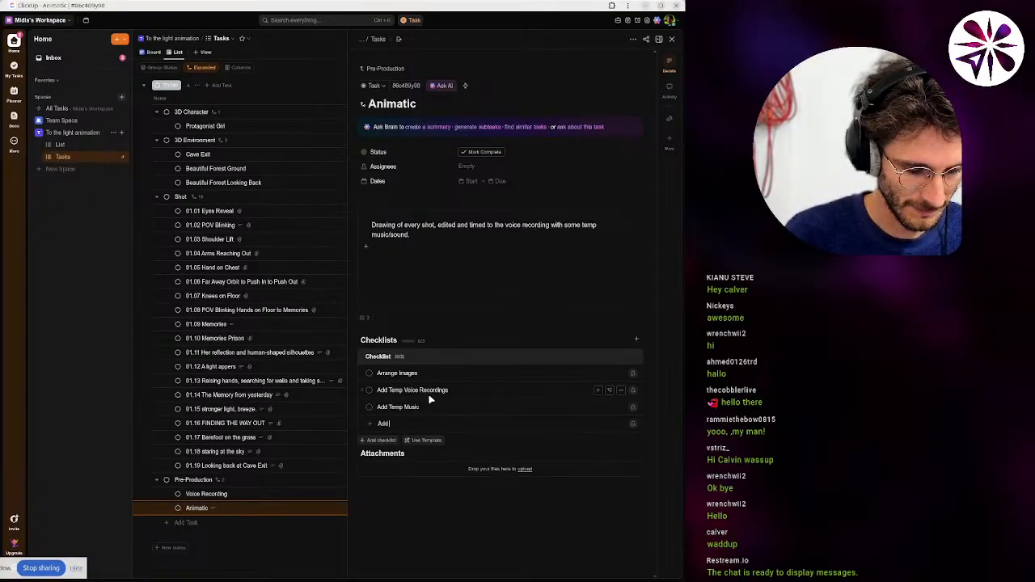
text( Temp S)
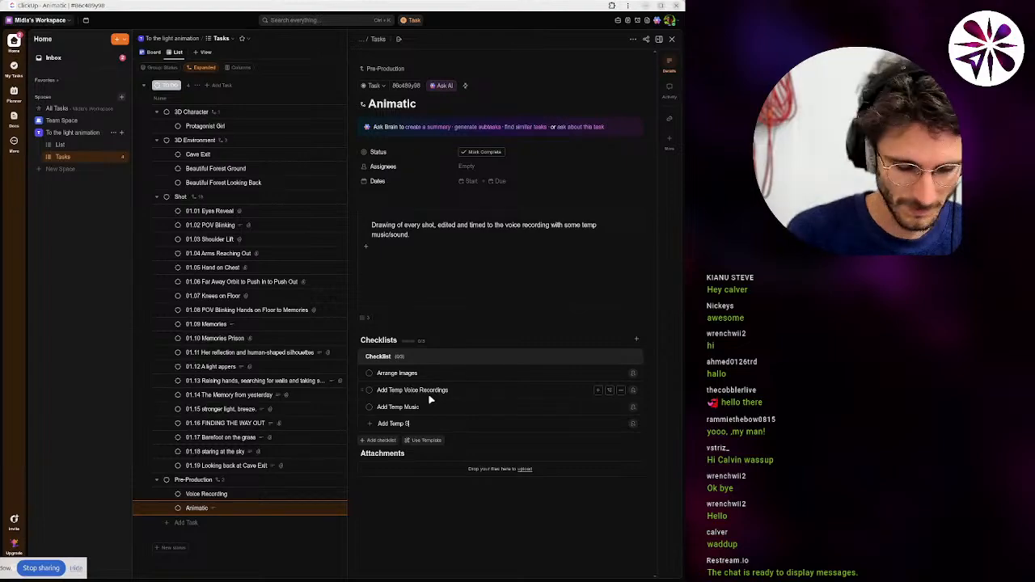
text(oundeffe)
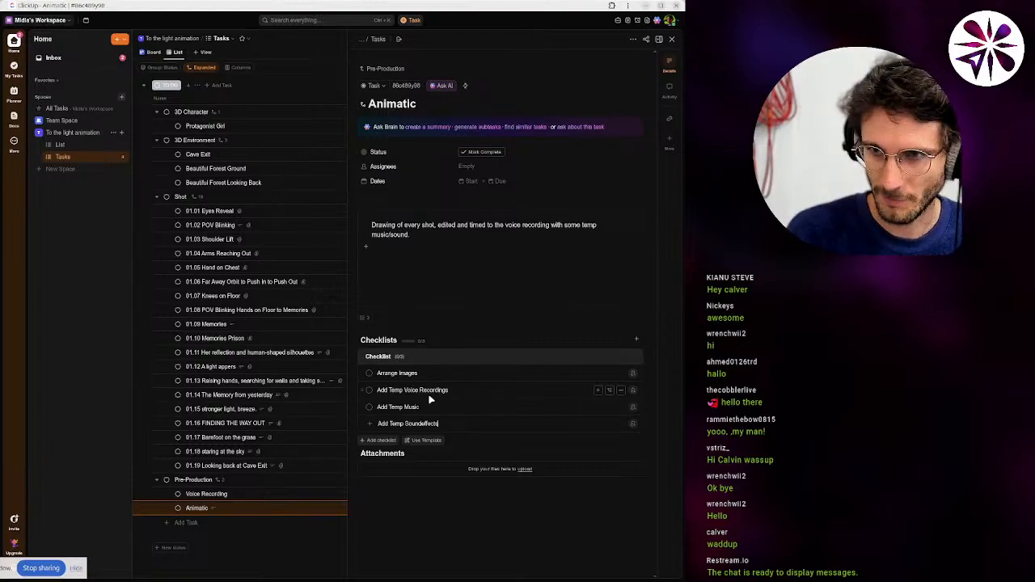
text(cts)
key(Return)
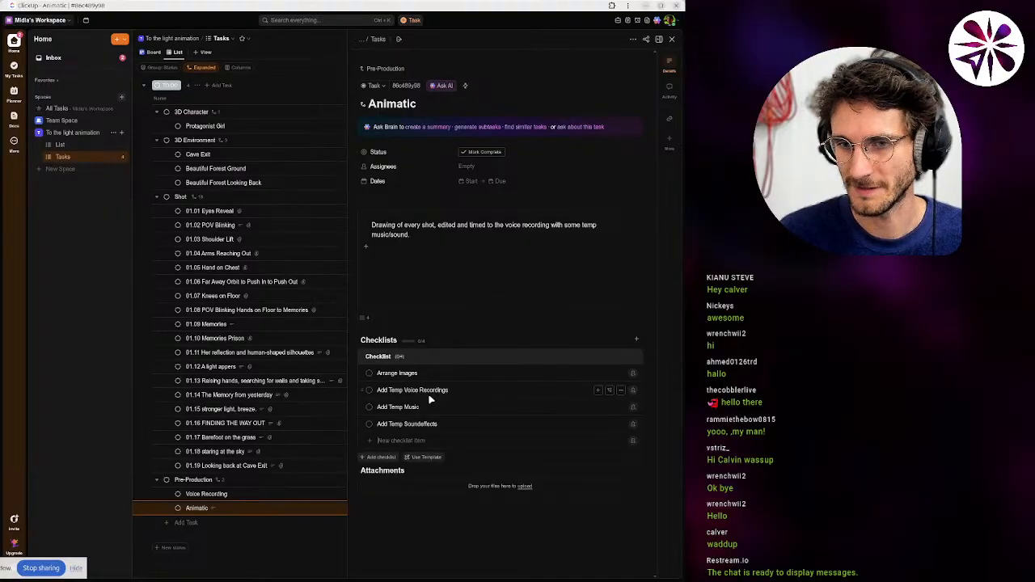
Add "Add Camera move aniamtions" as the fifth item of the Animatic checklist.
click(75, 569)
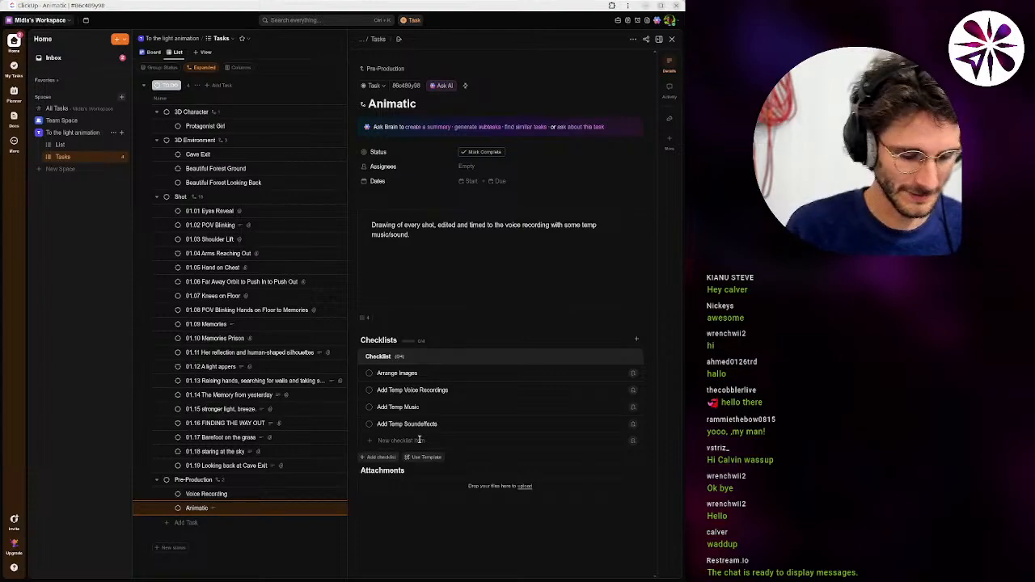
click(418, 439)
text(Add Ca)
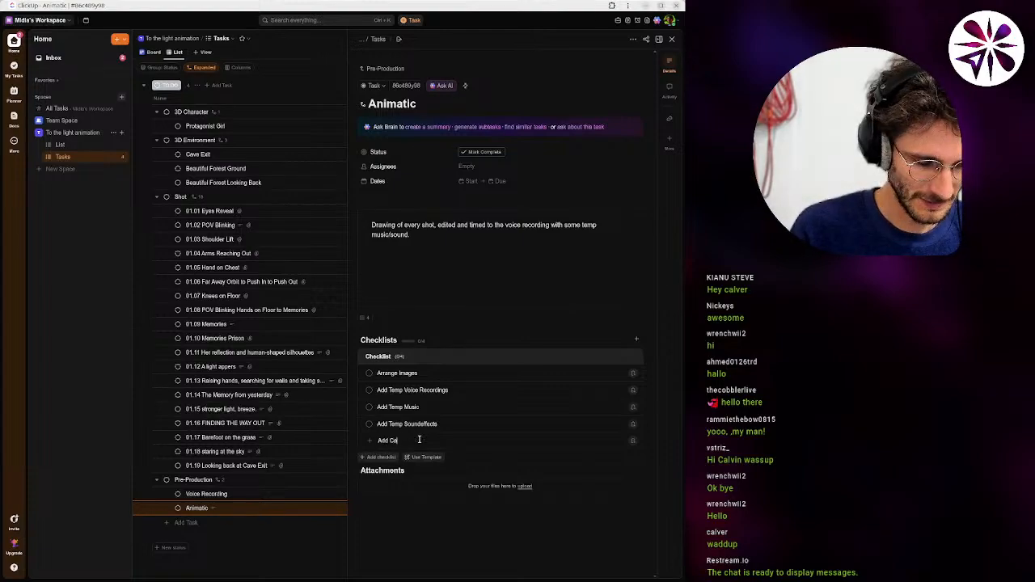
text(mera move m)
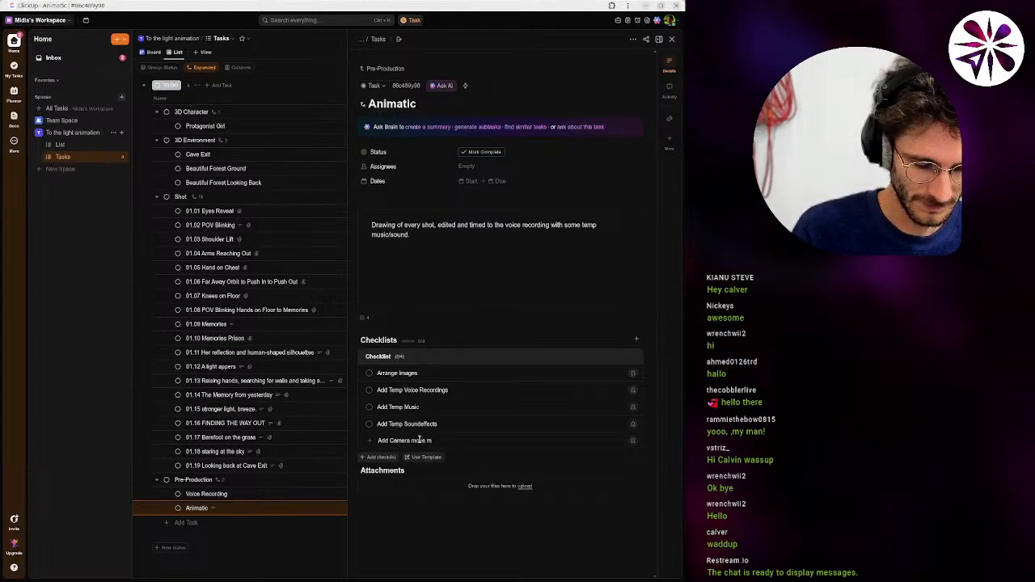
key(BackSpace)
text(an)
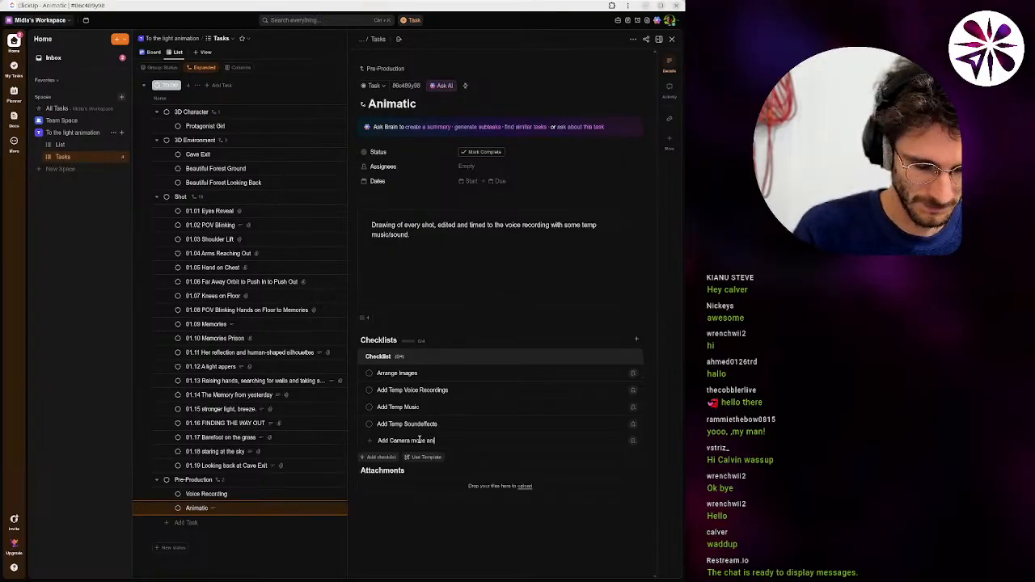
text(imations)
key(Return)
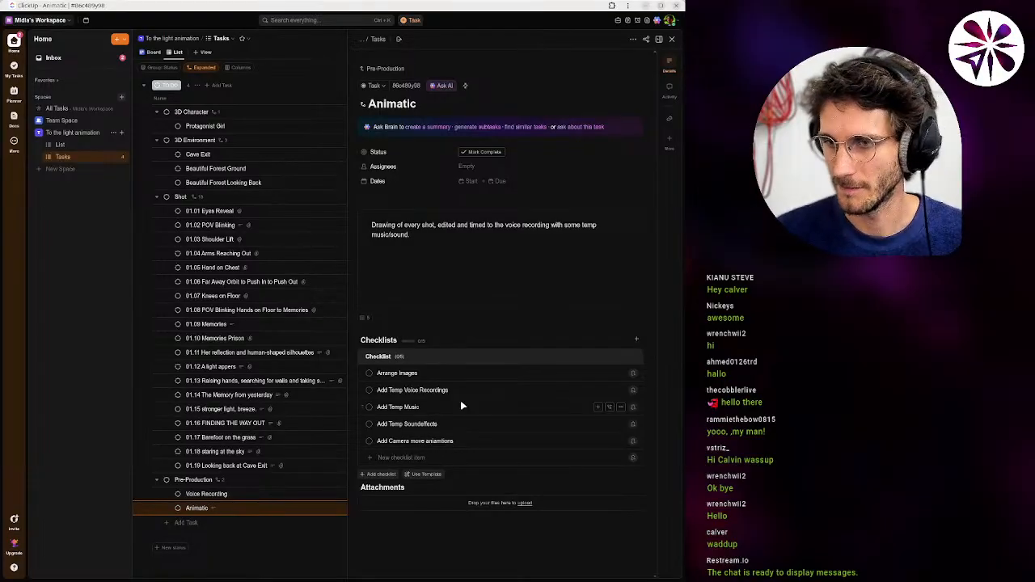
Reword the camera move item in the Animatic checklist to "Add simple Camera move animations", correcting the spelling of the last word.
click(386, 441)
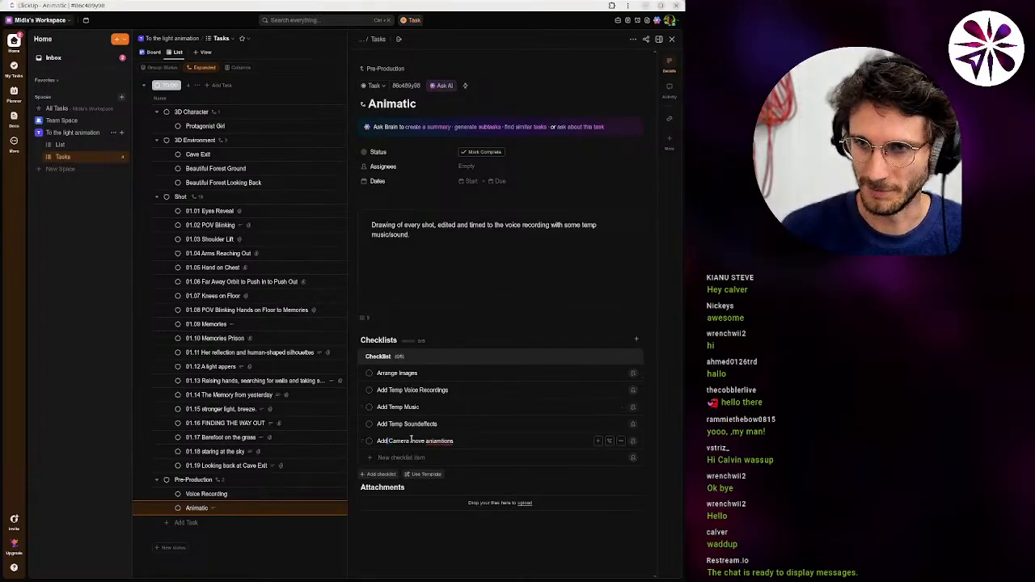
text(simple)
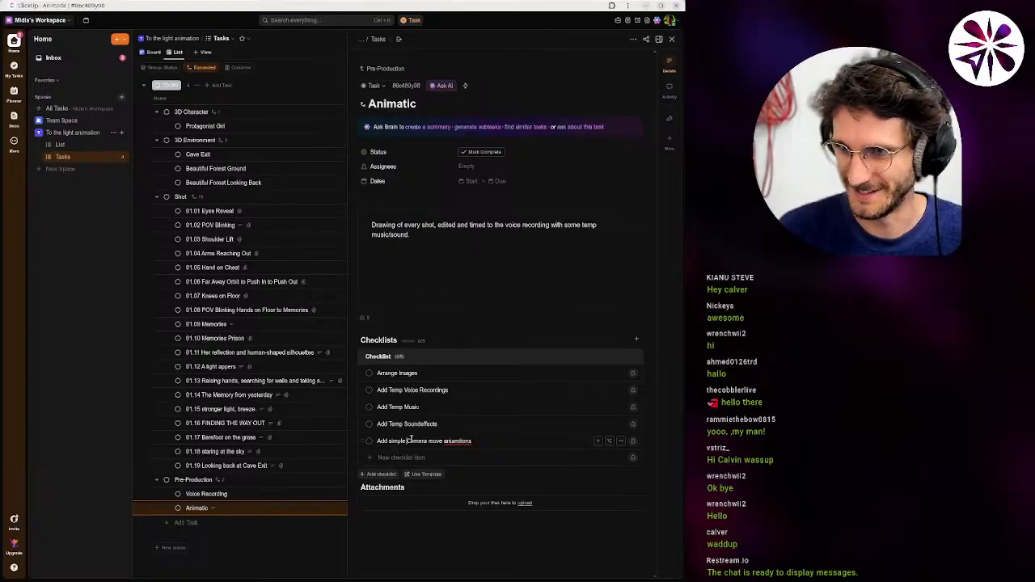
key(BackSpace)
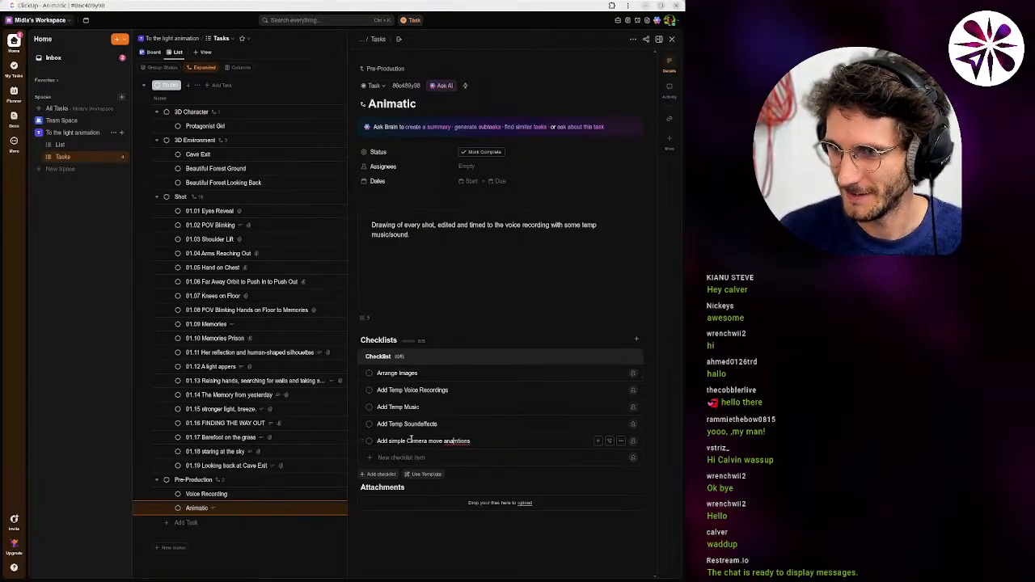
key(Delete)
text(i)
key(Right)
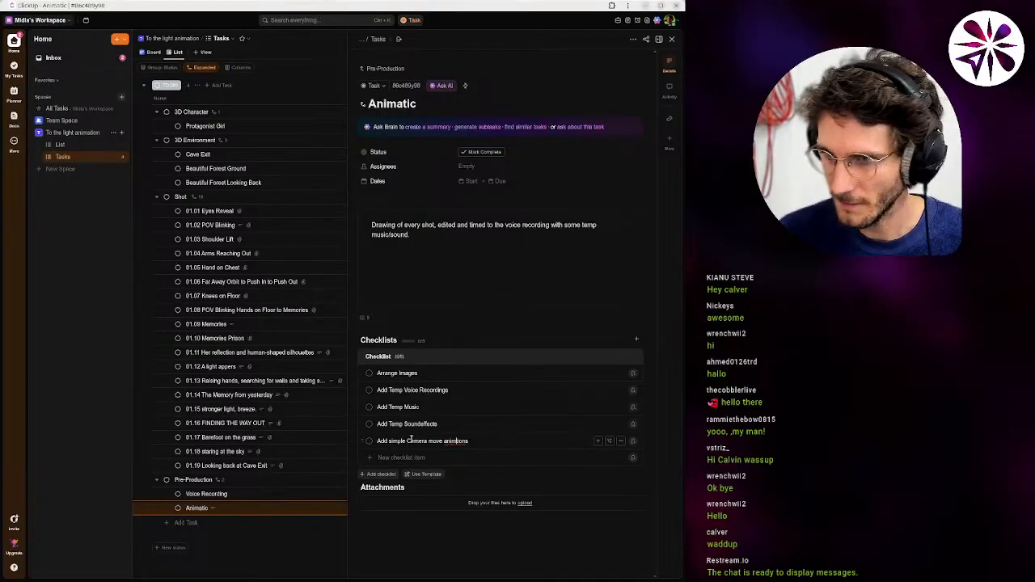
text(a)
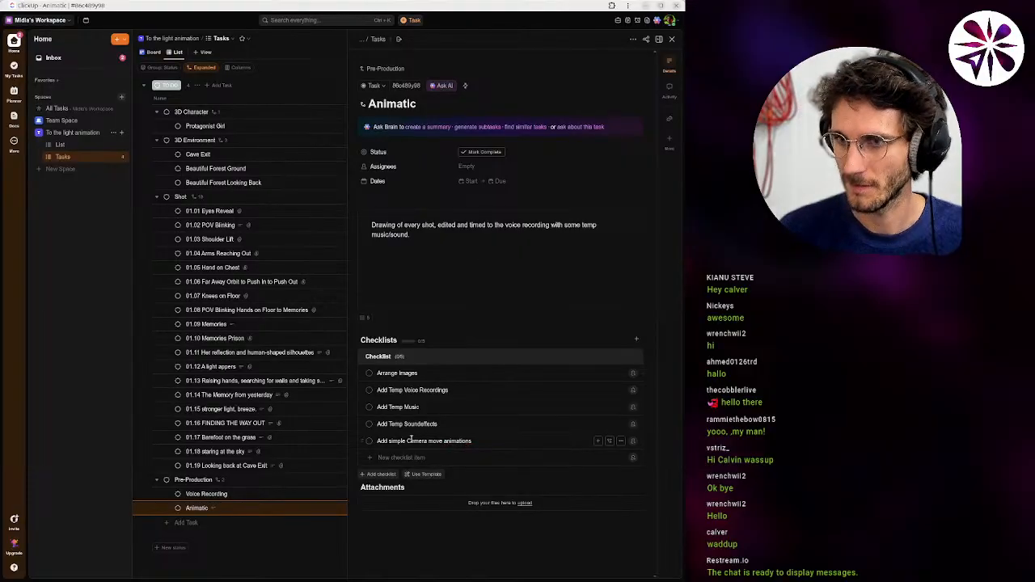